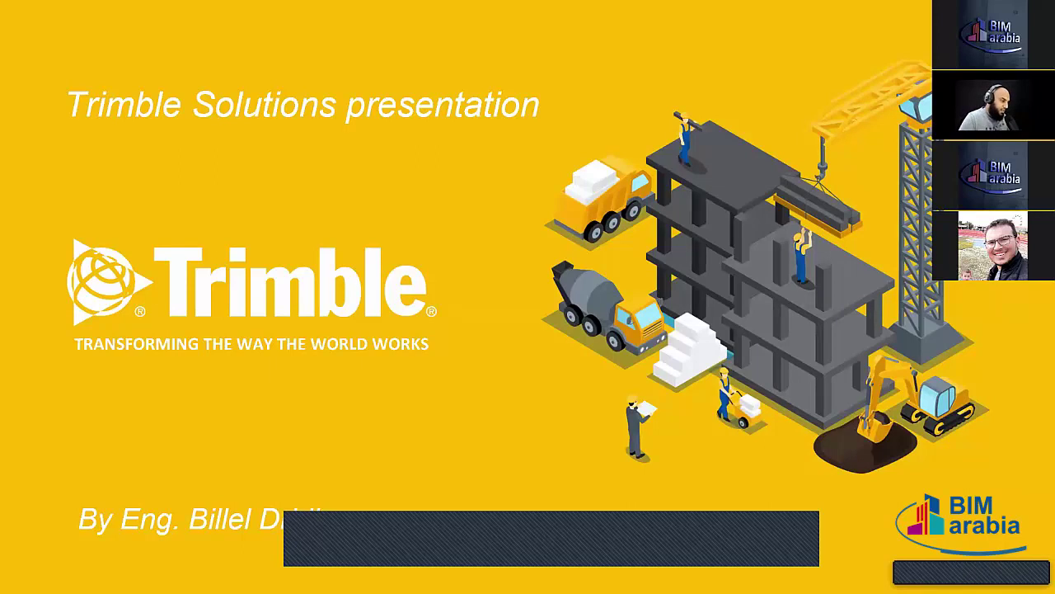
Step: Advance the slideshow from the Trimble title slide to the Agenda slide
click(500, 304)
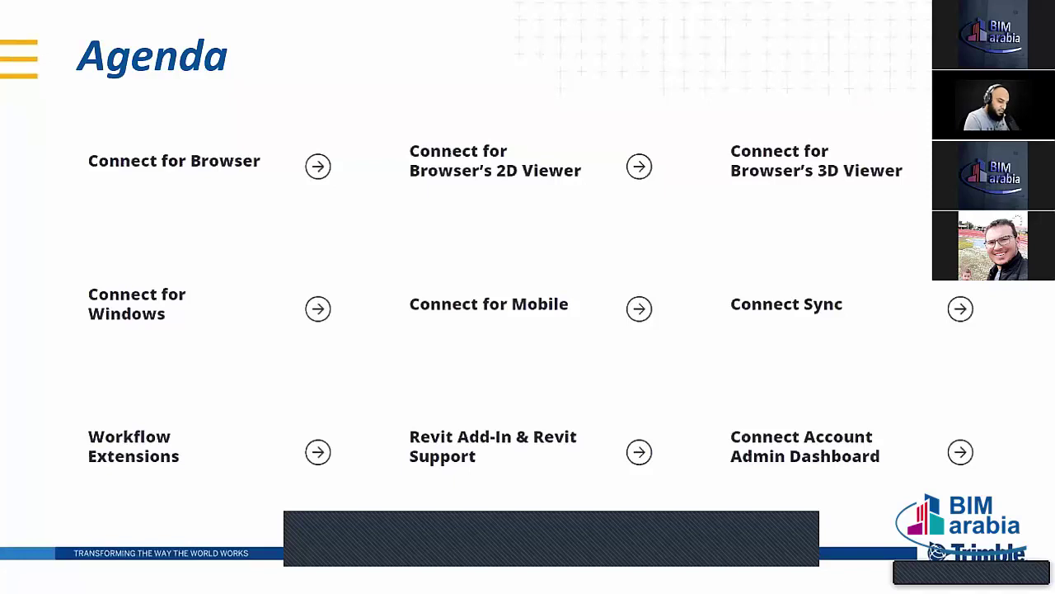
Step: Advance from the Agenda to the Trimble Constructible Design-Build-Operate slide
click(643, 257)
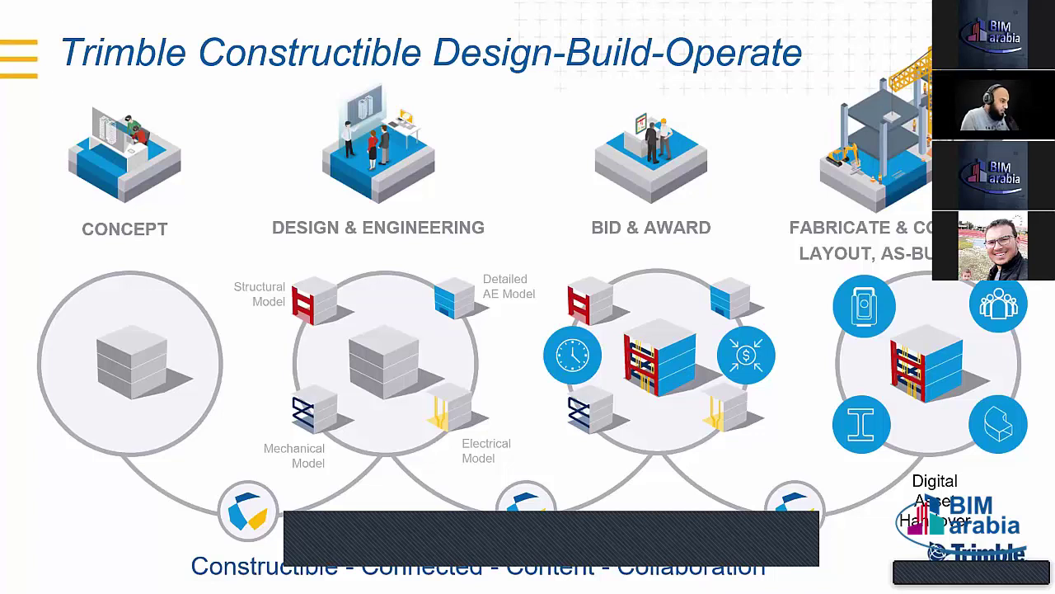
Step: Circle the Fabricate column in red, then move on to the Trimble Portfolio slide
key(Right)
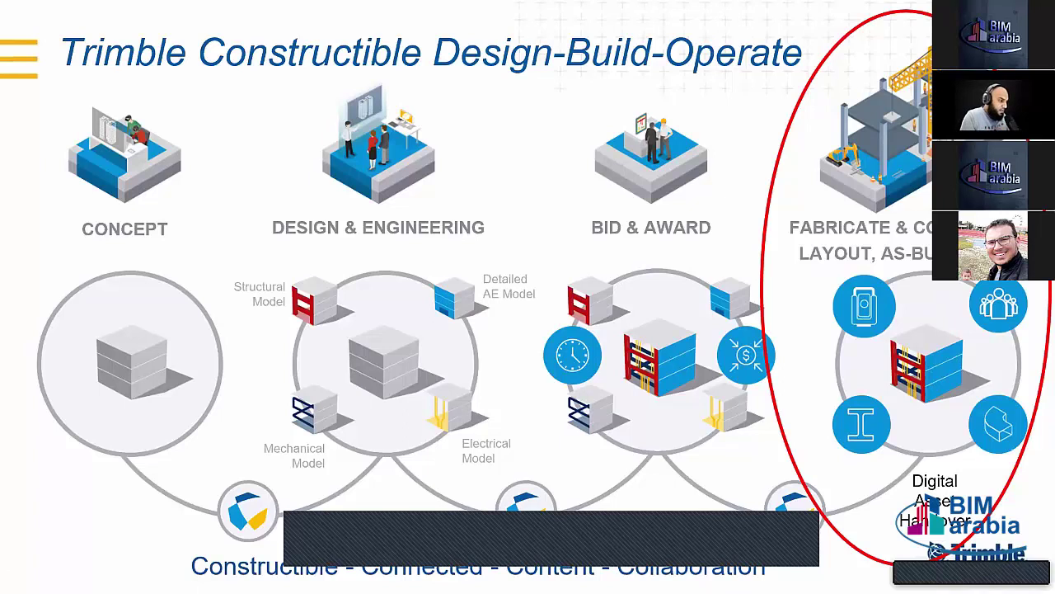
key(Right)
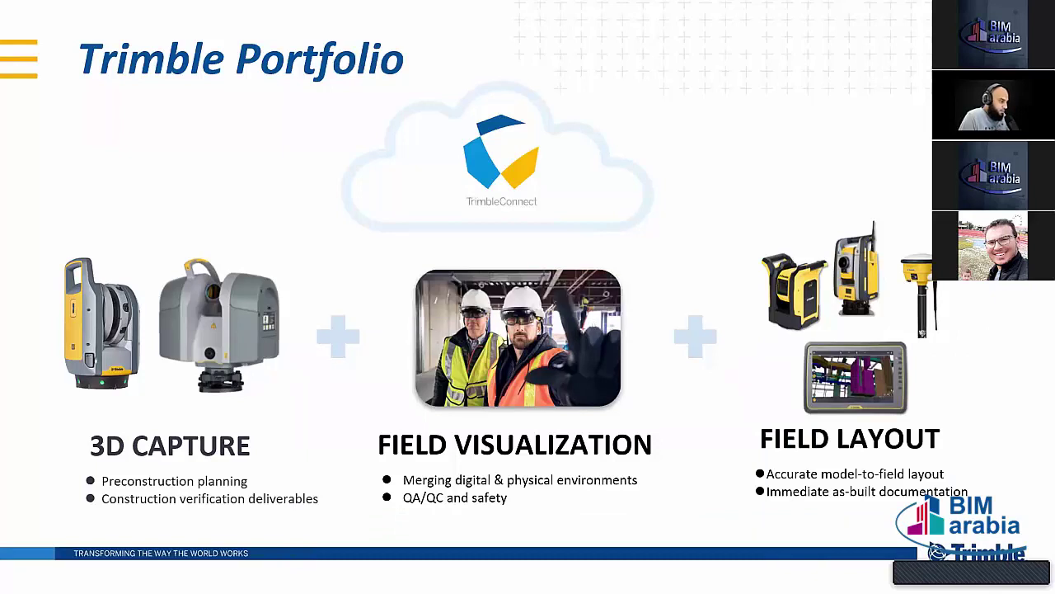
Step: Advance past the Introducing Trimble Connect section slide to the client apps slide
key(Right)
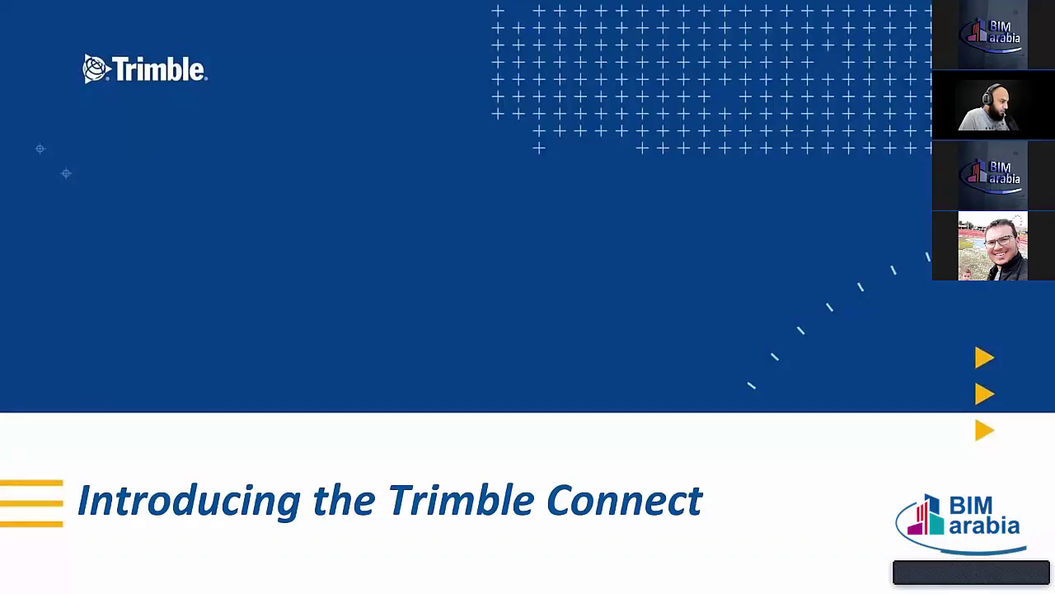
key(Right)
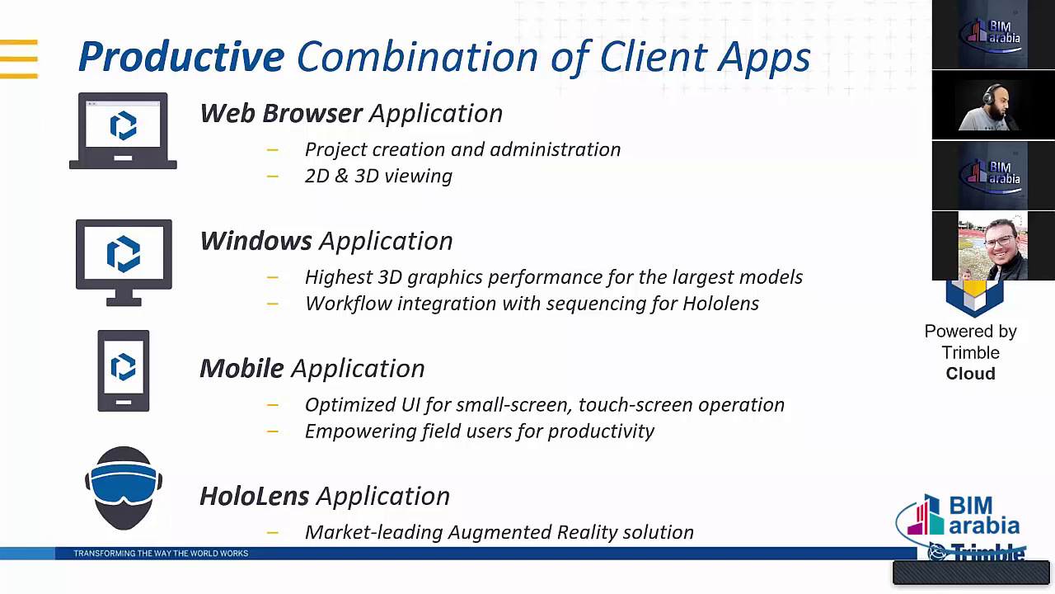
Step: Advance from the client apps slide to the Data Sharing slide
key(Right)
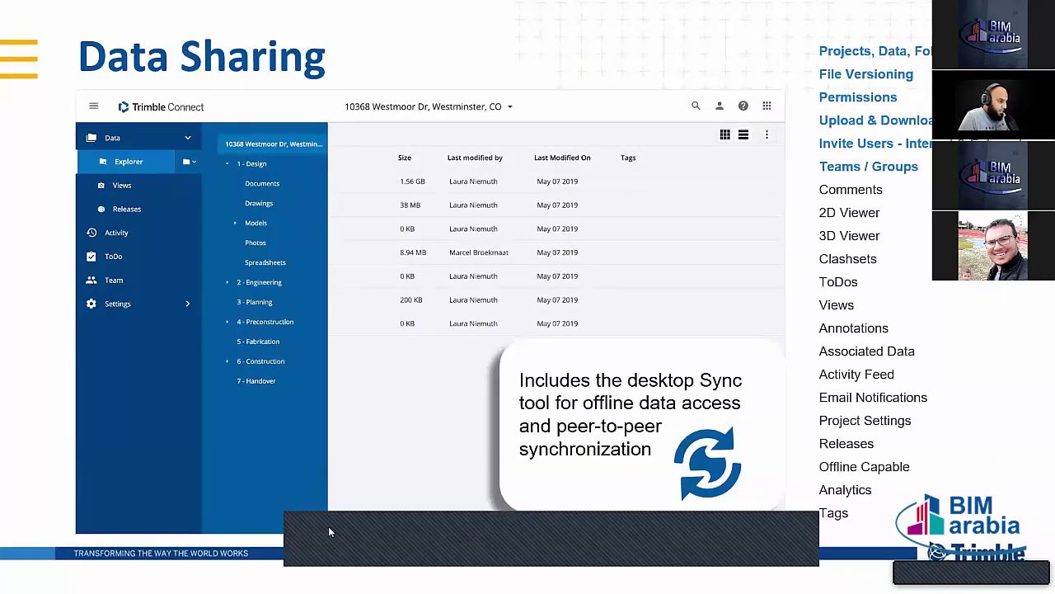
Step: End the slide show, then in Chrome go back, close the Trimble Connect tab and start a new tab
key(Escape)
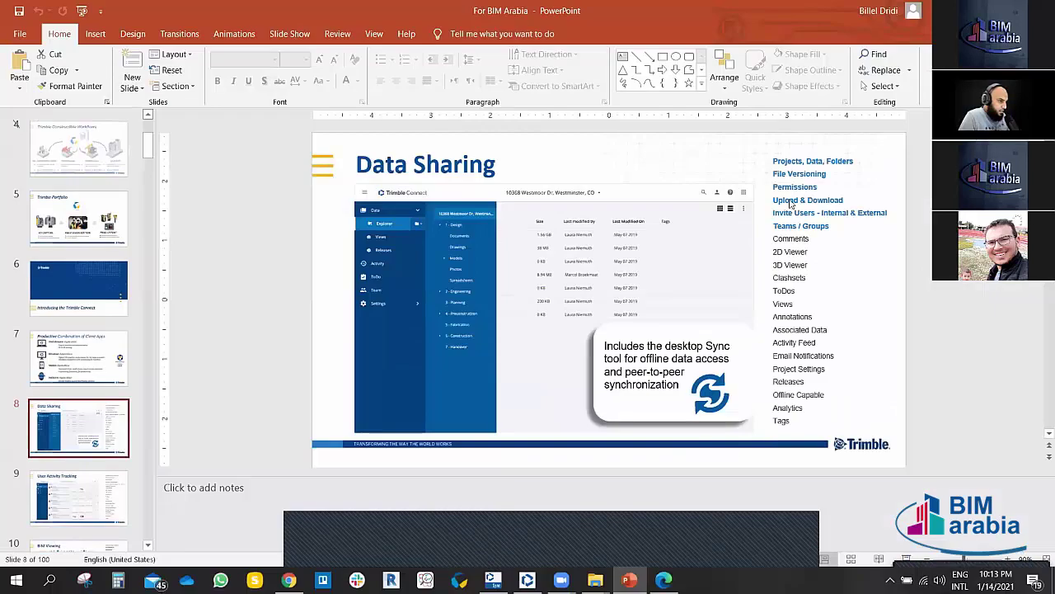
click(785, 55)
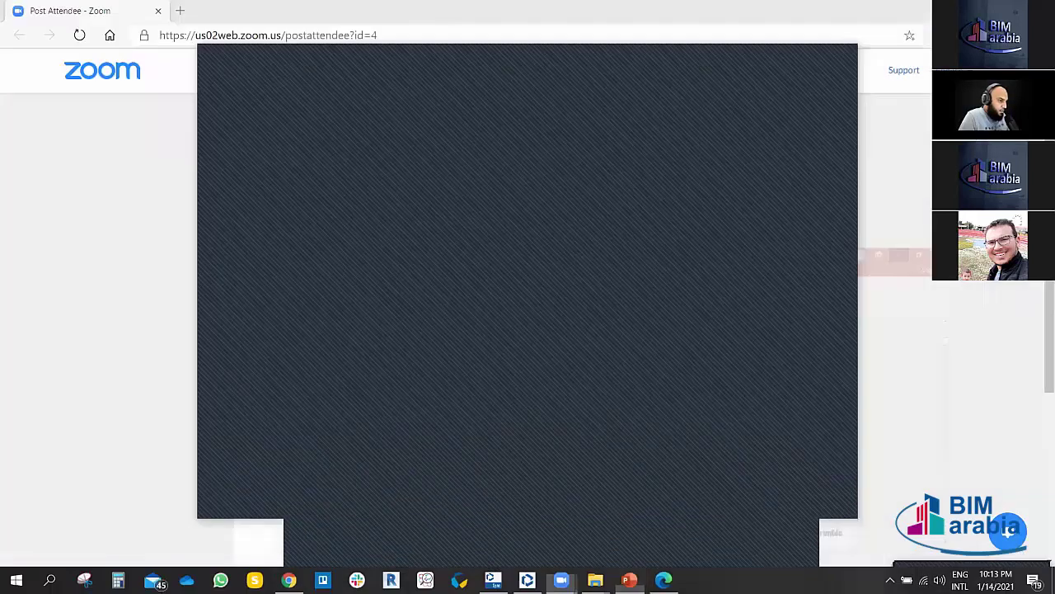
key(alt+Tab)
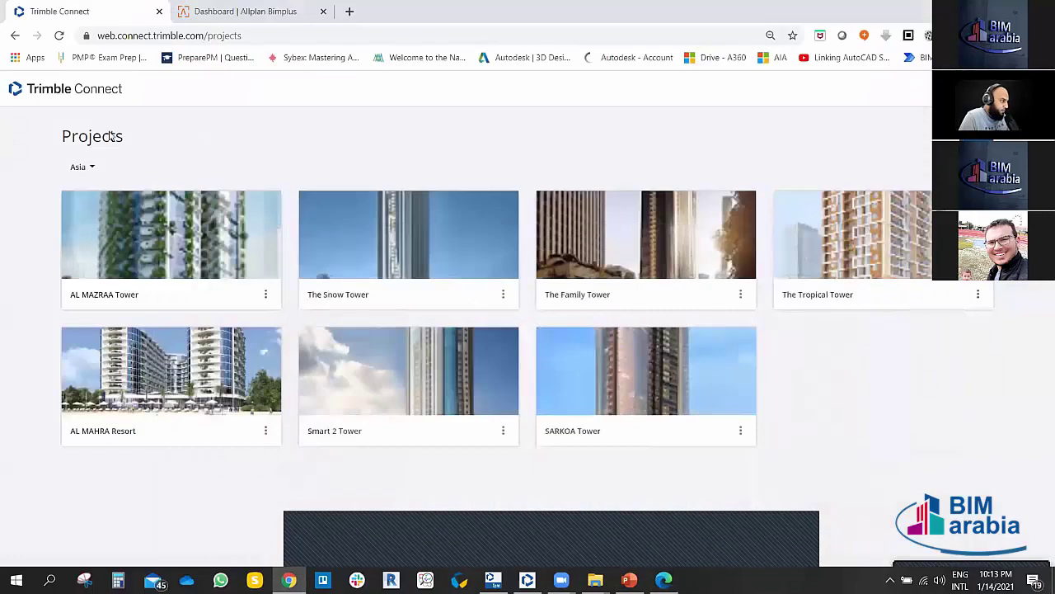
click(17, 37)
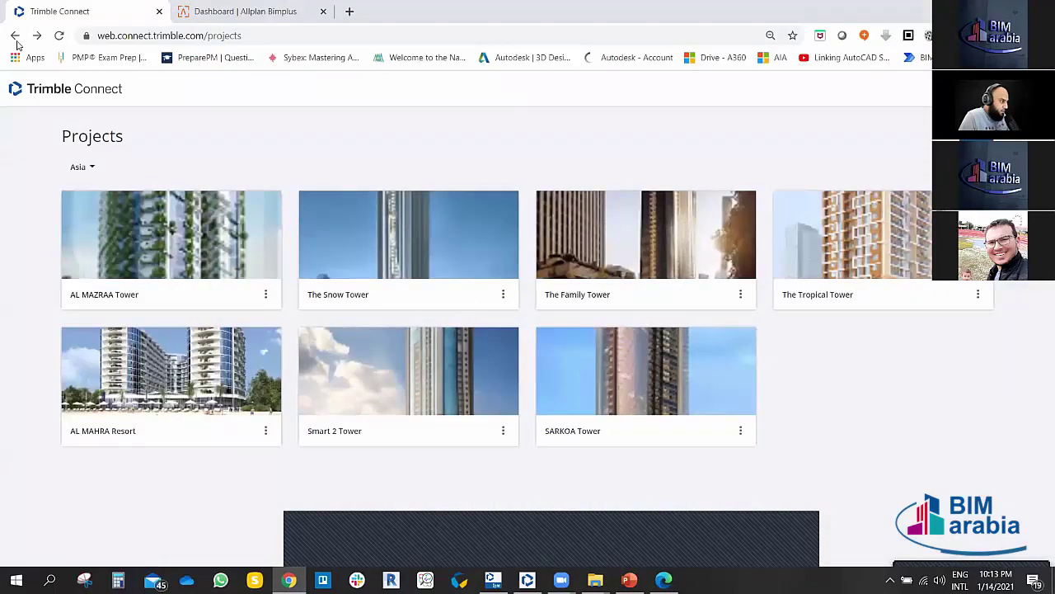
click(159, 12)
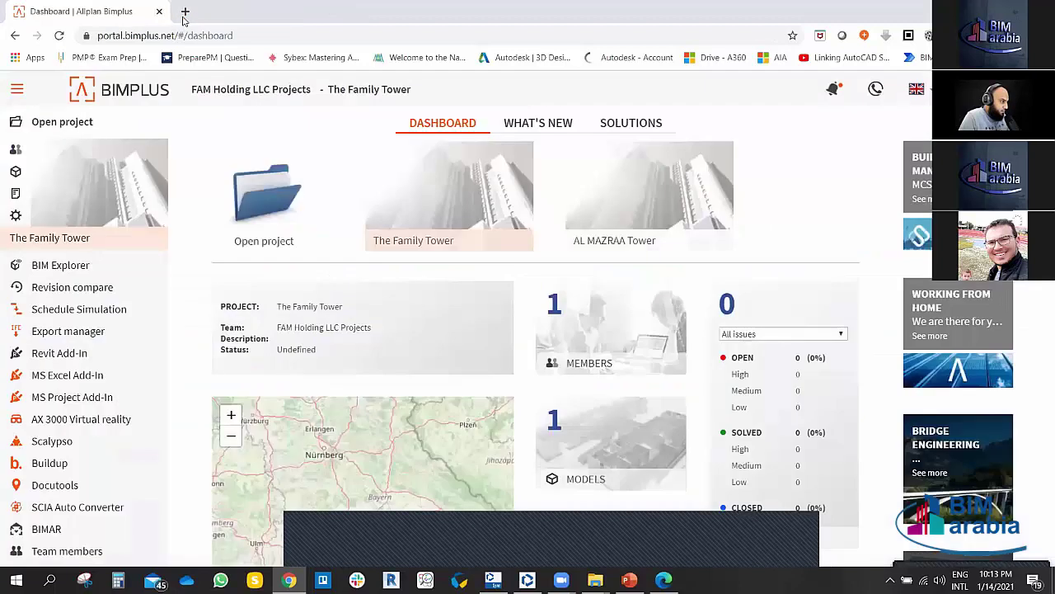
click(184, 11)
Step: Load google.com and search for 'trimble connect'
text(google.com)
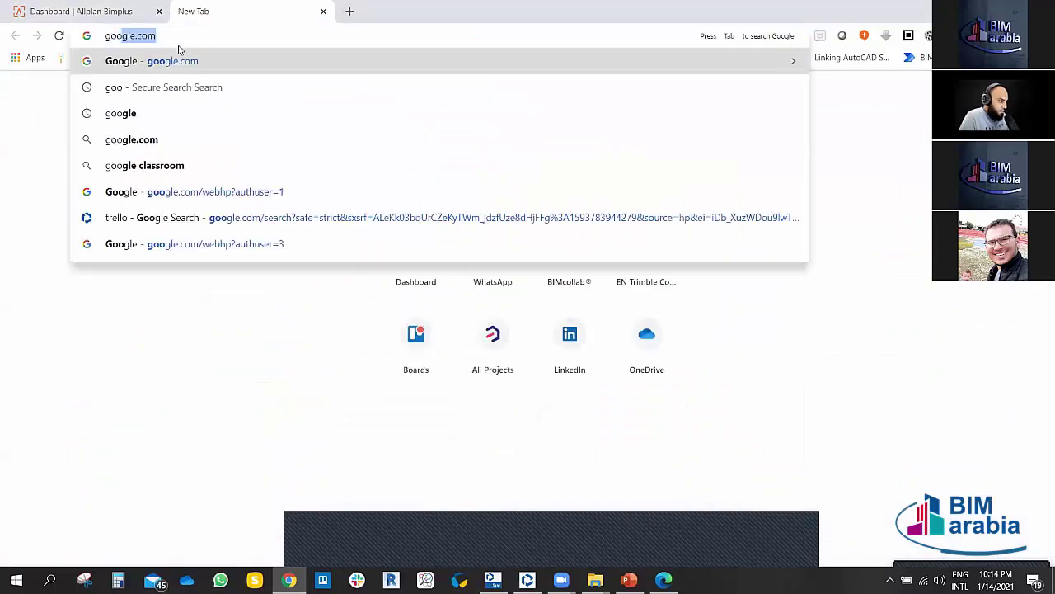
key(Return)
click(436, 288)
text(tri)
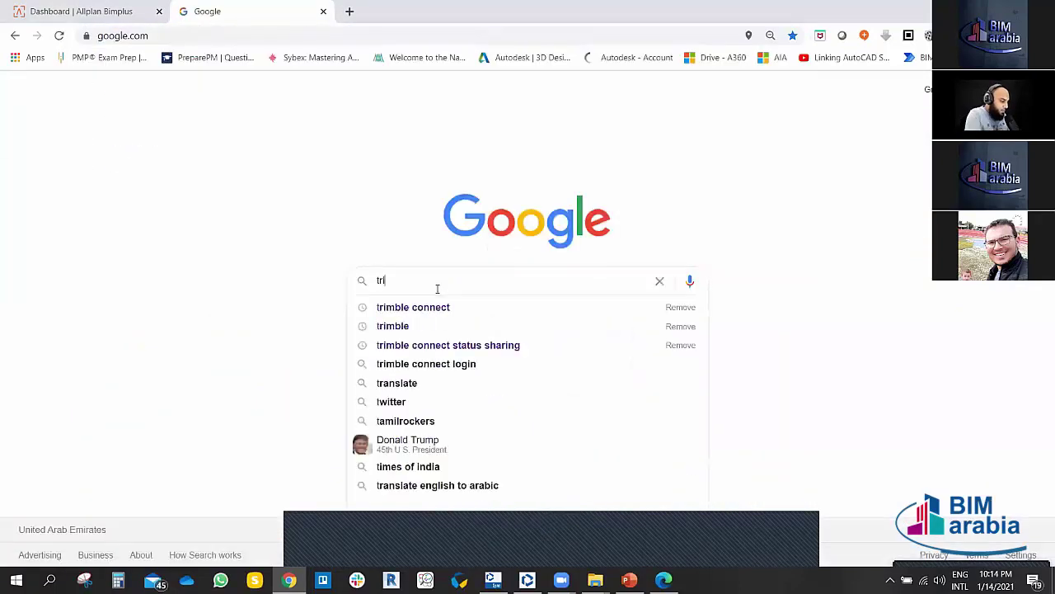
text(mble)
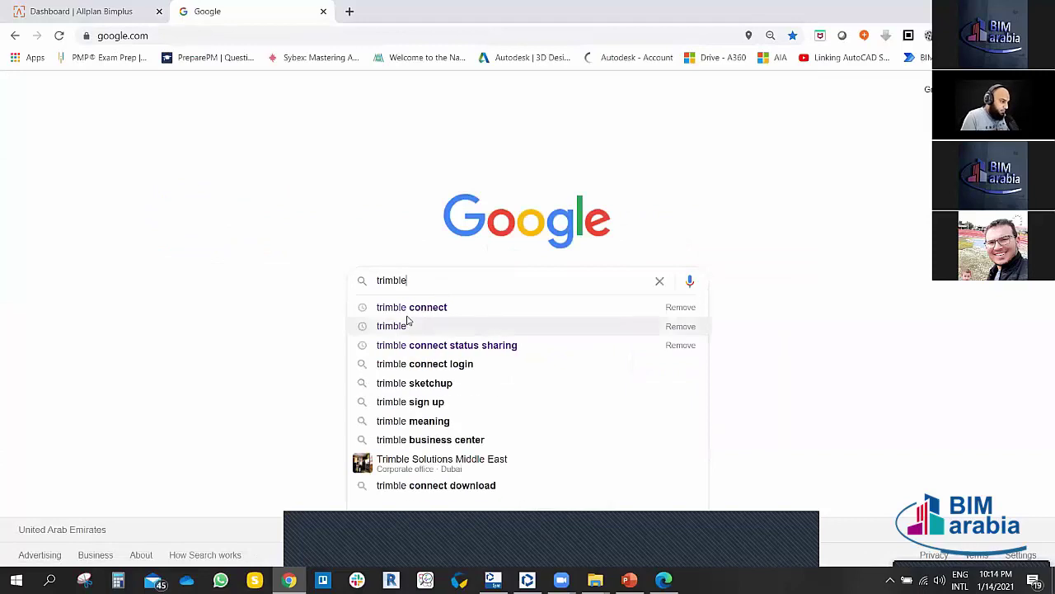
click(405, 310)
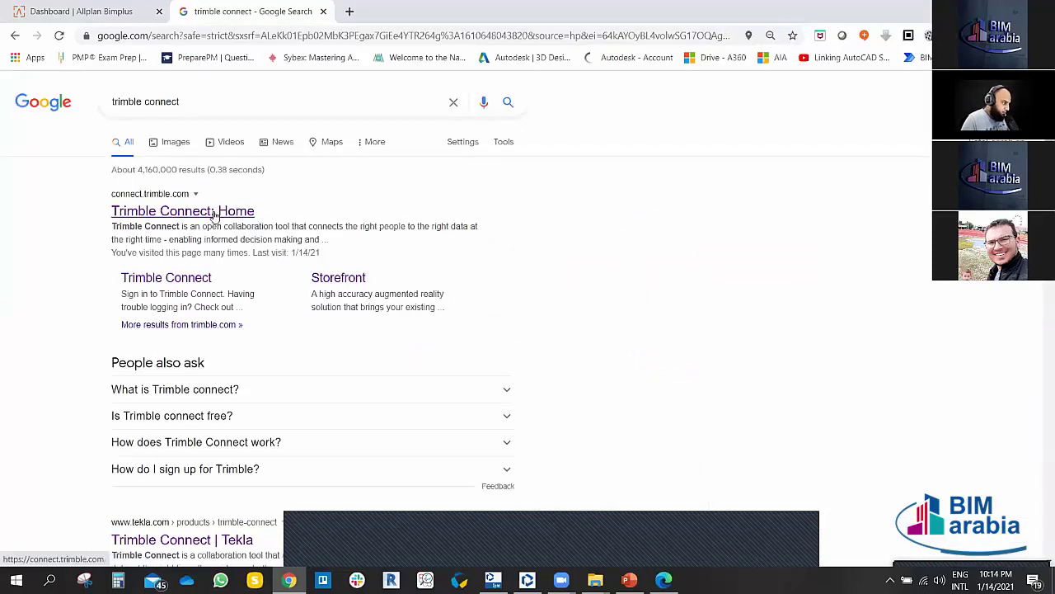
Step: Open the 'Trimble Connect: Home' result and scroll through connect.trimble.com and back
click(214, 212)
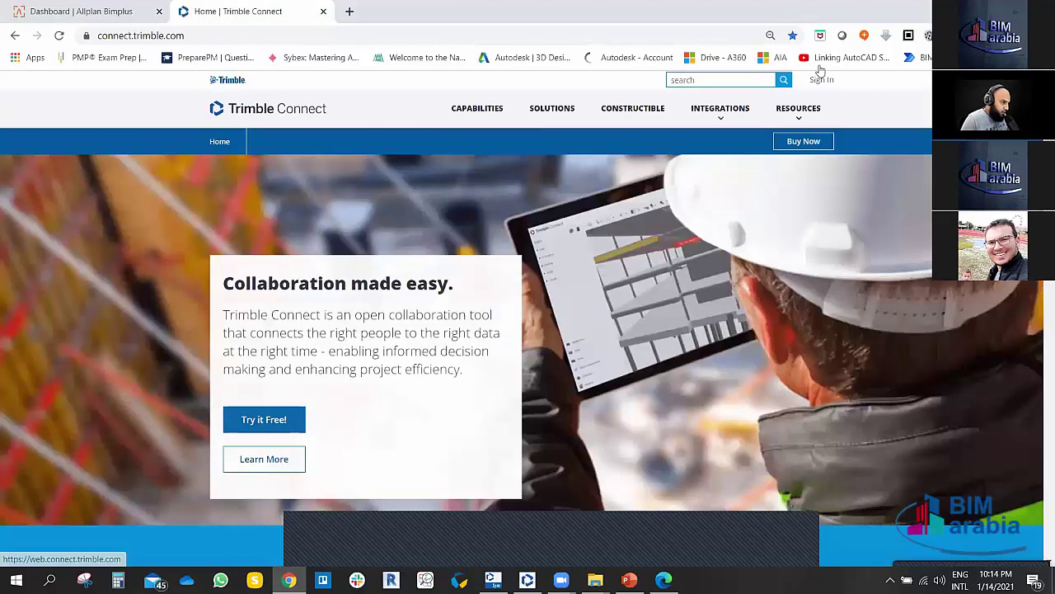
scroll(511, 362, down, 15)
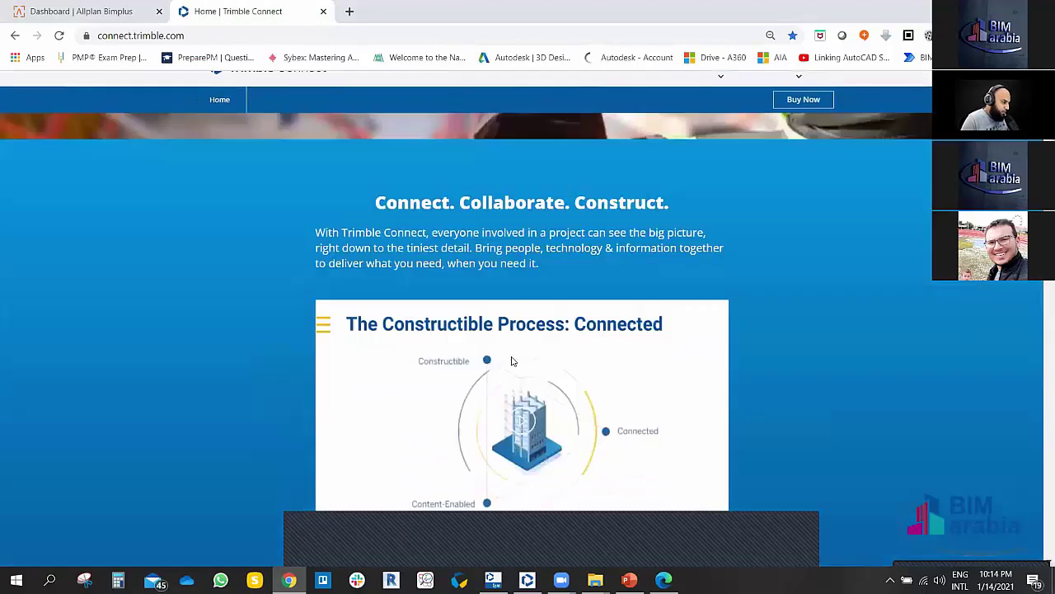
scroll(489, 375, down, 15)
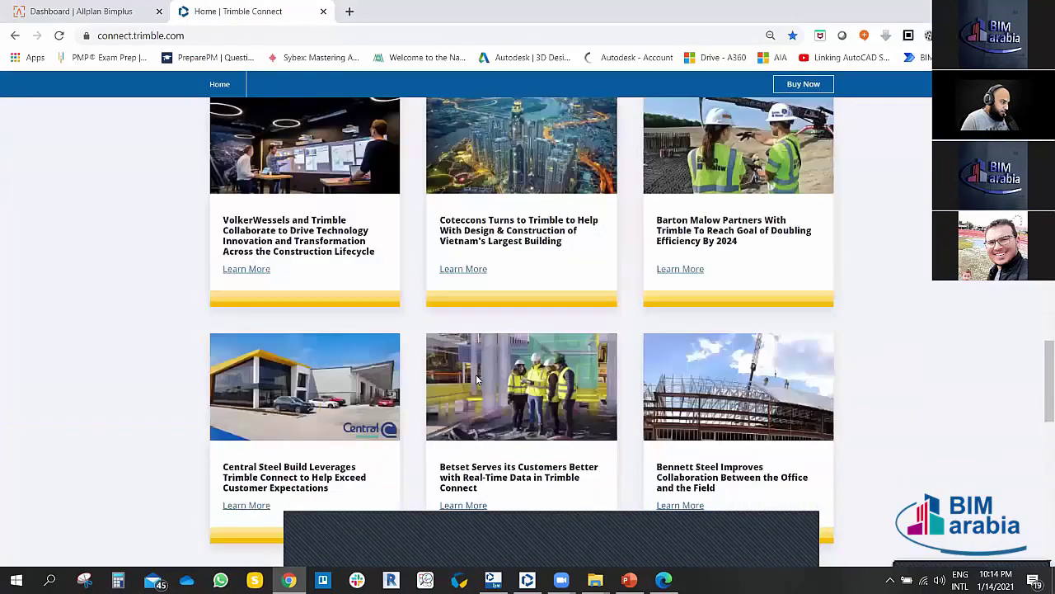
scroll(475, 374, down, 6)
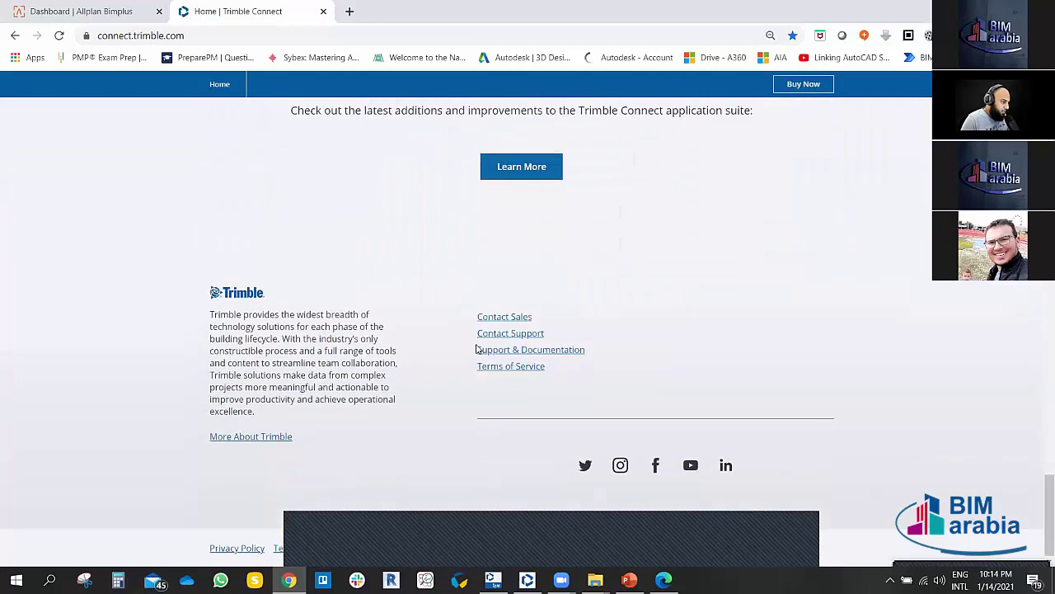
scroll(391, 346, up, 12)
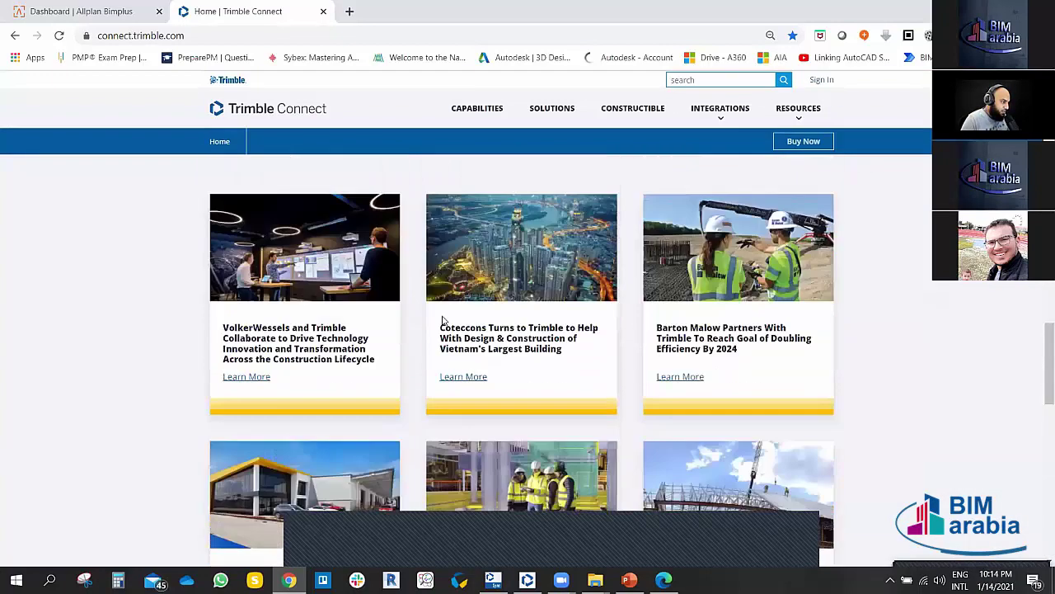
scroll(403, 270, up, 3)
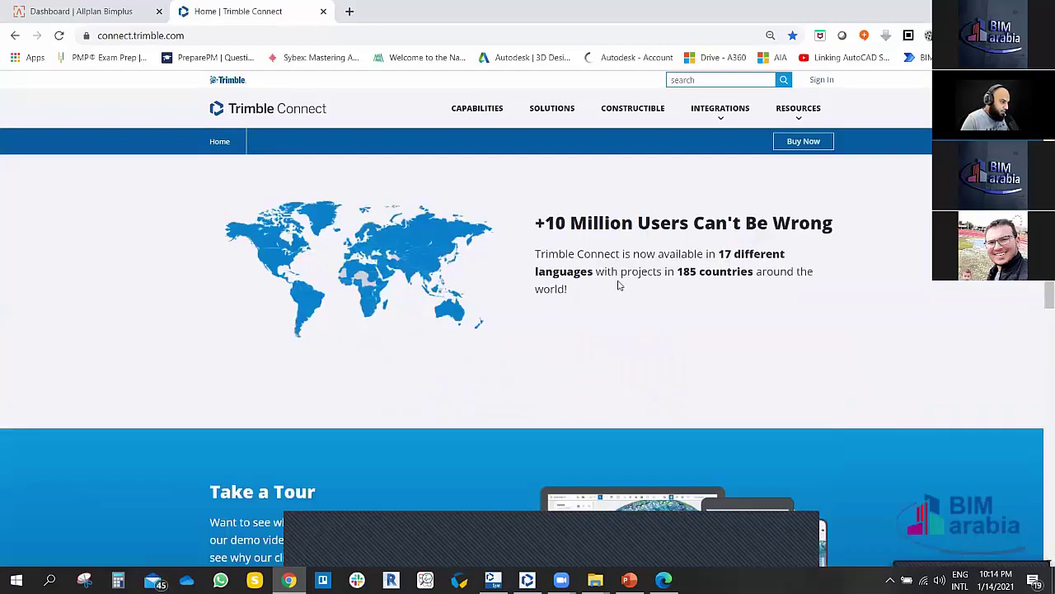
scroll(618, 283, up, 1)
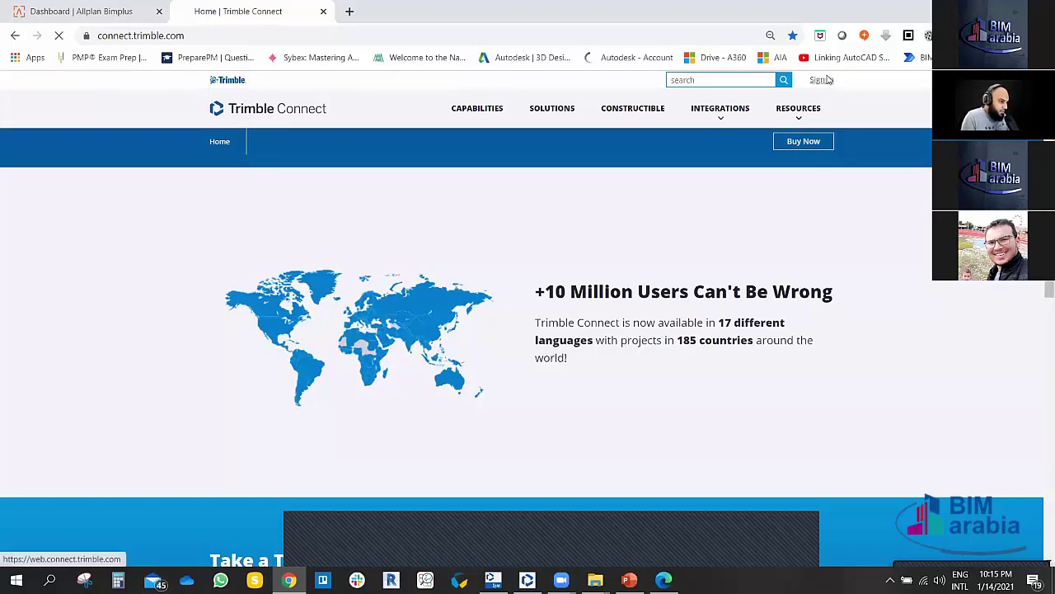
Step: Sign in from connect.trimble.com to reach the web app's Connect Applications store
click(821, 79)
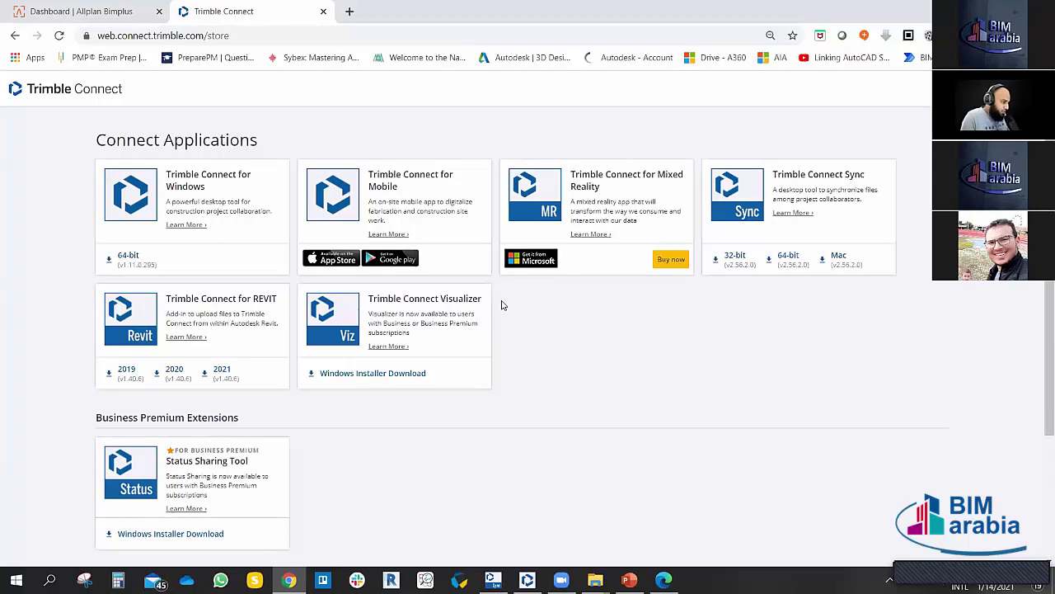
scroll(495, 358, down, 2)
scroll(475, 332, up, 2)
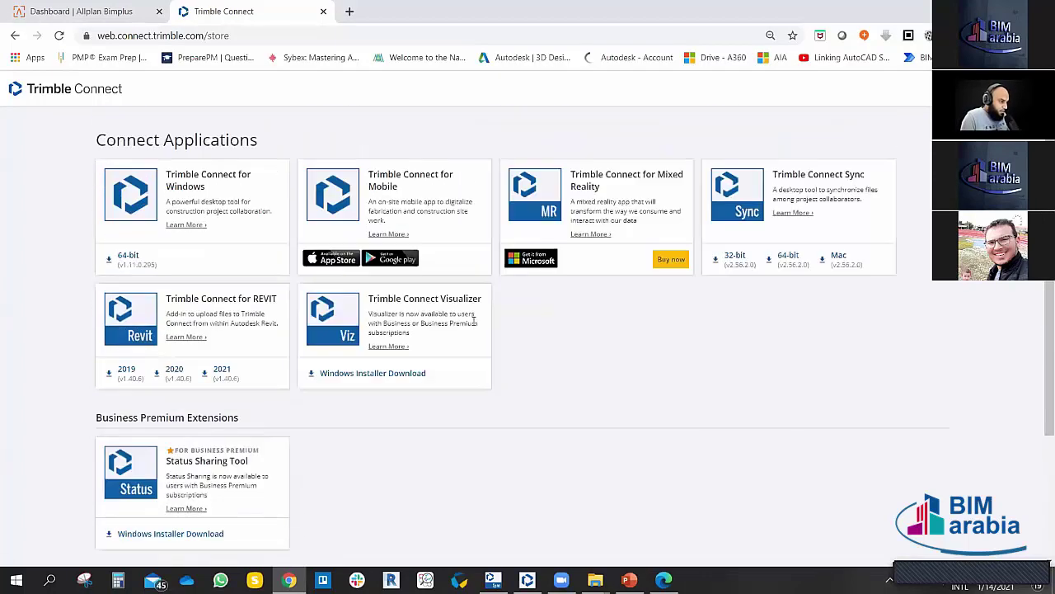
scroll(437, 334, down, 3)
scroll(435, 342, up, 1)
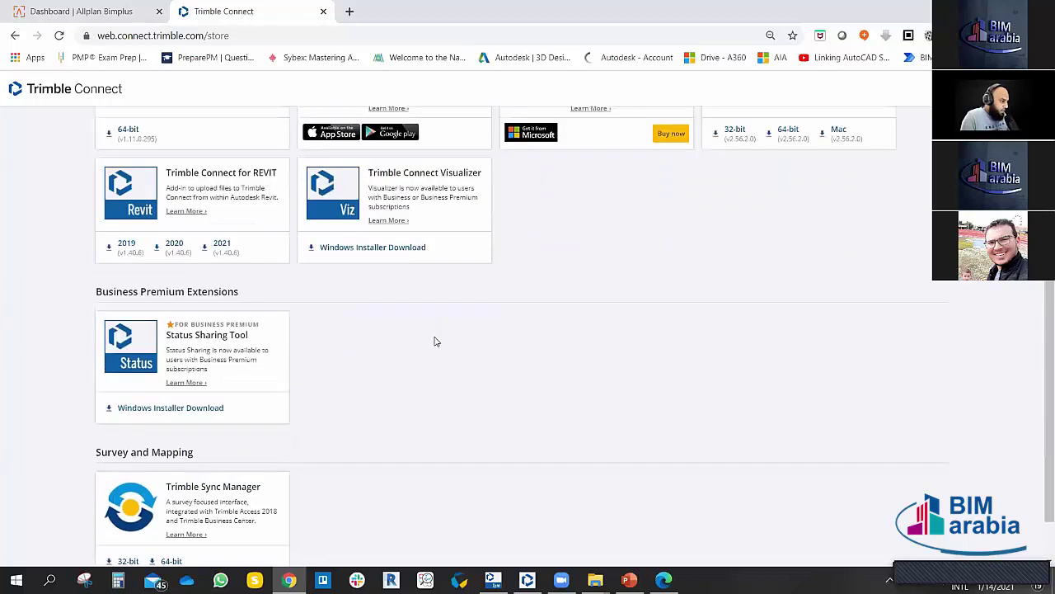
scroll(437, 341, up, 2)
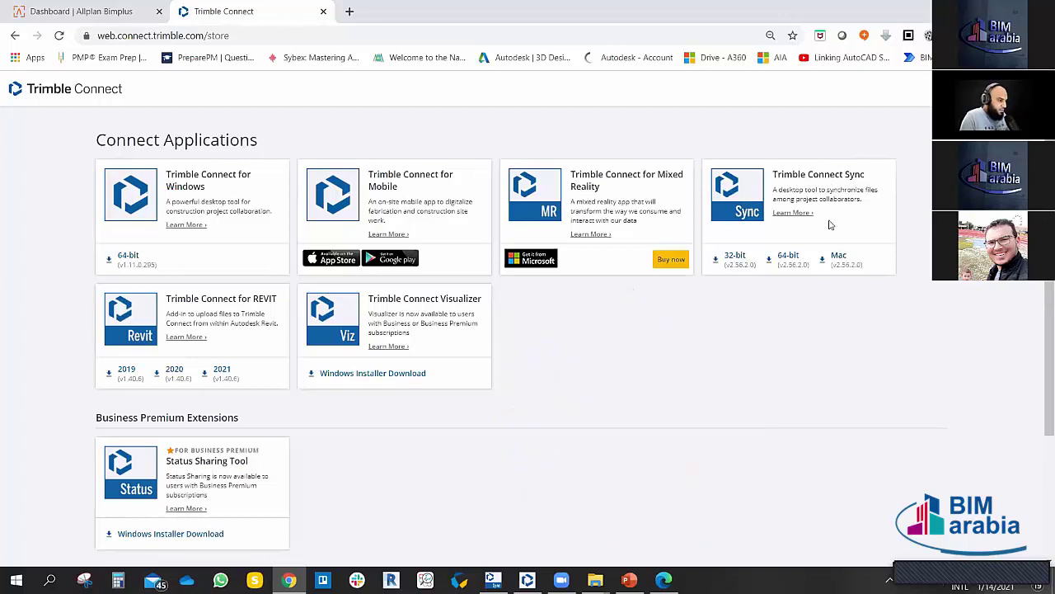
Step: Scroll the store down to the Revit add-in and Visualizer downloads
scroll(243, 314, down, 1)
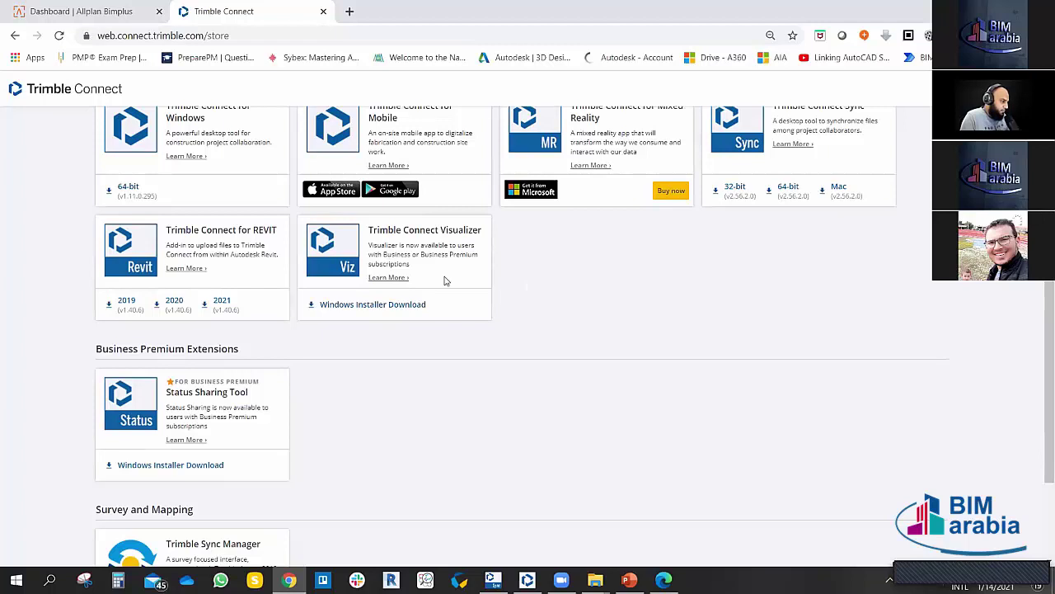
scroll(445, 281, down, 3)
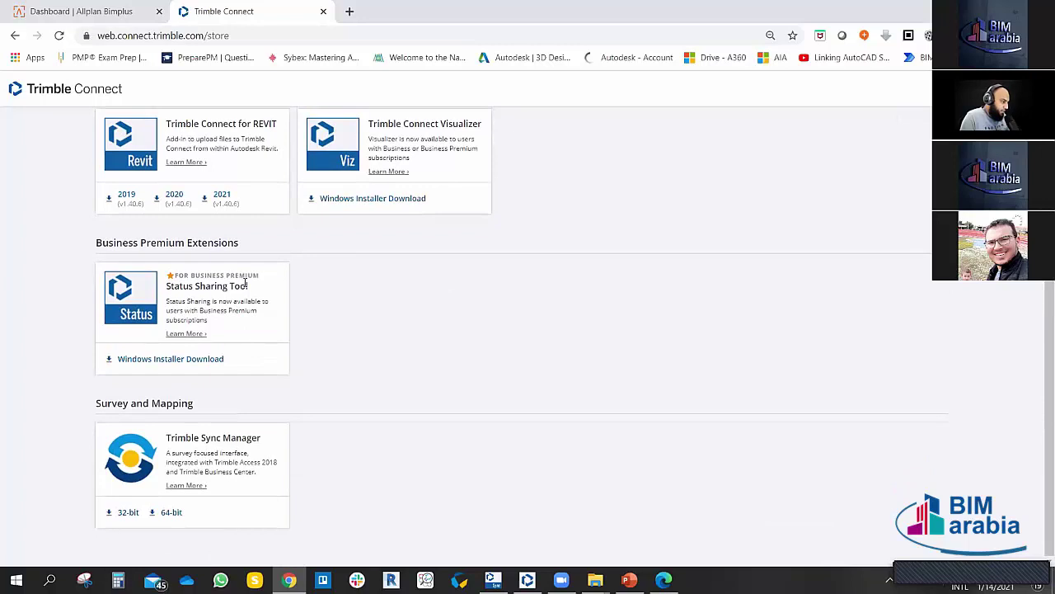
drag(260, 275, 176, 276)
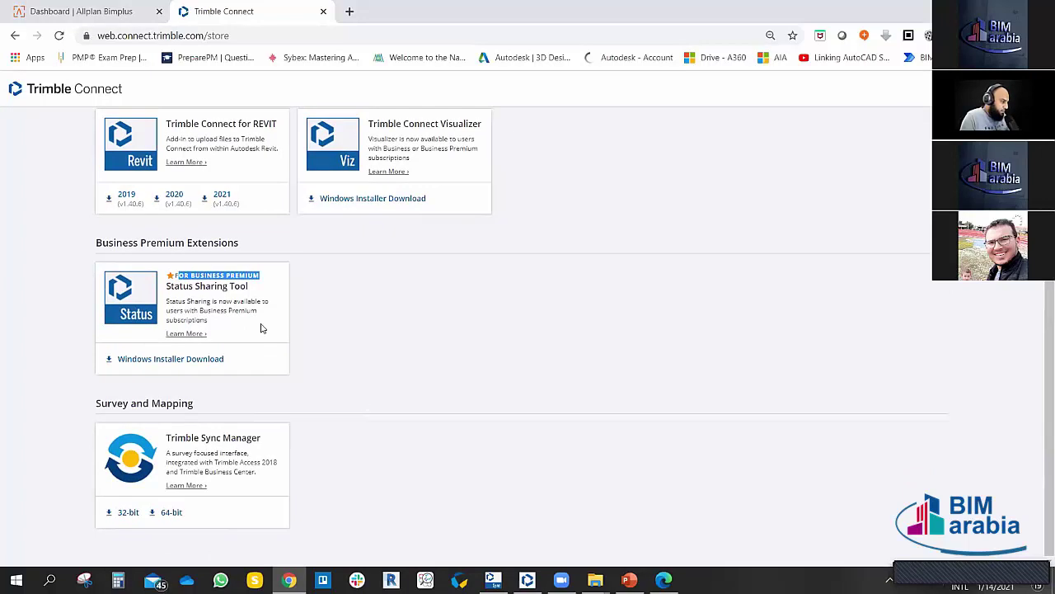
click(255, 284)
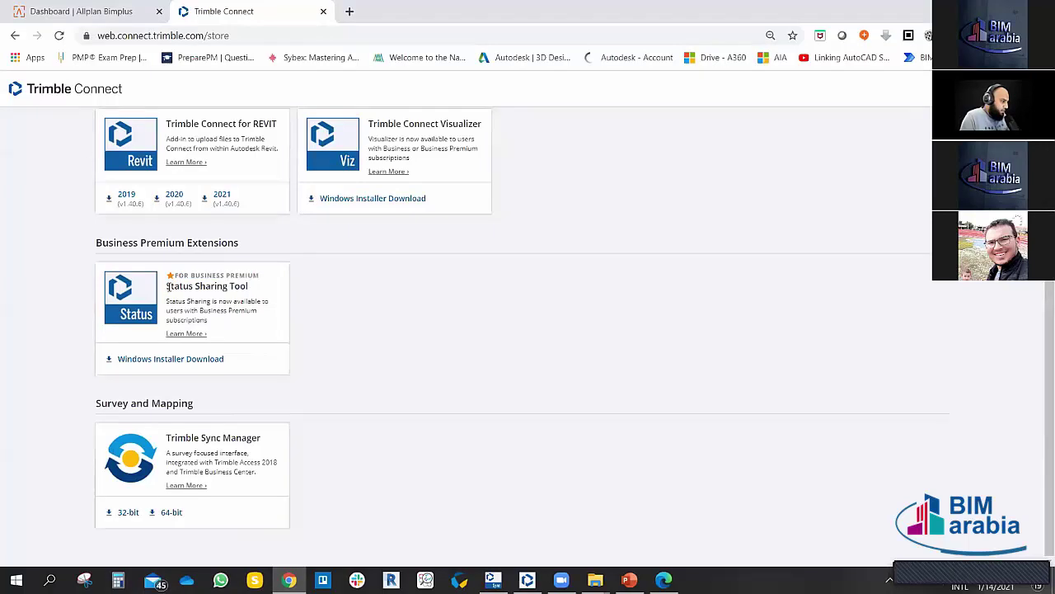
drag(168, 286, 256, 291)
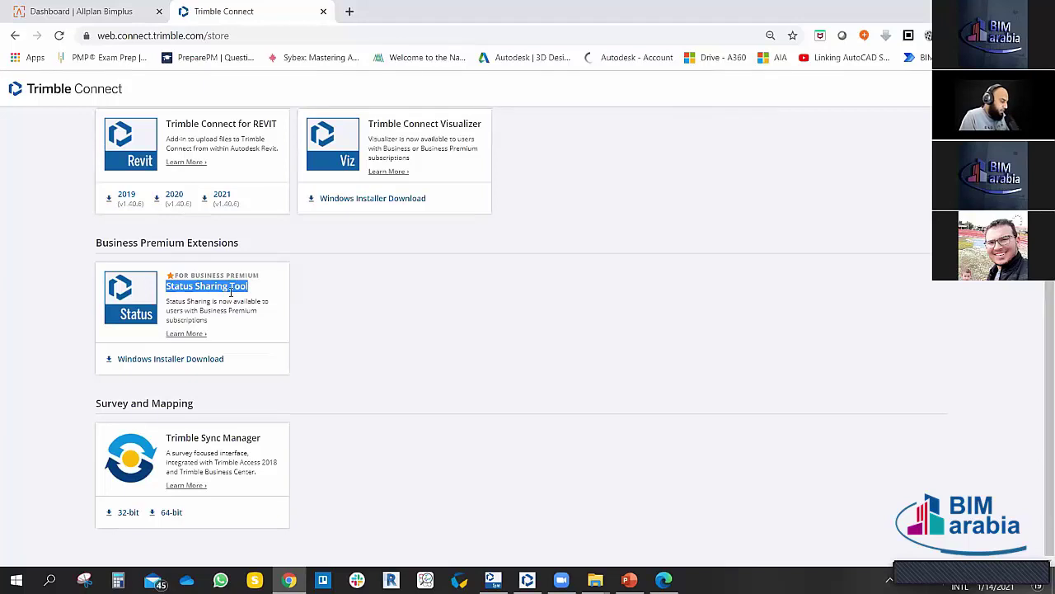
click(262, 291)
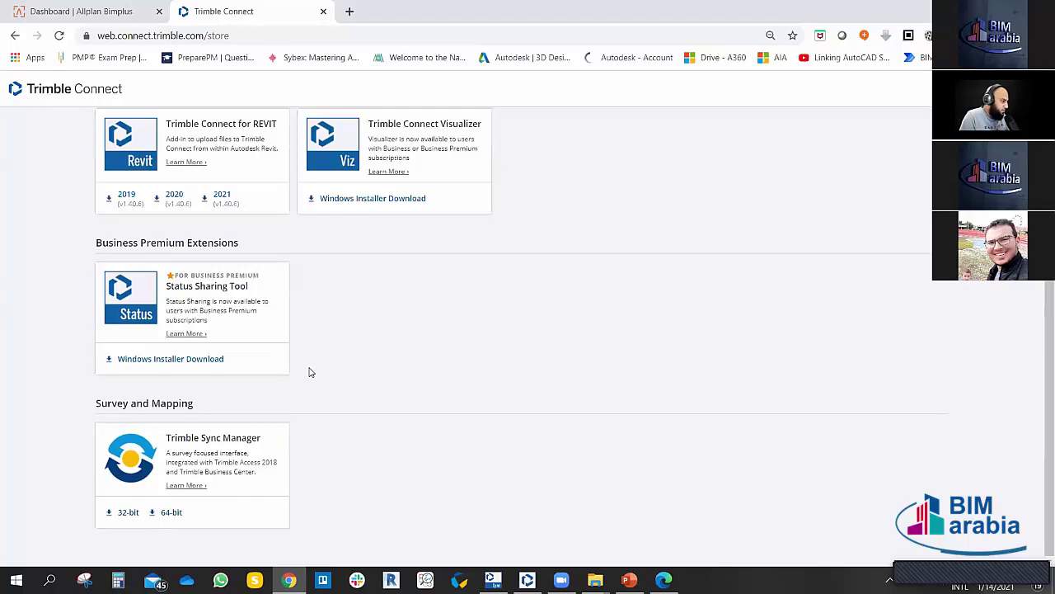
scroll(338, 340, up, 2)
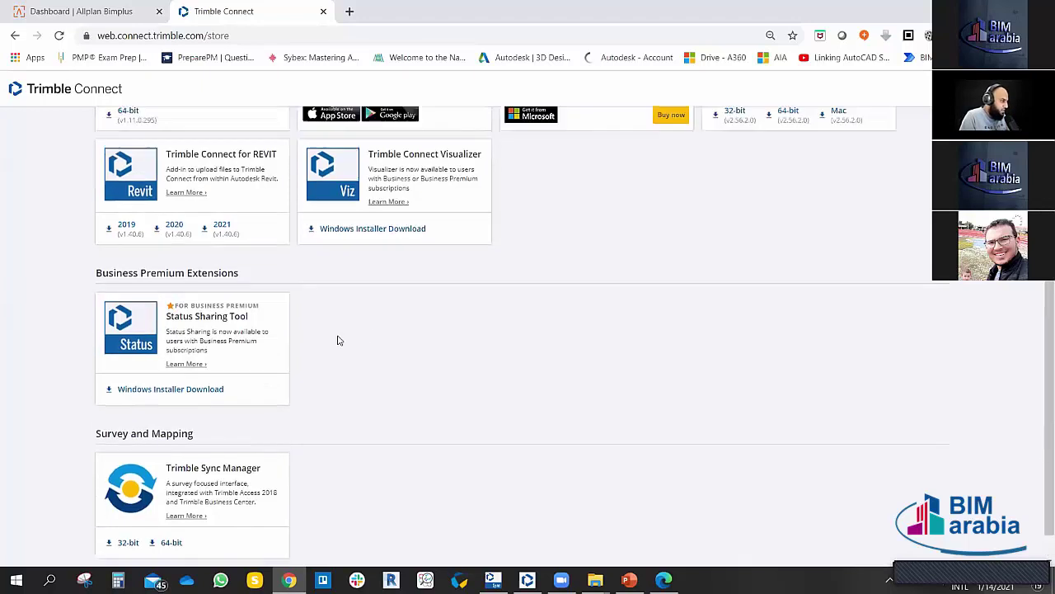
scroll(363, 376, down, 1)
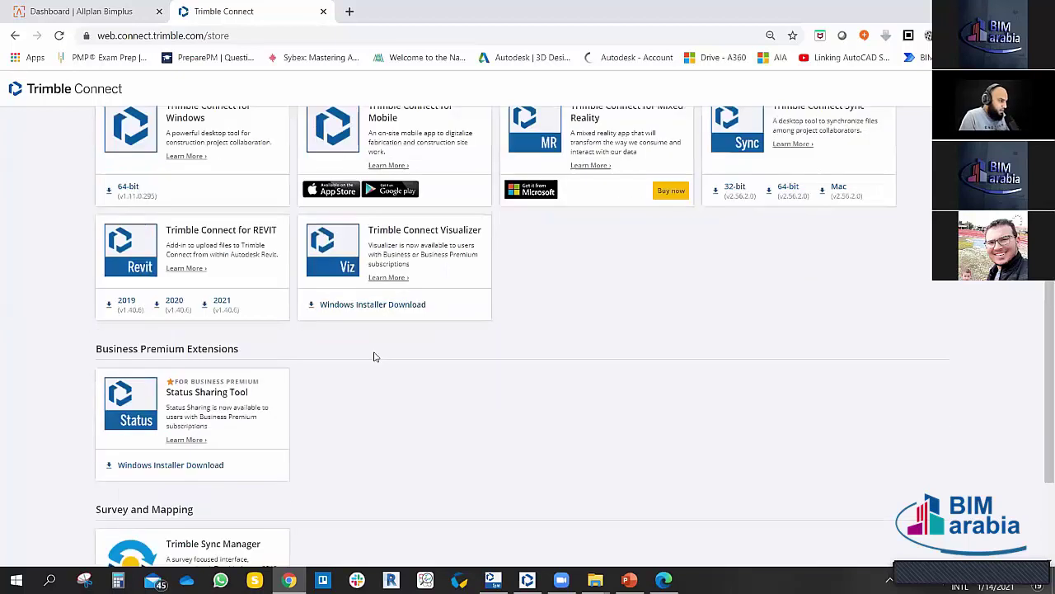
scroll(424, 395, up, 1)
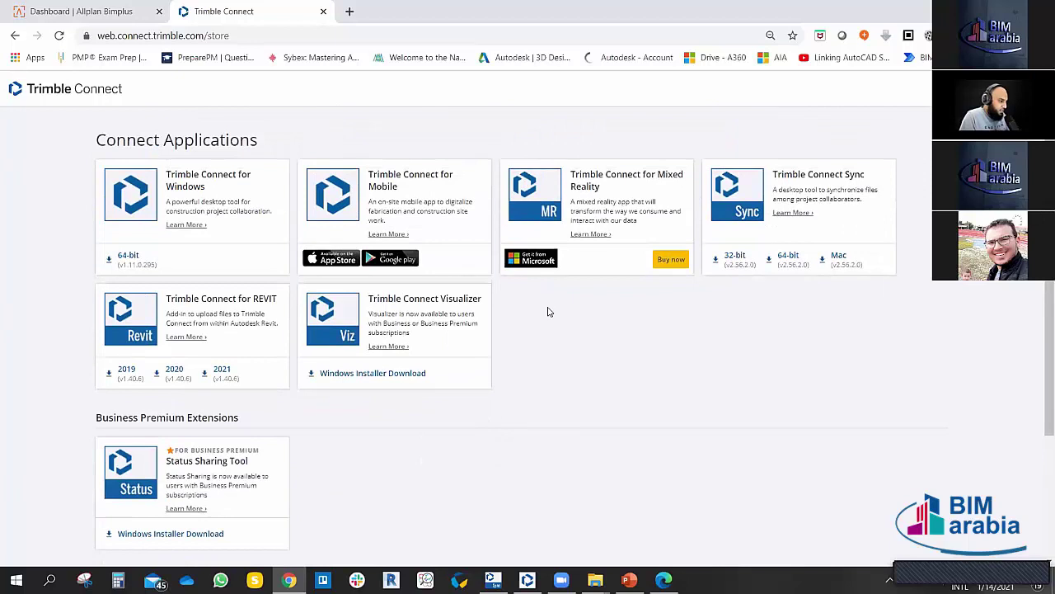
Step: Return from the store to the Asia Projects list via the Trimble Connect logo
click(74, 96)
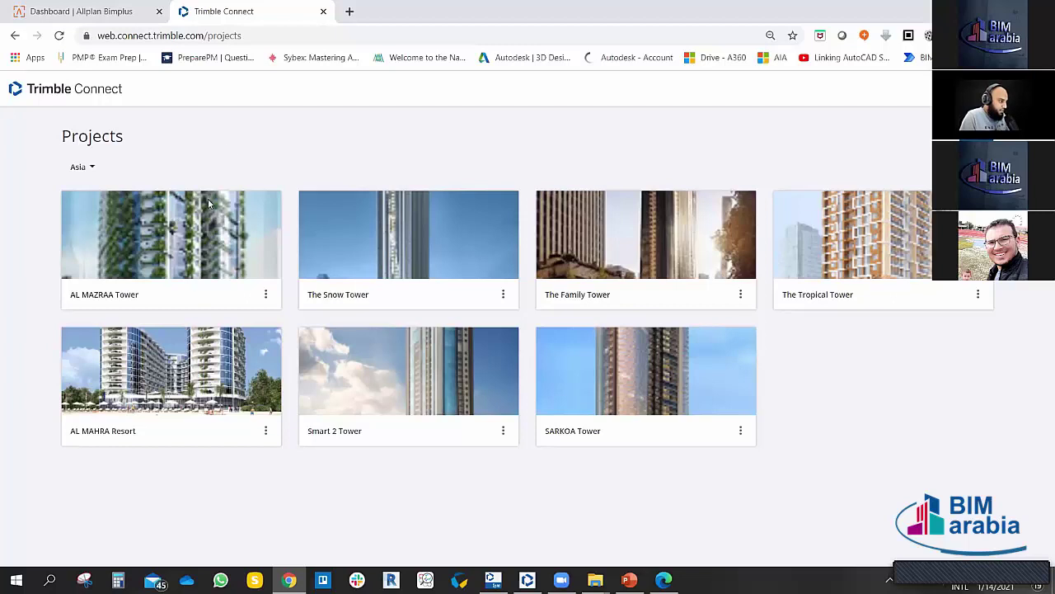
Step: Switch to the Allplan Bimplus dashboard for The Family Tower project
click(132, 12)
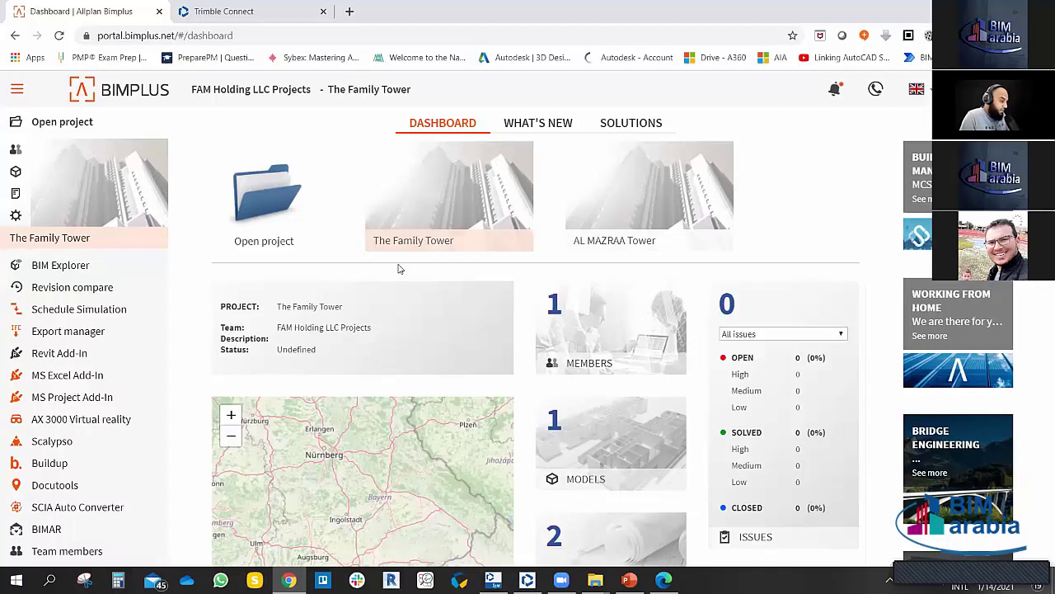
Step: Return to Trimble Connect, check AL MAZRAA Tower's options, and show the seven Asia projects as tiles
click(273, 14)
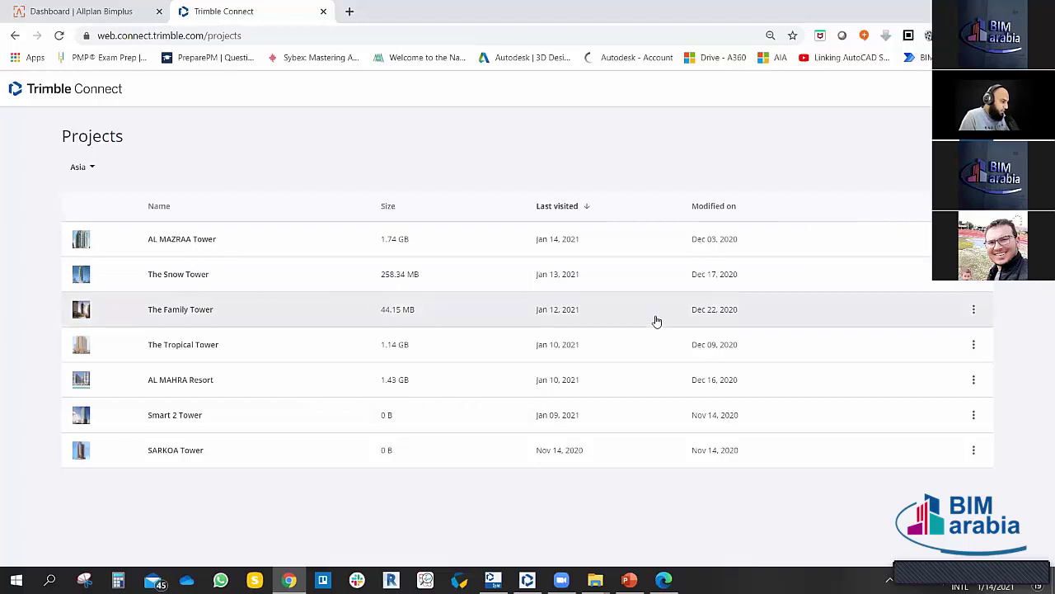
click(974, 238)
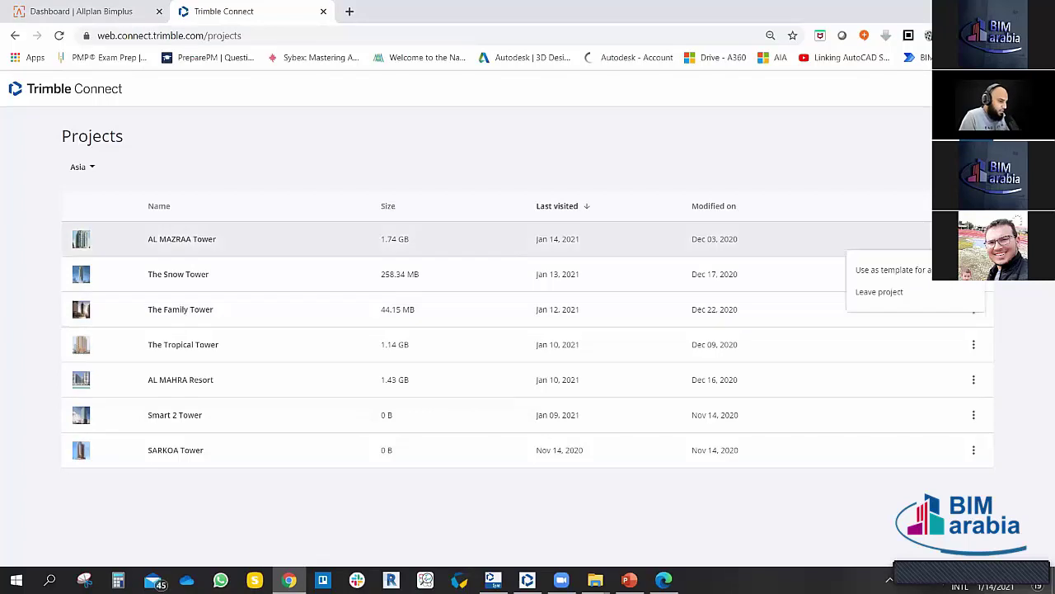
click(794, 165)
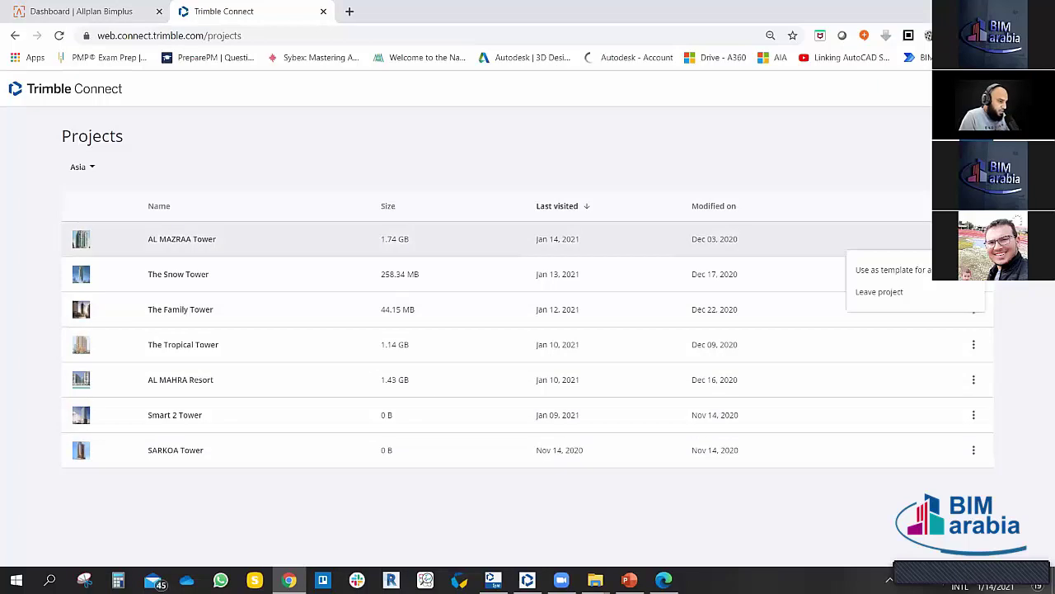
click(879, 156)
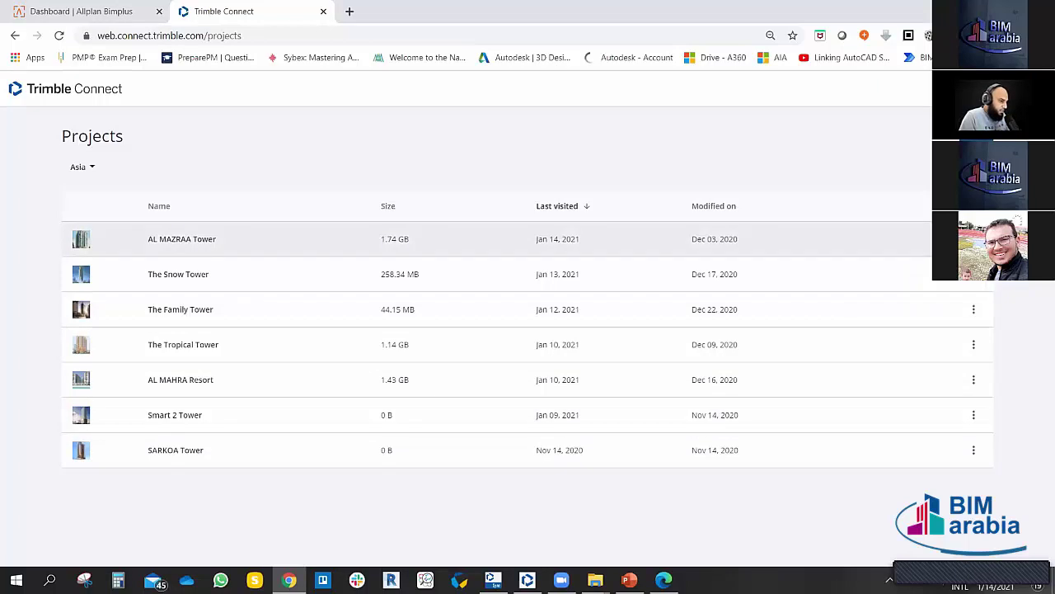
click(973, 239)
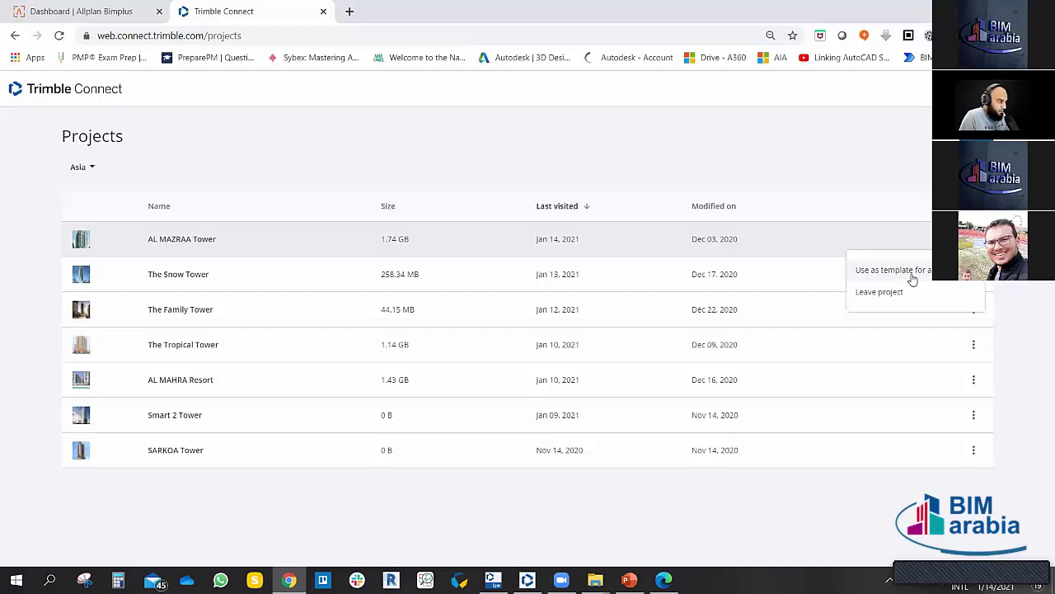
click(826, 155)
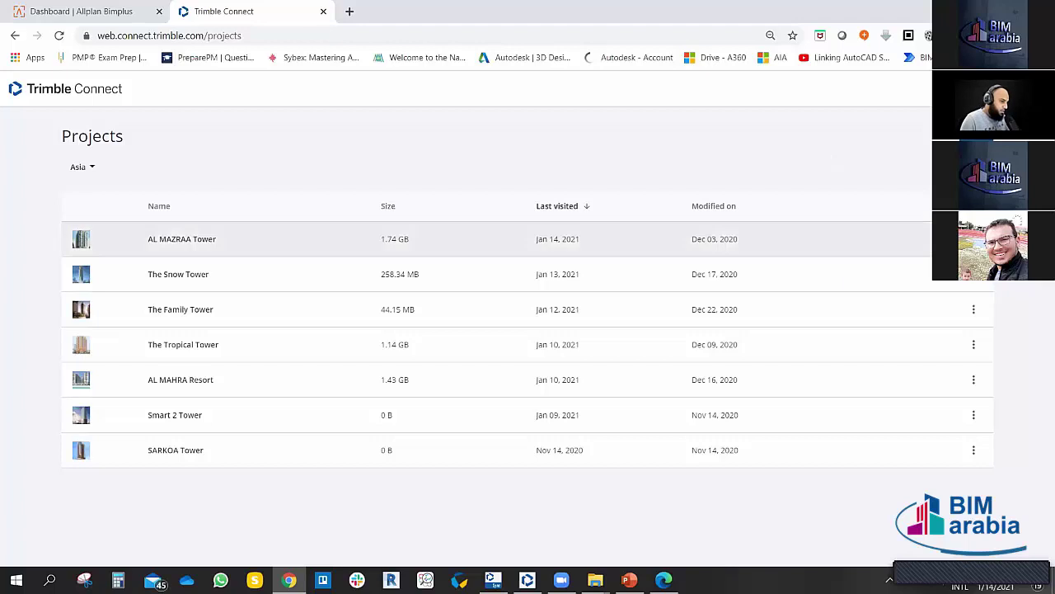
click(974, 239)
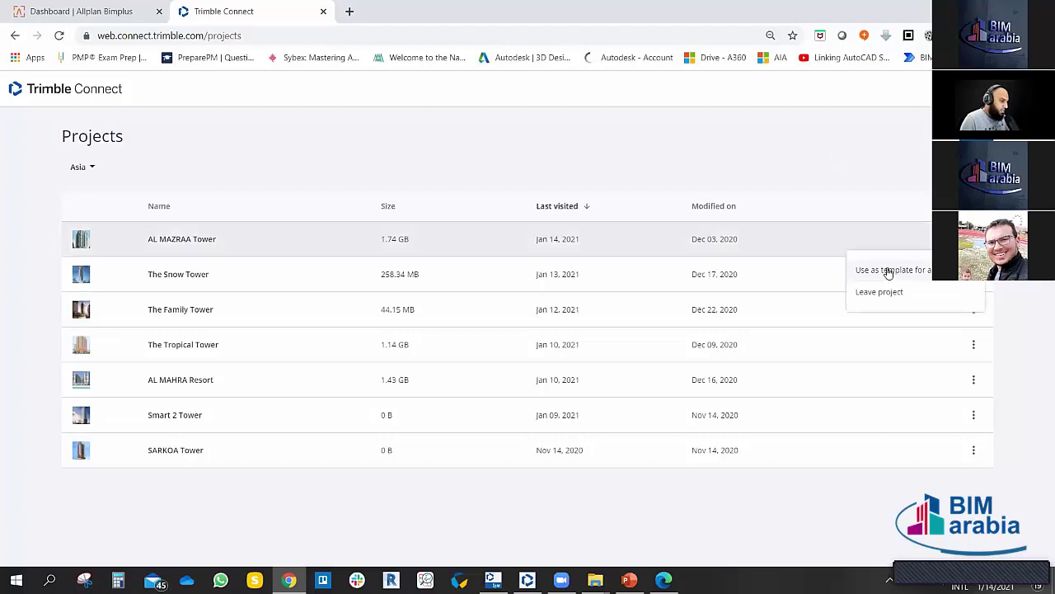
click(805, 171)
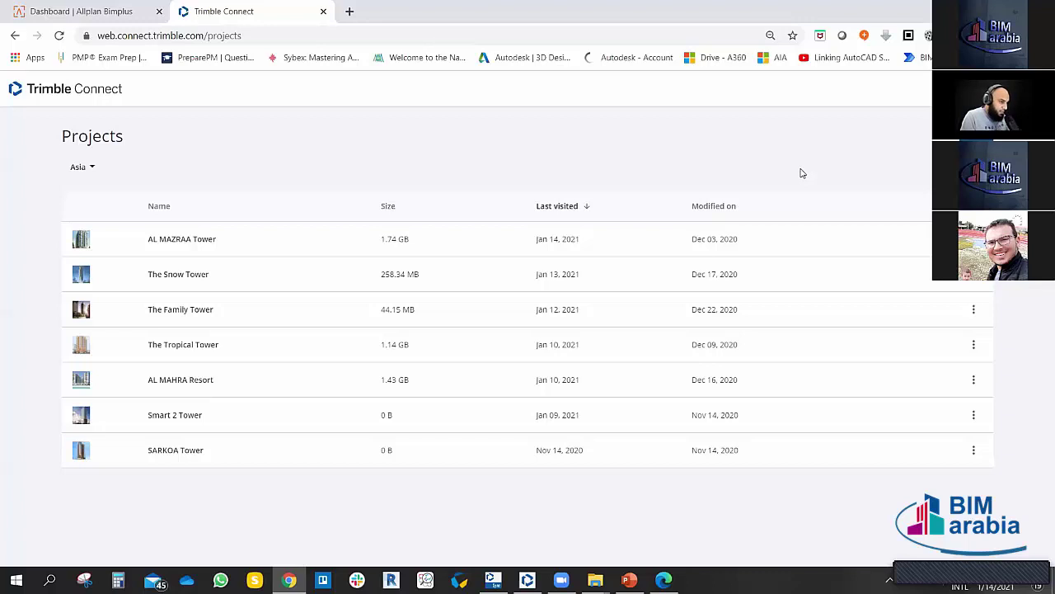
click(977, 167)
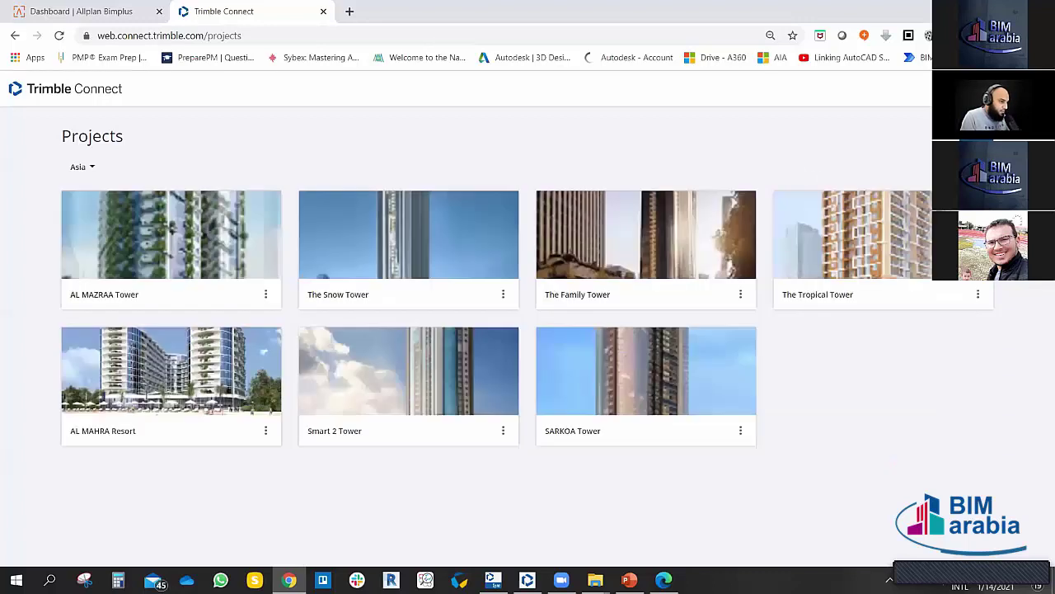
Step: Toggle the projects layout back and forth, then highlight and deselect the New Project heading
click(977, 166)
click(977, 166)
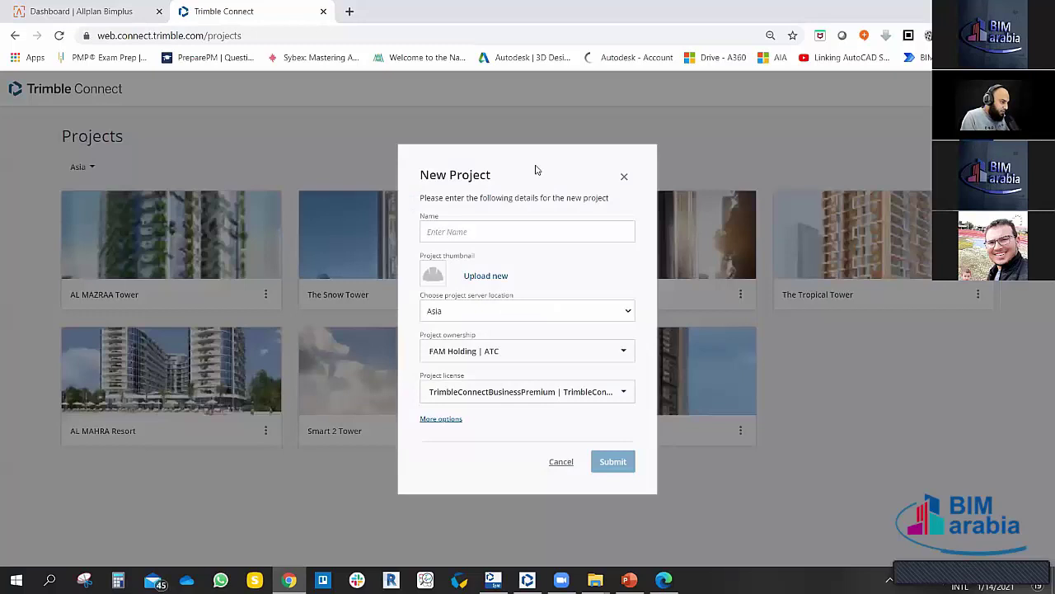
drag(540, 161, 429, 171)
click(568, 166)
Step: Name the new project 'BIM Arabia Project'
click(470, 231)
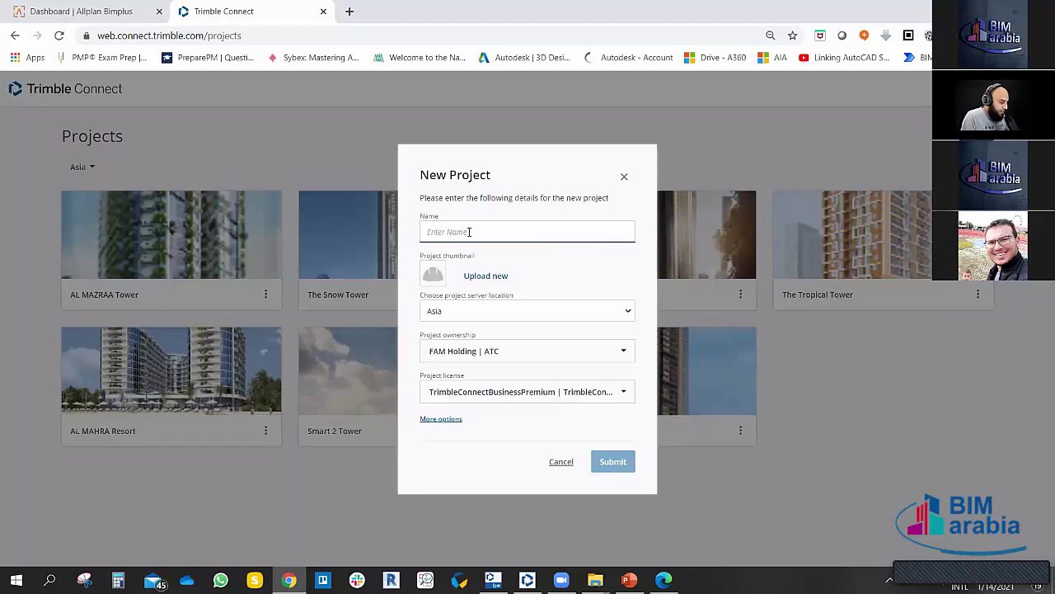
text(BIM)
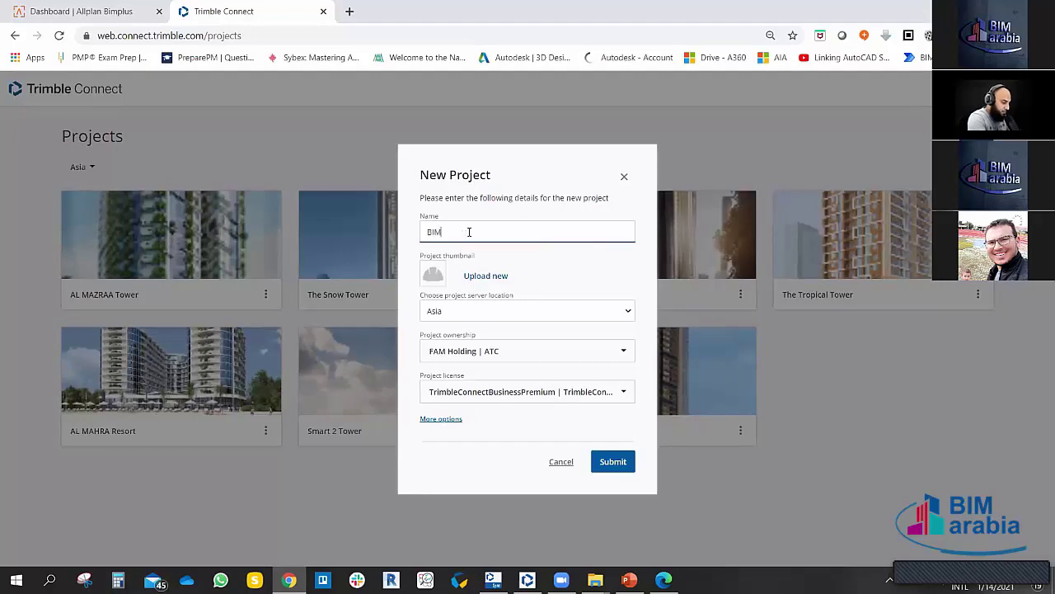
text( Ar)
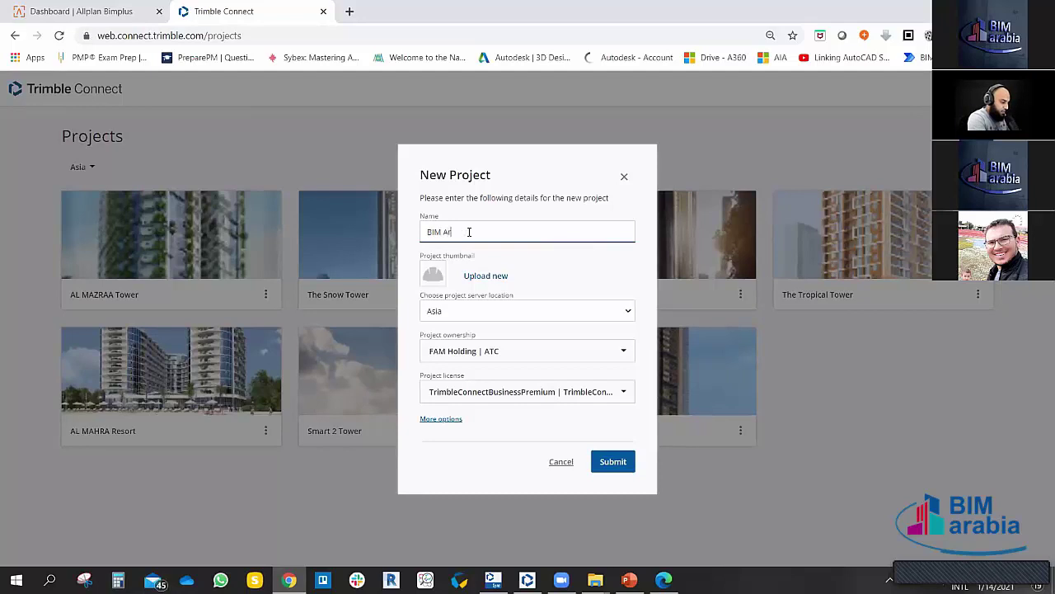
text(rbia)
key(BackSpace)
key(BackSpace)
key(BackSpace)
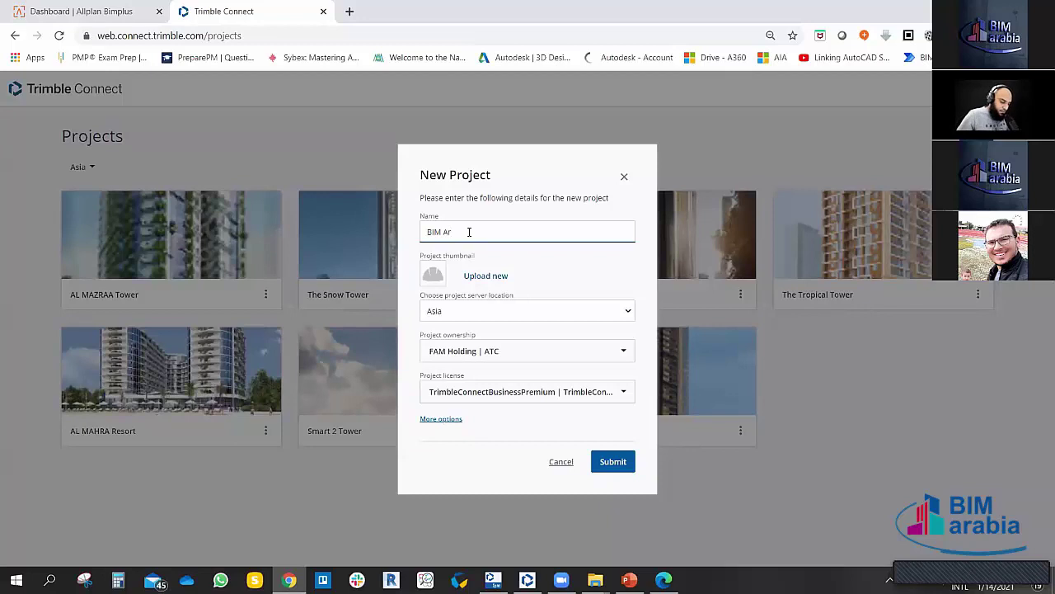
text(abia)
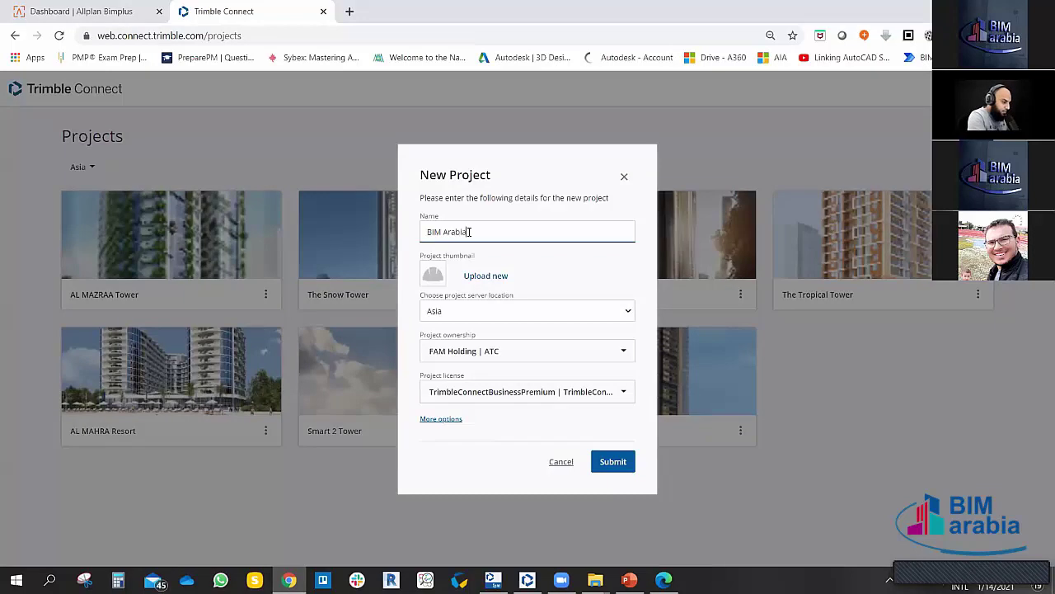
text( Project)
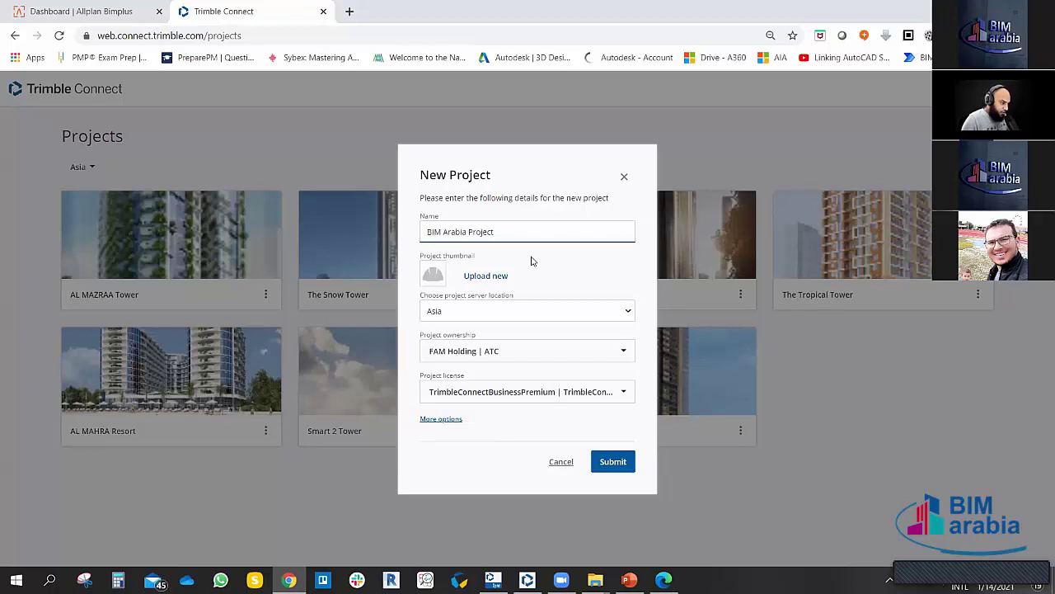
Step: Upload the Project-Delivery-Common-Data-Environment image from the BIM Arabia folder as the thumbnail
click(476, 278)
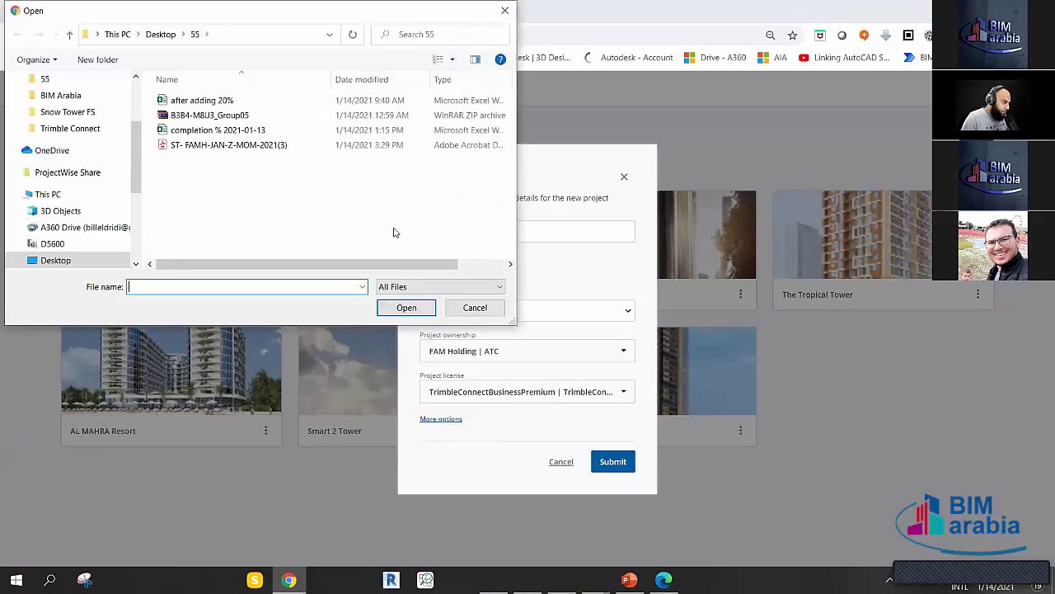
click(60, 95)
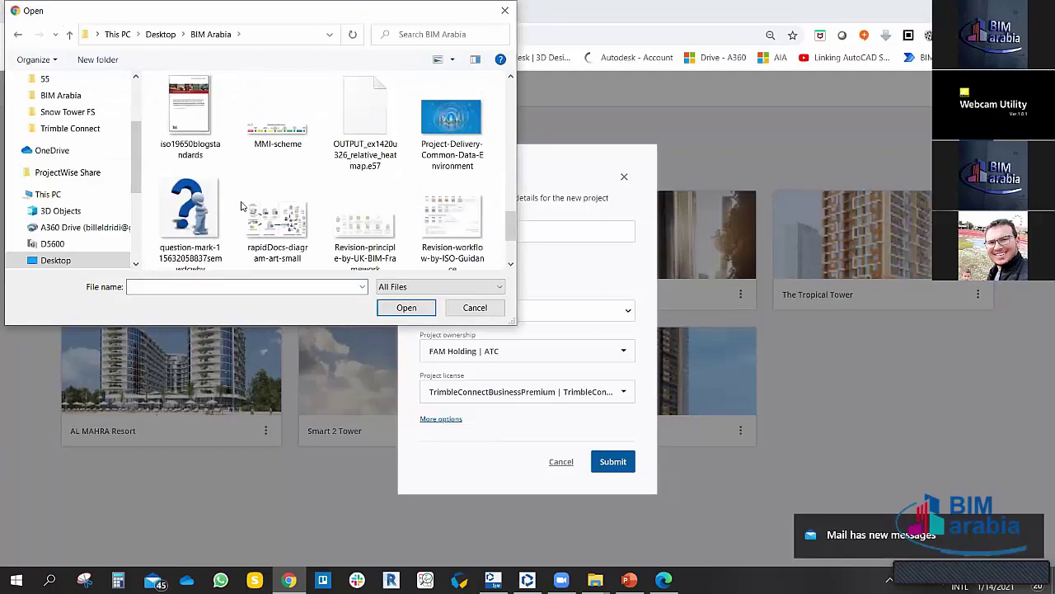
click(451, 124)
key(Return)
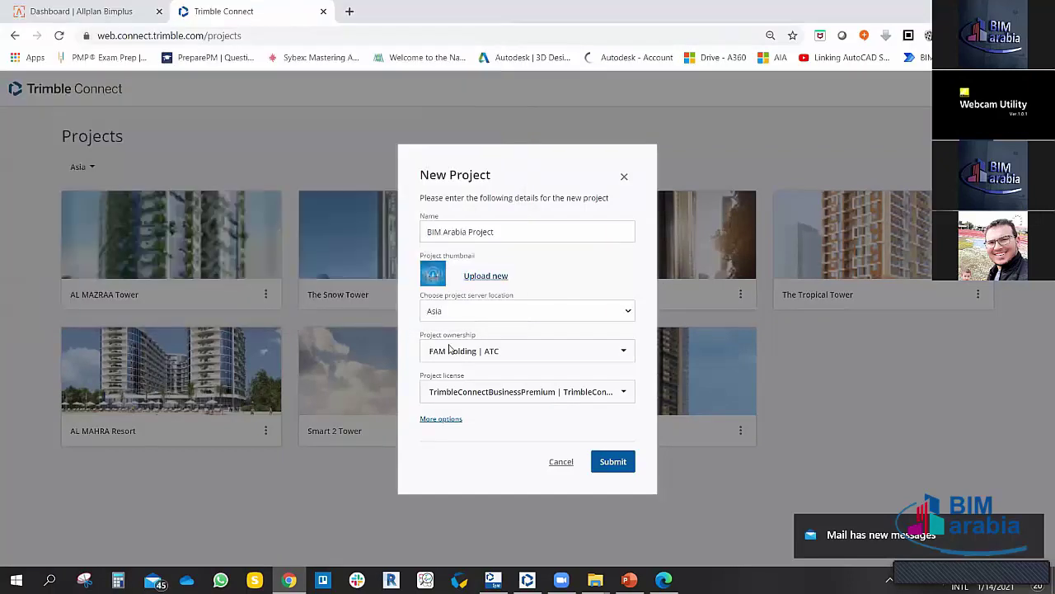
click(460, 318)
click(555, 272)
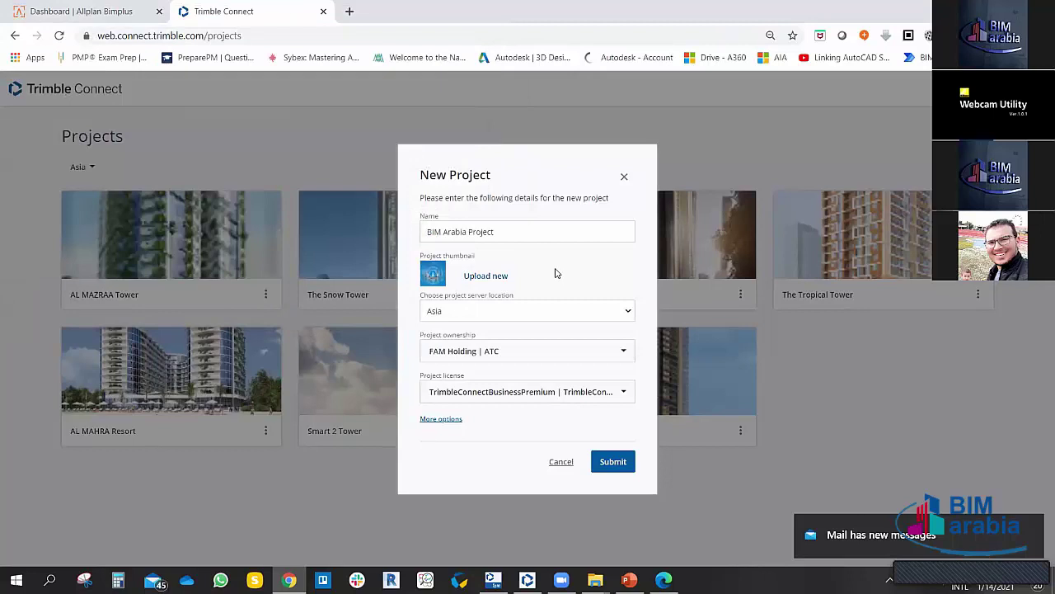
click(567, 317)
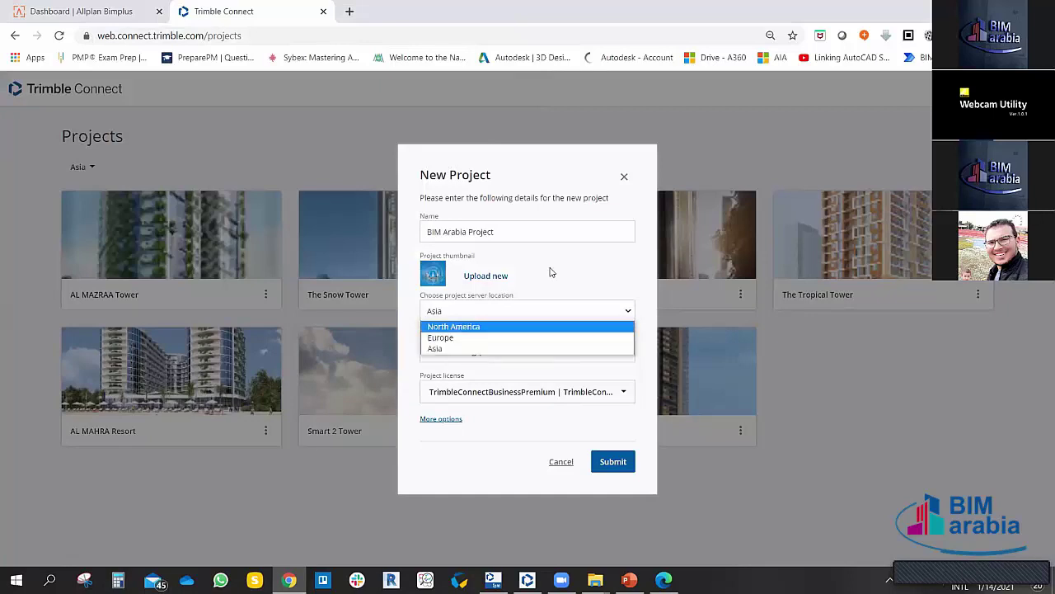
click(459, 347)
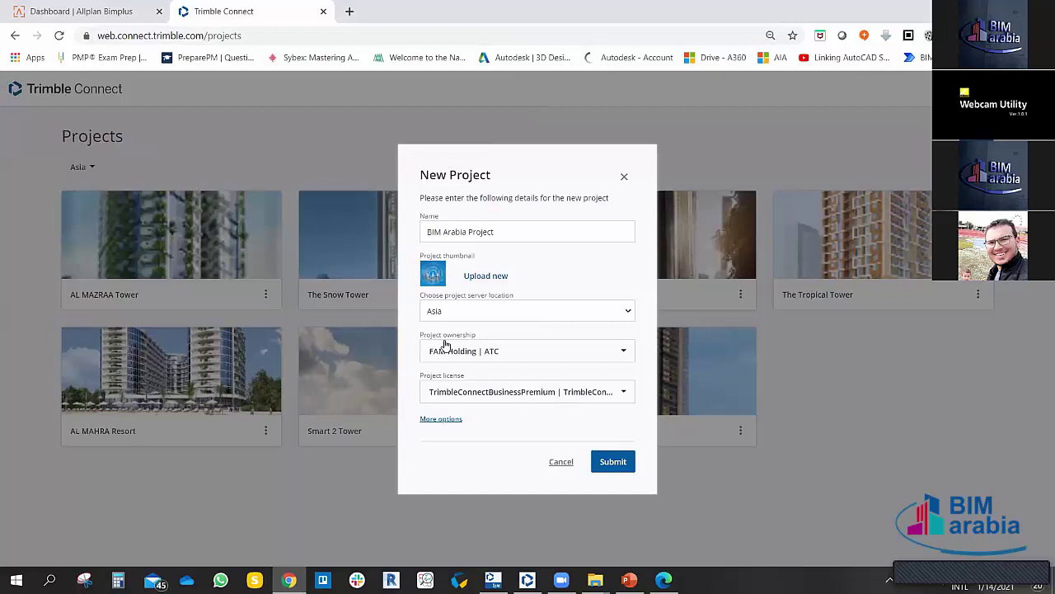
Step: Set the owner to FAM Holding | ATC and the license to TrimbleConnectBusinessPremium
click(595, 351)
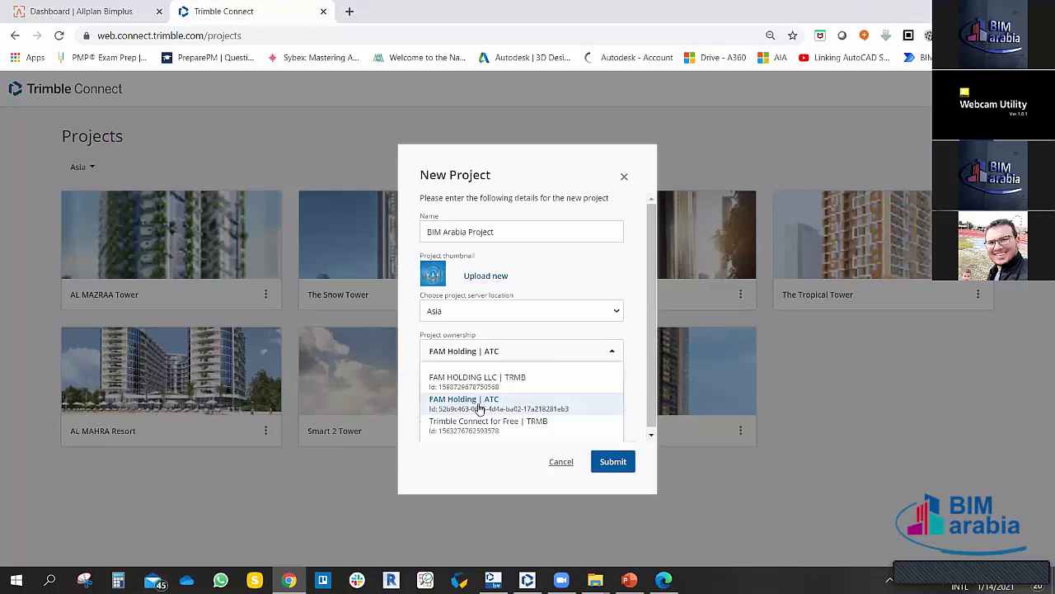
click(480, 408)
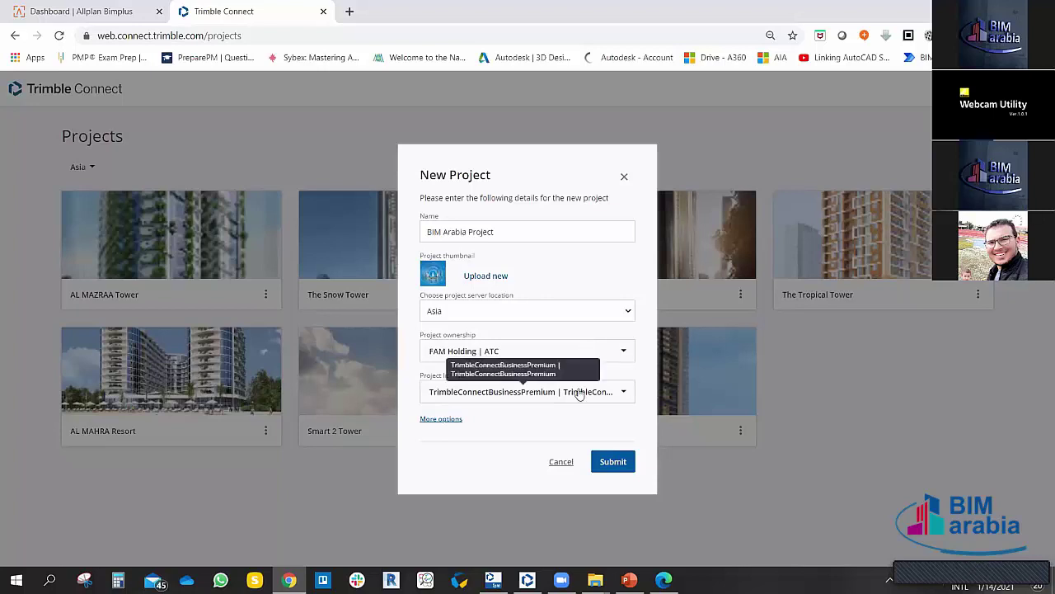
click(526, 398)
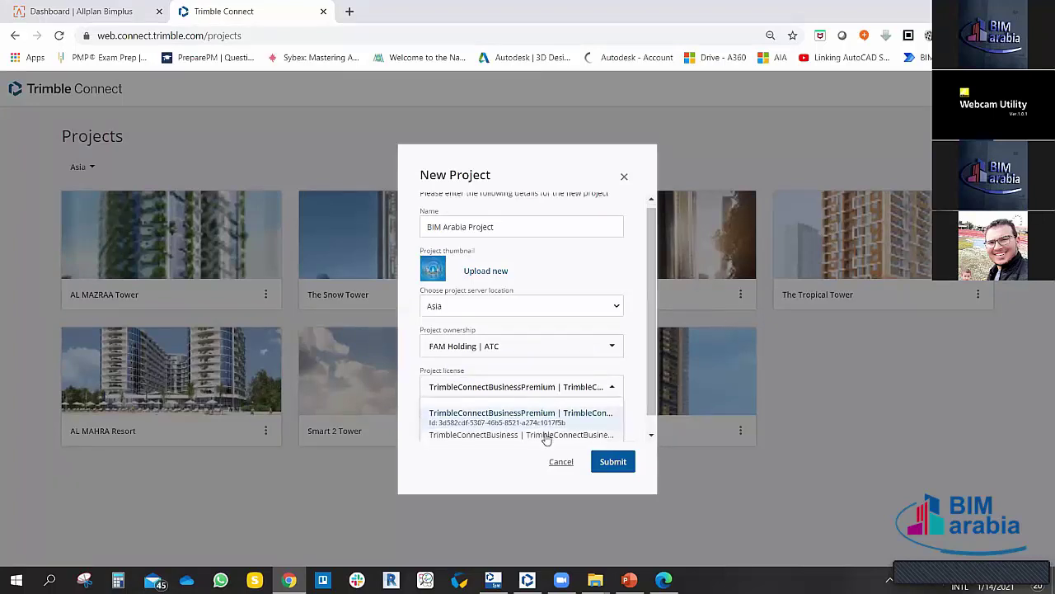
scroll(507, 422, down, 1)
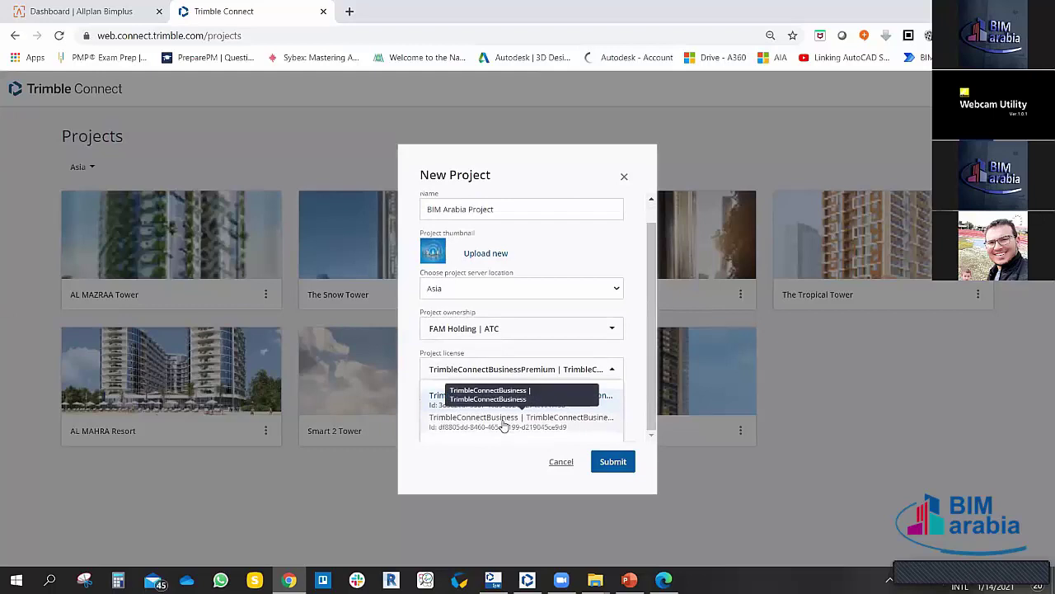
scroll(506, 427, up, 1)
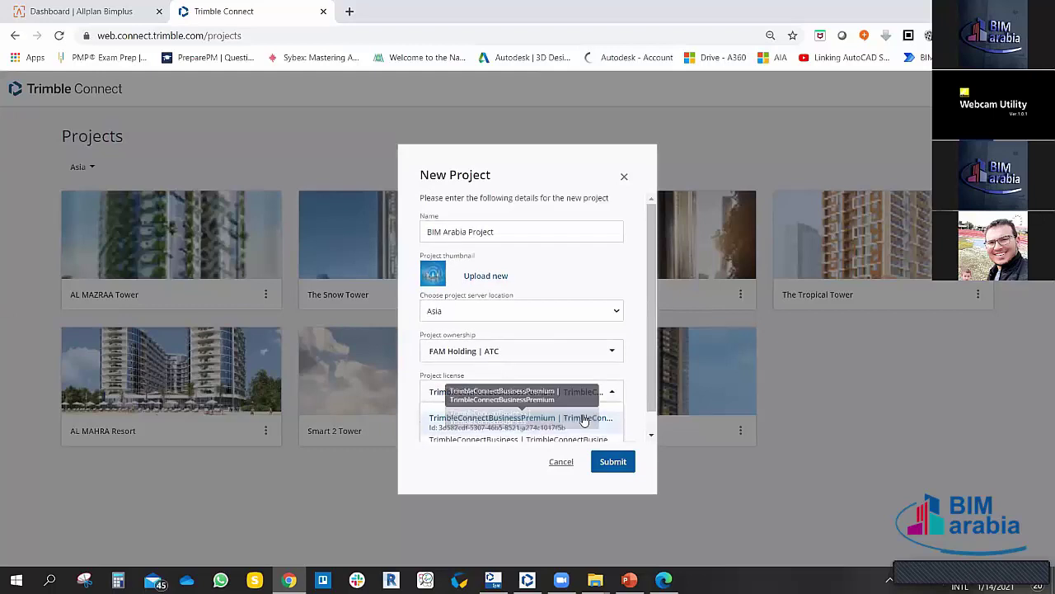
click(508, 422)
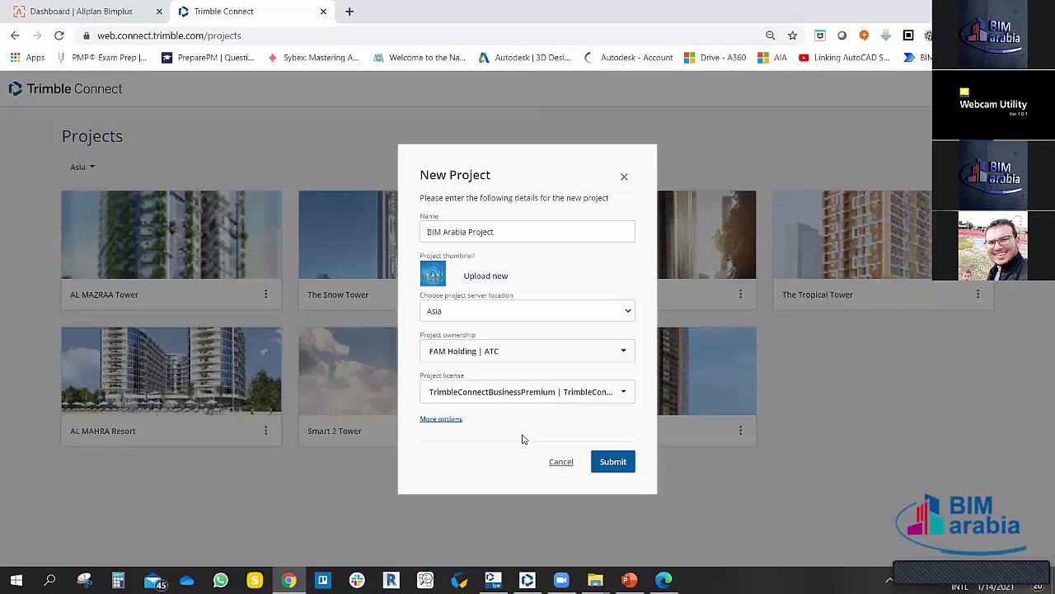
Step: Reveal the optional fields and enter the description 'Villa G+1+ Service Block+Garage.'
click(439, 419)
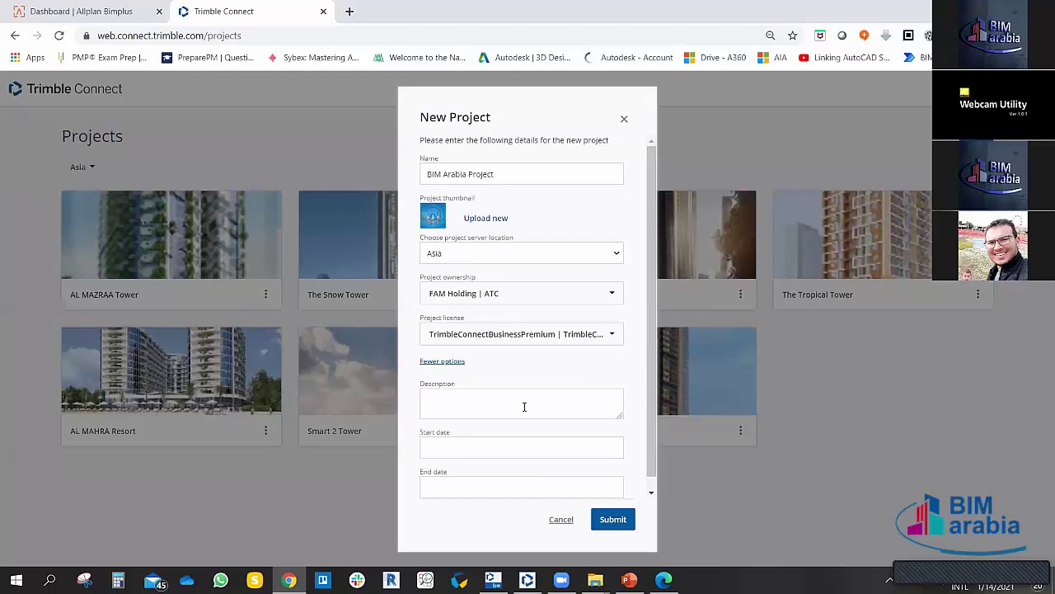
click(455, 401)
text(Villa G+1 Service bLOC)
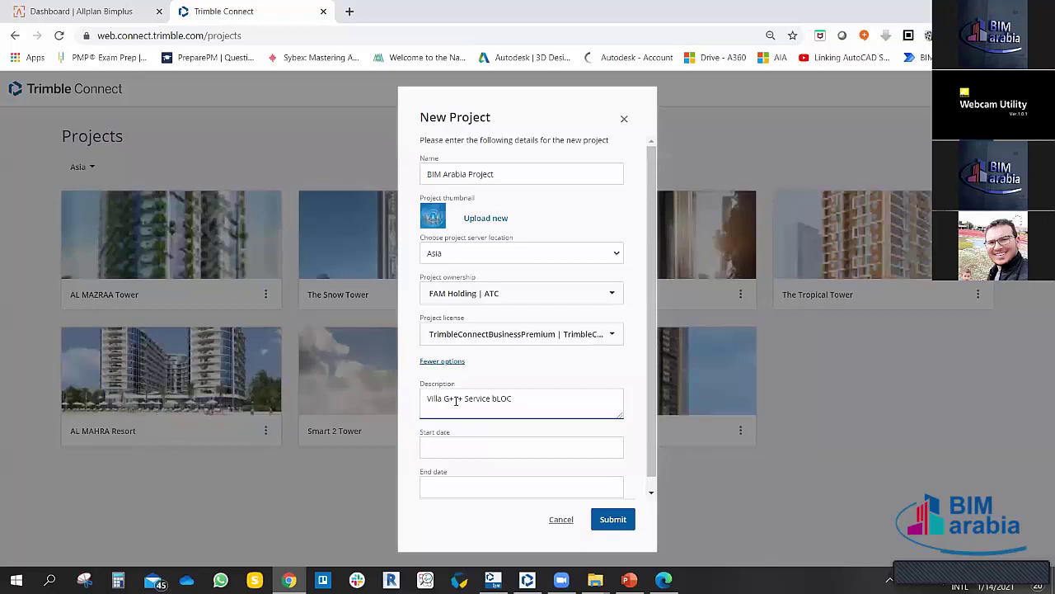
key(BackSpace)
key(BackSpace)
key(BackSpace)
key(BackSpace)
text(Bl)
text(ock)
text(+Graga)
key(BackSpace)
key(BackSpace)
key(BackSpace)
key(BackSpace)
text(arage)
scroll(508, 435, down, 1)
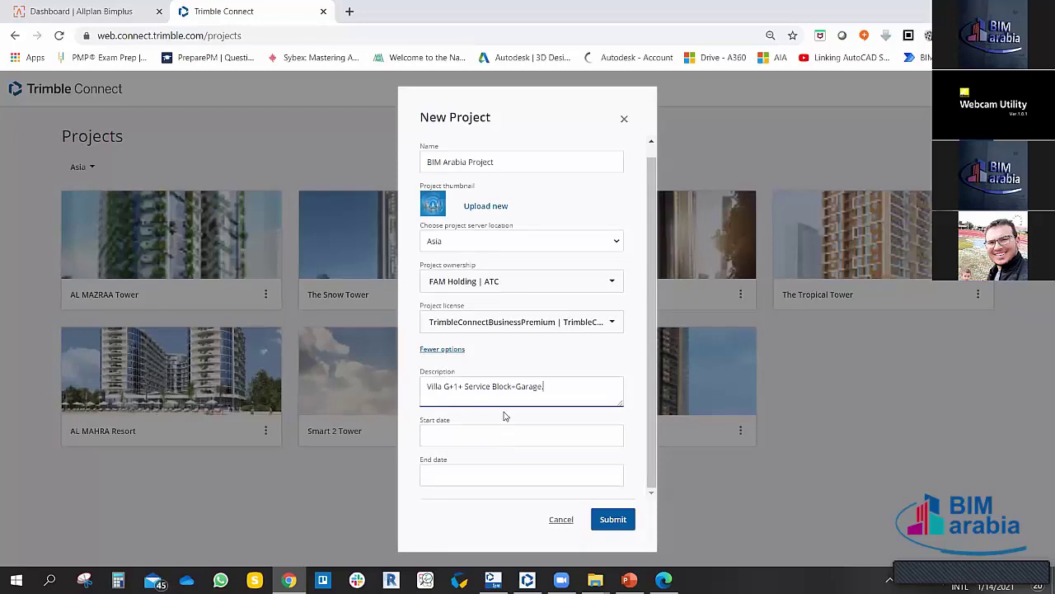
text(.)
click(470, 436)
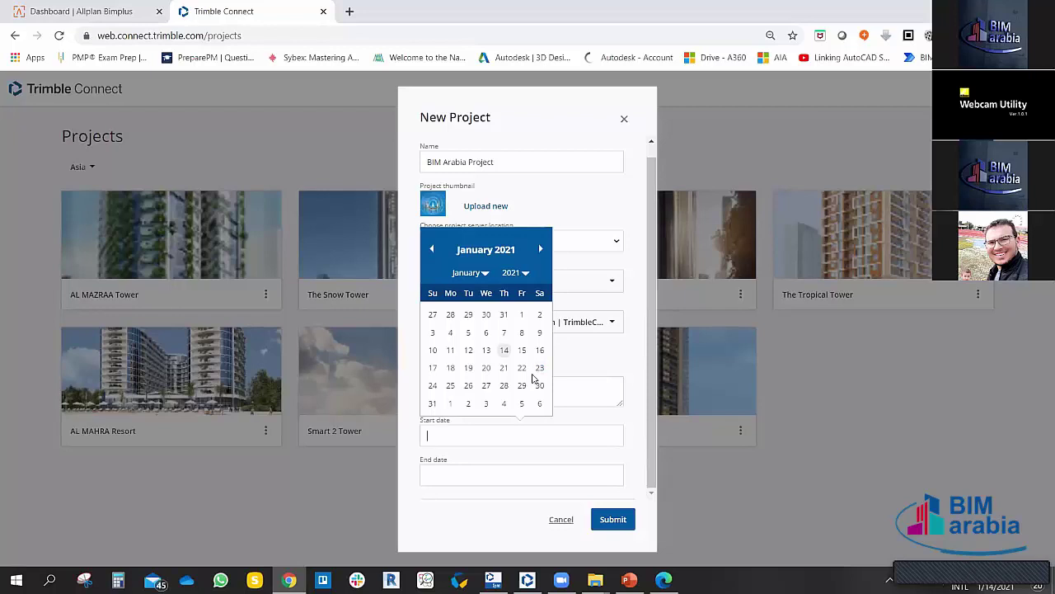
Step: Set the start date to 01/14/2021, leave the end date empty, and submit the project
click(503, 349)
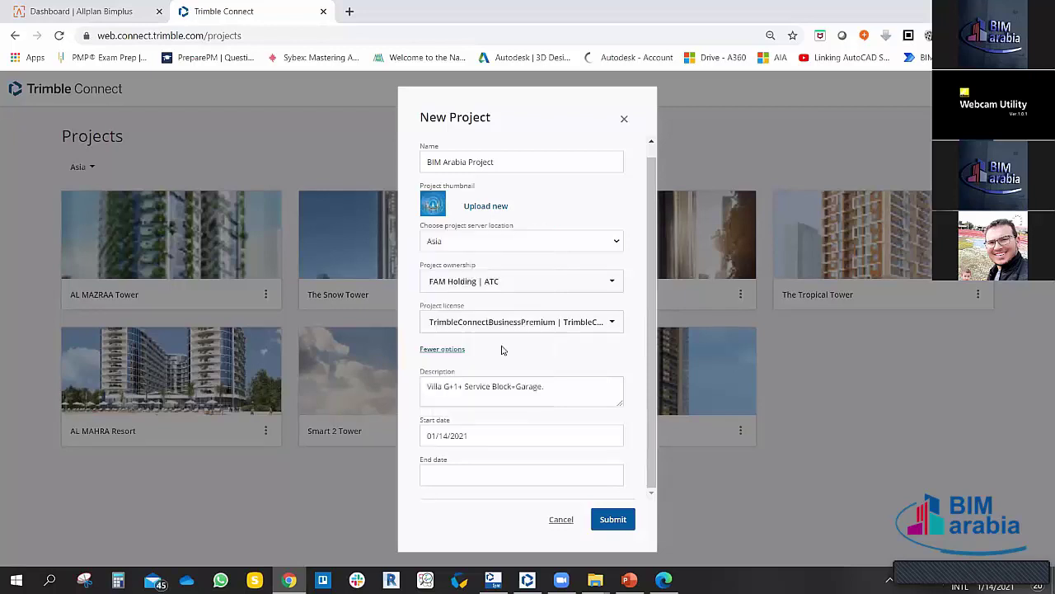
click(429, 475)
click(580, 394)
drag(653, 338, 664, 171)
scroll(643, 288, down, 1)
click(612, 519)
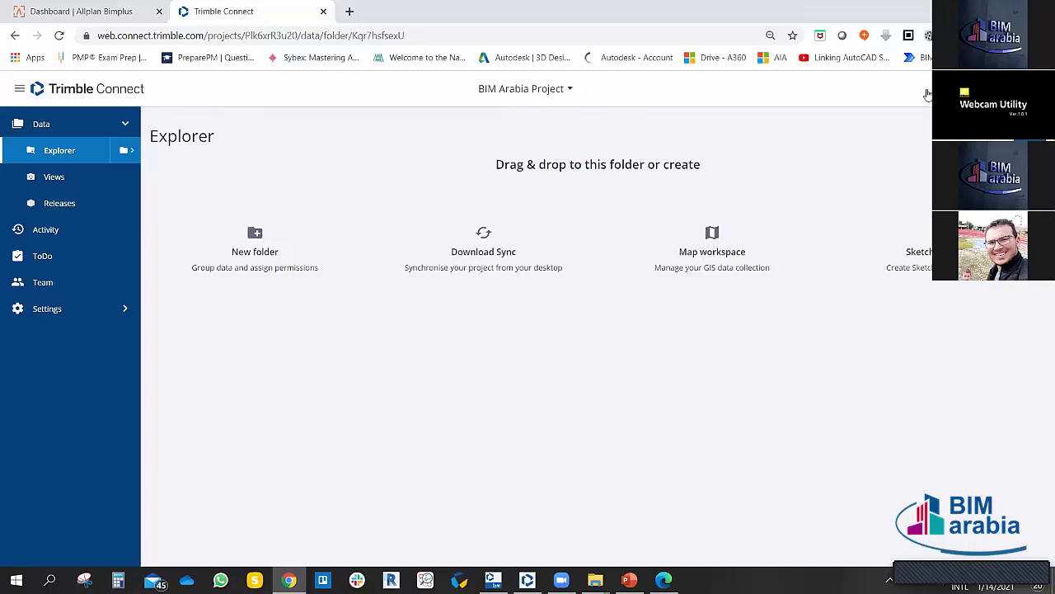
click(1031, 89)
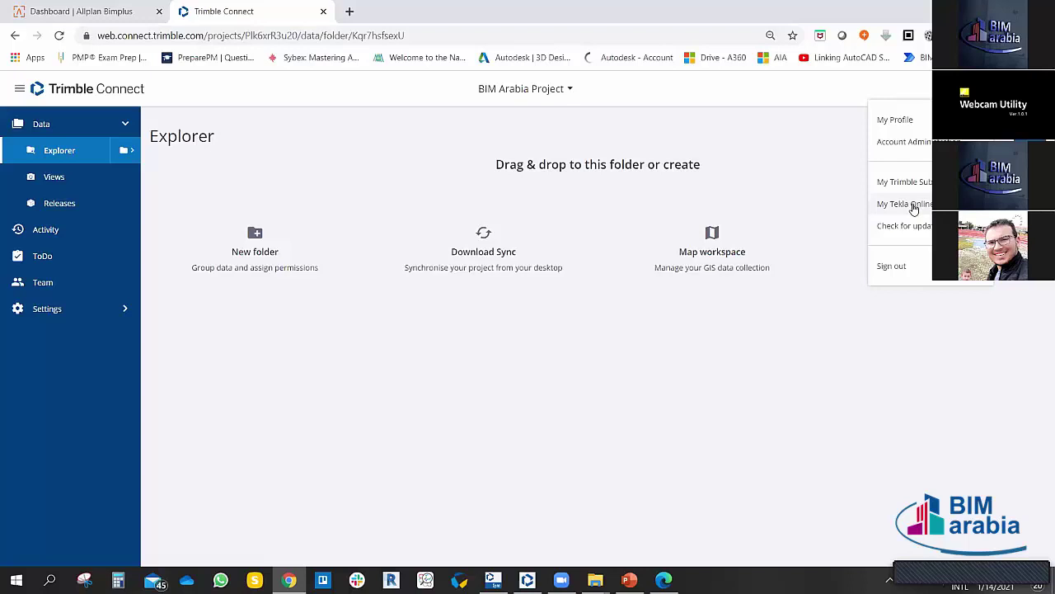
click(798, 151)
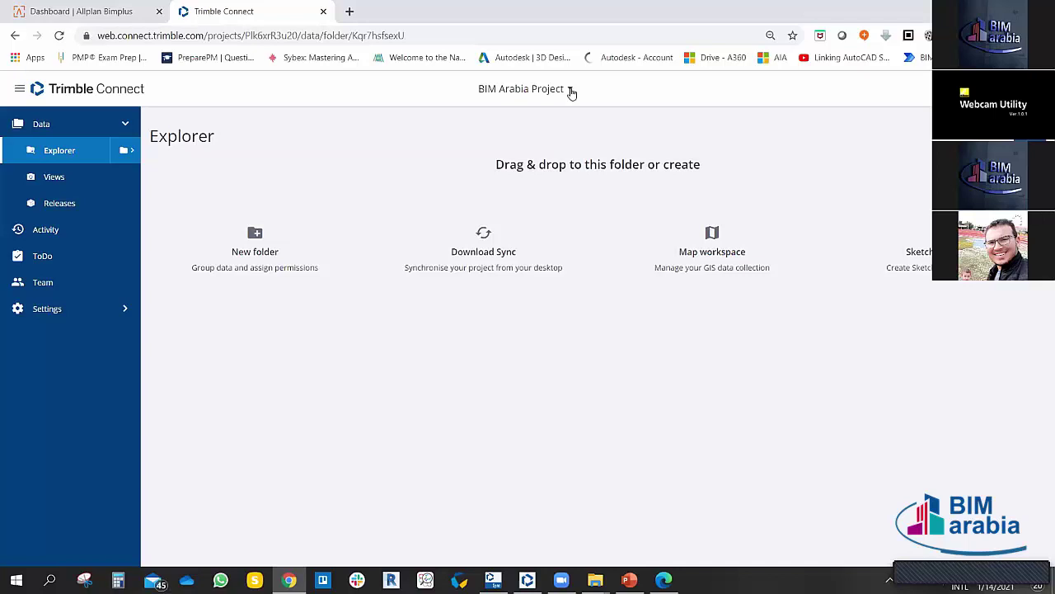
click(571, 91)
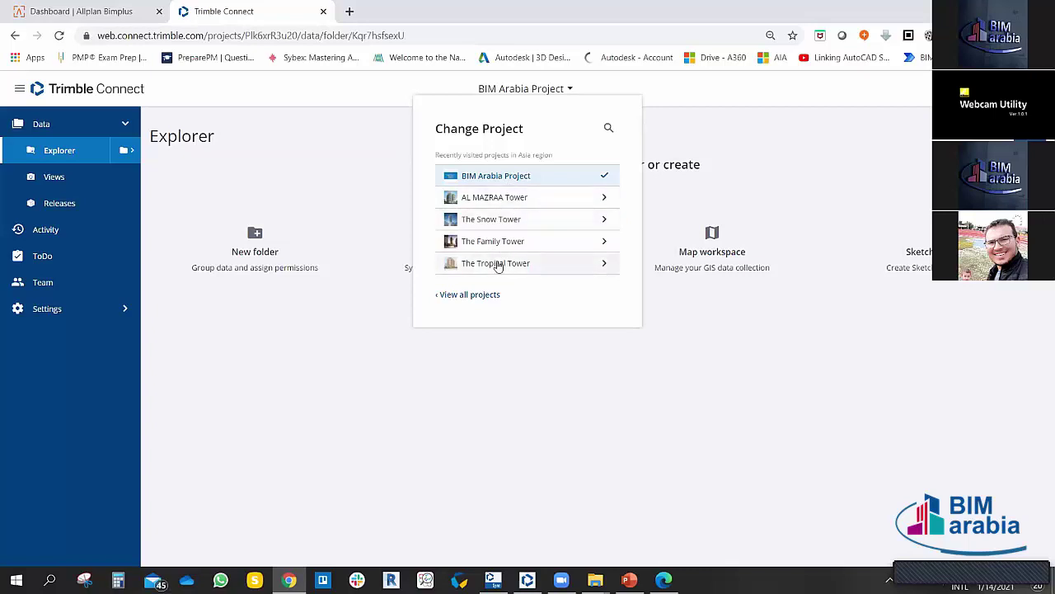
click(466, 295)
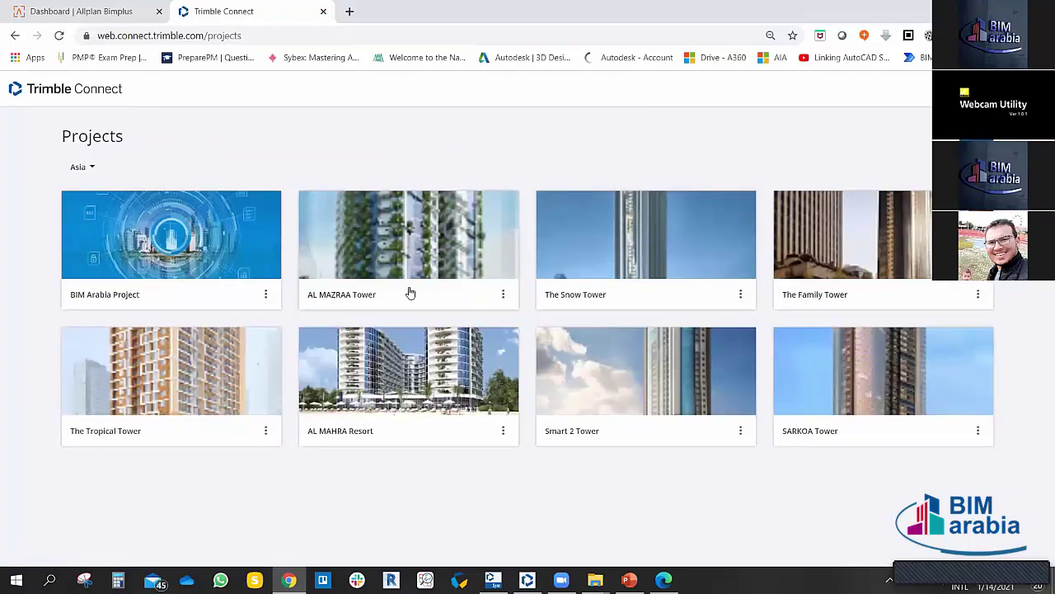
click(190, 247)
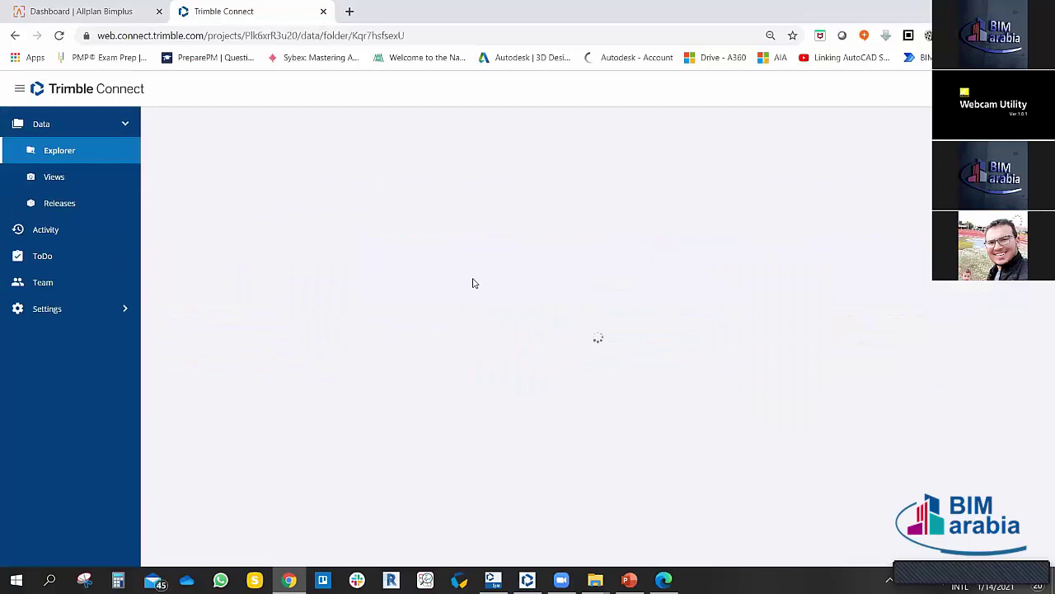
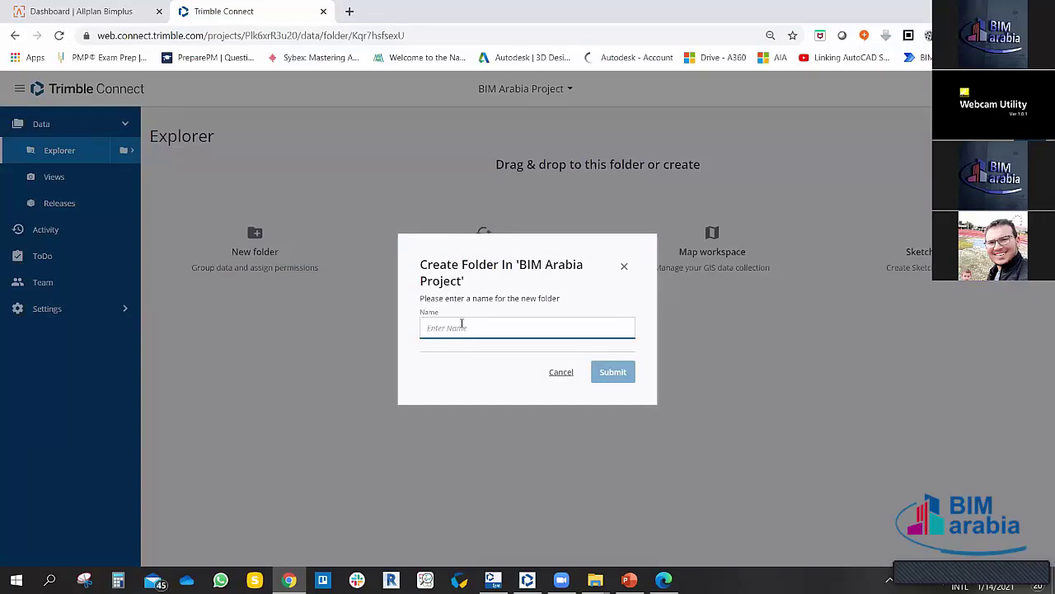
Step: Clear the earlier folder-name attempts, enter 'Design Phase' and submit the new folder
text(DEsing)
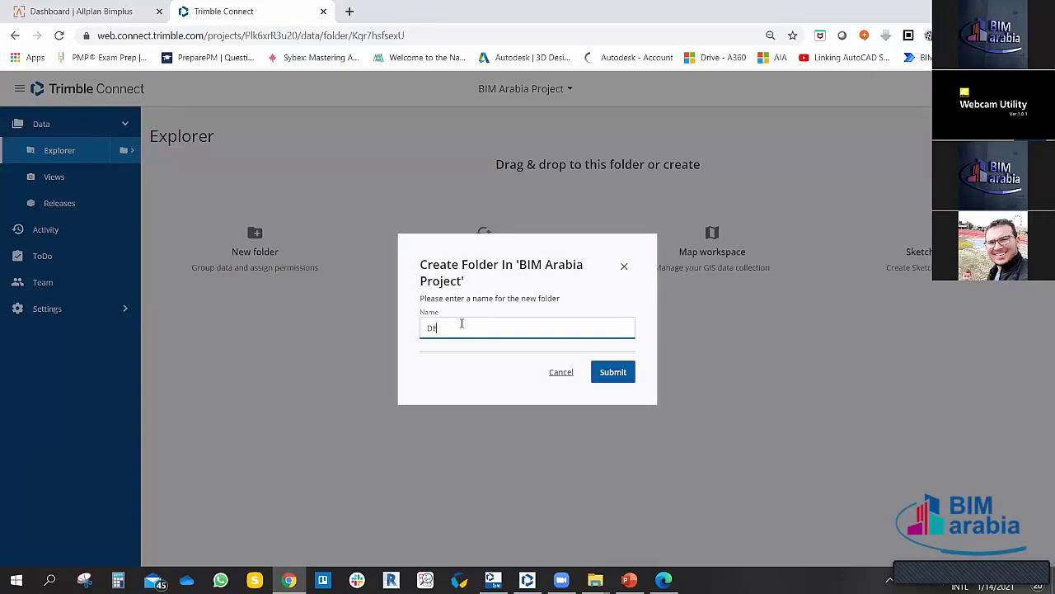
key(BackSpace)
key(BackSpace)
key(BackSpace)
key(BackSpace)
key(BackSpace)
key(BackSpace)
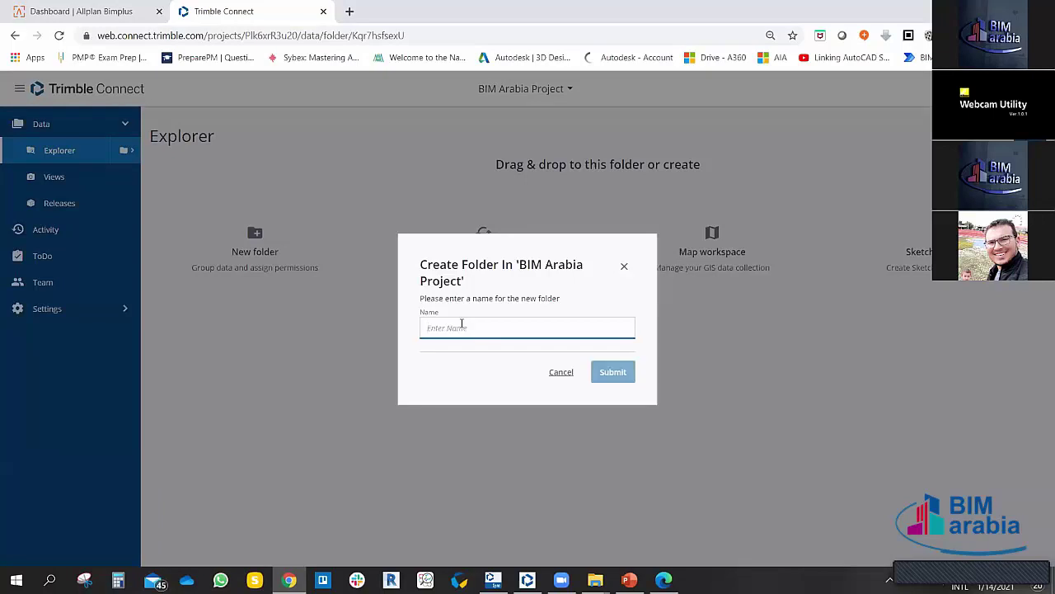
text(Modeling)
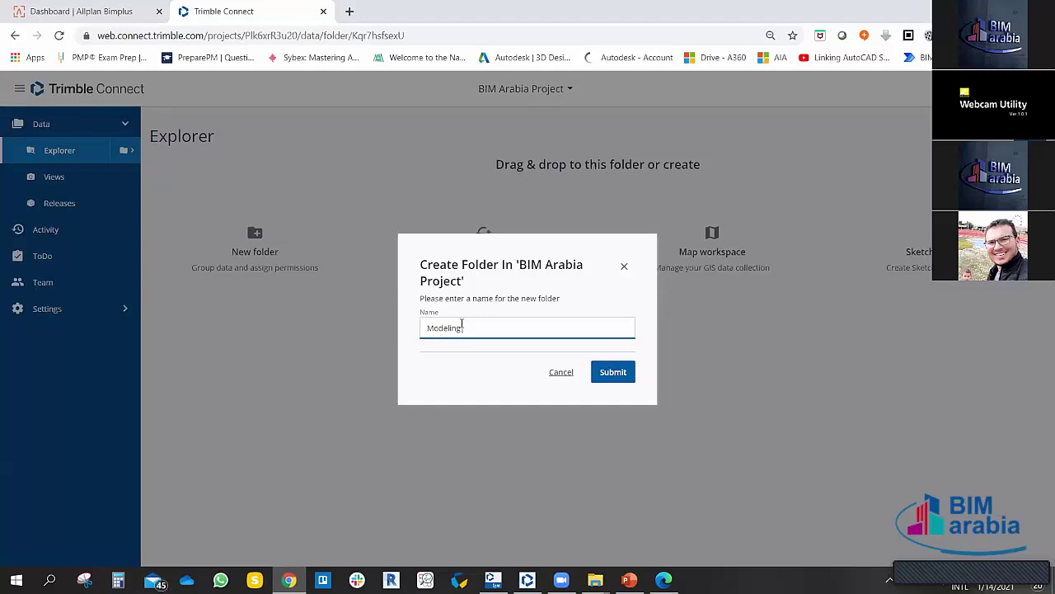
key(BackSpace)
key(BackSpace)
key(BackSpace)
key(BackSpace)
key(BackSpace)
key(BackSpace)
key(BackSpace)
key(BackSpace)
text(Design Phase)
click(611, 372)
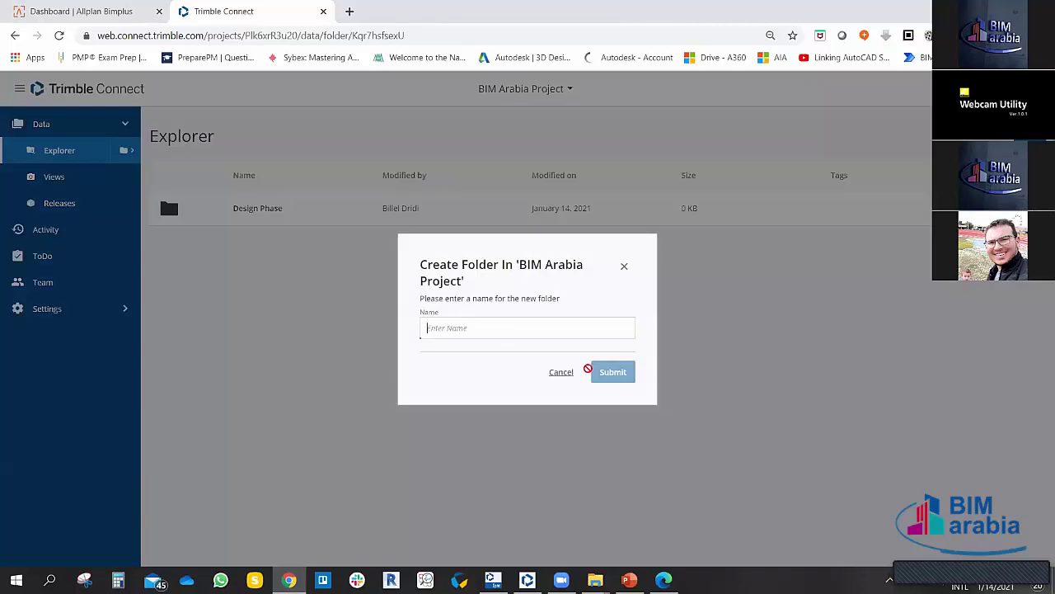
Step: Create a top-level folder named 'BIM Protocols'
click(485, 327)
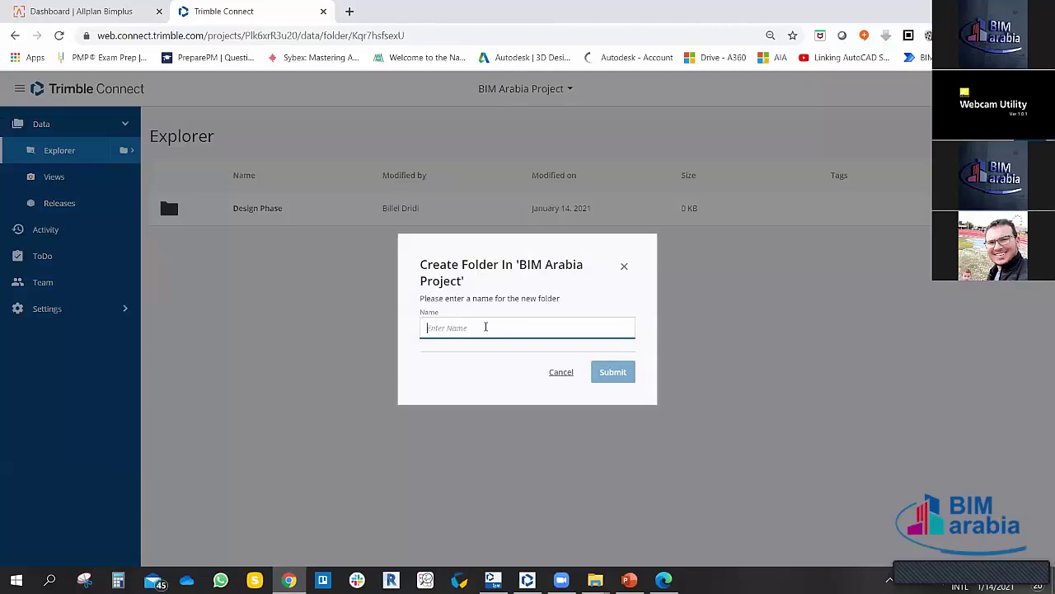
text(BIM)
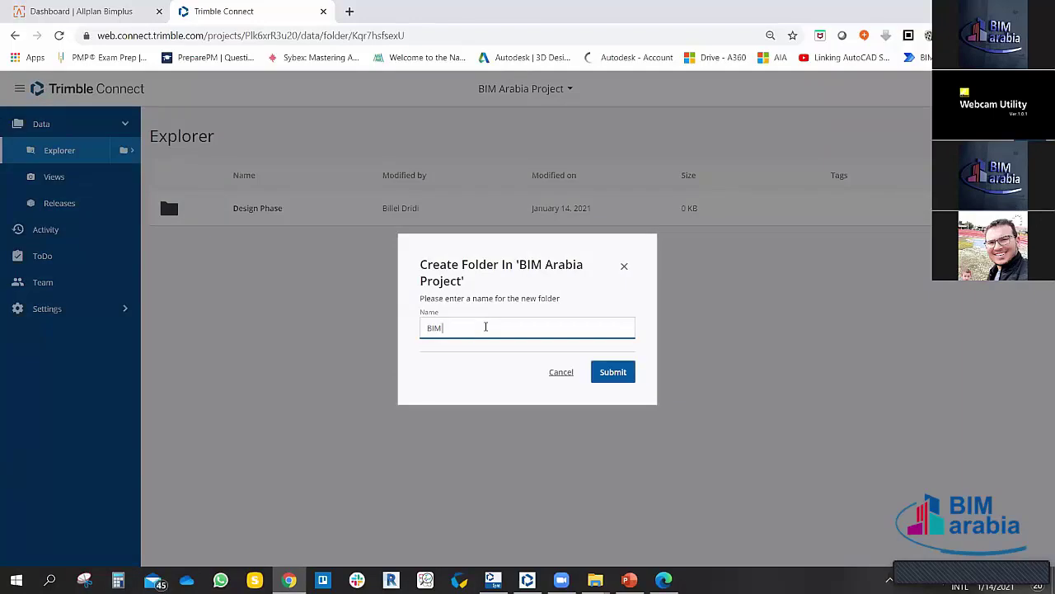
text( Protocols)
key(Return)
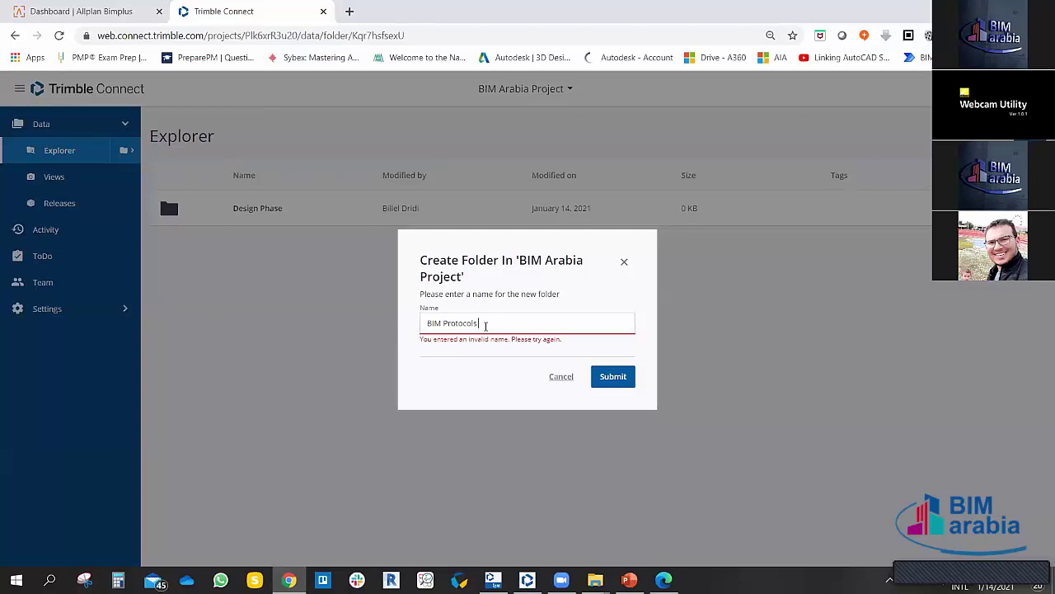
key(Return)
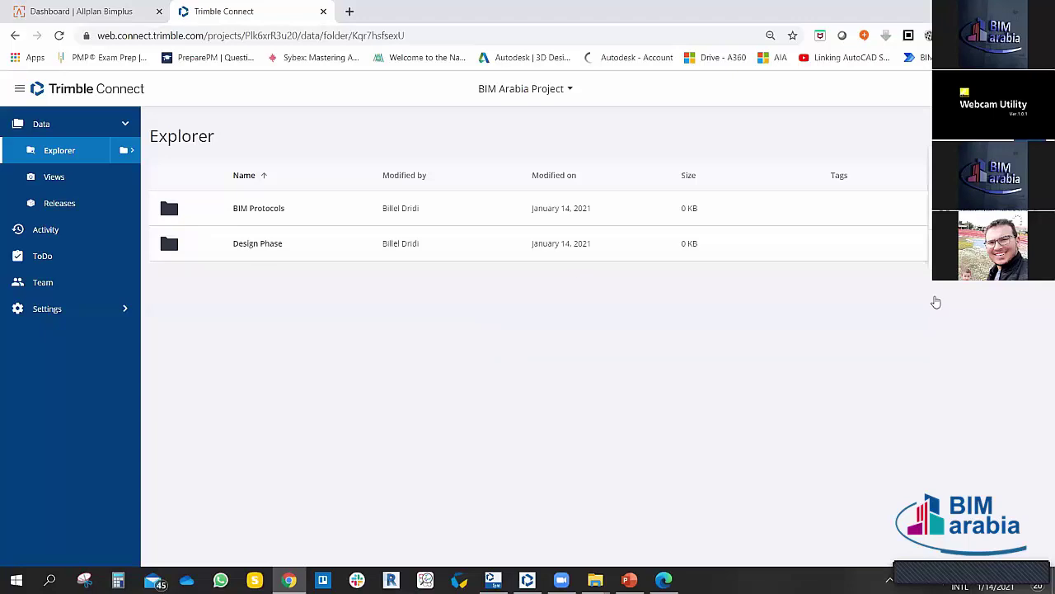
Step: Create a 'Company Template' folder, then open the Design Phase folder
click(973, 136)
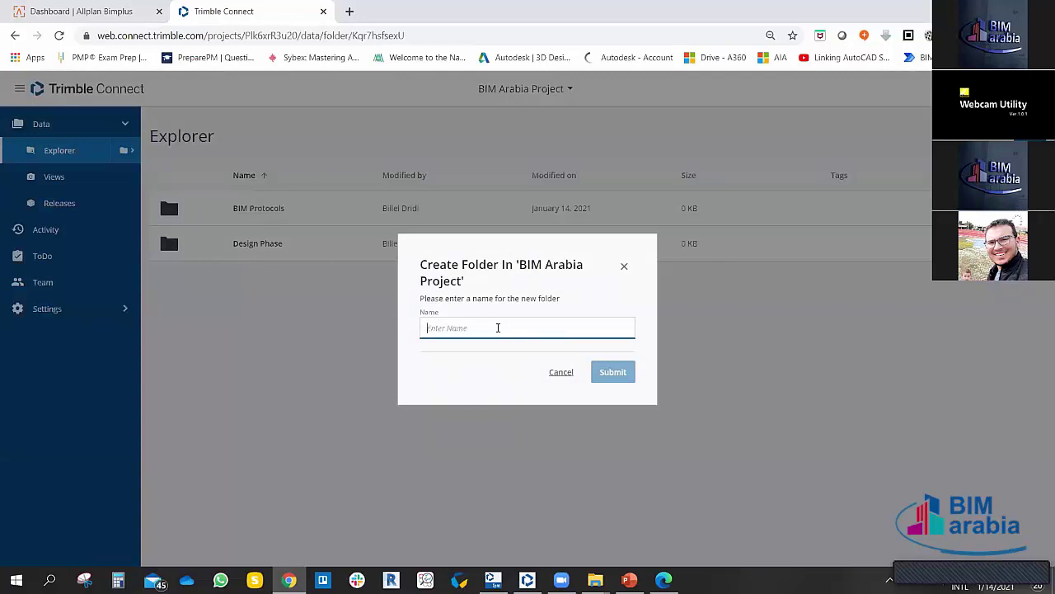
text(Compan)
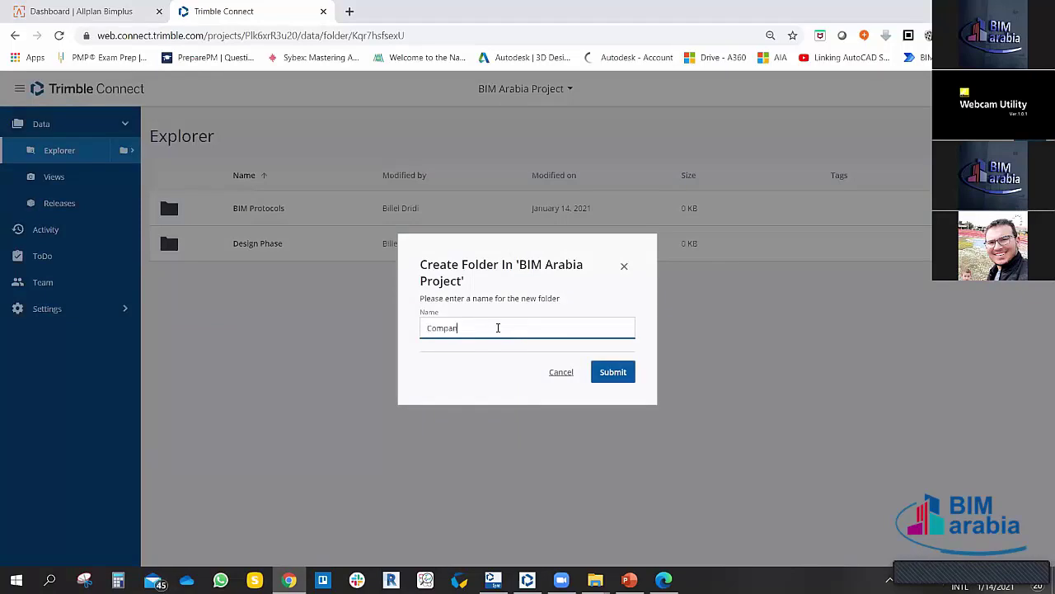
text(y Template)
key(Return)
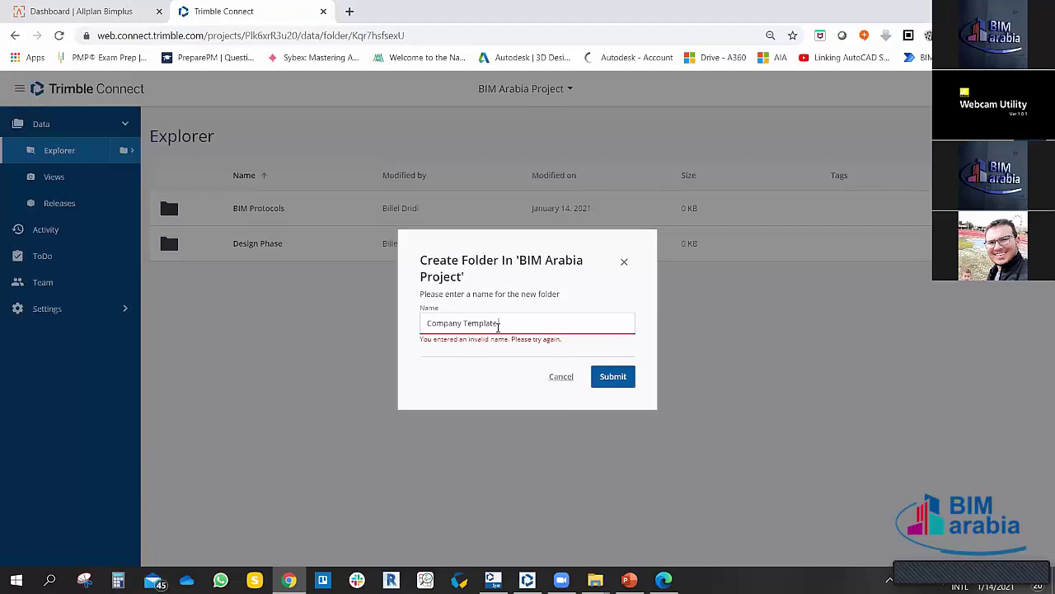
key(Return)
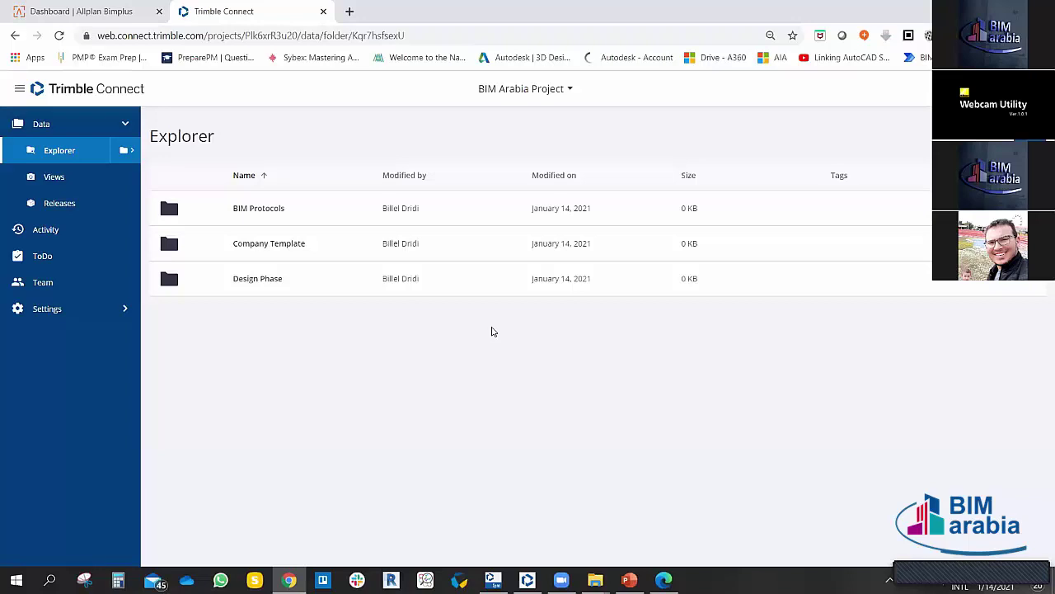
click(256, 281)
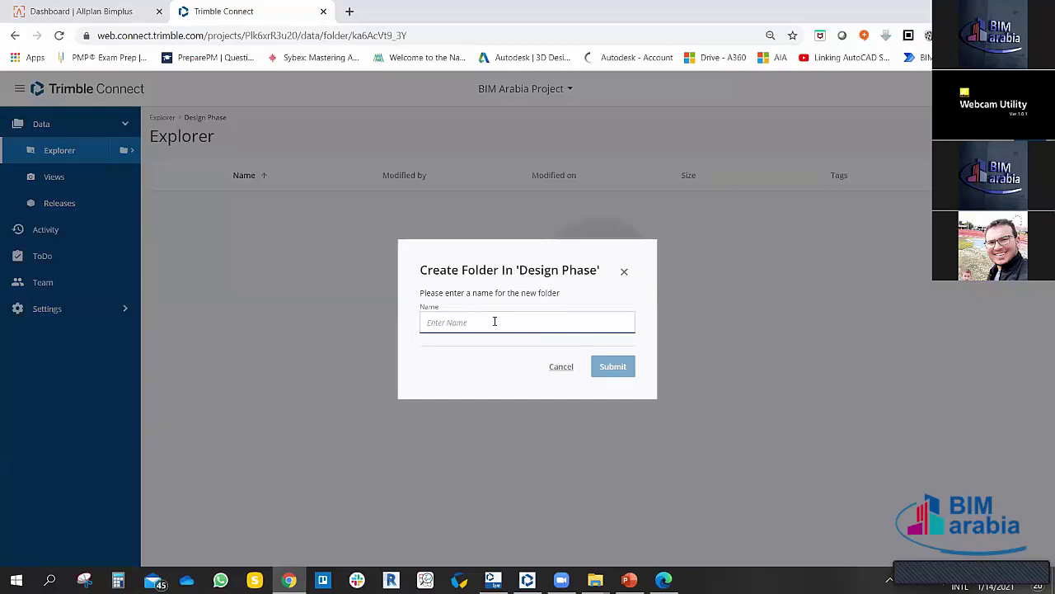
Step: Create the ARCH, STR and MEP subfolders inside Design Phase
text(ARCH)
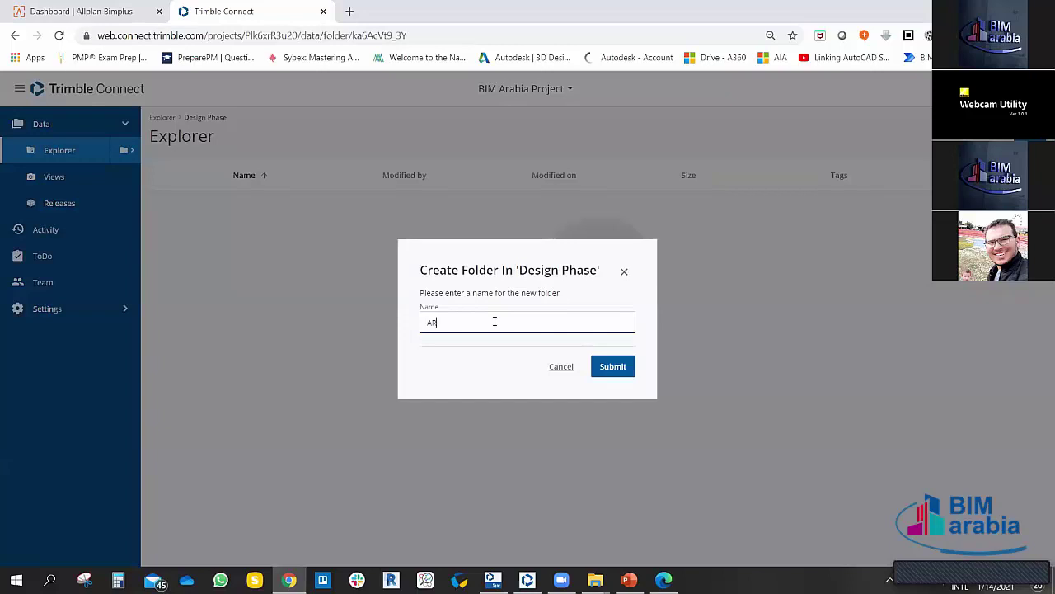
click(608, 368)
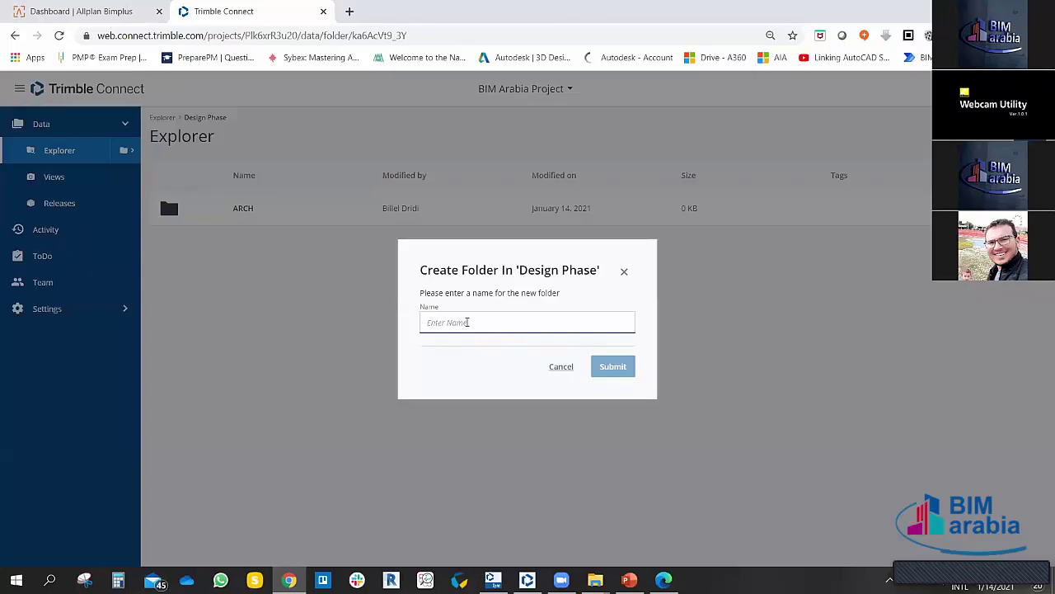
text(STR)
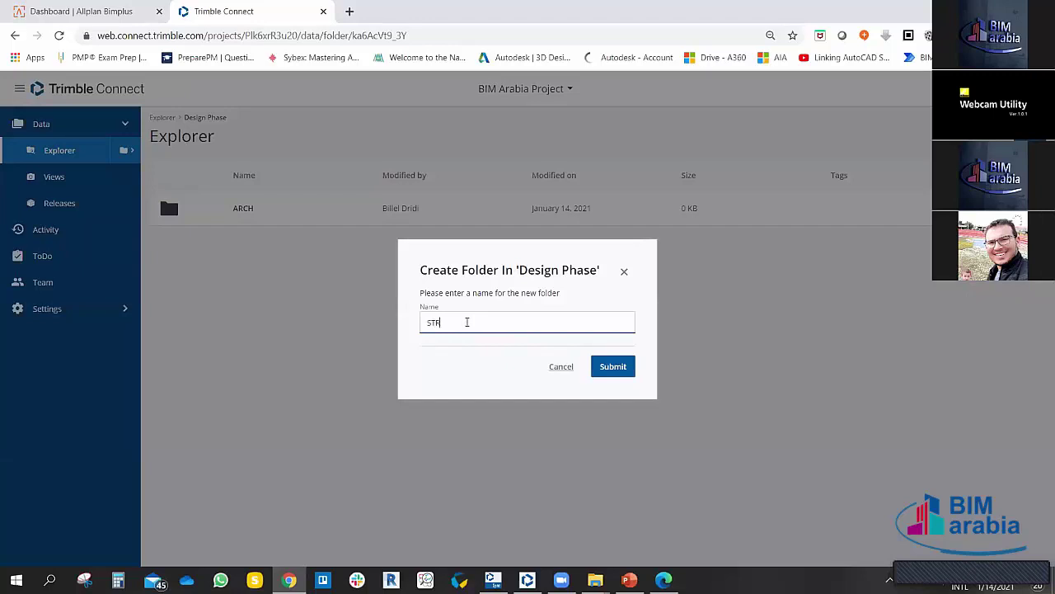
click(616, 366)
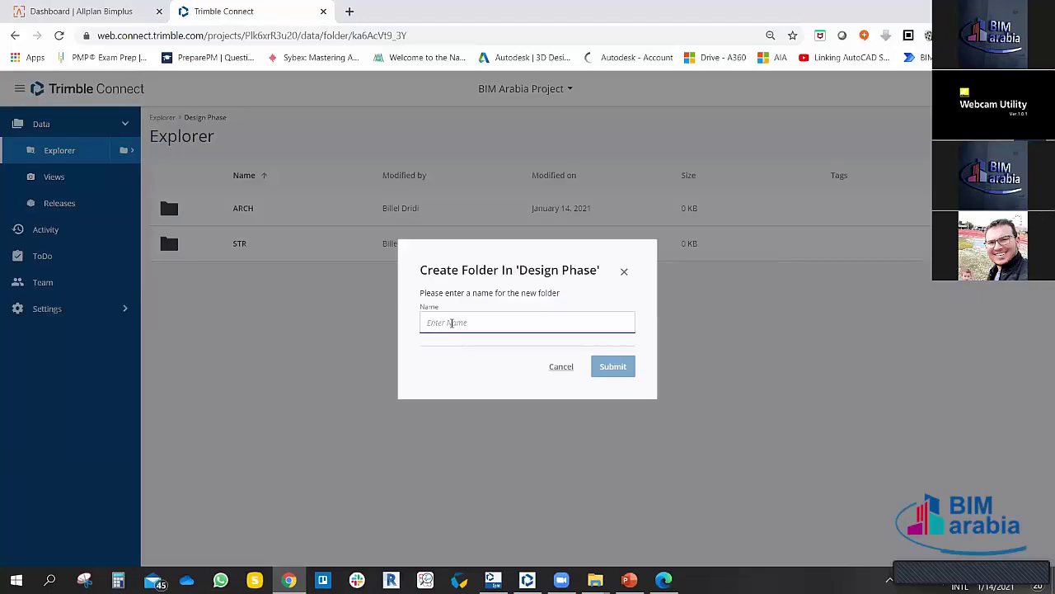
text(MEO)
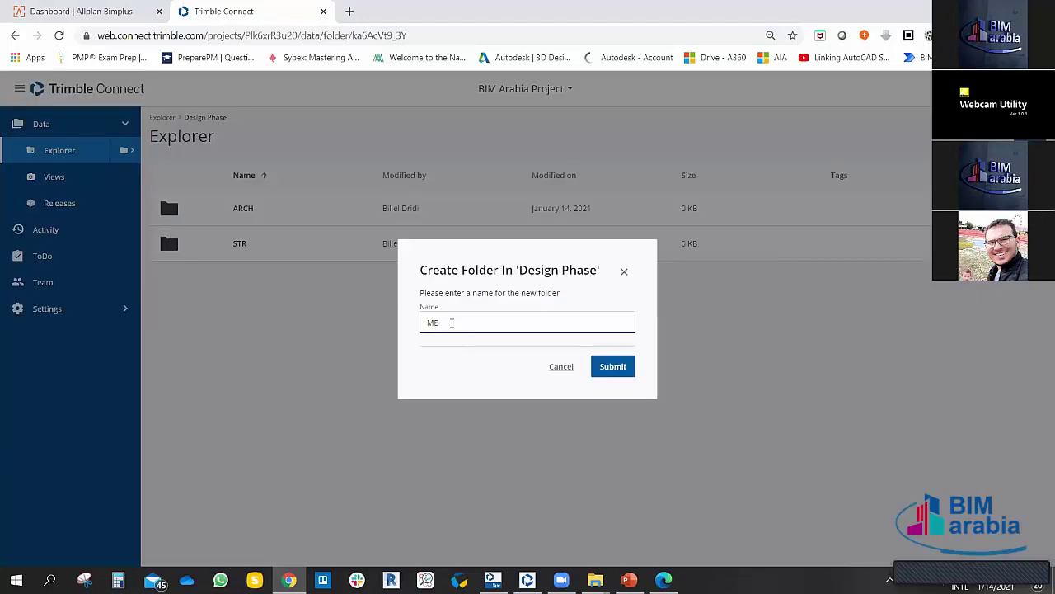
click(617, 370)
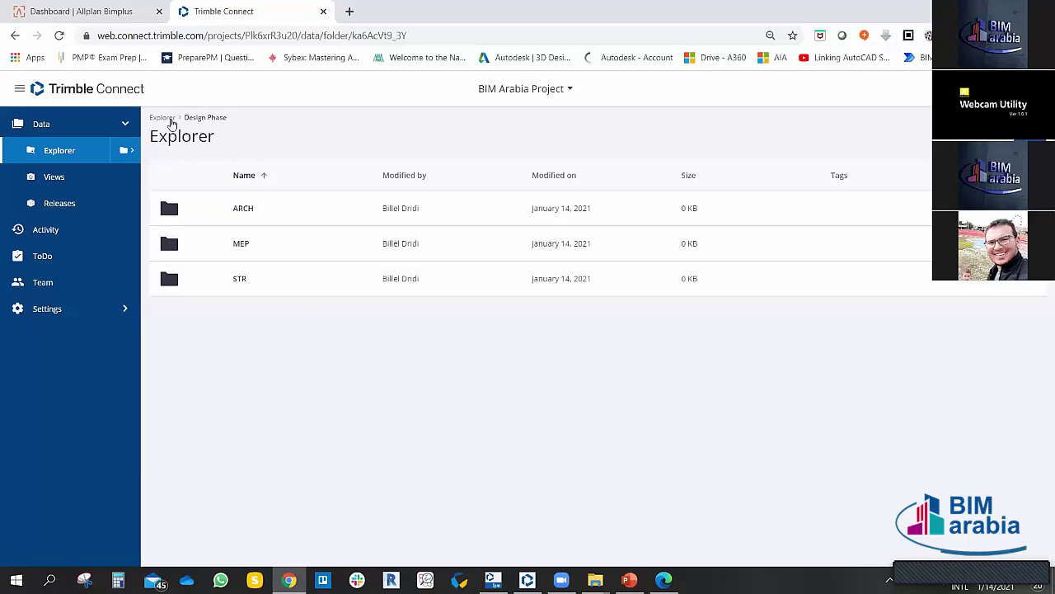
Step: Walk the folder tree through Company Template, ARCH, MEP and STR, ending in BIM Protocols
click(170, 122)
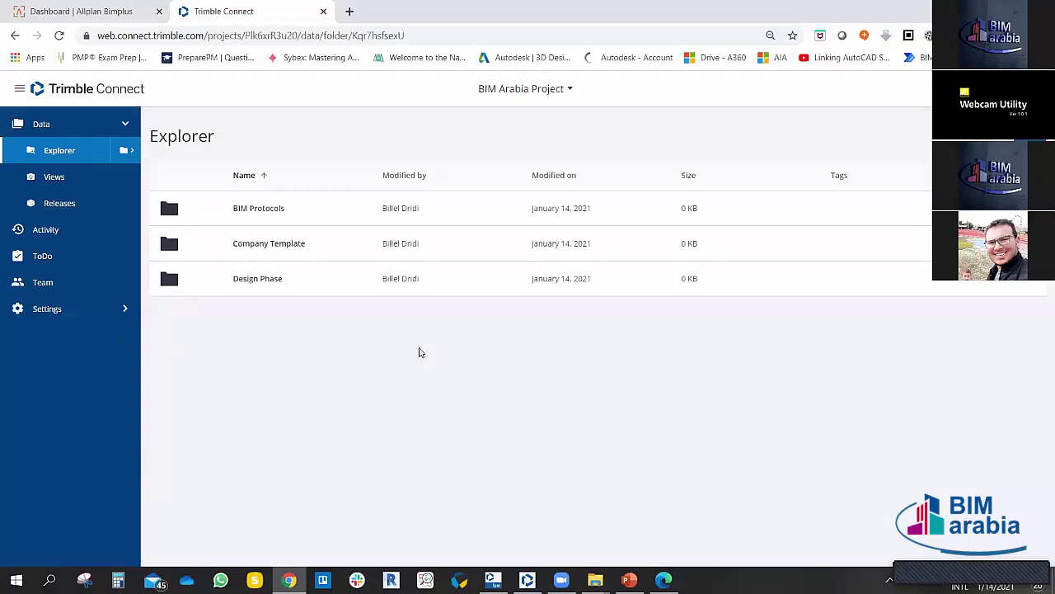
click(126, 151)
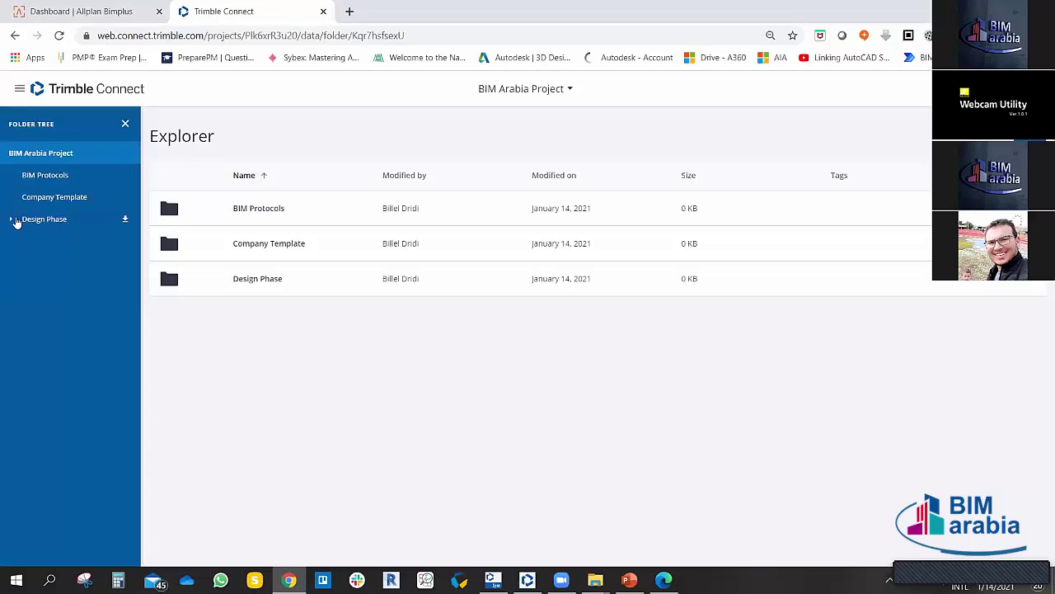
click(10, 220)
click(63, 201)
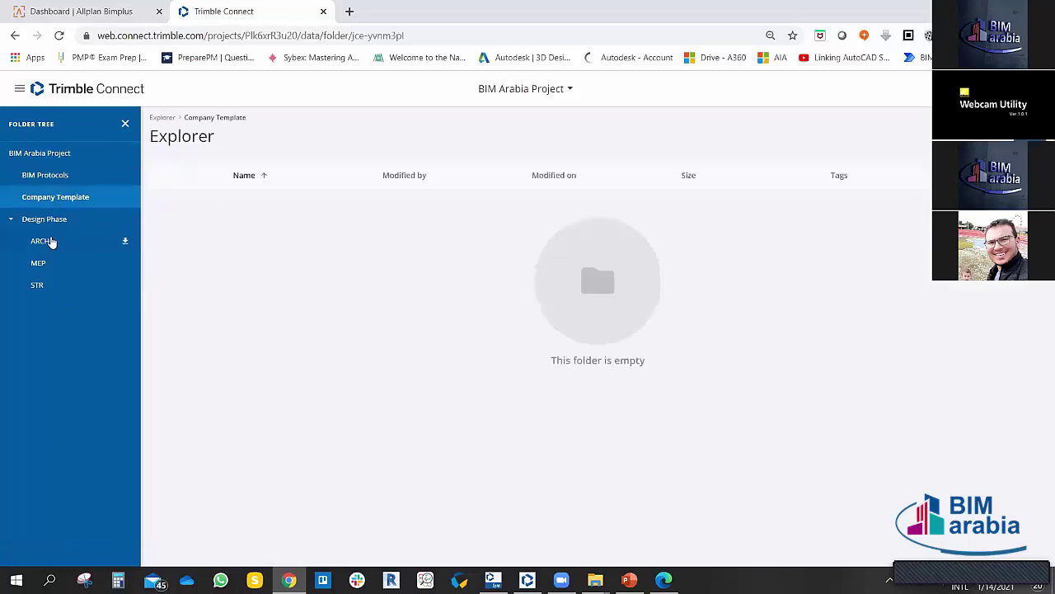
click(51, 241)
click(41, 262)
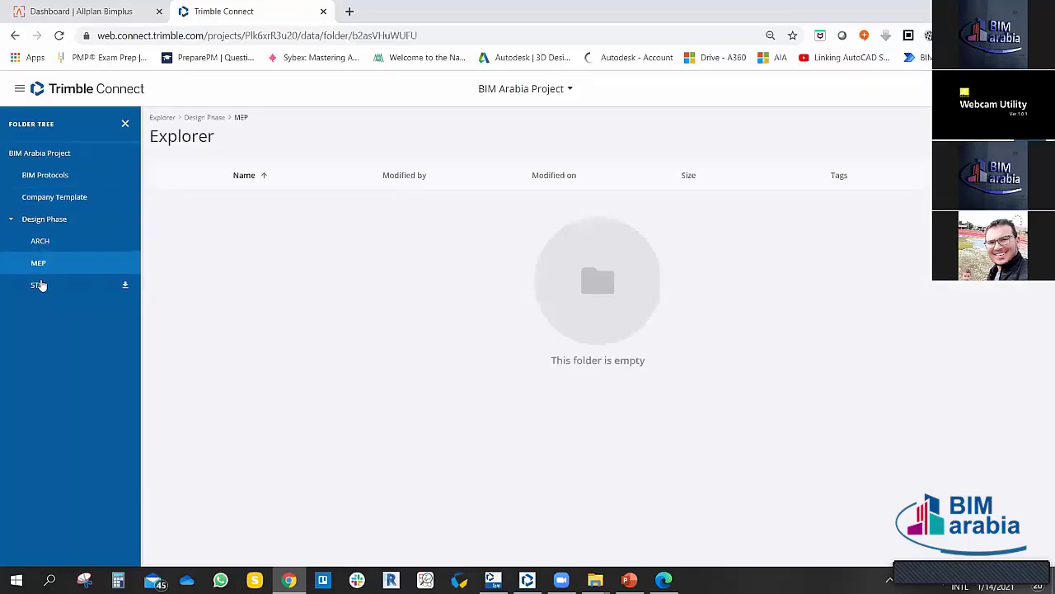
click(40, 284)
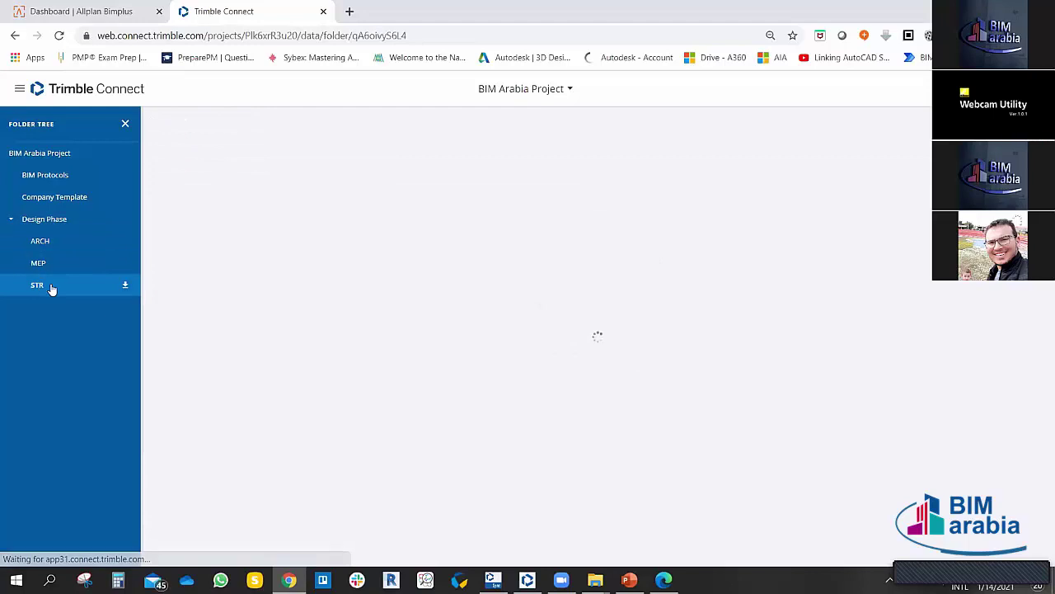
click(51, 197)
click(45, 175)
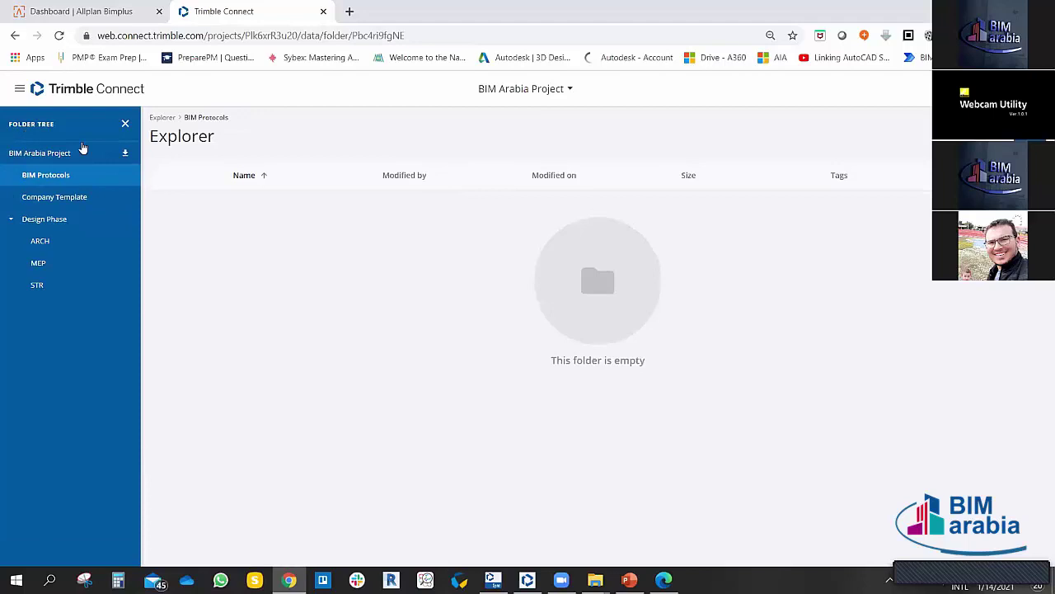
click(124, 126)
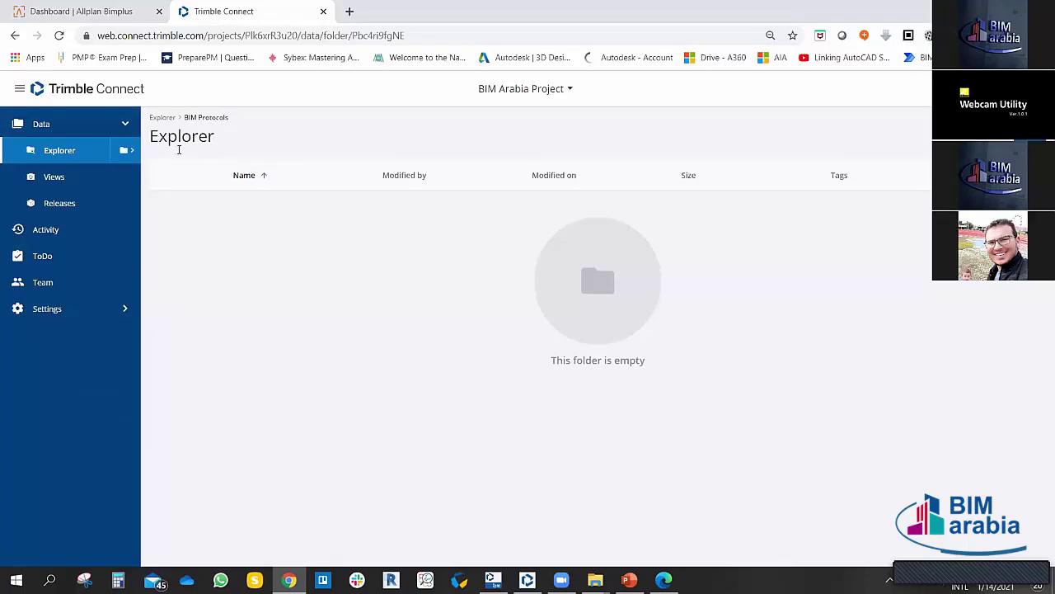
Step: Upload the first image from Desktop > BIM Arabia to the project root
click(161, 117)
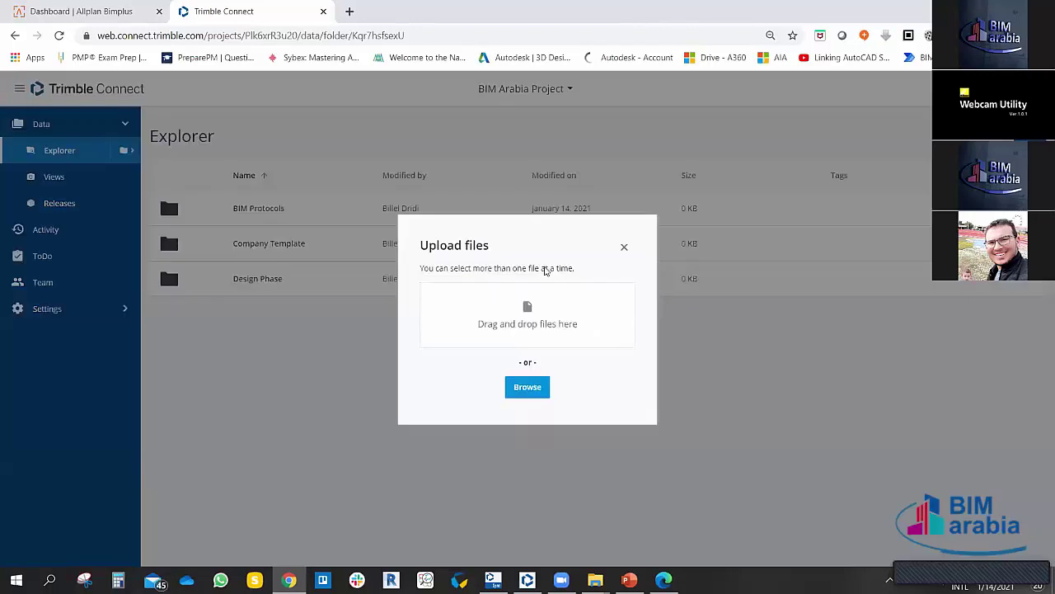
click(532, 391)
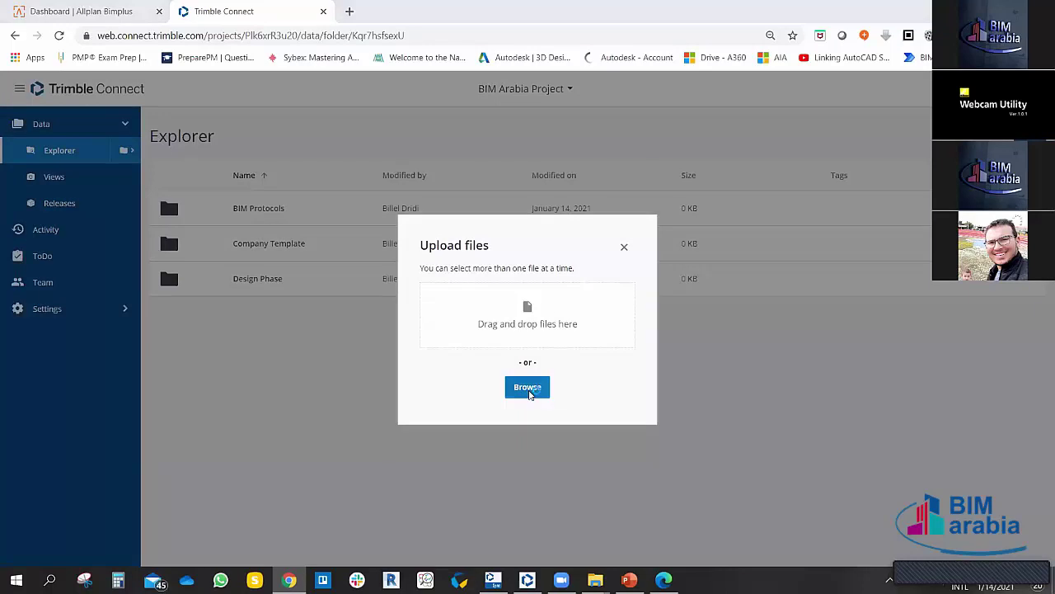
scroll(329, 194, down, 5)
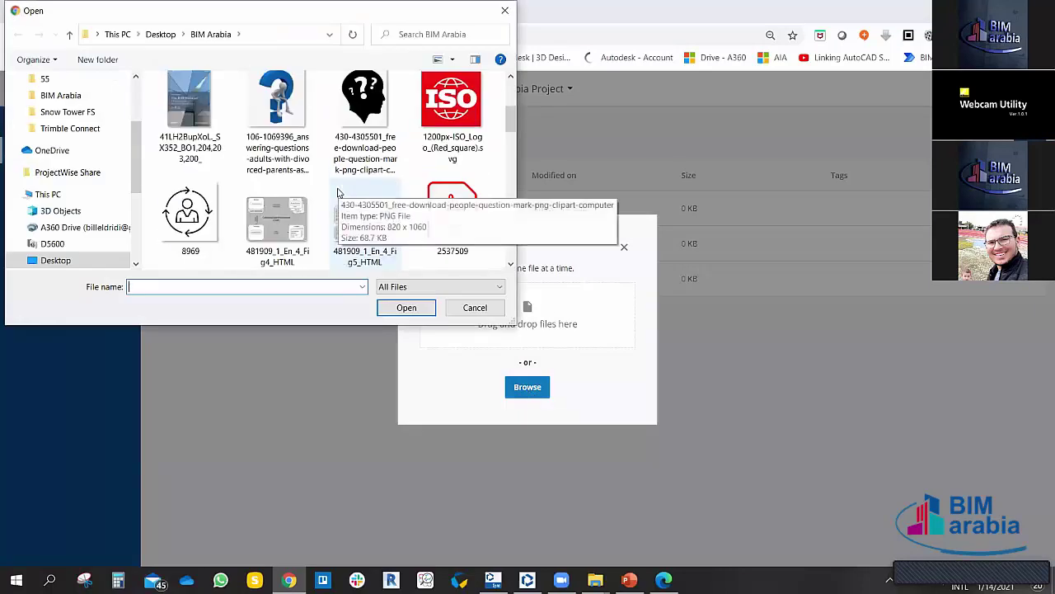
click(203, 111)
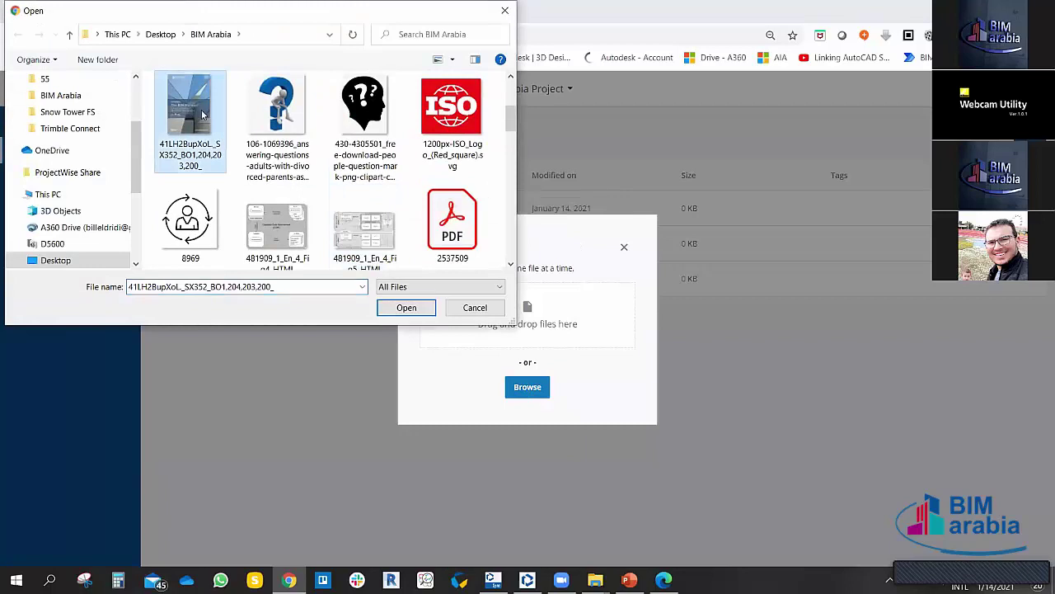
click(402, 315)
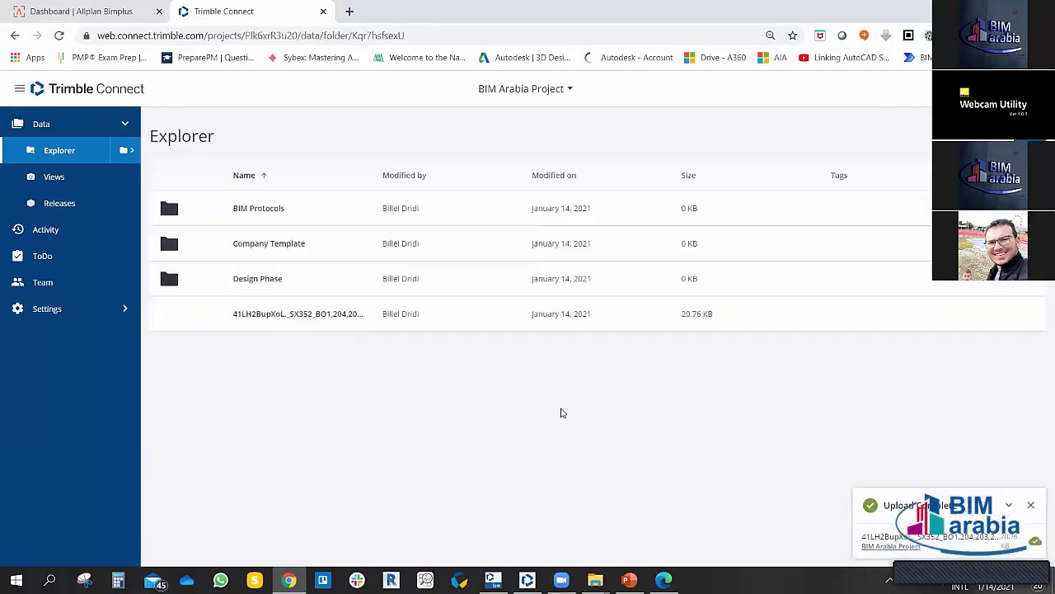
Step: Dismiss the upload-complete notification and close the Create Folder dialog
click(1030, 505)
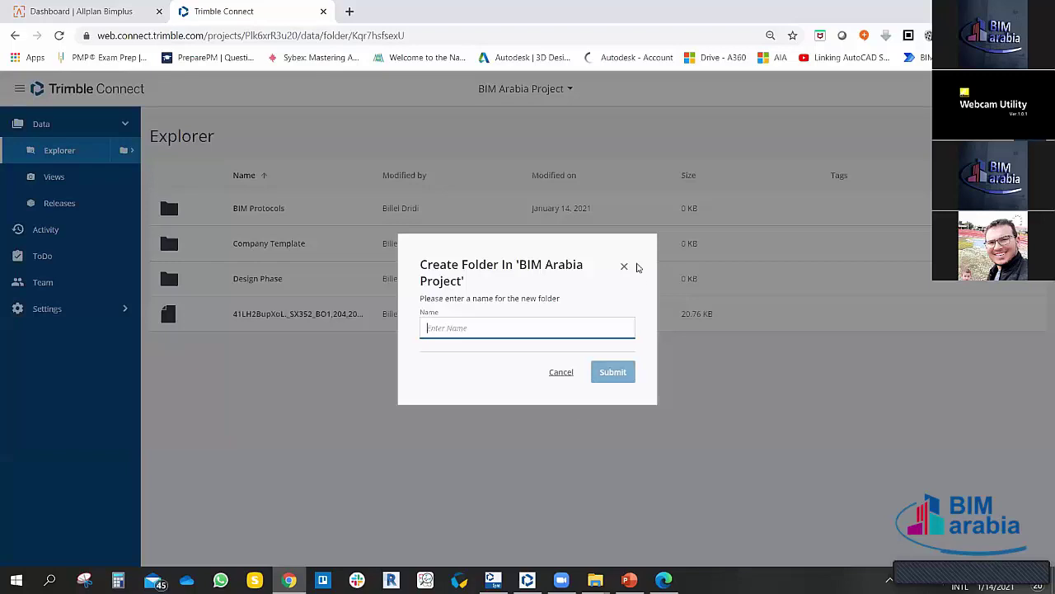
click(626, 267)
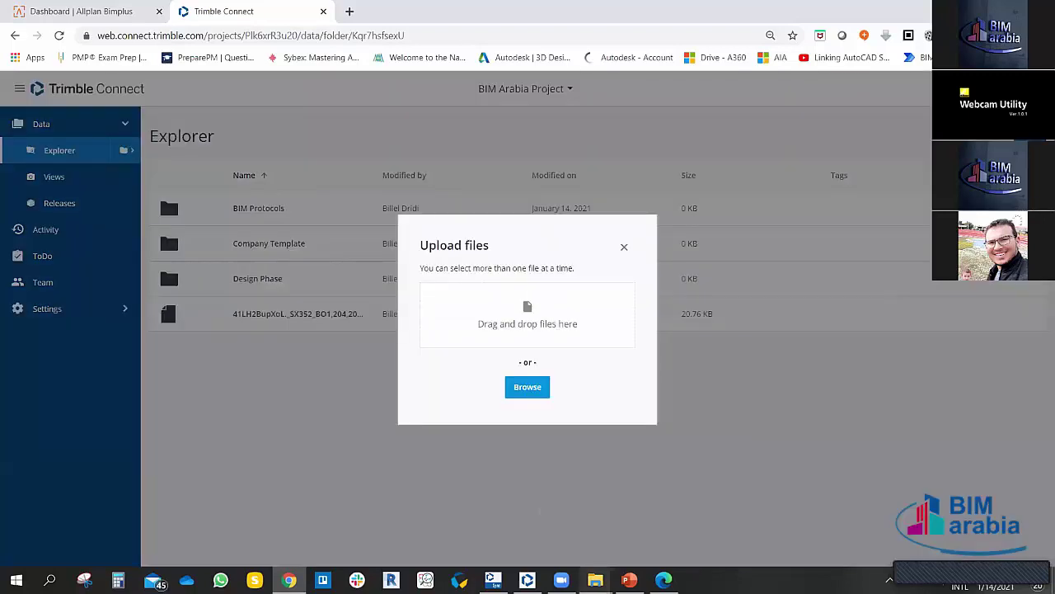
mouse_move(595, 579)
click(626, 540)
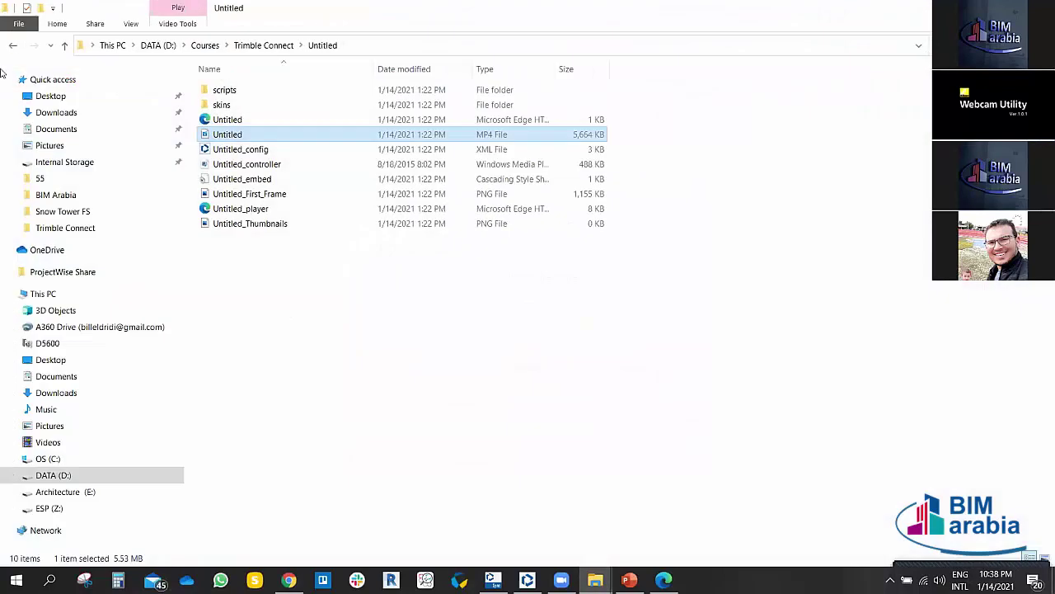
click(15, 45)
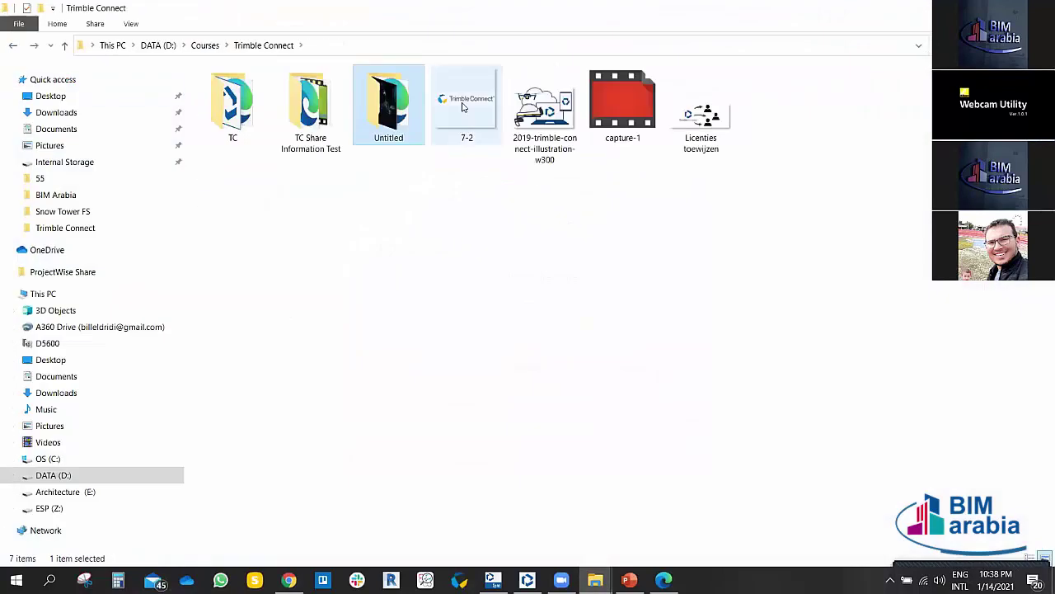
drag(544, 124, 805, 420)
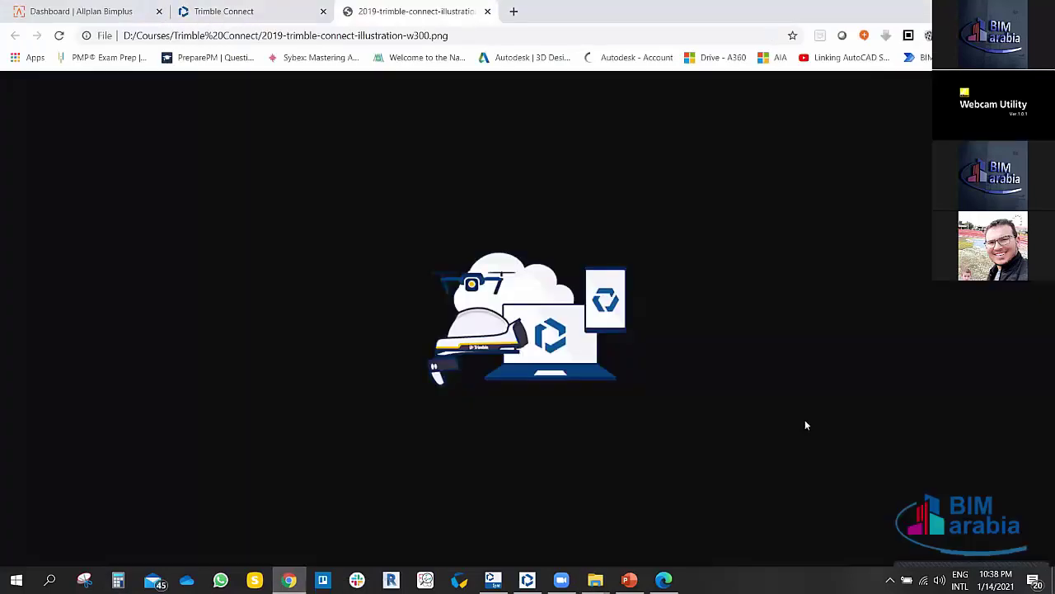
click(487, 11)
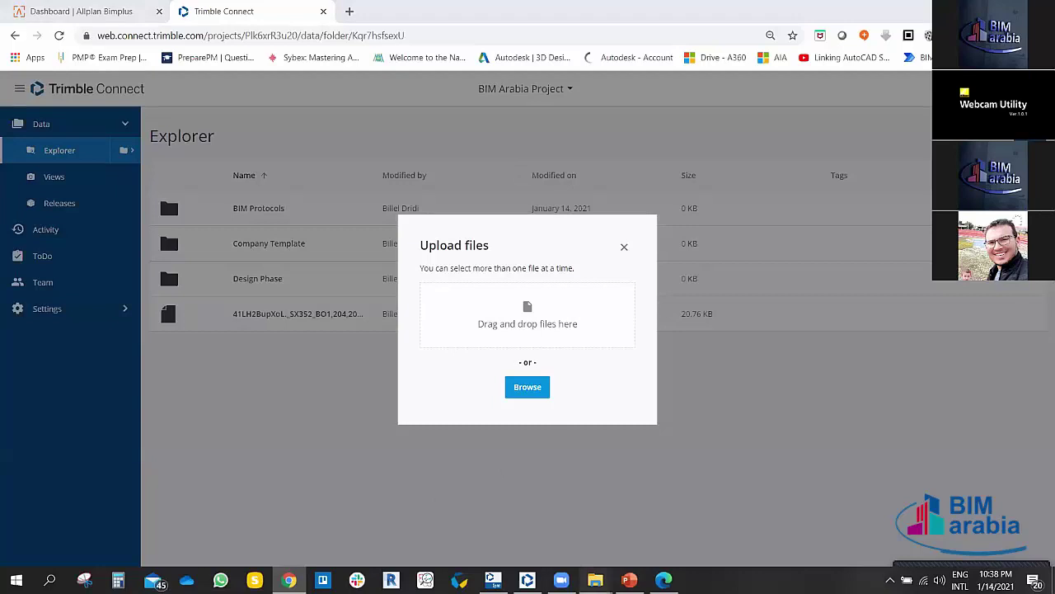
Step: Drag the 2019-trimble-connect-illustration-w300 image from File Explorer into the upload area
mouse_move(595, 579)
click(641, 512)
drag(517, 128, 548, 323)
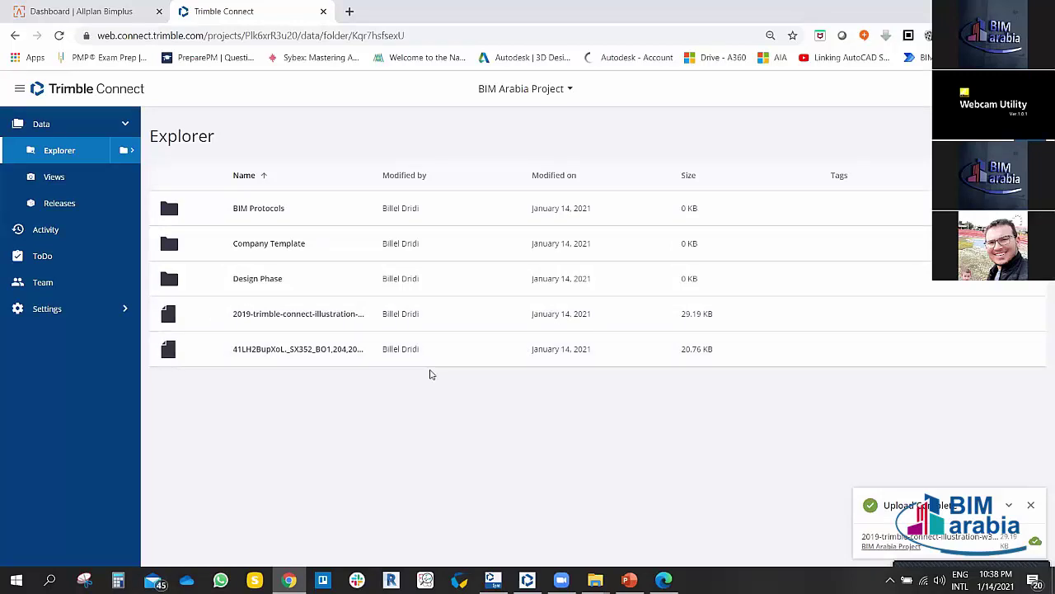
click(1031, 505)
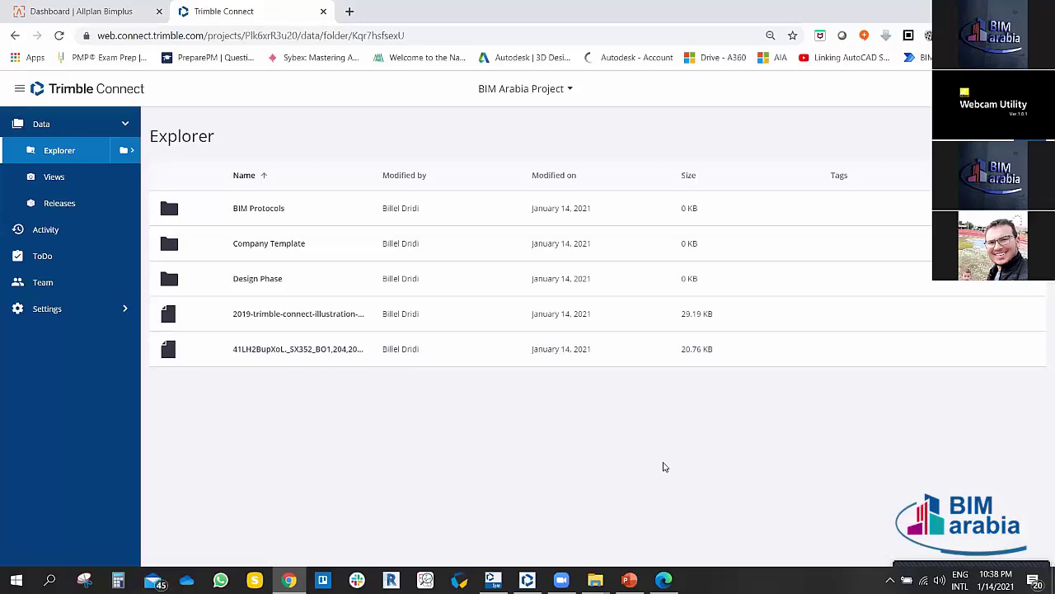
Step: Check the empty 3D Views and 2D Views tabs, then go to the Releases page
click(61, 181)
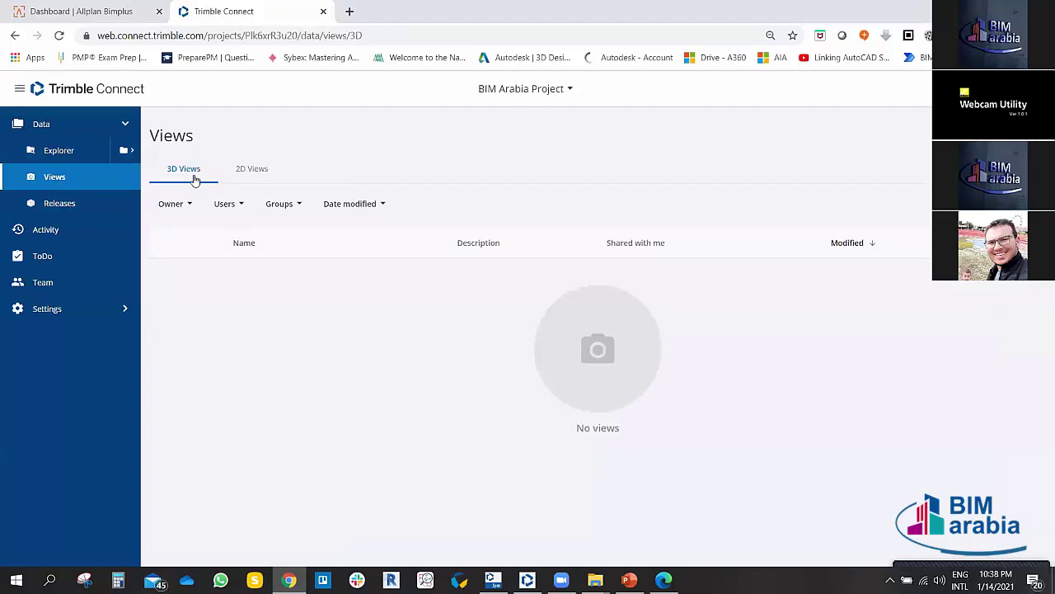
click(247, 169)
click(183, 170)
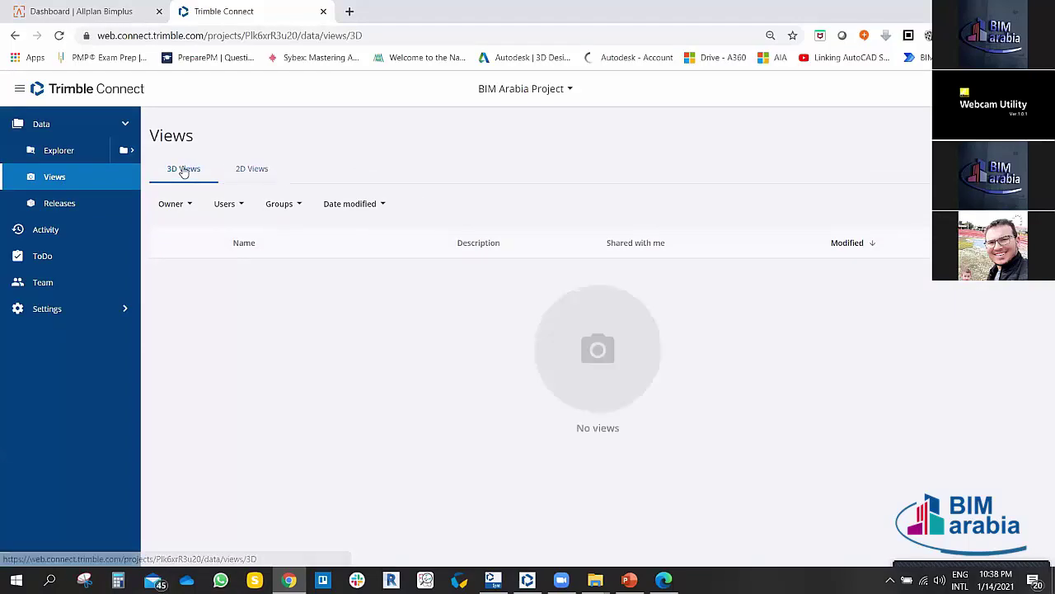
click(239, 171)
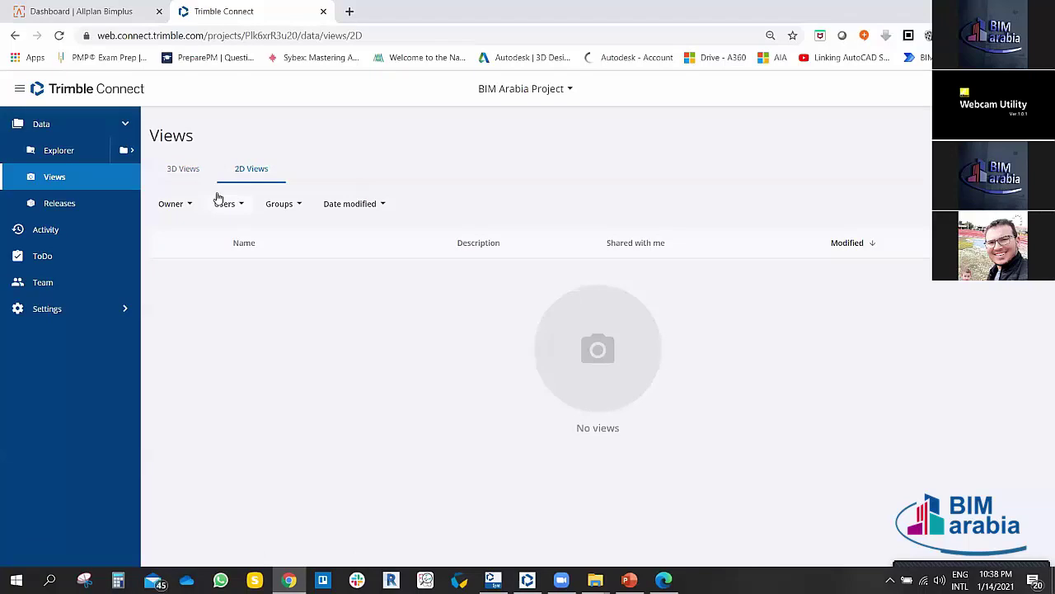
click(186, 171)
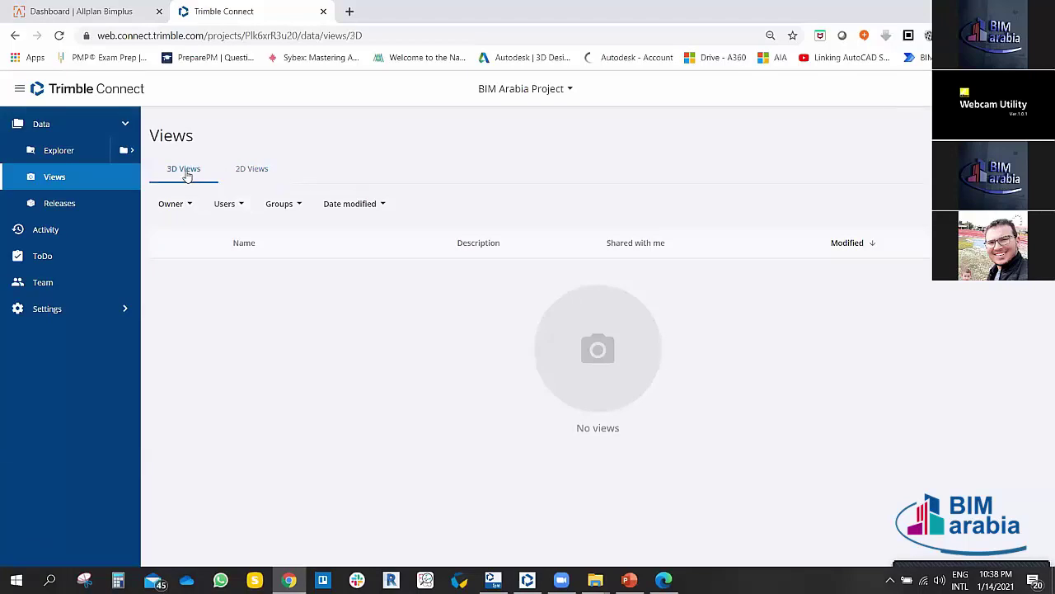
click(56, 211)
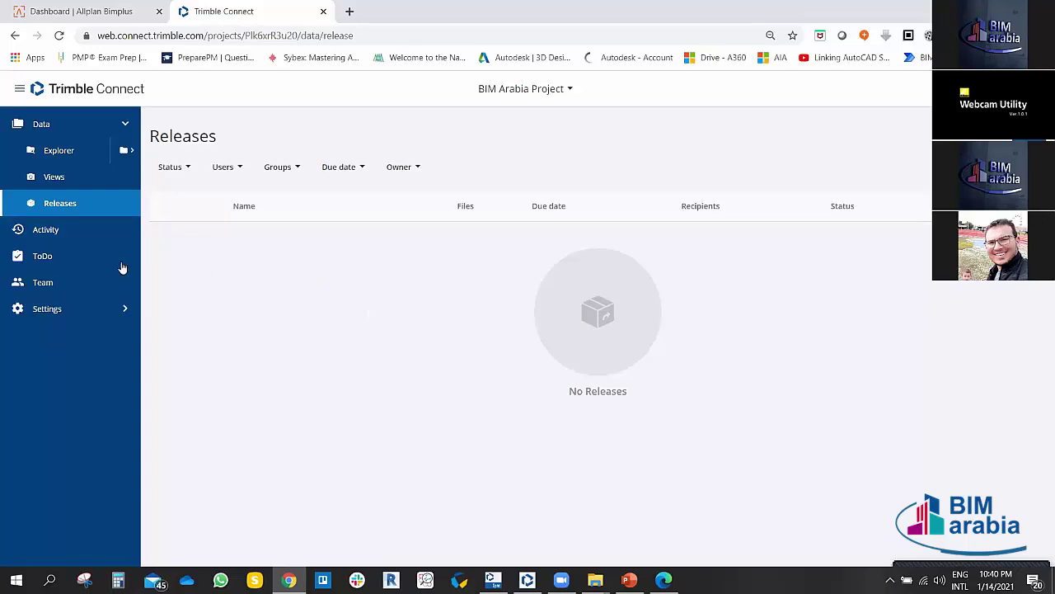
Step: Open the Activity feed and scroll through the uploads and folder additions
click(48, 229)
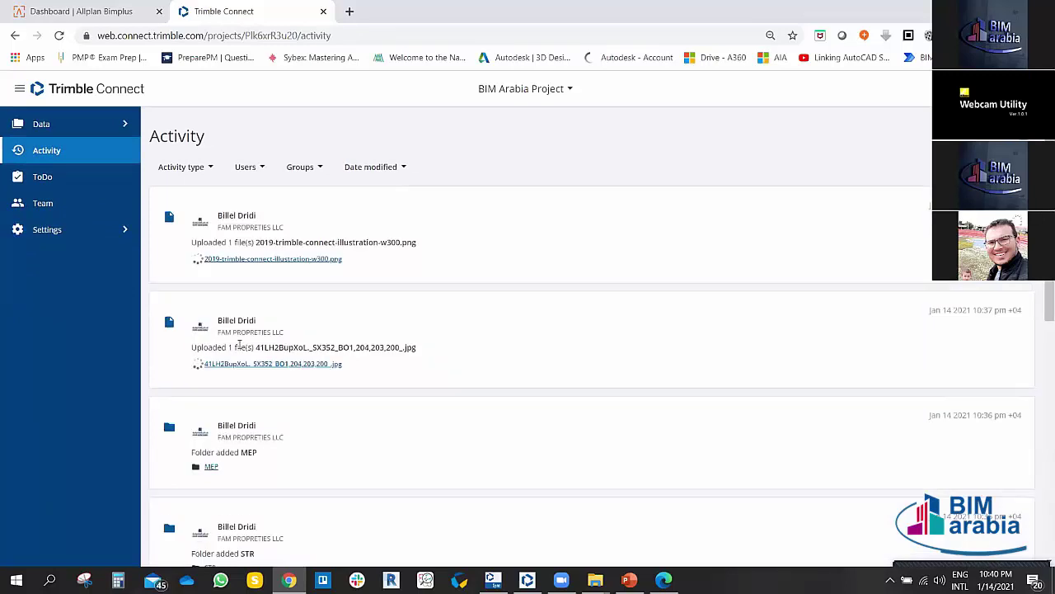
scroll(291, 367, down, 3)
scroll(289, 375, down, 5)
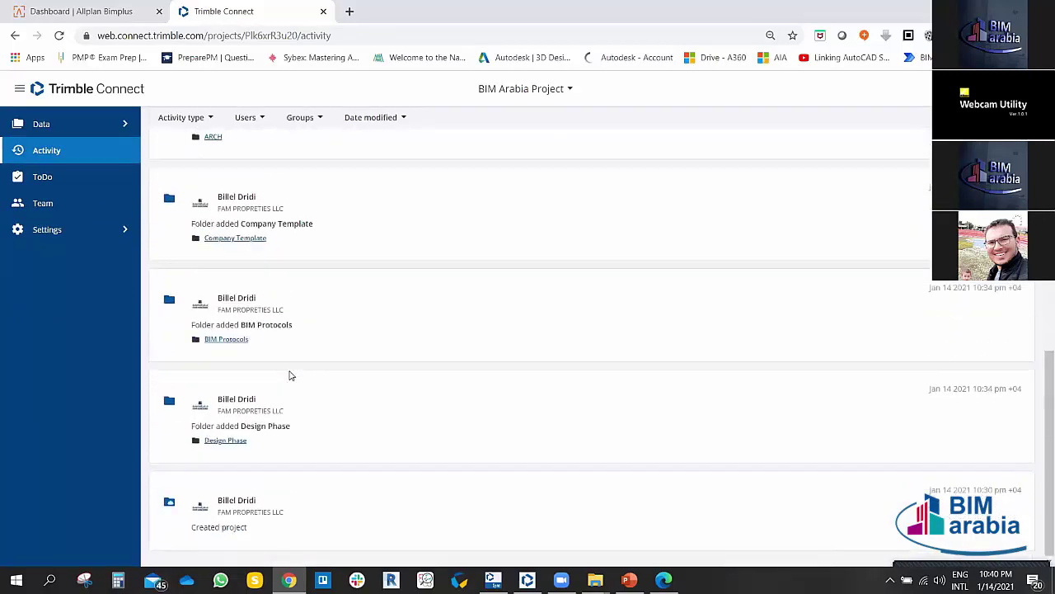
scroll(341, 407, up, 10)
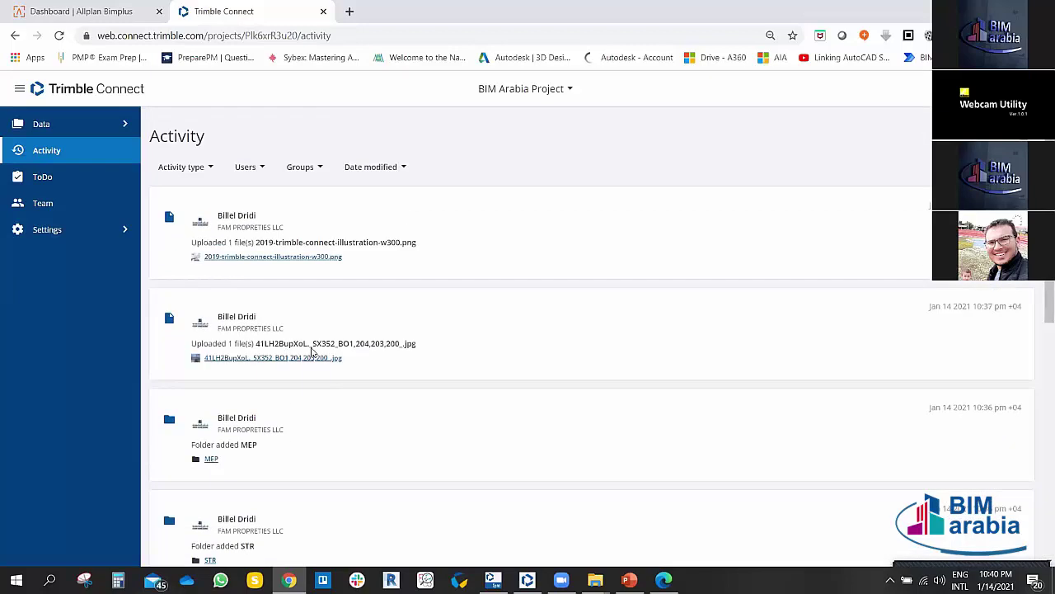
scroll(311, 352, down, 10)
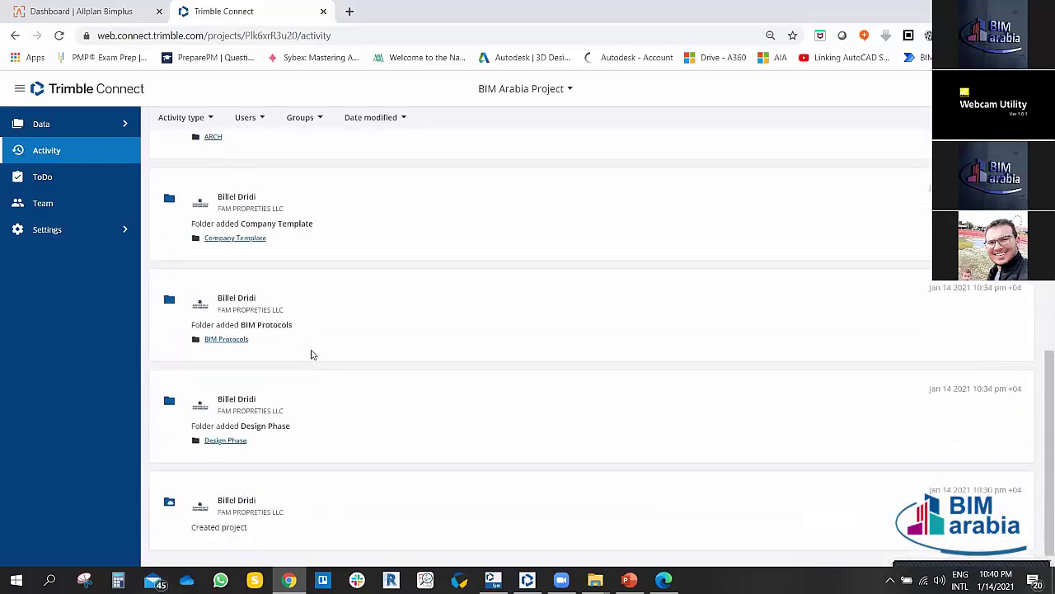
scroll(317, 371, up, 10)
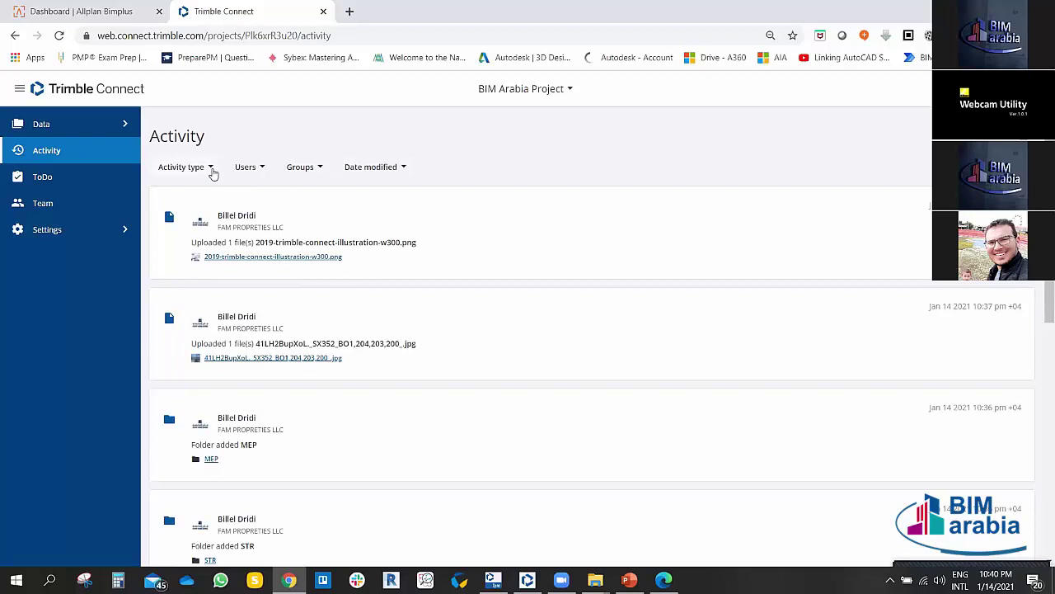
Step: Filter the Activity feed to file uploads only, then remove that filter
click(211, 168)
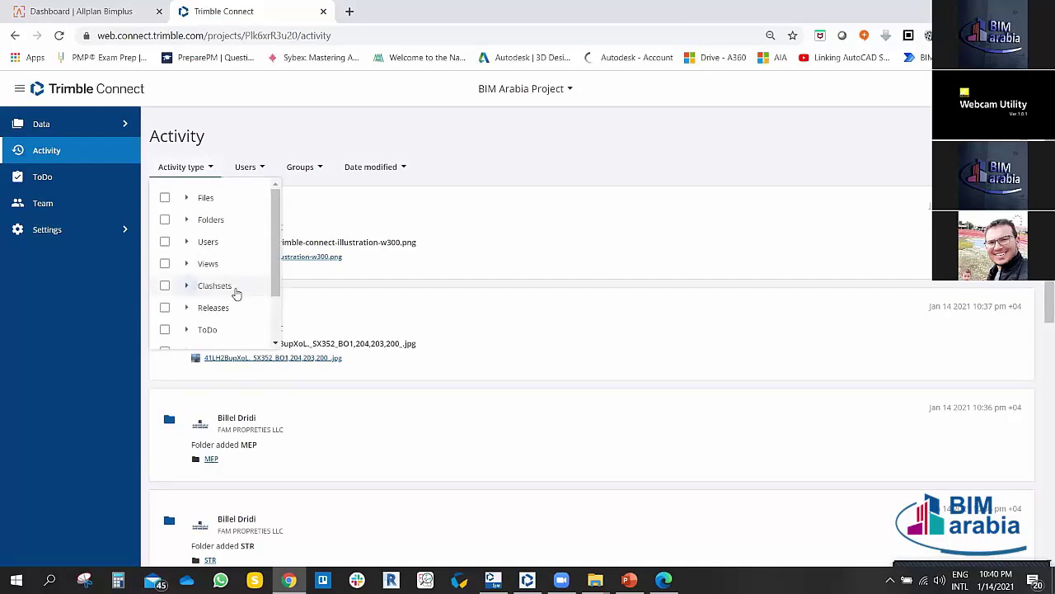
click(185, 198)
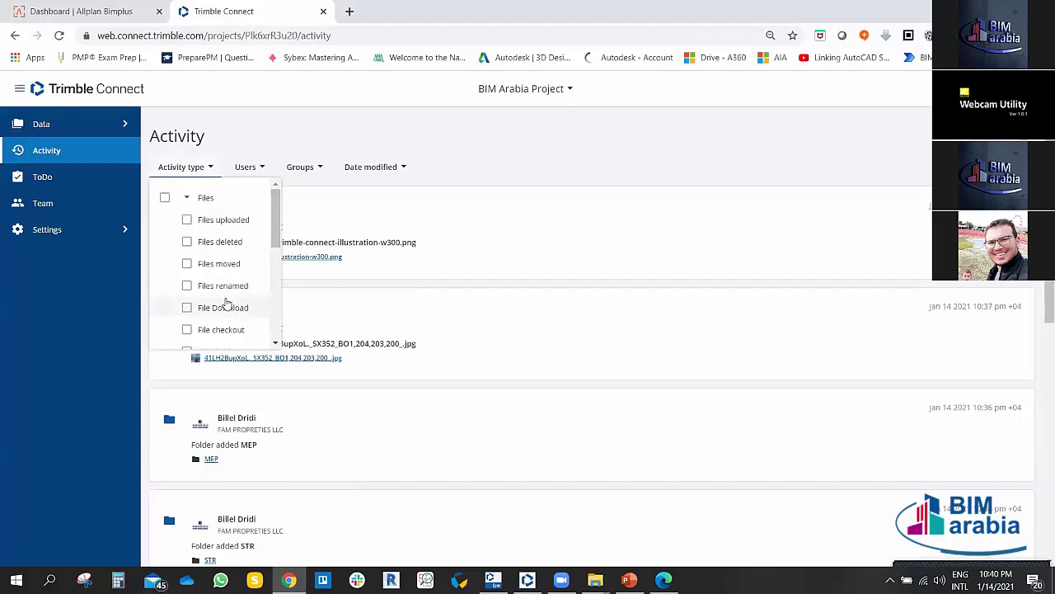
click(187, 220)
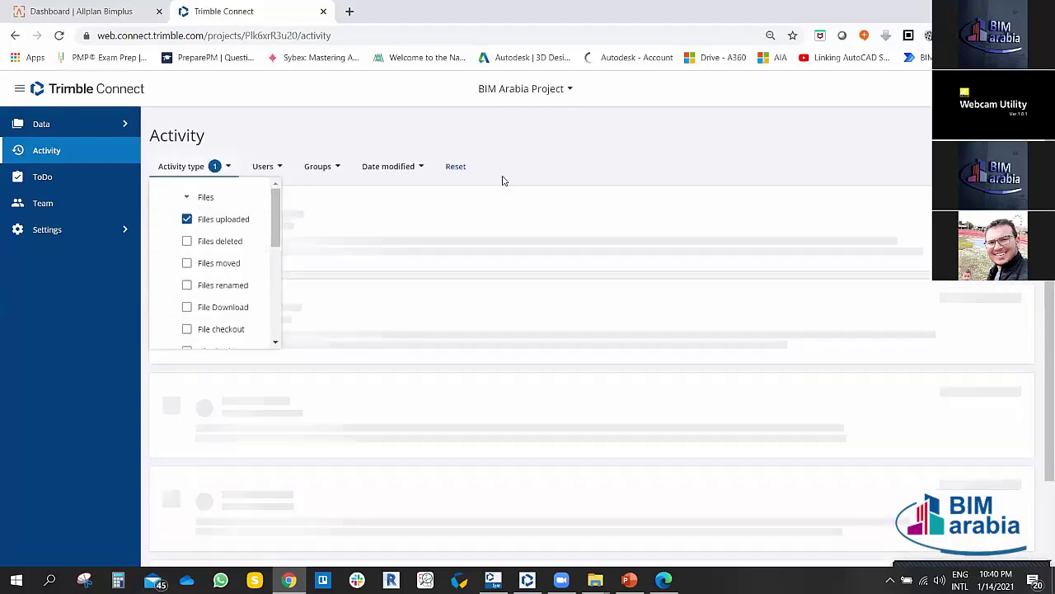
click(515, 156)
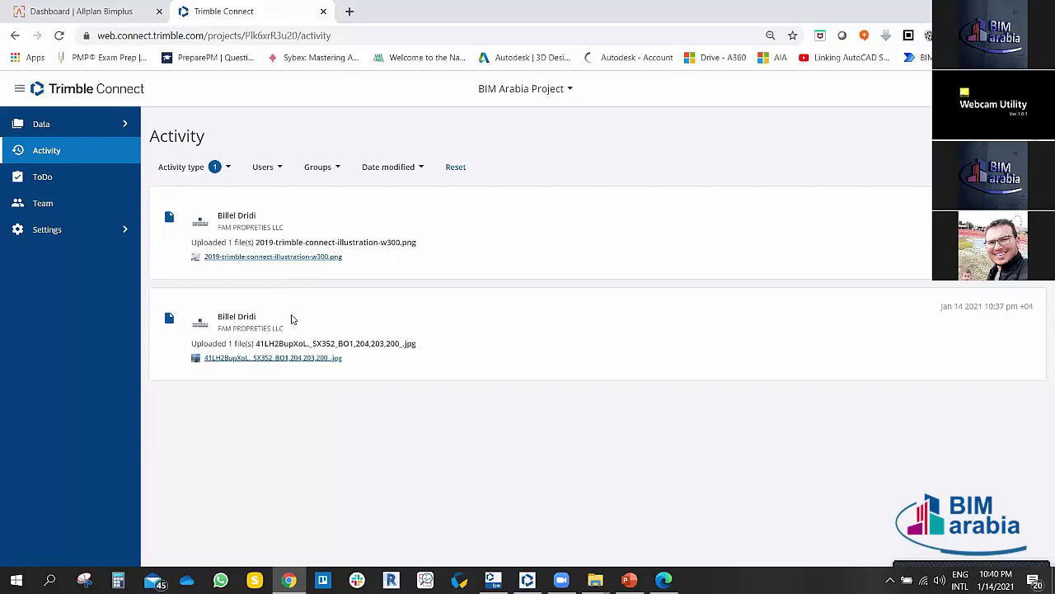
click(230, 170)
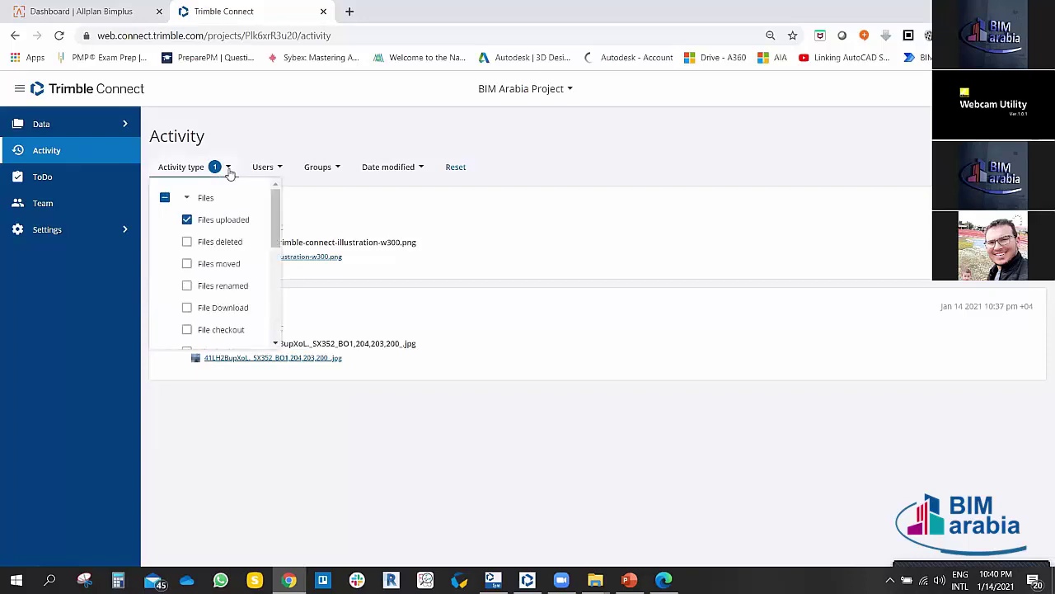
click(187, 219)
click(209, 168)
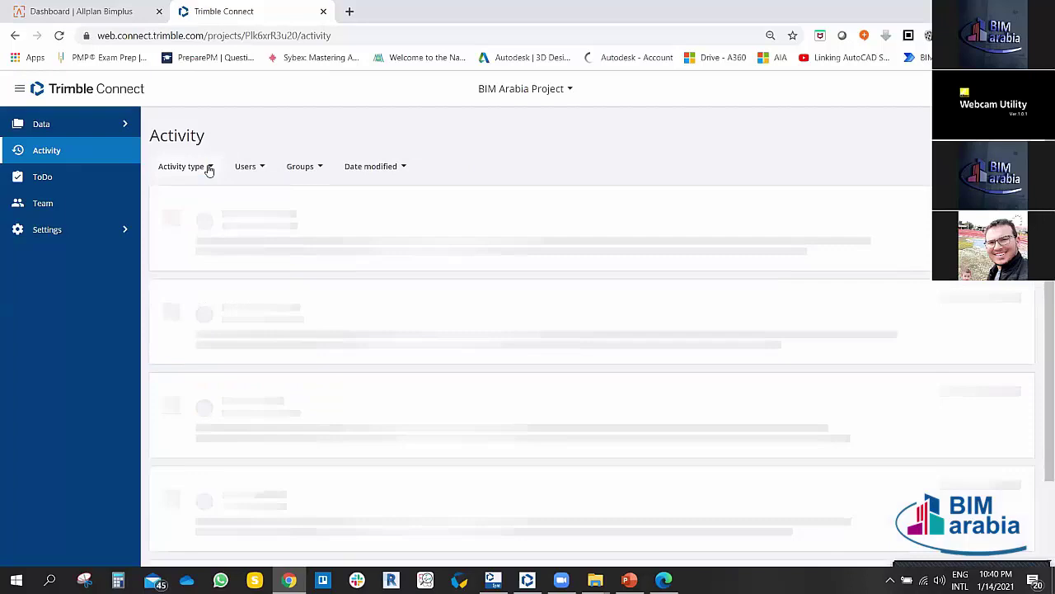
Step: Try the Files deleted and Sync activity filters, then clear both
click(210, 168)
click(187, 242)
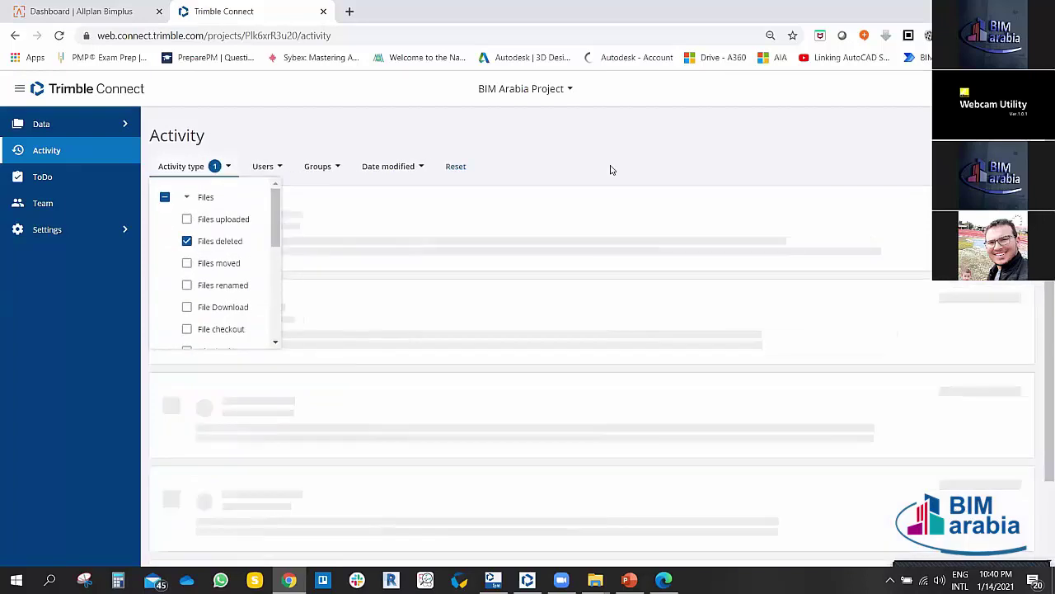
click(610, 171)
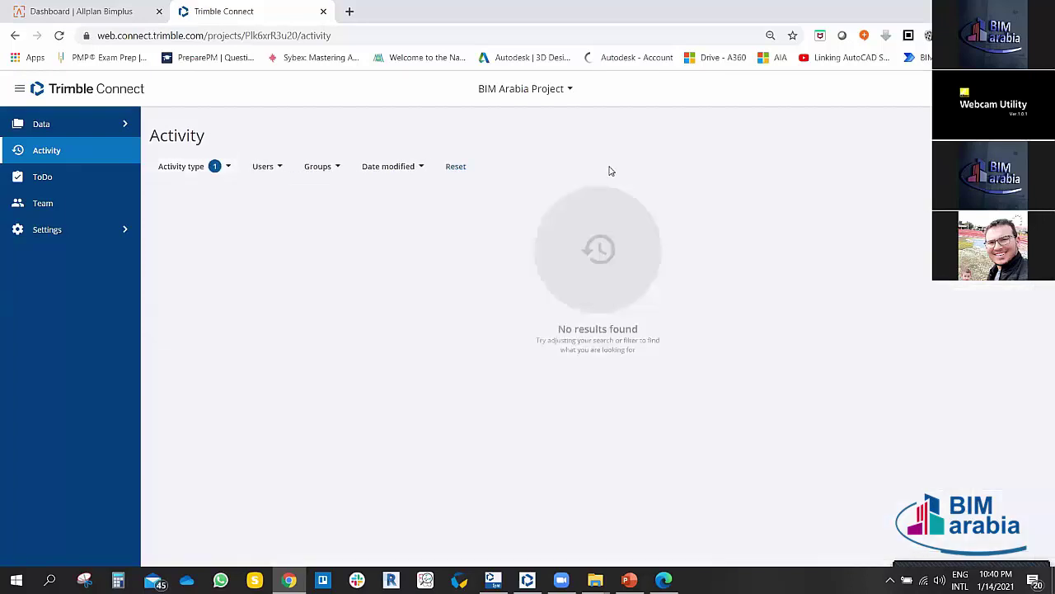
click(227, 169)
click(186, 241)
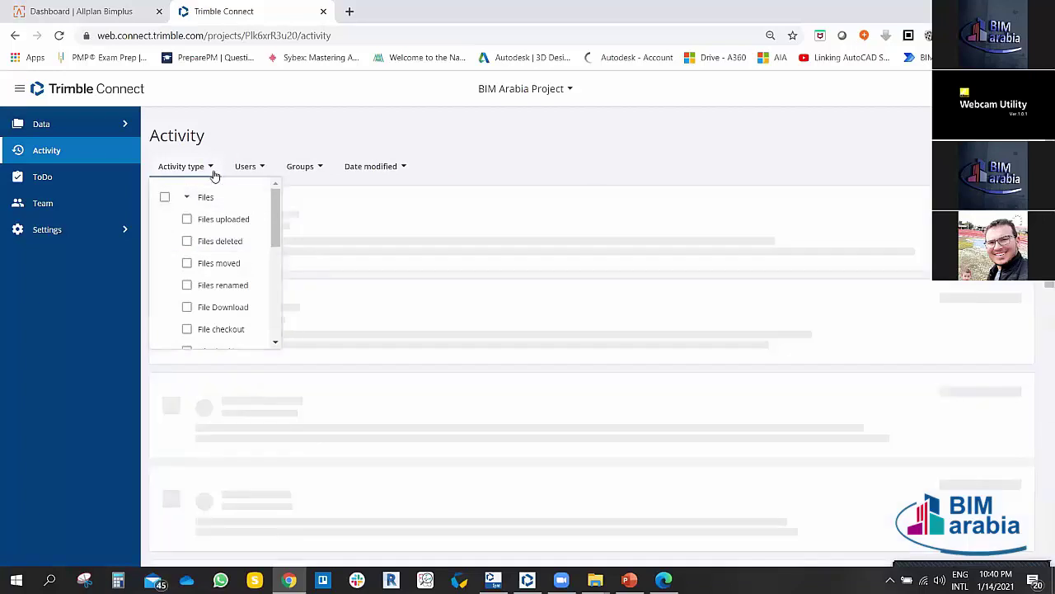
drag(276, 210, 276, 236)
click(187, 316)
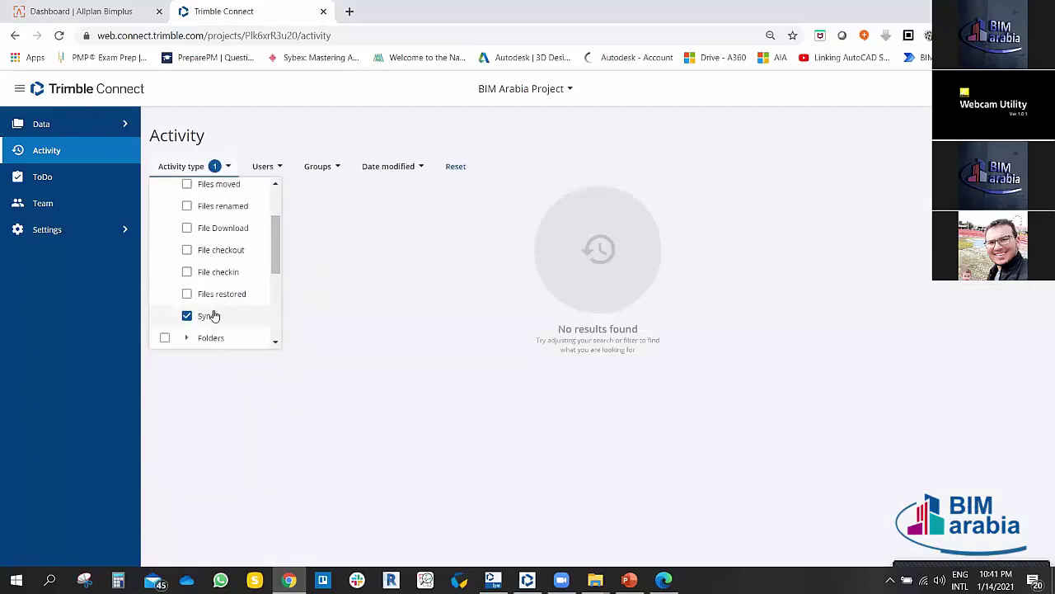
click(213, 315)
drag(275, 232, 276, 207)
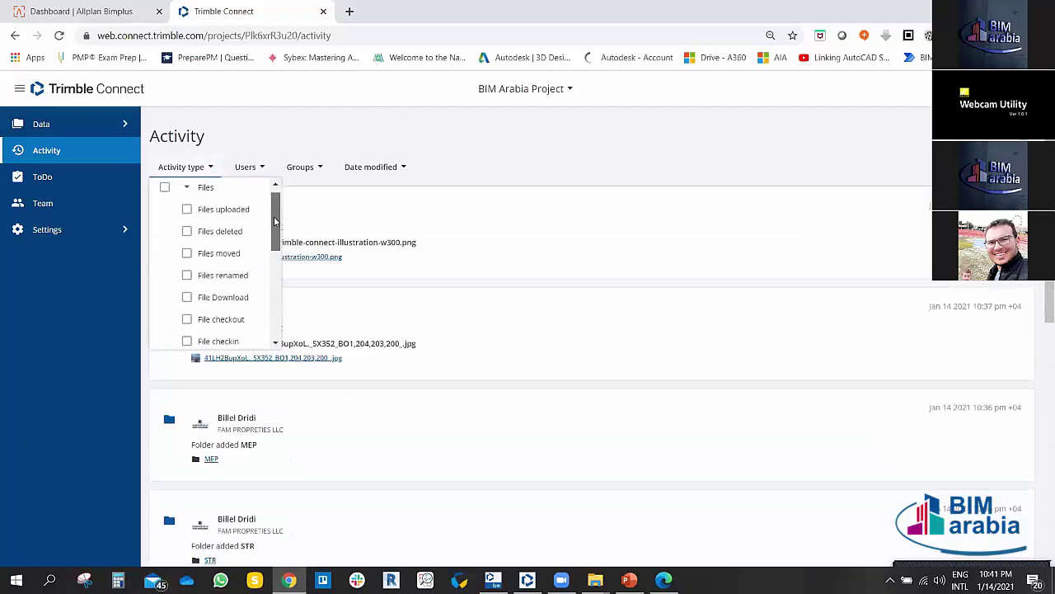
Step: Apply and remove the User joined filter, then close the Activity type dropdown
click(187, 188)
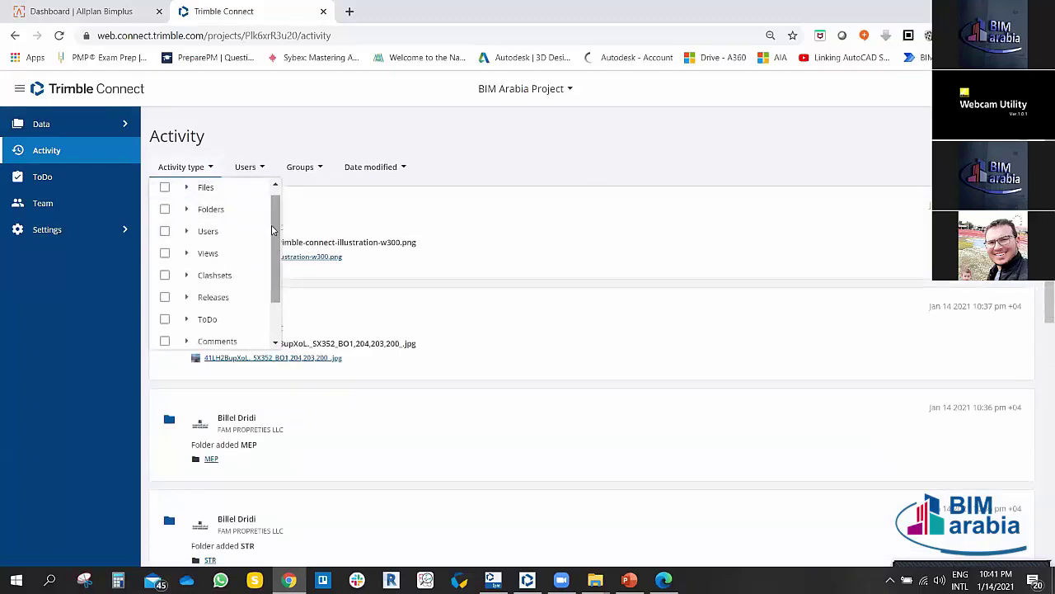
click(187, 232)
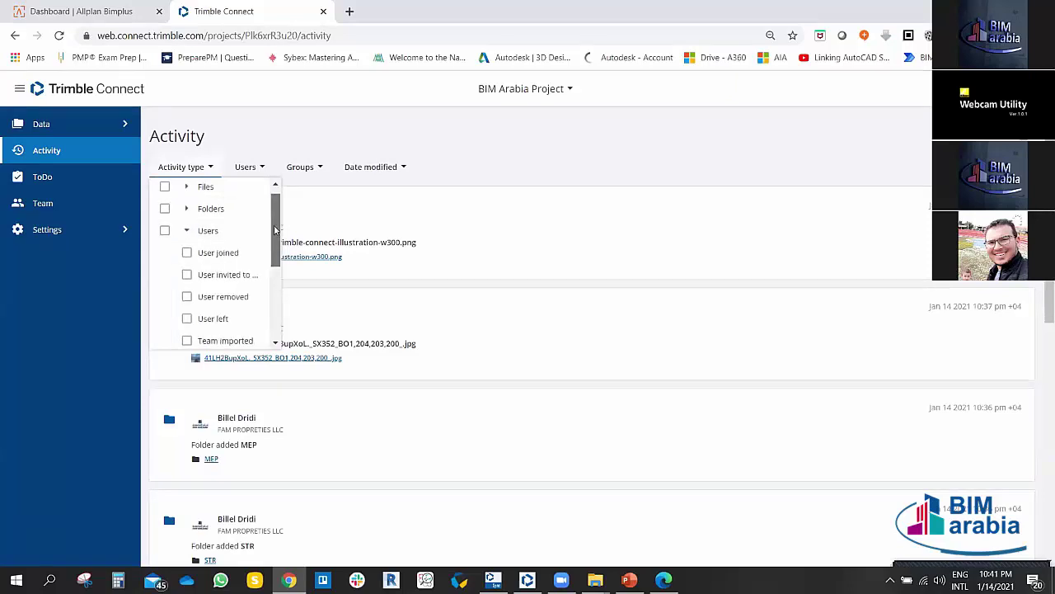
scroll(275, 233, down, 1)
drag(275, 233, 274, 236)
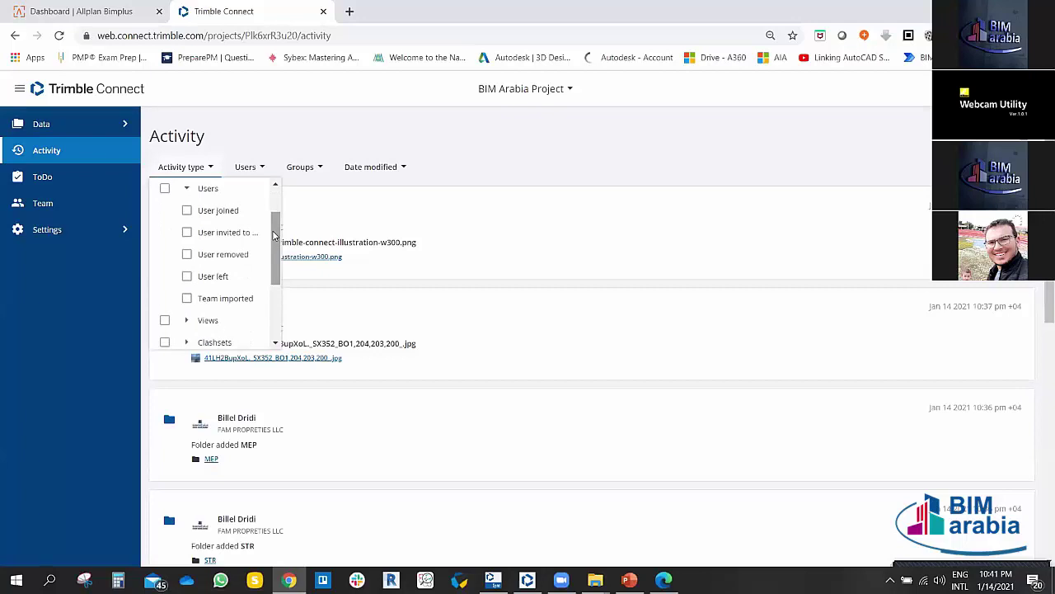
click(187, 211)
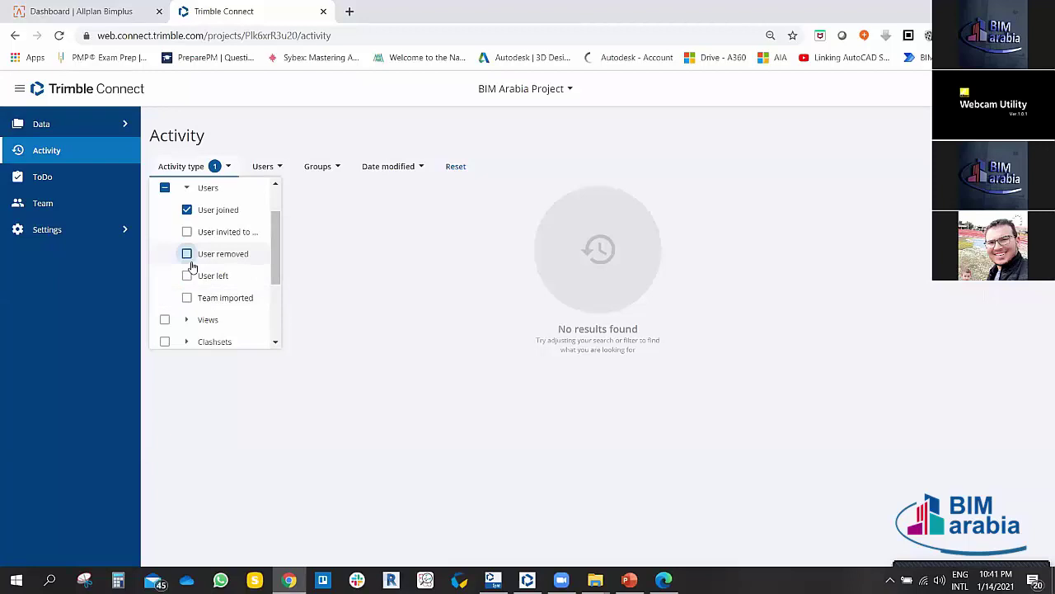
click(186, 209)
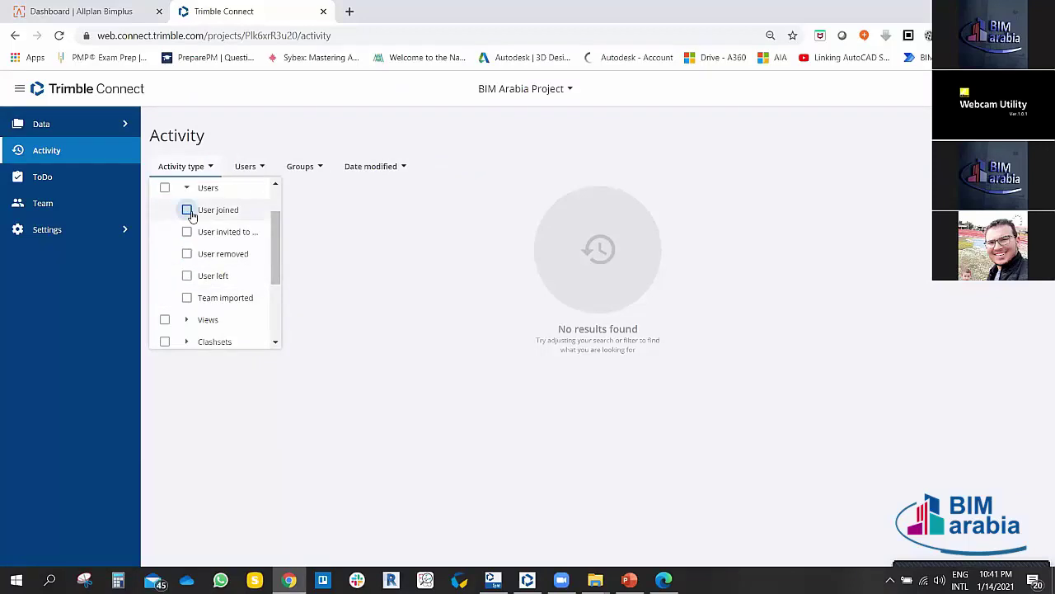
click(187, 189)
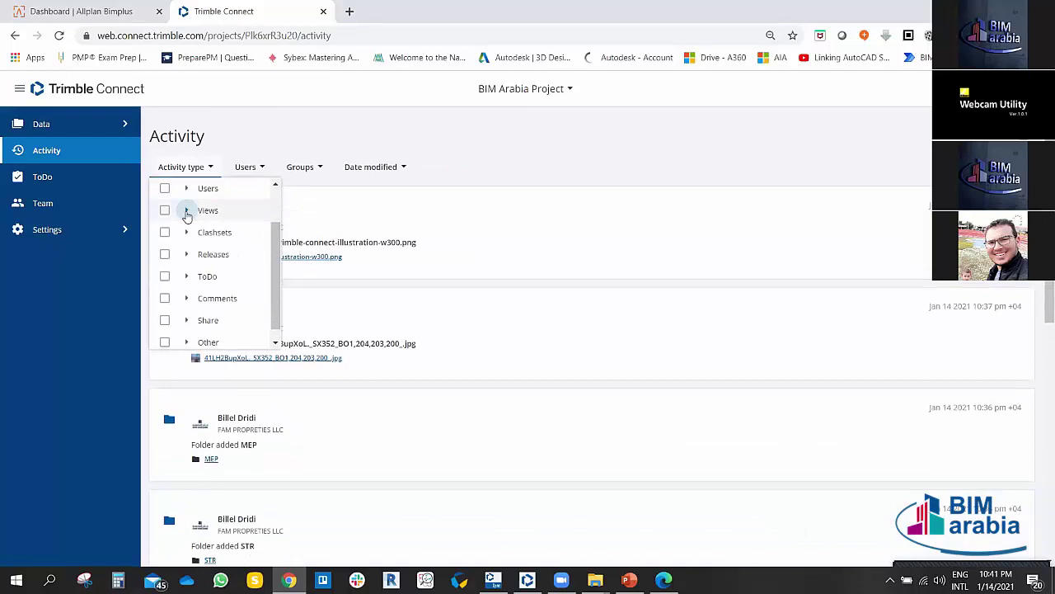
scroll(247, 235, down, 1)
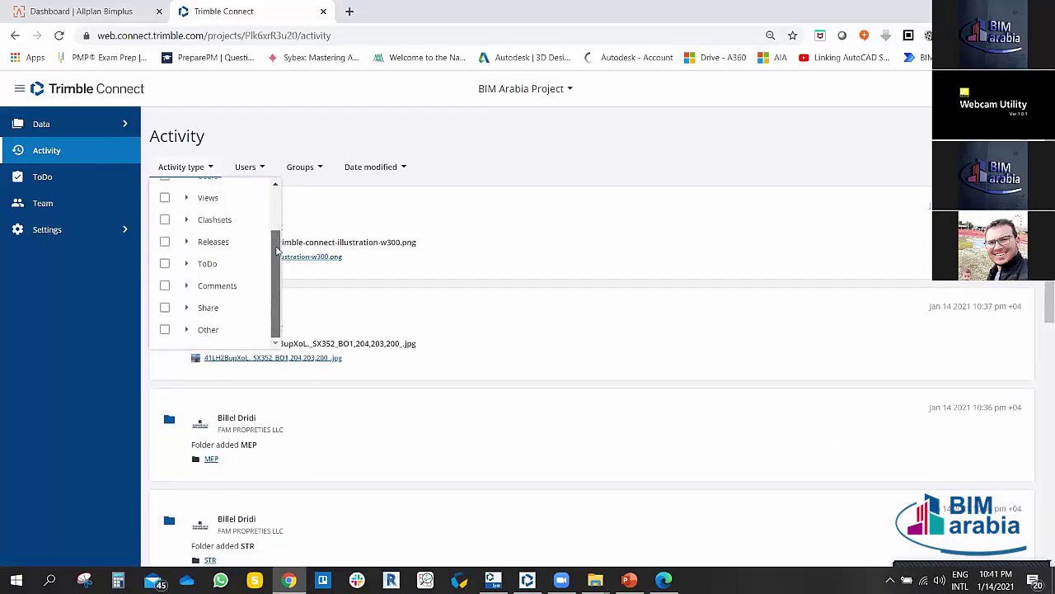
scroll(277, 249, up, 3)
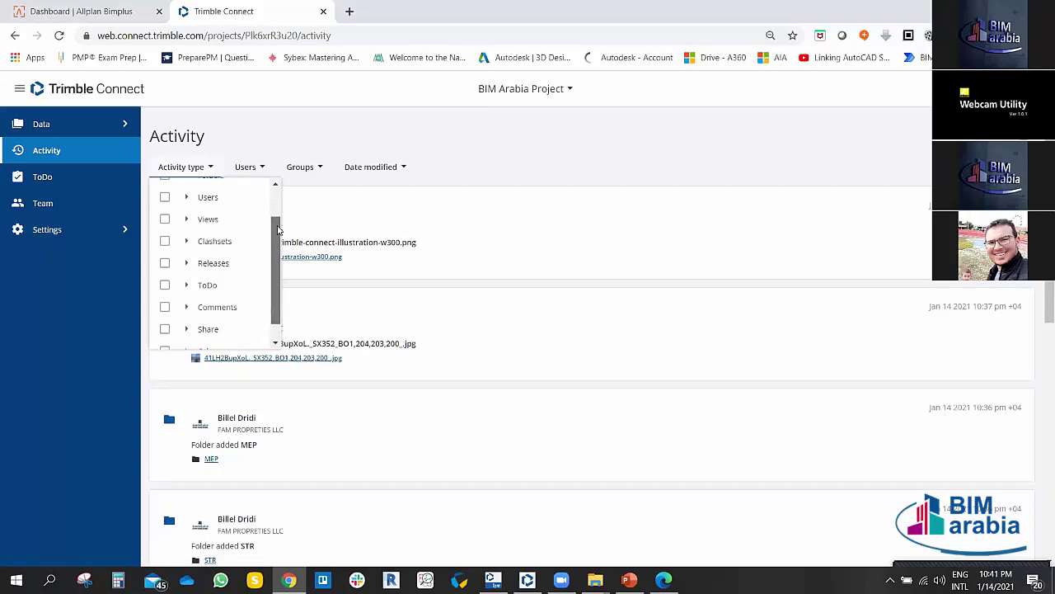
click(213, 168)
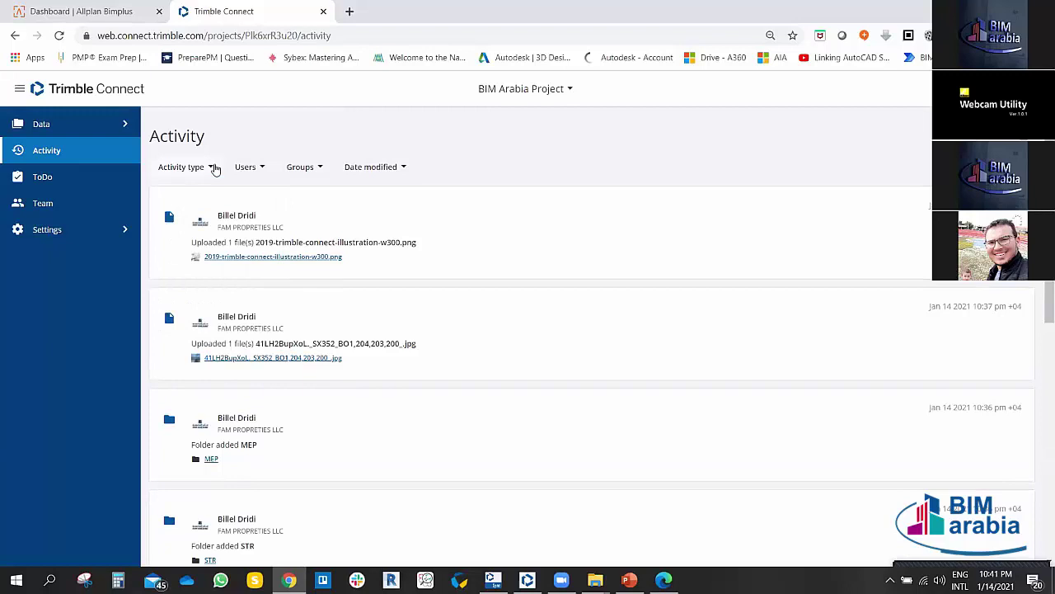
Step: Check the Activity feed's Users and Groups filters, then bring up the Date modified options
click(264, 168)
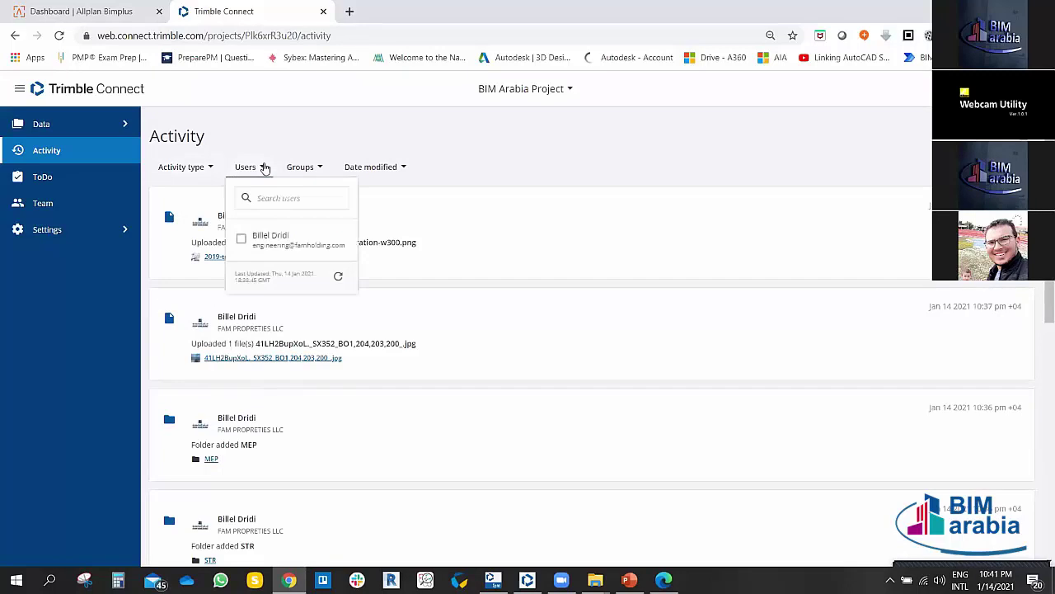
click(276, 199)
click(492, 167)
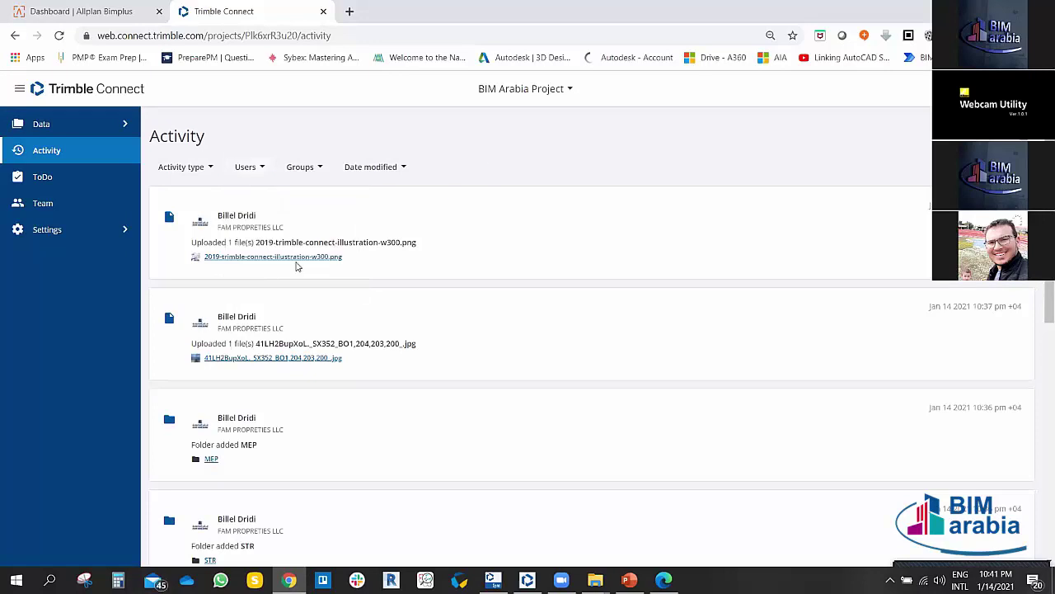
click(264, 168)
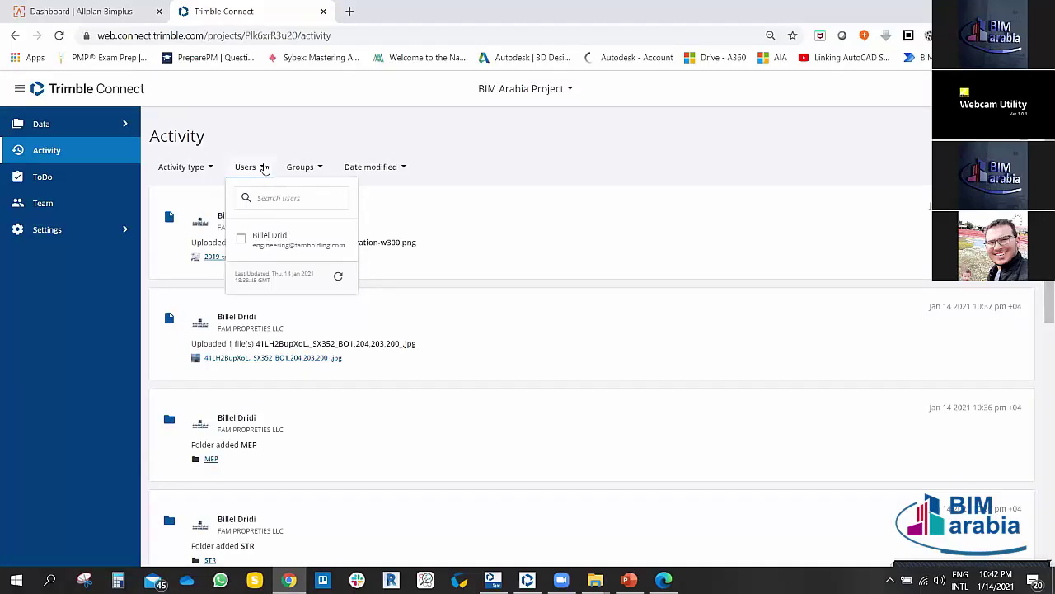
click(276, 199)
click(321, 168)
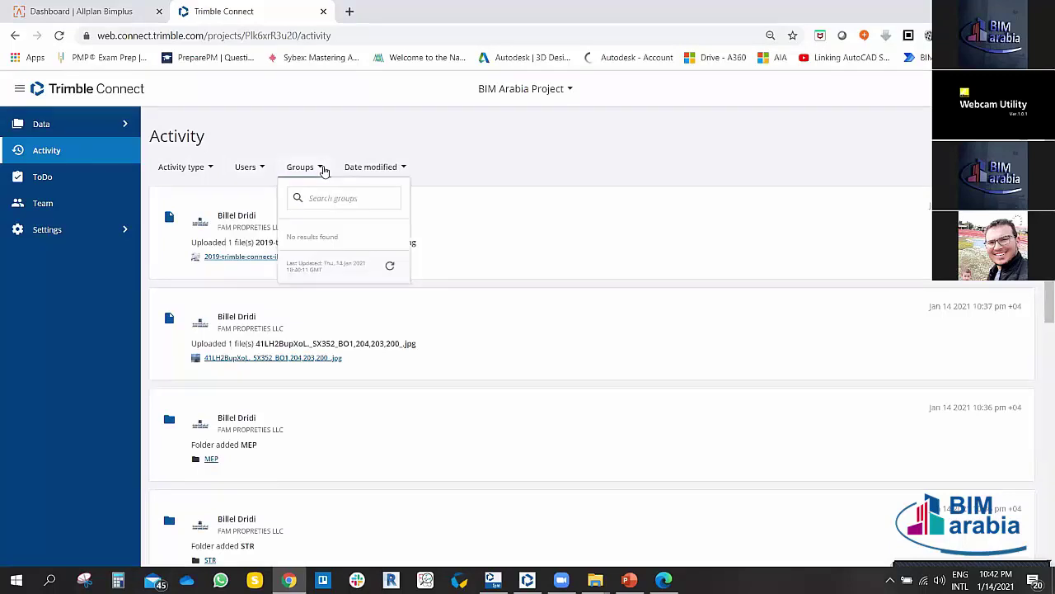
click(405, 168)
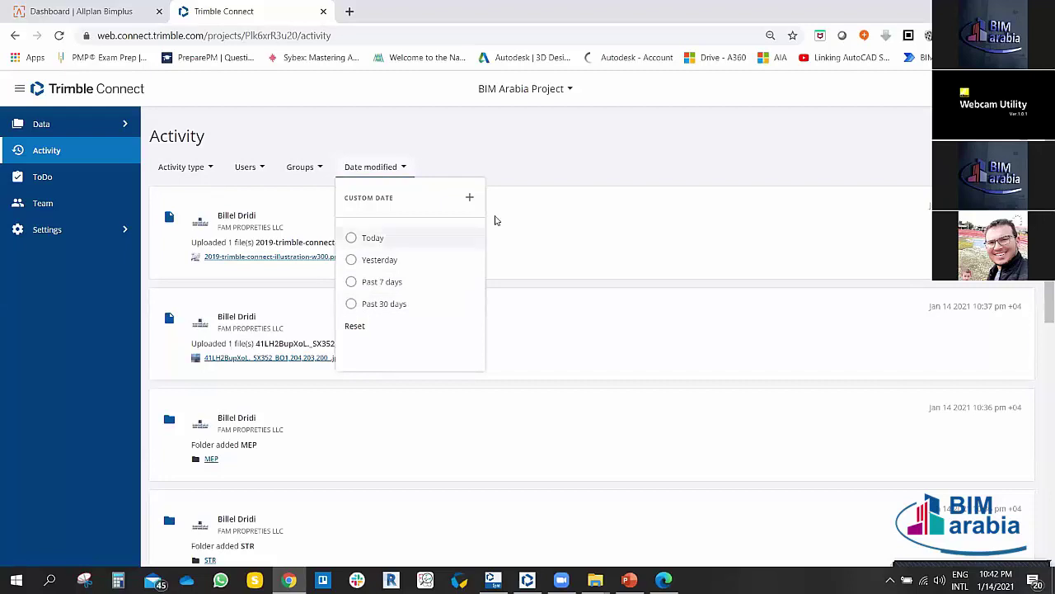
Step: Open the Custom Date From calendar, dismiss it without setting a range, then expand Data
click(363, 202)
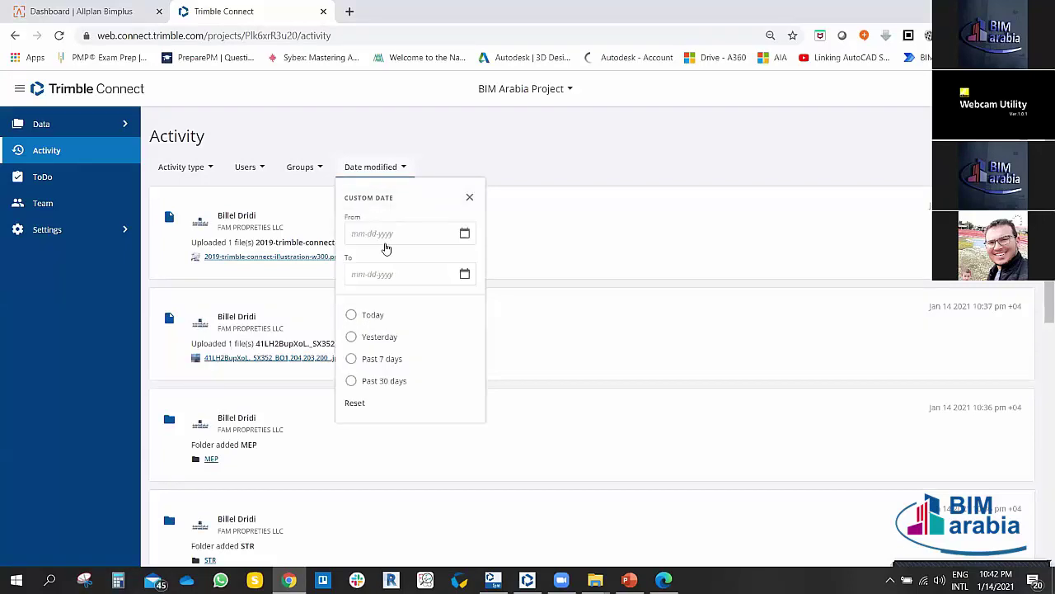
click(384, 234)
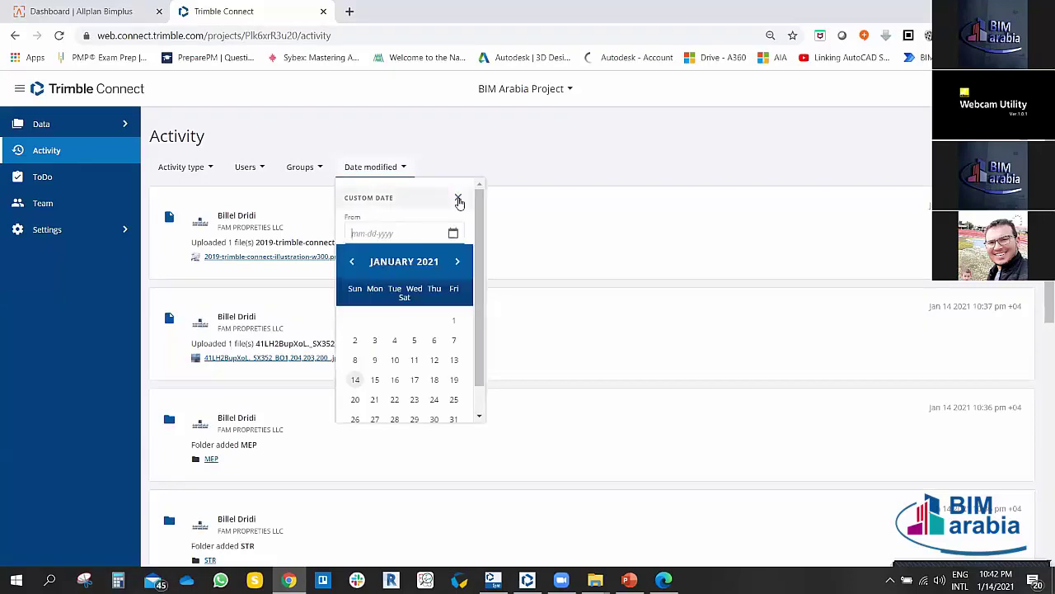
click(459, 197)
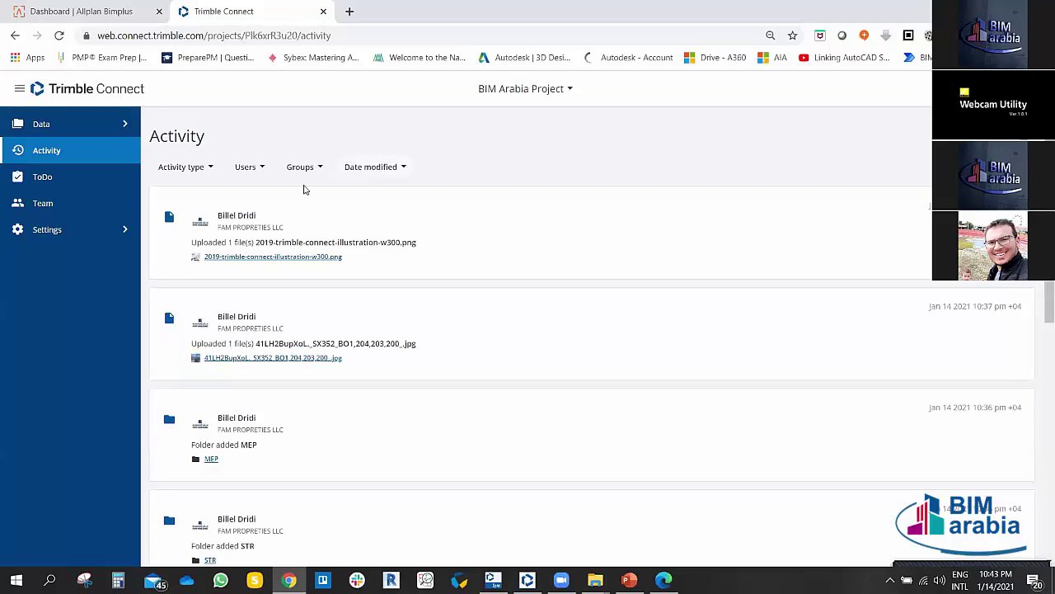
click(41, 124)
Step: Delete the illustration PNG file from the project root in Explorer
click(58, 151)
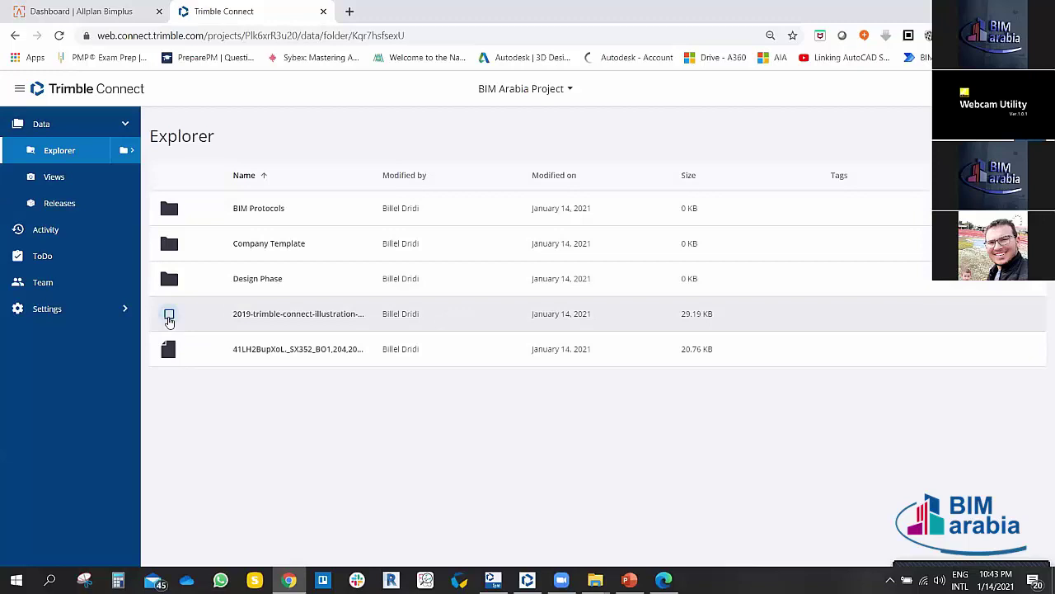
click(169, 314)
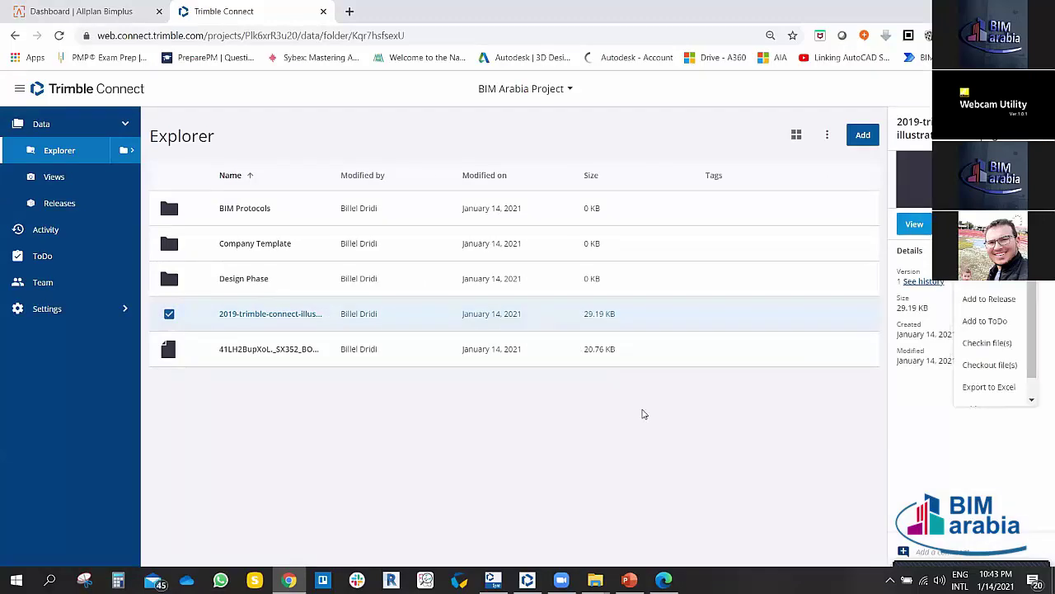
key(Delete)
click(612, 355)
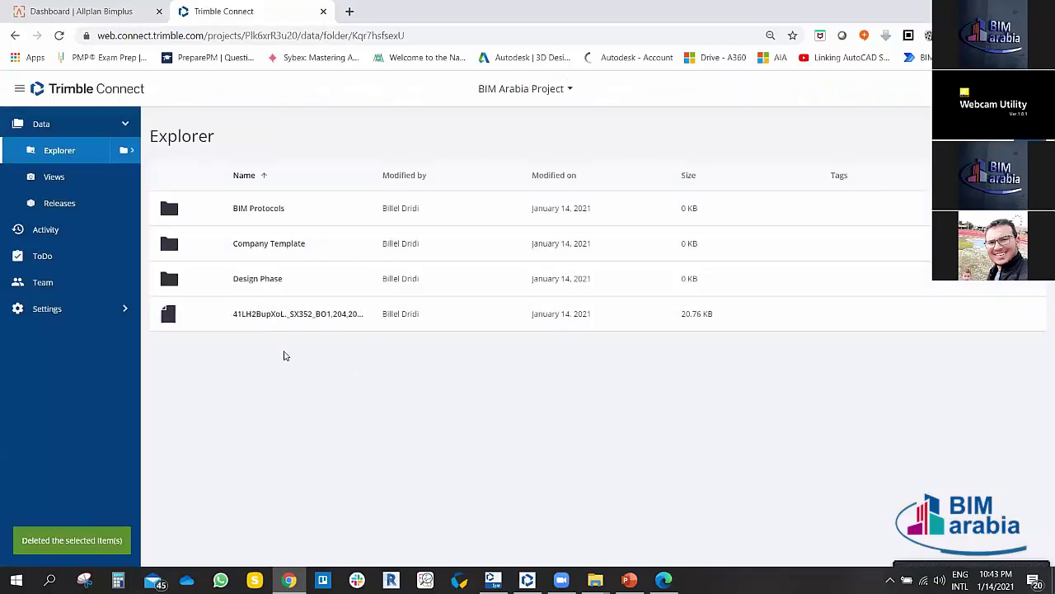
Step: Delete the remaining JPG image file as well
click(169, 314)
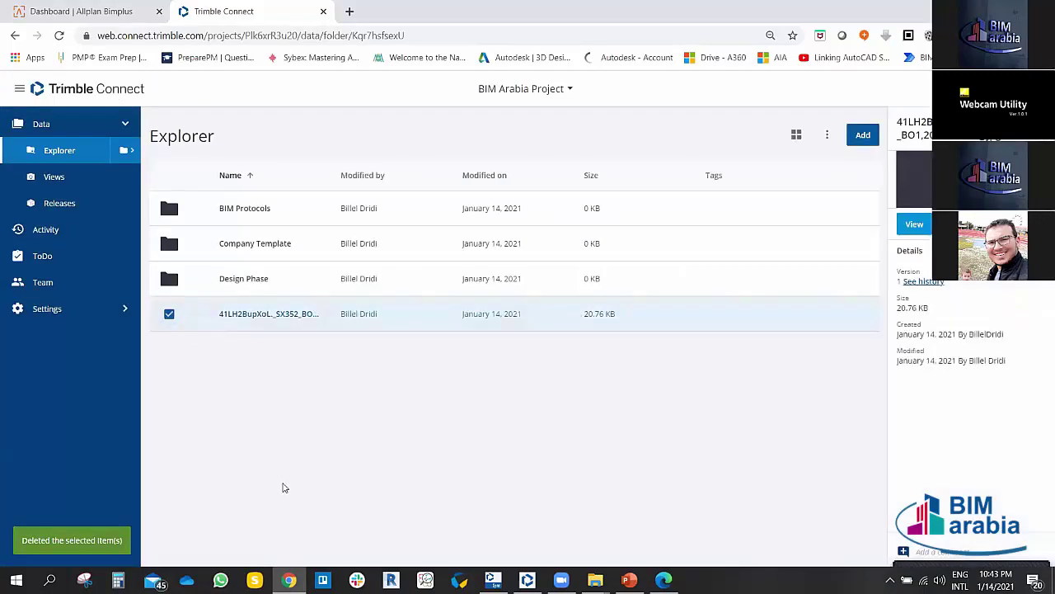
right_click(956, 282)
click(569, 433)
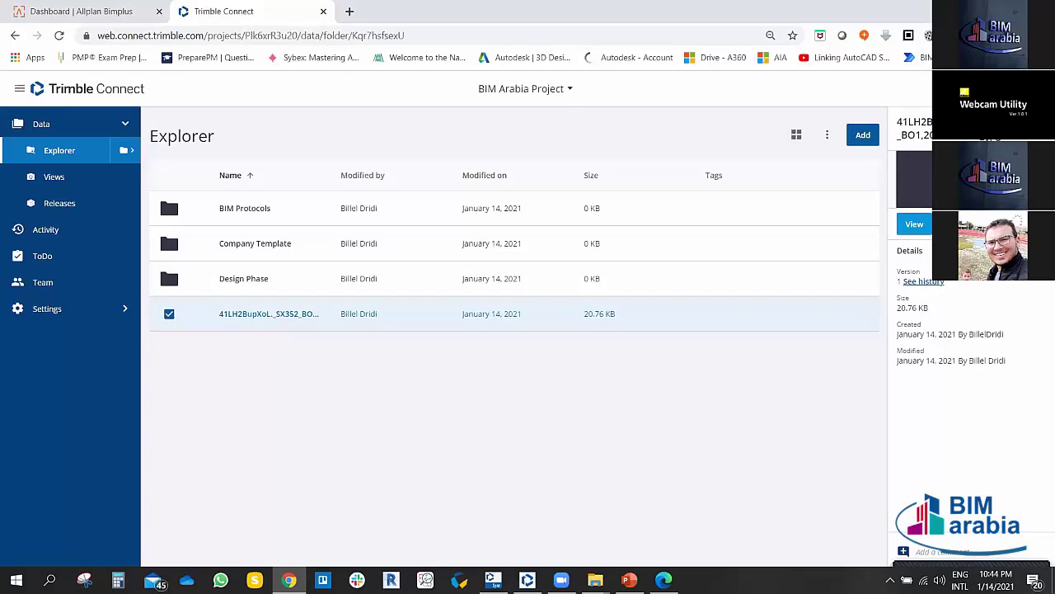
click(989, 408)
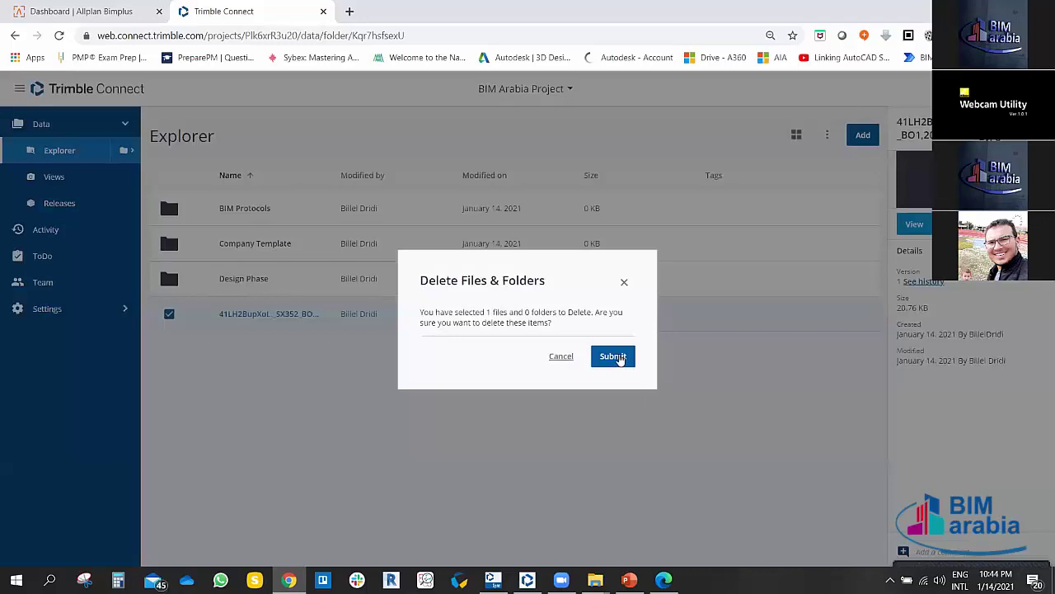
click(617, 358)
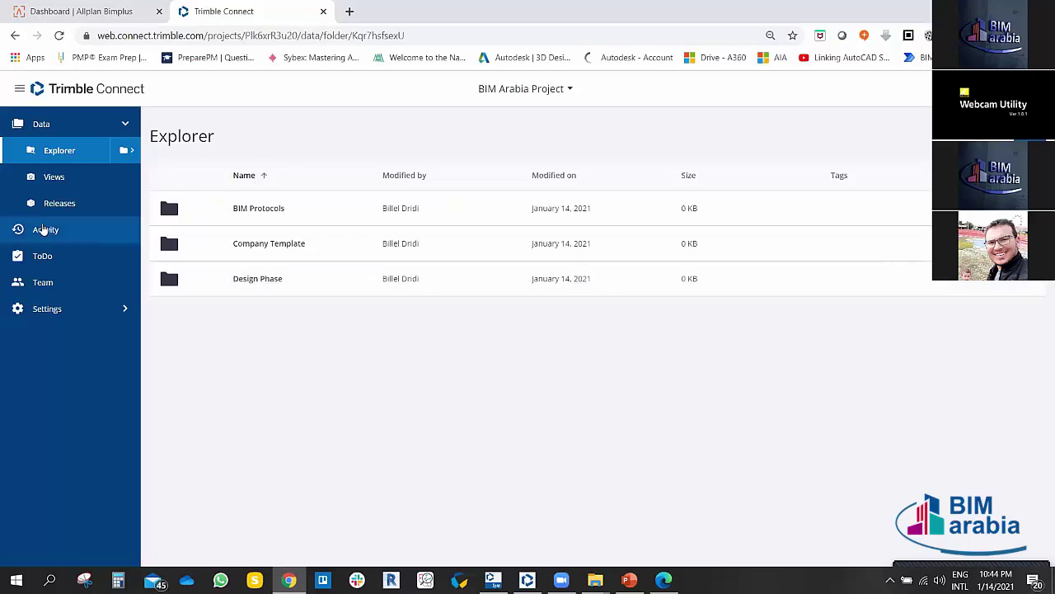
Step: Restore both deleted image files from their entries in the Activity feed
click(43, 229)
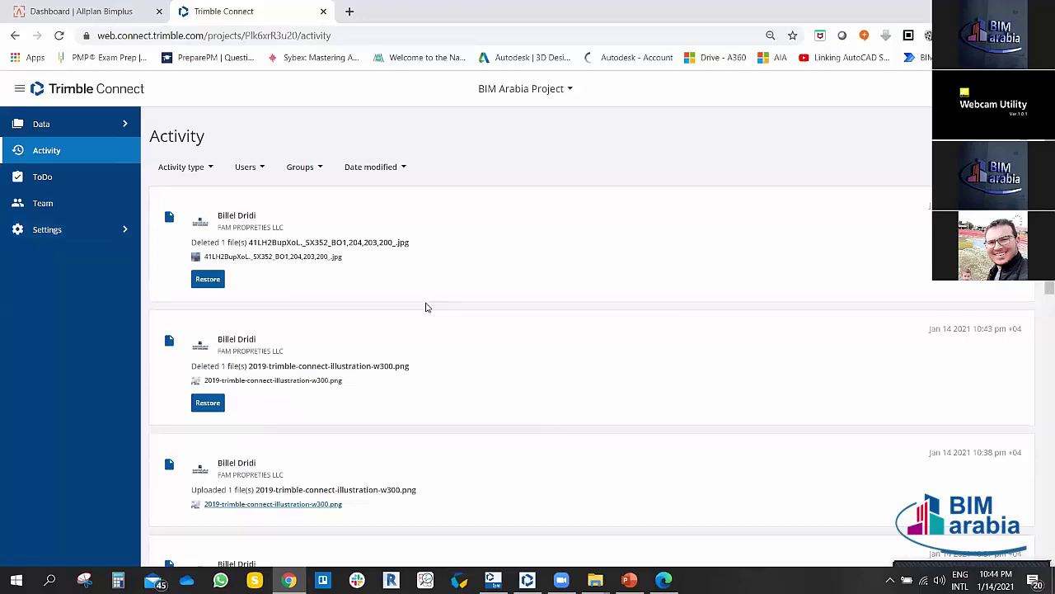
click(43, 123)
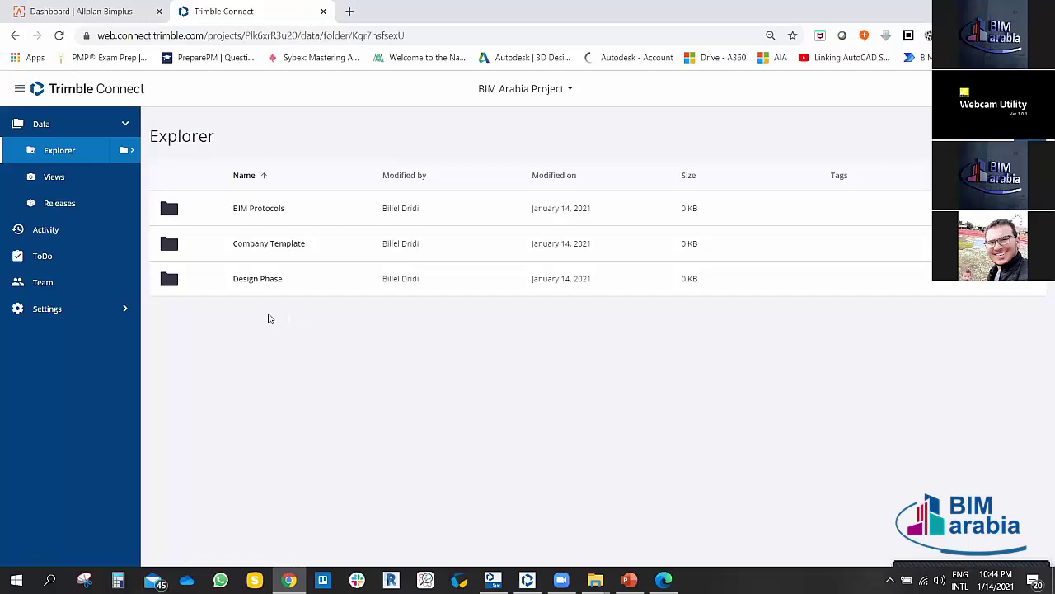
click(47, 230)
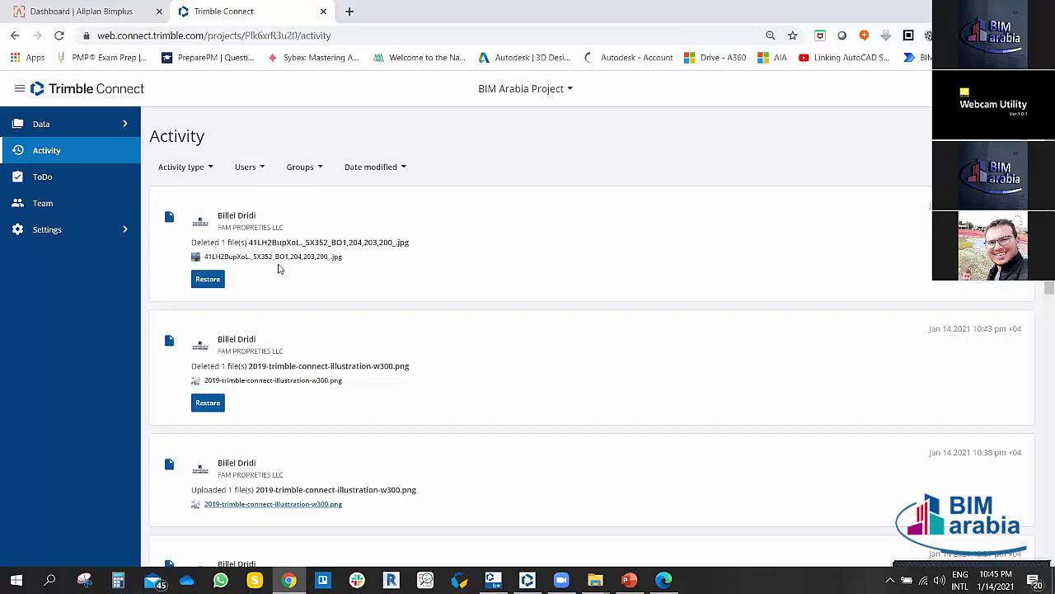
click(208, 280)
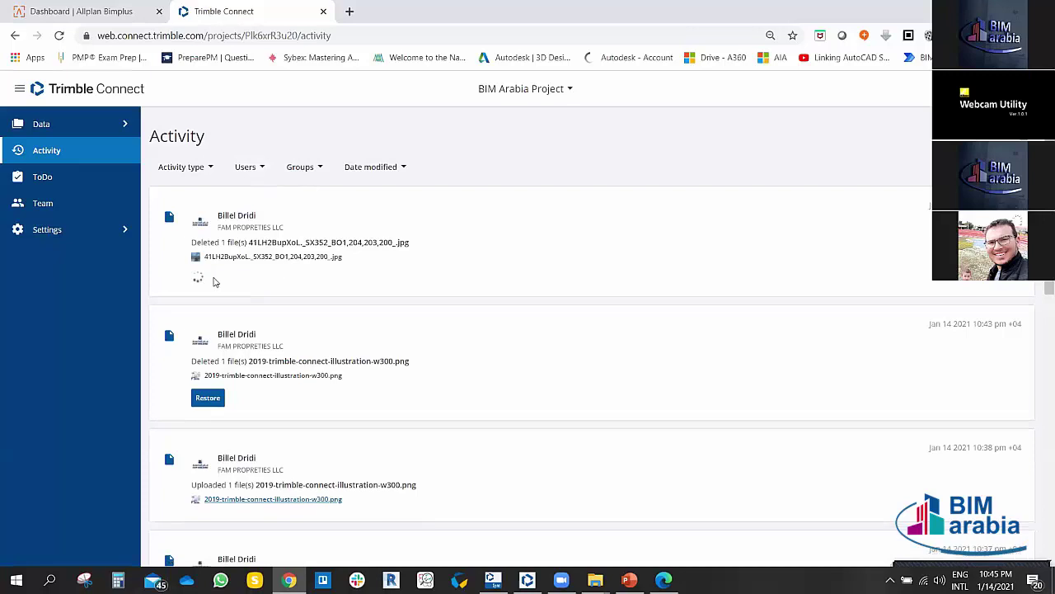
click(209, 398)
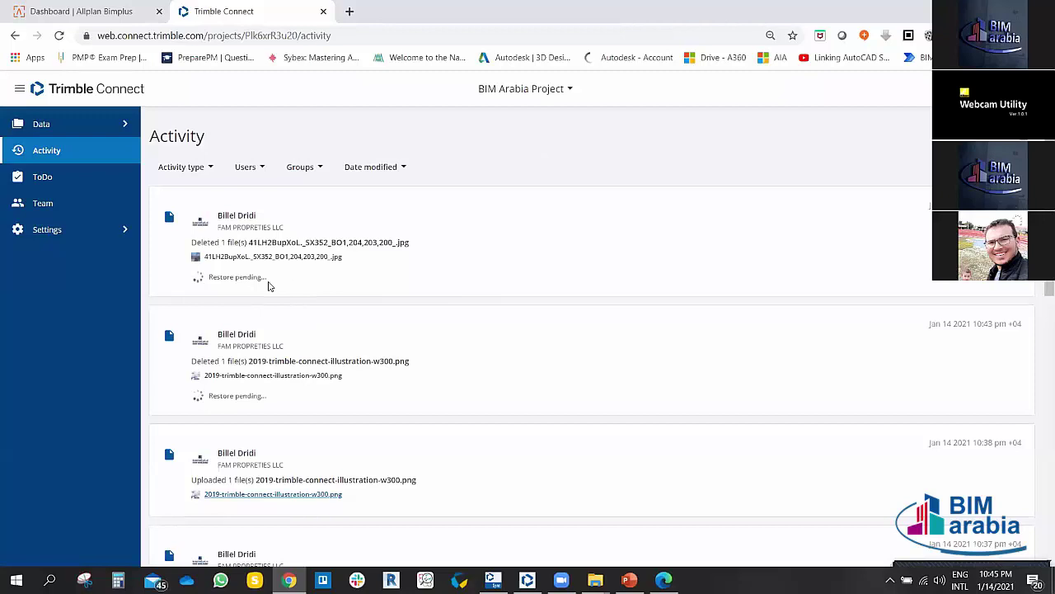
Step: Confirm the restored images in Explorer, then return to the Activity log
click(124, 125)
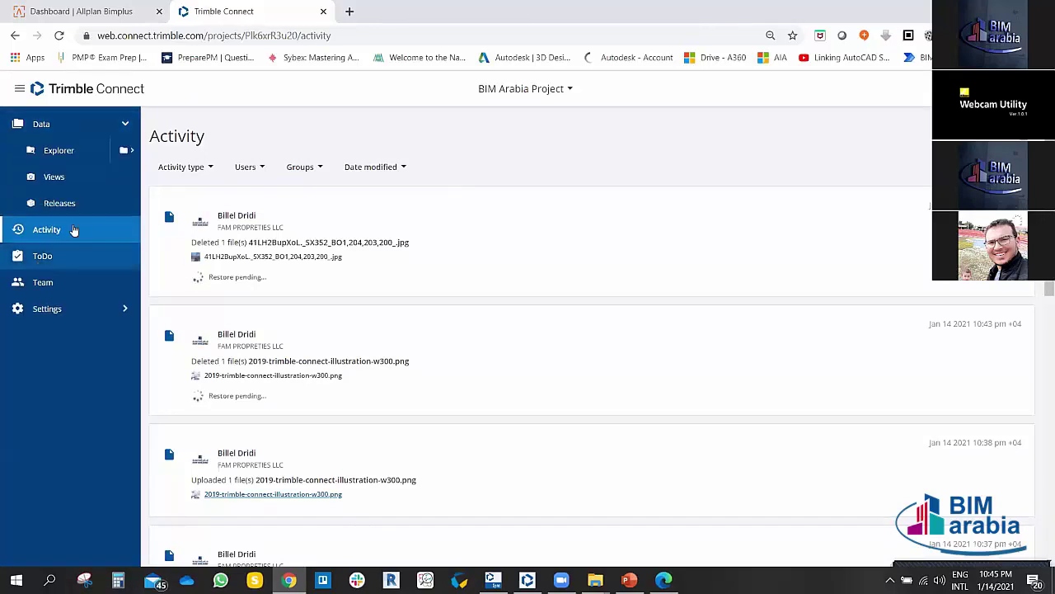
click(36, 124)
click(46, 128)
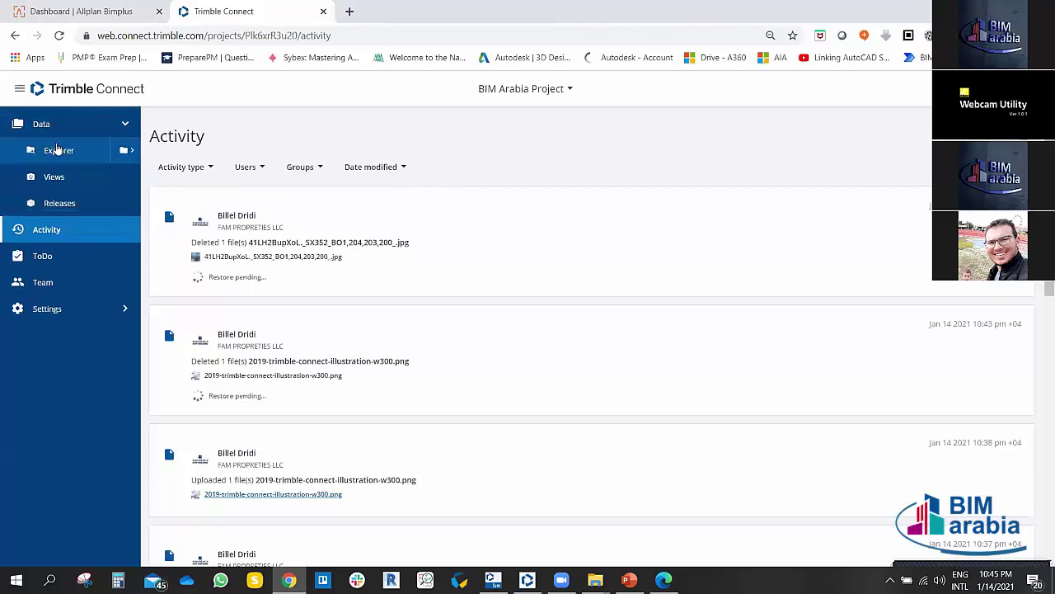
click(57, 149)
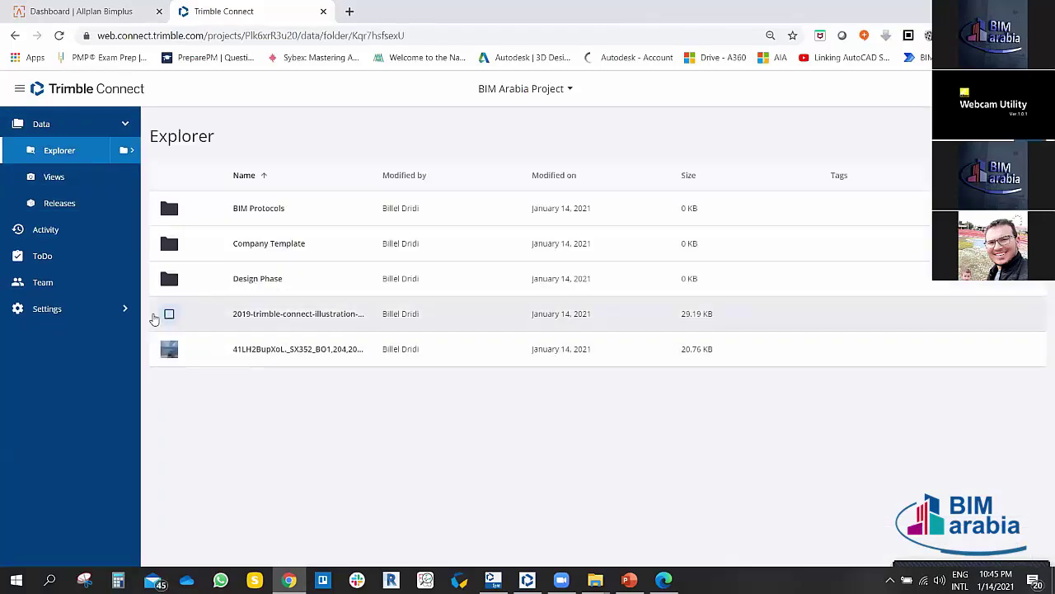
click(43, 232)
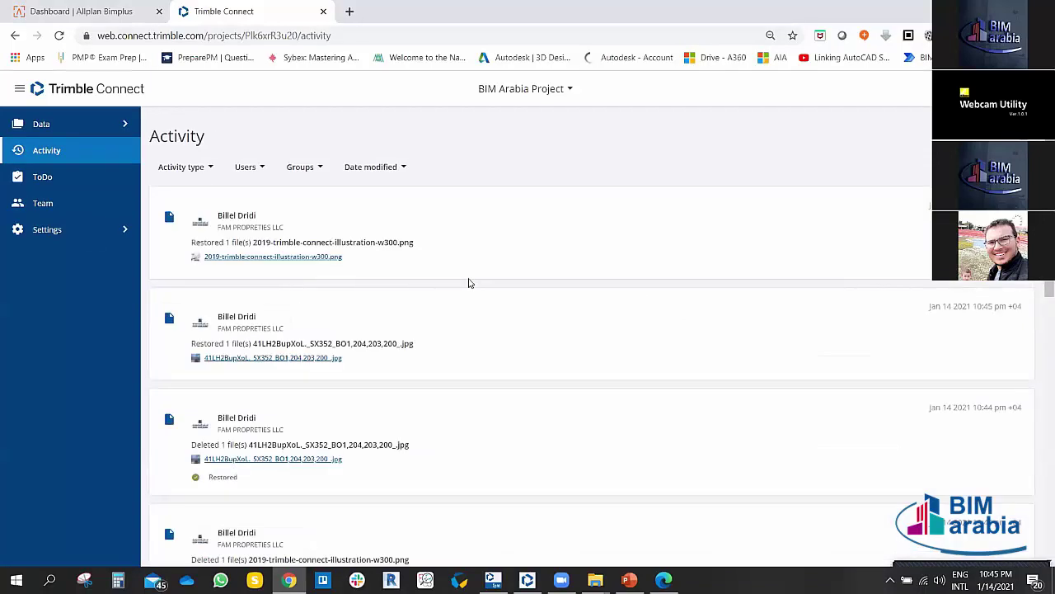
scroll(468, 283, down, 3)
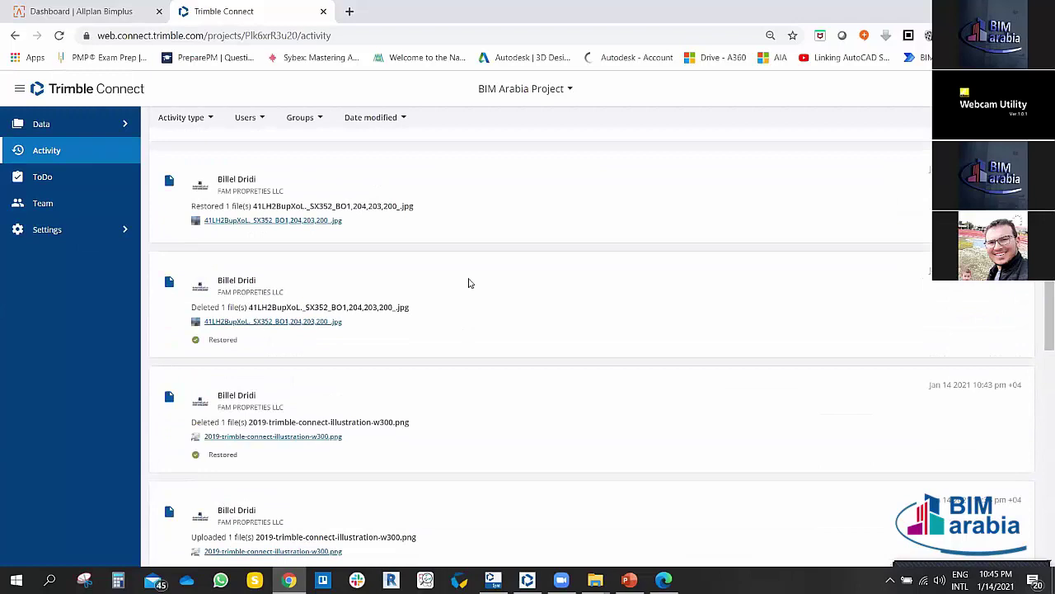
scroll(468, 282, down, 4)
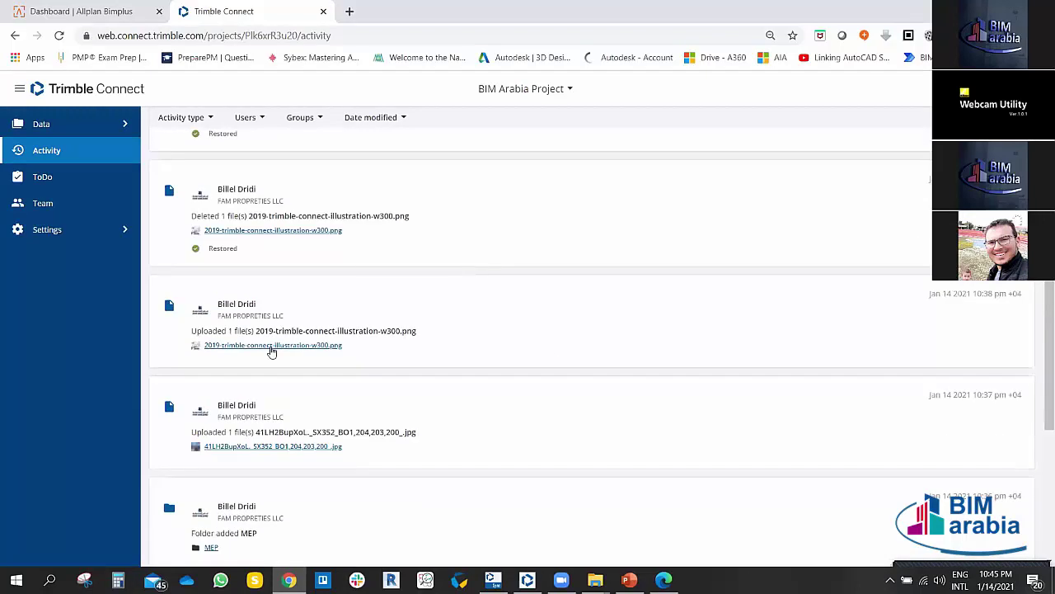
scroll(276, 331, up, 3)
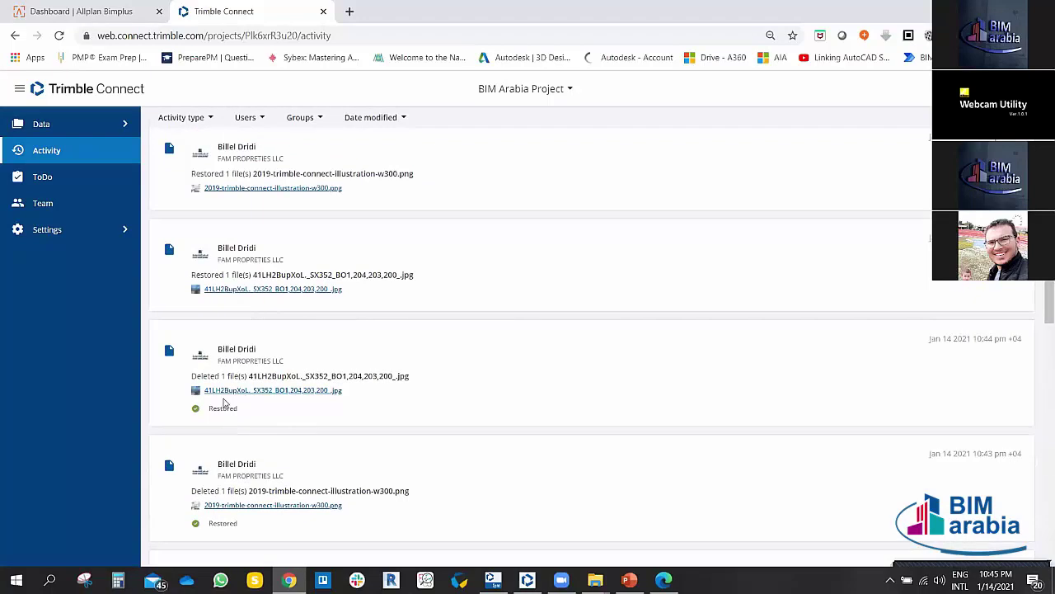
scroll(231, 388, up, 1)
scroll(237, 376, down, 1)
drag(190, 376, 282, 376)
scroll(239, 350, up, 1)
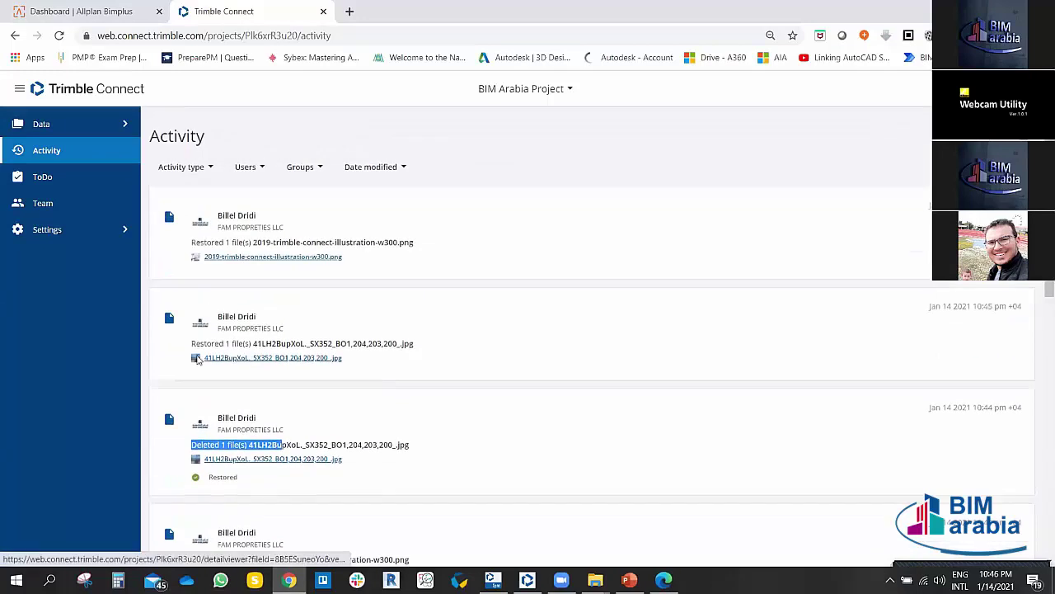
click(192, 342)
drag(192, 342, 275, 343)
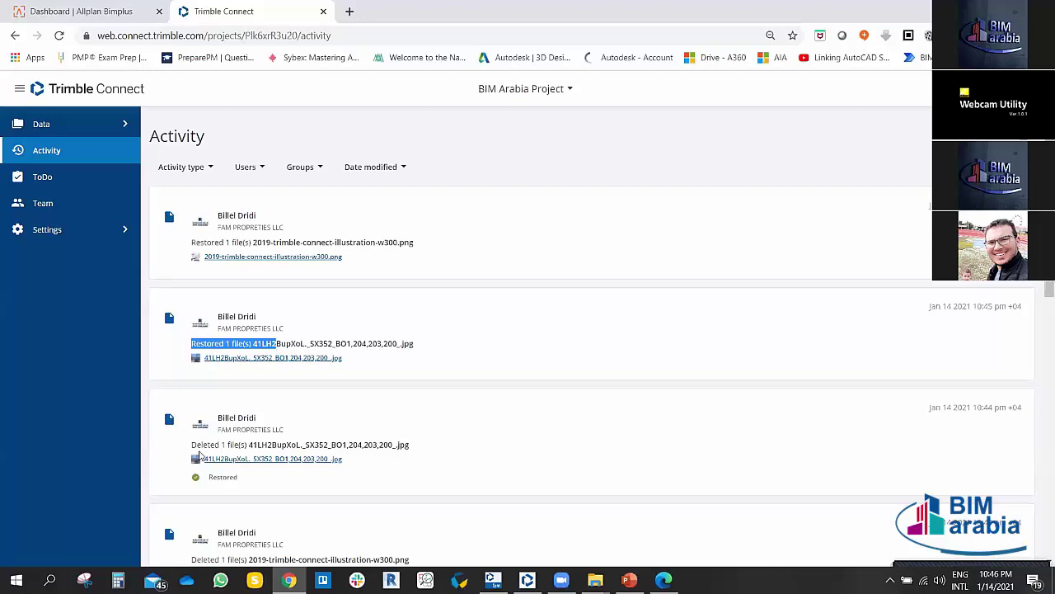
drag(192, 444, 247, 445)
scroll(239, 416, down, 1)
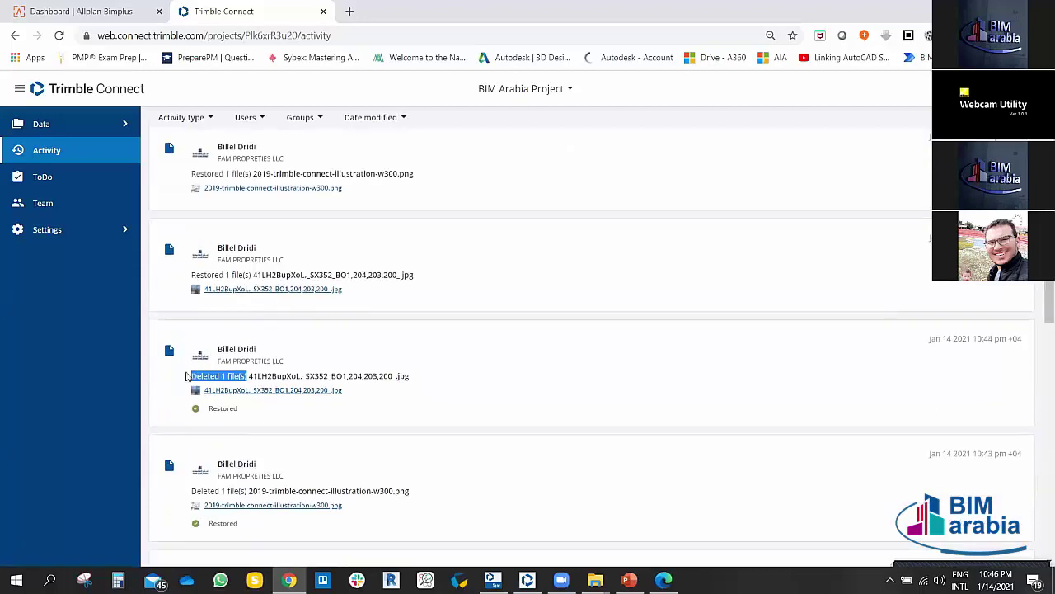
drag(191, 275, 328, 274)
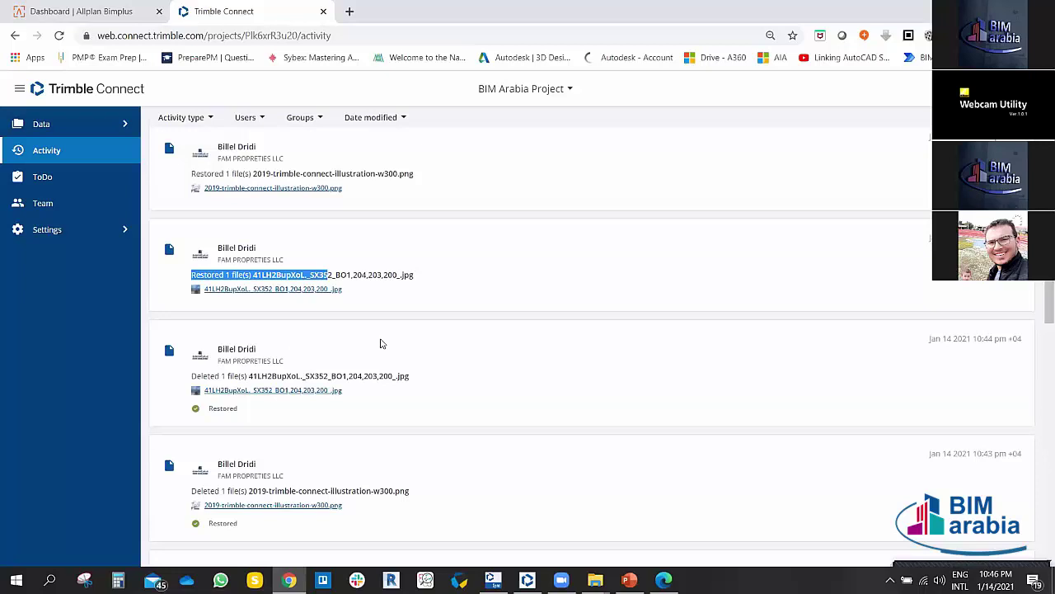
scroll(264, 354, up, 1)
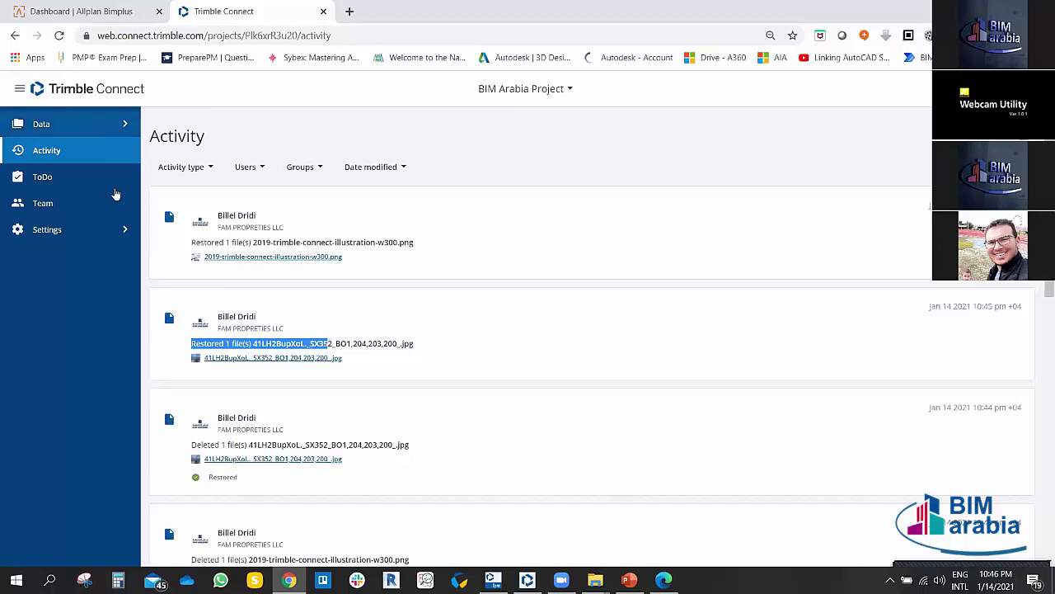
click(124, 125)
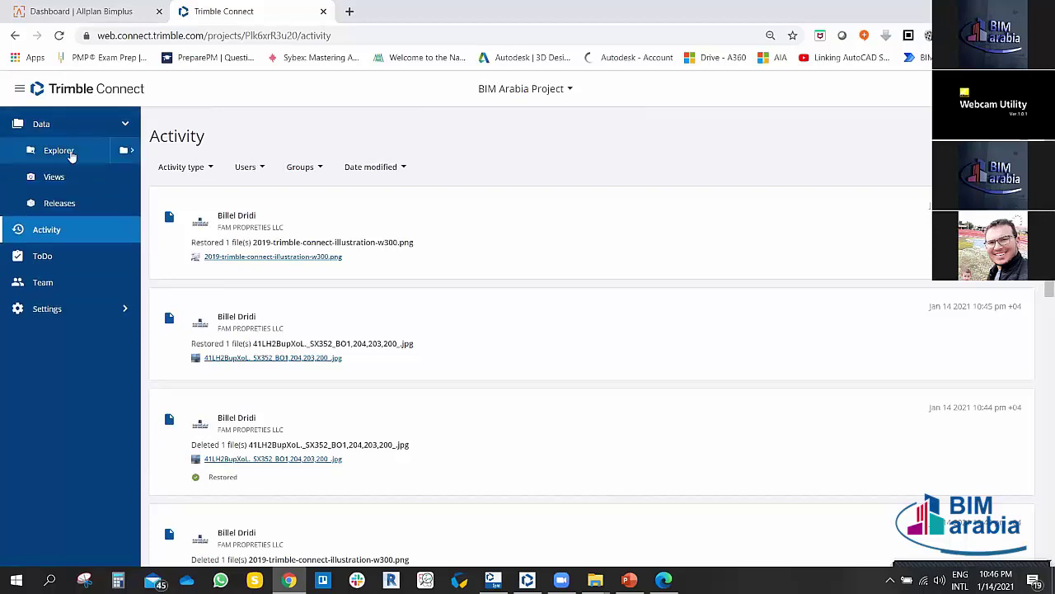
Step: Go from Explorer to the BIM Arabia Project's ToDo page, which lists no to-dos yet
click(71, 152)
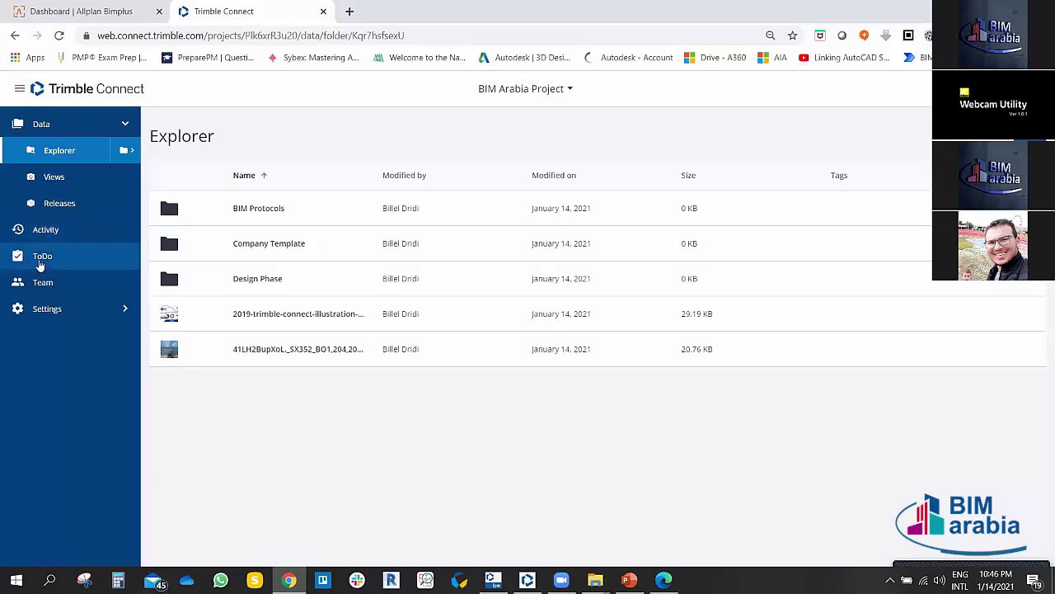
click(39, 258)
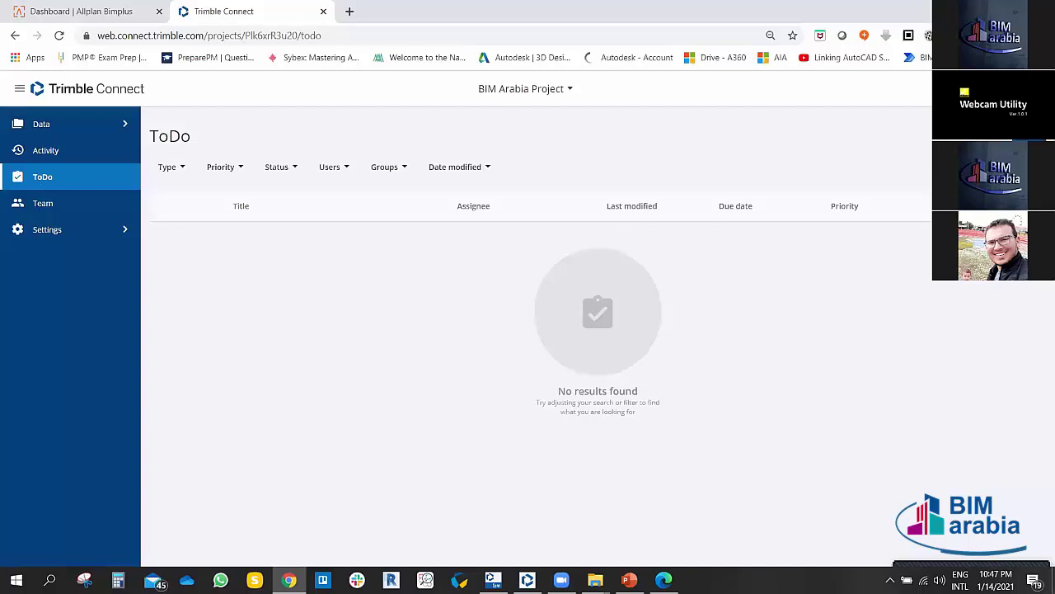
Step: Start a new ToDo titled 'Walls Detail Design', correcting the misspelled 'Desing'
click(981, 136)
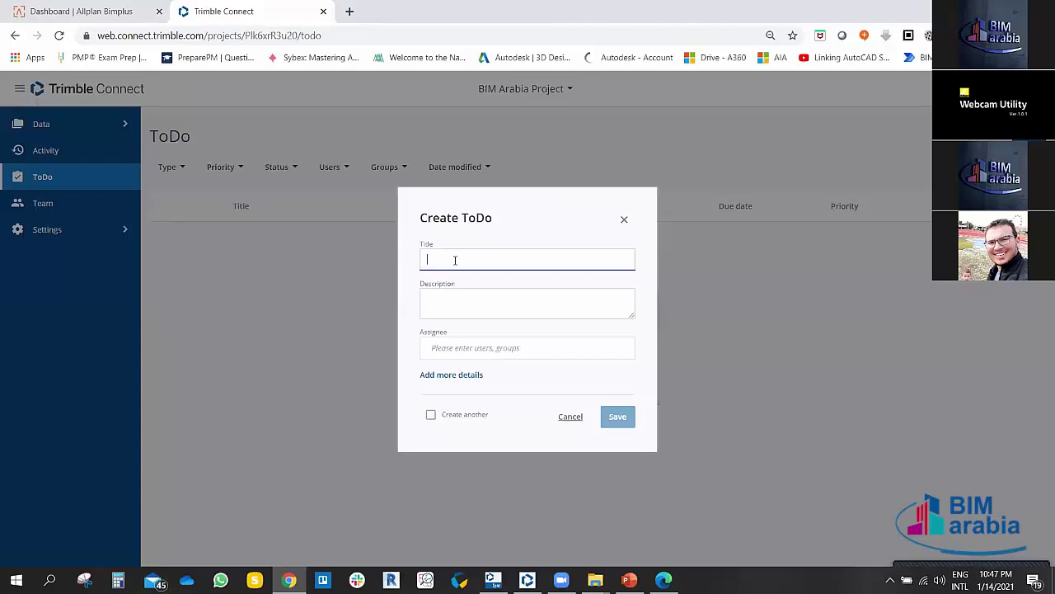
text(Walls Detail Desing)
right_click(485, 260)
click(520, 265)
Step: Write the description asking all to provide the External Wall detail design at LOD 300
click(464, 288)
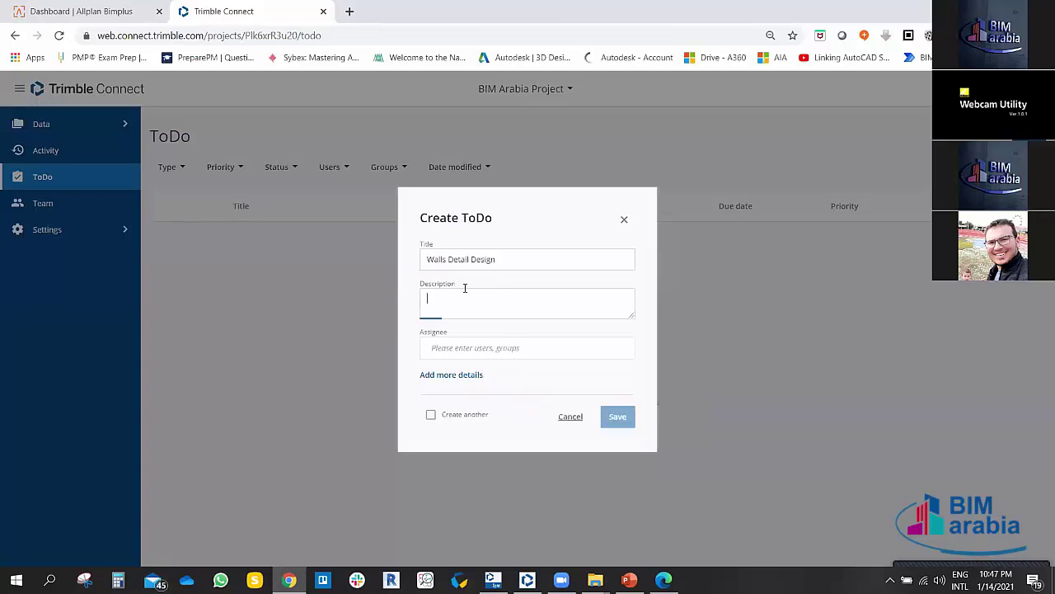
text(Dear)
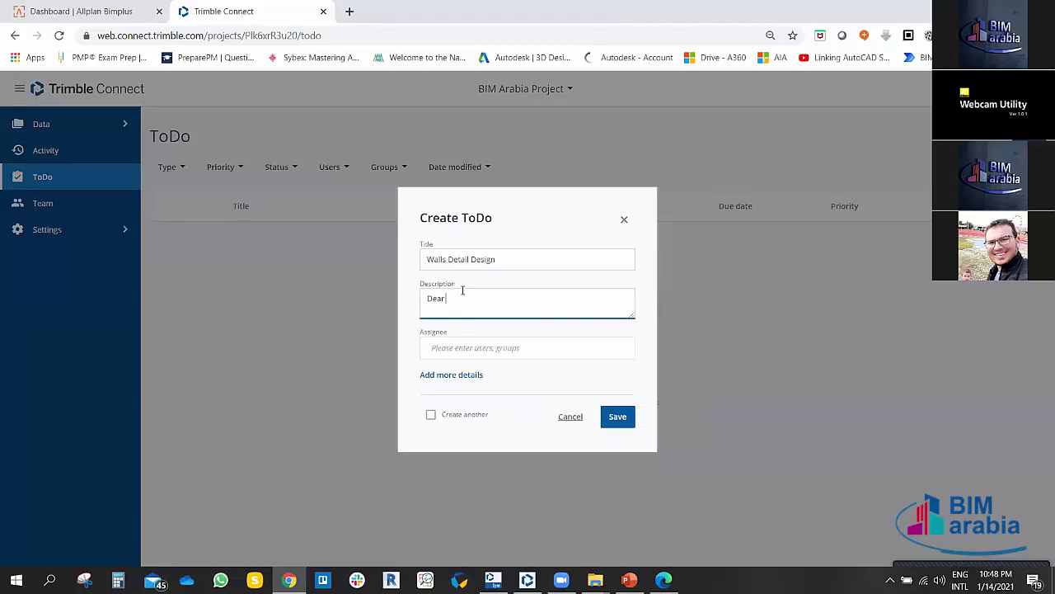
text( All Kindly Porovide the detail design for External Wall.)
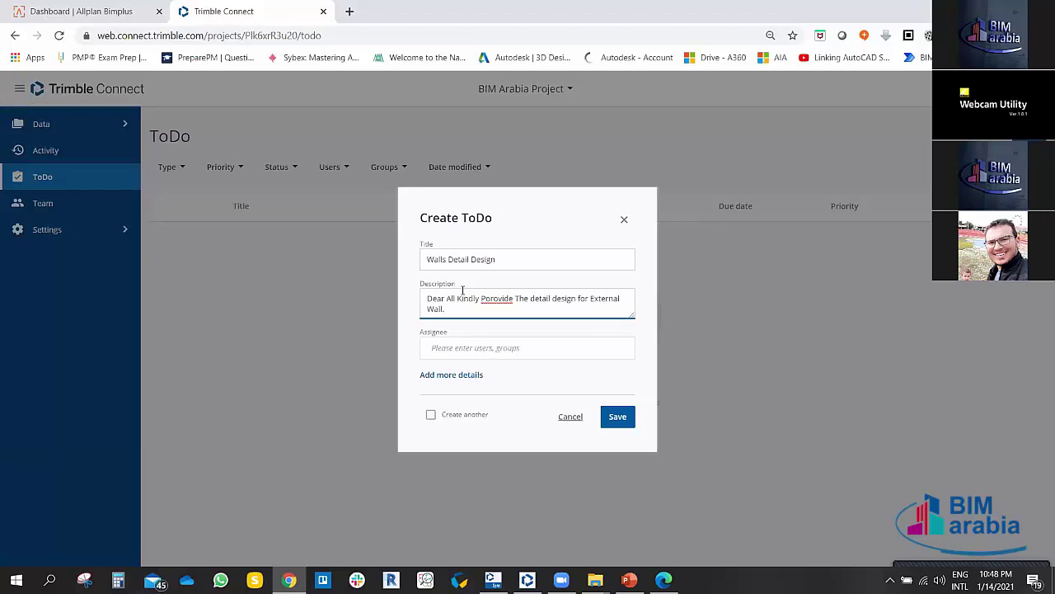
right_click(490, 298)
click(505, 306)
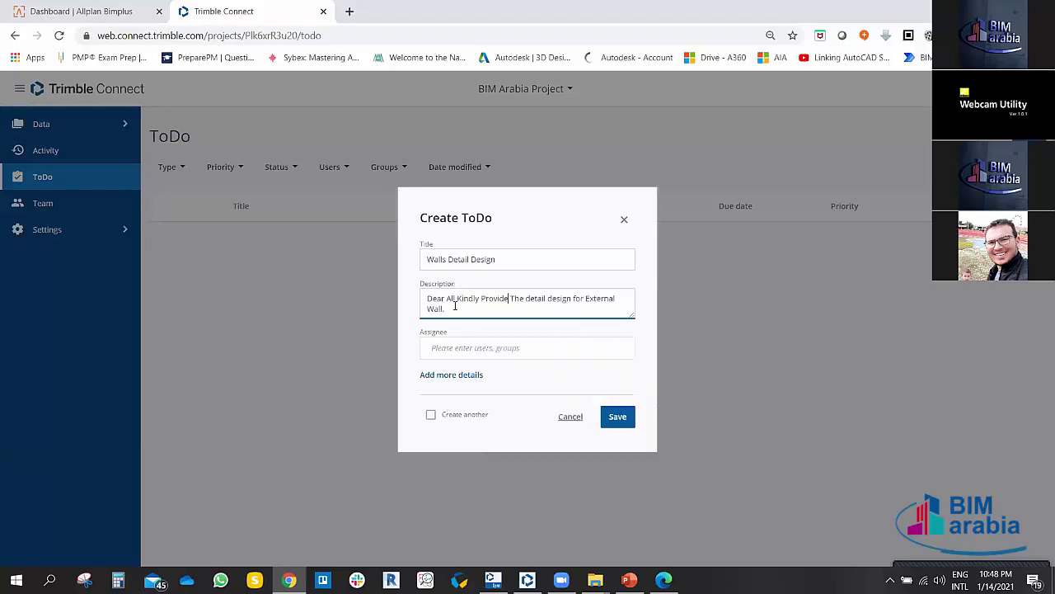
click(455, 307)
text(make)
text( sure to be)
text( LOD 3)
text(50)
key(BackSpace)
key(BackSpace)
key(BackSpace)
text(300.)
key(BackSpace)
key(BackSpace)
key(BackSpace)
text(00.Rgards)
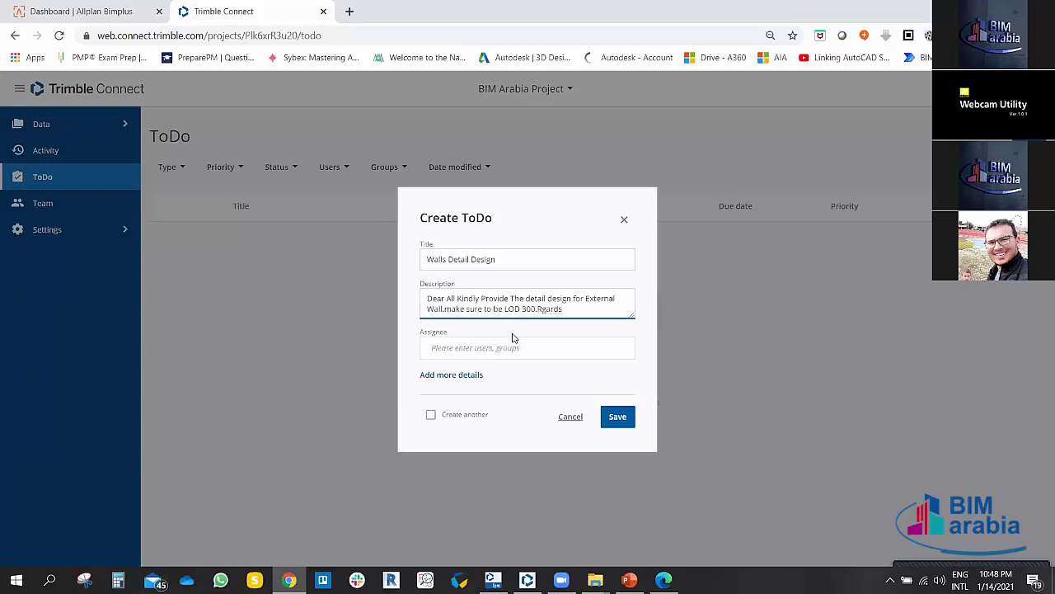
Step: Assign the ToDo to the team member suggested after typing 'B'
click(482, 349)
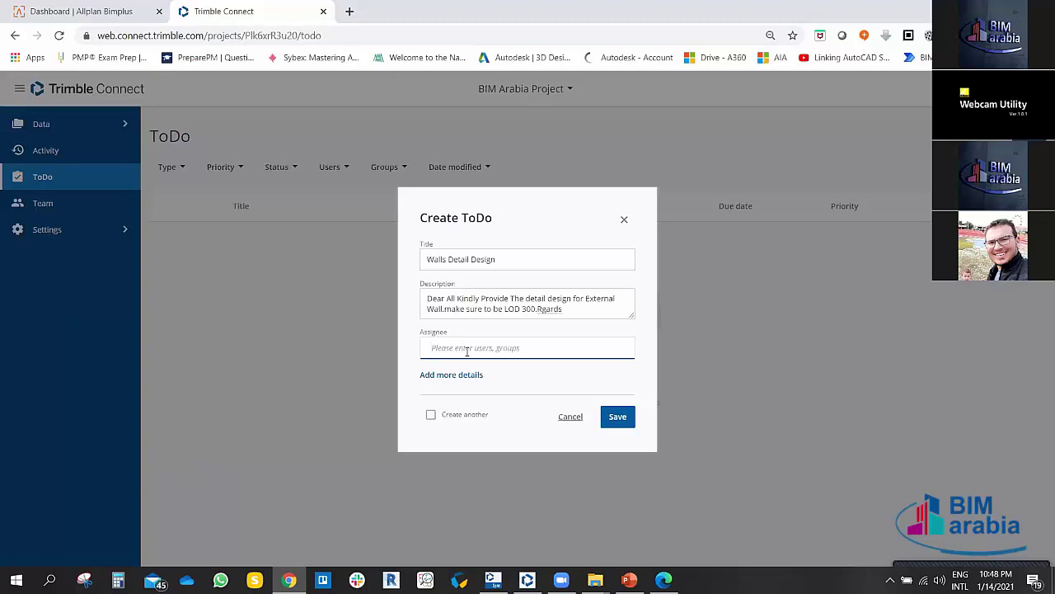
text(B)
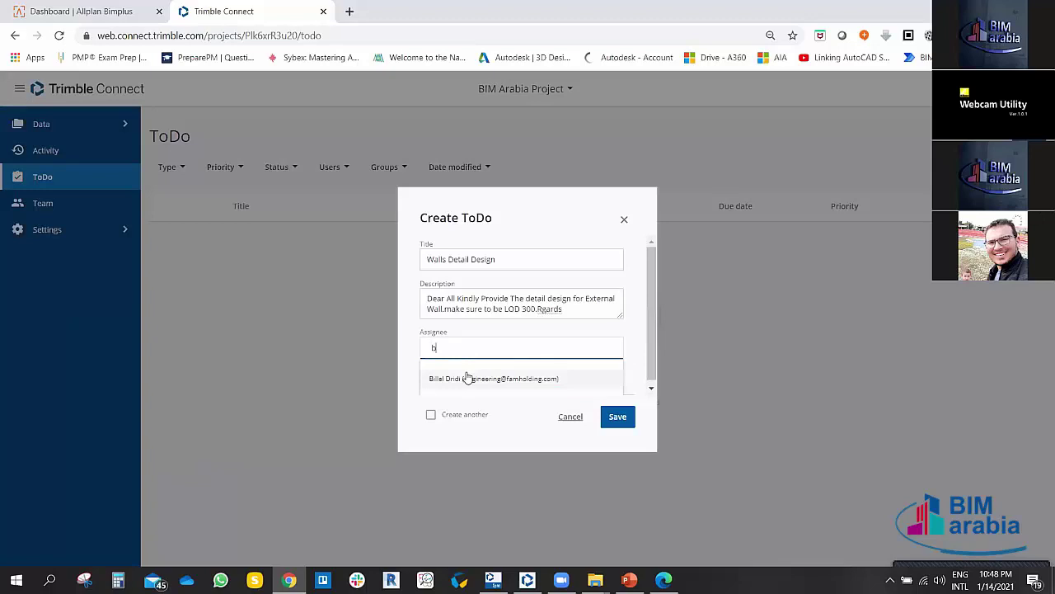
click(468, 378)
click(488, 359)
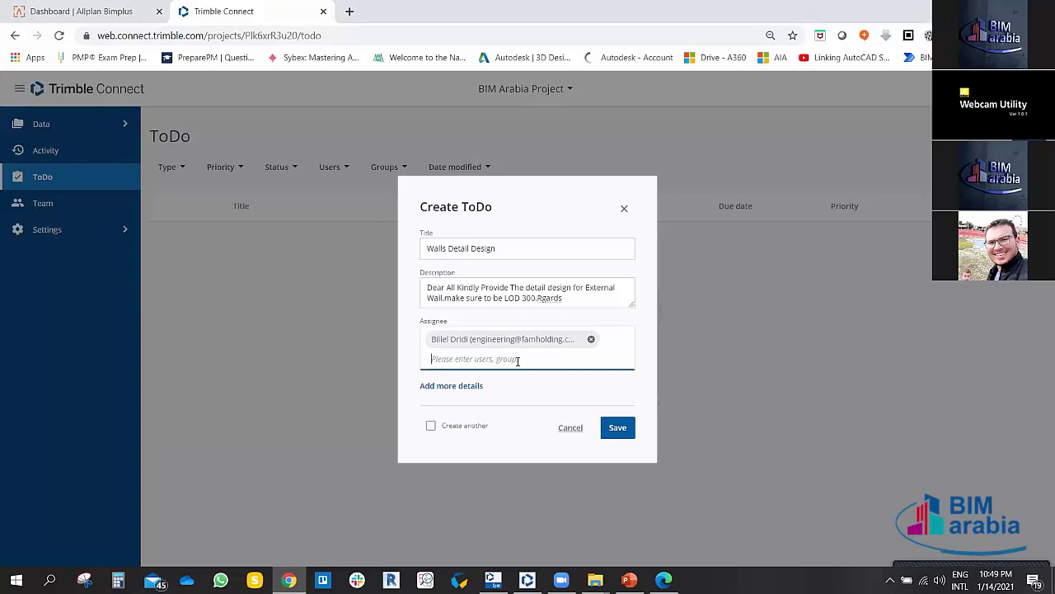
Step: Under the extra details, set priority to High and the due date to January 21, 2021
click(455, 386)
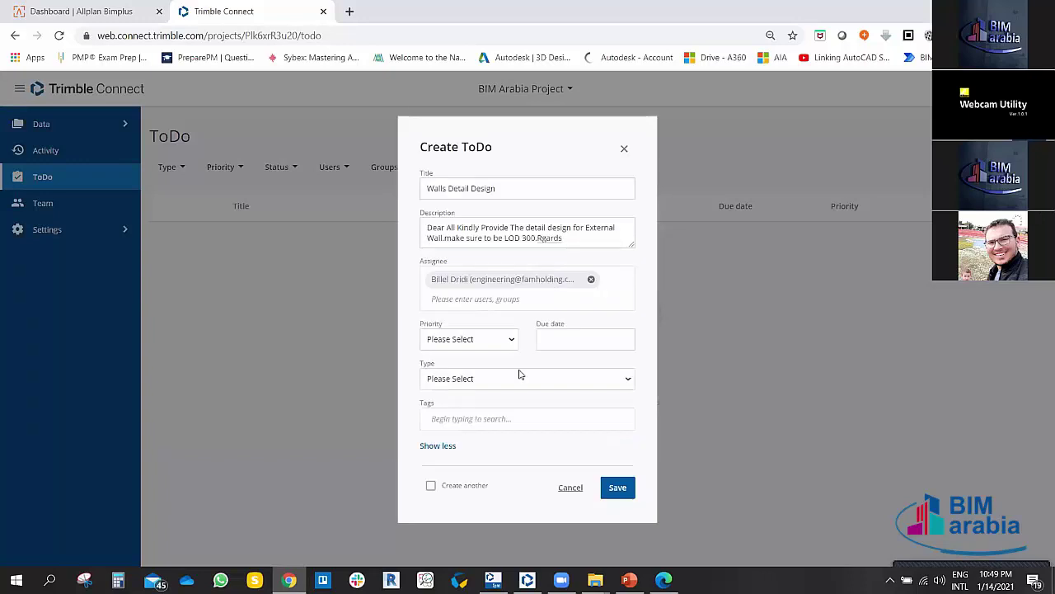
click(510, 343)
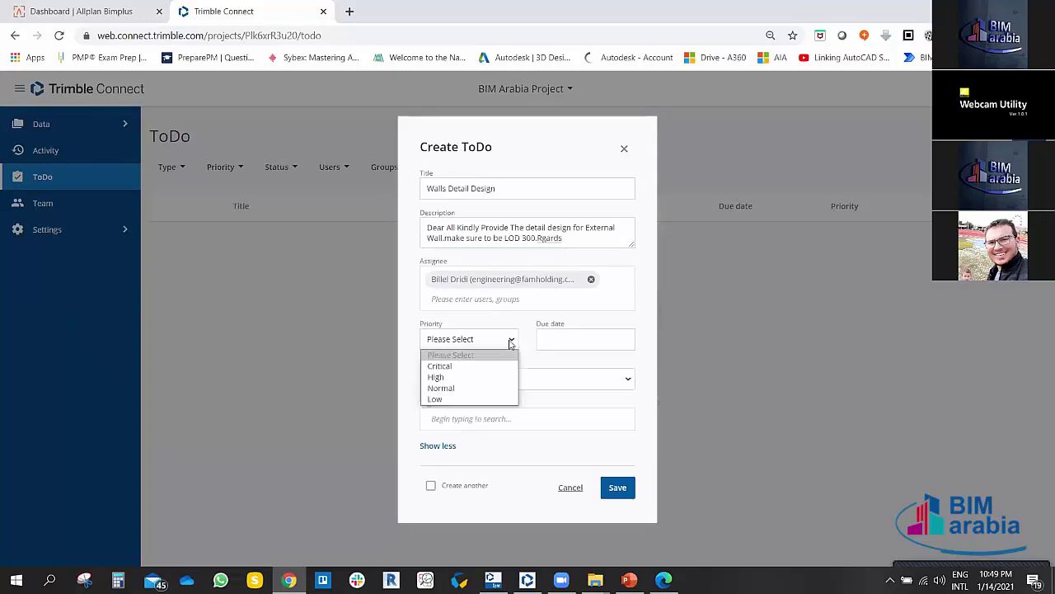
click(510, 343)
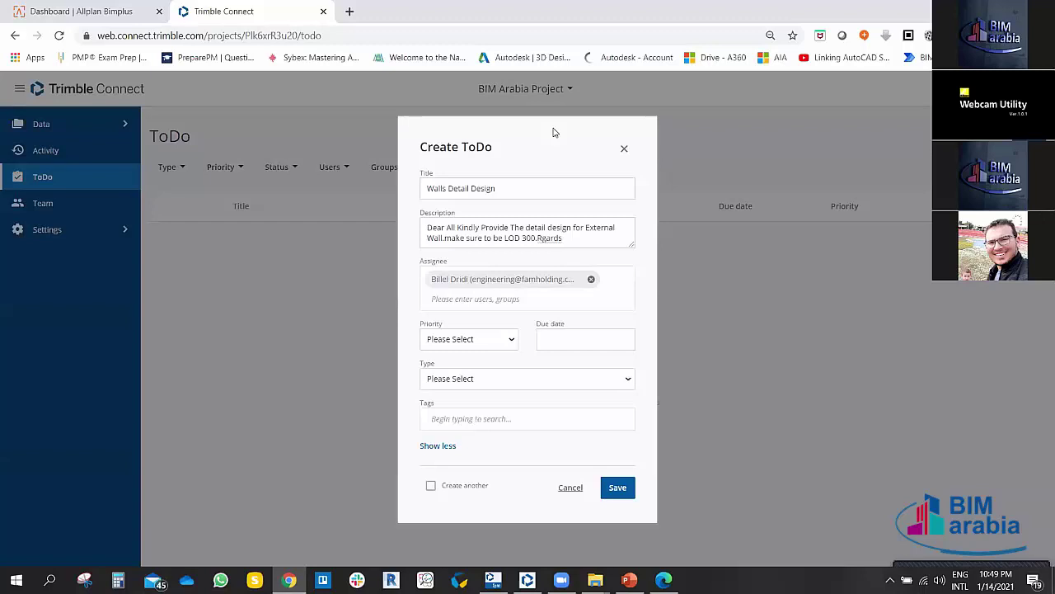
click(512, 296)
click(438, 445)
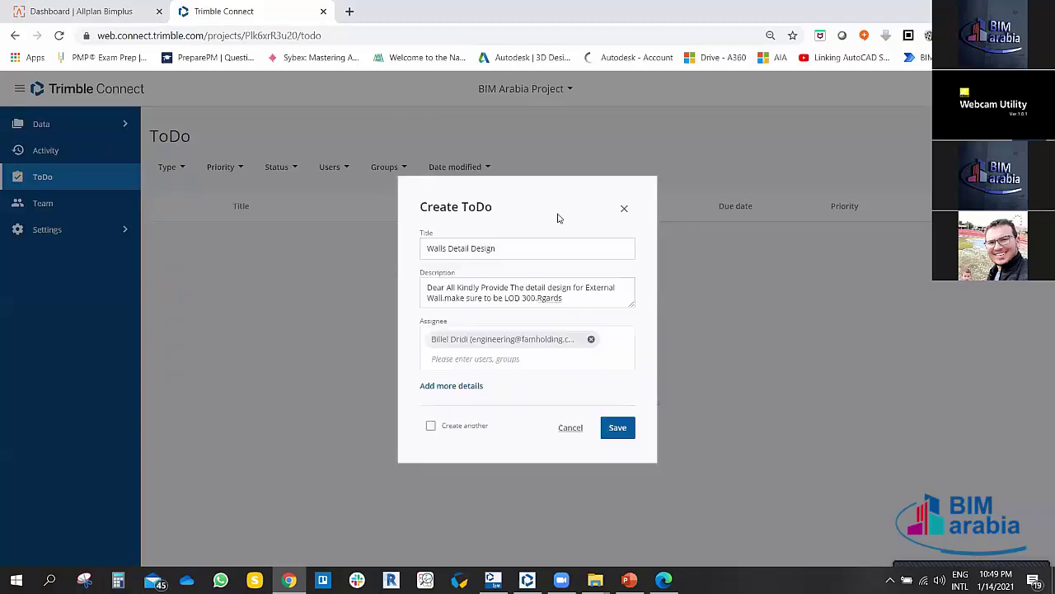
click(457, 387)
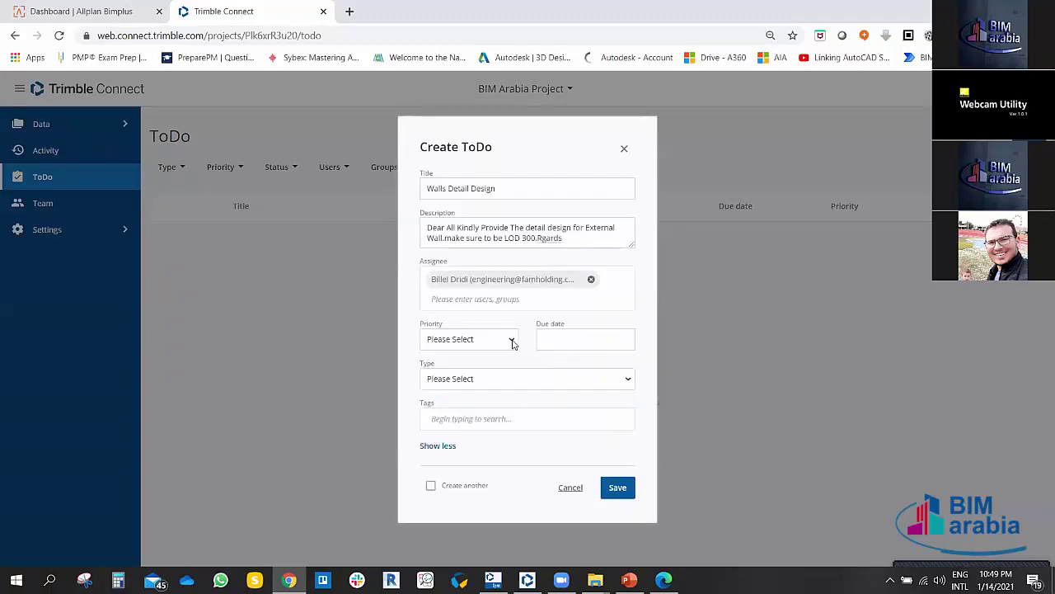
click(515, 343)
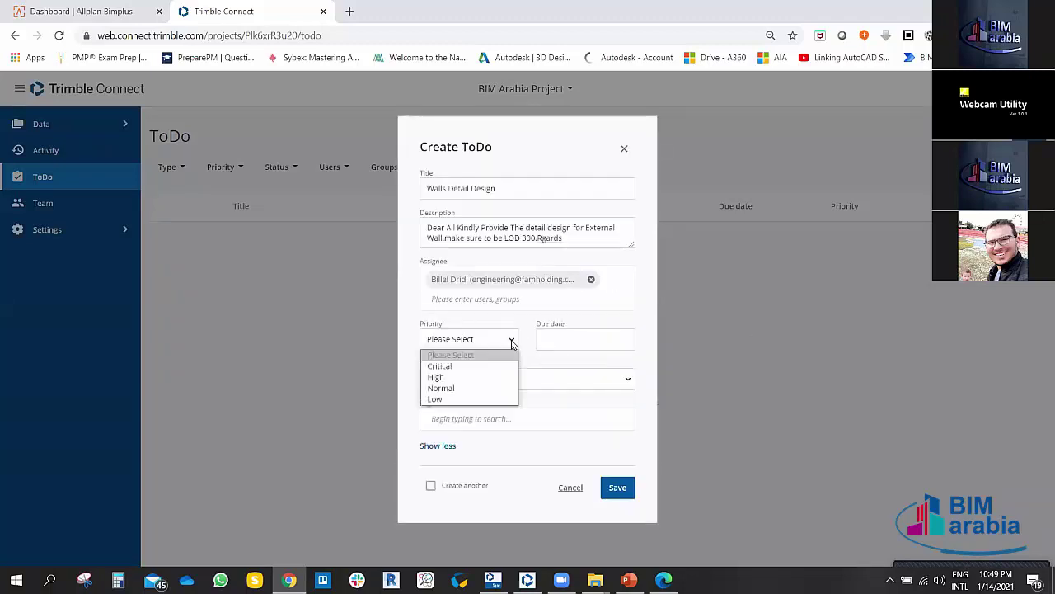
click(441, 377)
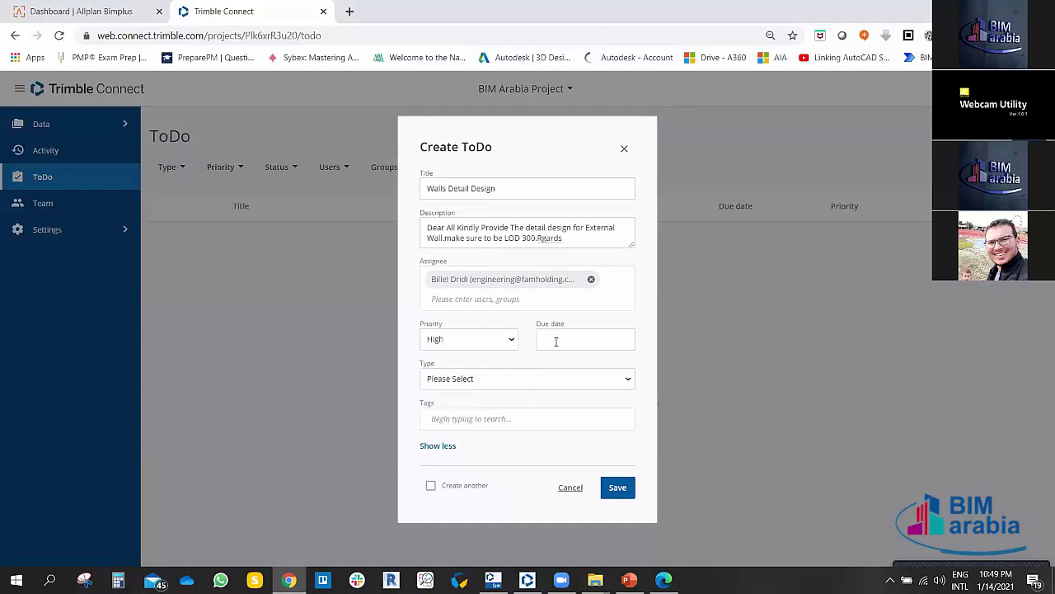
click(556, 339)
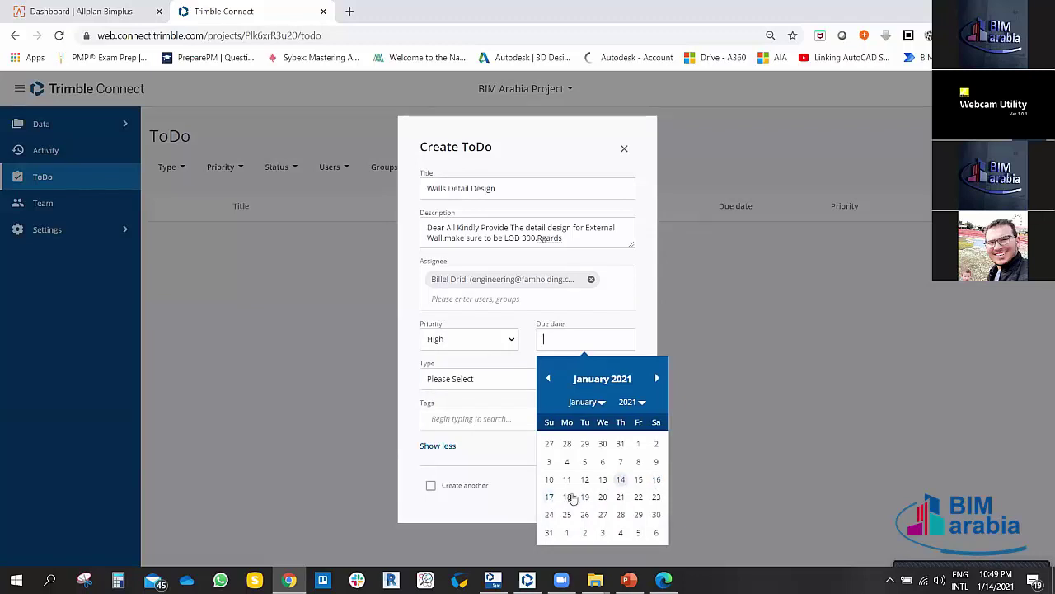
click(620, 496)
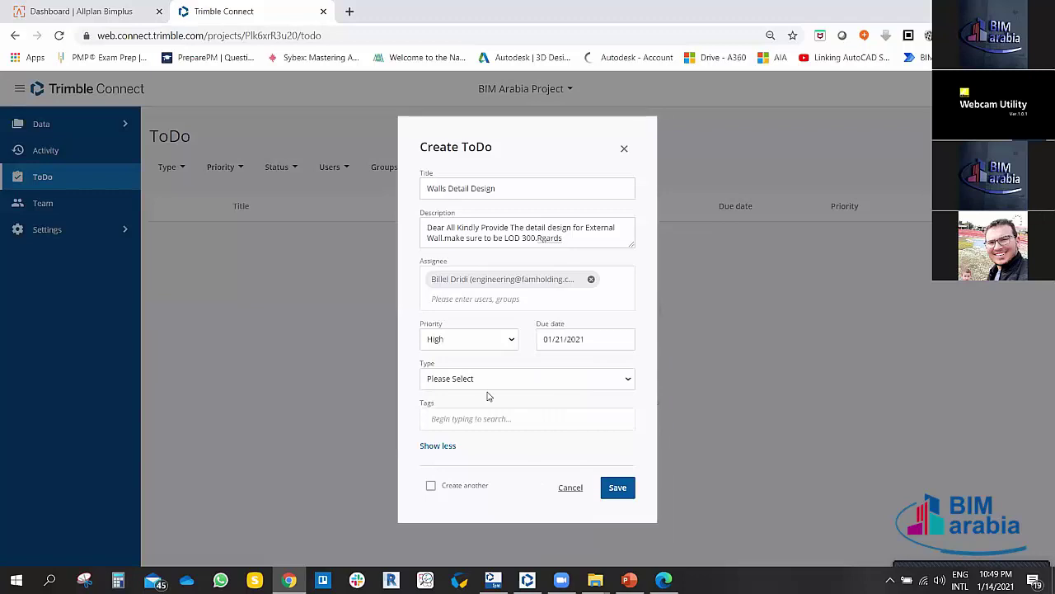
click(472, 381)
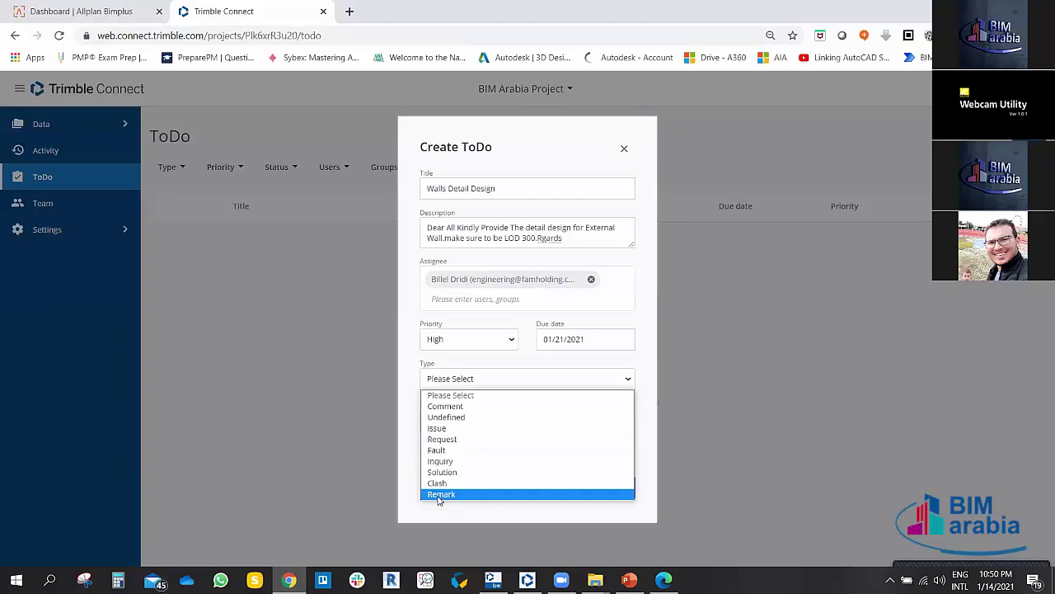
Step: Make the ToDo a Request tagged ARCH and save it as BIMA-1
click(448, 443)
click(465, 418)
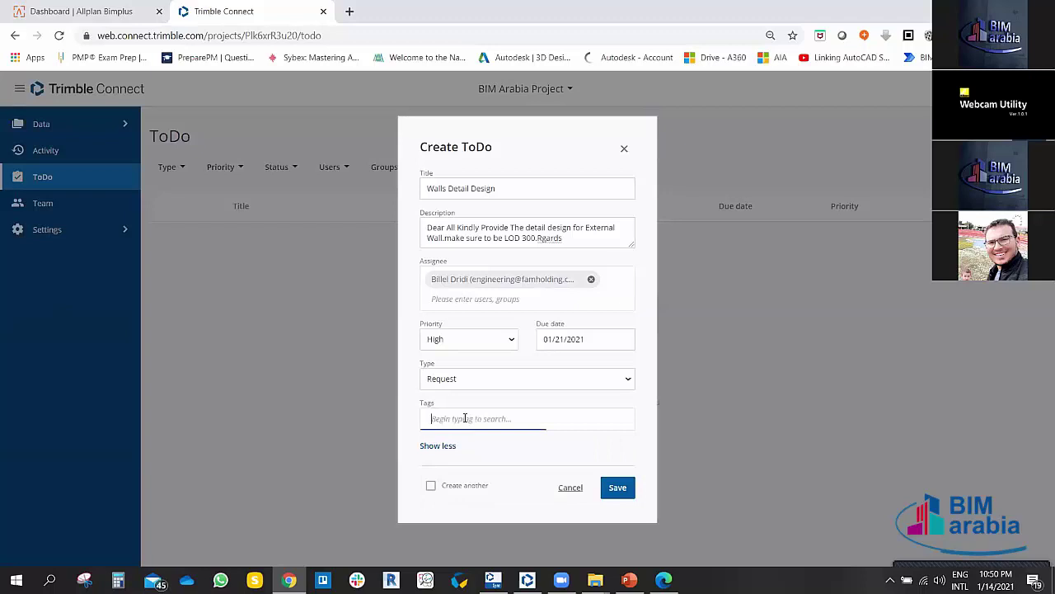
text(ARCH)
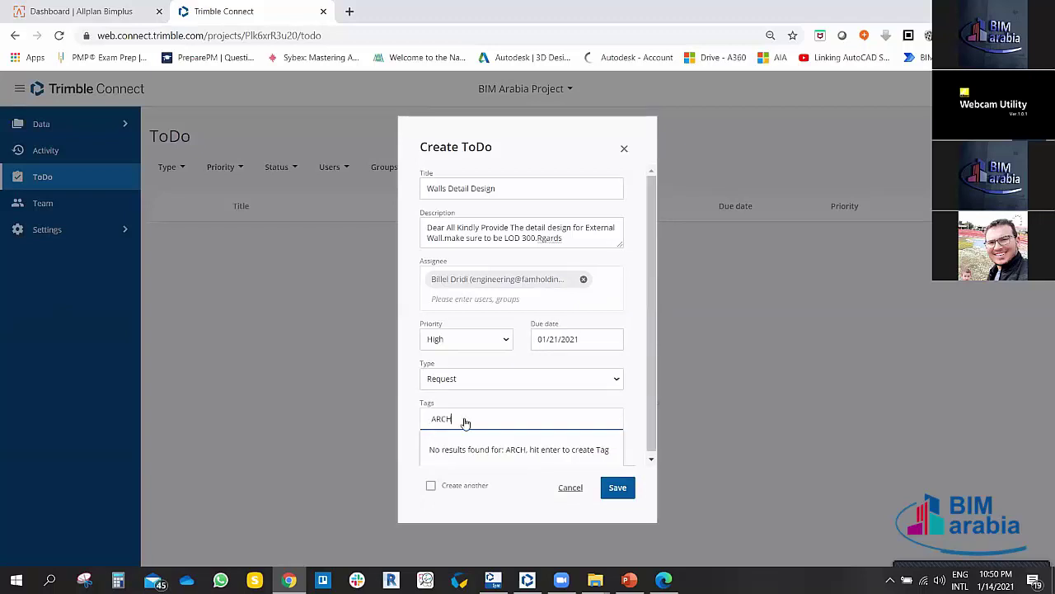
key(Return)
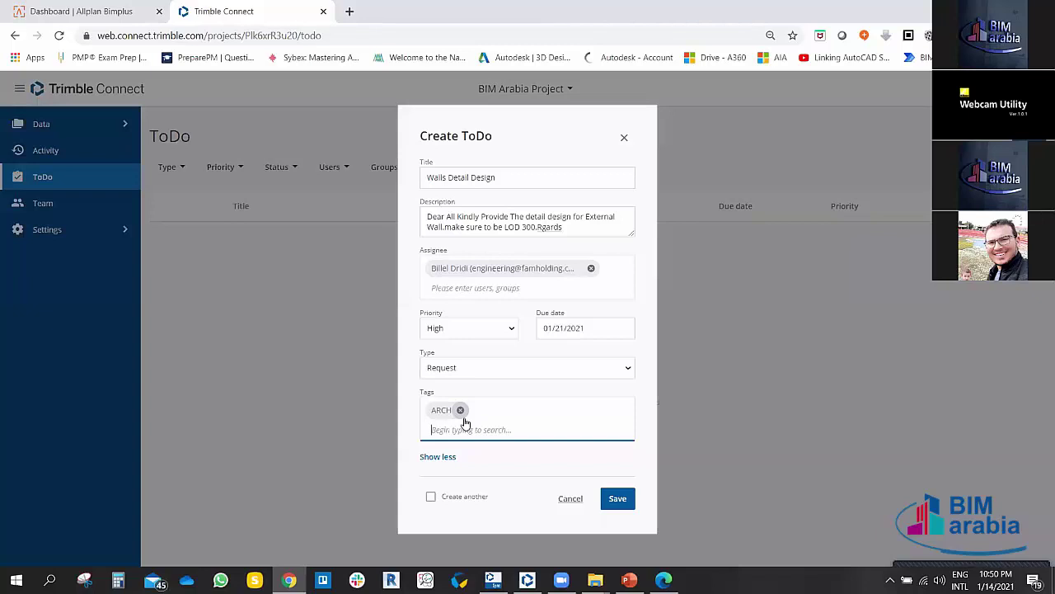
text(A)
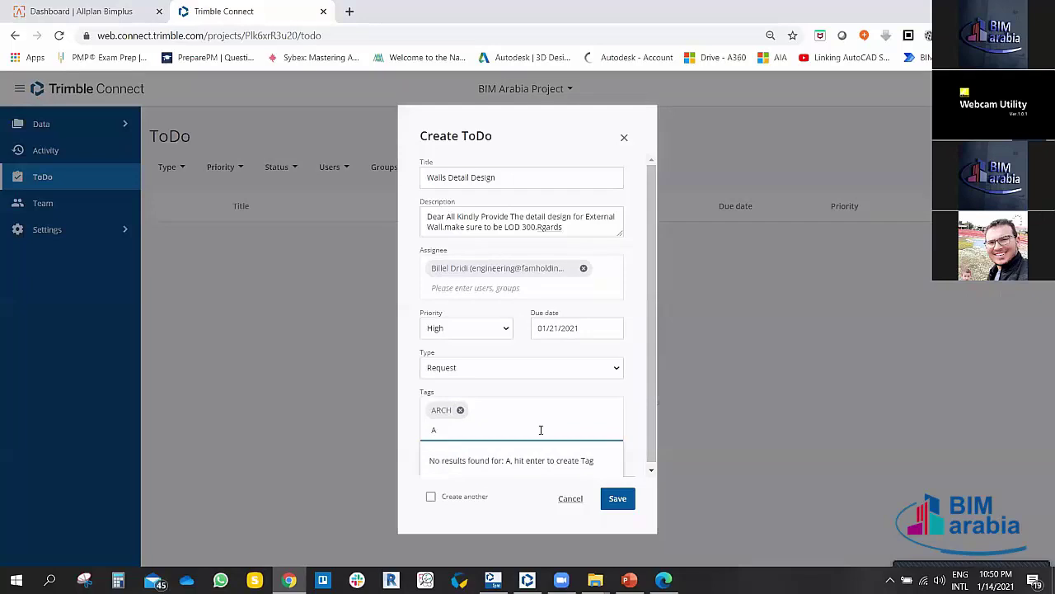
key(BackSpace)
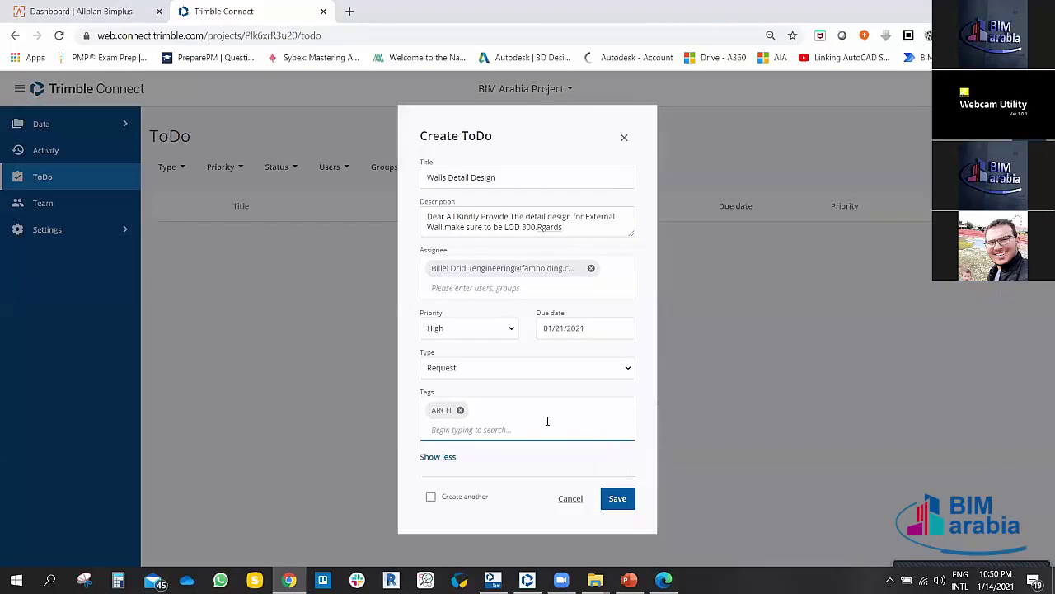
click(620, 500)
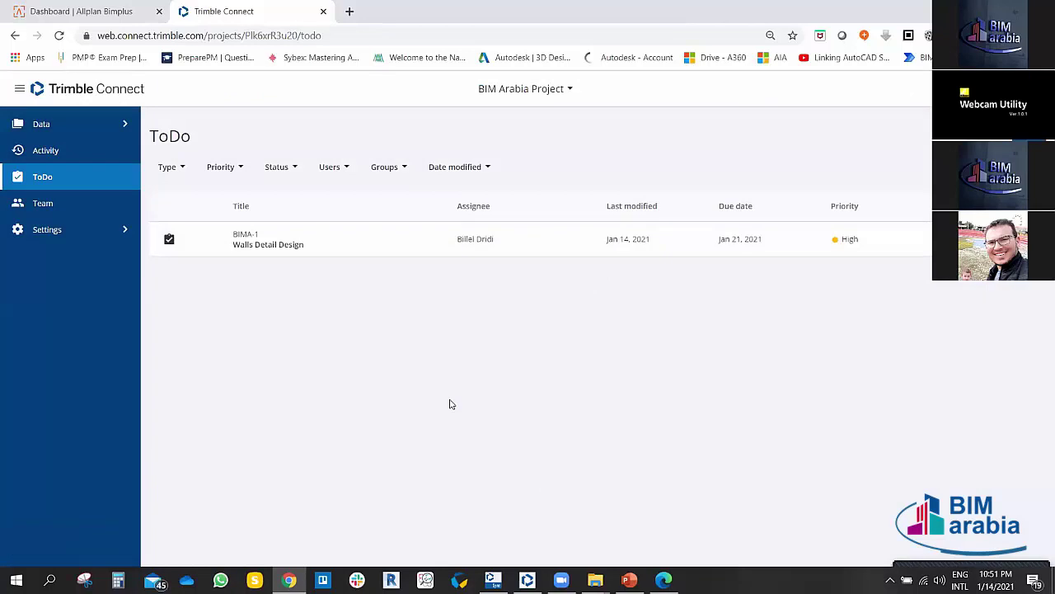
click(561, 580)
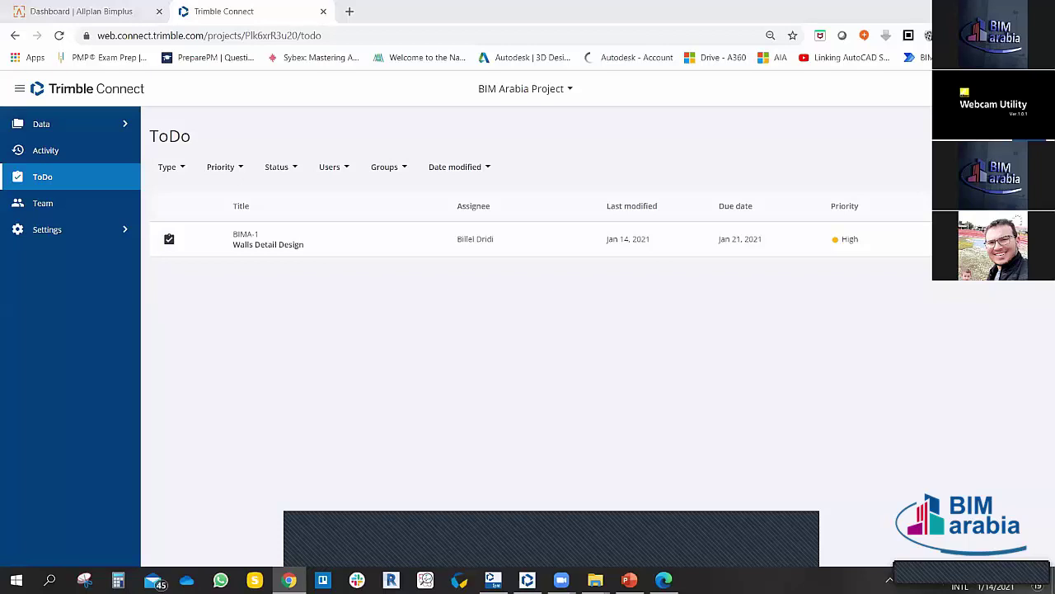
click(968, 553)
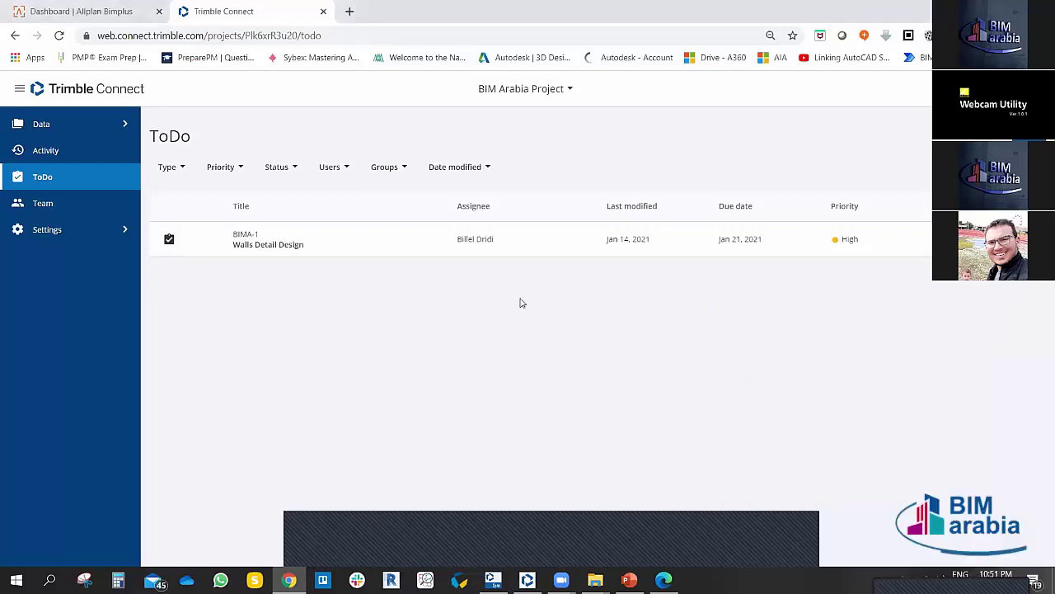
Step: In a new tab, go to google.com and sign in with the work account
click(349, 14)
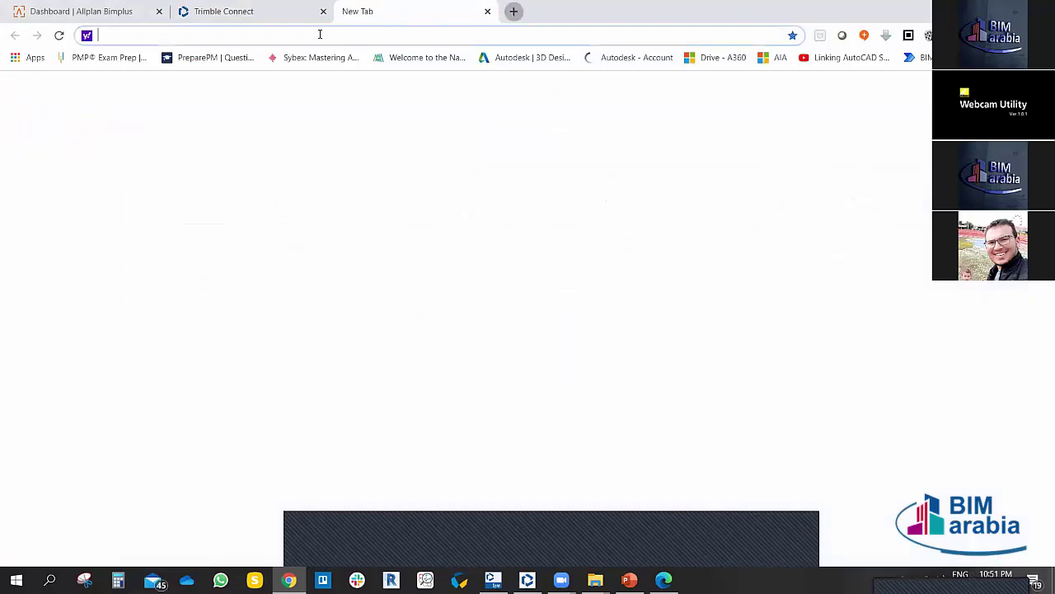
text(google.com)
click(127, 70)
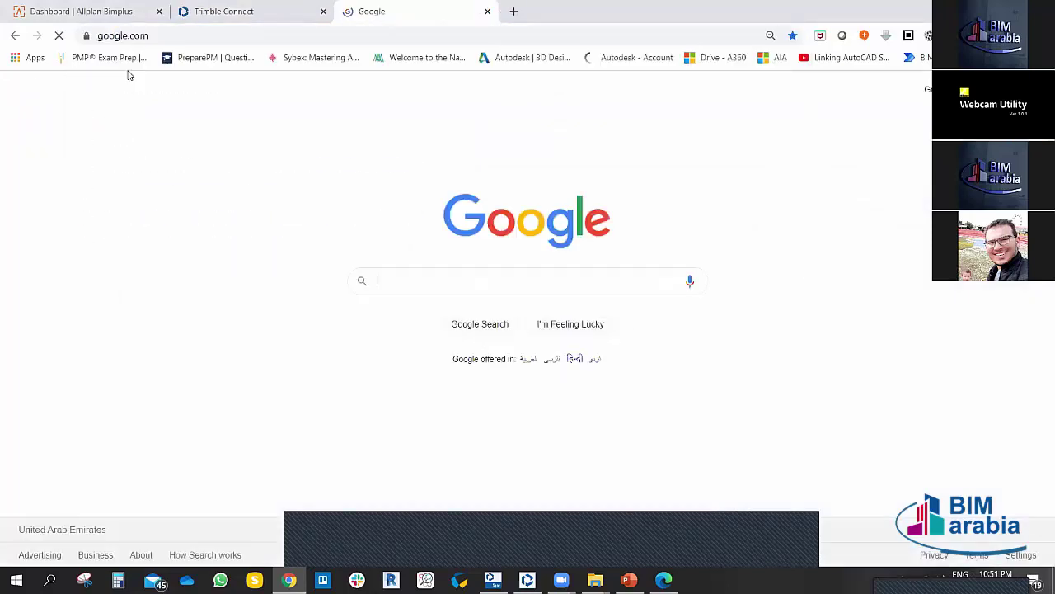
click(1030, 89)
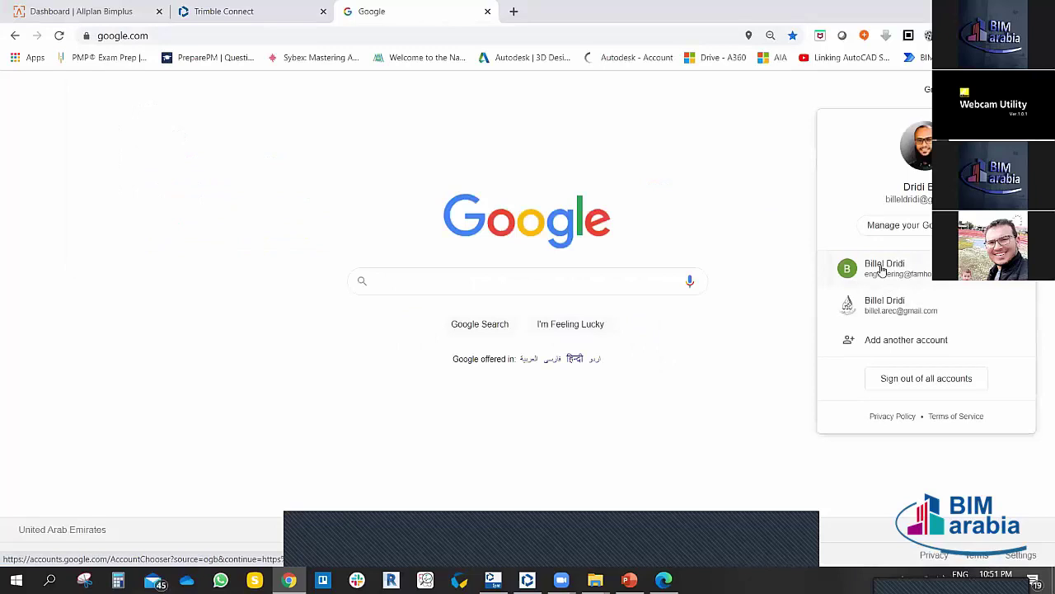
click(886, 282)
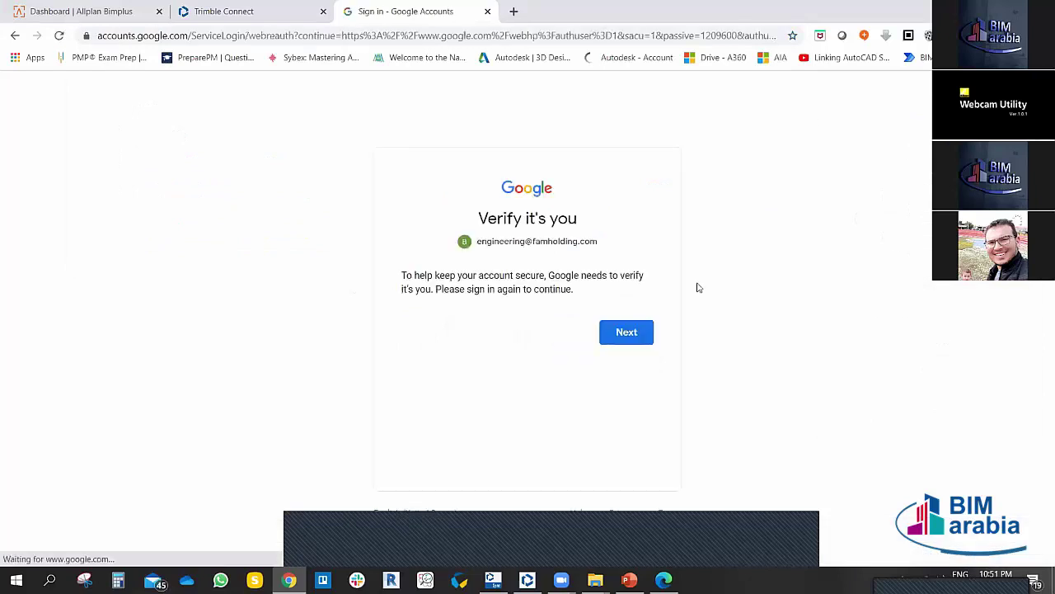
click(645, 330)
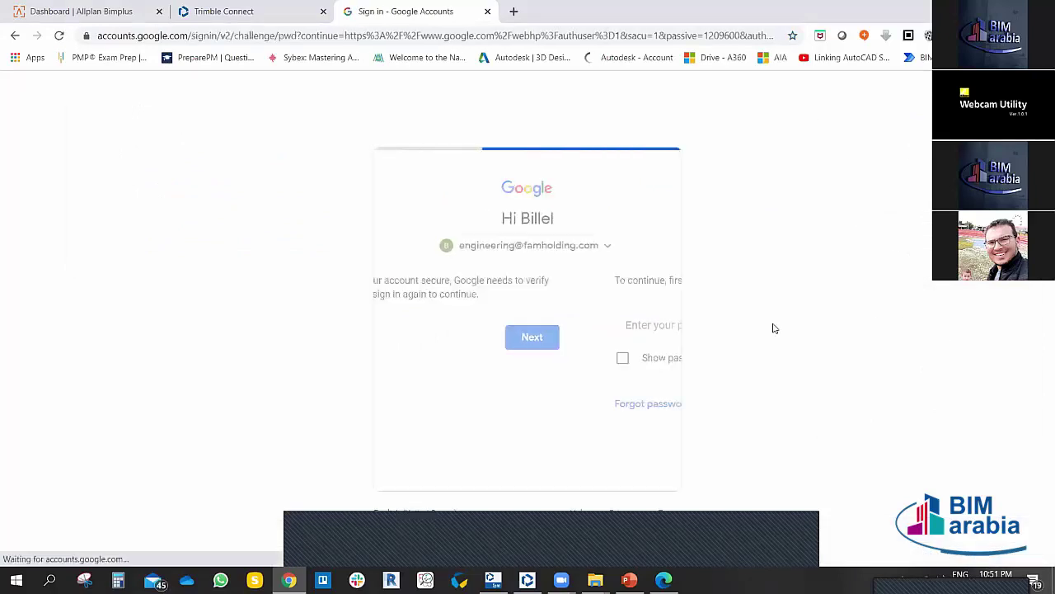
click(627, 402)
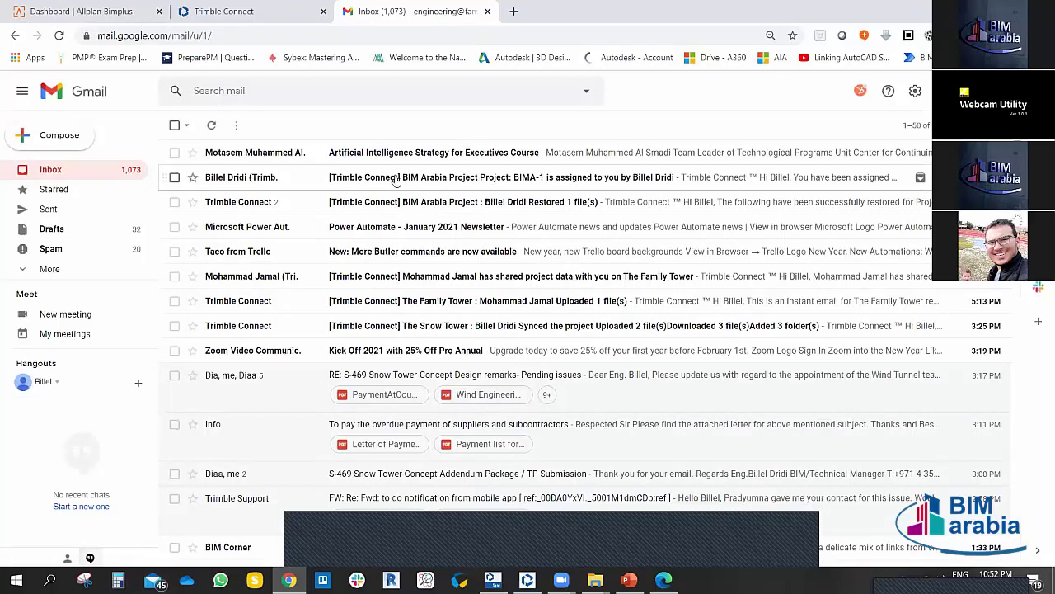
Step: Read the BIMA-1 assignment email, highlighting its title and description, then return to Trimble Connect
click(257, 182)
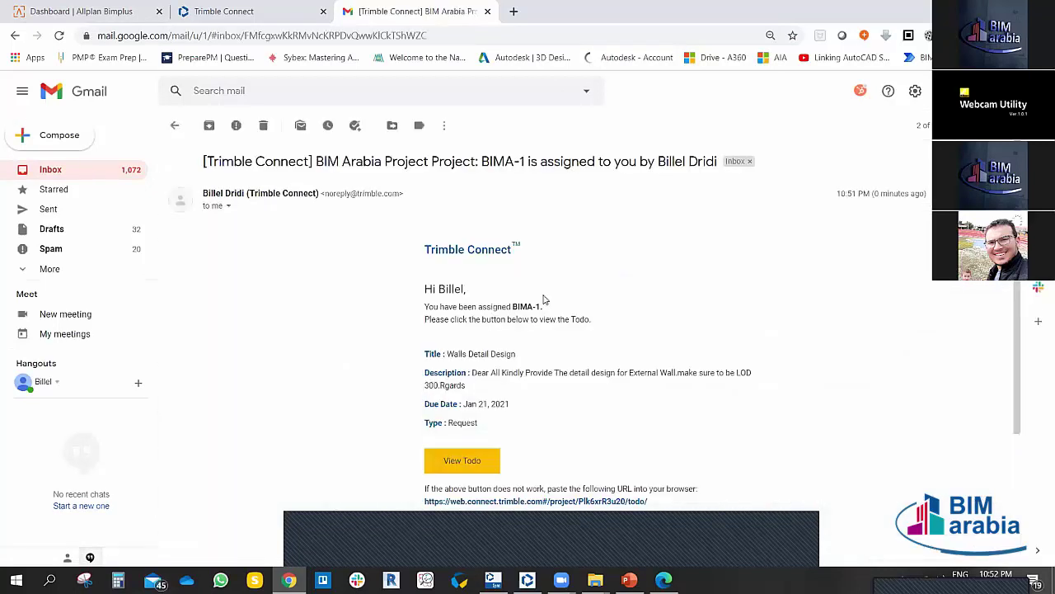
scroll(542, 301, down, 3)
scroll(542, 301, up, 1)
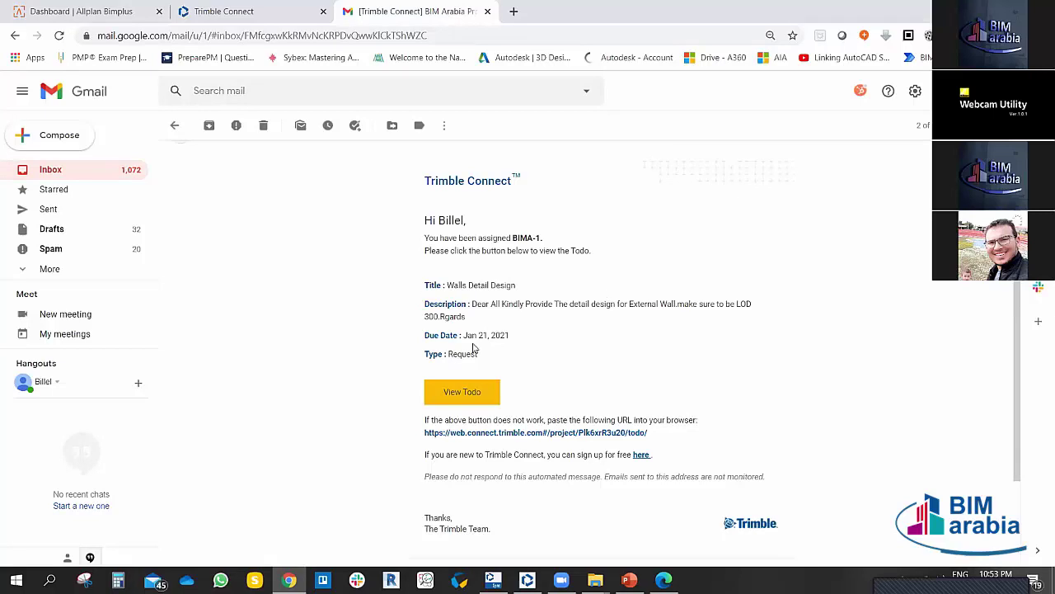
drag(424, 286, 513, 285)
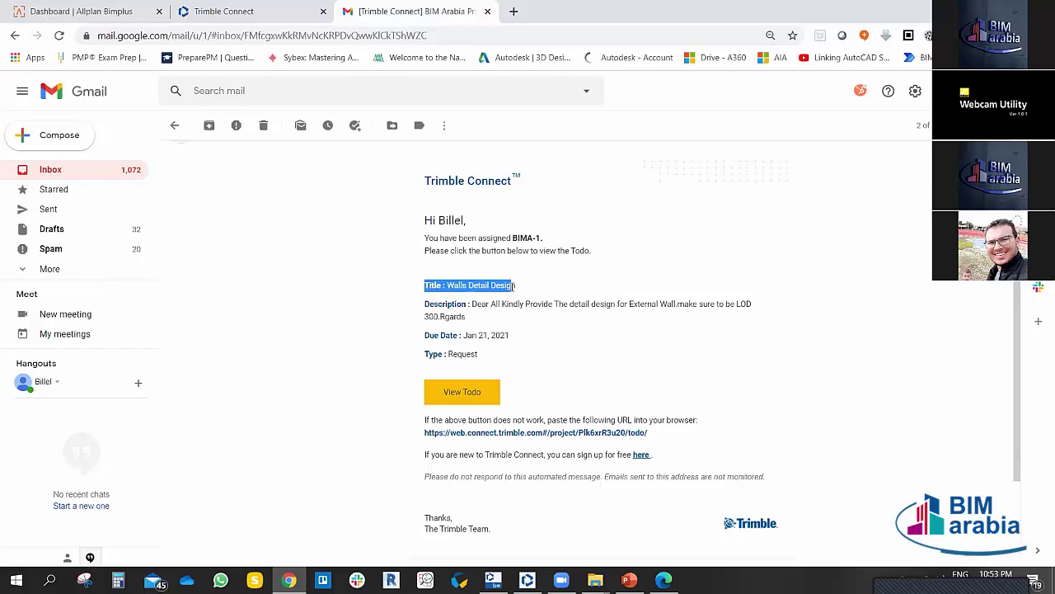
click(604, 351)
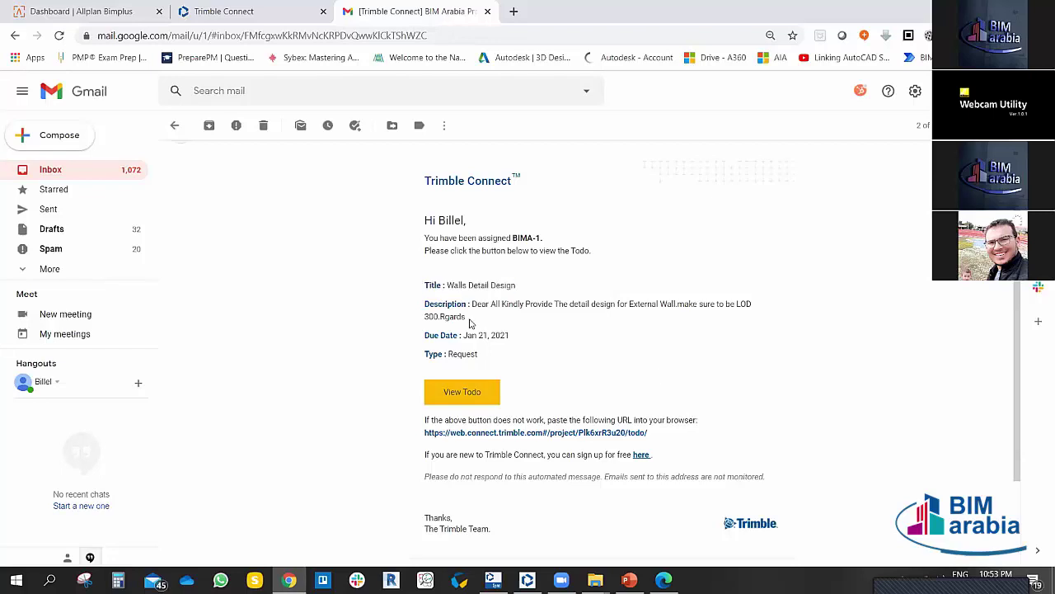
drag(467, 318, 428, 302)
click(396, 307)
scroll(516, 351, down, 3)
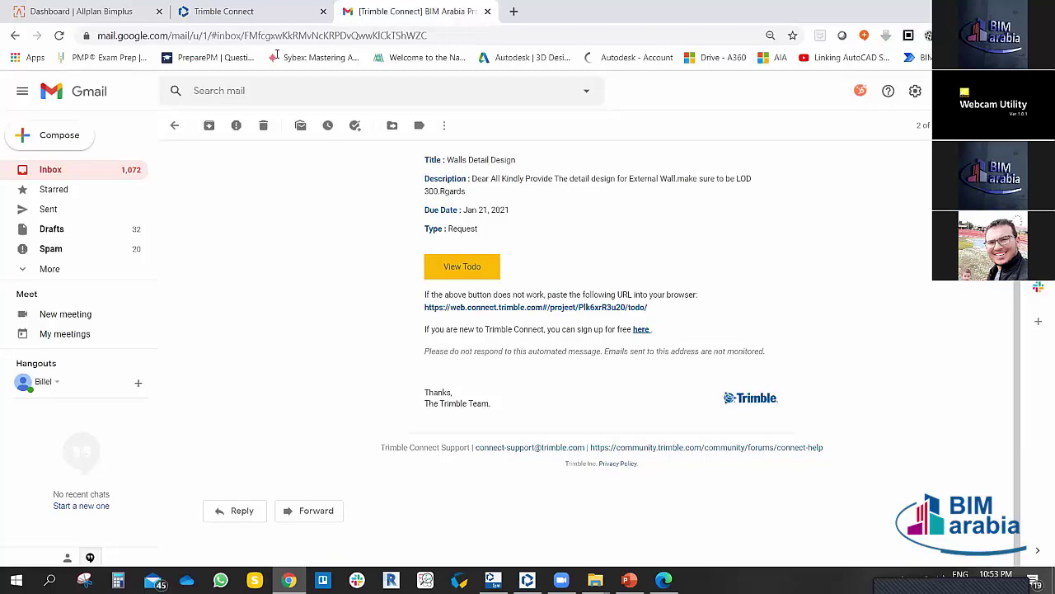
click(255, 13)
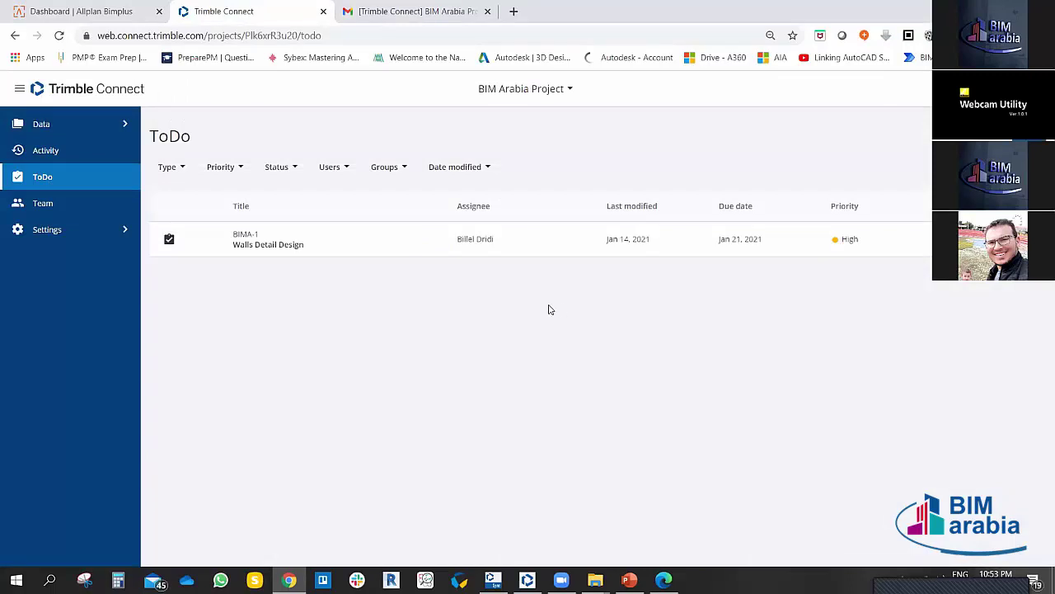
Step: Select BIMA-1 Walls Detail Design, compare it with its Gmail notification, then return to Trimble Connect
click(169, 240)
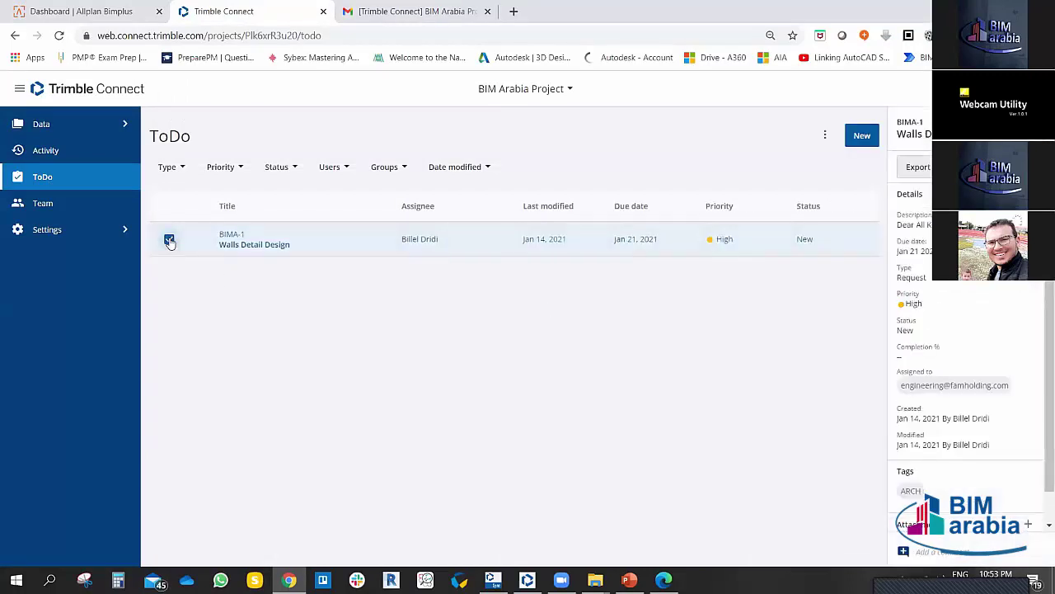
click(169, 240)
click(169, 240)
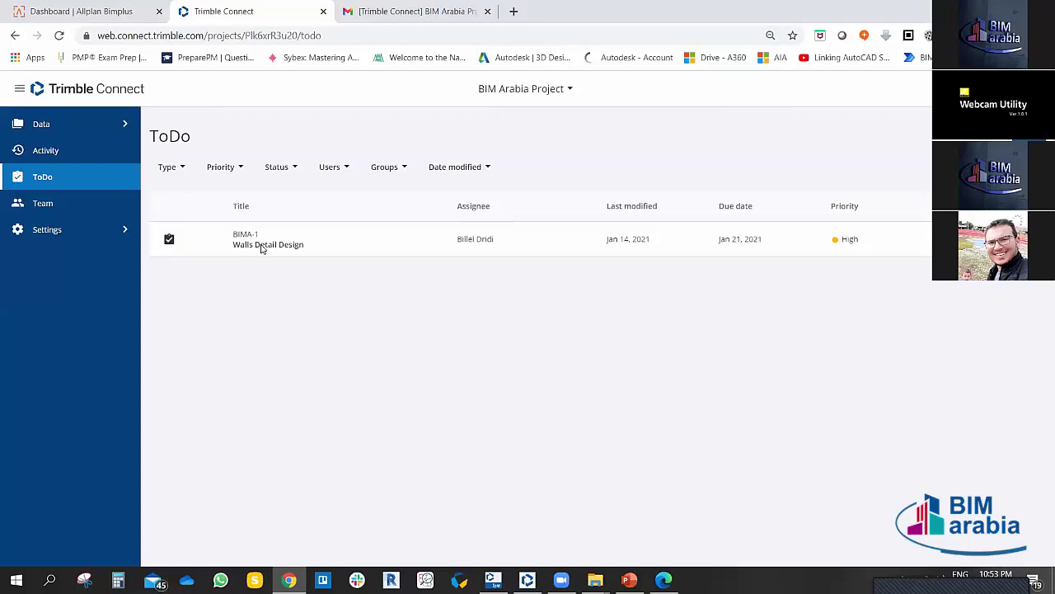
click(373, 7)
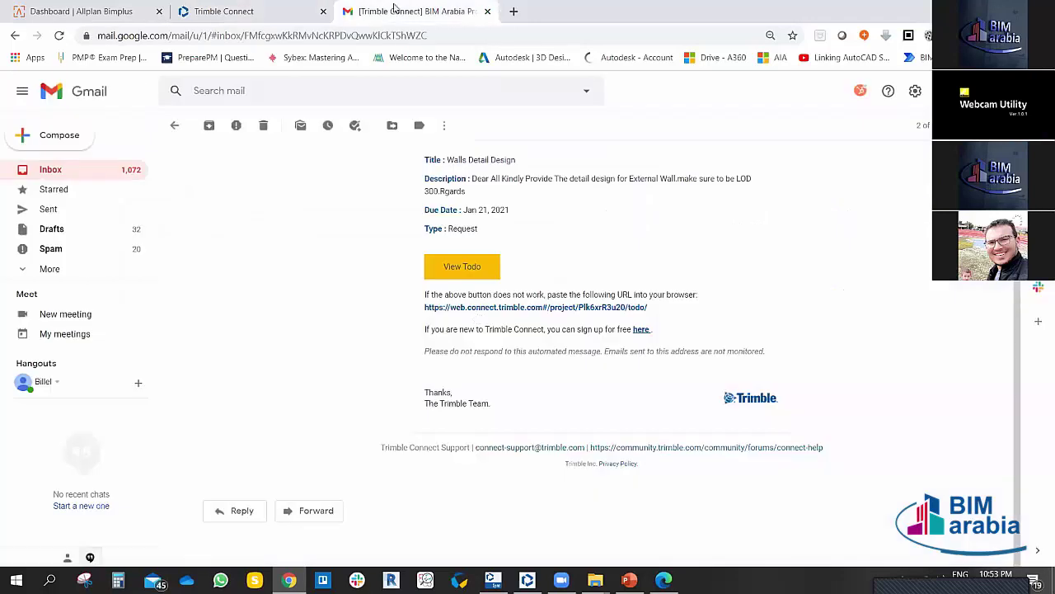
click(274, 9)
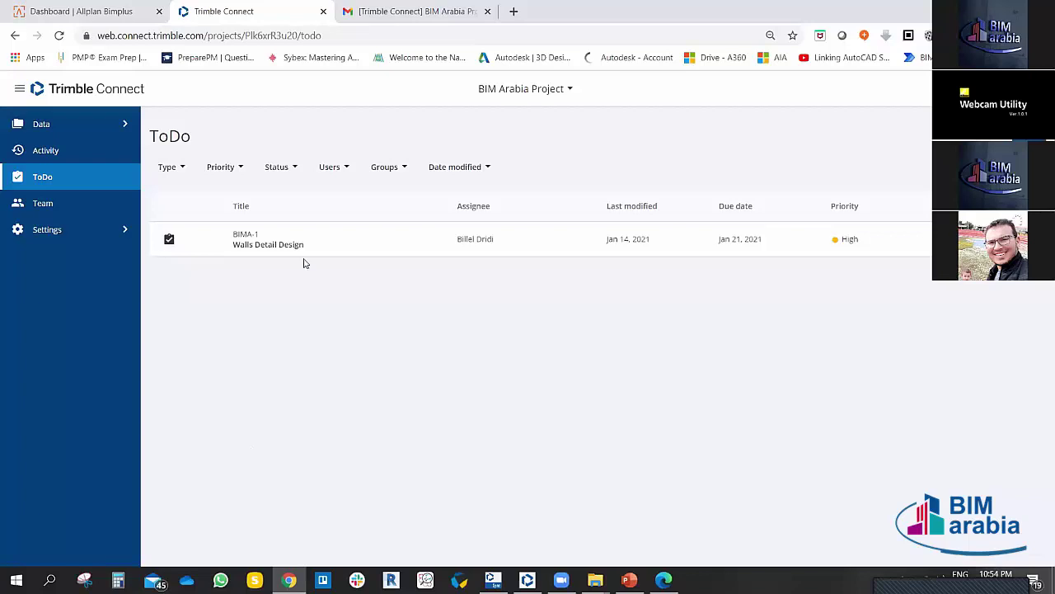
Step: Open the BIMA-1 details panel and run the second Export option, then deselect the row
click(169, 240)
click(169, 240)
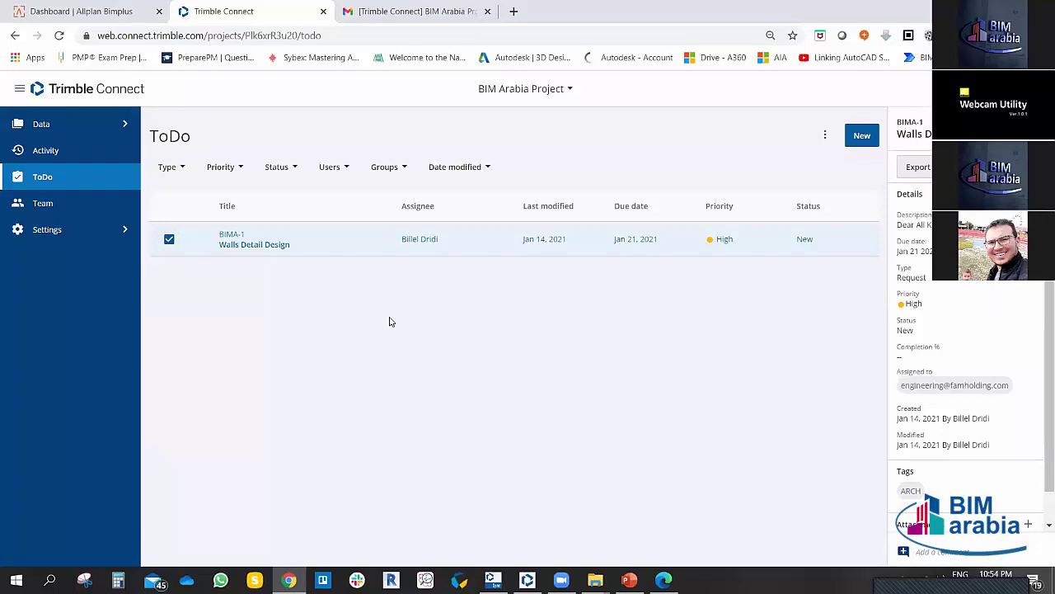
click(918, 167)
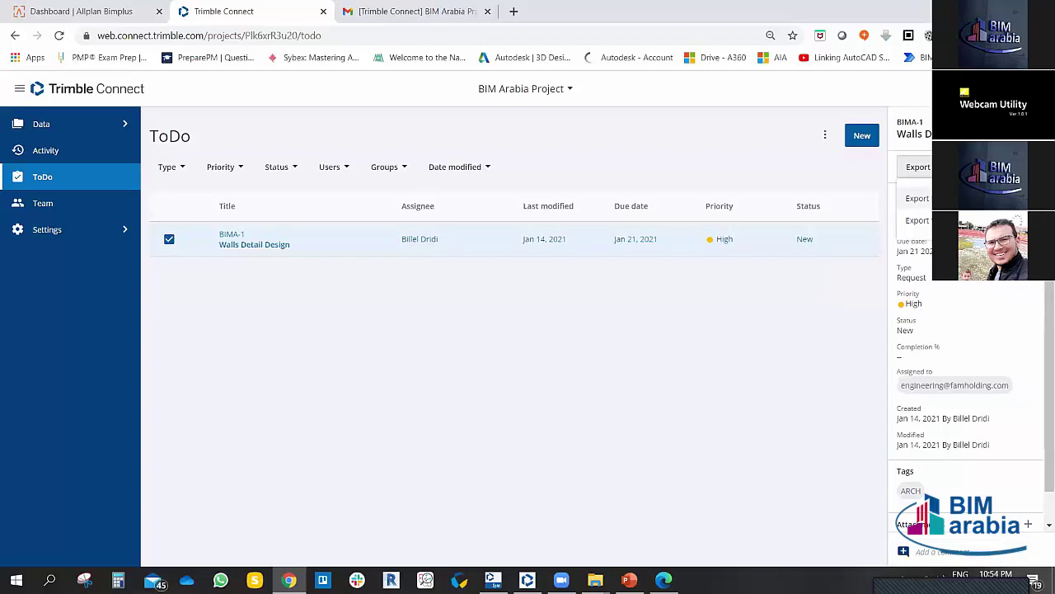
click(923, 221)
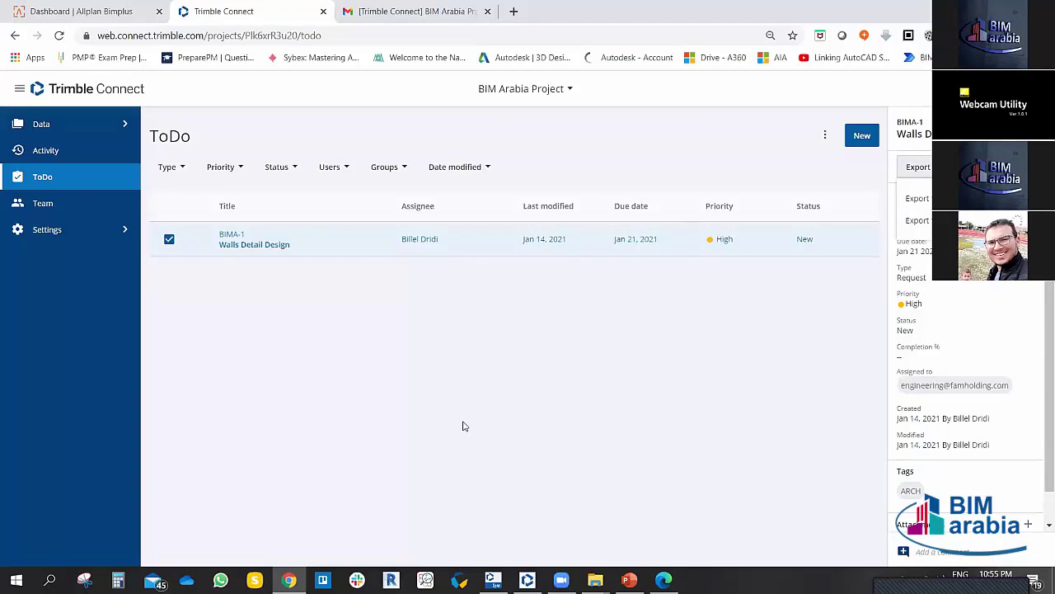
click(601, 398)
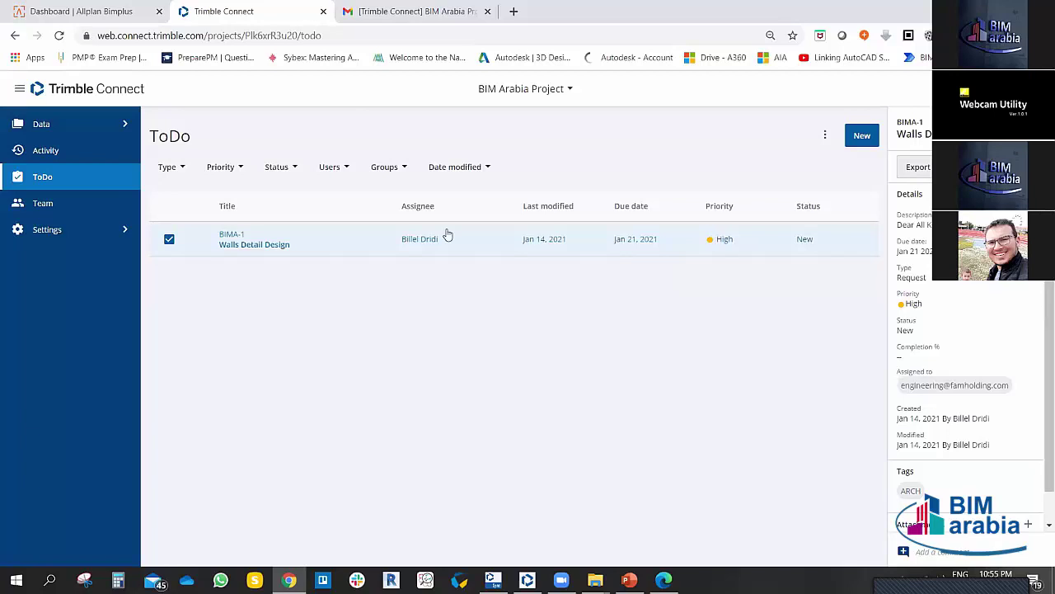
click(170, 241)
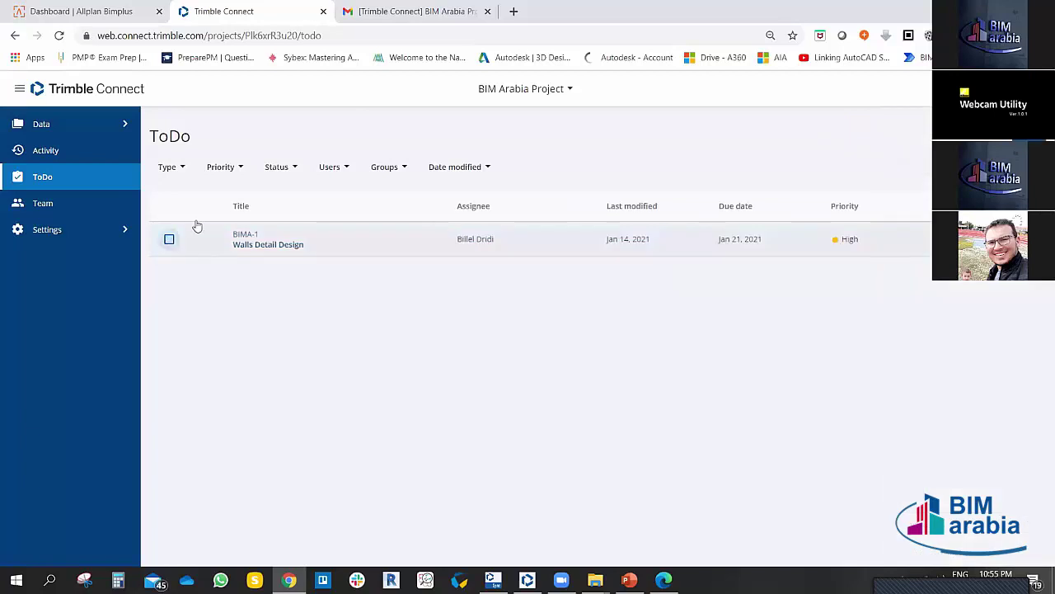
Step: Look through the Groups, Users, Status and Priority filters and filter the list to Critical
click(401, 166)
click(334, 168)
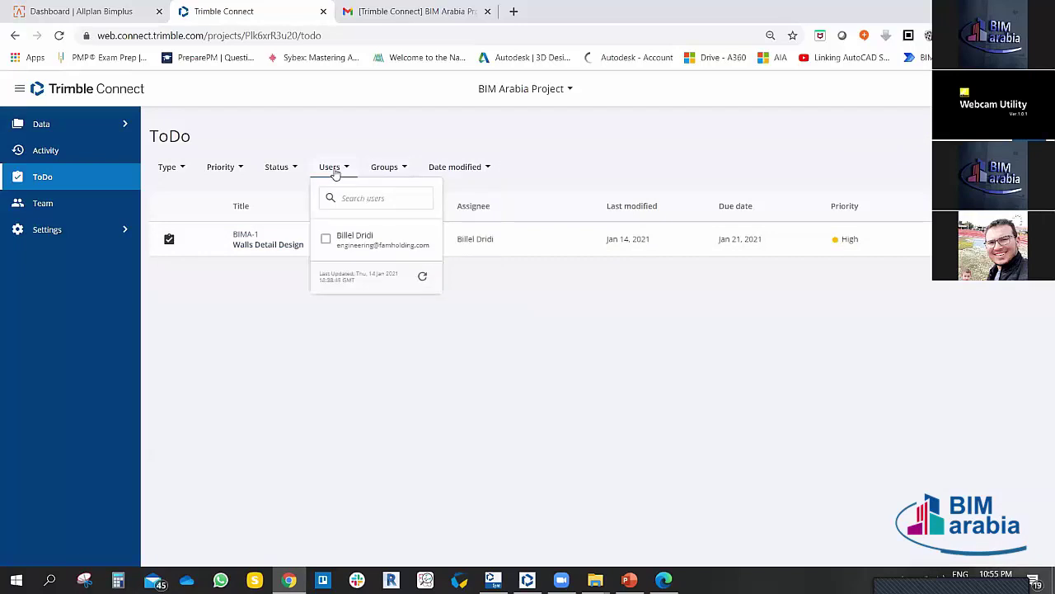
click(297, 171)
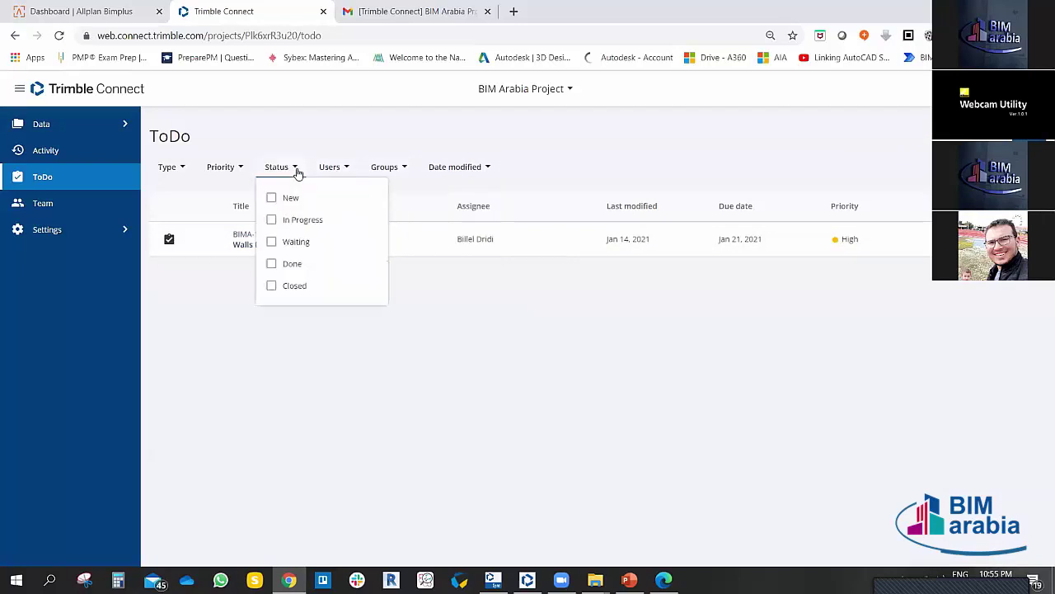
click(248, 171)
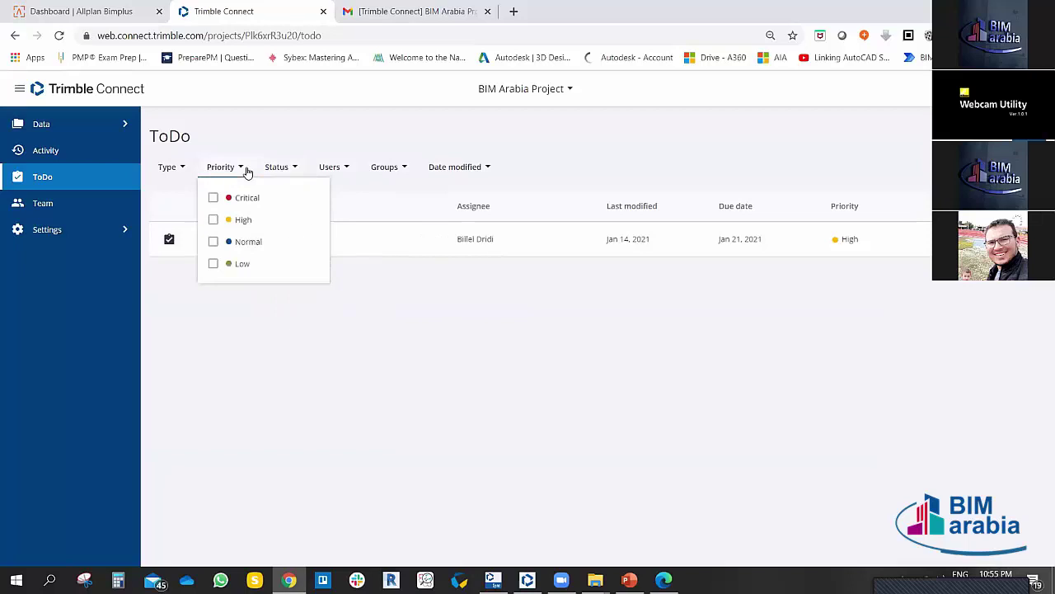
click(212, 199)
click(445, 346)
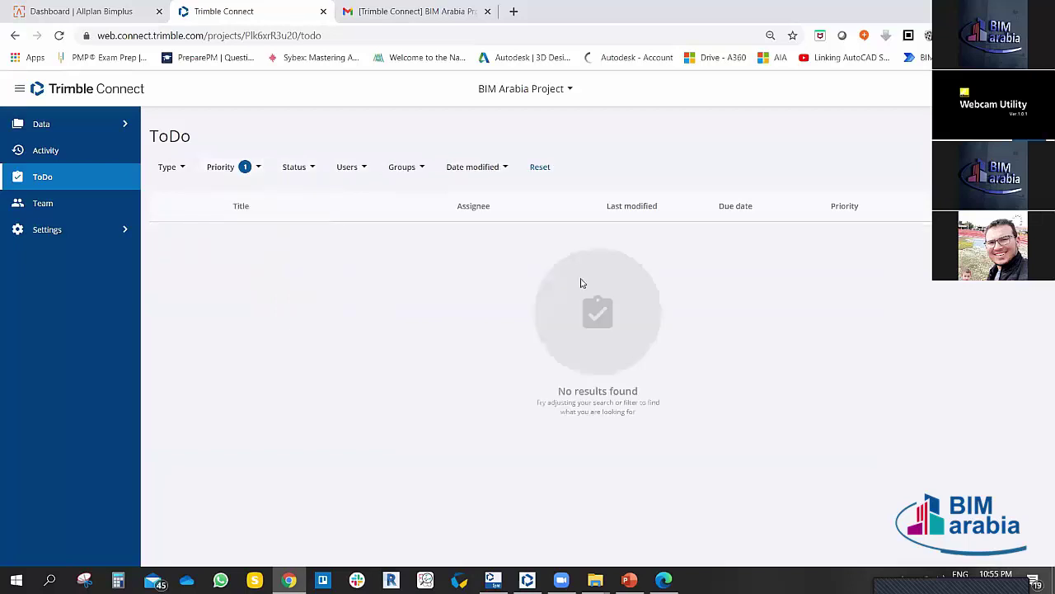
Step: Switch the priority filter from Critical to High, then clear it to show all ToDos
click(260, 175)
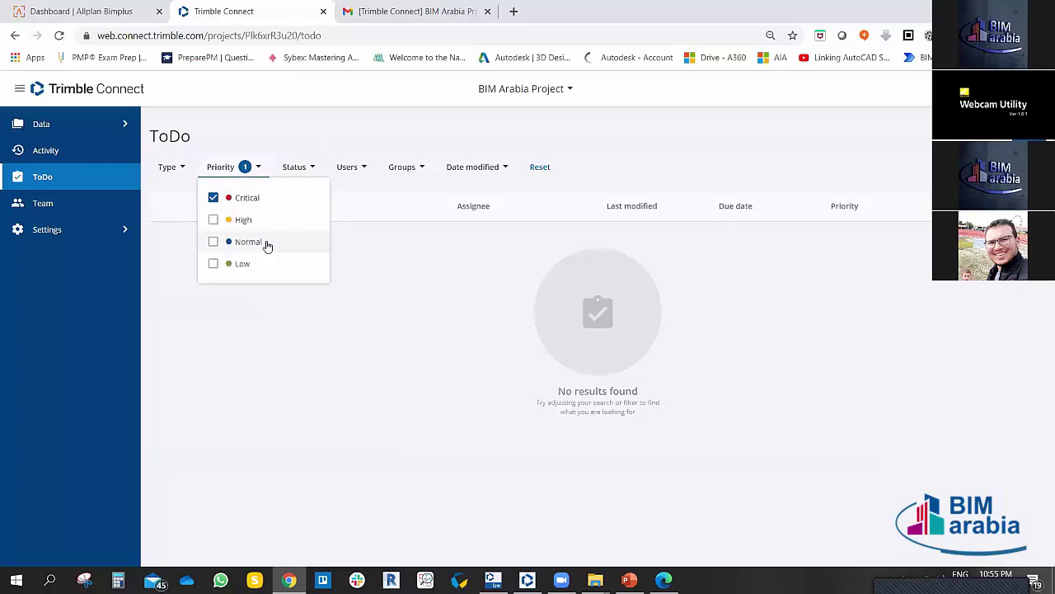
click(213, 220)
click(213, 198)
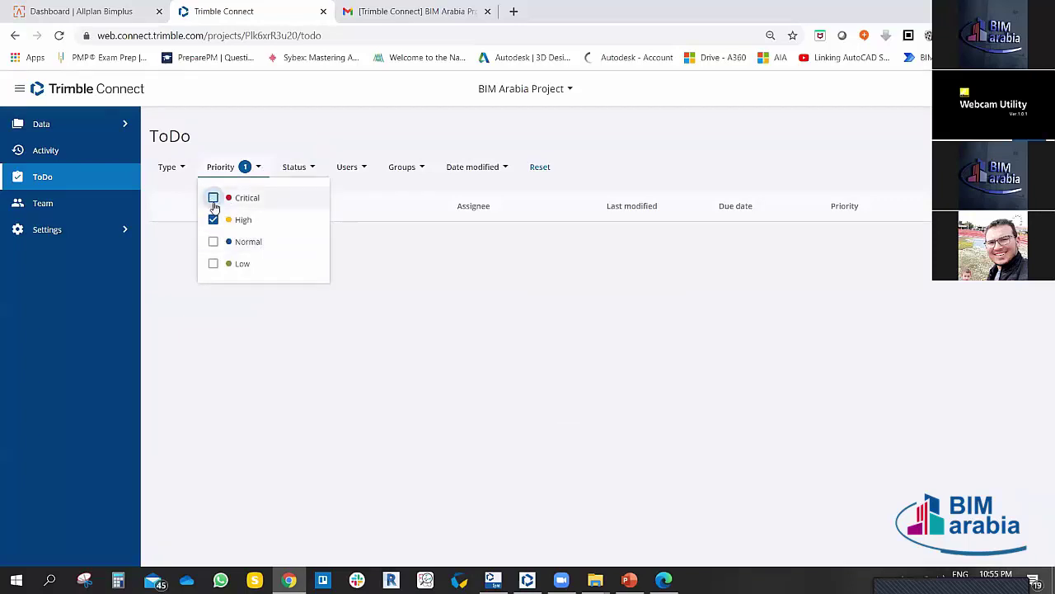
click(417, 322)
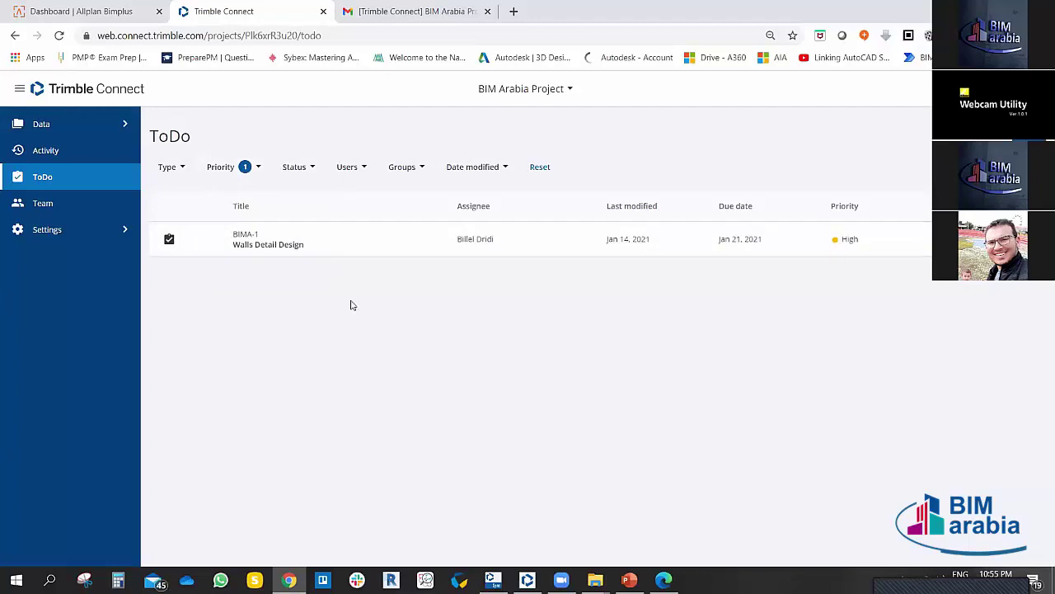
click(247, 168)
click(212, 219)
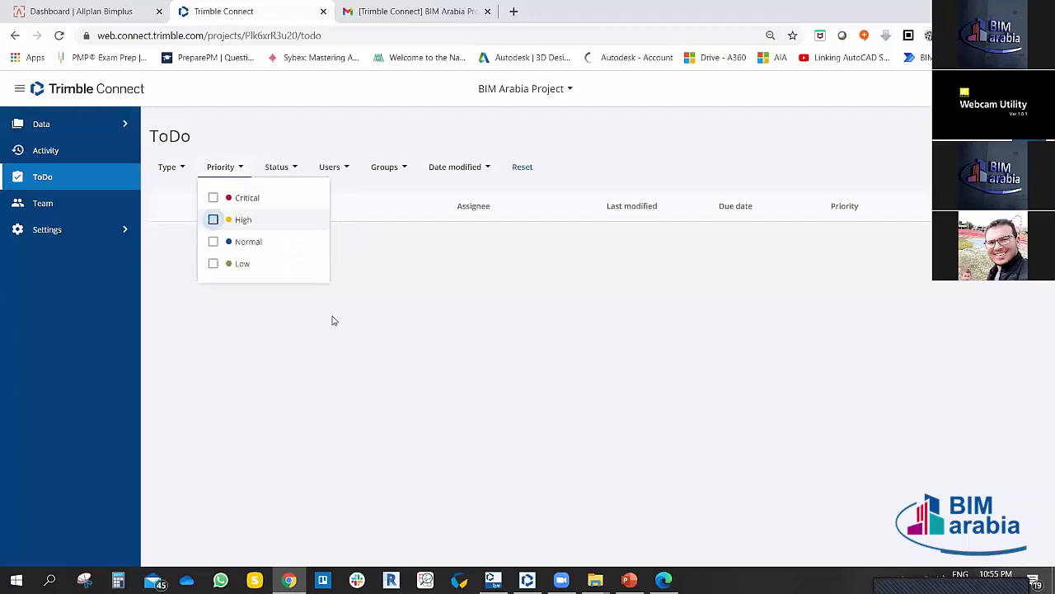
click(336, 323)
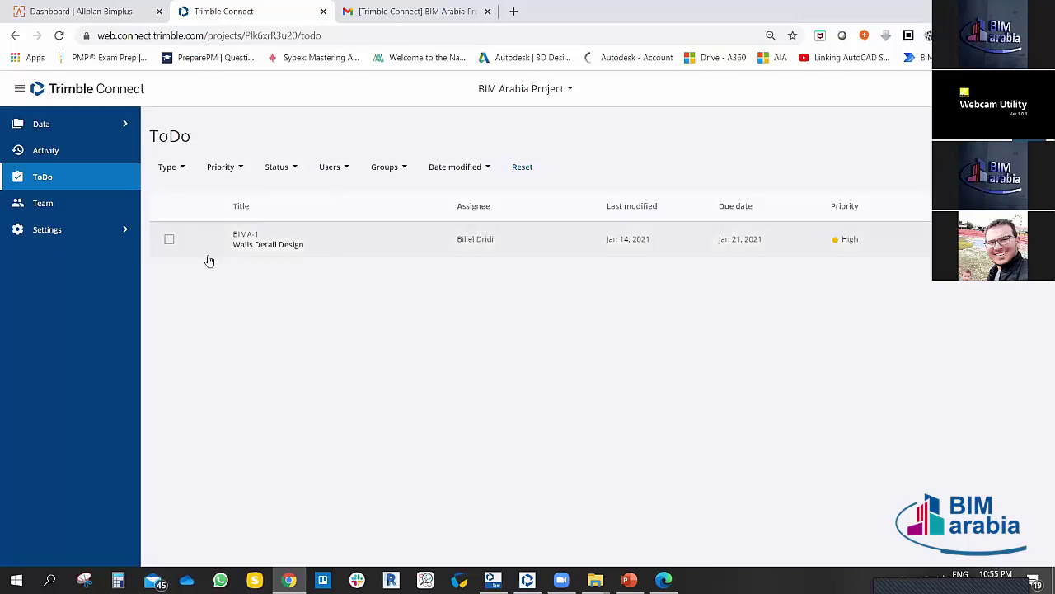
Step: Reopen BIMA-1's details, check its Attachments section, and go back to the Gmail notification
click(171, 240)
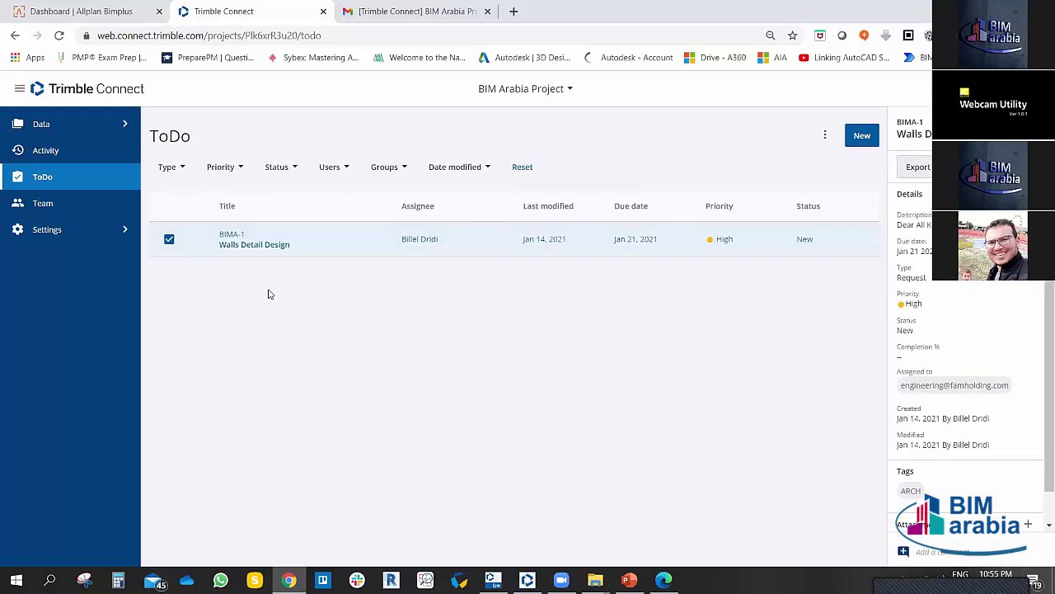
click(183, 169)
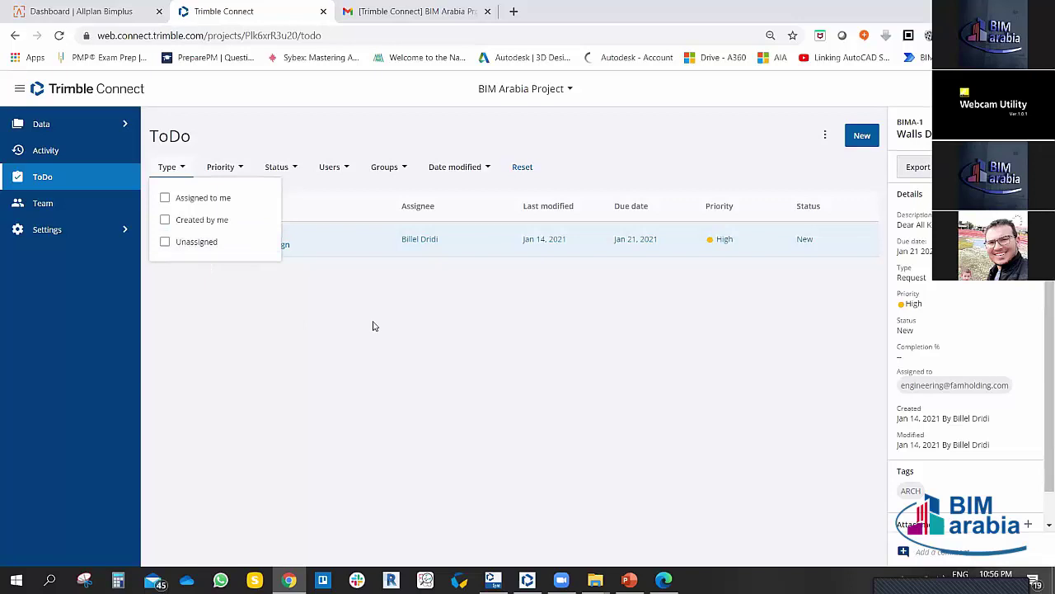
click(406, 325)
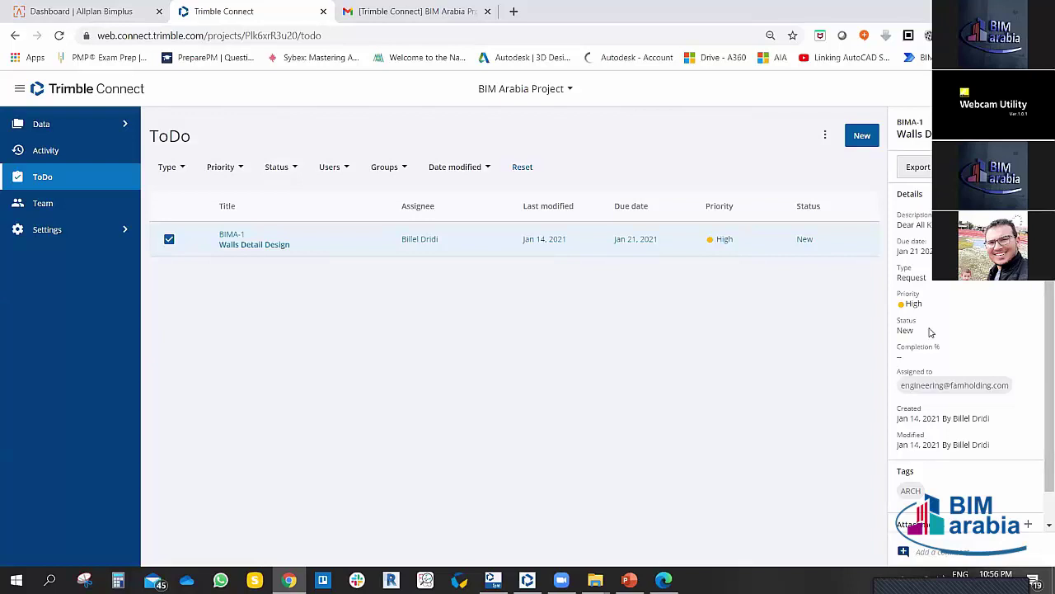
scroll(965, 371, down, 1)
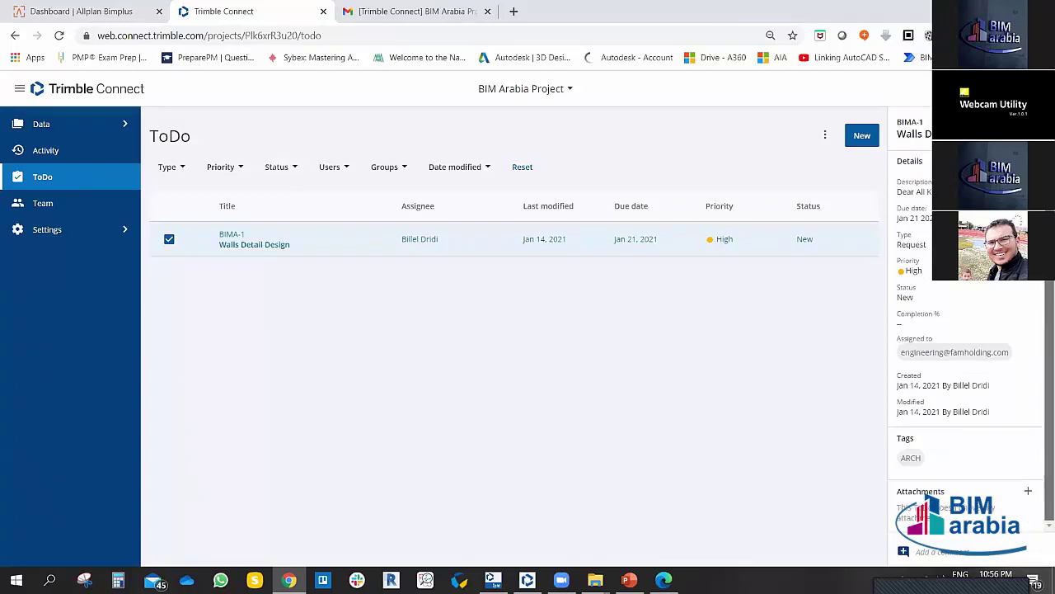
scroll(965, 371, up, 1)
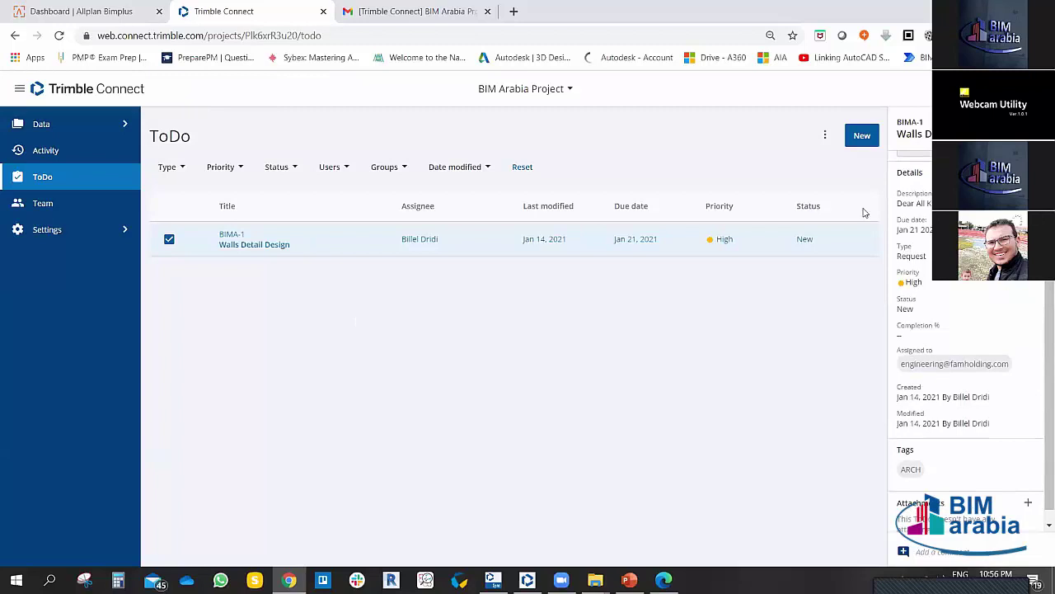
scroll(965, 371, up, 1)
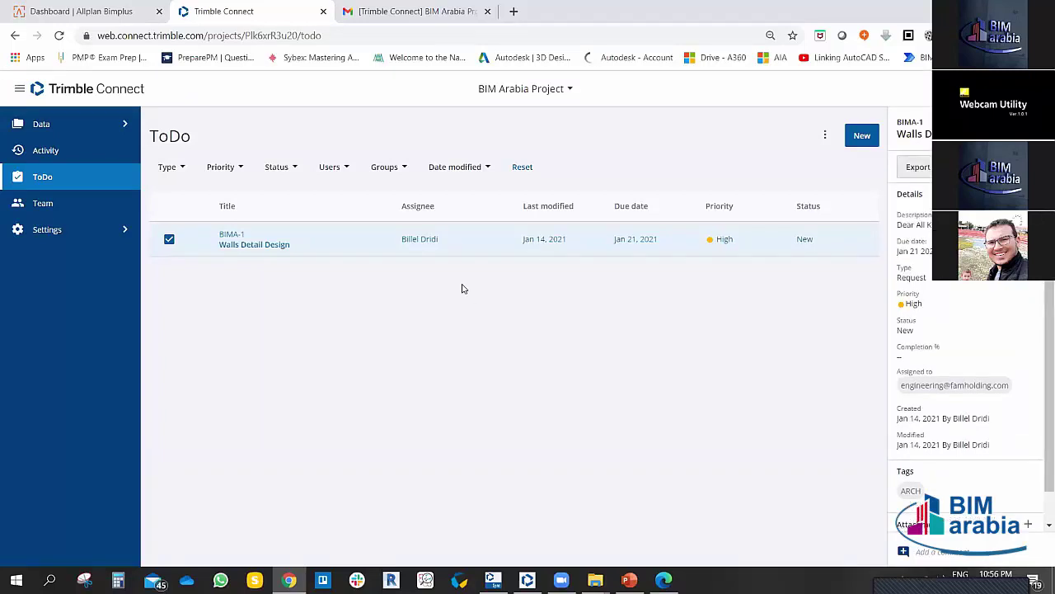
click(431, 14)
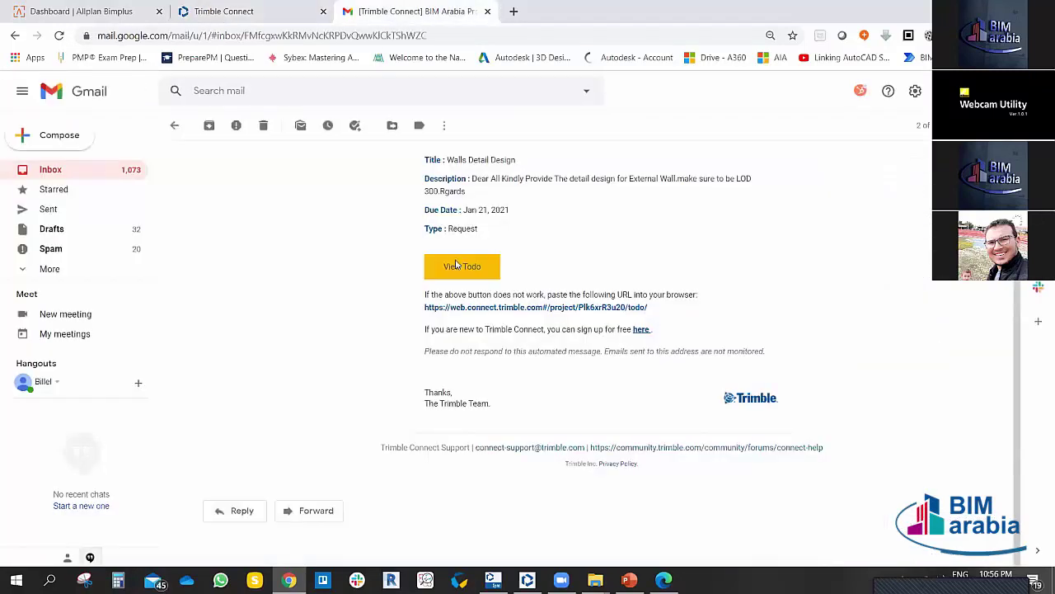
Step: Download the exported ToDo .xlsx using the Download Excel link in the export-finished email
click(68, 165)
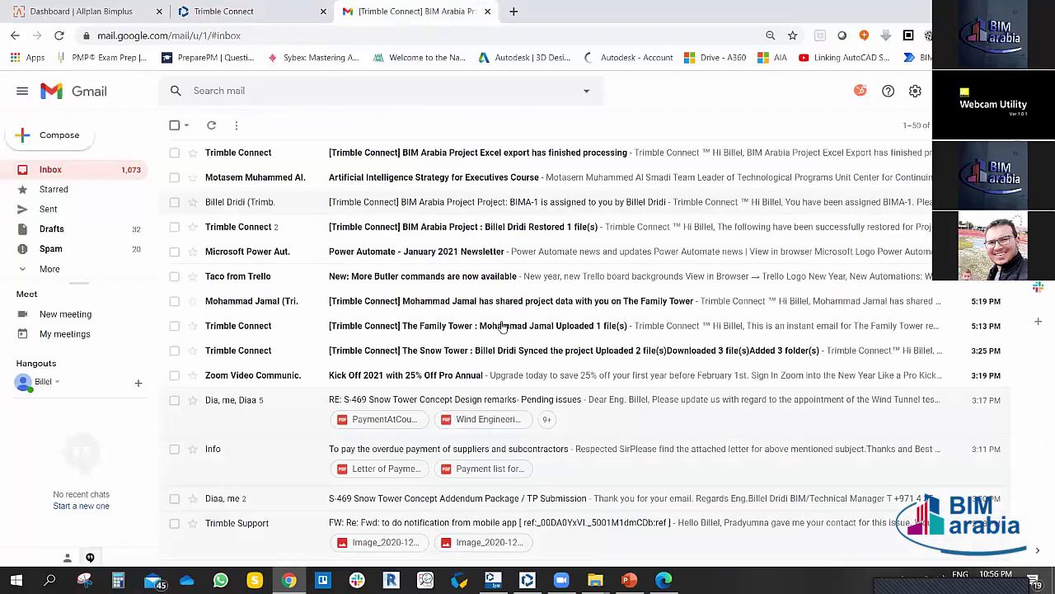
click(440, 154)
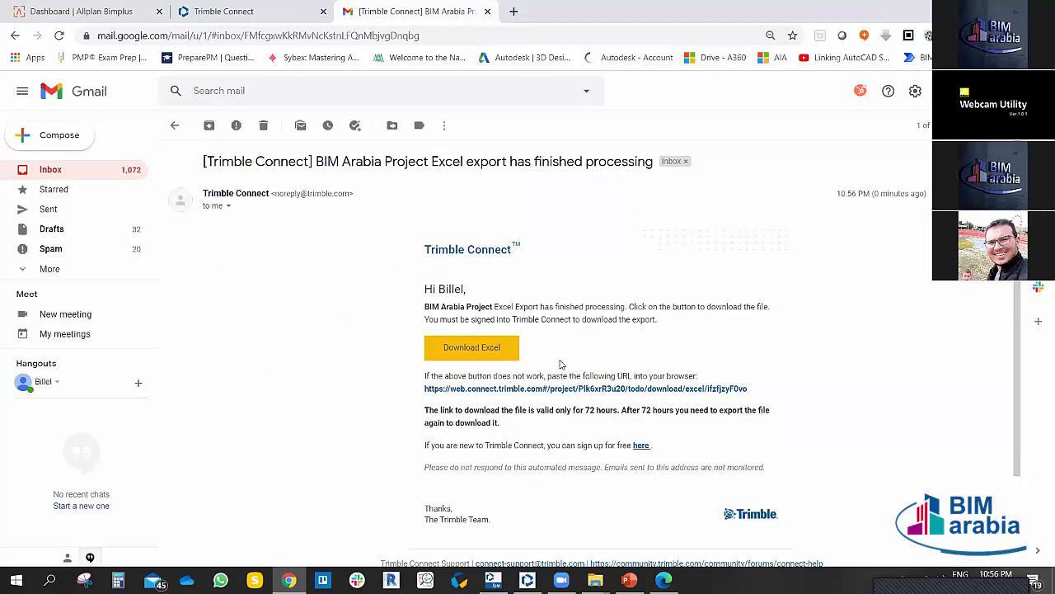
scroll(561, 363, down, 2)
click(478, 232)
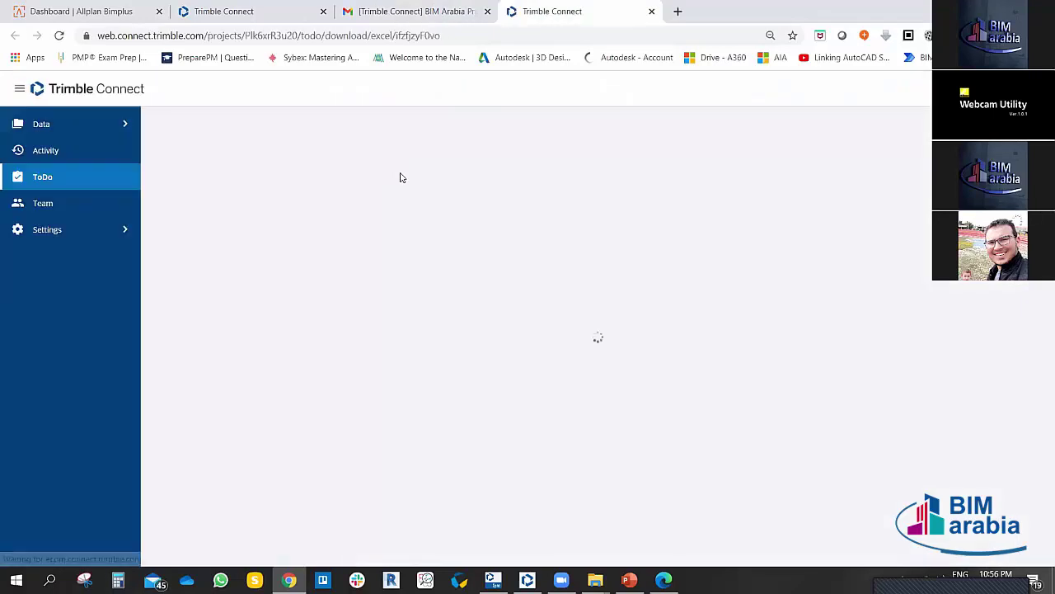
click(651, 11)
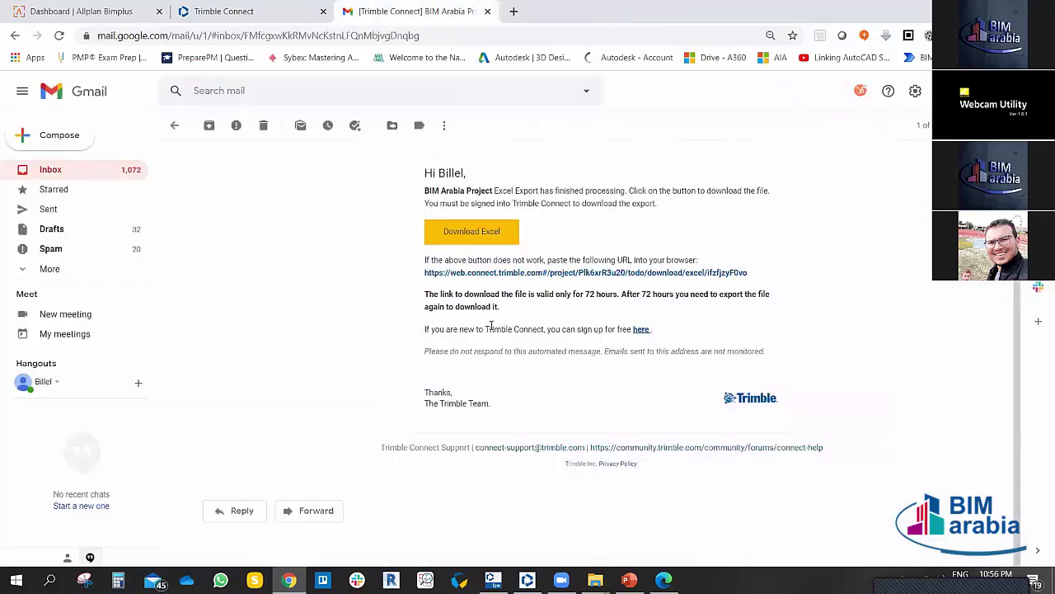
click(521, 274)
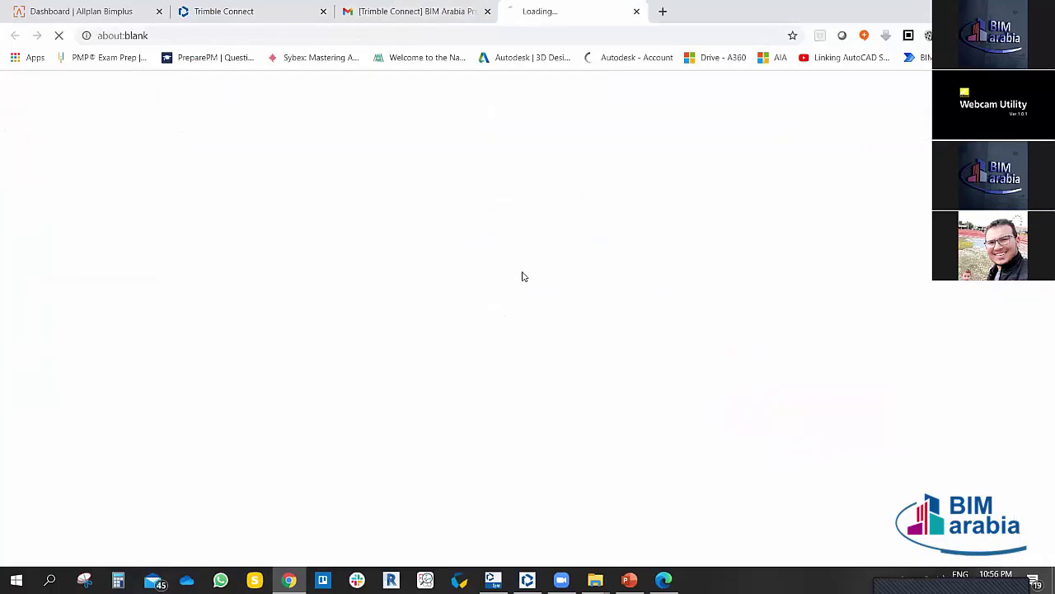
click(651, 11)
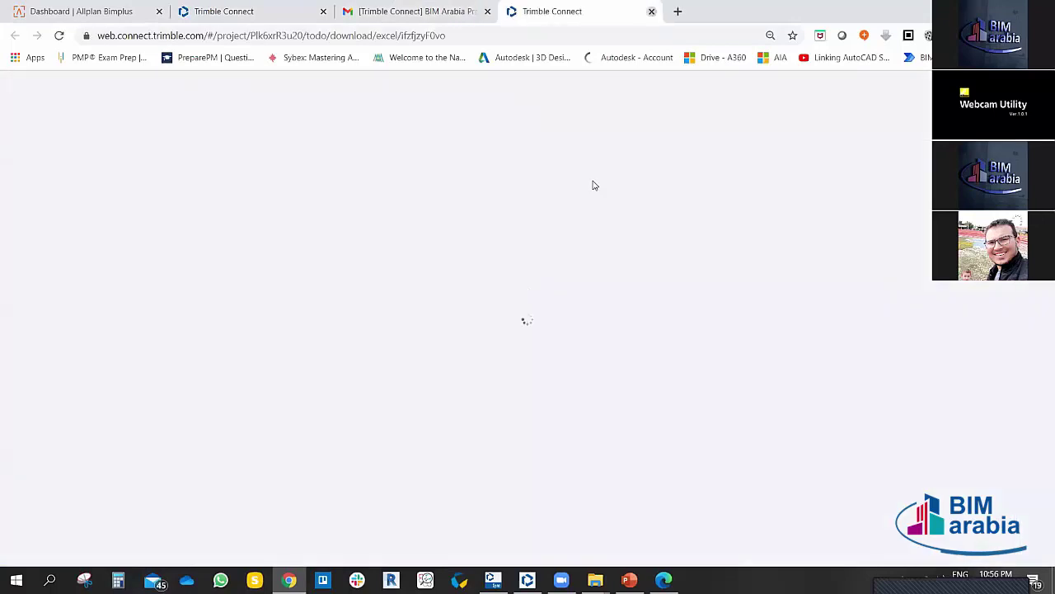
click(484, 234)
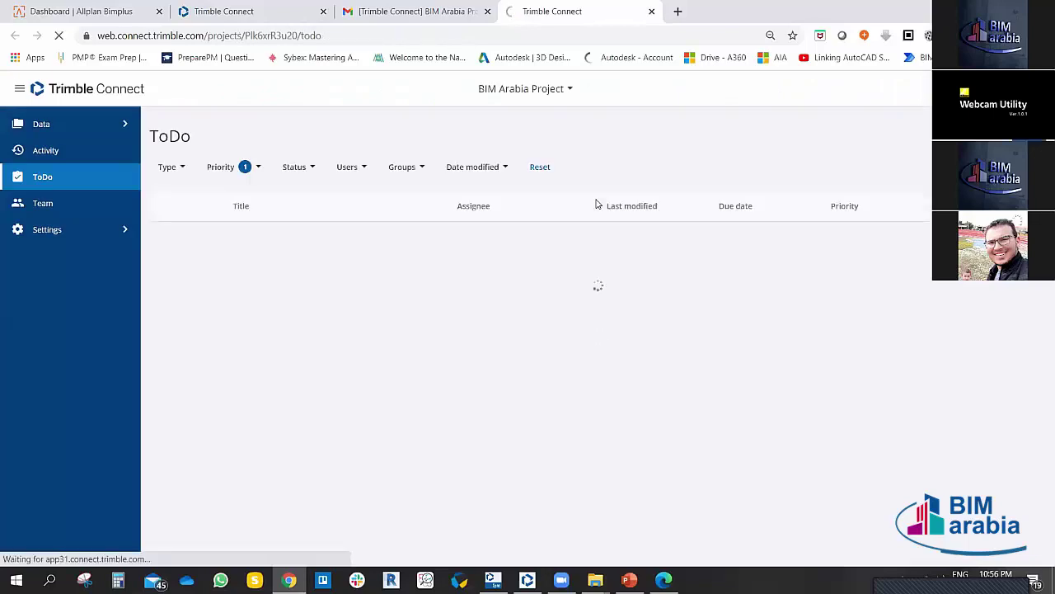
click(655, 12)
Step: Open the downloaded ToDo spreadsheet, enable editing, and autofit Title column B and Description column C
click(114, 549)
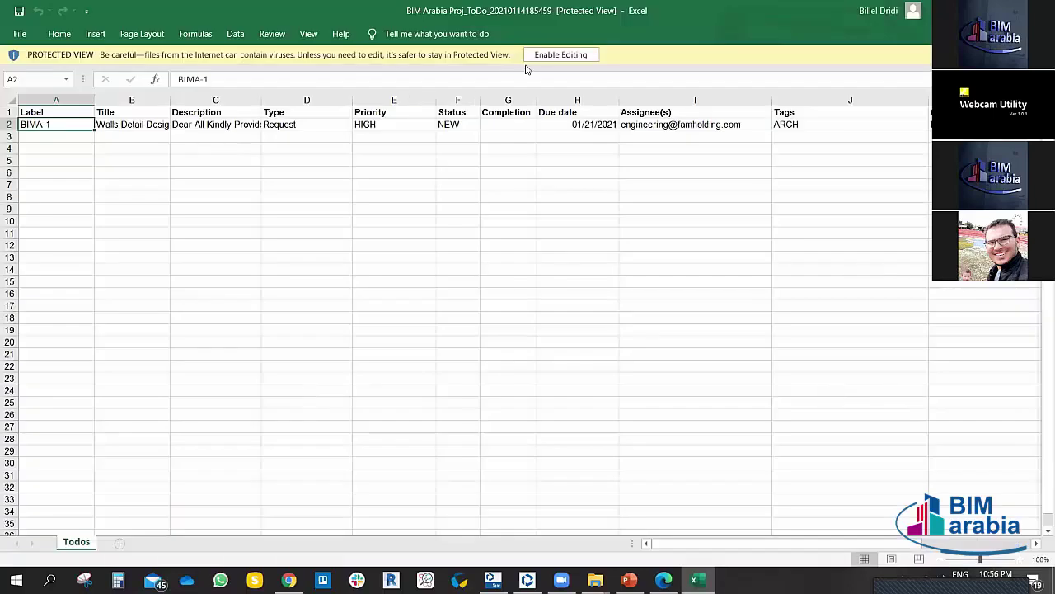
click(538, 55)
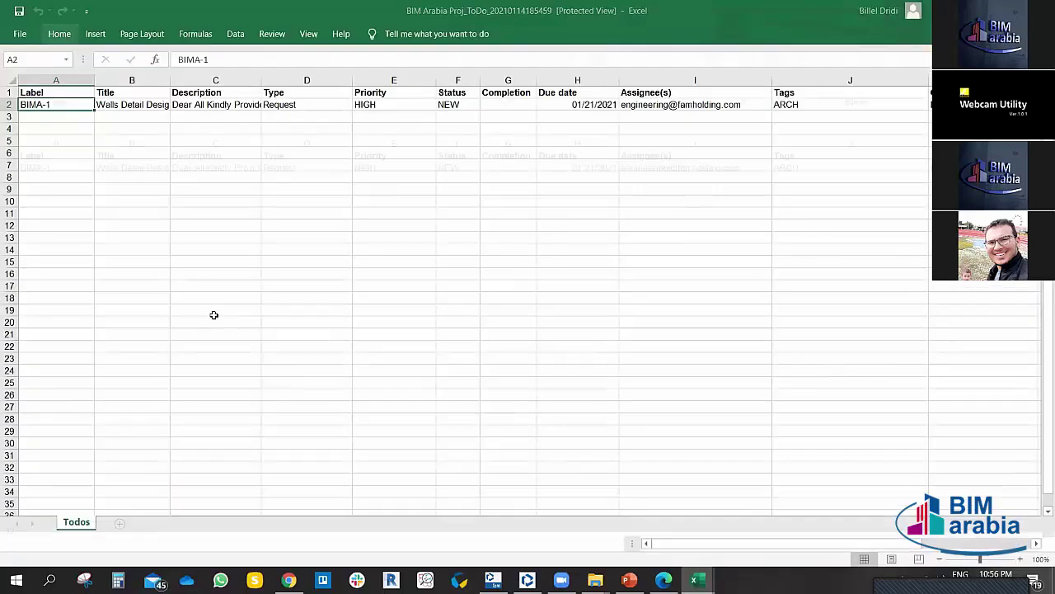
click(145, 227)
click(153, 165)
key(ctrl+Home)
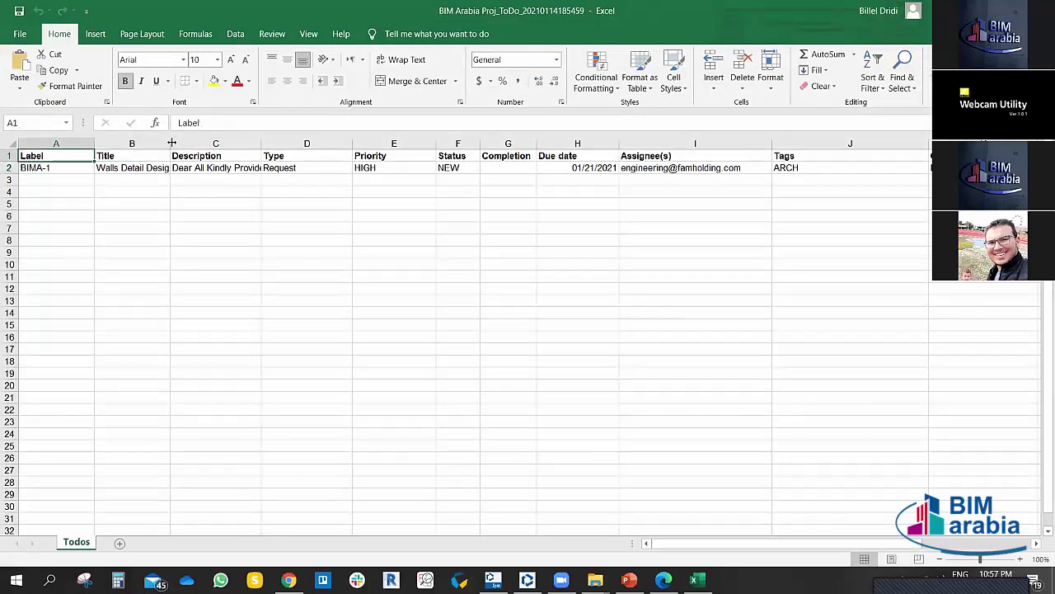
double_click(172, 143)
double_click(268, 144)
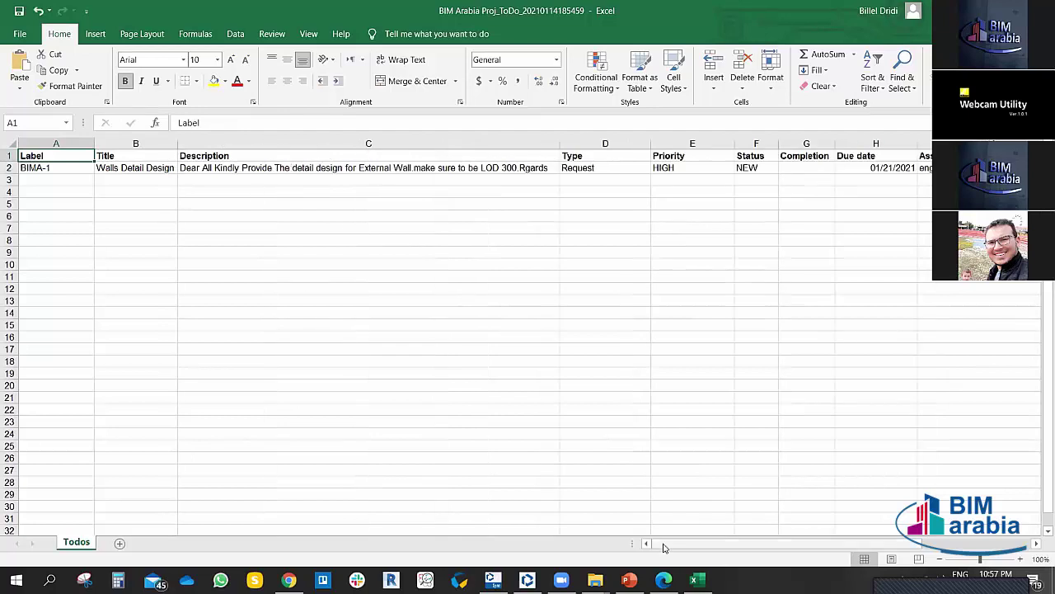
Step: Scroll across the sheet, then close the workbook without saving
drag(664, 546, 829, 546)
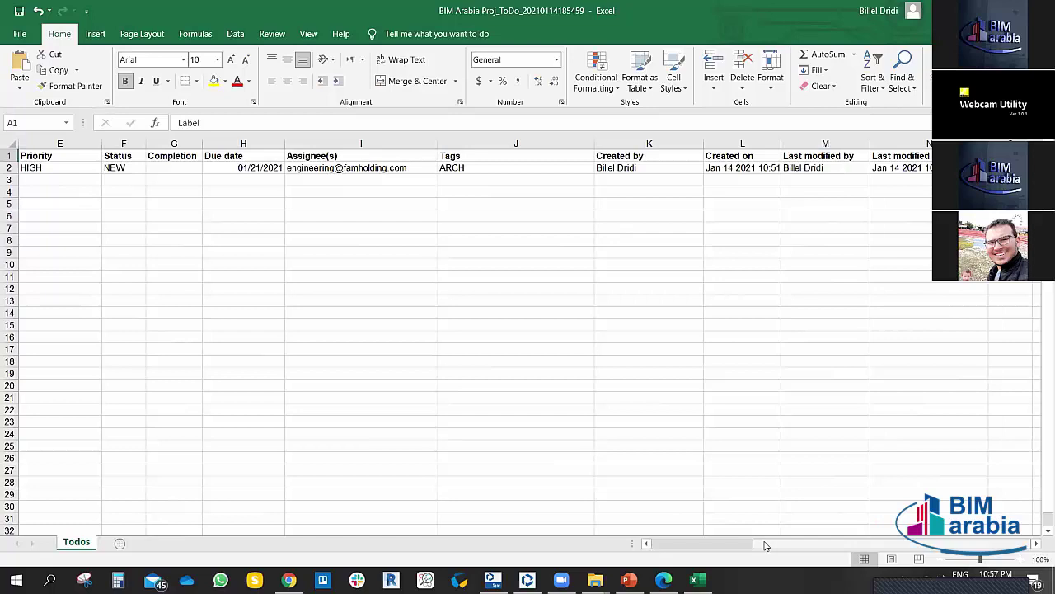
drag(765, 544, 657, 549)
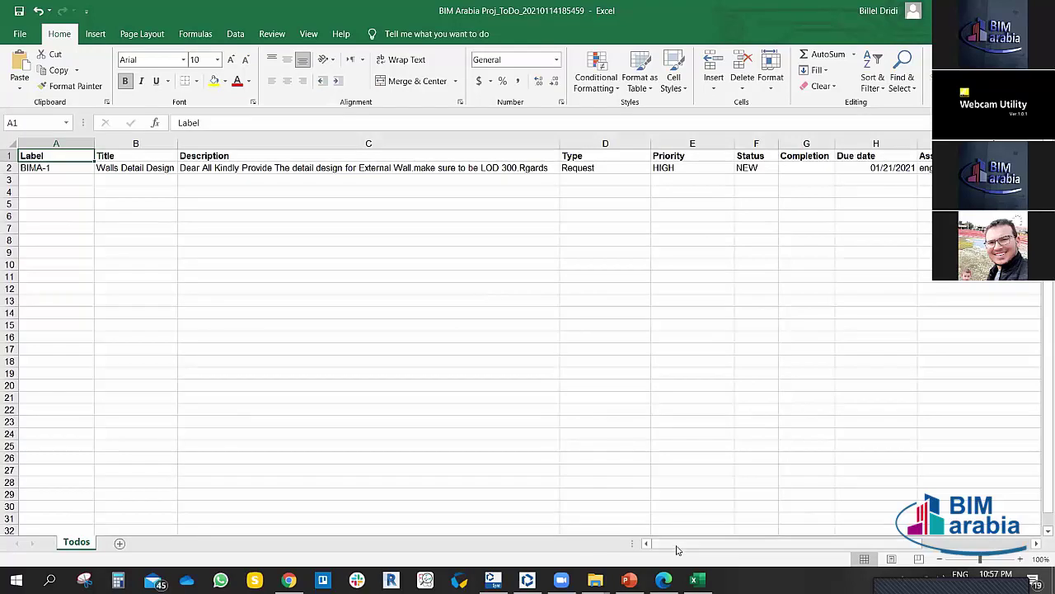
drag(676, 550, 711, 547)
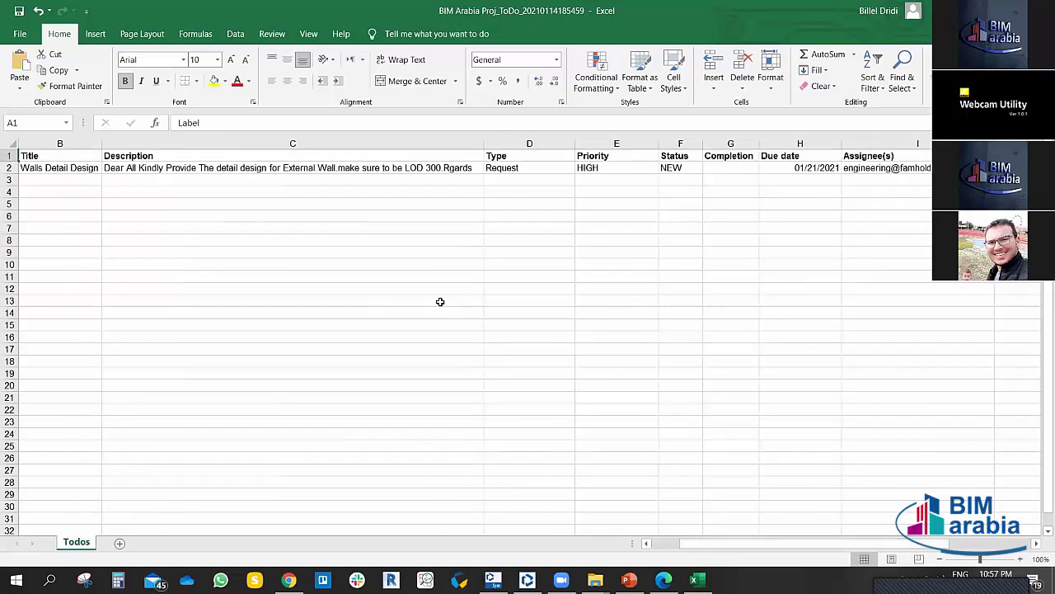
key(alt+F4)
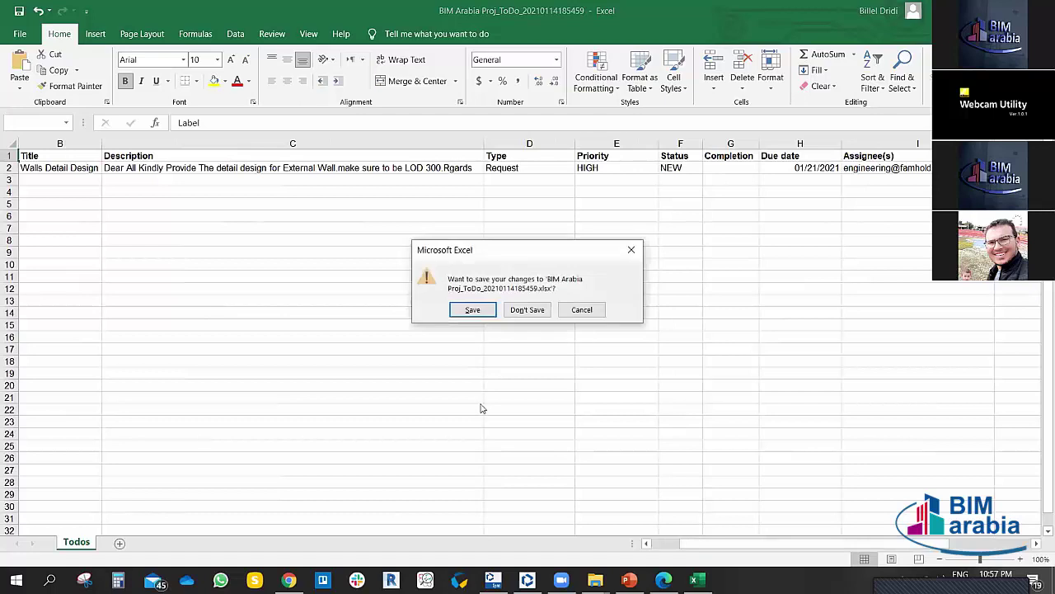
click(532, 310)
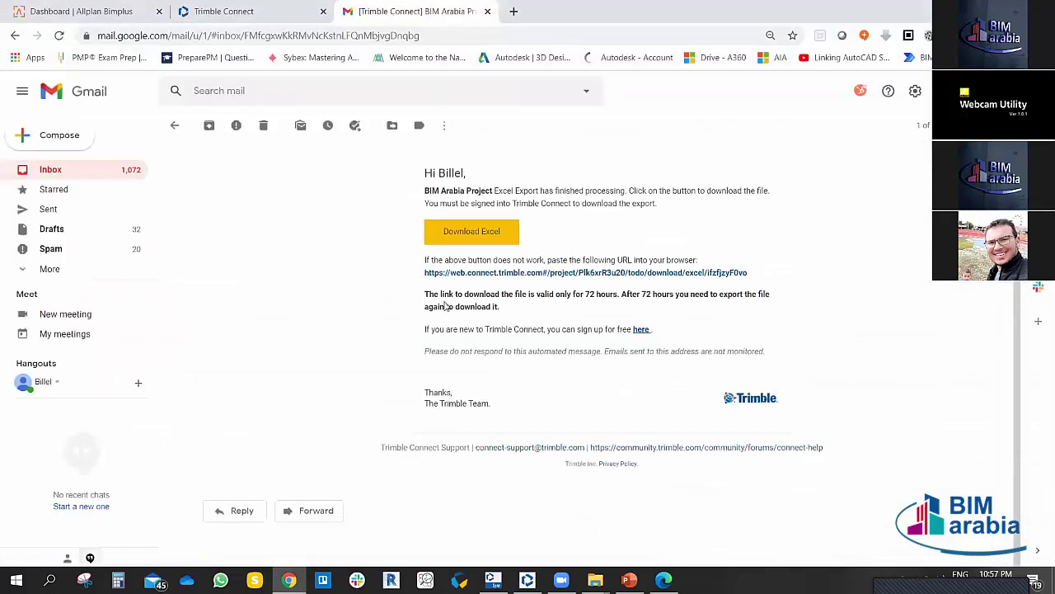
Step: Back in Trimble Connect, re-tick BIMA-1 Walls Detail Design to display its details panel
click(229, 11)
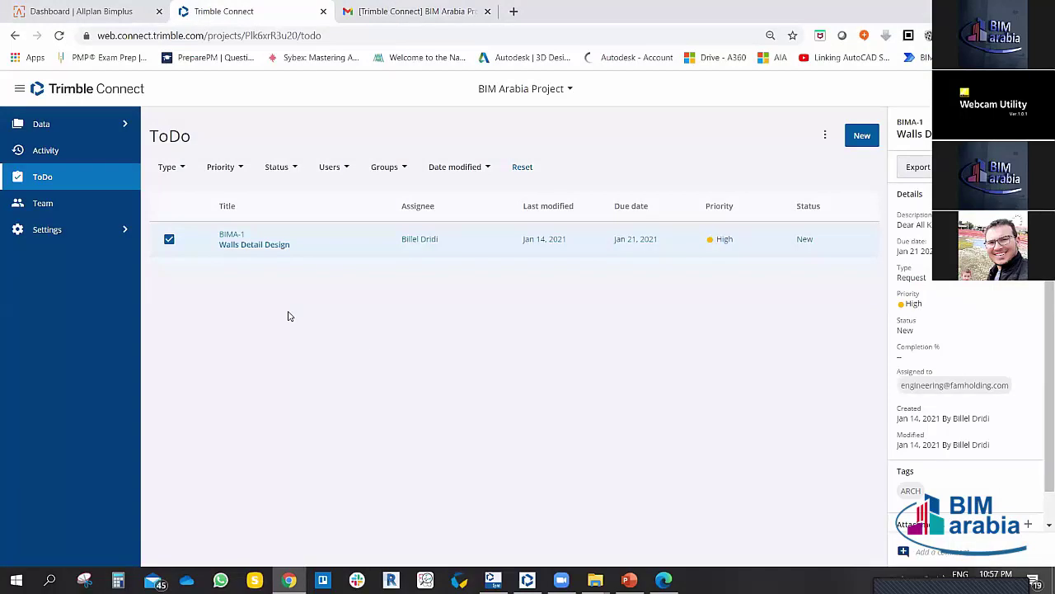
click(169, 239)
click(169, 239)
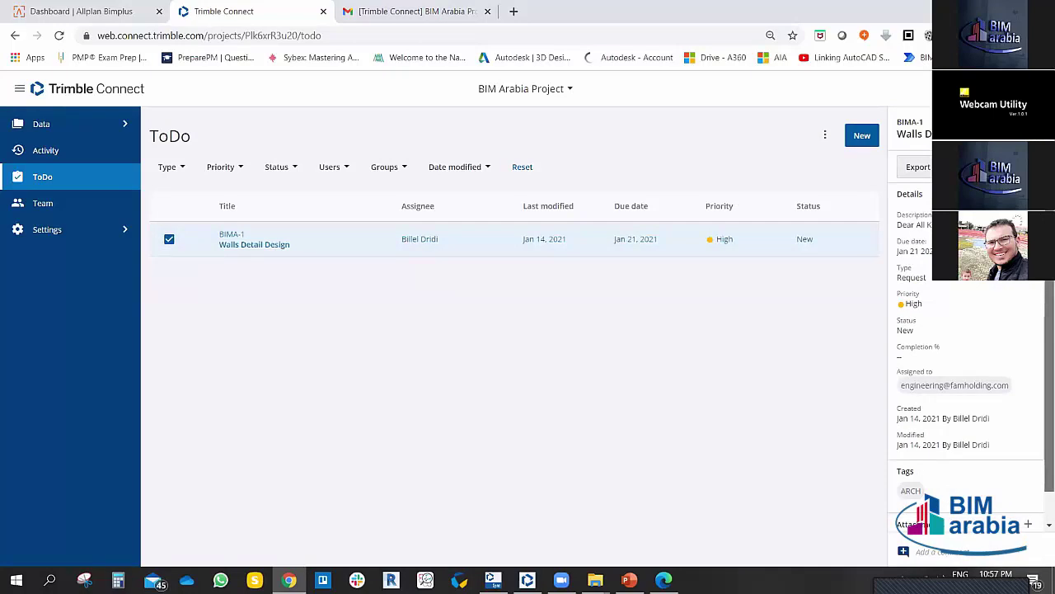
scroll(964, 346, down, 1)
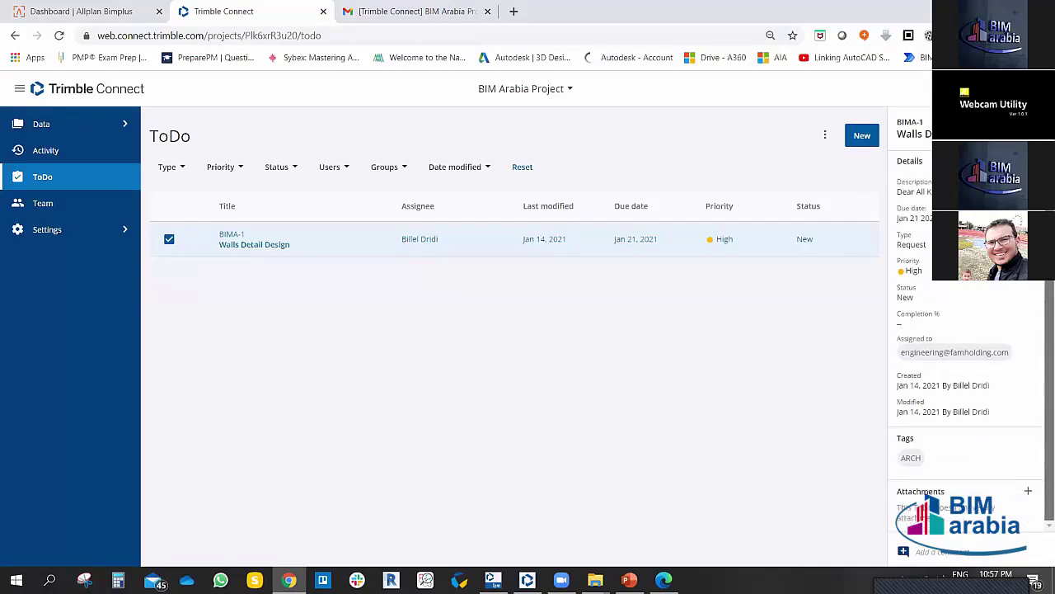
scroll(964, 354, up, 1)
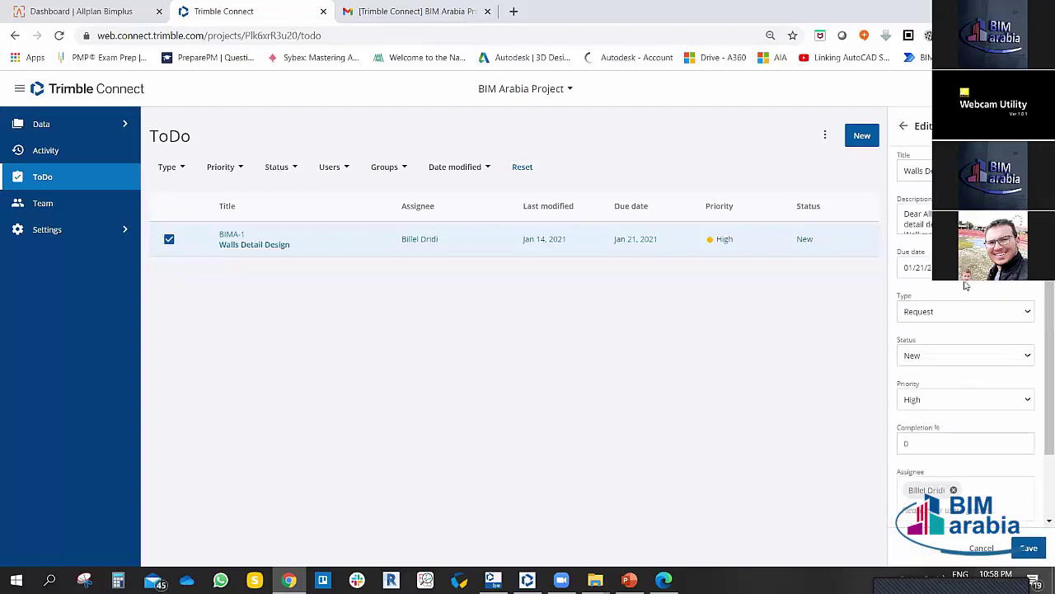
Step: Try the ToDo's Status dropdown, choosing In Progress and then Waiting
scroll(973, 346, down, 1)
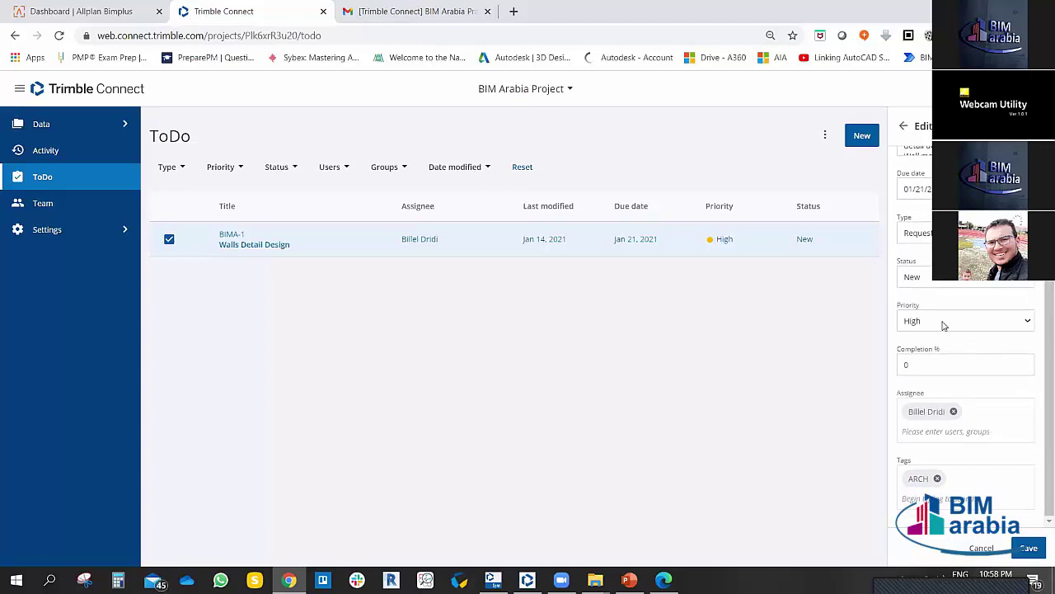
click(938, 279)
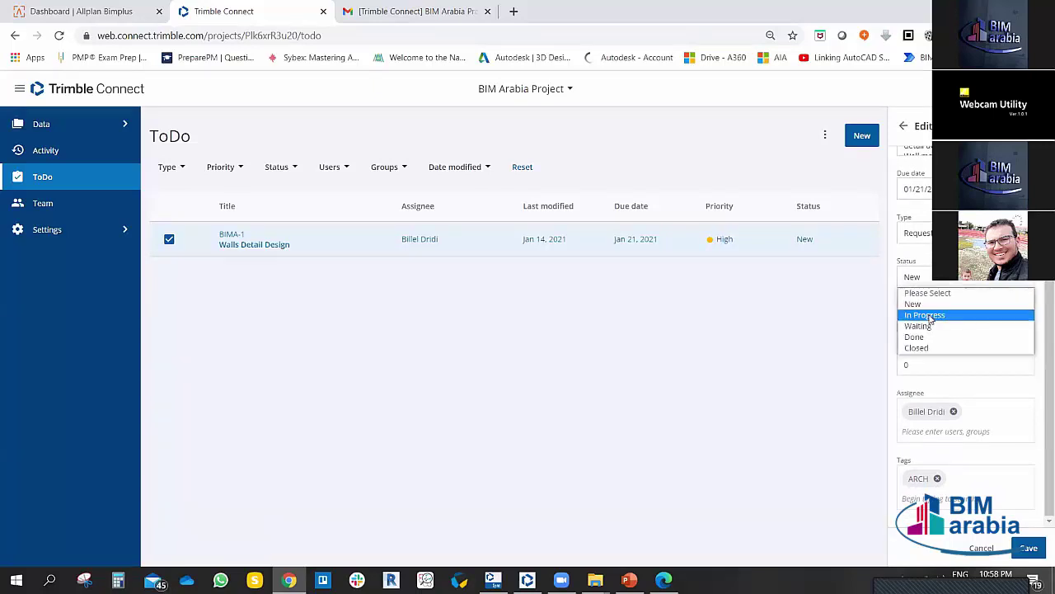
click(929, 316)
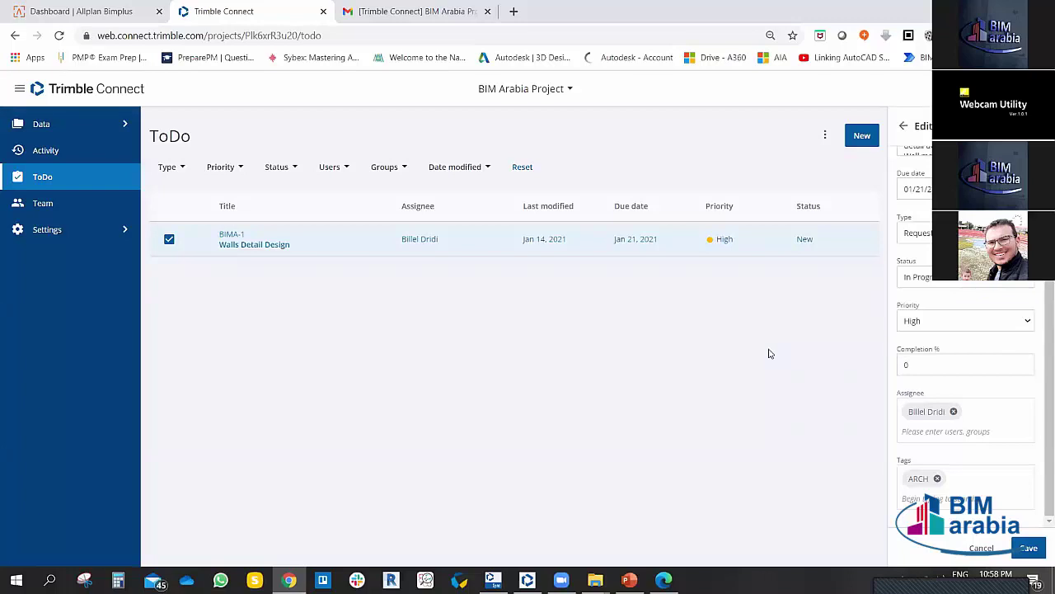
click(936, 278)
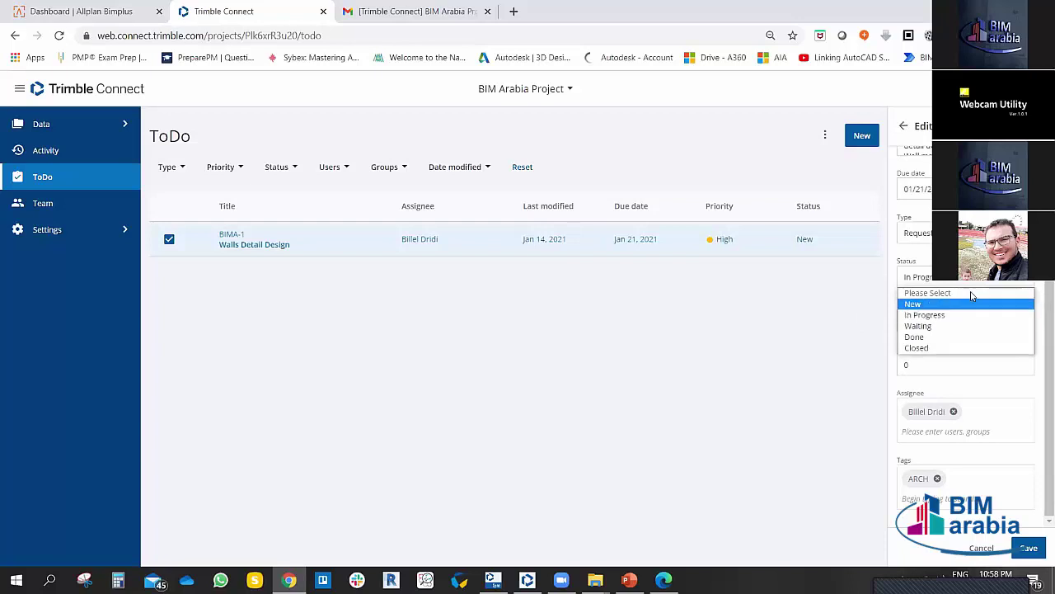
click(930, 326)
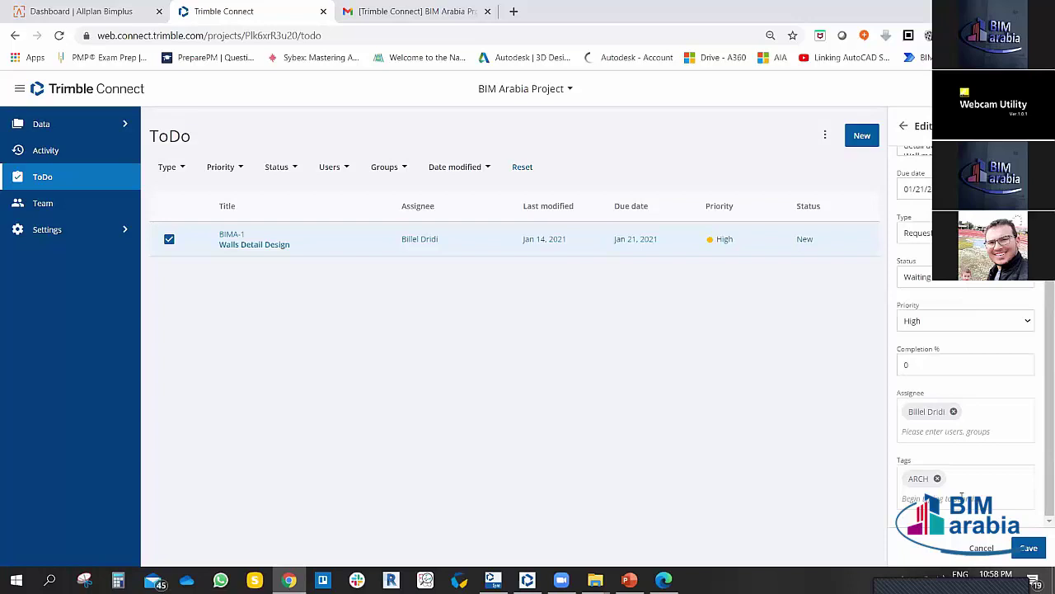
click(955, 283)
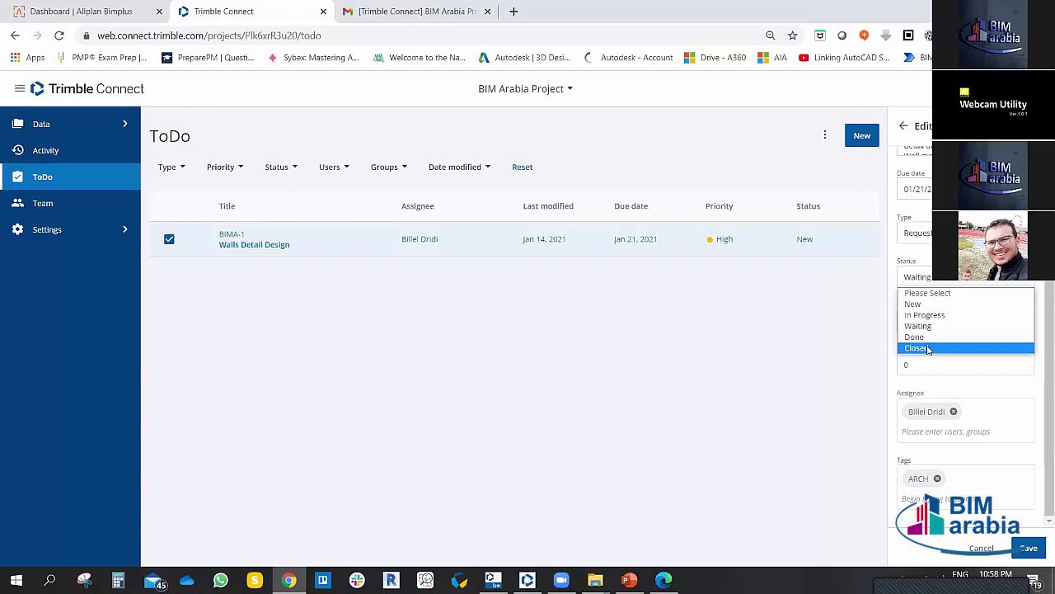
click(949, 283)
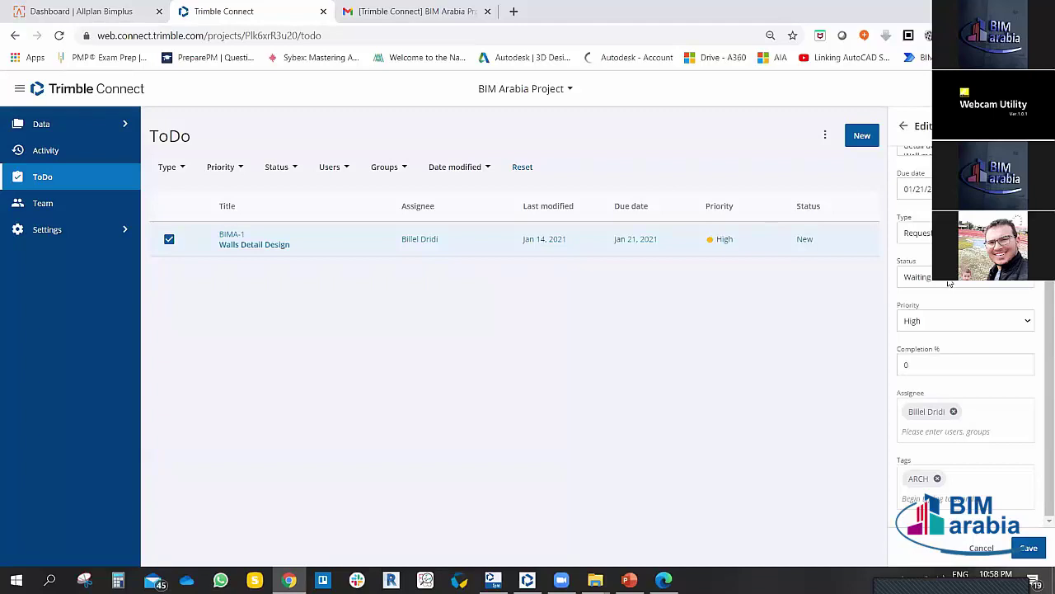
Step: Set the status back to In Progress and completion to 75%, then save the ToDo
click(948, 281)
click(935, 314)
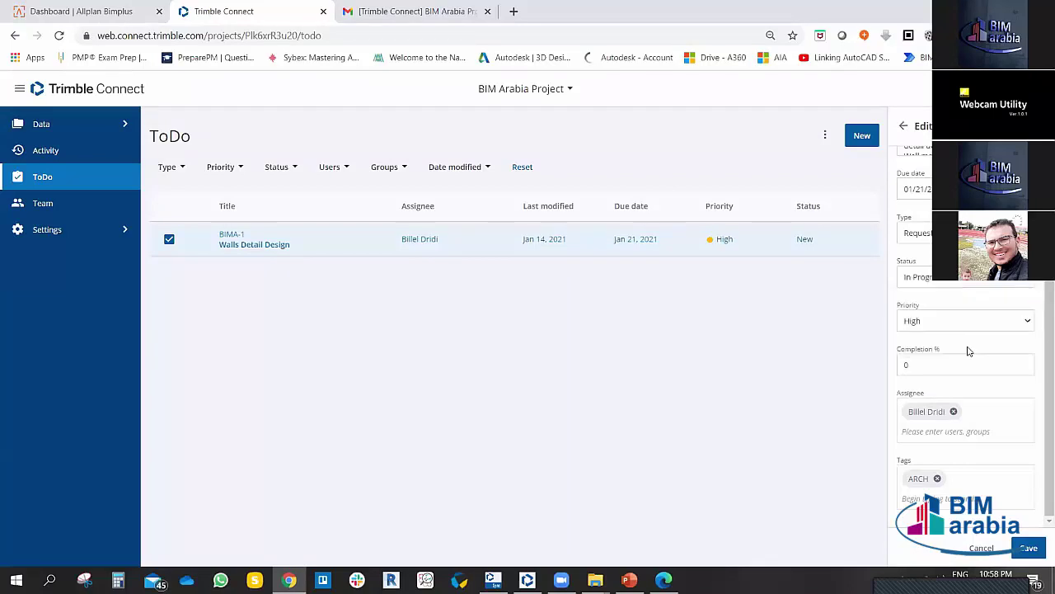
click(923, 363)
double_click(930, 363)
text(75)
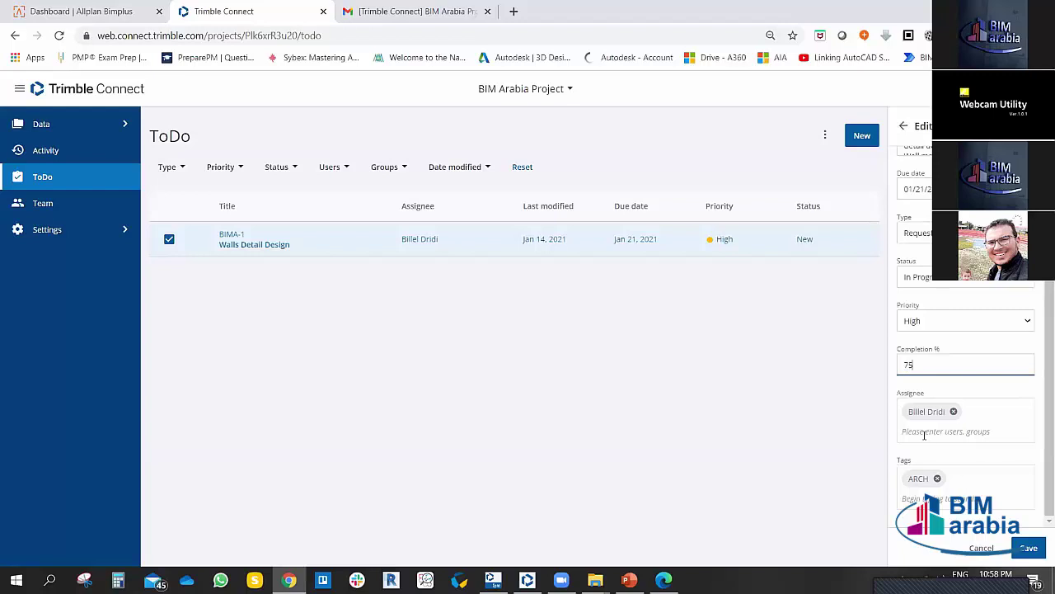
click(1027, 548)
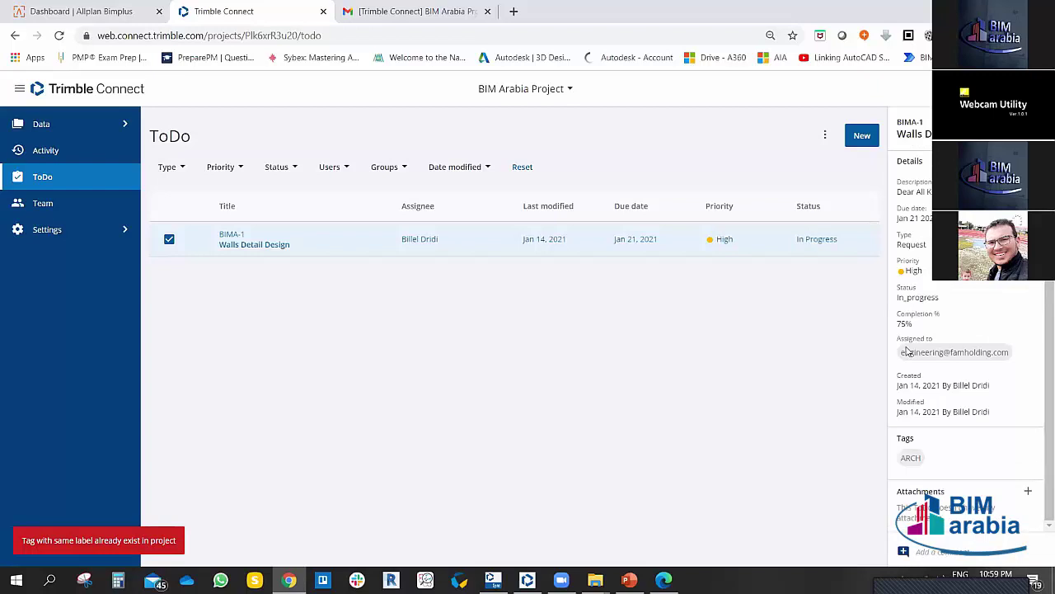
Step: Begin a comment on BIMA-1 and type a note that the task is already in progress
click(940, 551)
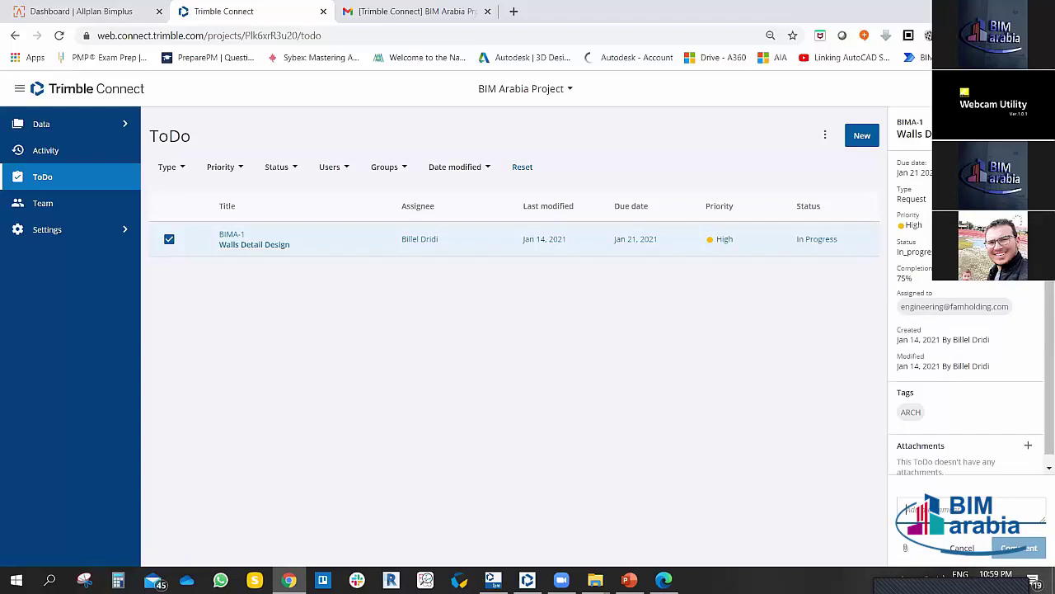
text(d)
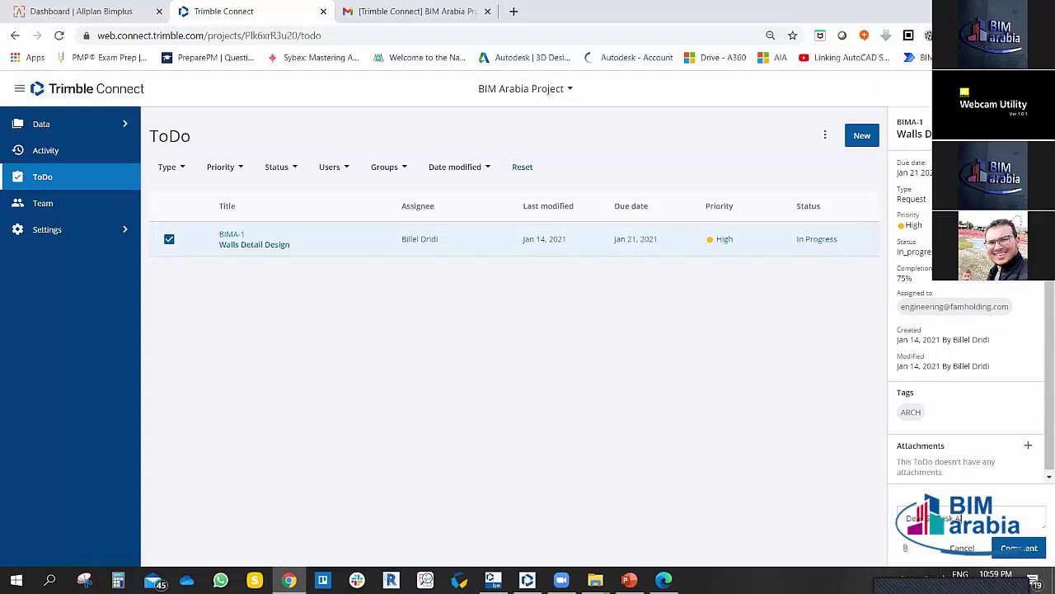
text(ready progress regard)
Step: In Add Attachment, browse the model views, then enter 'water closet r' as a link's display text
click(906, 550)
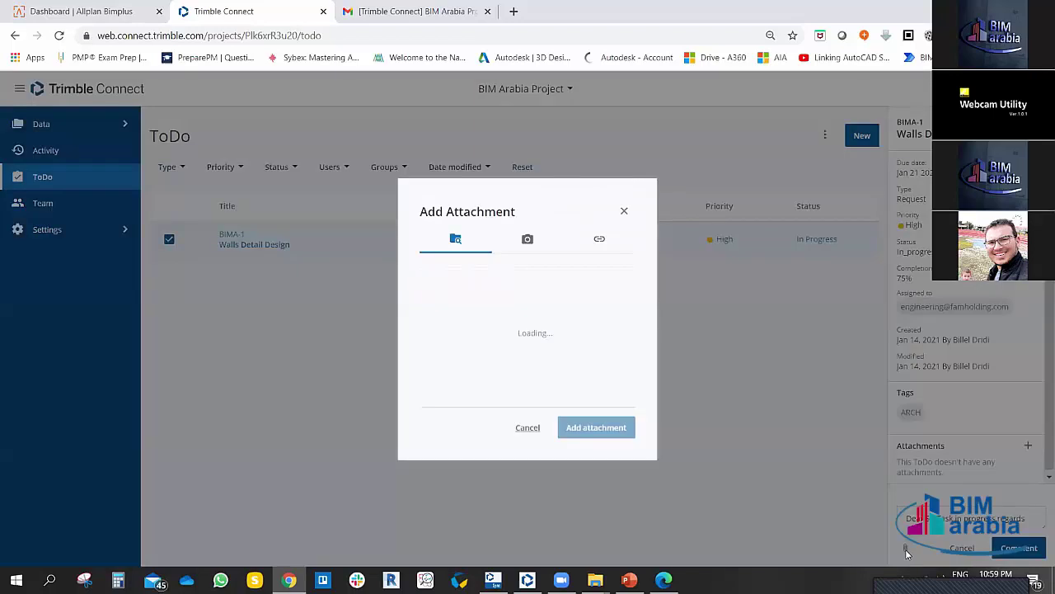
click(529, 233)
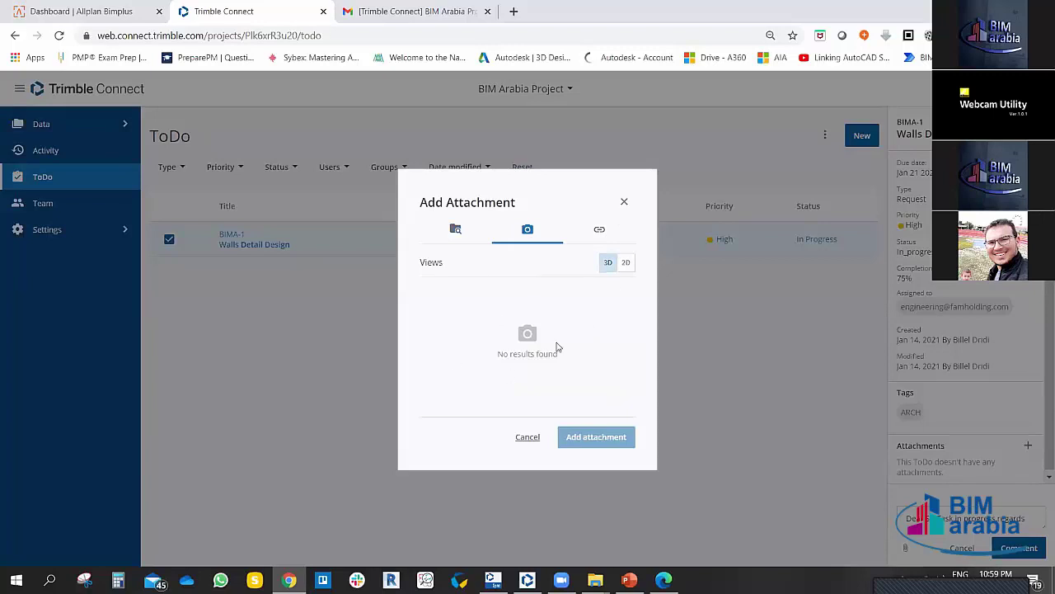
click(594, 232)
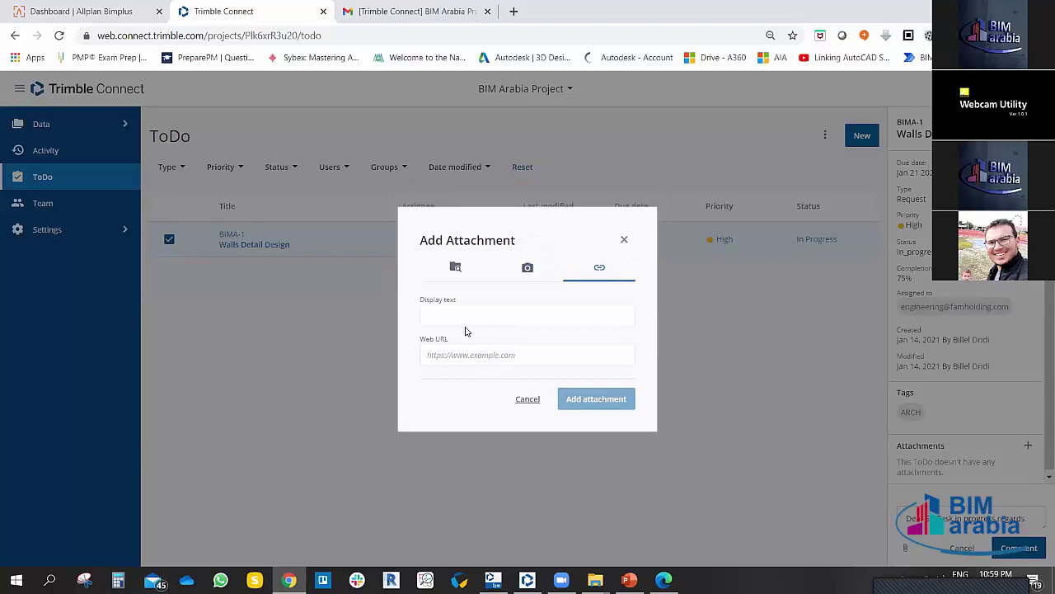
click(462, 313)
click(452, 315)
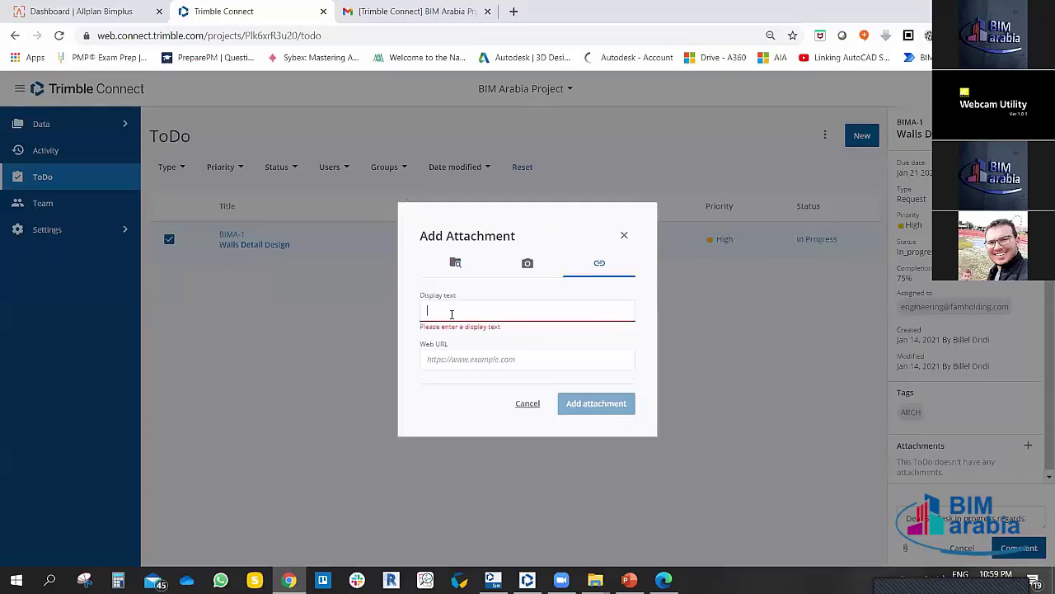
text(Wc)
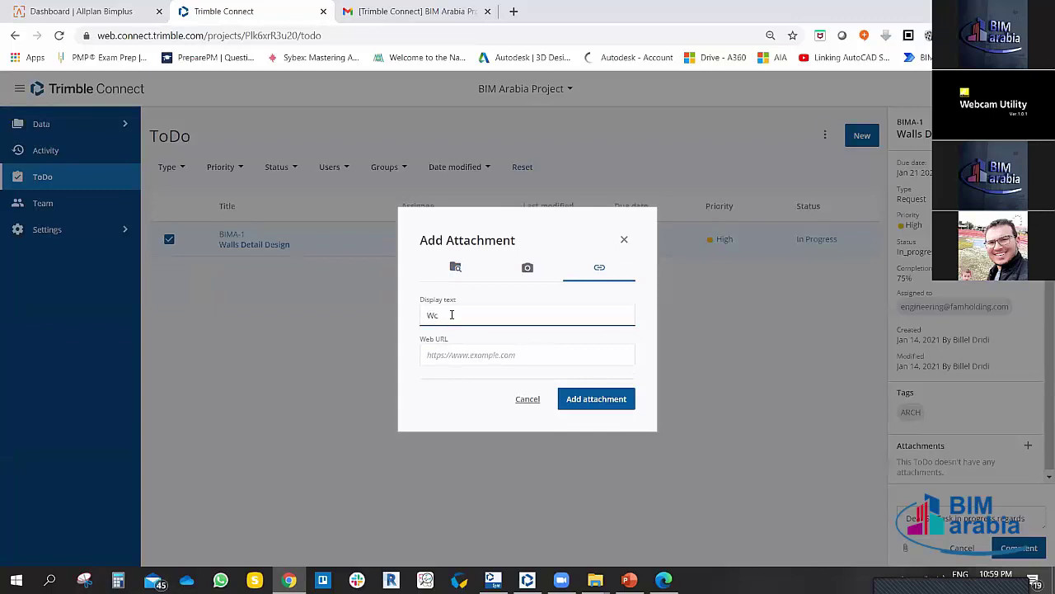
key(BackSpace)
key(BackSpace)
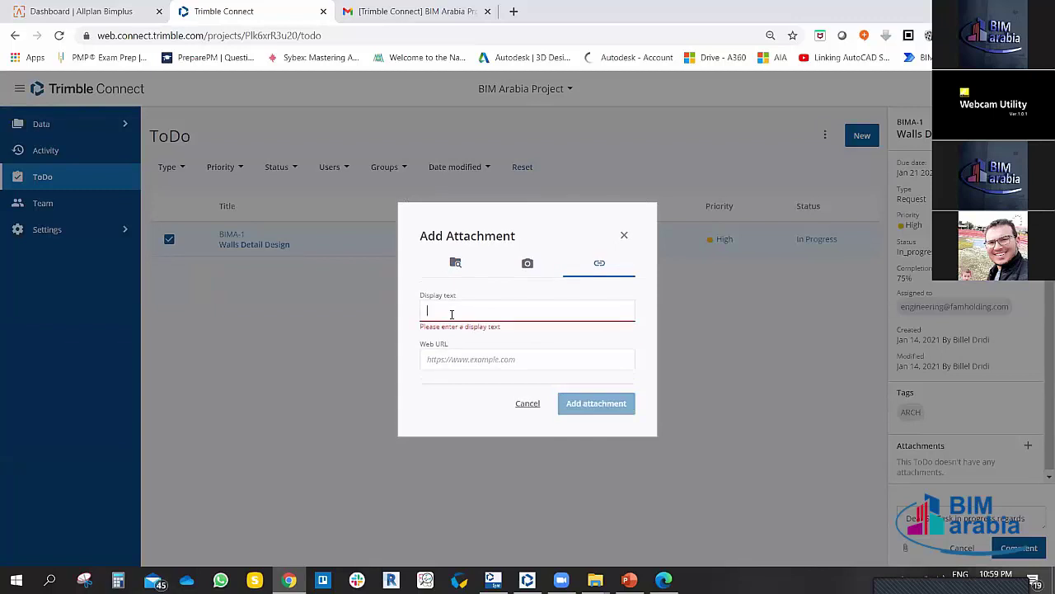
text(water closet rak)
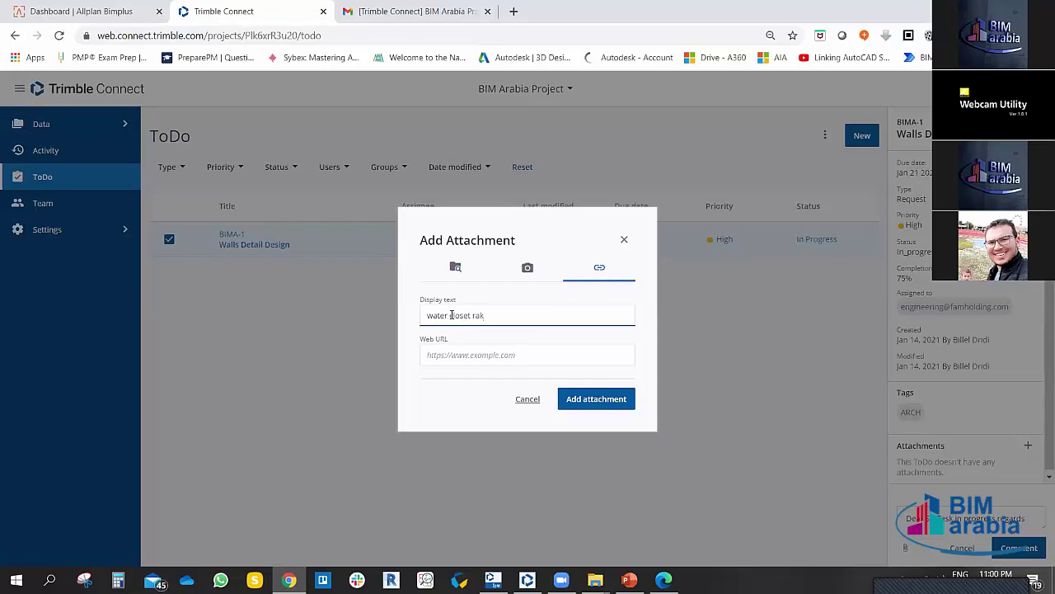
Step: Cancel the link attachment and post the progress comment on the ToDo
click(624, 242)
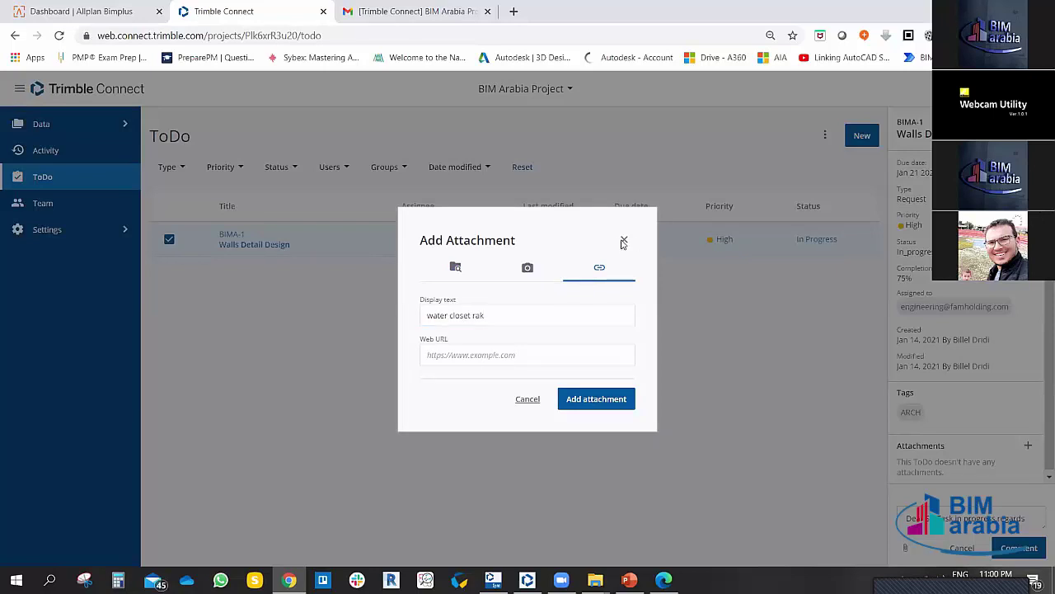
click(532, 402)
click(1008, 549)
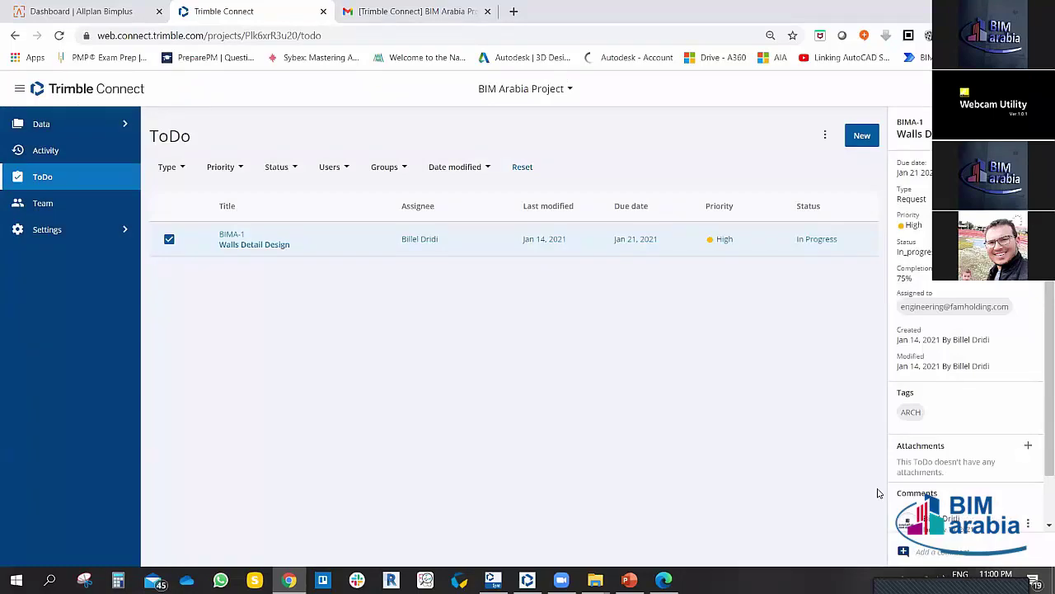
Step: Peek at the ToDo's attachment options, then switch to Gmail and reload the inbox
click(1029, 445)
click(625, 206)
click(399, 13)
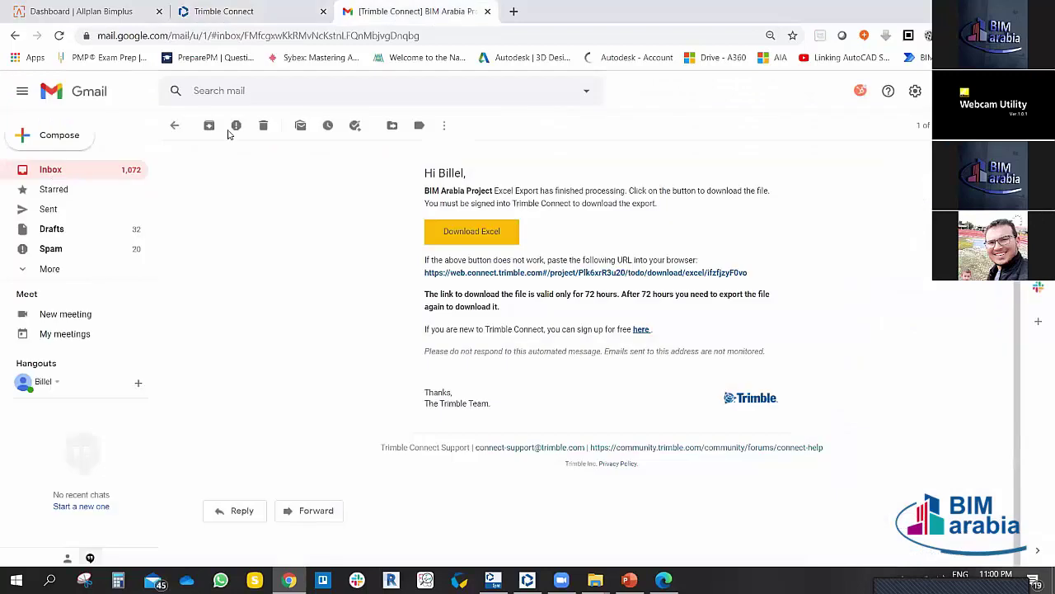
click(51, 171)
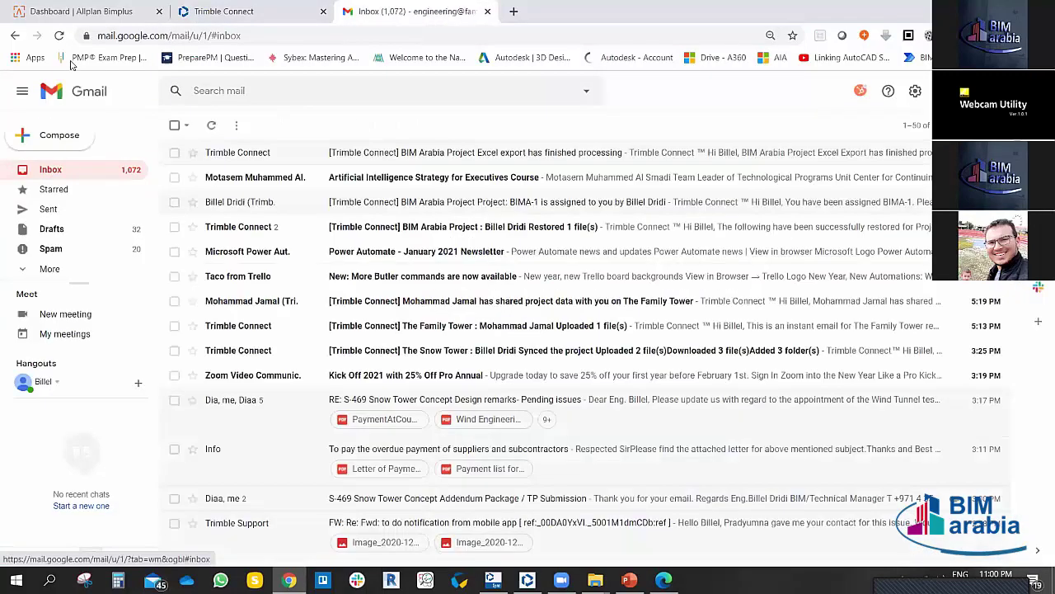
key(F5)
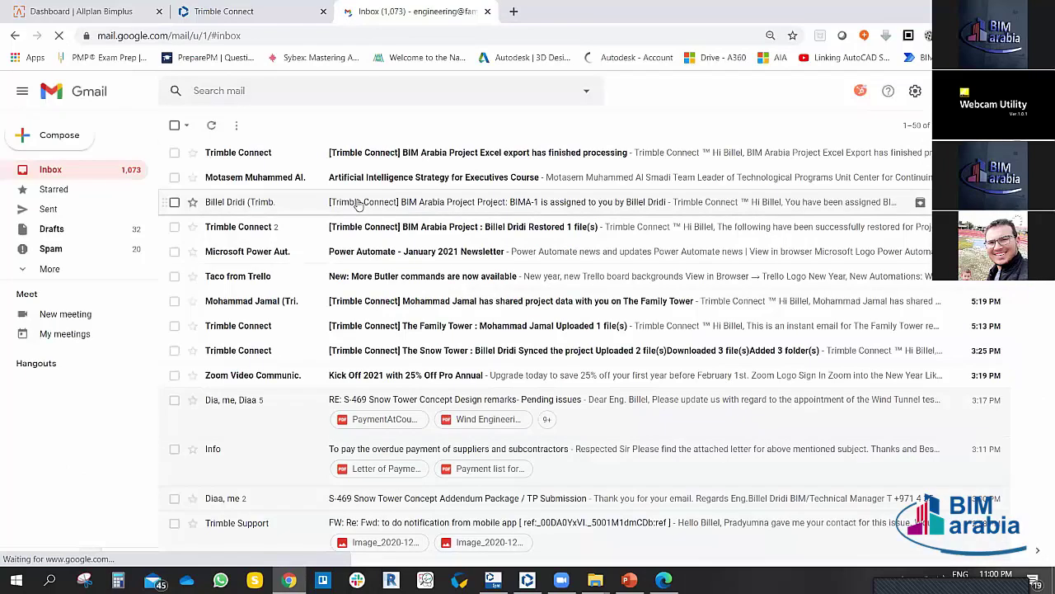
Step: Read the BIM Arabia Project Excel export email, refresh the inbox, and return to Trimble Connect
click(518, 155)
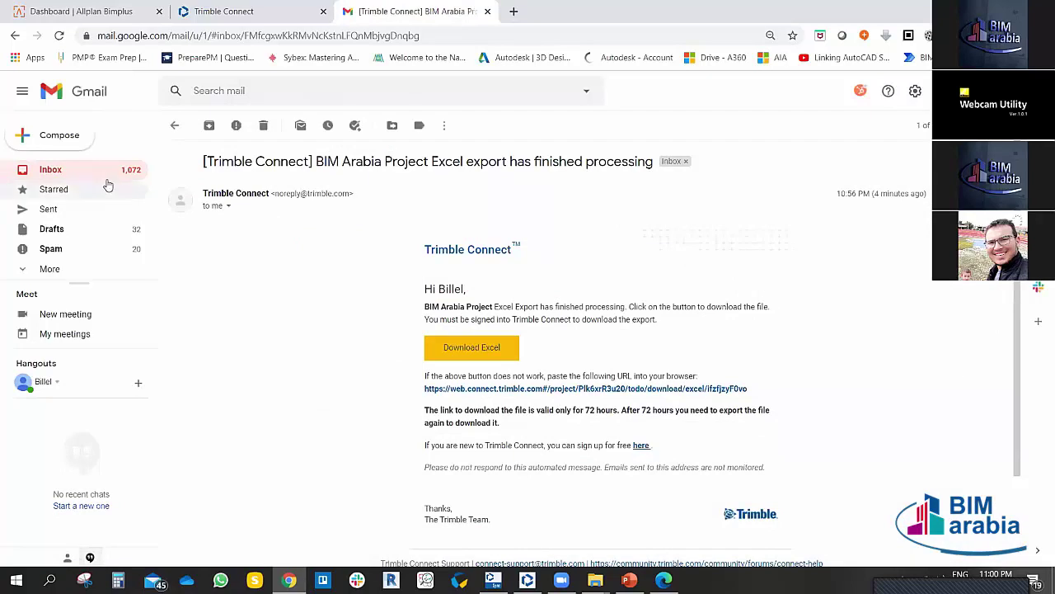
click(83, 169)
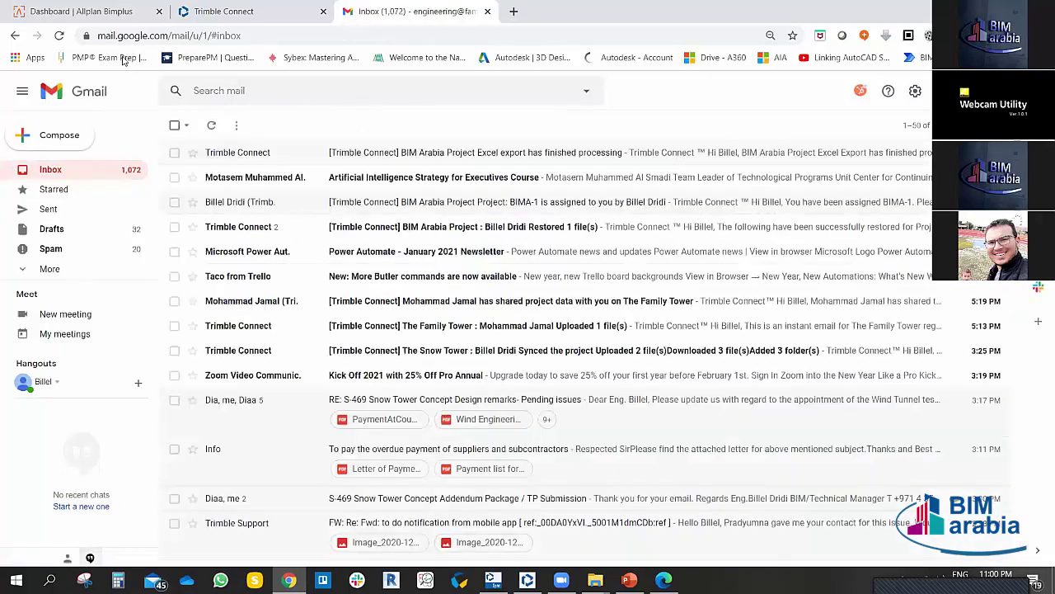
click(59, 35)
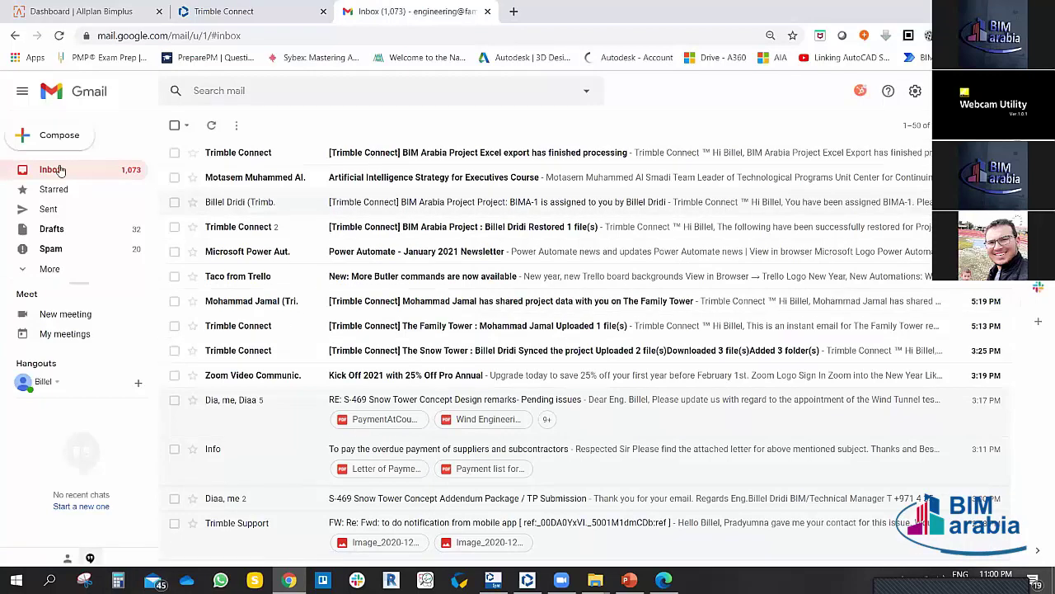
click(60, 36)
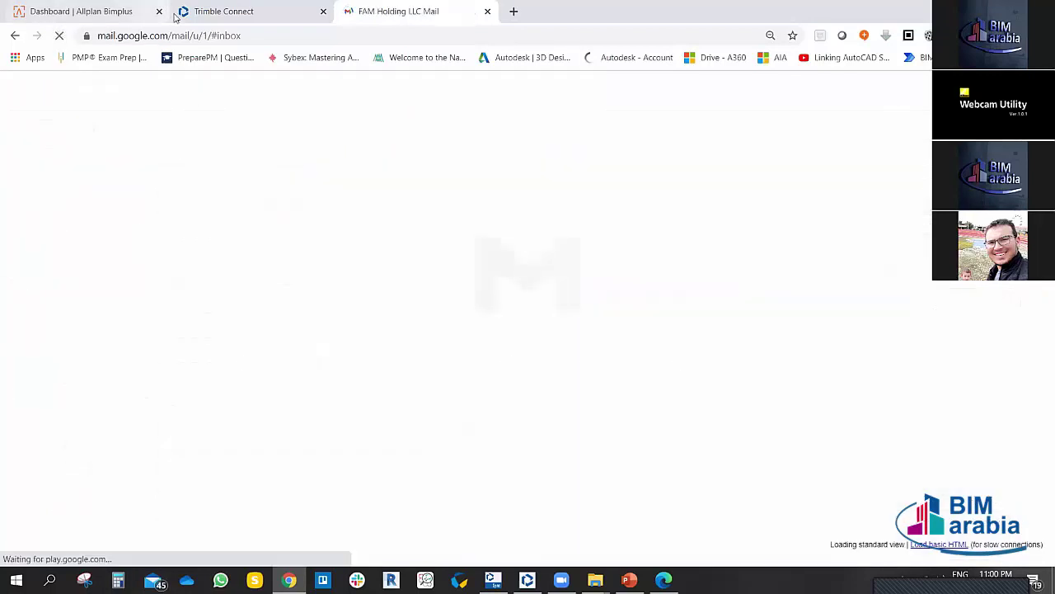
click(230, 14)
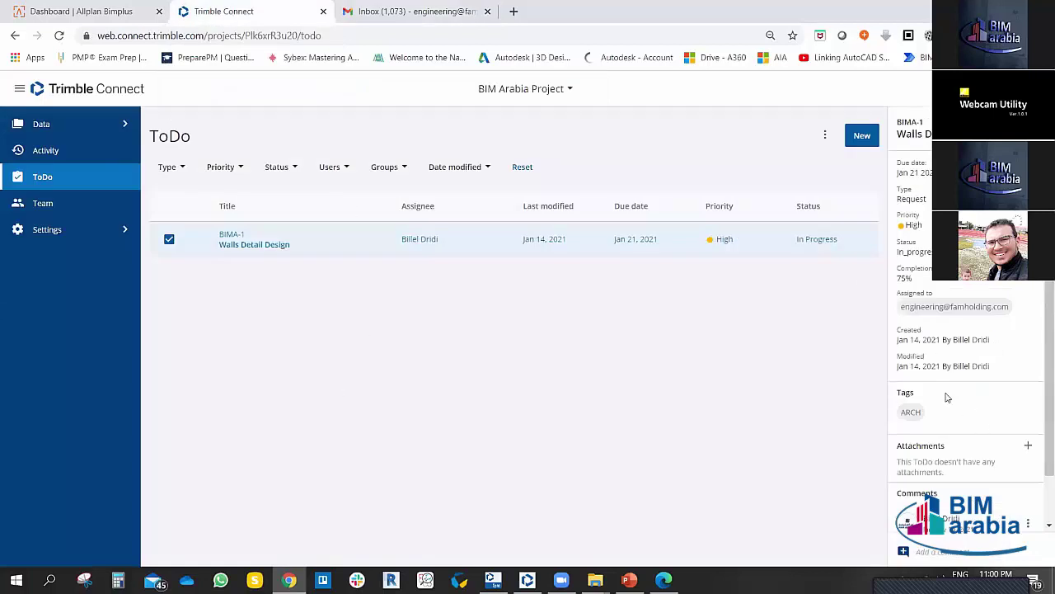
Step: Scroll the ToDo details to the comment 'Dear Sir Task in progress.regards'
scroll(952, 388, down, 1)
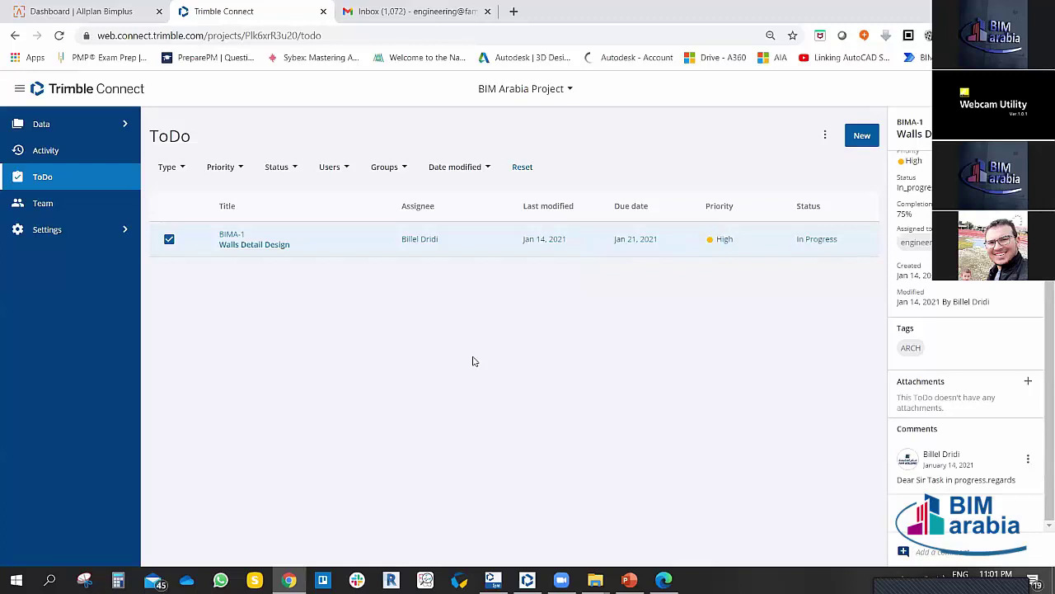
Step: Reload Gmail, close the second account's Inbox tab, and return to the Trimble Connect ToDo
click(421, 10)
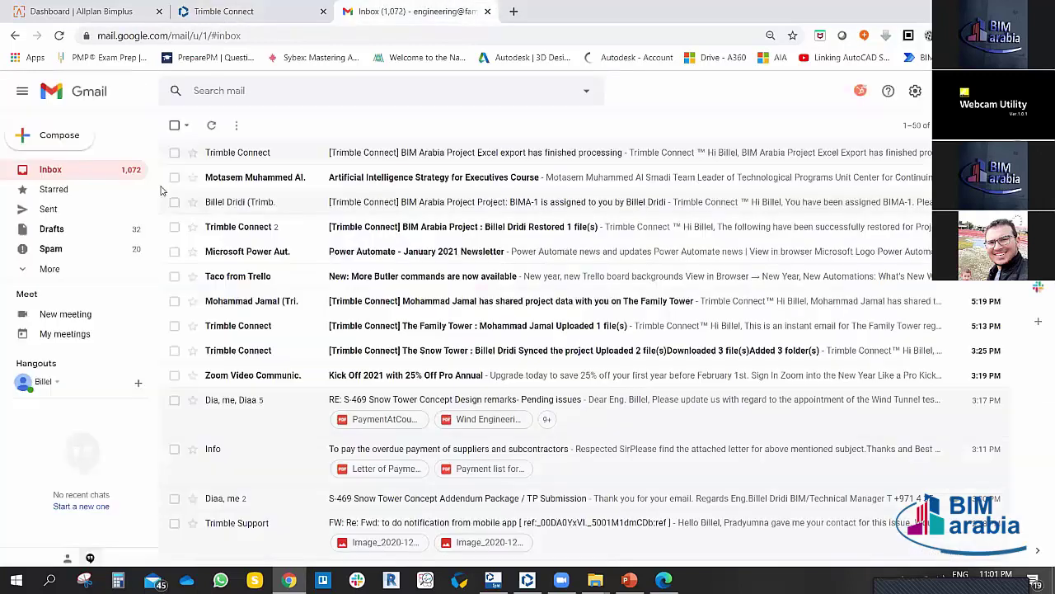
click(61, 36)
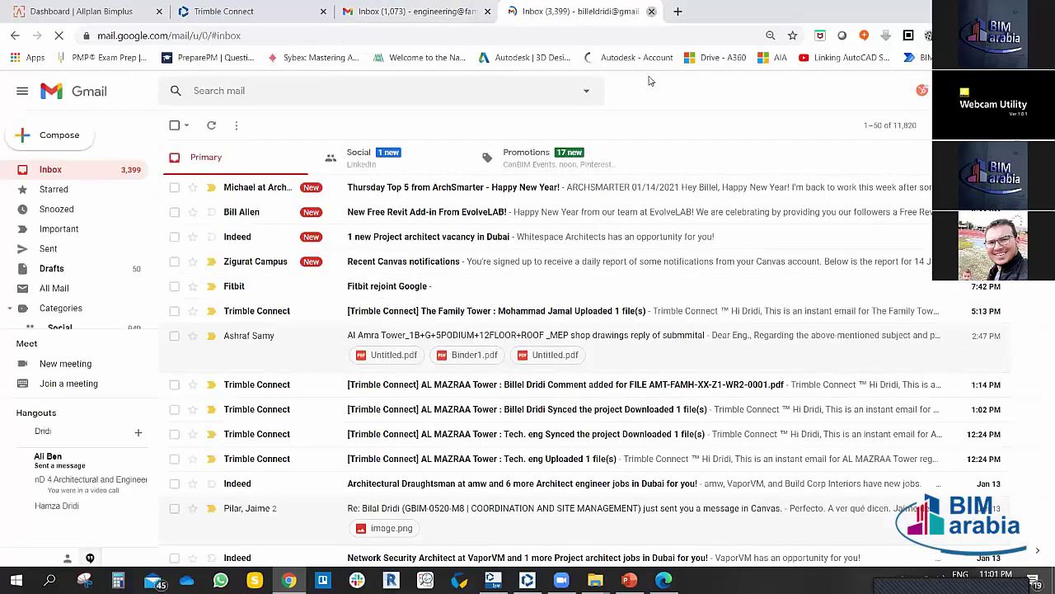
click(652, 12)
click(59, 36)
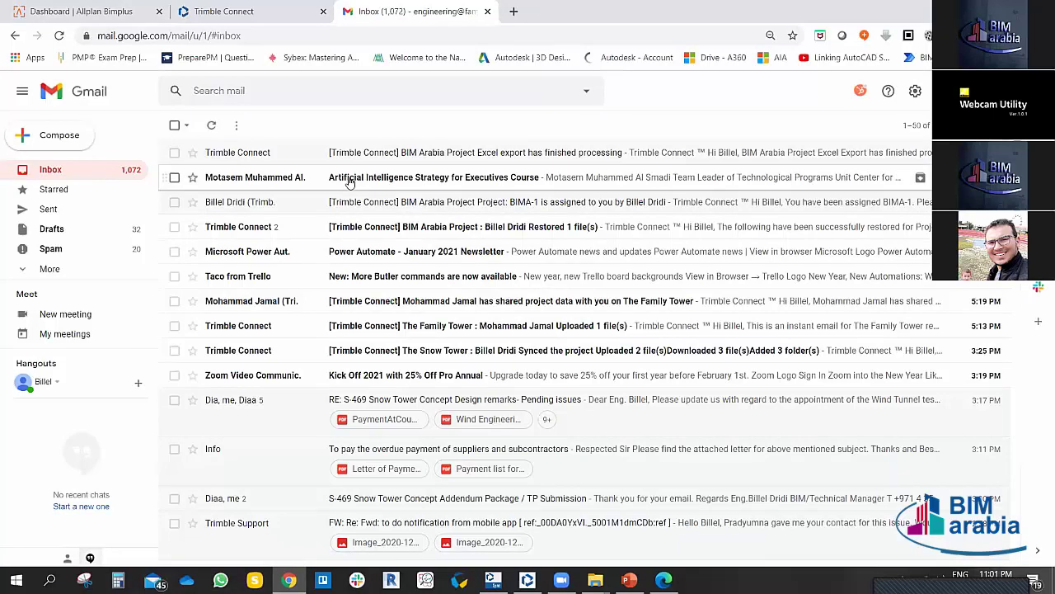
click(235, 15)
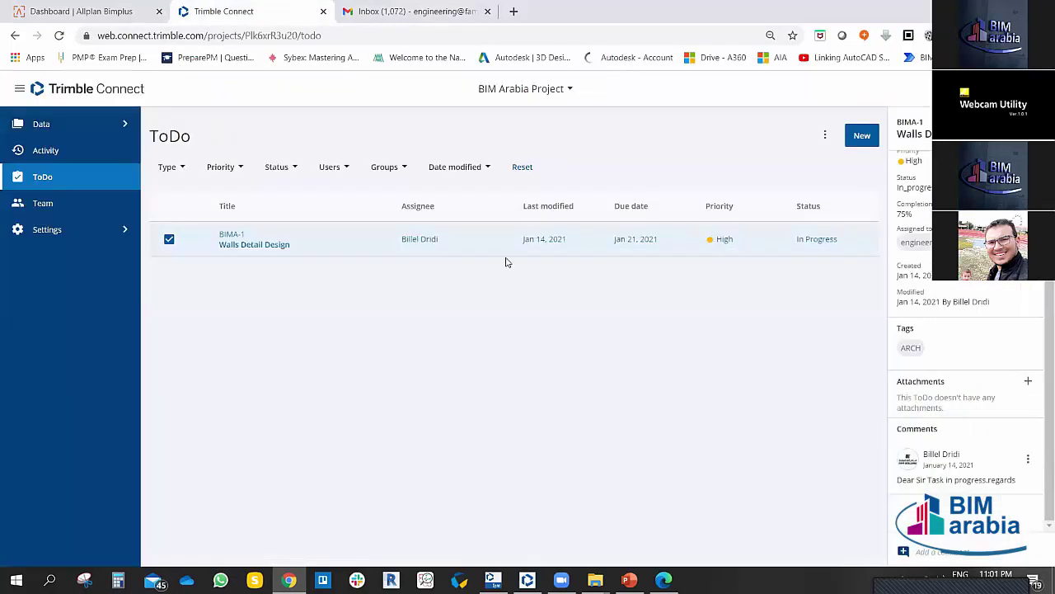
click(387, 7)
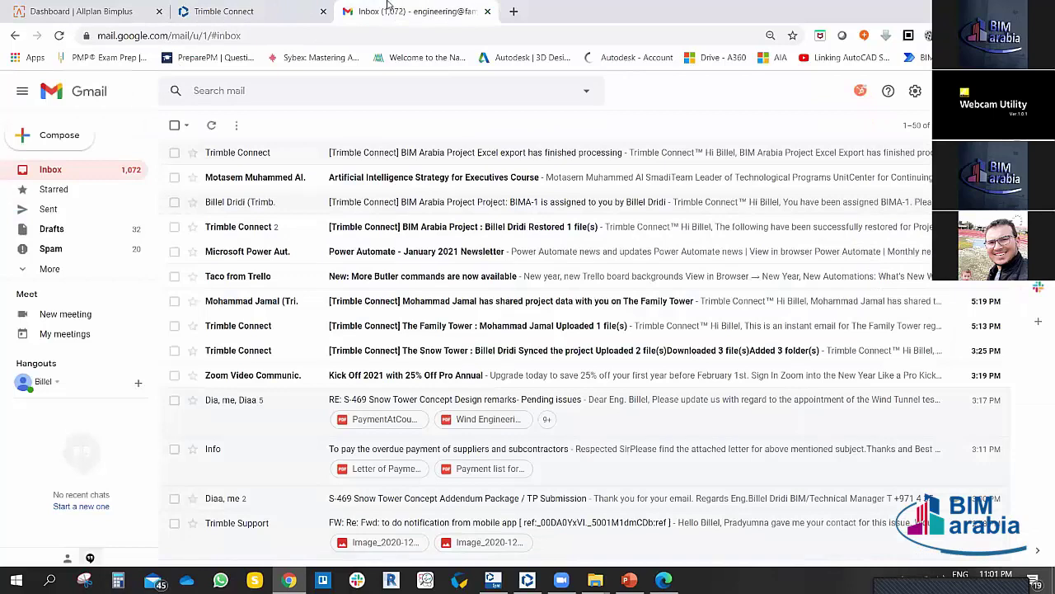
click(239, 10)
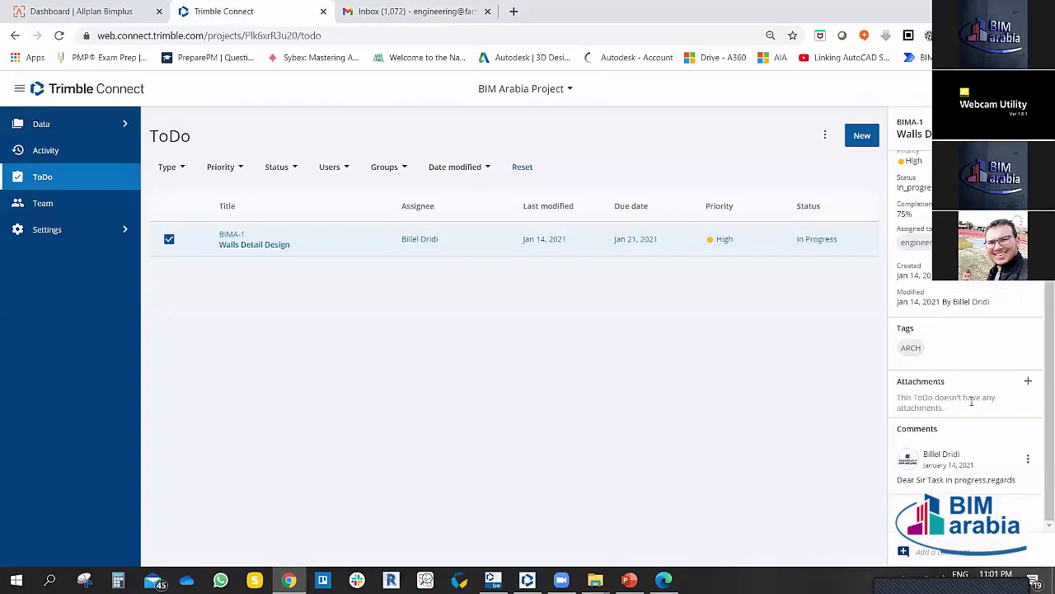
scroll(1040, 307, up, 2)
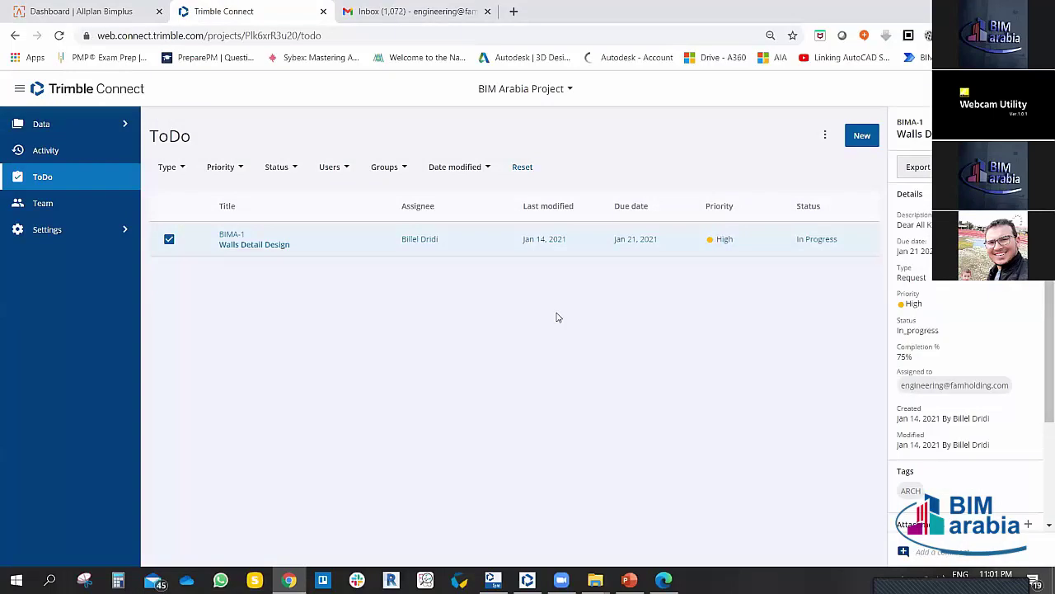
scroll(988, 446, down, 2)
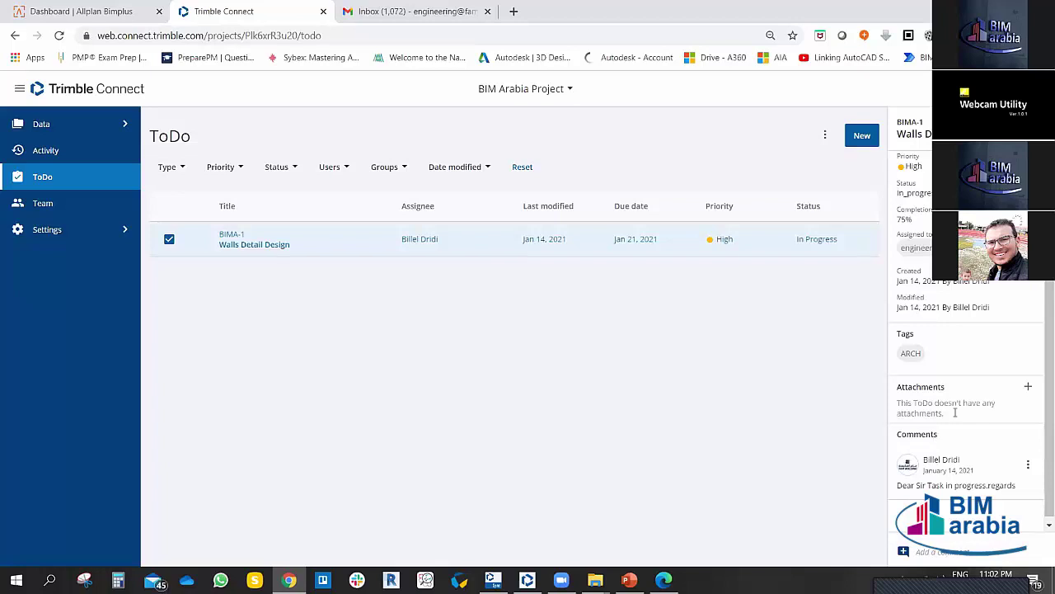
Step: Browse the Add Attachment sources (project files, saved views, computer upload) and close without attaching
click(1028, 386)
click(531, 236)
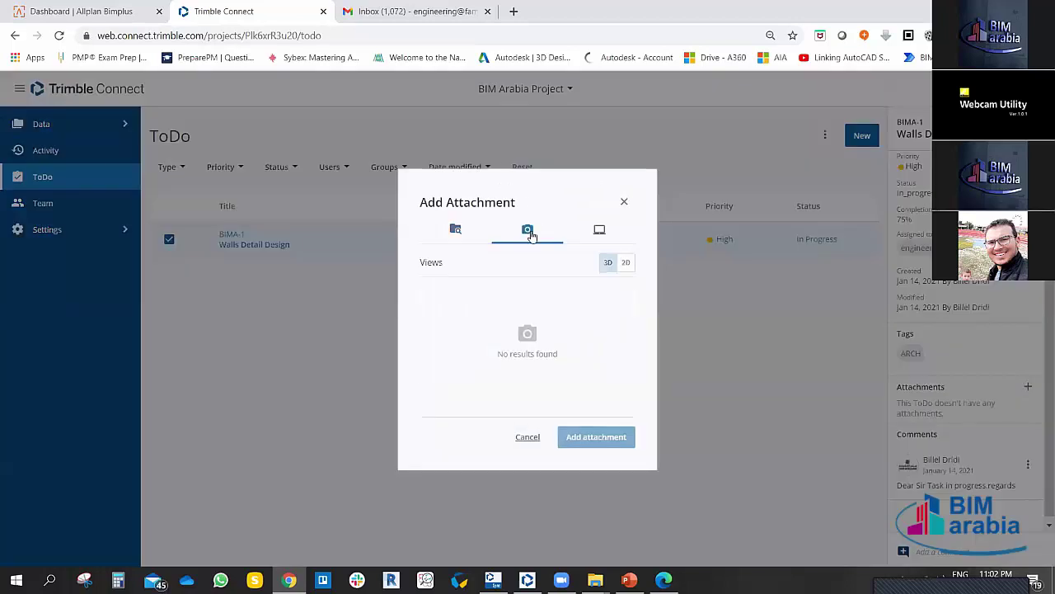
click(600, 231)
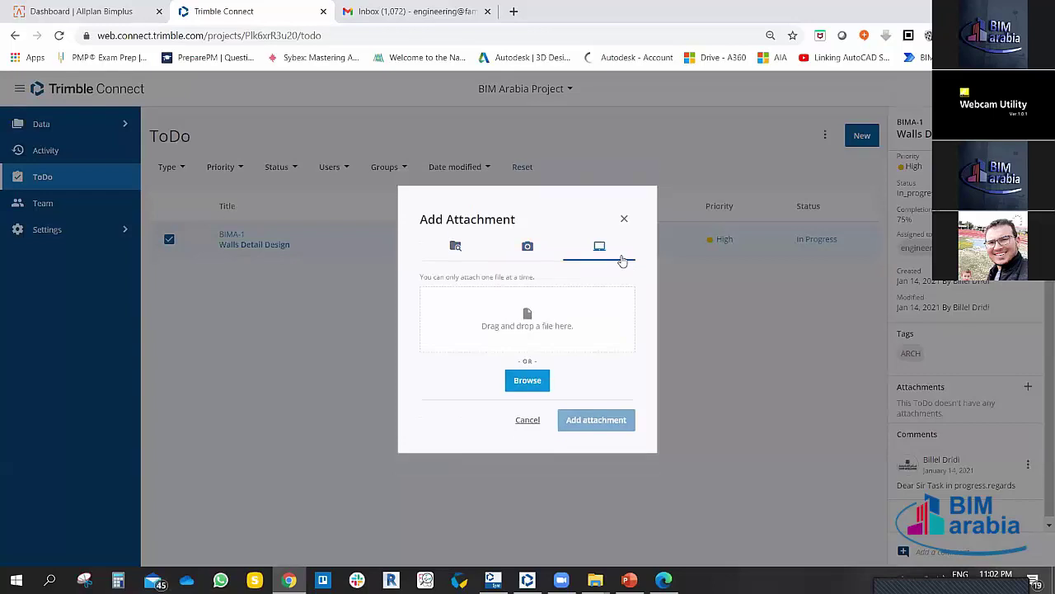
click(456, 238)
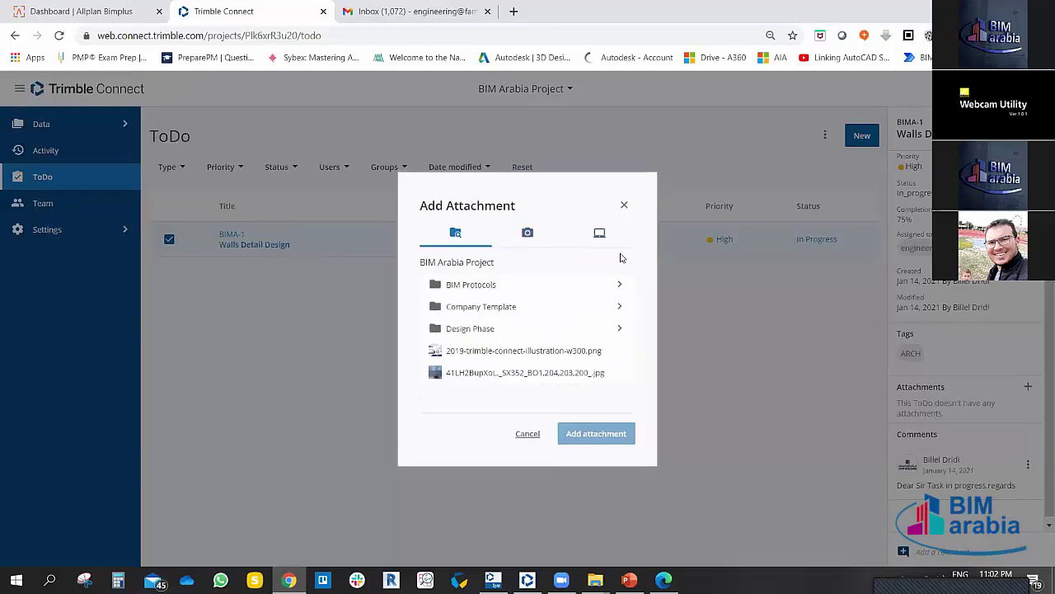
click(528, 234)
click(599, 232)
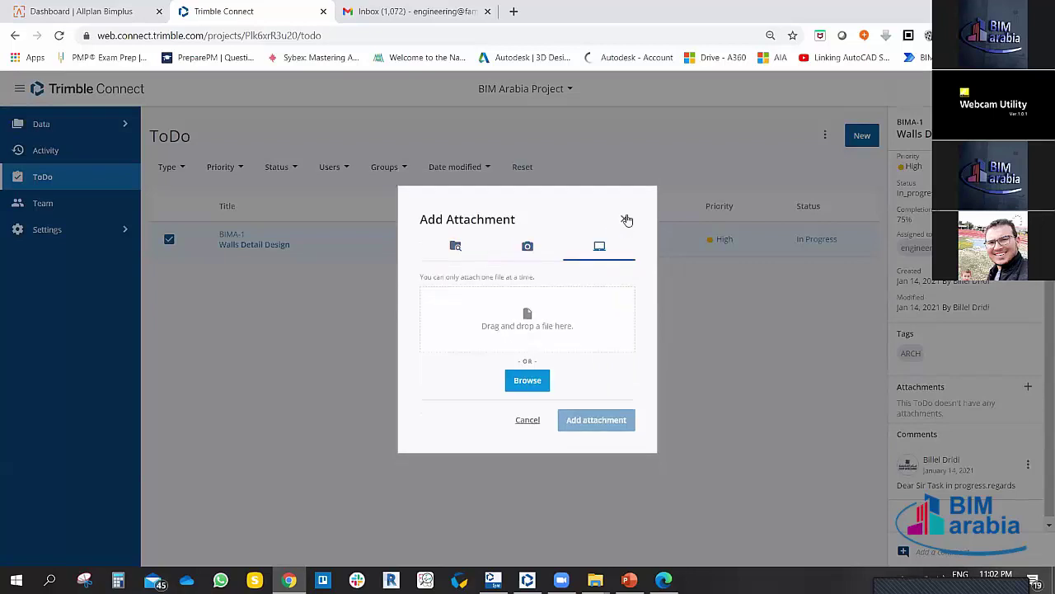
click(626, 220)
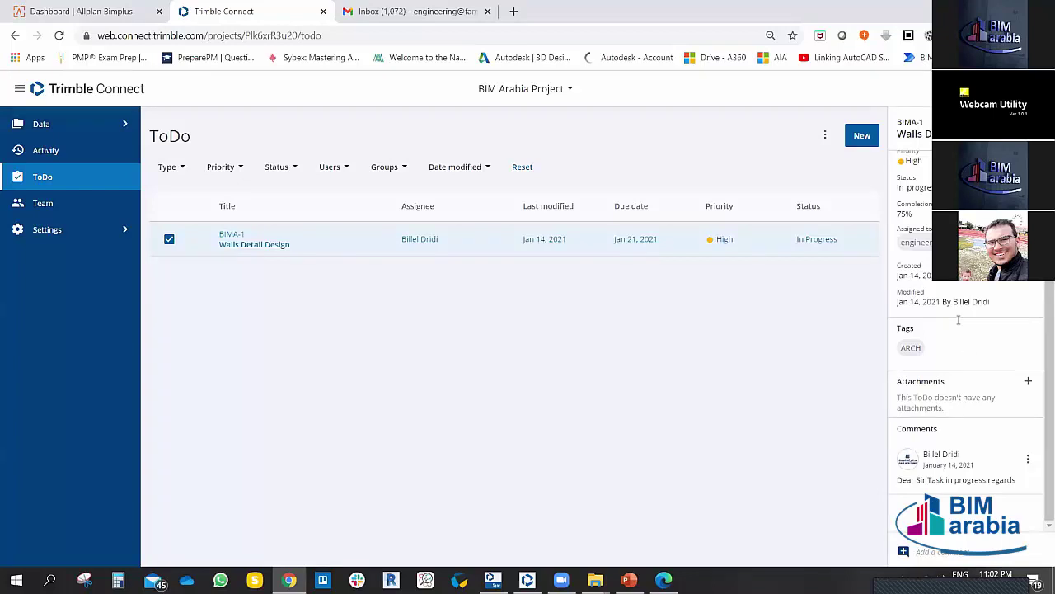
scroll(956, 318, up, 3)
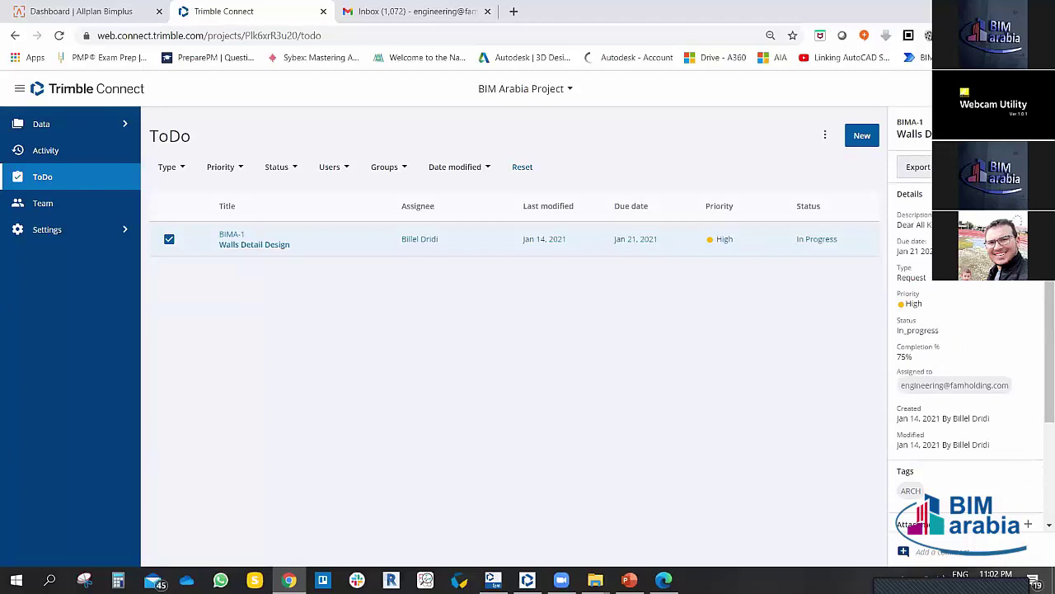
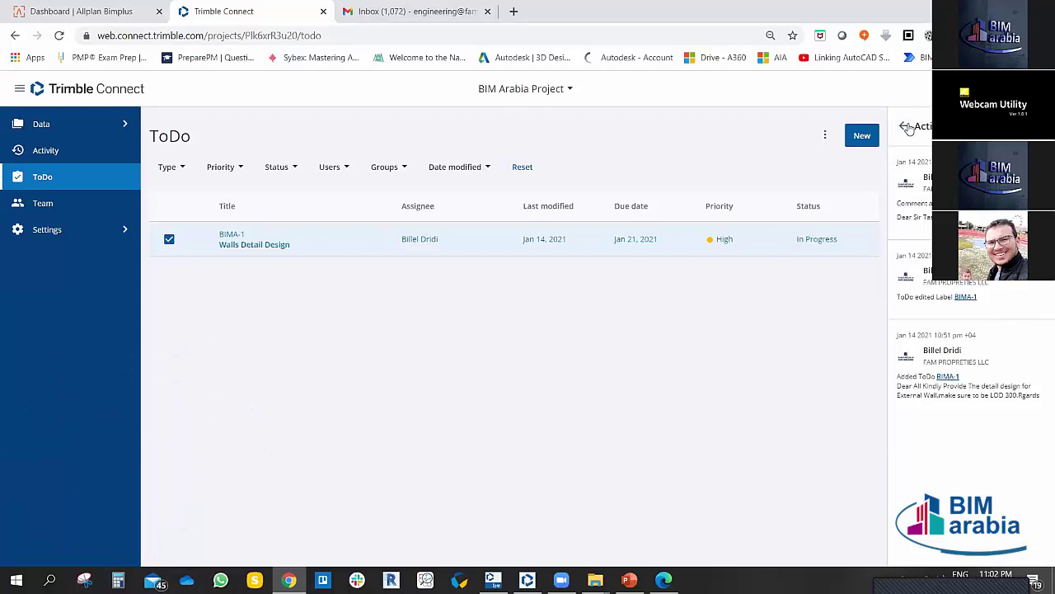
Step: Go back from the activity feed and save the edited ToDo details
click(906, 127)
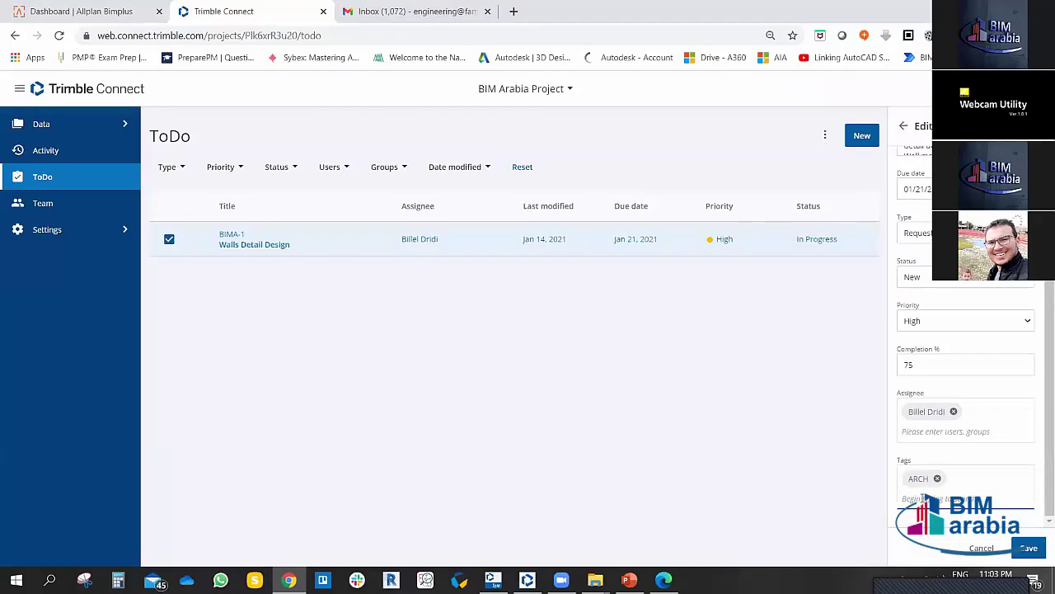
scroll(944, 285, up, 2)
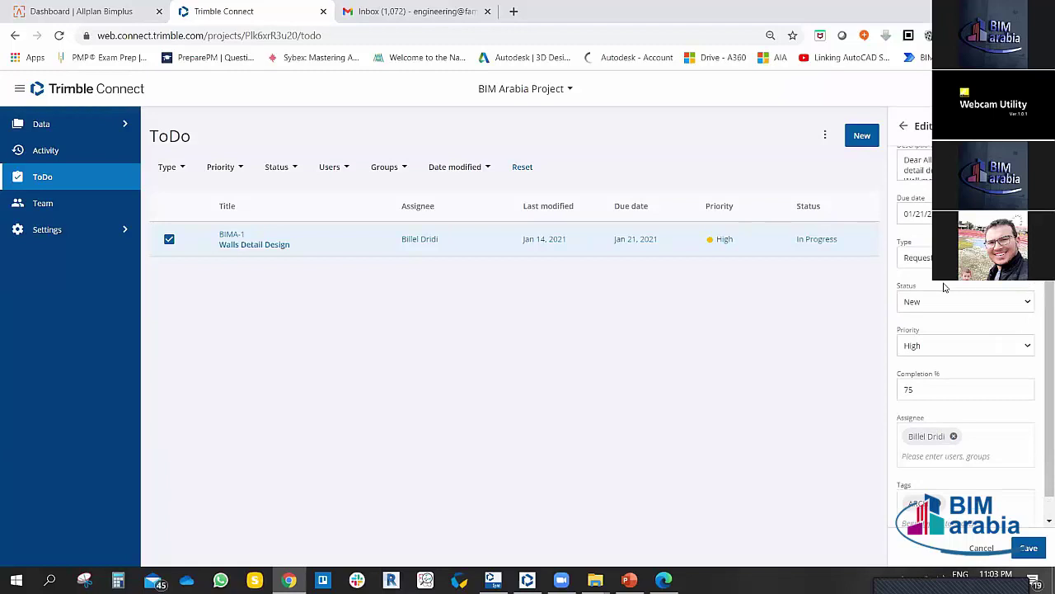
click(1029, 547)
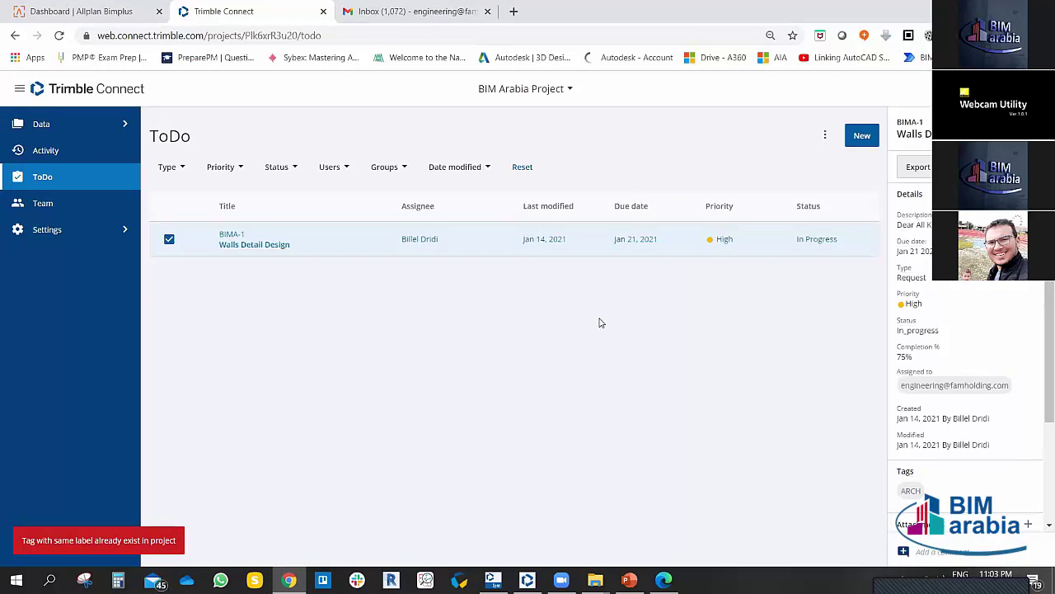
scroll(969, 408, down, 2)
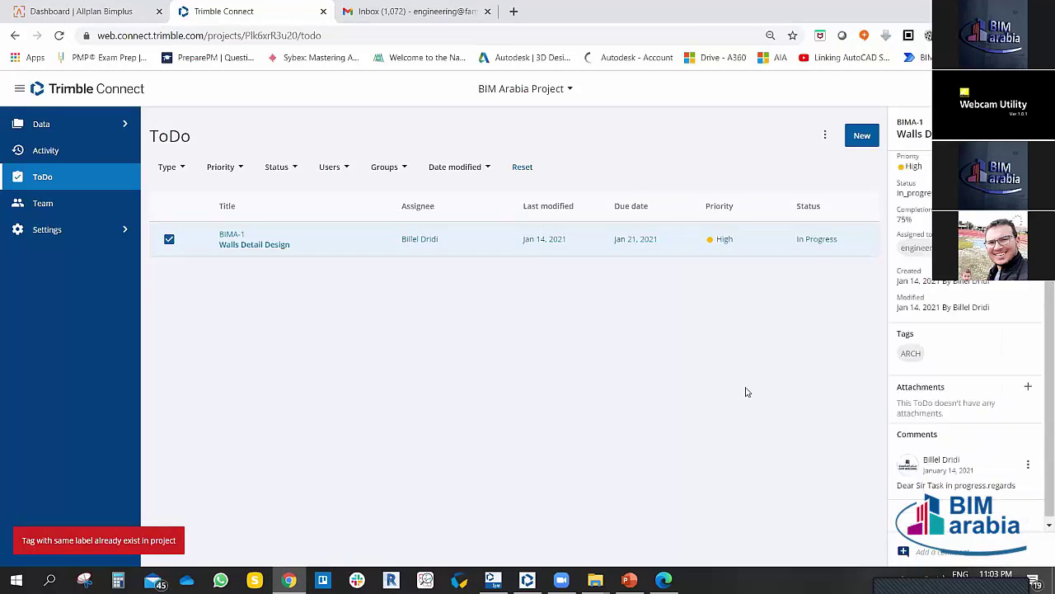
Step: Close the ToDo details and open the BIM Arabia Project members page via Team
click(169, 239)
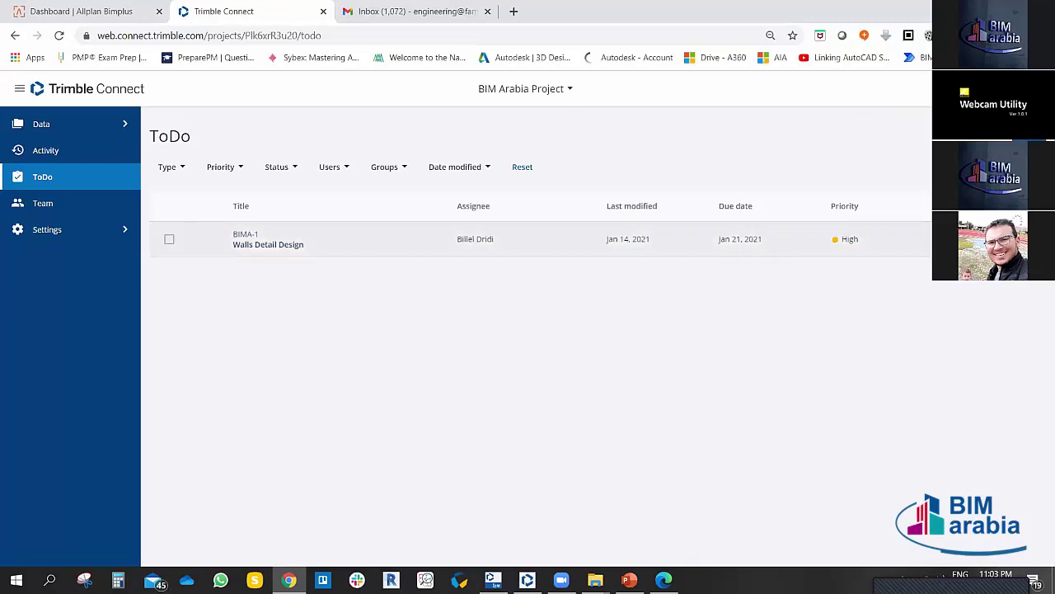
click(903, 238)
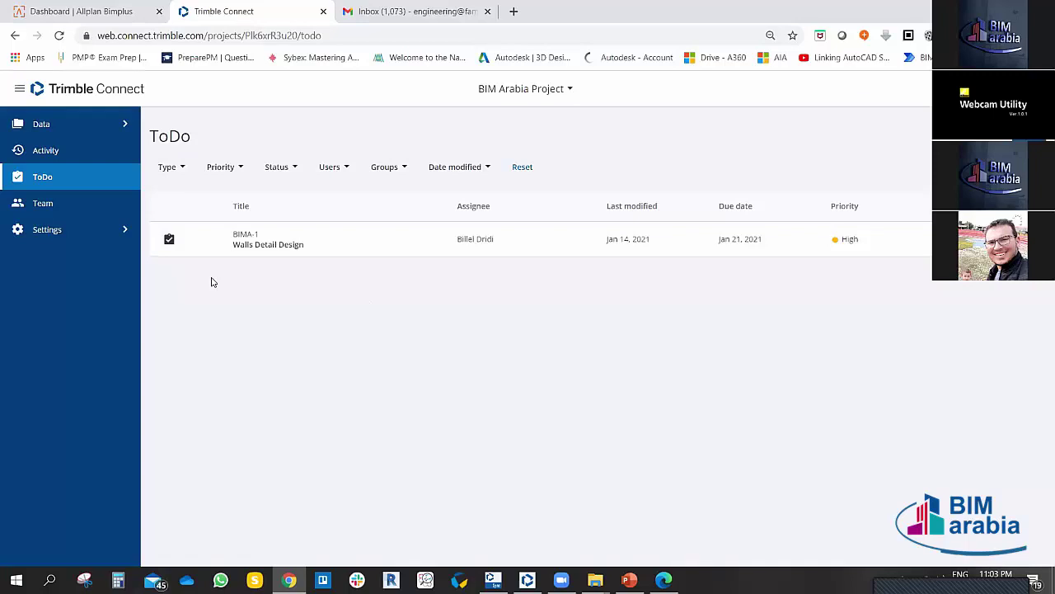
click(41, 208)
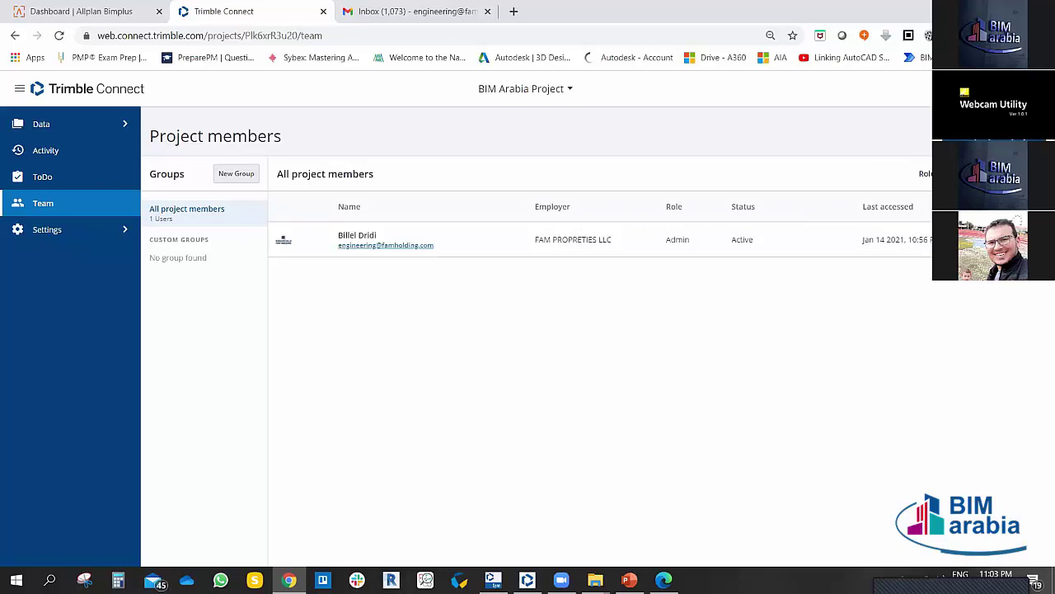
Step: Open the Invite others dialog and remove the trial invitee address, leaving People empty
click(989, 173)
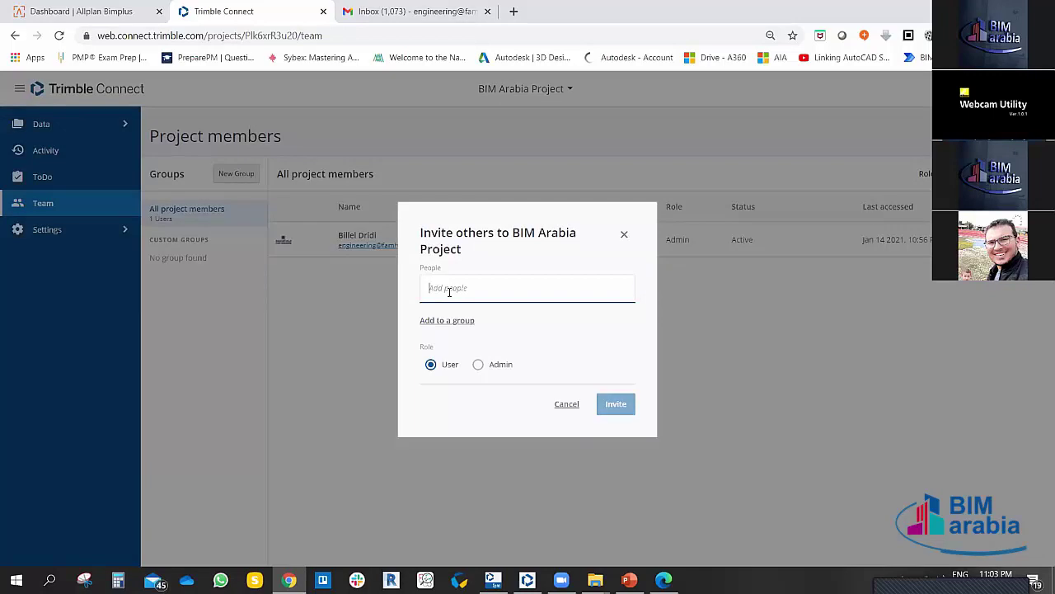
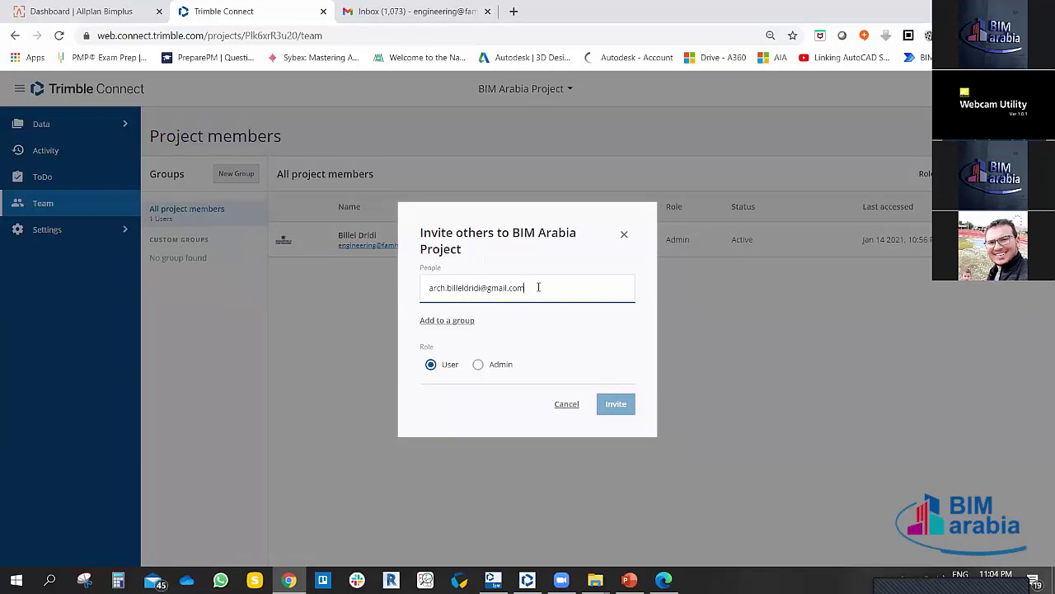
key(Return)
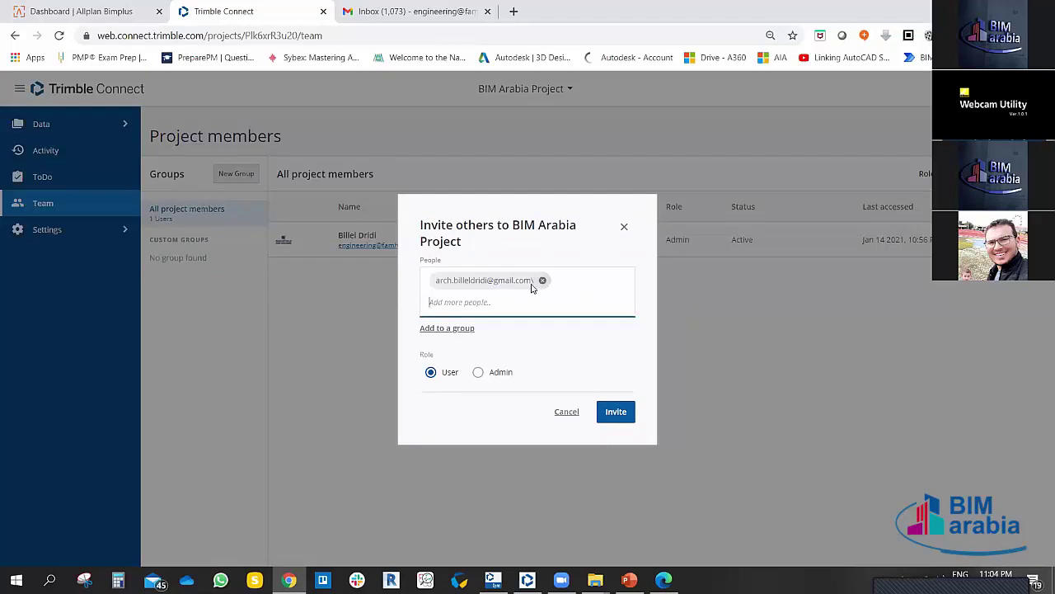
click(543, 280)
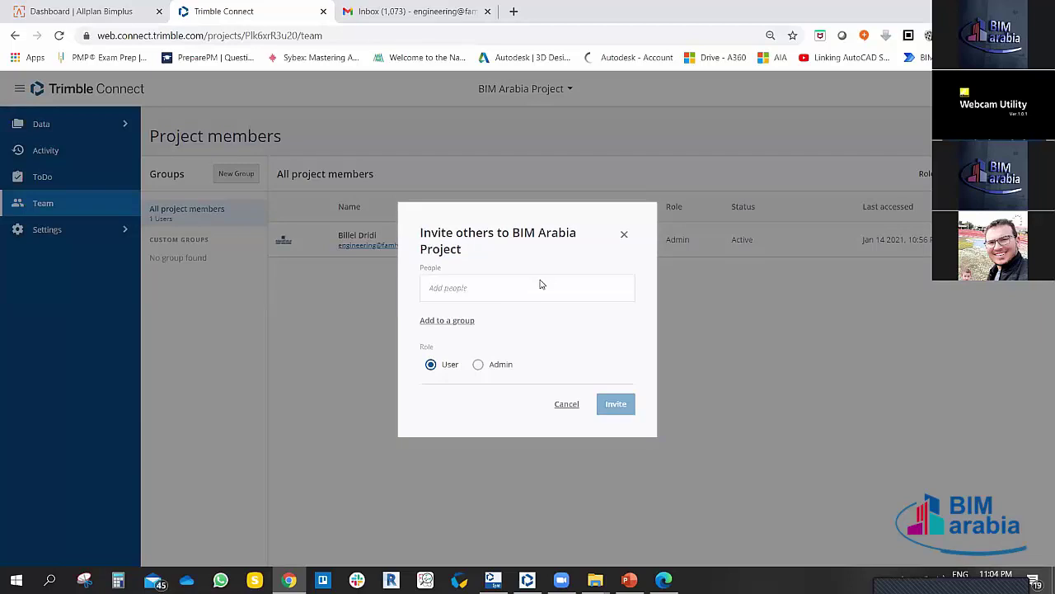
Step: Invite two people by their e-mail addresses to the project with the User role
click(493, 287)
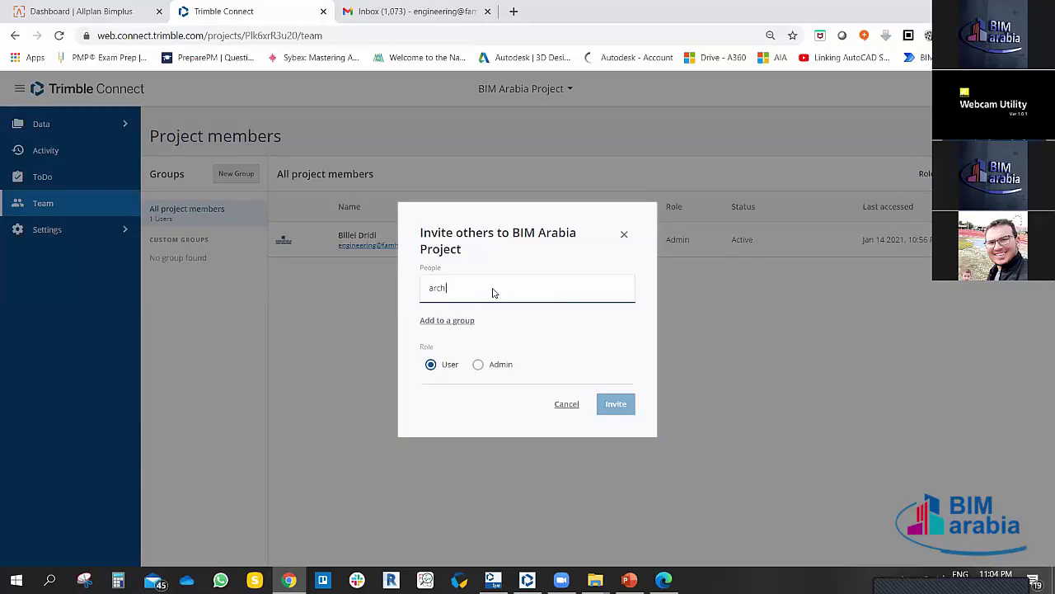
key(Return)
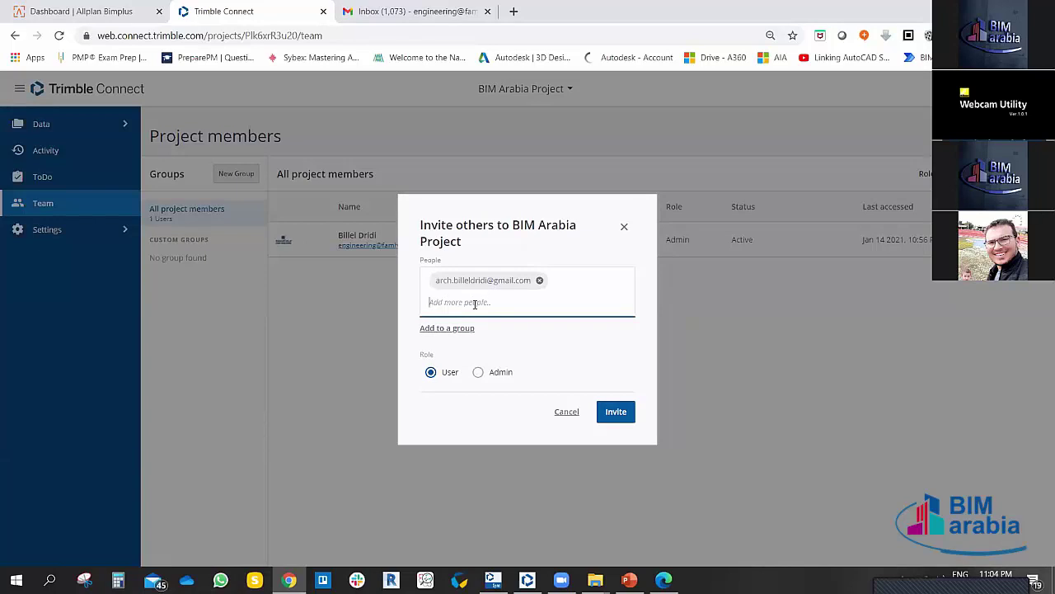
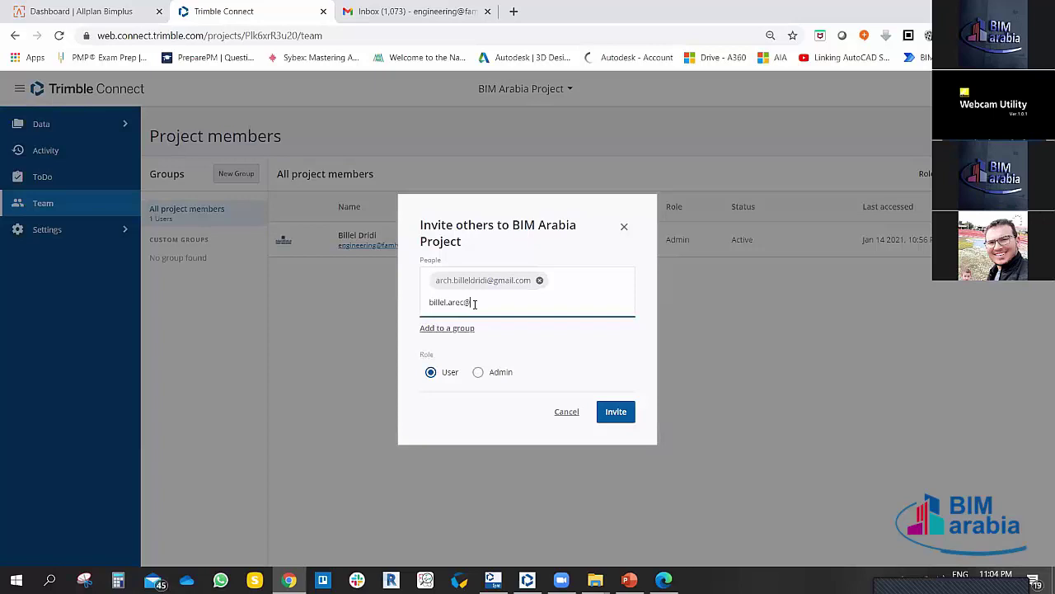
key(Return)
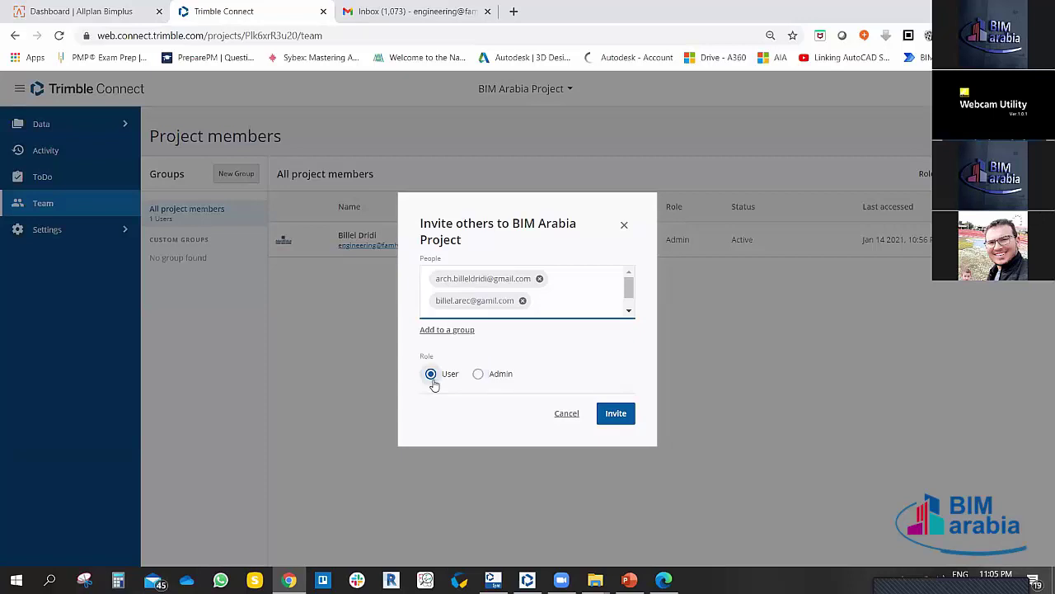
click(617, 422)
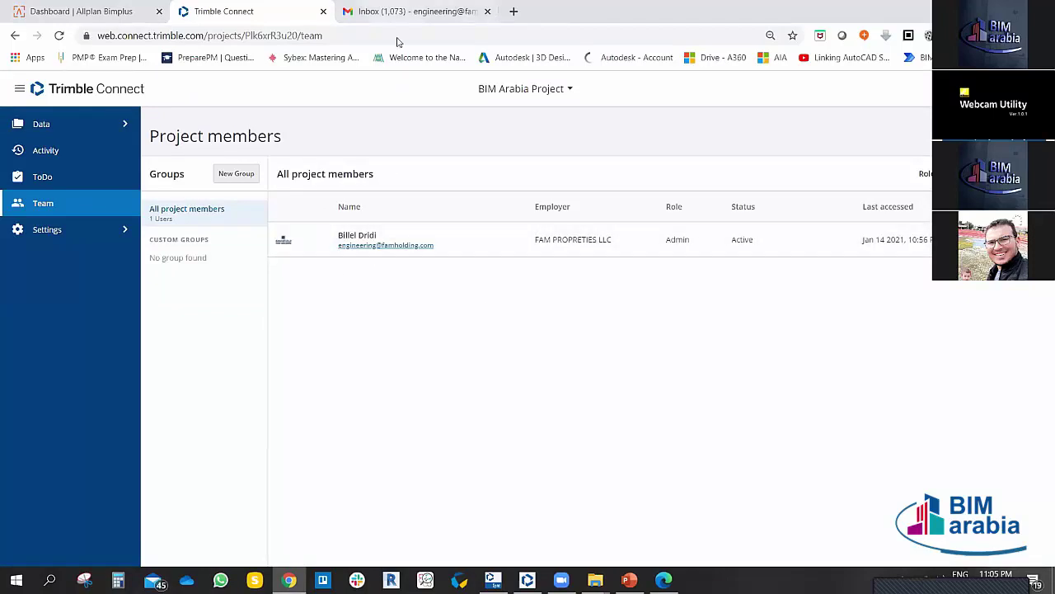
Step: In Gmail, open the second signed-in account's inbox in a new tab
click(398, 11)
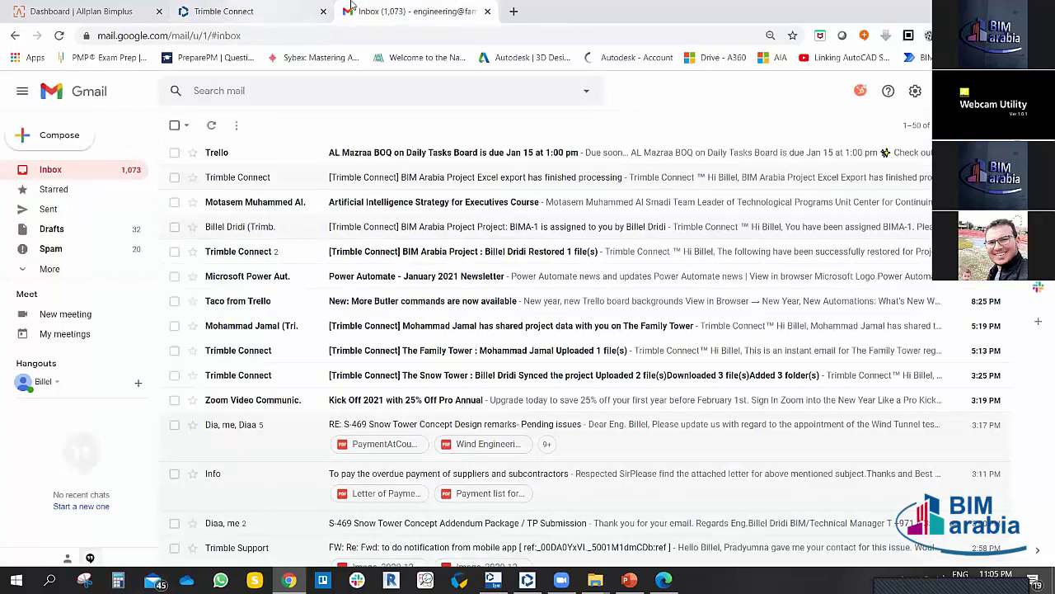
click(256, 11)
click(372, 12)
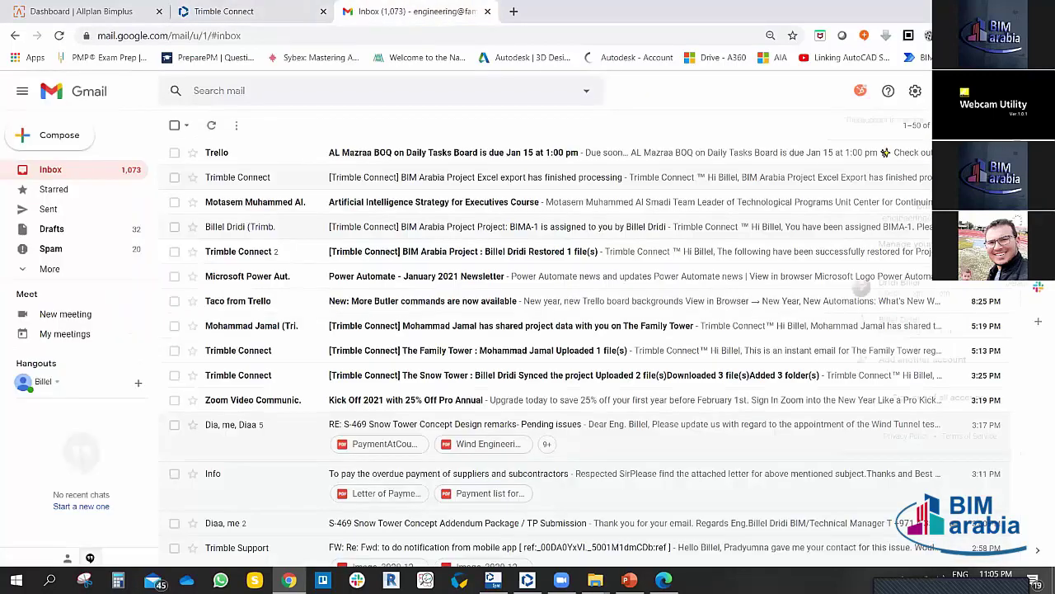
click(1027, 91)
click(902, 324)
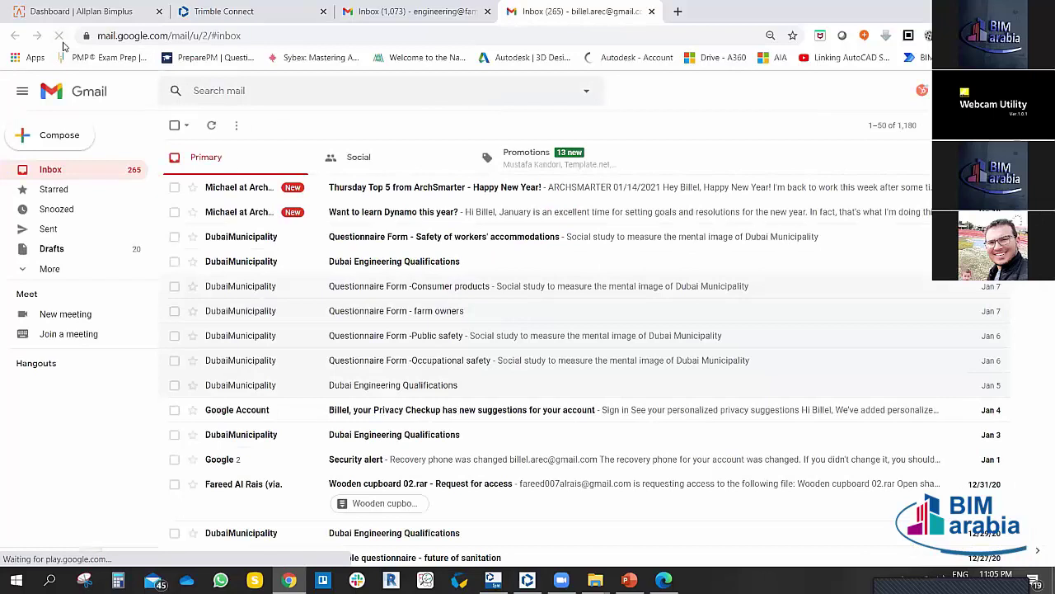
Step: Reload Gmail and choose an account to reach the Google sign-in page
click(1030, 91)
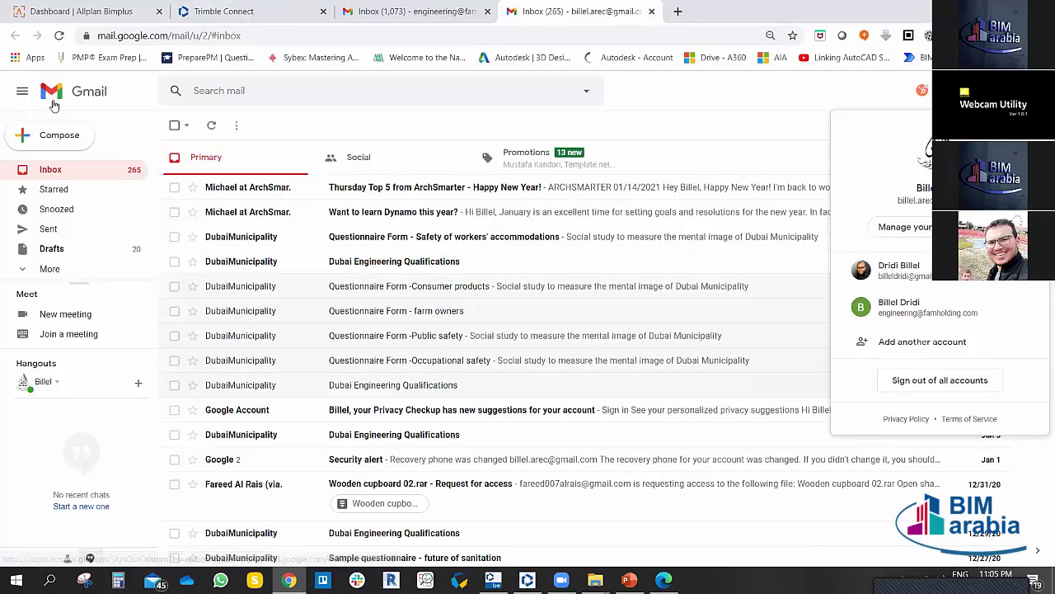
click(58, 36)
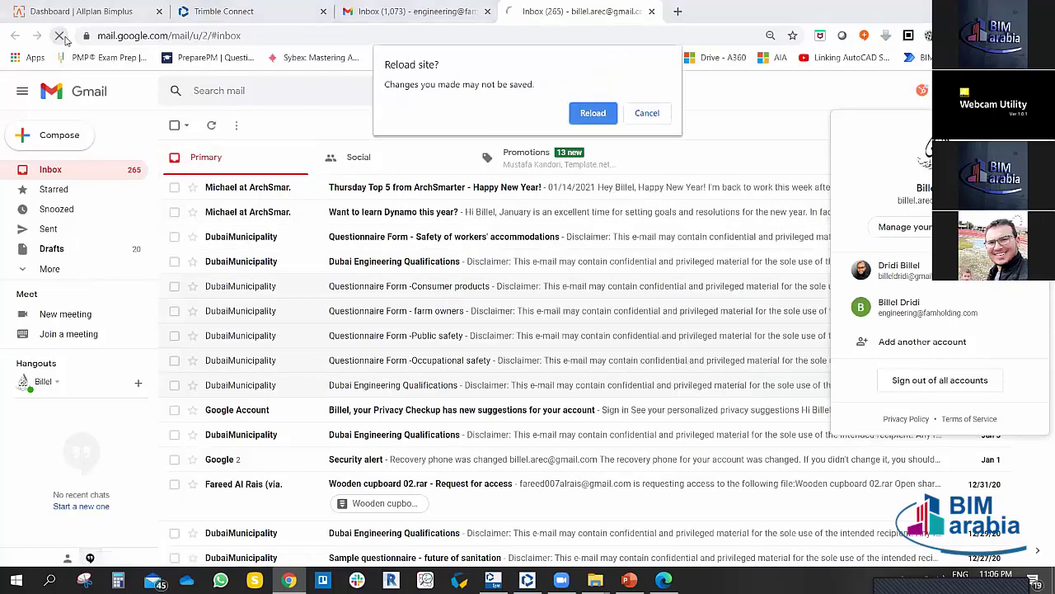
click(587, 115)
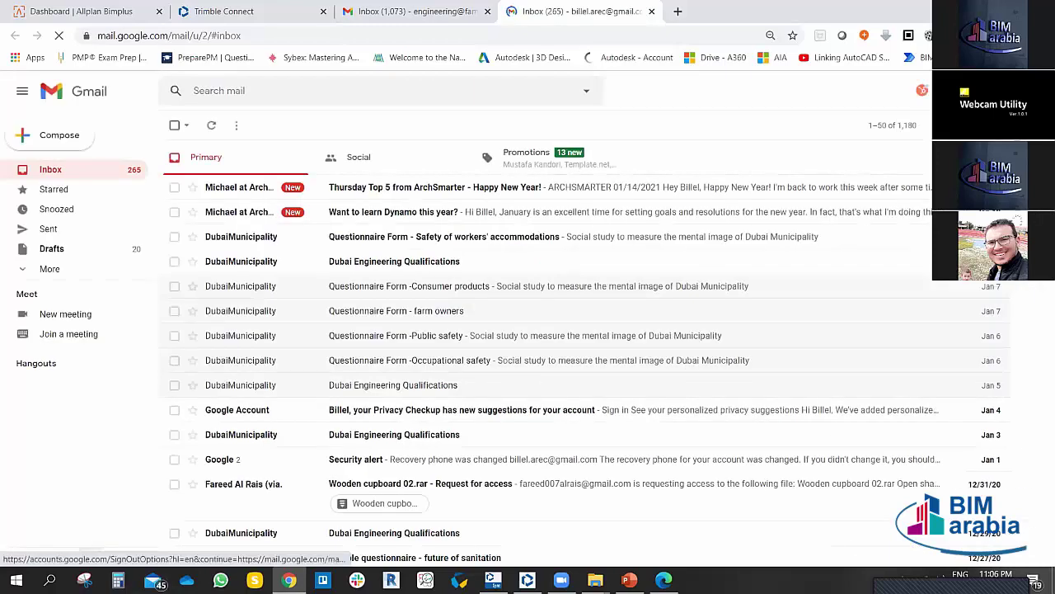
click(1022, 91)
click(903, 270)
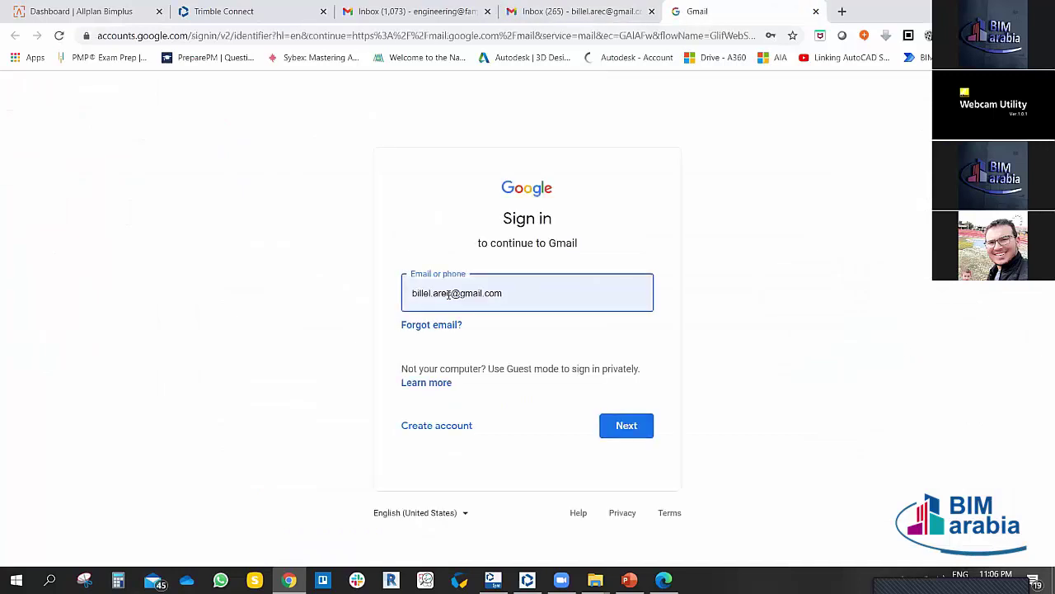
Step: Sign in to Gmail with the invited account's e-mail address and its password
click(390, 299)
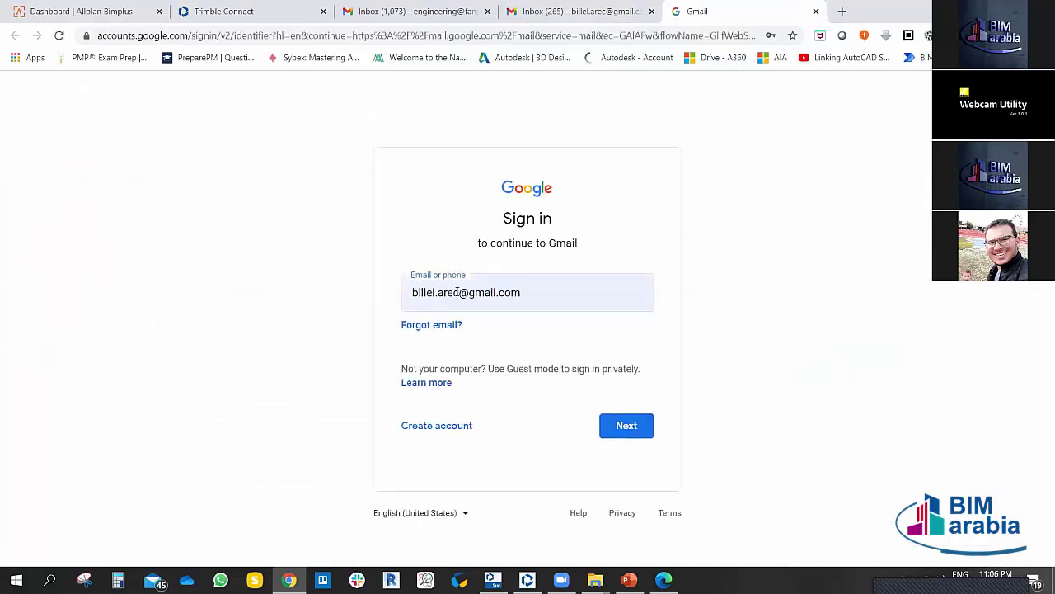
drag(457, 292, 415, 293)
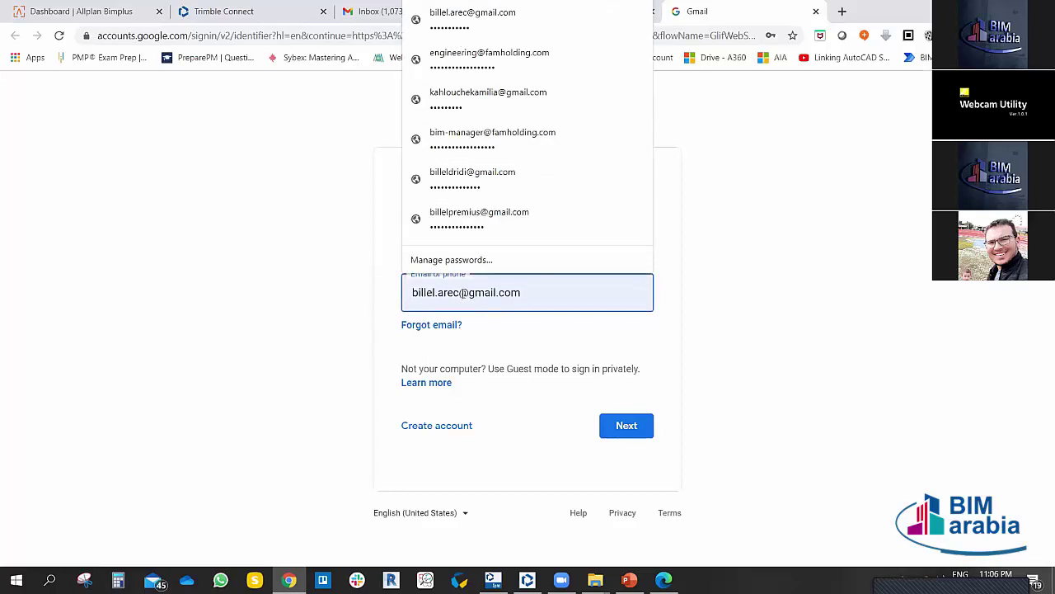
drag(459, 292, 418, 292)
key(BackSpace)
key(BackSpace)
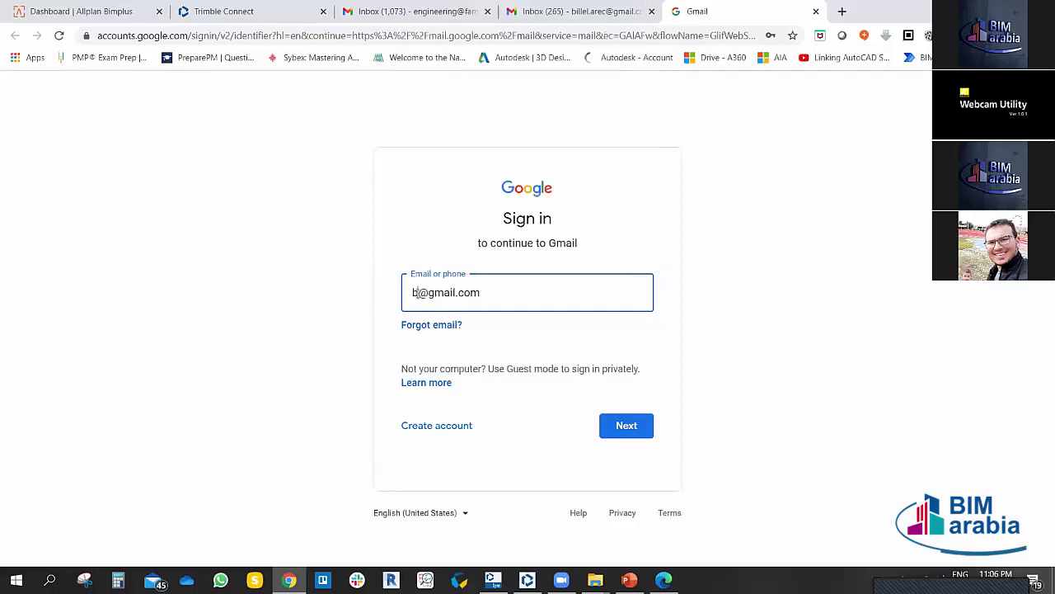
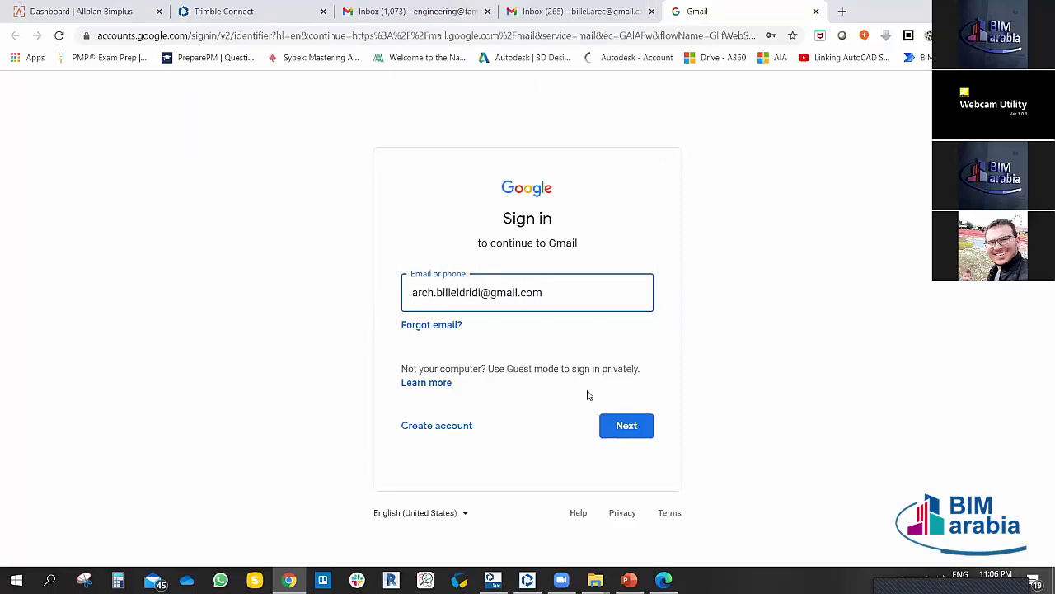
click(625, 425)
text(•••••••••••)
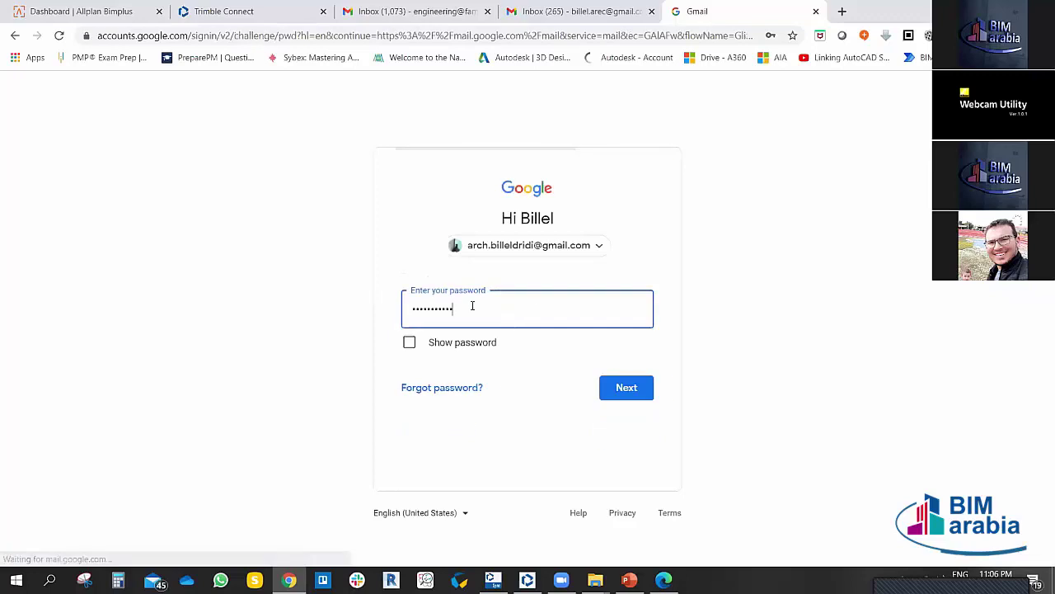
click(629, 387)
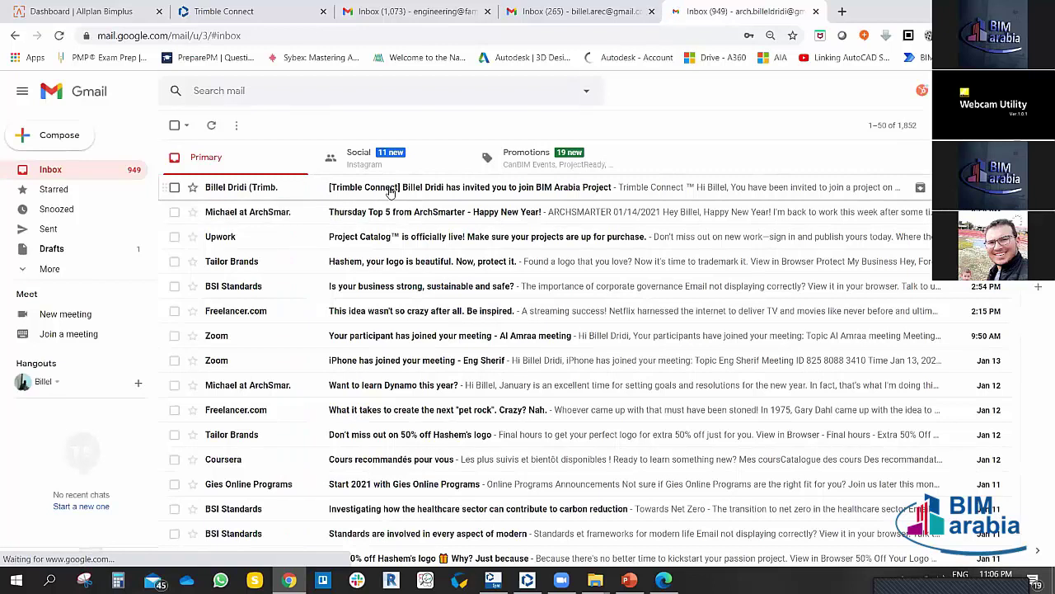
Step: Open the Trimble Connect invitation e-mail and highlight the project and inviter names
click(767, 261)
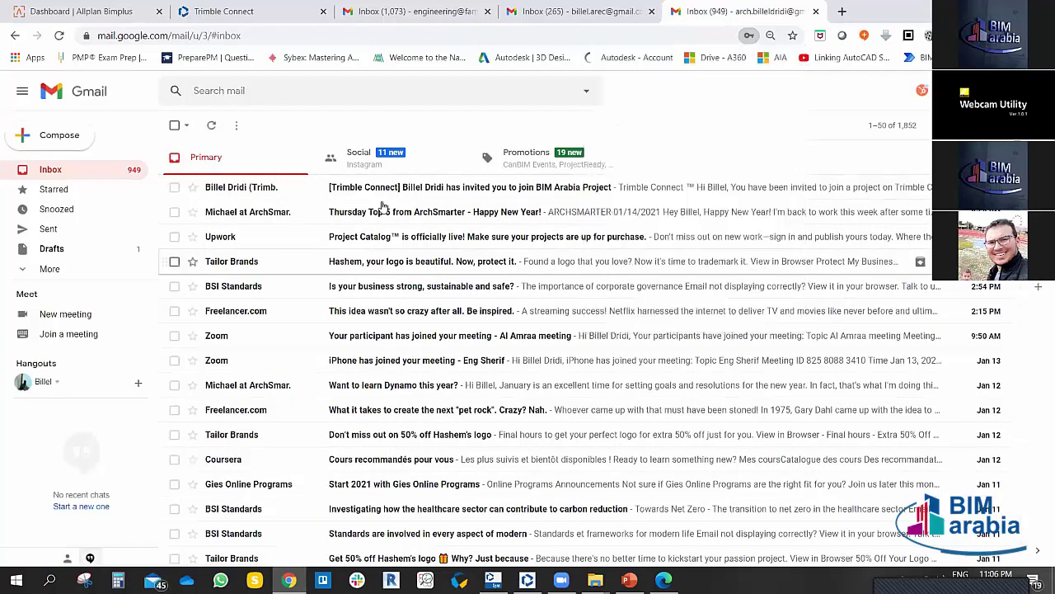
click(380, 187)
scroll(630, 357, down, 2)
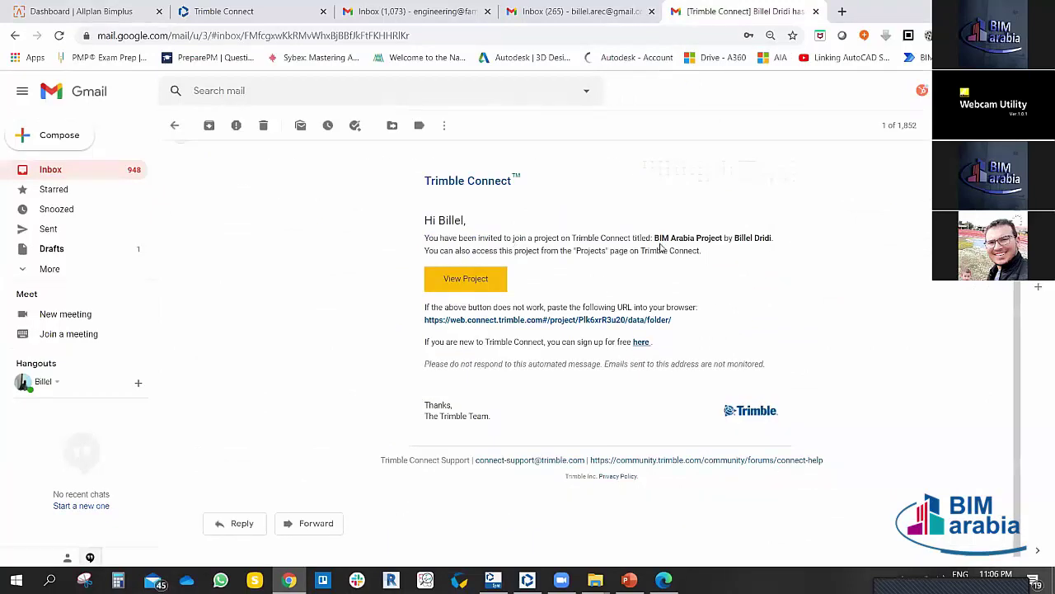
drag(656, 237, 773, 238)
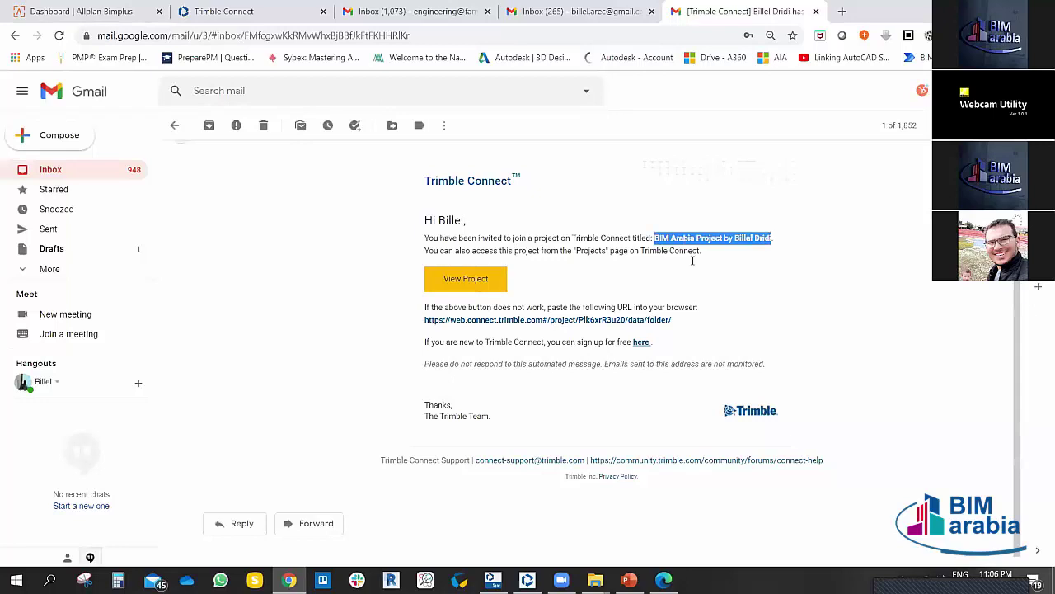
click(668, 246)
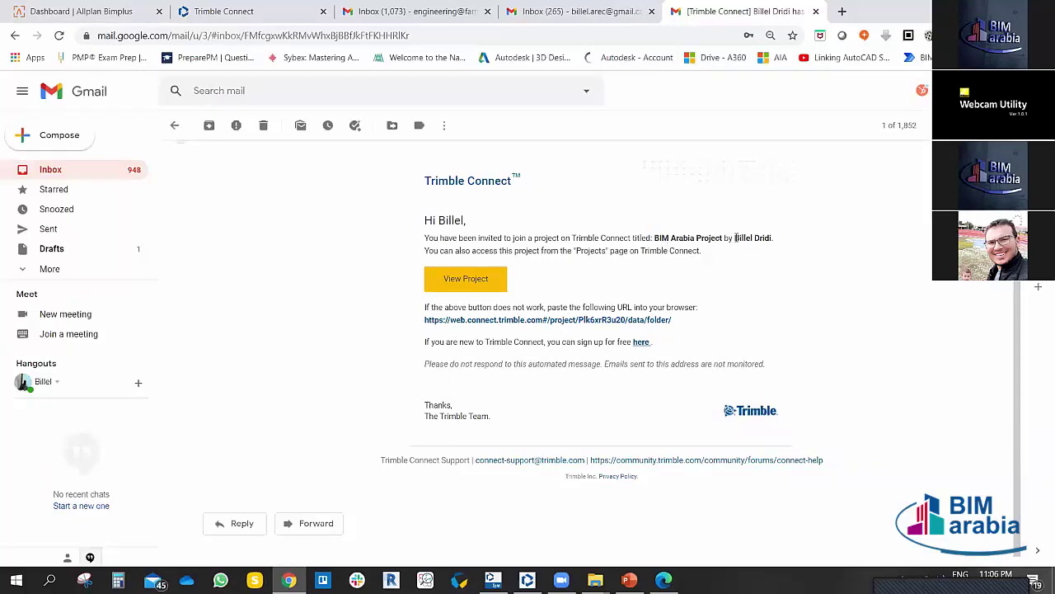
drag(735, 238, 775, 240)
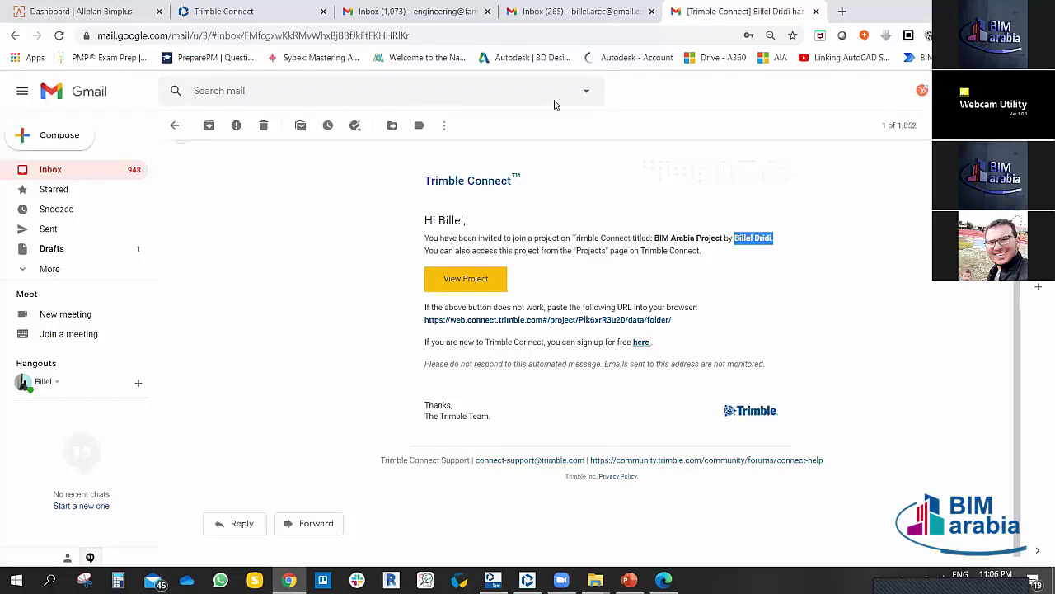
scroll(529, 307, up, 1)
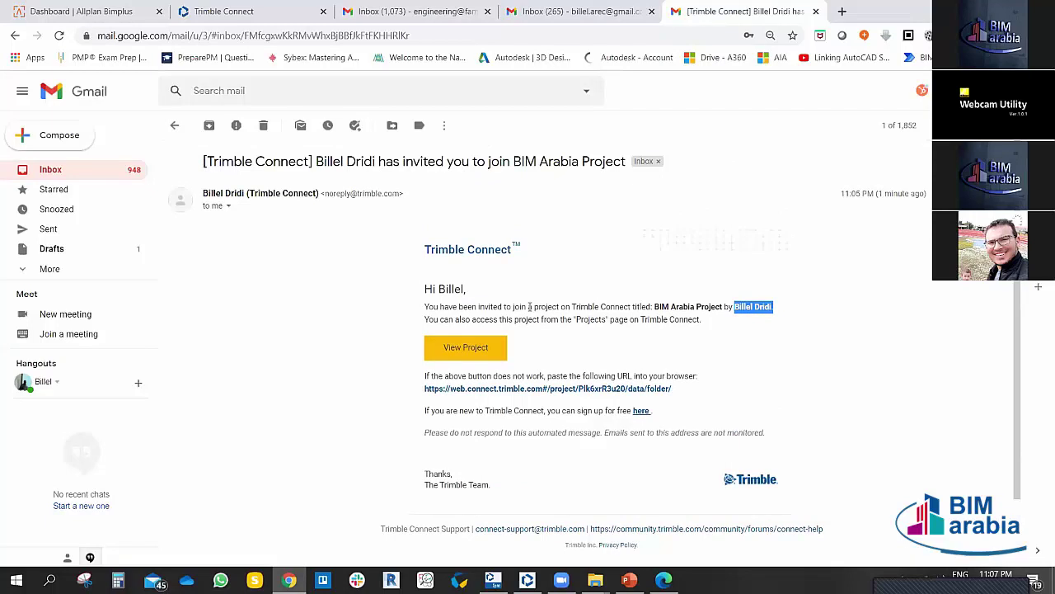
Step: Check the other Gmail inboxes, then return to Trimble Connect's Project members page
click(577, 11)
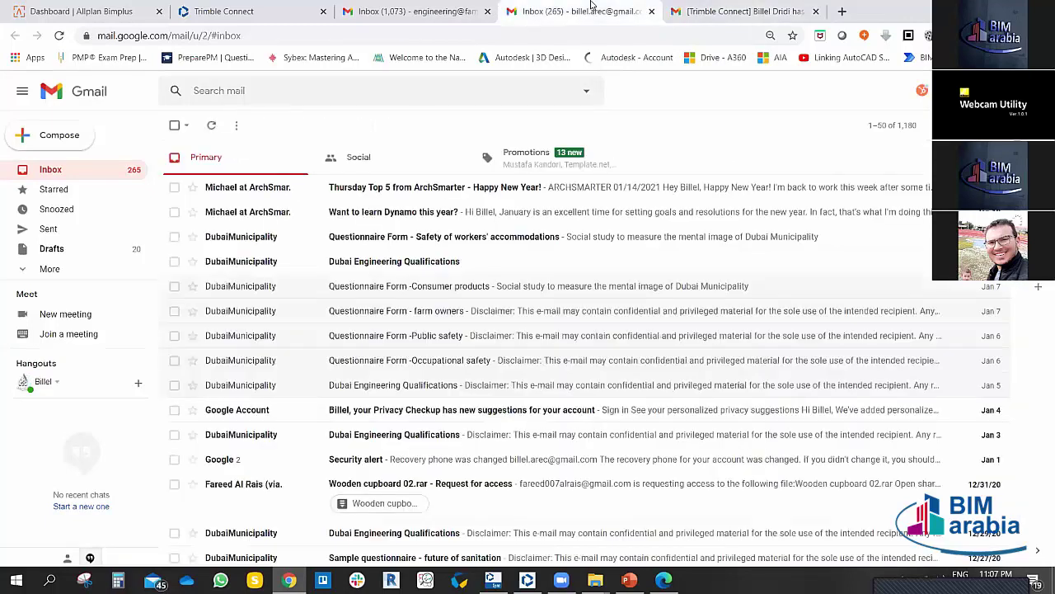
click(59, 36)
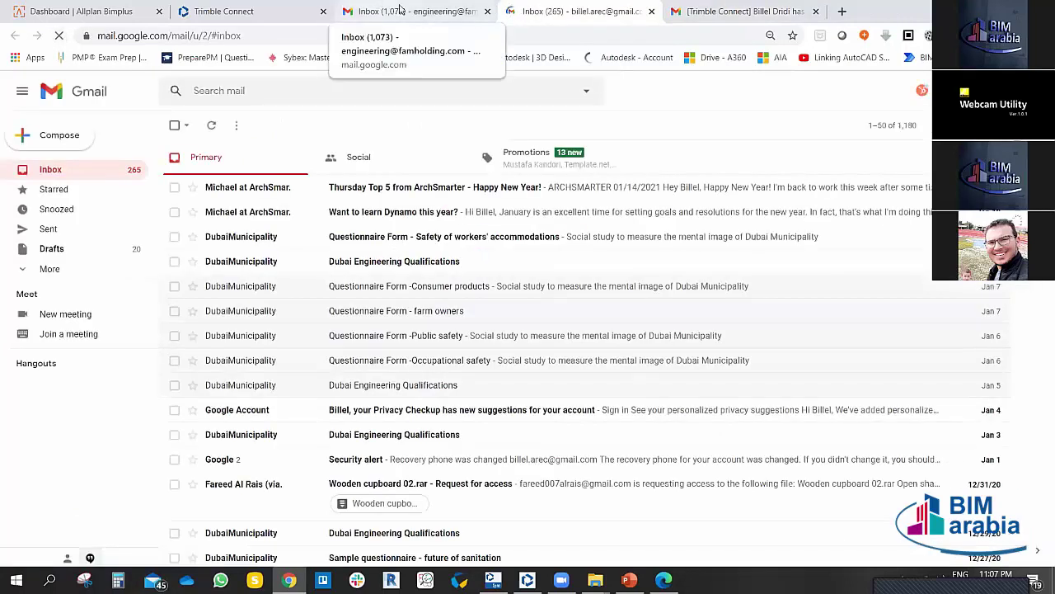
click(400, 11)
click(224, 11)
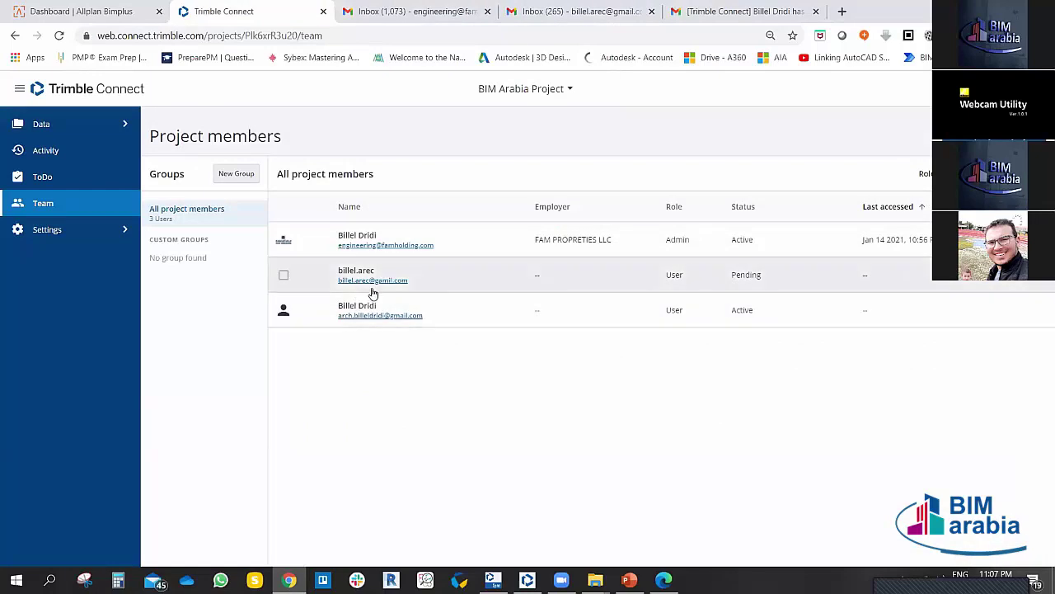
Step: Resend the activation e-mail to the pending project member, dismissing the mail app
click(283, 277)
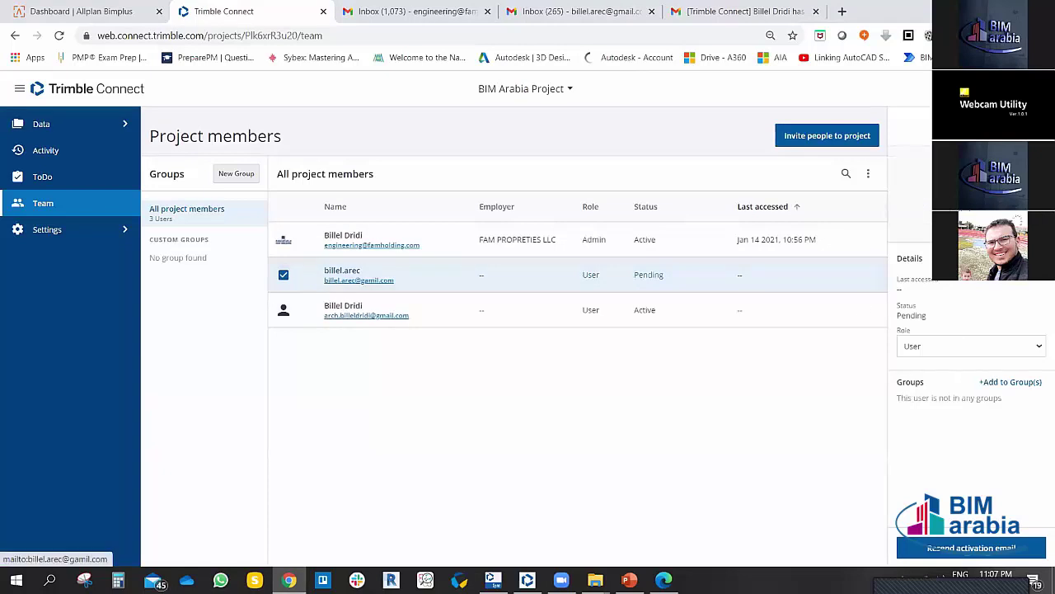
click(358, 280)
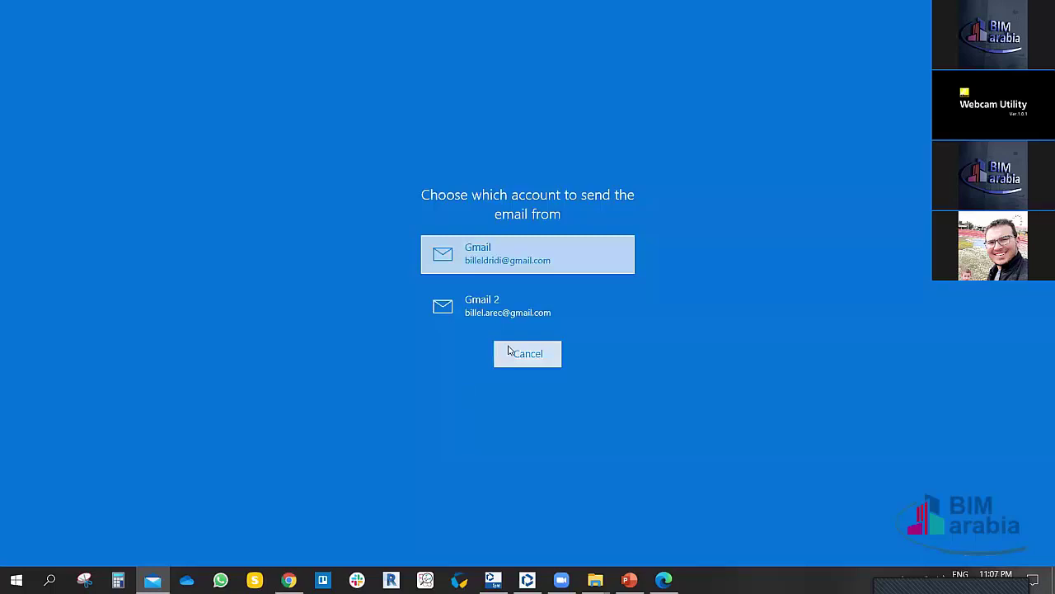
click(509, 351)
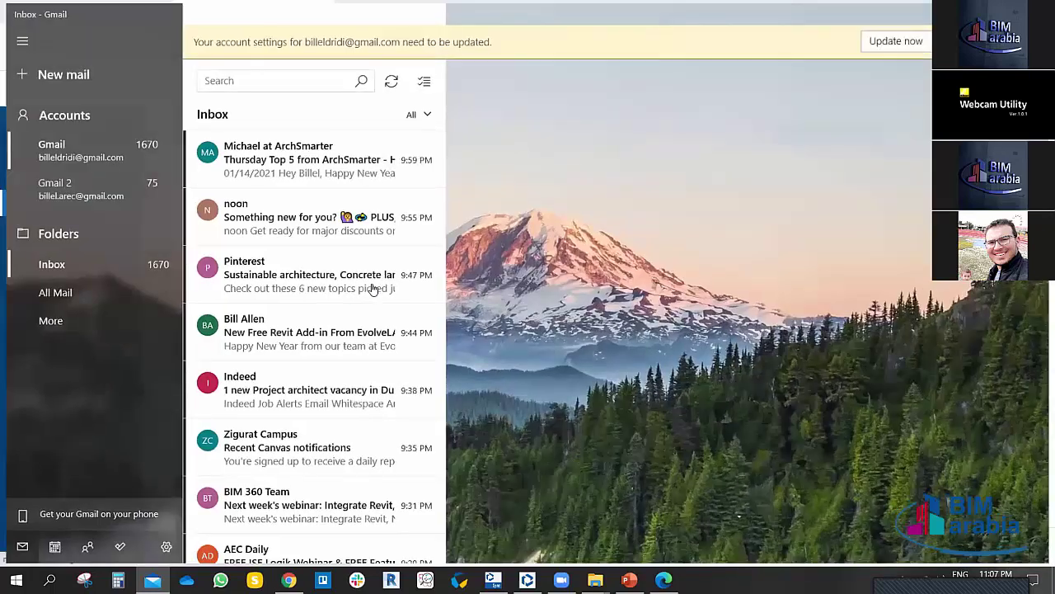
key(alt+F4)
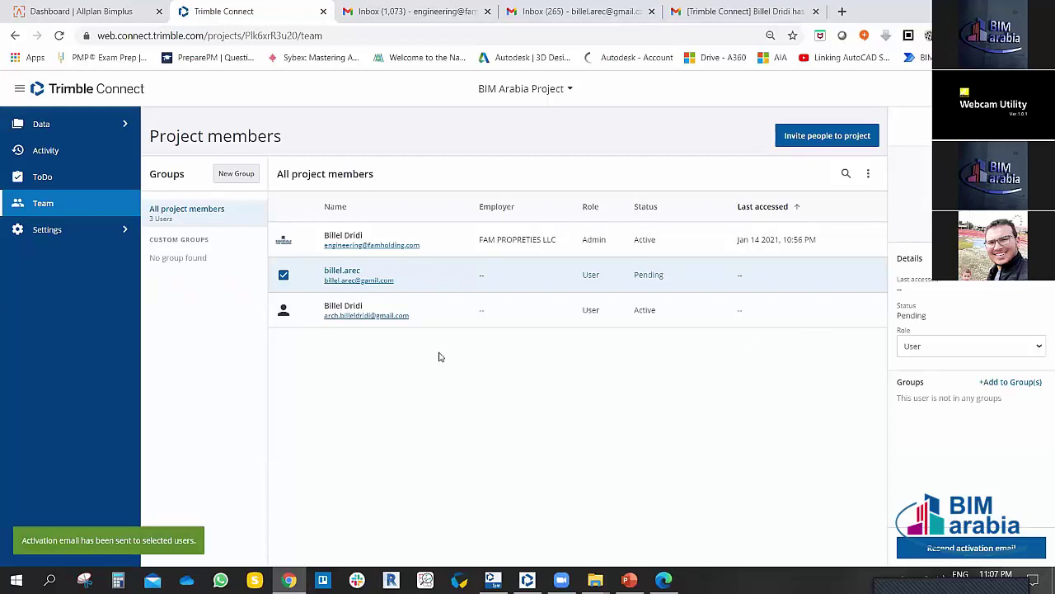
click(284, 274)
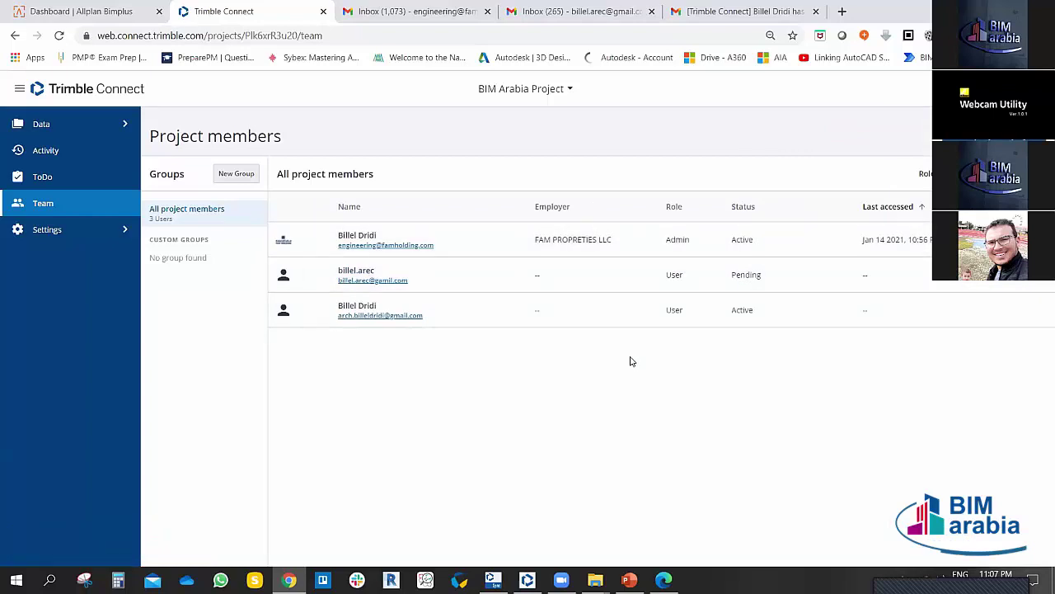
Step: Create a new member group named 'arch team'
click(240, 175)
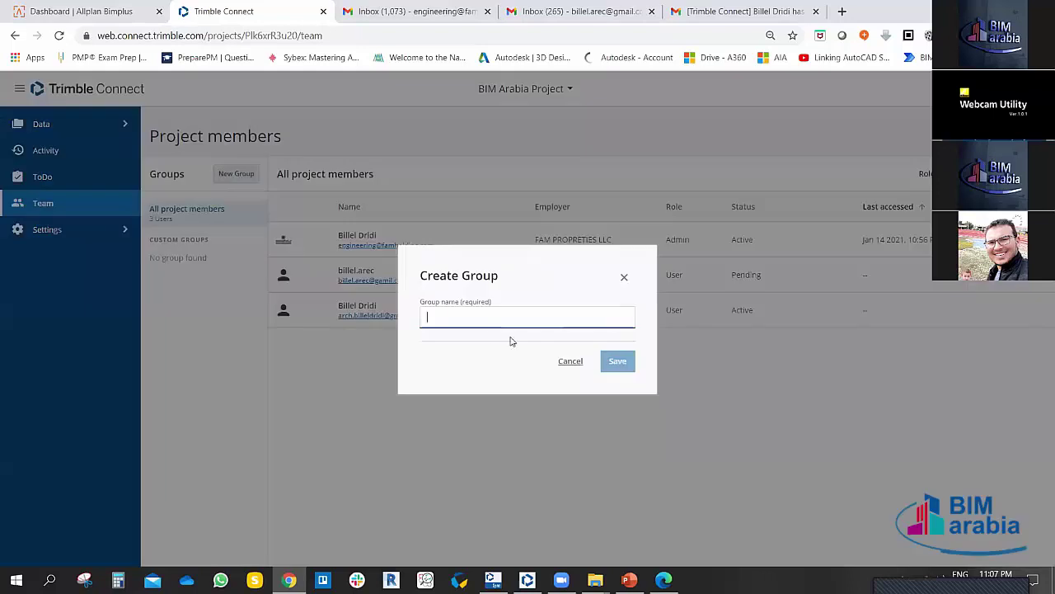
text(arch team)
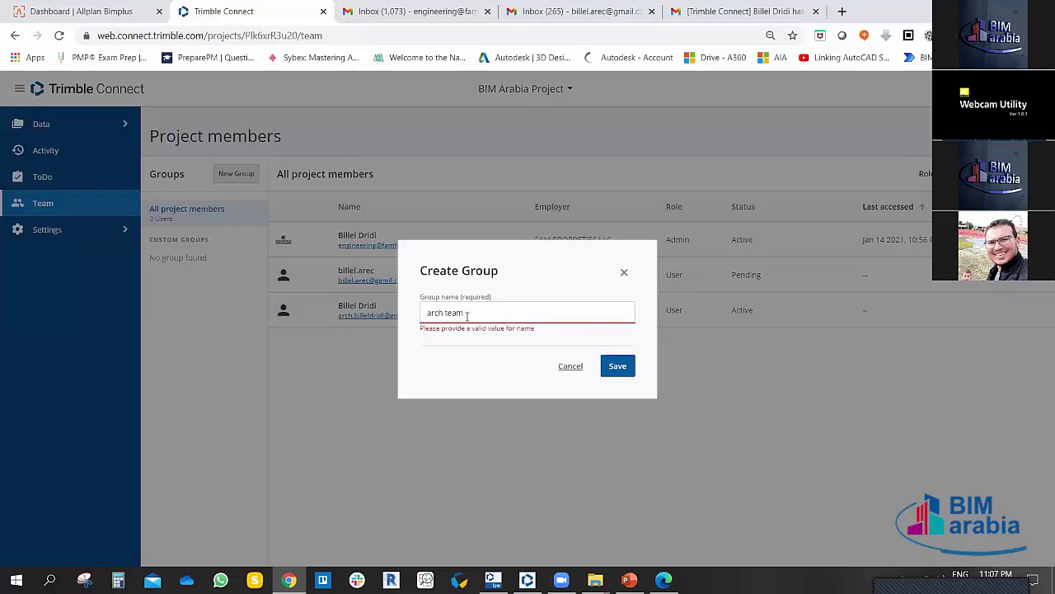
click(466, 316)
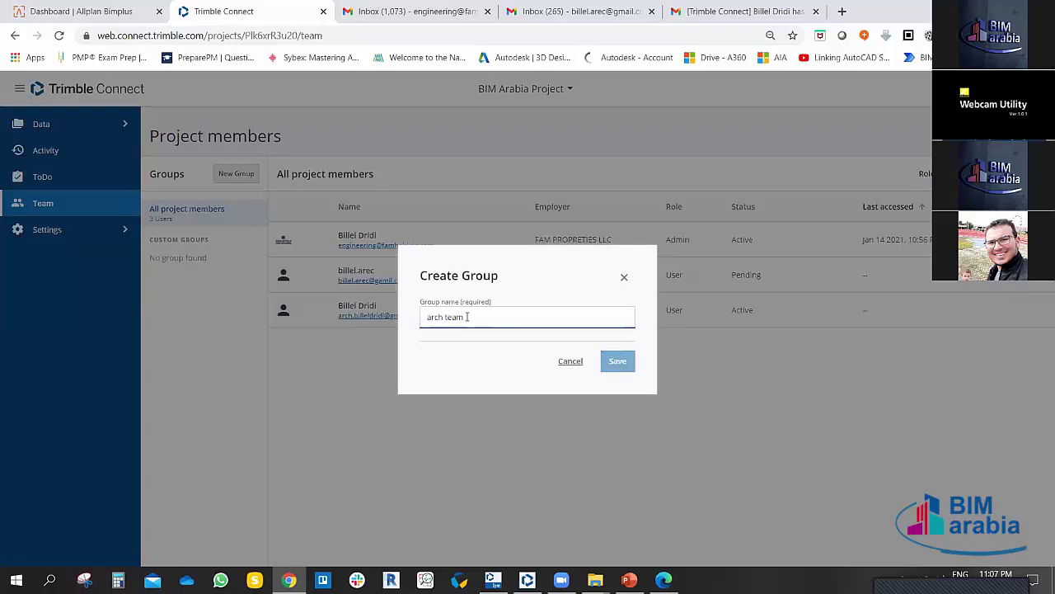
text(team)
key(Return)
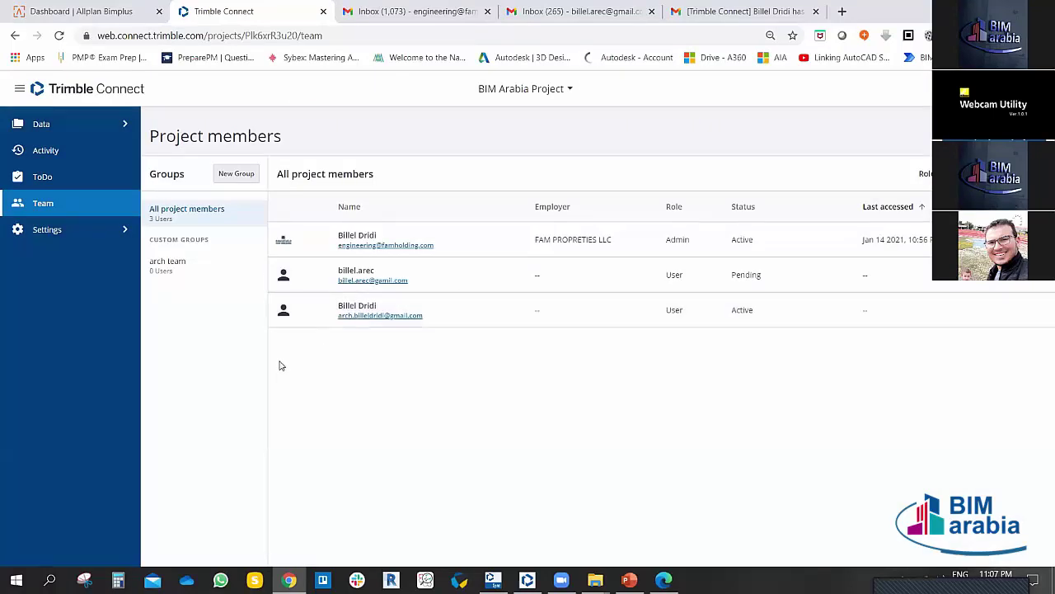
Step: Create the 'str team' group and open arch team's member list
click(237, 177)
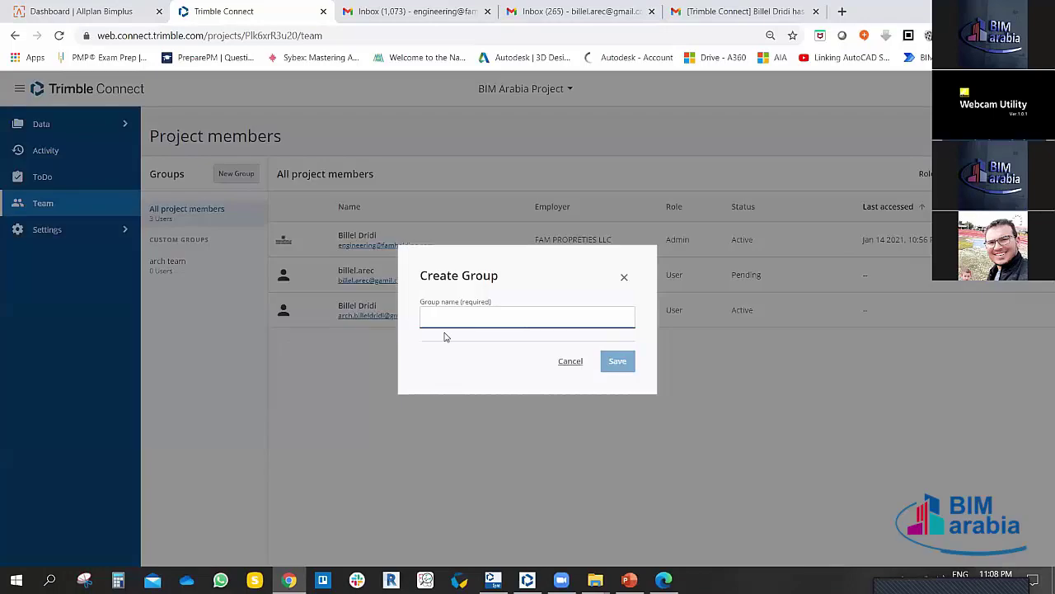
text(str)
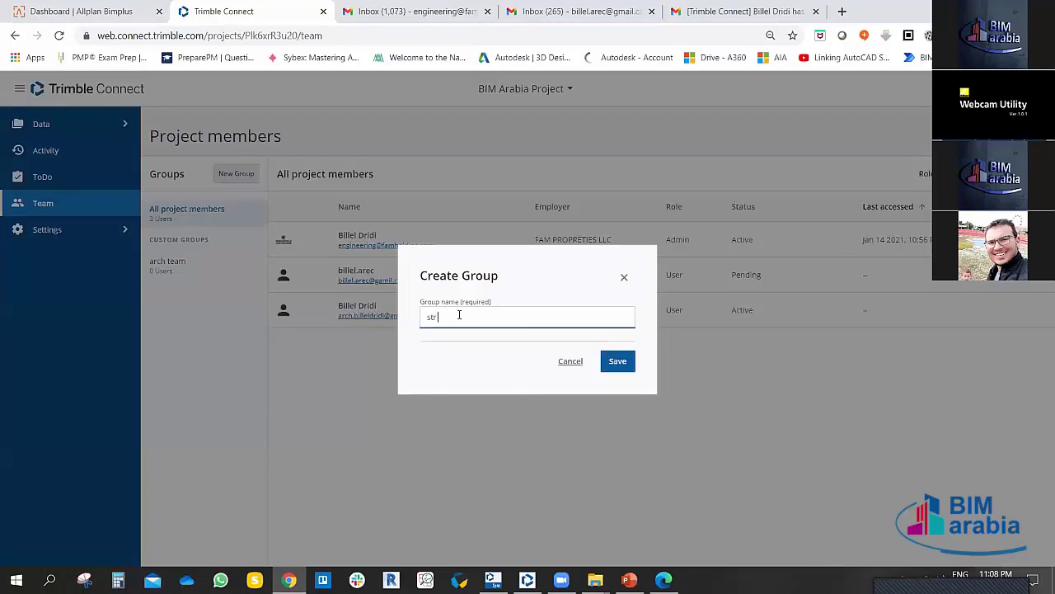
text( team)
click(619, 370)
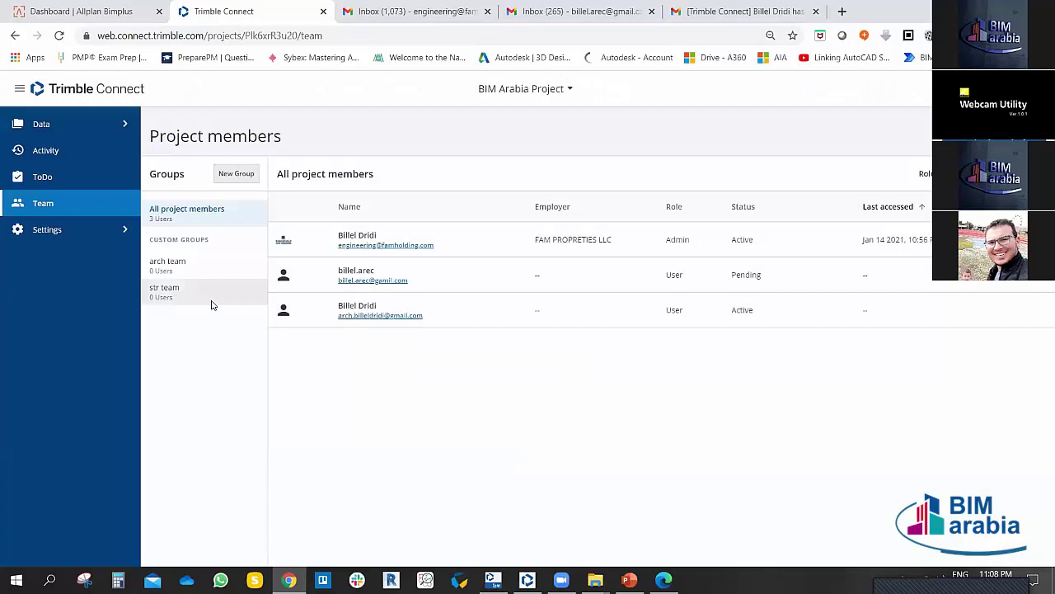
click(169, 265)
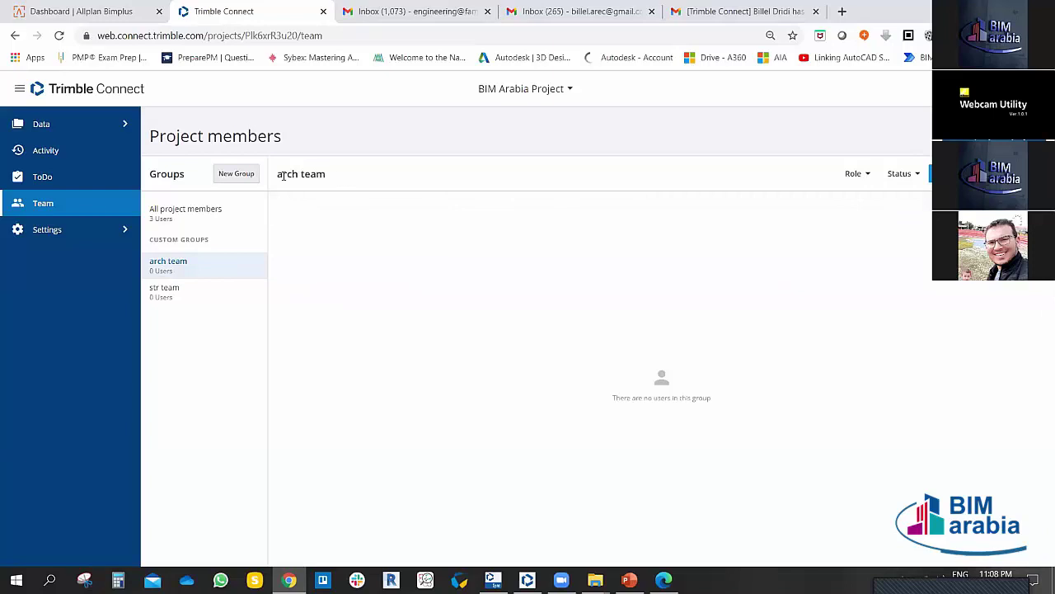
Step: Rename the arch team group to 'ARCH Team'
drag(281, 175, 330, 177)
click(334, 180)
click(1031, 173)
click(997, 264)
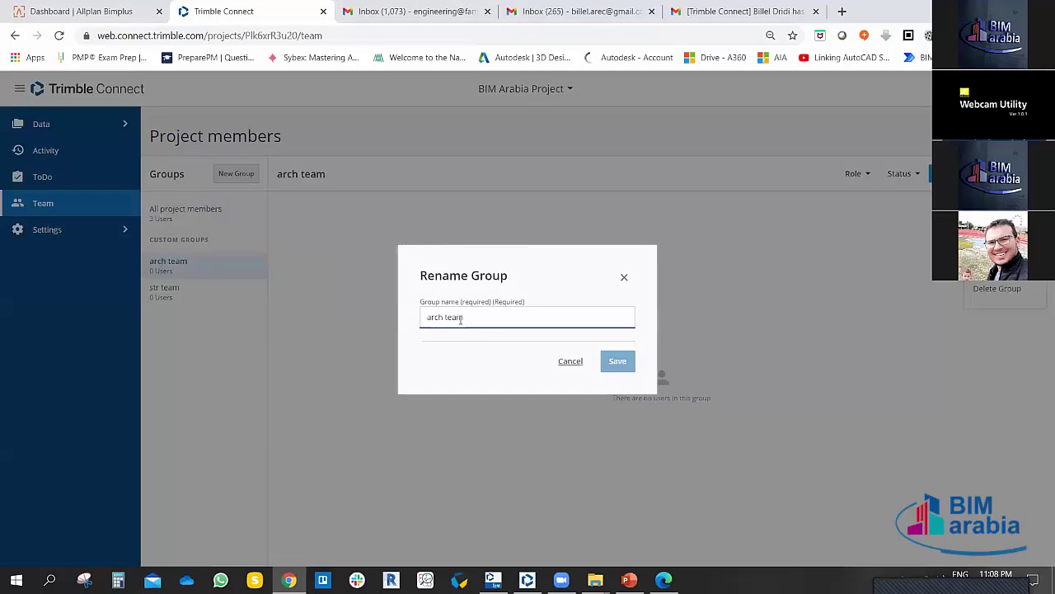
key(ctrl+a)
text(ARCH)
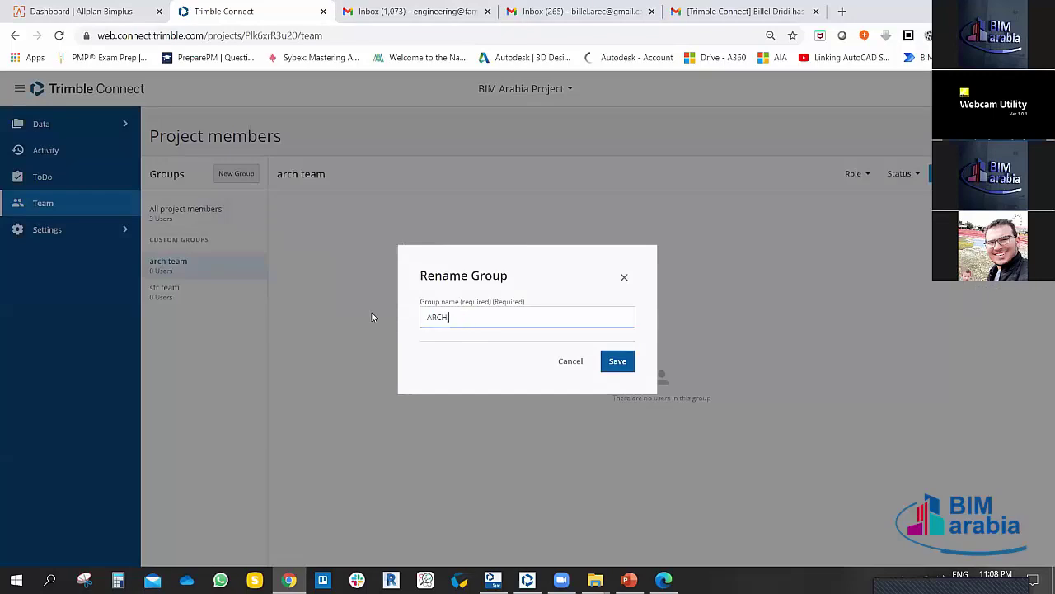
text( Team)
click(617, 361)
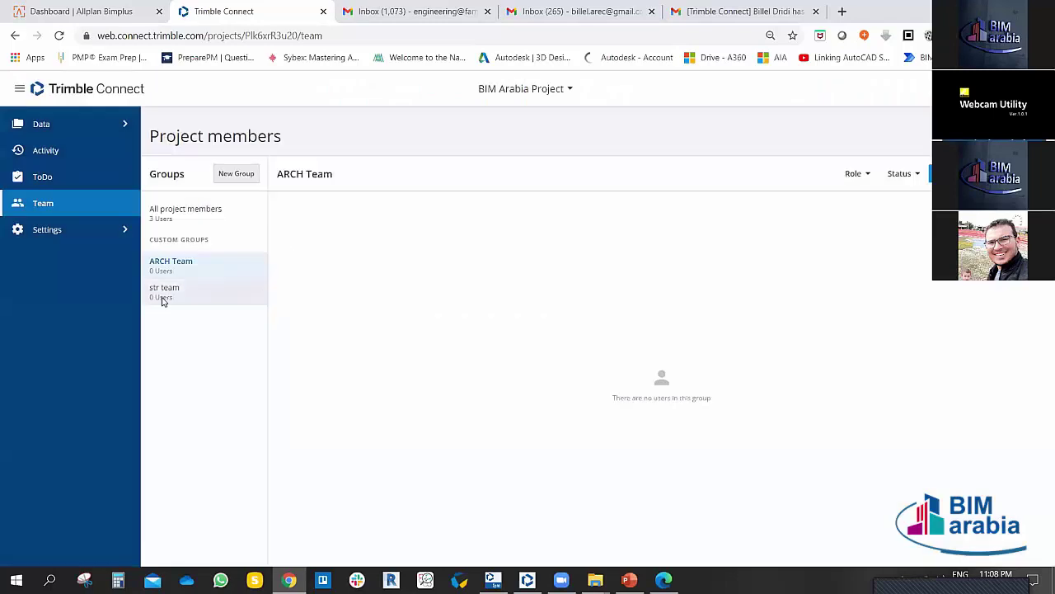
Step: Rename the str team group to 'STR Team' and show all project members
click(162, 300)
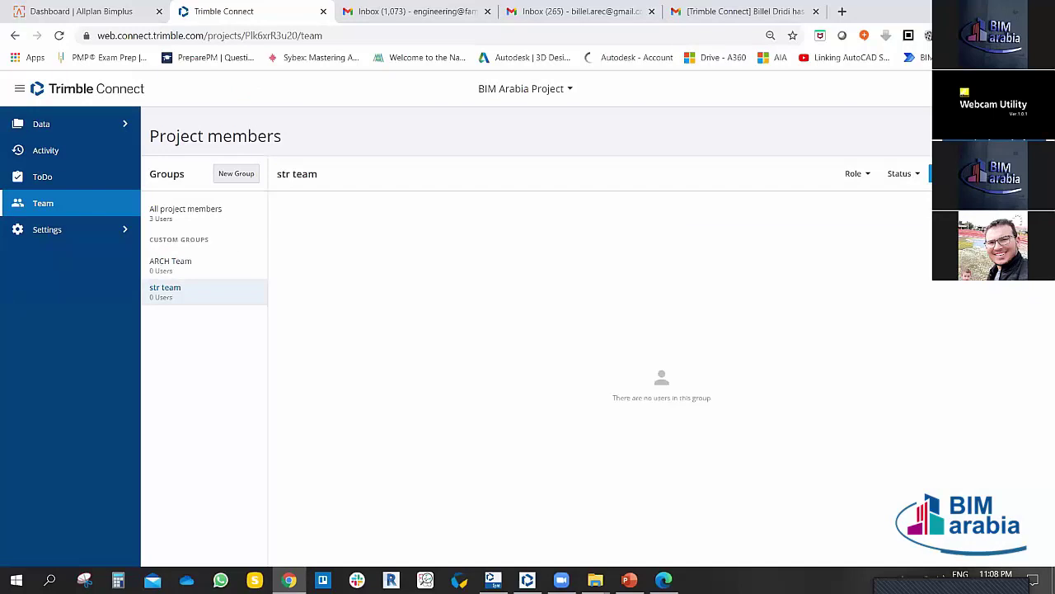
click(989, 173)
click(997, 266)
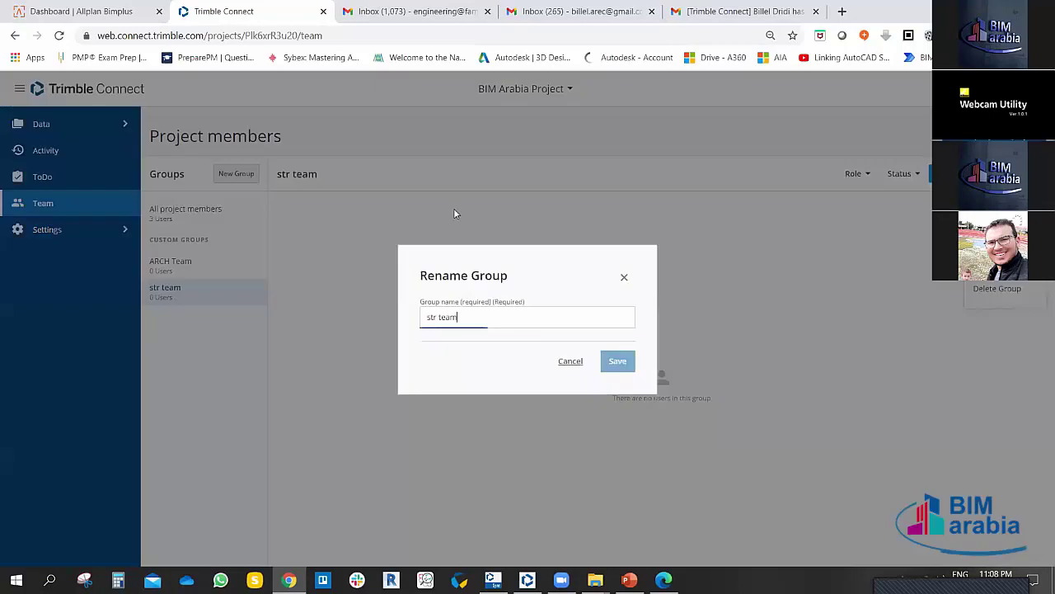
drag(462, 317, 430, 321)
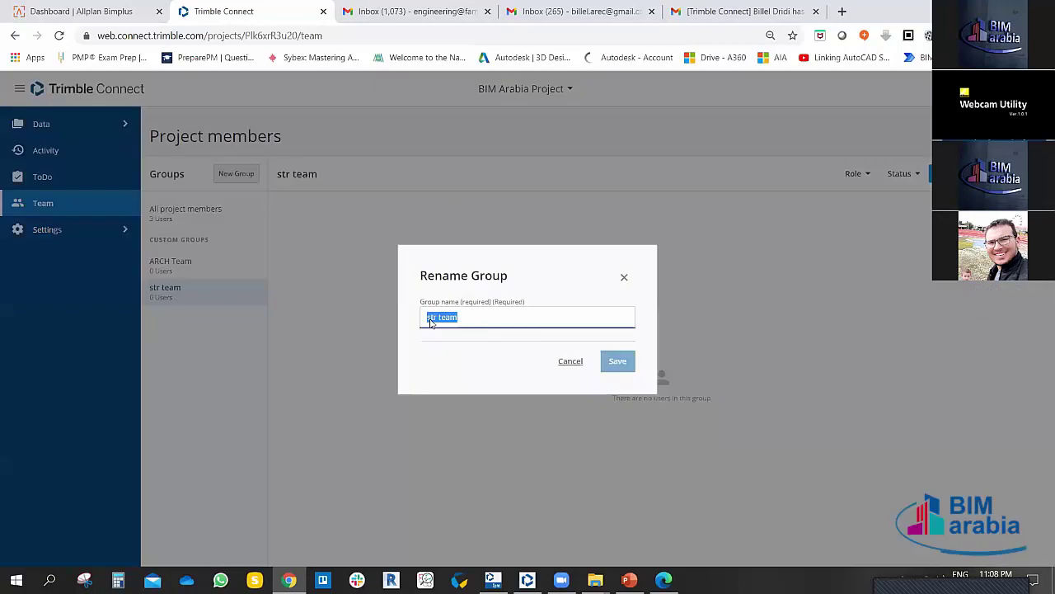
text(STR Team)
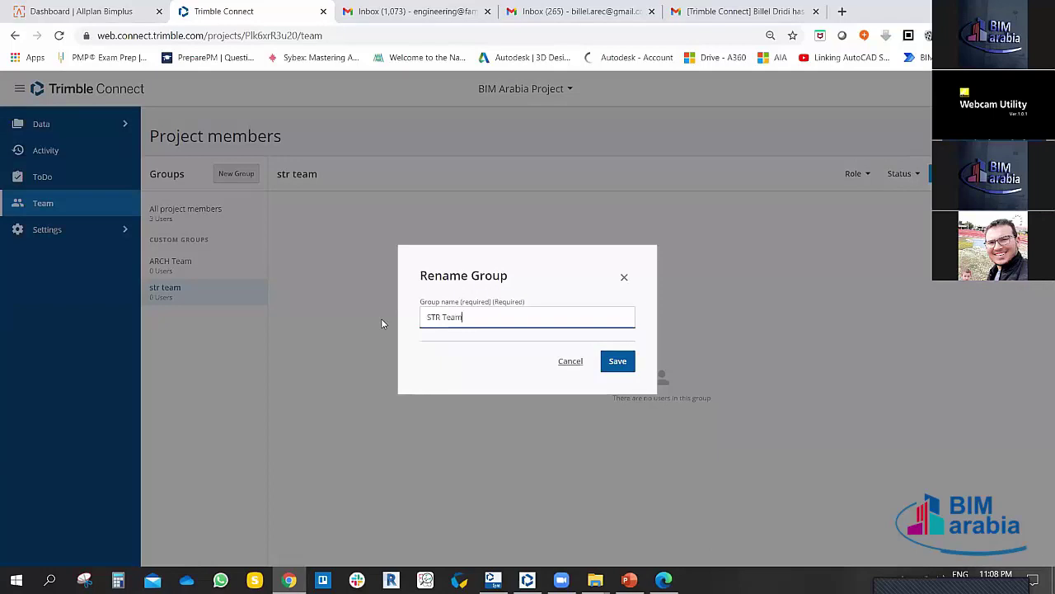
click(623, 365)
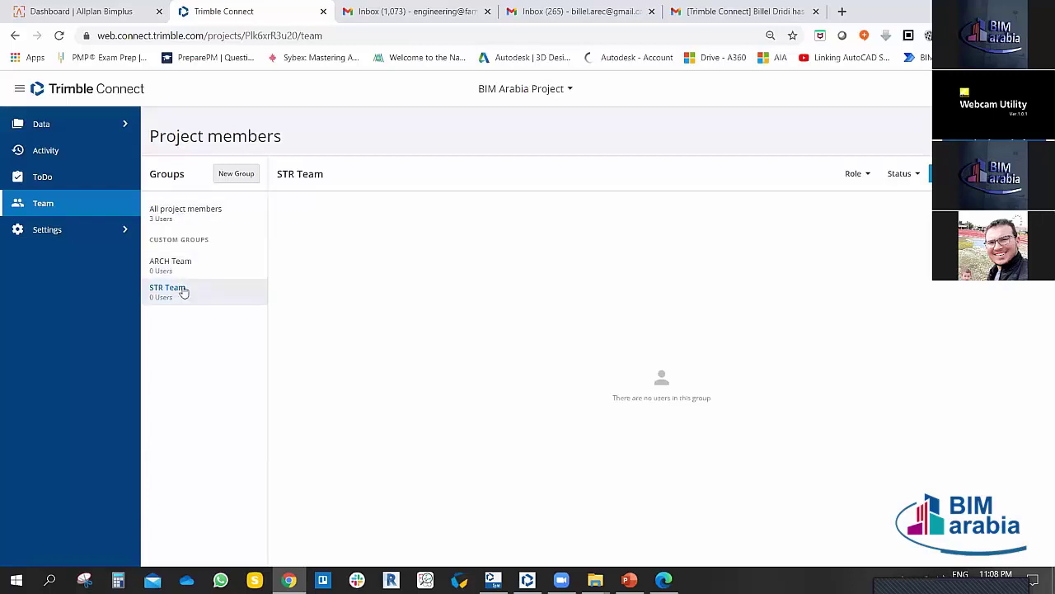
click(199, 216)
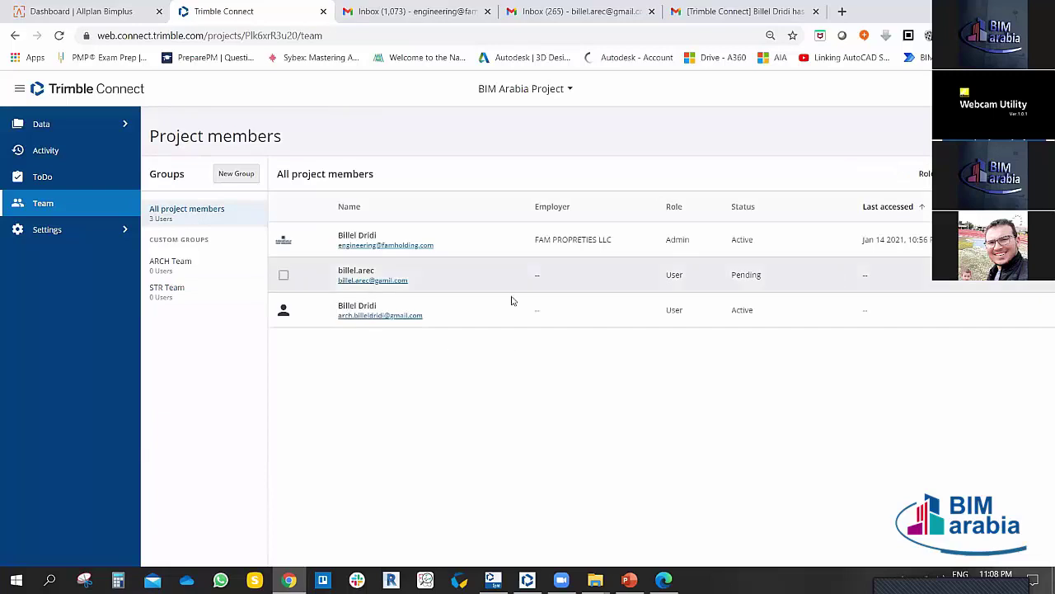
Step: Add the active User member to the STR Team group
click(283, 310)
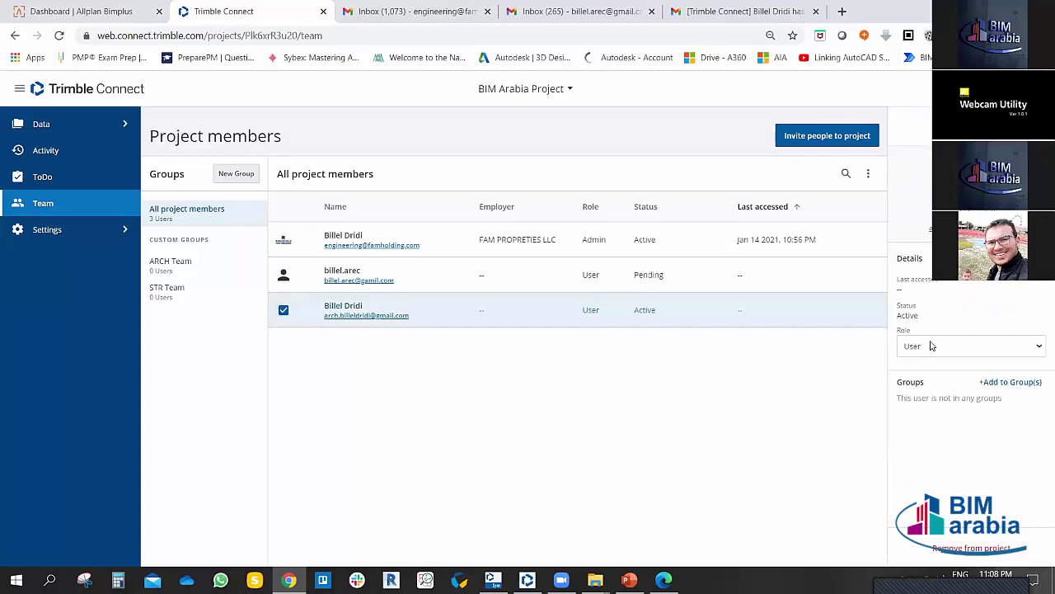
click(999, 382)
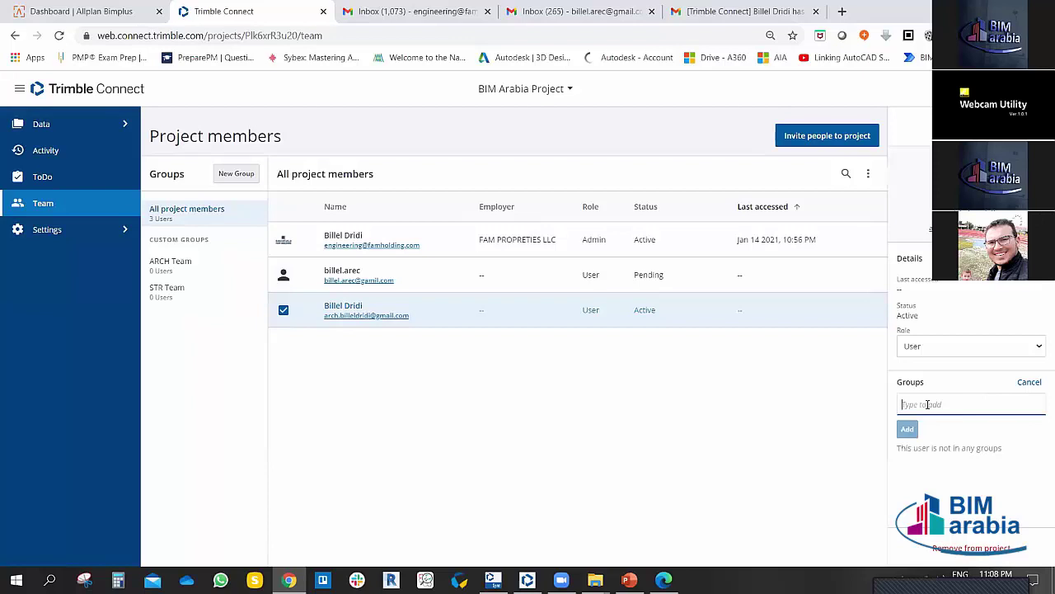
text(ST)
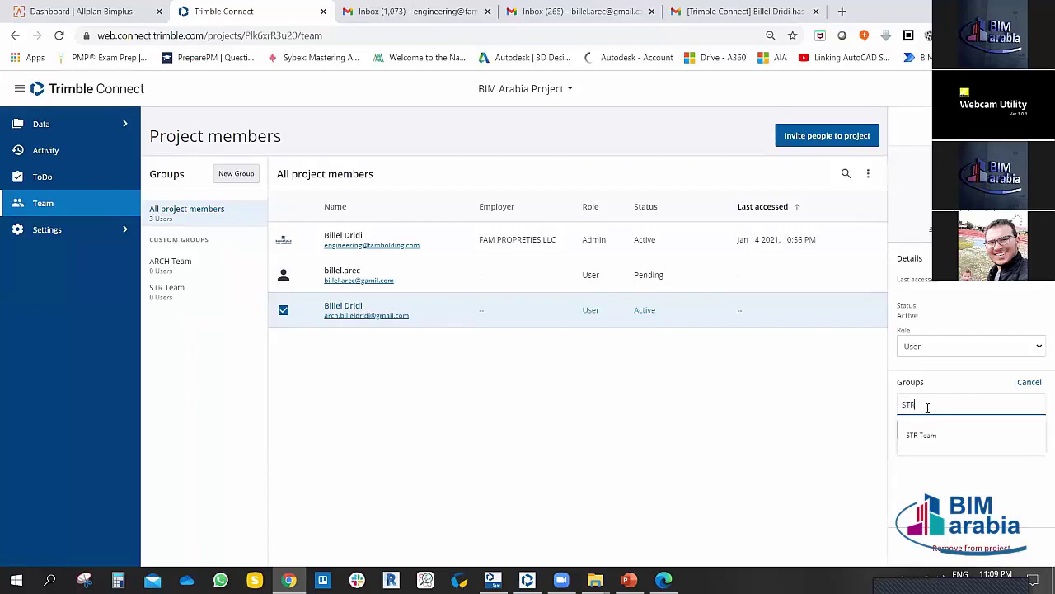
text(R)
click(922, 435)
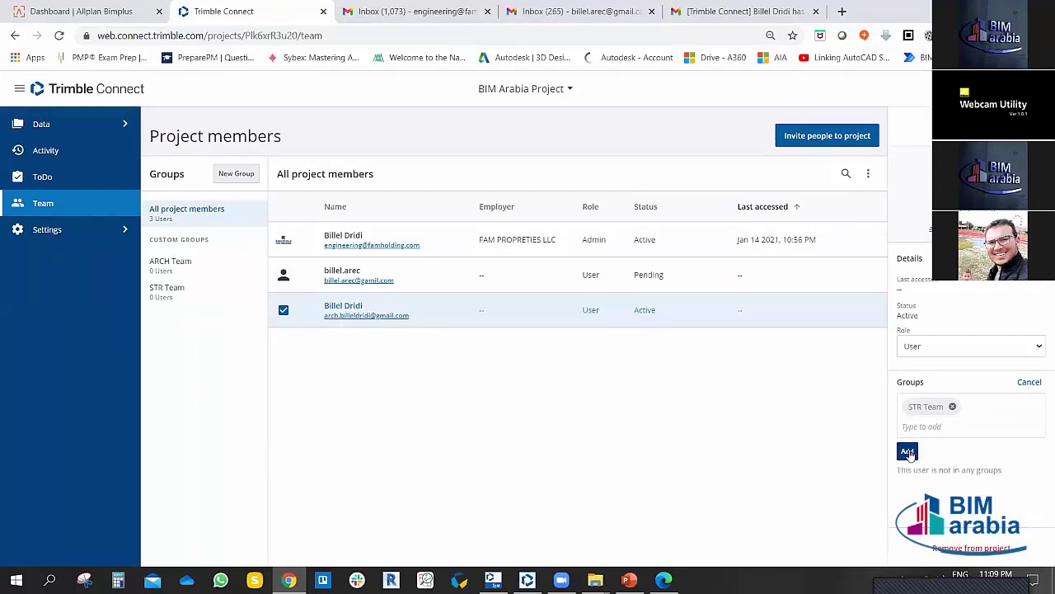
click(908, 453)
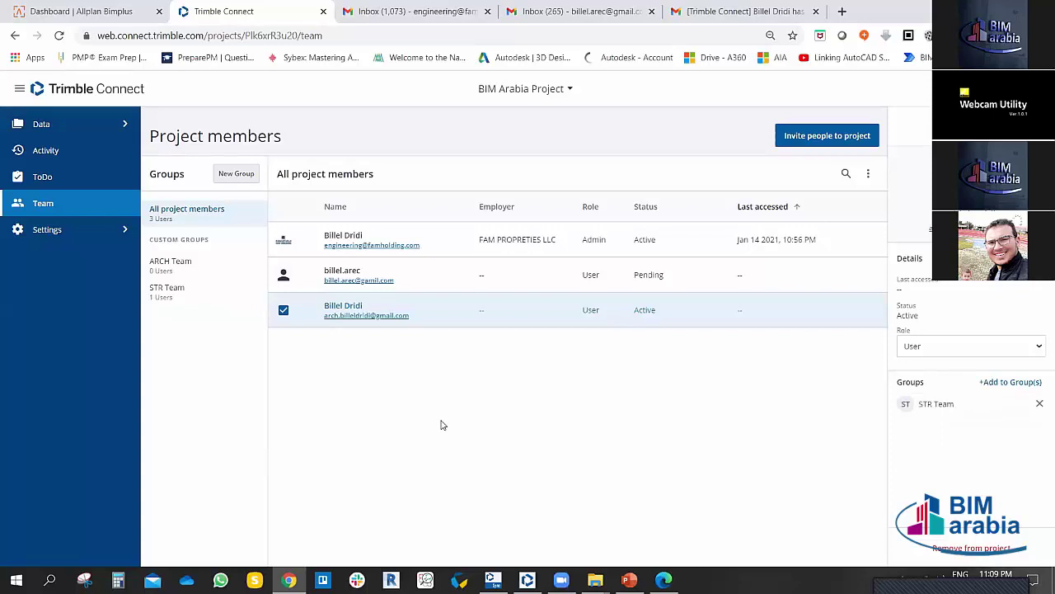
click(284, 310)
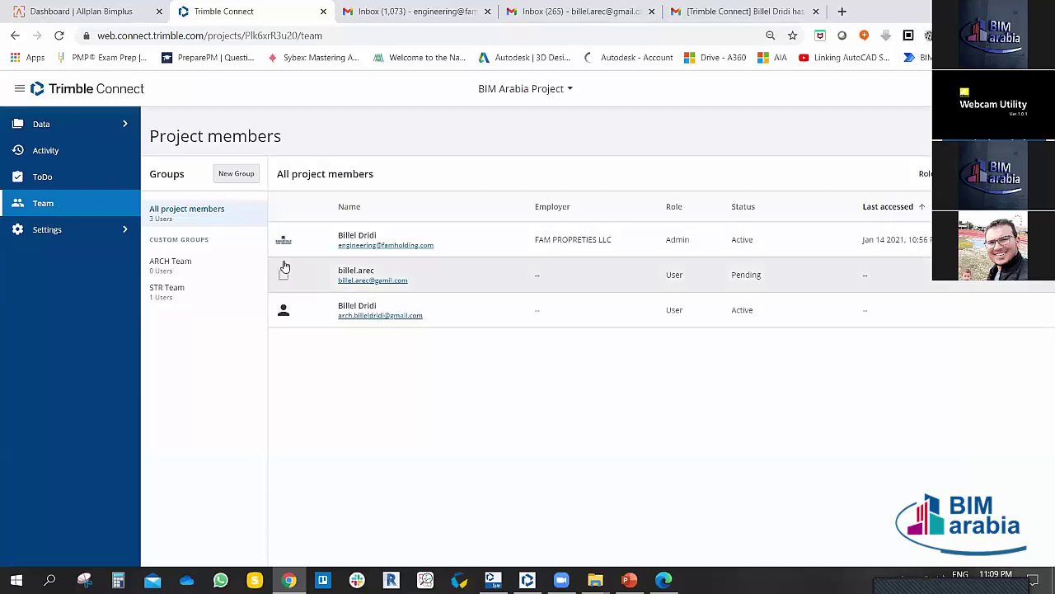
Step: Verify STR Team lists the member and ARCH Team is empty, then open the invite form
click(165, 295)
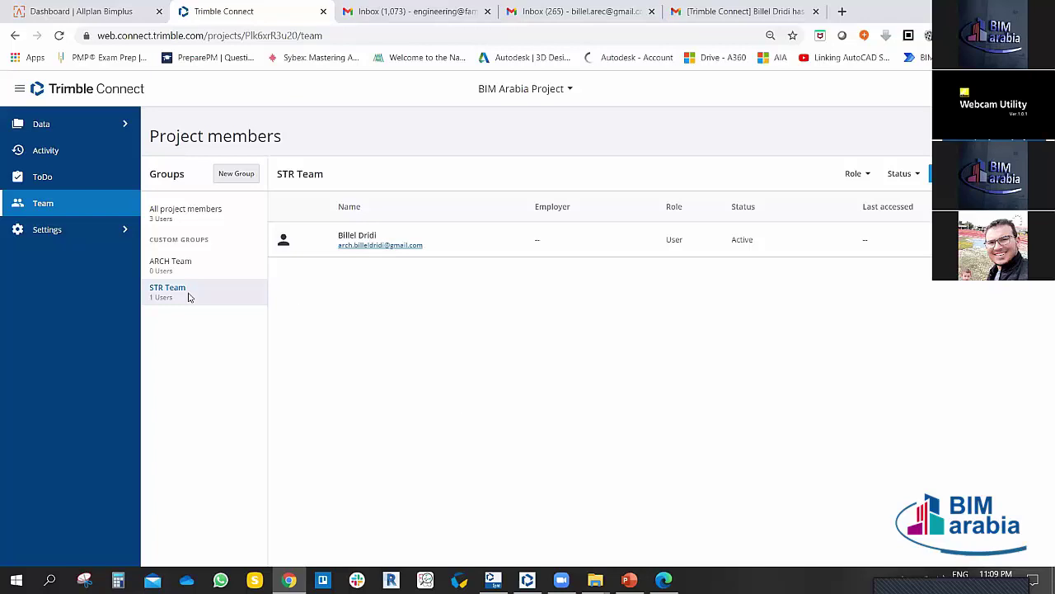
click(172, 269)
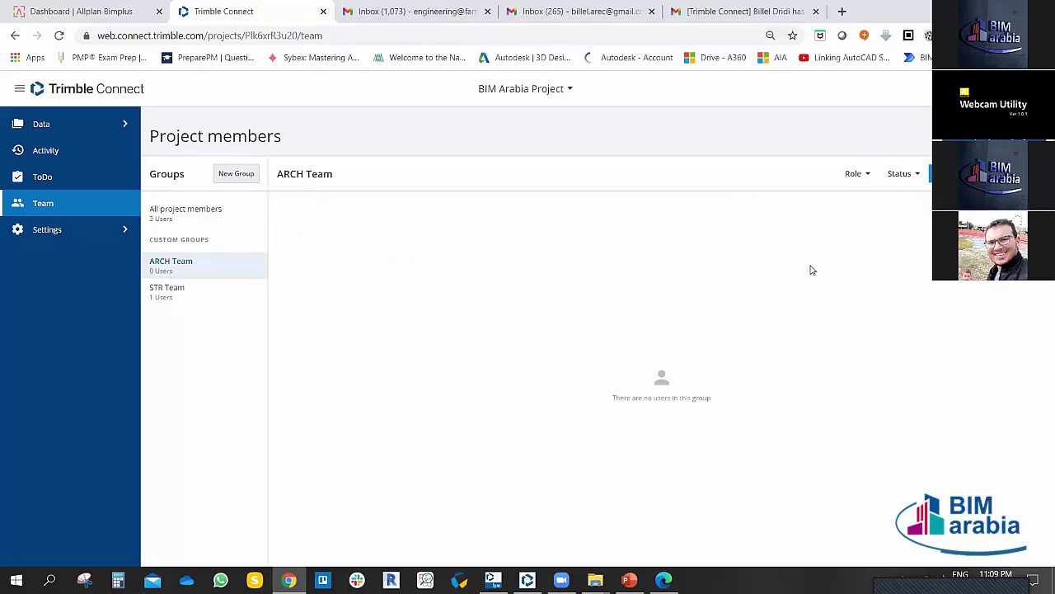
click(171, 294)
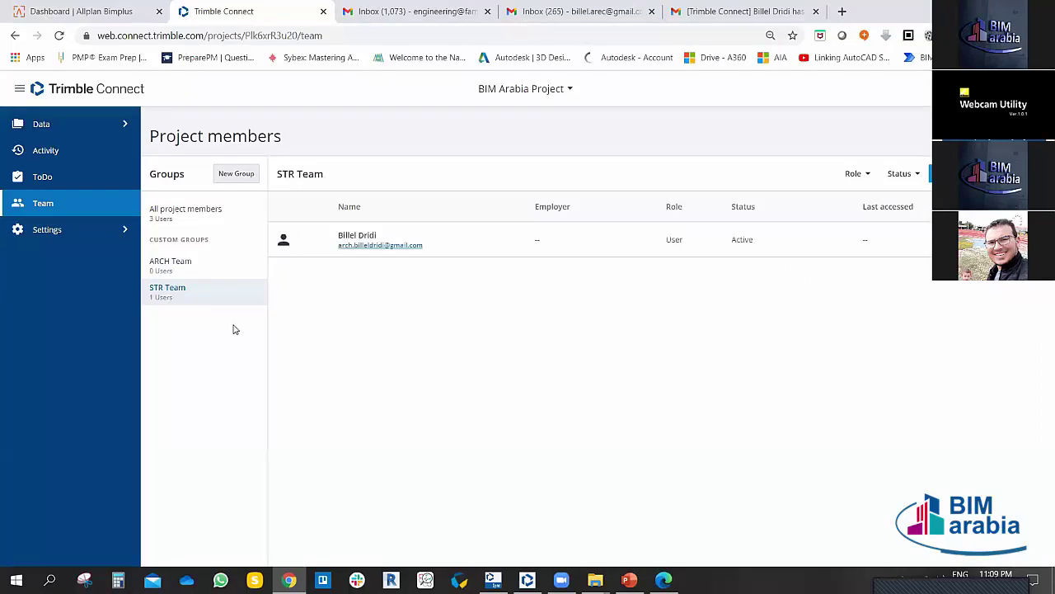
click(155, 224)
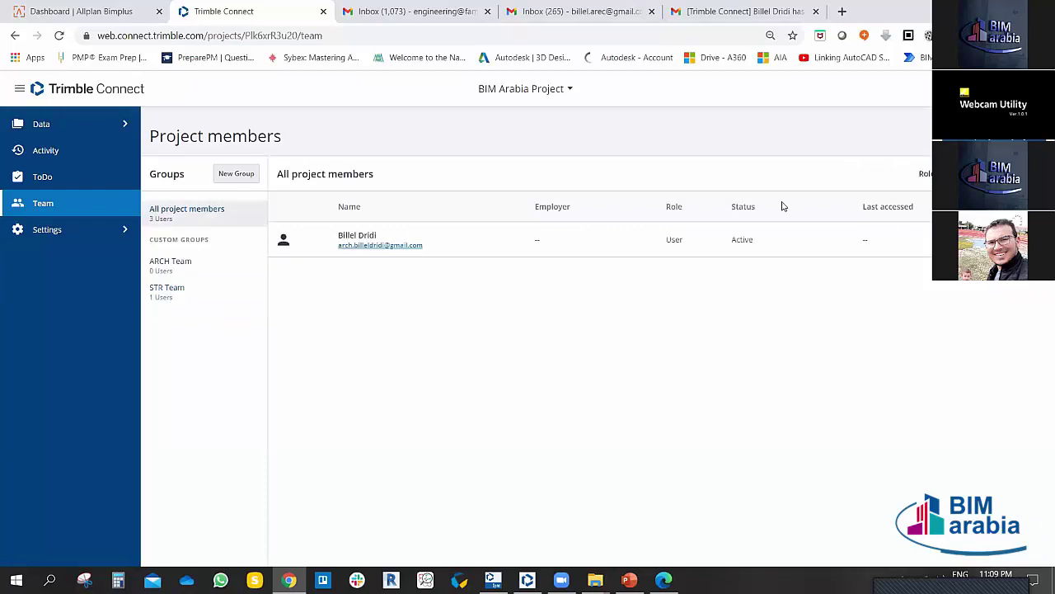
click(869, 164)
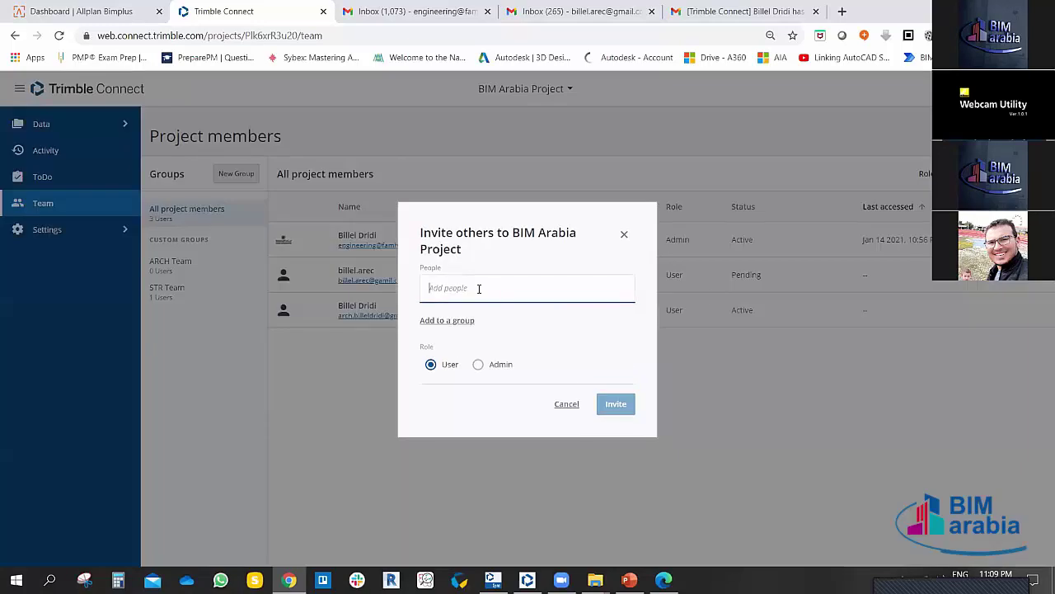
Step: Invite the new e-mail address to BIM Arabia Project as a User, then switch to that invitee's Gmail inbox
key(Return)
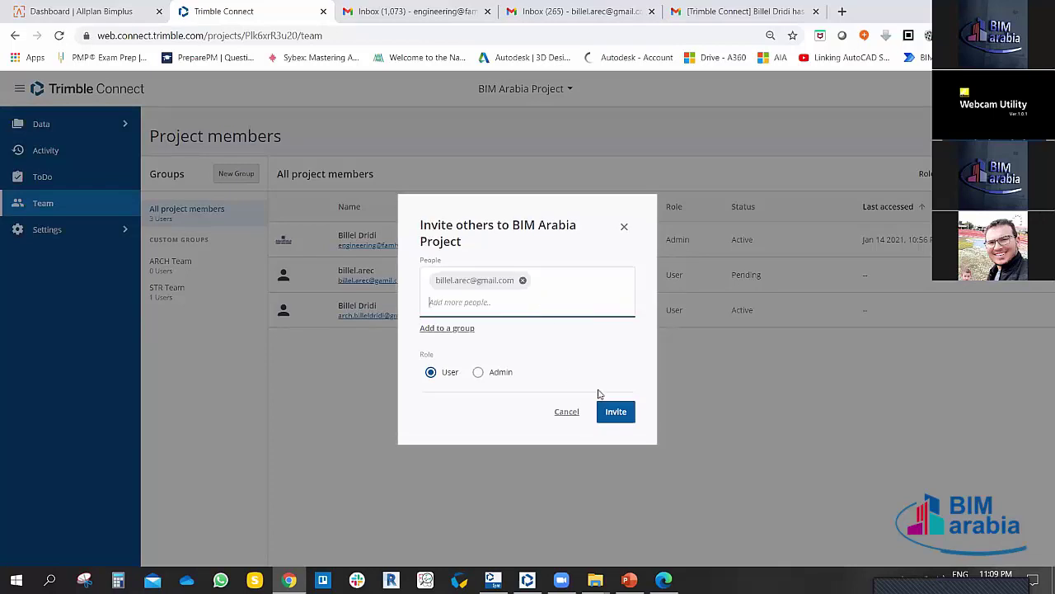
click(616, 412)
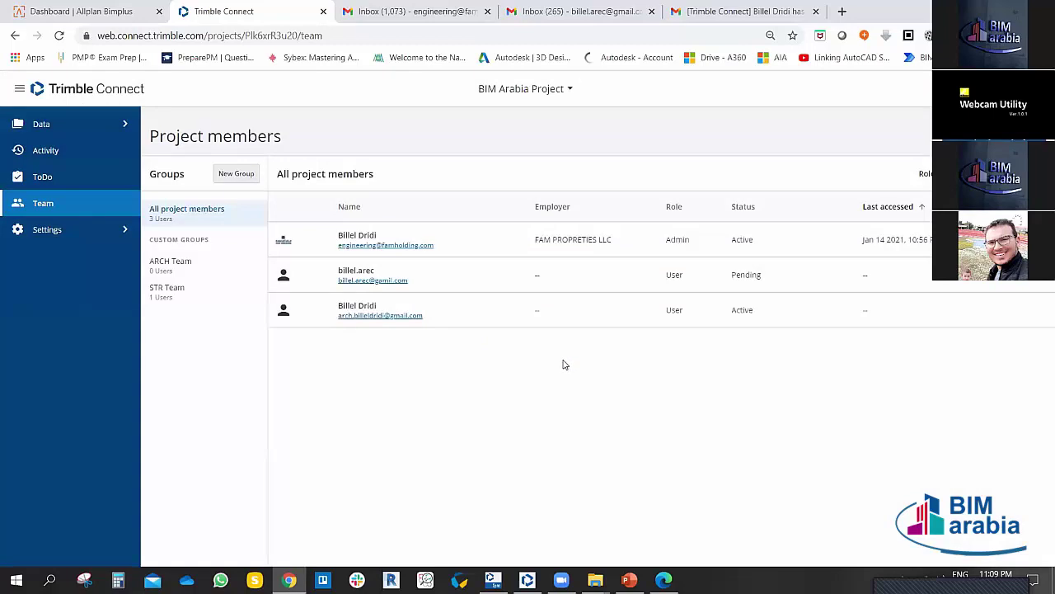
click(570, 9)
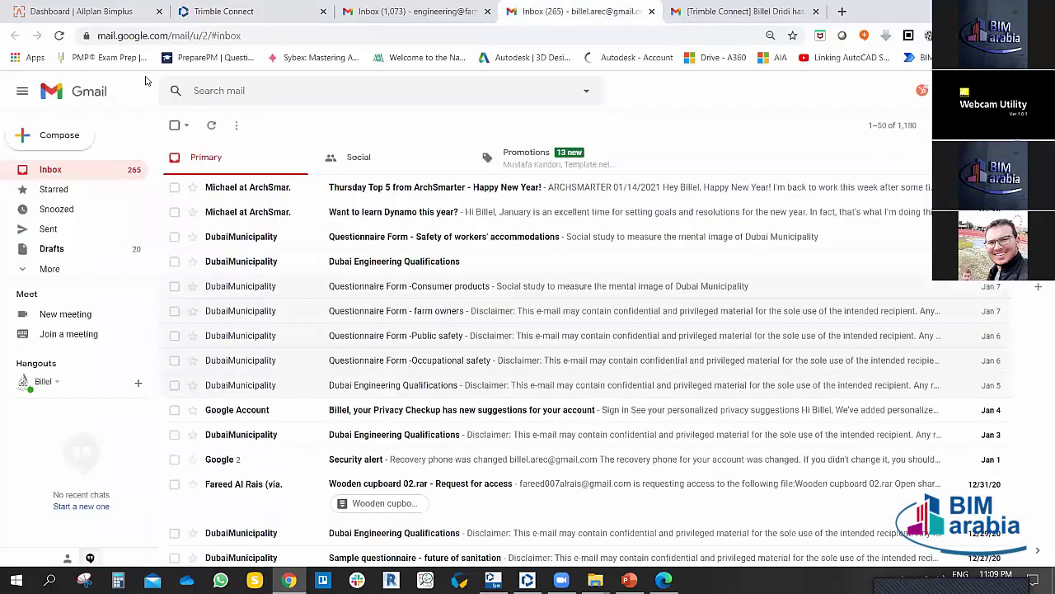
Step: Refresh the invitee's Gmail inbox until the Trimble Connect invitation arrives, then open and read it
click(59, 36)
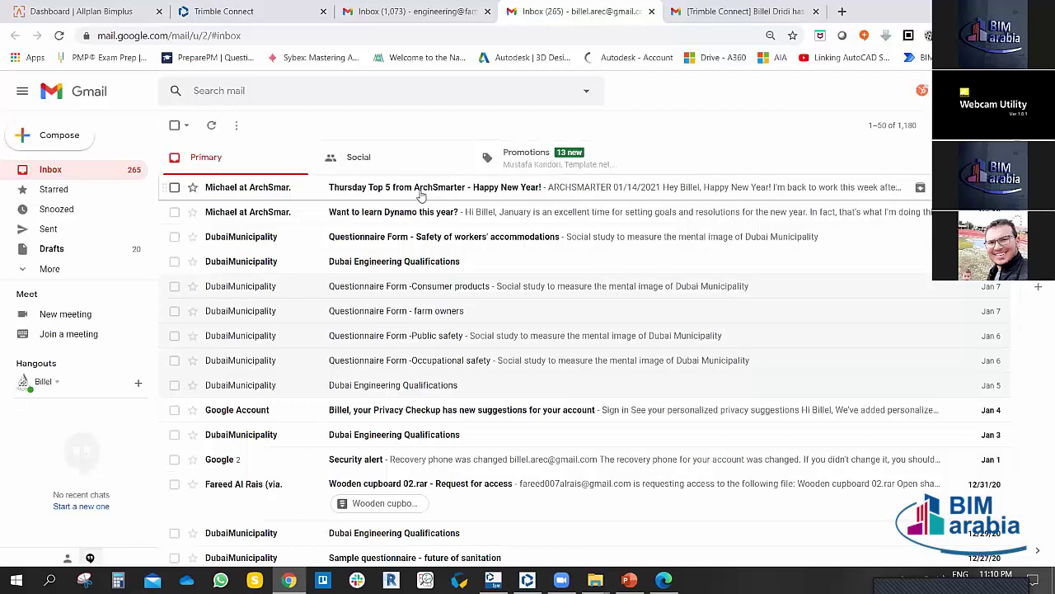
click(60, 36)
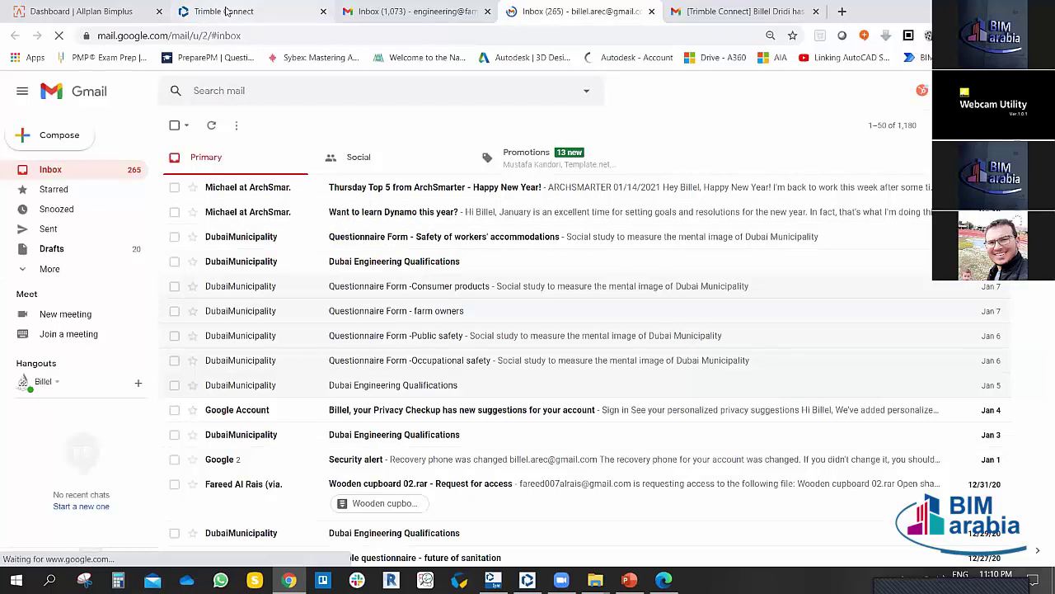
click(226, 12)
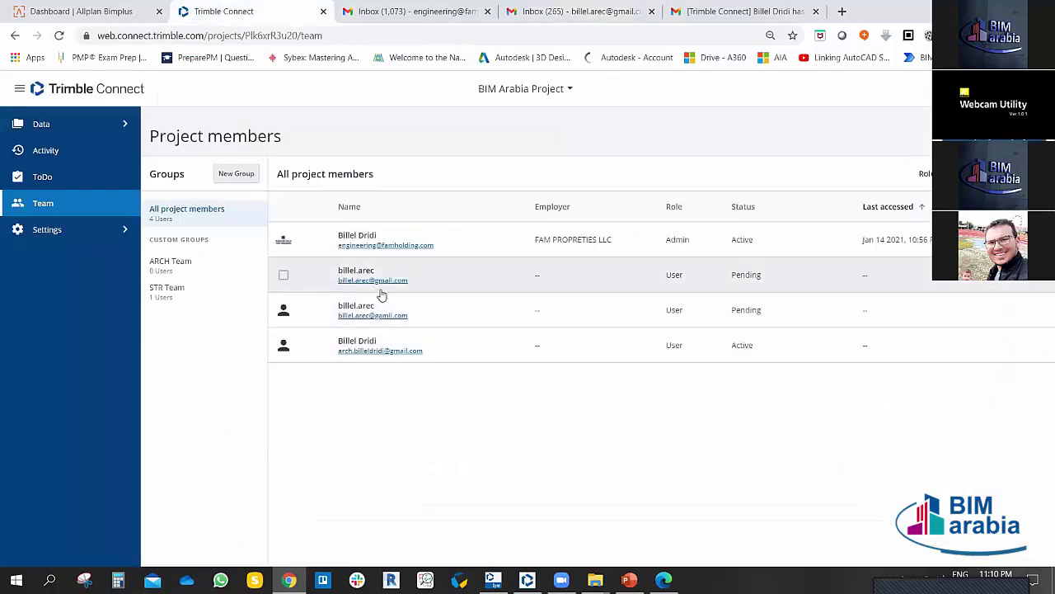
click(515, 8)
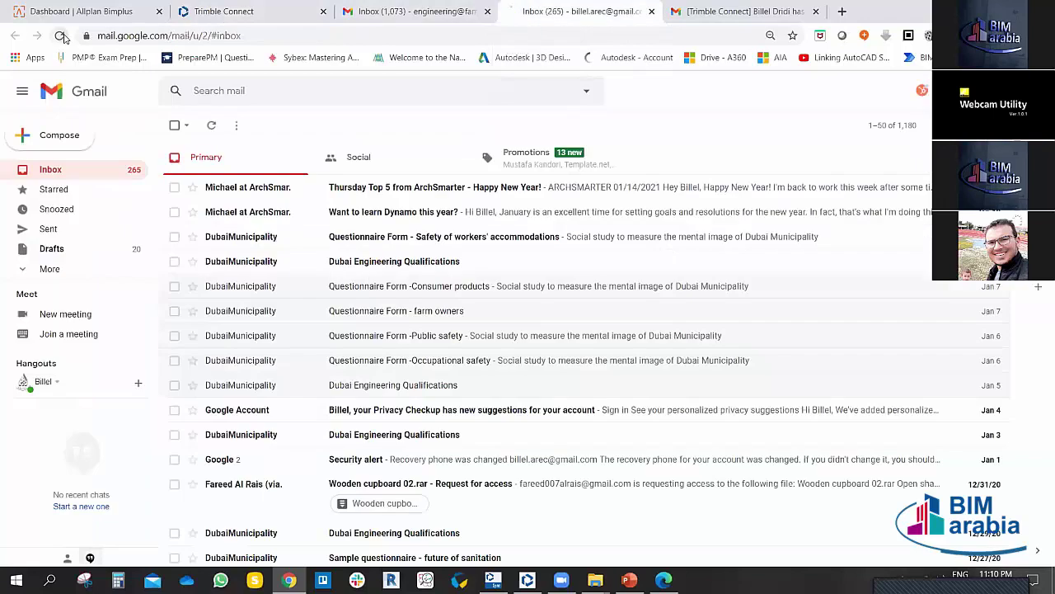
click(61, 37)
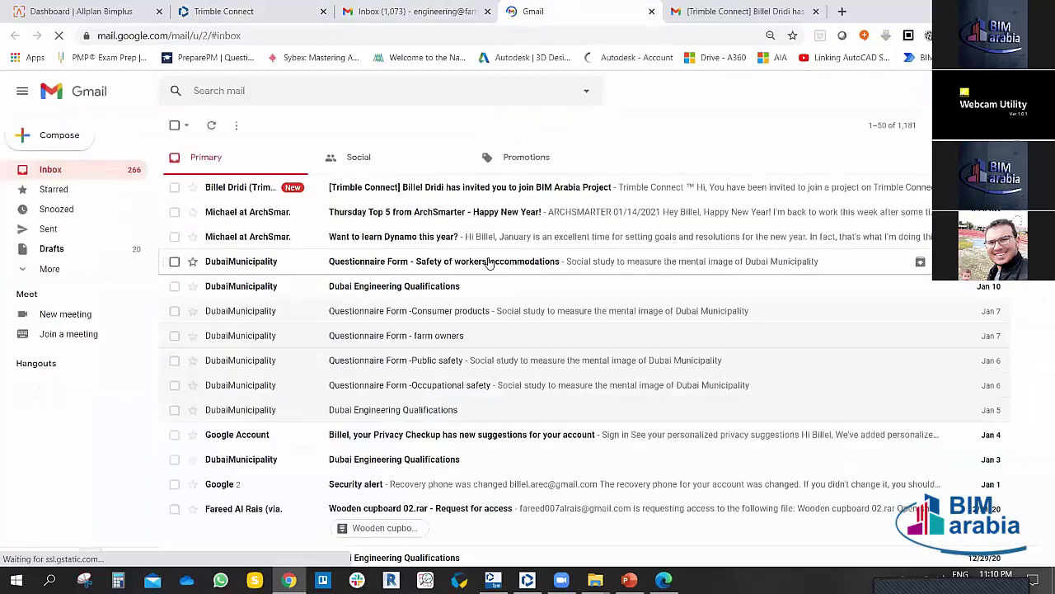
click(478, 188)
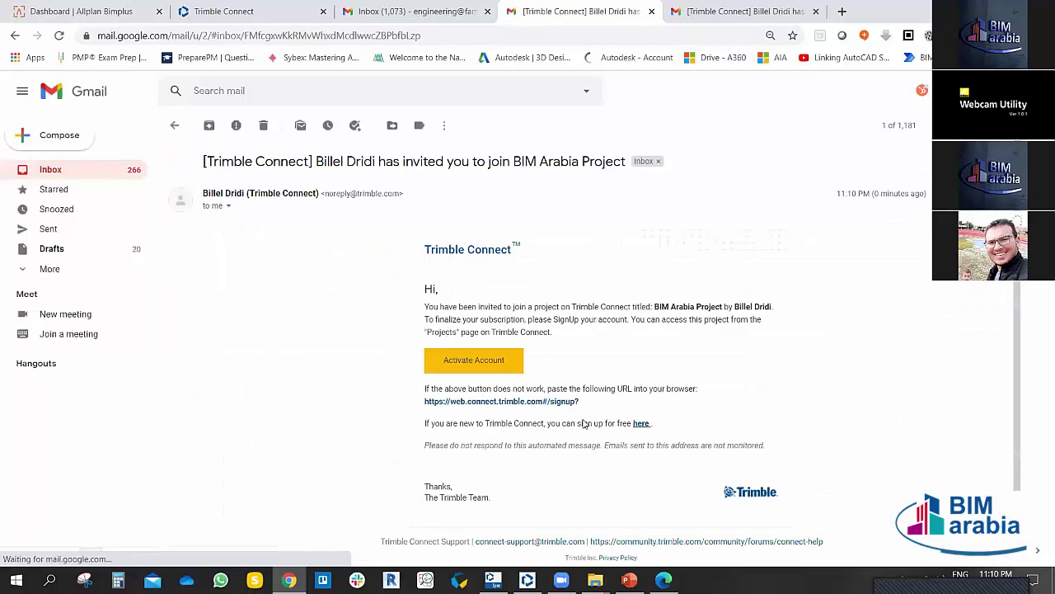
scroll(572, 347, down, 2)
scroll(528, 334, up, 2)
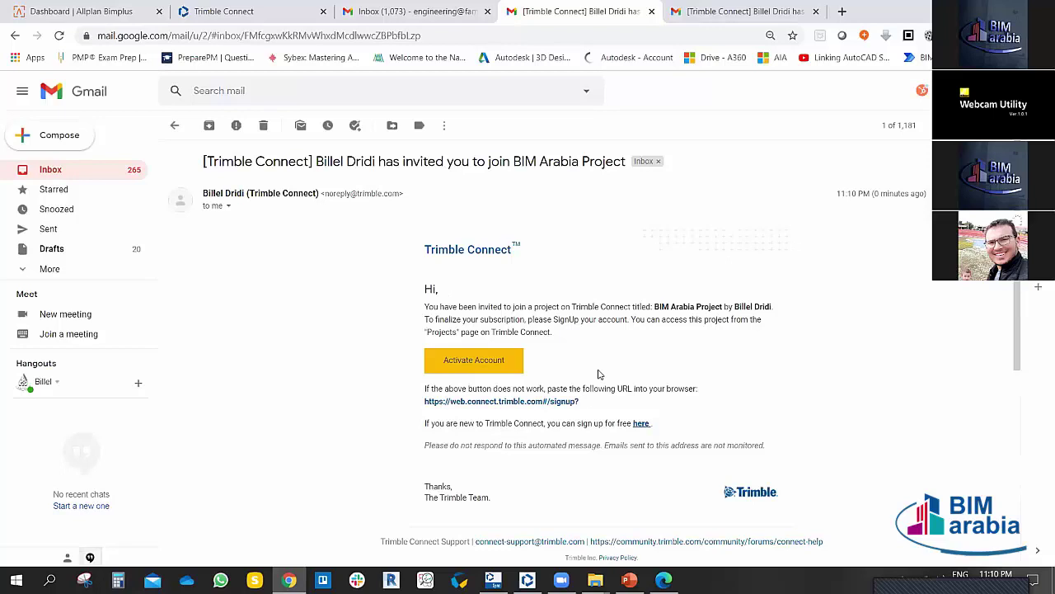
Step: Inspect the first pending member's details on the members page, then open the ARCH Team group
click(395, 7)
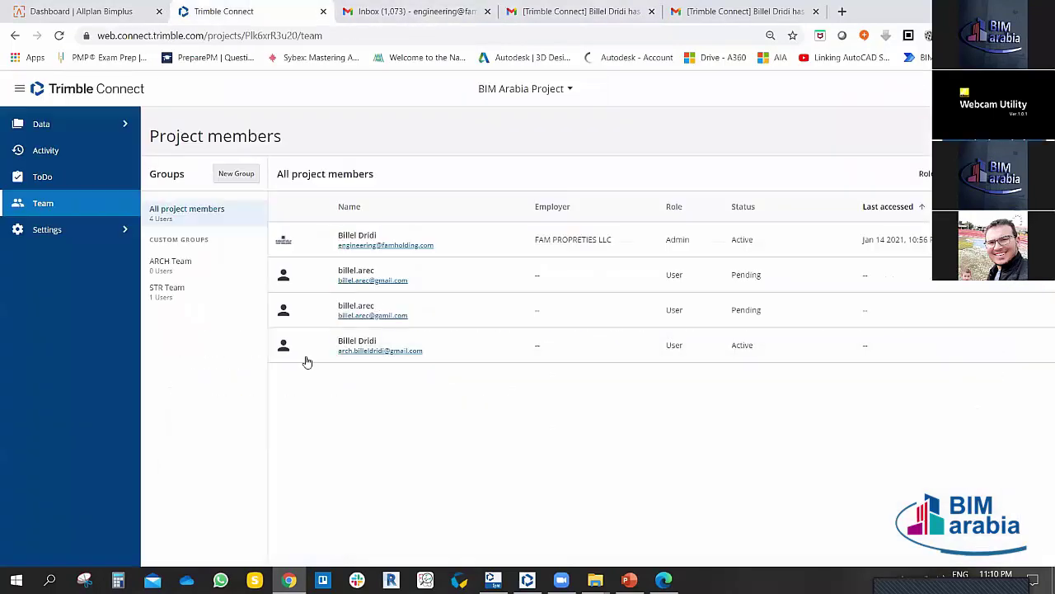
click(247, 11)
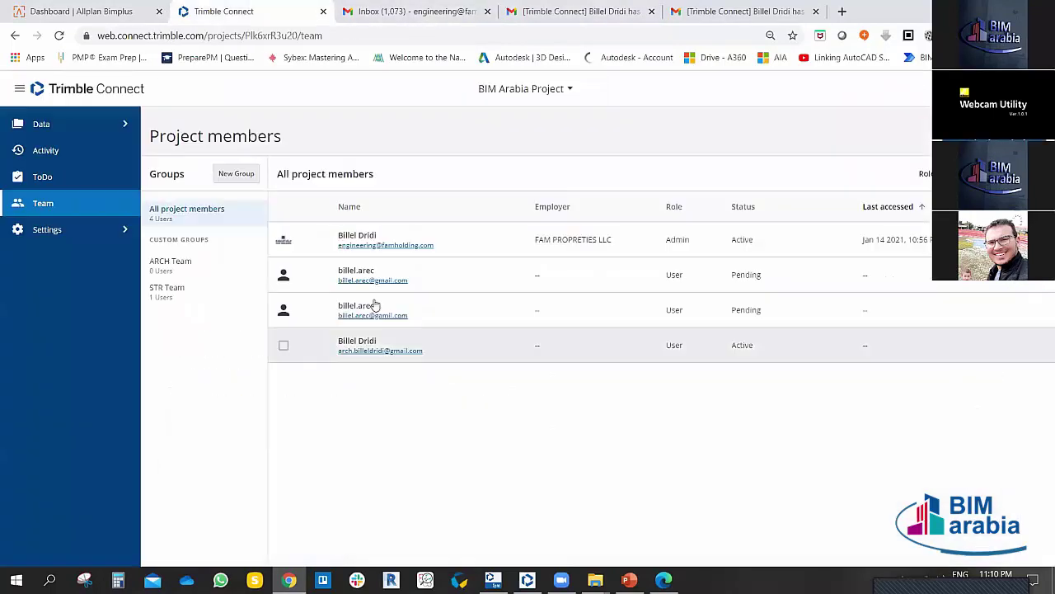
click(284, 277)
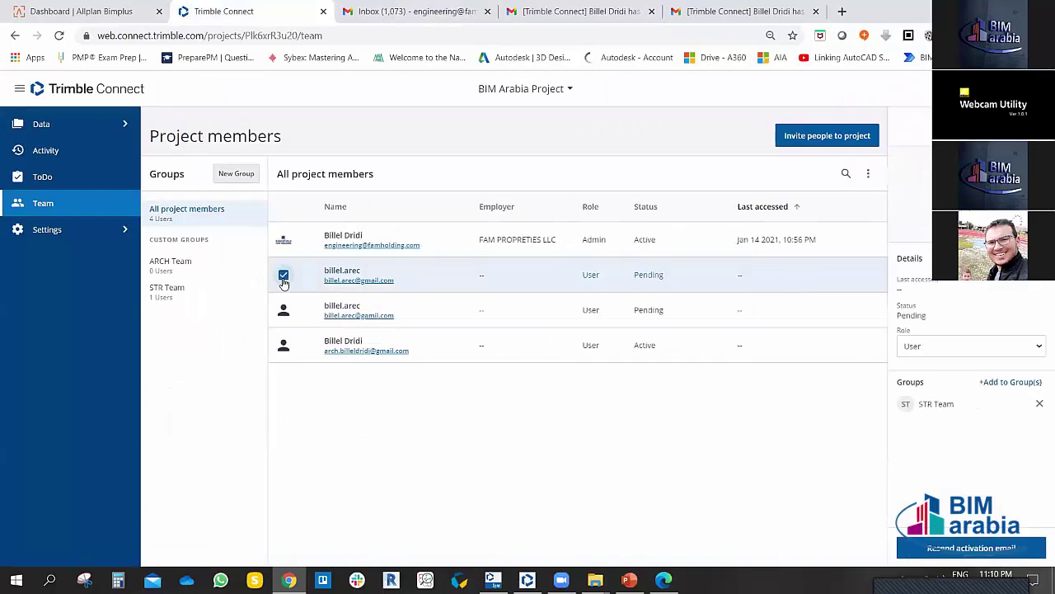
click(283, 277)
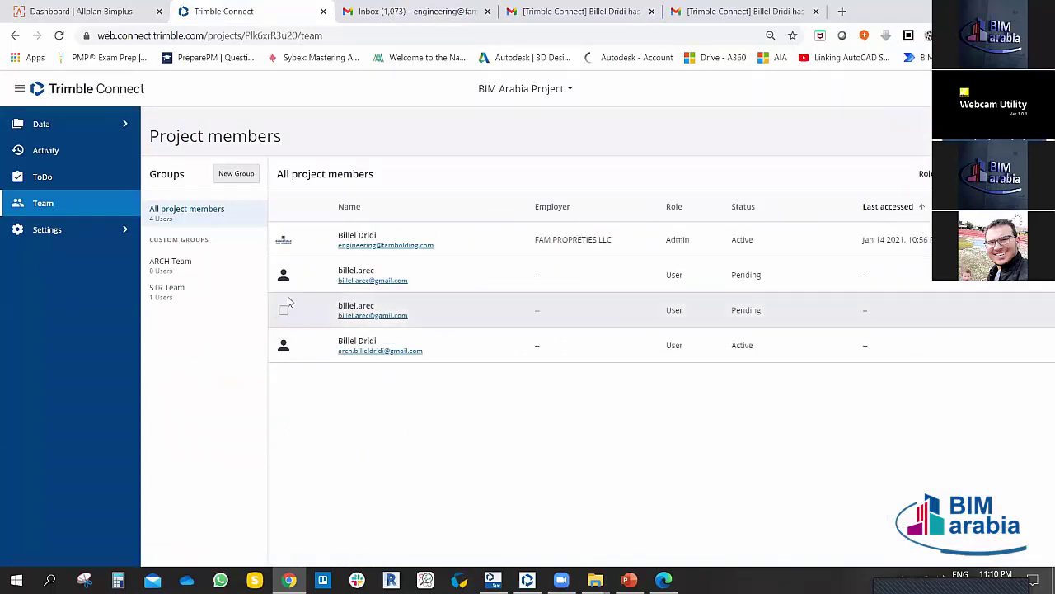
click(283, 277)
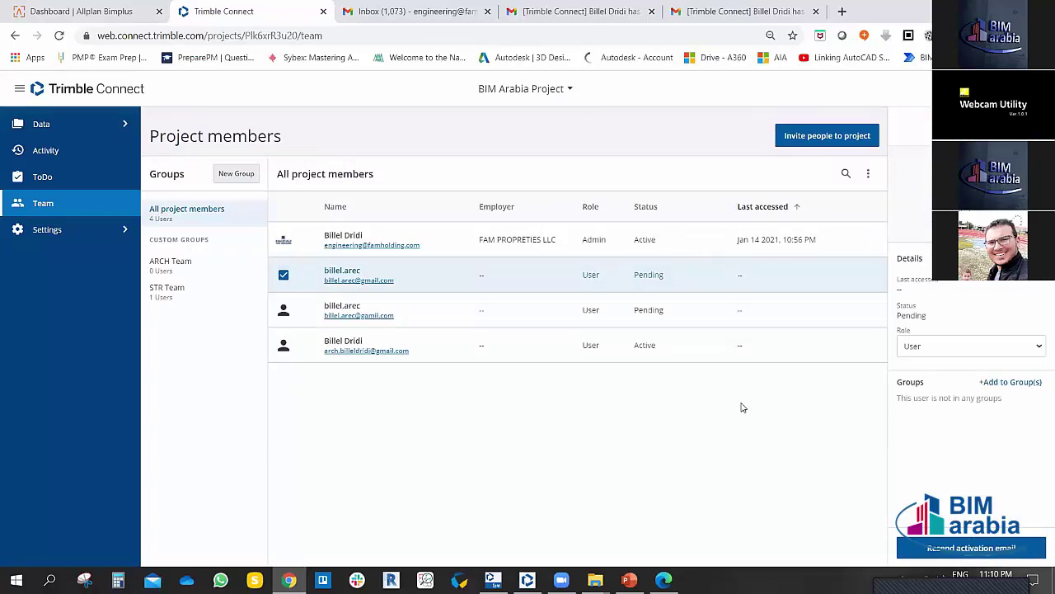
click(284, 275)
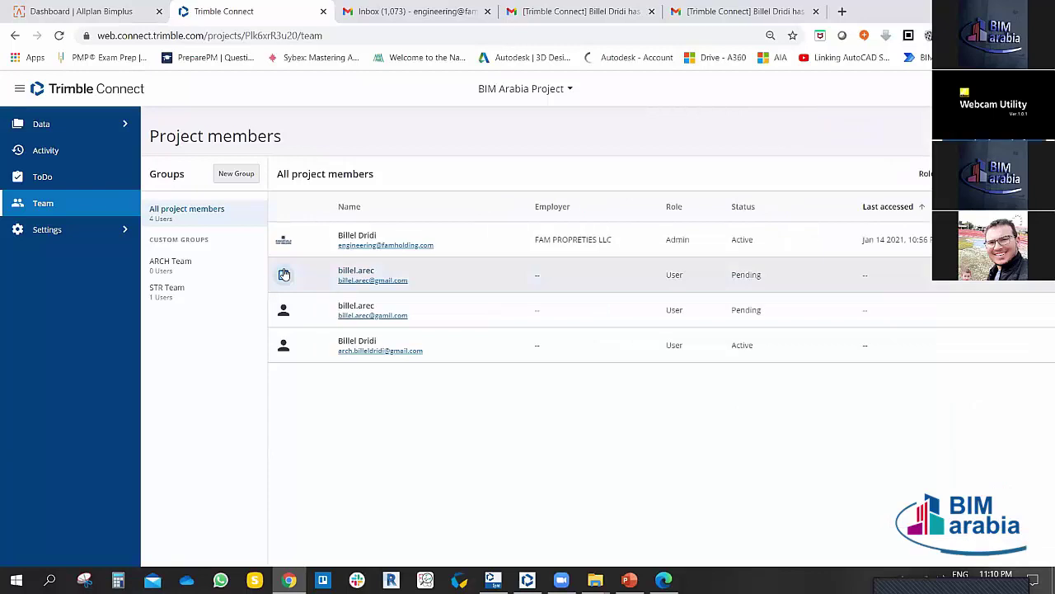
click(166, 269)
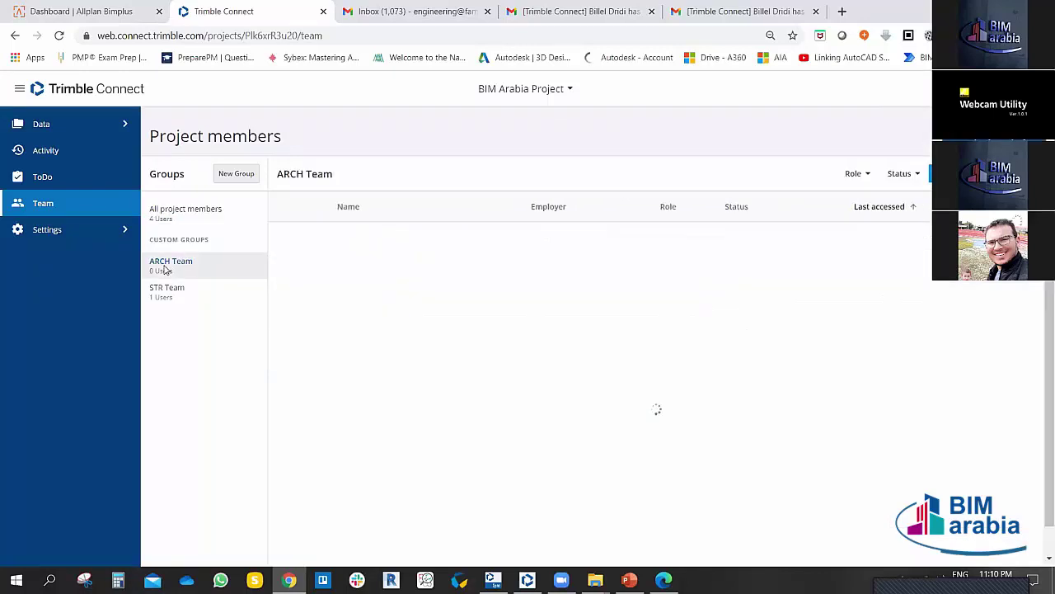
Step: Search for the invitee's e-mail in ARCH Team's Add people form, find no results, and close it
click(932, 173)
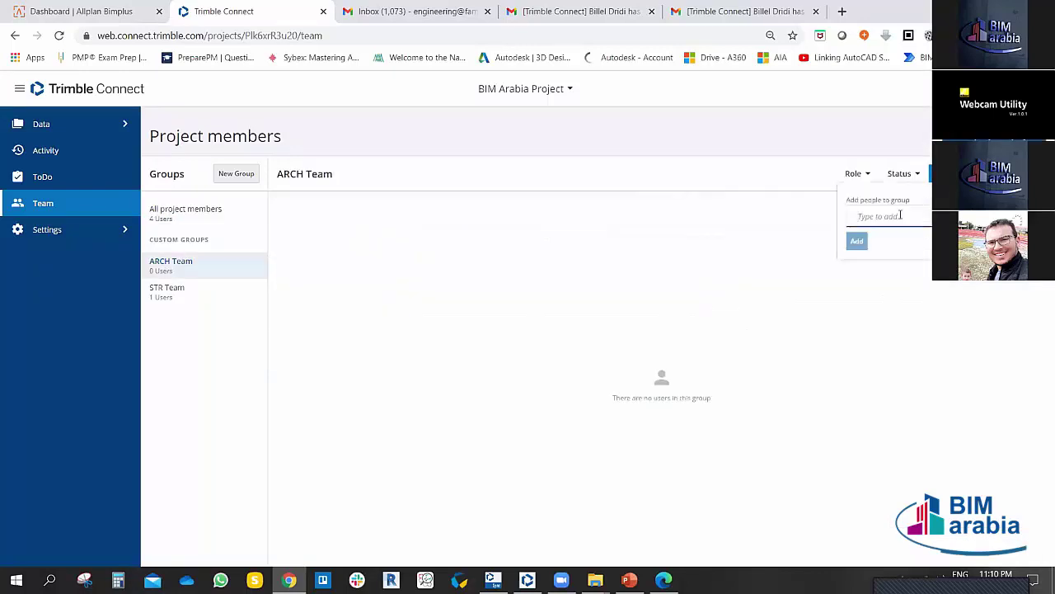
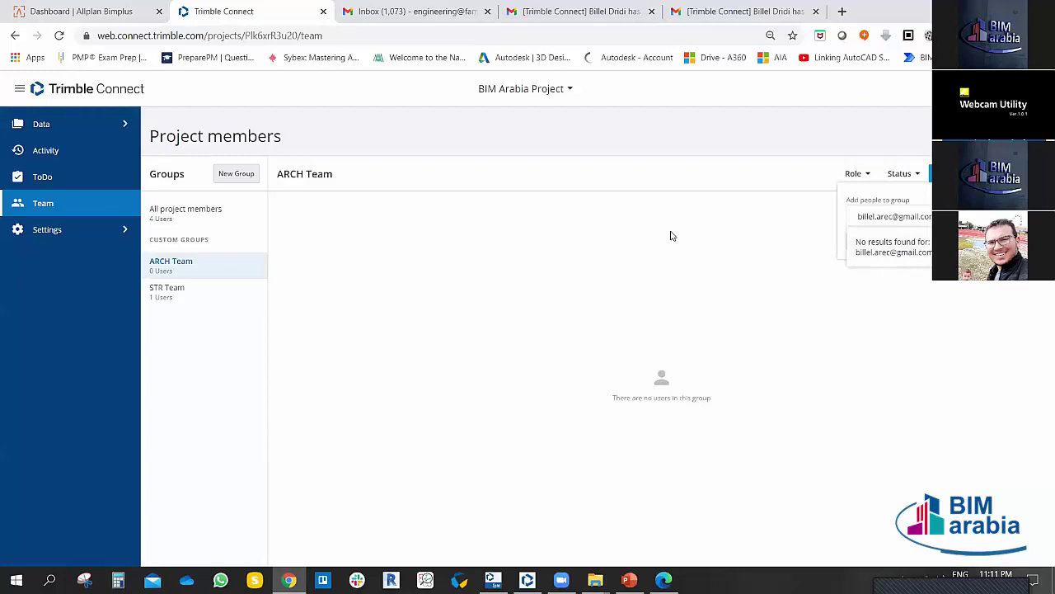
click(600, 255)
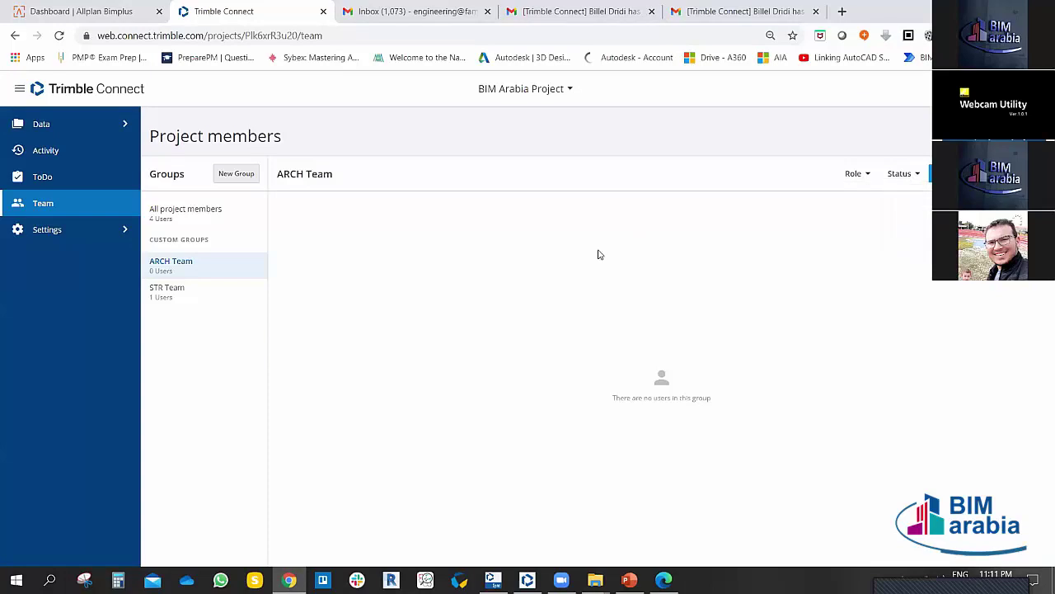
Step: Switch from ARCH Team to the All project members list
click(165, 219)
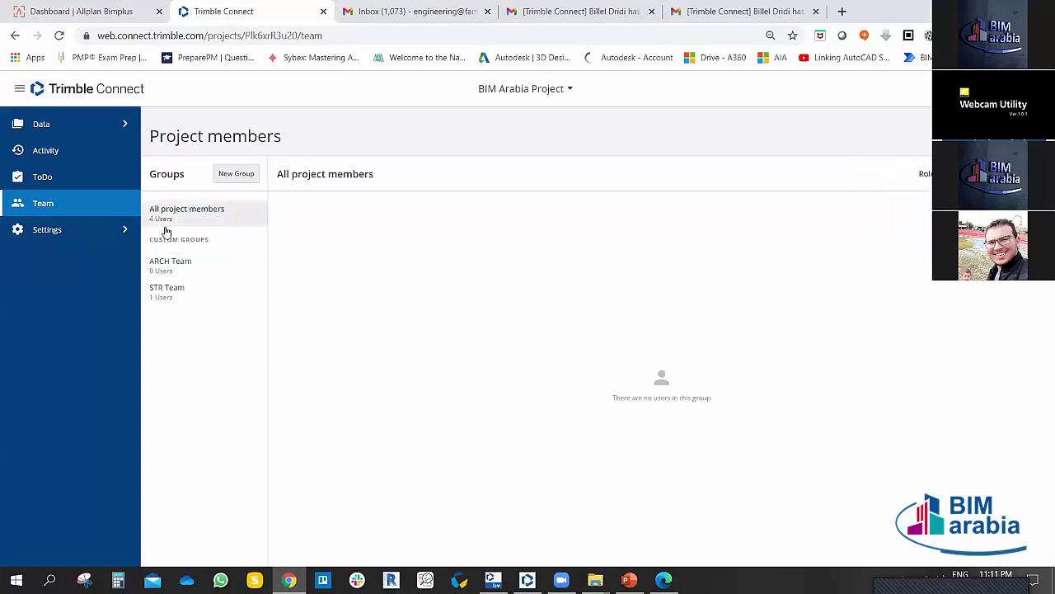
click(155, 262)
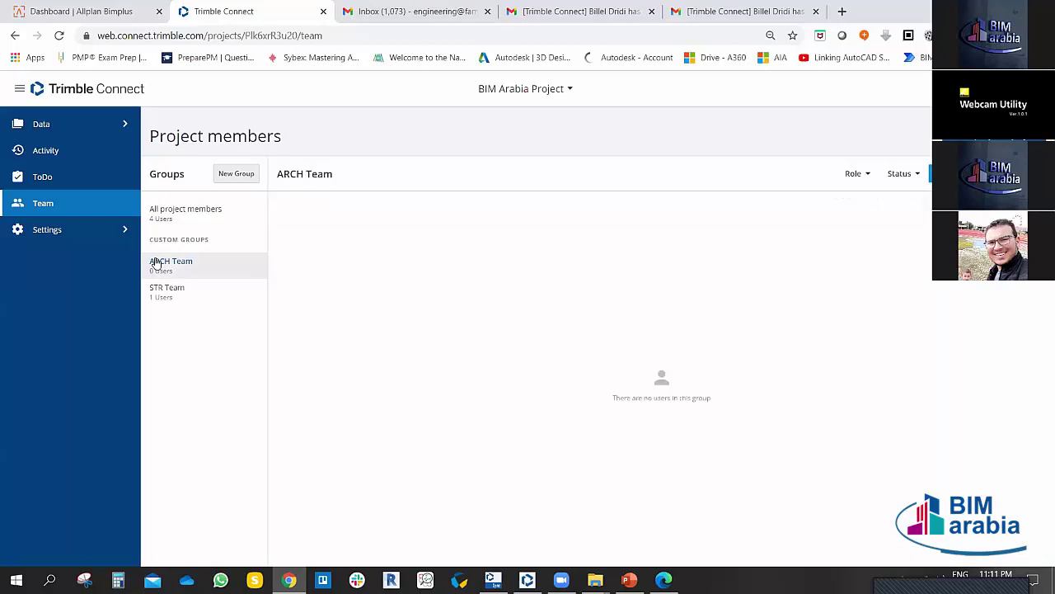
click(173, 211)
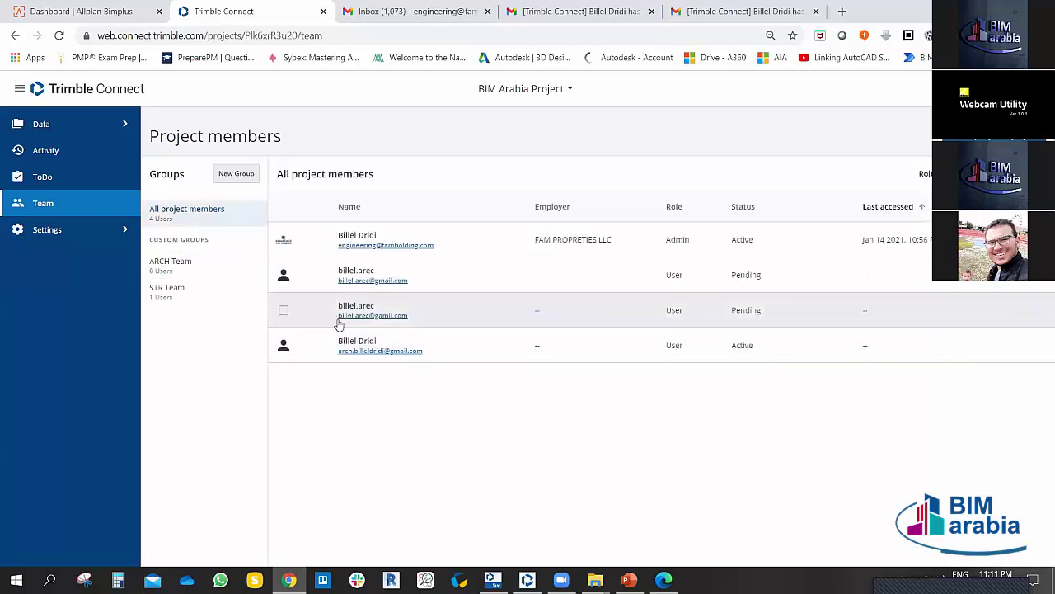
Step: Add the first pending invitee to the ARCH Team group and view that group's member list
click(285, 277)
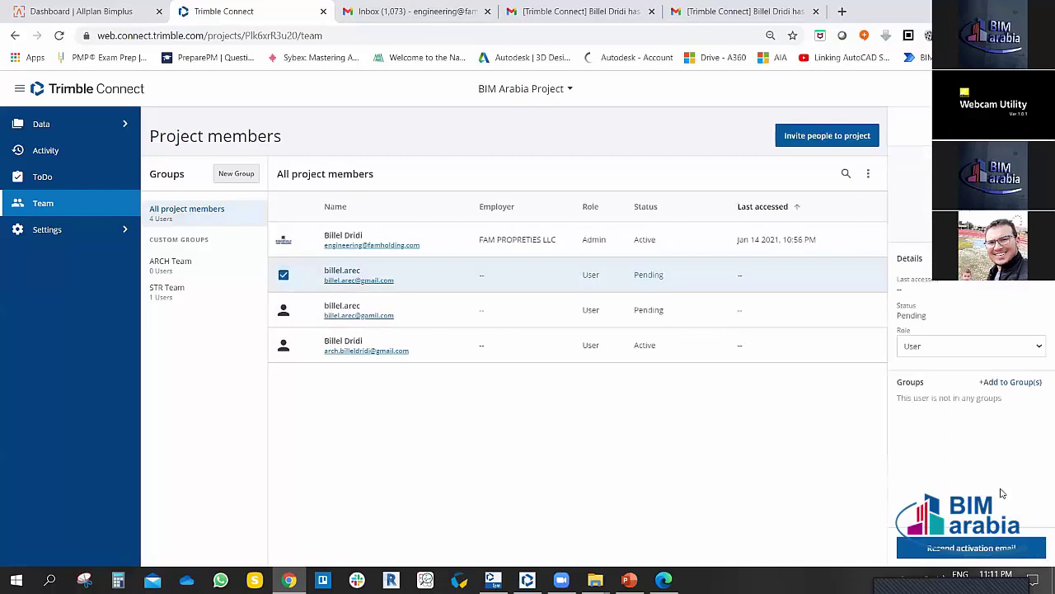
click(1014, 383)
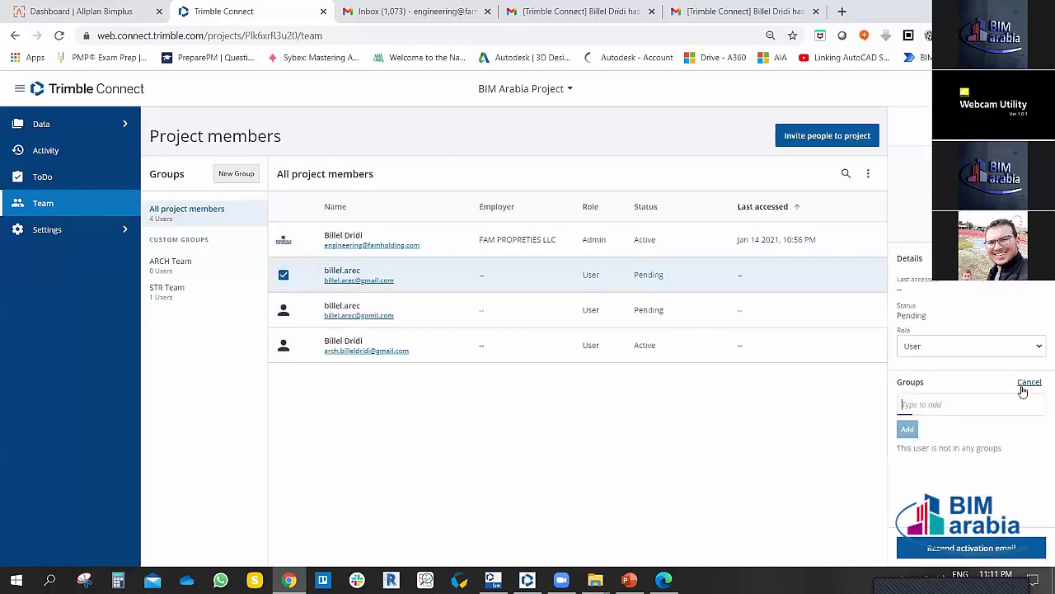
text(ar)
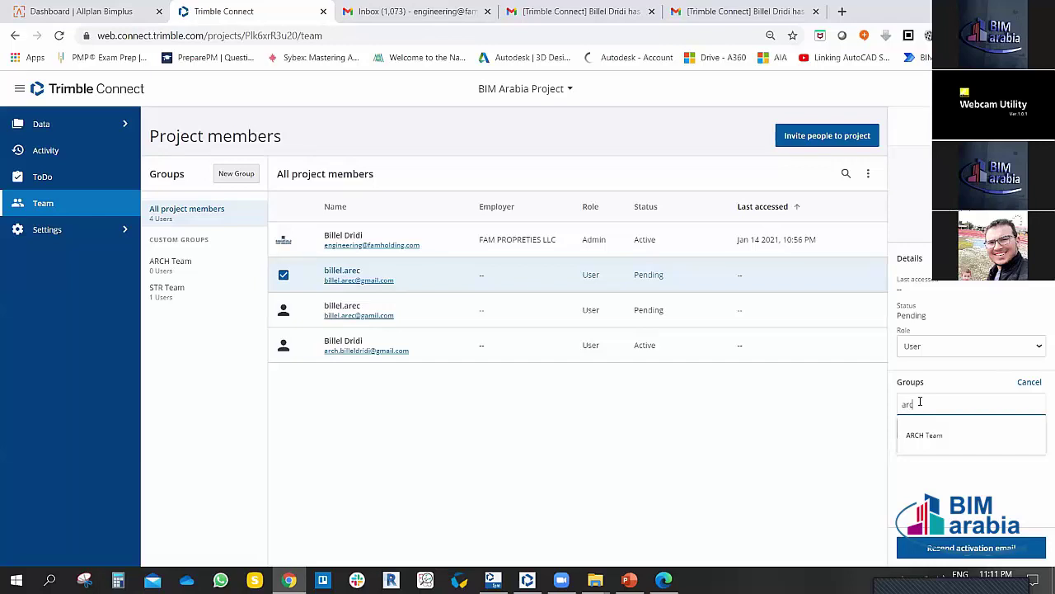
text(c)
click(930, 436)
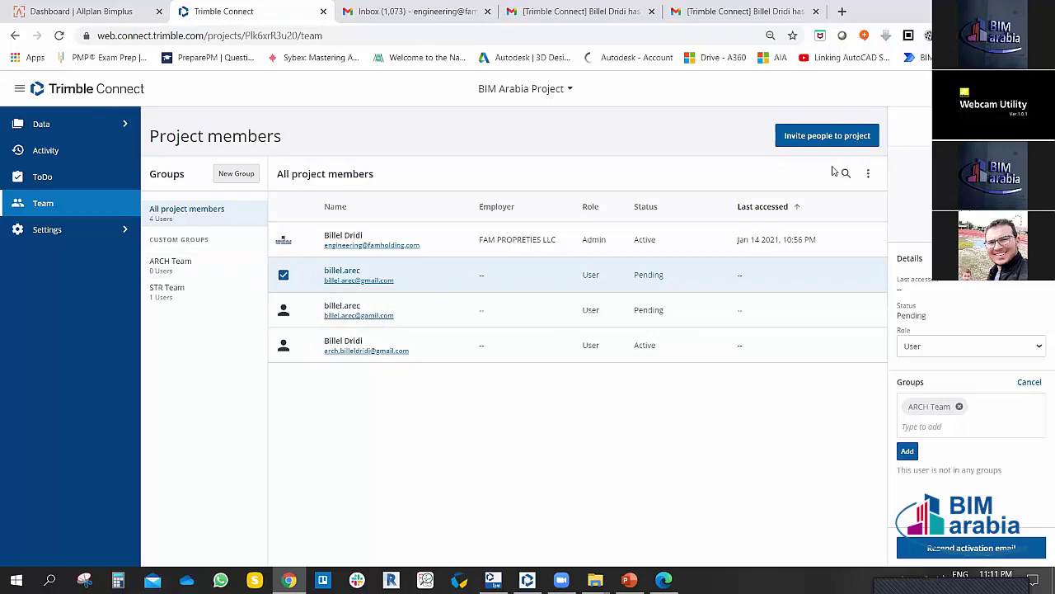
click(907, 451)
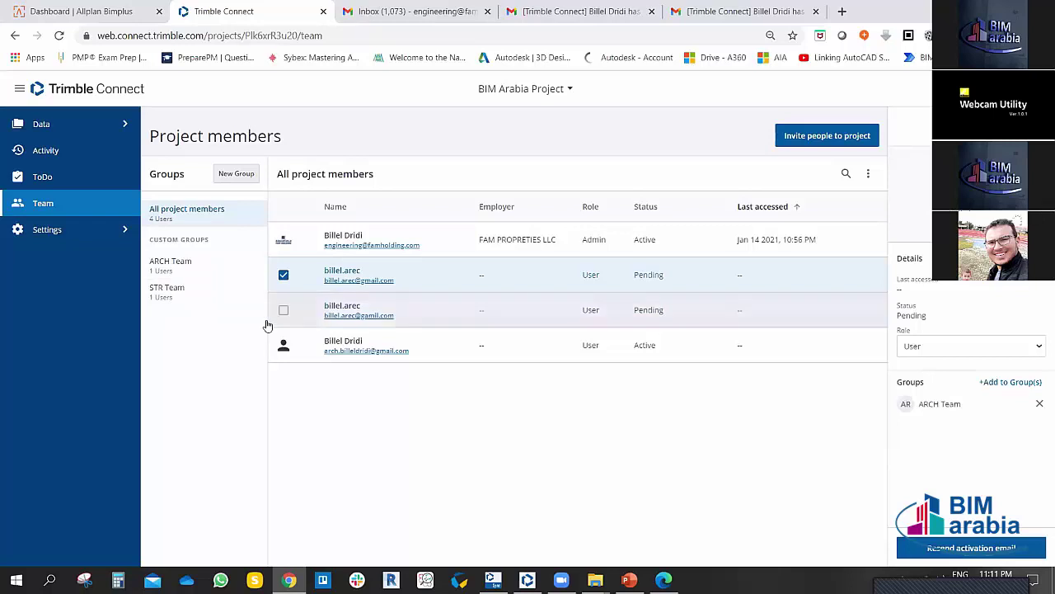
click(283, 275)
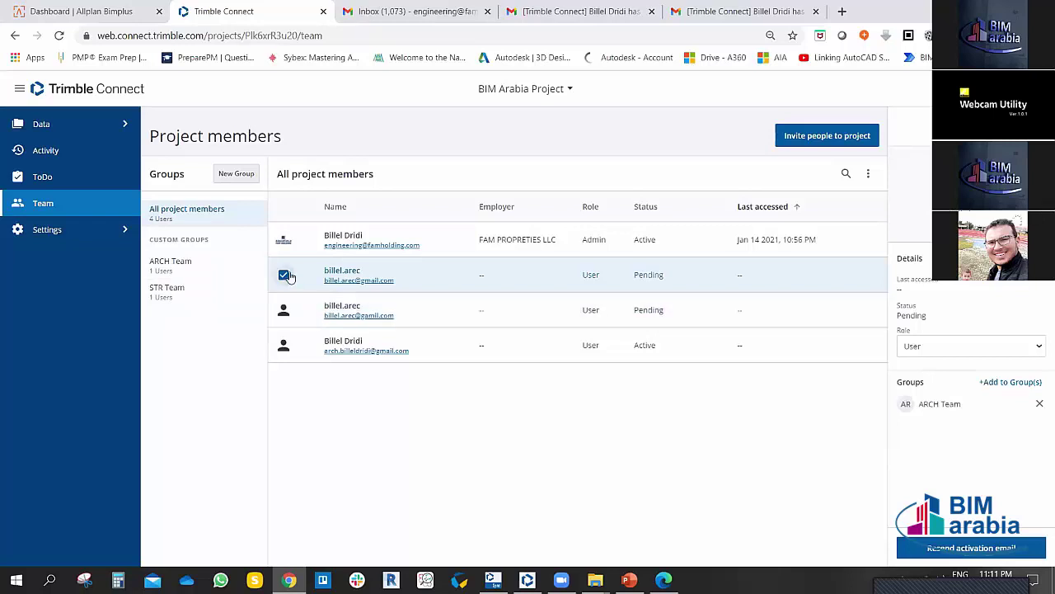
click(174, 267)
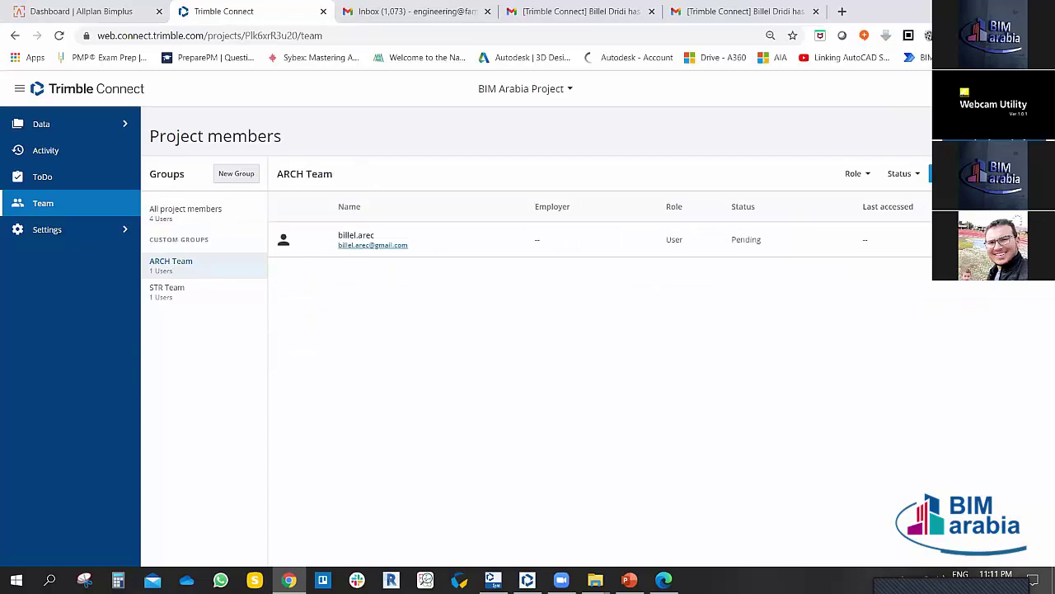
Step: Filter the member list by Activation pending status and return to All project members
click(910, 173)
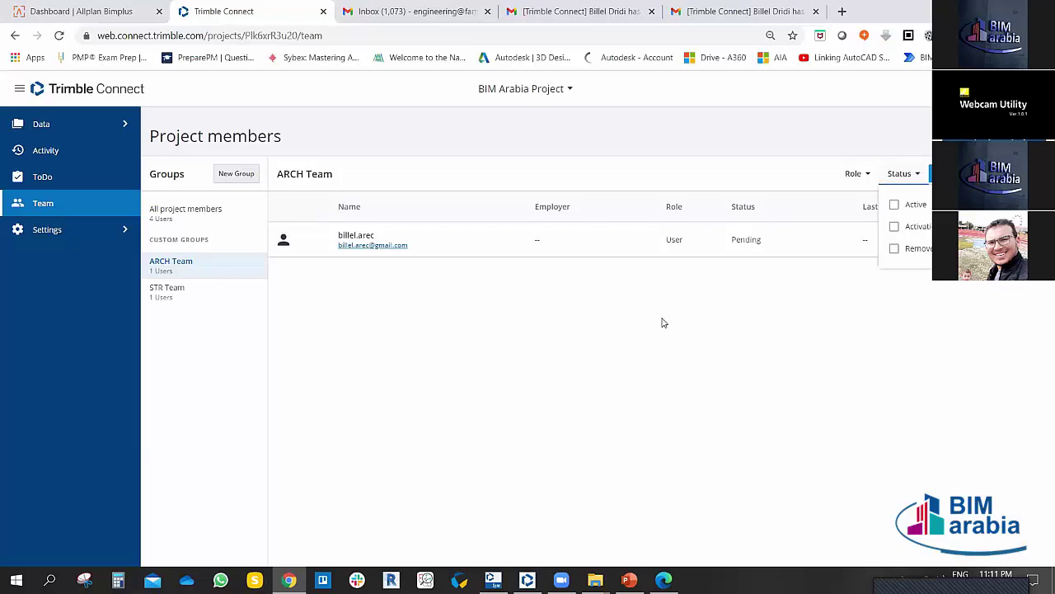
click(437, 346)
click(154, 210)
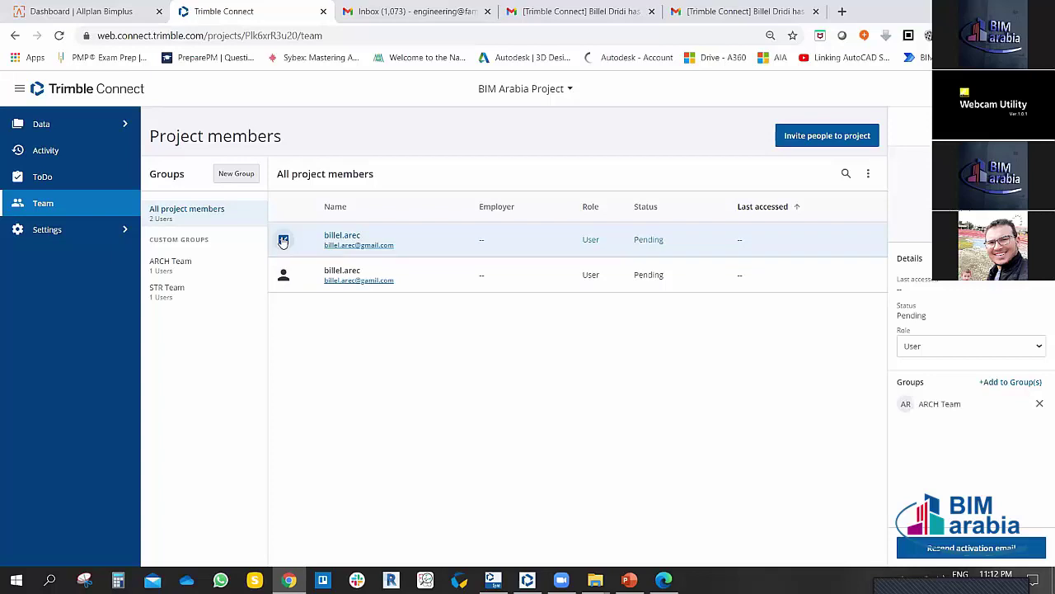
Step: Toggle the first pending user's selection off, then open the ARCH Team group
click(283, 240)
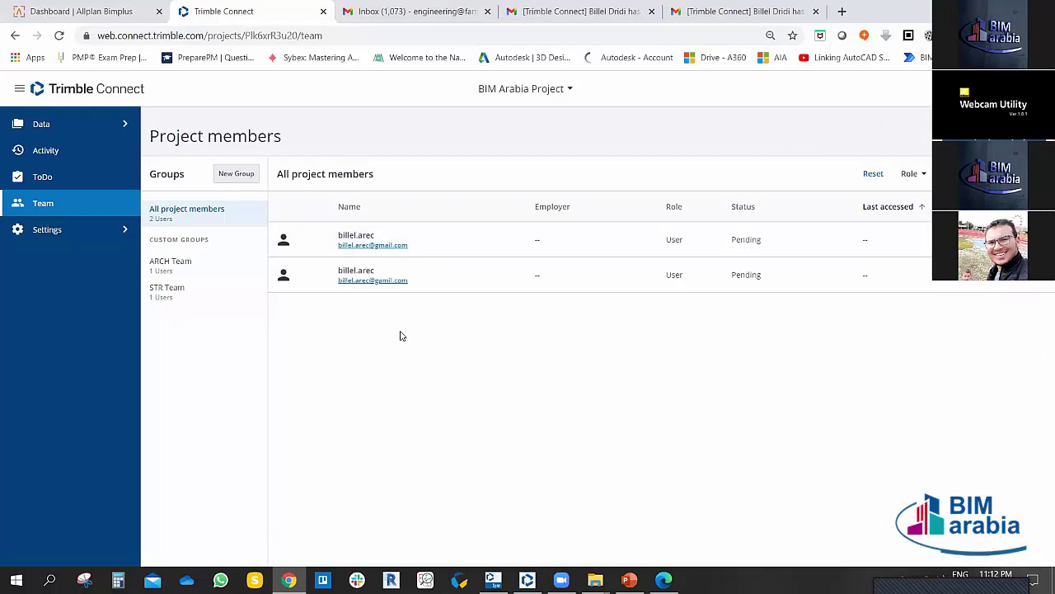
click(283, 239)
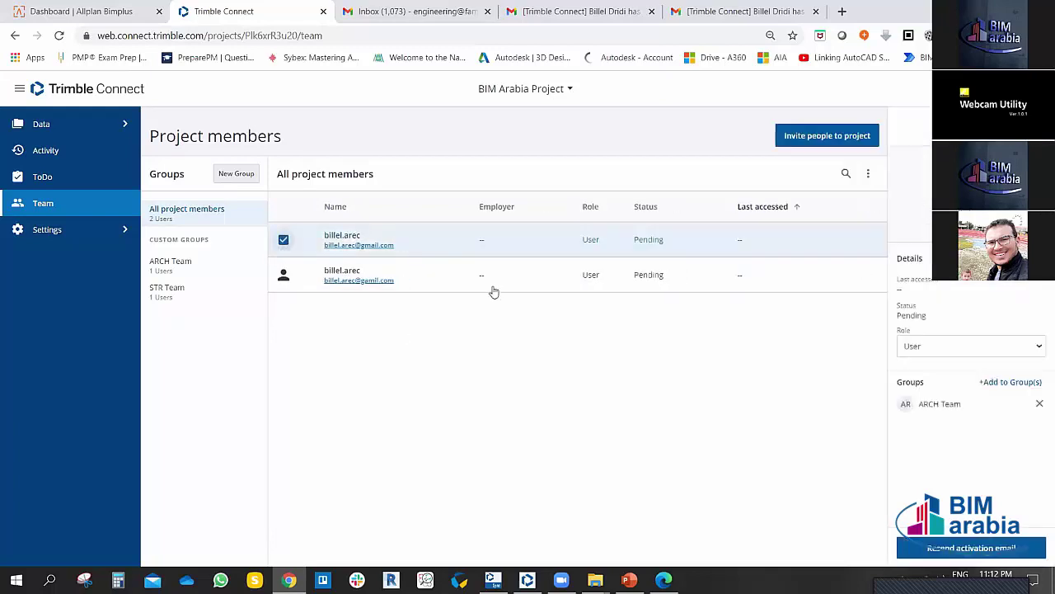
click(283, 239)
click(170, 262)
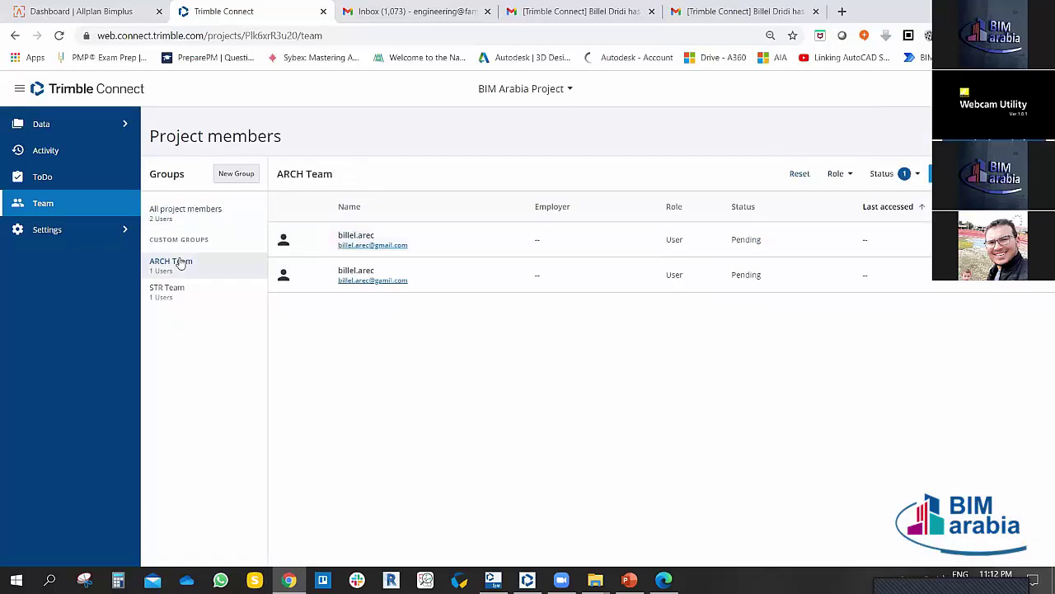
Step: Untick the Activation pending and Removed status filters and return to All project members
click(916, 174)
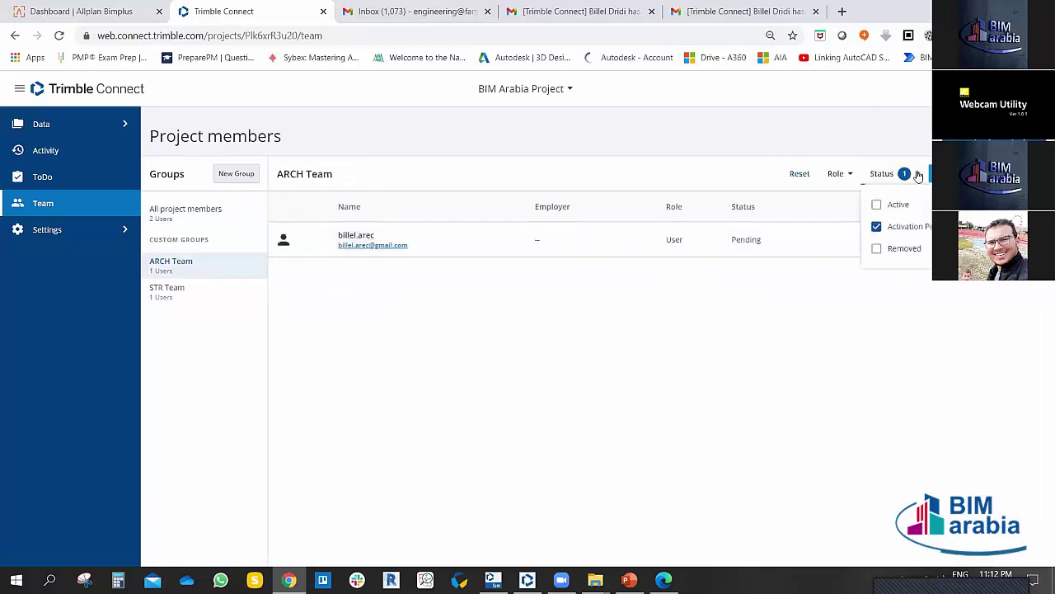
click(876, 248)
click(876, 225)
click(707, 315)
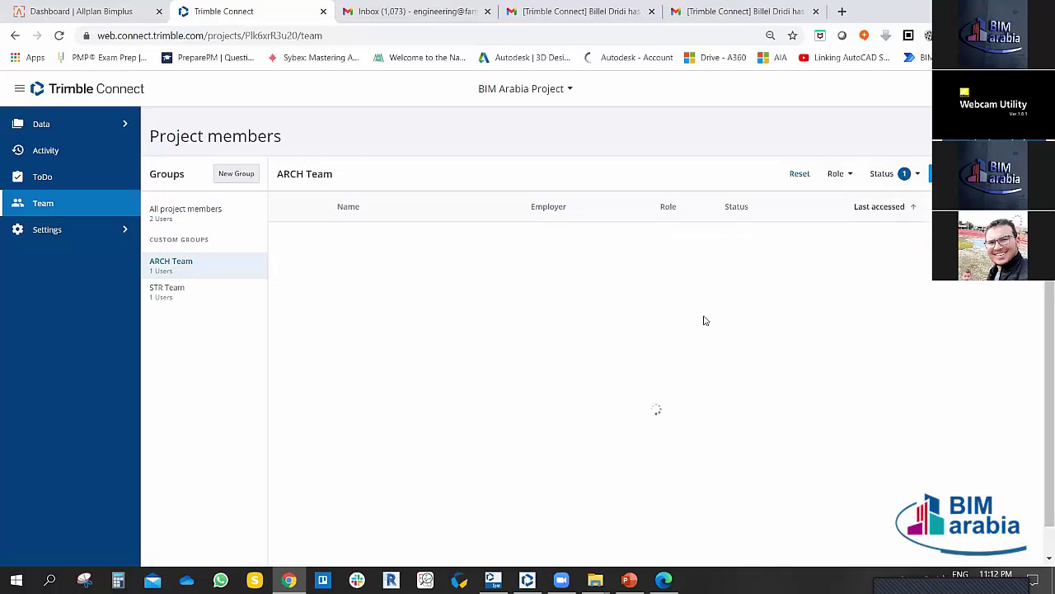
click(890, 175)
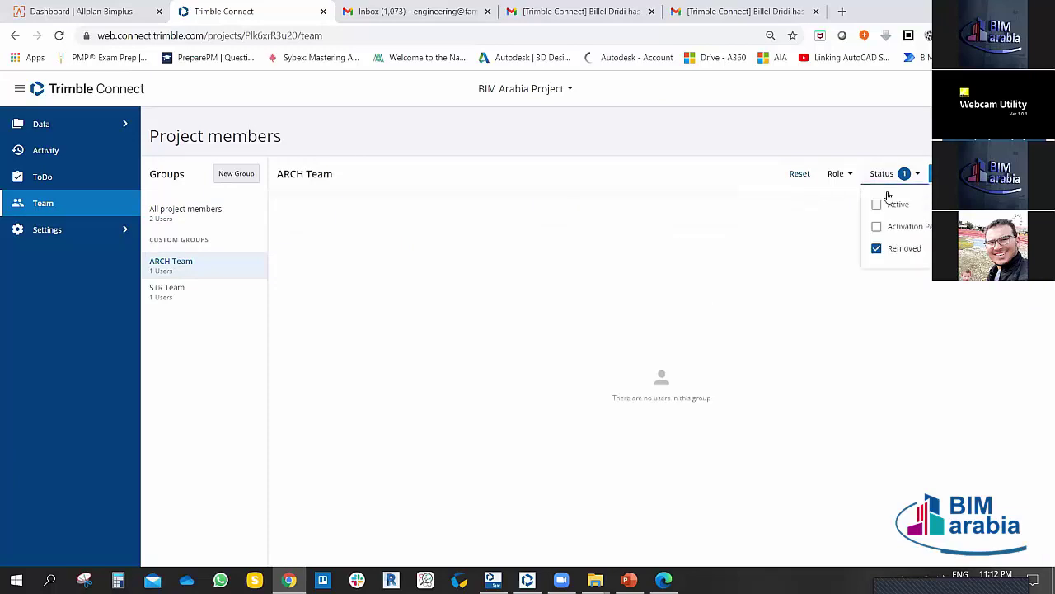
click(877, 248)
click(196, 216)
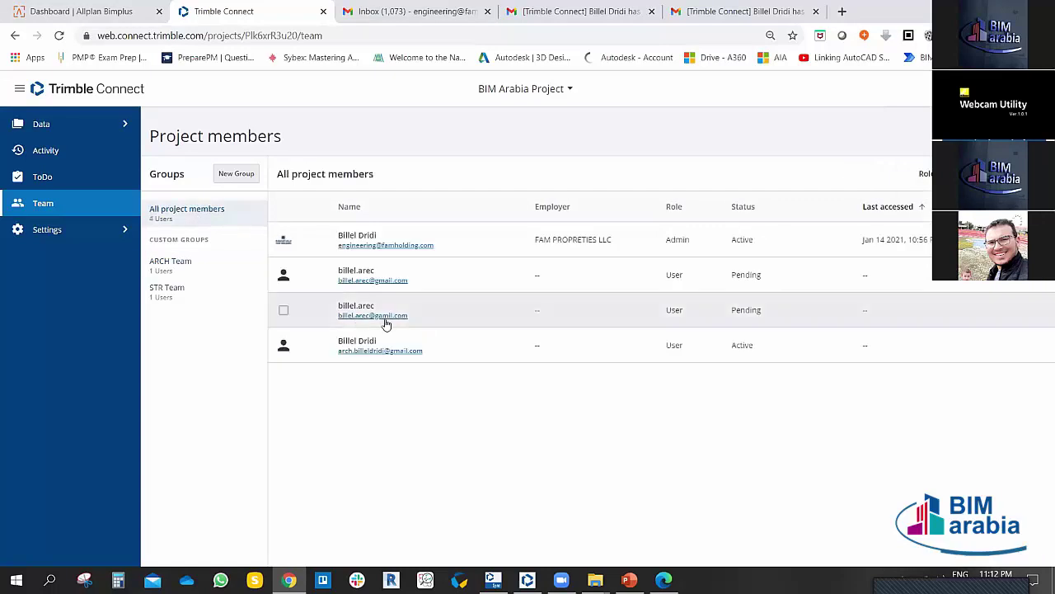
Step: Select the second pending user, who belongs to no group, and remove them from the project
click(283, 275)
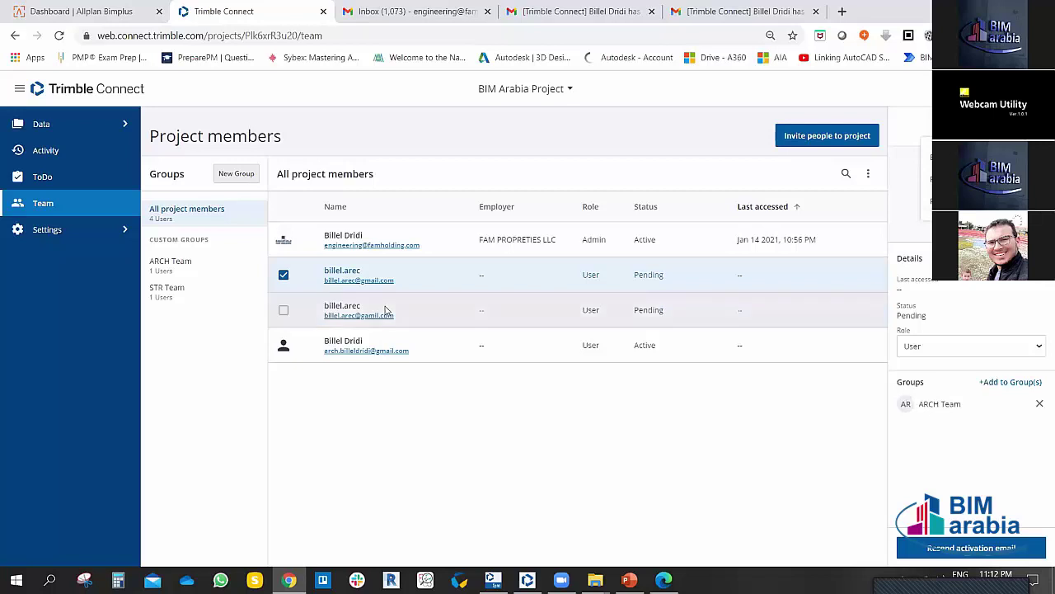
click(283, 275)
click(283, 310)
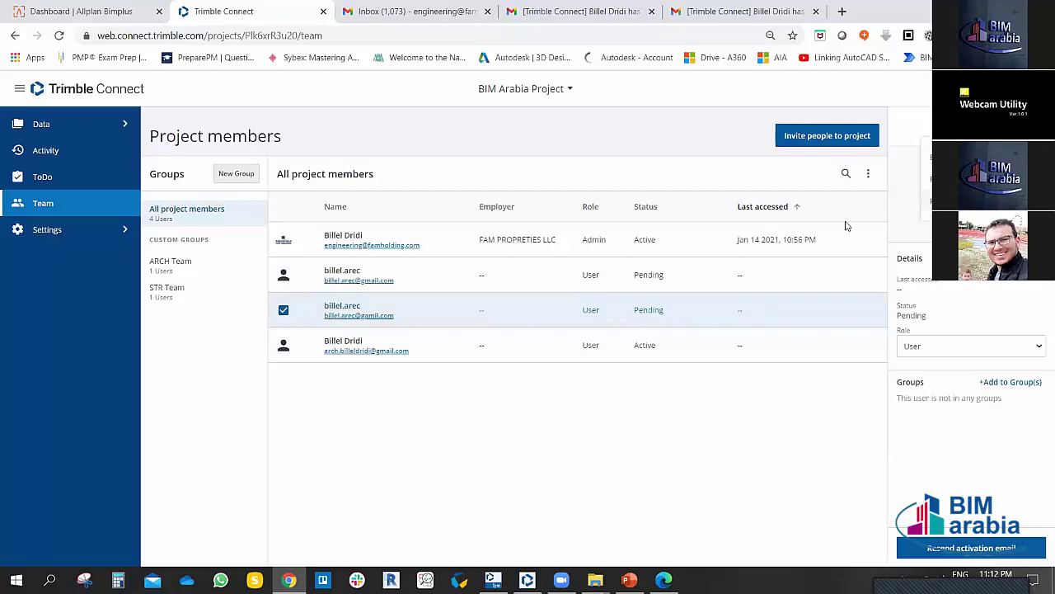
click(927, 202)
click(593, 355)
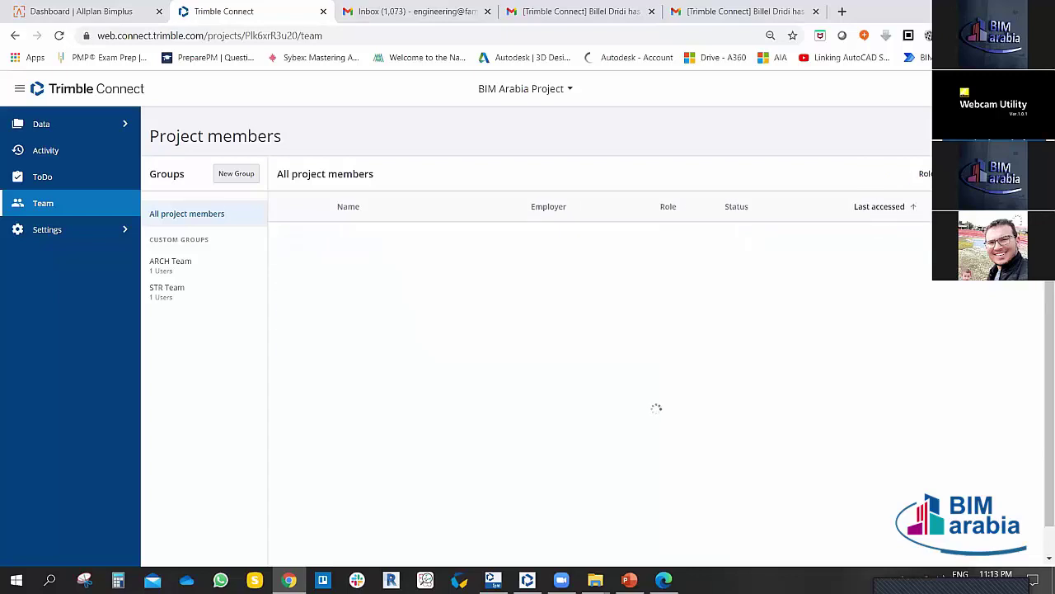
click(907, 204)
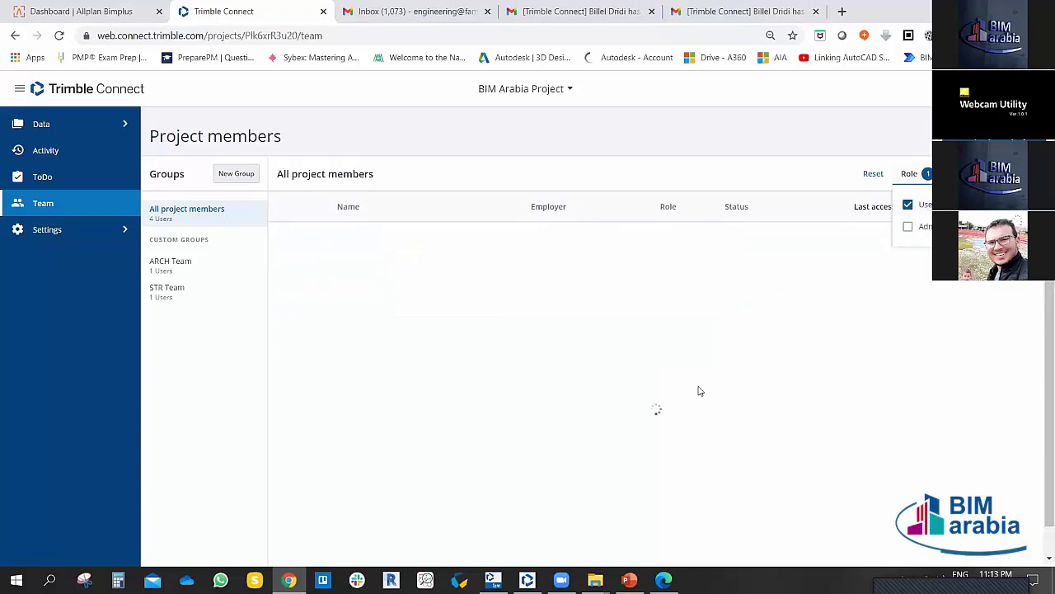
click(908, 205)
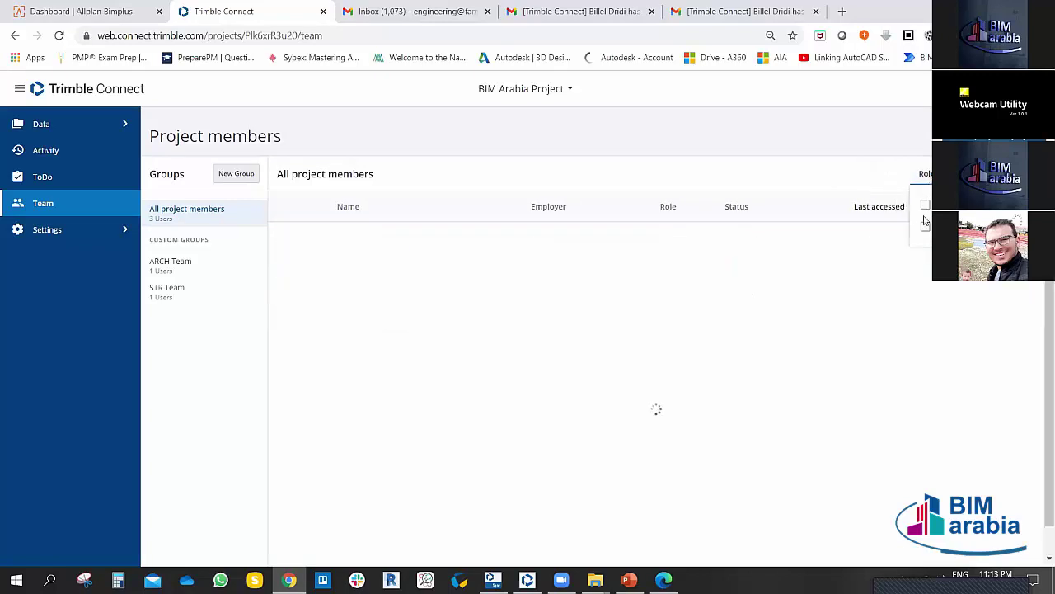
click(925, 224)
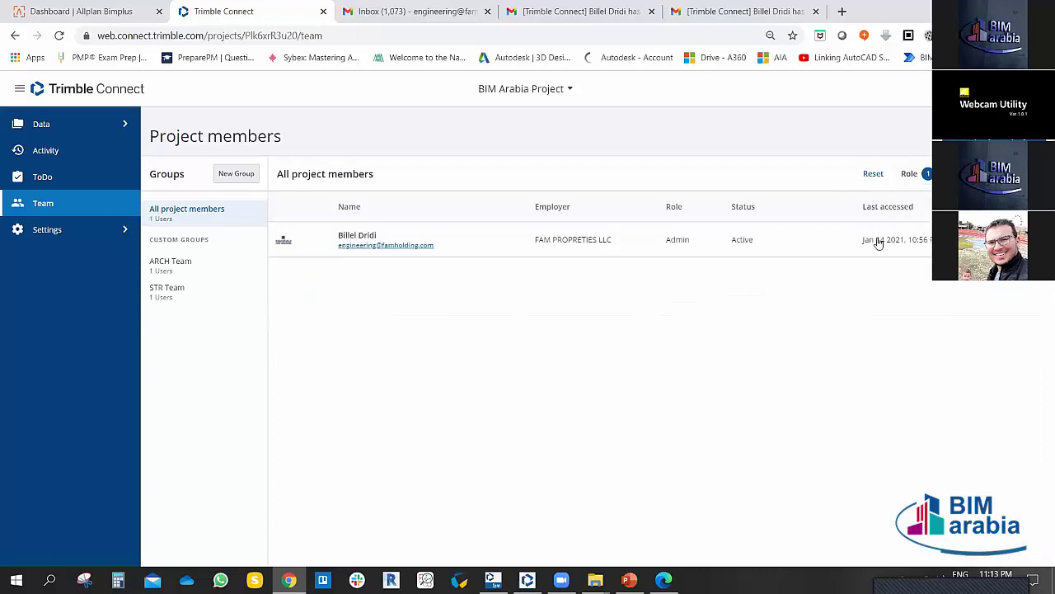
click(909, 173)
click(925, 224)
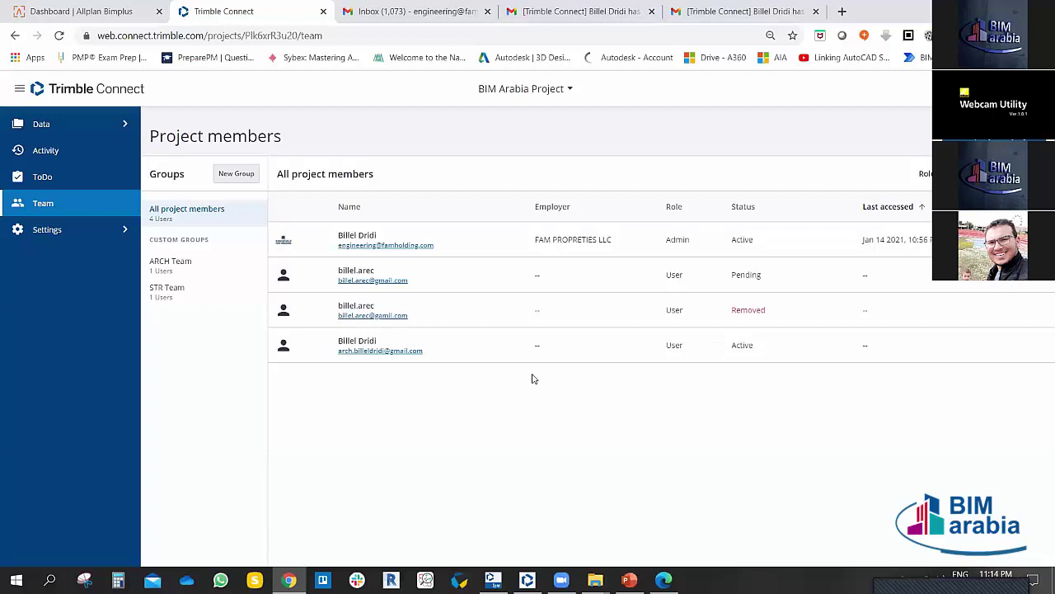
Step: Open Project Details and check the start and end date calendars, leaving the end date empty
click(124, 232)
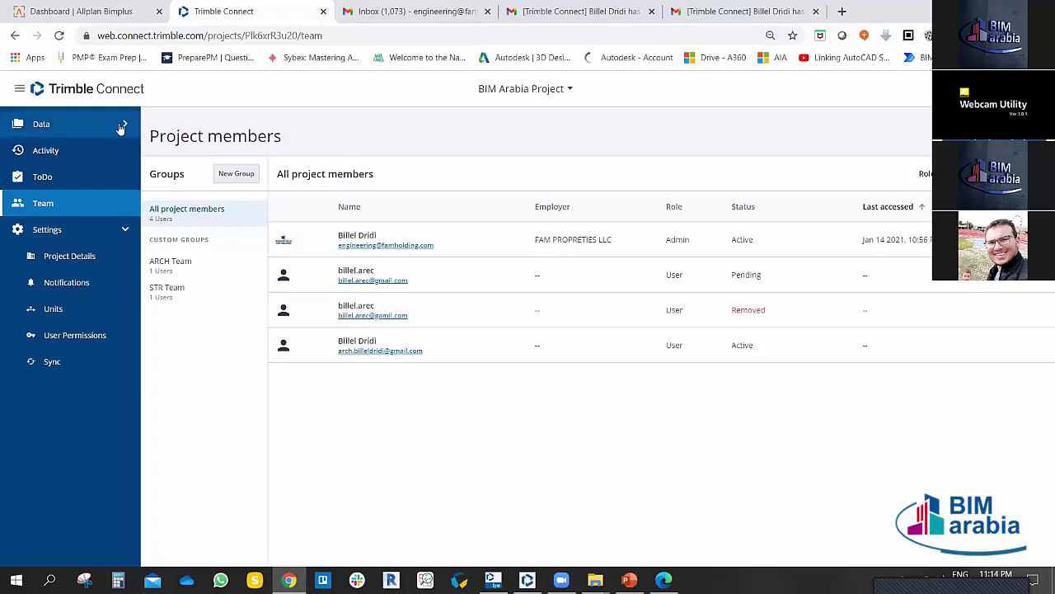
click(76, 257)
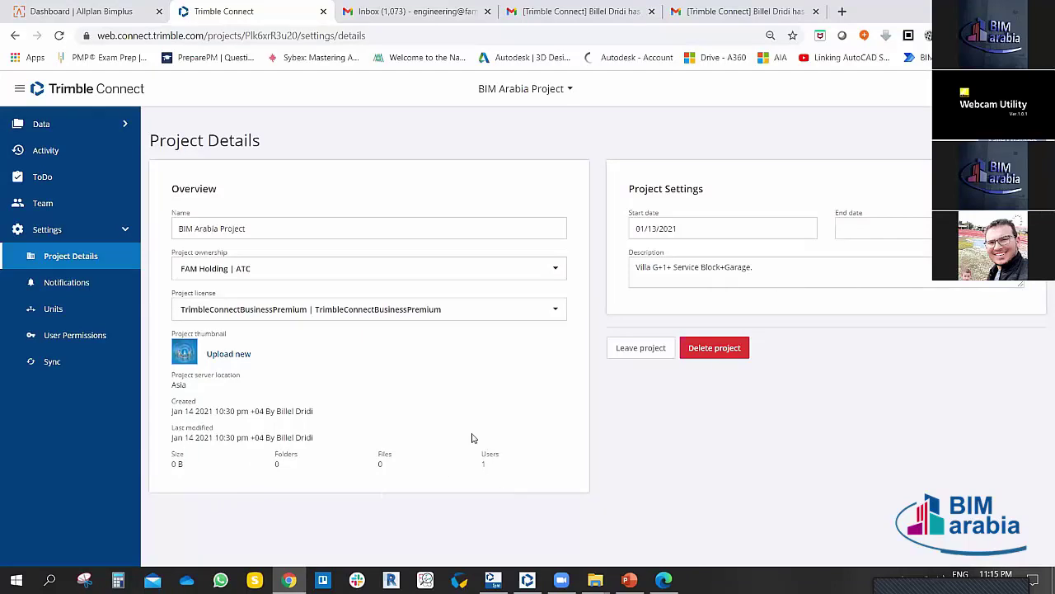
click(727, 229)
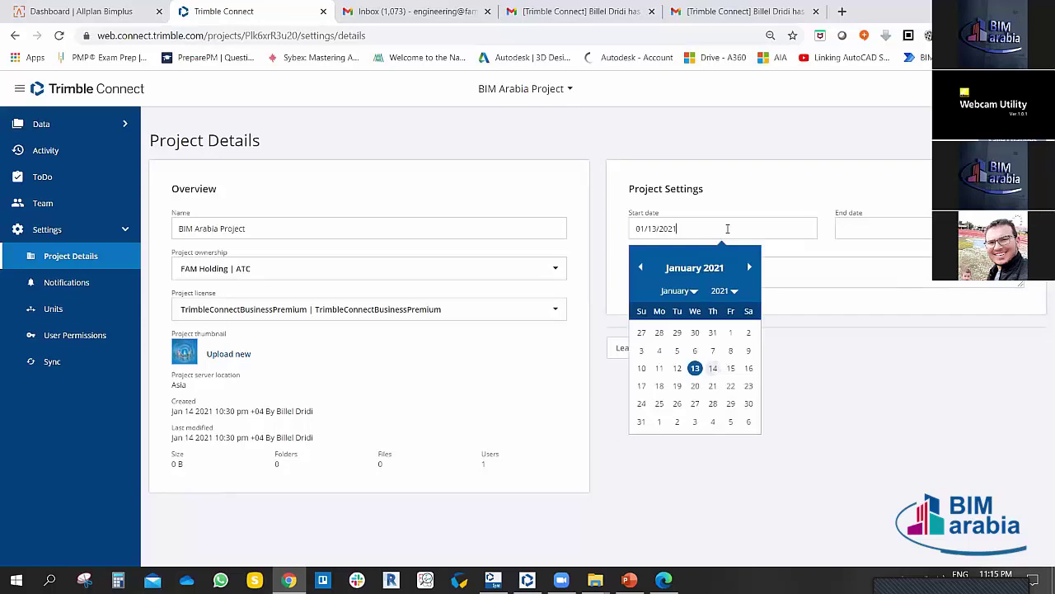
click(850, 400)
click(860, 228)
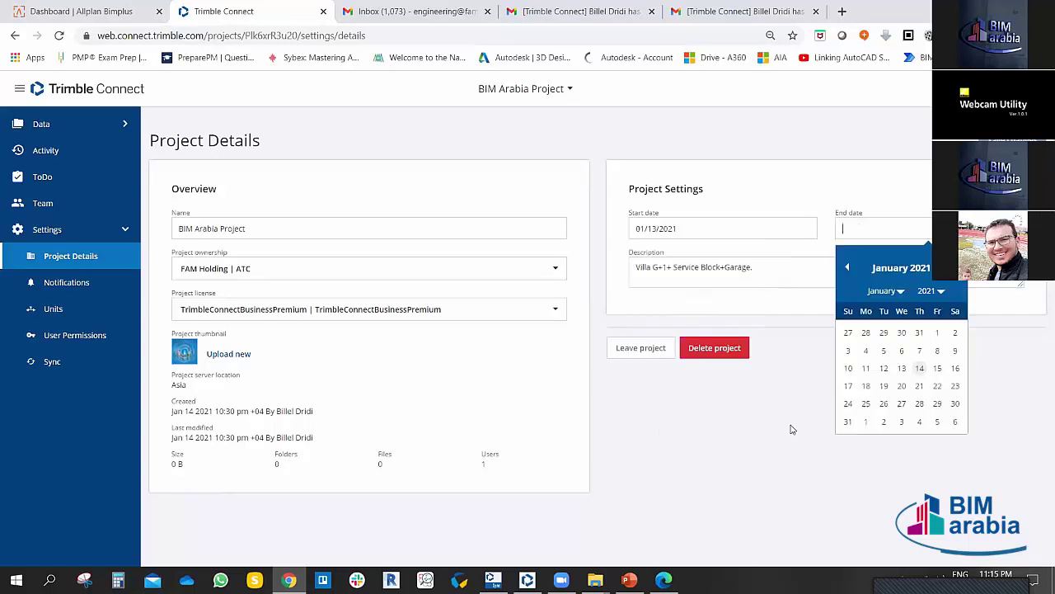
click(779, 457)
click(865, 230)
click(762, 377)
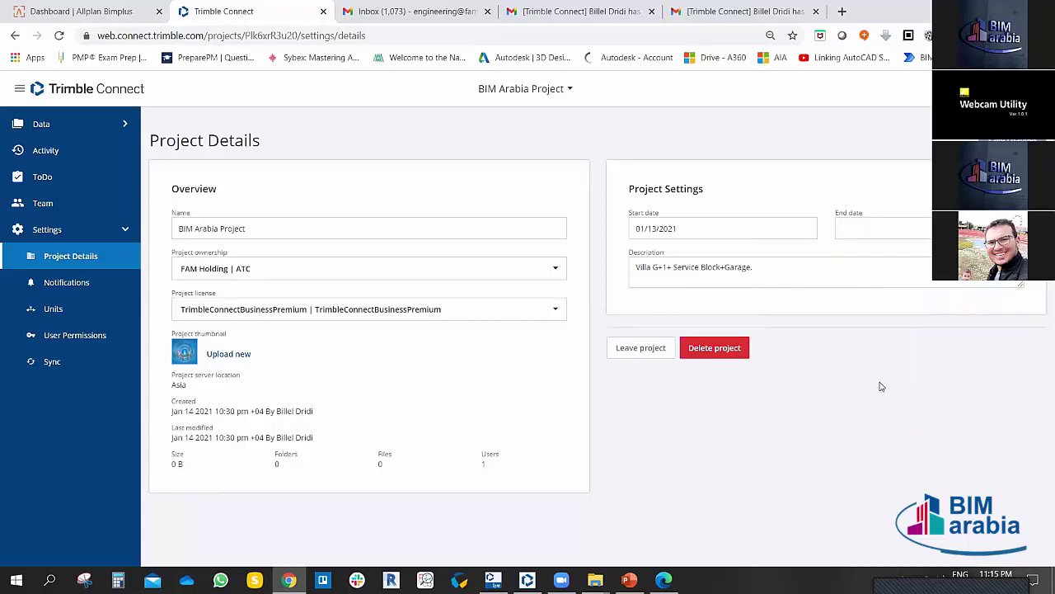
Step: Delete the trailing period so the description reads 'Villa G+1+ Service Block+Garage'
click(789, 273)
key(BackSpace)
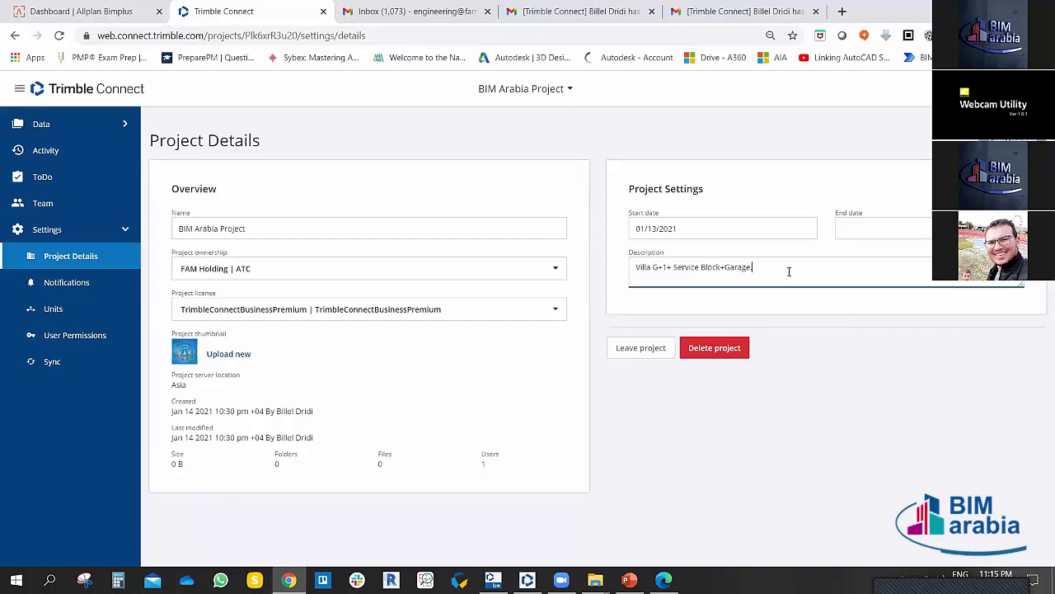
drag(789, 274, 637, 274)
click(789, 271)
triple_click(789, 268)
click(812, 266)
click(633, 347)
Step: Open the project's Notifications settings and briefly expand the Files activity category
click(80, 287)
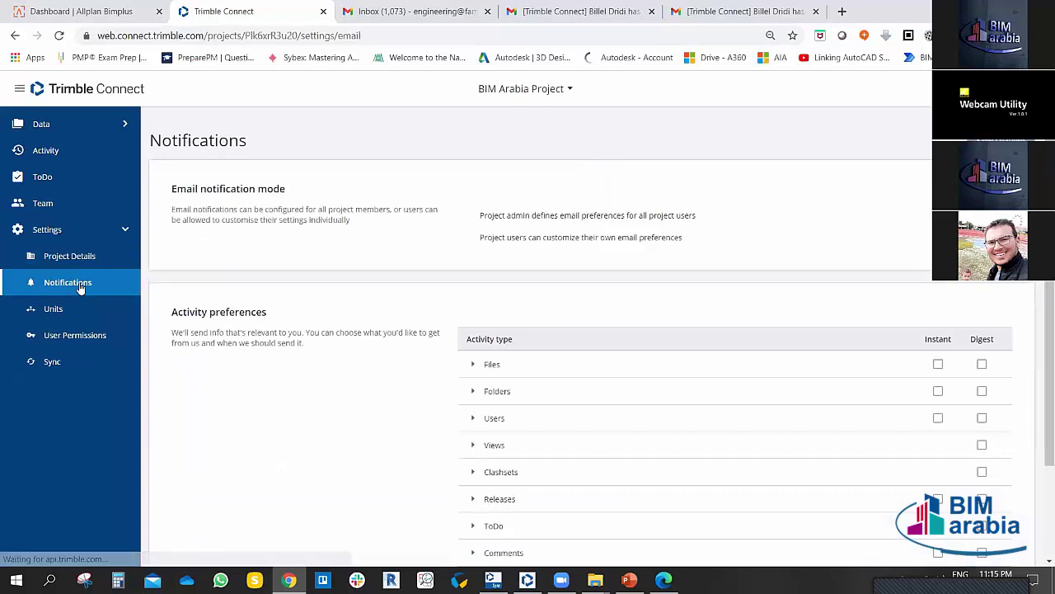
click(78, 265)
click(78, 285)
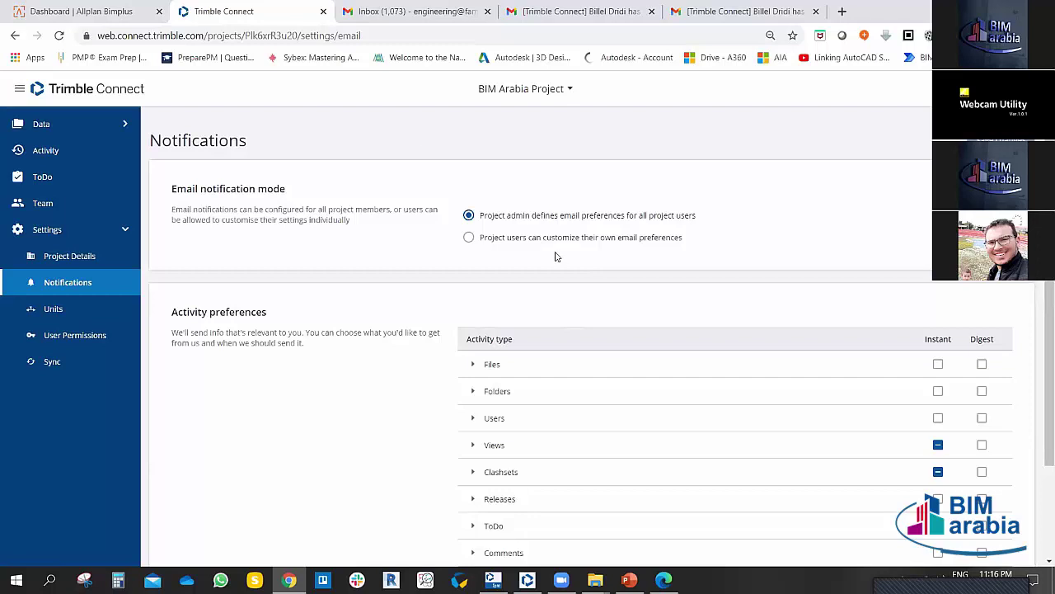
scroll(437, 384, down, 2)
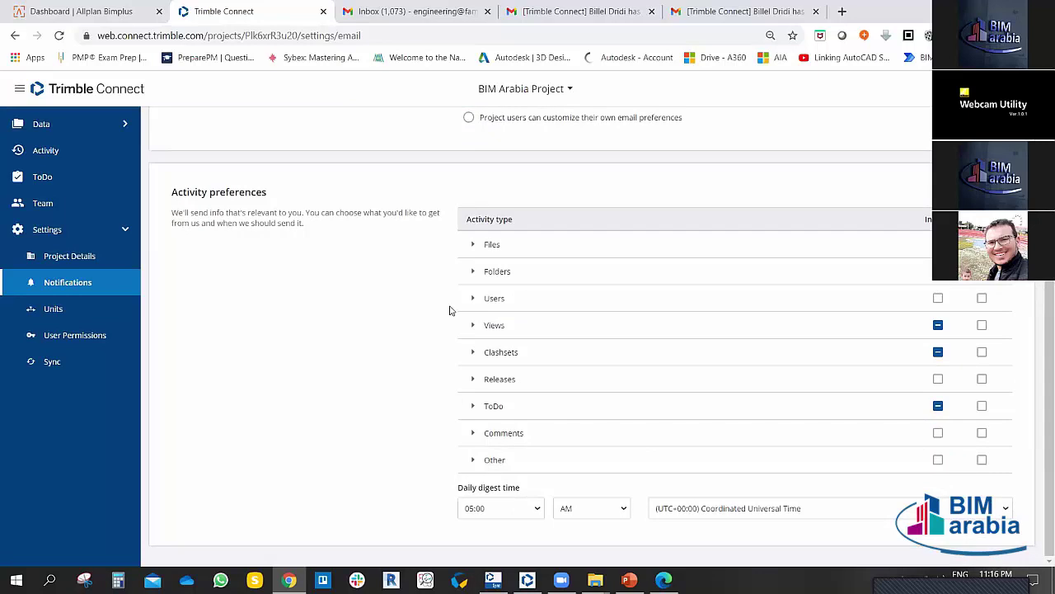
click(470, 249)
click(470, 249)
Step: Review the Views, Clashsets and ToDo activity options, highlighting the ToDo assignment option
click(473, 326)
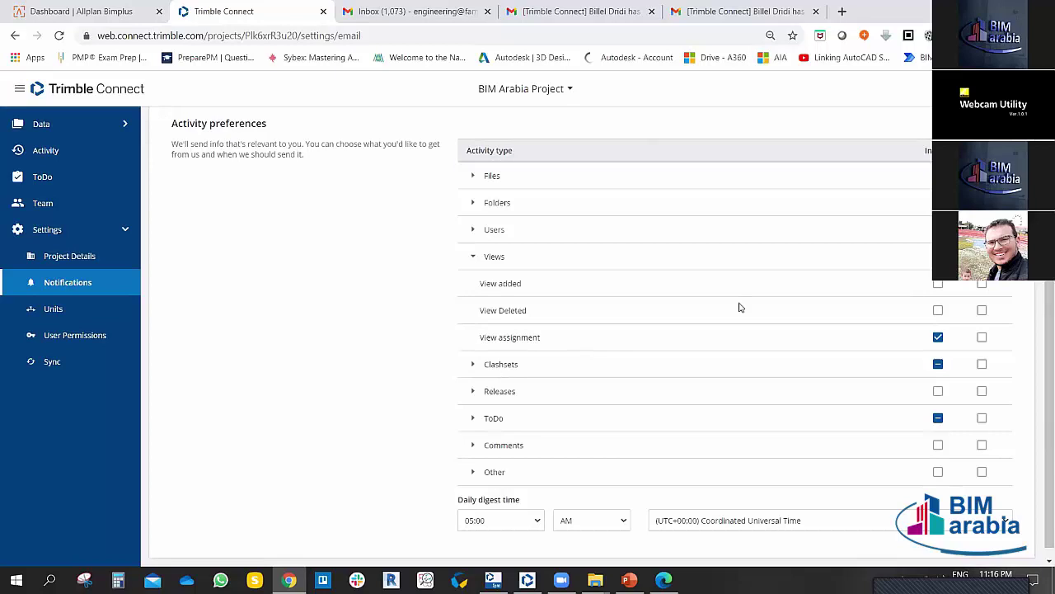
click(475, 370)
scroll(448, 370, down, 2)
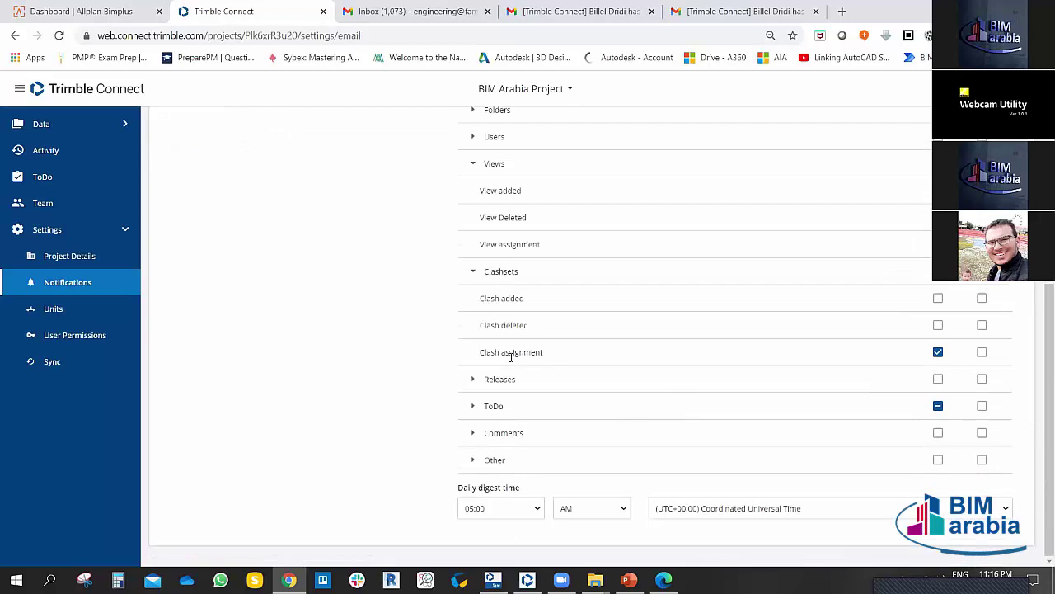
click(471, 278)
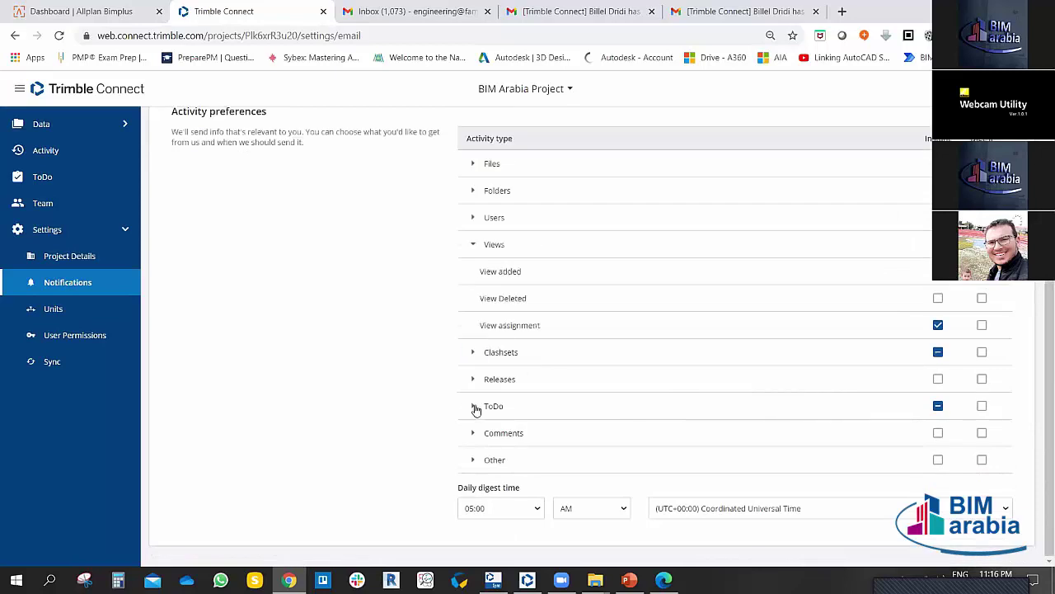
click(474, 406)
scroll(473, 385, down, 2)
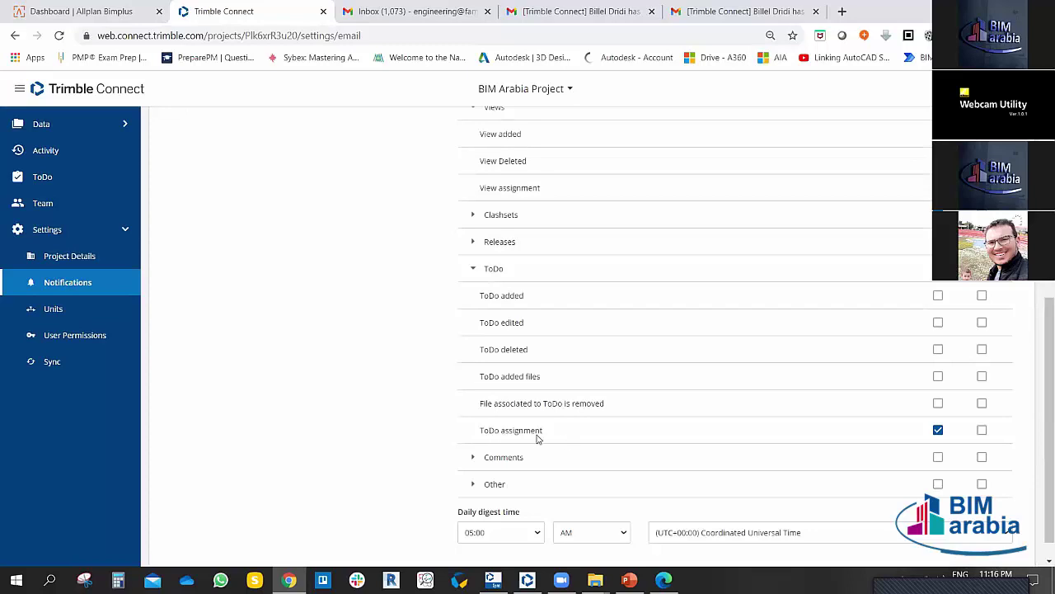
drag(484, 429, 543, 434)
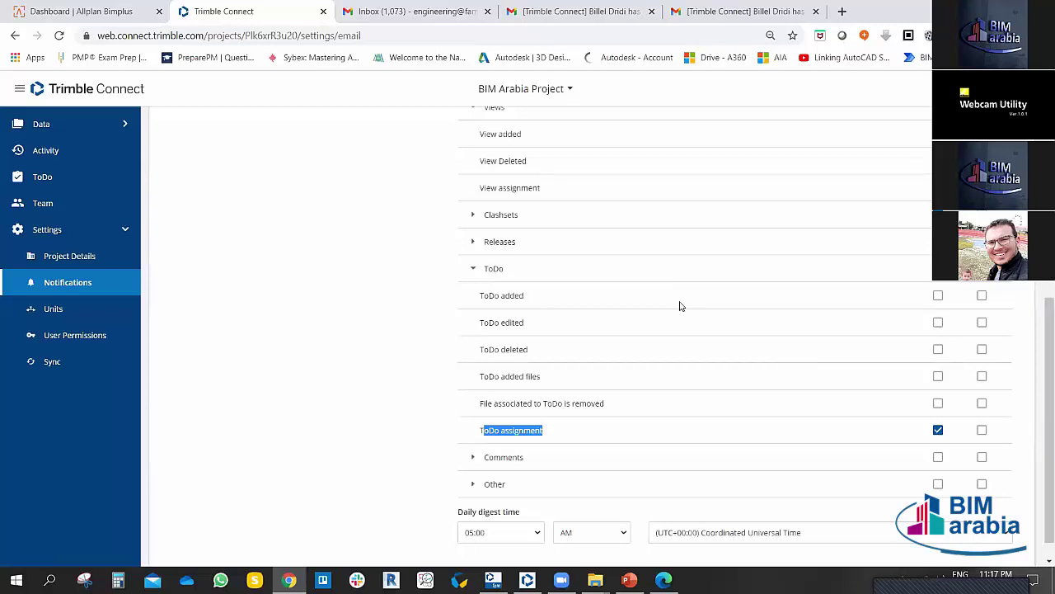
Step: Collapse ToDo, expand Comments, and leave Comment added instant alerts switched off
click(407, 323)
click(474, 274)
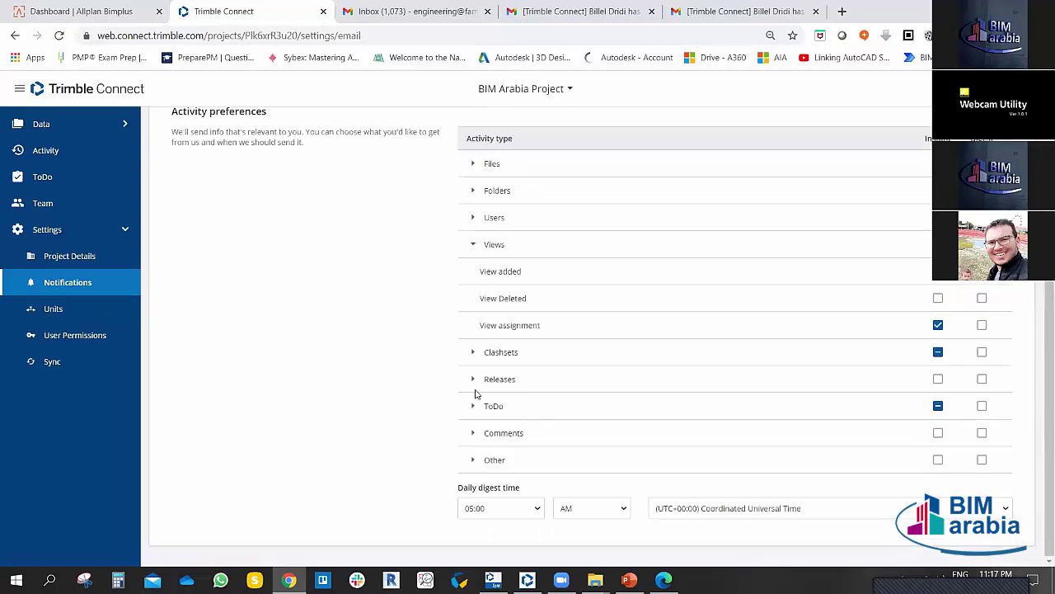
click(473, 433)
scroll(429, 409, down, 1)
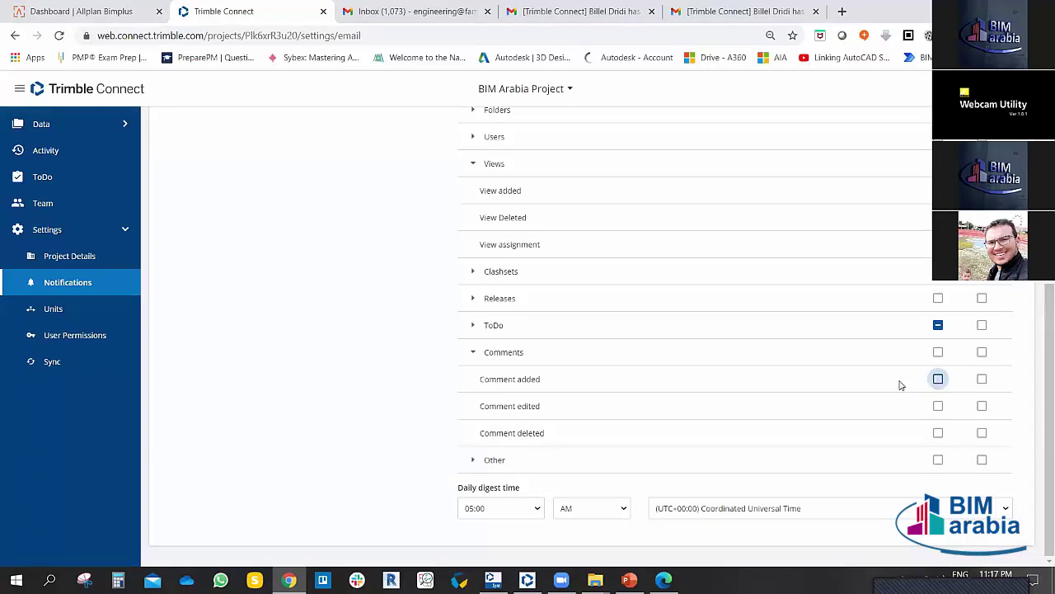
click(938, 381)
click(939, 380)
click(939, 380)
click(938, 381)
Step: Look through the Other notification activities, then expand the Files category
click(473, 460)
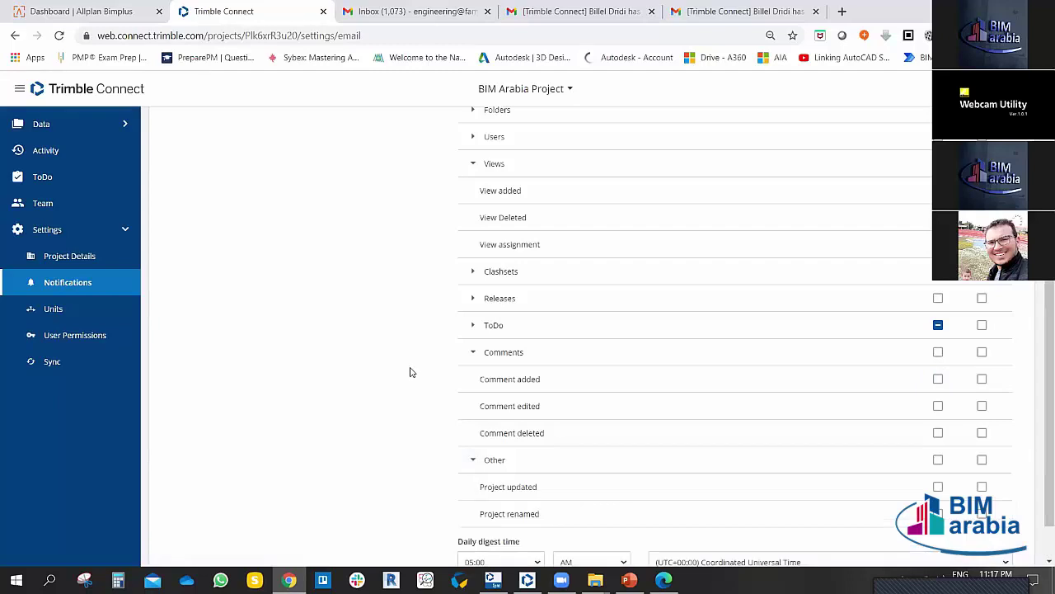
scroll(411, 365, down, 1)
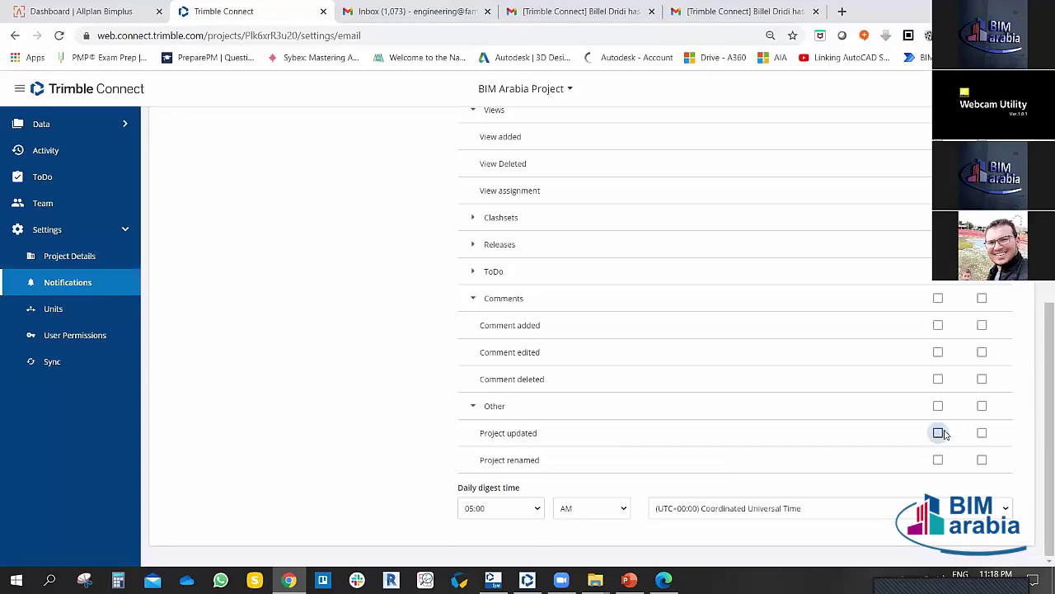
scroll(393, 359, up, 3)
scroll(393, 359, down, 2)
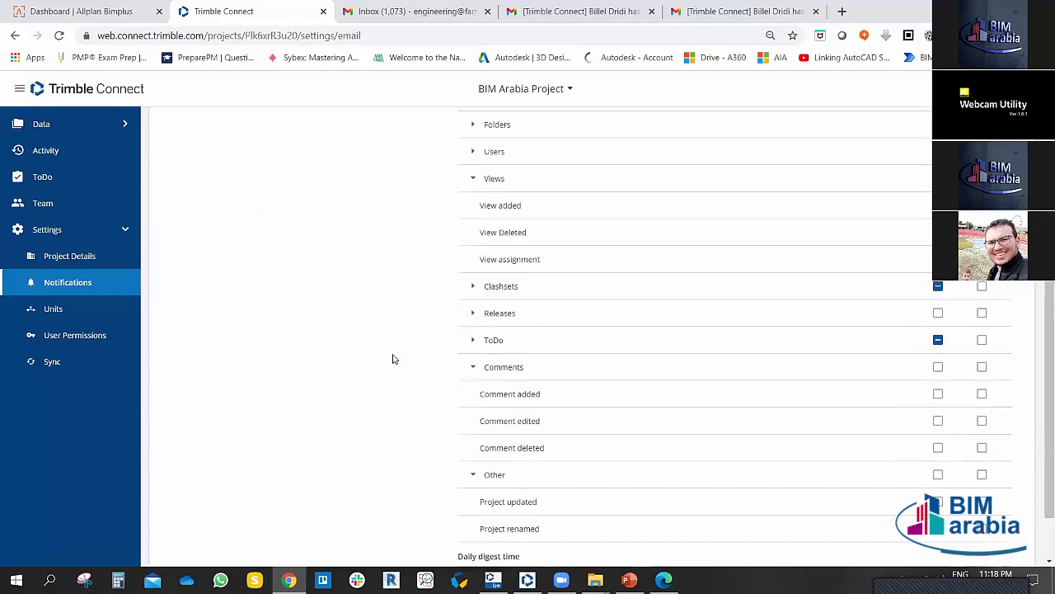
scroll(393, 358, up, 1)
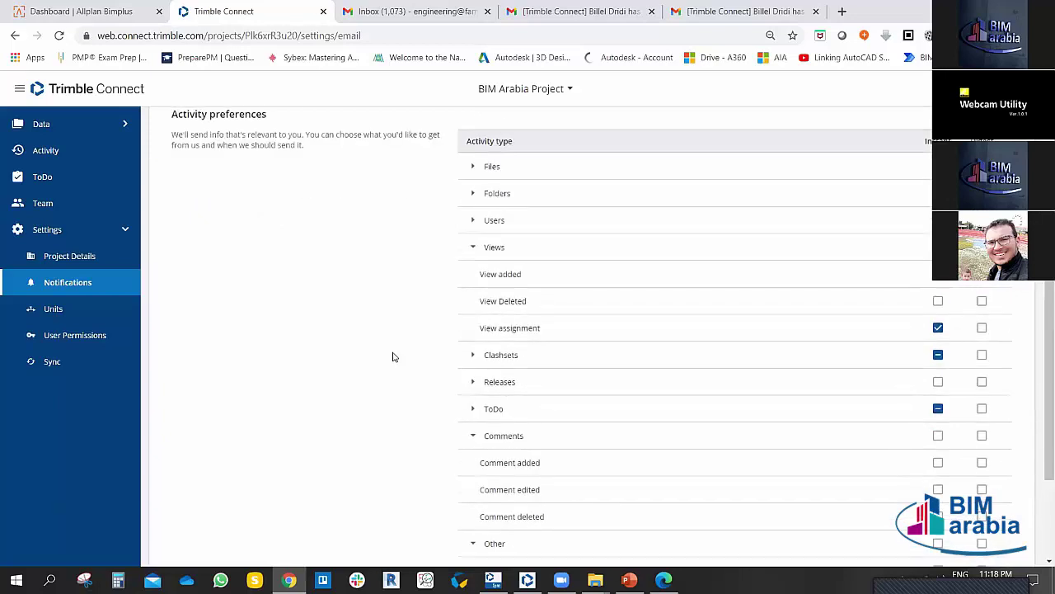
click(473, 165)
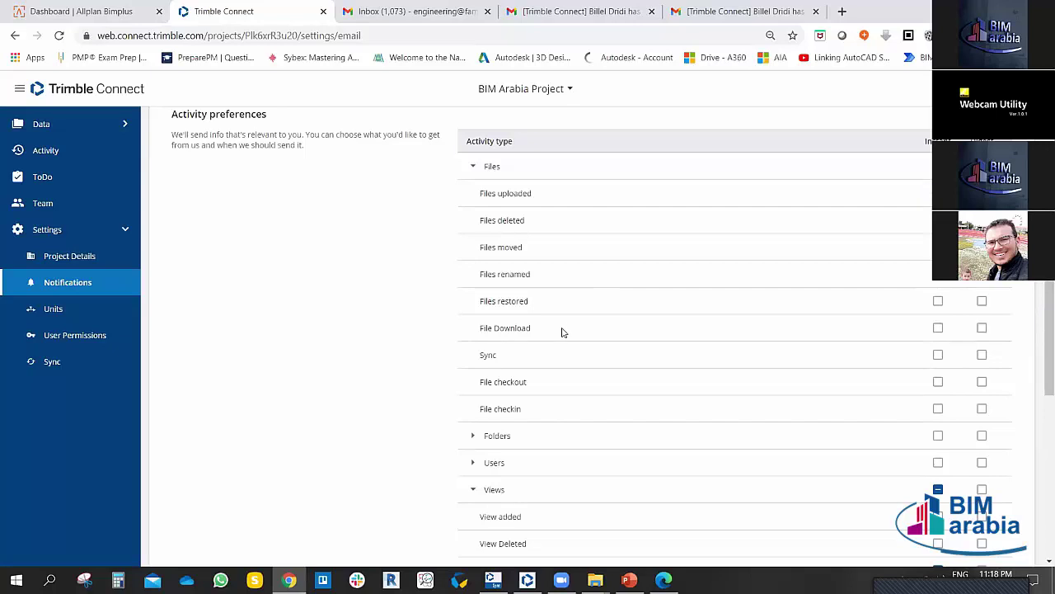
Step: Tick the Instant checkboxes for File Download and Sync under Files
click(937, 328)
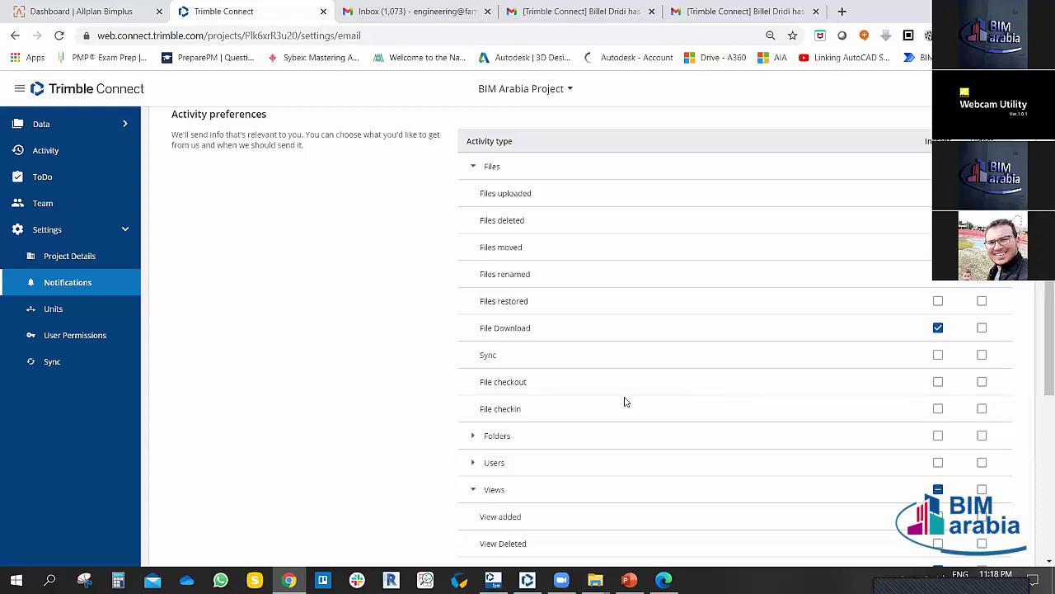
click(938, 355)
Step: Turn on instant alerts for folder downloads and for a user leaving the project
scroll(424, 396, down, 1)
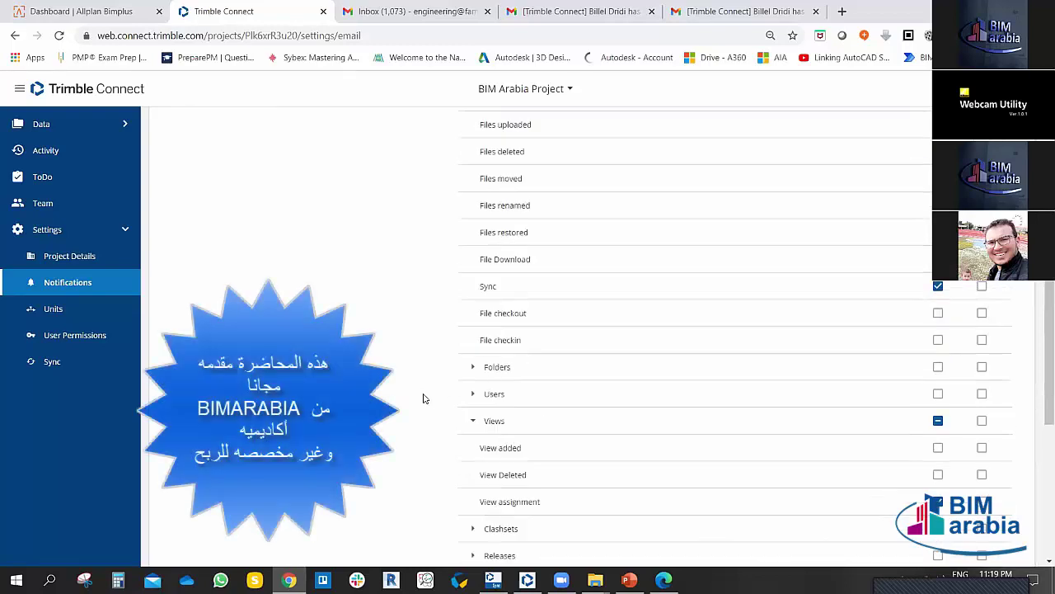
click(475, 368)
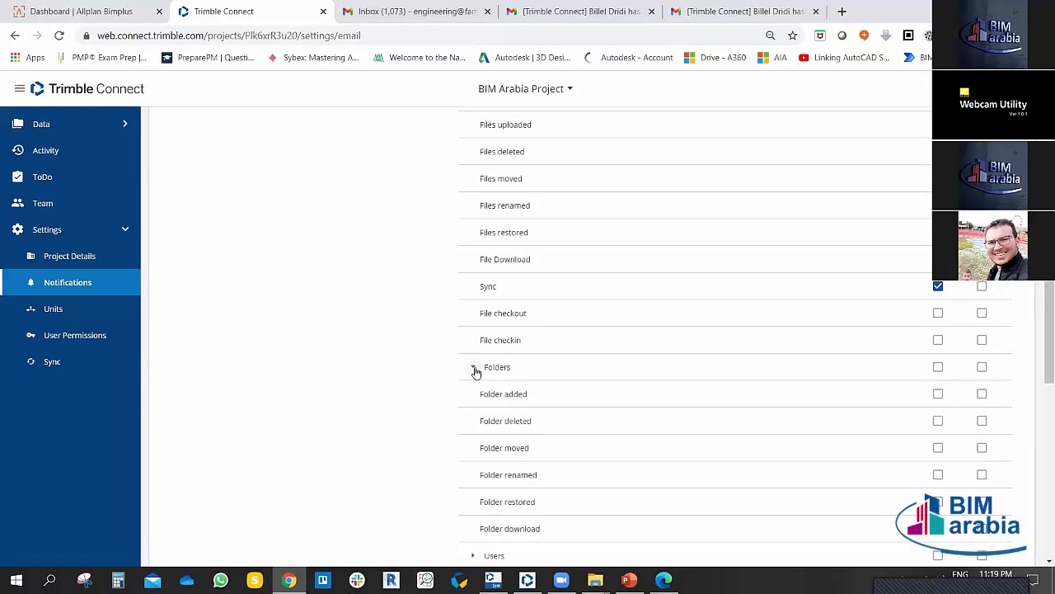
scroll(382, 368, down, 2)
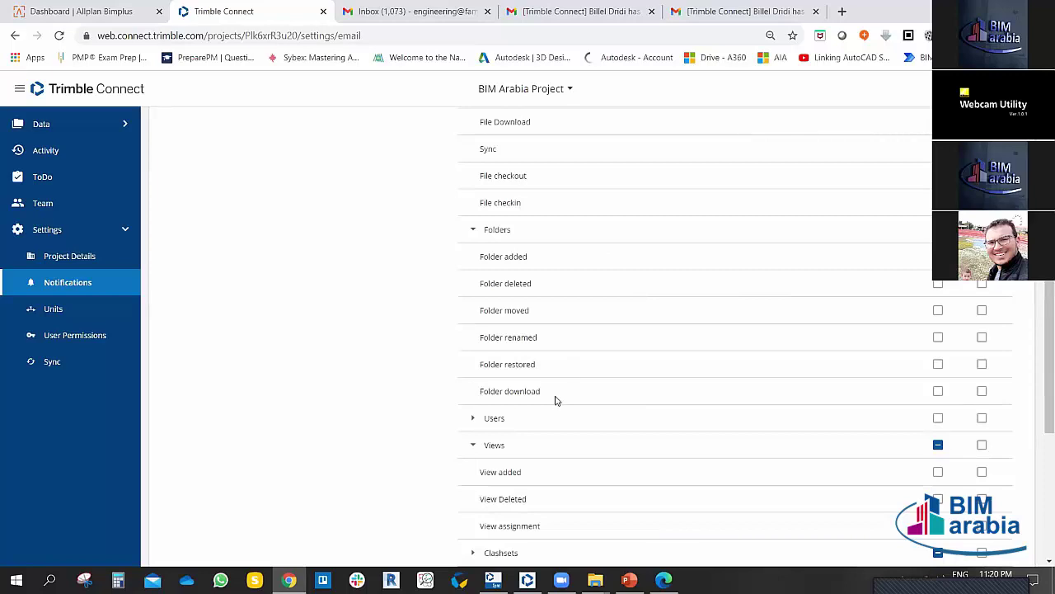
click(938, 390)
click(474, 230)
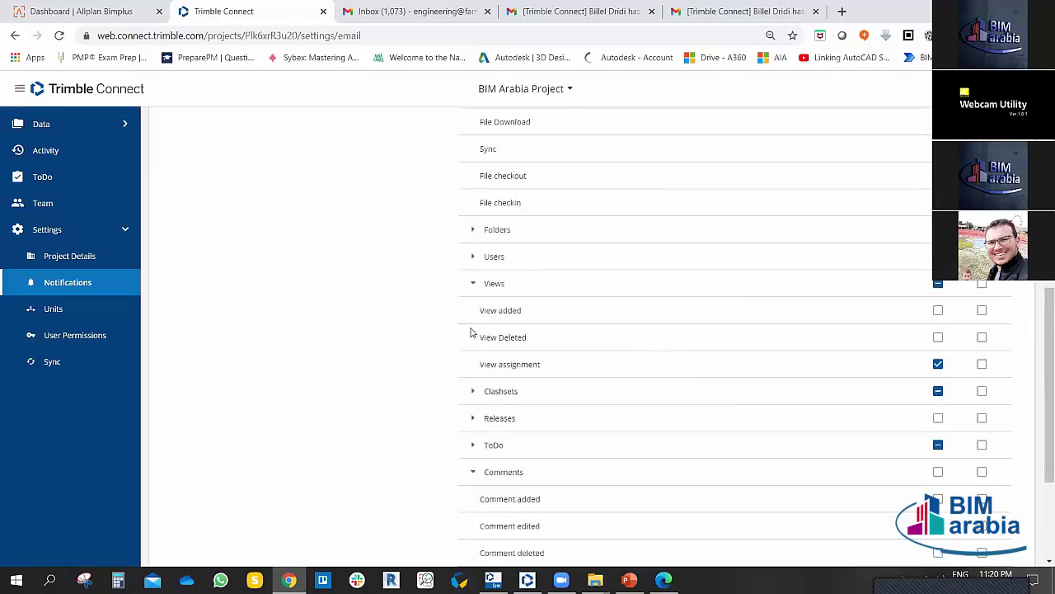
click(474, 257)
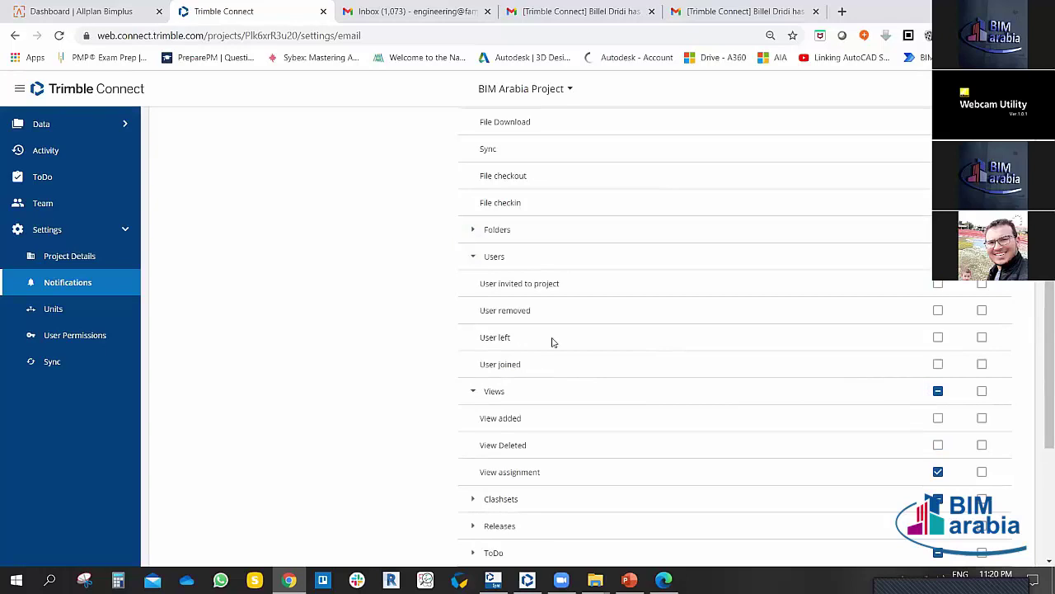
click(937, 338)
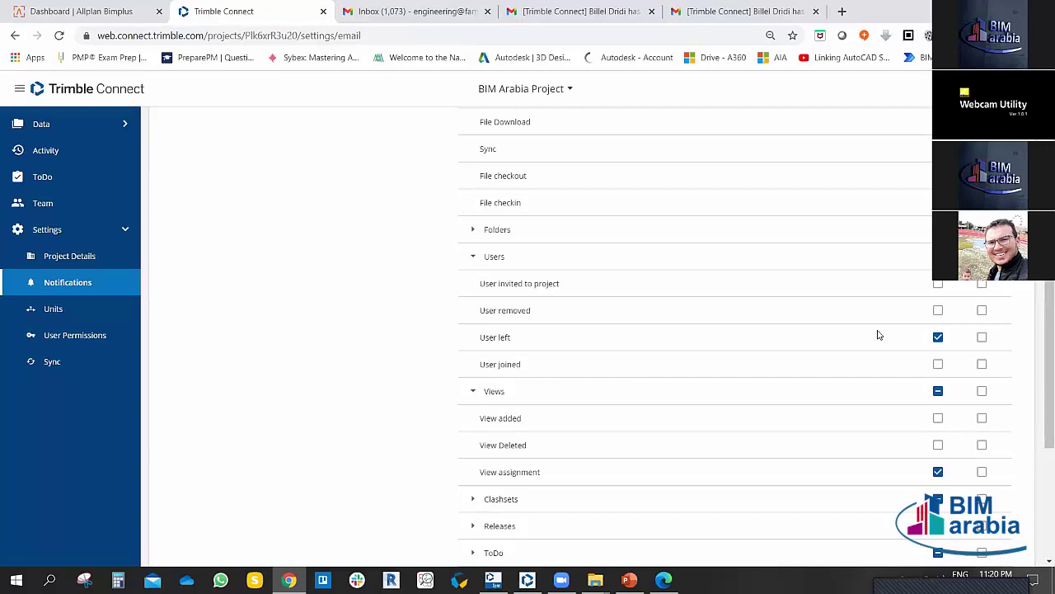
click(474, 259)
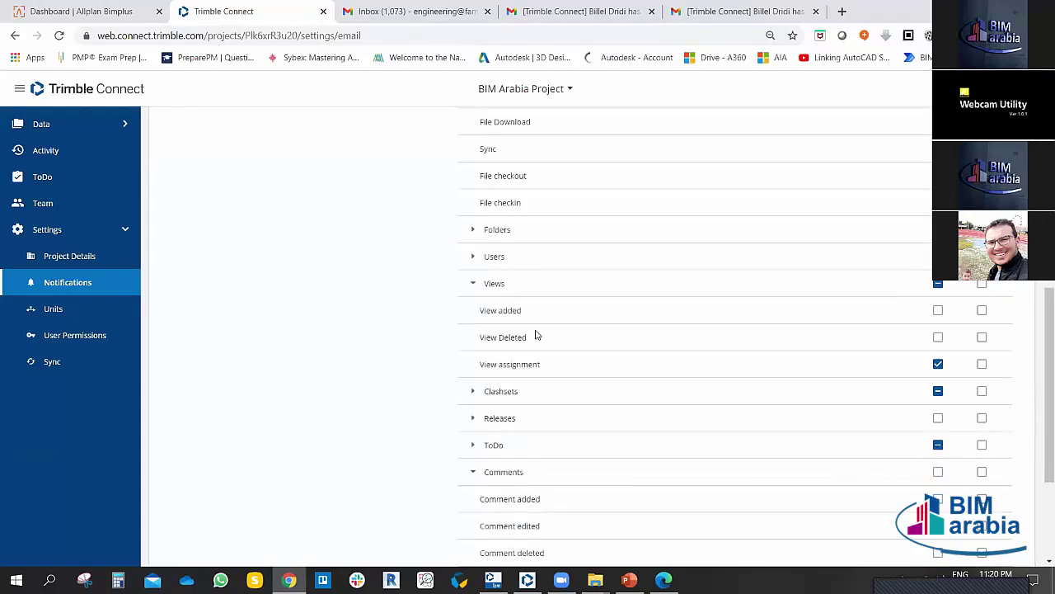
Step: Expand and collapse Releases, then scroll to the daily digest and back up
scroll(536, 335, down, 2)
click(473, 281)
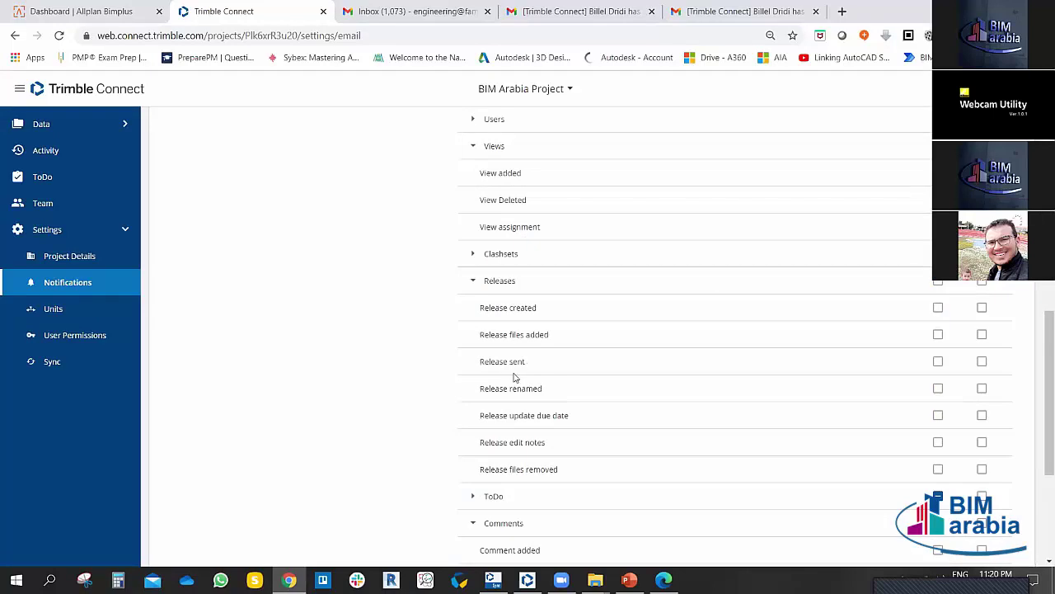
click(473, 282)
scroll(401, 348, down, 1)
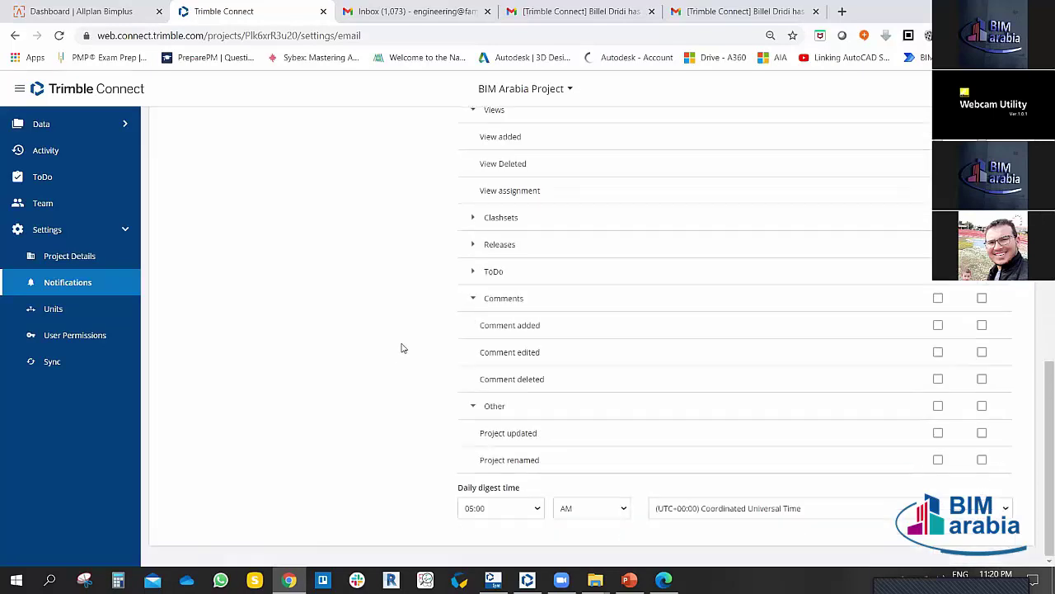
scroll(388, 354, up, 5)
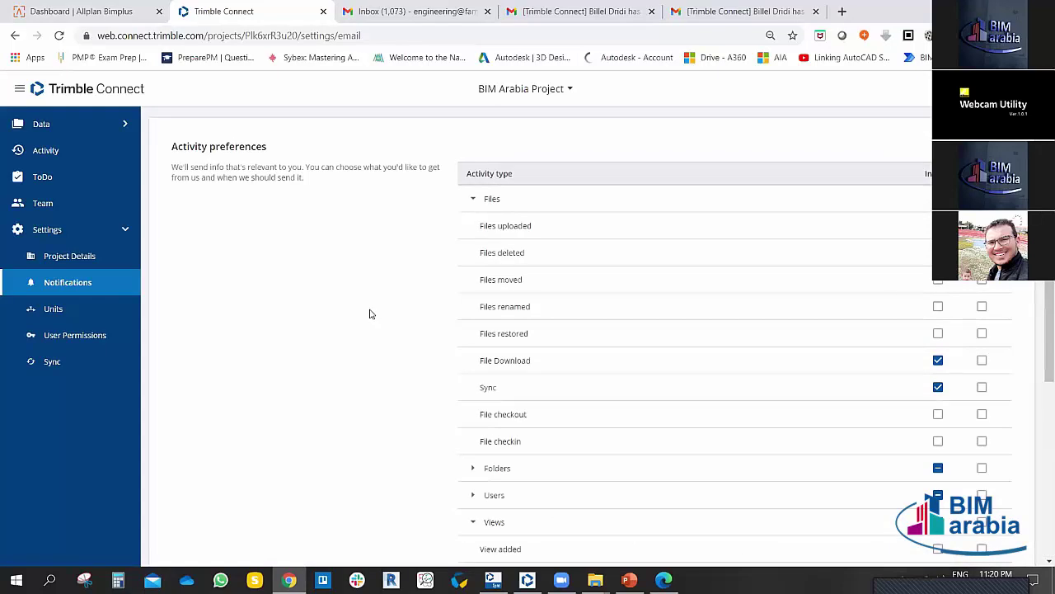
Step: In Units, keep Metric, set Length precision to 0.01, and keep length in Millimeter
click(39, 316)
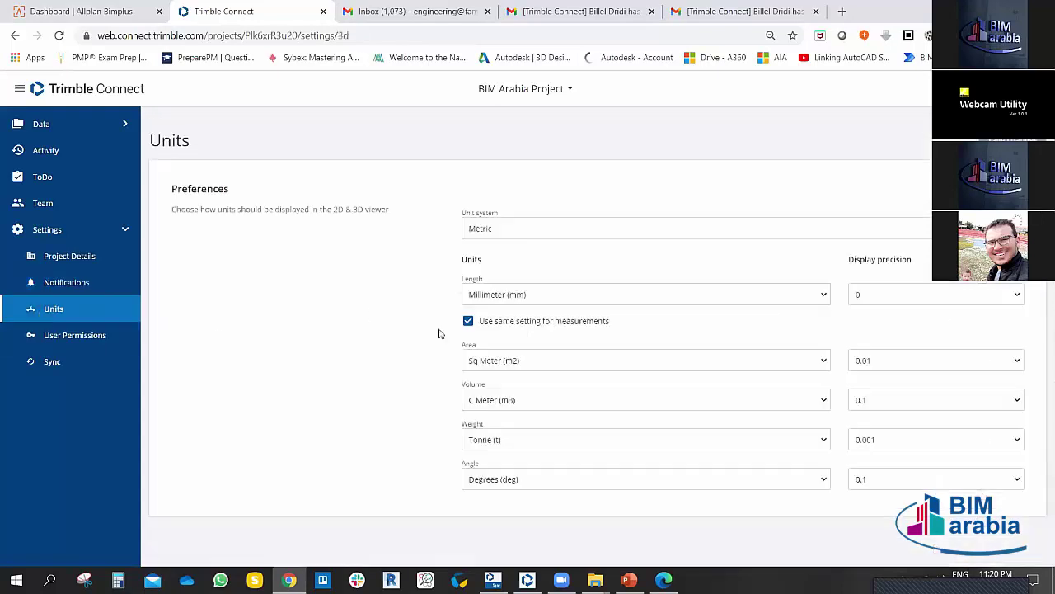
click(742, 229)
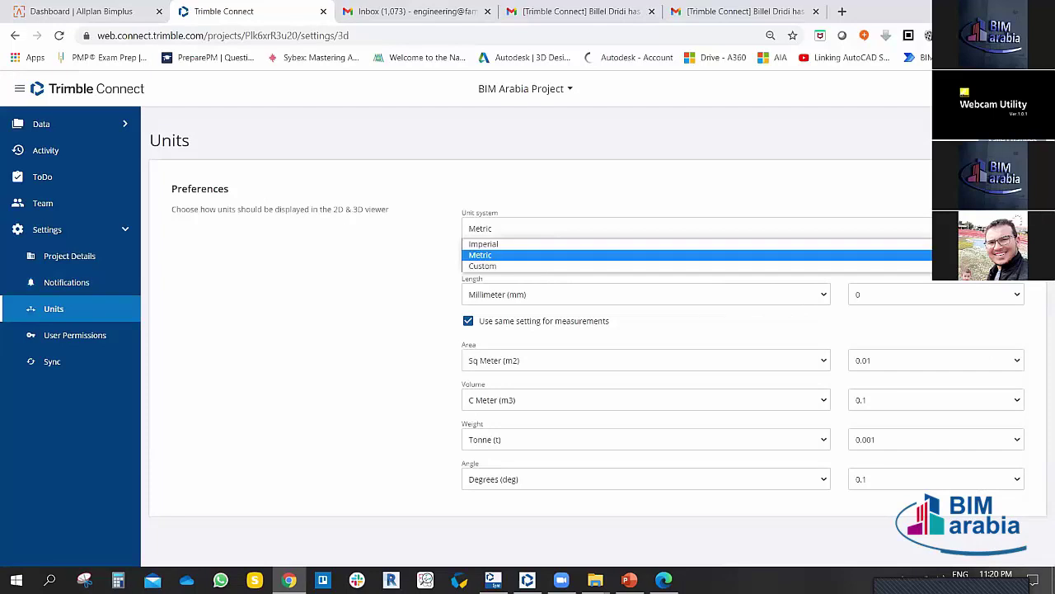
click(742, 255)
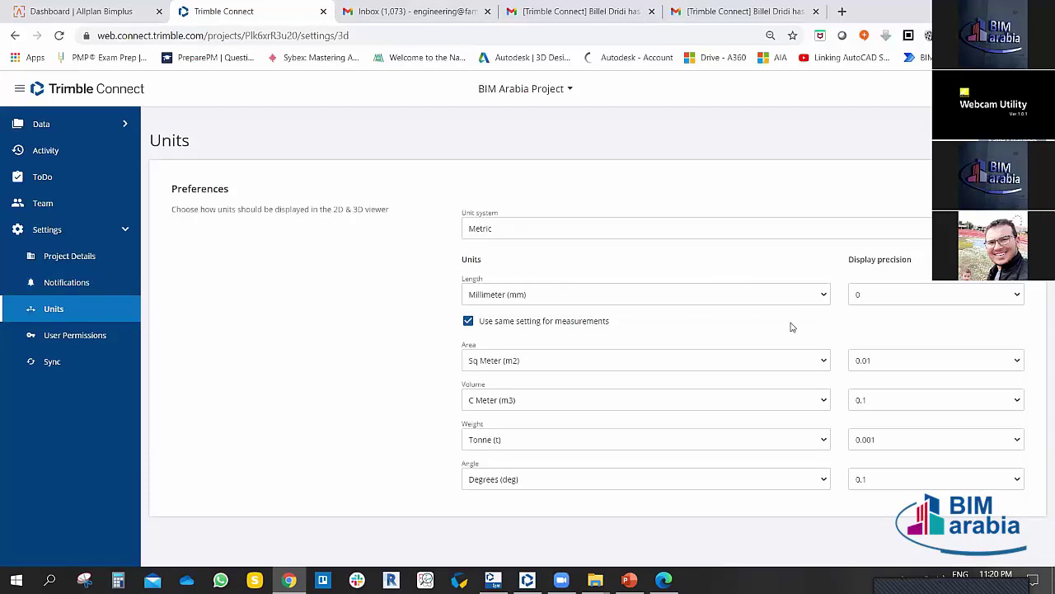
click(884, 293)
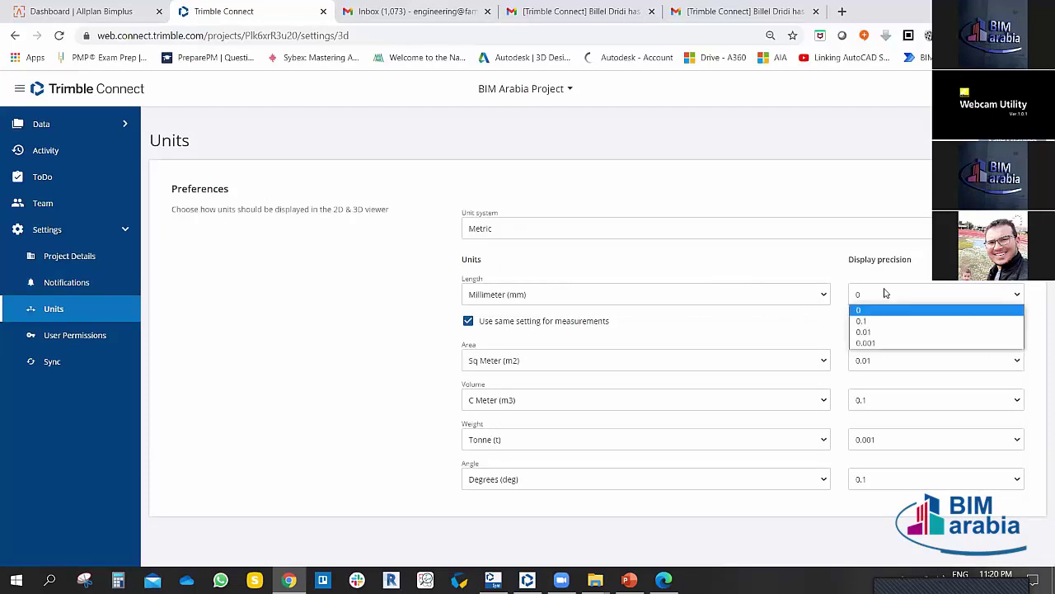
click(880, 332)
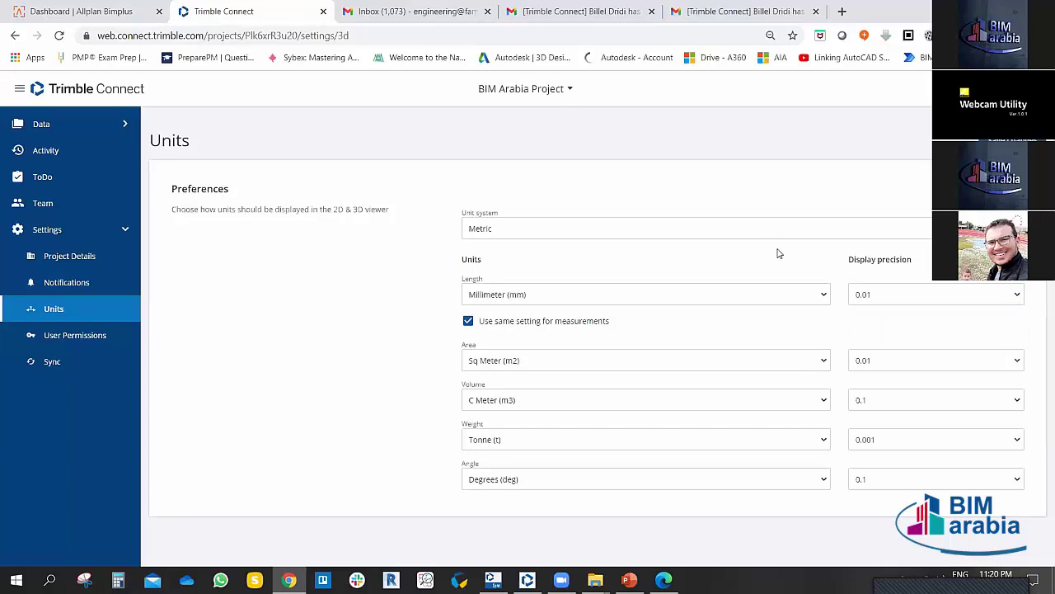
click(606, 298)
click(521, 333)
click(519, 293)
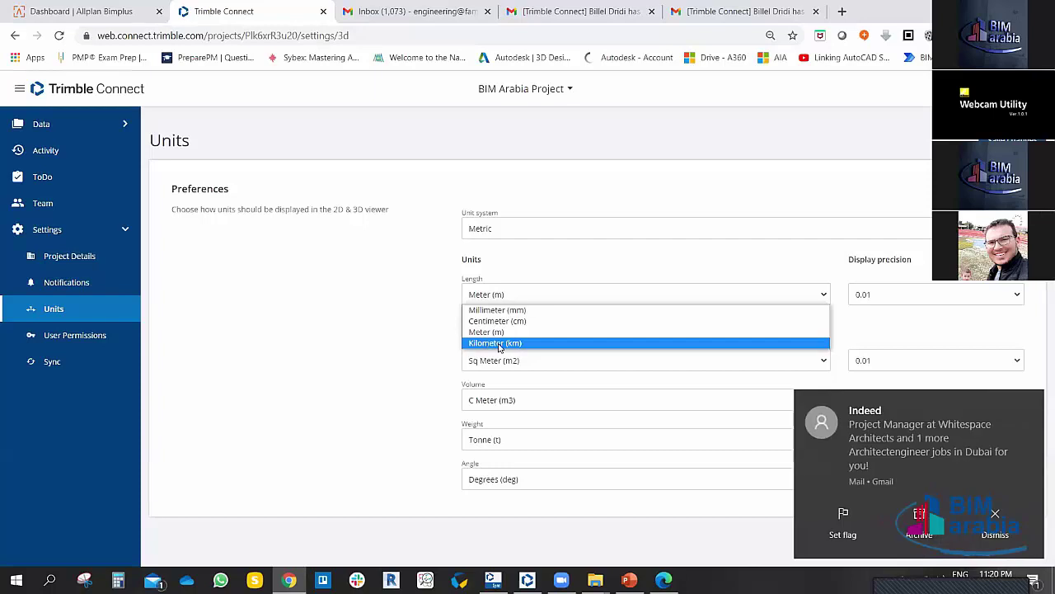
click(499, 331)
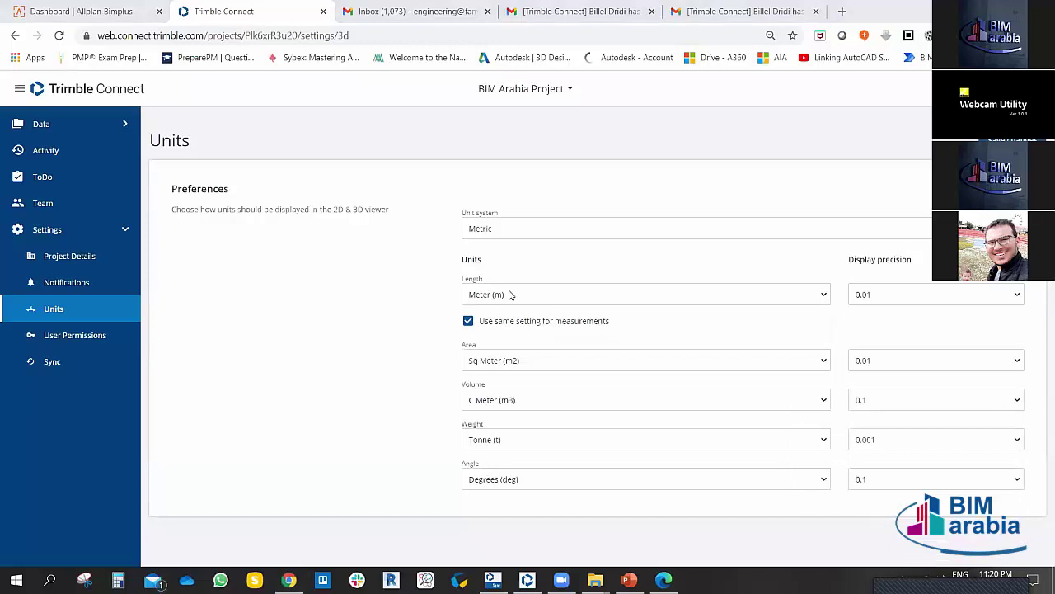
click(509, 294)
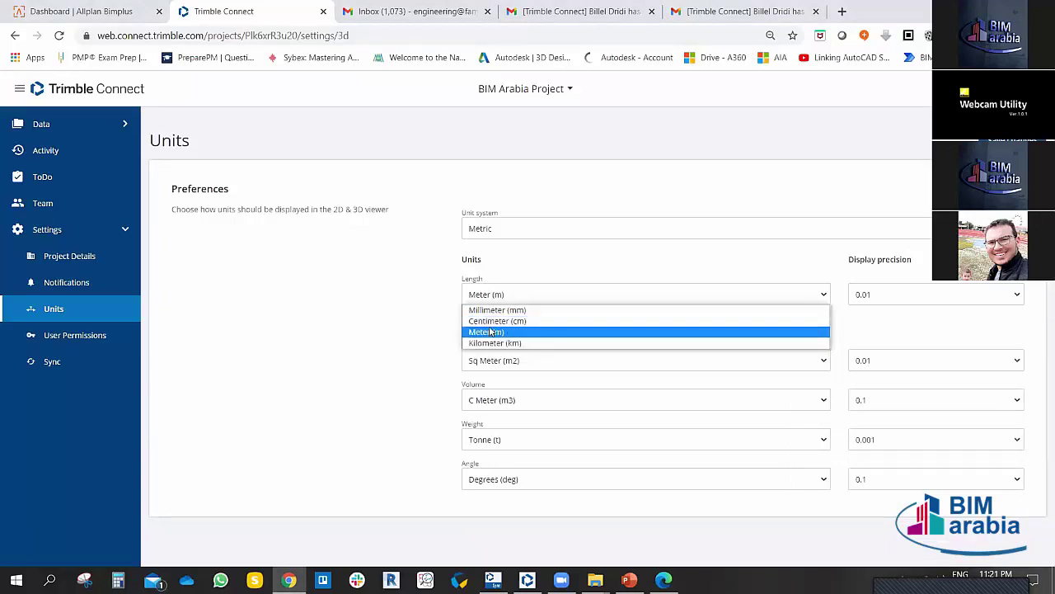
click(492, 331)
click(497, 304)
click(496, 310)
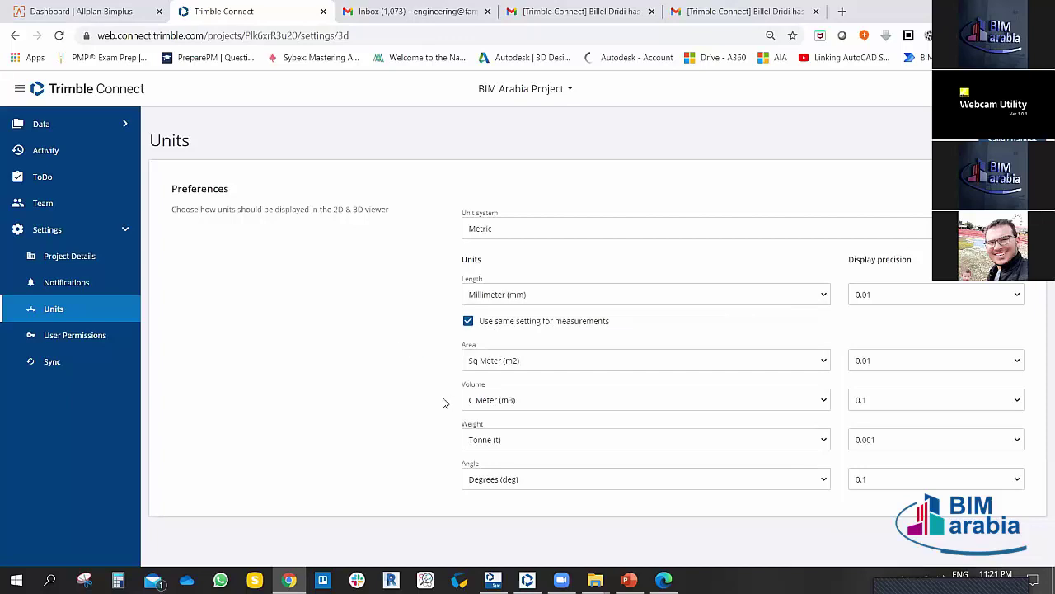
Step: Keep weight in Tonne and area precision 0.01, and set Volume precision to 0.01
click(499, 445)
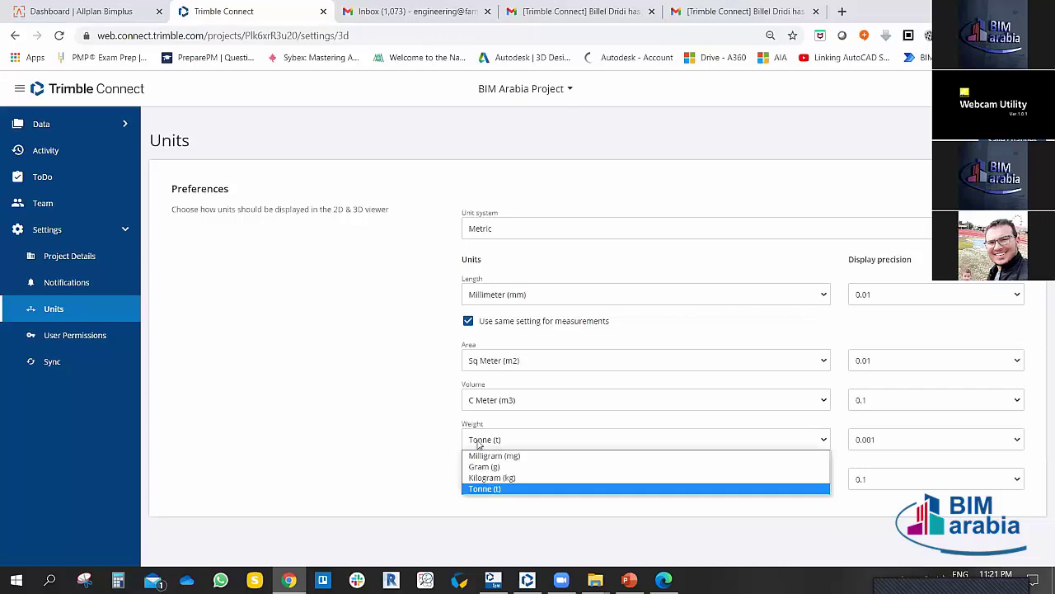
click(389, 423)
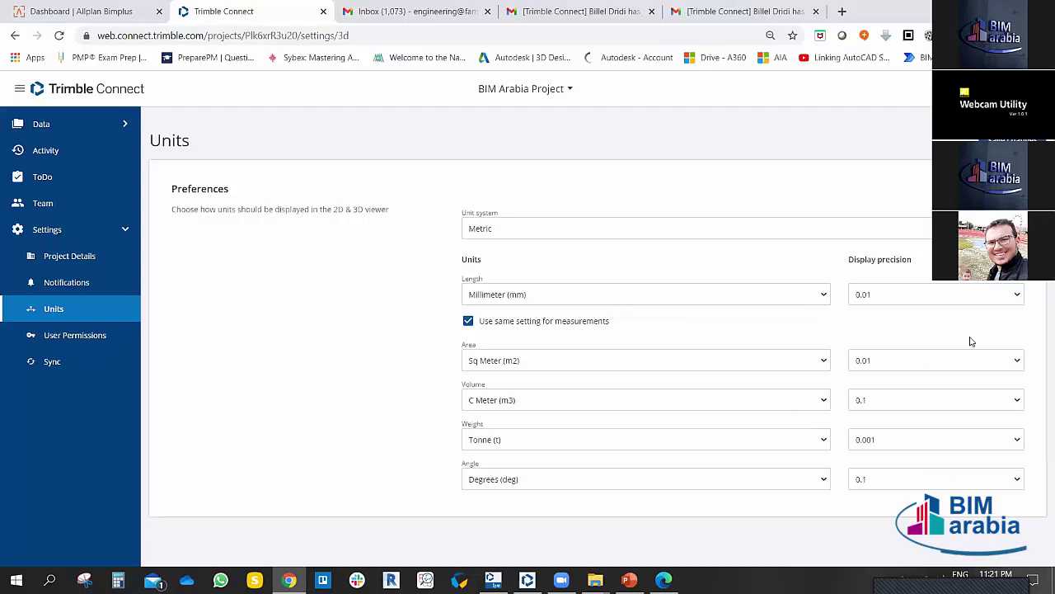
click(959, 363)
click(960, 364)
click(875, 400)
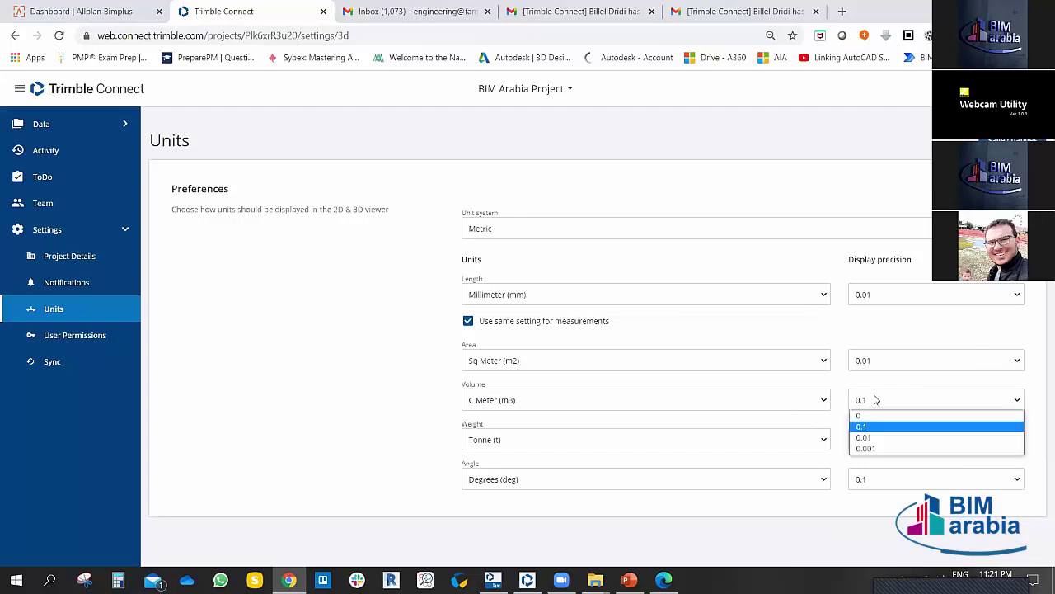
click(864, 438)
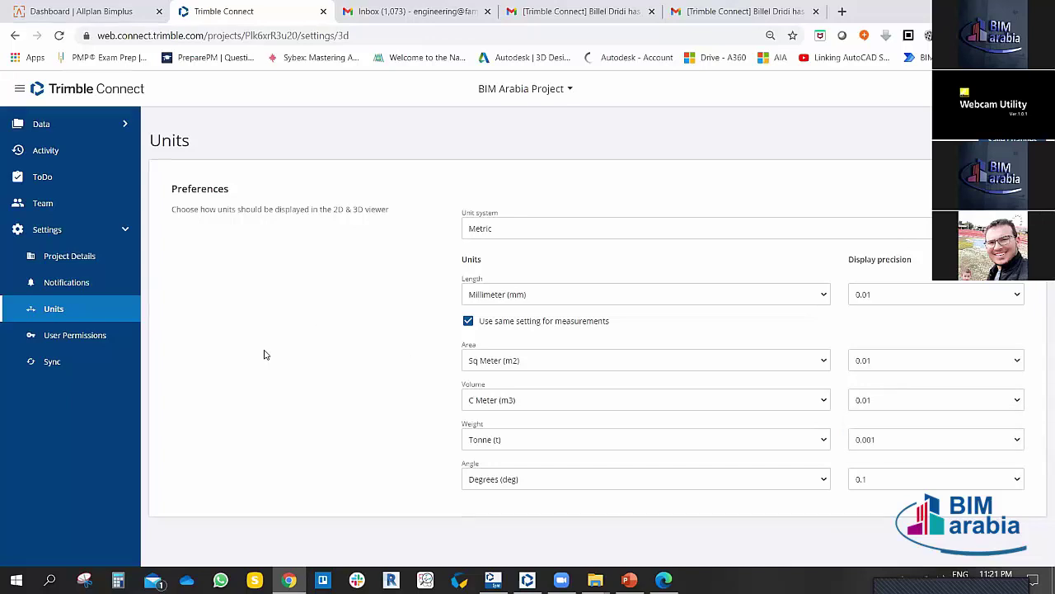
click(78, 336)
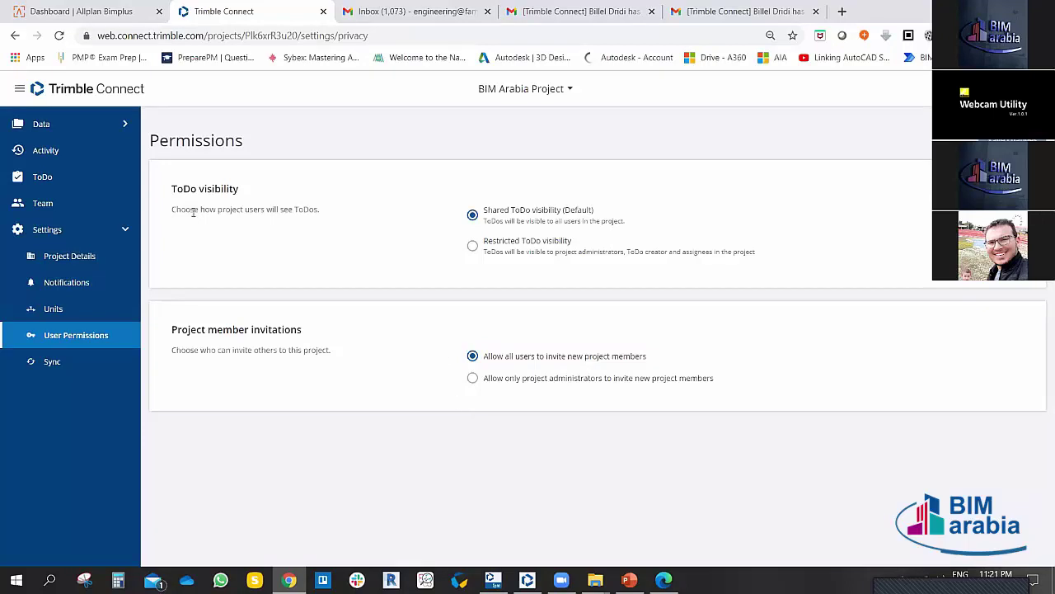
Step: Set ToDo visibility to Restricted and allow only project administrators to invite new members
drag(169, 191, 260, 195)
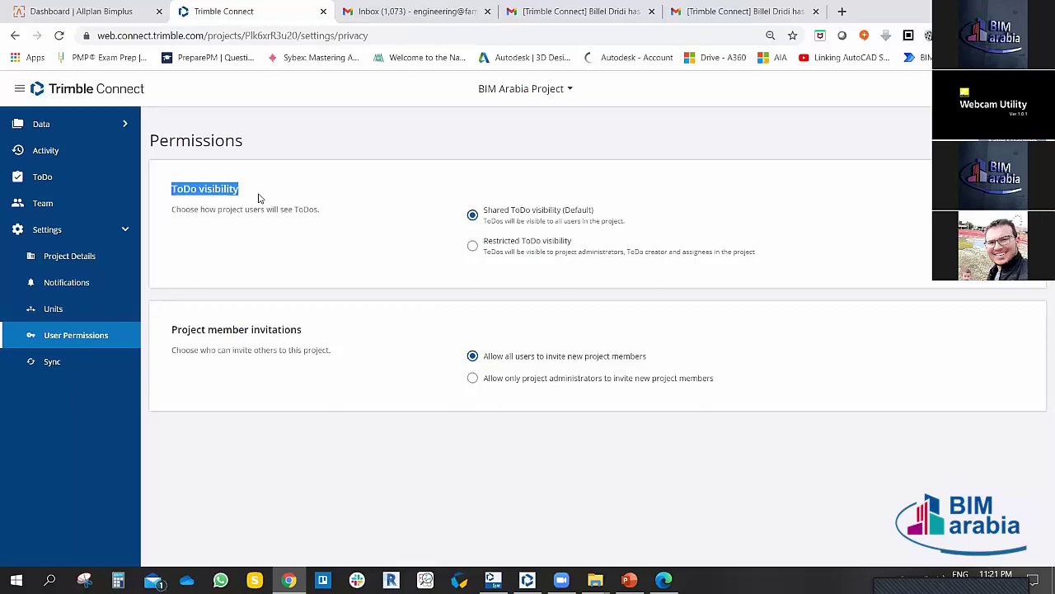
drag(174, 328, 307, 332)
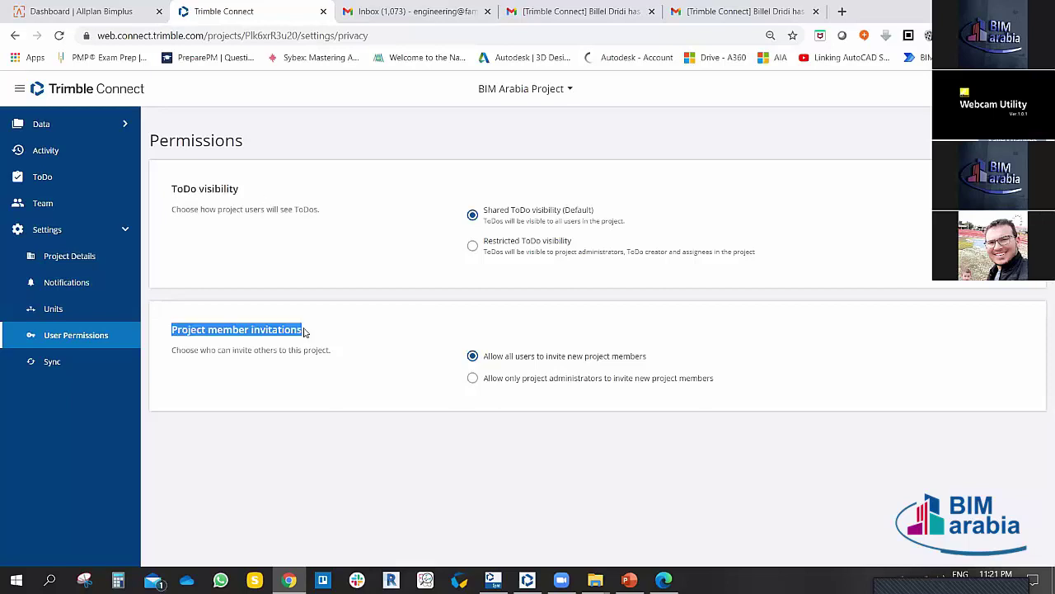
click(308, 209)
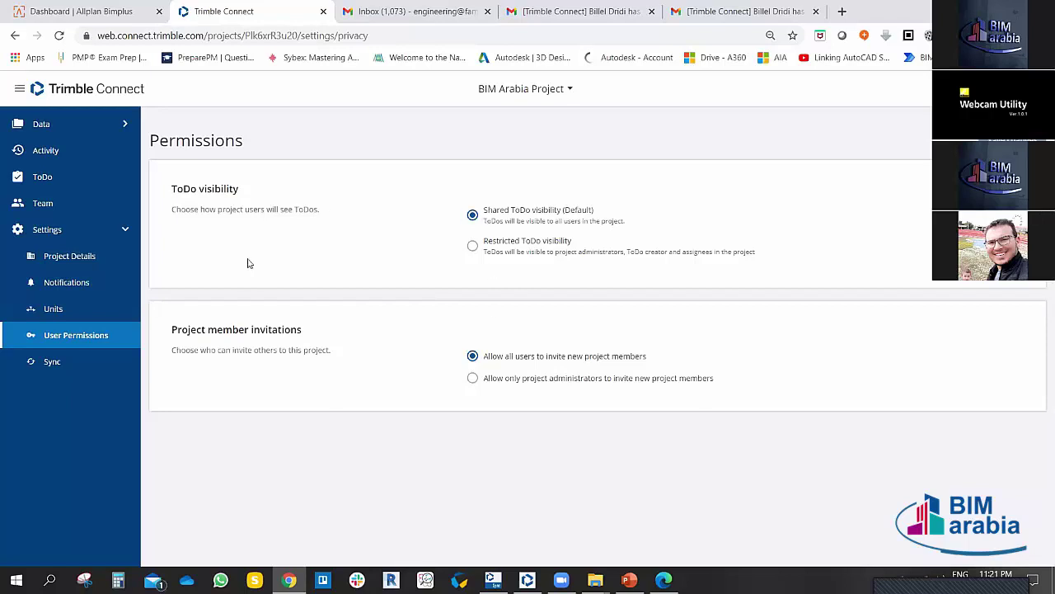
drag(172, 208, 304, 211)
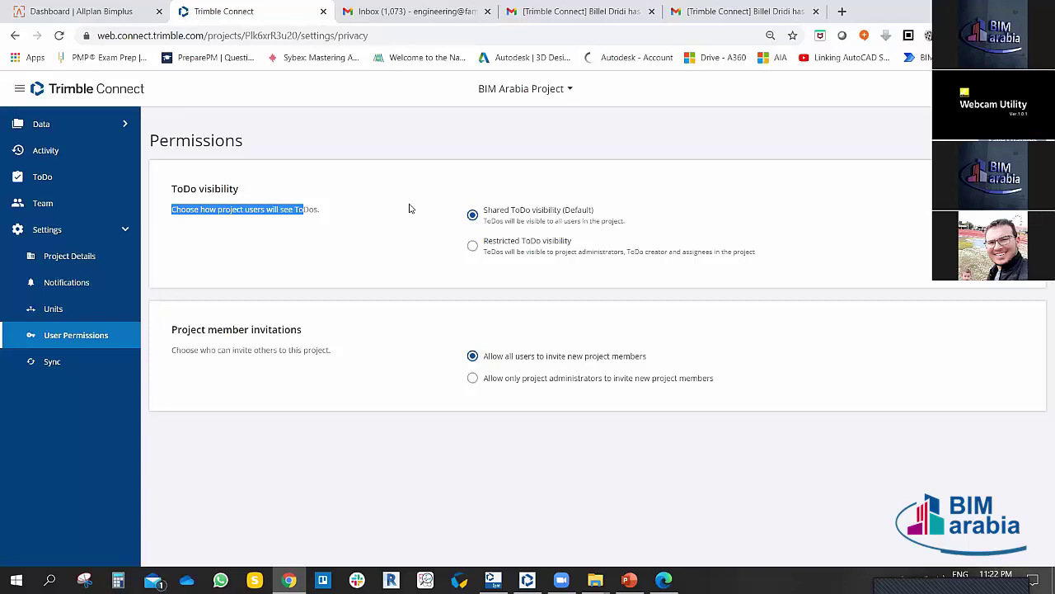
click(473, 245)
drag(169, 329, 327, 338)
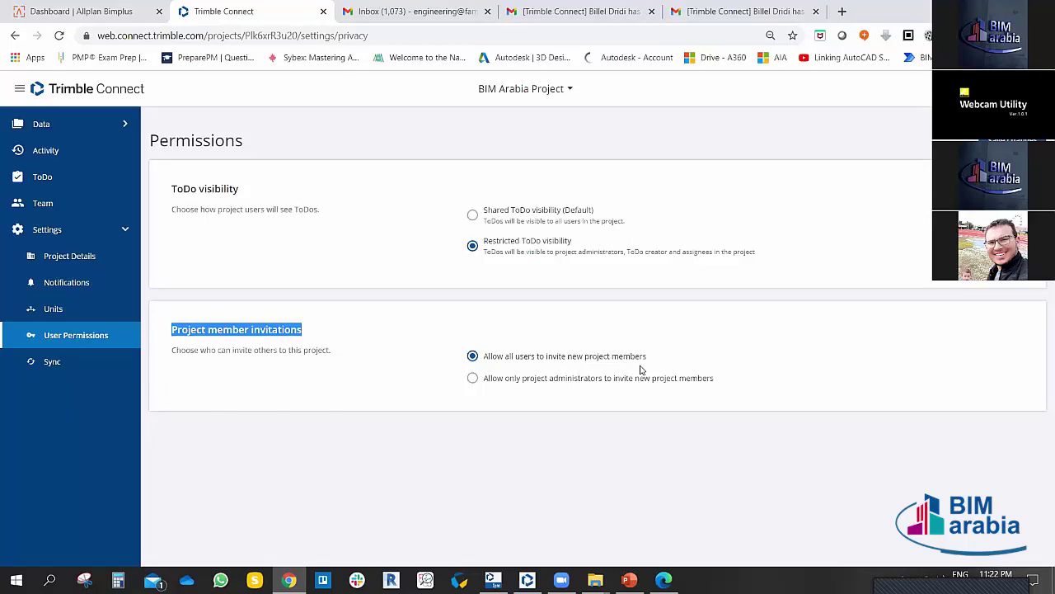
click(471, 379)
Step: Review the Sync Settings: automatic checkout on upload and excluded lock, backup, shortcut files
click(53, 362)
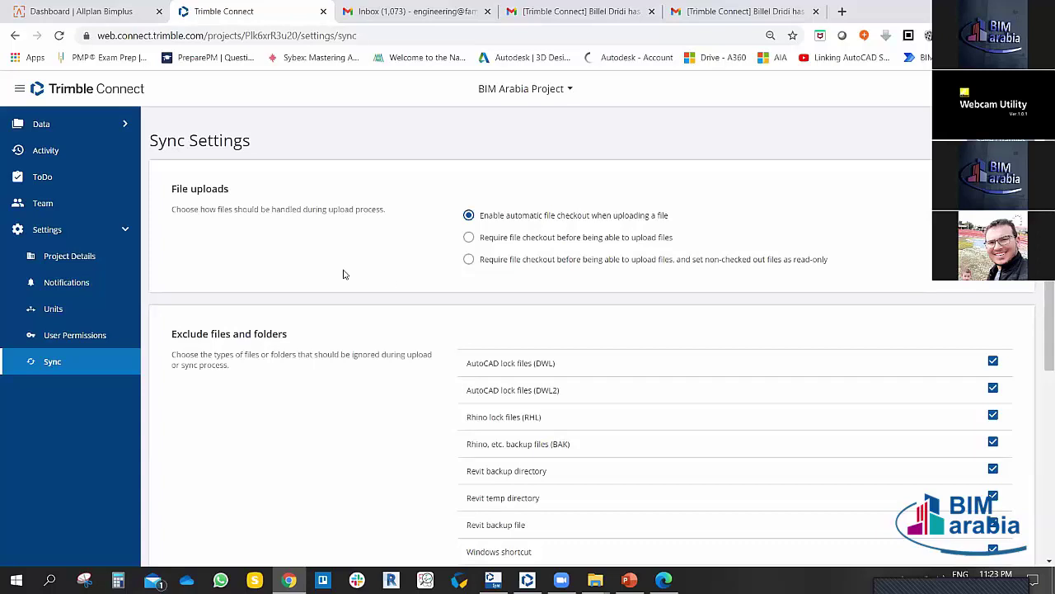
scroll(405, 308, down, 2)
scroll(331, 345, up, 1)
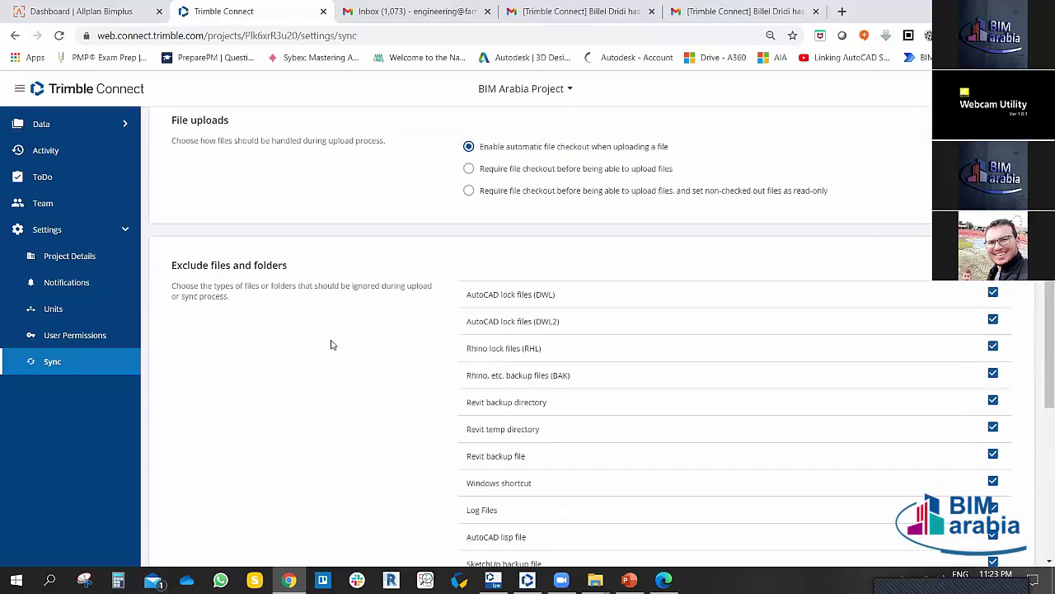
scroll(361, 189, up, 1)
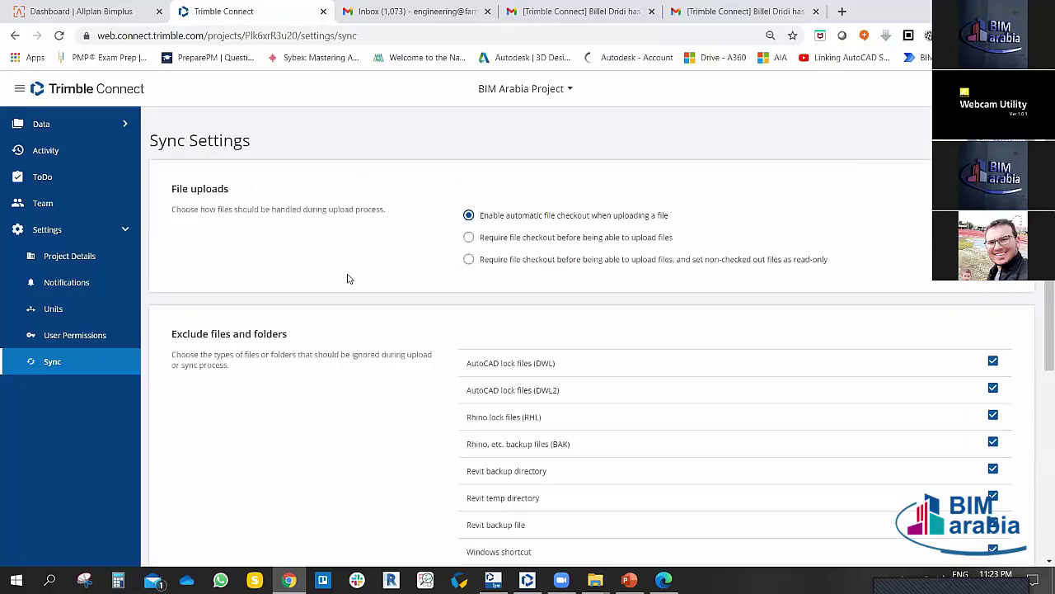
scroll(354, 264, down, 1)
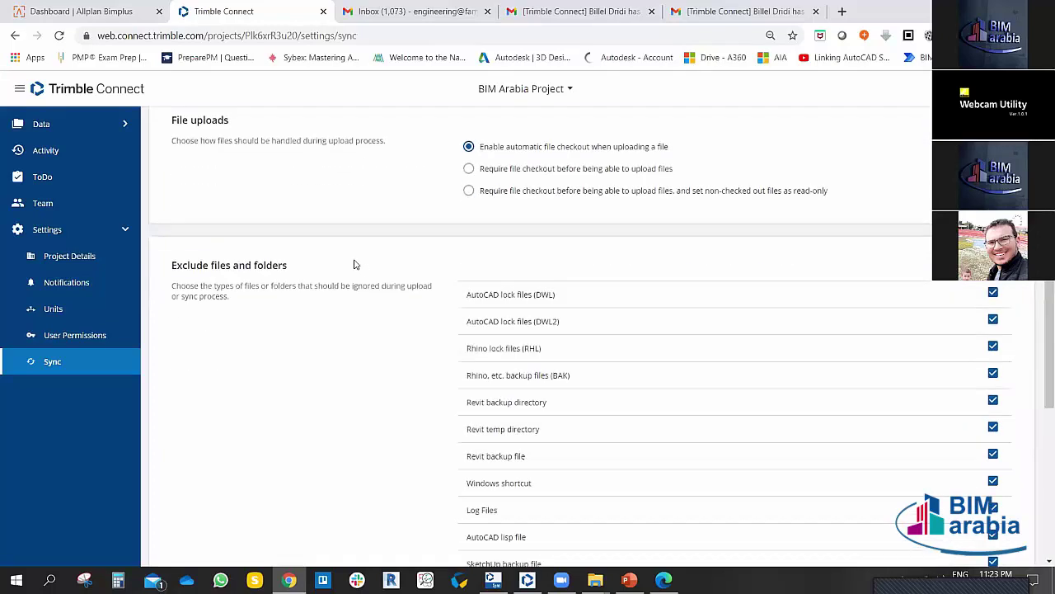
scroll(354, 263, up, 1)
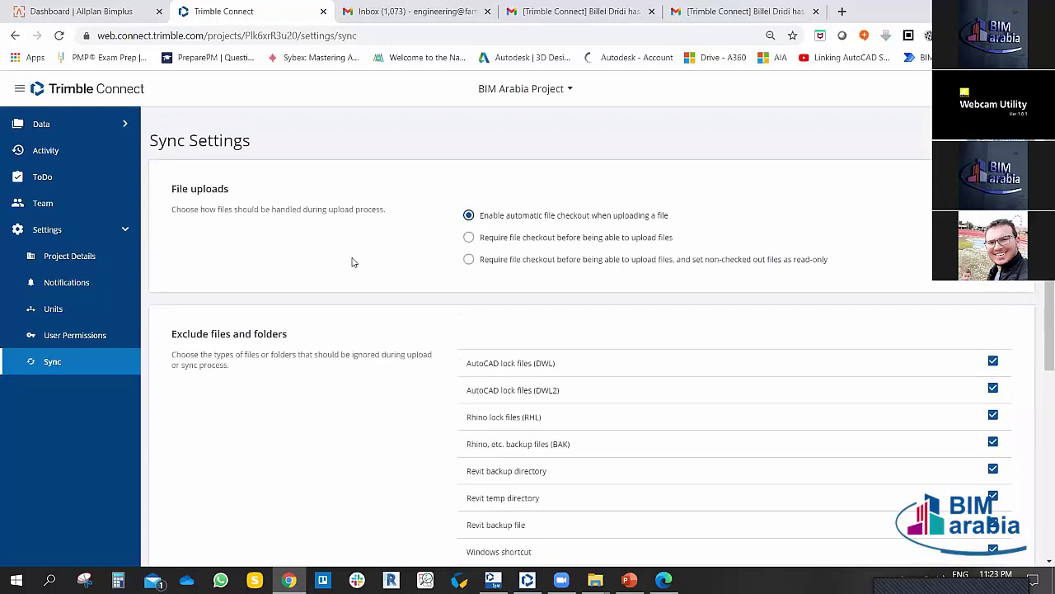
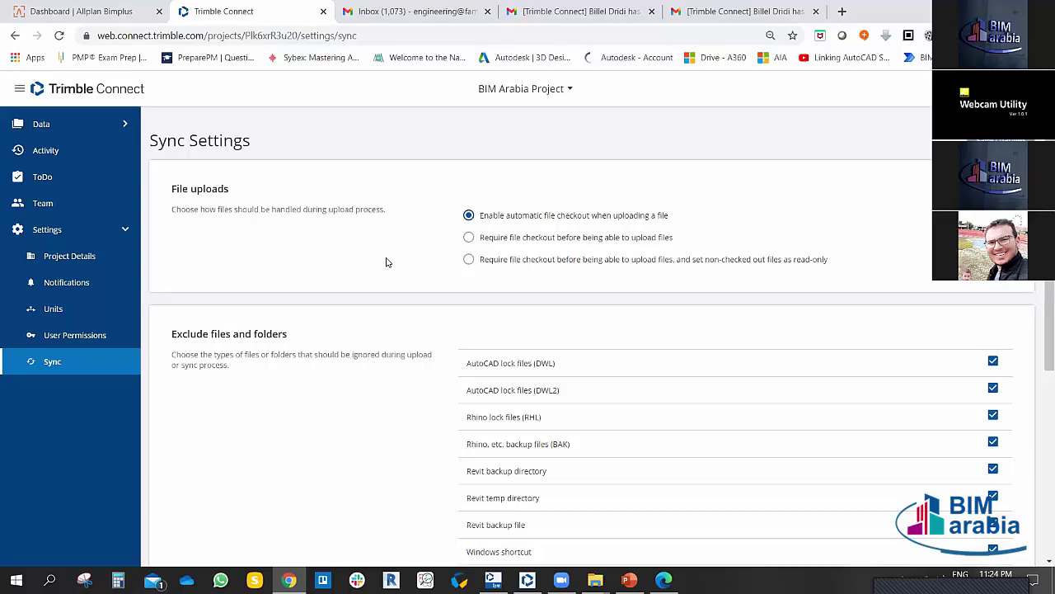
Step: In the sync settings, turn the SketchUp backup-file exclusion off and back on
scroll(390, 252, down, 1)
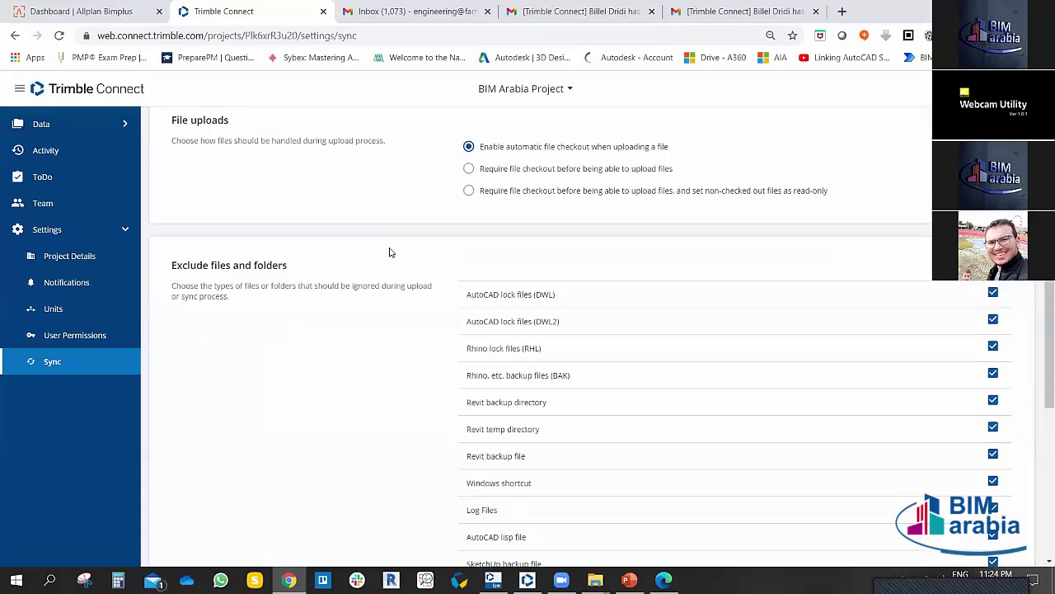
scroll(393, 244, down, 1)
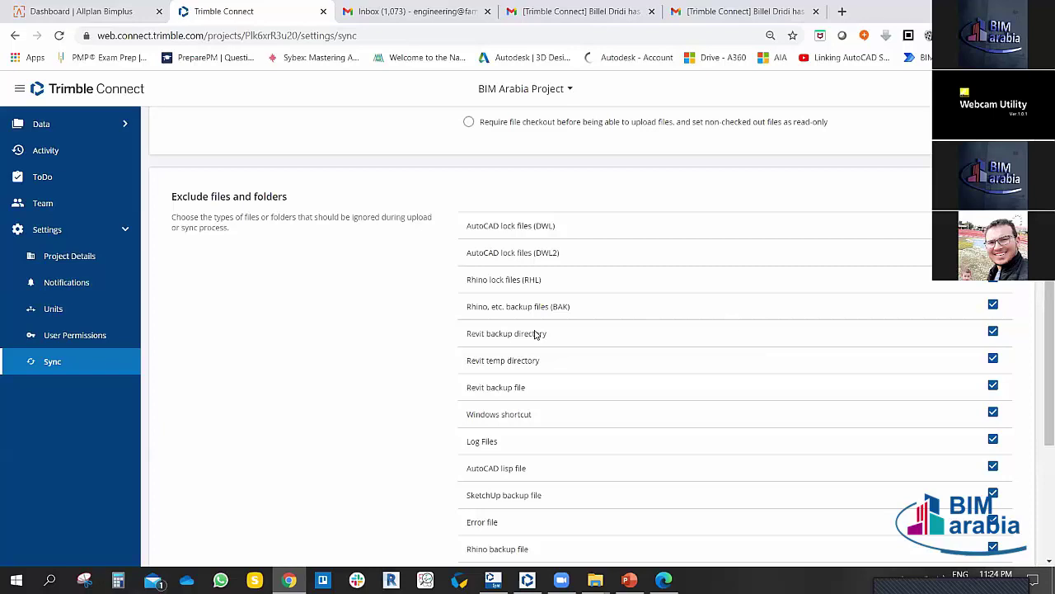
scroll(536, 336, down, 1)
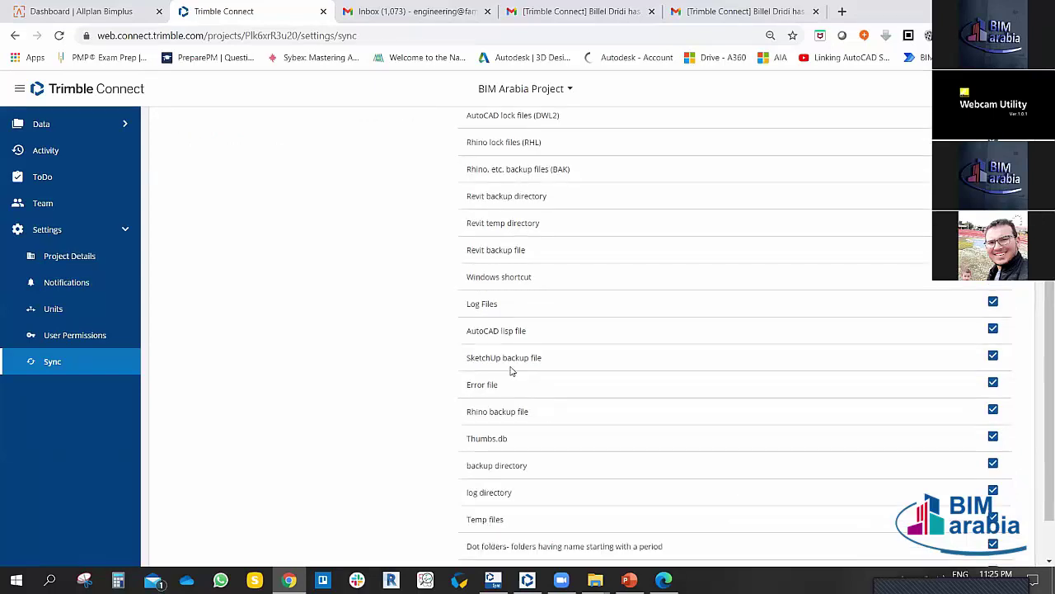
click(993, 358)
click(994, 358)
scroll(684, 379, down, 2)
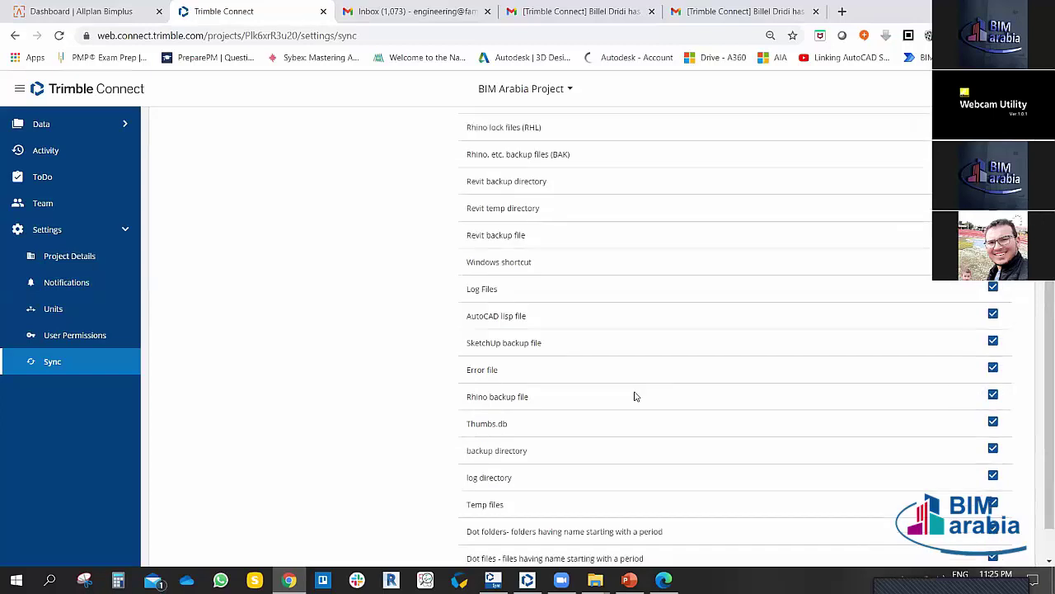
scroll(825, 389, up, 4)
scroll(943, 358, down, 2)
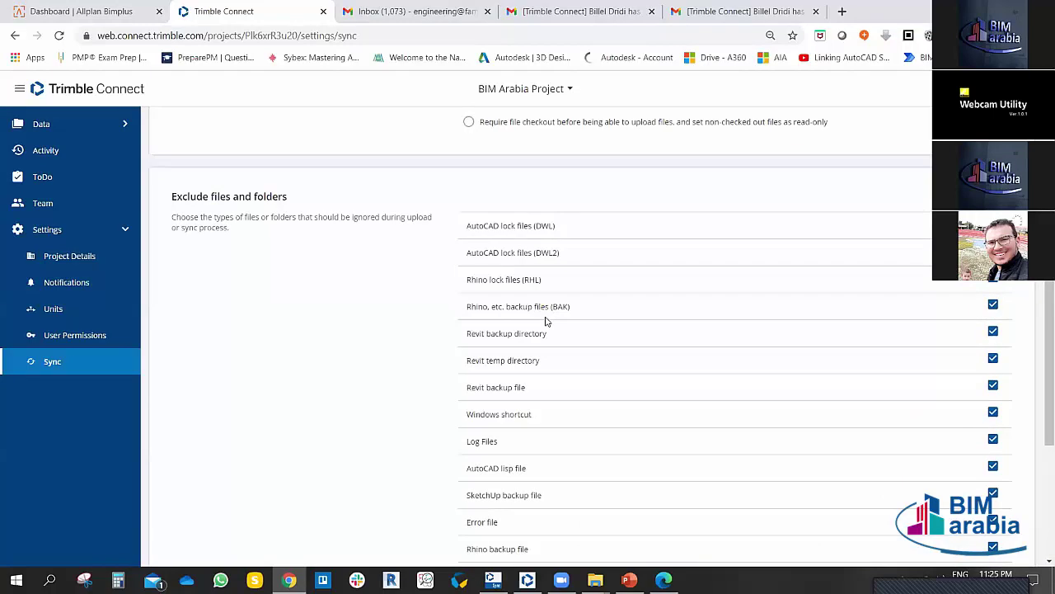
scroll(527, 370, down, 3)
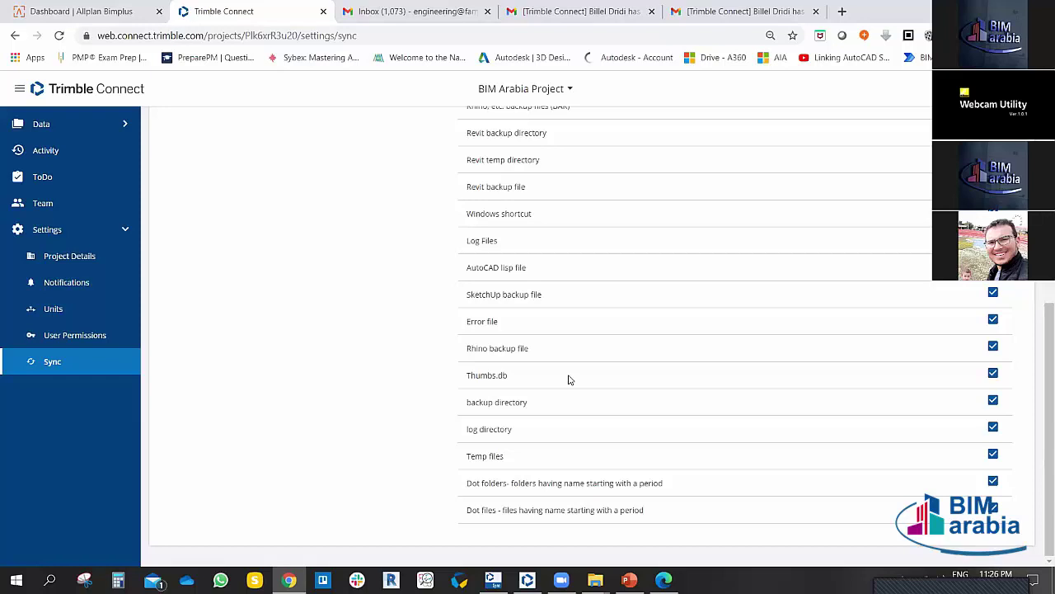
scroll(568, 380, up, 3)
scroll(568, 380, down, 1)
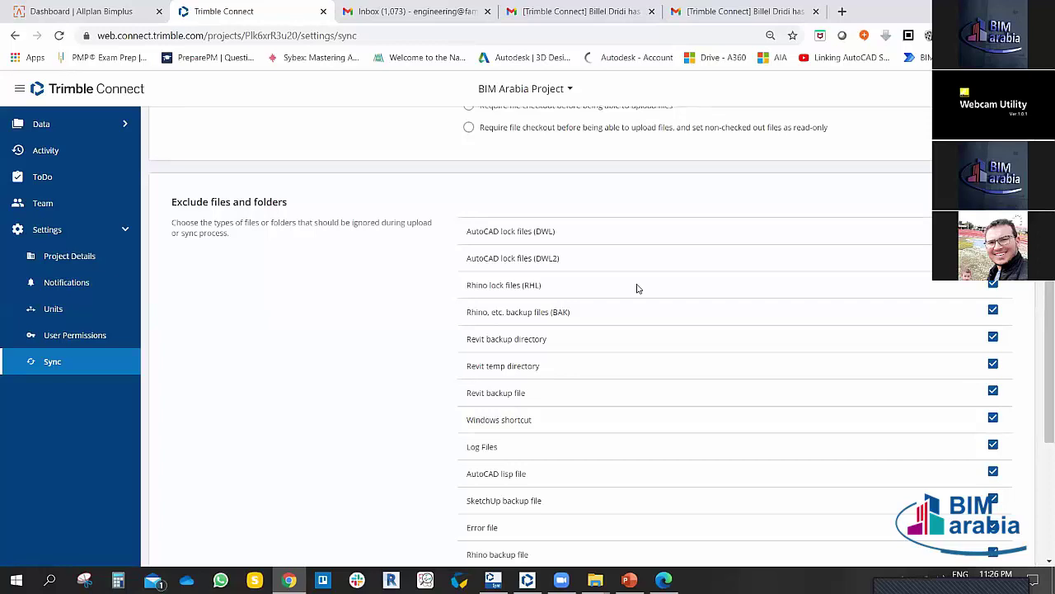
scroll(537, 380, down, 3)
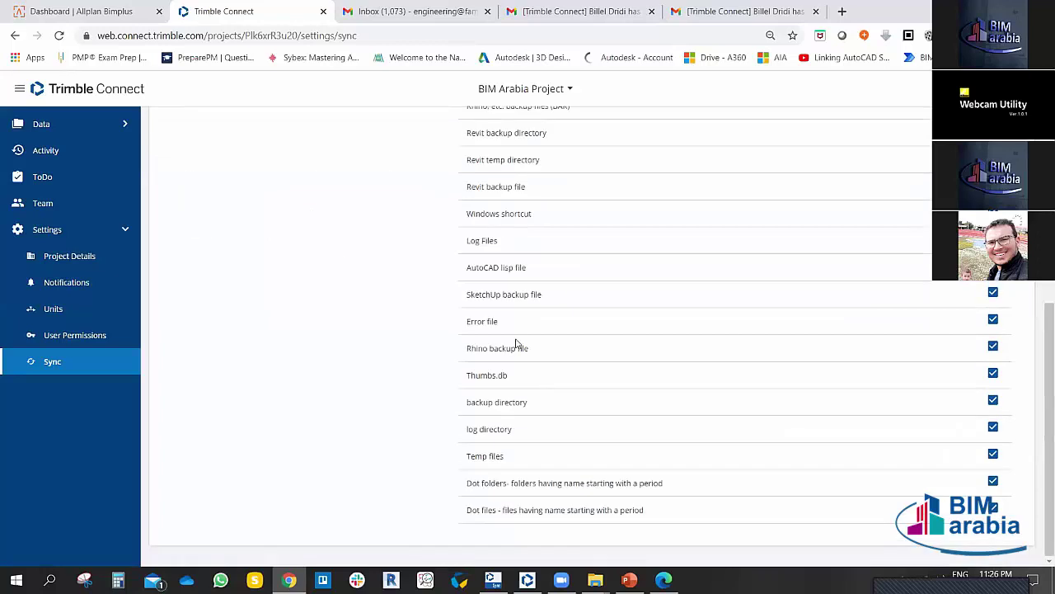
scroll(516, 342, up, 2)
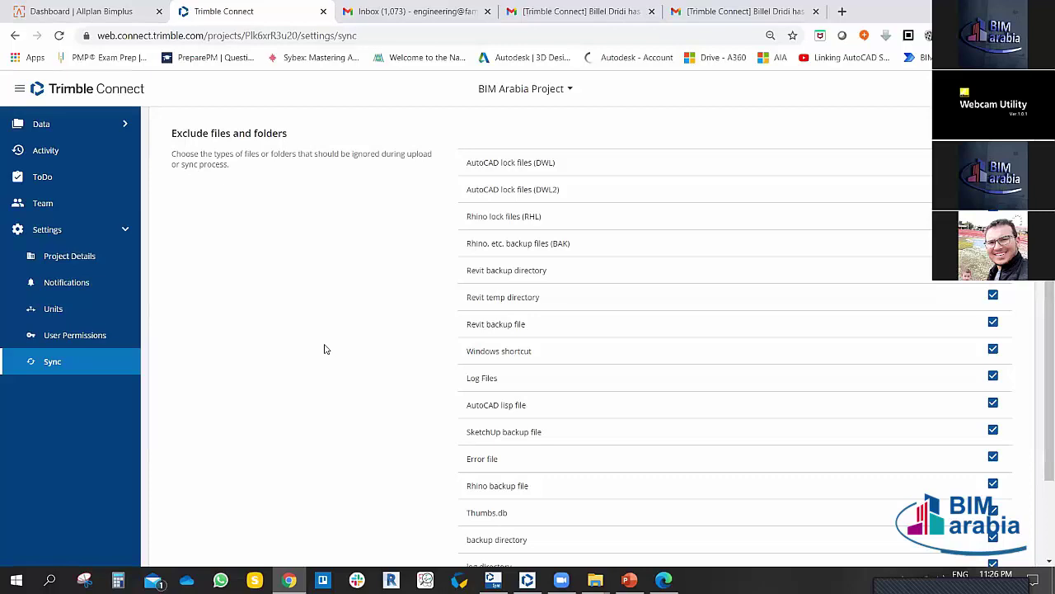
scroll(325, 347, up, 3)
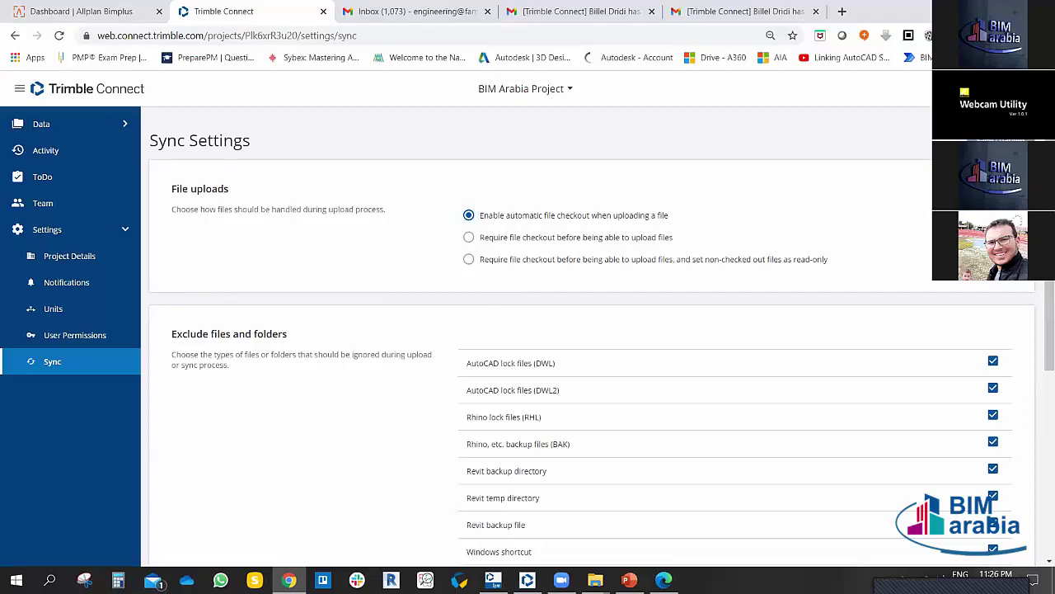
Step: Open My Profile, dismiss the Gmail notification and select the Mobile phone field
click(1025, 88)
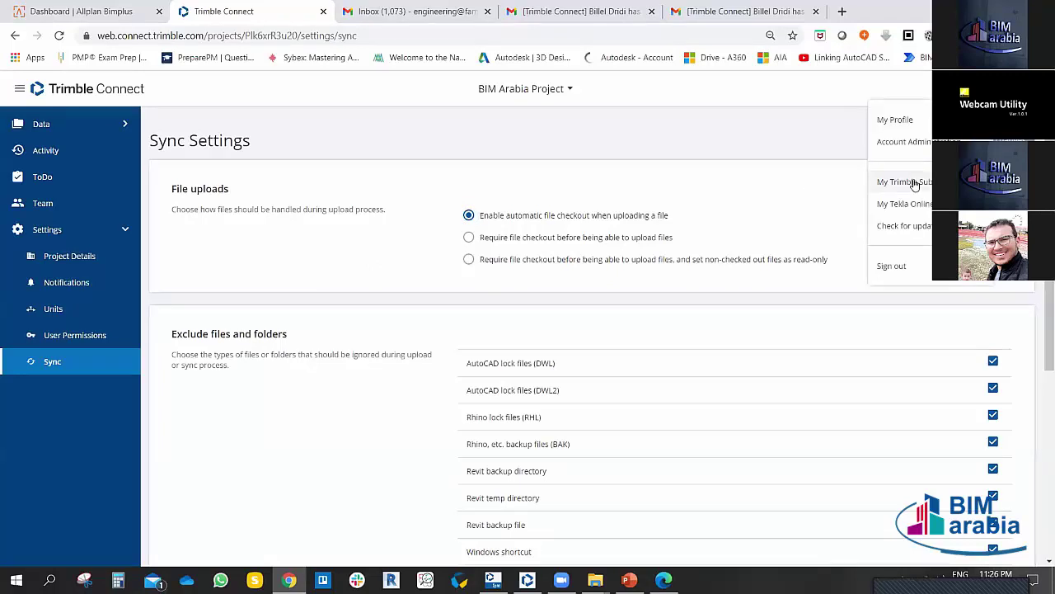
click(900, 123)
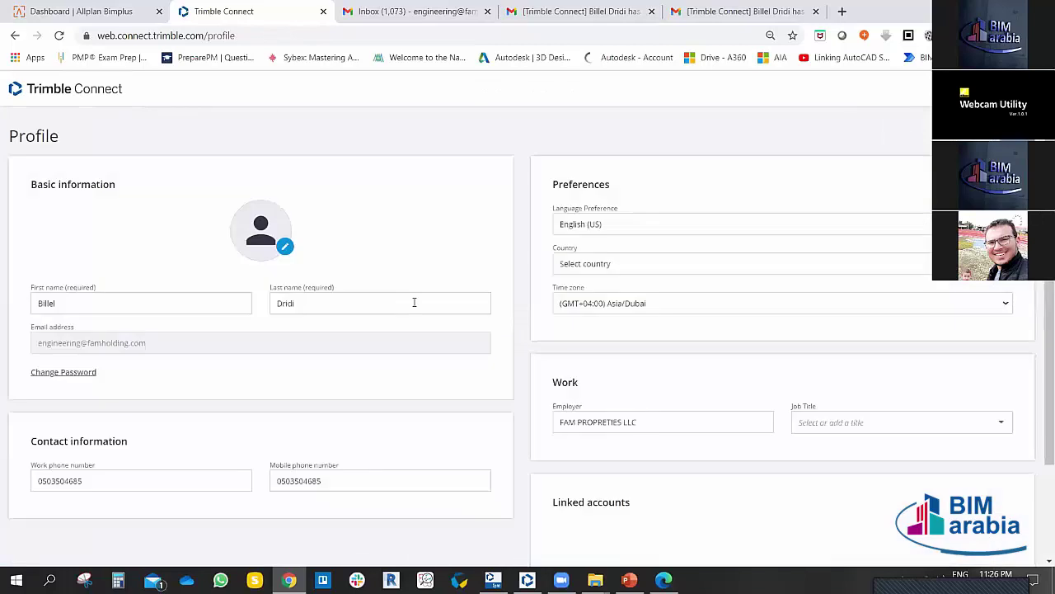
scroll(488, 266, down, 1)
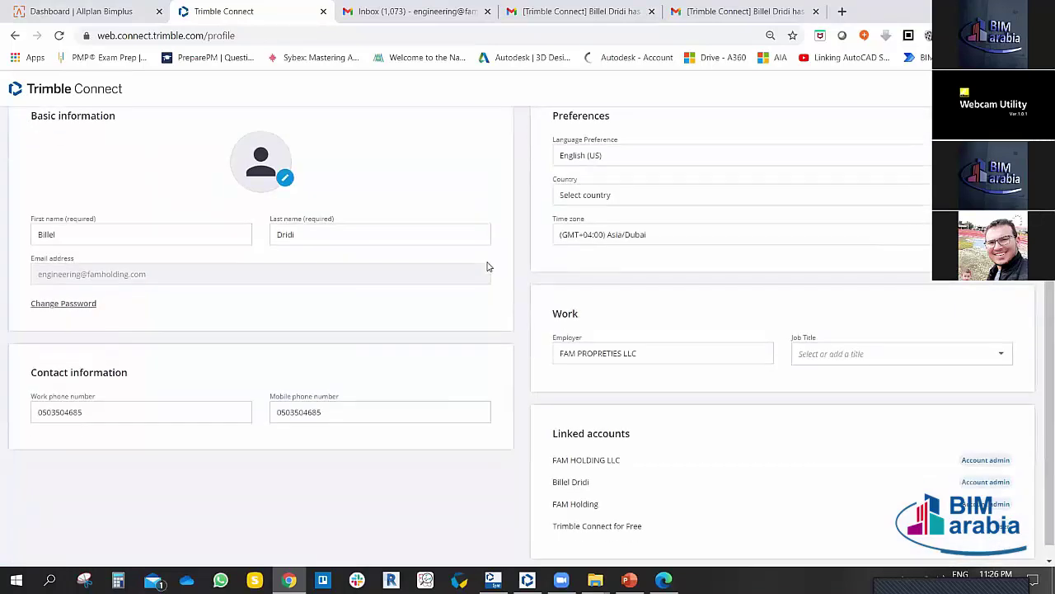
scroll(488, 266, down, 1)
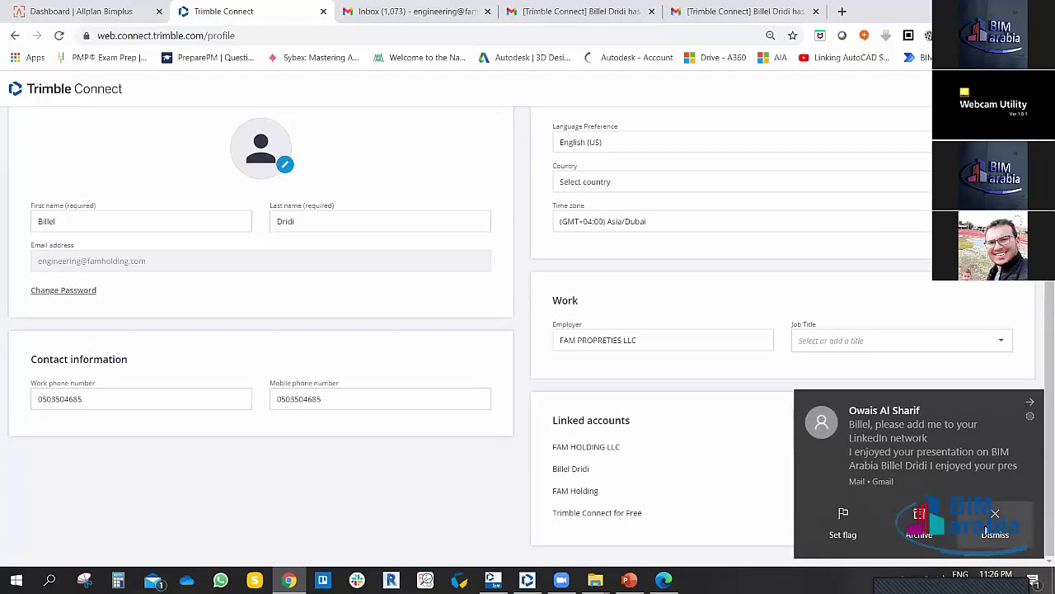
click(995, 535)
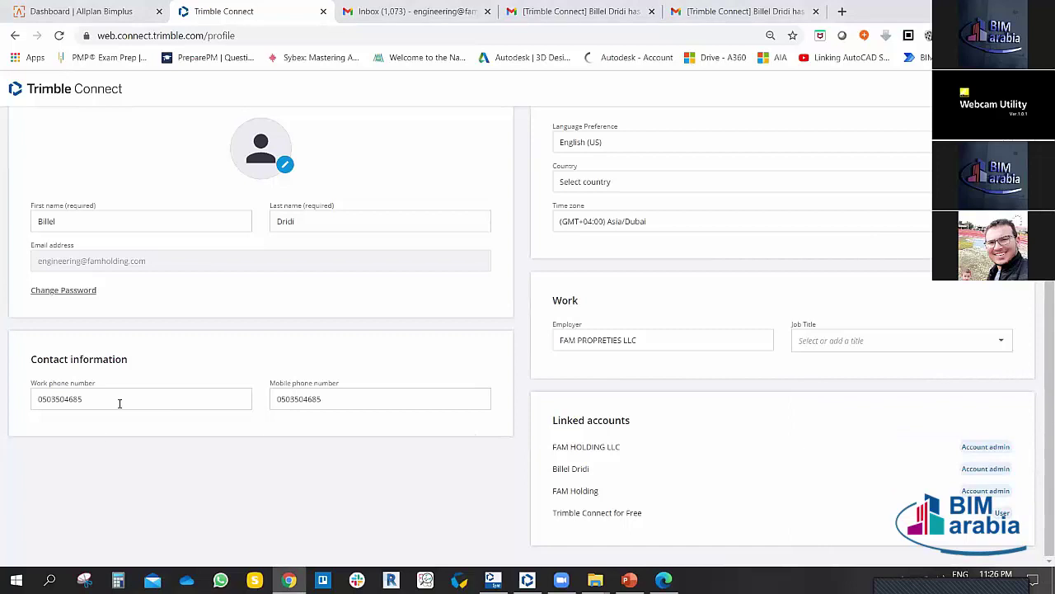
click(360, 396)
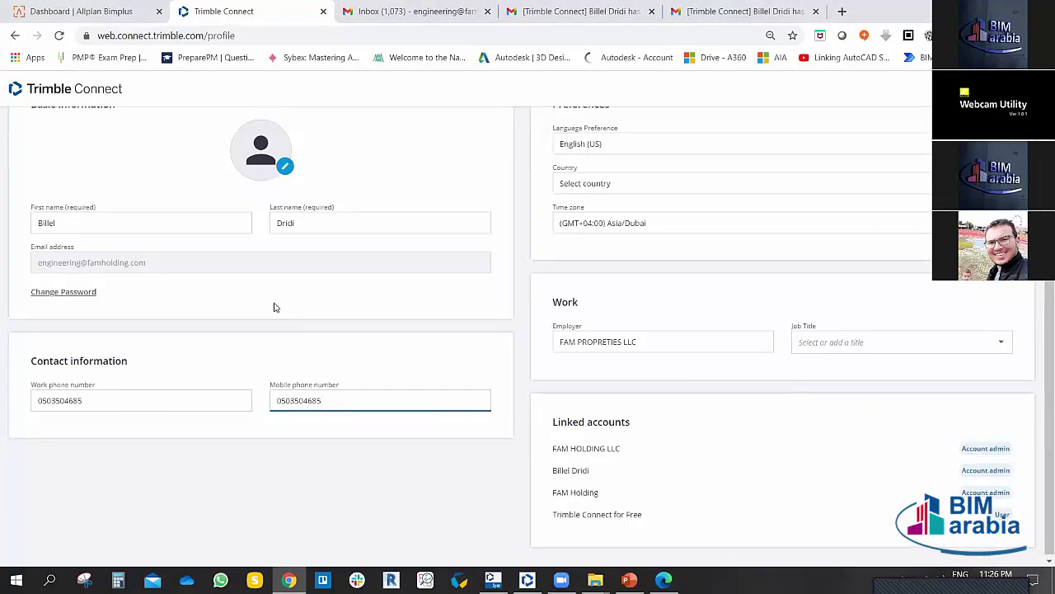
scroll(274, 306, up, 1)
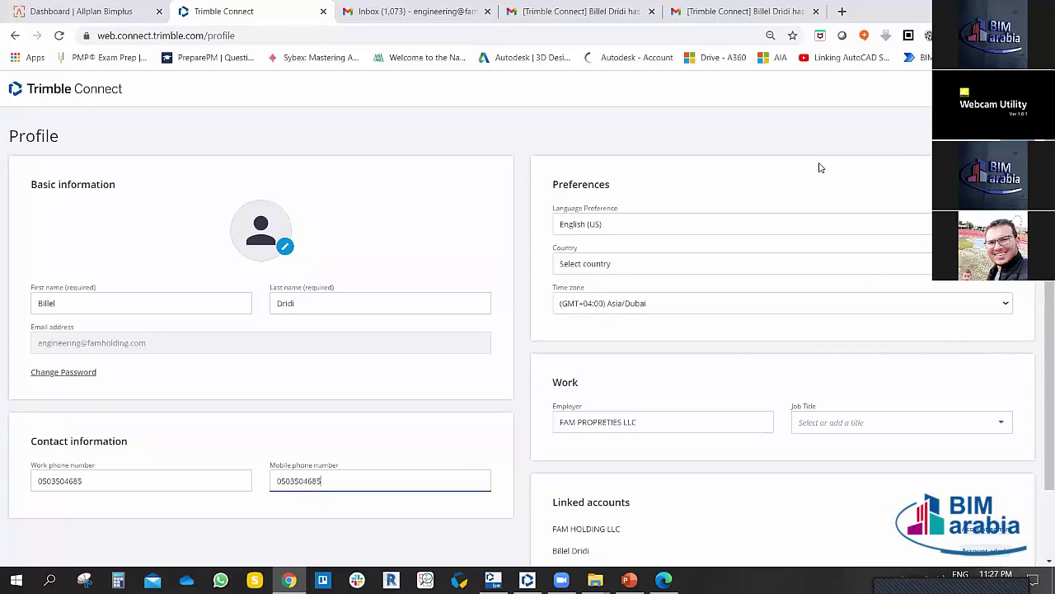
click(1026, 88)
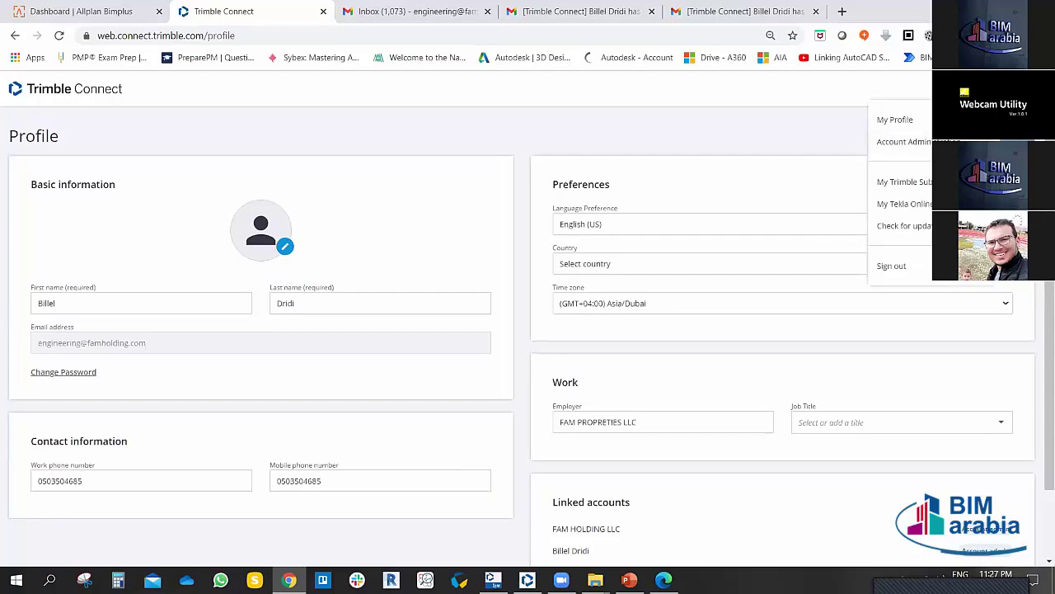
Step: In Account Administration, view the FAM HOLDING LLC enterprise account, then return to Accounts
click(915, 142)
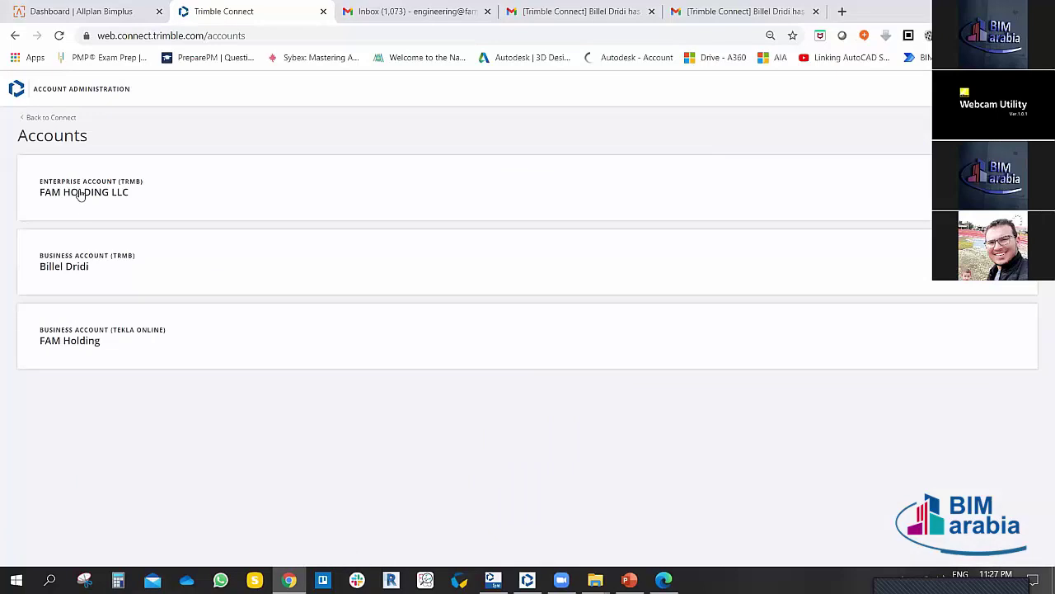
click(80, 189)
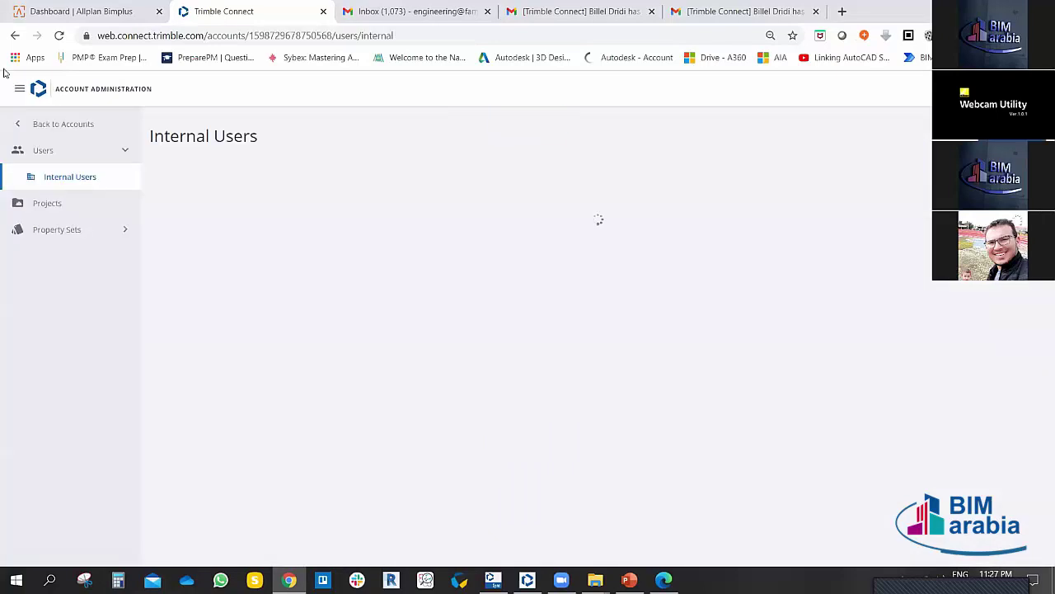
click(15, 36)
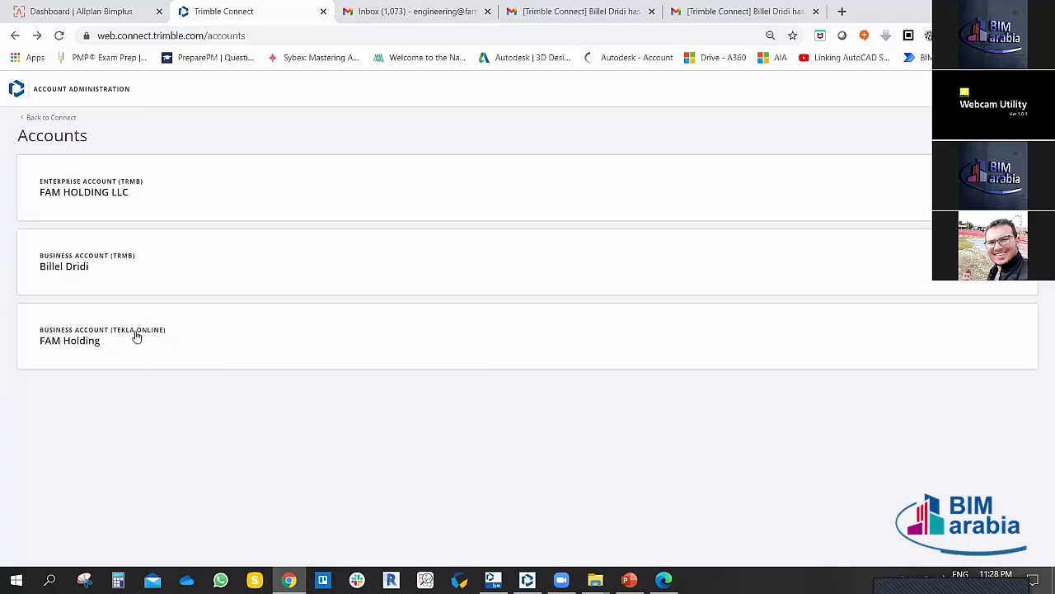
click(132, 332)
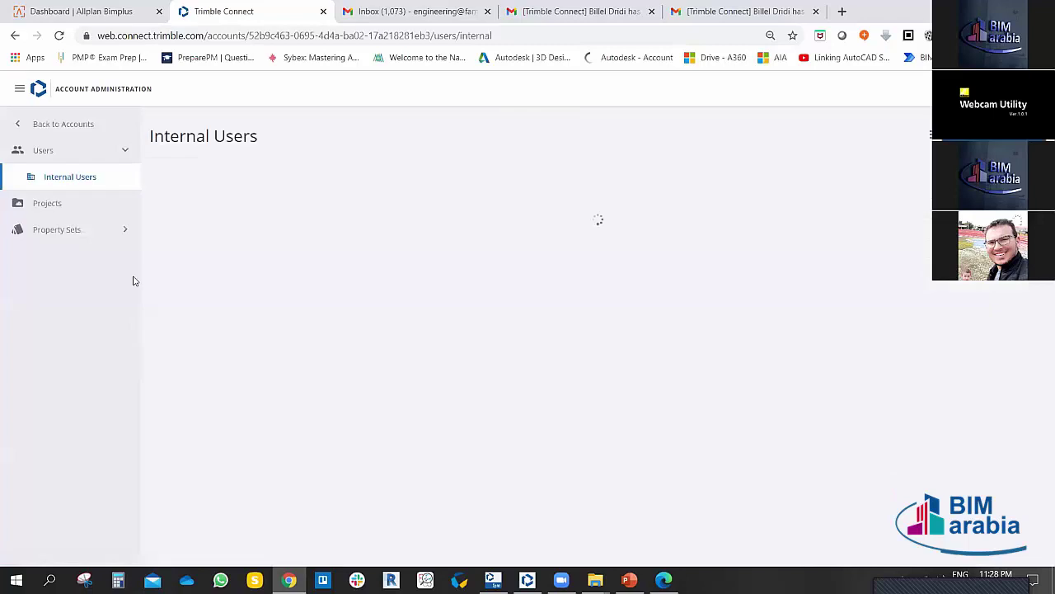
click(126, 228)
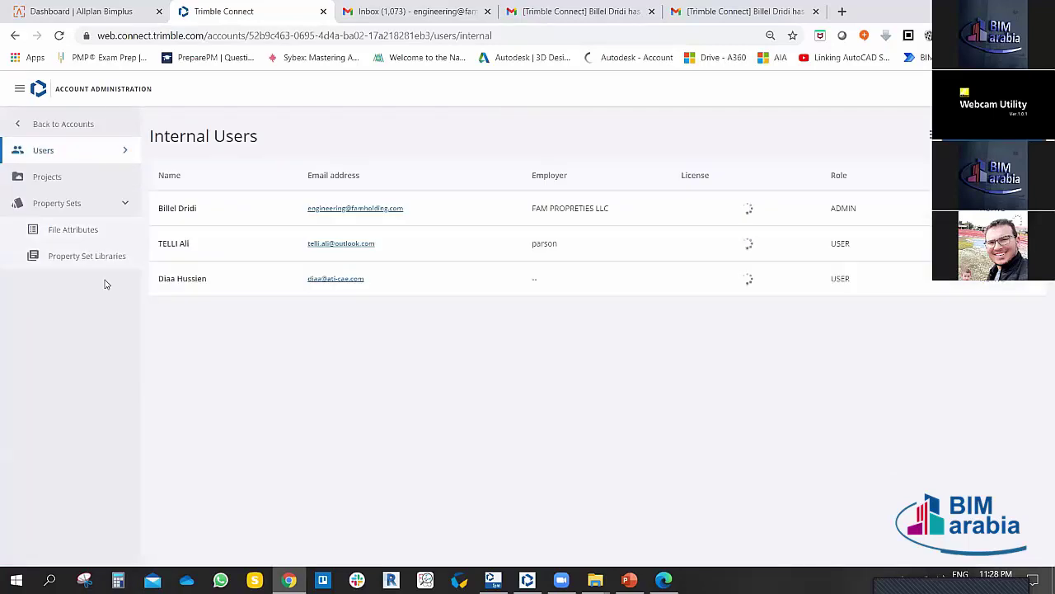
click(128, 203)
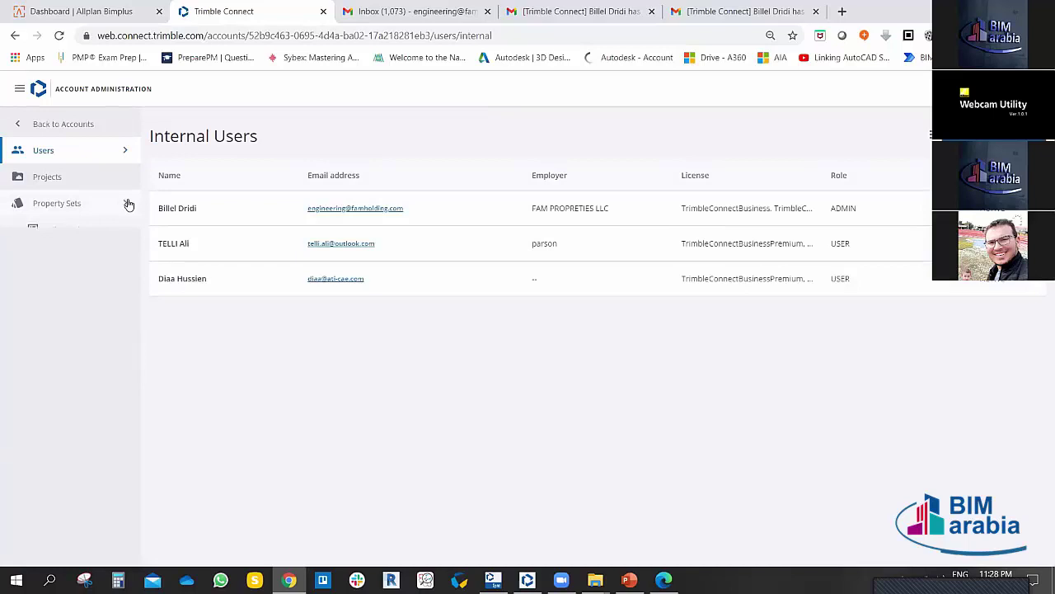
click(15, 35)
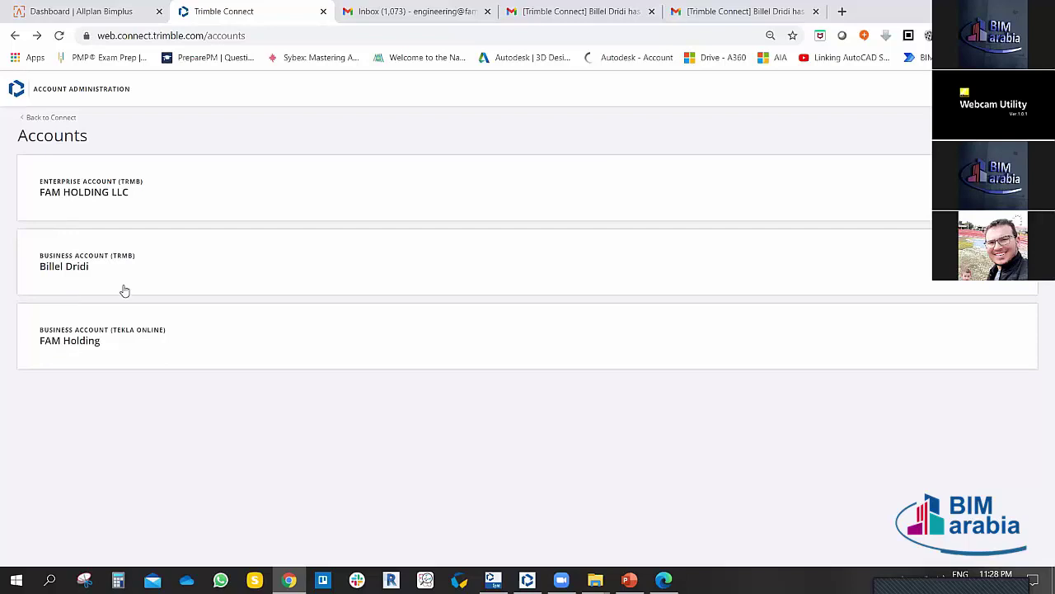
click(76, 192)
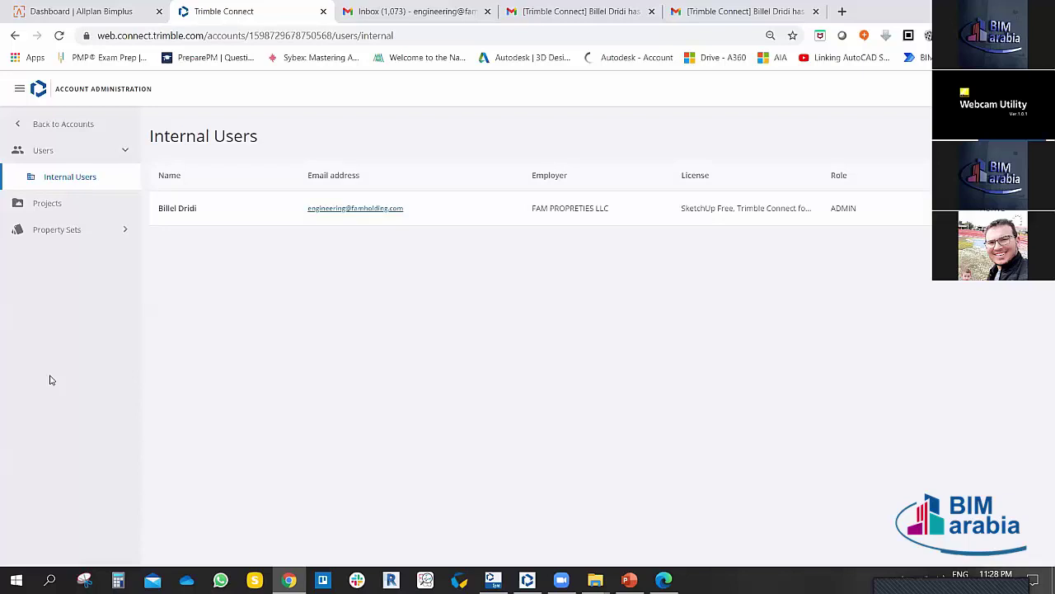
click(17, 36)
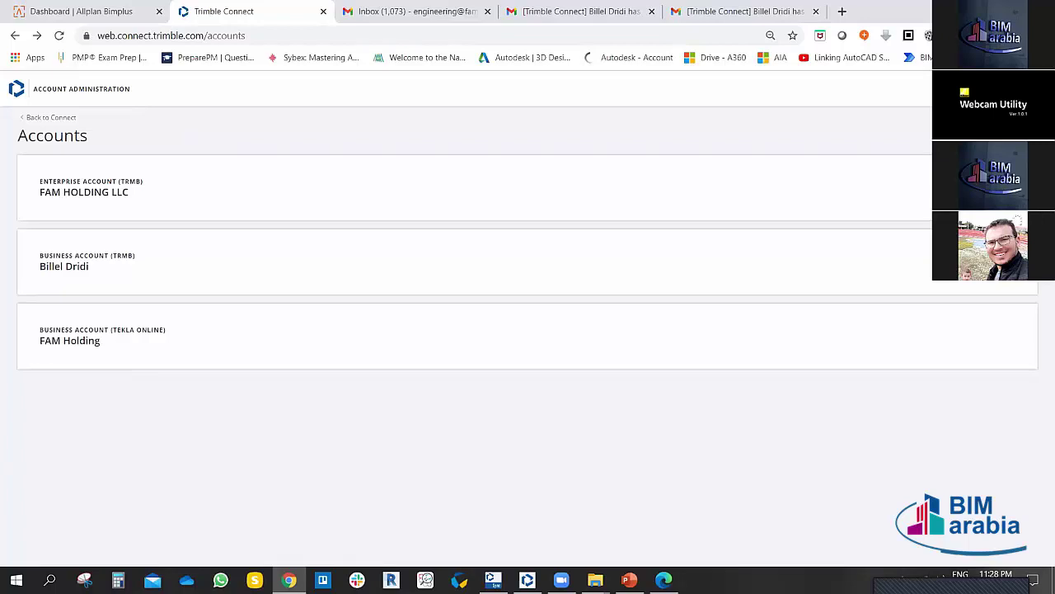
click(1022, 88)
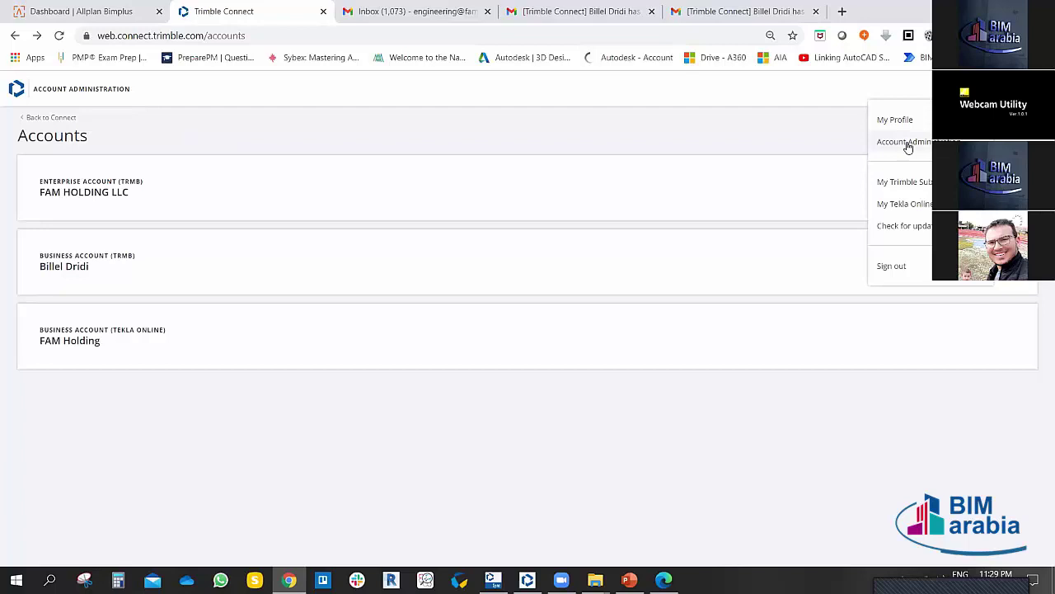
Step: Open the Tekla Online profile, accept all cookies and go to the My organization tab
click(904, 204)
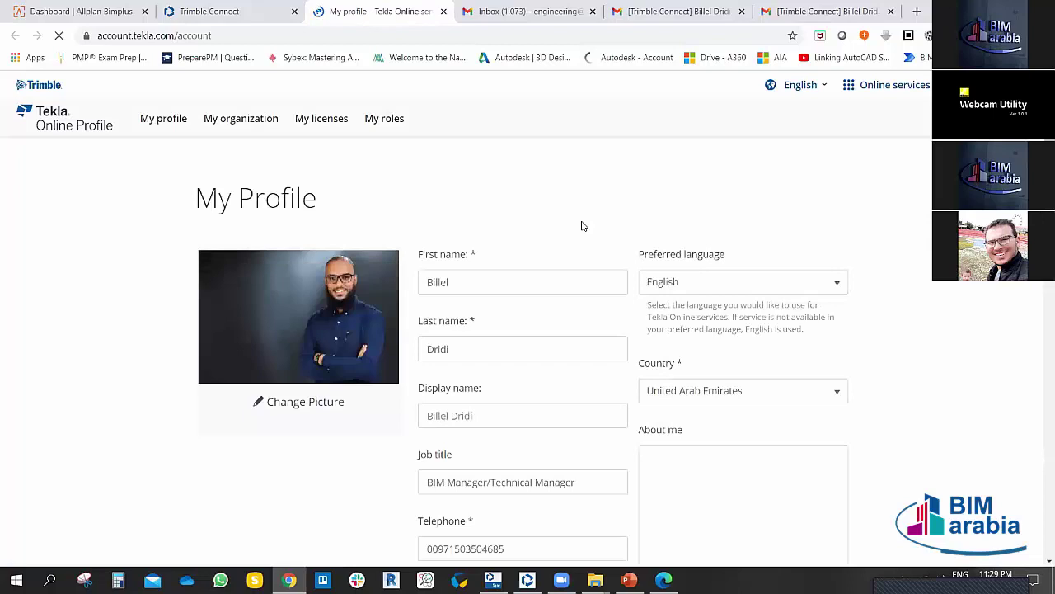
scroll(566, 211, down, 4)
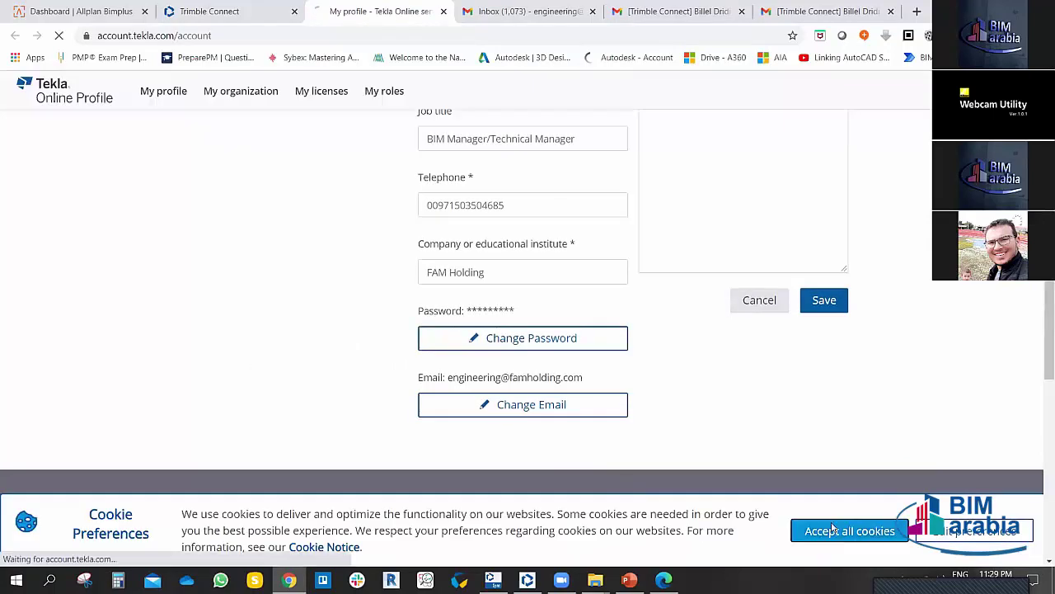
click(833, 528)
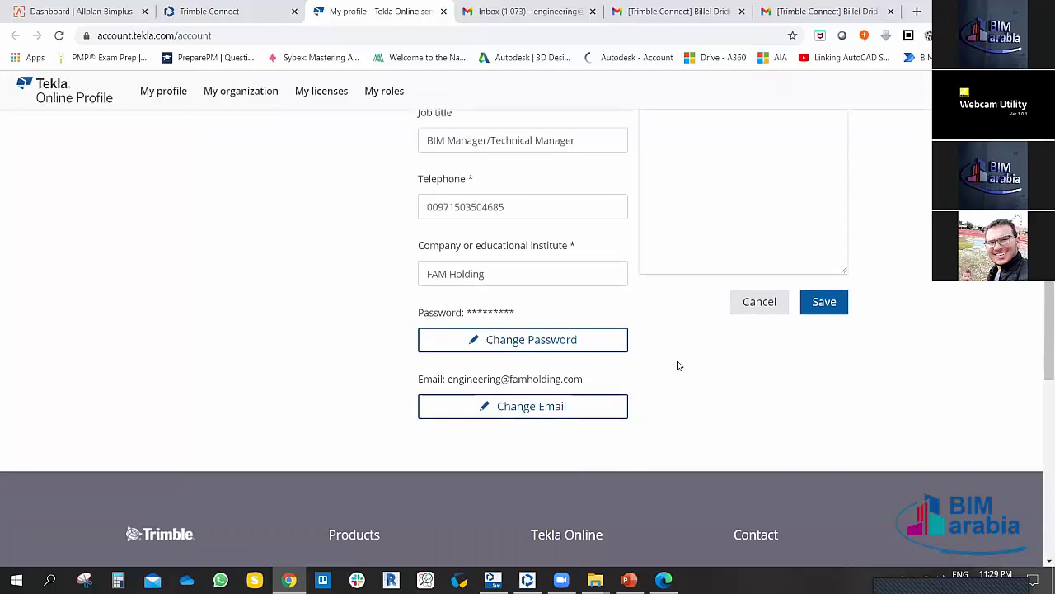
scroll(678, 365, up, 5)
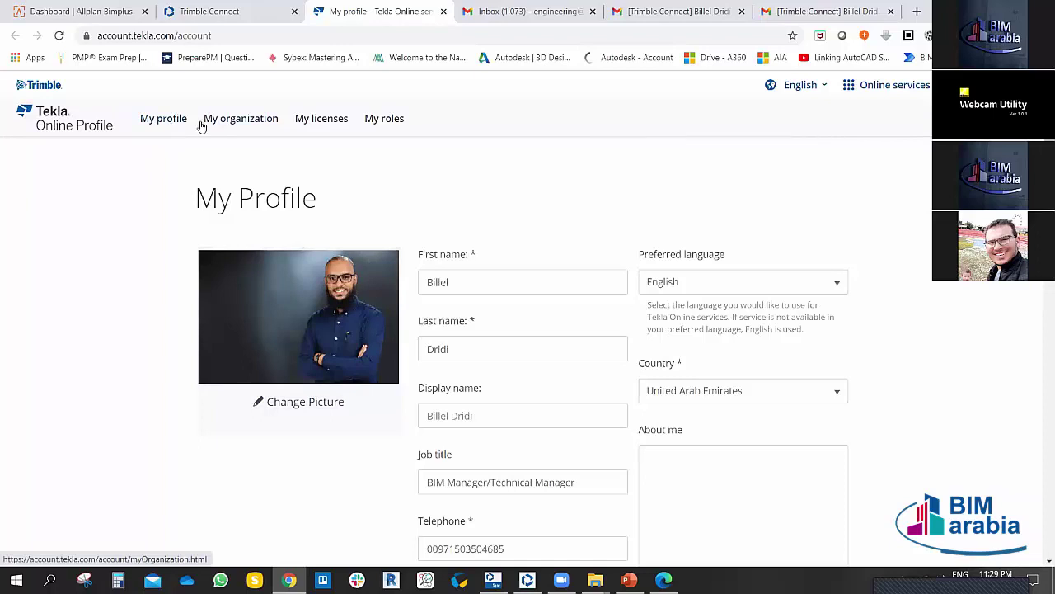
click(236, 120)
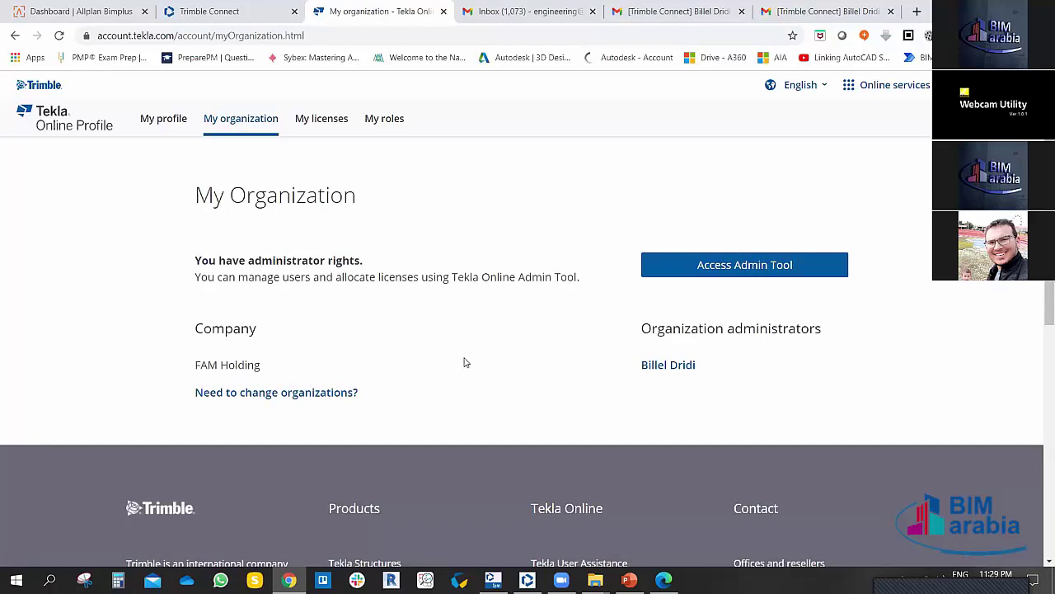
Step: Launch Access Admin Tool and review the Employees table with its Trimble Connect licences
click(695, 266)
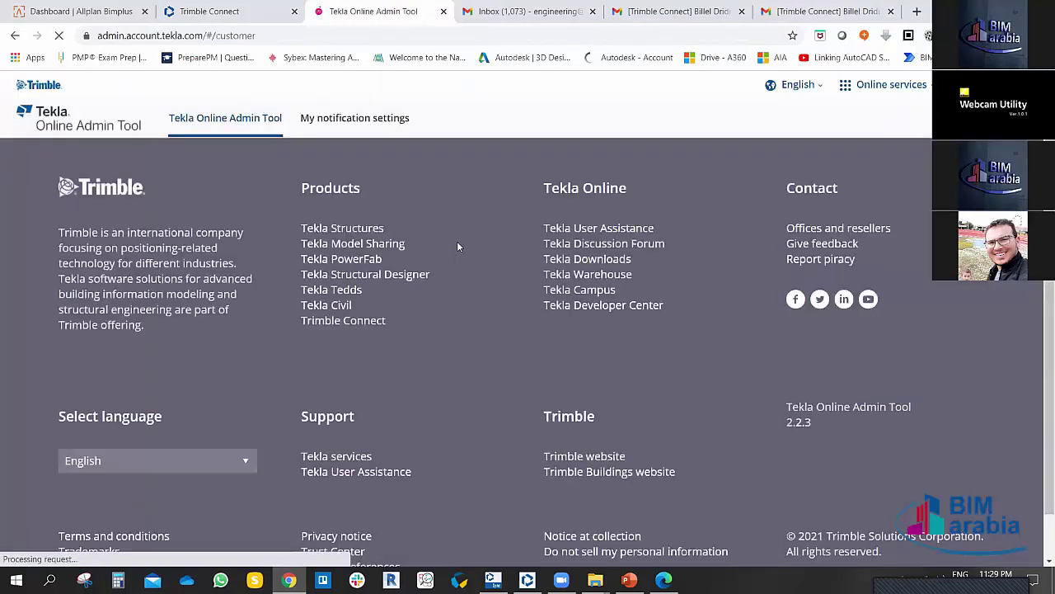
scroll(377, 302, down, 5)
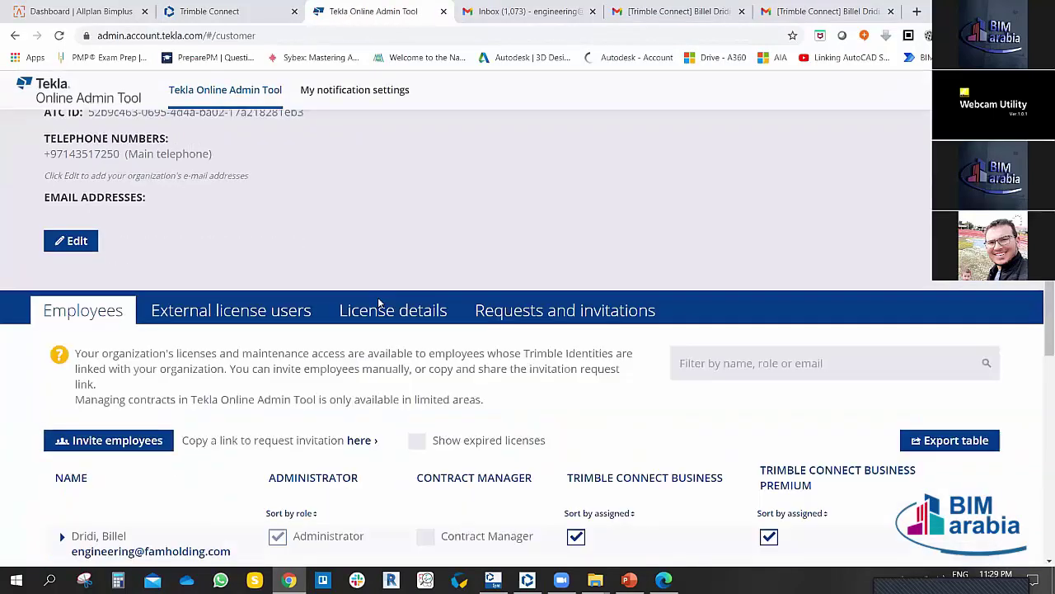
scroll(454, 318, up, 2)
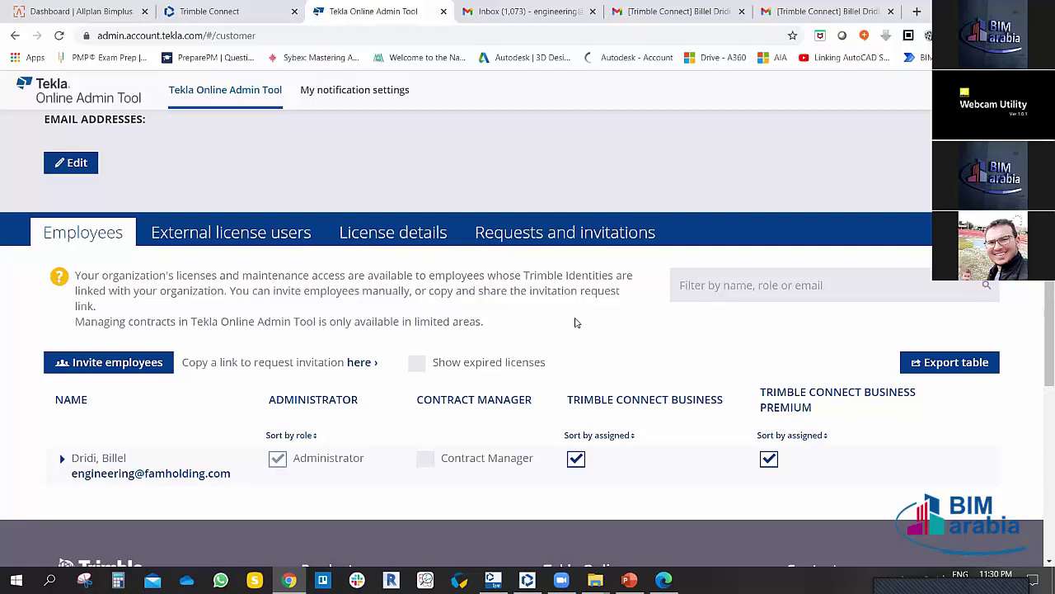
scroll(392, 420, down, 2)
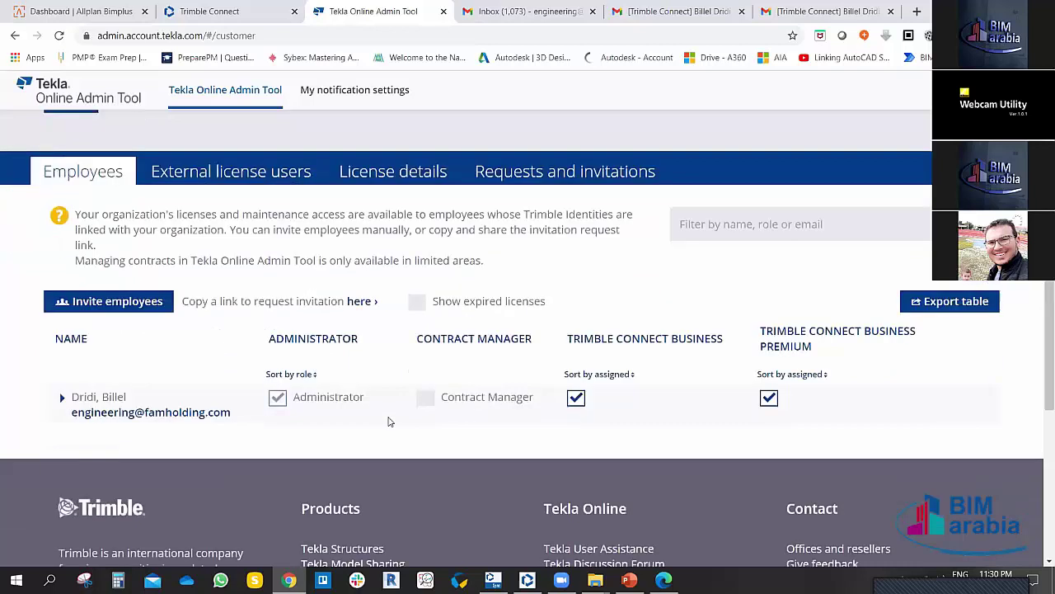
scroll(425, 373, up, 2)
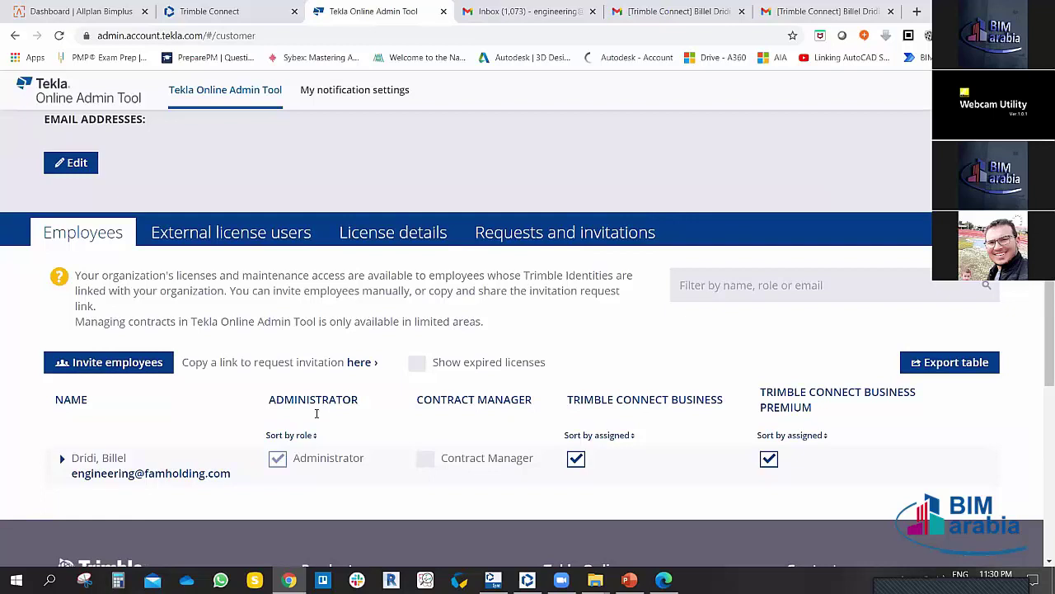
scroll(195, 387, down, 1)
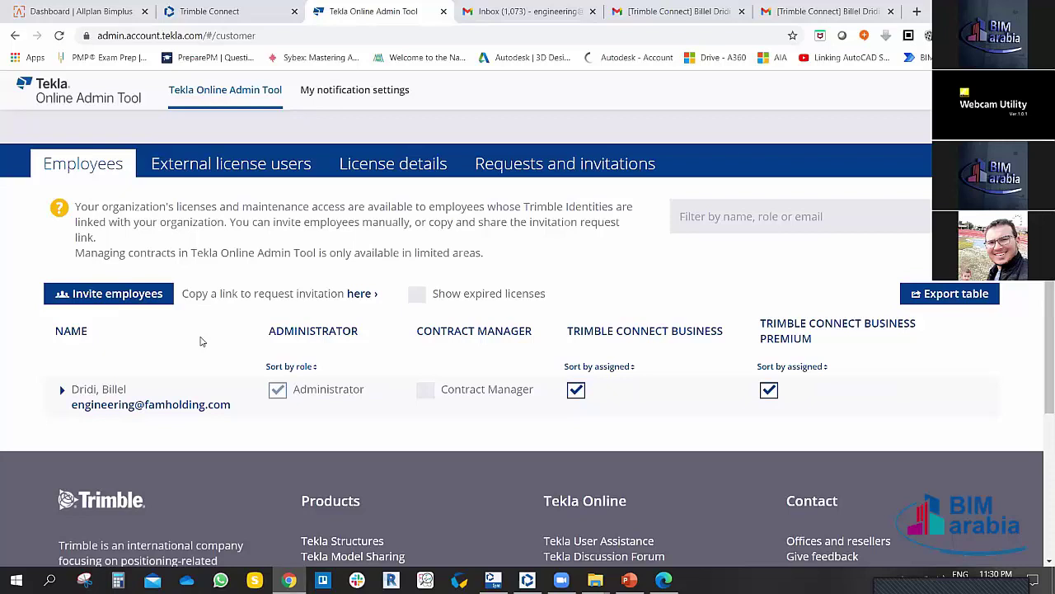
Step: Show the External license users list, then switch to License details
click(223, 169)
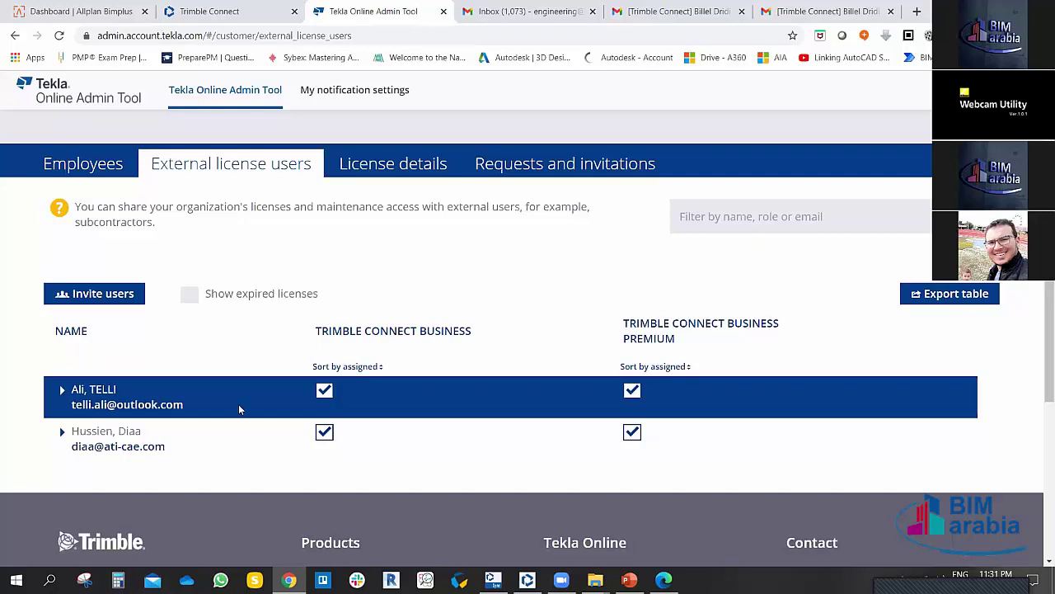
click(386, 167)
Step: Review the two 5-seat Enterprise floating licences and the 10-seat, 90-day Model Sharing Trial
scroll(348, 327, down, 1)
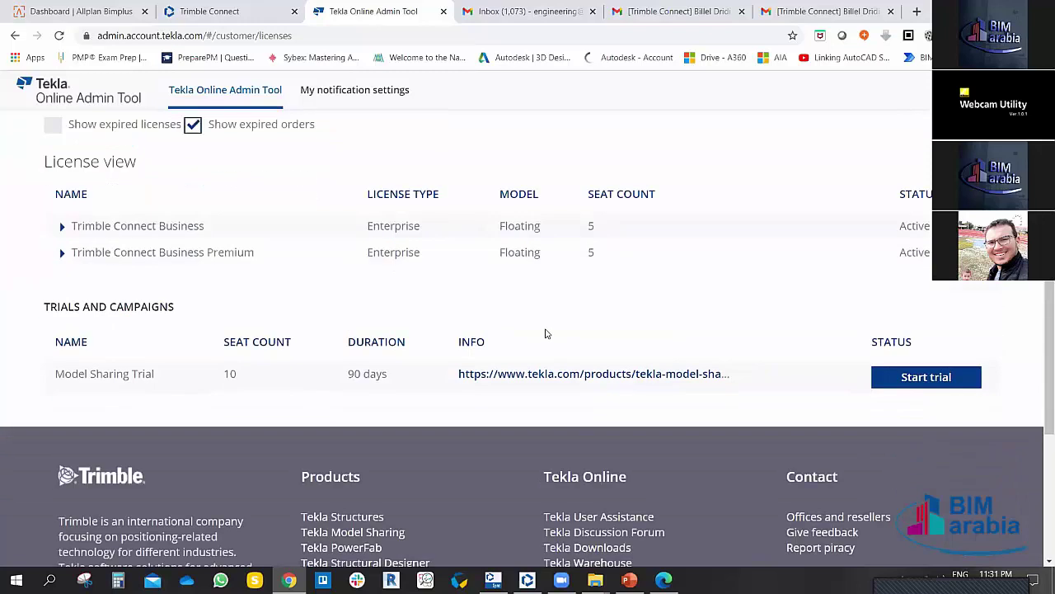
scroll(545, 333, up, 1)
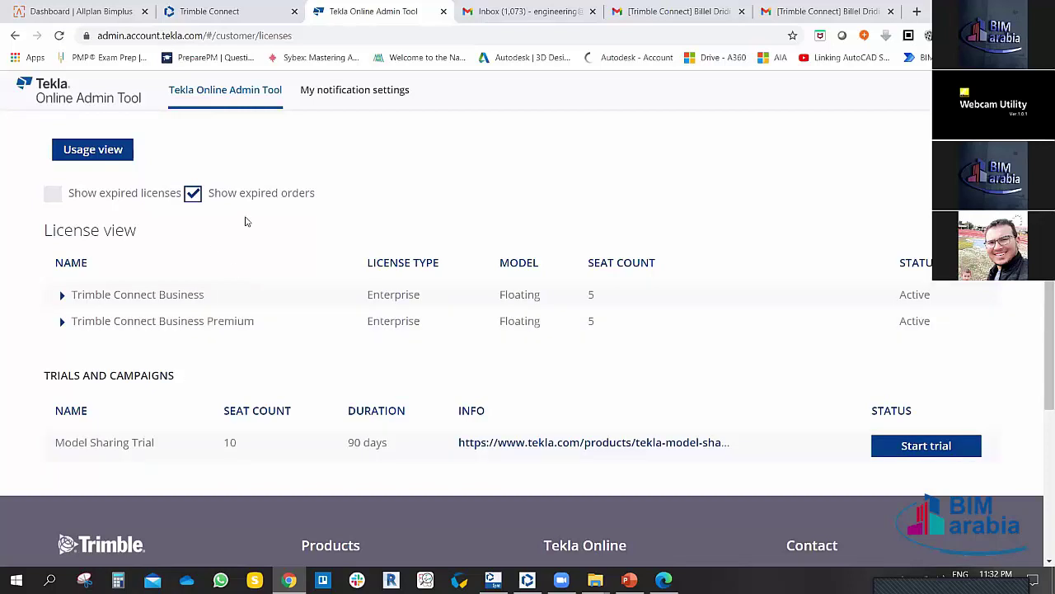
click(940, 320)
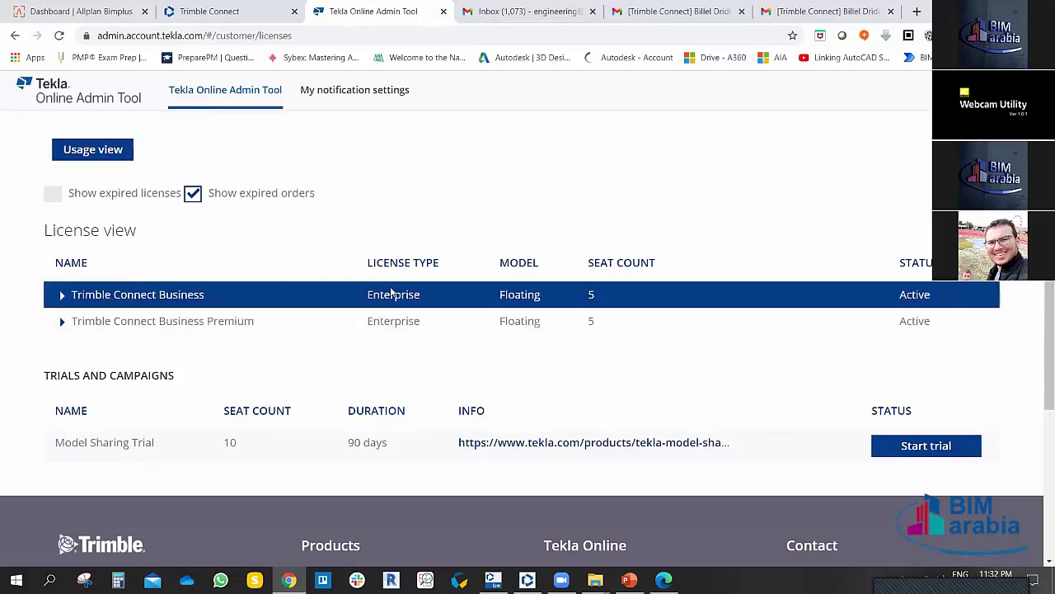
scroll(240, 278, up, 2)
scroll(468, 306, down, 1)
scroll(467, 306, down, 1)
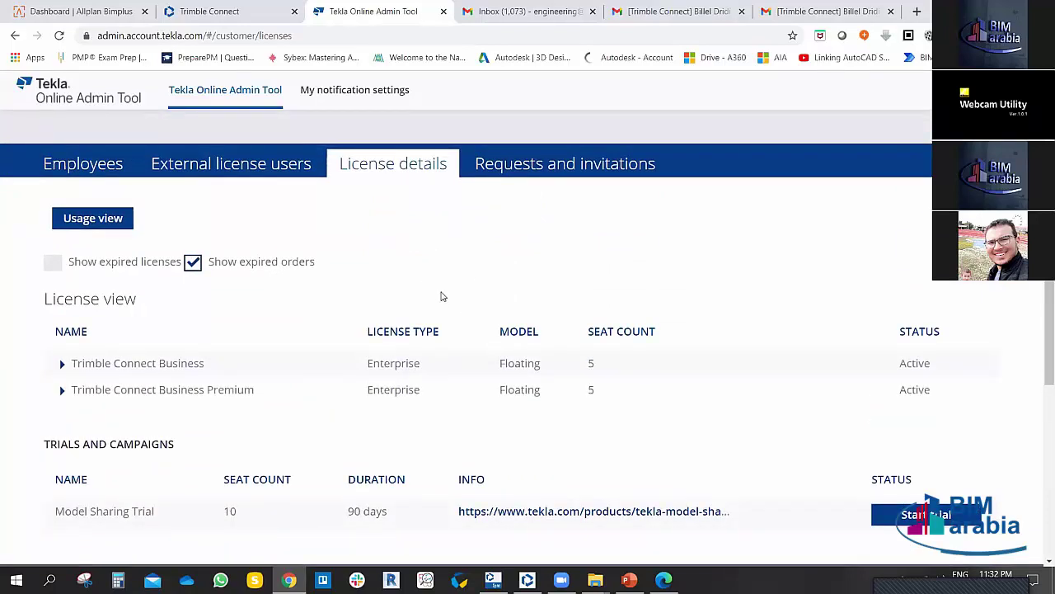
click(549, 163)
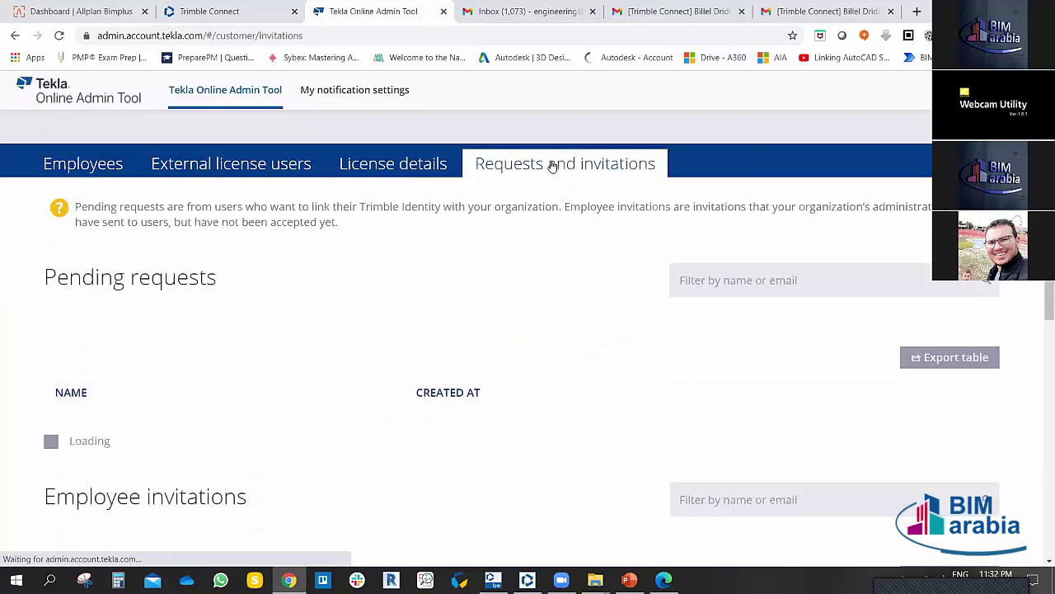
scroll(301, 363, down, 3)
scroll(301, 363, down, 2)
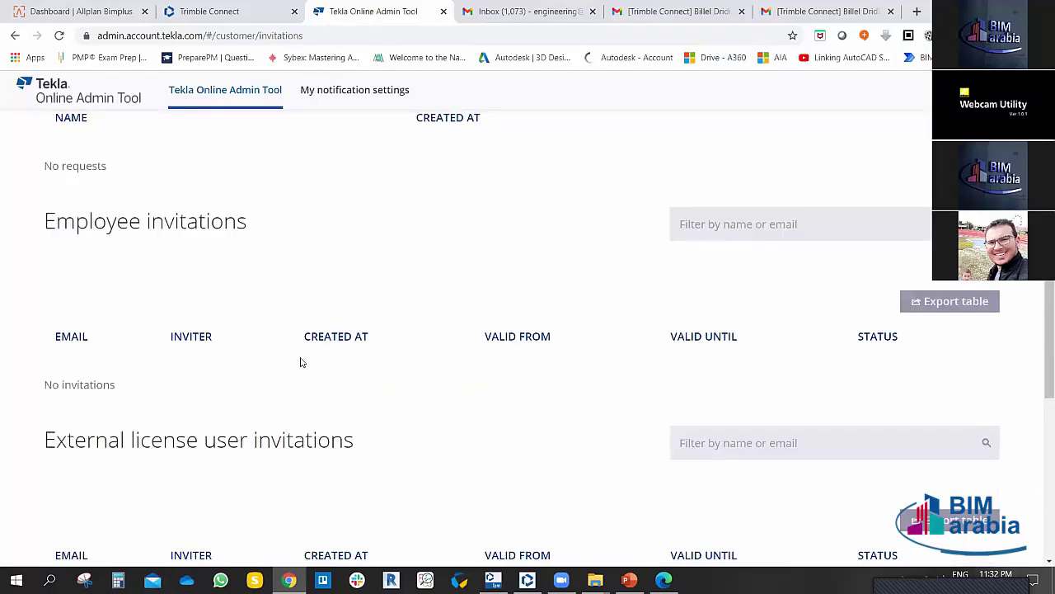
scroll(301, 362, down, 2)
scroll(216, 388, up, 1)
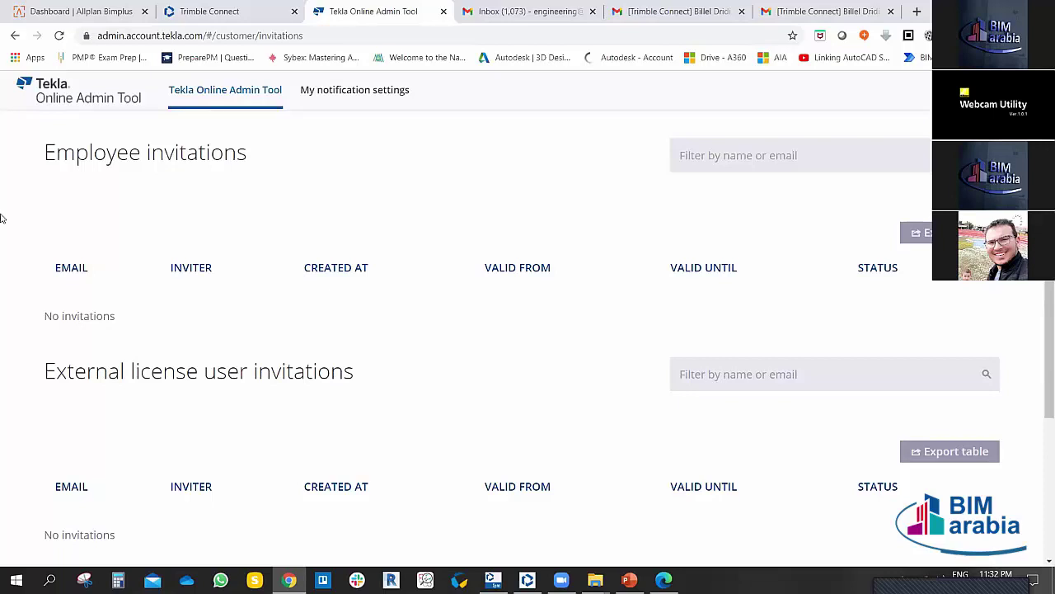
scroll(428, 323, down, 3)
scroll(429, 322, up, 8)
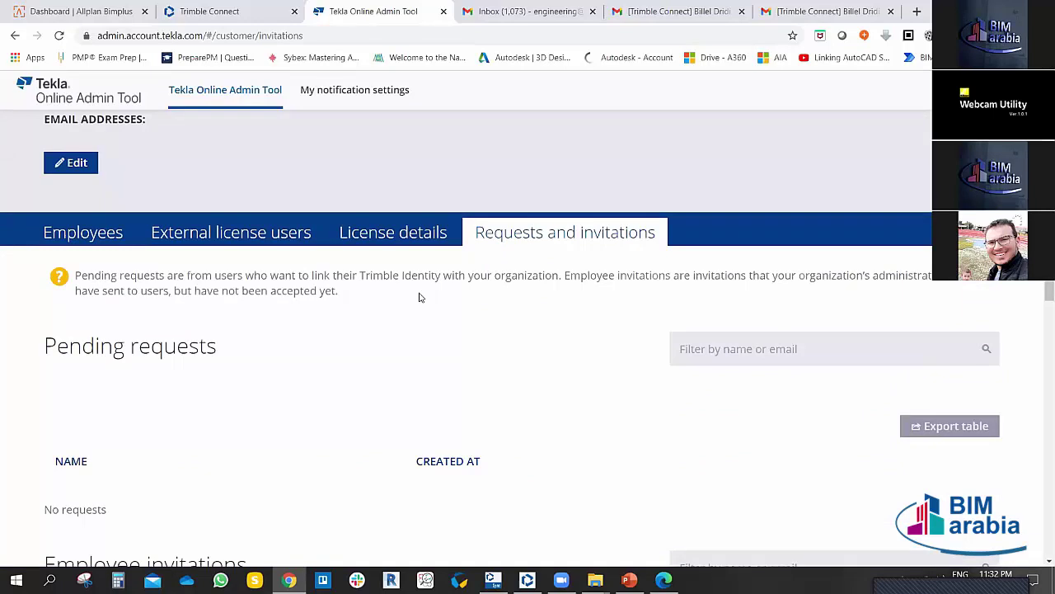
scroll(420, 294, up, 2)
Step: Open My notification settings and confirm e-mail alerts are on for all six events
click(349, 90)
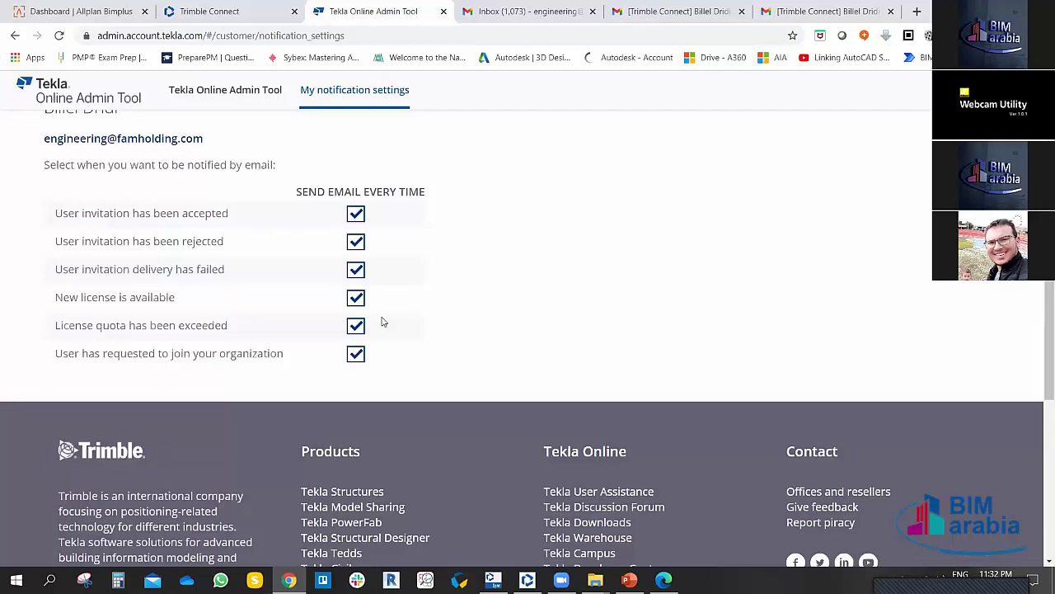
scroll(523, 269, up, 2)
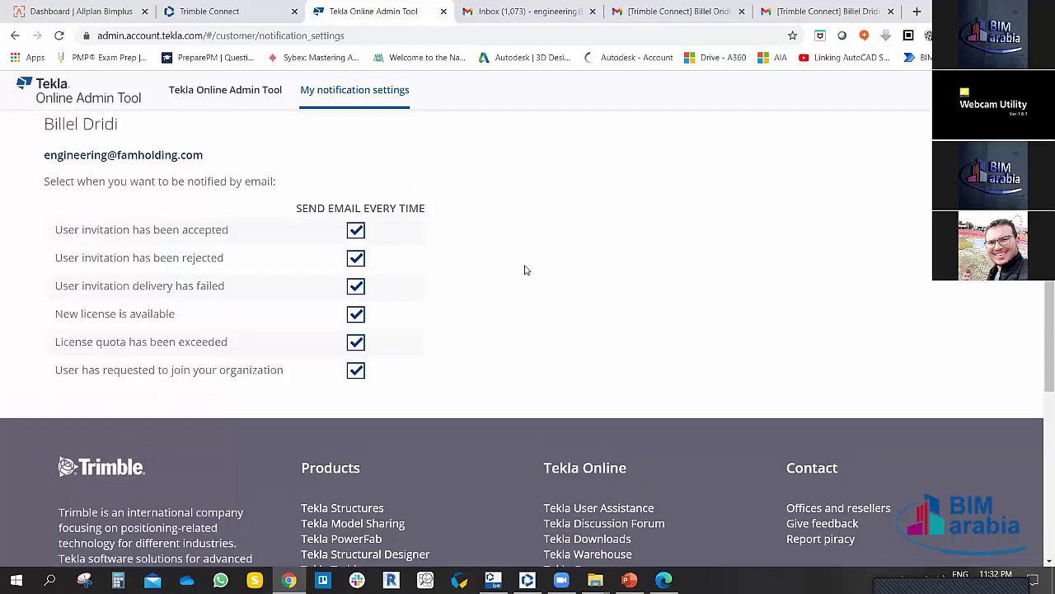
scroll(519, 282, down, 1)
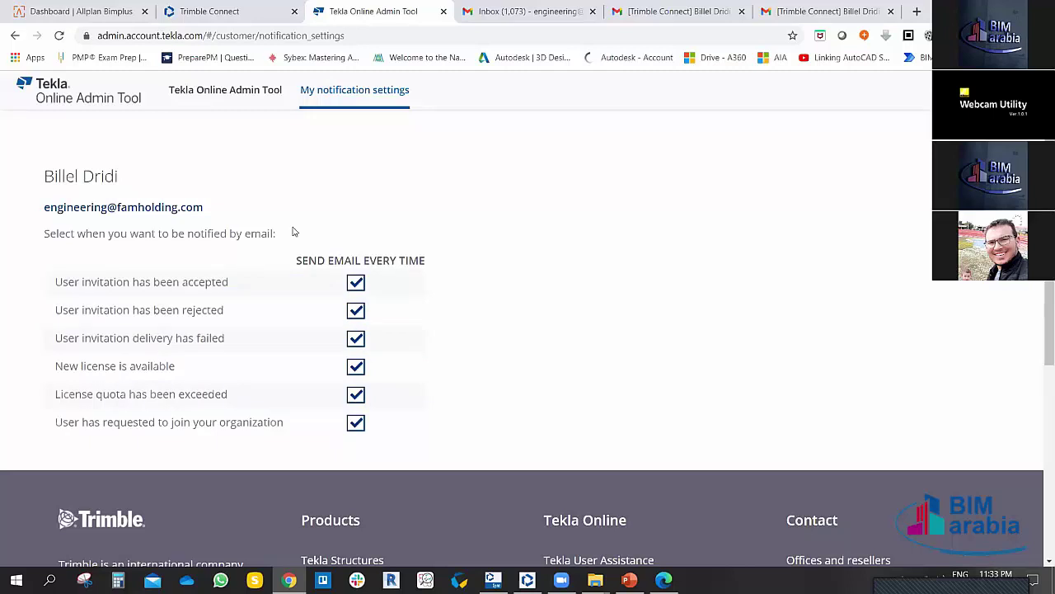
scroll(295, 227, up, 1)
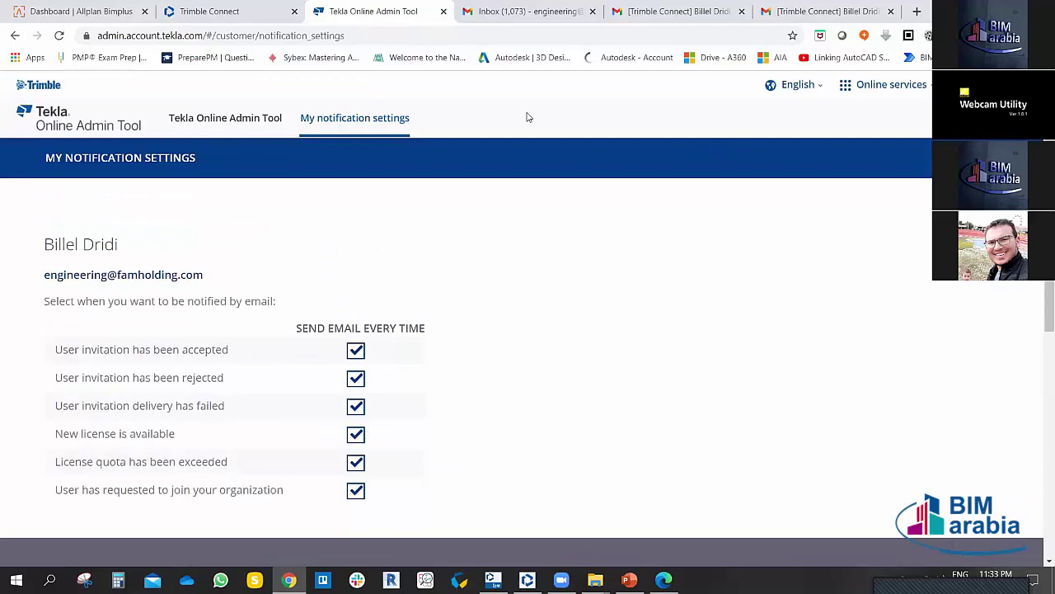
Step: Return to the FAM Holding overview, select its Tekla ID and scroll the employee licence table
click(238, 111)
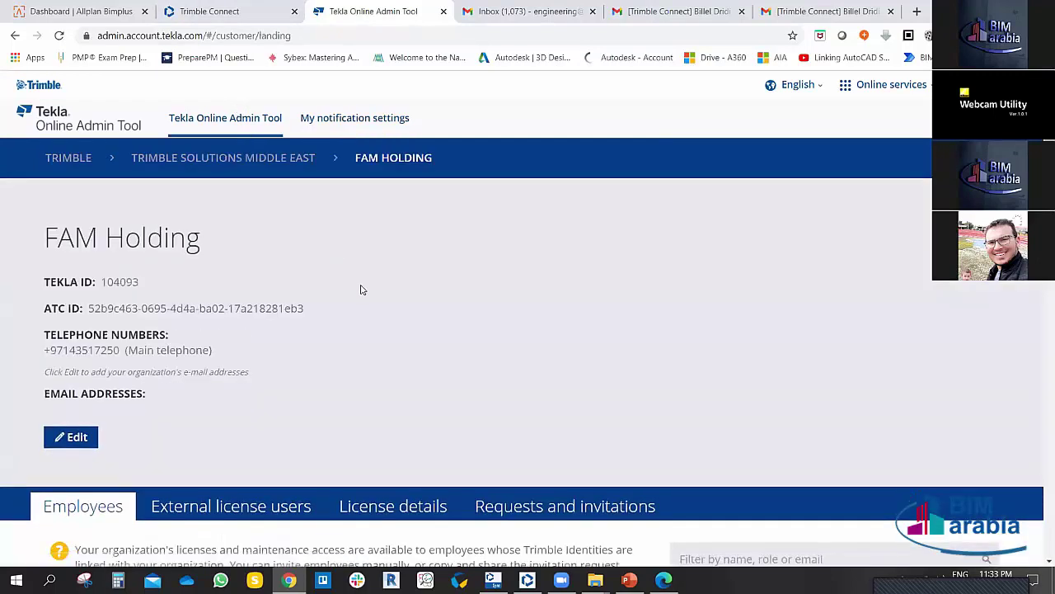
double_click(104, 281)
scroll(292, 342, down, 1)
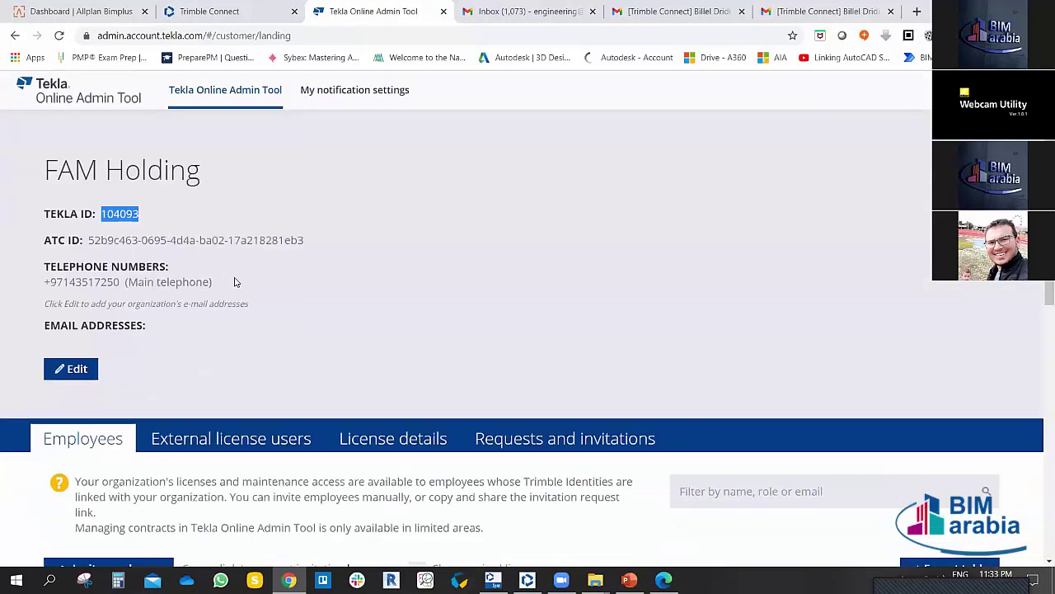
scroll(235, 282, down, 2)
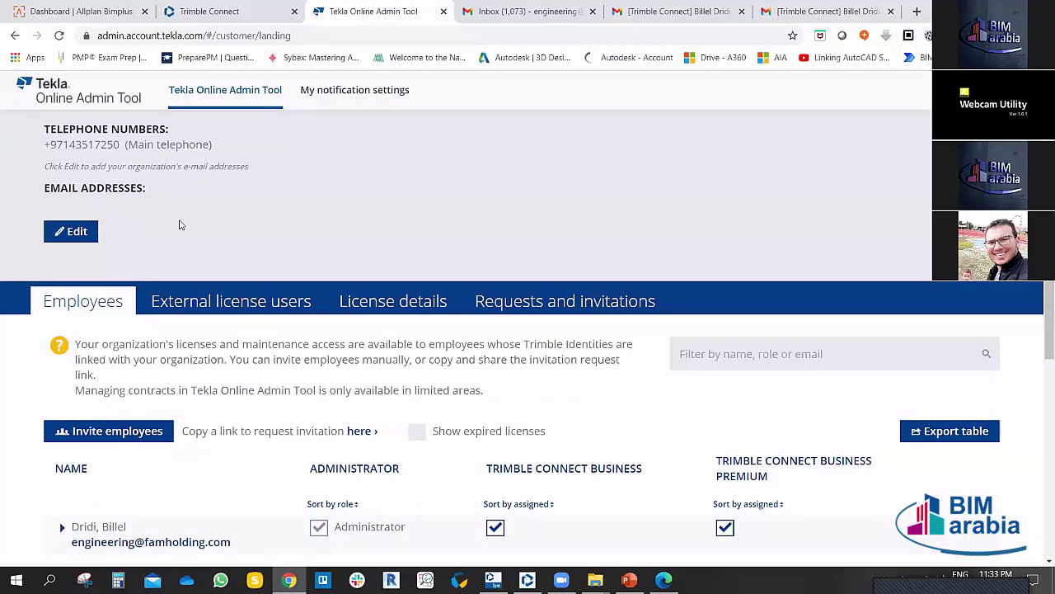
scroll(231, 240, down, 4)
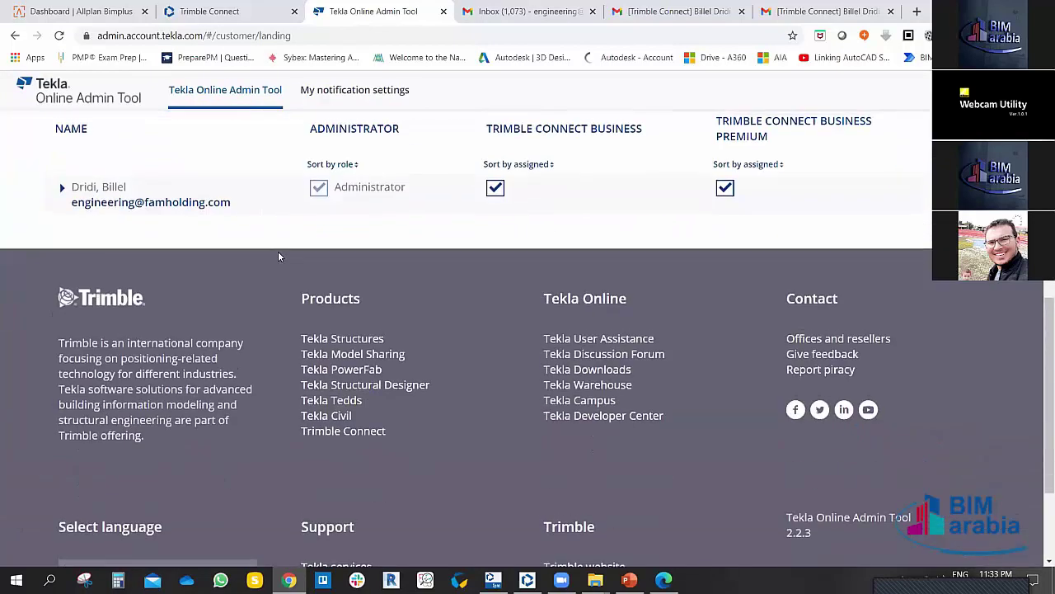
scroll(278, 256, up, 6)
Step: Close the admin tool and check for Trimble Connect updates
click(443, 11)
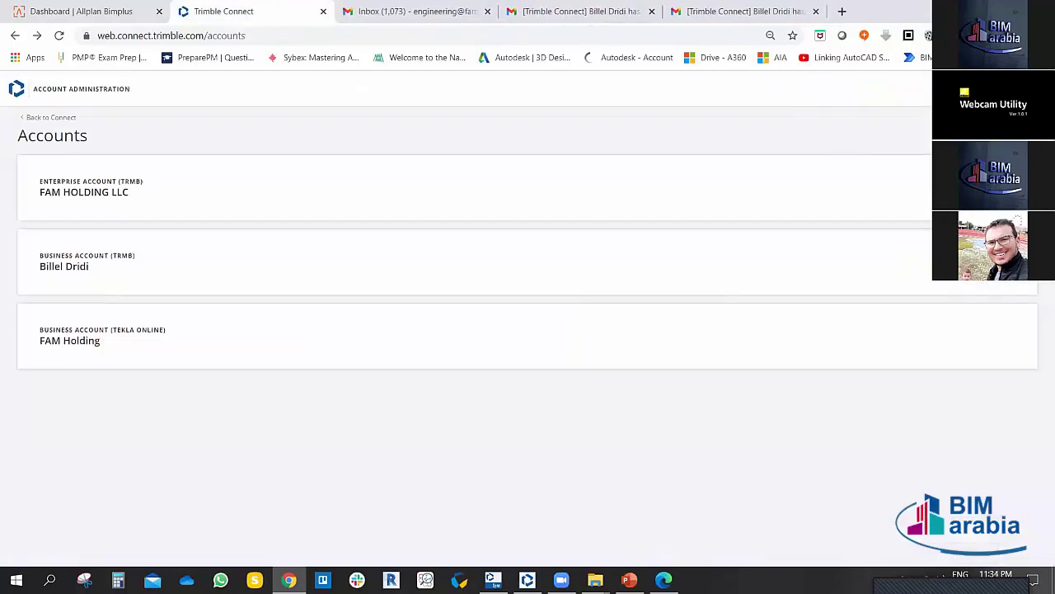
click(1022, 88)
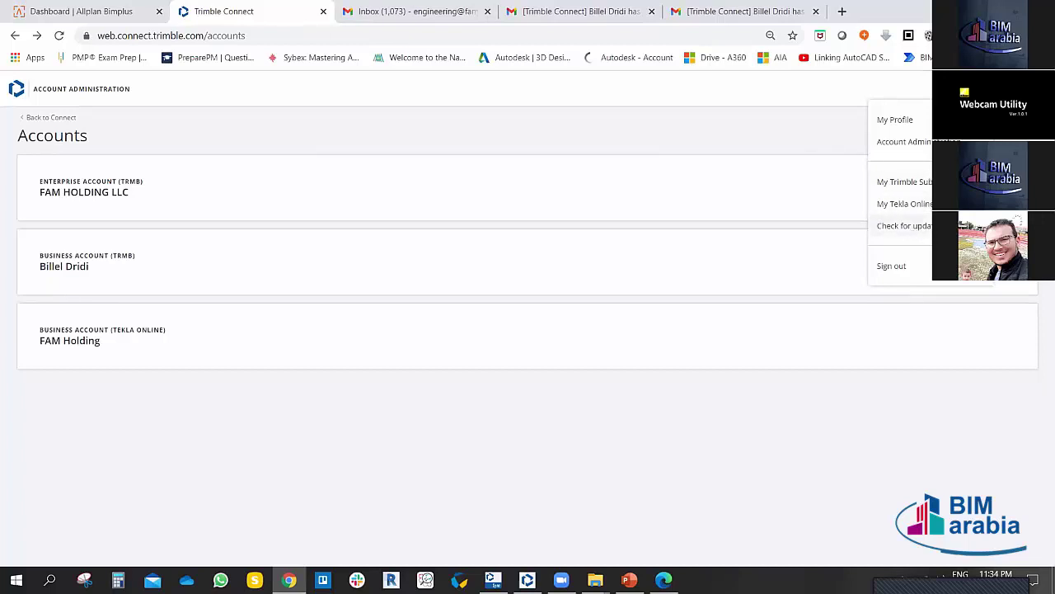
click(939, 226)
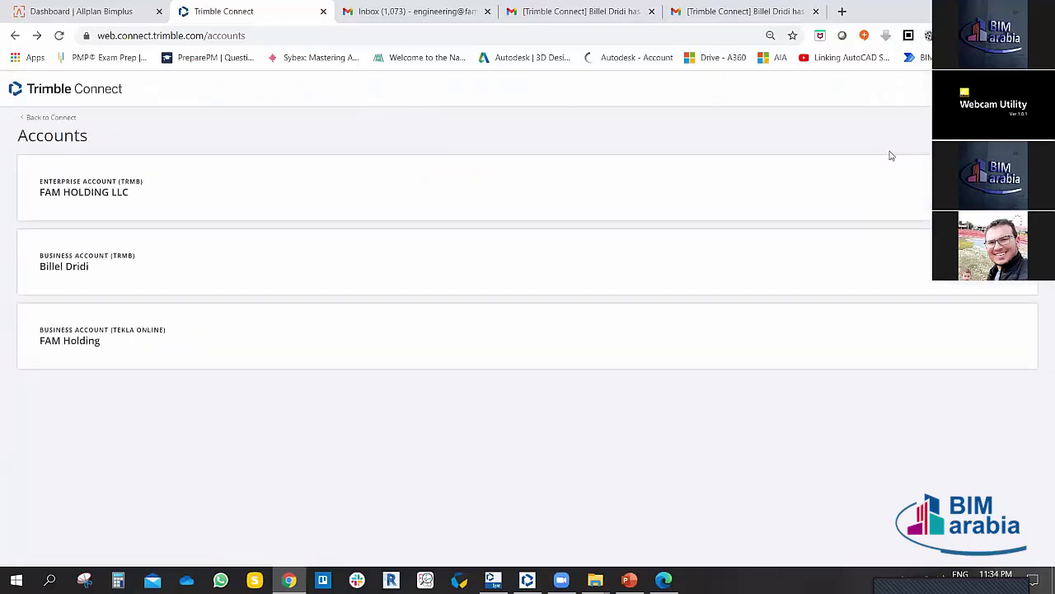
Step: Go to Account Administration and open the FAM HOLDING LLC enterprise account's users
click(1026, 88)
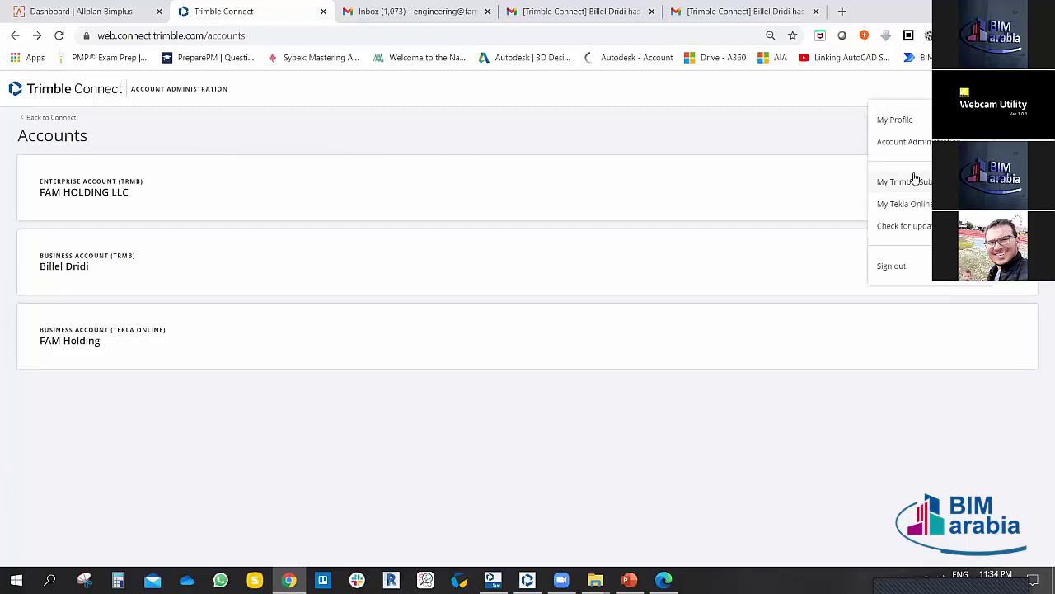
click(15, 35)
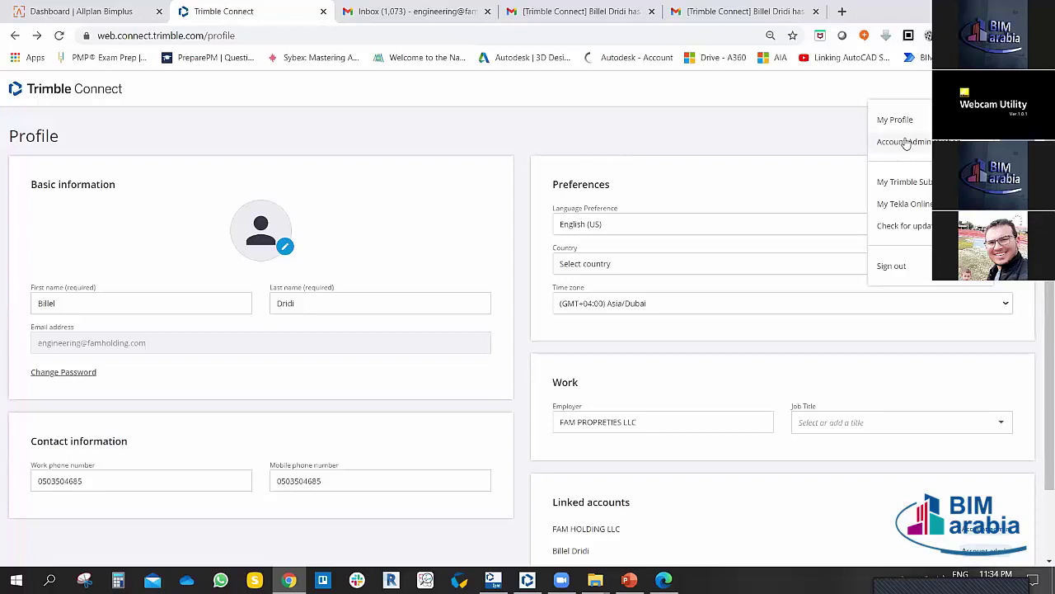
click(905, 144)
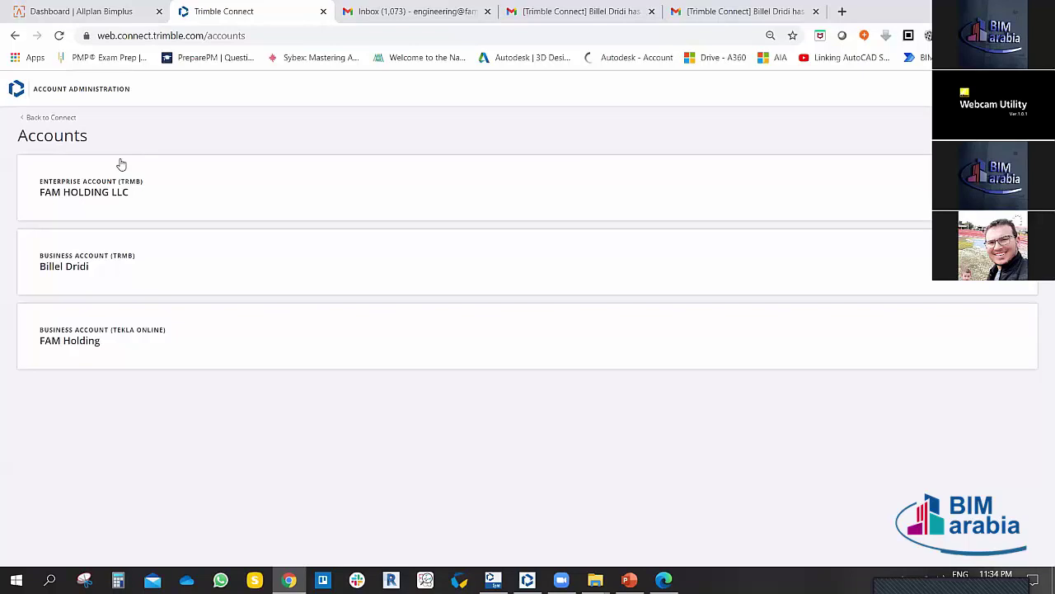
click(109, 186)
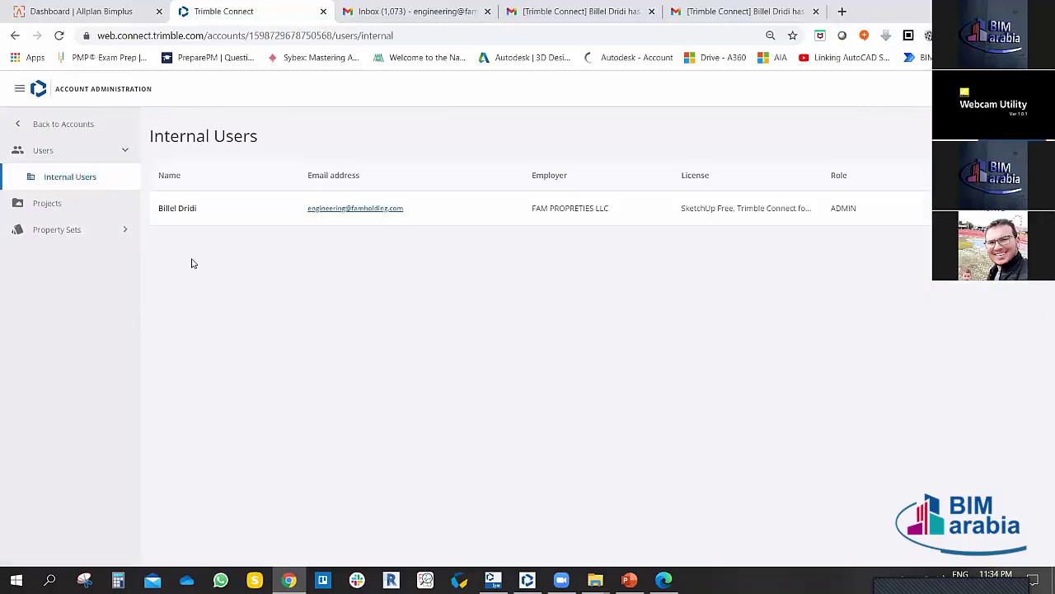
Step: View the enterprise account's projects, keeping Asia as the region
click(56, 204)
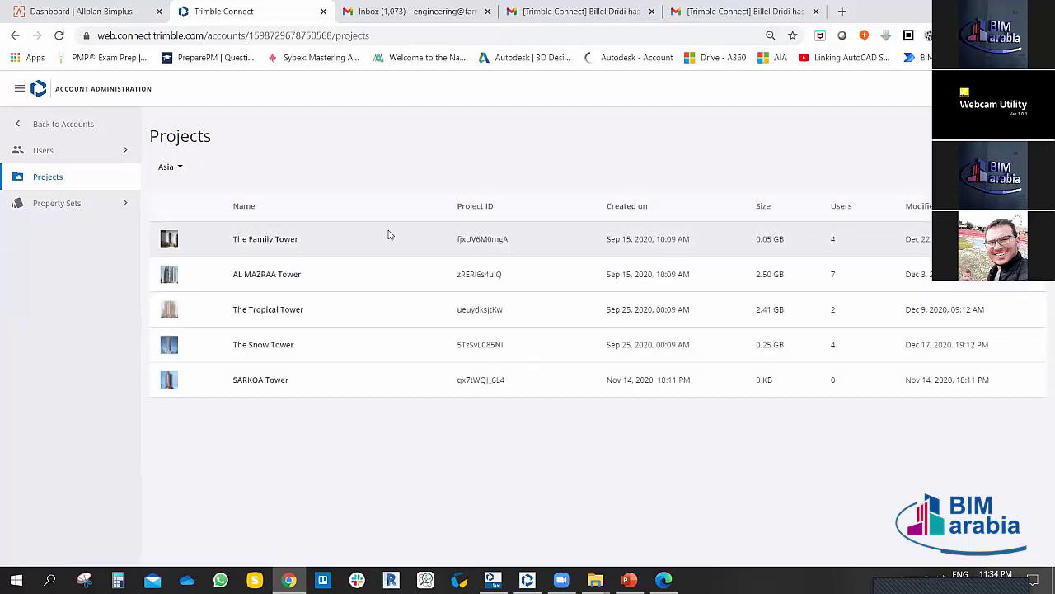
click(180, 168)
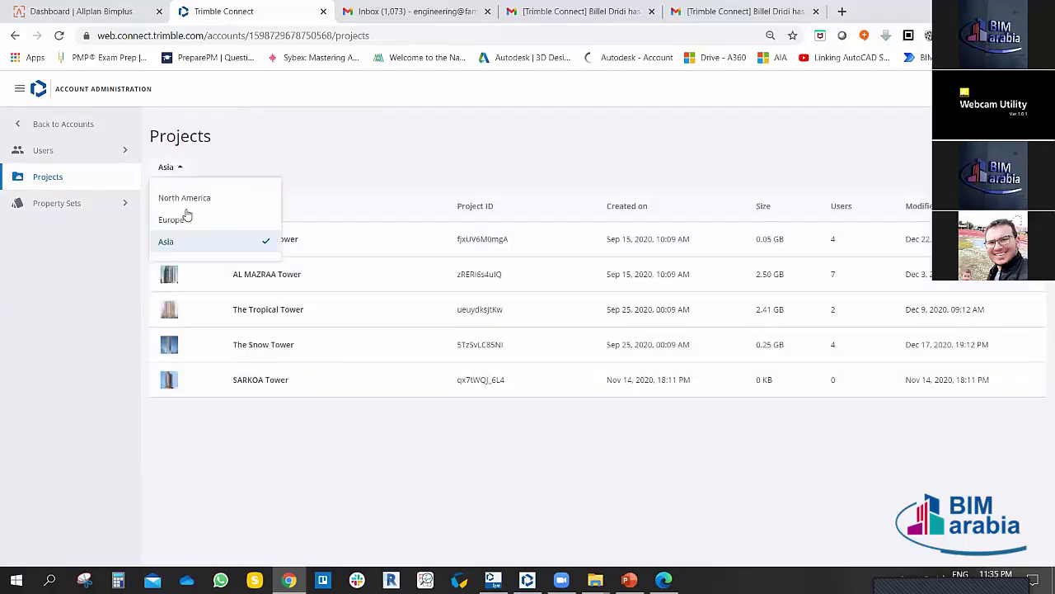
click(271, 146)
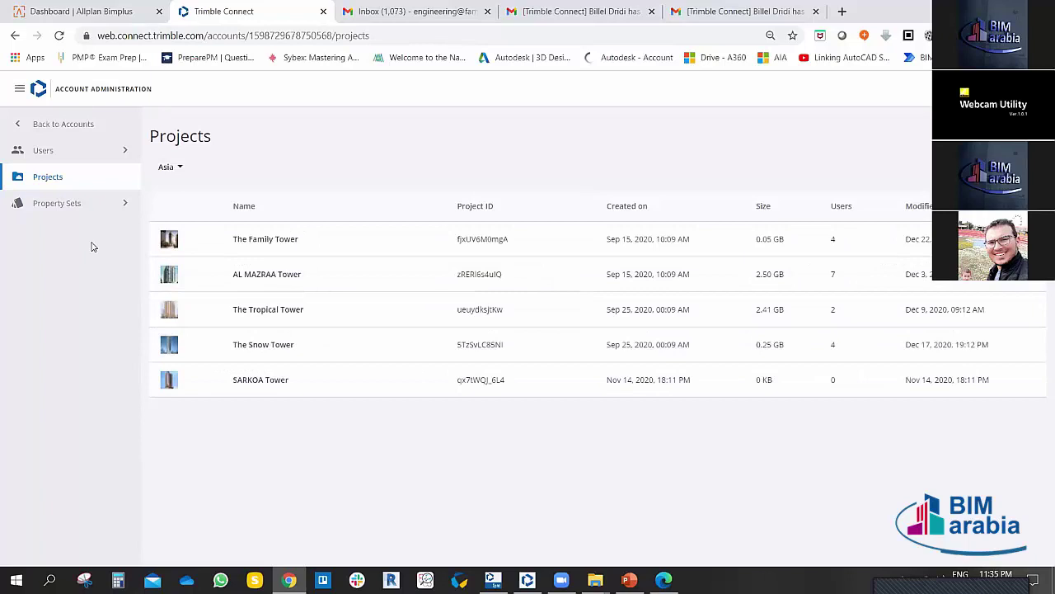
Step: Recheck the Internal Users list, then expand the Property Sets section
click(123, 151)
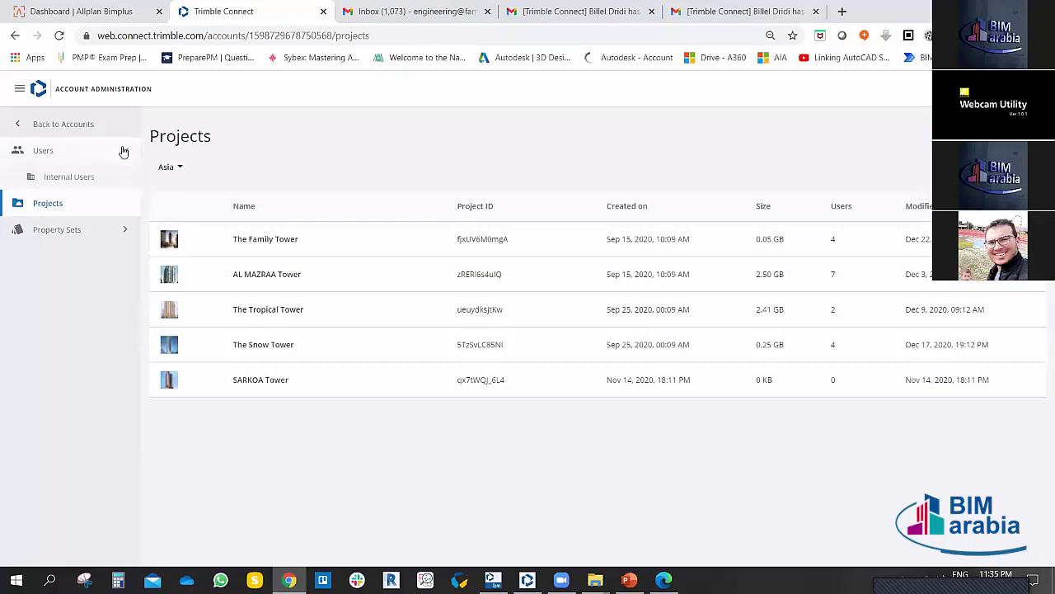
click(76, 183)
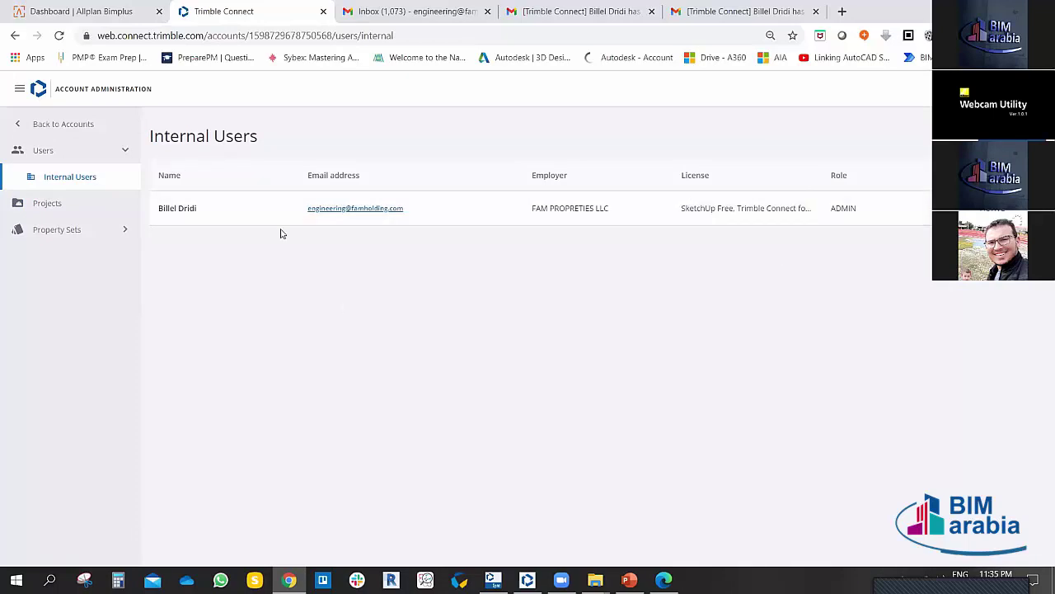
click(126, 152)
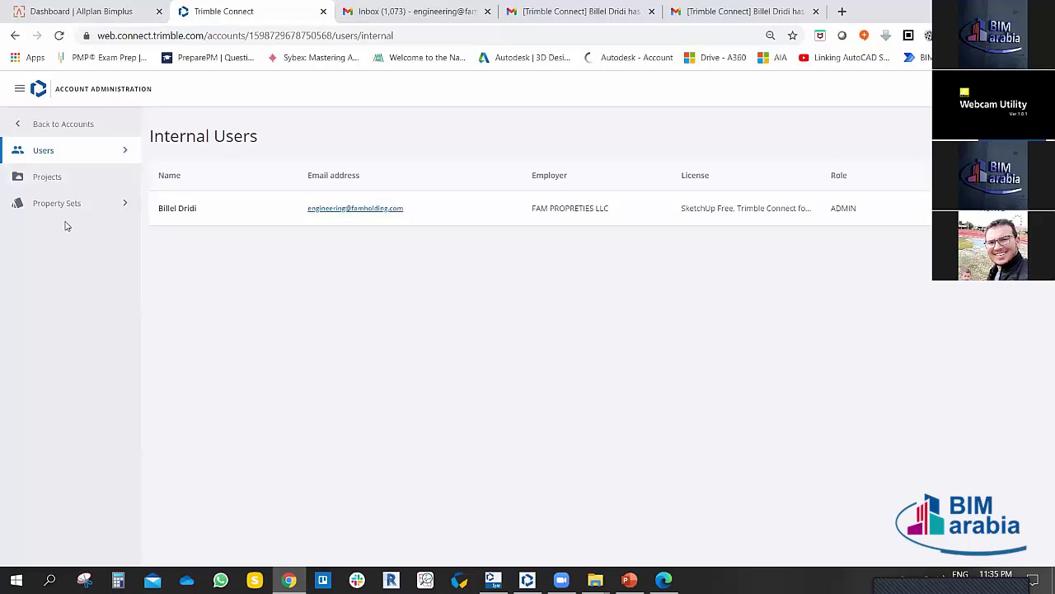
click(122, 204)
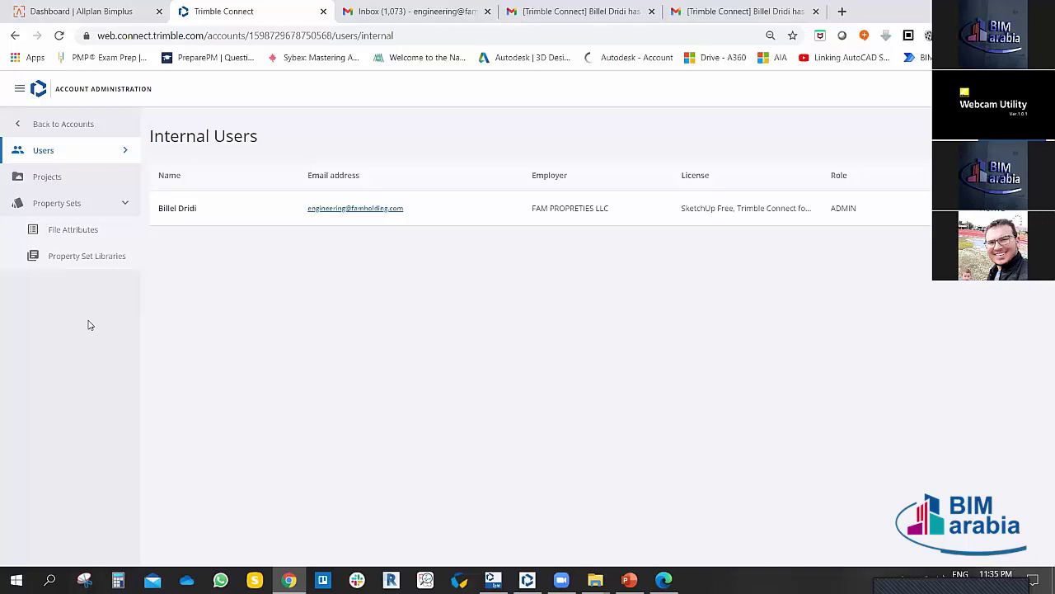
Step: Open the ISO 19650-2 Information Container ID template and review its Code property options
click(80, 231)
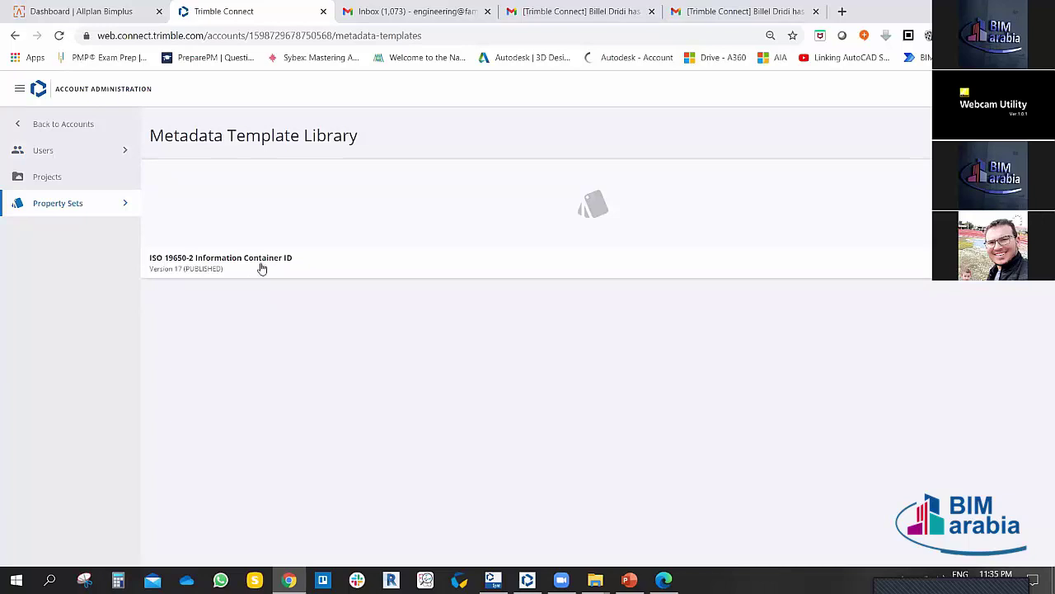
click(250, 265)
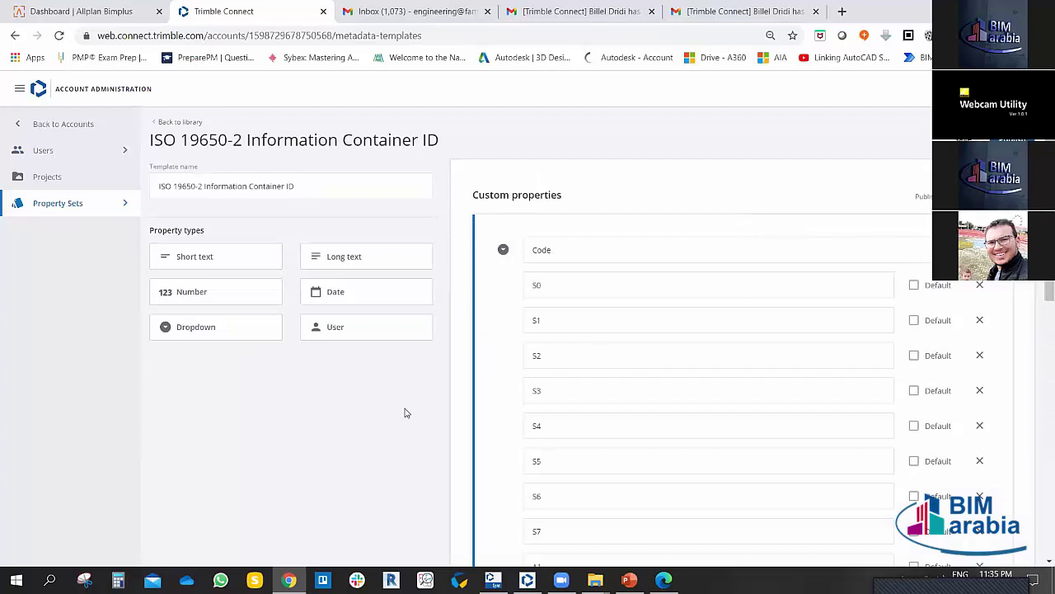
click(503, 249)
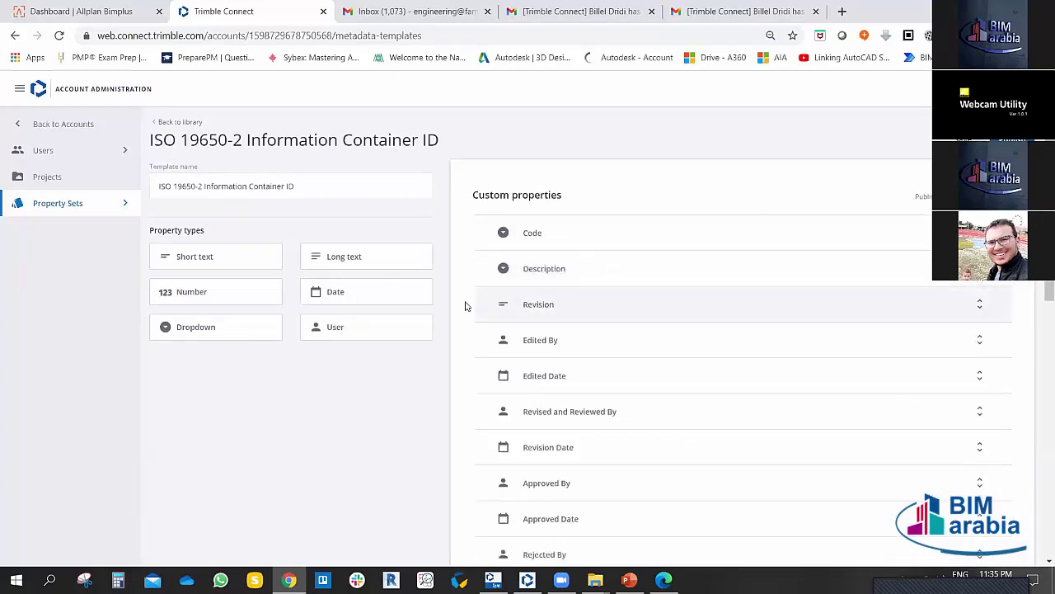
scroll(639, 378, down, 2)
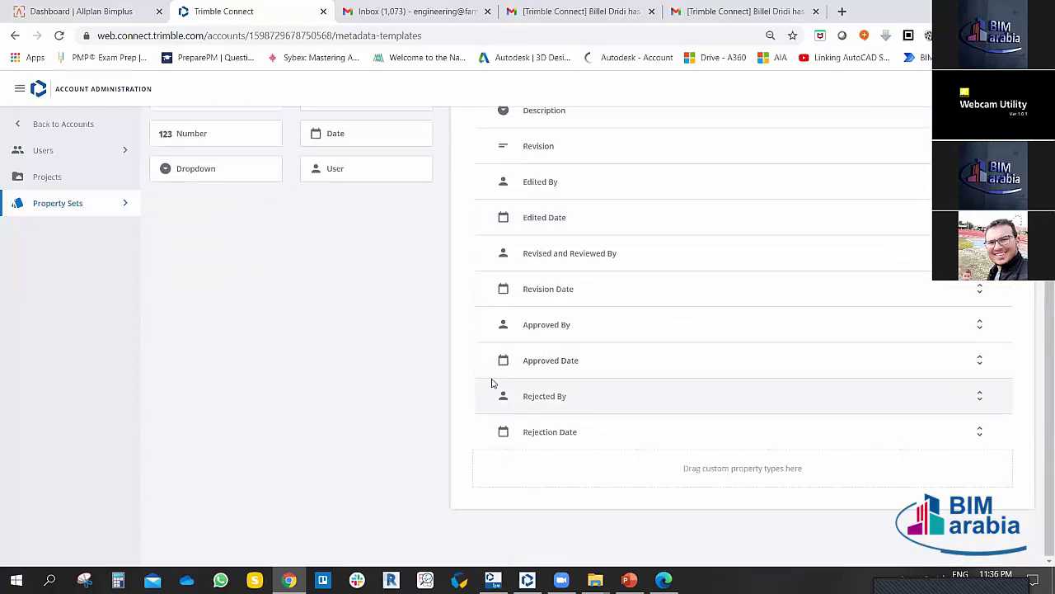
scroll(371, 384, up, 2)
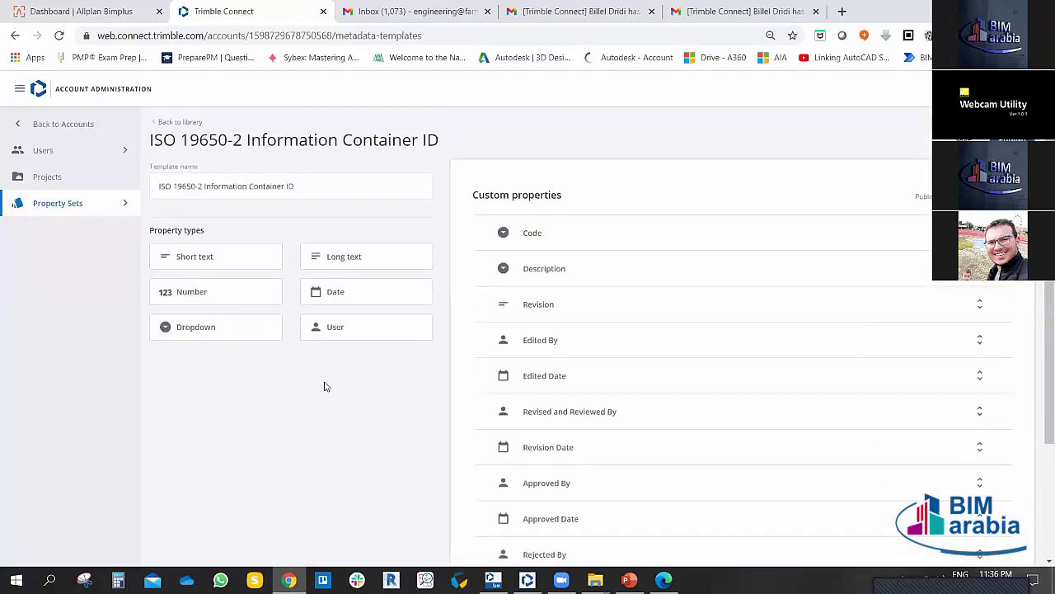
scroll(327, 392, down, 1)
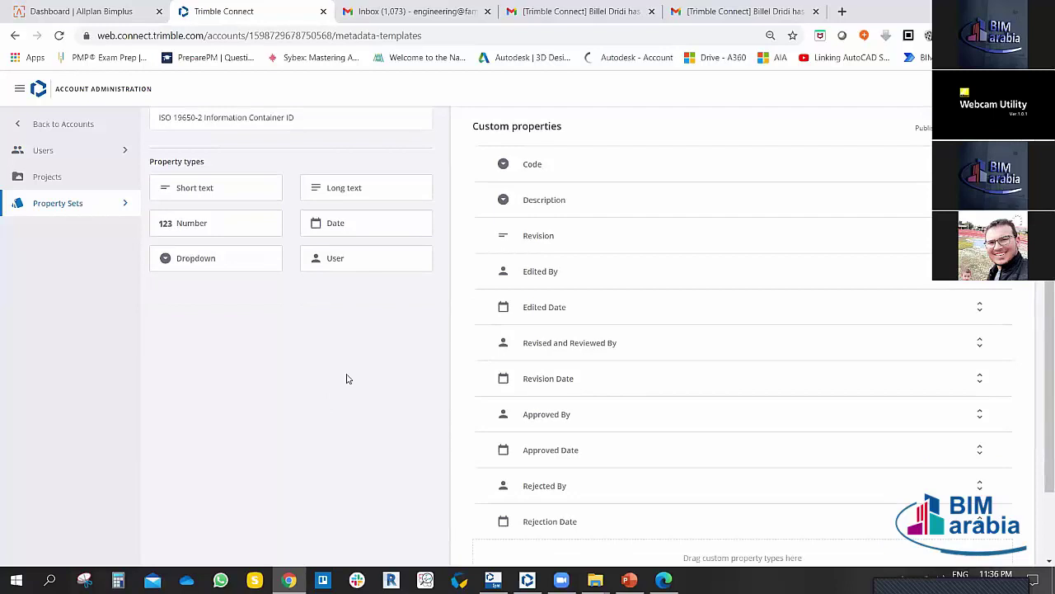
scroll(343, 381, up, 1)
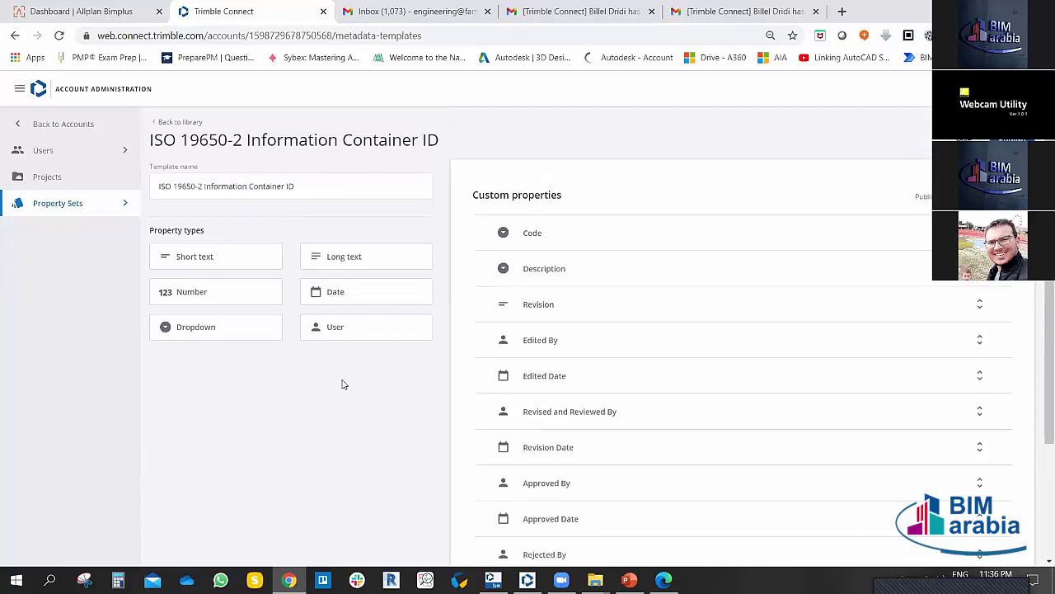
click(550, 234)
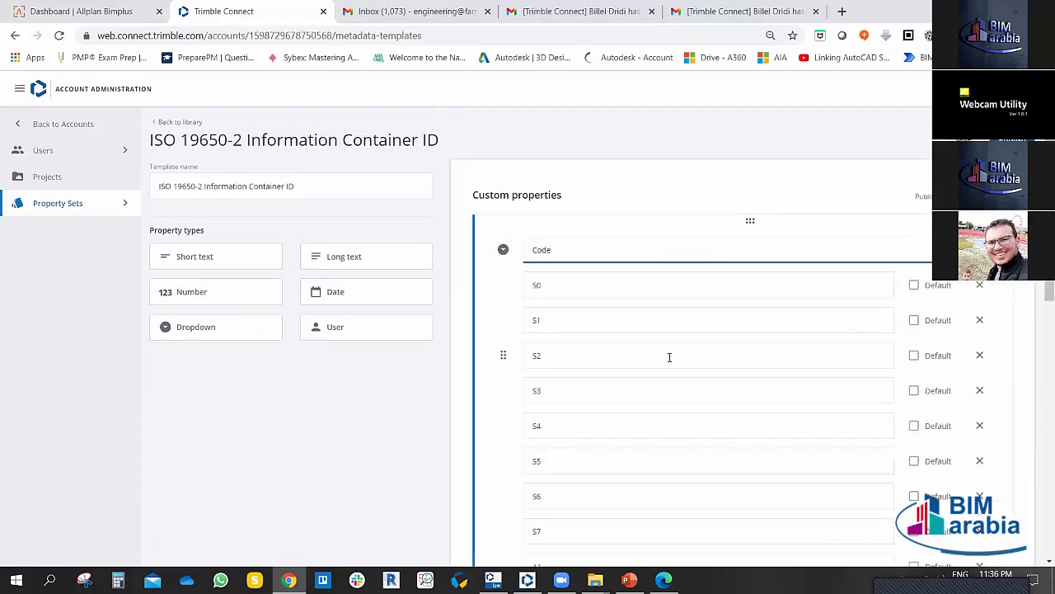
scroll(634, 344, down, 1)
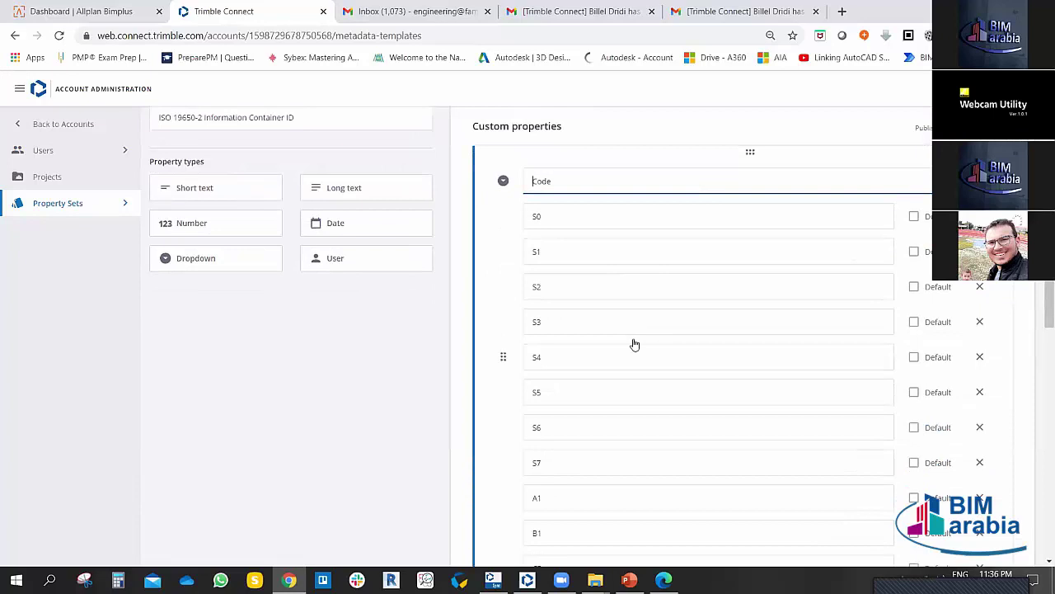
scroll(634, 343, down, 3)
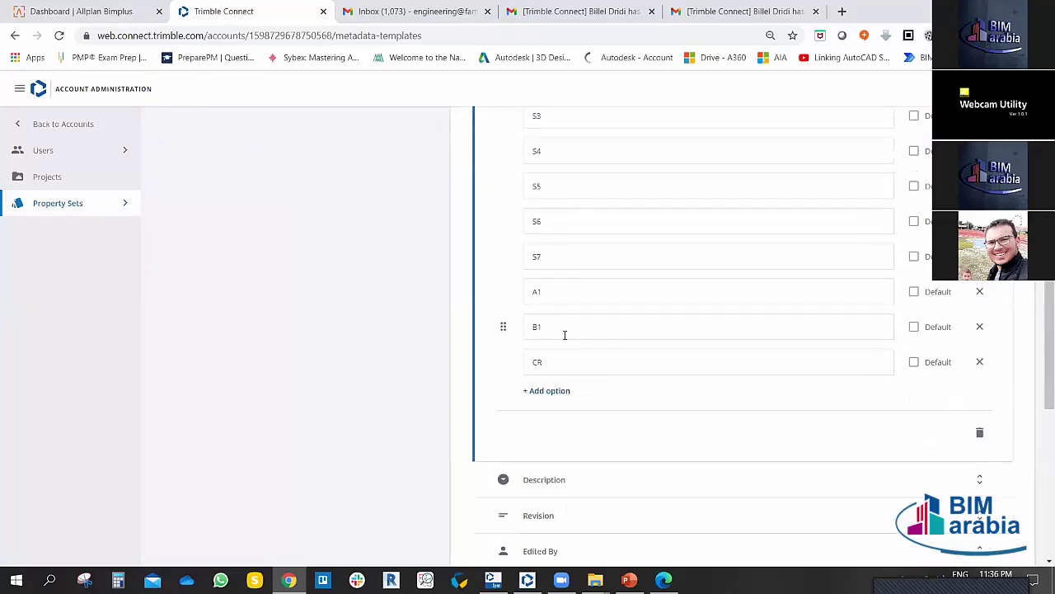
scroll(565, 334, up, 4)
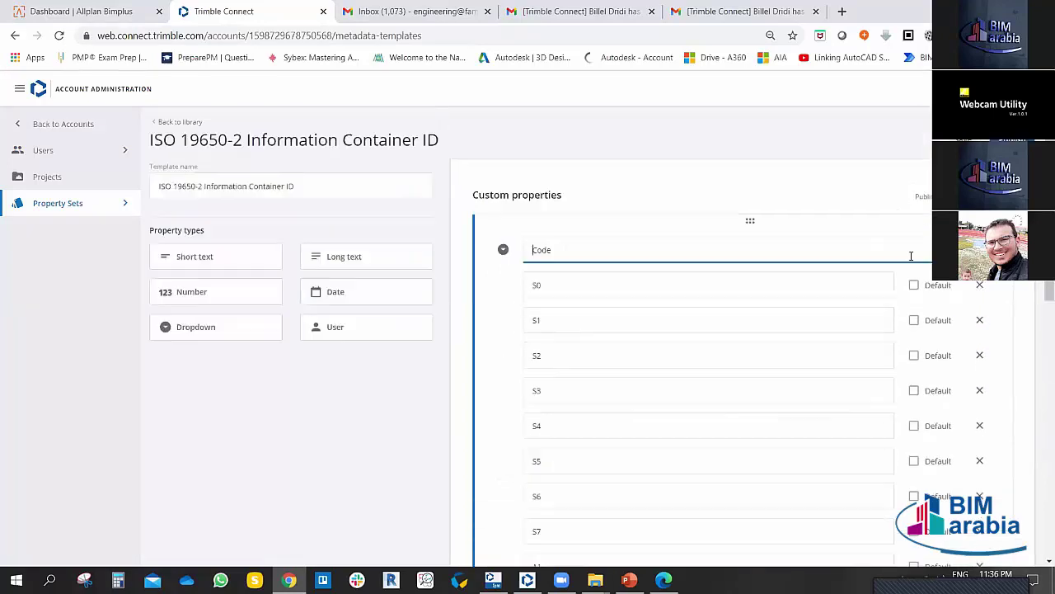
click(549, 250)
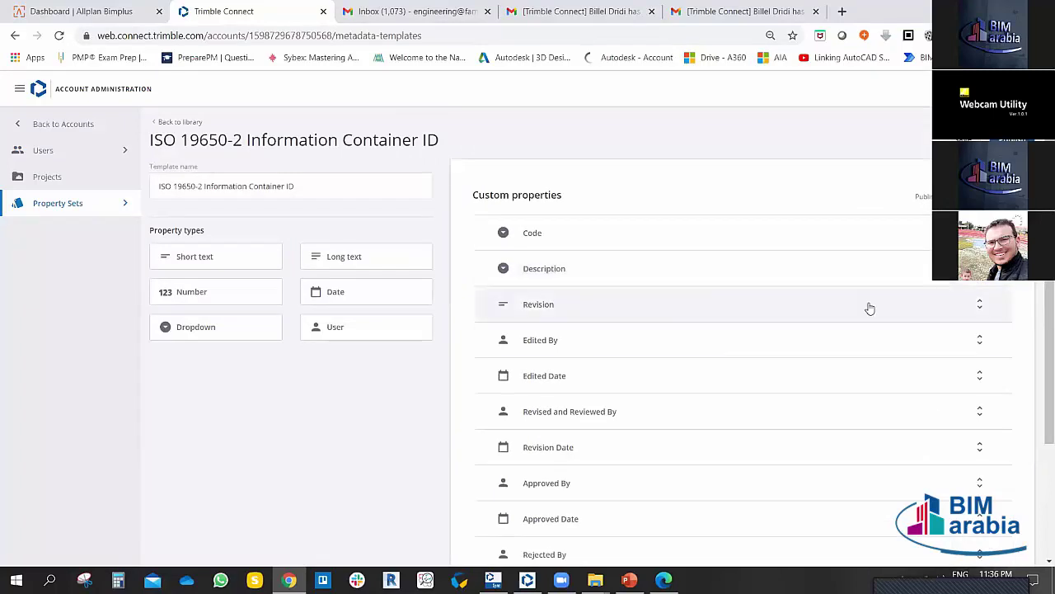
Step: Review the Description and Revision properties, leaving the Revision default value empty
click(690, 269)
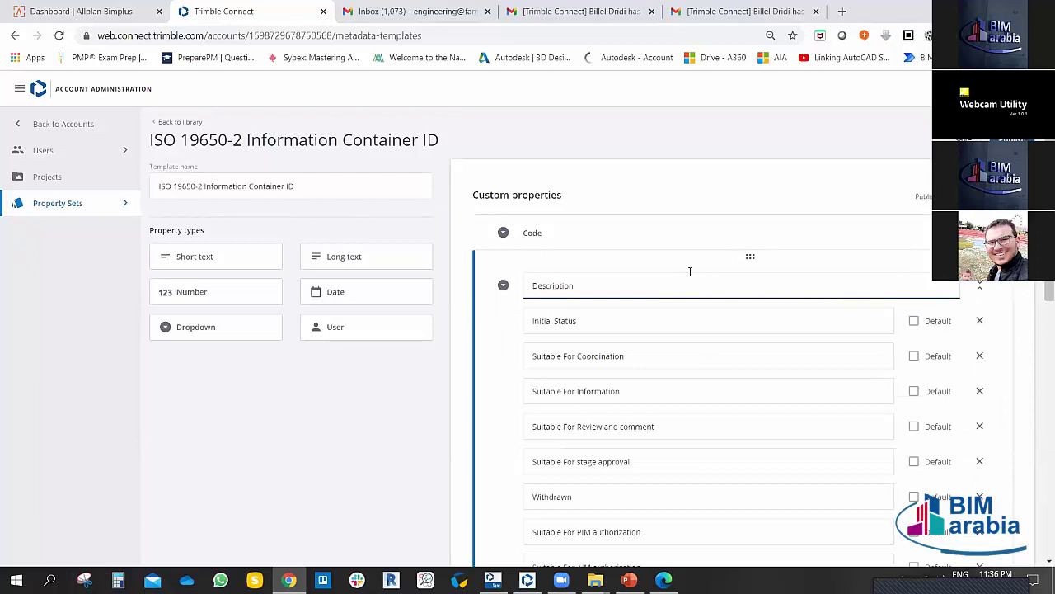
scroll(634, 369, down, 2)
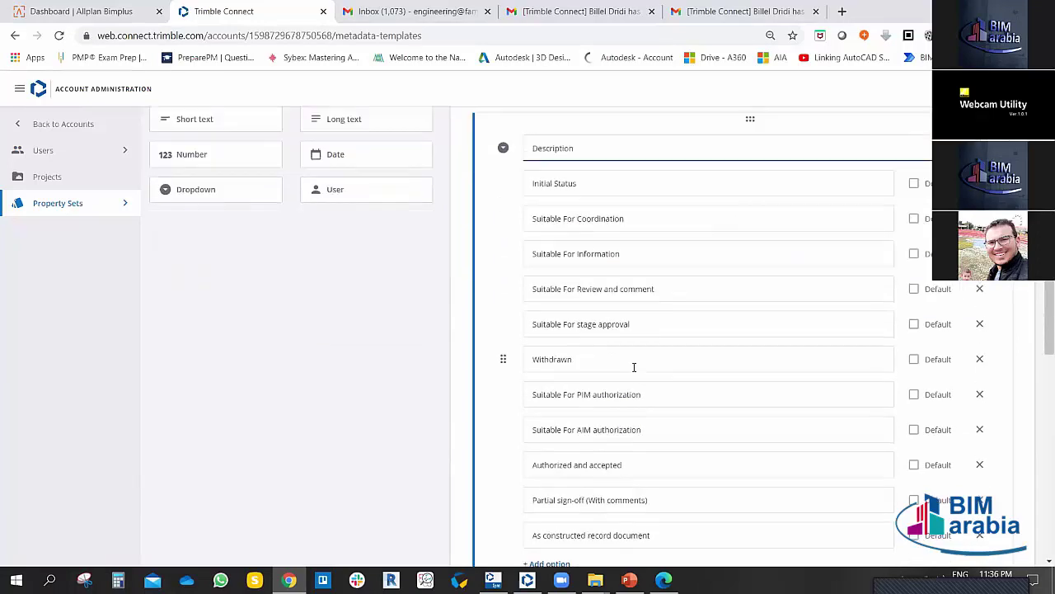
scroll(634, 364, down, 2)
scroll(632, 363, up, 3)
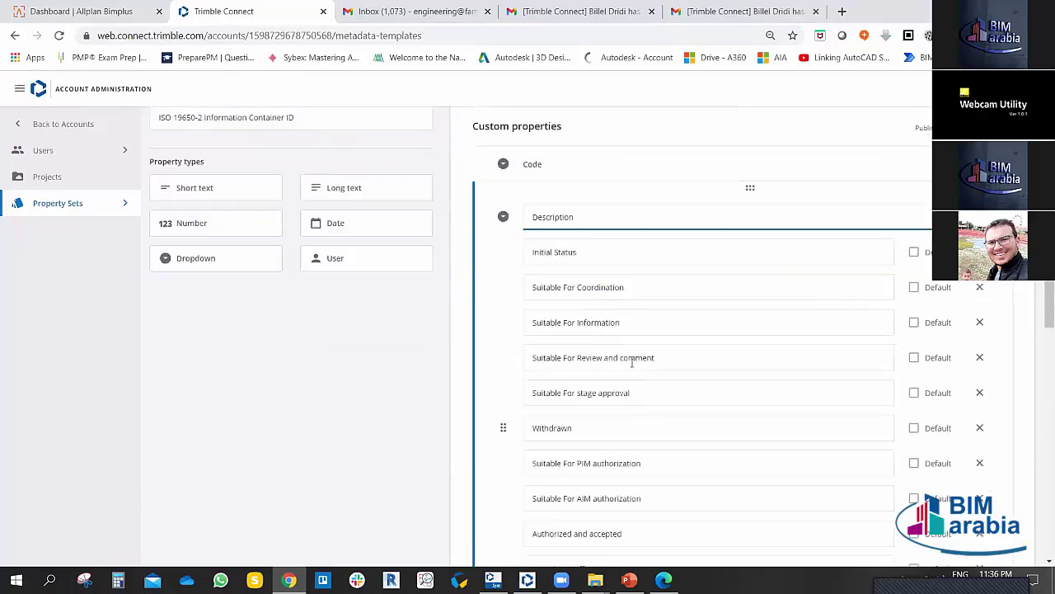
scroll(569, 186, down, 1)
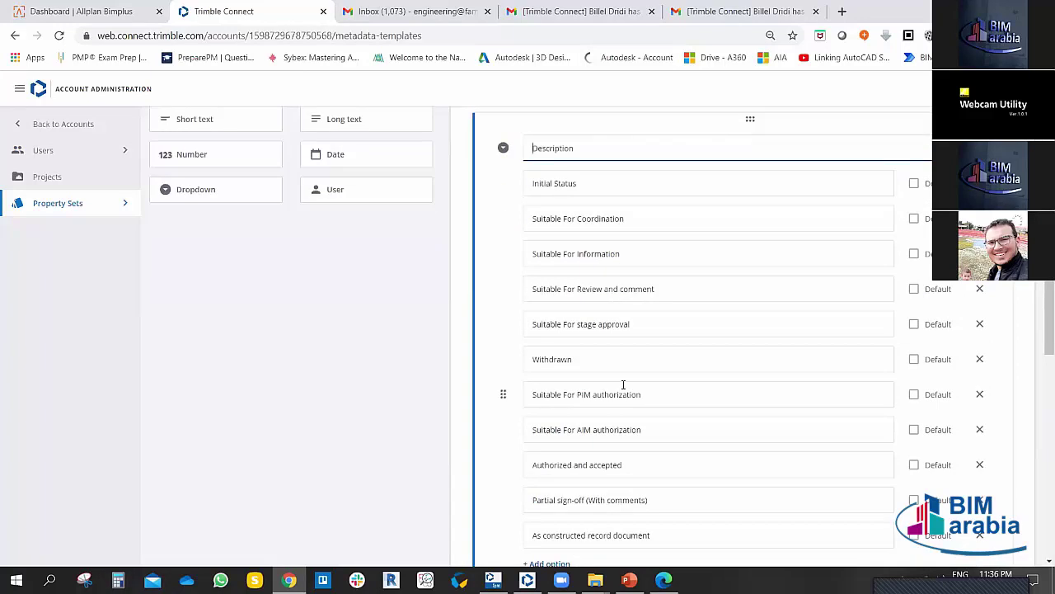
scroll(637, 403, down, 2)
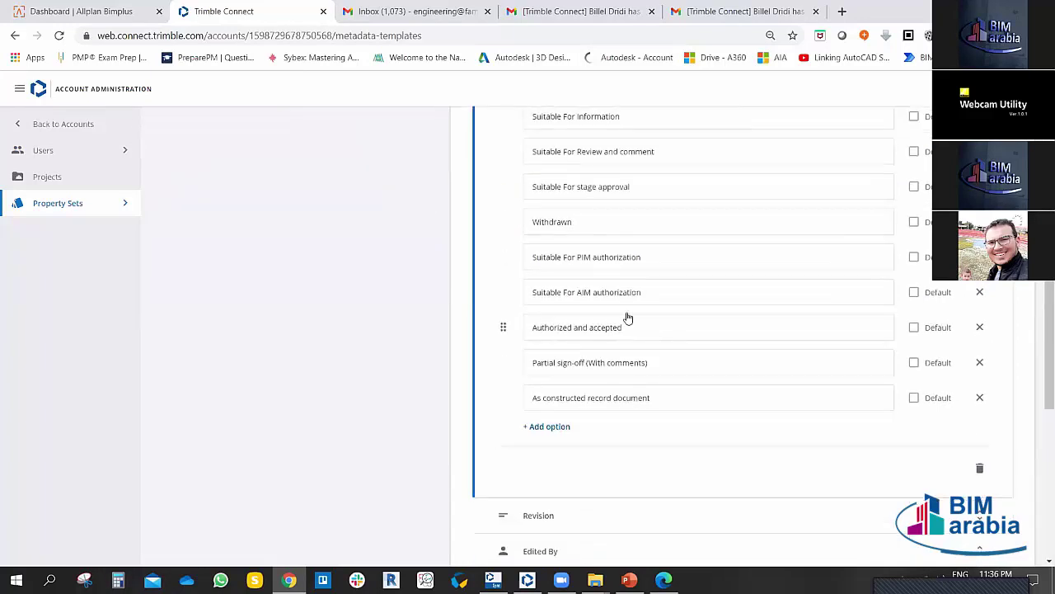
scroll(627, 316, up, 1)
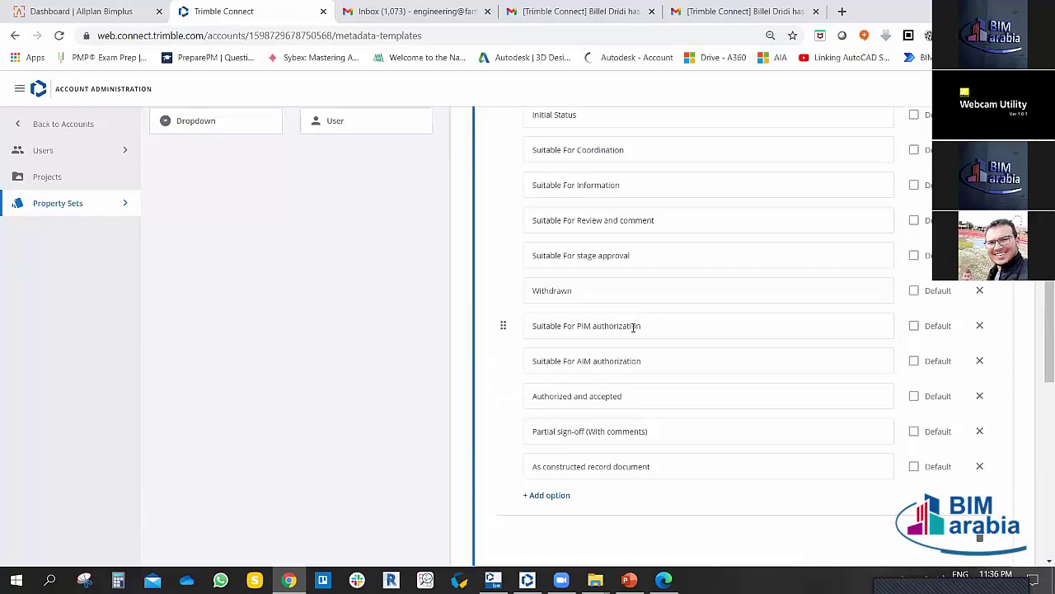
scroll(643, 326, up, 3)
click(980, 286)
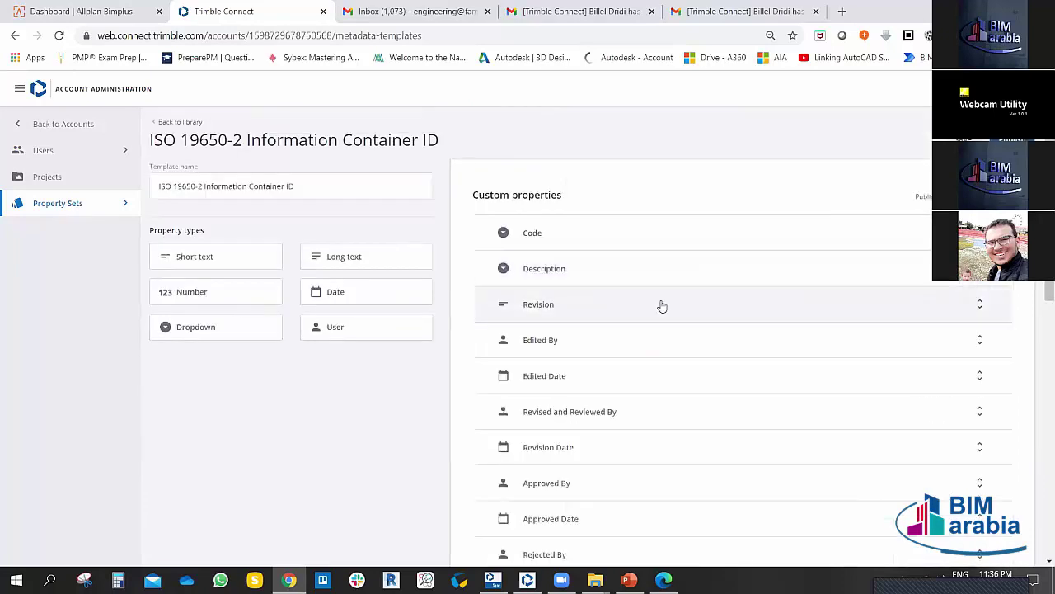
scroll(608, 353, down, 1)
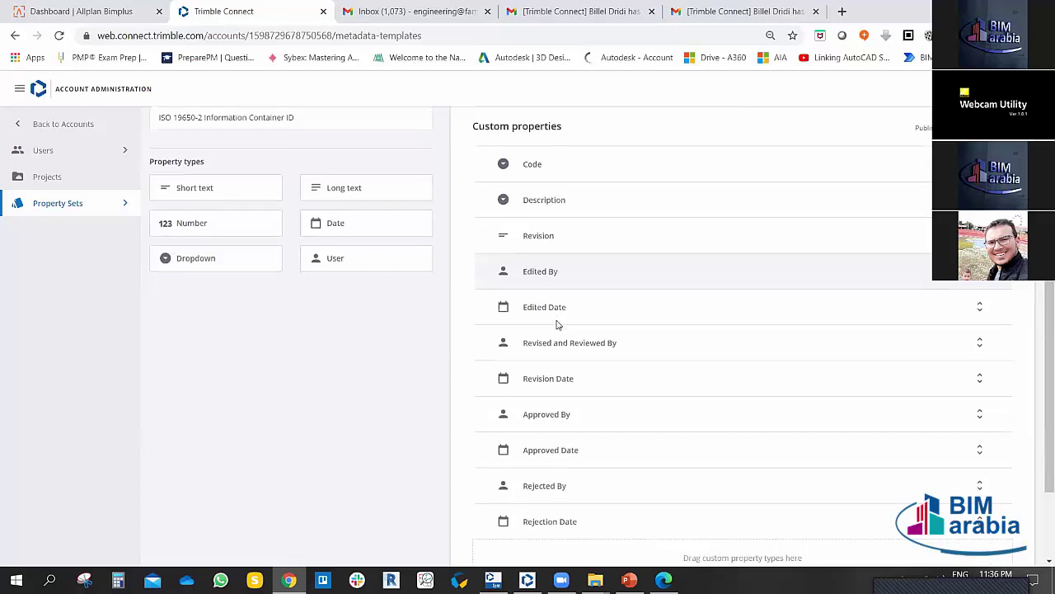
click(557, 236)
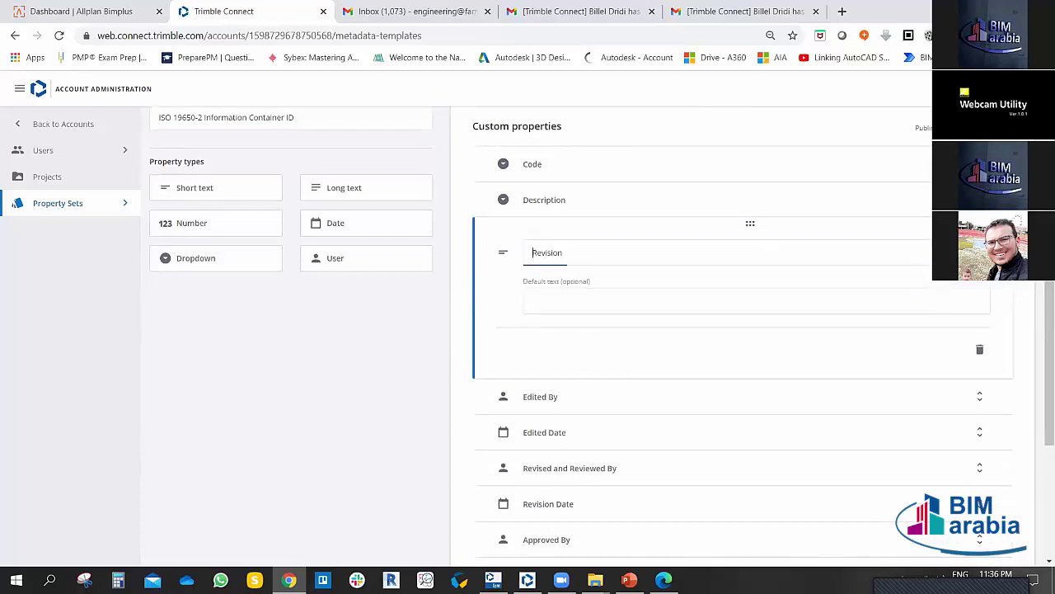
click(562, 298)
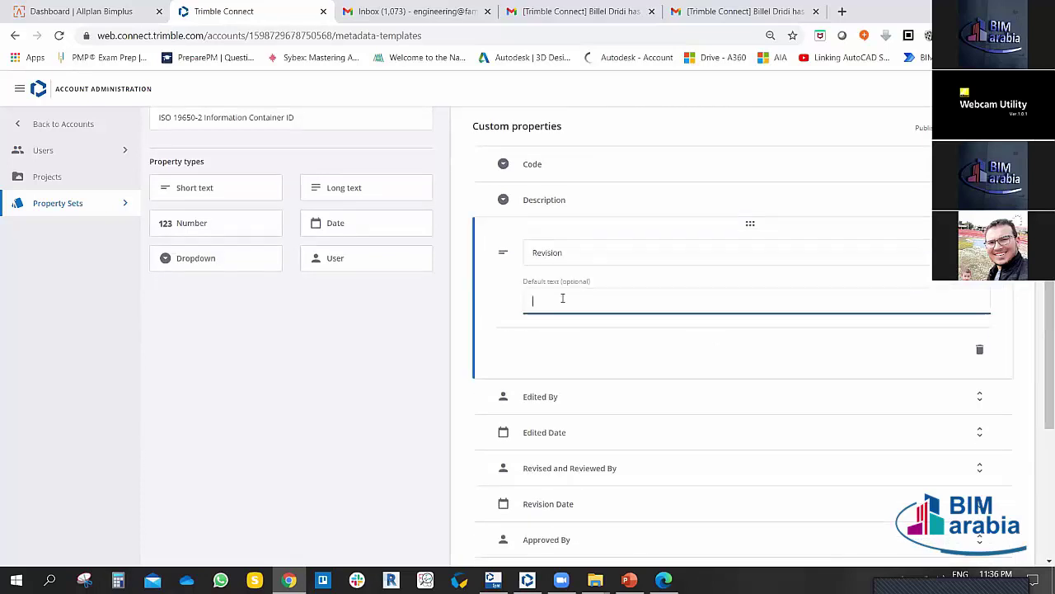
click(395, 331)
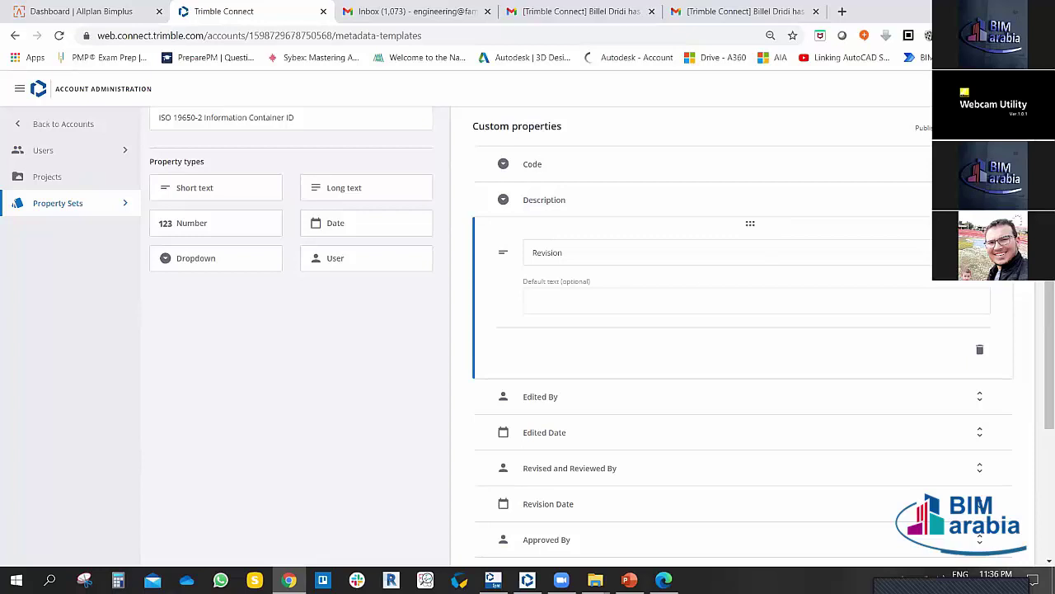
click(733, 229)
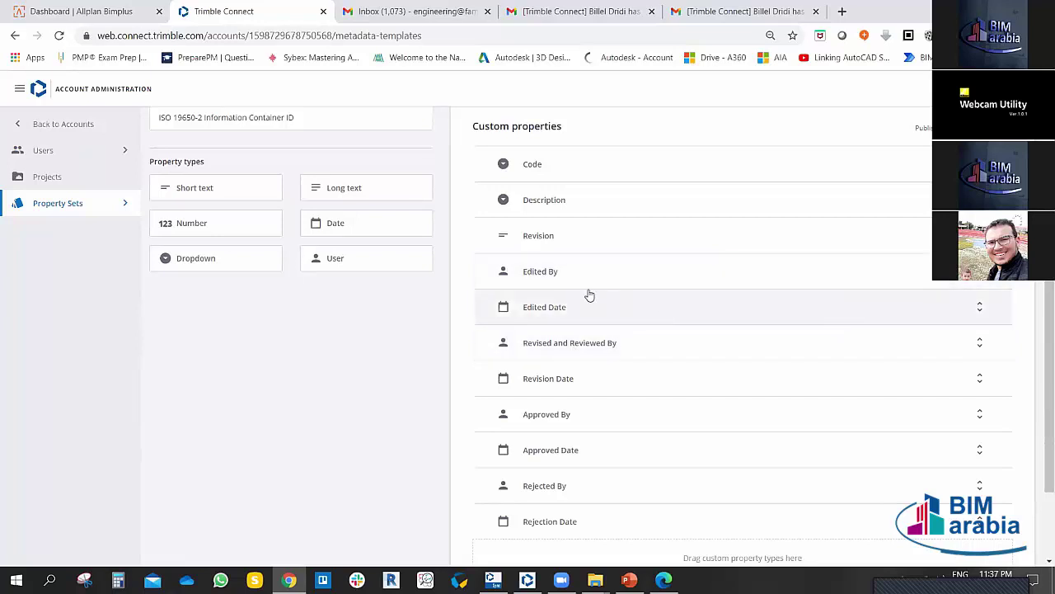
Step: Publish the reviewed ISO 19650-2 template to the account's projects
scroll(589, 296, down, 1)
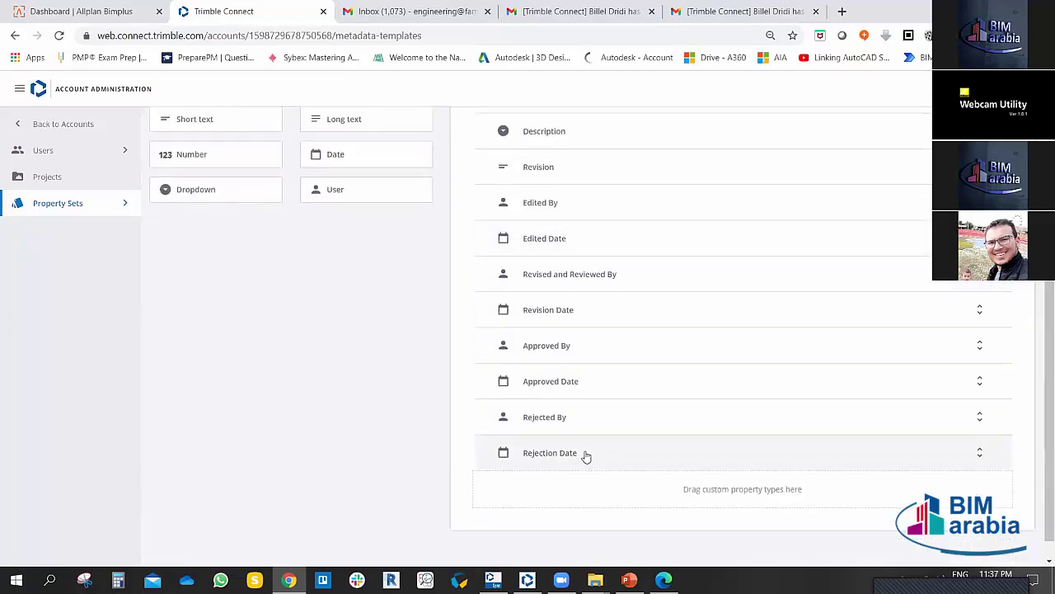
scroll(569, 453, down, 1)
scroll(296, 369, up, 2)
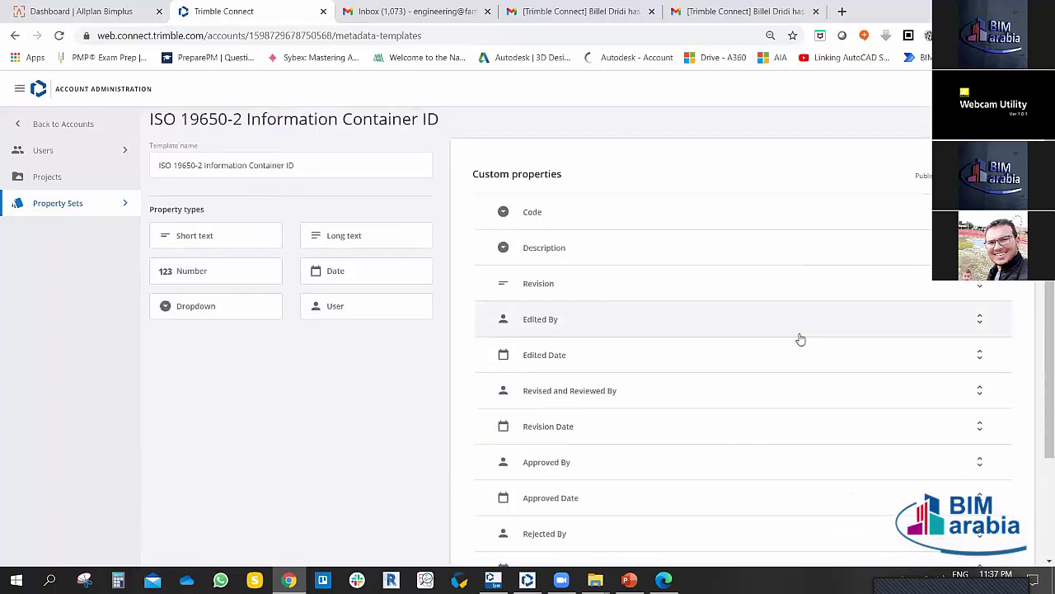
scroll(299, 412, down, 1)
scroll(301, 411, up, 2)
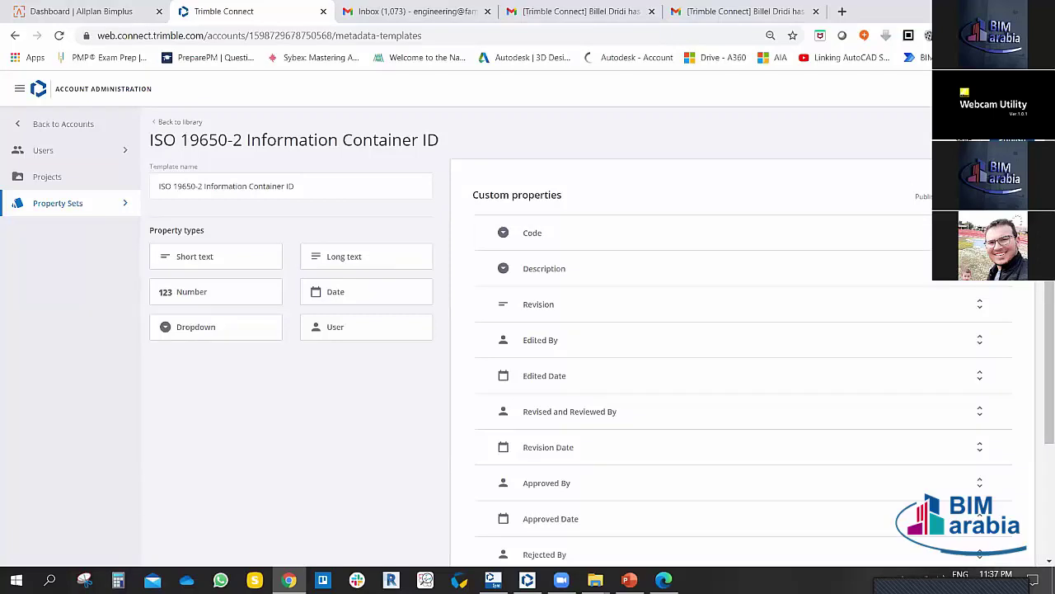
click(921, 196)
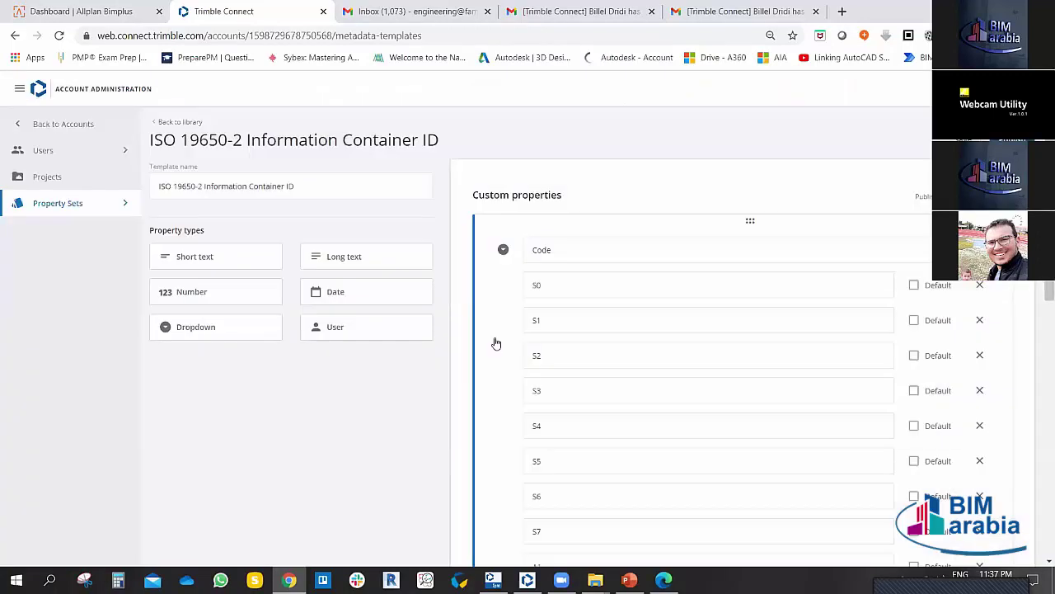
Step: Toggle the Property Sets section, then go to the Internal Users list under user administration
click(126, 203)
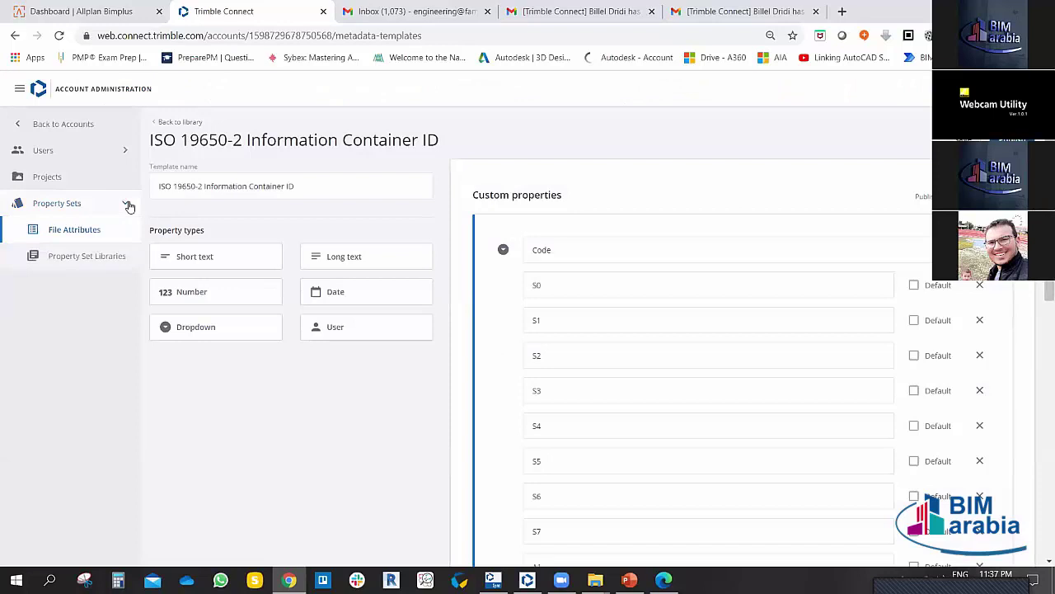
click(75, 234)
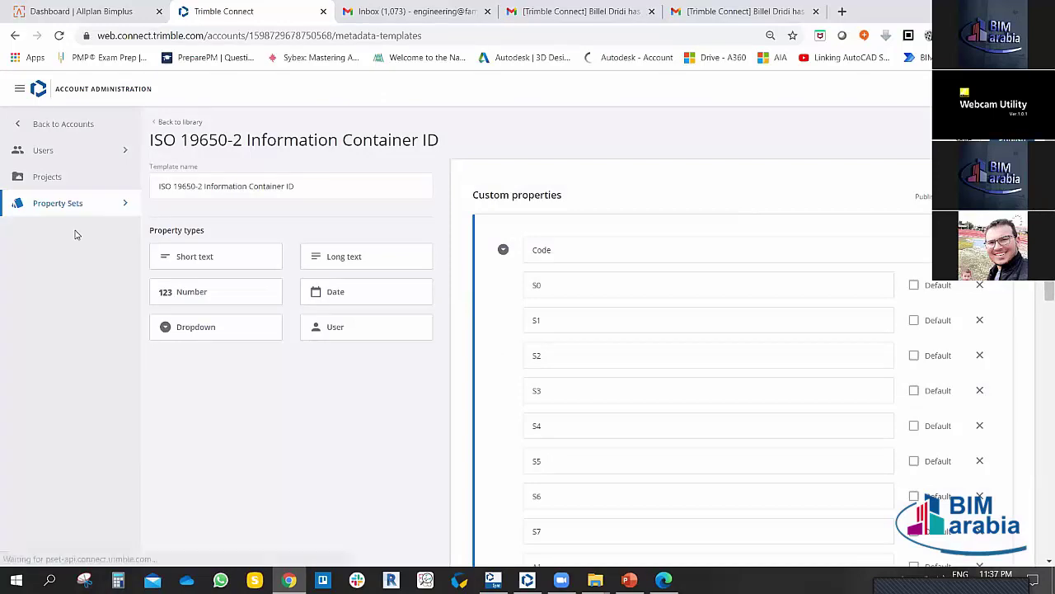
click(15, 36)
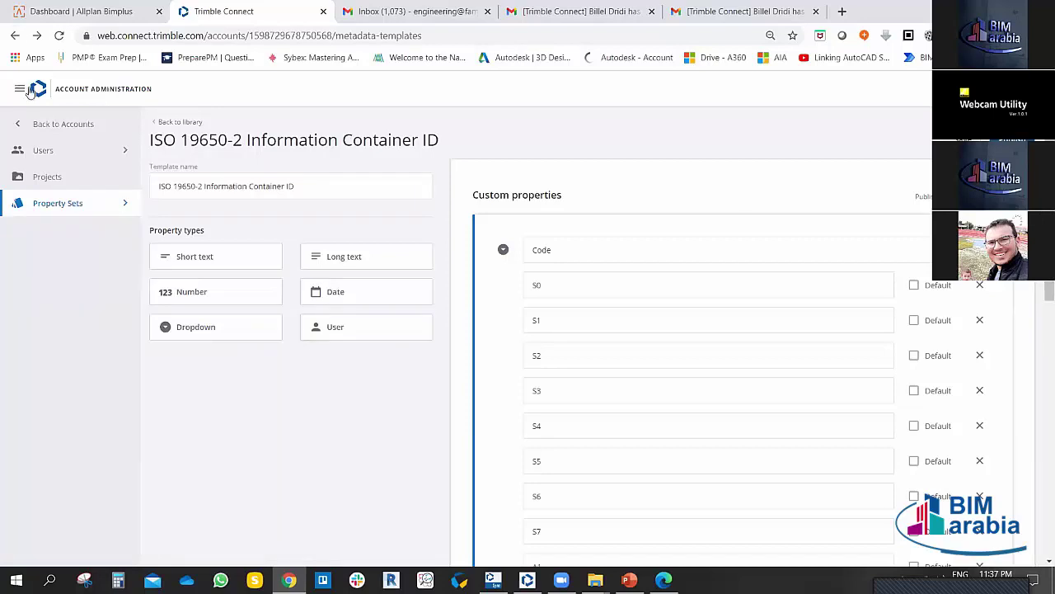
click(45, 152)
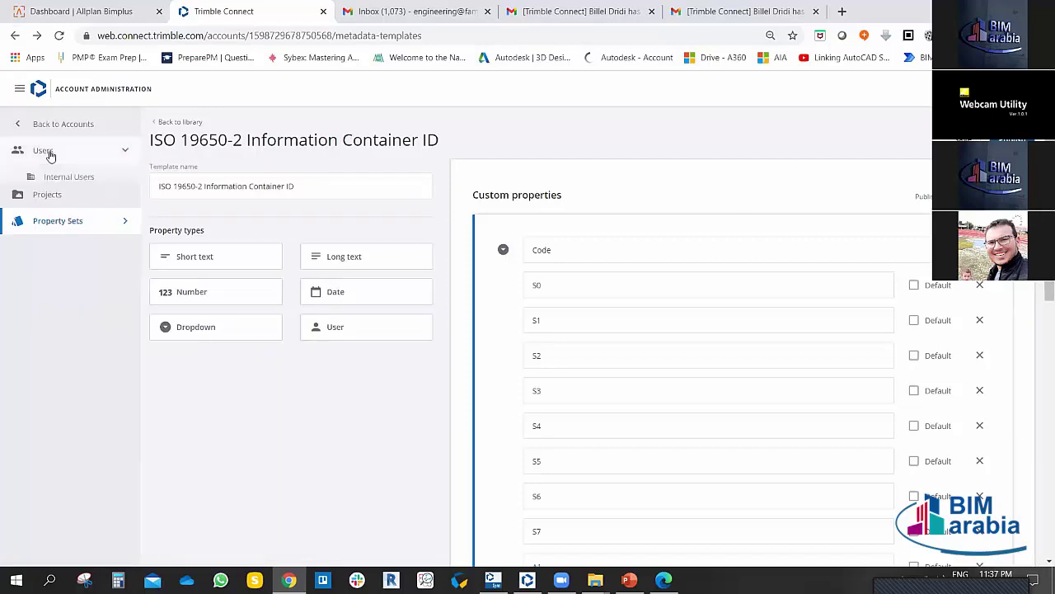
click(51, 185)
Step: Visit the File Attributes templates, then open Property Set Libraries
click(59, 235)
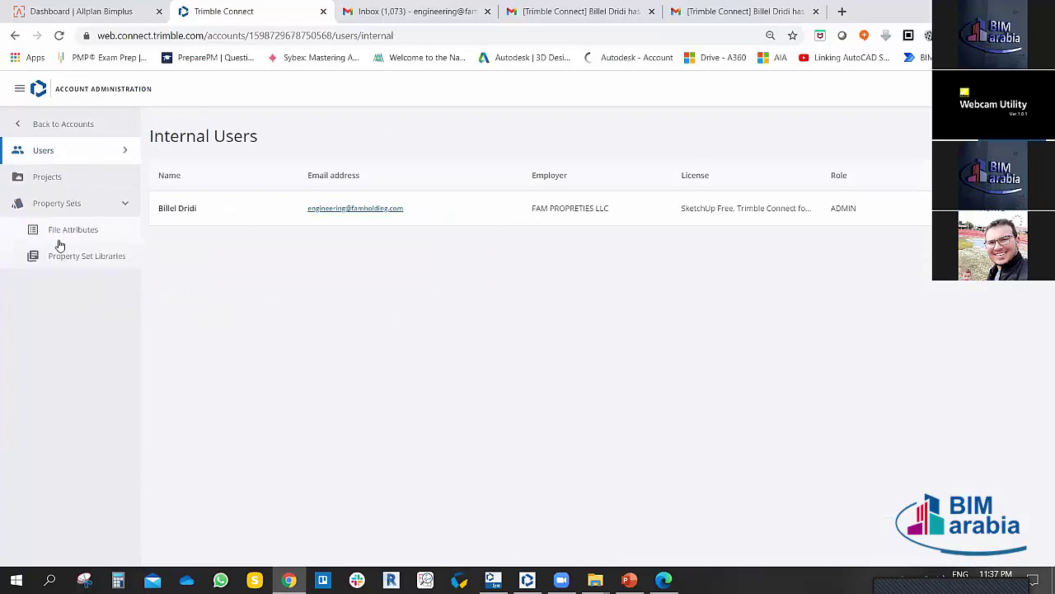
click(65, 238)
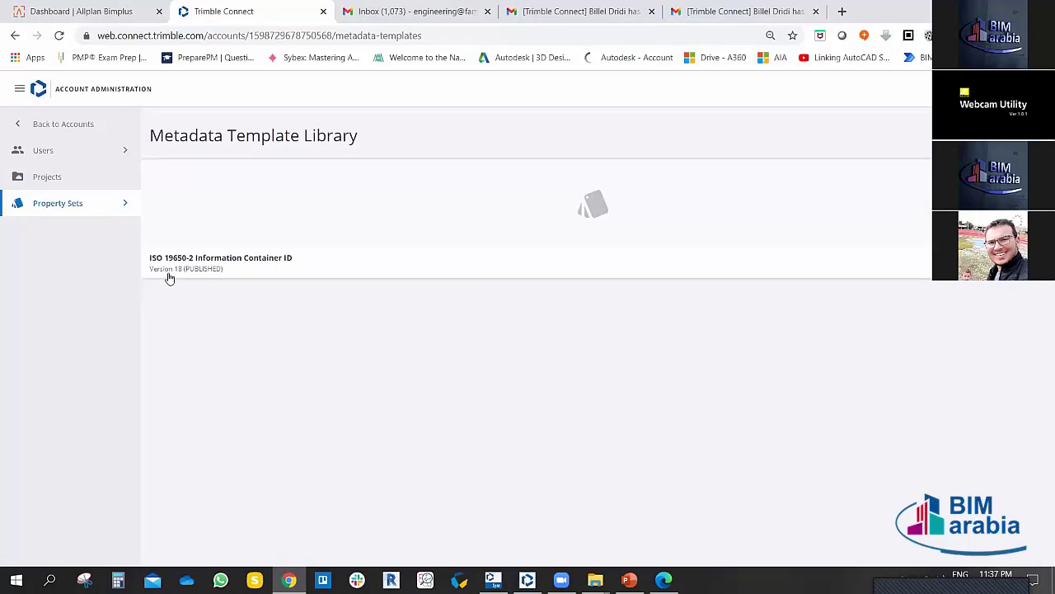
click(124, 203)
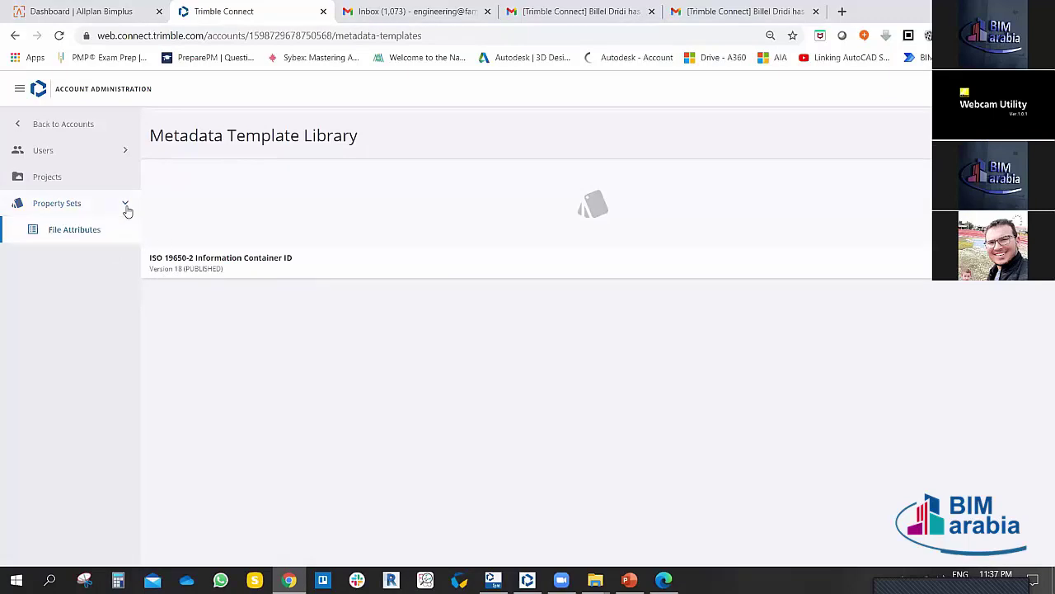
click(79, 257)
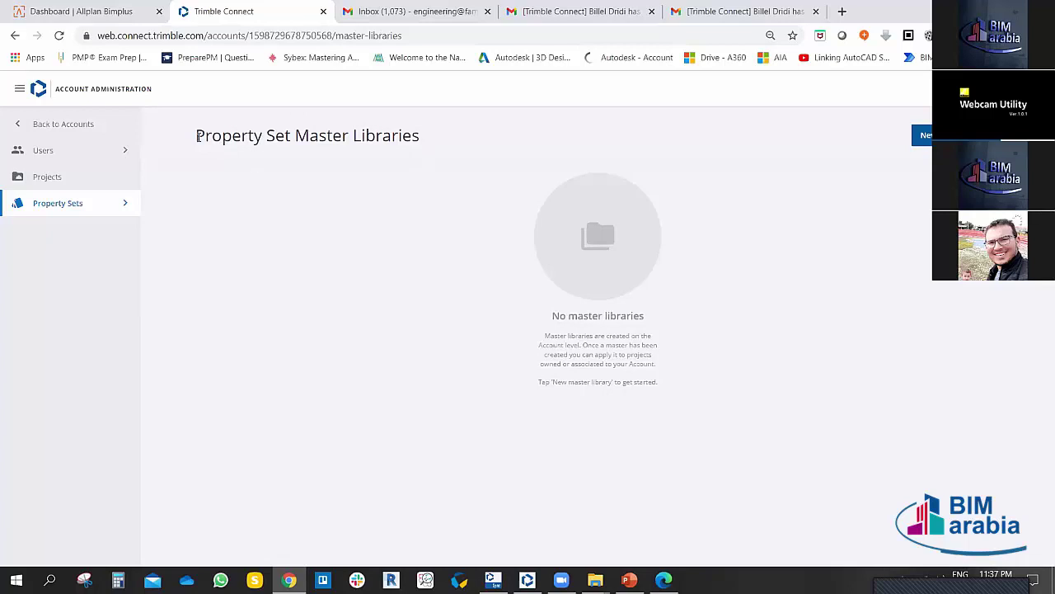
Step: Highlight and deselect the Property Set Master Libraries page title
drag(197, 136, 300, 191)
click(300, 190)
drag(197, 137, 325, 137)
click(206, 136)
Step: Draft a new master library with an untitled property set, a property and a default value
click(922, 135)
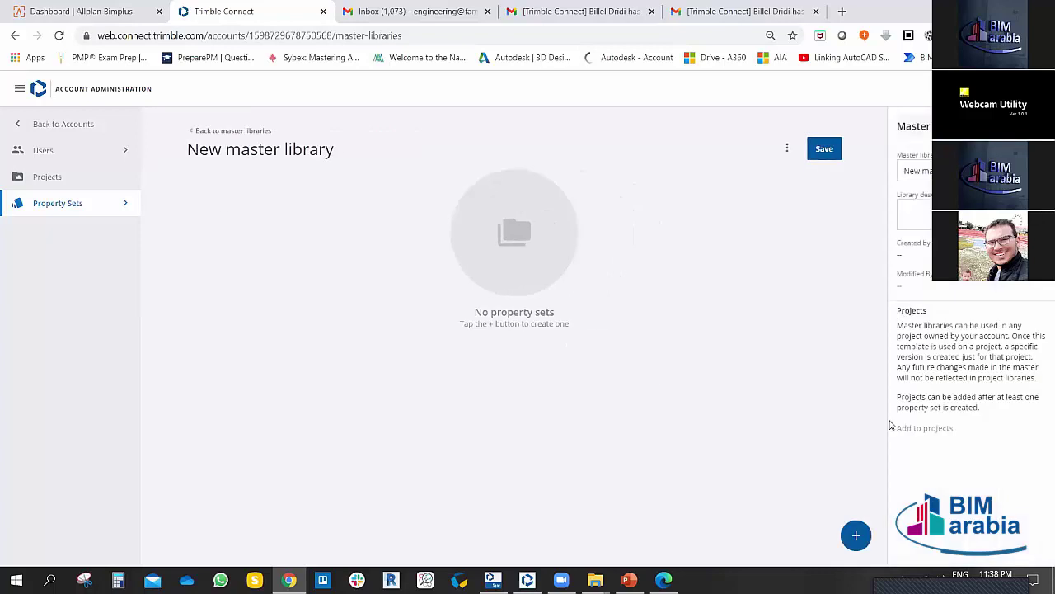
click(855, 536)
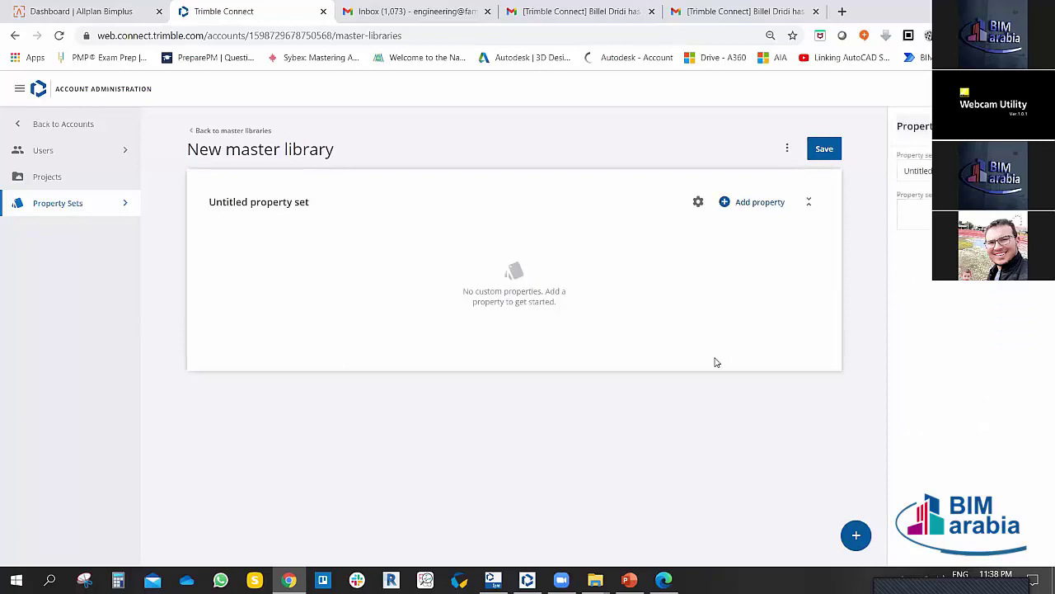
click(757, 205)
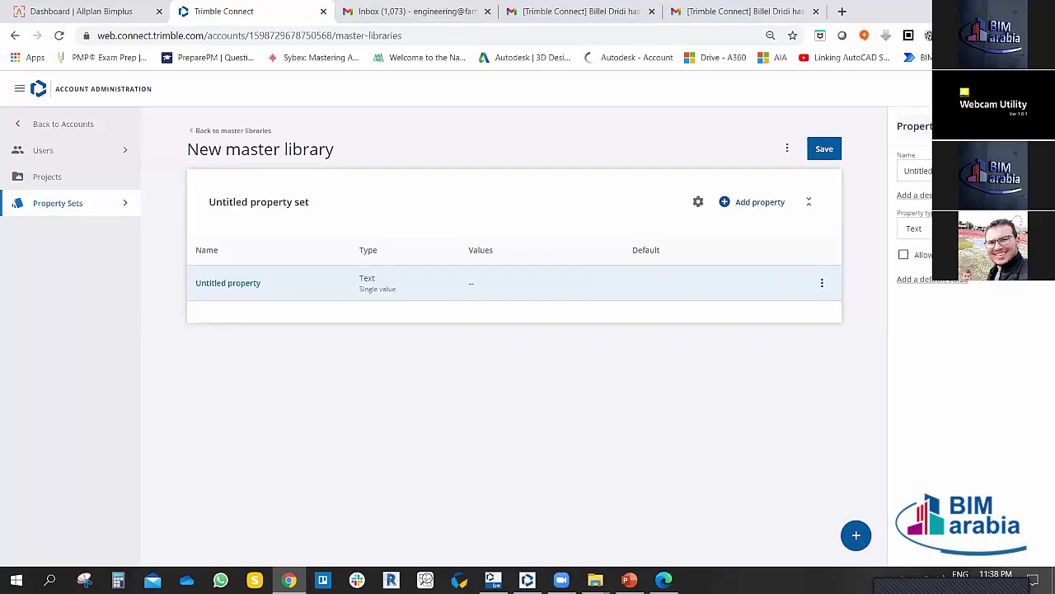
click(940, 282)
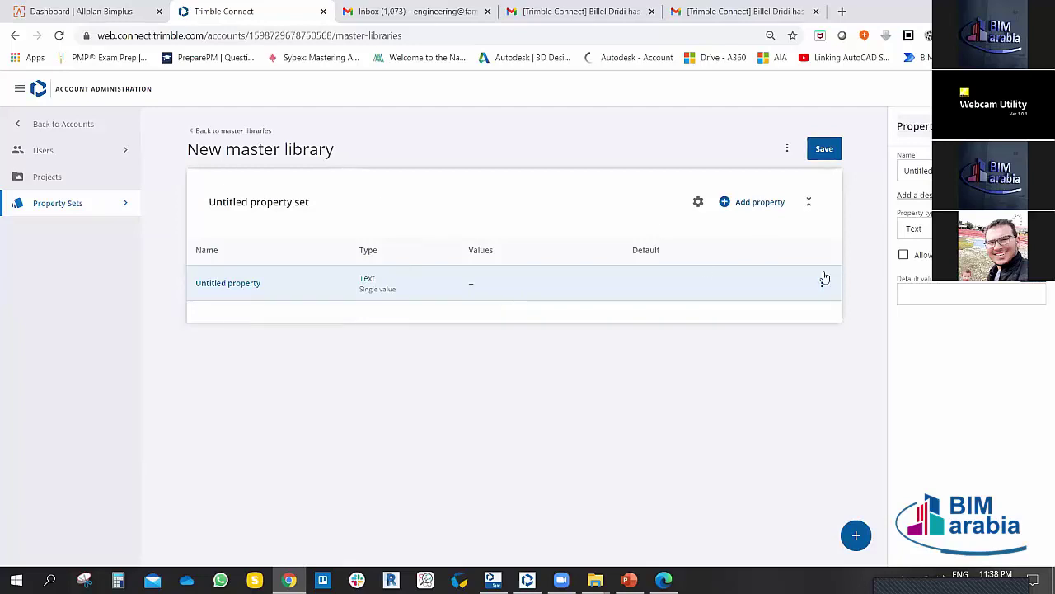
click(45, 205)
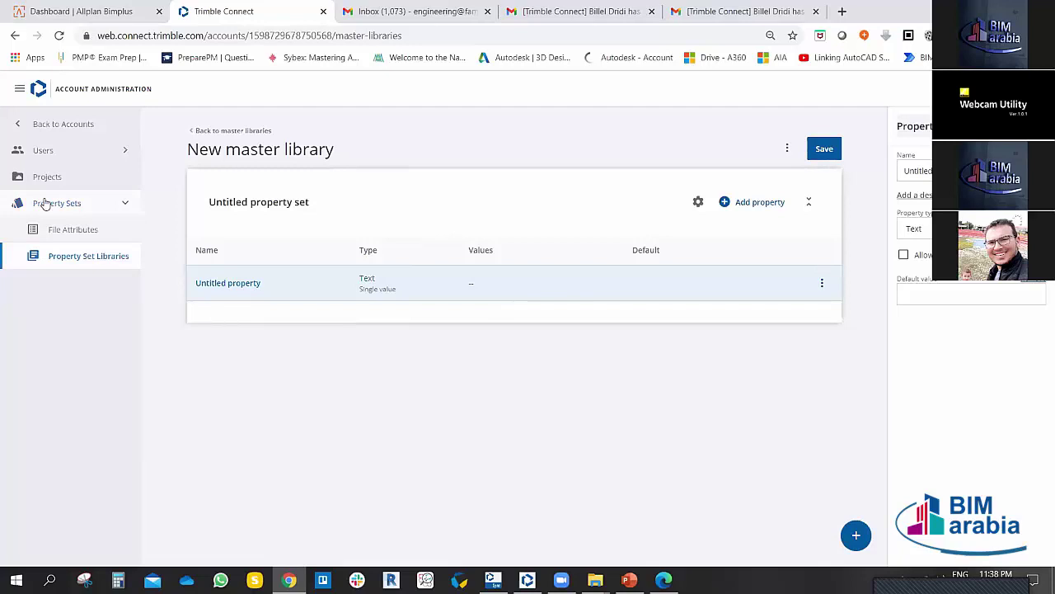
click(19, 123)
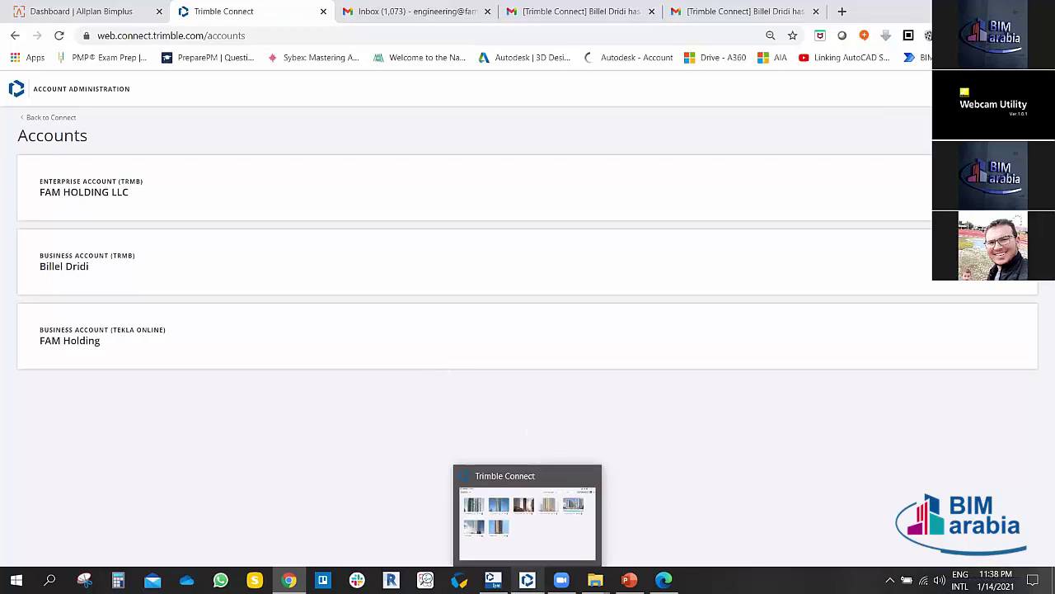
Step: Glance at the desktop project list, then step back through the browser's admin pages
click(527, 580)
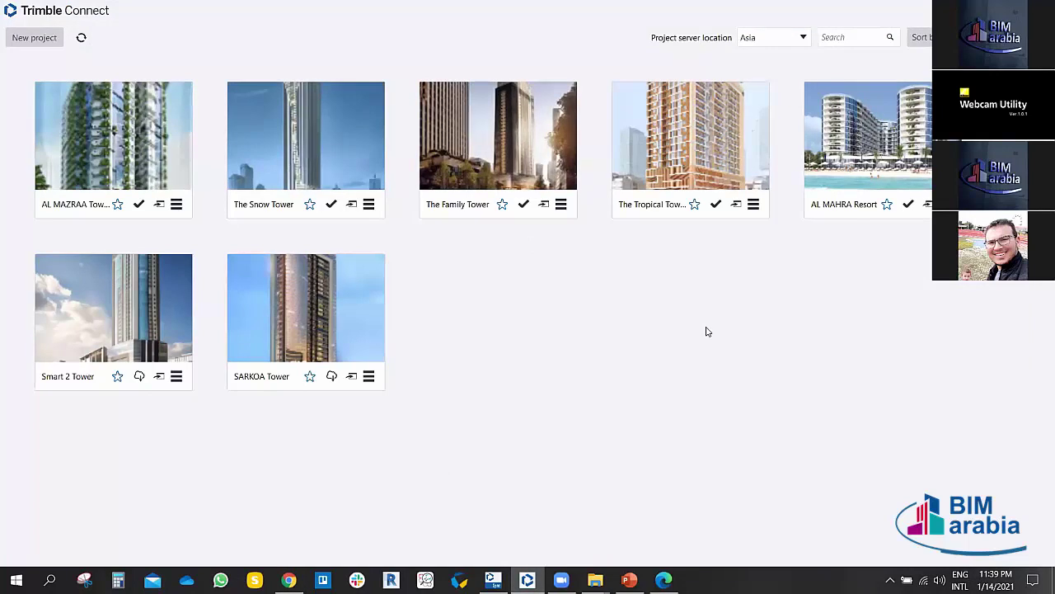
click(289, 579)
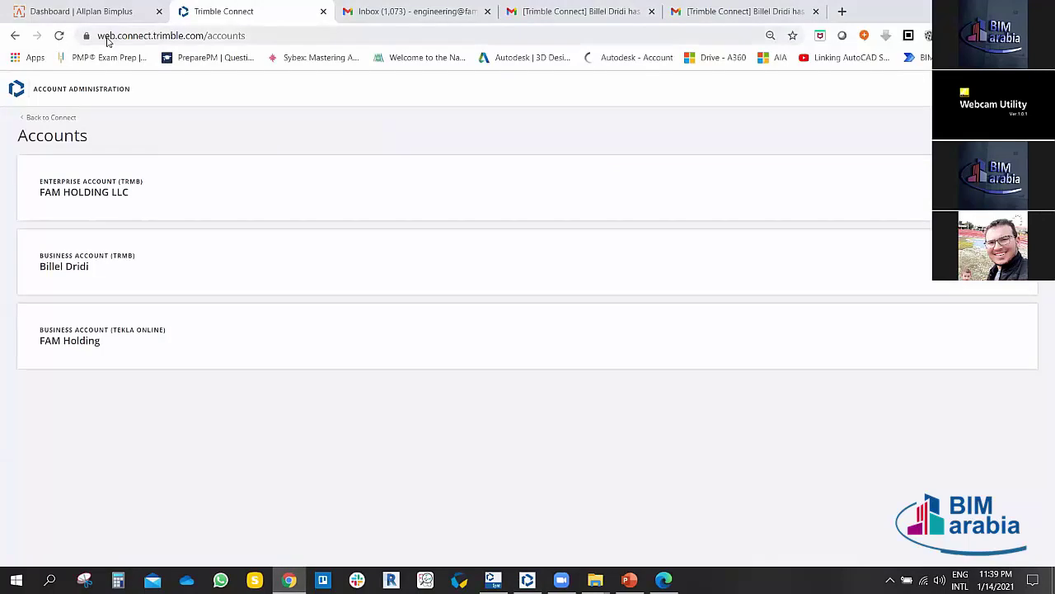
click(16, 35)
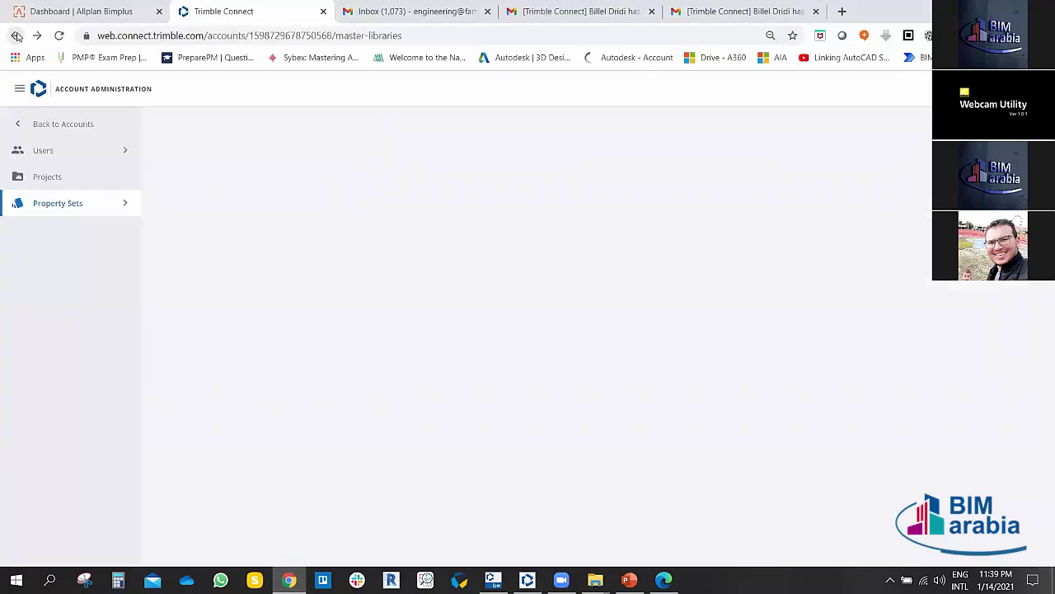
click(14, 38)
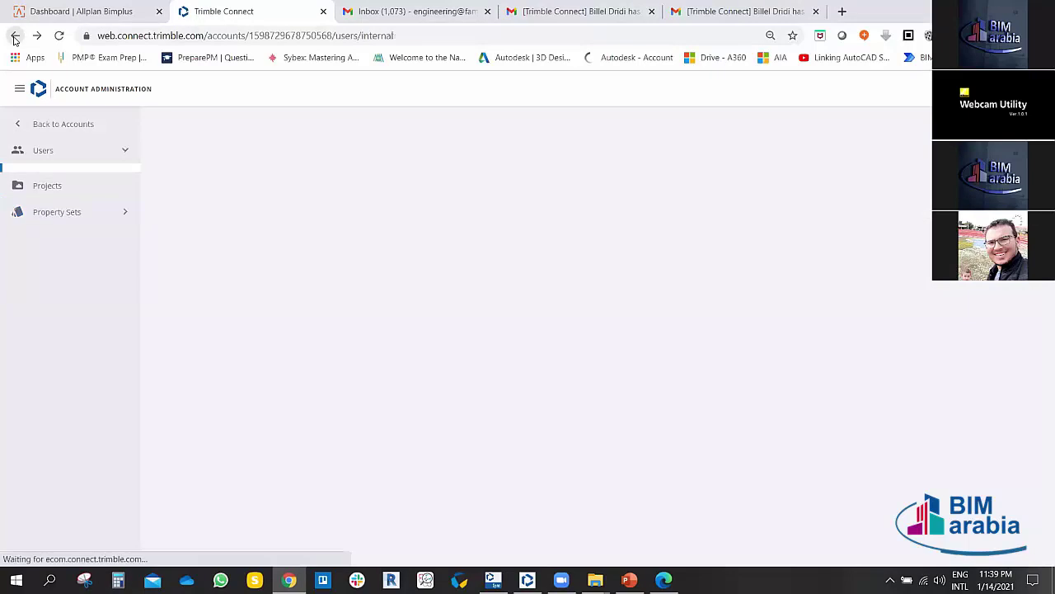
click(14, 37)
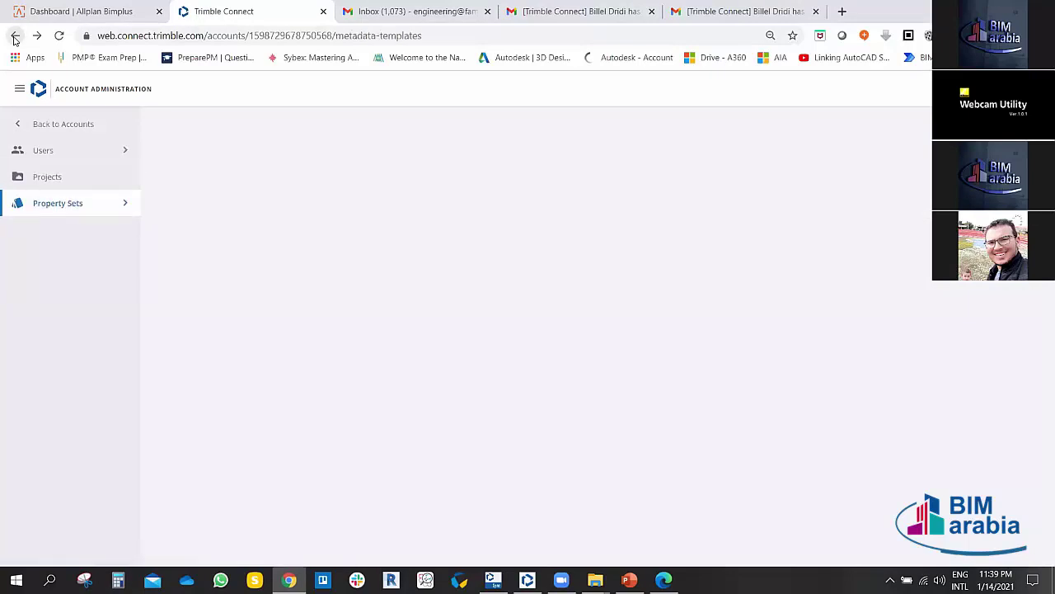
Step: Return to the Connect projects list, open a project, and switch to the desktop app
click(1029, 88)
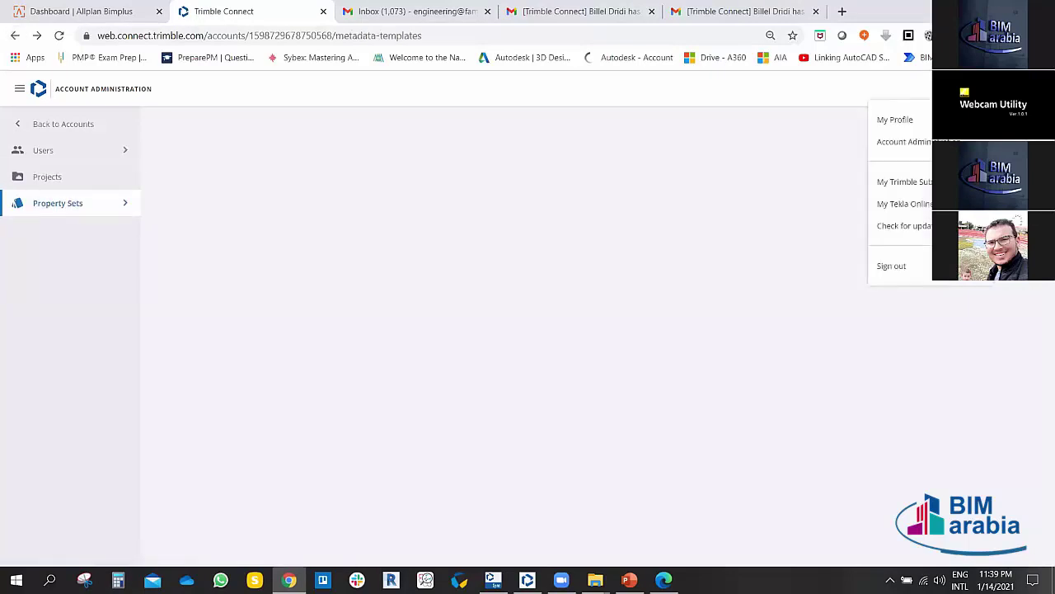
click(19, 88)
click(19, 88)
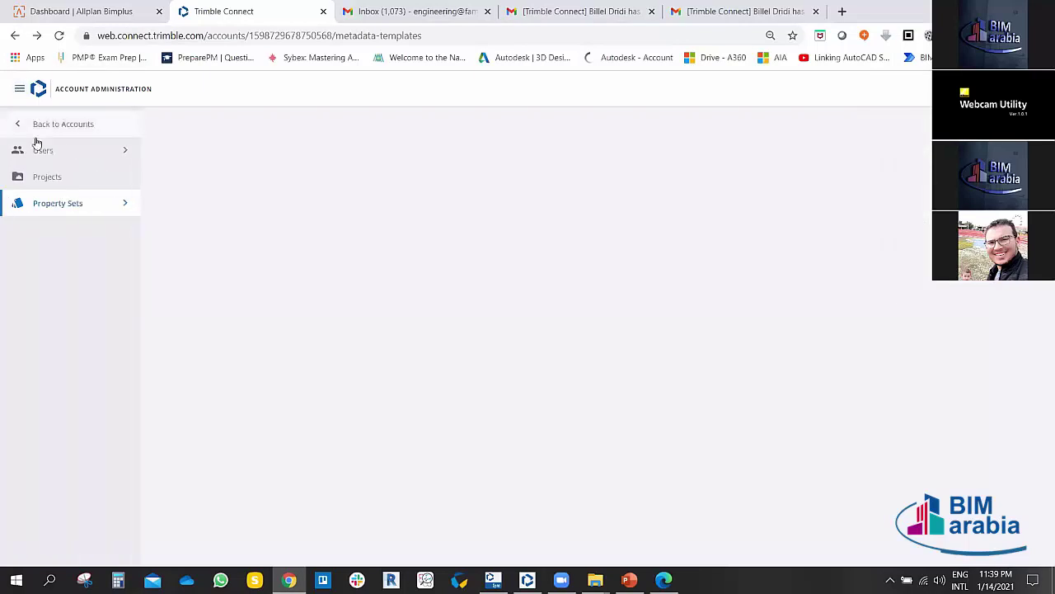
click(45, 125)
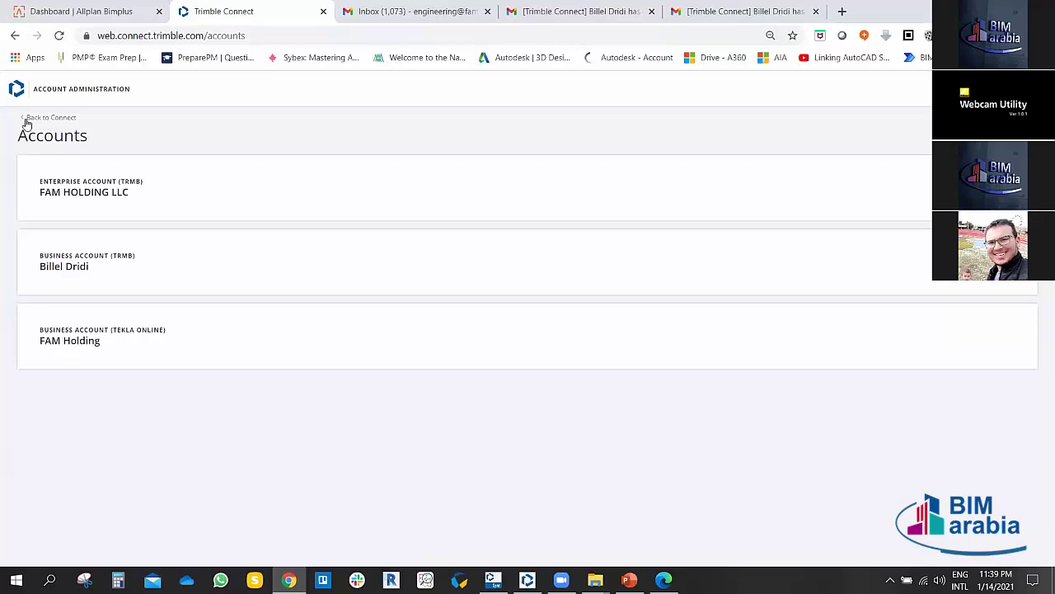
click(28, 121)
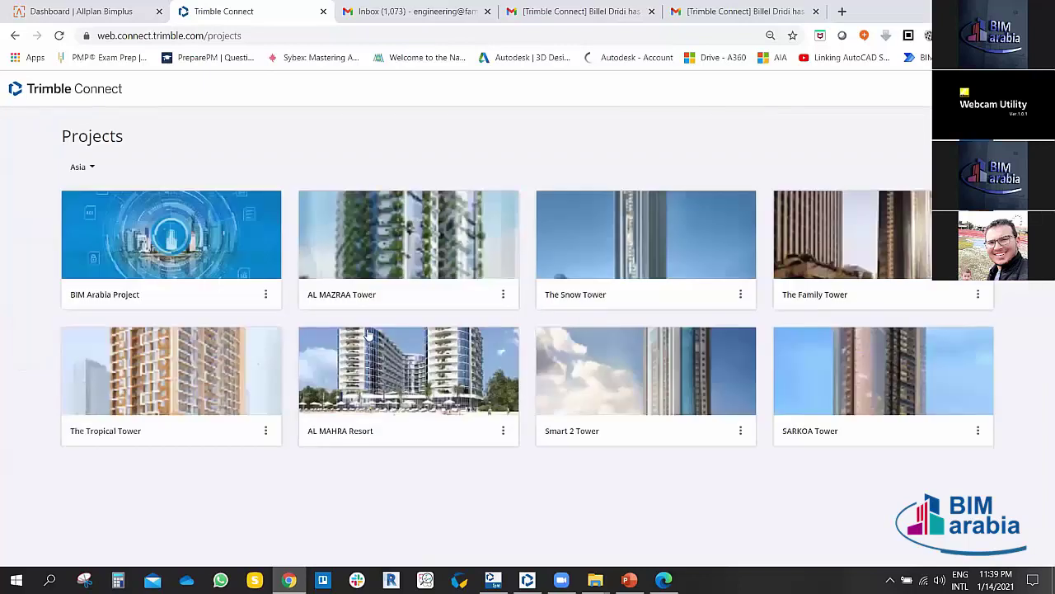
click(369, 333)
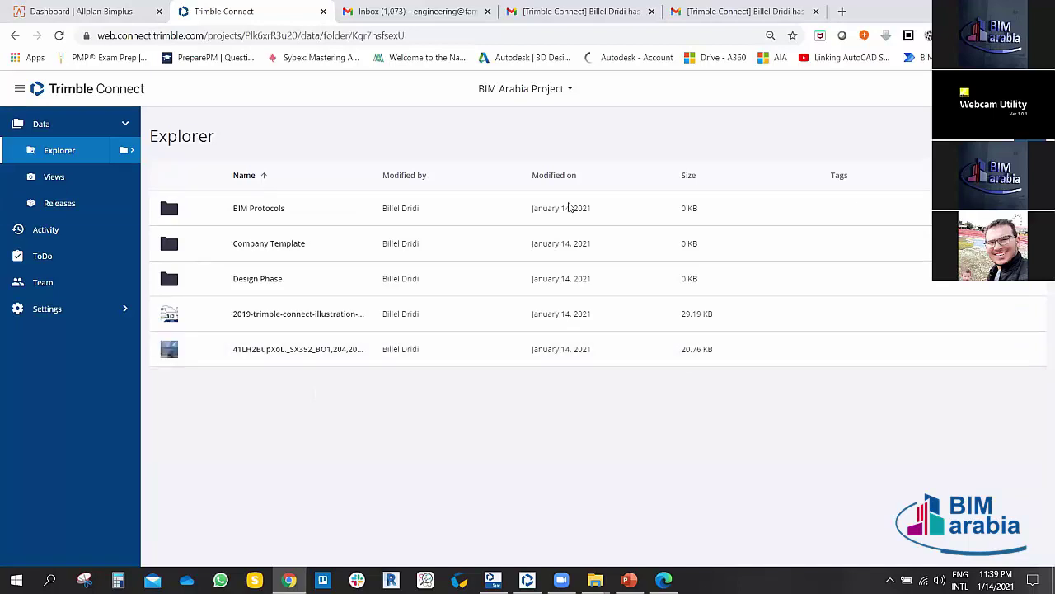
click(528, 579)
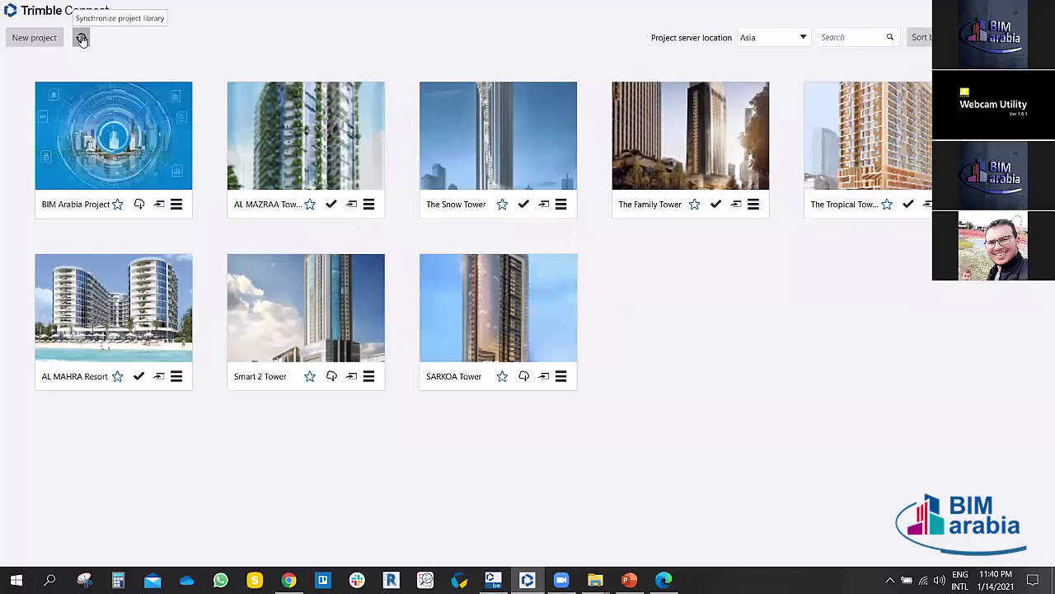
Step: Synchronize the project library, open BIM Arabia Project and expand its Design Phase folder
click(82, 39)
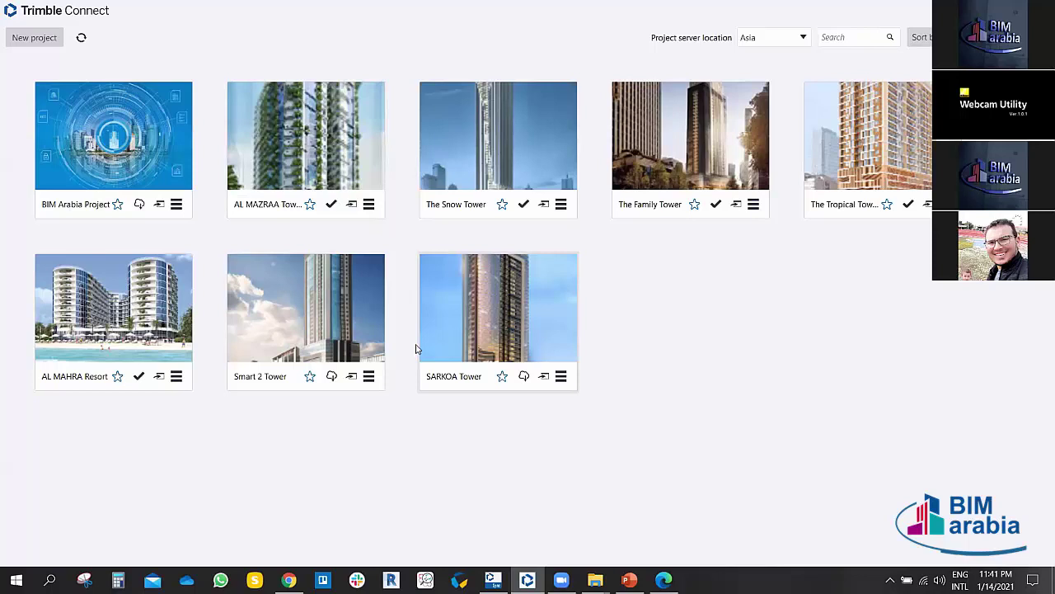
click(153, 121)
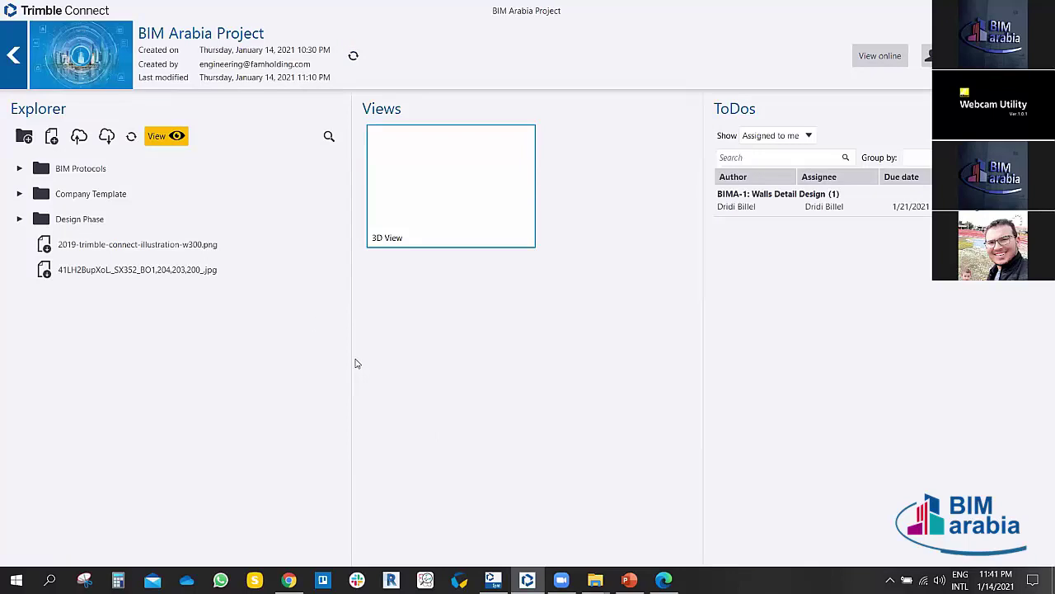
mouse_move(321, 230)
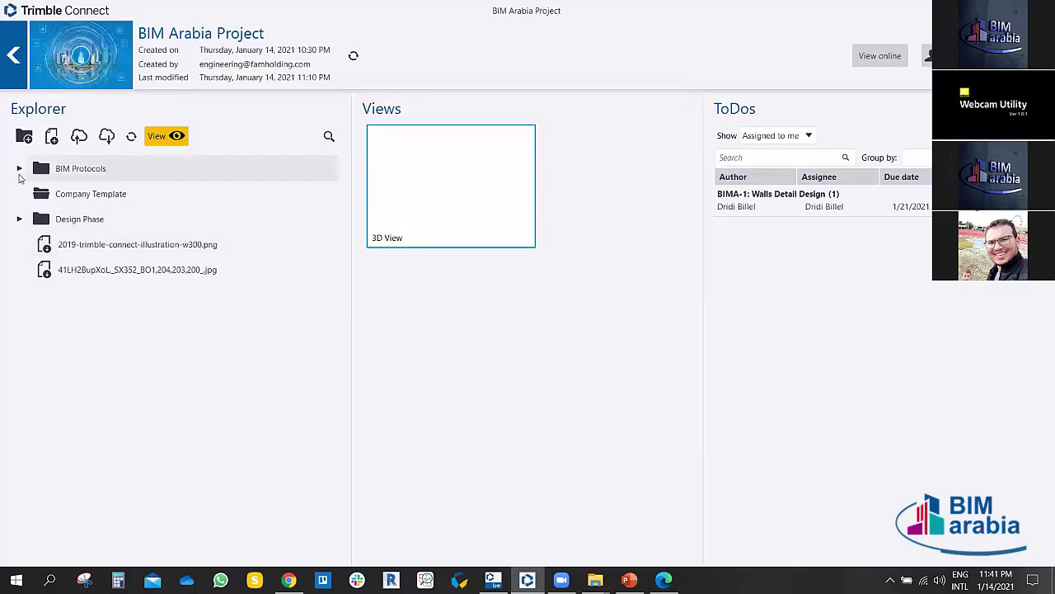
click(18, 220)
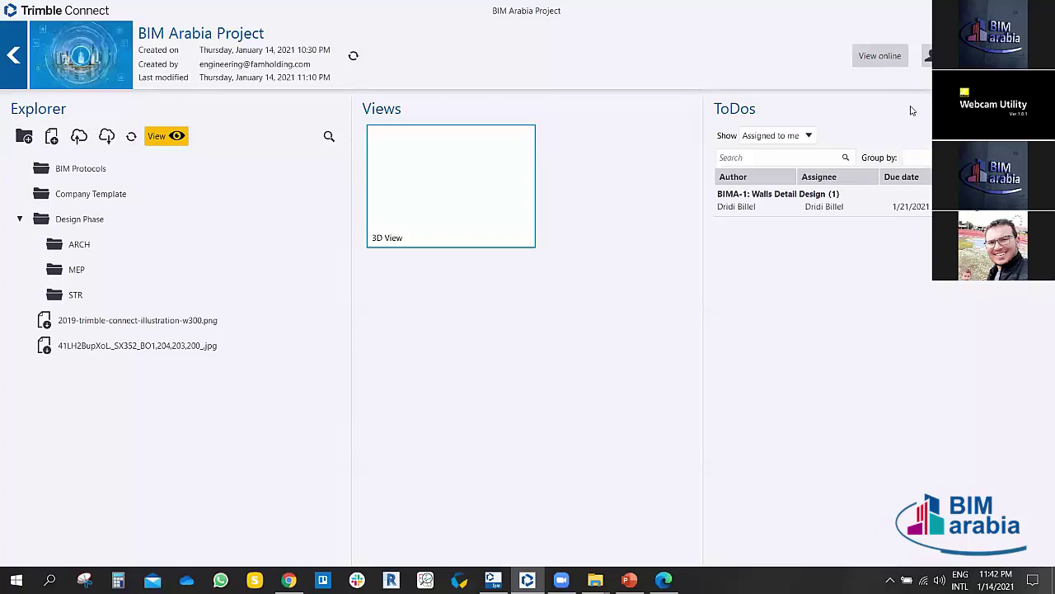
Step: Try viewing the project online, then close the browser tabs and return to the desktop view
click(889, 56)
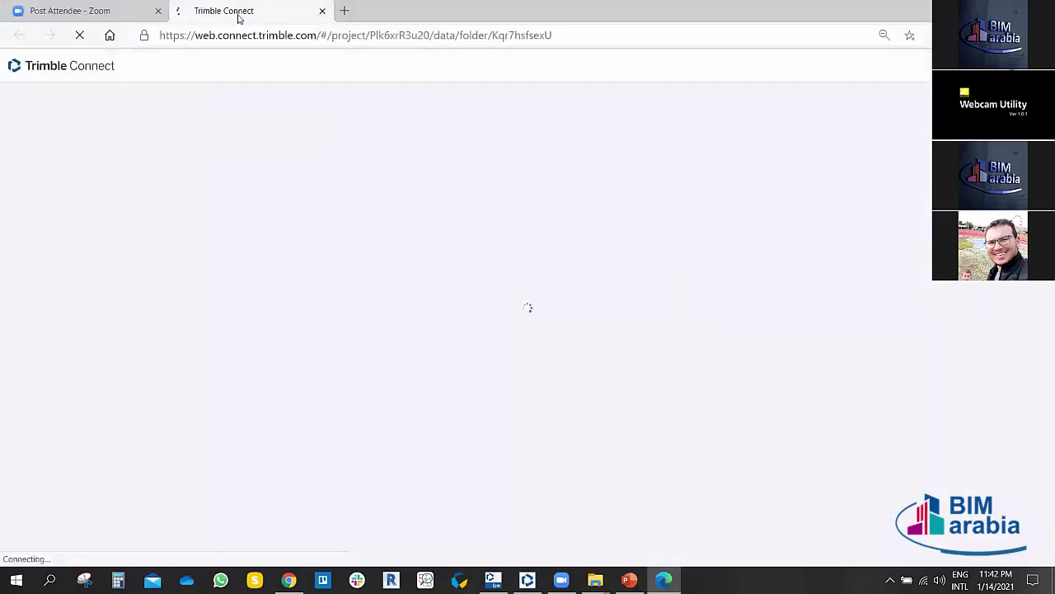
click(322, 10)
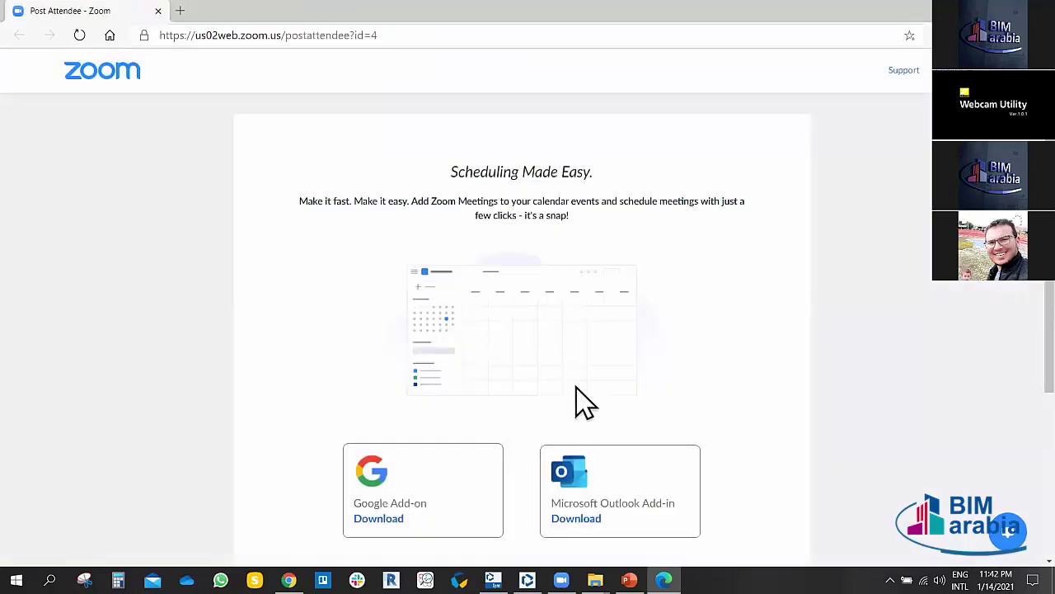
click(961, 10)
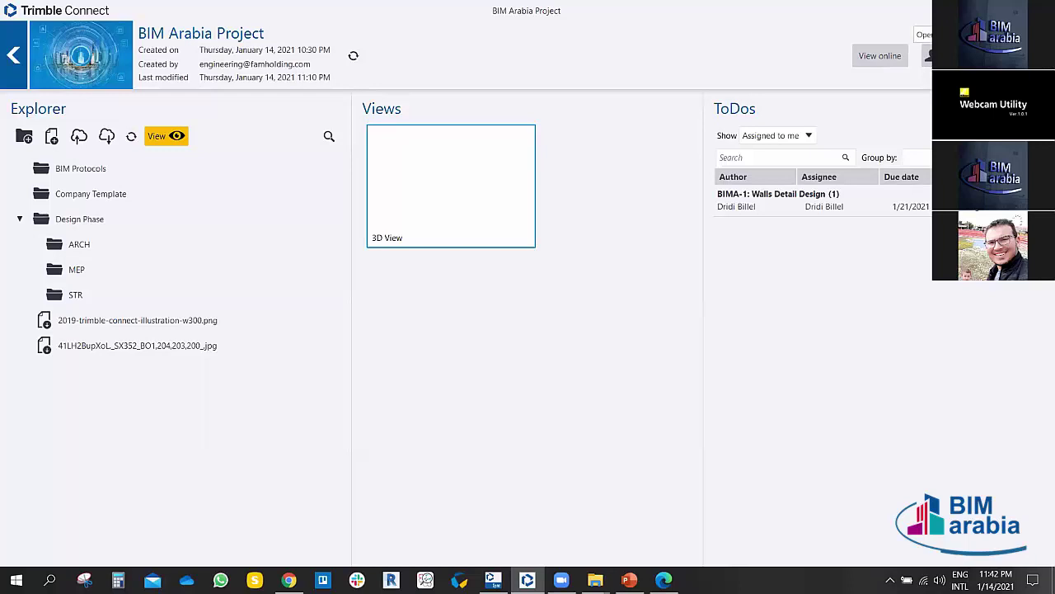
click(929, 55)
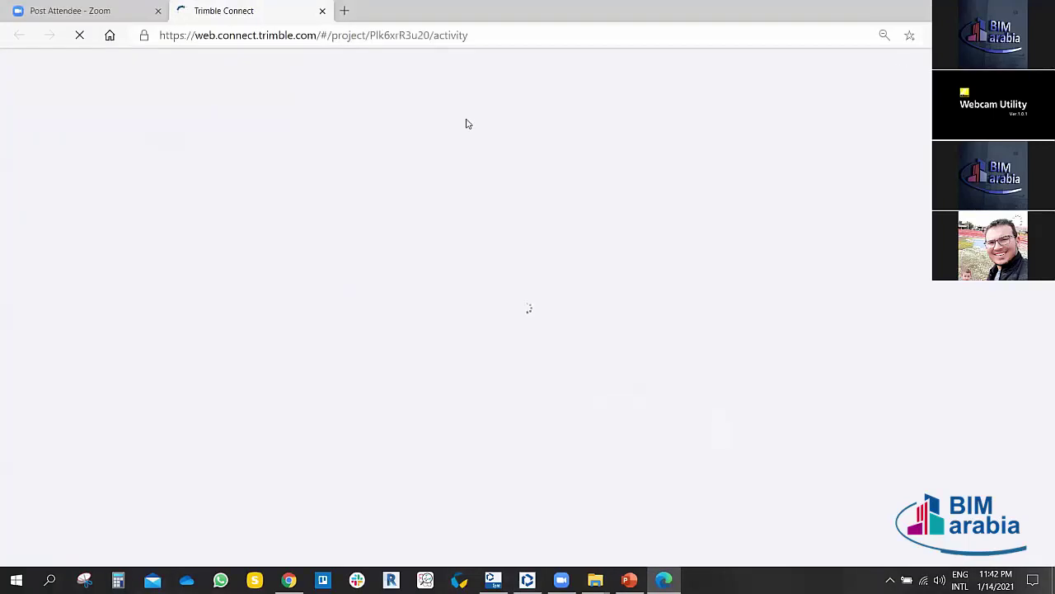
click(321, 11)
key(alt+Tab)
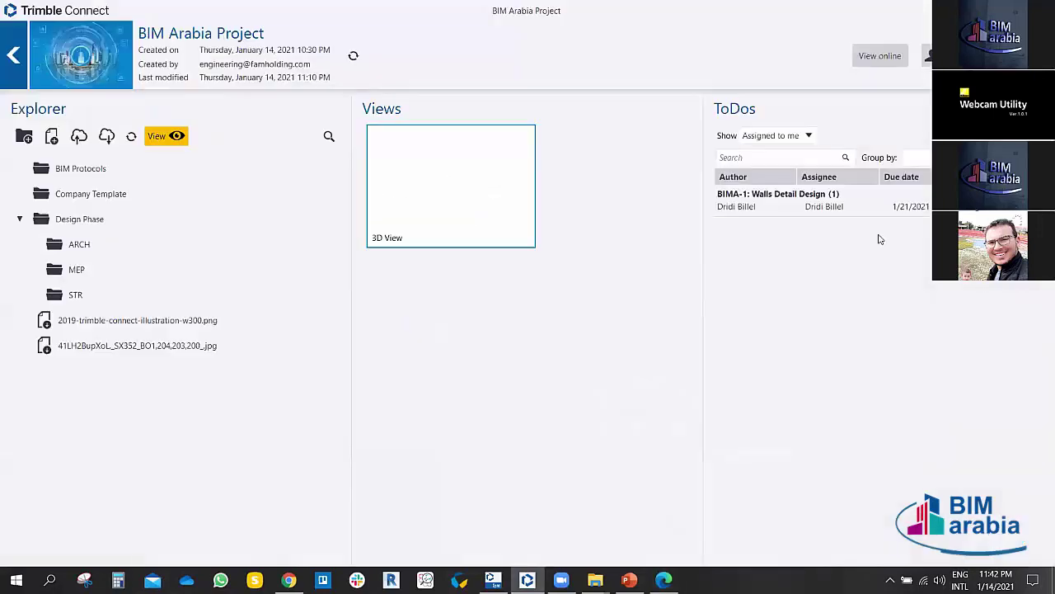
Step: Group the ToDos by Status, Priority and Type in turn, settling on Creation date
click(766, 207)
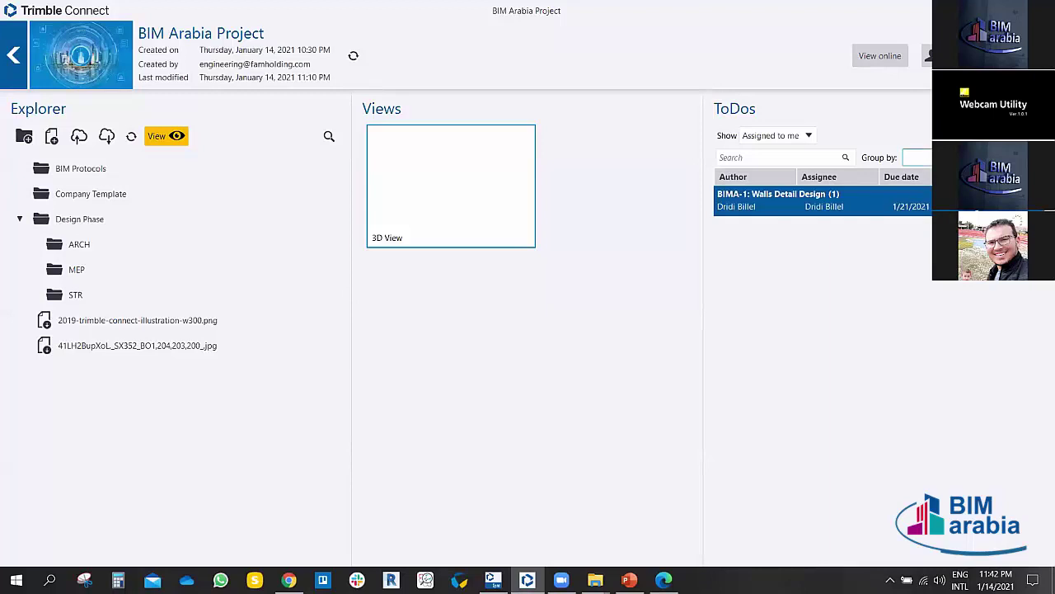
click(916, 157)
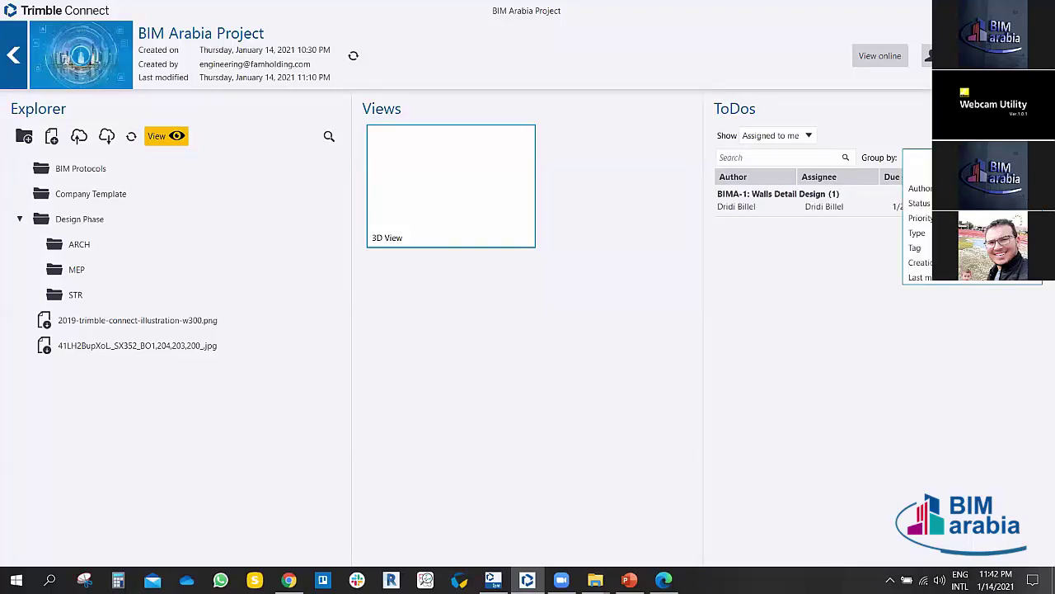
click(921, 203)
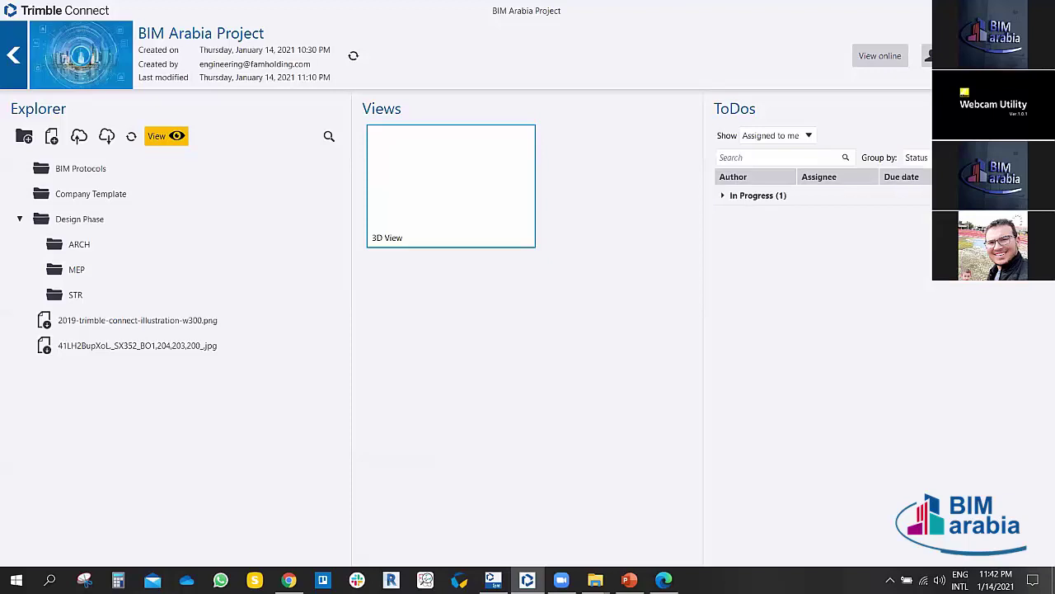
click(722, 196)
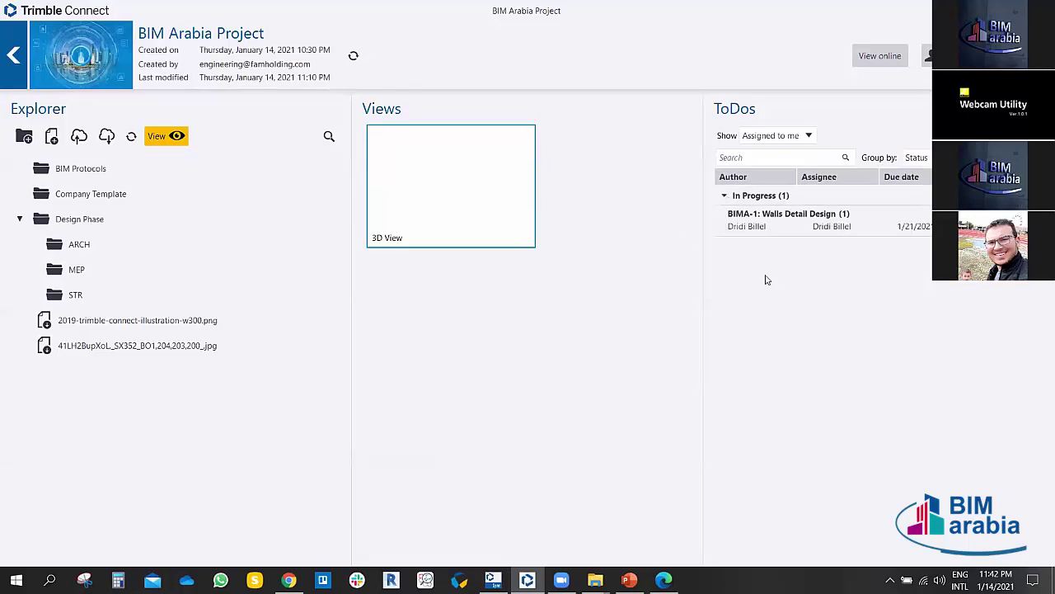
click(917, 157)
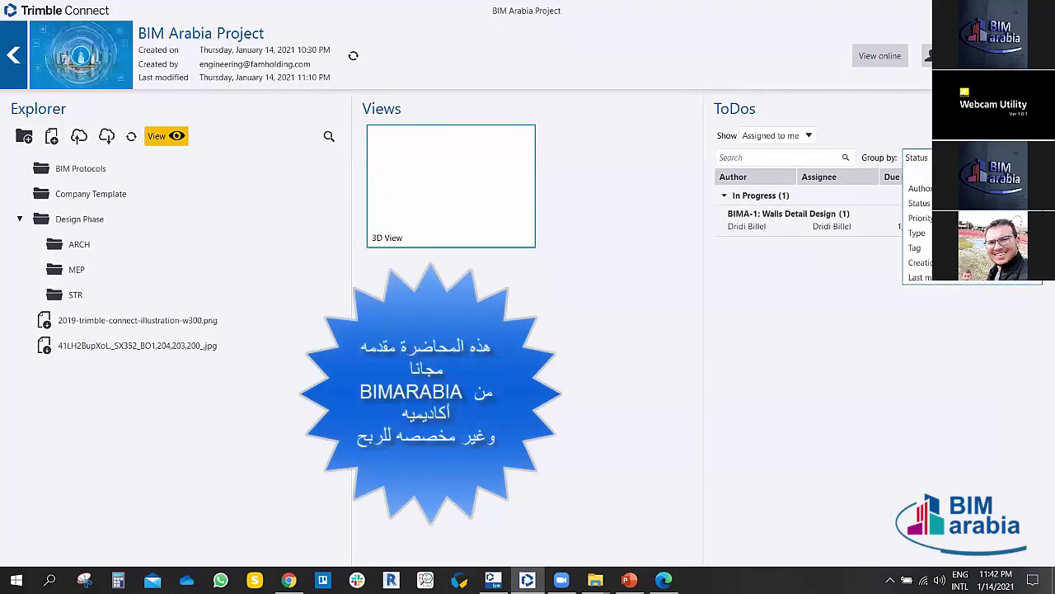
click(922, 218)
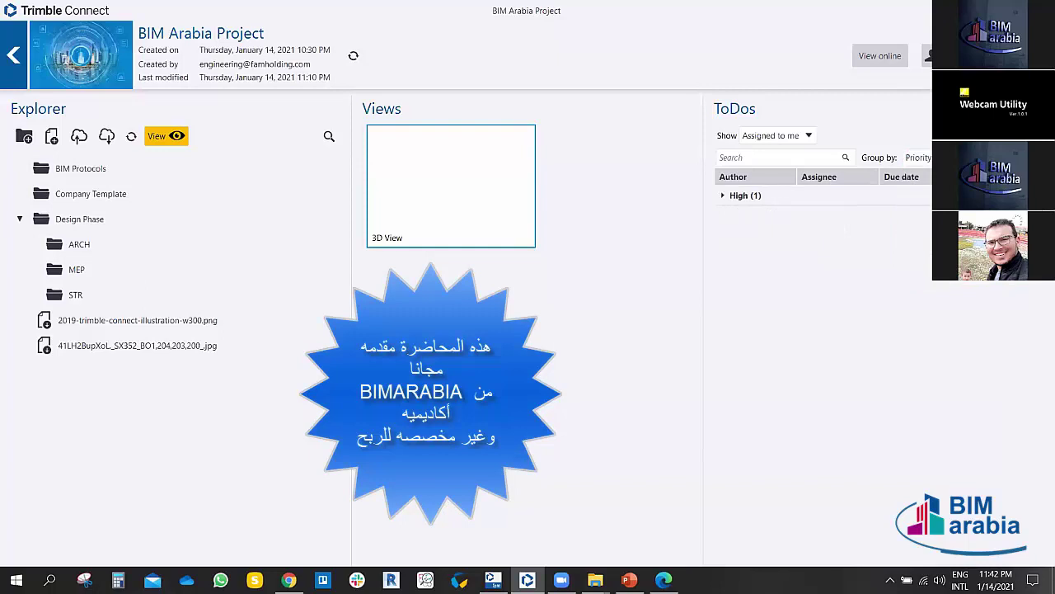
click(917, 158)
click(916, 233)
click(723, 196)
click(915, 158)
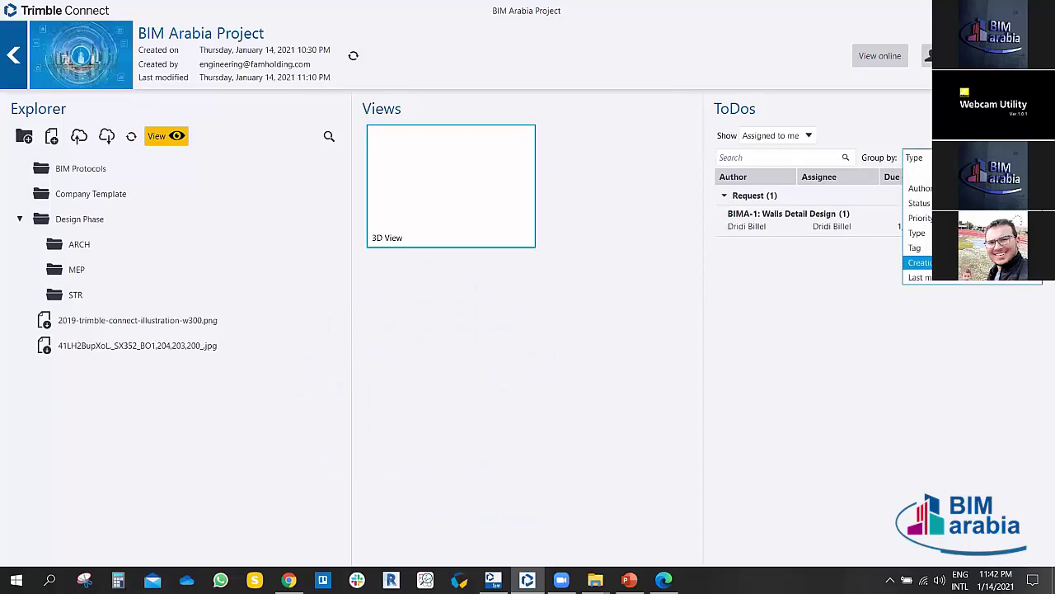
click(919, 262)
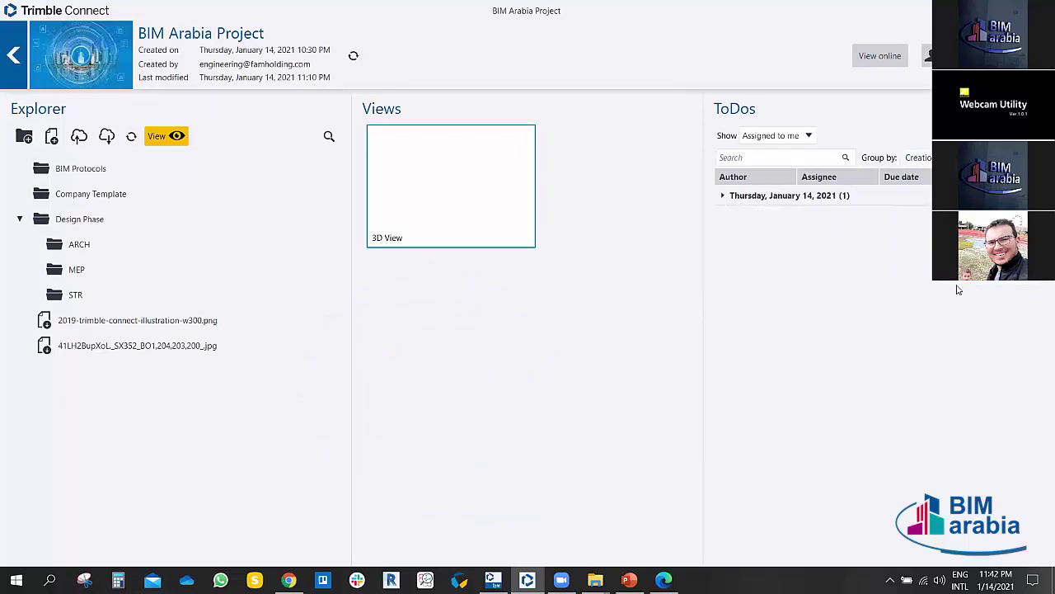
click(723, 196)
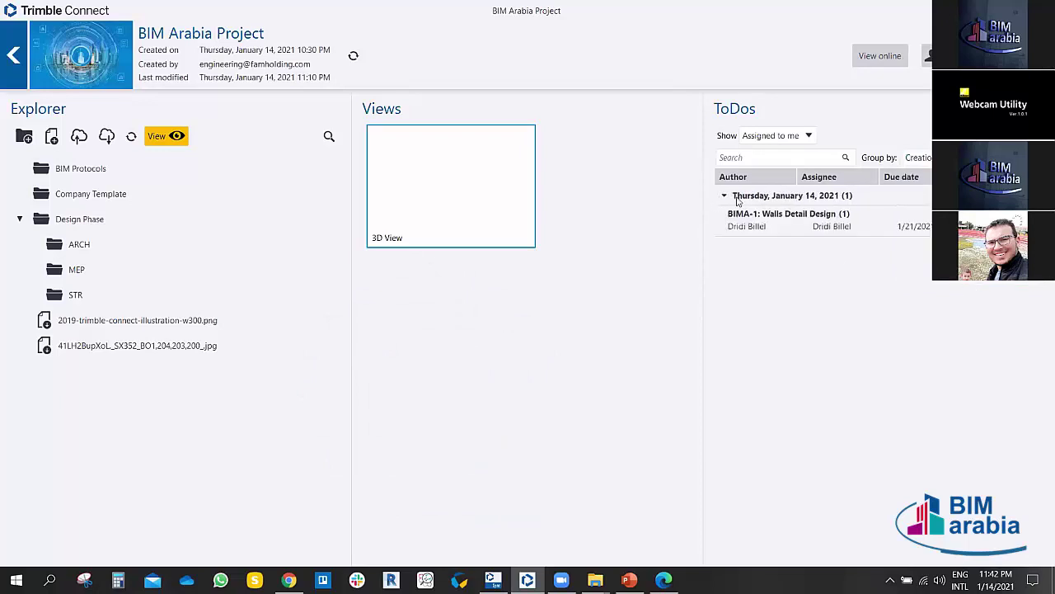
Step: Cycle the ToDo Show filter through Created by me and Assigned to me, ending on All
click(752, 158)
click(798, 137)
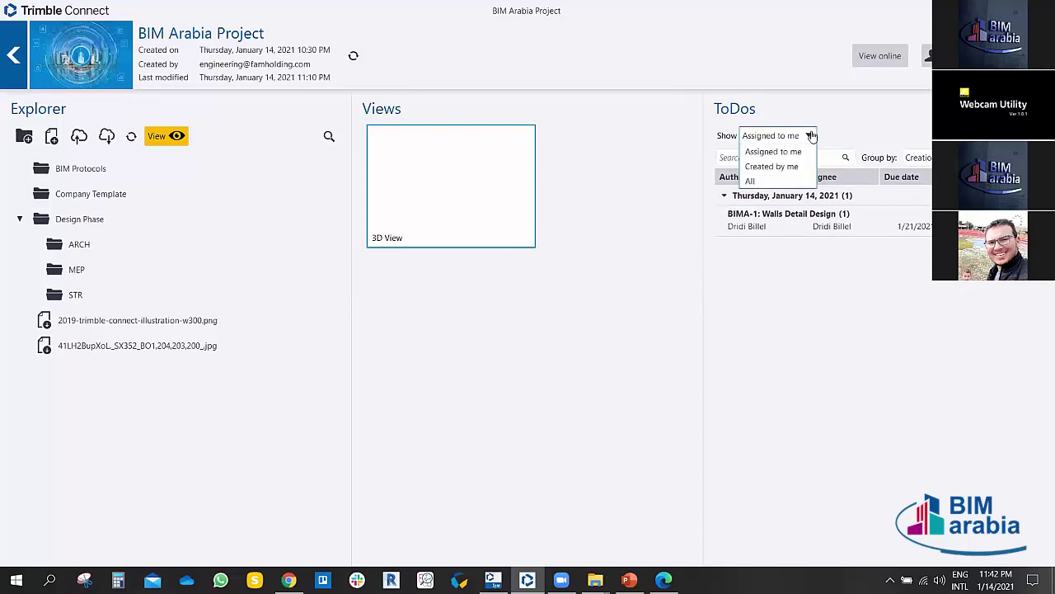
click(780, 168)
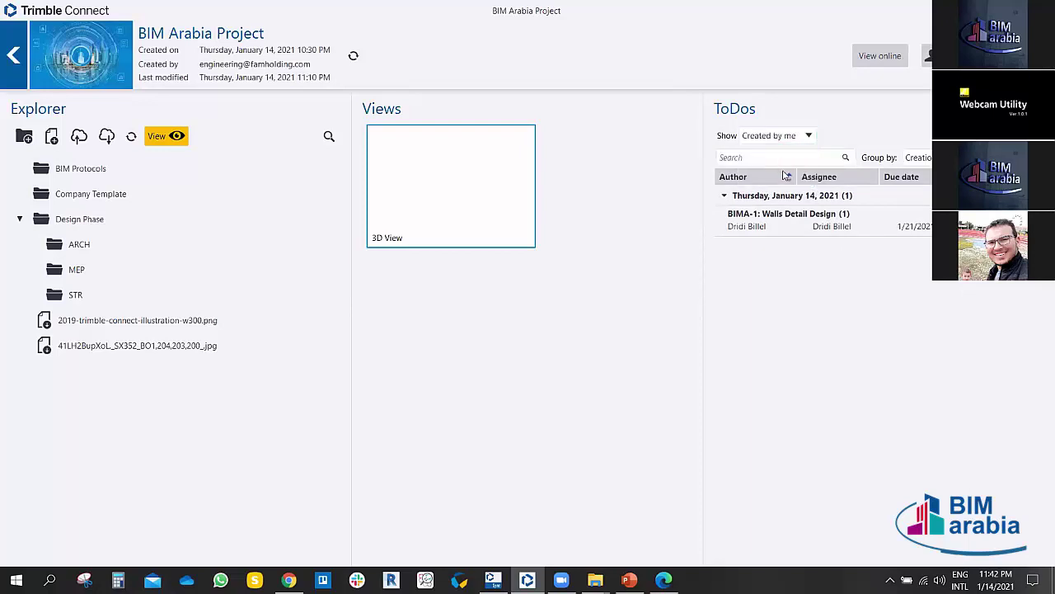
click(798, 137)
click(755, 181)
click(795, 136)
click(773, 151)
click(807, 136)
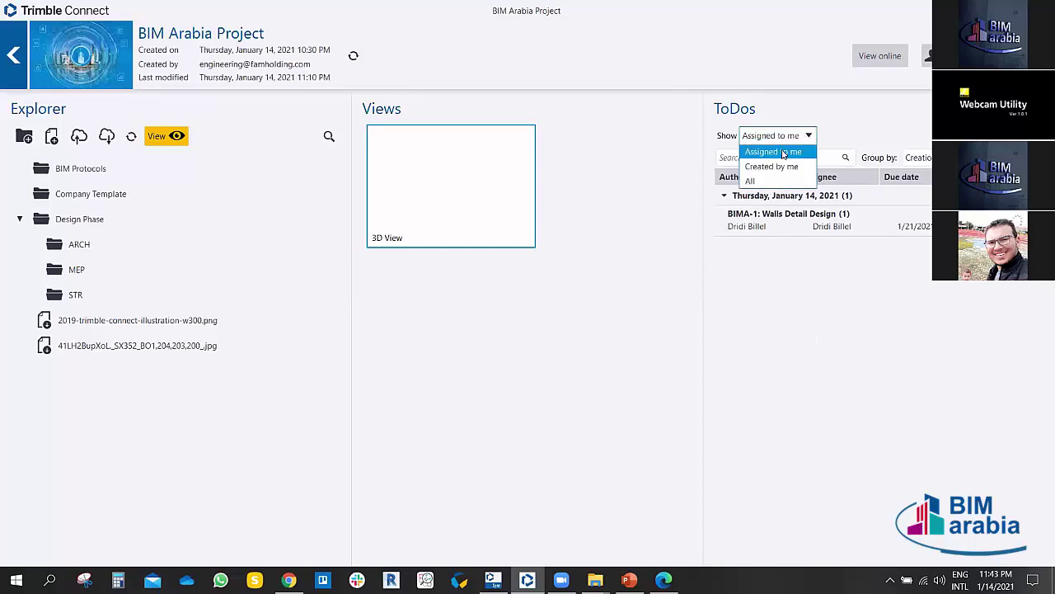
click(783, 152)
click(784, 137)
click(772, 166)
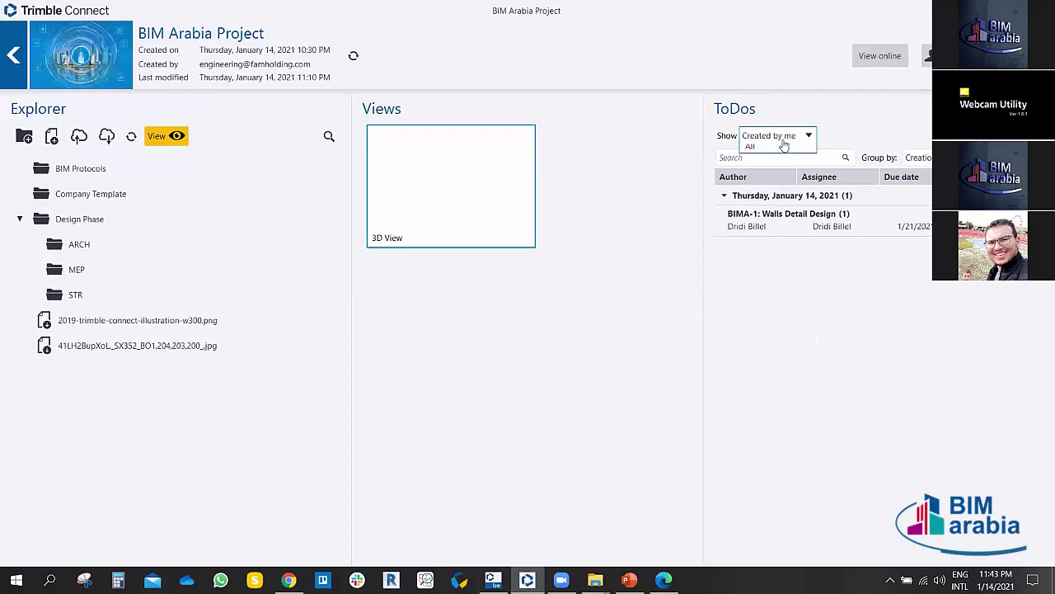
click(783, 136)
click(750, 181)
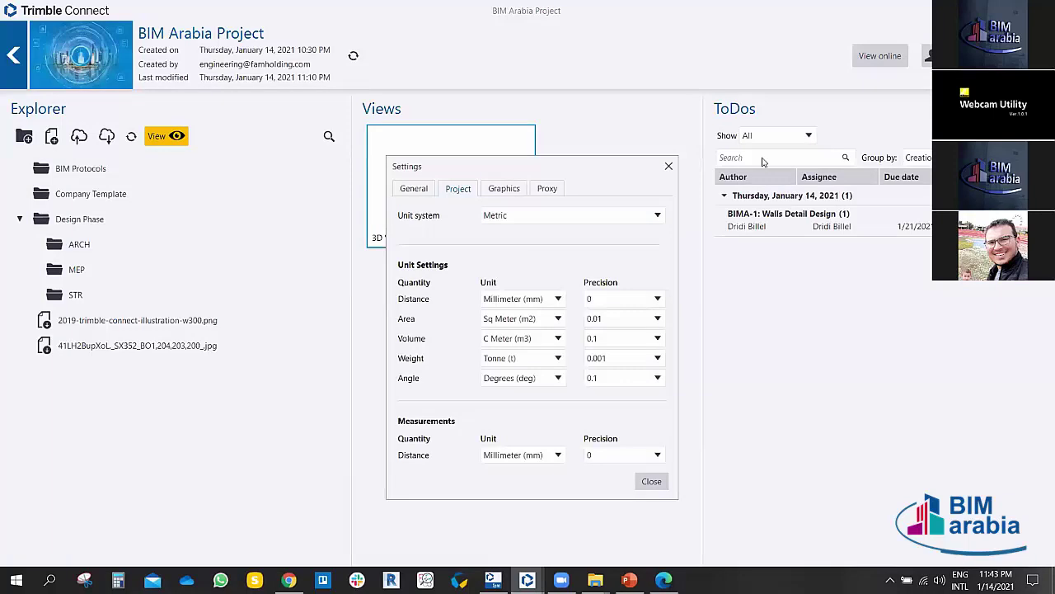
Step: Move the Settings dialog up and try tablet-size controls, keeping the normal size
click(669, 167)
drag(624, 167, 622, 93)
click(419, 115)
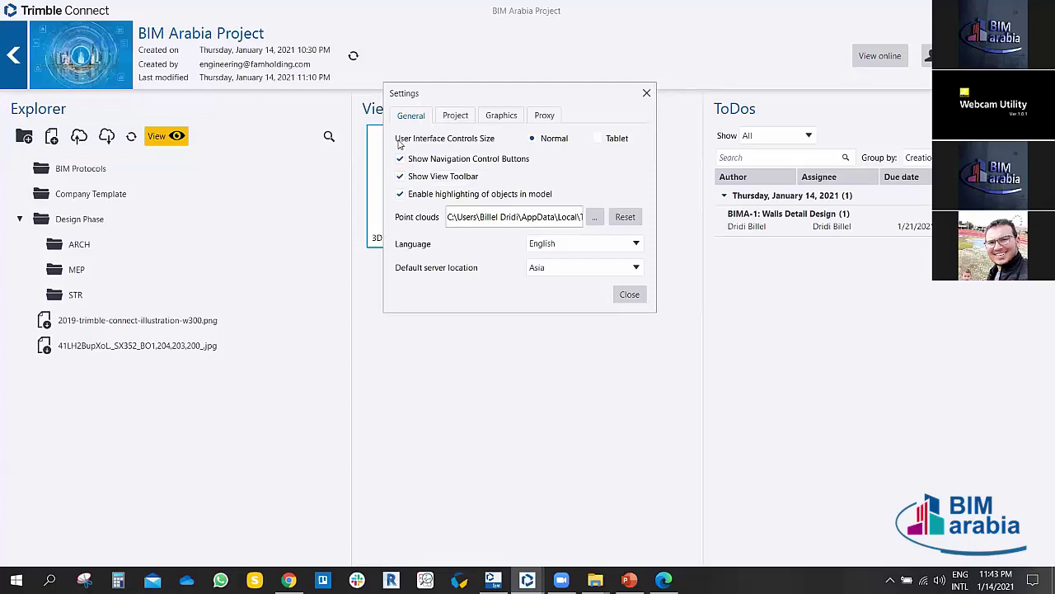
click(599, 139)
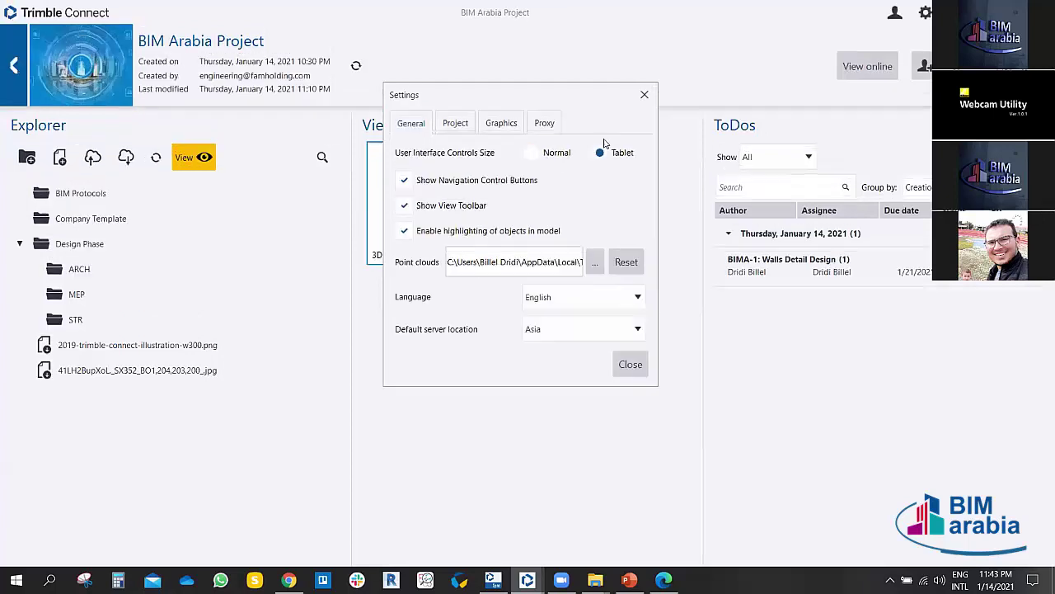
click(540, 153)
click(604, 145)
click(534, 153)
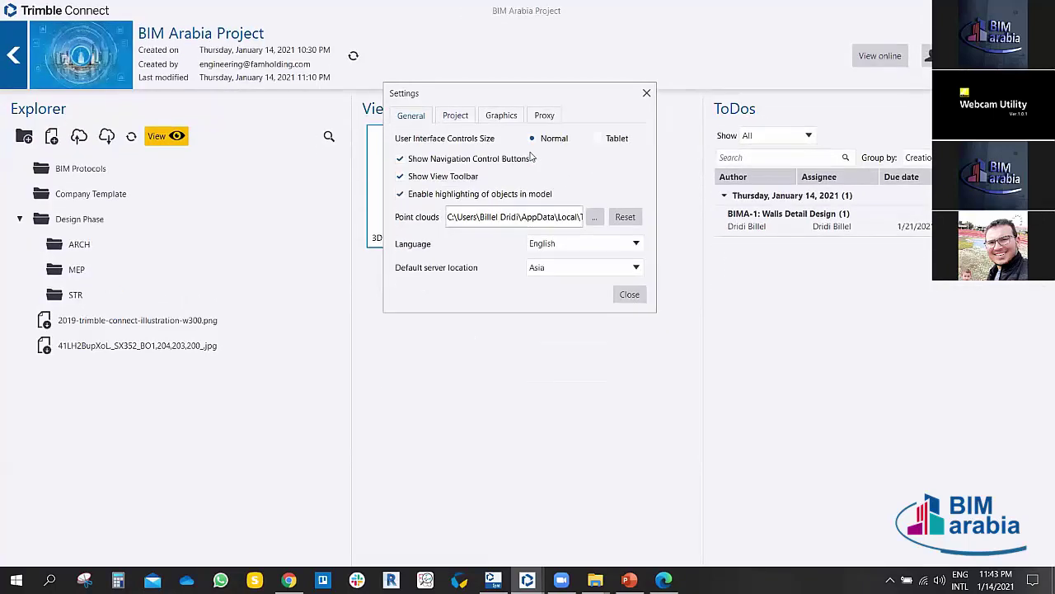
Step: Check the project unit system choices, keeping Metric
click(455, 120)
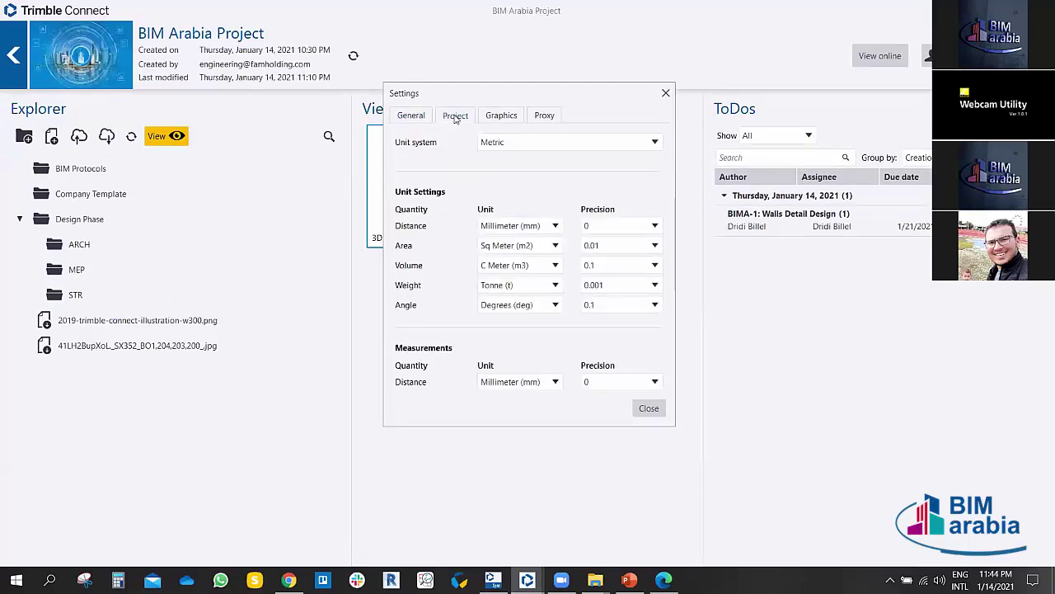
click(517, 146)
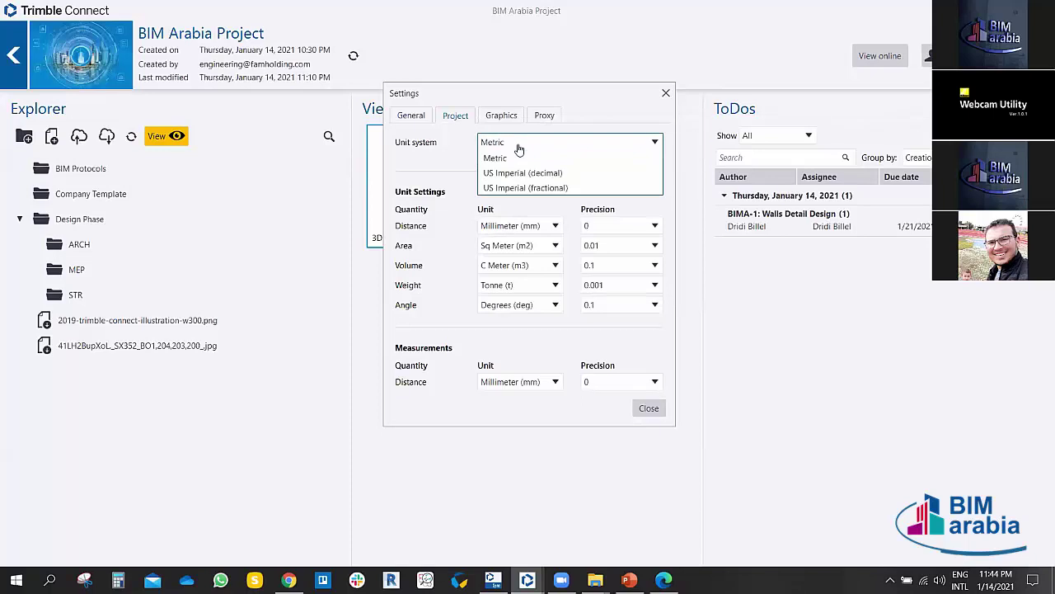
click(517, 147)
click(518, 147)
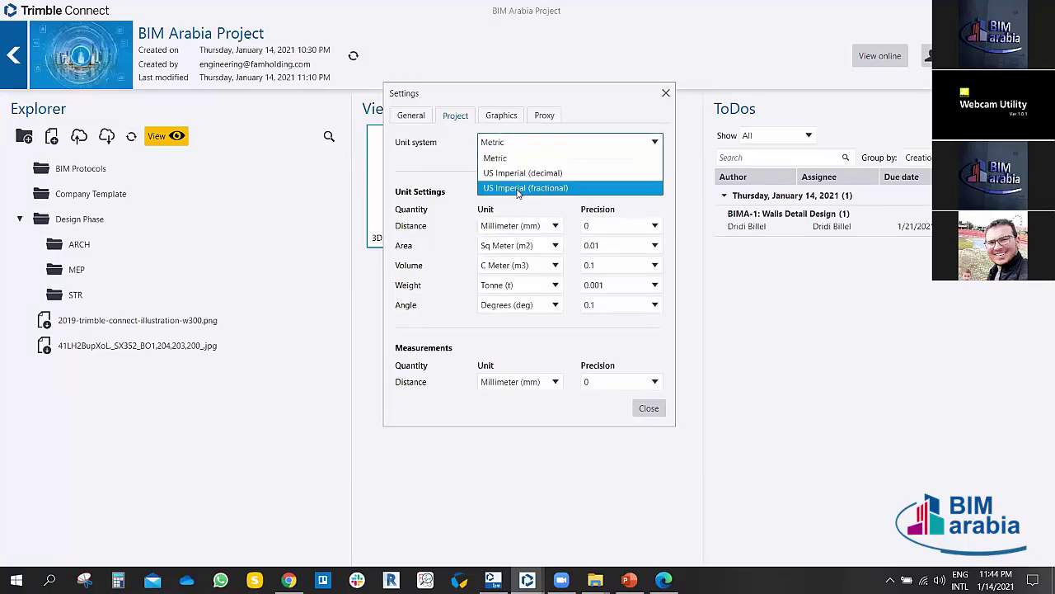
click(504, 159)
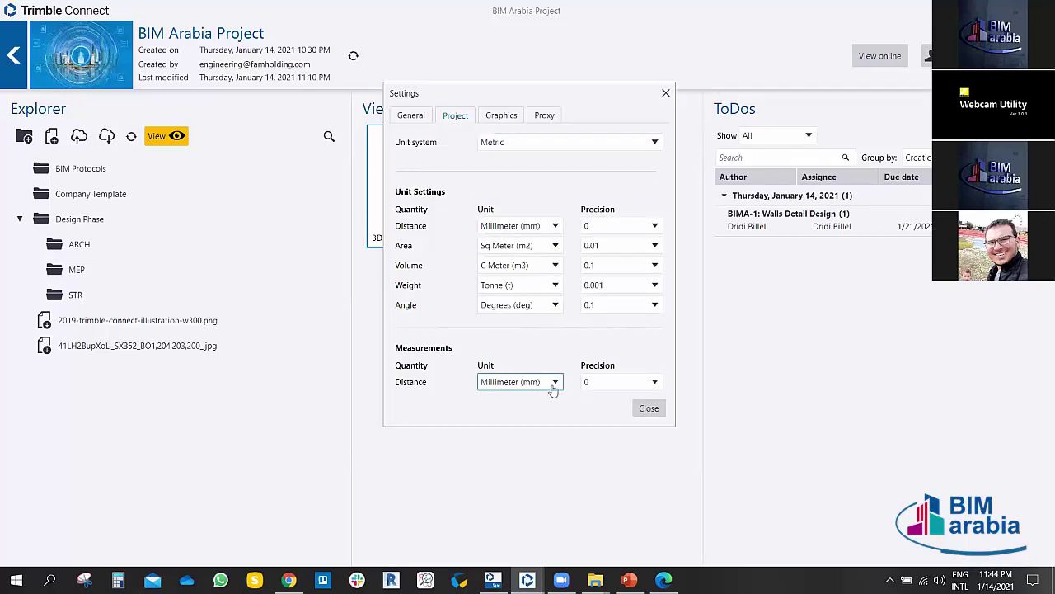
Step: Review the graphics settings, keeping camera animation time 1000 and quality High
click(504, 117)
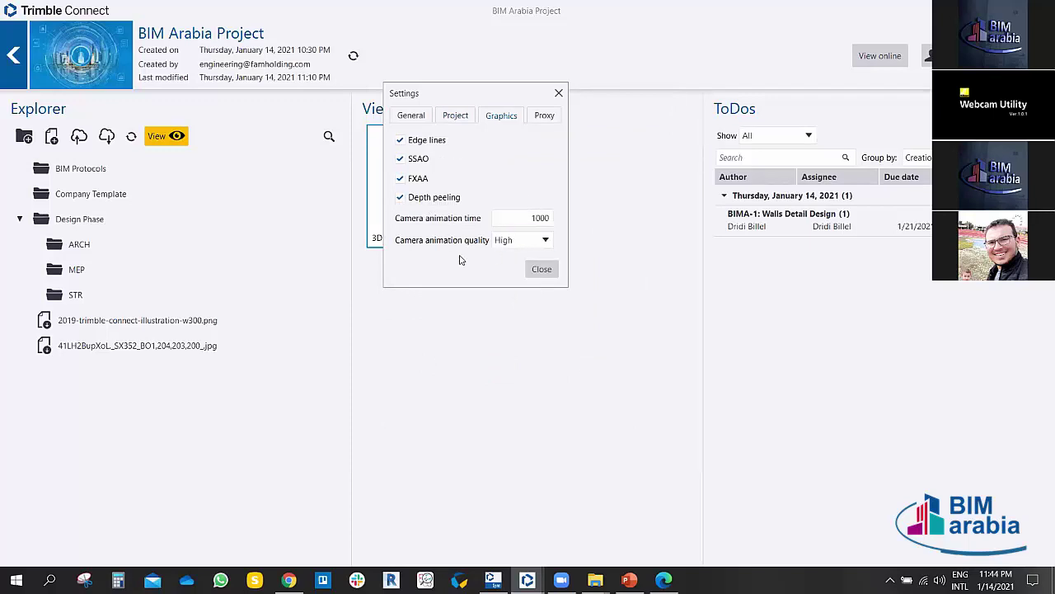
double_click(520, 218)
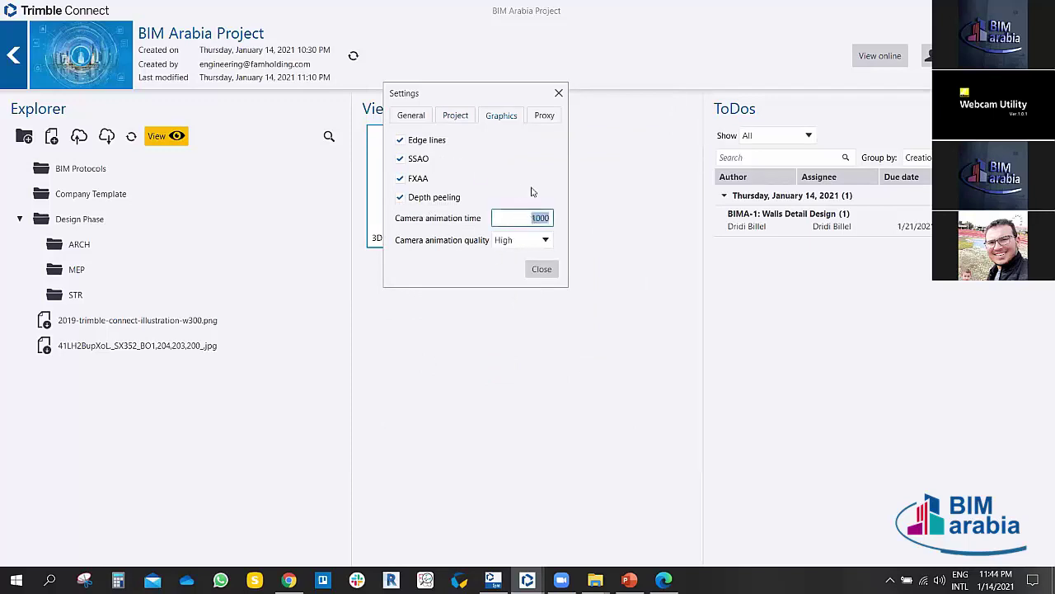
click(542, 241)
click(542, 240)
Step: Toggle the proxy server option on and back off, then close Settings
click(544, 116)
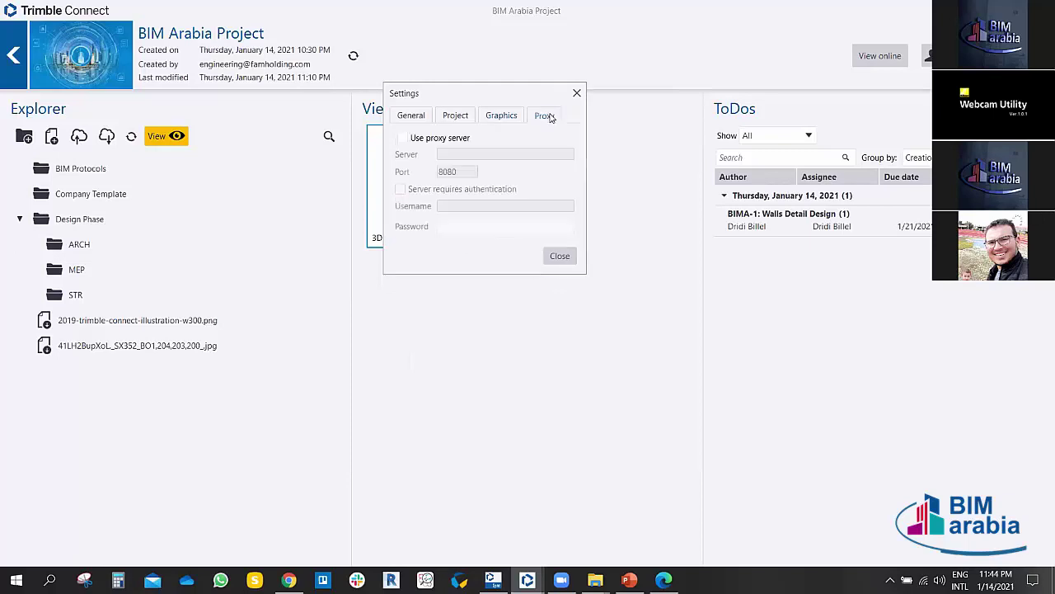
click(403, 138)
click(446, 137)
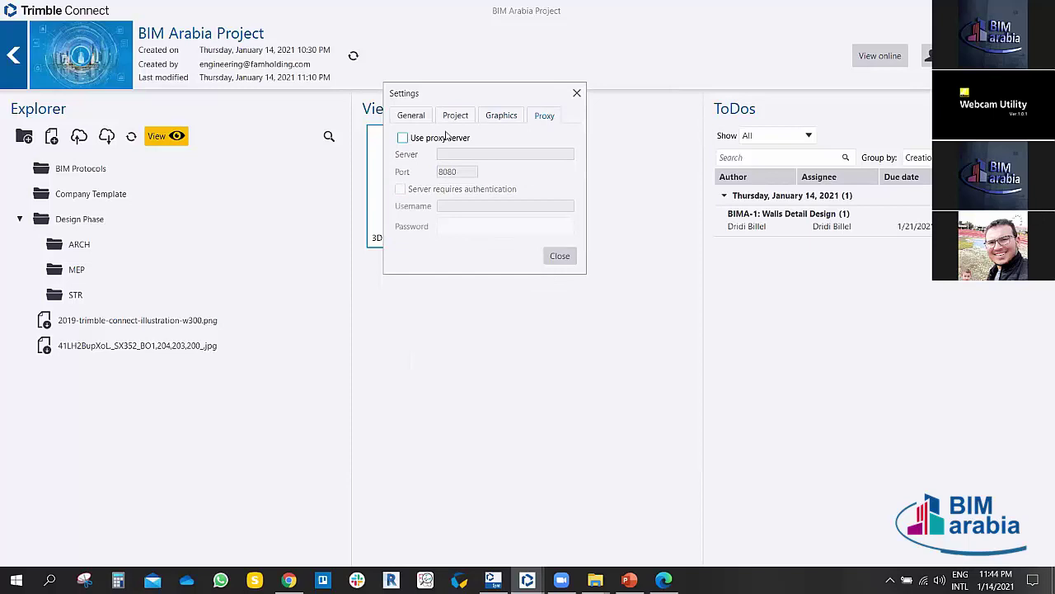
click(560, 256)
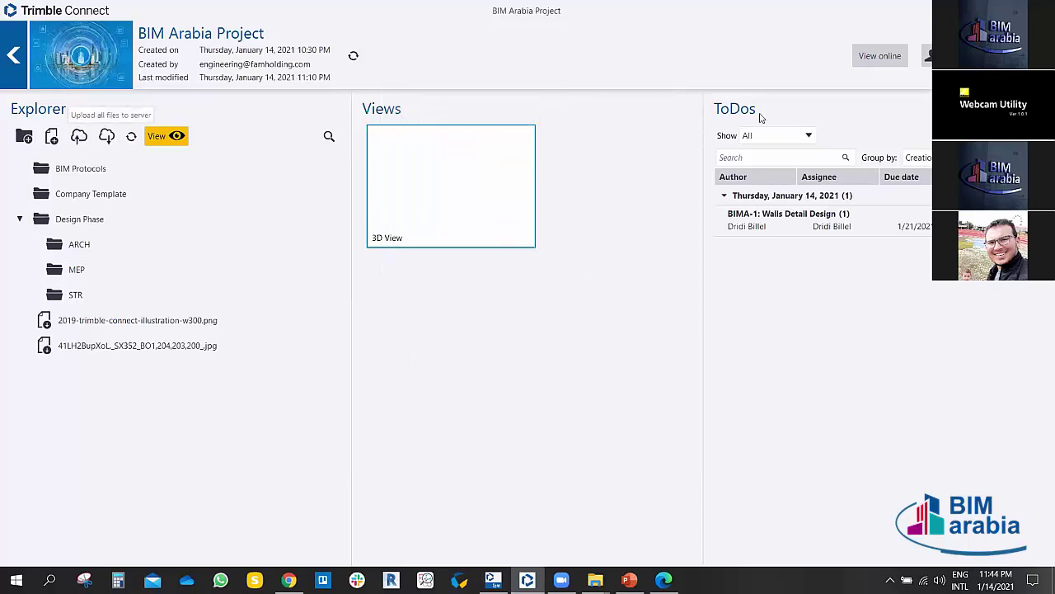
Step: Open The Family Tower from the project list and select THEF-6 under December 24, 2020
click(11, 58)
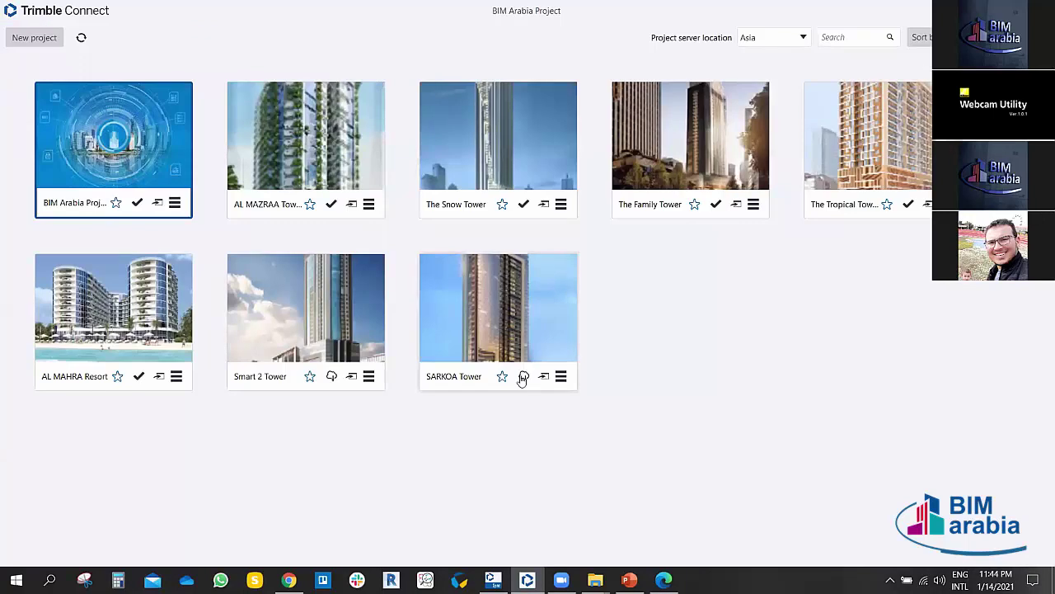
double_click(652, 141)
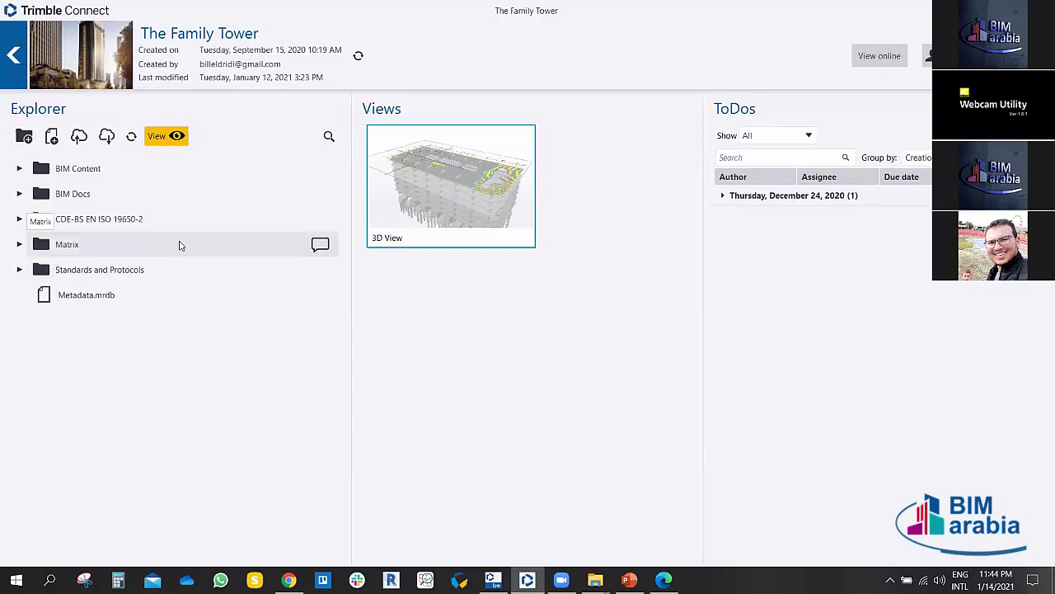
click(724, 197)
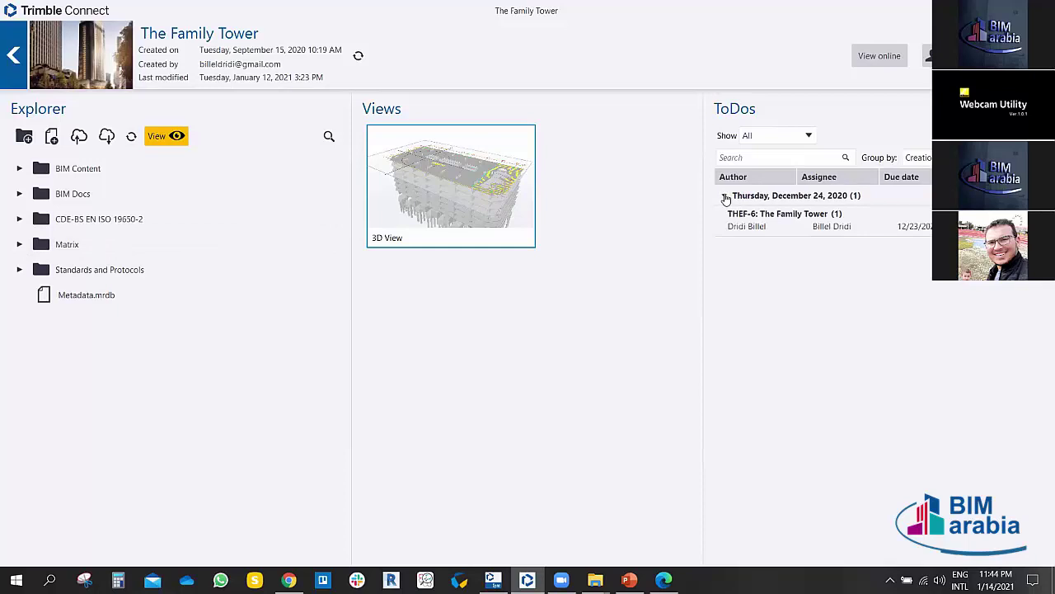
click(757, 230)
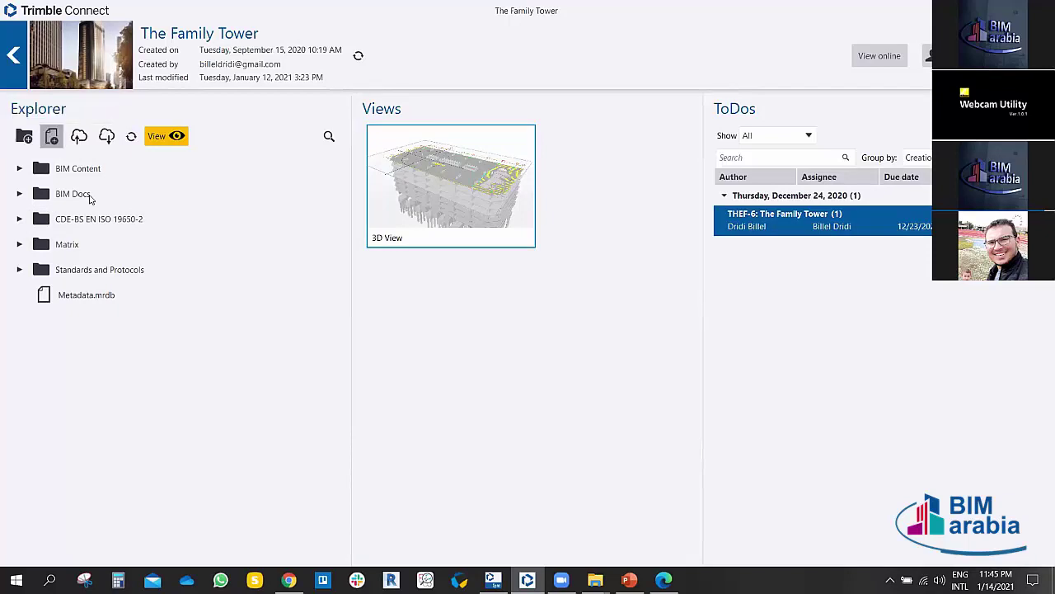
click(51, 136)
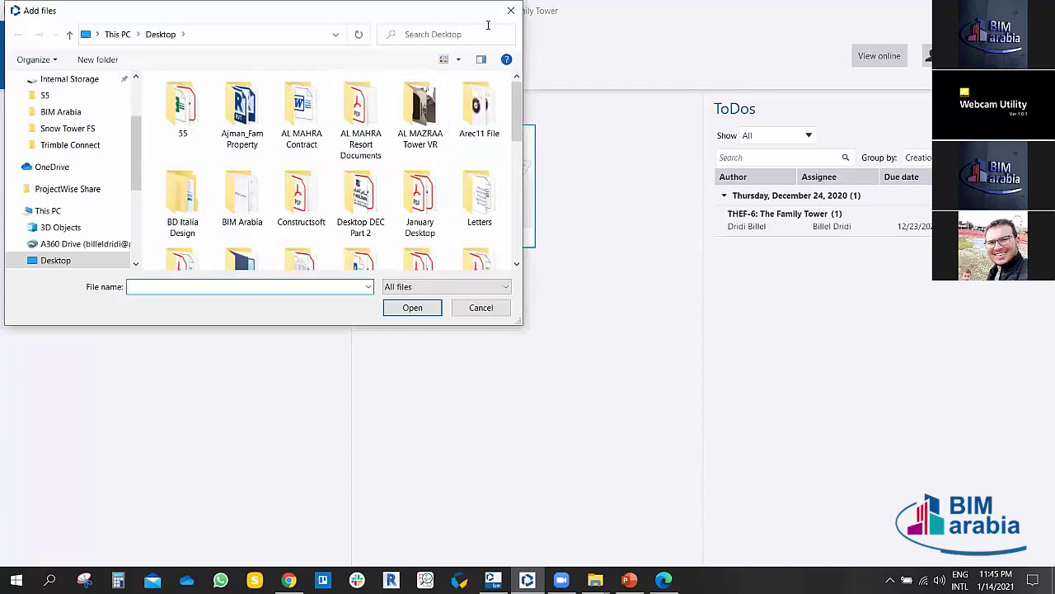
click(511, 10)
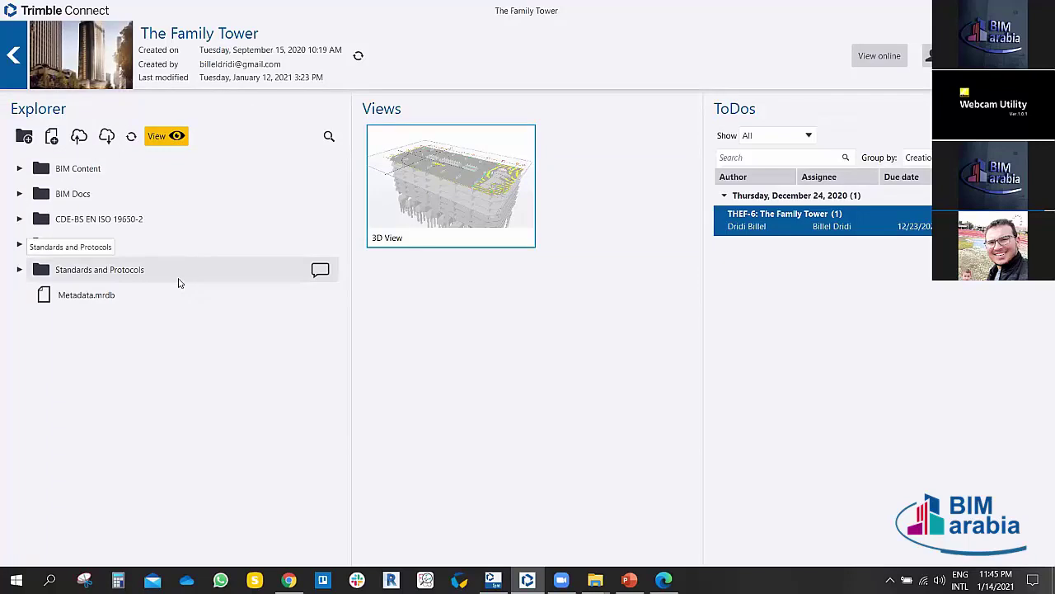
Step: Expand CDE-BS EN ISO 19650-2 > Work in Progress > CAD Files > Architectural Model and open FT-FAMH-Z2-HC-M2-A-0001.dwg
click(19, 218)
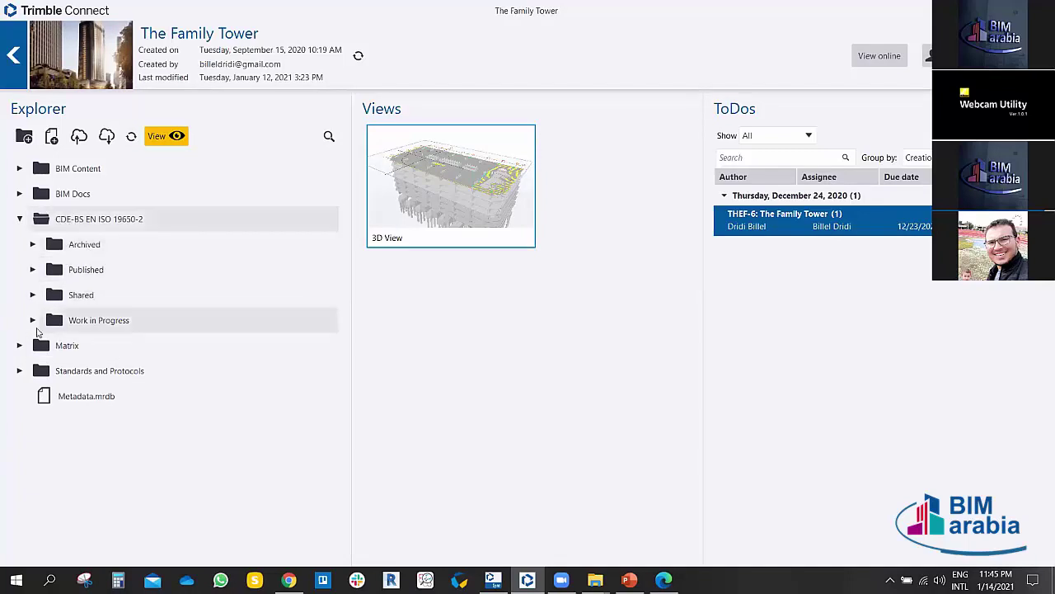
click(33, 320)
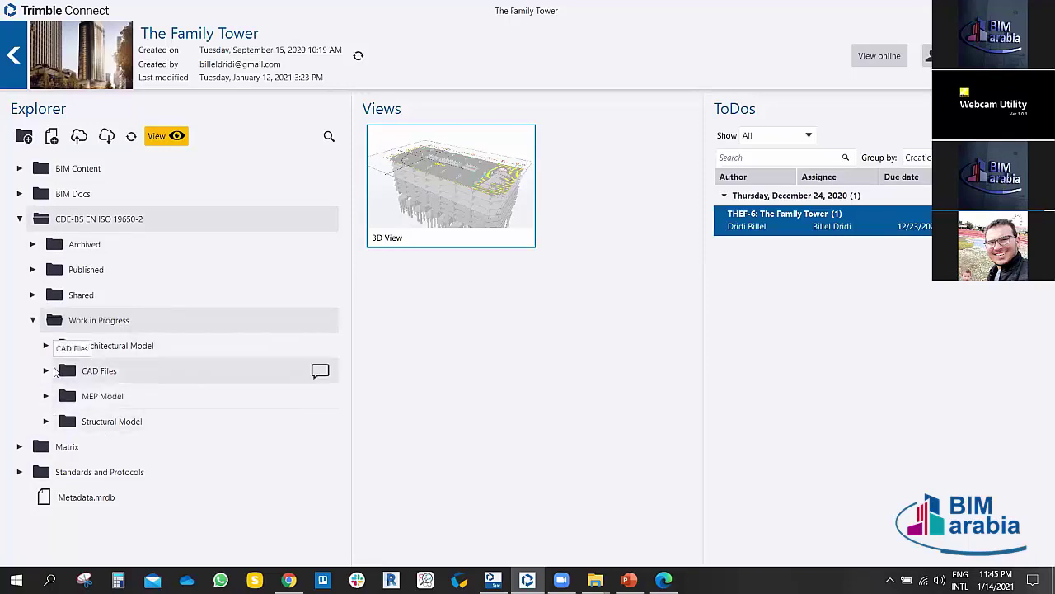
click(47, 371)
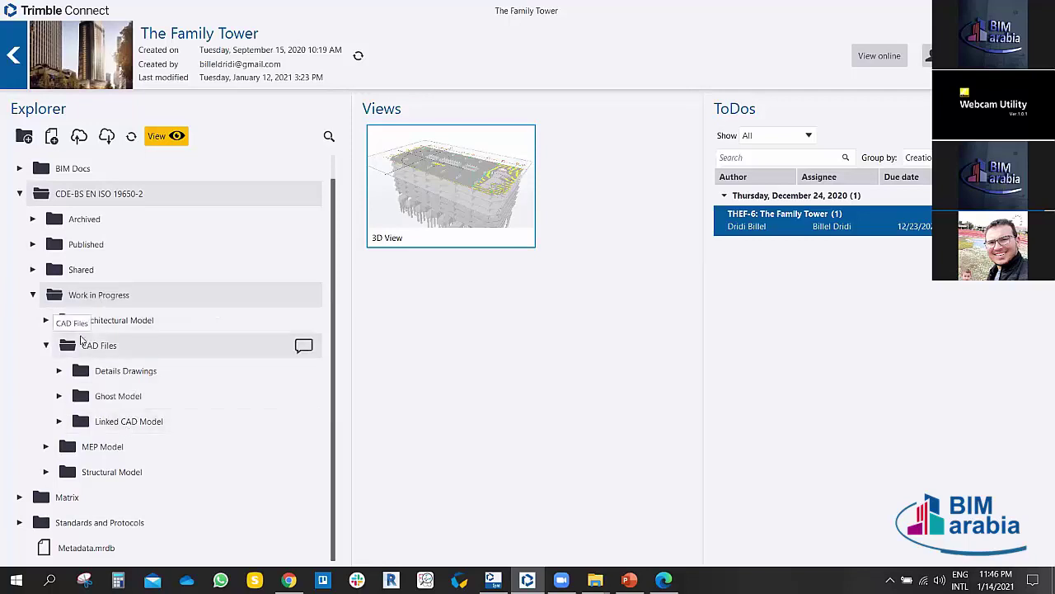
click(46, 321)
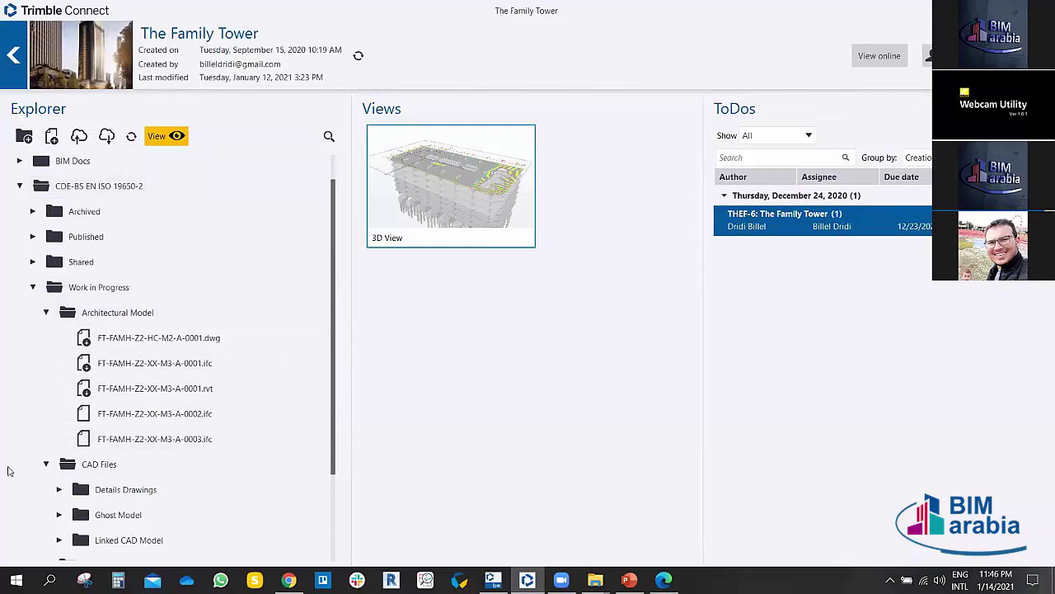
click(178, 341)
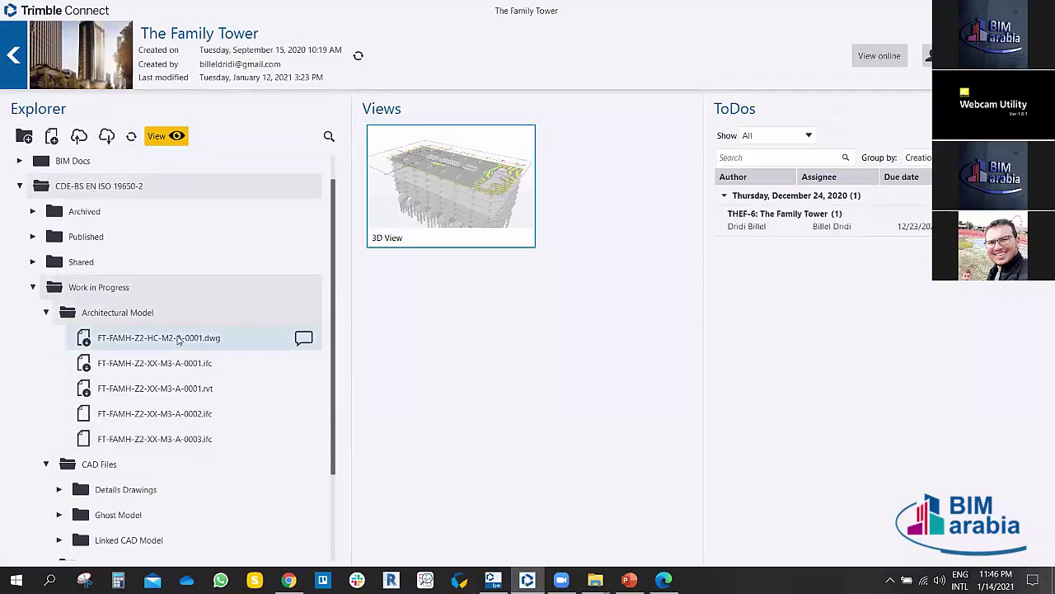
double_click(164, 341)
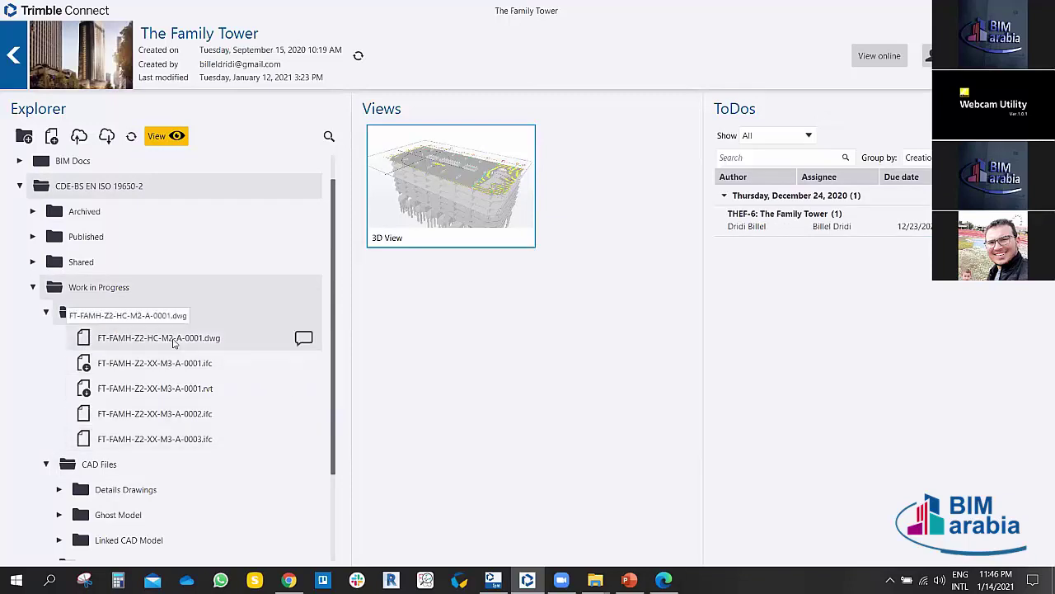
Step: Orbit the FT-FAMH-Z2-HC-M2-A-0001.dwg plan in the 3D viewer, then go back to the project page
double_click(173, 340)
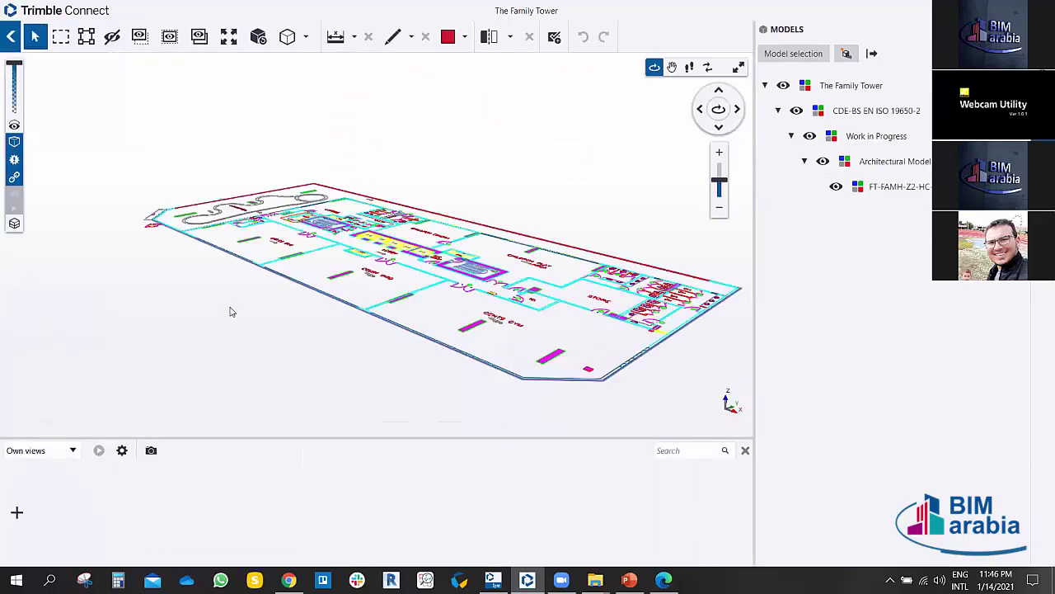
mouse_move(231, 311)
mouse_down()
mouse_move(283, 330)
mouse_move(415, 332)
mouse_move(602, 370)
mouse_move(536, 353)
mouse_move(453, 363)
mouse_move(371, 346)
mouse_move(412, 370)
mouse_up()
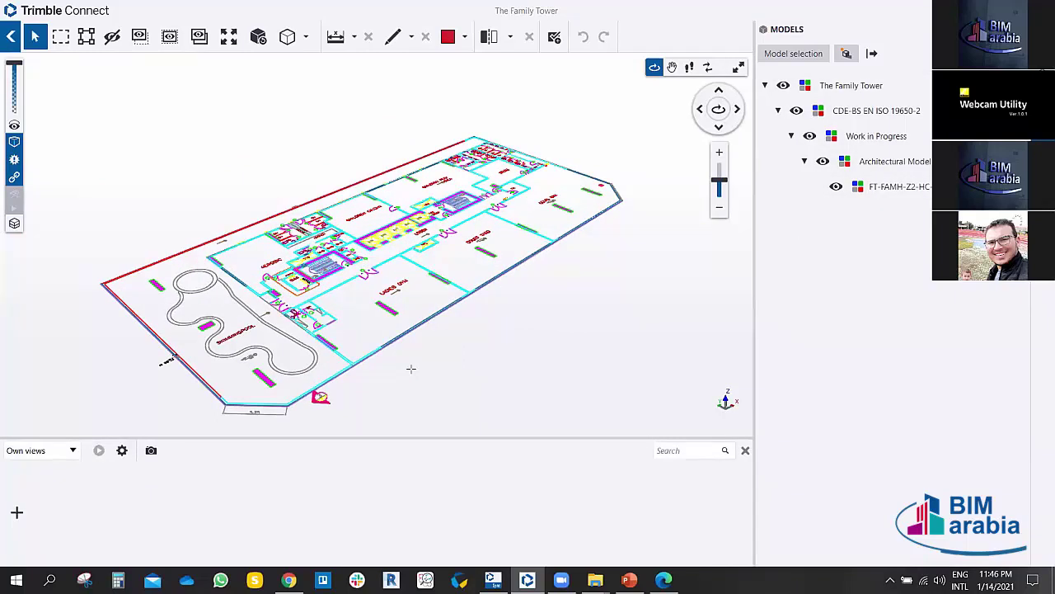
drag(411, 366, 343, 350)
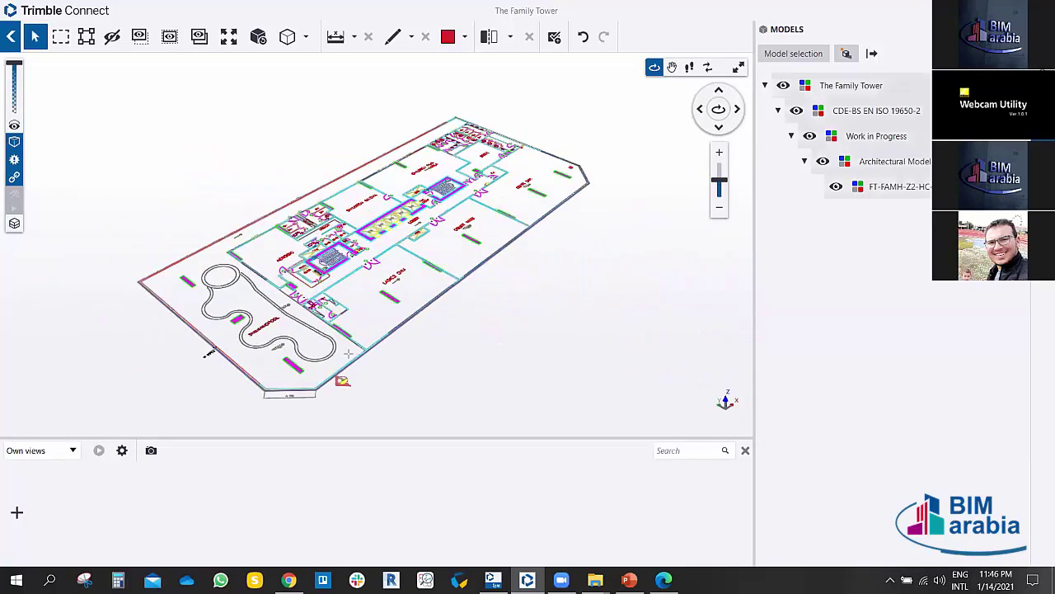
scroll(367, 363, up, 5)
scroll(355, 386, down, 3)
drag(354, 386, 12, 38)
click(12, 39)
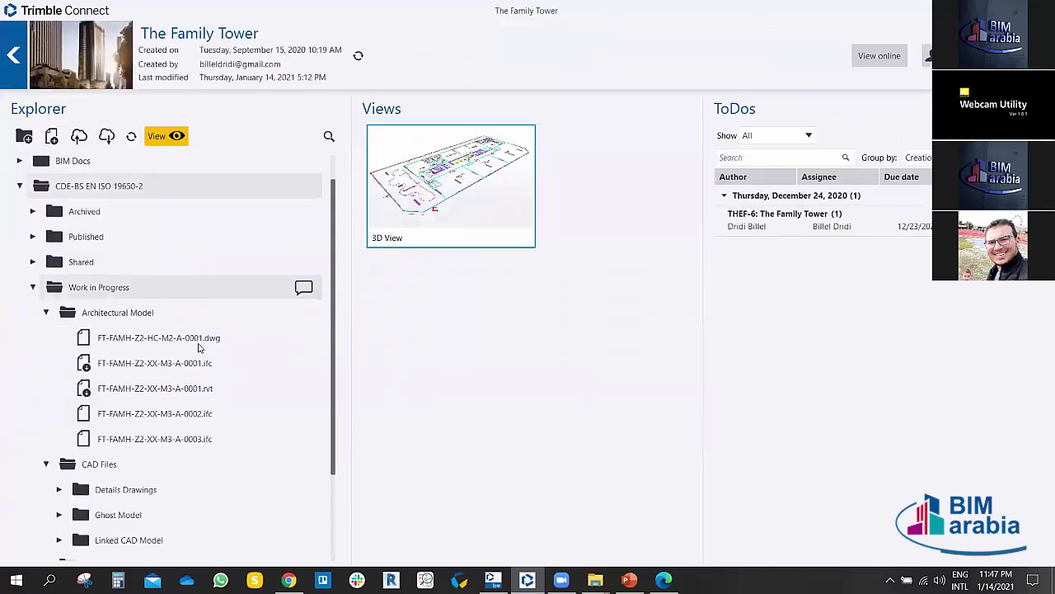
Step: View the FT-FAMH-Z2-XX-M3-A-0001.rvt model, find it empty, and go back to the Explorer tree
click(174, 399)
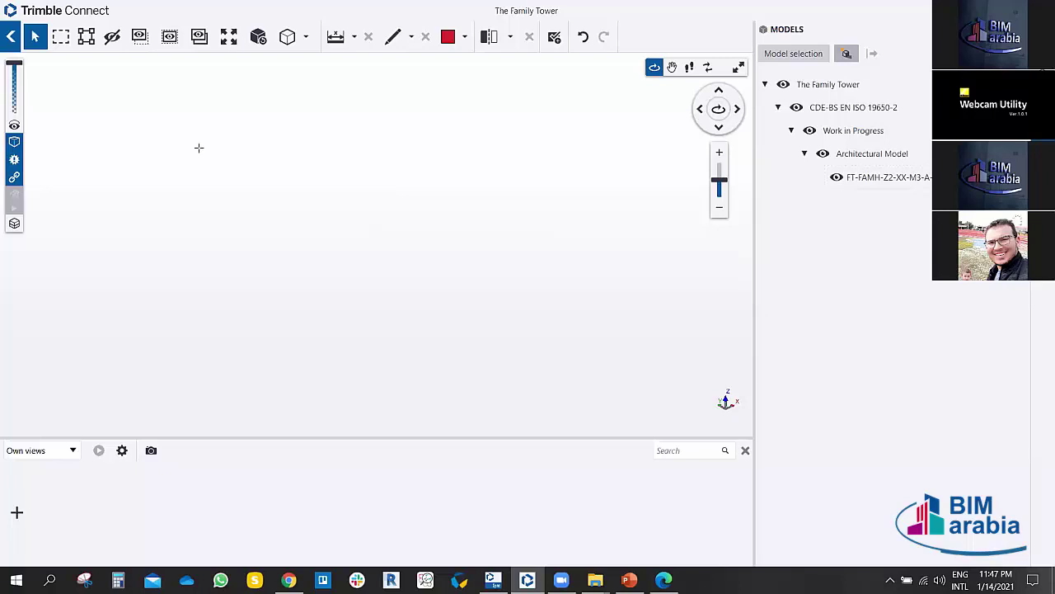
click(11, 36)
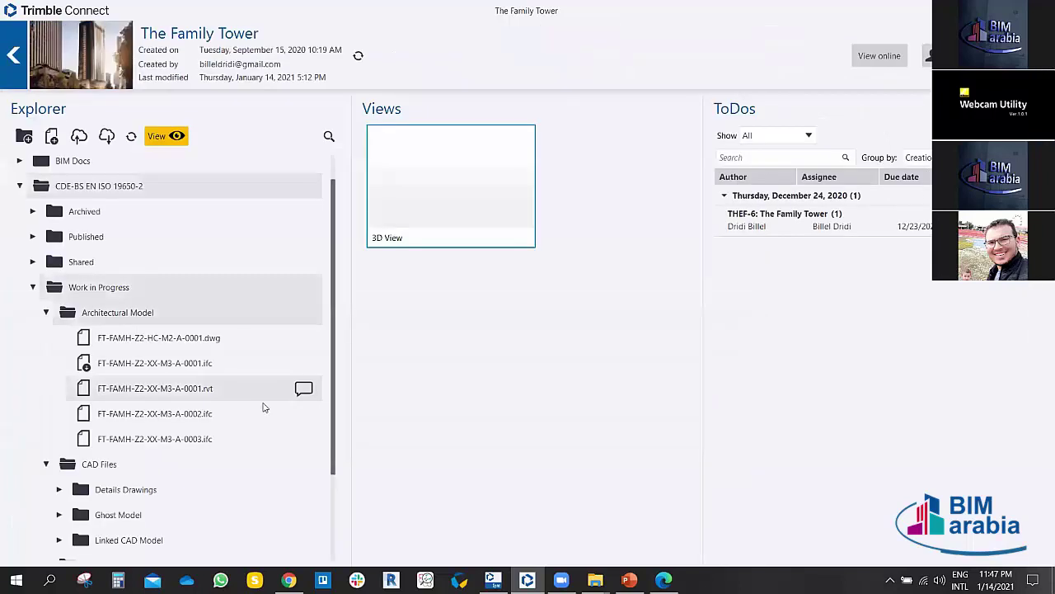
scroll(213, 387, down, 1)
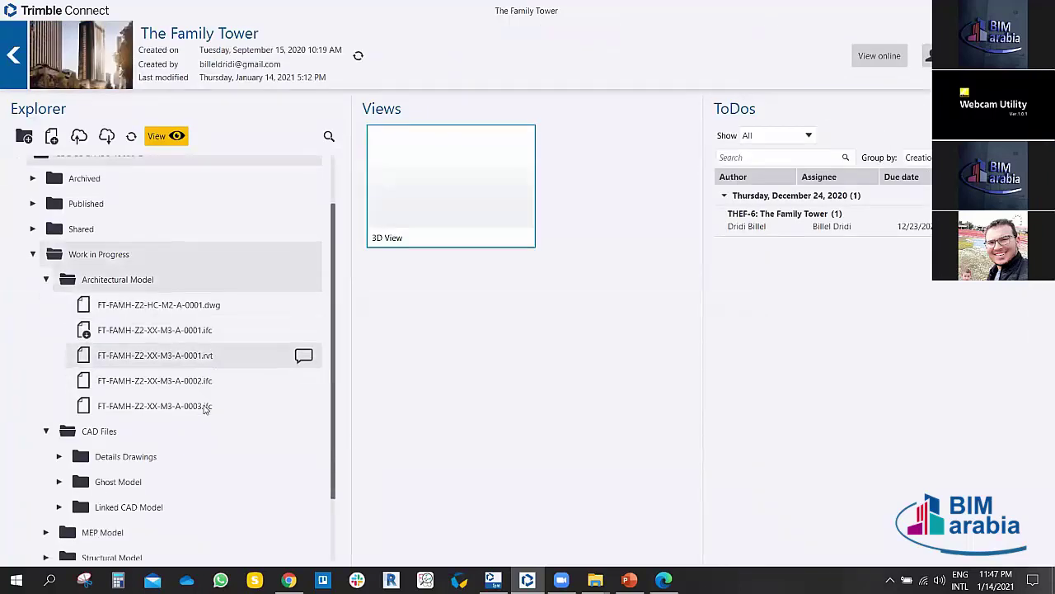
Step: Open the Family Tower architectural model in 3D, zoom in, and orbit toward a front-on view
double_click(166, 405)
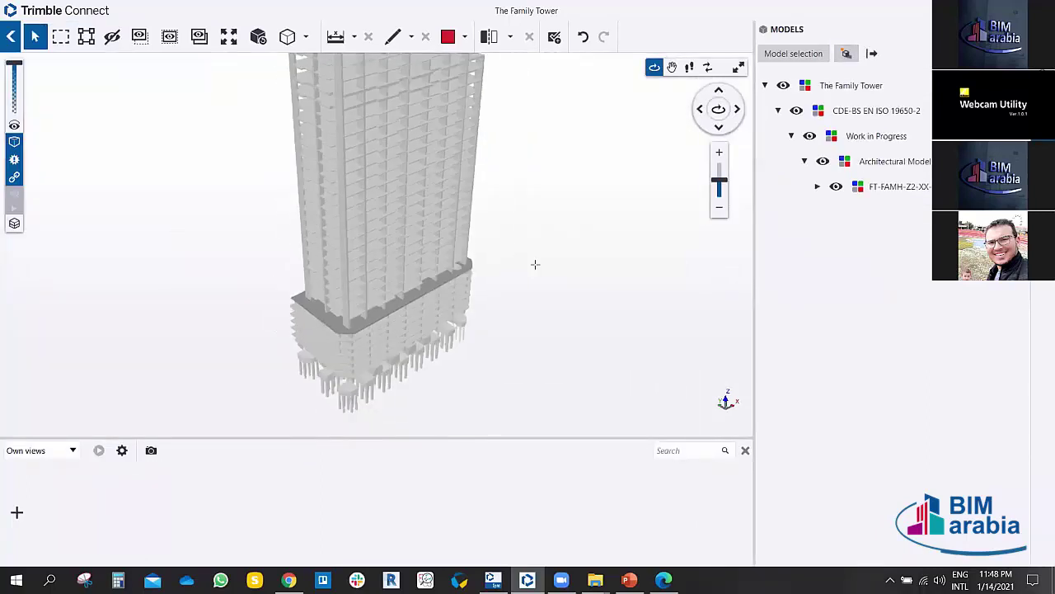
drag(535, 264, 484, 271)
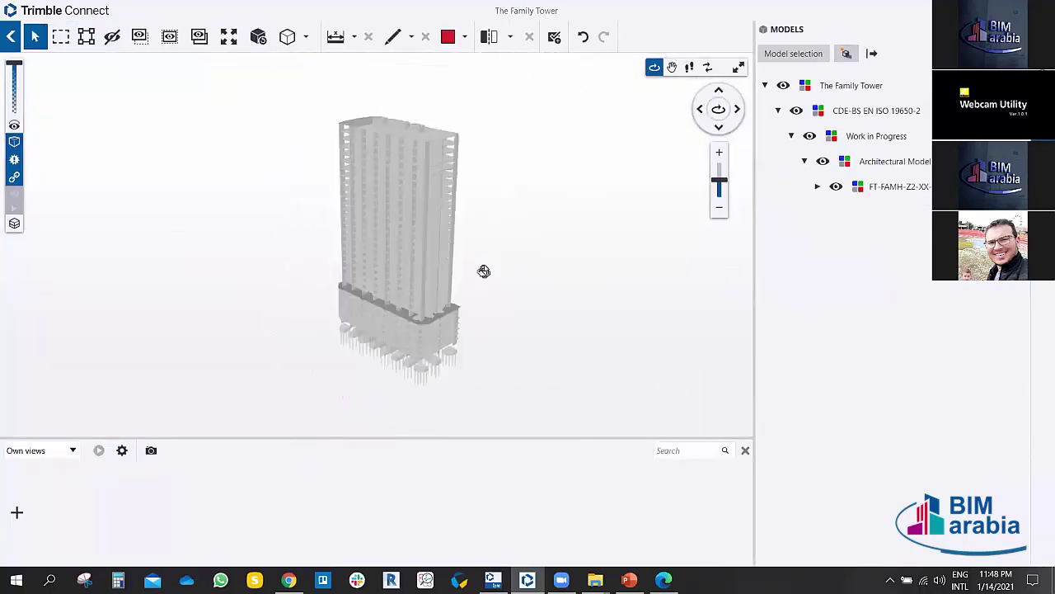
scroll(248, 238, up, 5)
drag(247, 238, 302, 236)
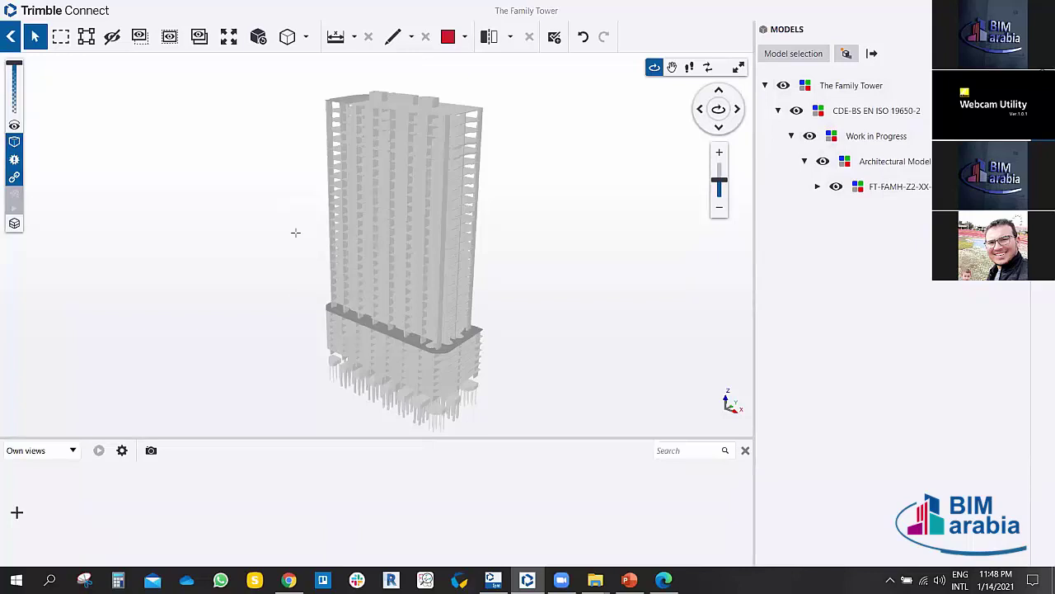
drag(295, 233, 330, 217)
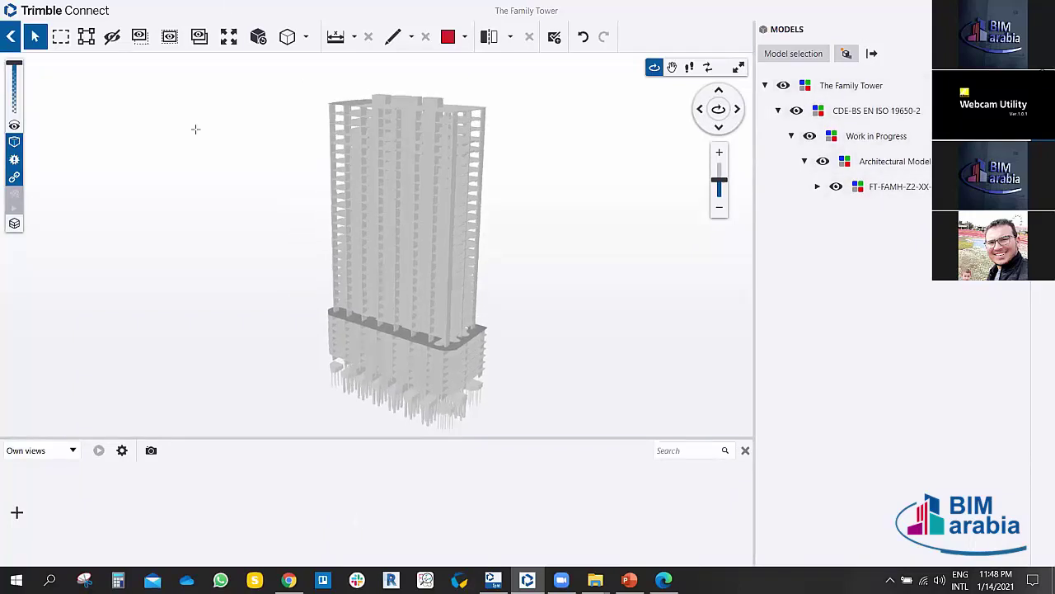
drag(195, 129, 620, 193)
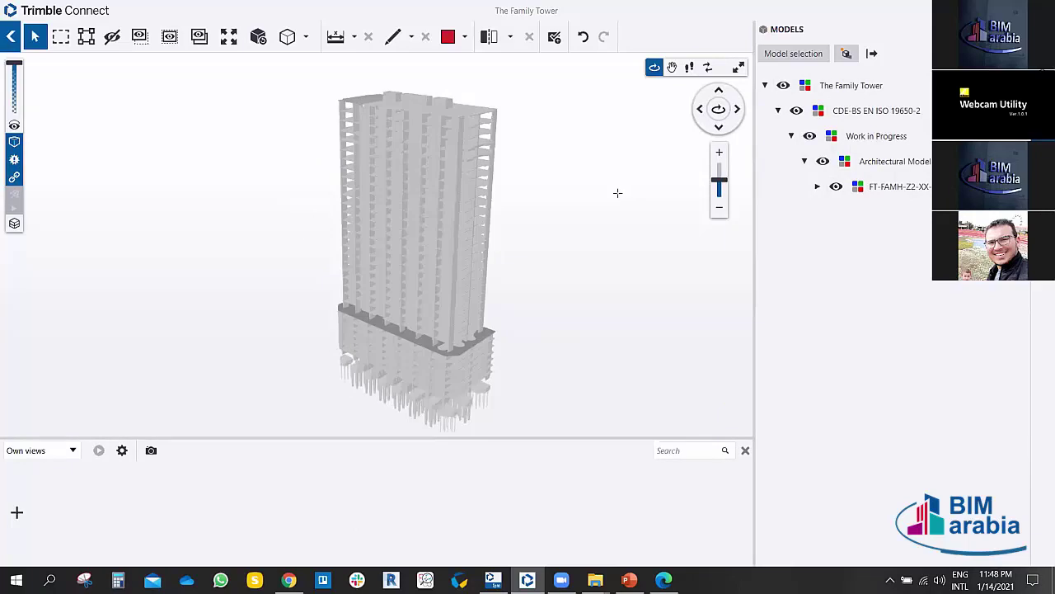
Step: Keep orbiting the tower from other angles, select it, and briefly switch to Chrome and back
drag(618, 193, 556, 204)
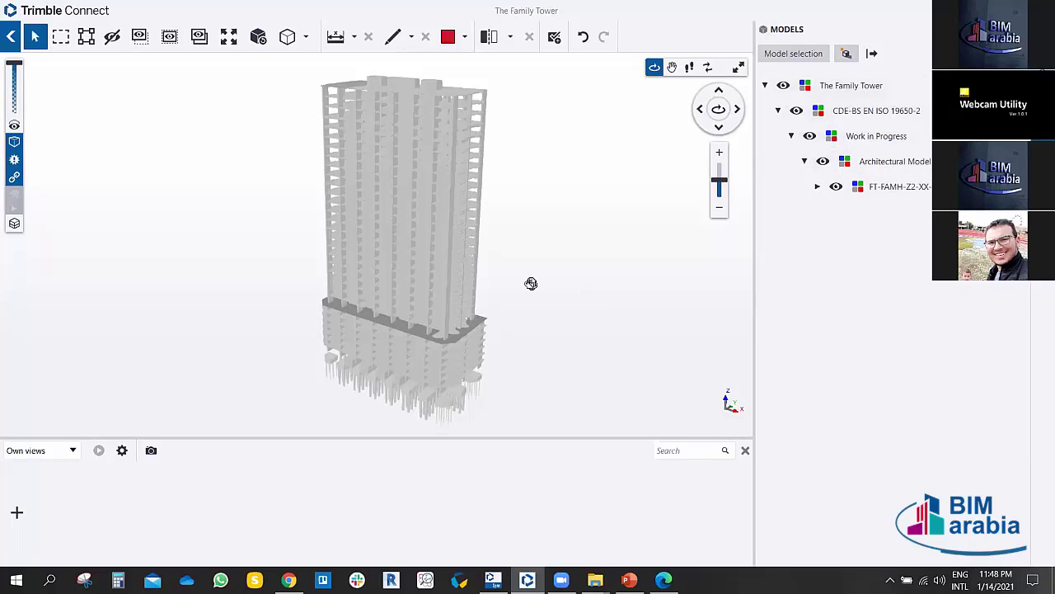
mouse_move(530, 283)
mouse_down()
mouse_move(554, 280)
mouse_move(541, 277)
mouse_up()
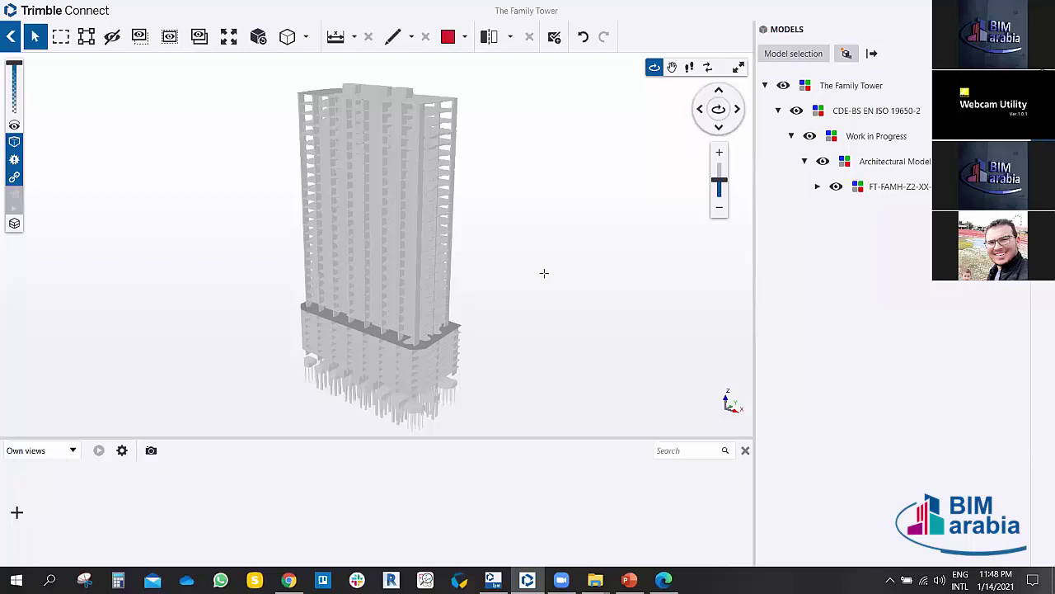
drag(544, 273, 575, 226)
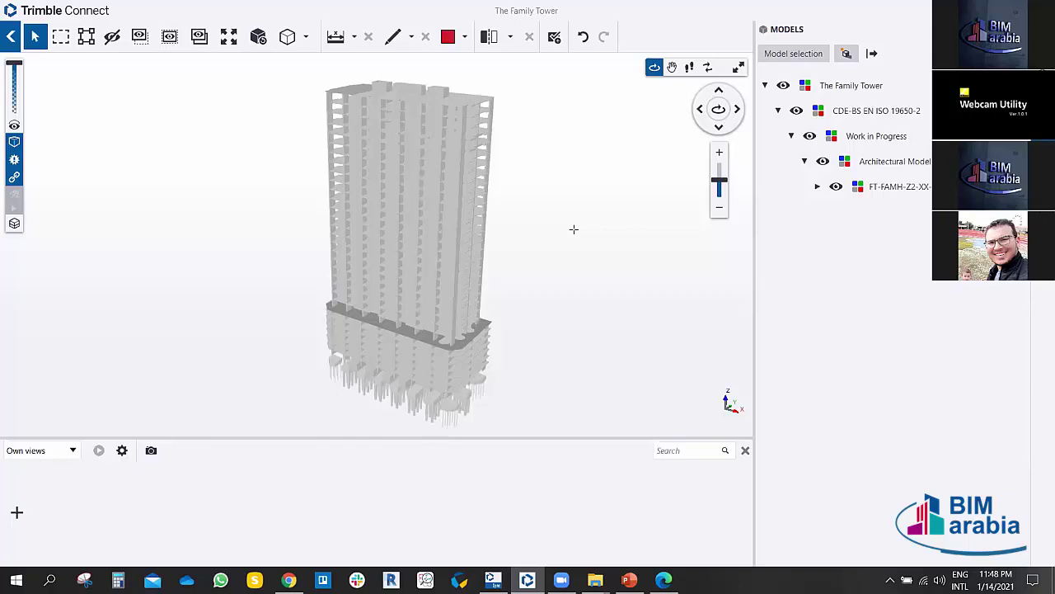
mouse_move(537, 240)
mouse_down()
mouse_move(553, 243)
mouse_move(522, 255)
mouse_move(552, 261)
mouse_move(544, 232)
mouse_up()
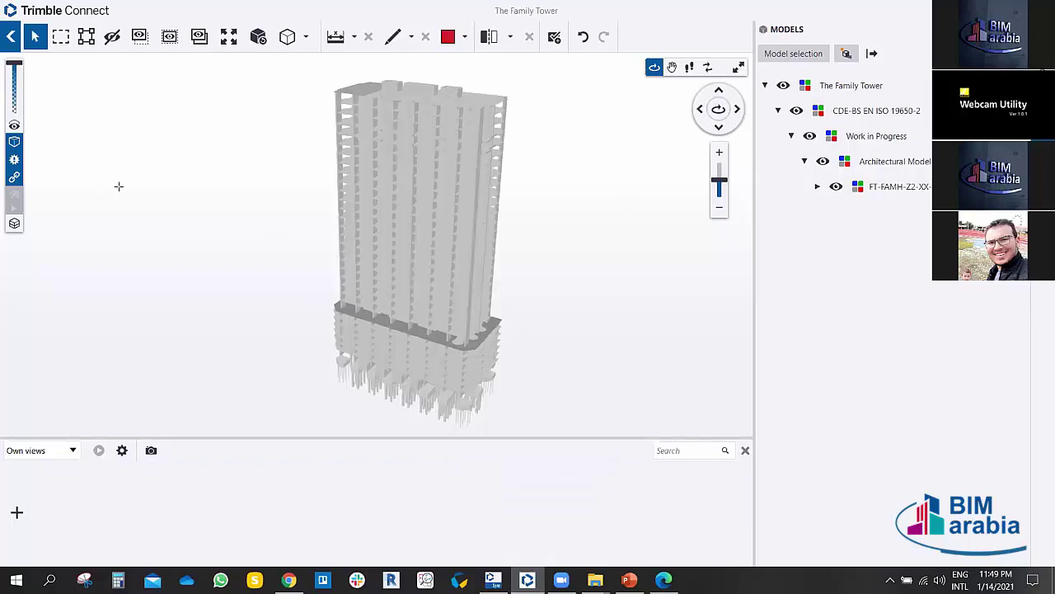
drag(117, 186, 143, 197)
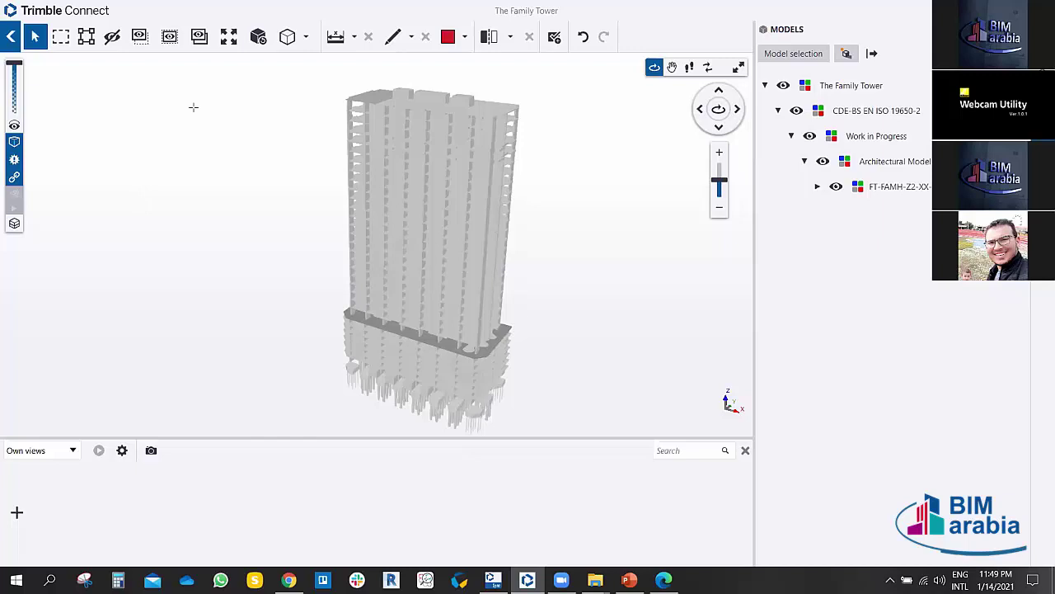
click(380, 150)
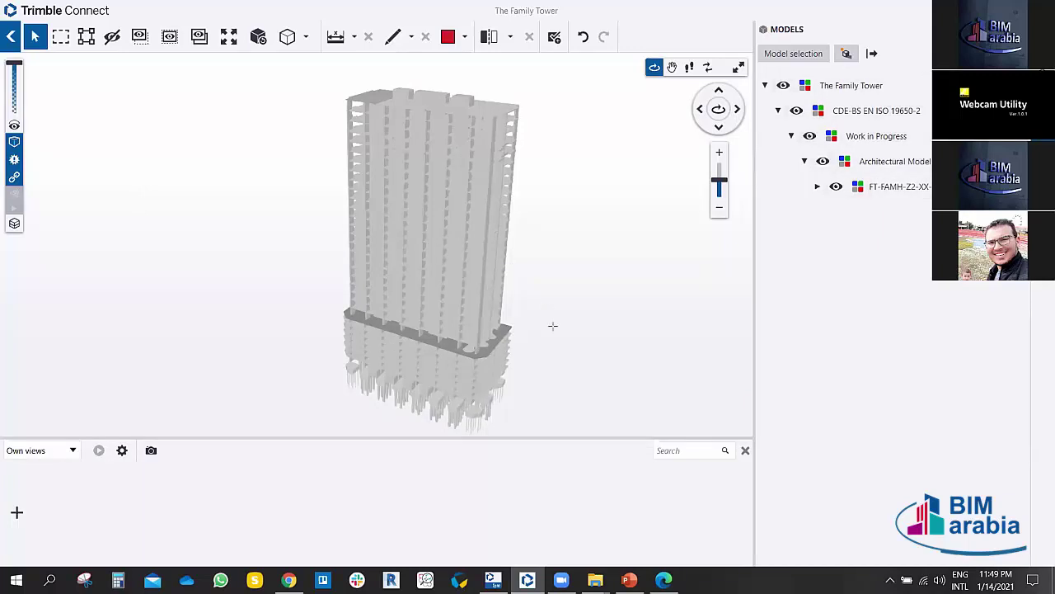
click(288, 580)
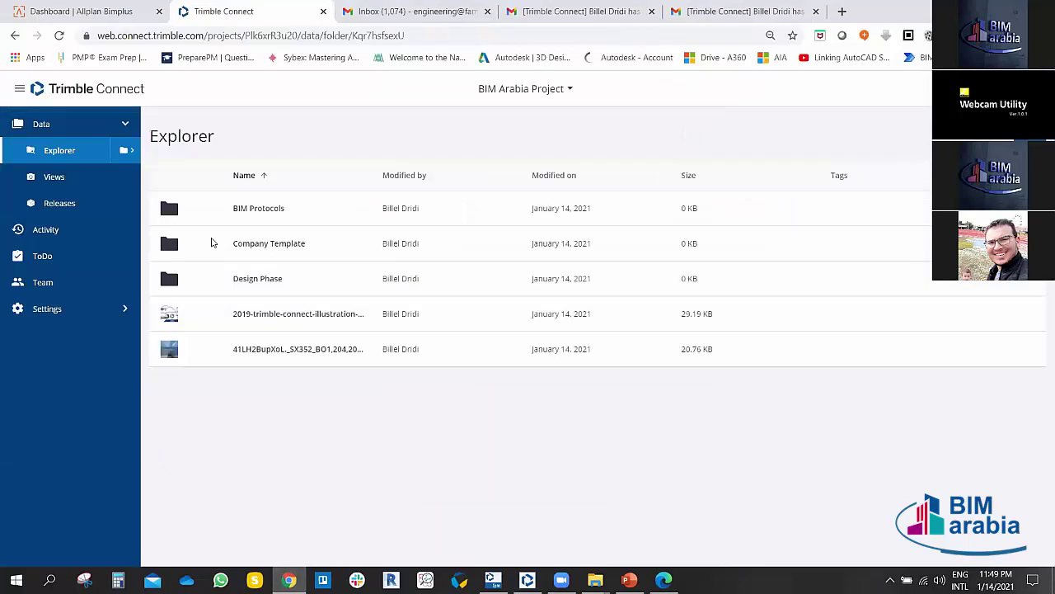
click(526, 580)
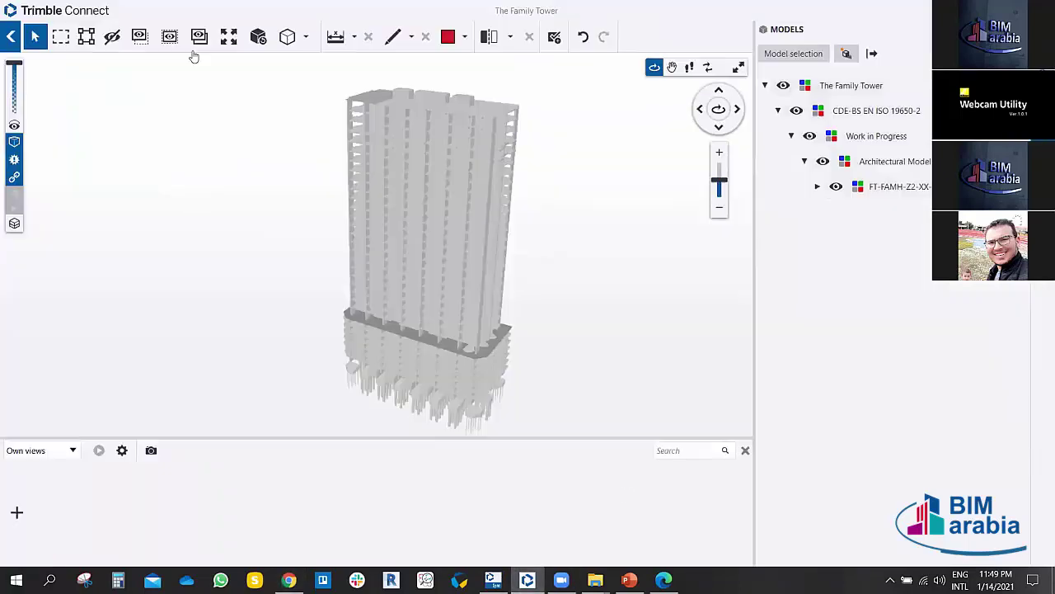
Step: Close the tower viewer with the back arrow to reach The Family Tower project page
click(11, 36)
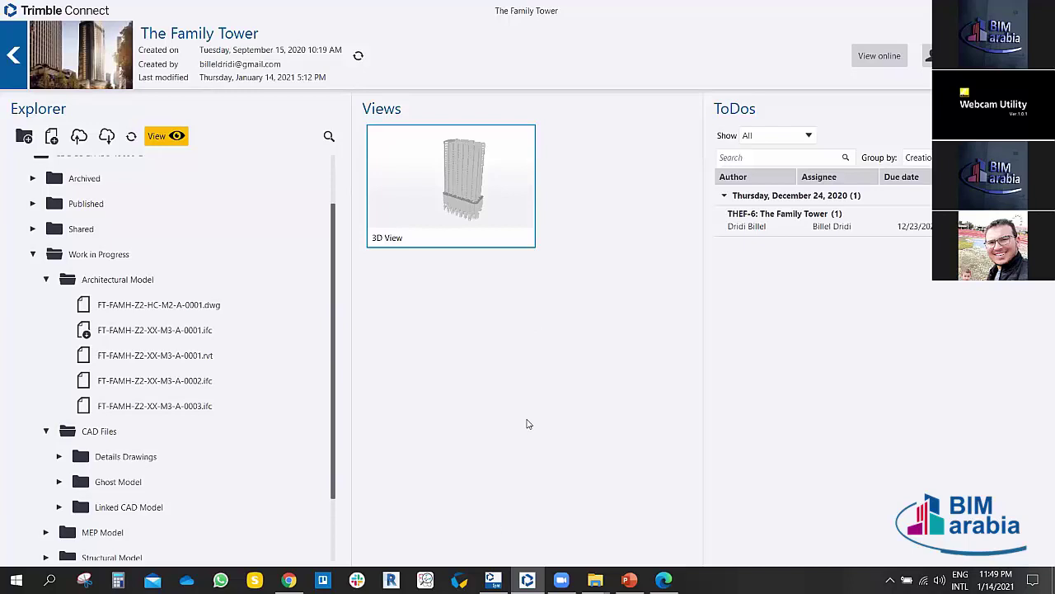
Step: Bring up Trimble Connect Sync from the taskbar and look through its Projects list
mouse_move(495, 577)
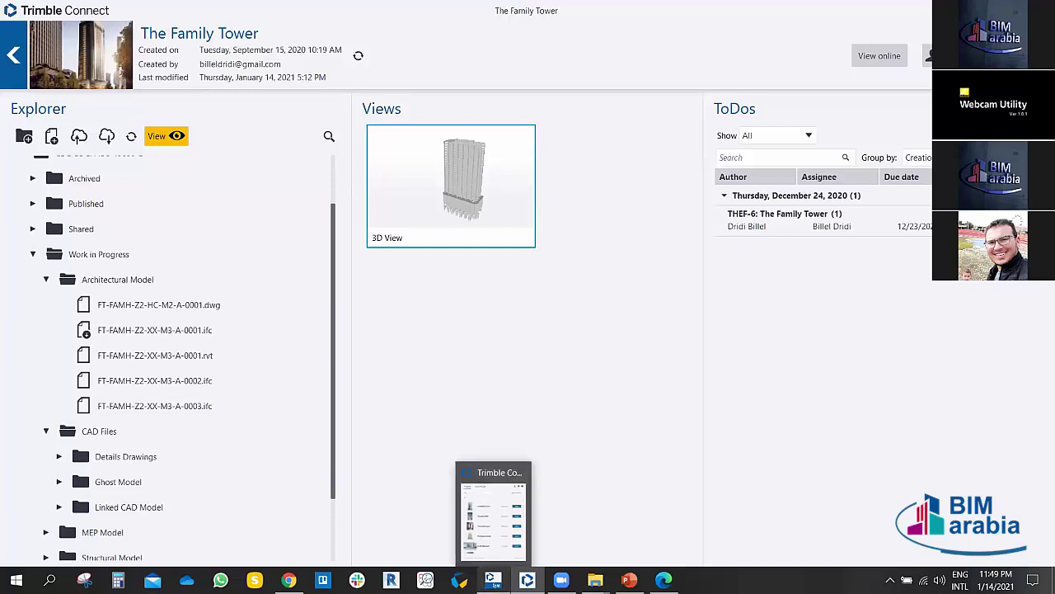
click(503, 516)
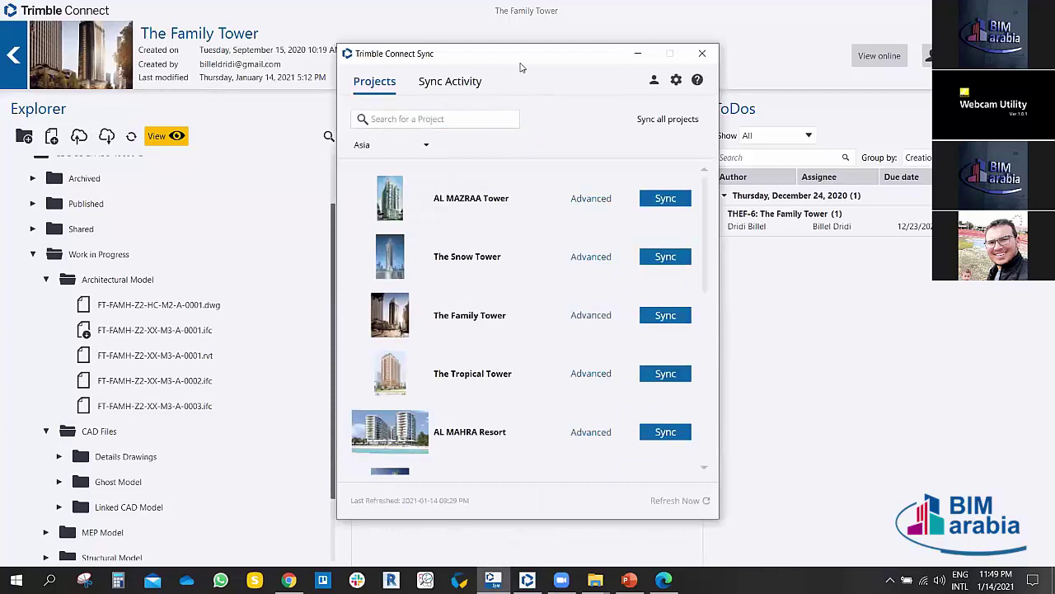
drag(504, 58, 452, 21)
scroll(469, 298, down, 3)
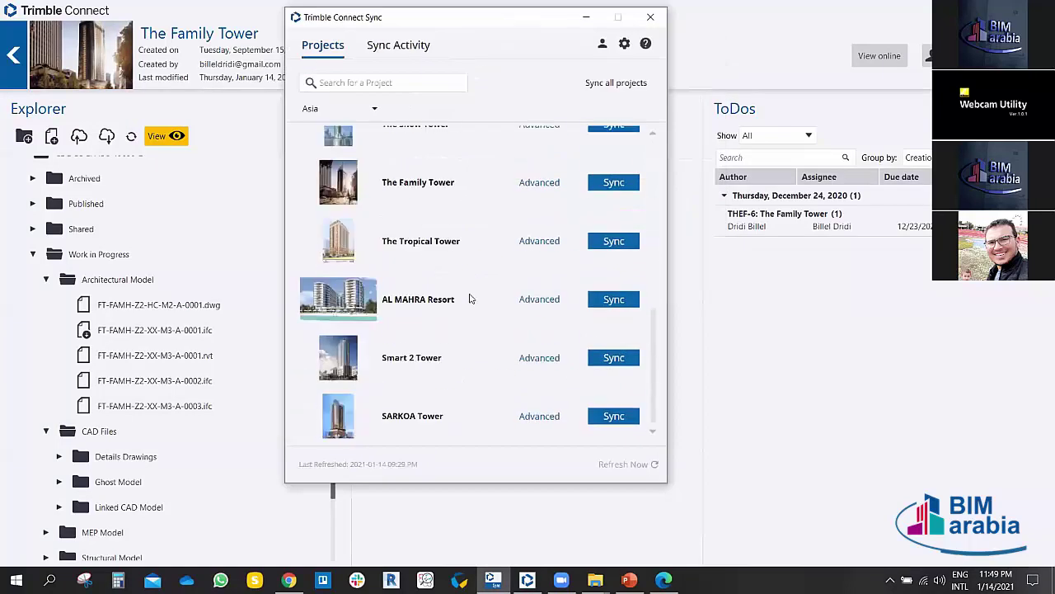
scroll(469, 299, up, 2)
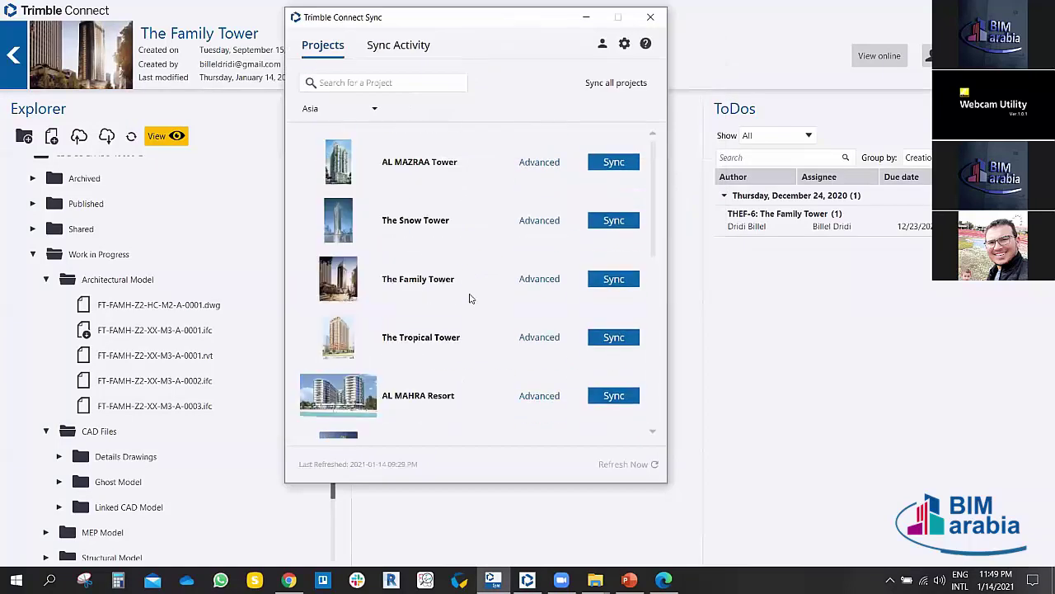
scroll(471, 285, down, 2)
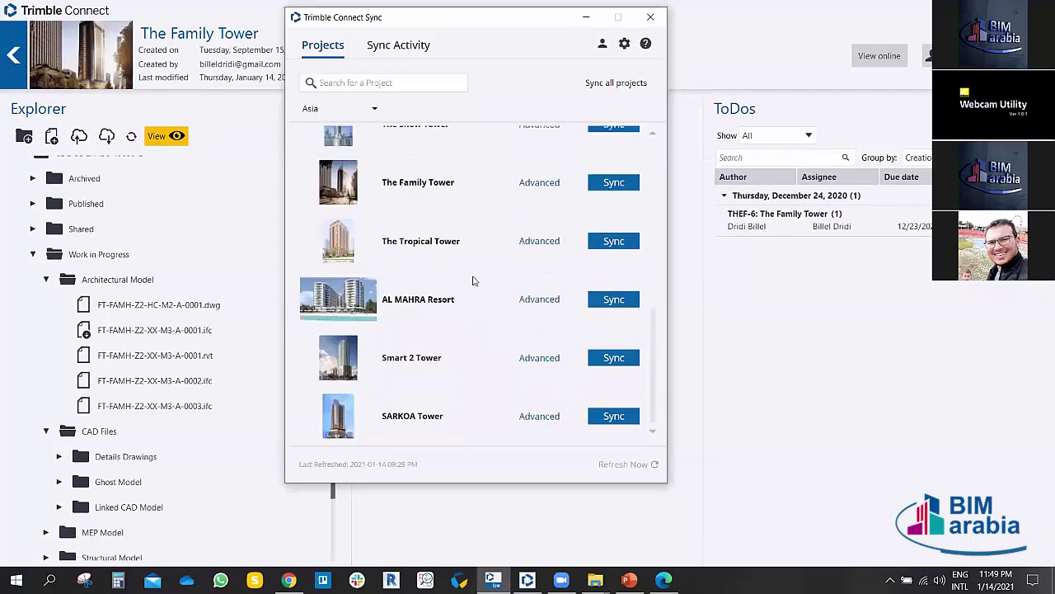
scroll(471, 280, up, 2)
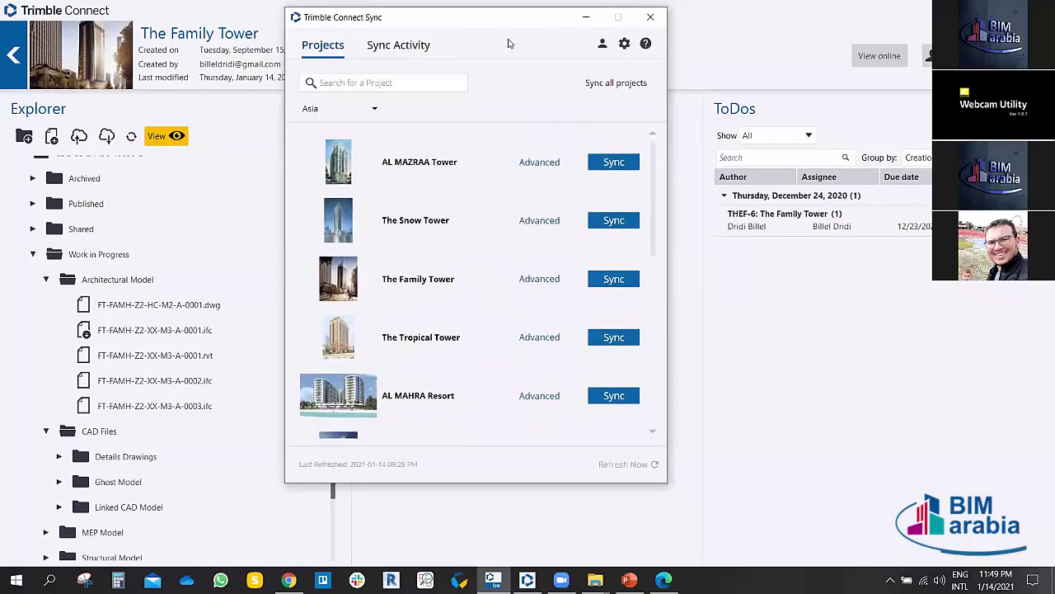
drag(500, 28, 508, 42)
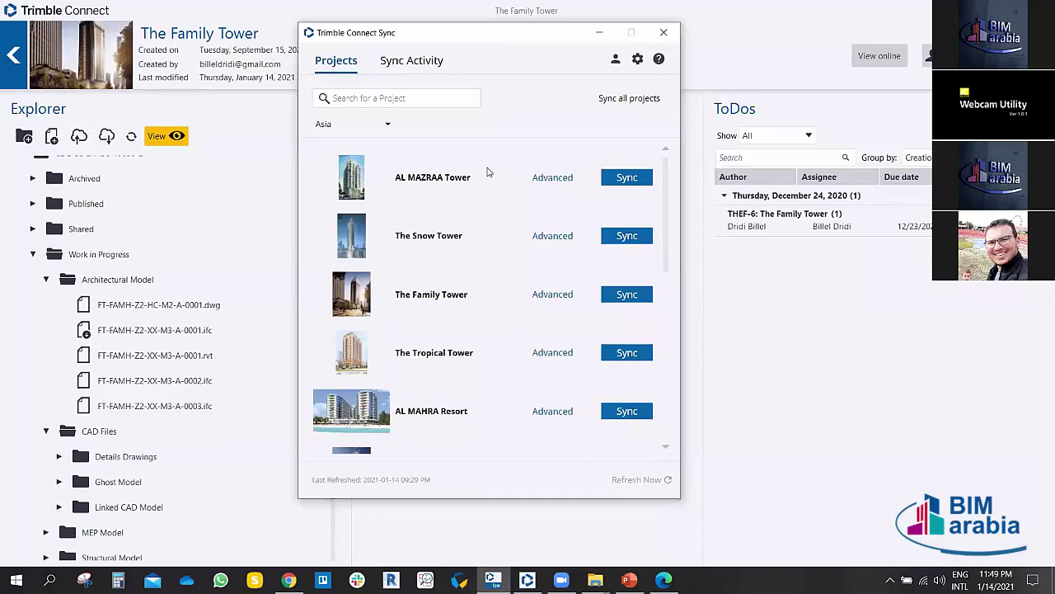
scroll(478, 217, down, 3)
scroll(446, 247, up, 2)
scroll(446, 247, up, 1)
scroll(454, 294, down, 3)
scroll(454, 292, up, 3)
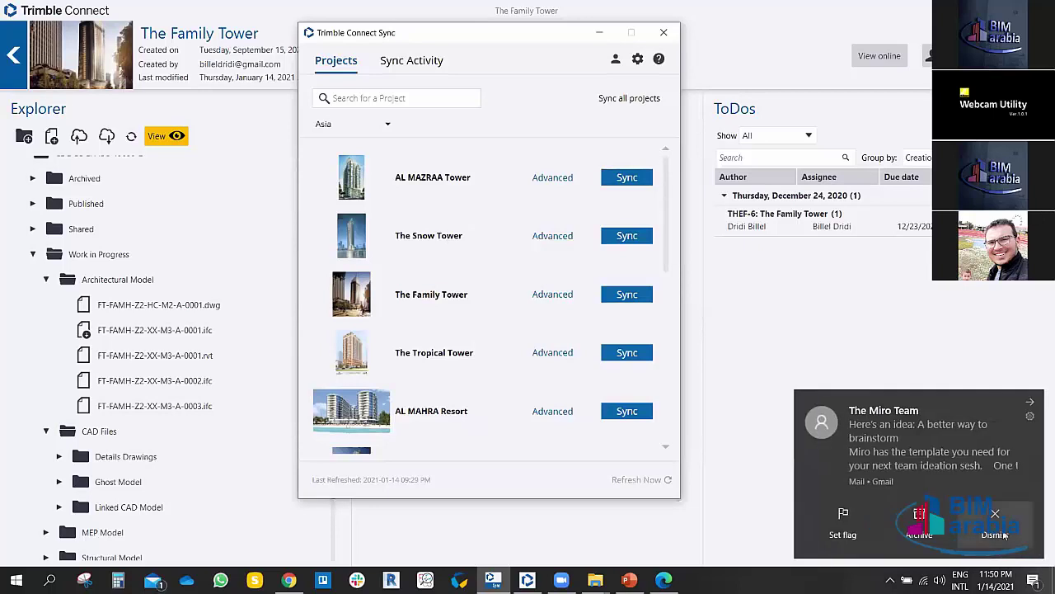
Step: Dismiss the mail notification, reposition the window, and sync the AL MAZRAA Tower project
click(1004, 535)
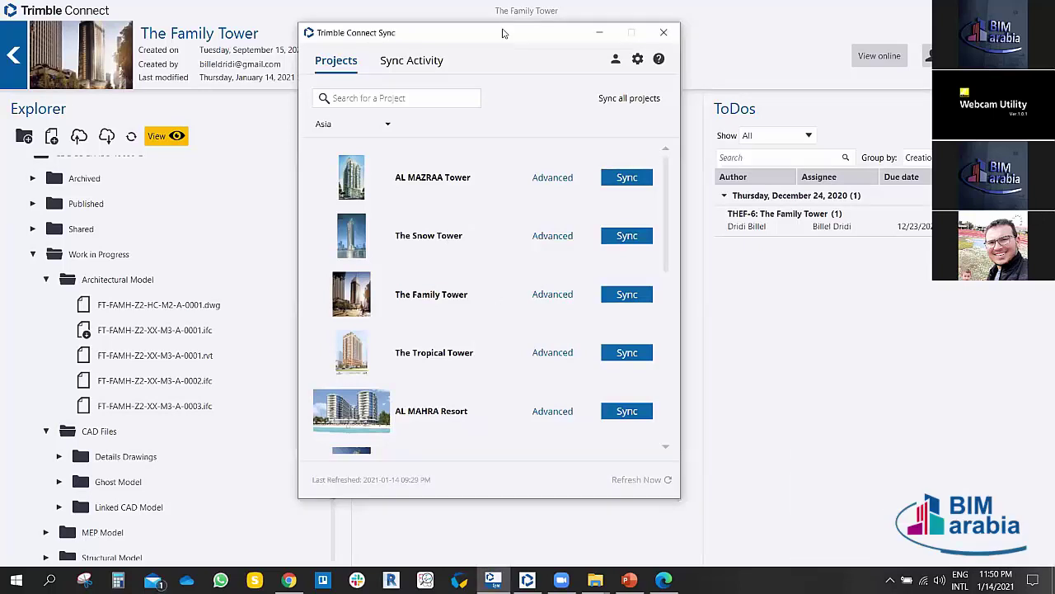
drag(504, 33, 500, 19)
scroll(489, 252, down, 2)
scroll(456, 219, up, 2)
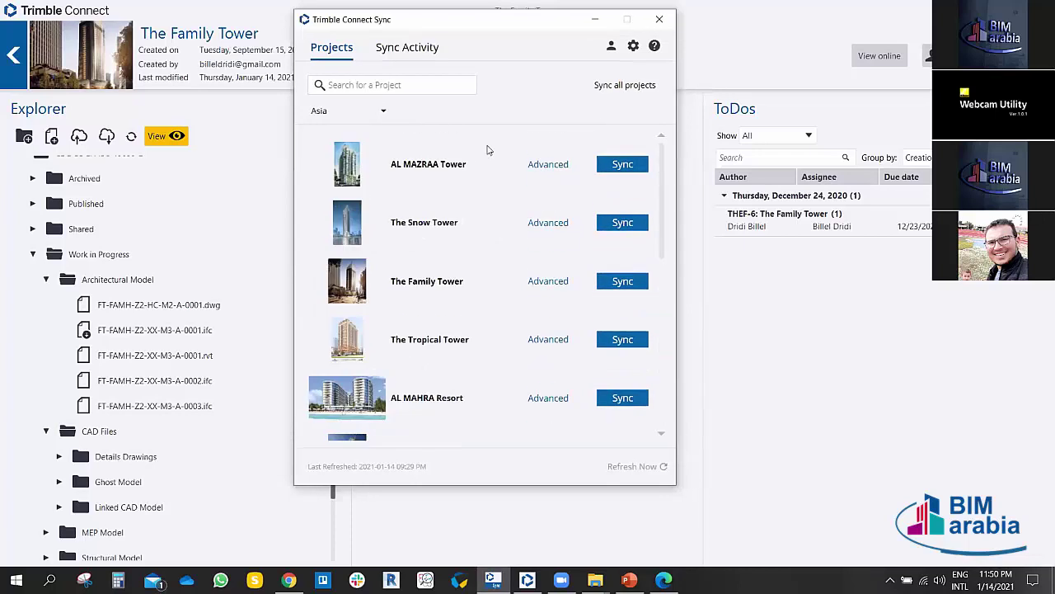
drag(431, 26, 453, 27)
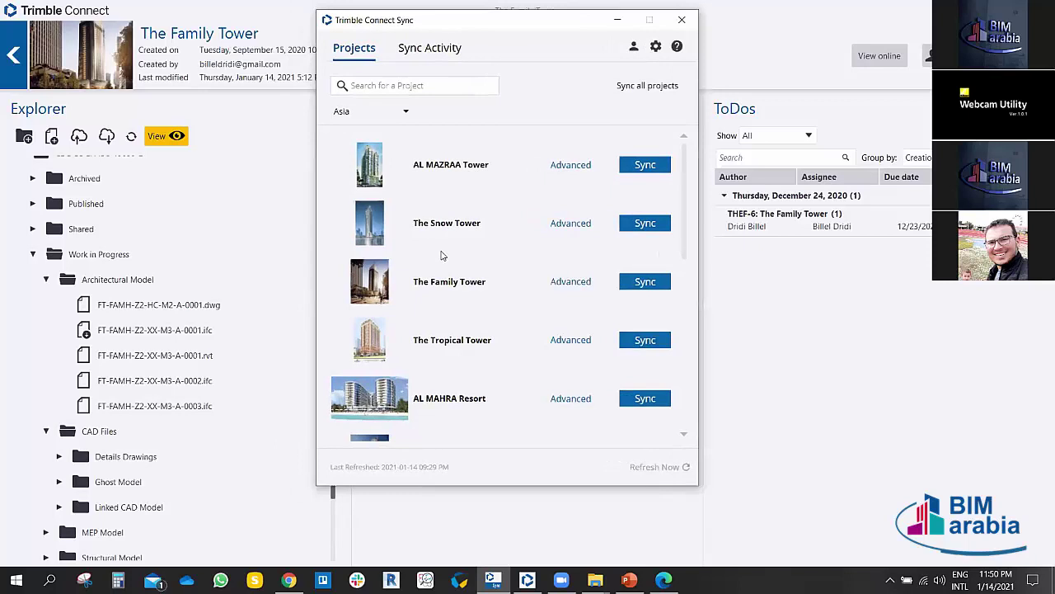
drag(534, 31, 501, 49)
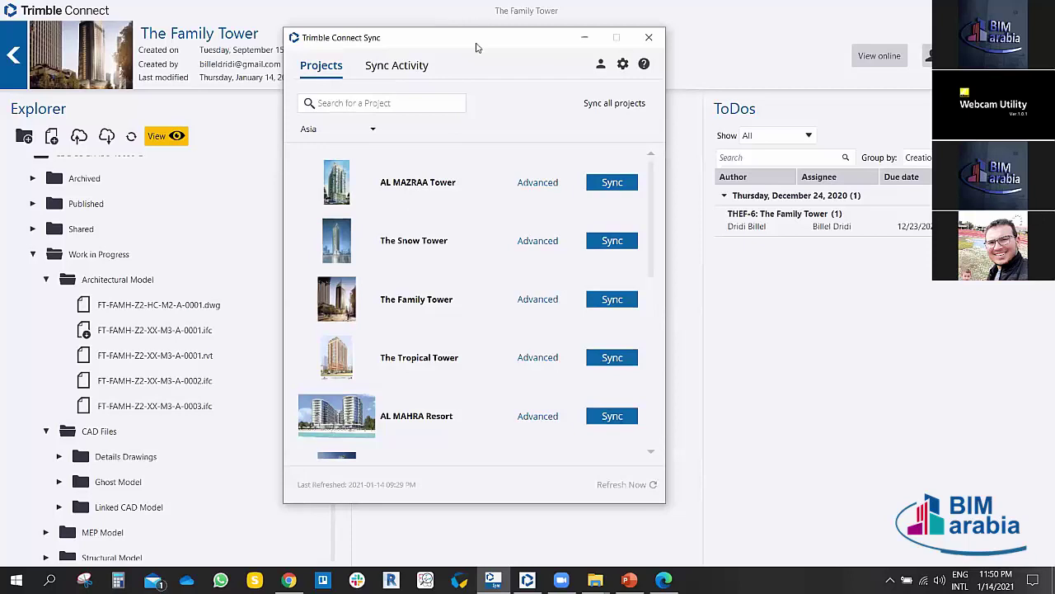
drag(476, 48, 470, 44)
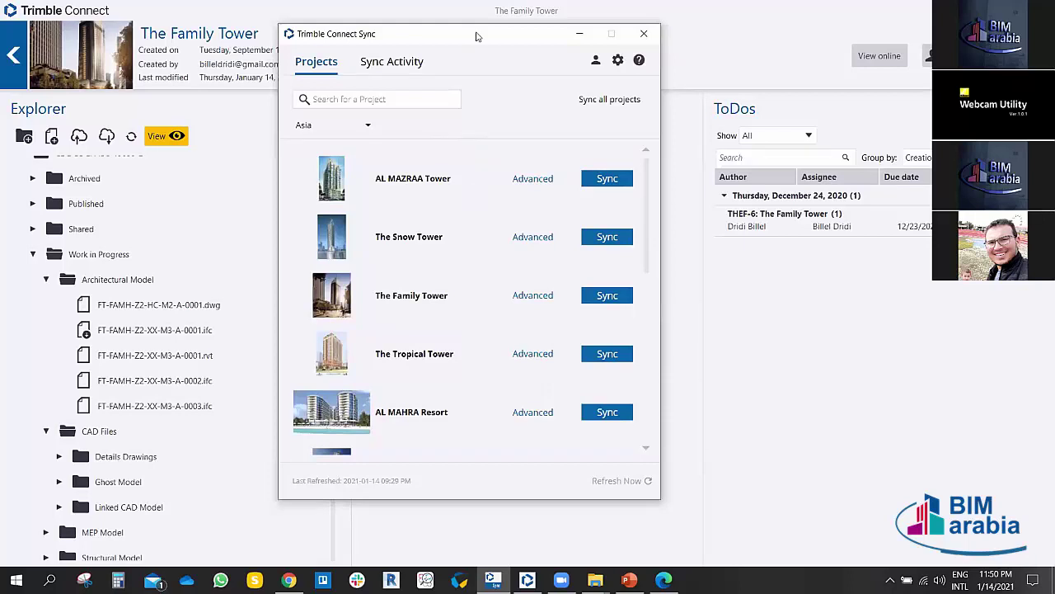
drag(476, 35, 486, 35)
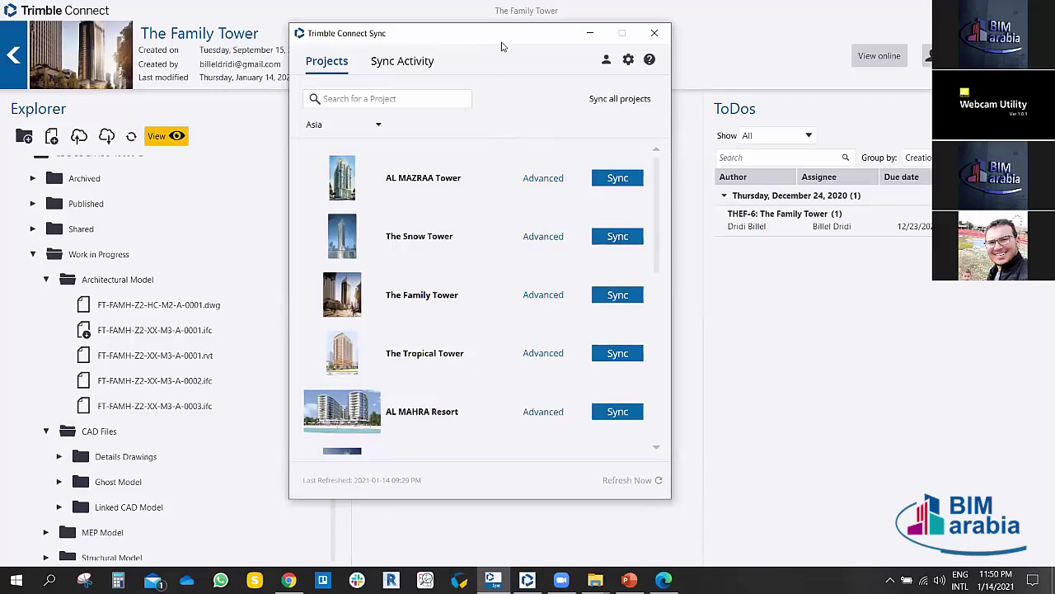
drag(500, 35, 497, 42)
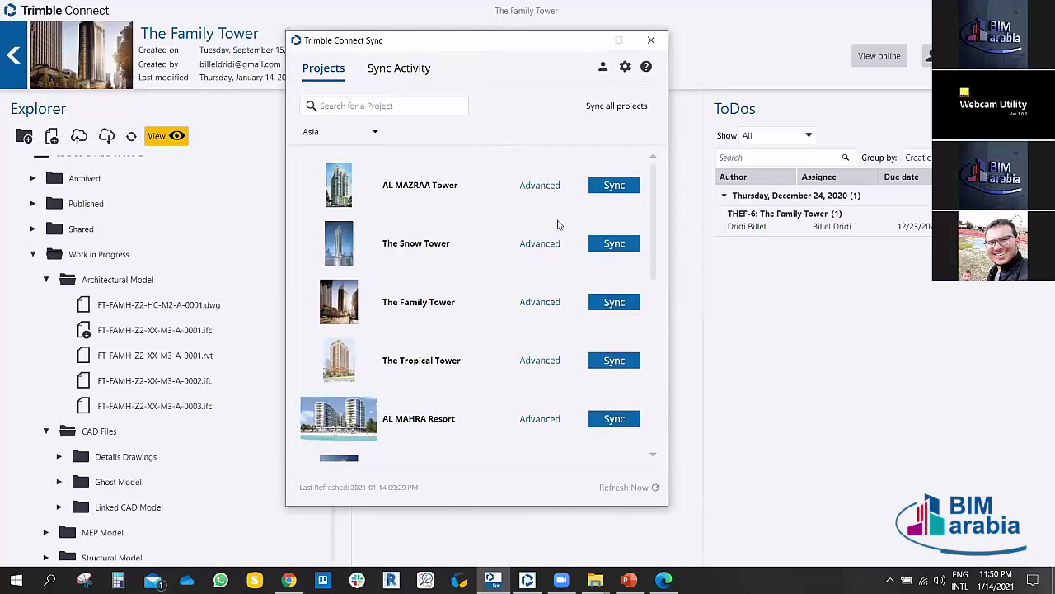
click(613, 187)
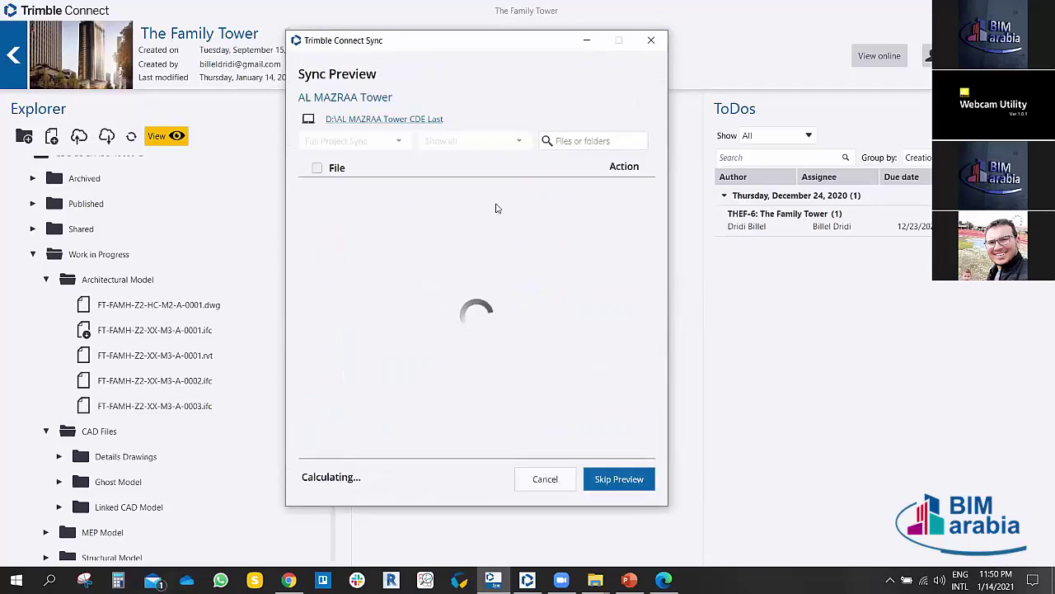
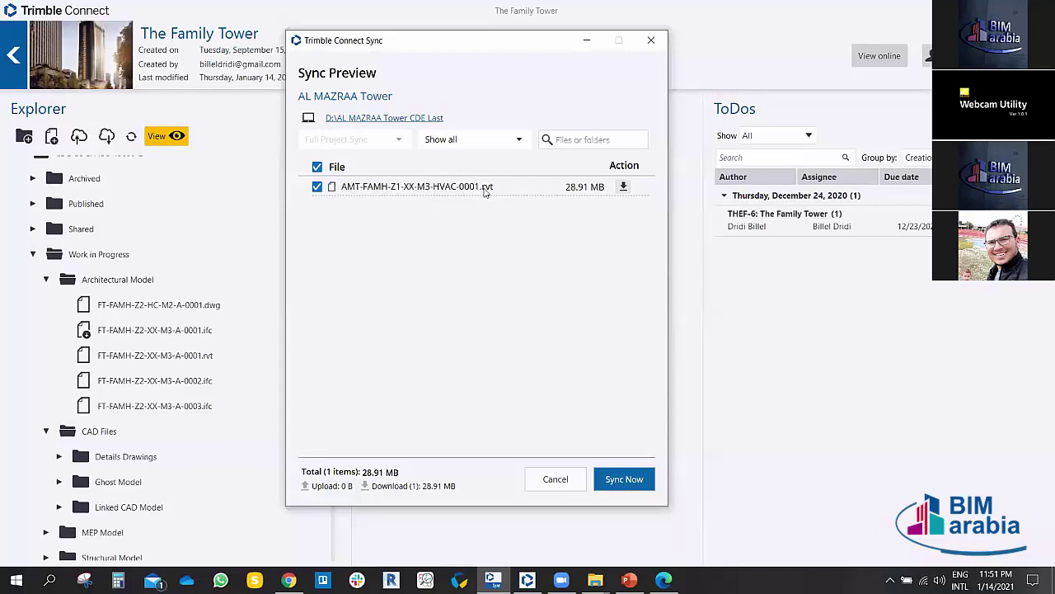
Step: Sync AL MAZRAA Tower to download the HVAC model, then confirm no changes remain
click(640, 480)
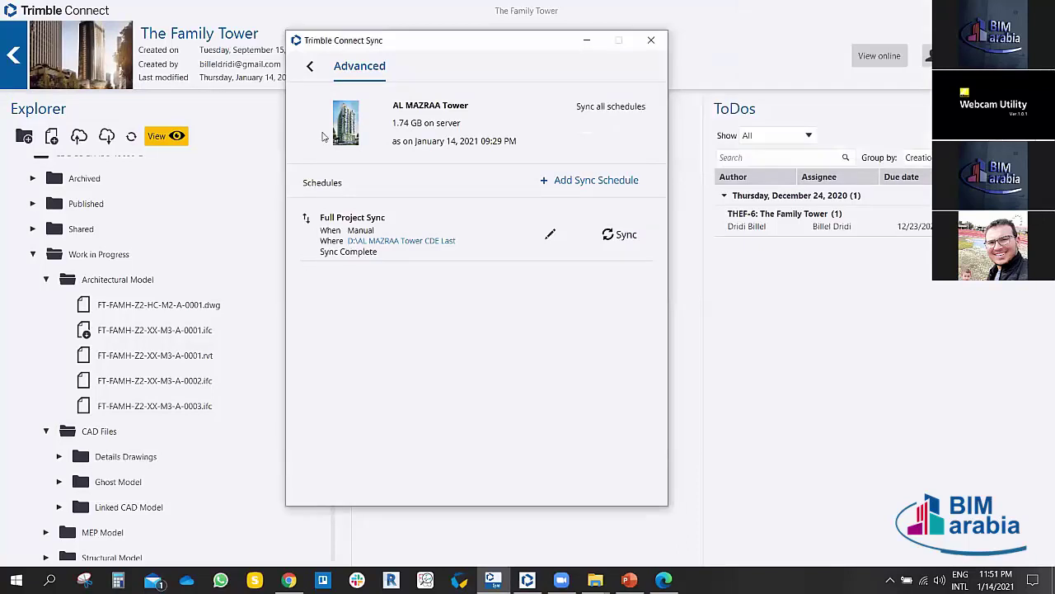
click(310, 72)
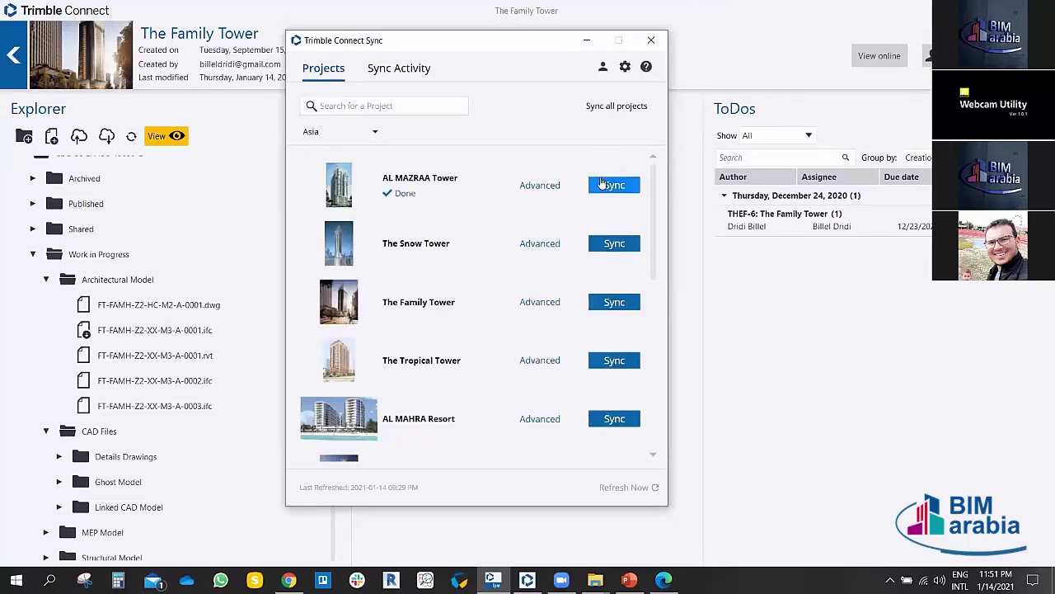
click(602, 185)
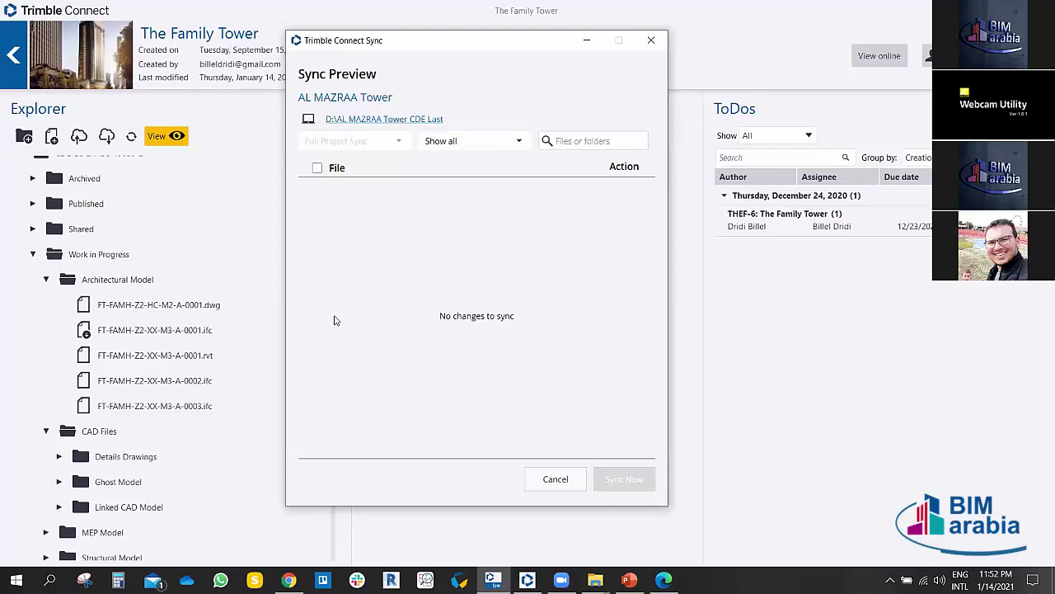
click(552, 478)
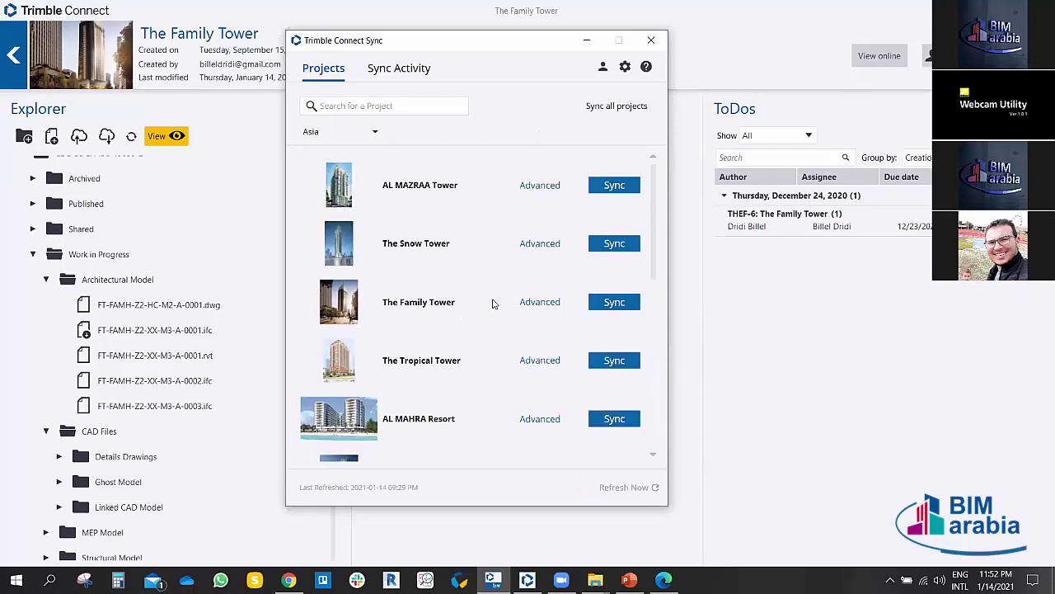
Step: Sync The Family Tower to download the FT-FAMH-XX-Z2-WR2-0001.pdf report locally
scroll(477, 270, down, 1)
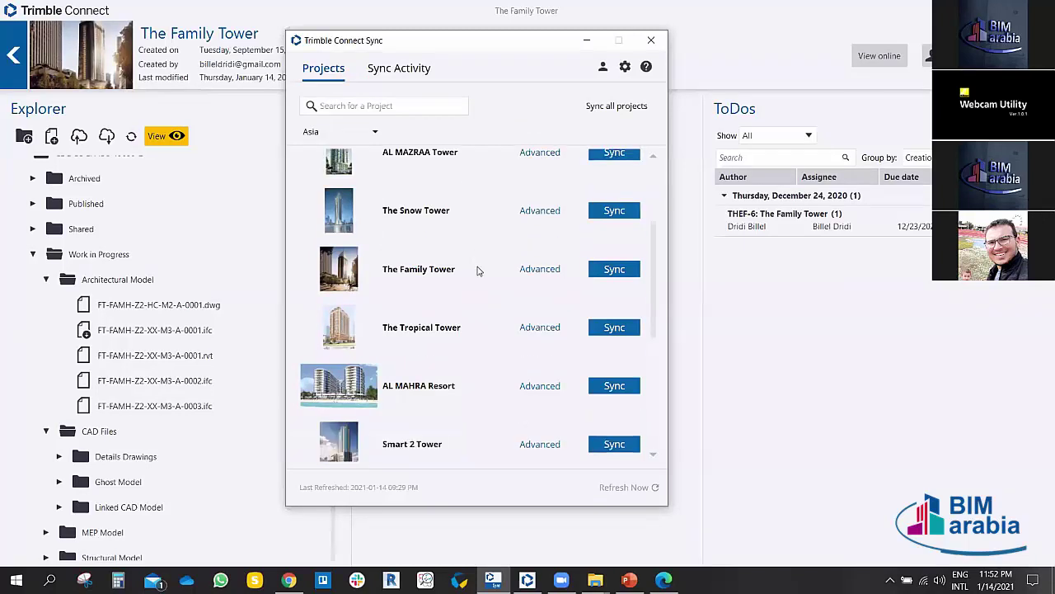
scroll(477, 270, down, 1)
scroll(477, 270, down, 1)
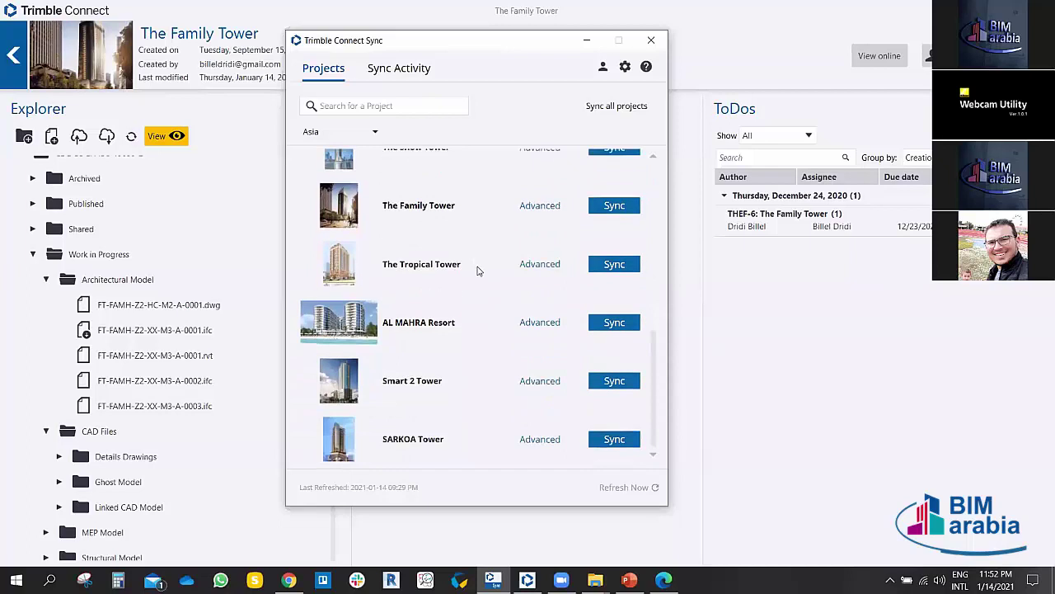
scroll(478, 270, up, 2)
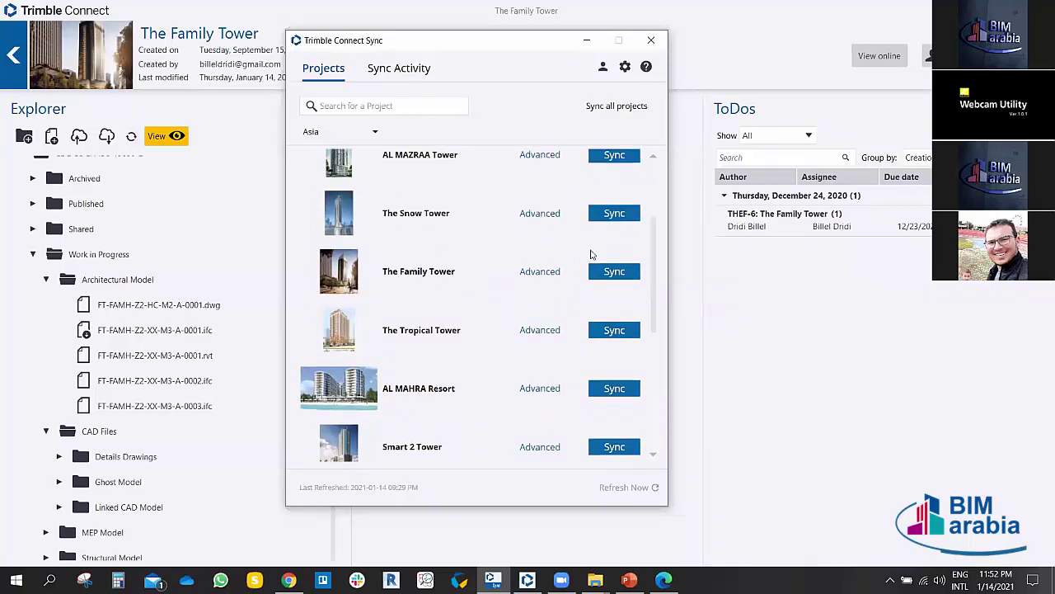
click(620, 273)
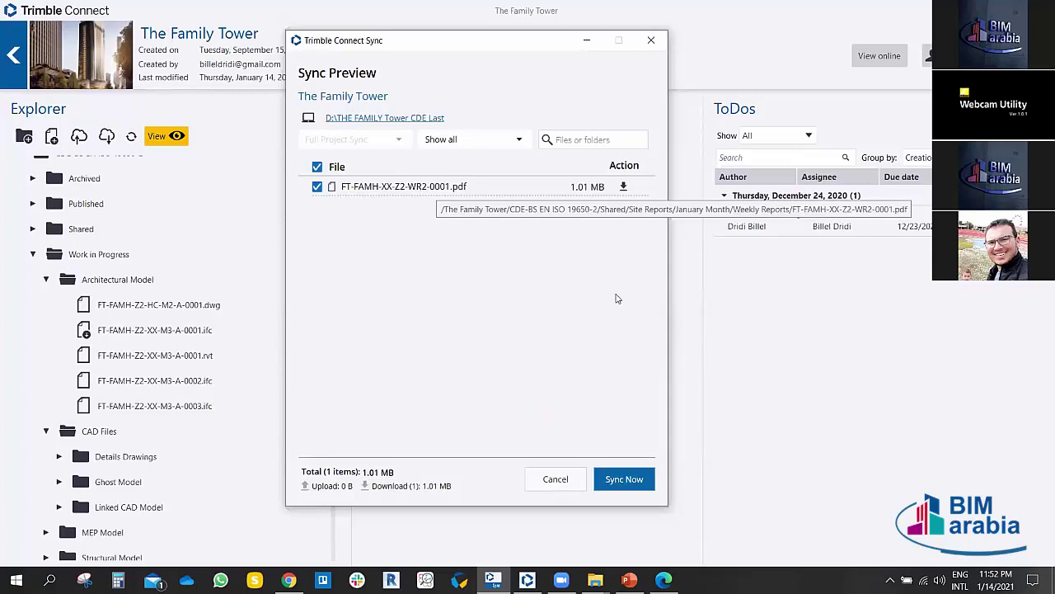
click(623, 479)
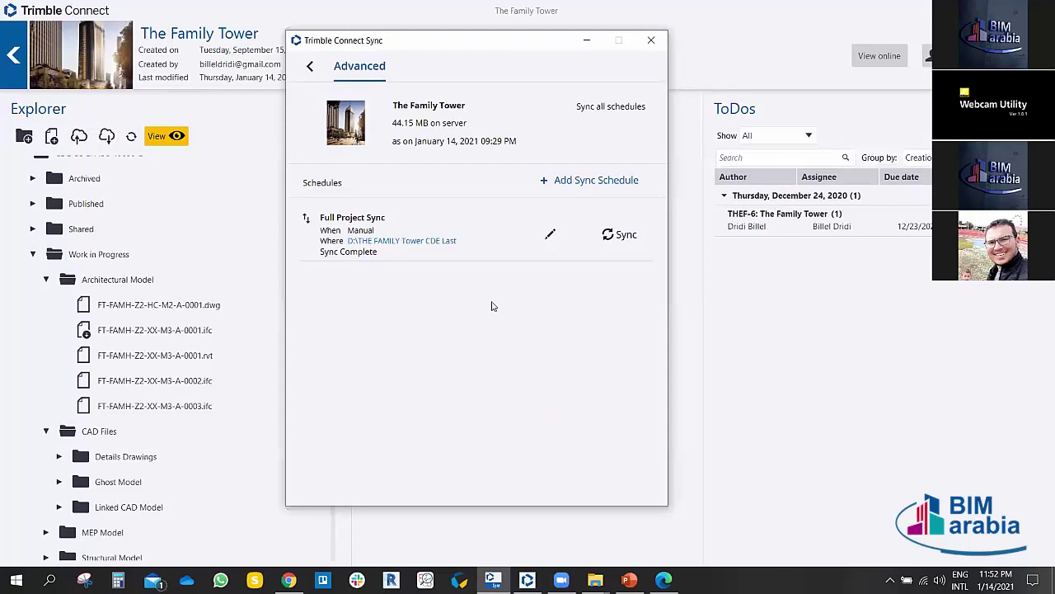
Step: Check The Snow Tower's sync preview for pending changes and dismiss the mail notification
click(312, 69)
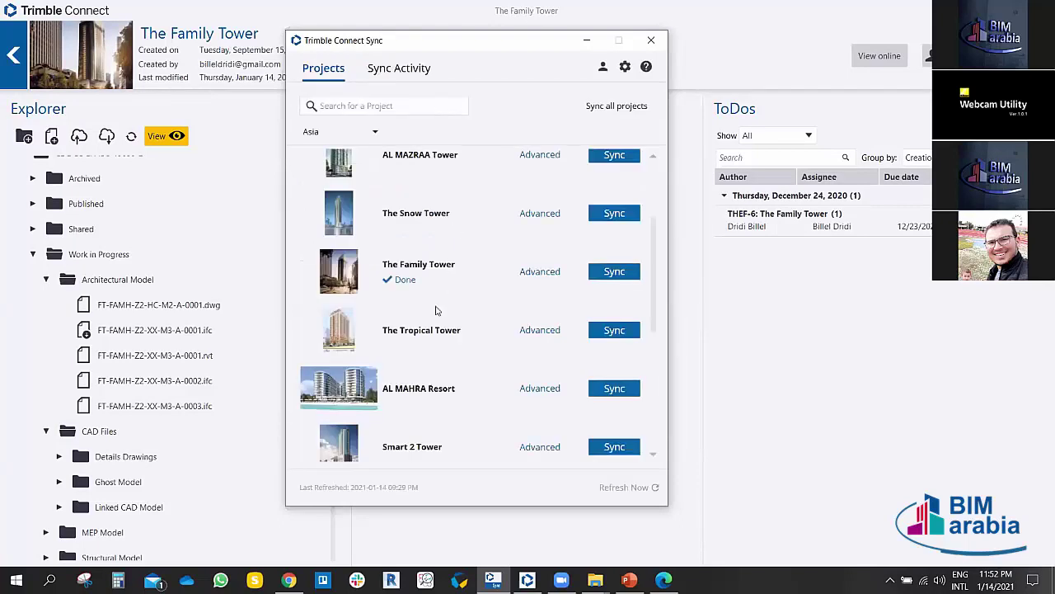
scroll(437, 310, up, 1)
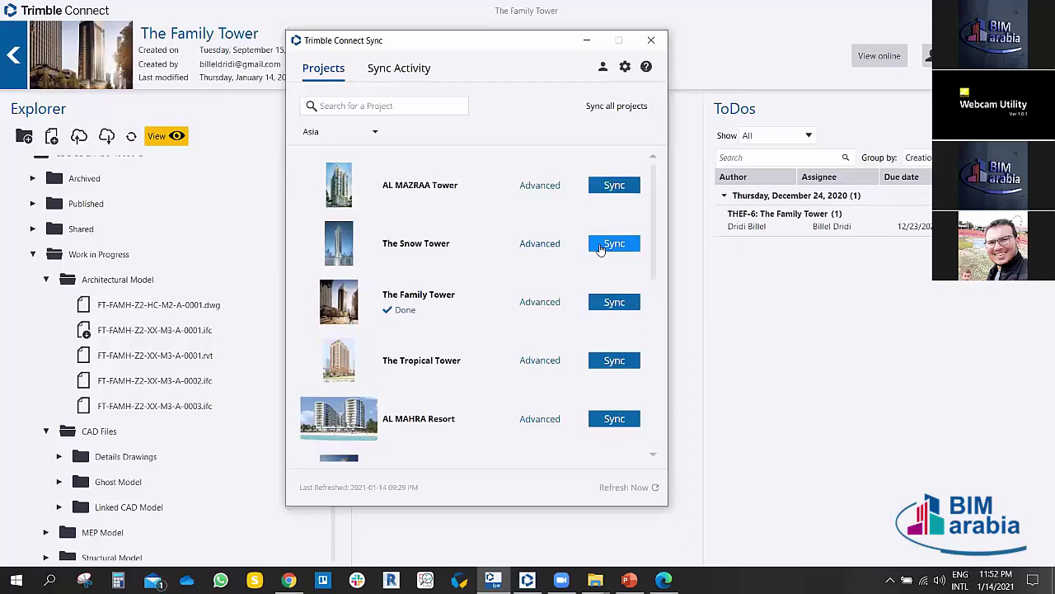
click(602, 245)
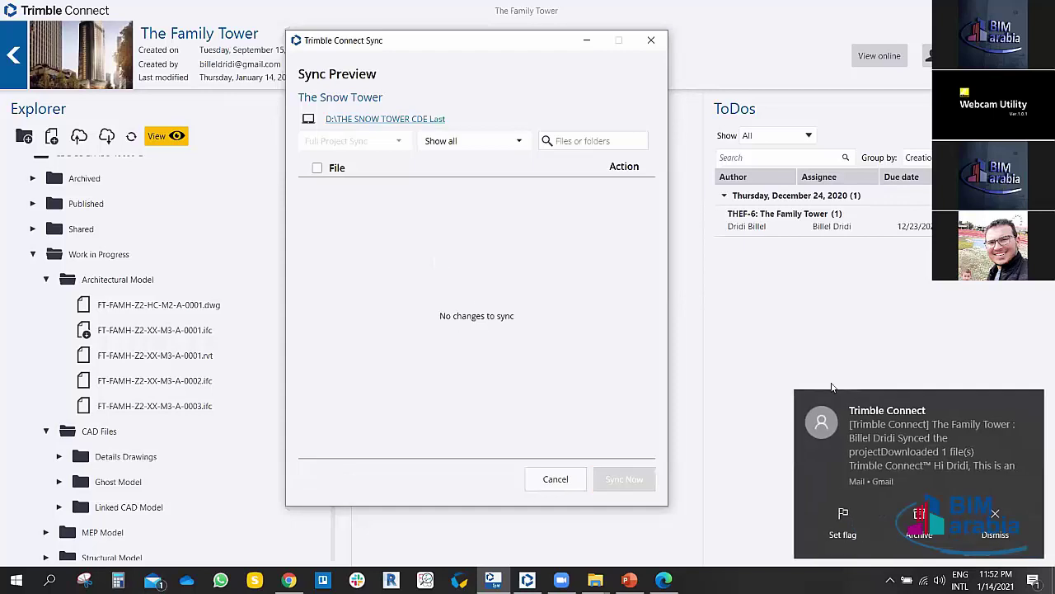
click(996, 515)
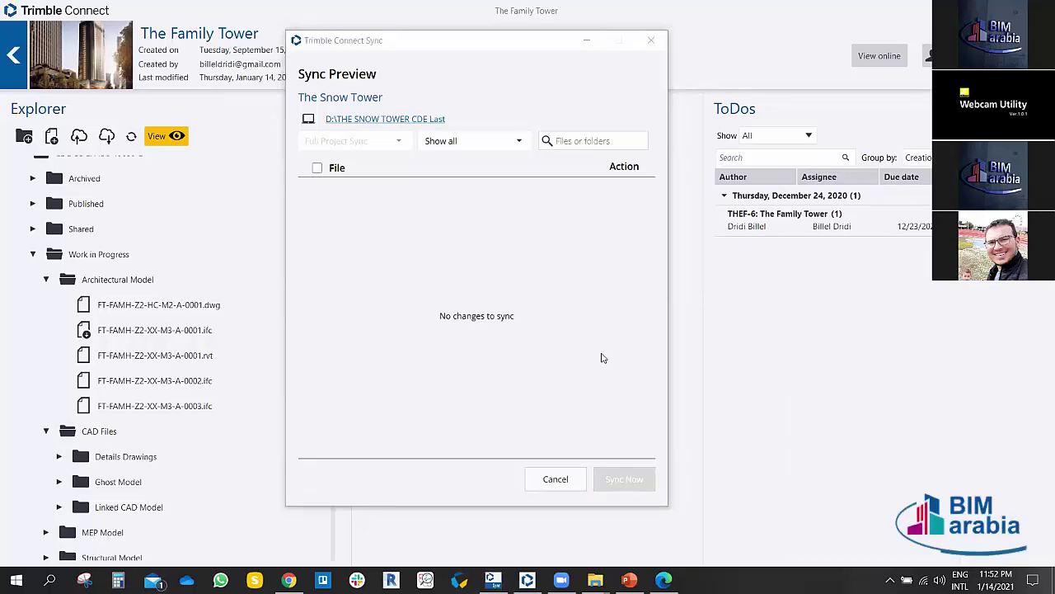
Step: In Chrome, go to the Gmail inbox with 1,074 messages and reload it
mouse_move(288, 580)
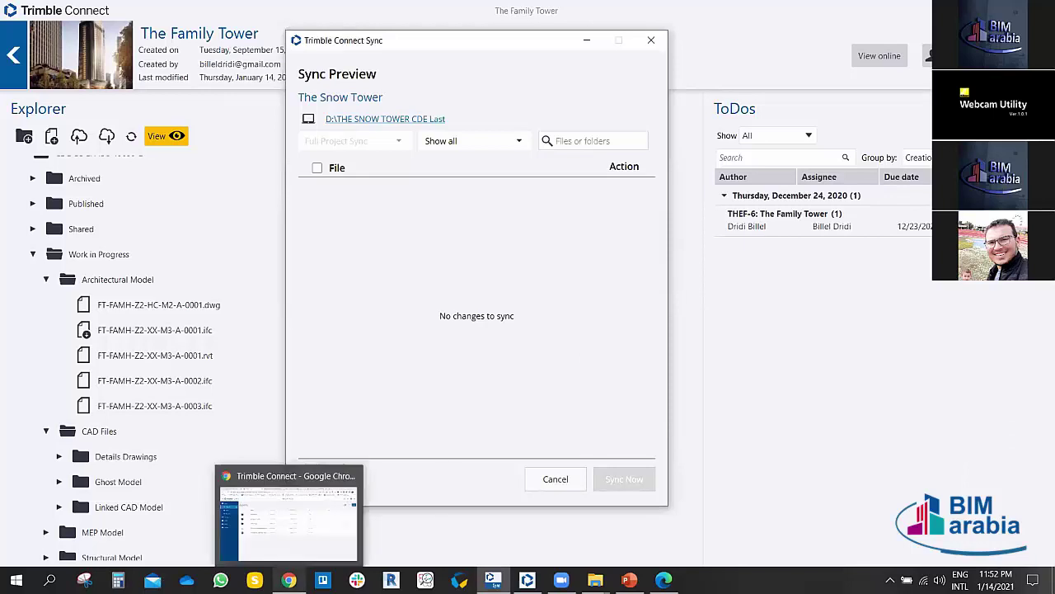
click(285, 520)
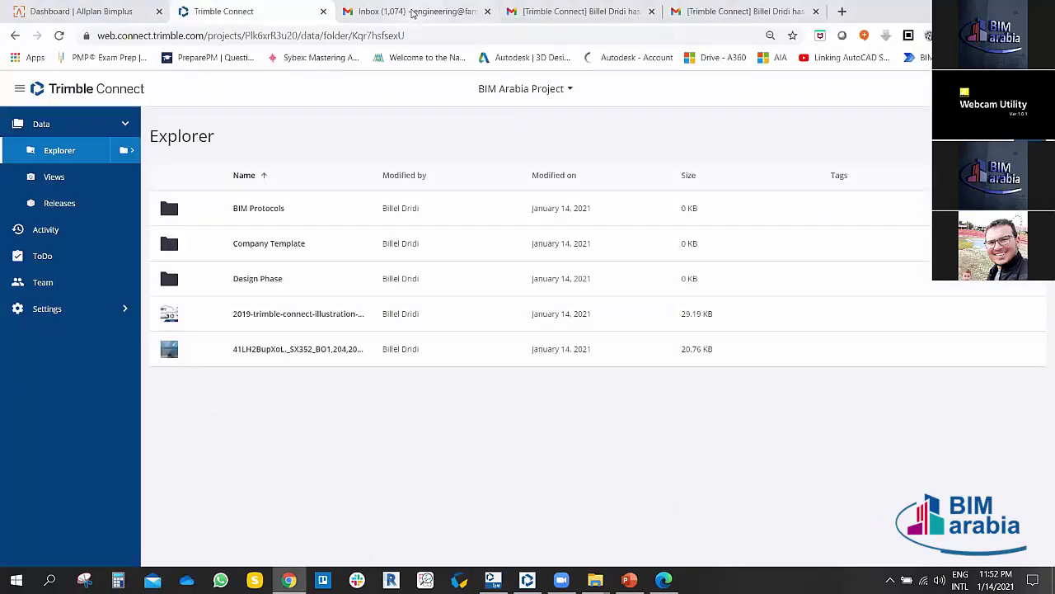
click(413, 11)
click(573, 12)
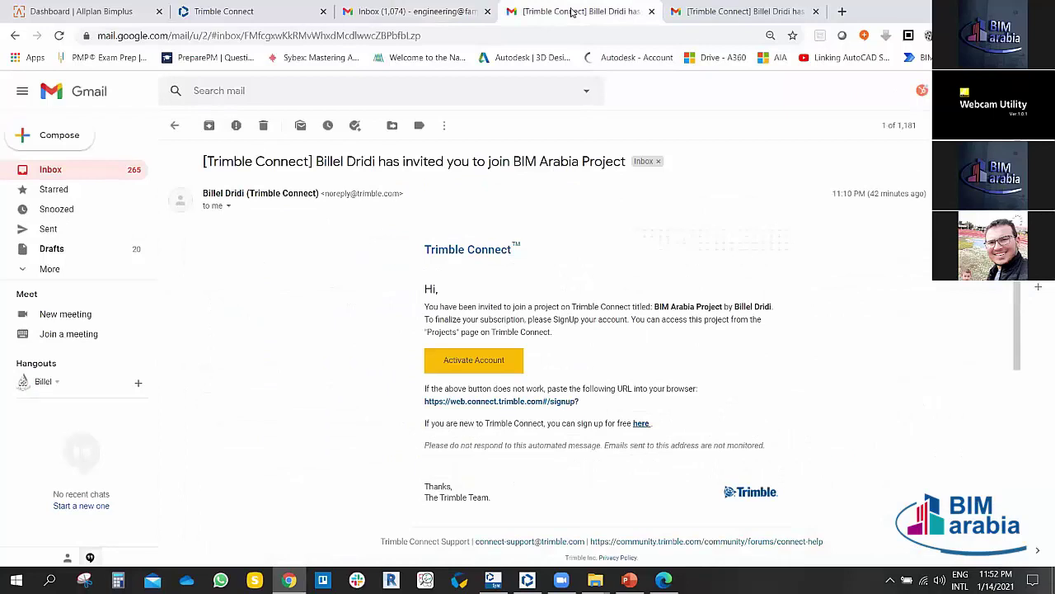
click(67, 170)
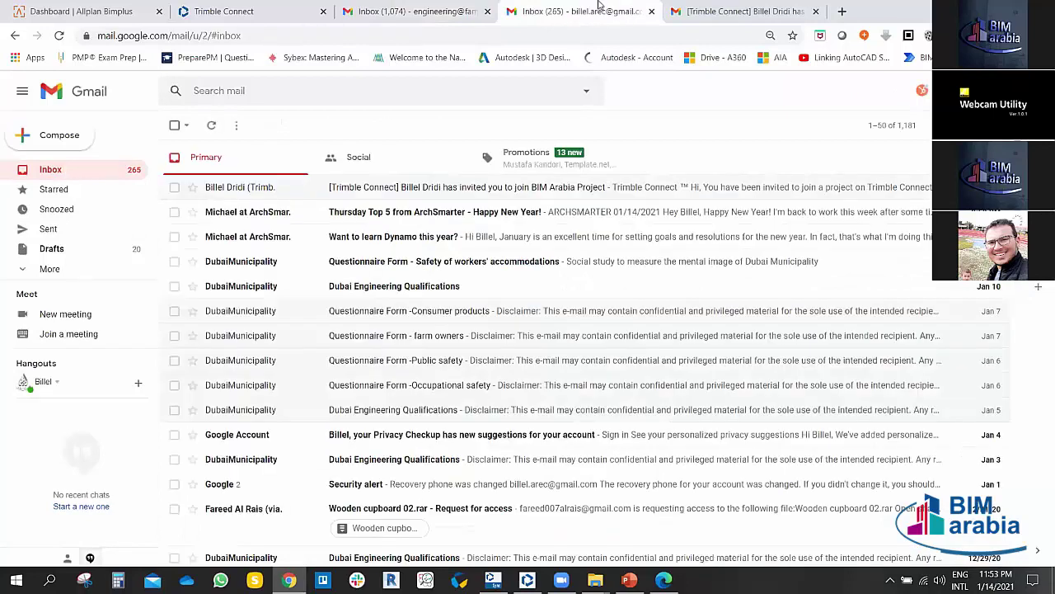
click(742, 11)
click(381, 12)
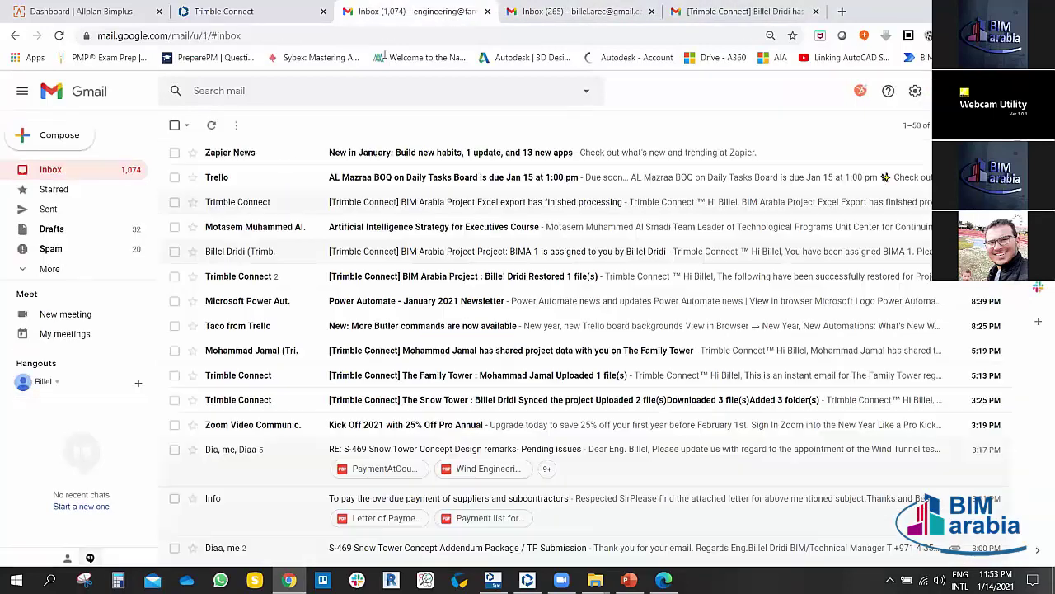
click(59, 36)
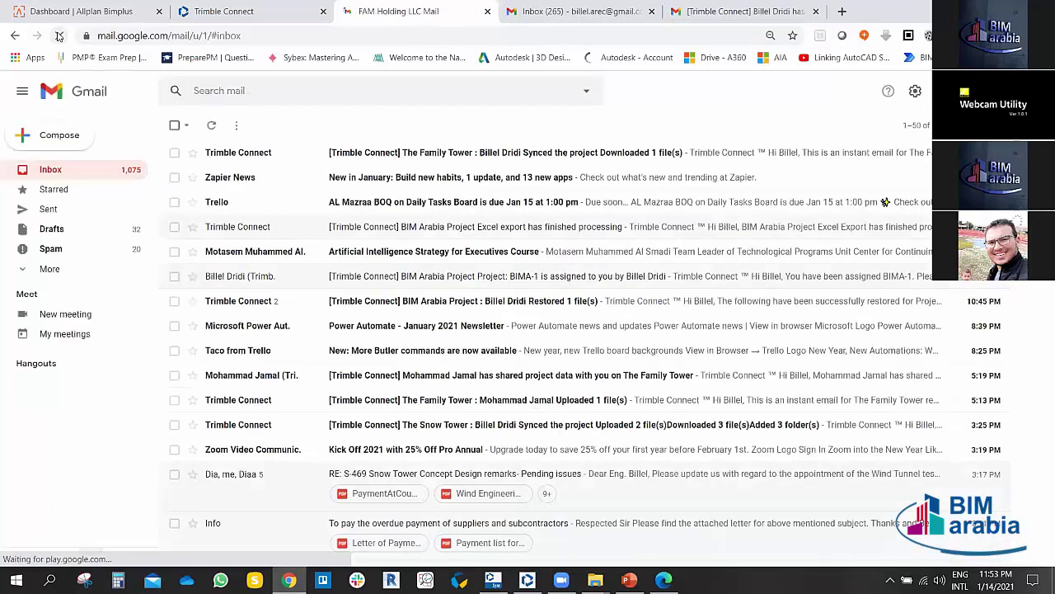
Step: Read the Family Tower sync email, highlighting the PDF uploader and upload date
click(405, 156)
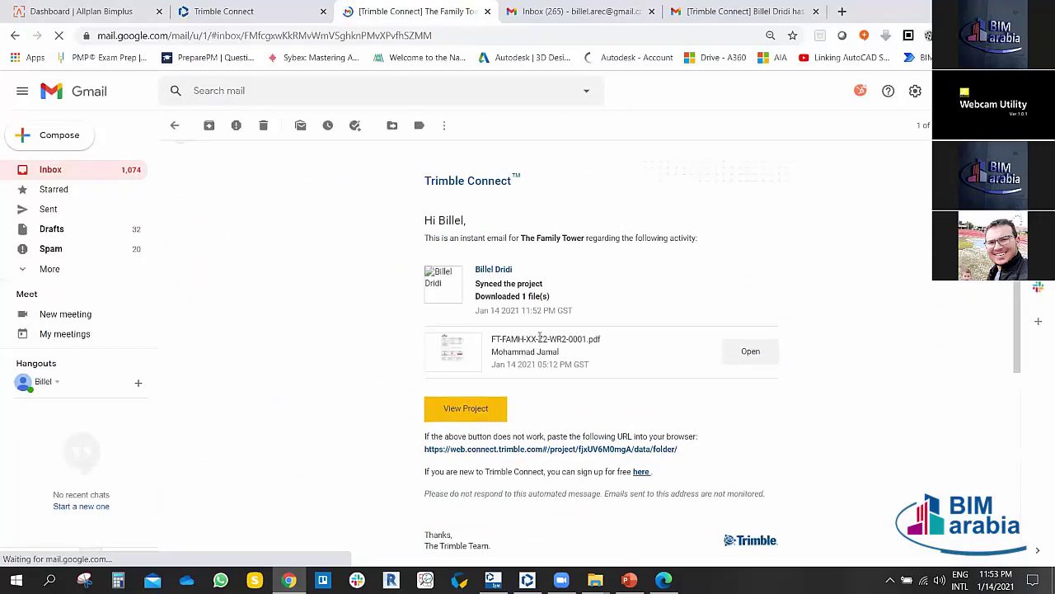
scroll(557, 311, down, 1)
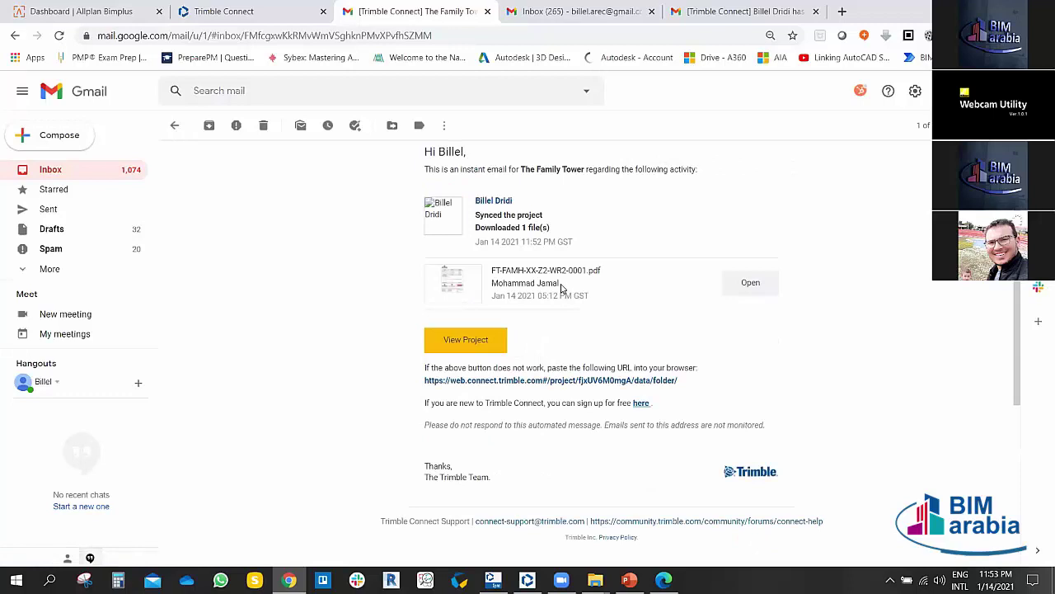
drag(558, 283, 492, 285)
drag(559, 283, 493, 294)
scroll(327, 358, up, 1)
scroll(326, 359, up, 1)
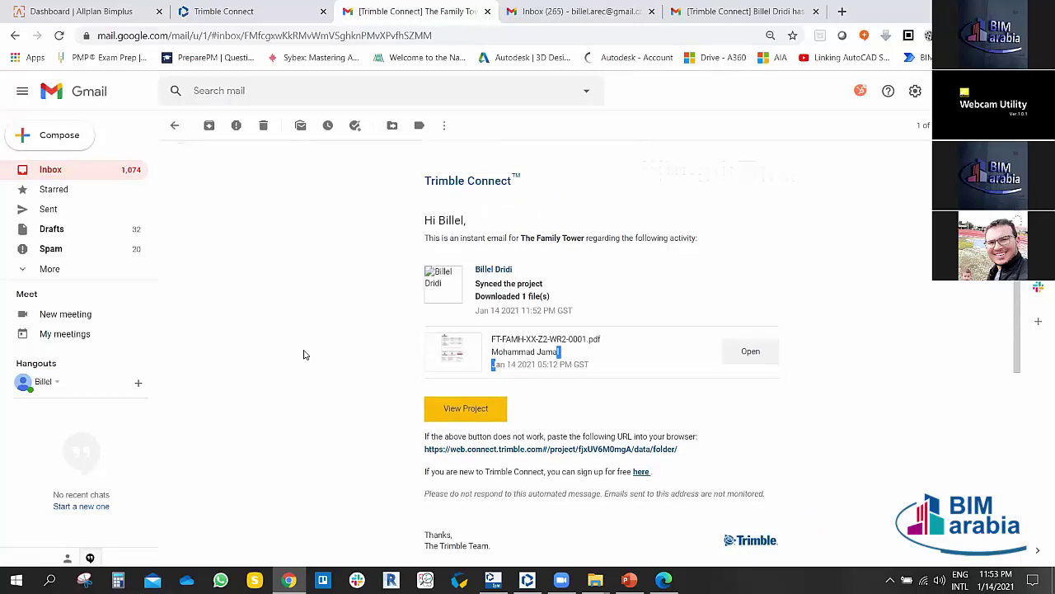
click(292, 314)
scroll(525, 394, down, 2)
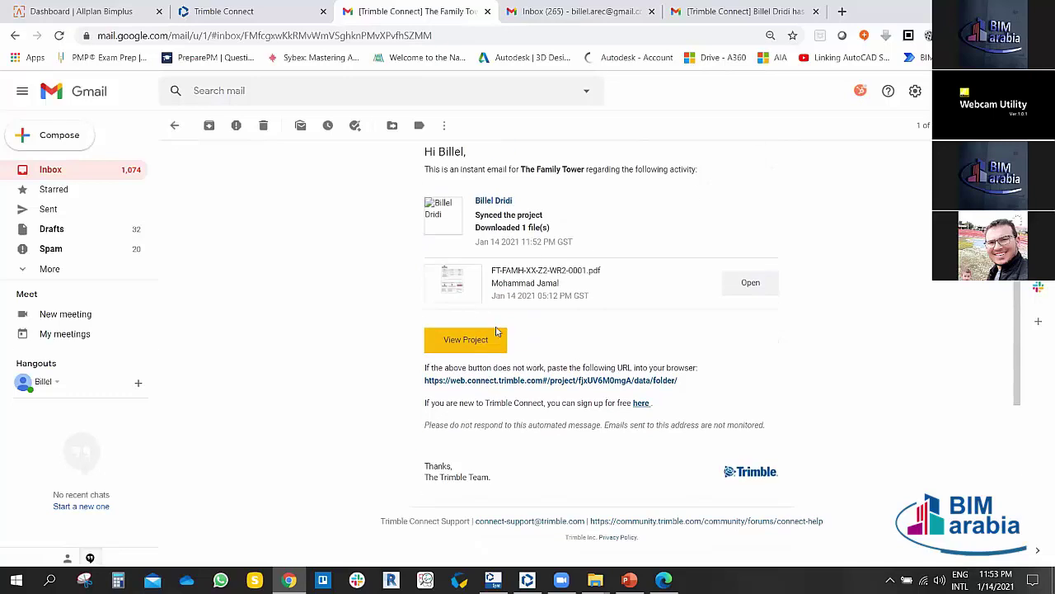
scroll(486, 351, up, 2)
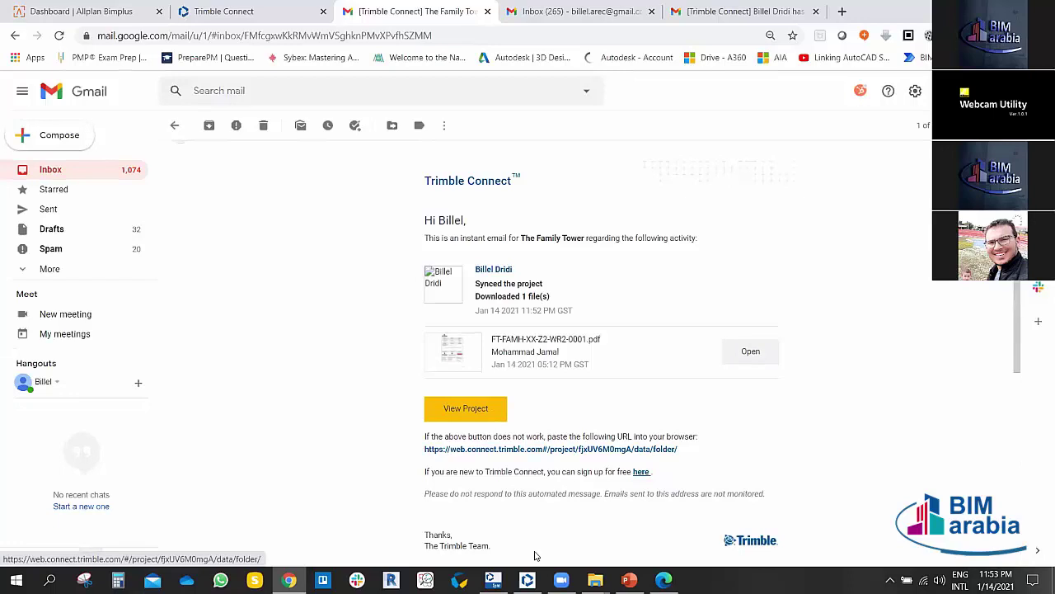
click(493, 579)
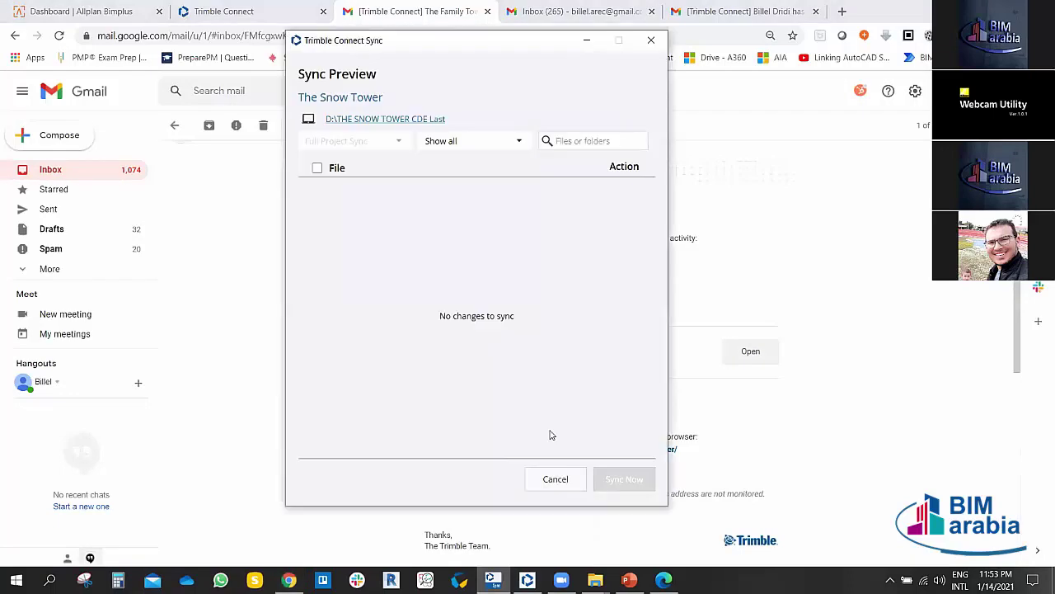
Step: Close the Snow Tower sync preview and go to the Sync Activity history
click(556, 479)
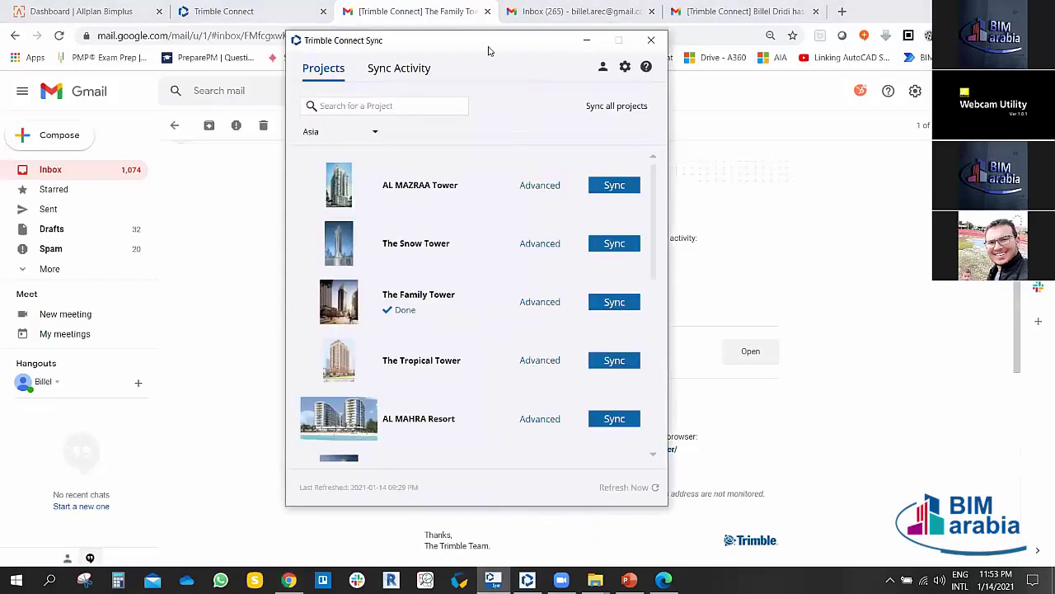
drag(488, 51, 438, 38)
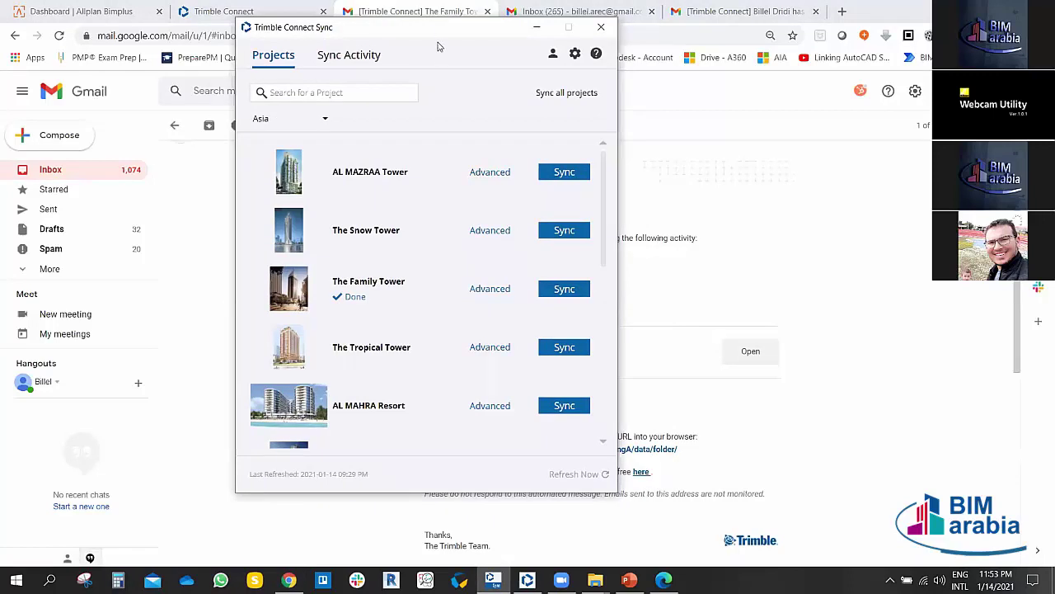
drag(438, 46, 492, 56)
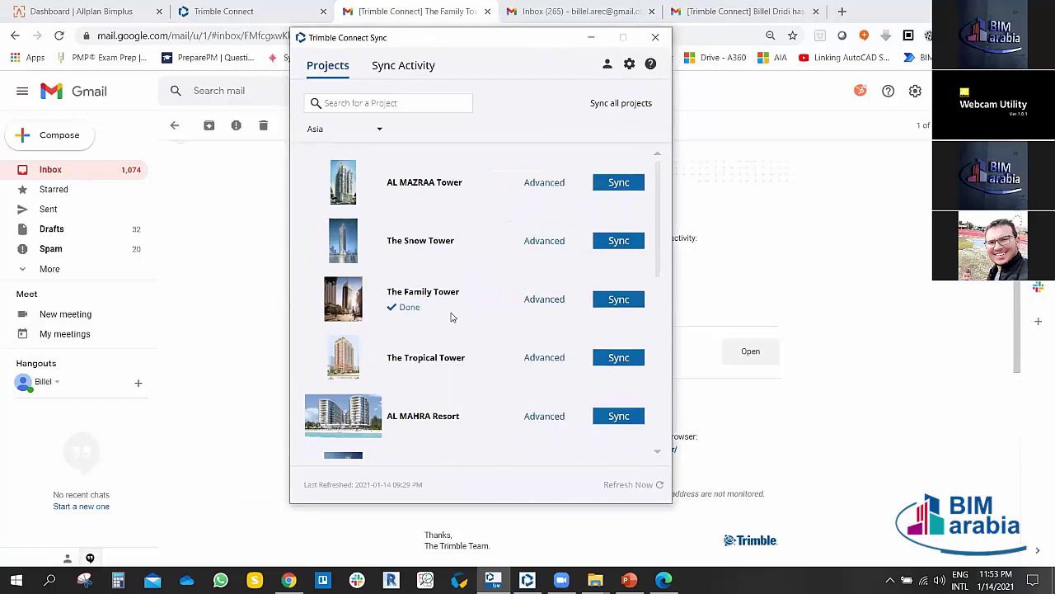
scroll(481, 285, down, 2)
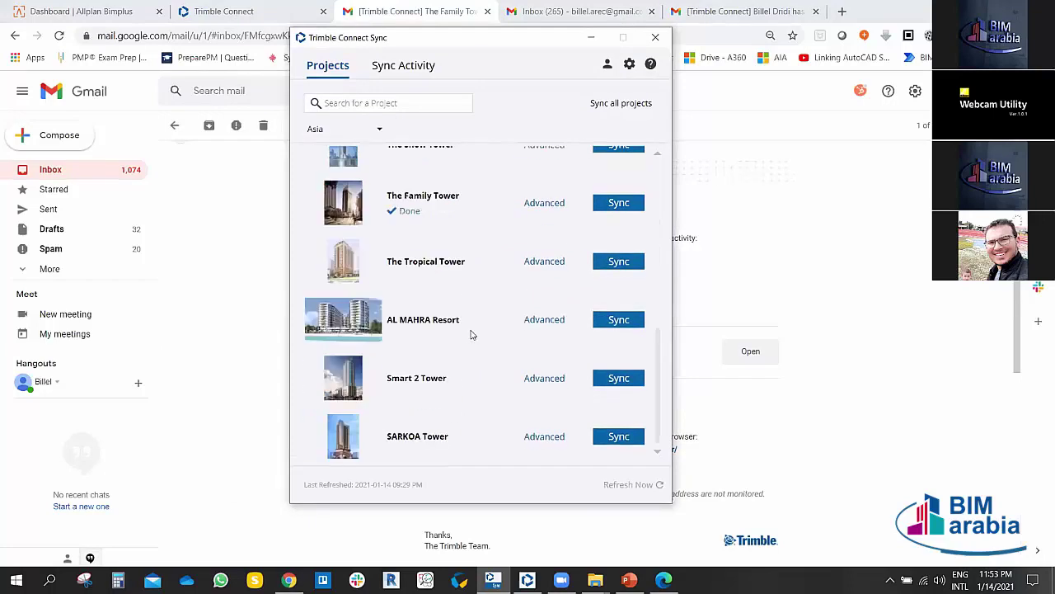
scroll(472, 334, up, 2)
click(412, 71)
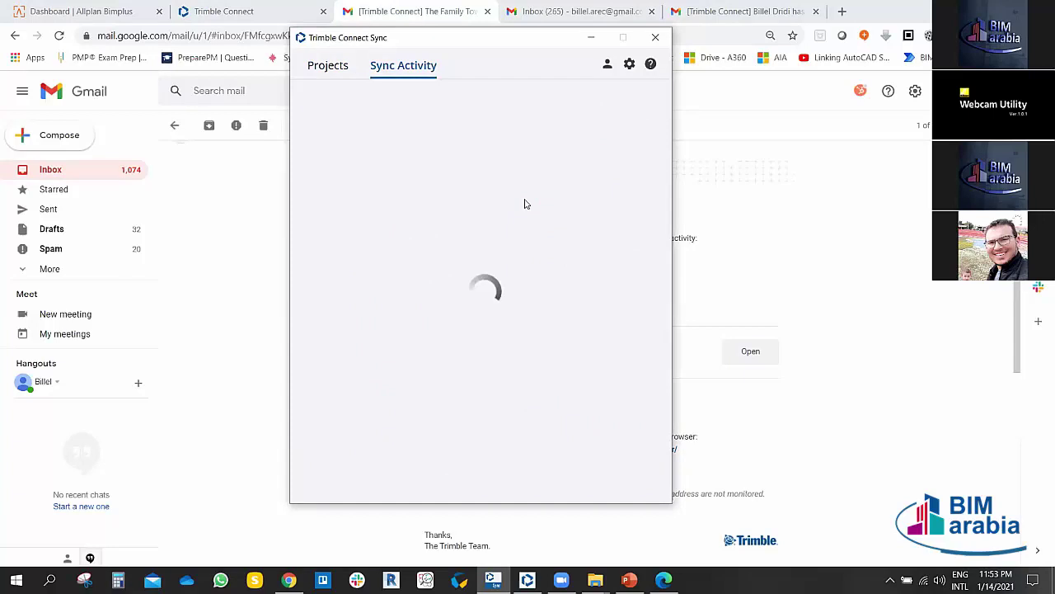
Step: Sort the activity list by Size, then back to Date with newest first
scroll(461, 260, down, 10)
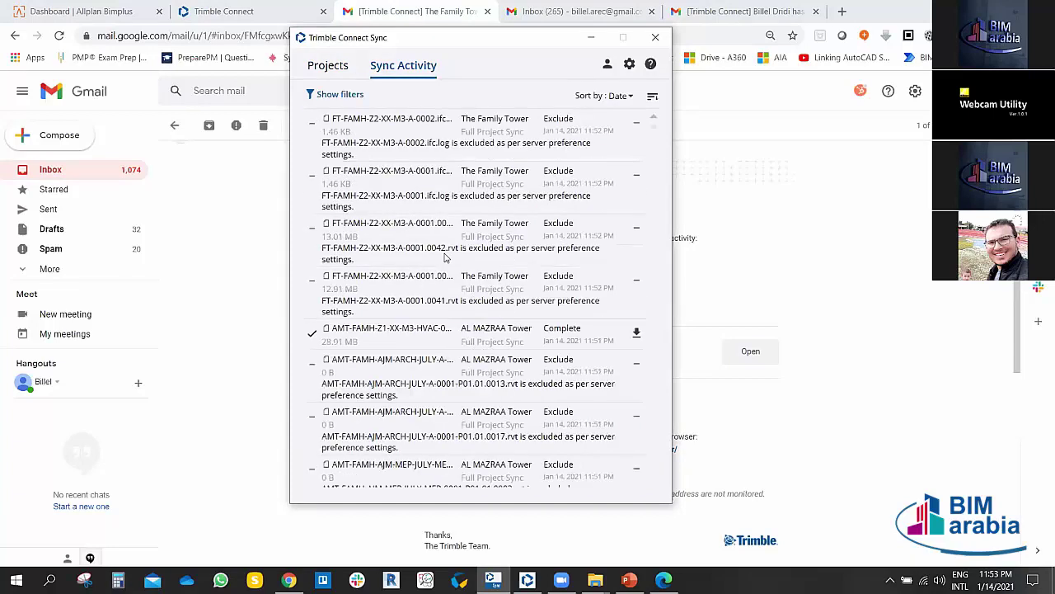
scroll(483, 266, down, 10)
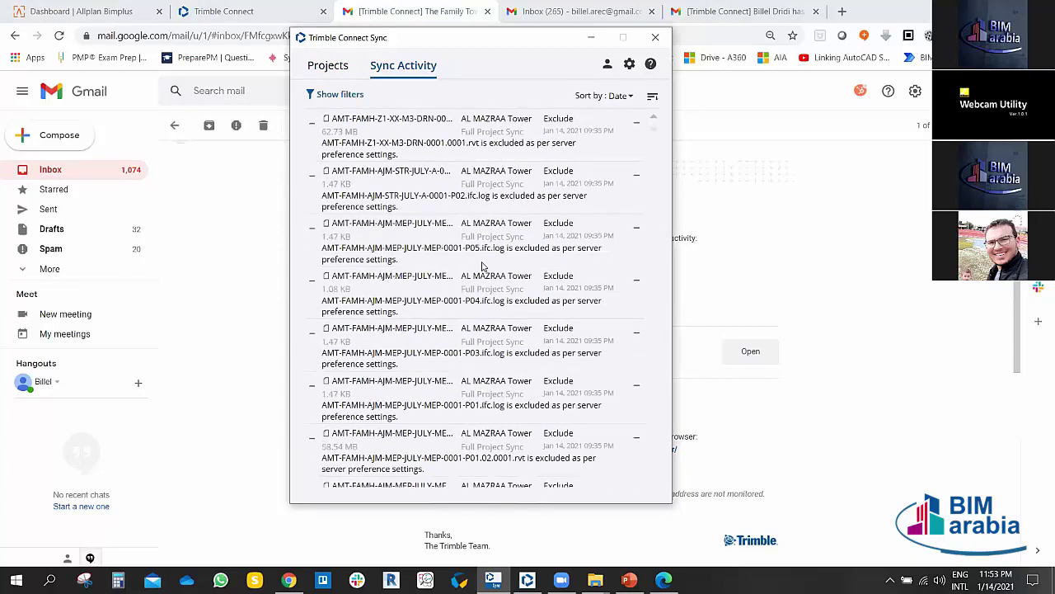
scroll(480, 265, down, 15)
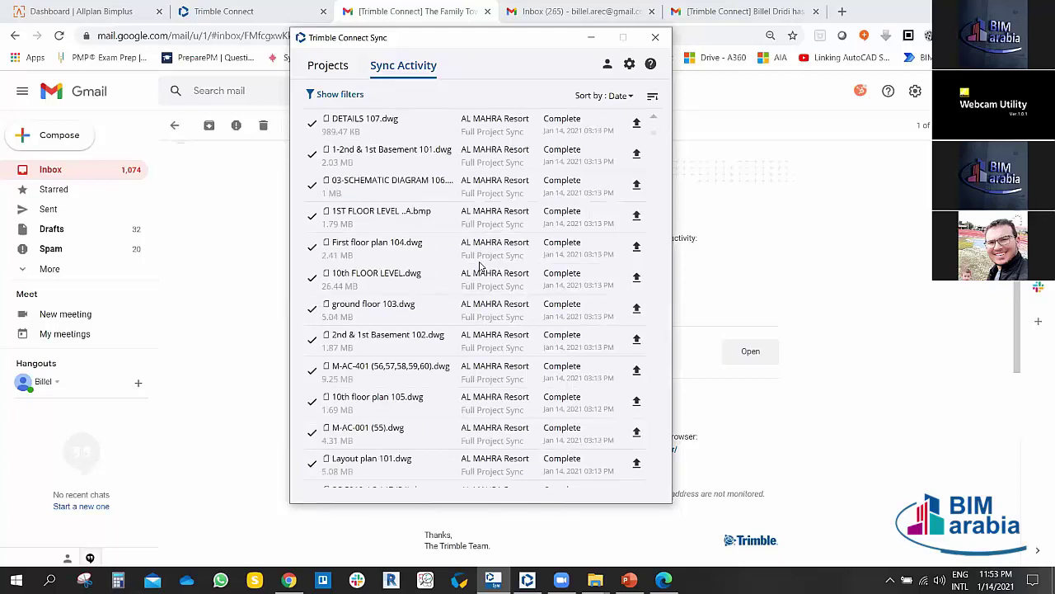
click(608, 64)
click(552, 69)
click(612, 95)
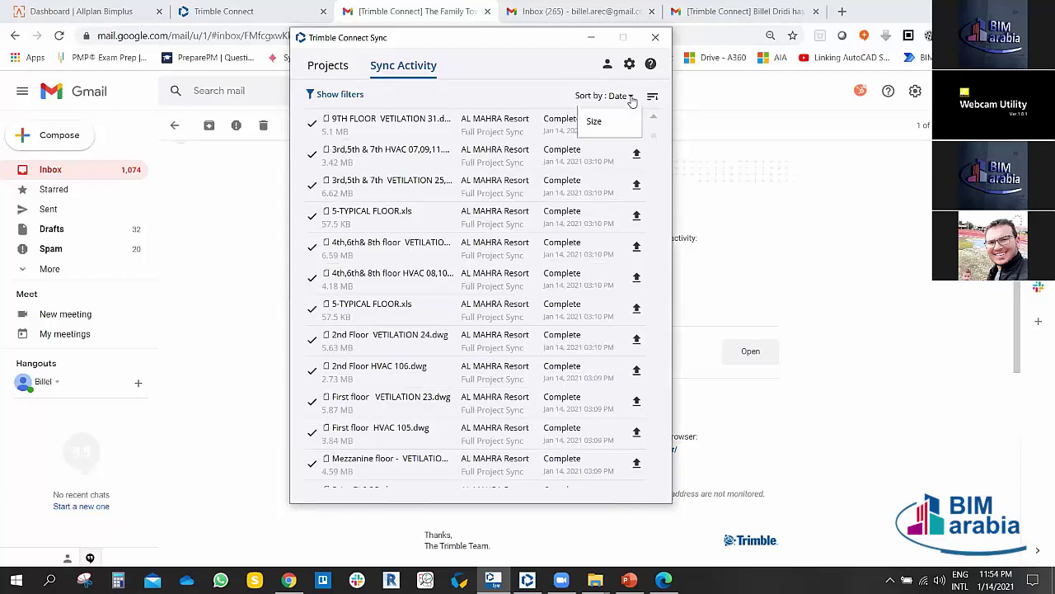
click(594, 149)
click(610, 96)
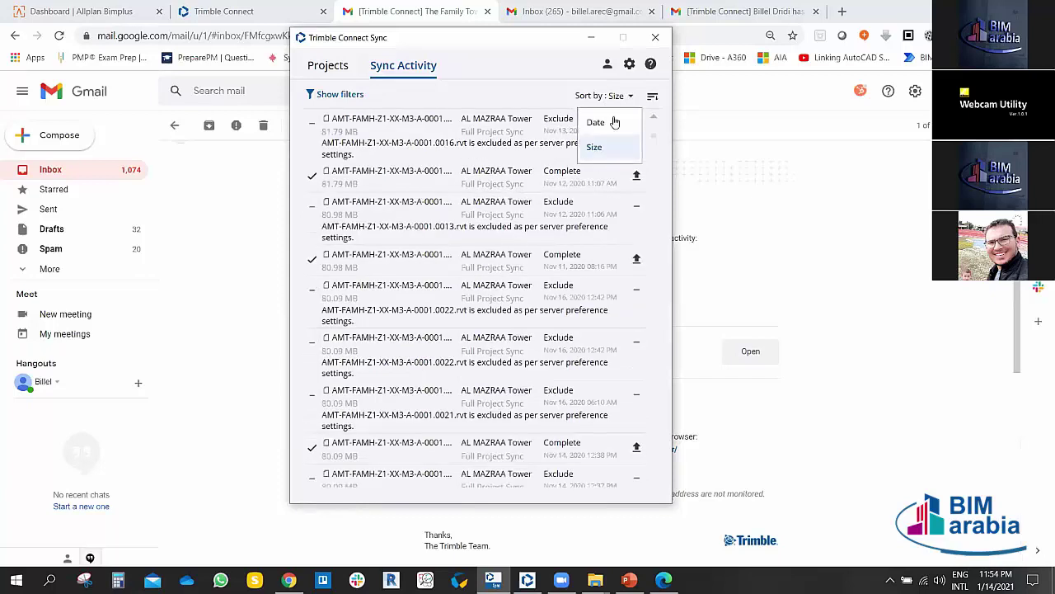
click(596, 122)
click(656, 97)
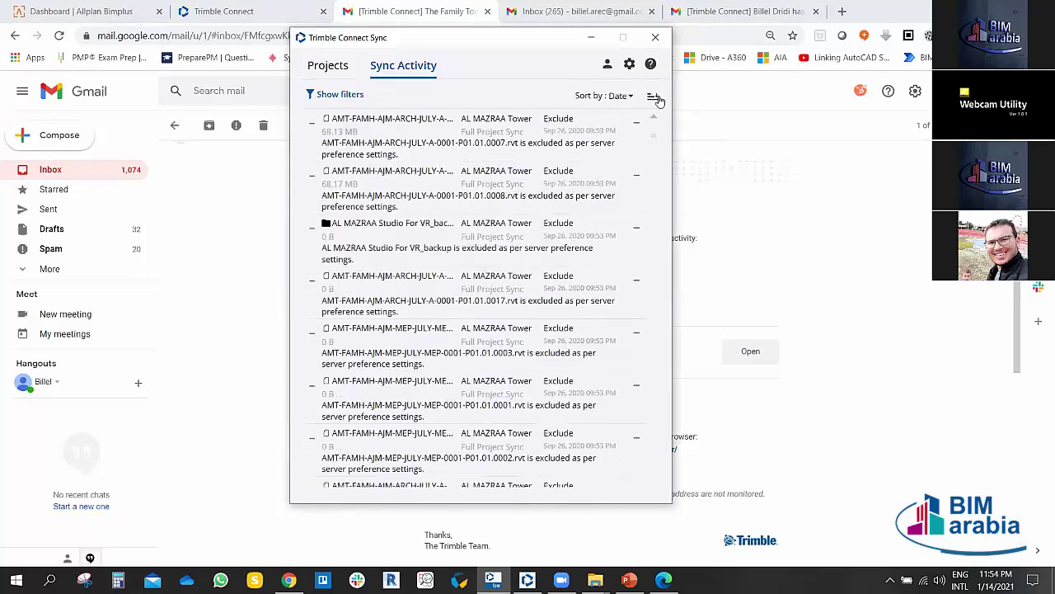
click(657, 98)
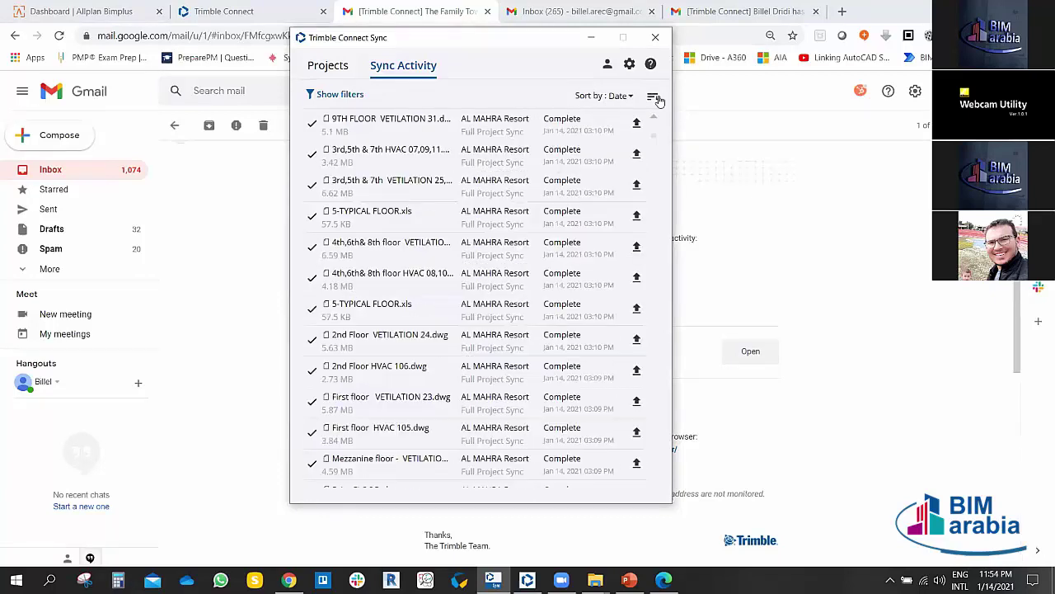
Step: Show the filters and view activity by status: Error, Cancelled, then Complete
click(357, 96)
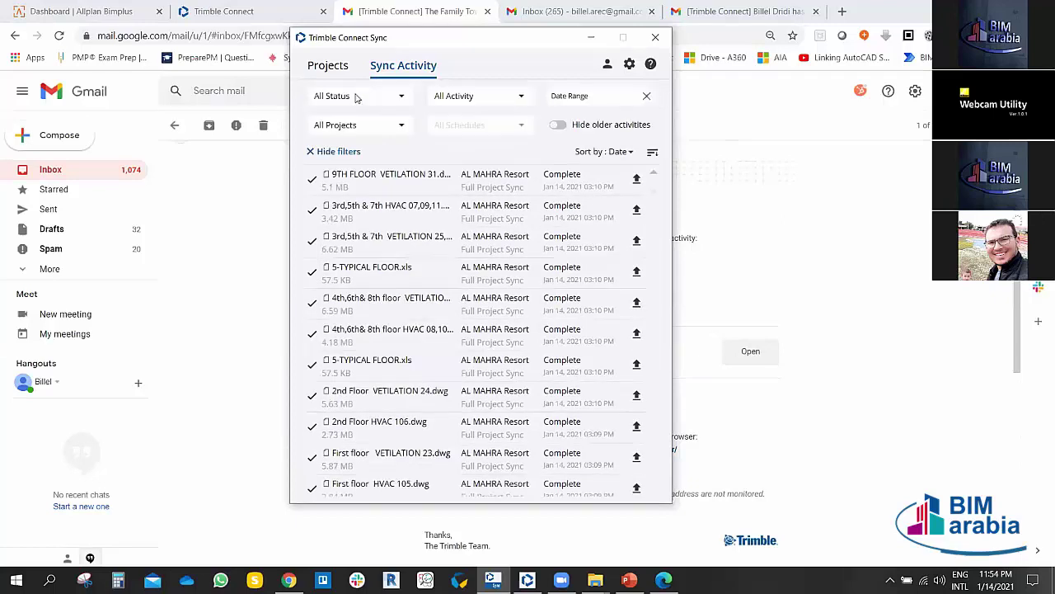
click(408, 99)
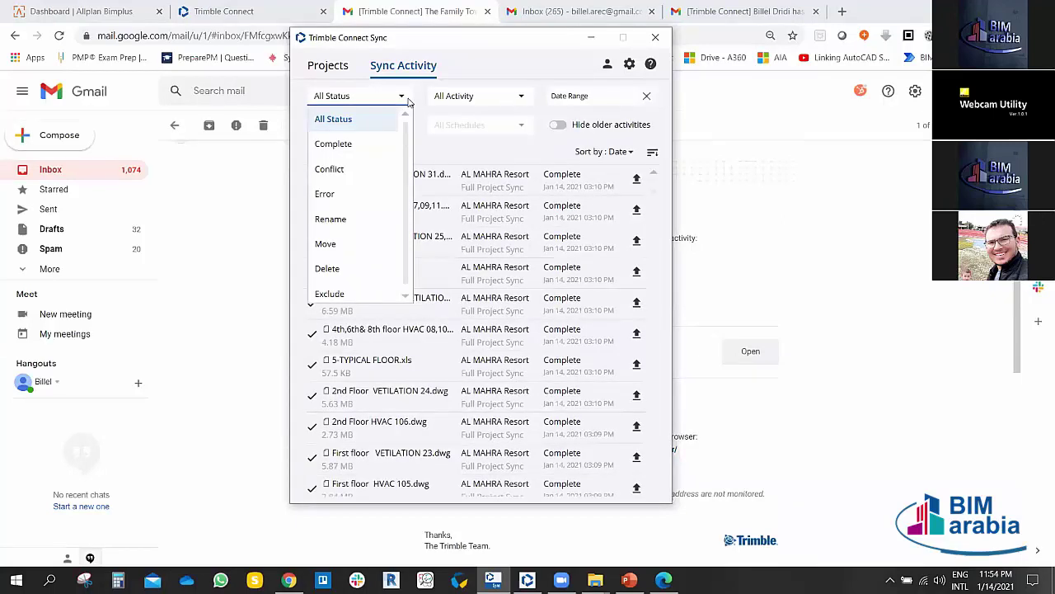
click(330, 193)
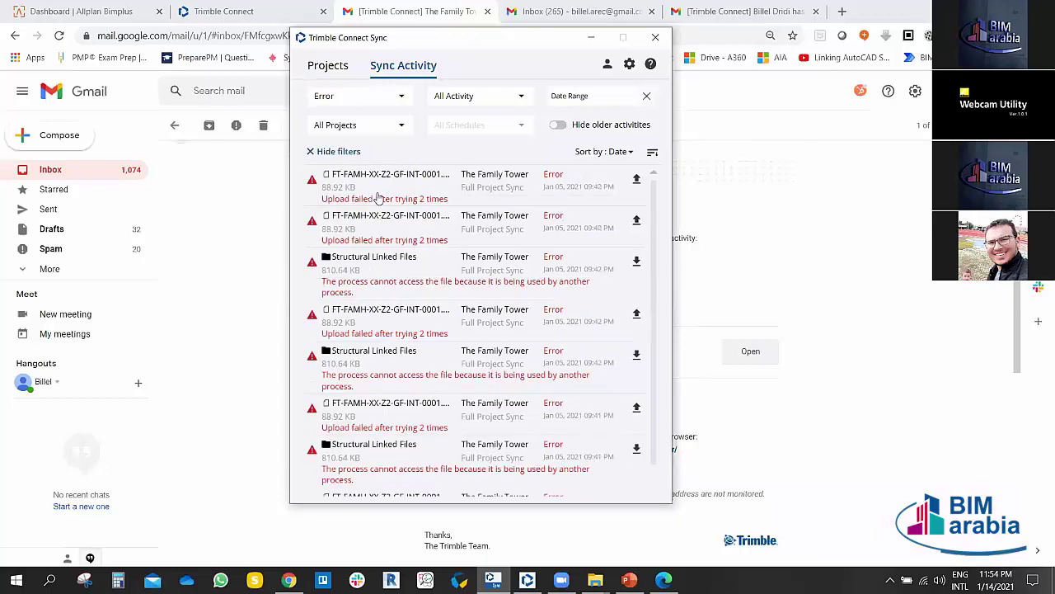
scroll(441, 313, down, 10)
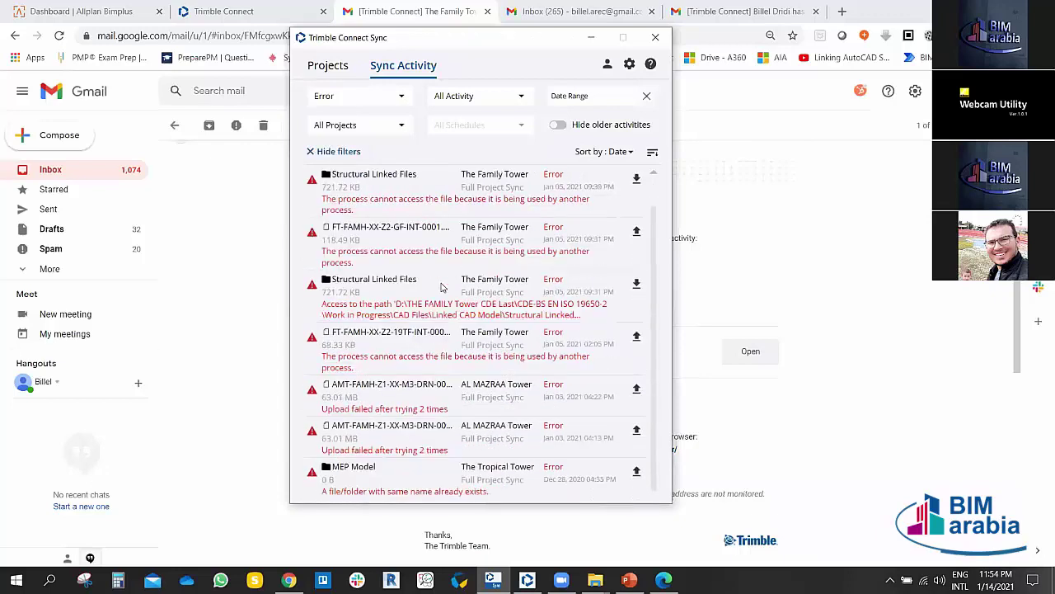
scroll(442, 286, up, 10)
click(402, 97)
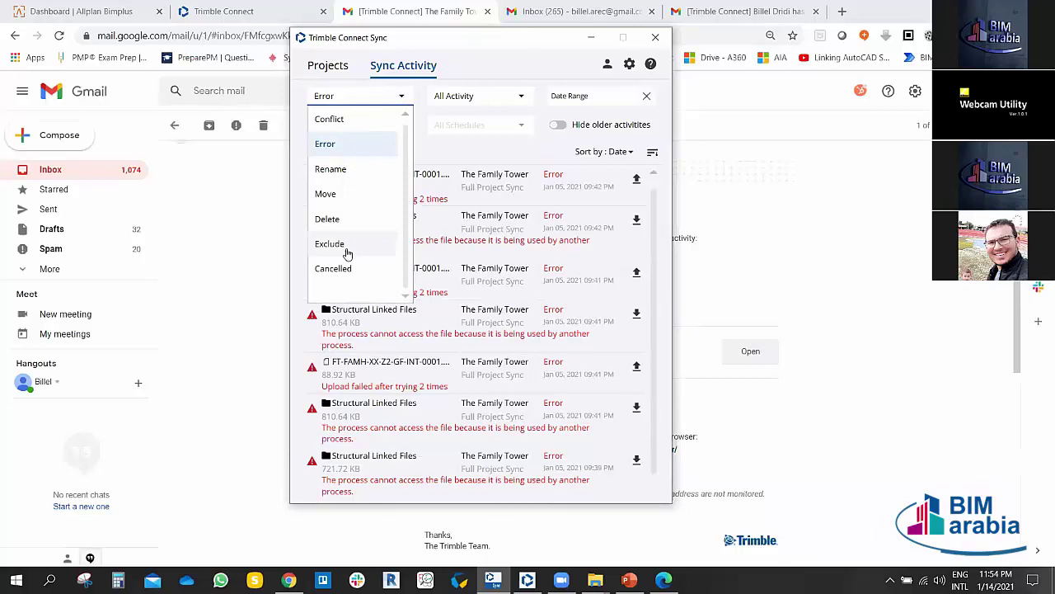
click(333, 268)
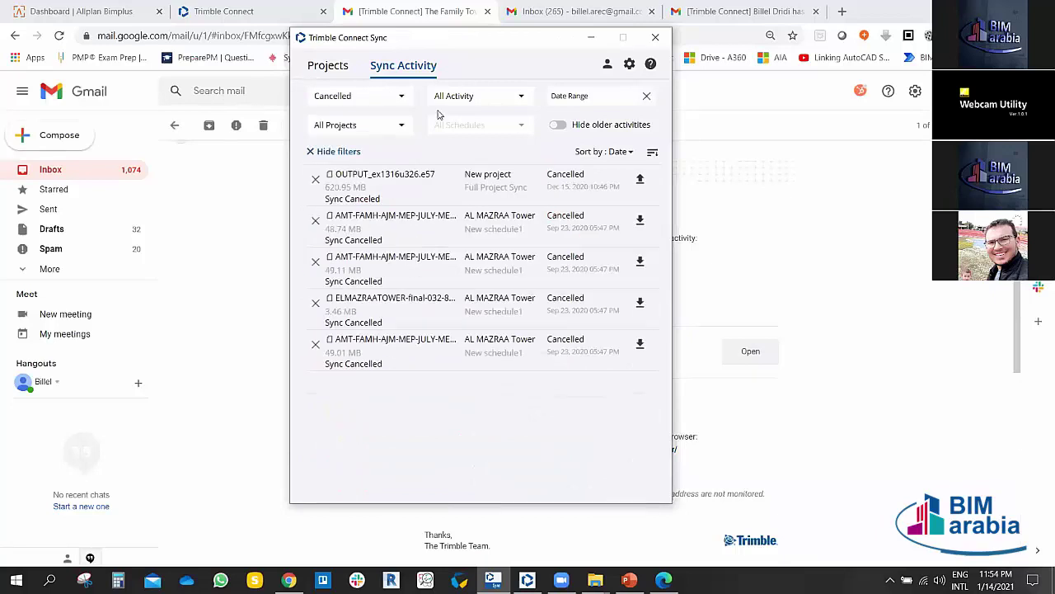
click(396, 104)
scroll(360, 157, up, 2)
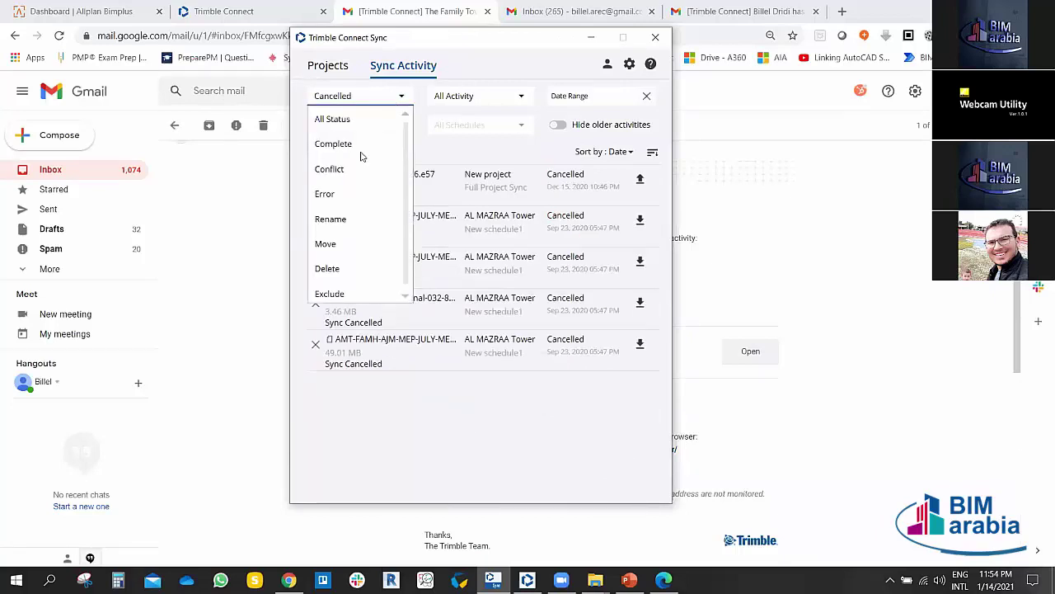
click(350, 146)
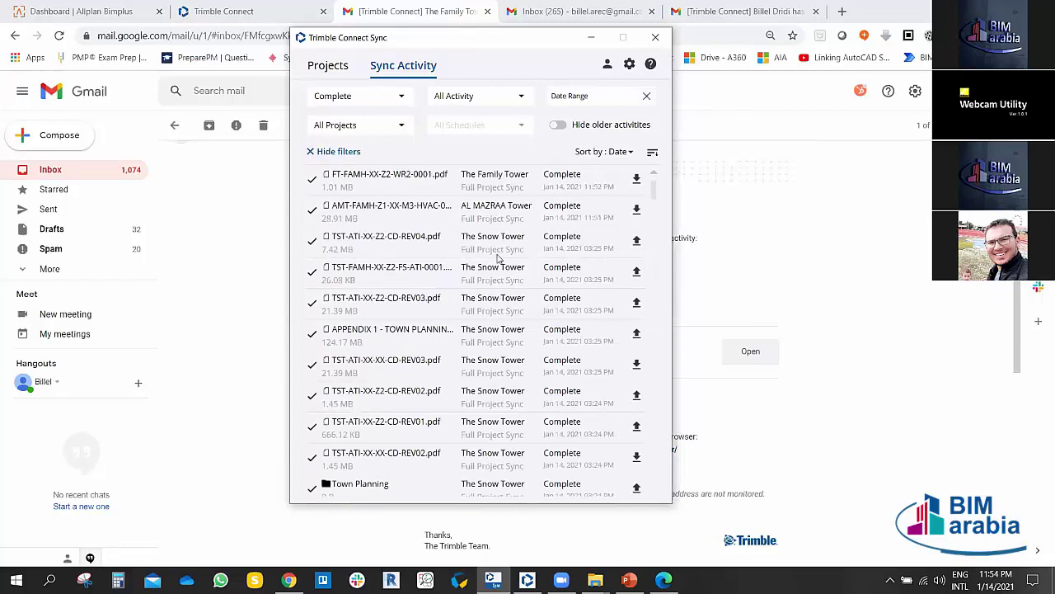
Step: Filter the activity to Delete status, then reset it to All Status
click(392, 101)
scroll(334, 218, down, 1)
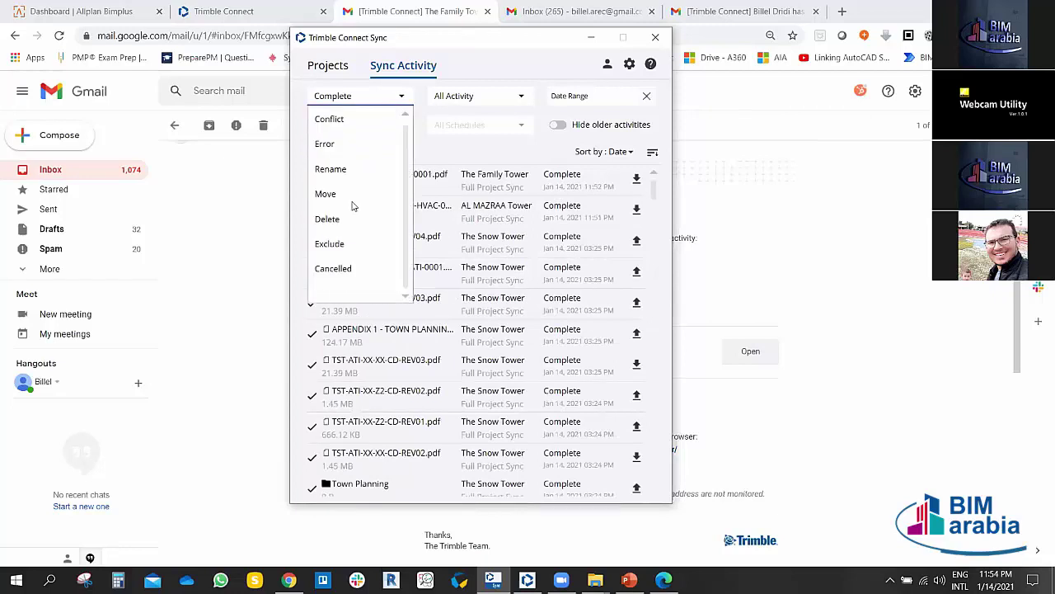
click(334, 221)
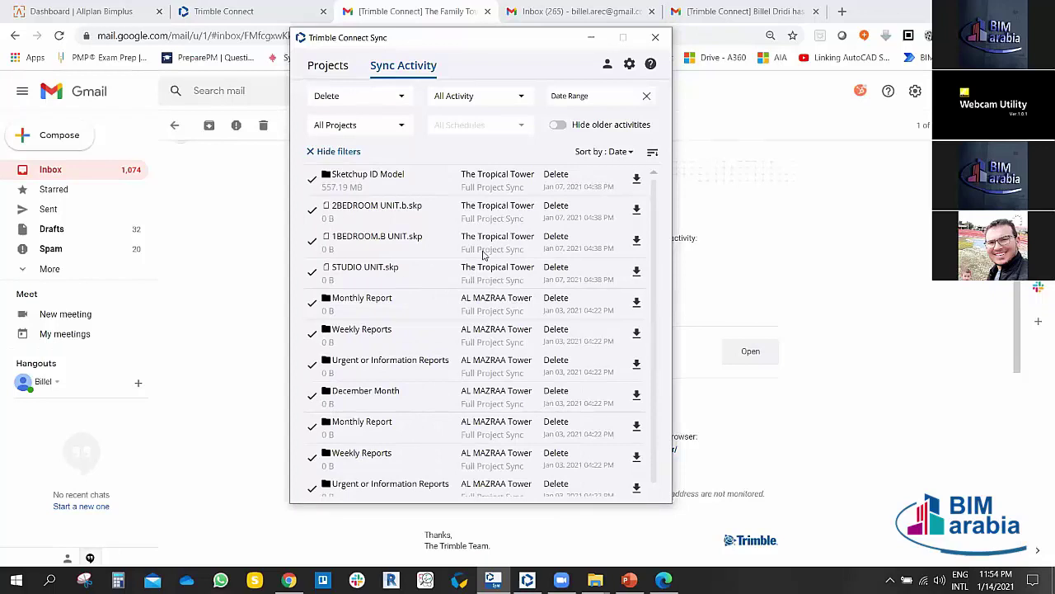
scroll(494, 264, down, 10)
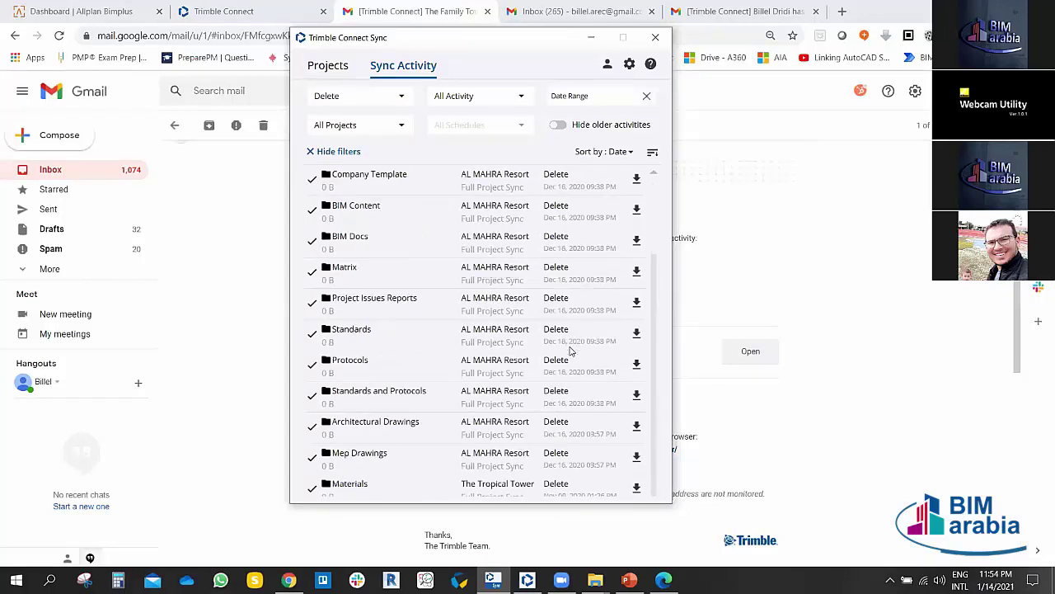
scroll(552, 247, up, 10)
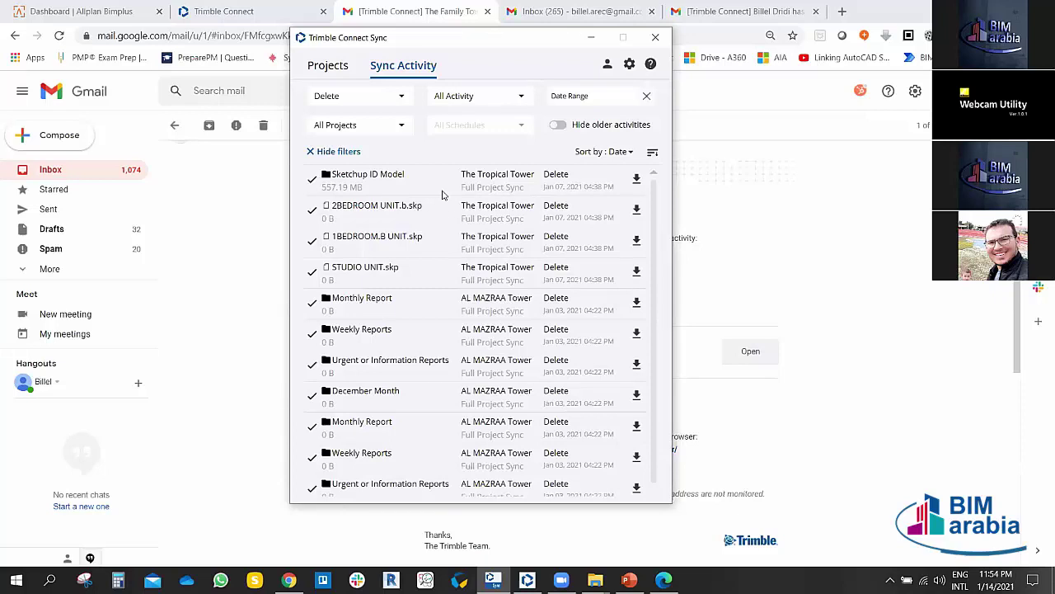
click(477, 98)
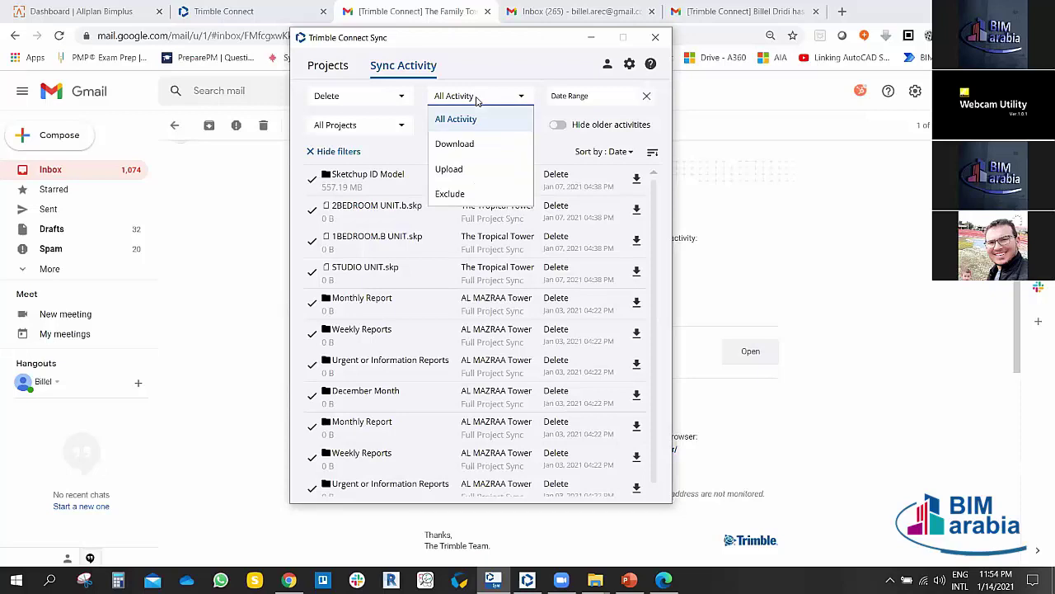
click(404, 103)
click(379, 97)
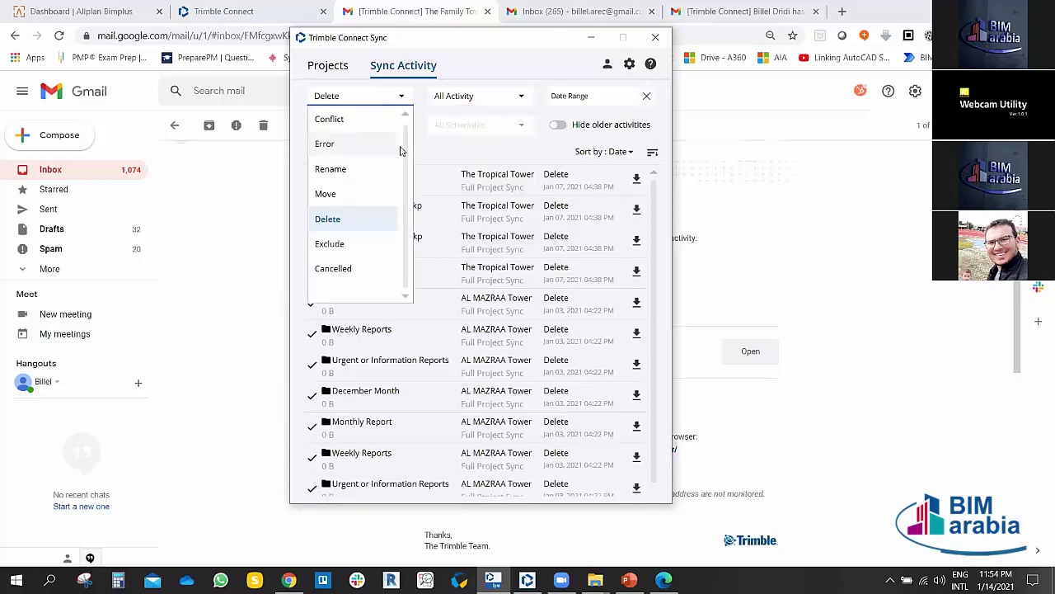
scroll(402, 140, up, 1)
click(356, 120)
click(363, 124)
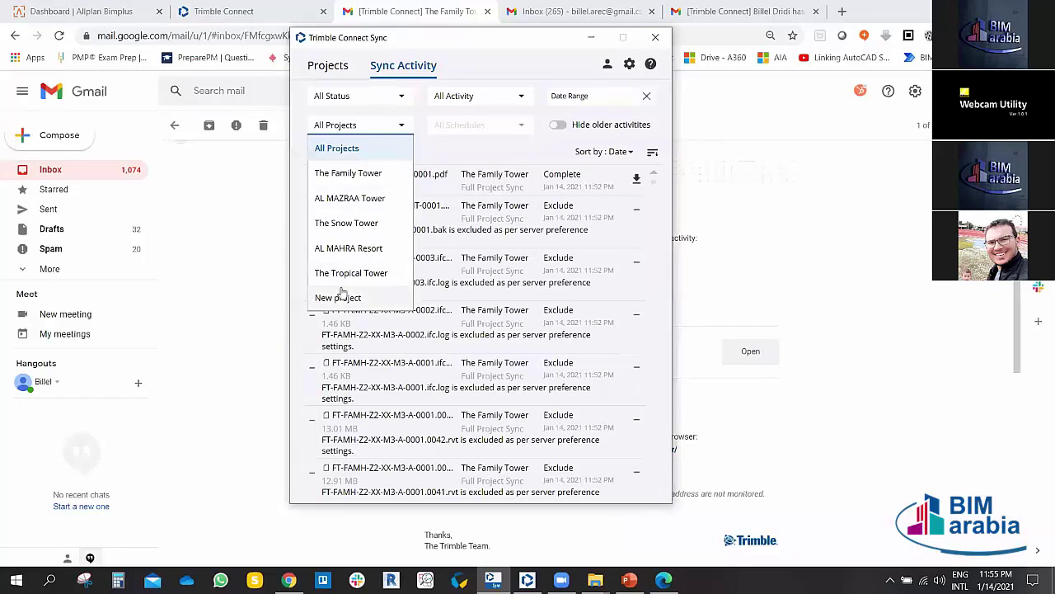
Step: Filter activity to The Snow Tower, toggle Hide older activities, and pick Full Project Sync
click(354, 225)
scroll(413, 303, down, 15)
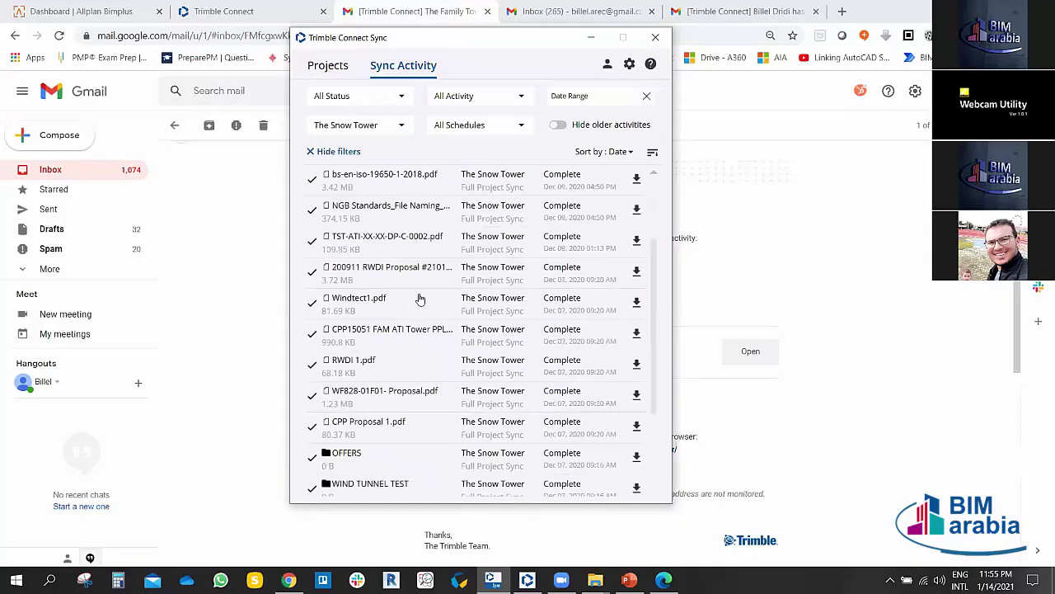
scroll(416, 303, up, 15)
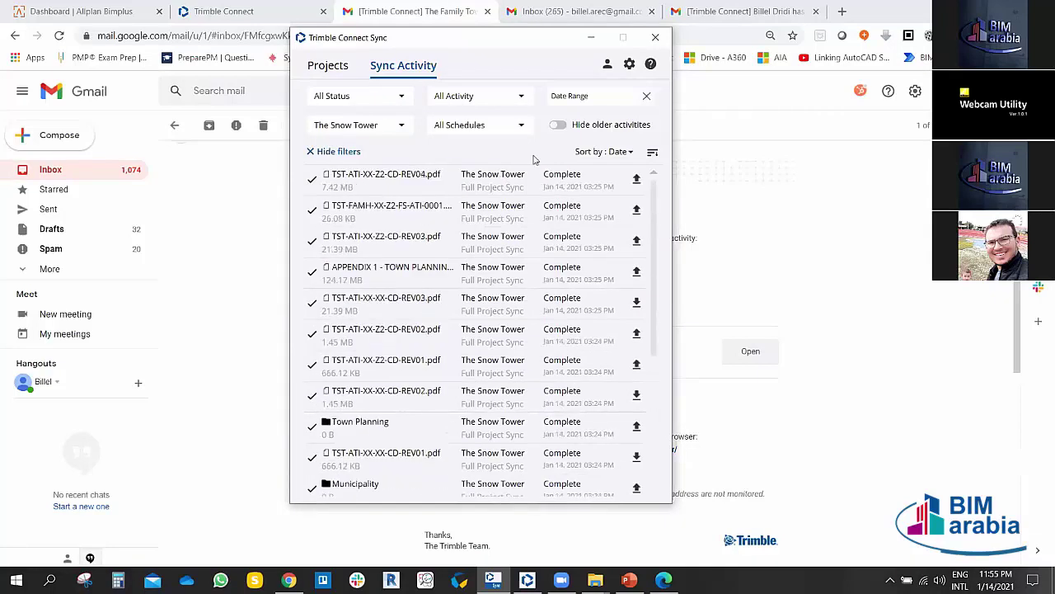
click(559, 125)
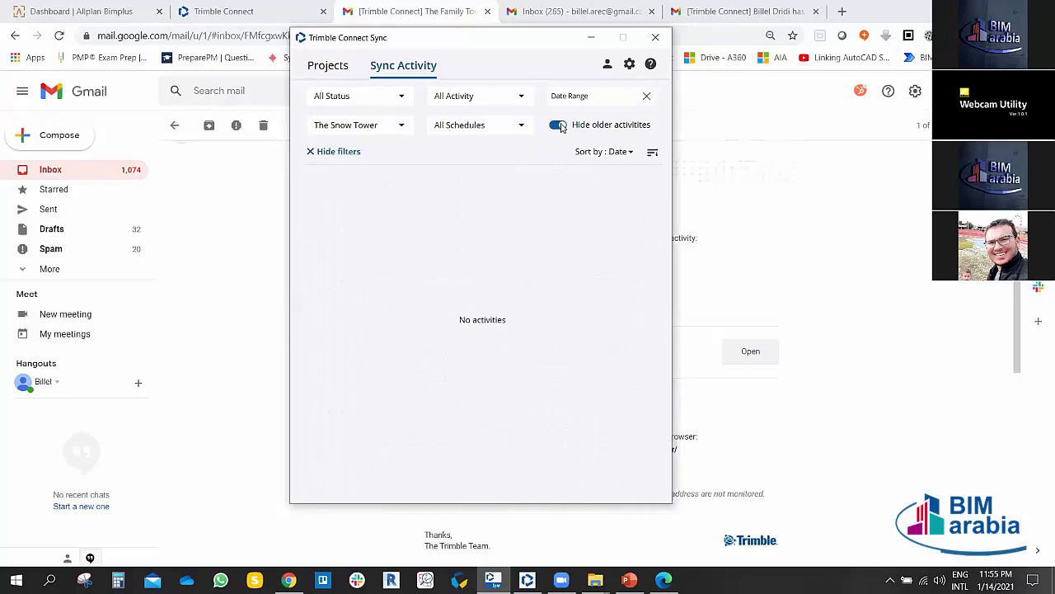
click(559, 125)
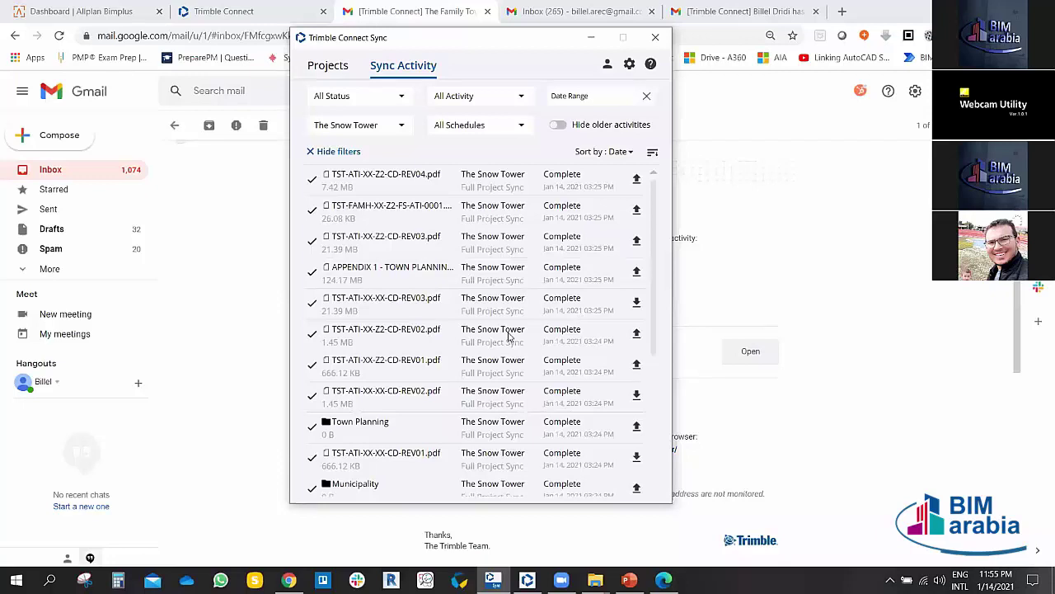
click(512, 123)
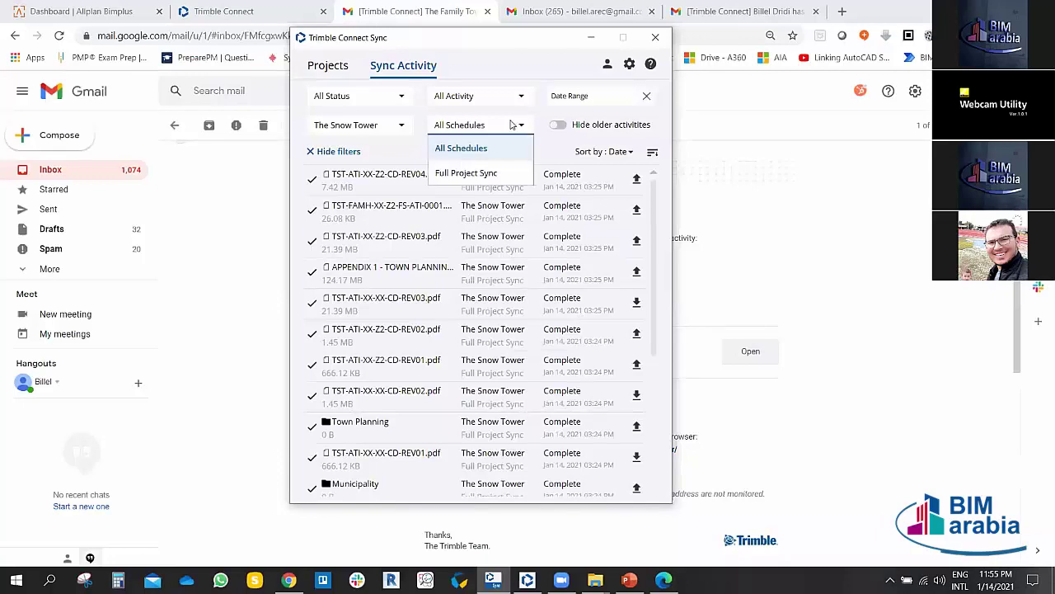
click(483, 173)
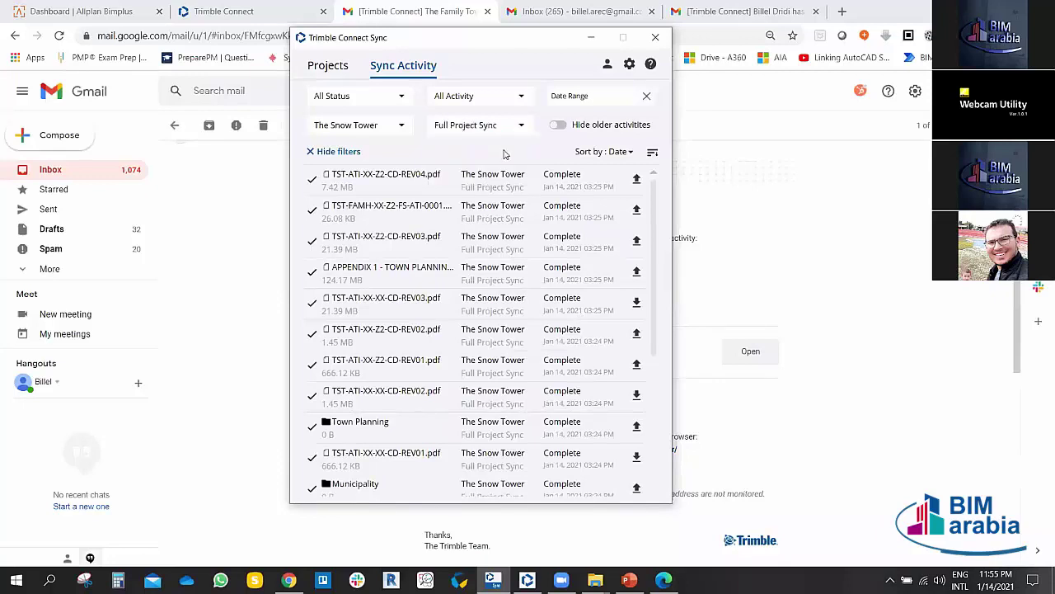
Step: Reset the project filter to All Projects and show the sync preferences
click(400, 125)
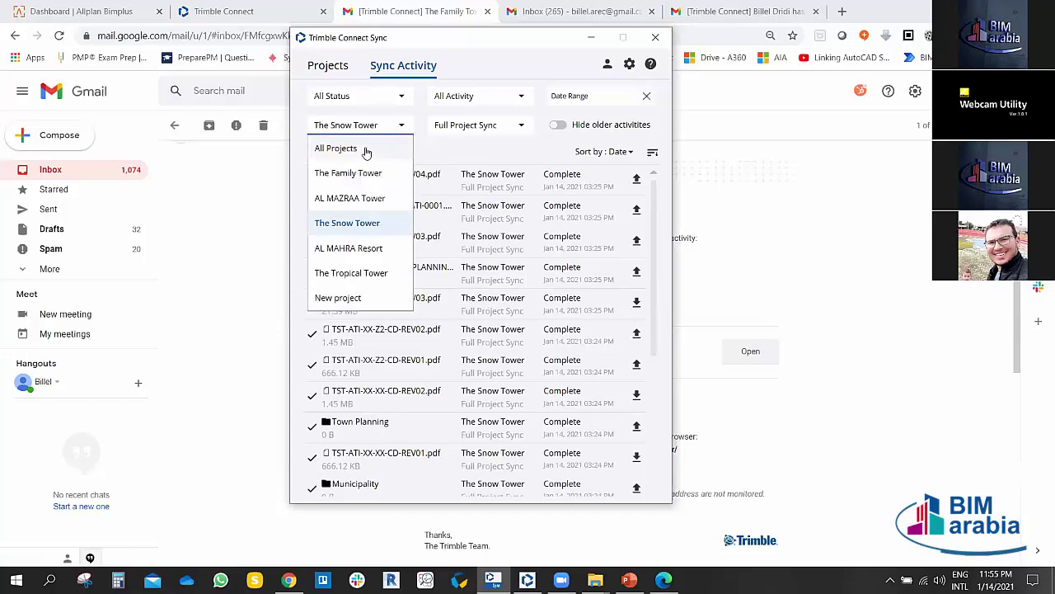
click(365, 148)
scroll(428, 290, down, 15)
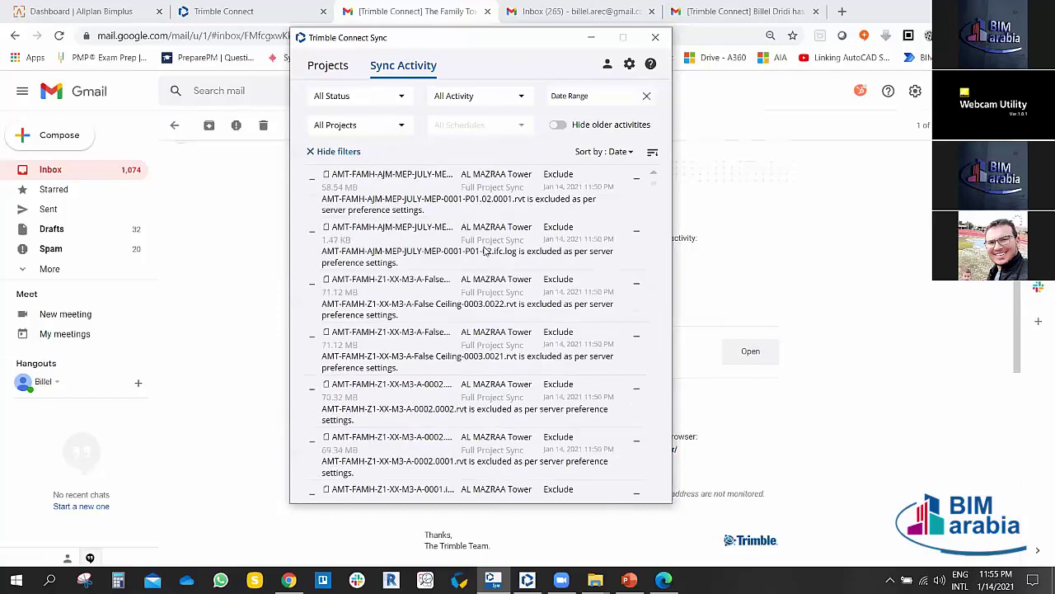
scroll(487, 249, up, 15)
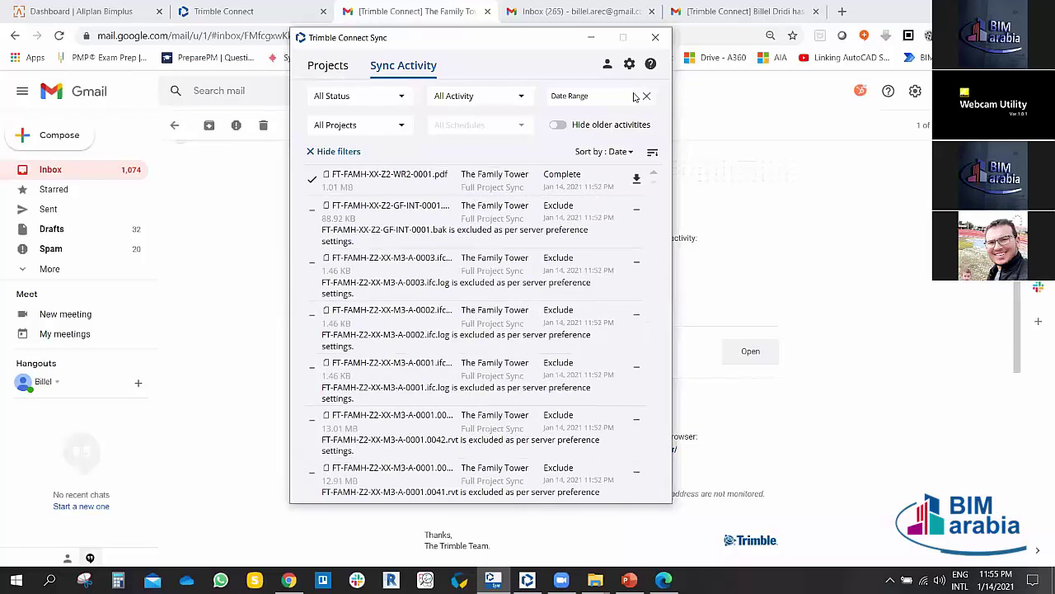
click(629, 63)
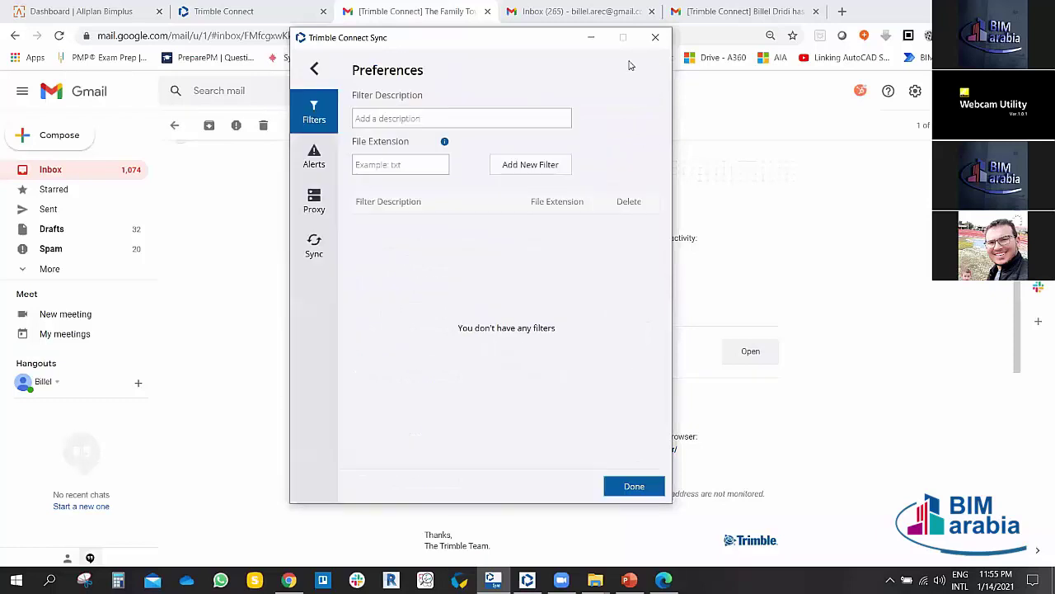
Step: Leave preferences and review the Sync Activity log of Complete and excluded Family Tower files
click(314, 69)
click(334, 67)
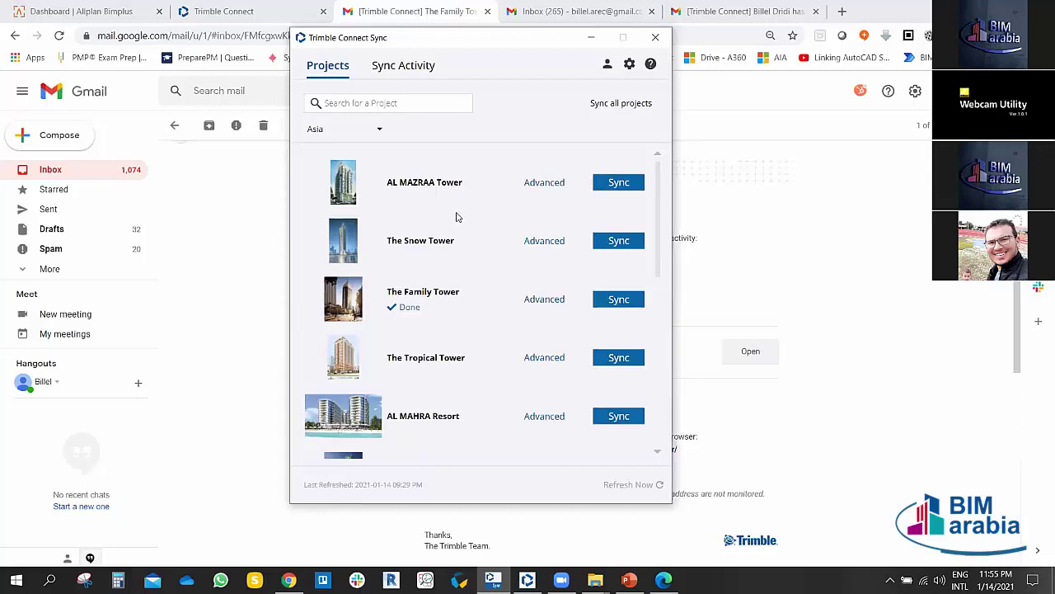
click(388, 68)
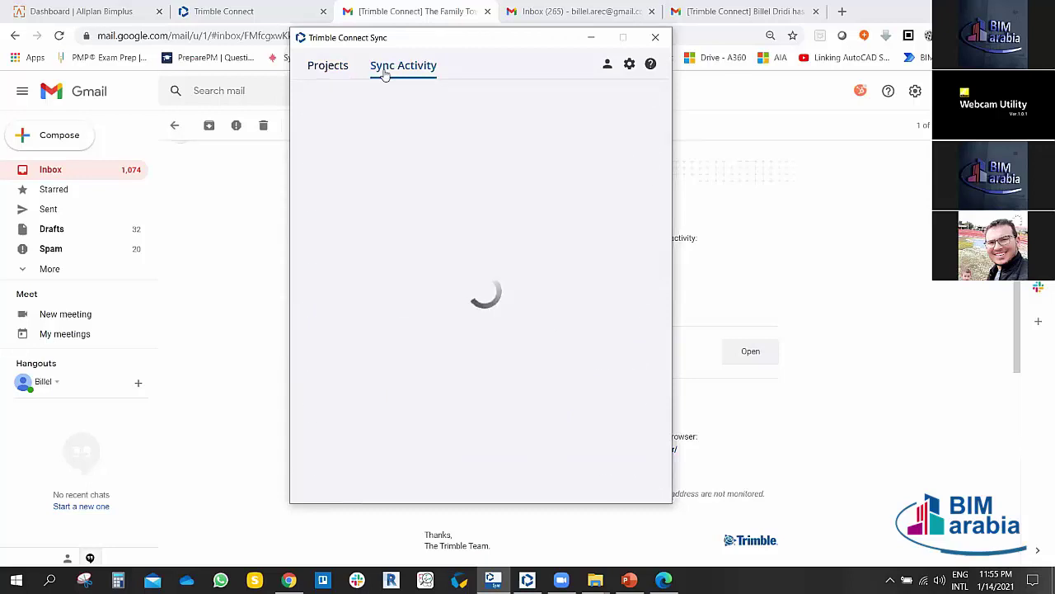
scroll(451, 306, down, 5)
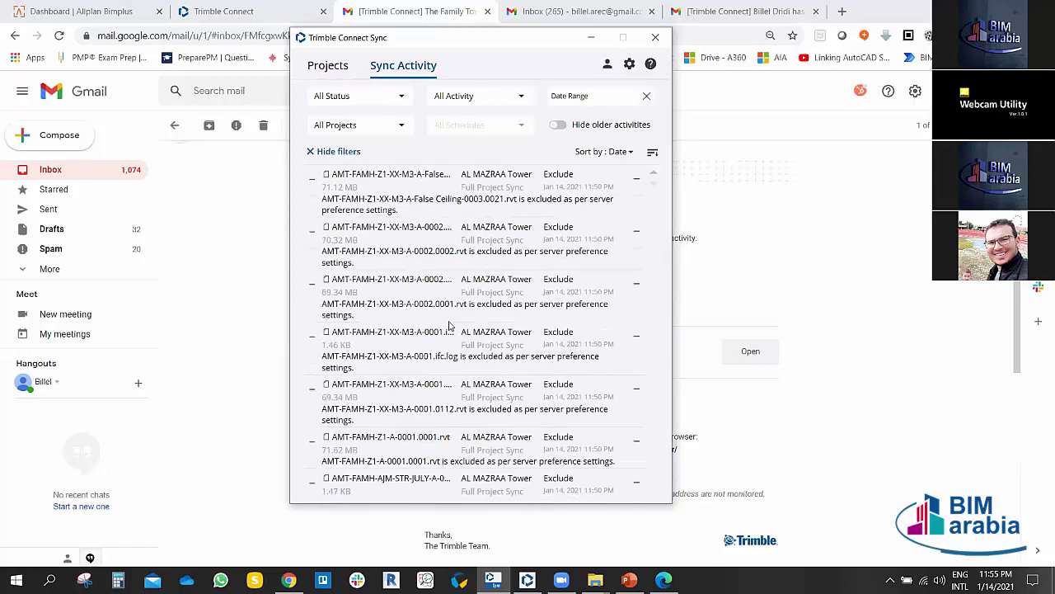
scroll(449, 326, up, 5)
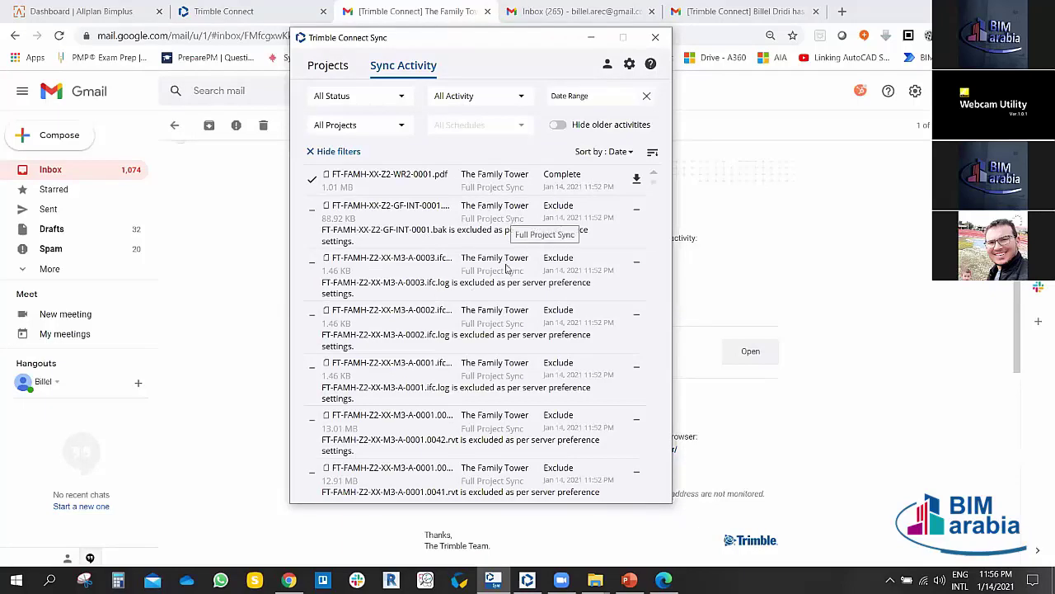
Step: Show the Projects list filtered to the Asia region and scroll through the projects
click(331, 67)
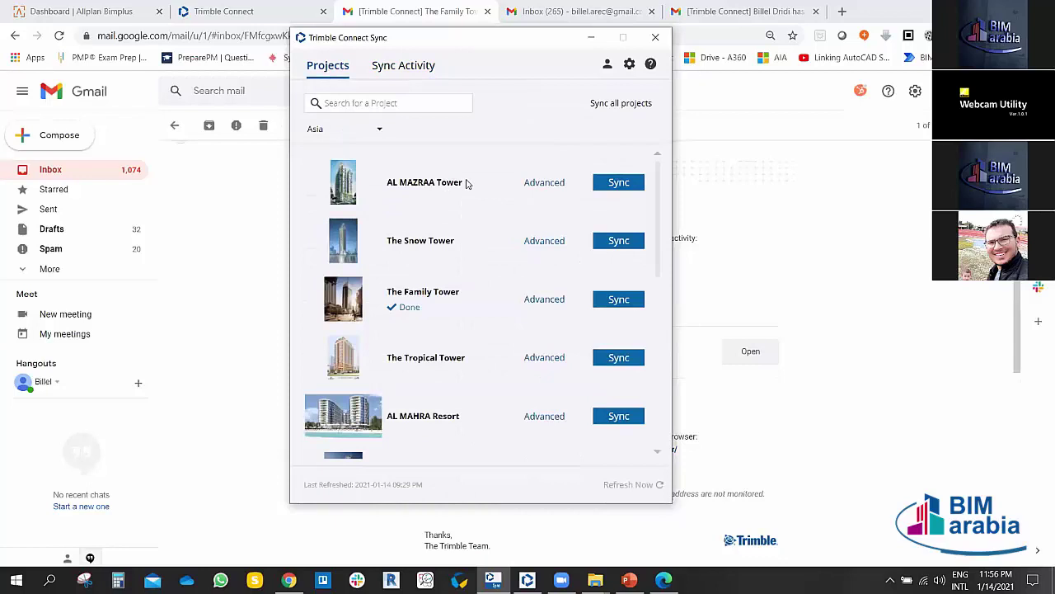
click(381, 129)
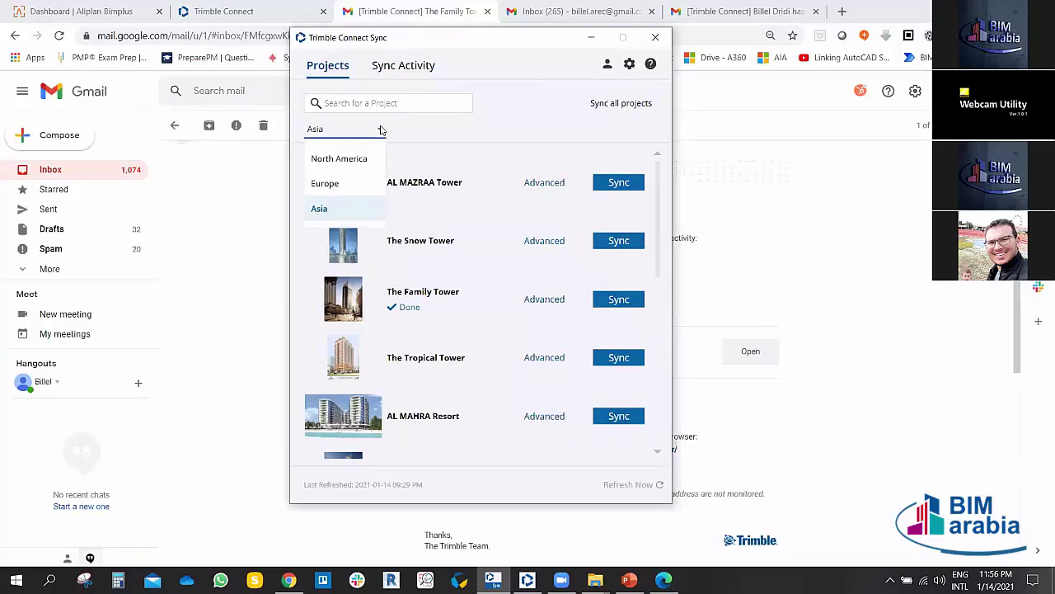
click(337, 210)
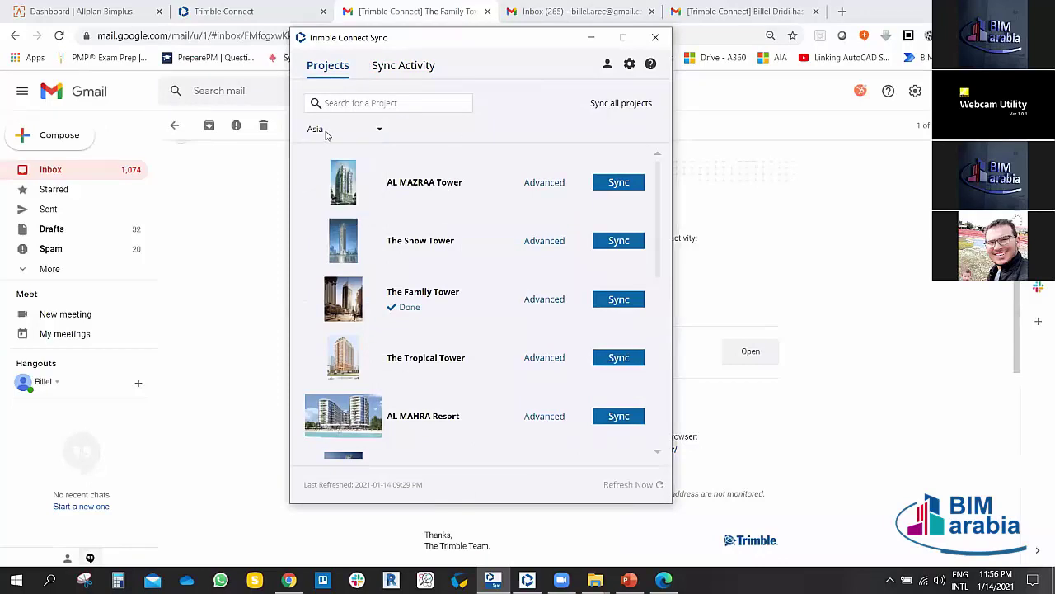
click(380, 132)
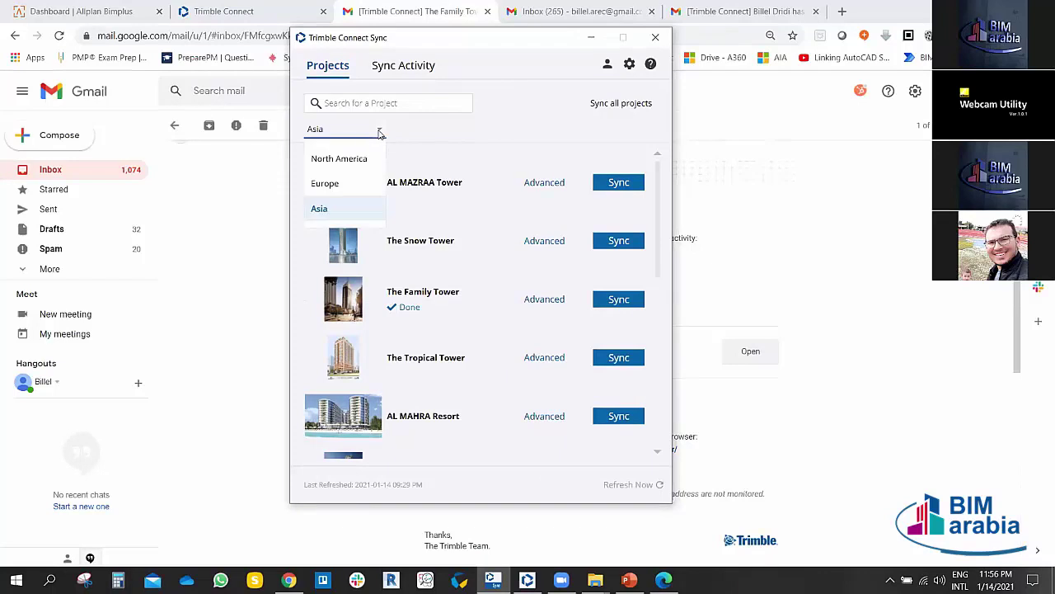
click(433, 130)
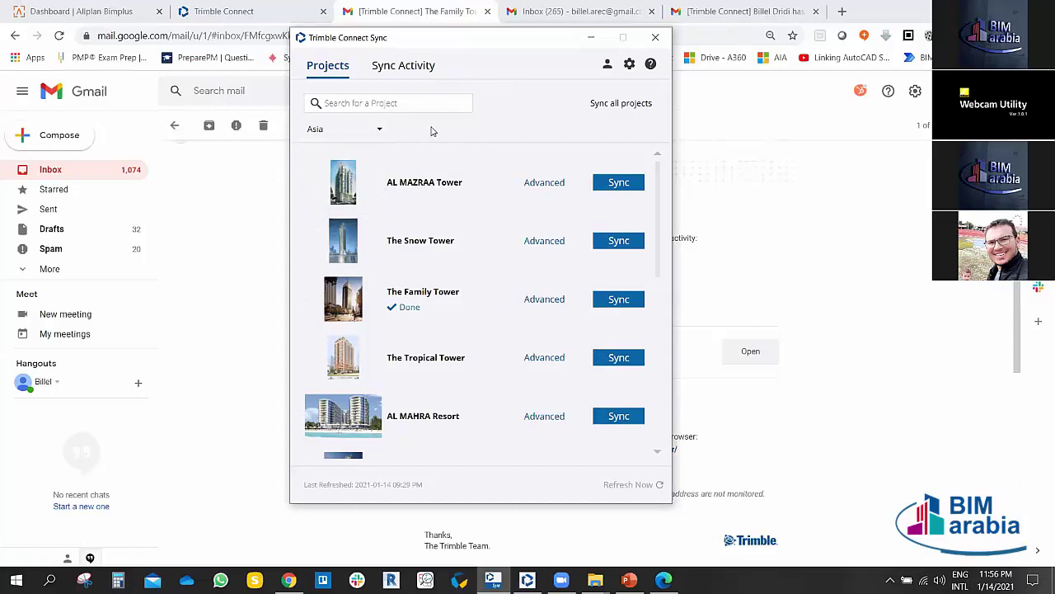
click(378, 104)
scroll(530, 311, down, 3)
scroll(536, 283, up, 3)
scroll(557, 317, down, 2)
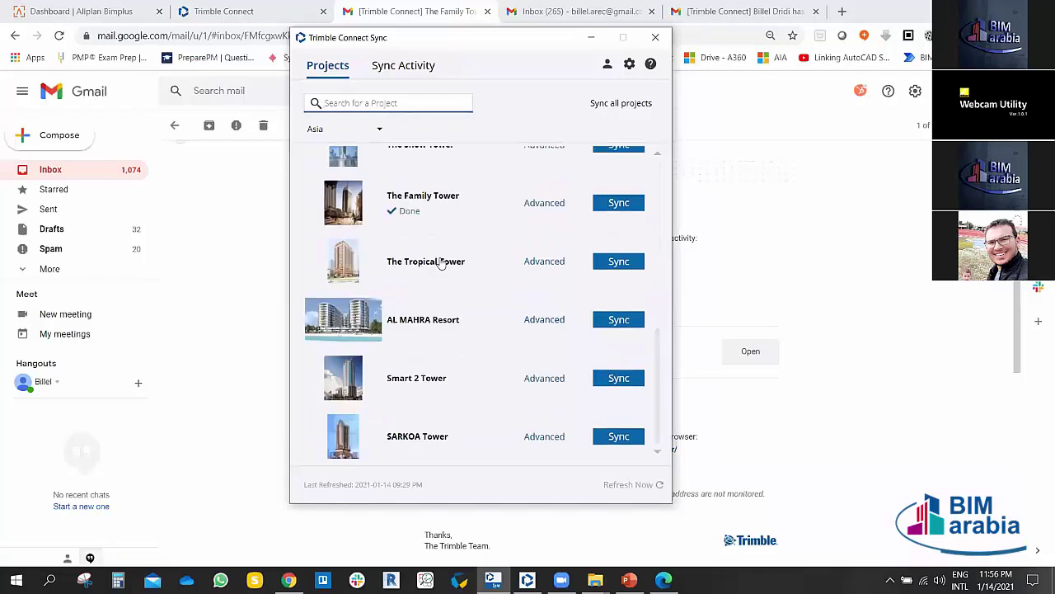
scroll(462, 247, up, 2)
scroll(470, 248, down, 2)
scroll(462, 231, up, 2)
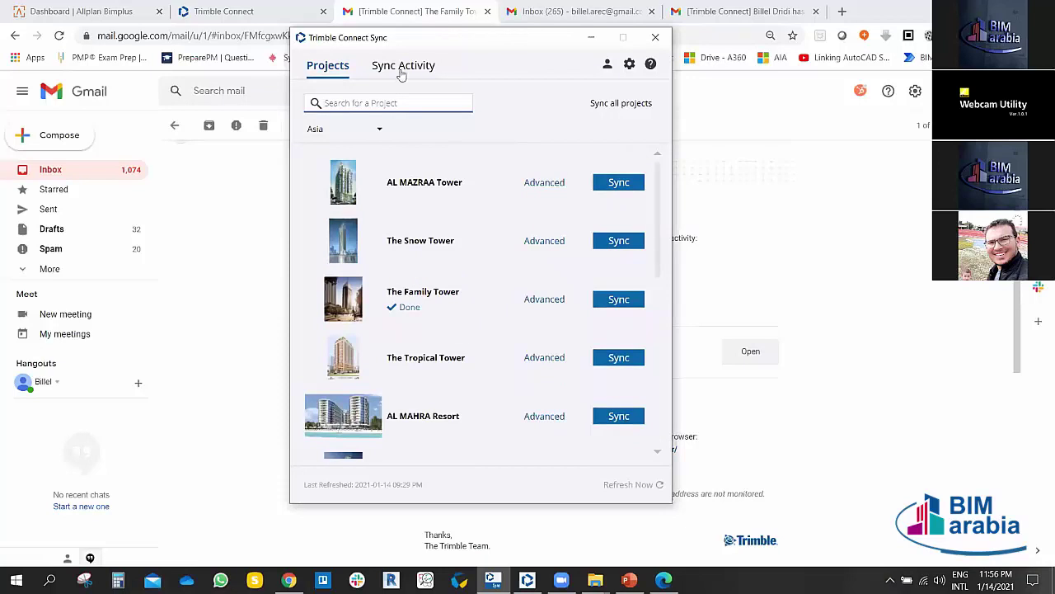
click(629, 65)
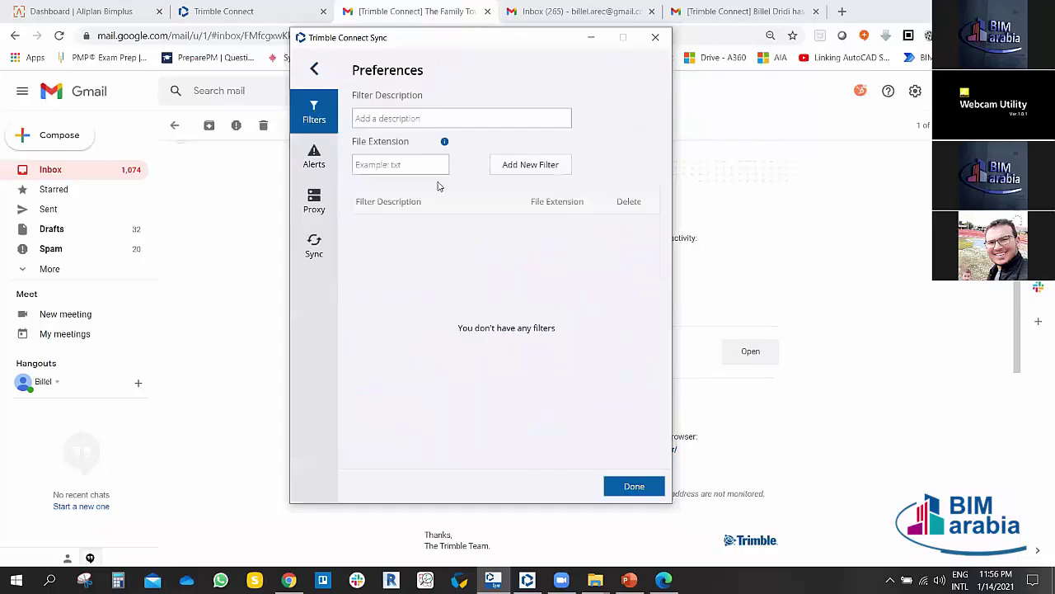
click(324, 153)
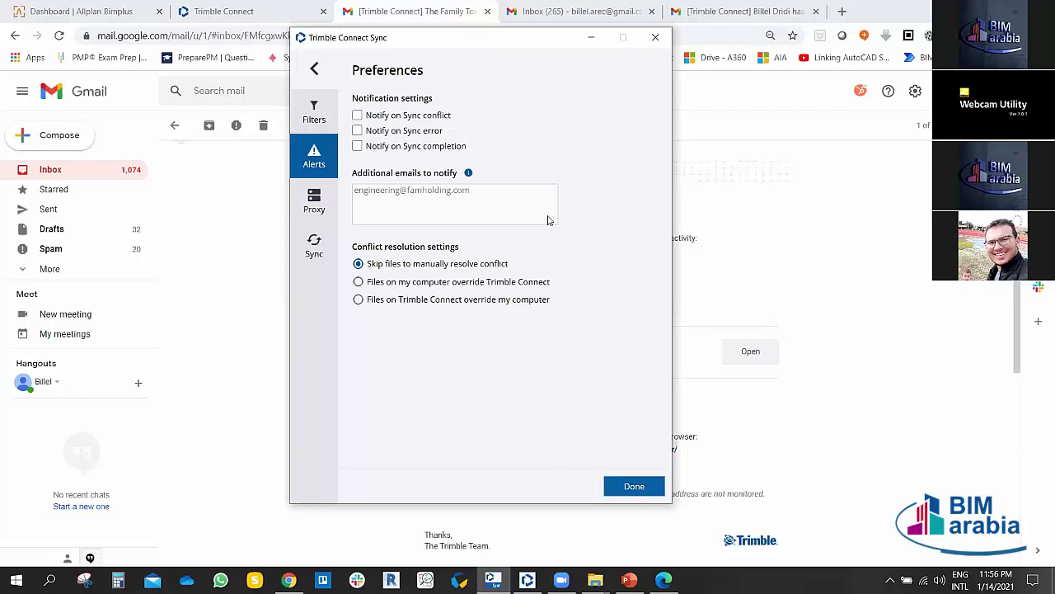
click(315, 200)
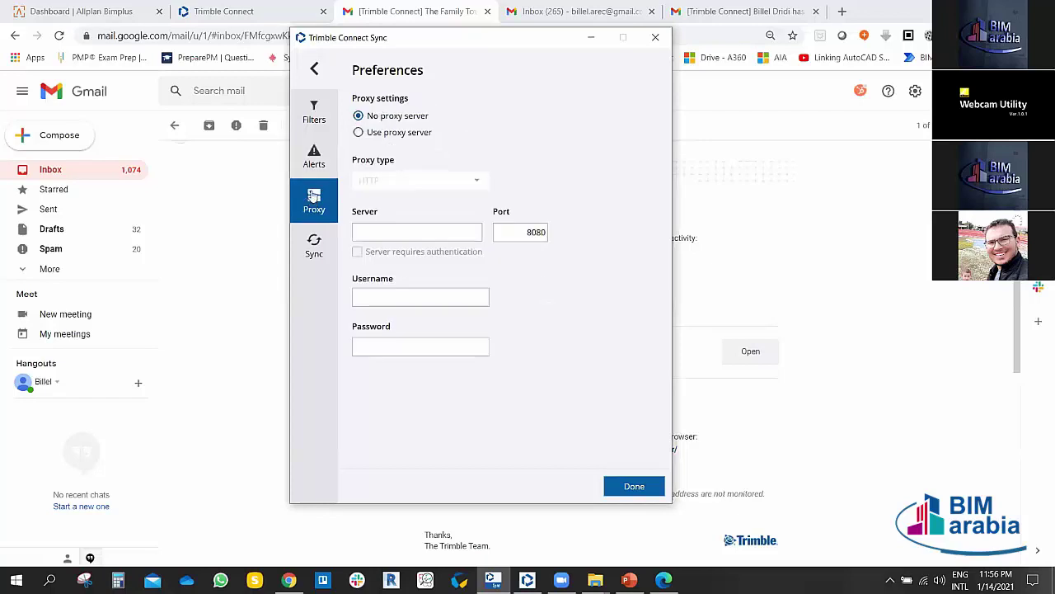
click(314, 245)
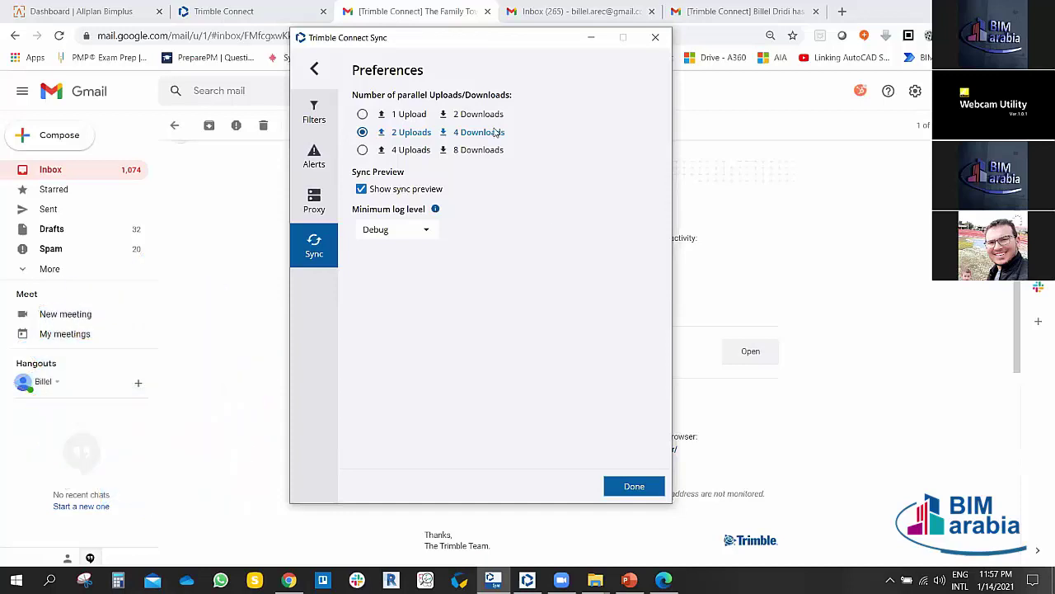
click(315, 109)
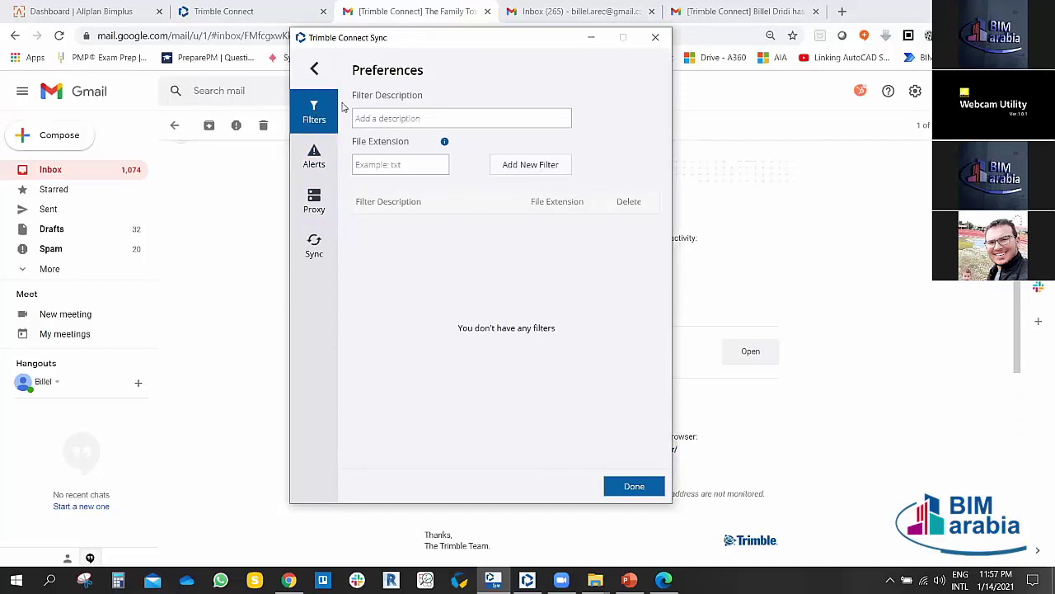
Step: Close preferences, switch between Sync Activity and Projects, and scroll the project list
click(316, 72)
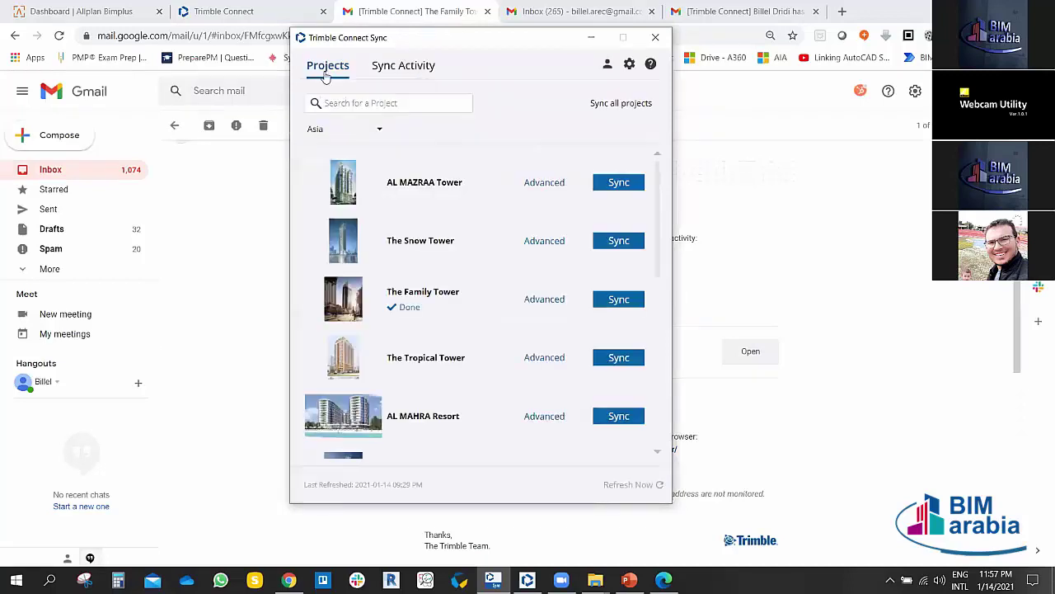
click(393, 69)
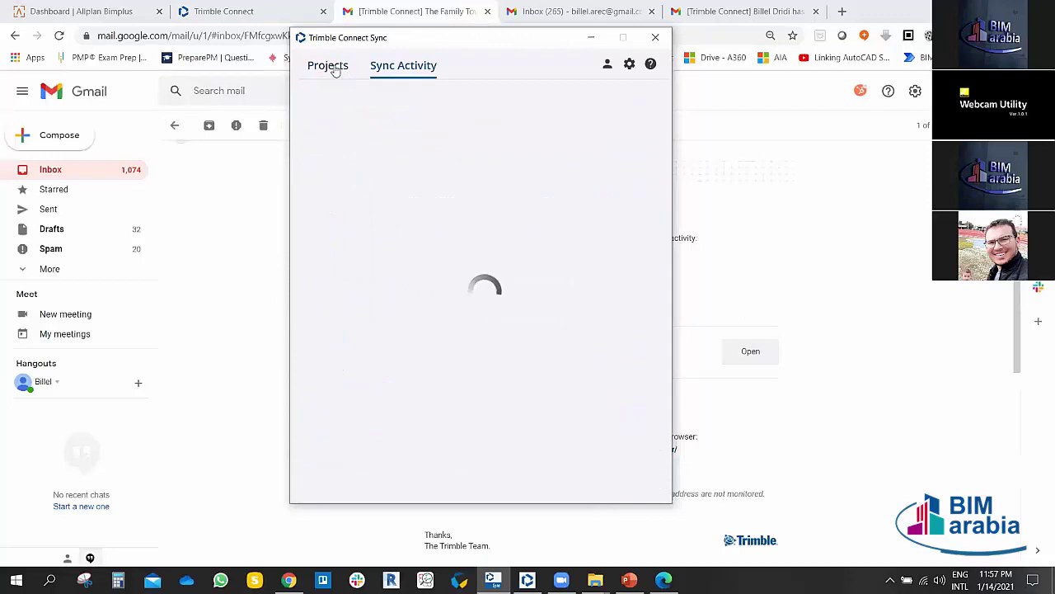
click(329, 66)
click(422, 70)
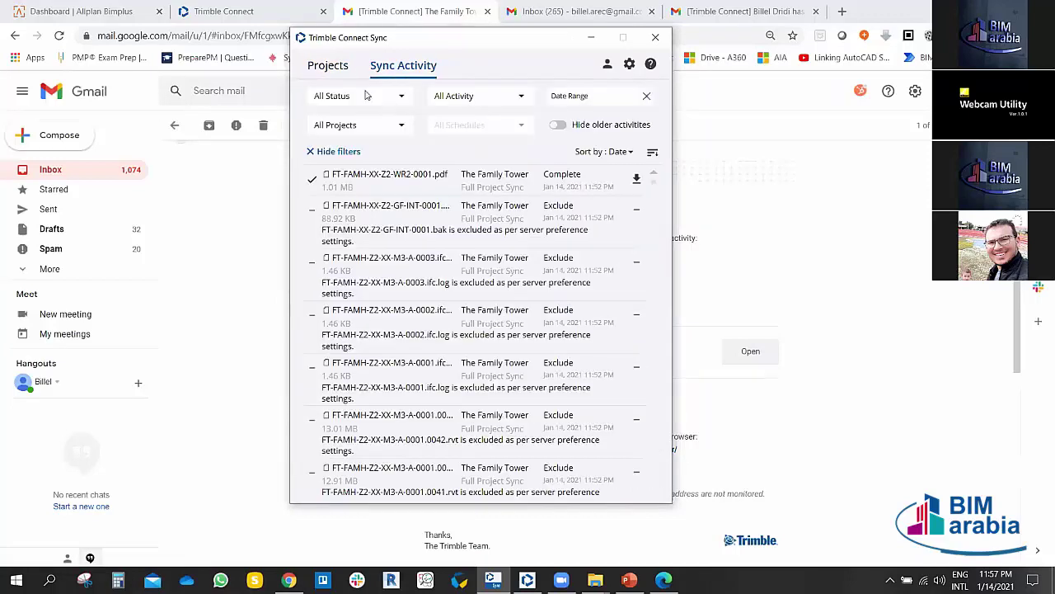
click(338, 69)
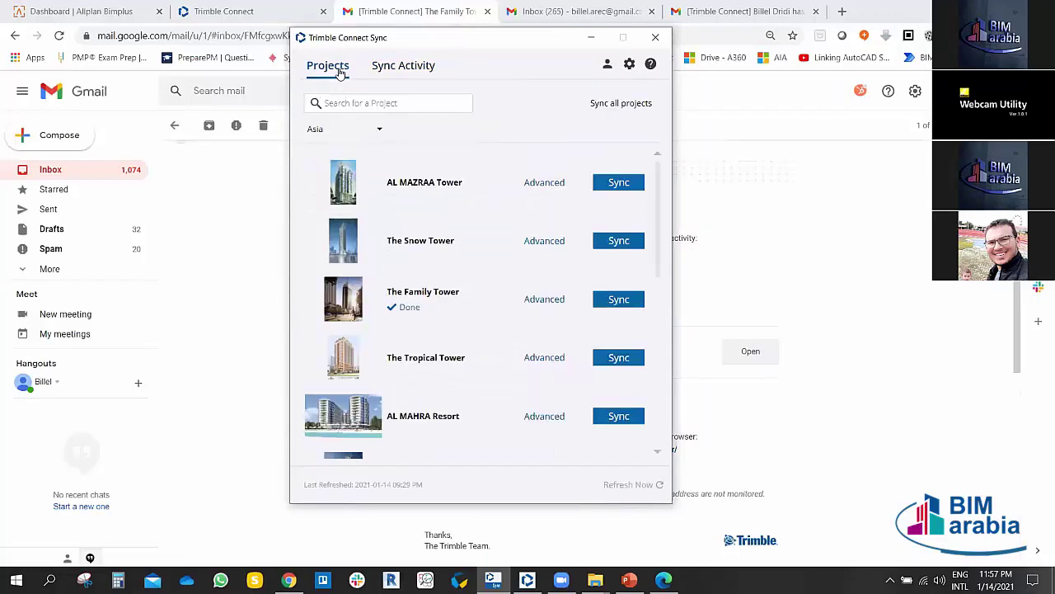
drag(513, 40, 494, 19)
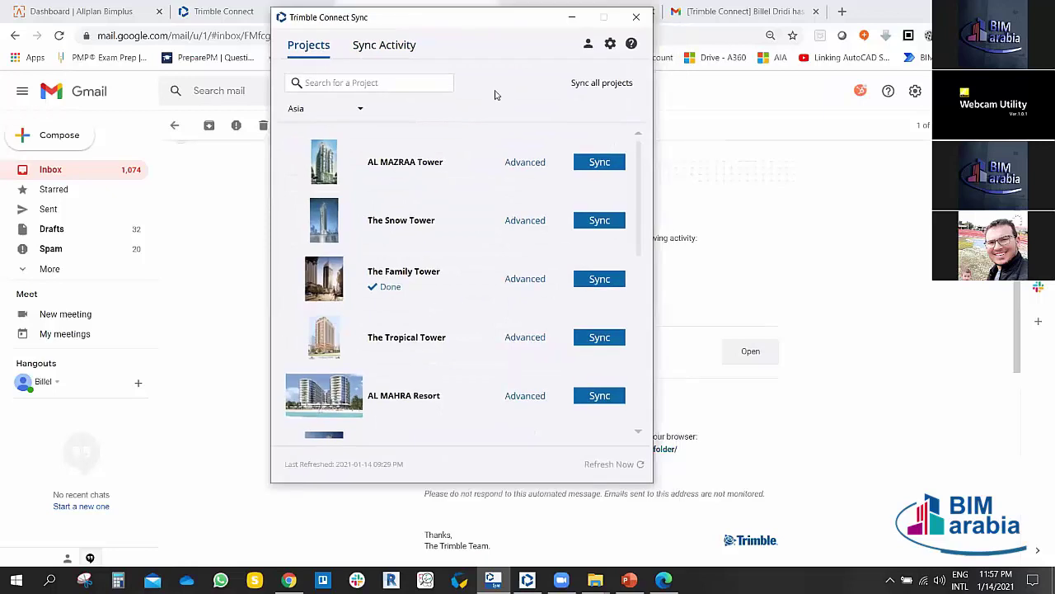
scroll(435, 276, down, 3)
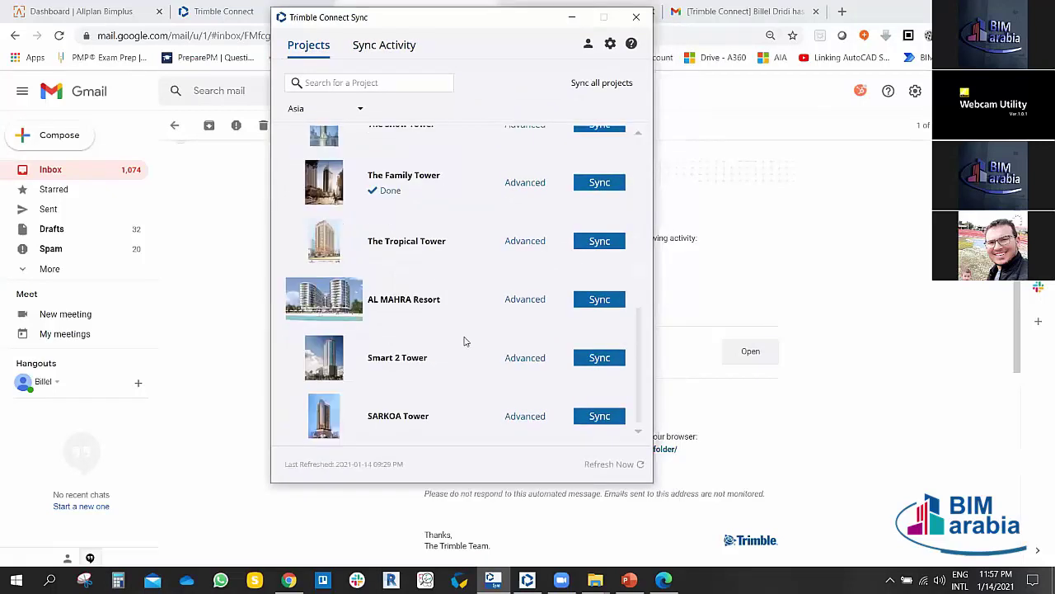
scroll(481, 198, up, 3)
scroll(476, 203, down, 3)
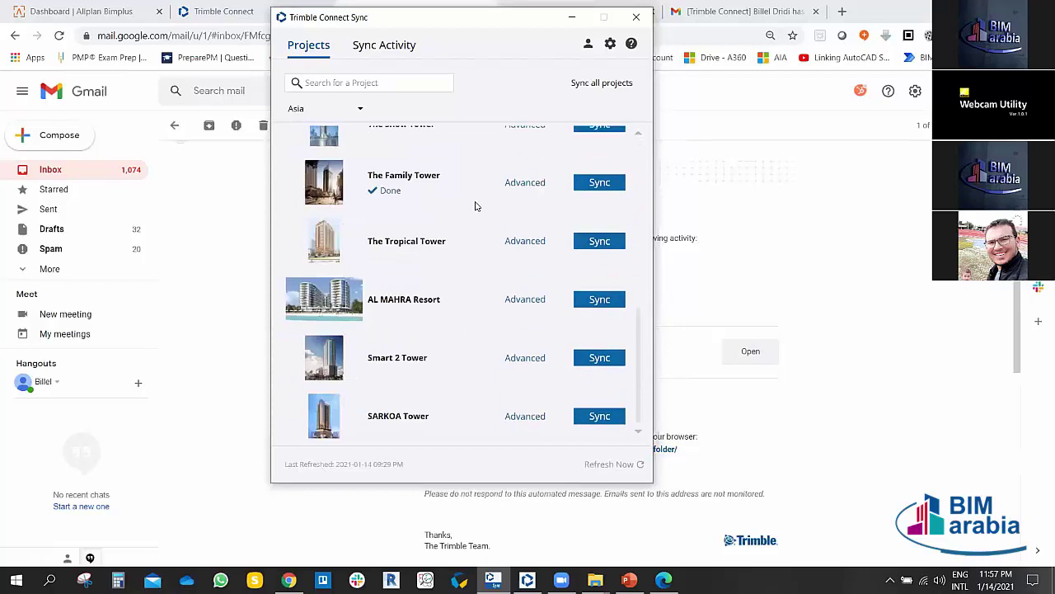
scroll(474, 208, up, 3)
scroll(474, 208, down, 3)
scroll(474, 207, up, 3)
scroll(475, 209, down, 3)
Step: Refresh the project list from the server so BIM Arabia Project appears
click(640, 466)
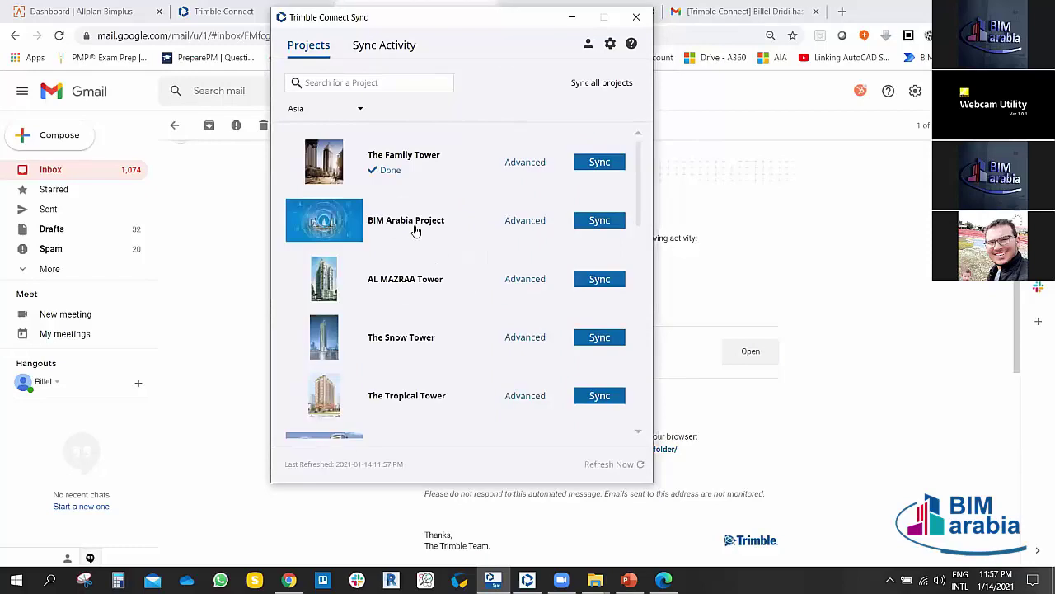
scroll(457, 292, down, 2)
scroll(425, 295, up, 2)
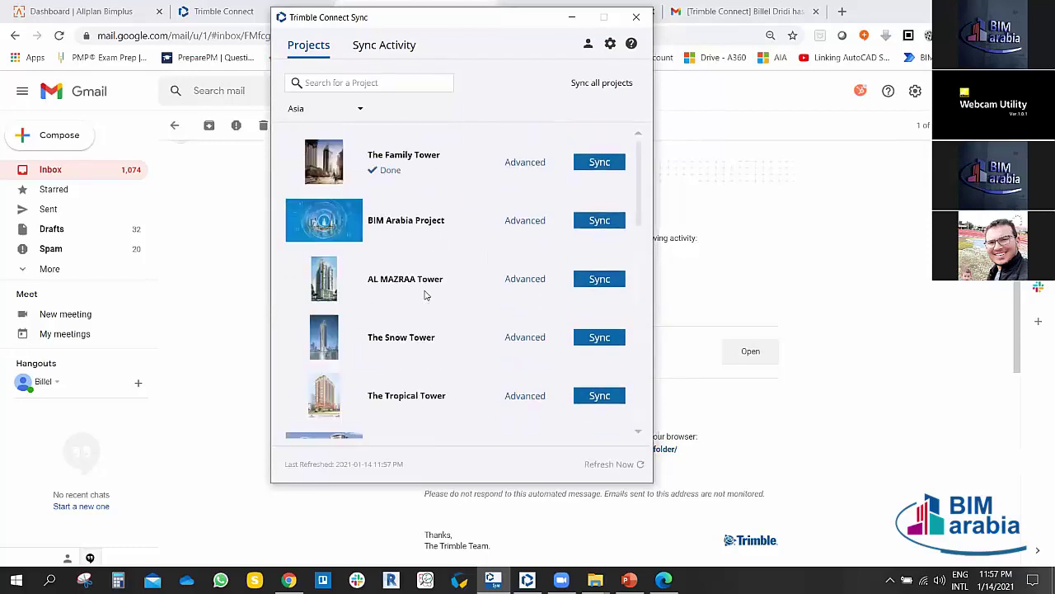
drag(501, 24, 478, 25)
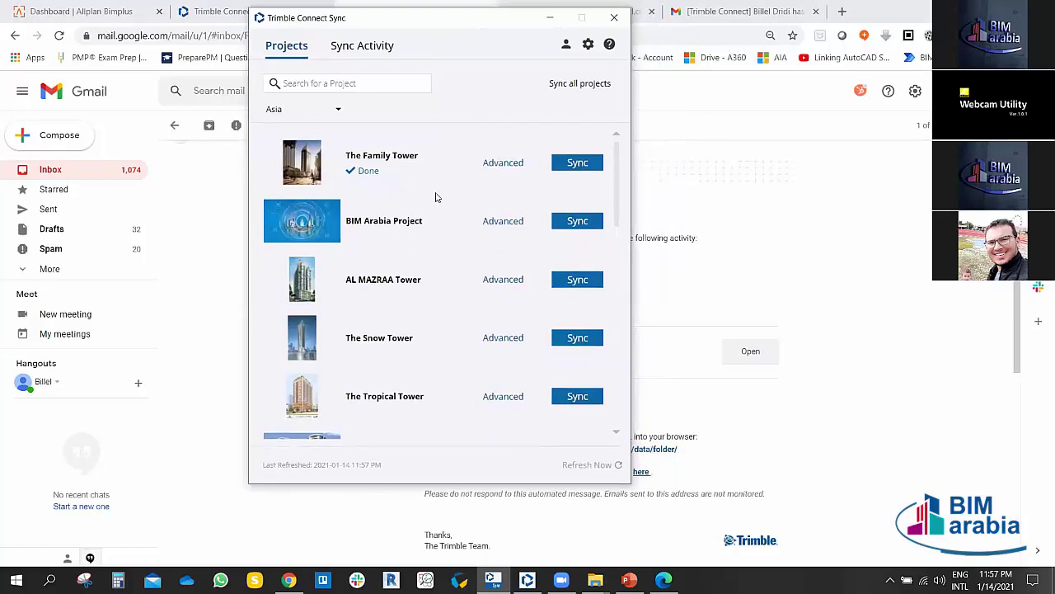
drag(516, 19, 557, 14)
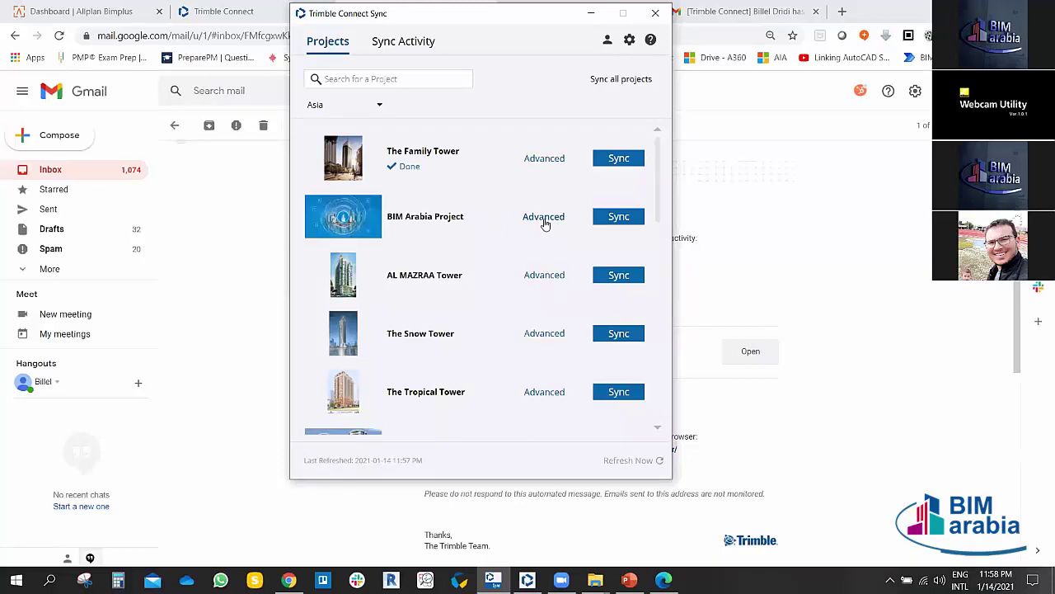
Step: Show BIM Arabia Project's advanced page with its manual Full Project Sync schedule
click(544, 216)
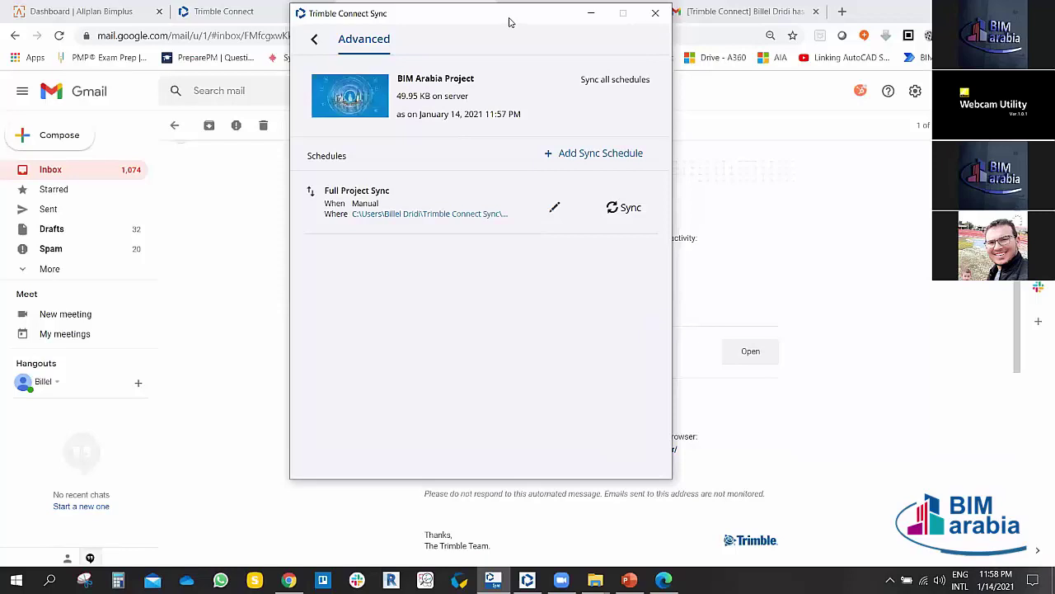
drag(508, 22, 495, 38)
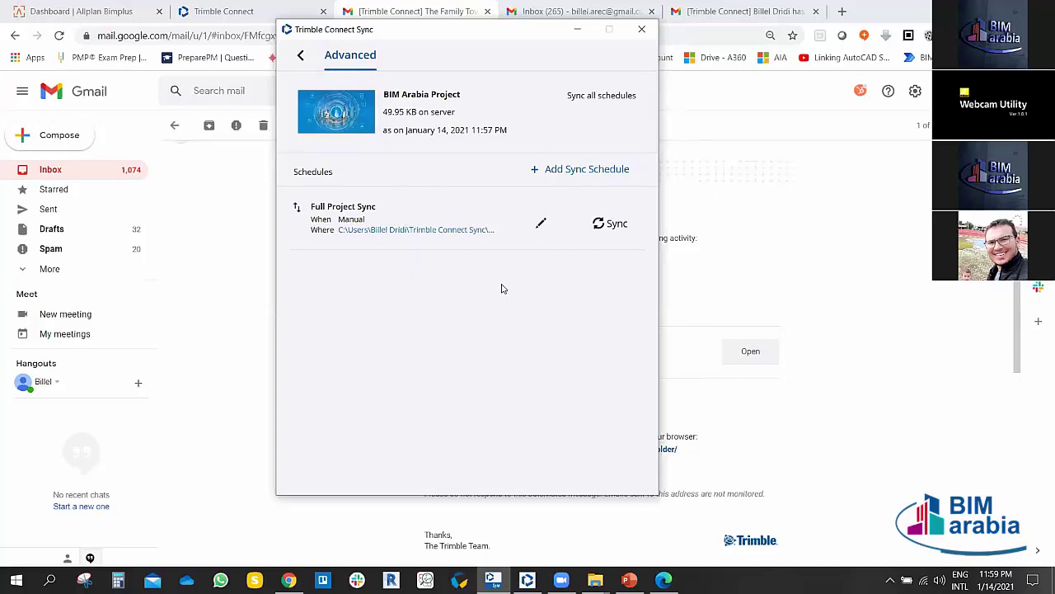
Step: Set the Full Project Sync schedule's direction to Bi-directional after trying the other direction options
click(541, 226)
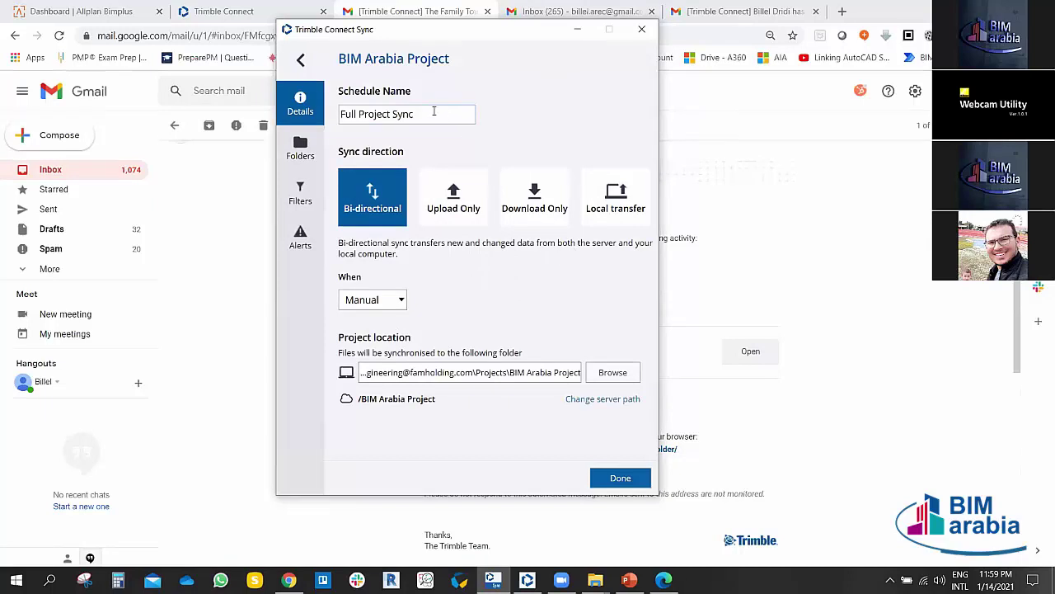
drag(432, 112, 356, 114)
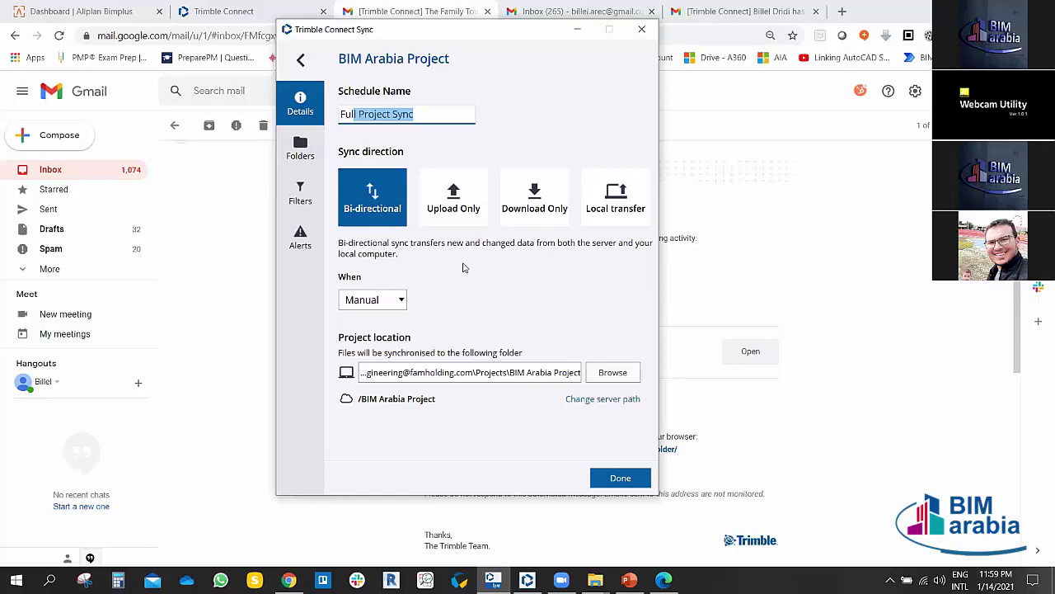
click(450, 205)
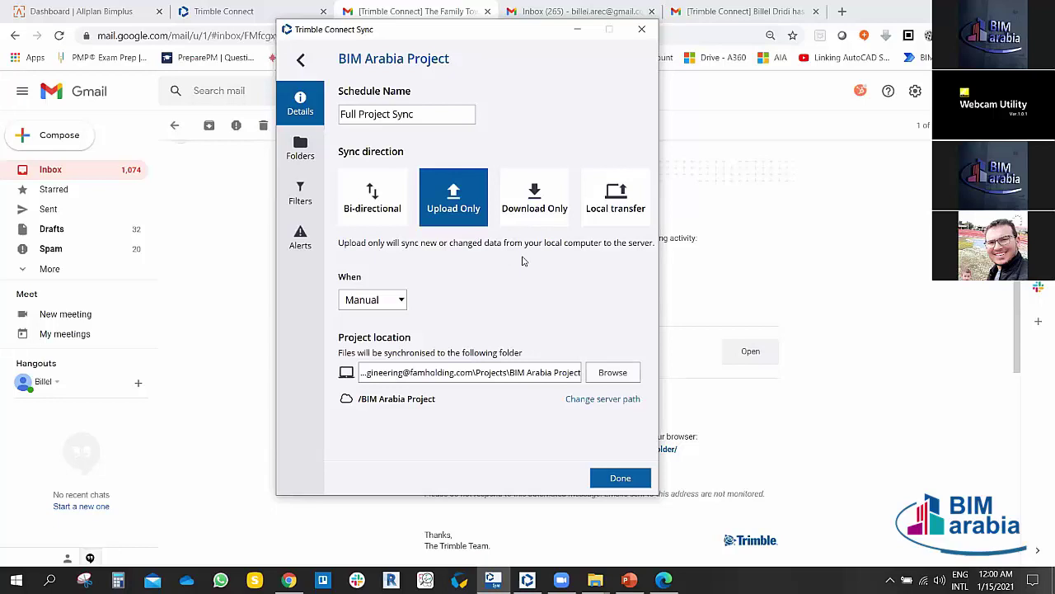
click(535, 211)
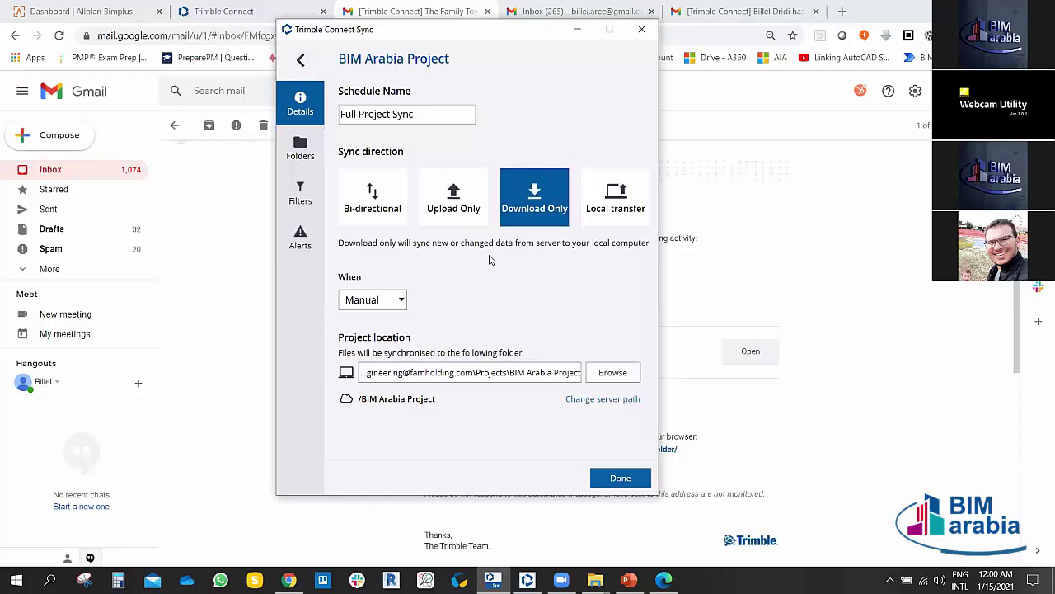
click(606, 212)
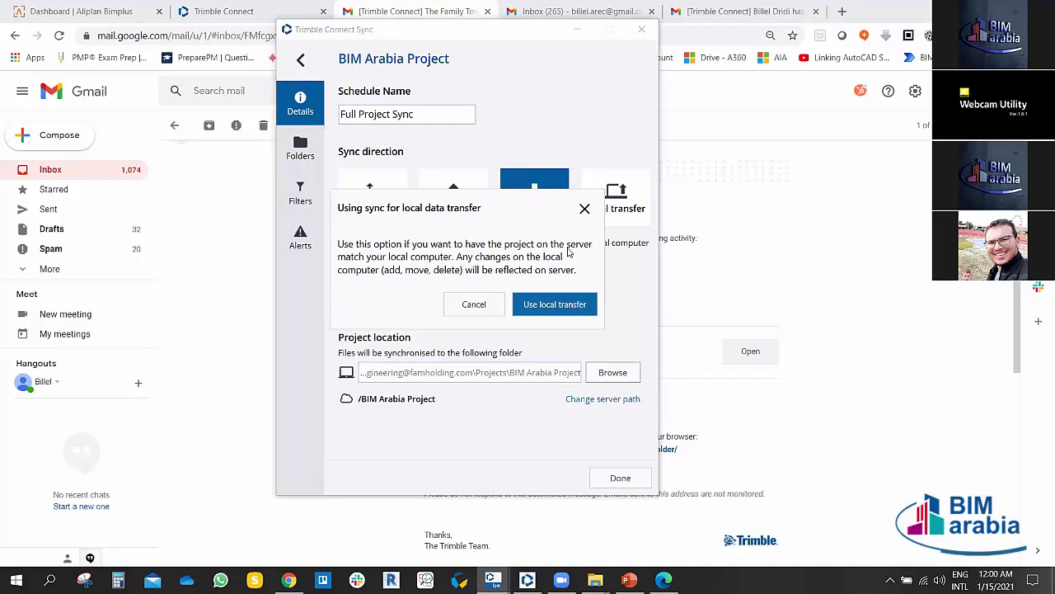
click(584, 208)
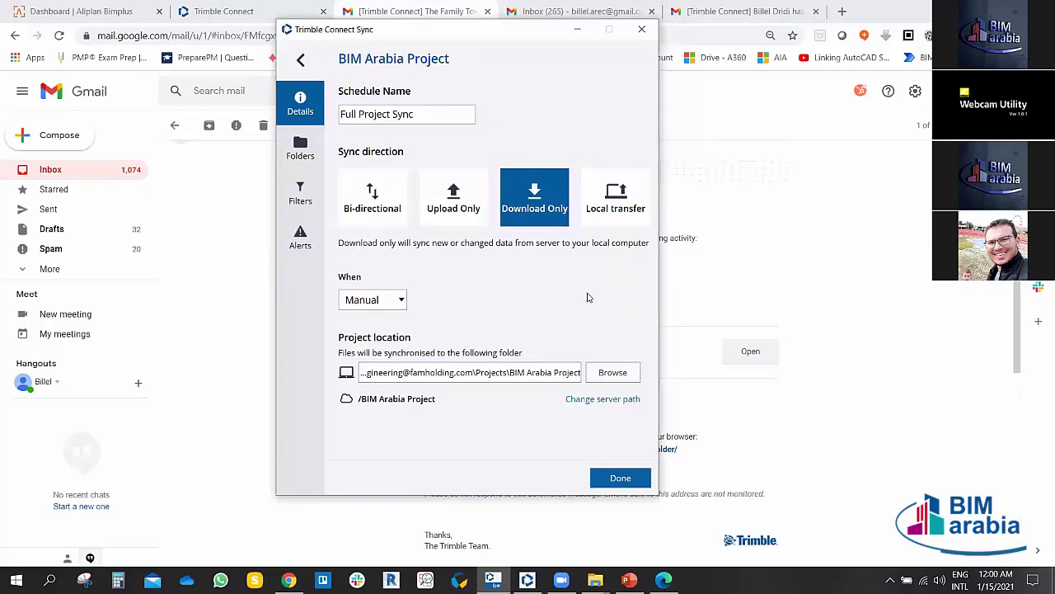
click(375, 216)
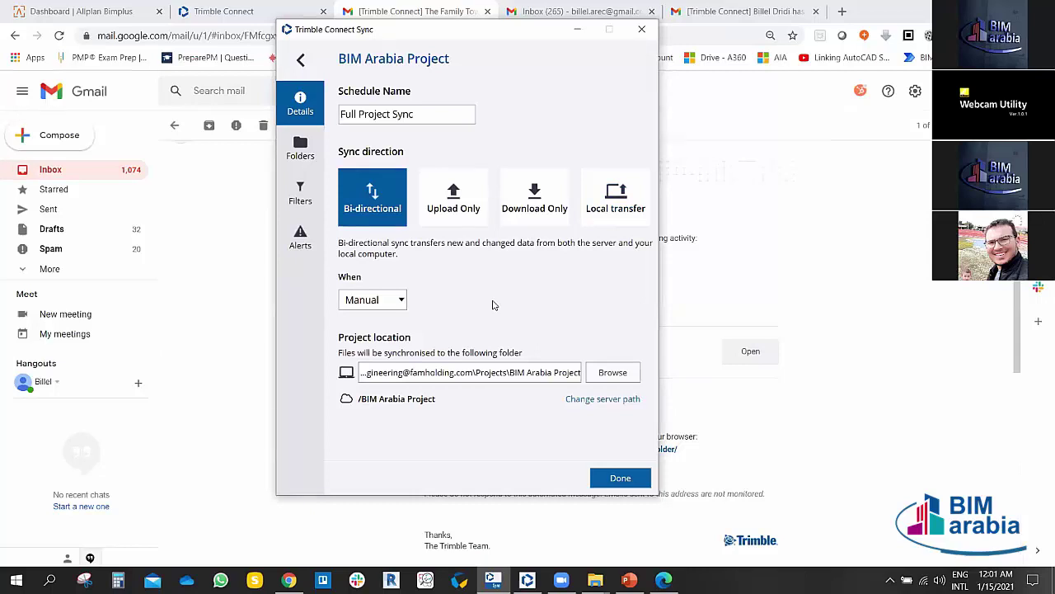
click(402, 301)
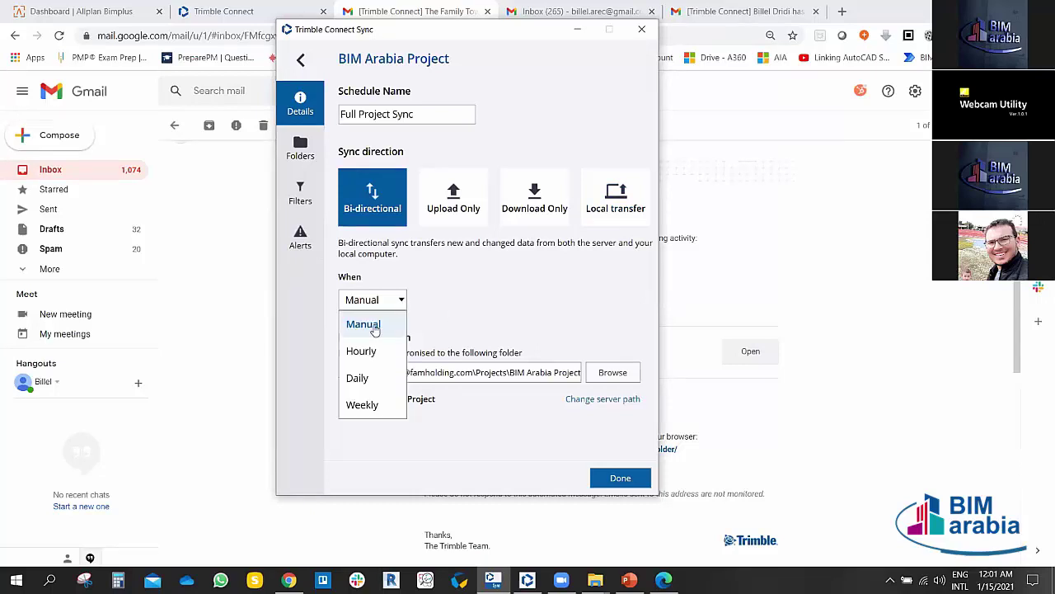
click(367, 324)
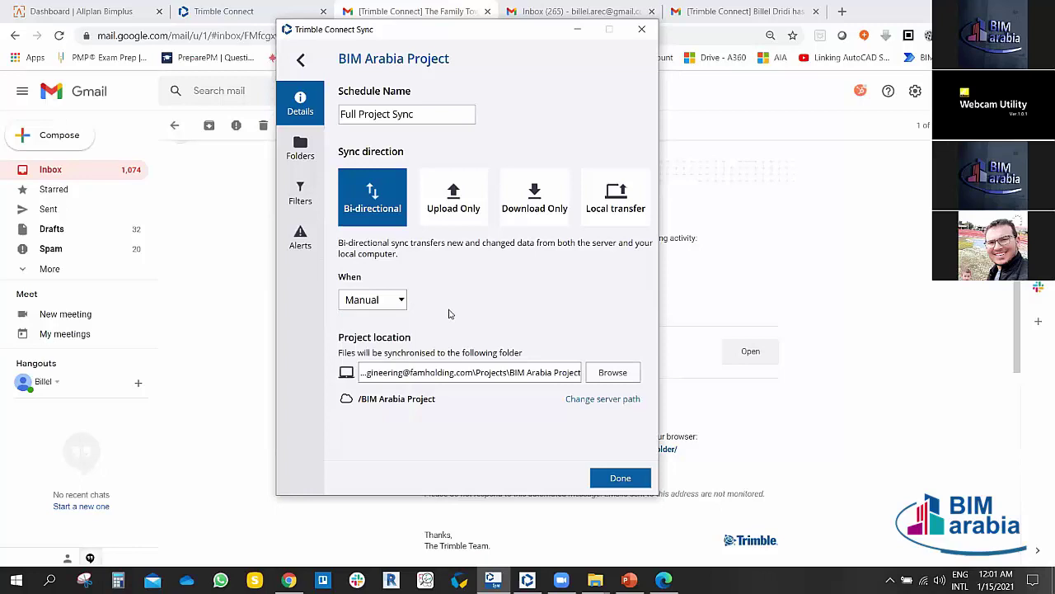
click(402, 303)
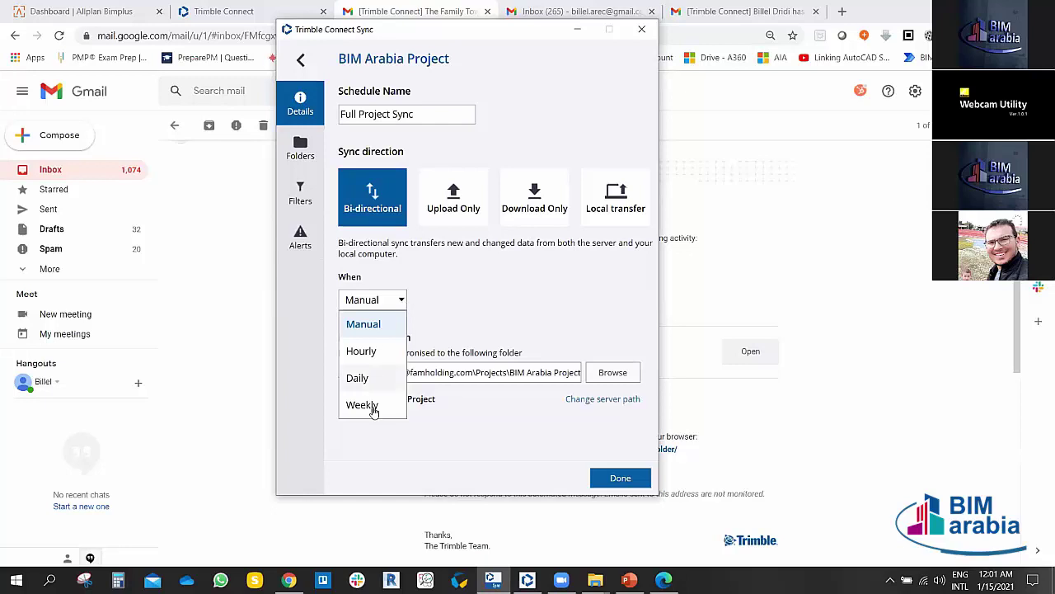
click(363, 351)
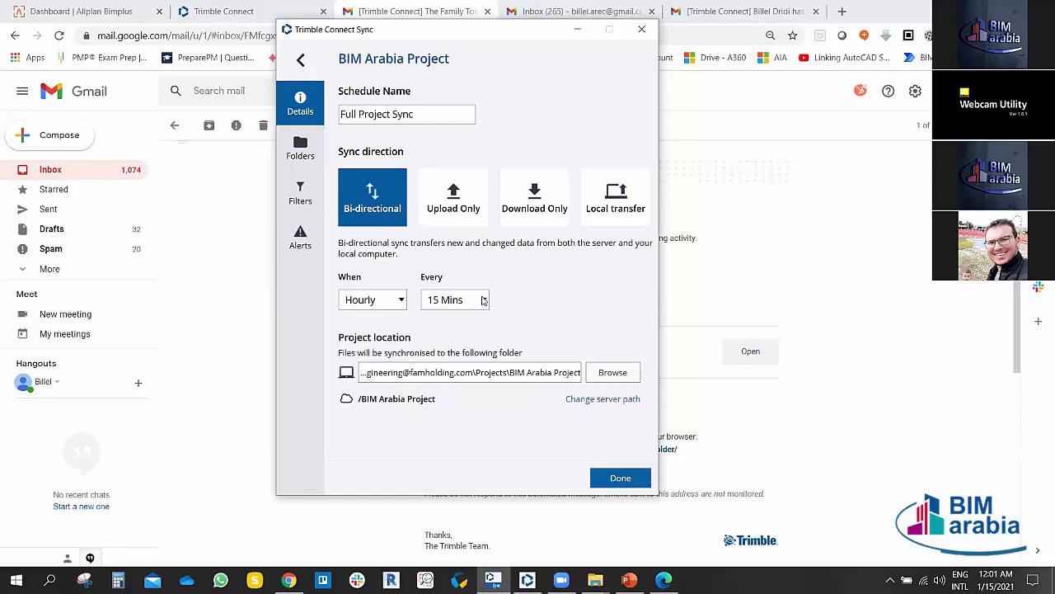
click(484, 300)
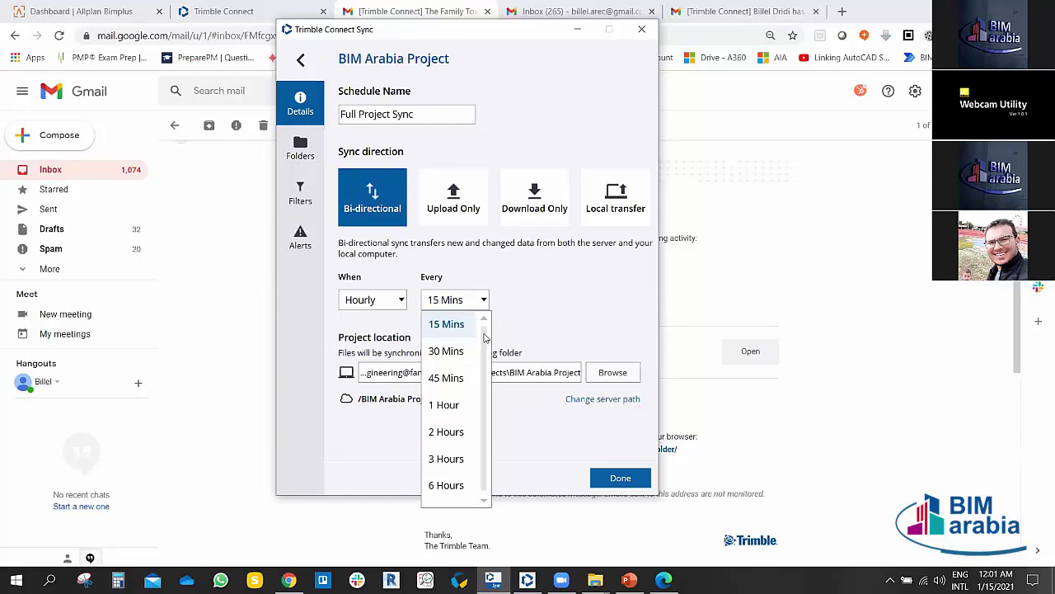
scroll(484, 343, down, 1)
click(528, 291)
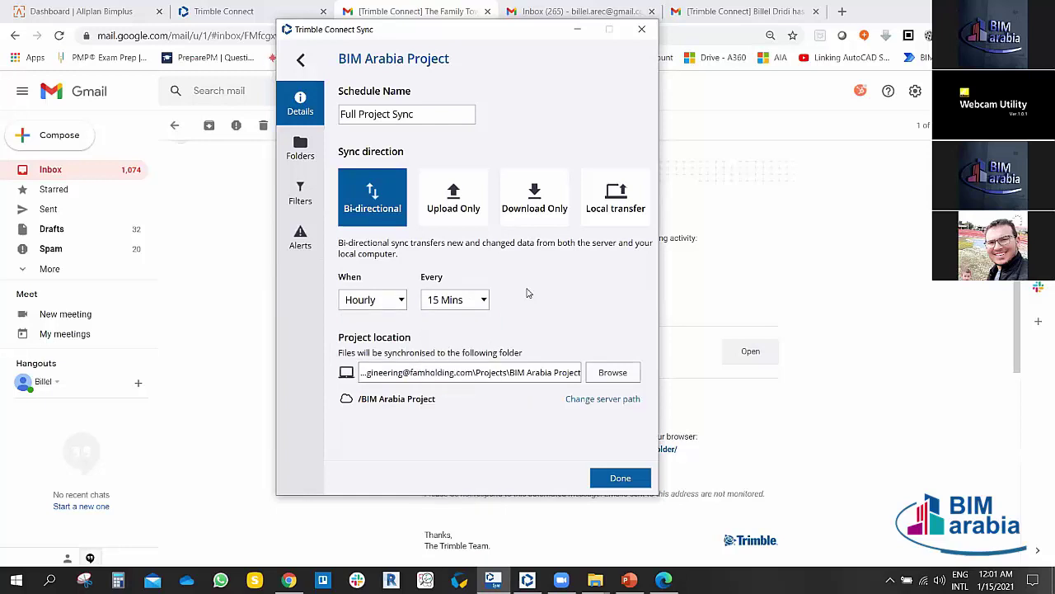
click(403, 302)
click(358, 377)
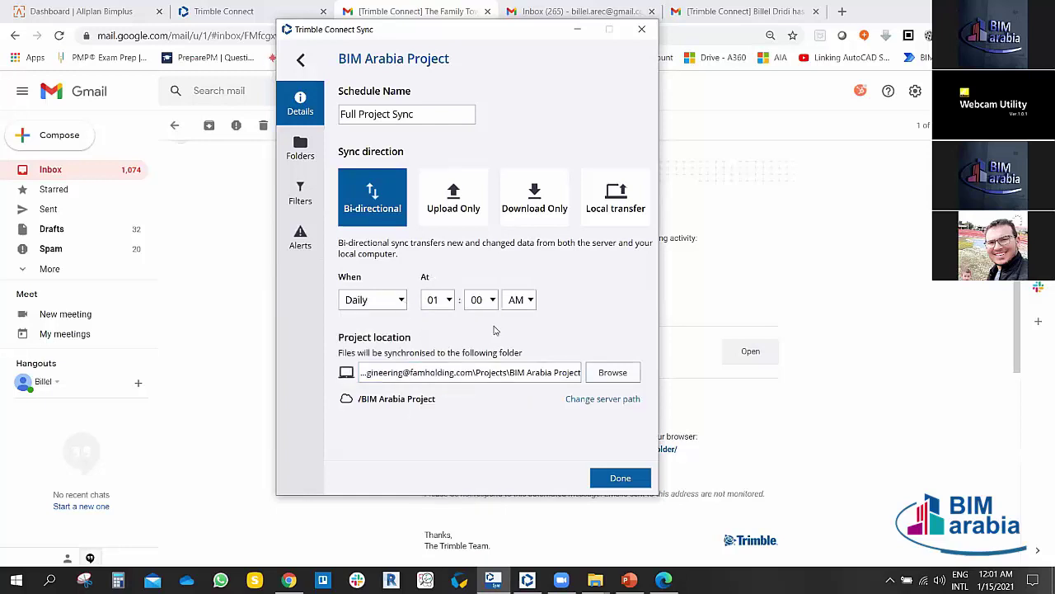
click(407, 305)
click(489, 324)
click(402, 302)
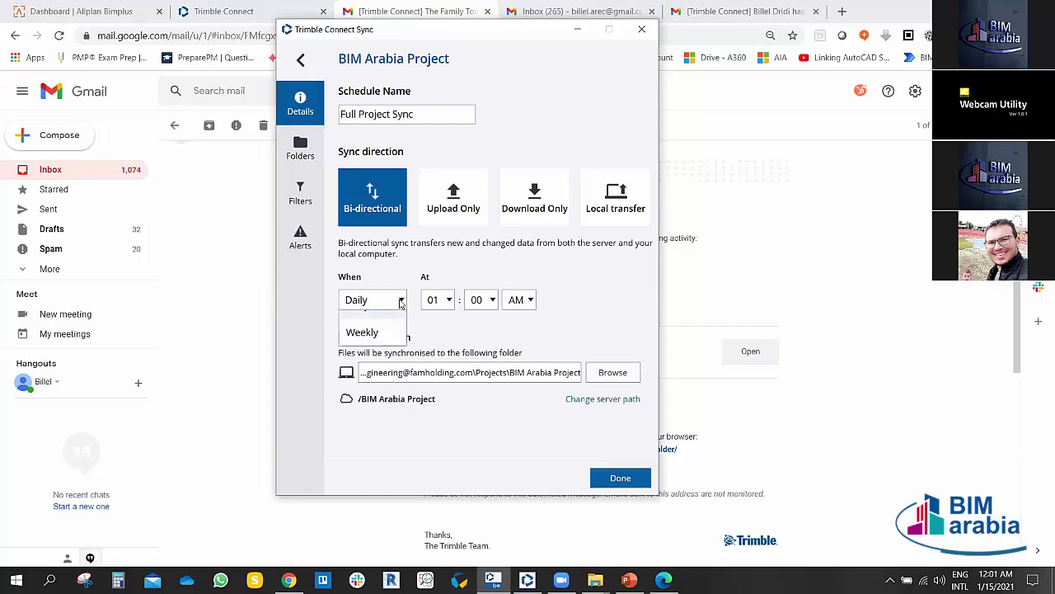
click(435, 322)
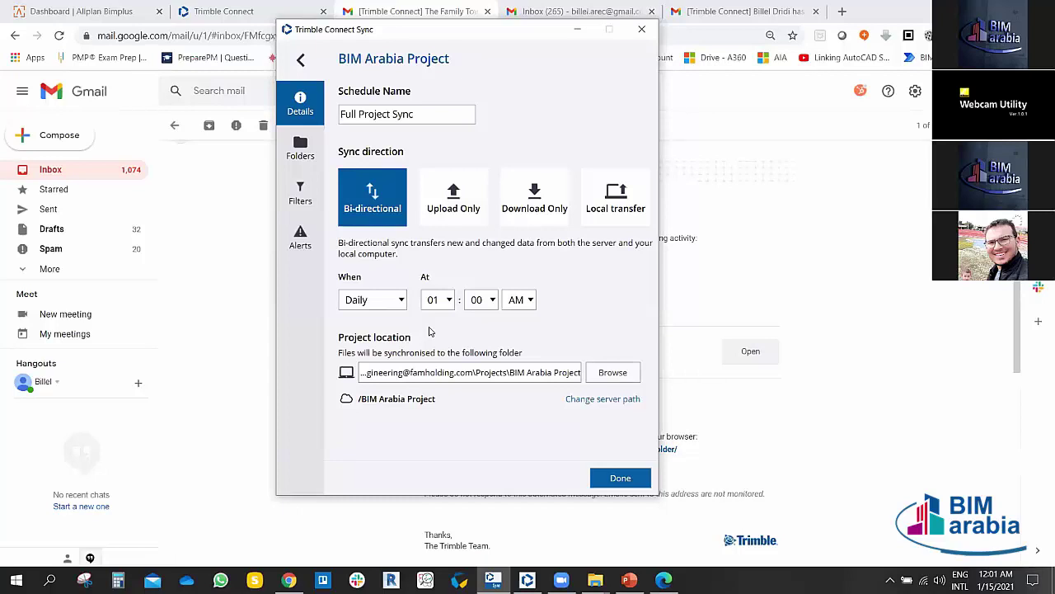
click(401, 301)
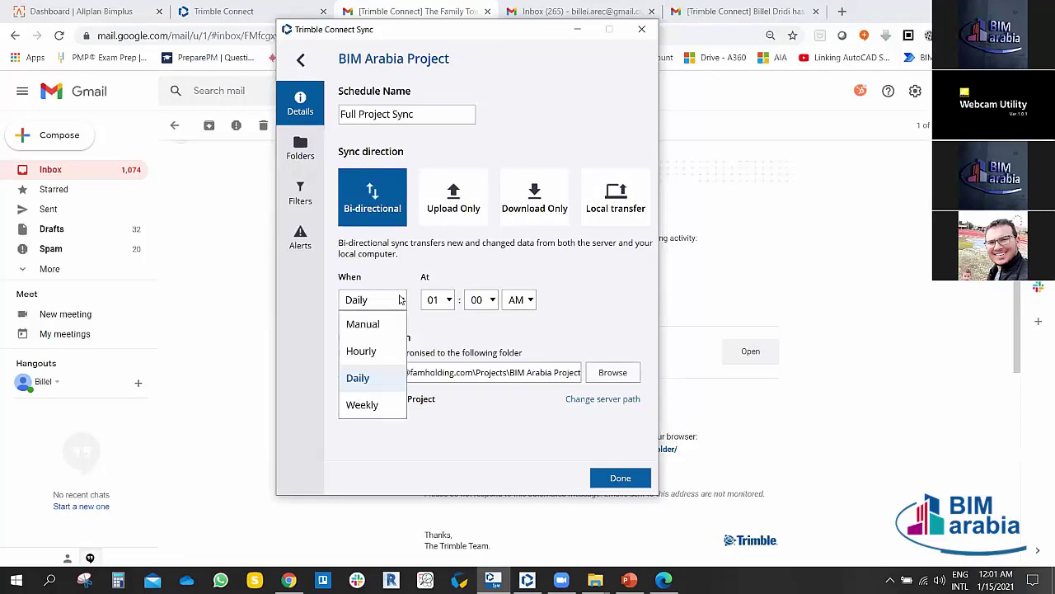
click(360, 404)
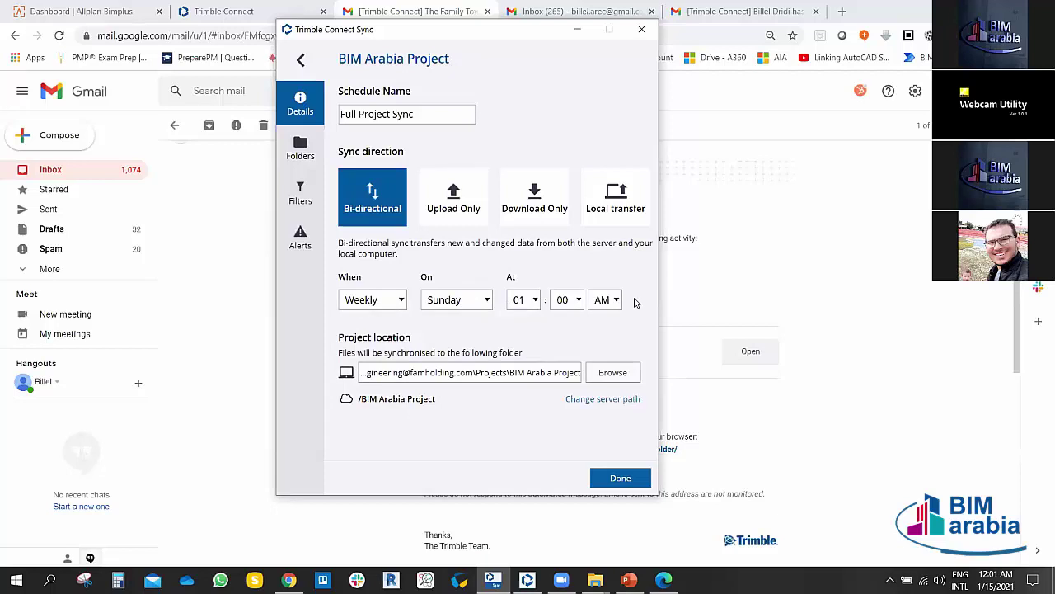
click(484, 301)
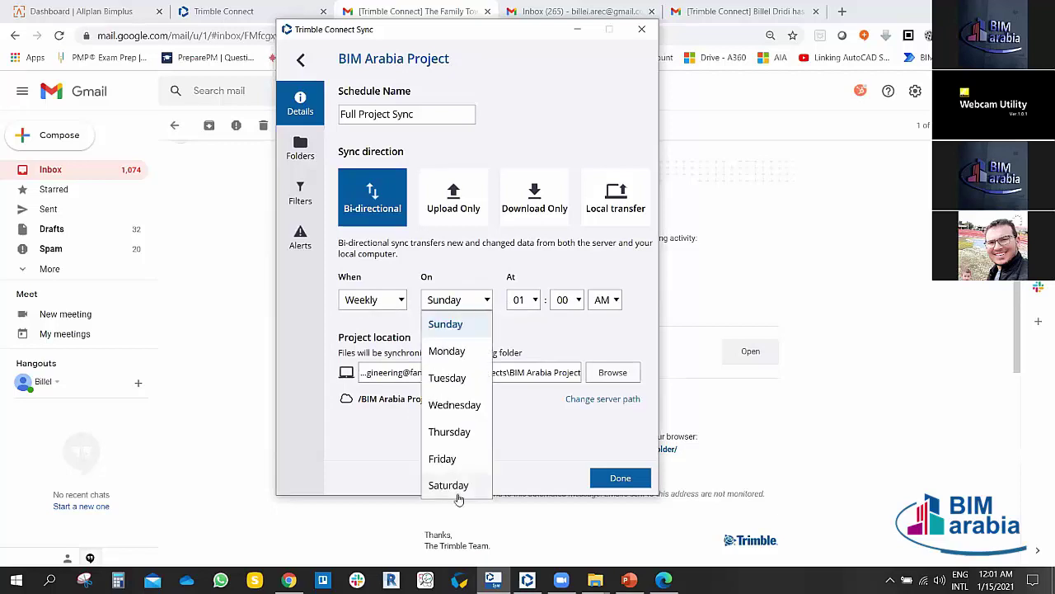
click(548, 323)
click(401, 300)
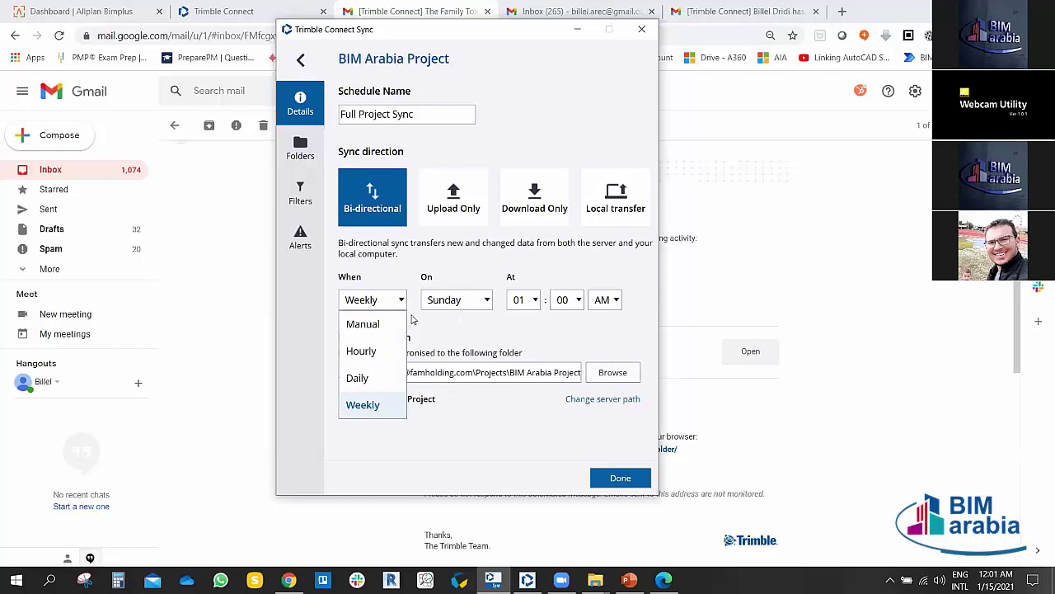
click(363, 324)
click(372, 299)
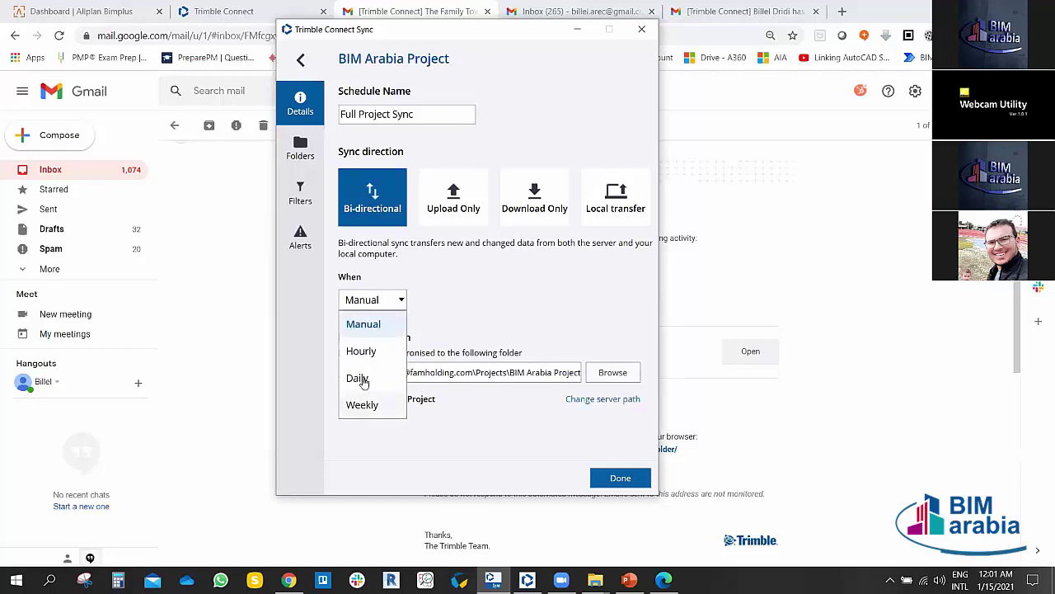
click(461, 307)
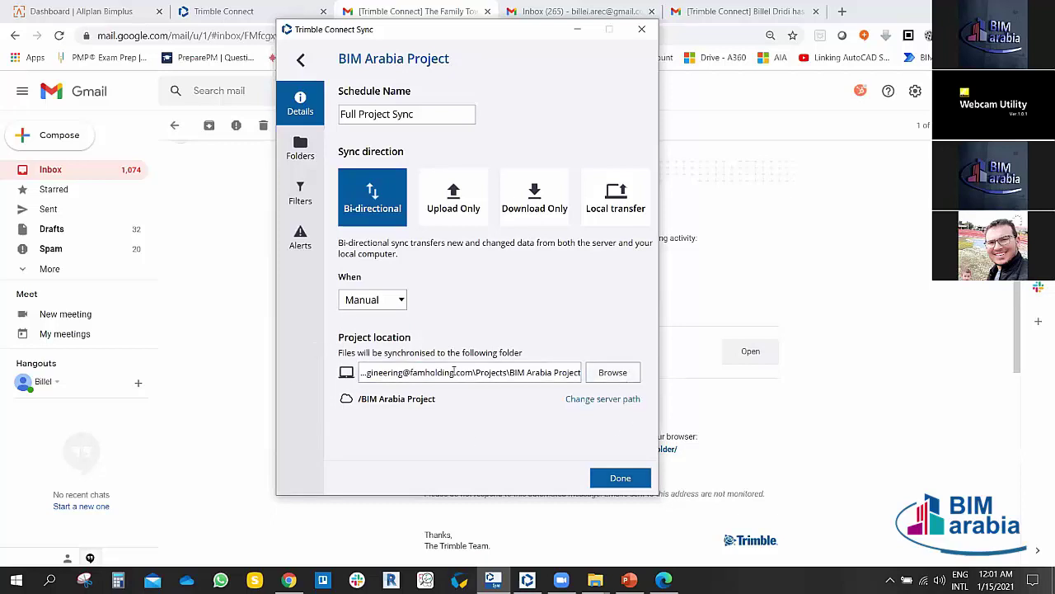
click(526, 372)
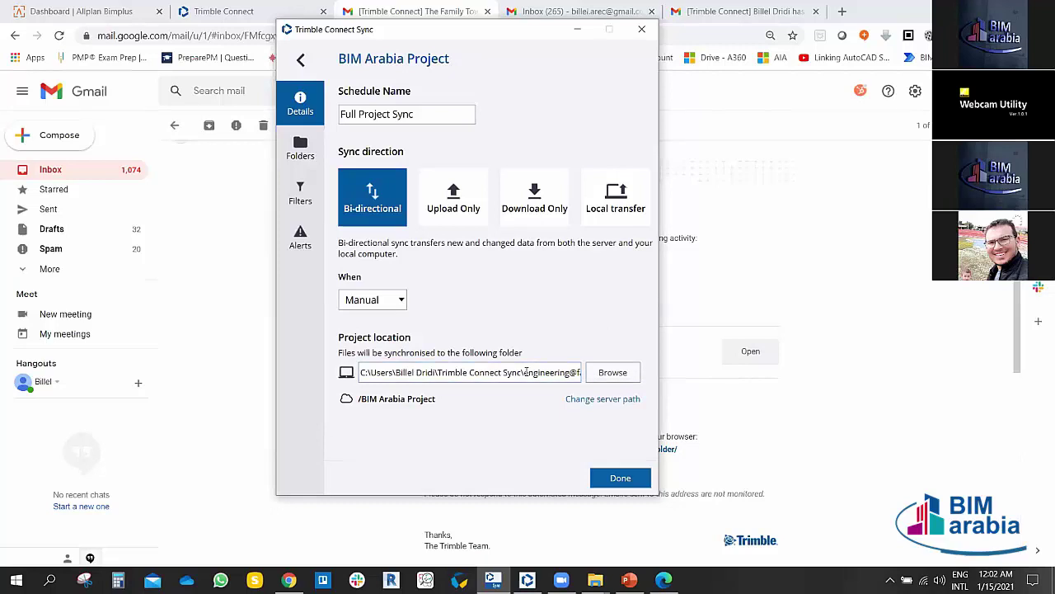
key(Right)
key(Right)
key(Right)
key(Right)
key(Right)
key(Right)
key(Right)
key(Right)
key(Right)
key(Right)
key(Right)
key(Right)
key(Right)
key(Right)
key(Right)
key(Right)
key(Right)
key(Right)
key(Right)
key(Right)
key(Right)
key(Right)
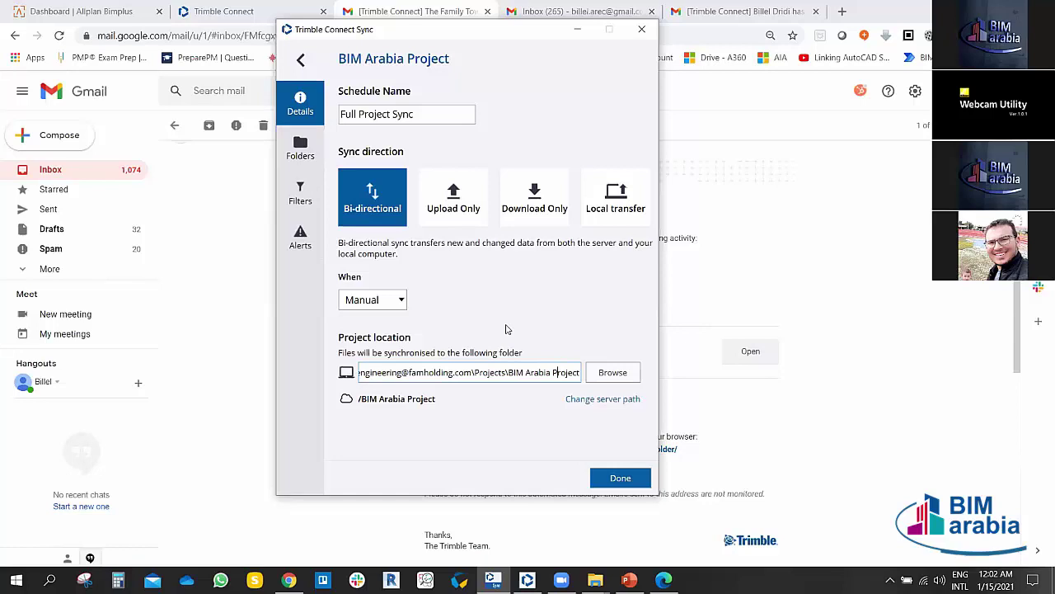
click(300, 149)
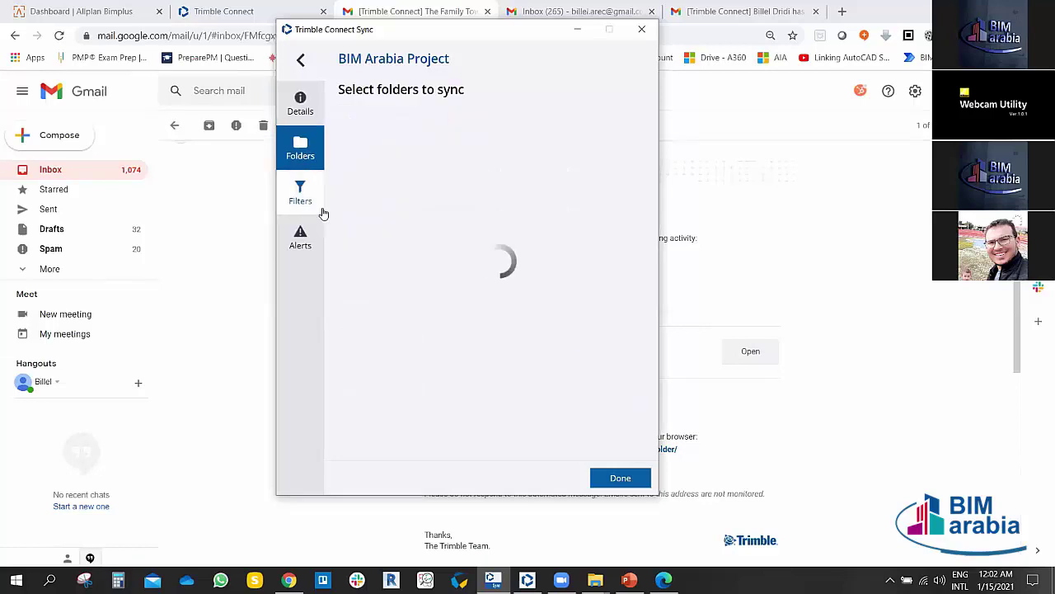
click(305, 112)
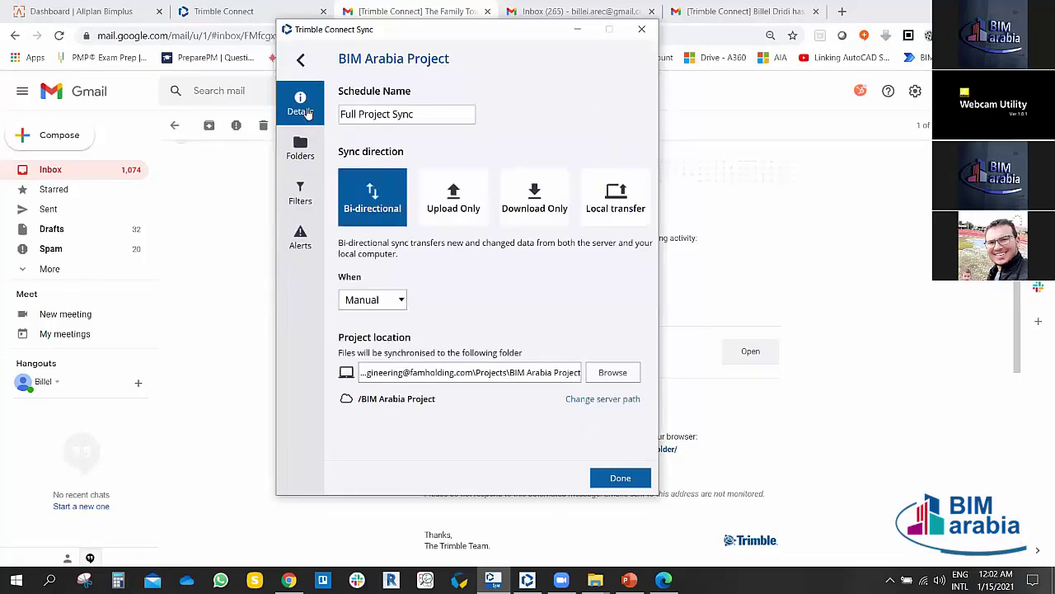
Step: Browse for the schedule's local project location and navigate to the DATA (D:) drive
click(624, 375)
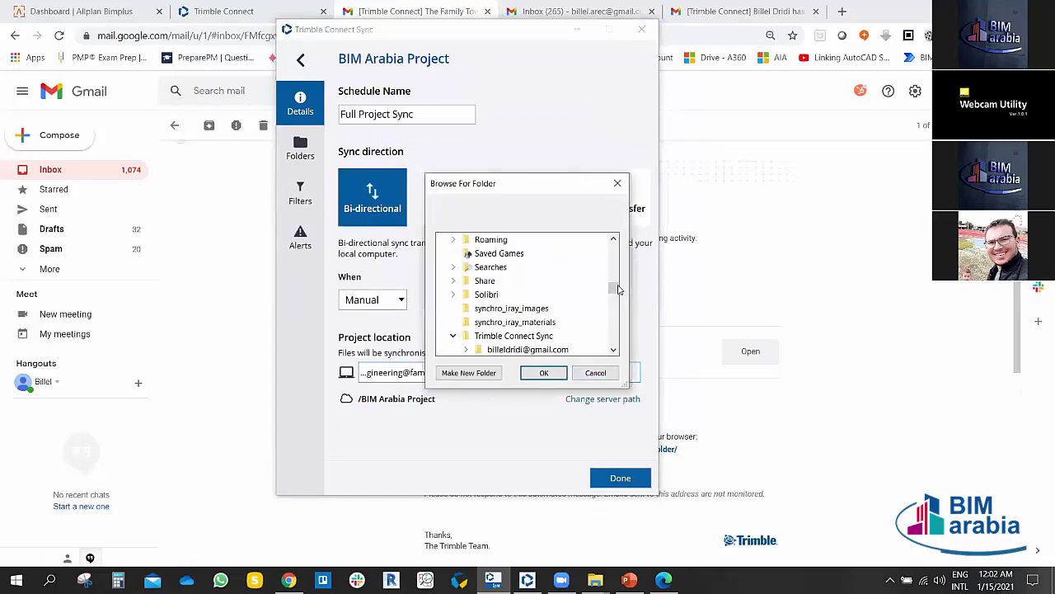
drag(618, 288, 615, 314)
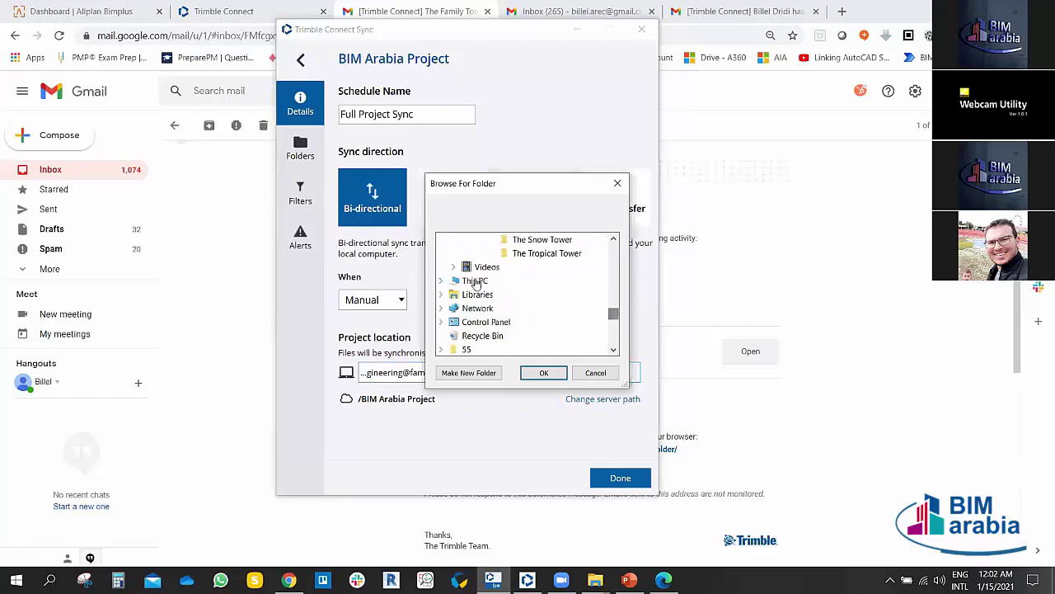
click(442, 281)
scroll(501, 311, down, 2)
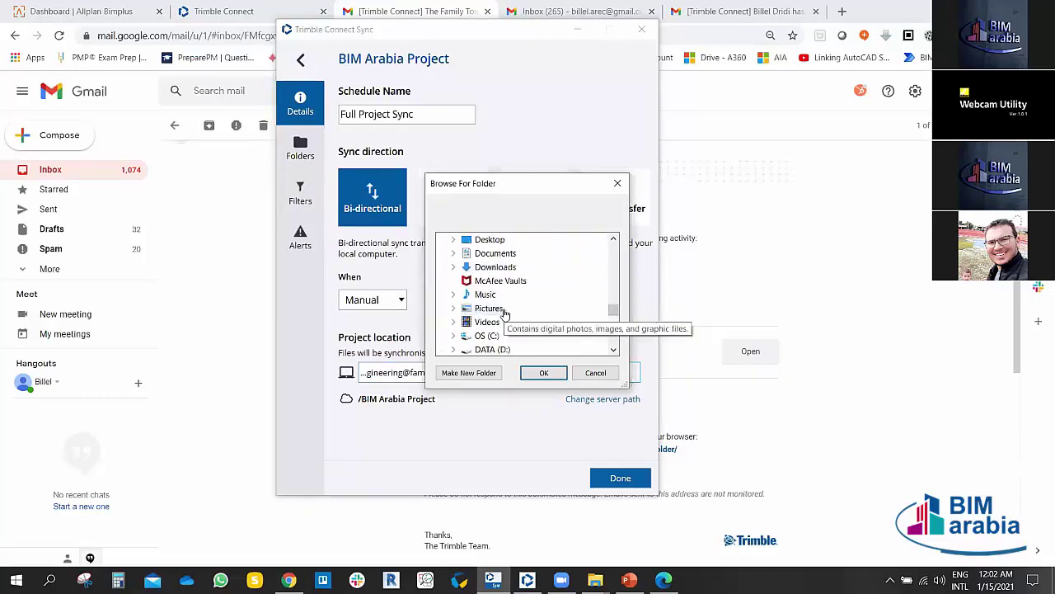
click(453, 307)
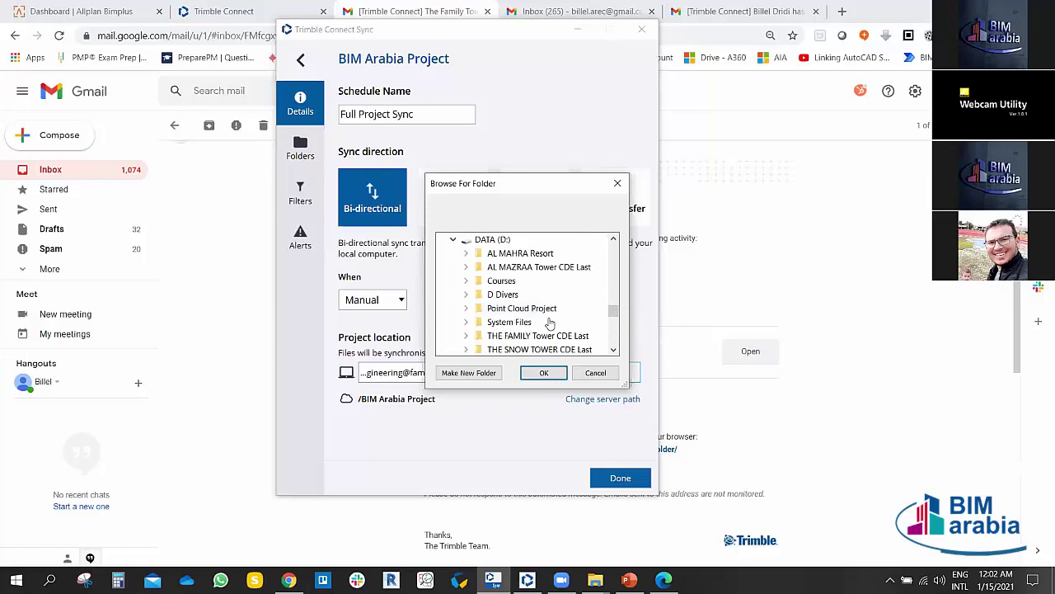
click(491, 239)
Step: Create a new BIM ARABIA PROJECT folder on D: and accept it as the sync location
right_click(490, 239)
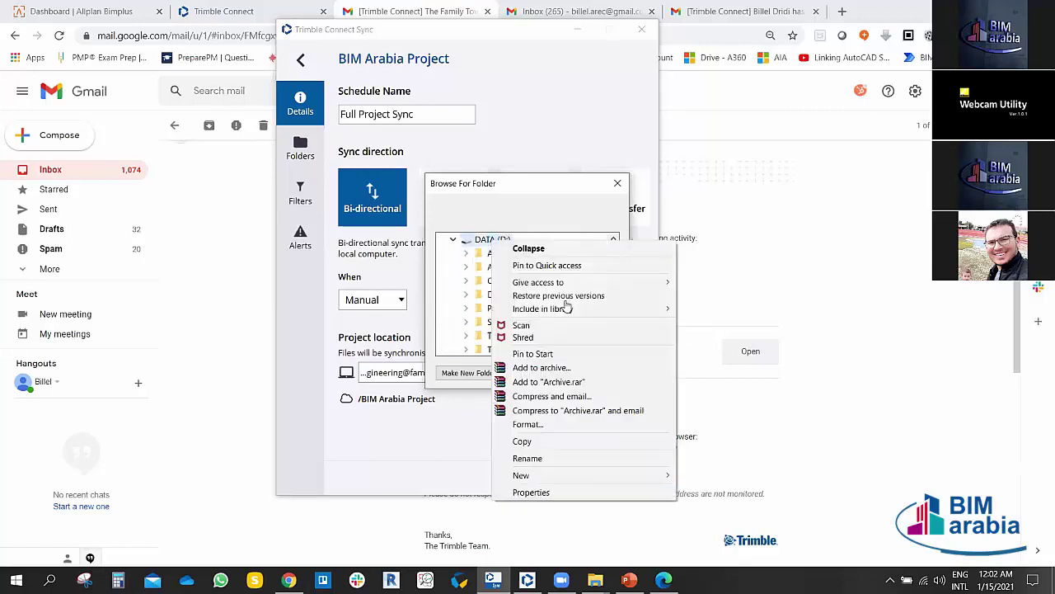
mouse_move(577, 477)
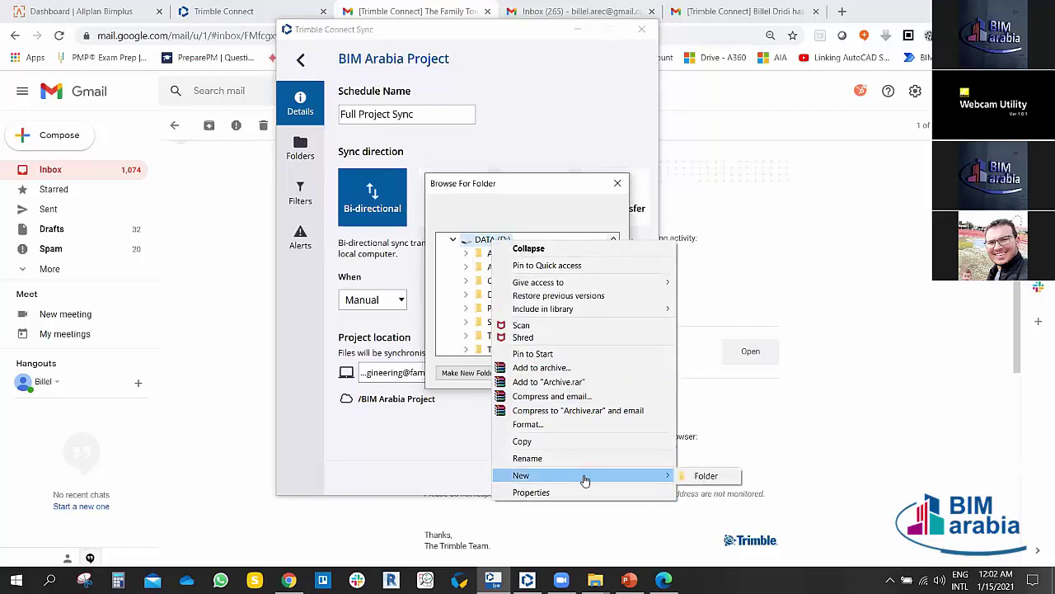
click(701, 476)
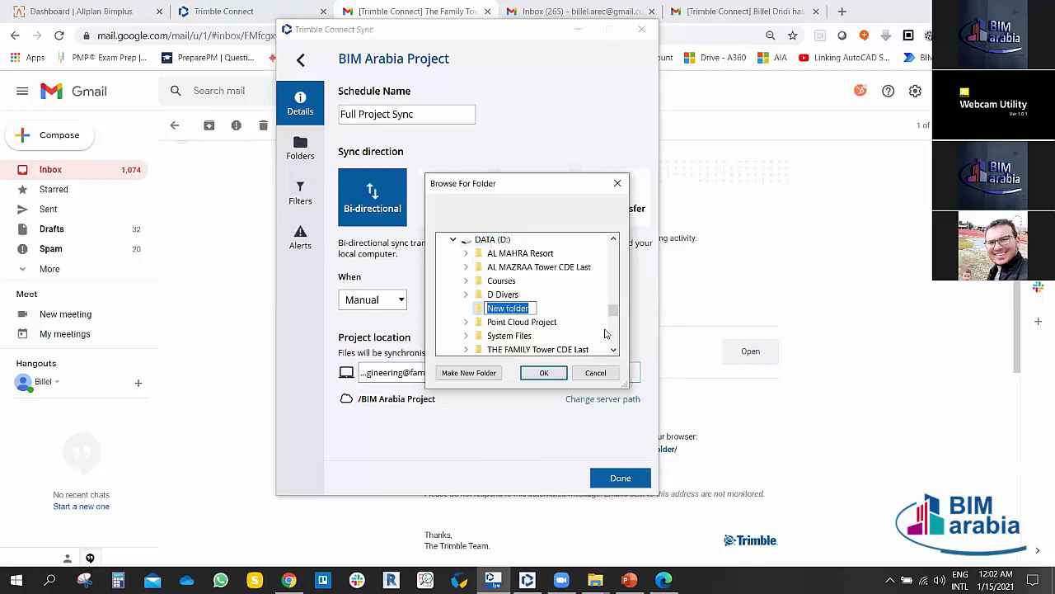
text(BIM)
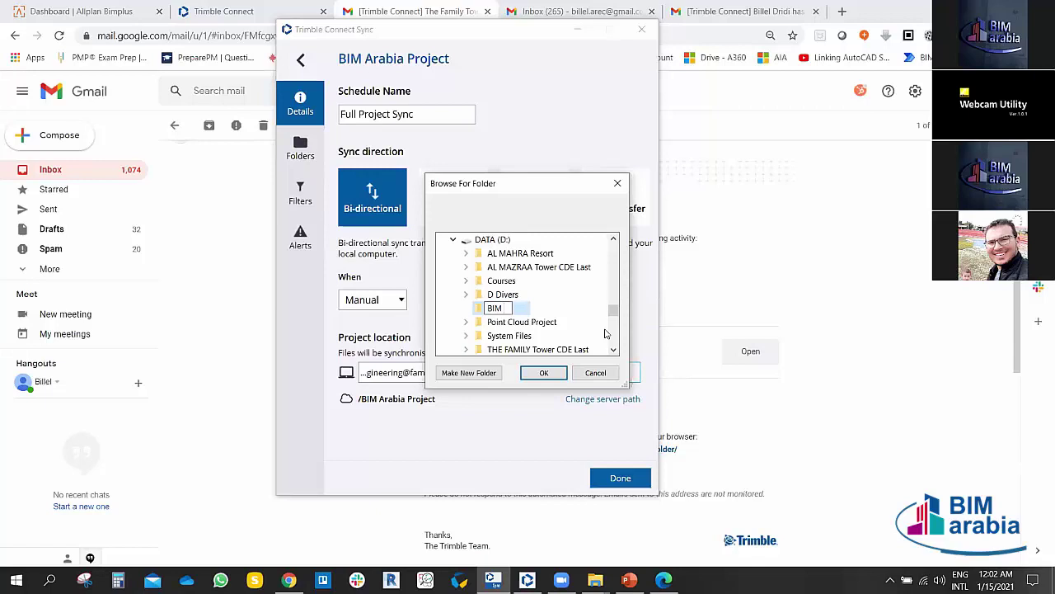
text( ARABIA PROJECT)
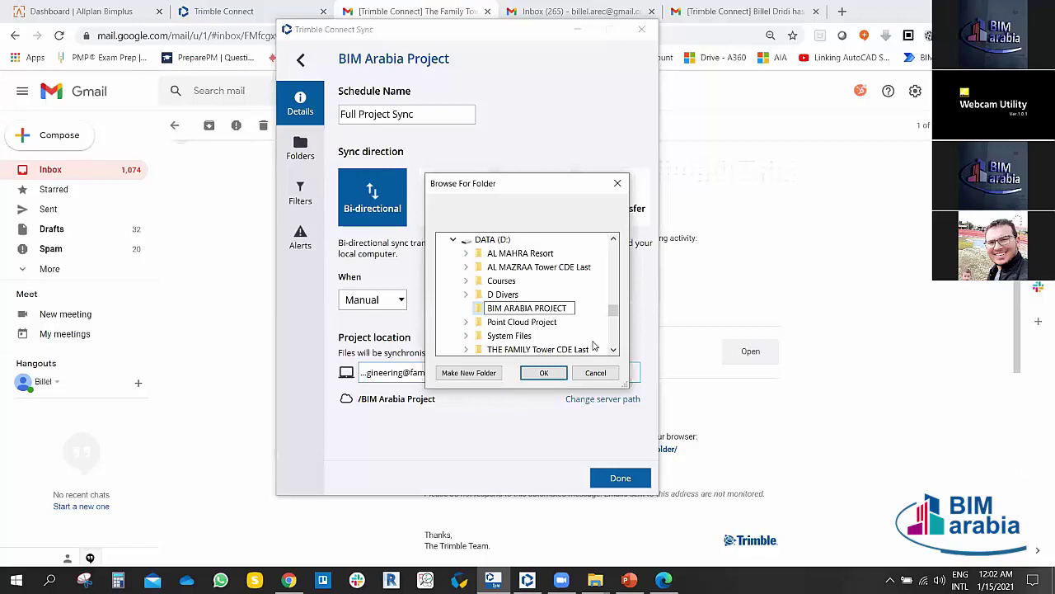
key(Return)
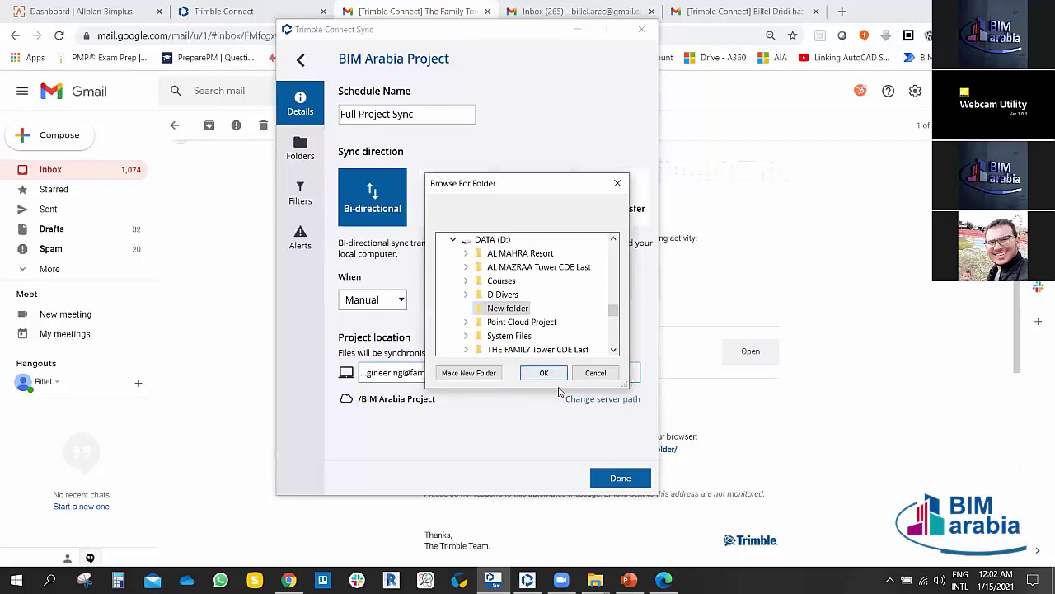
click(544, 372)
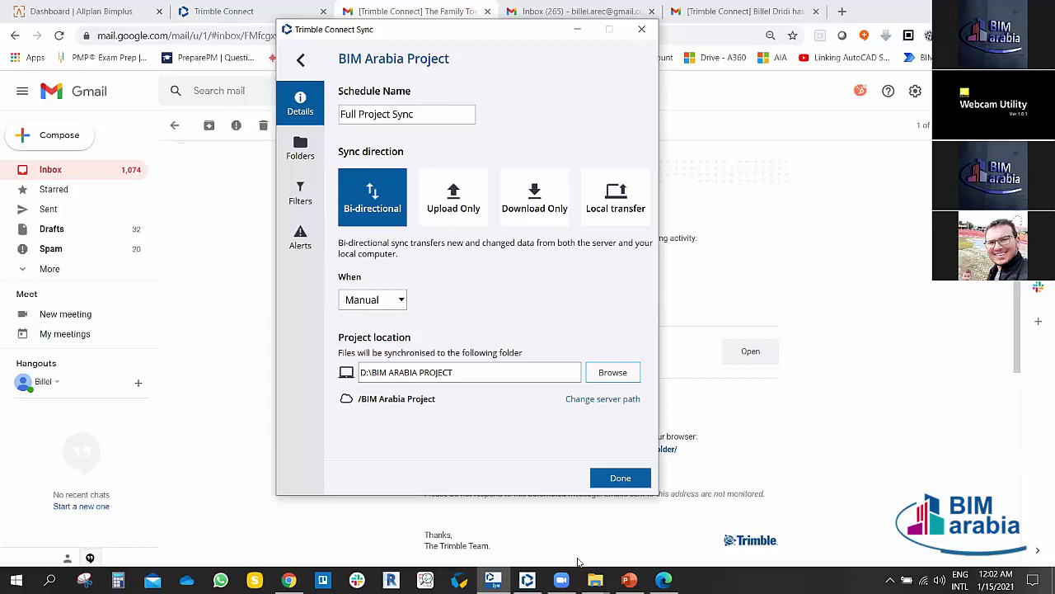
click(595, 579)
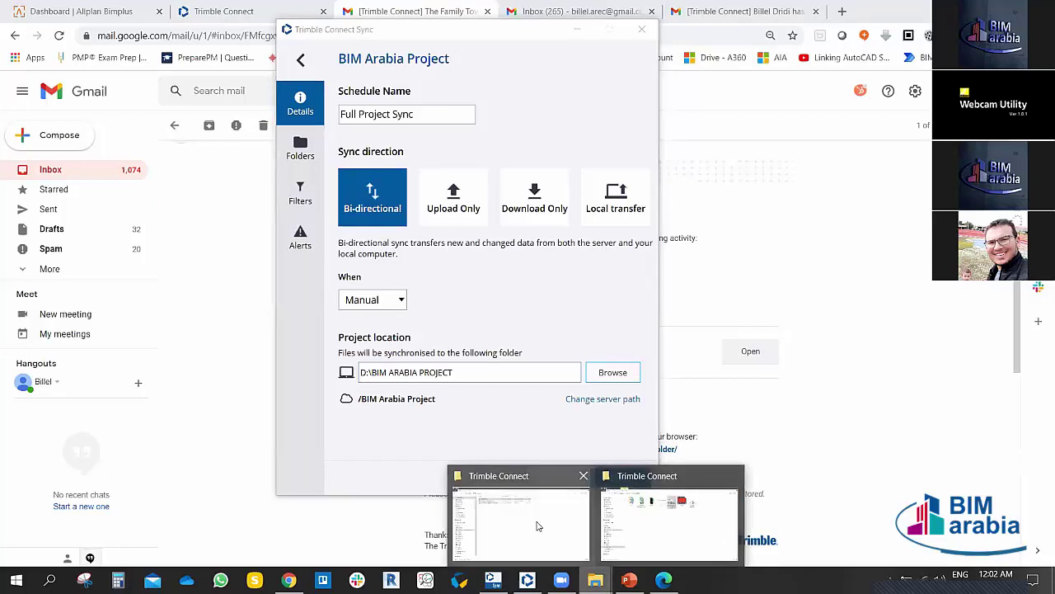
Step: Confirm in File Explorer that D:\BIM ARABIA PROJECT is empty, then return to the sync schedule settings
click(536, 525)
click(52, 458)
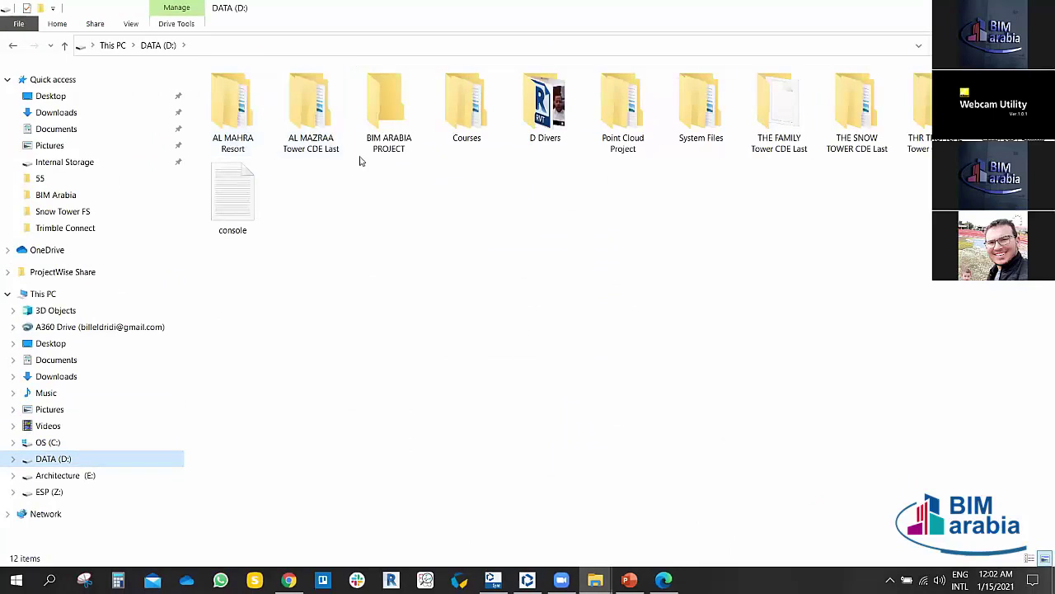
click(376, 110)
double_click(383, 112)
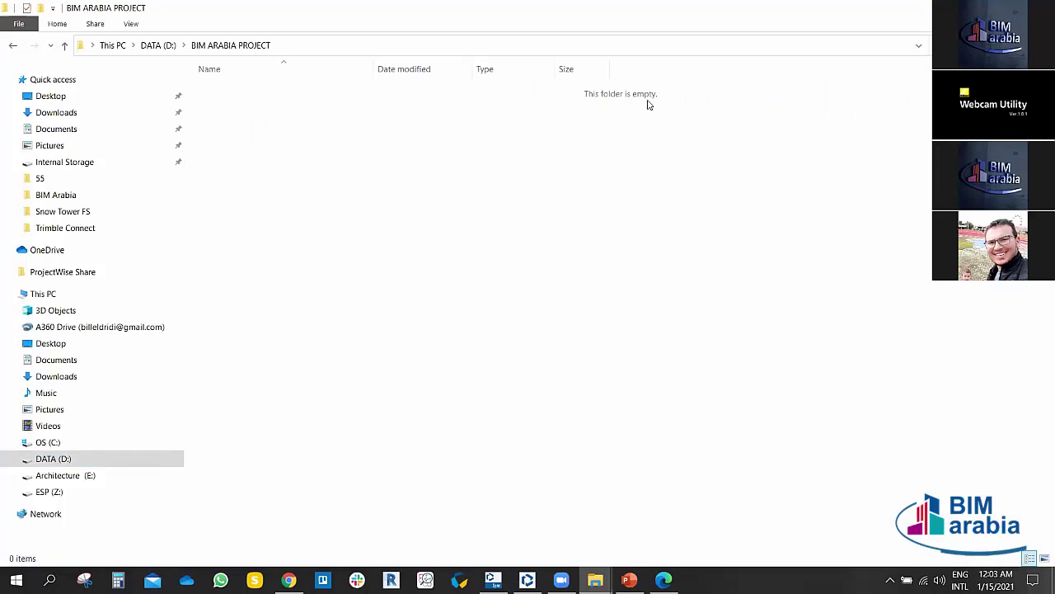
click(12, 45)
click(527, 579)
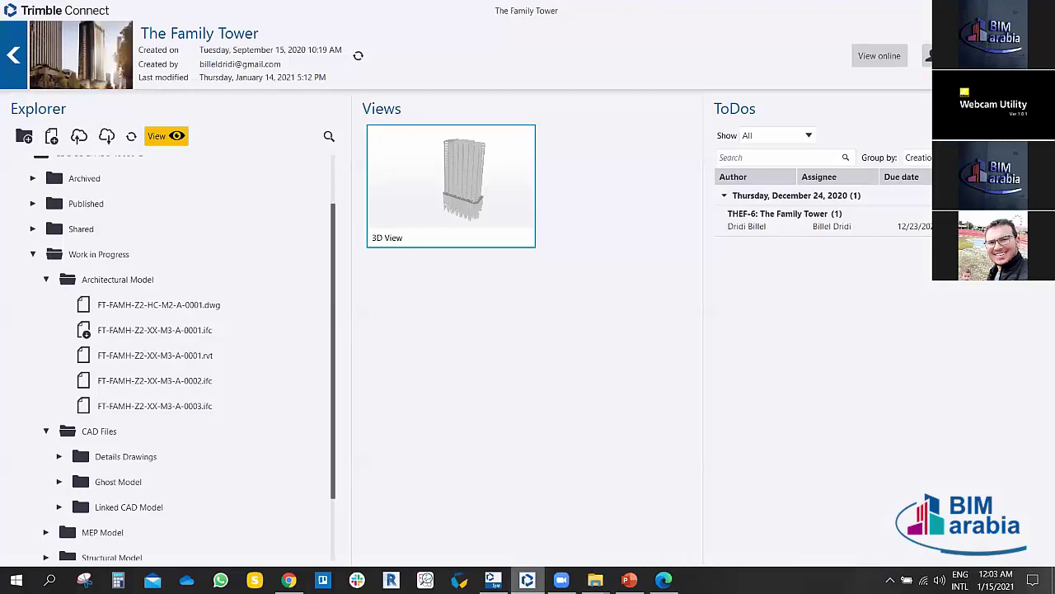
click(595, 579)
click(493, 580)
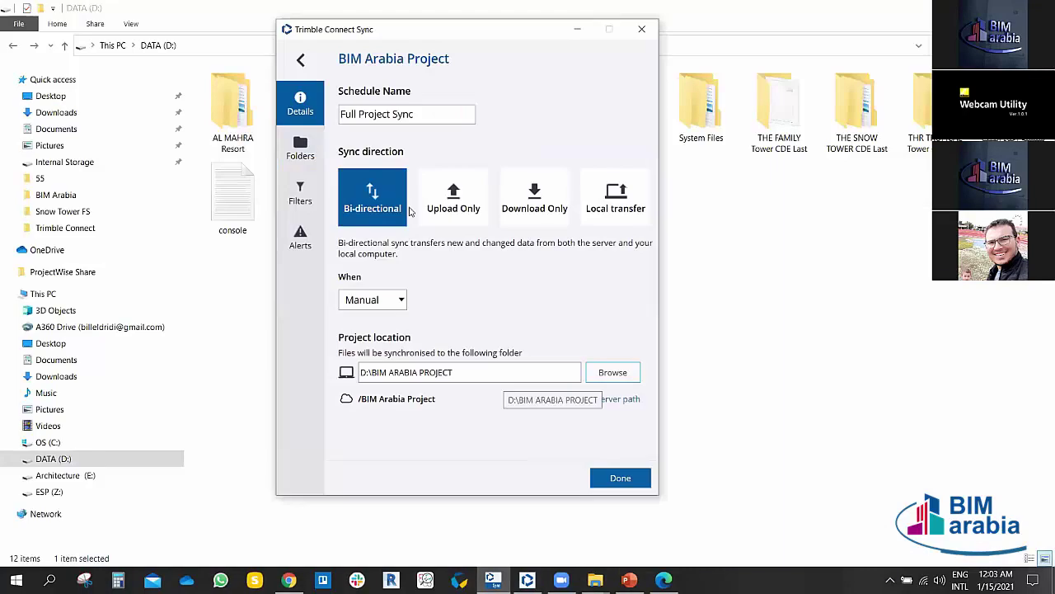
Step: Review the Full Project Sync schedule's Folders, Filters and Alerts tabs, then go back to the schedules list
click(301, 147)
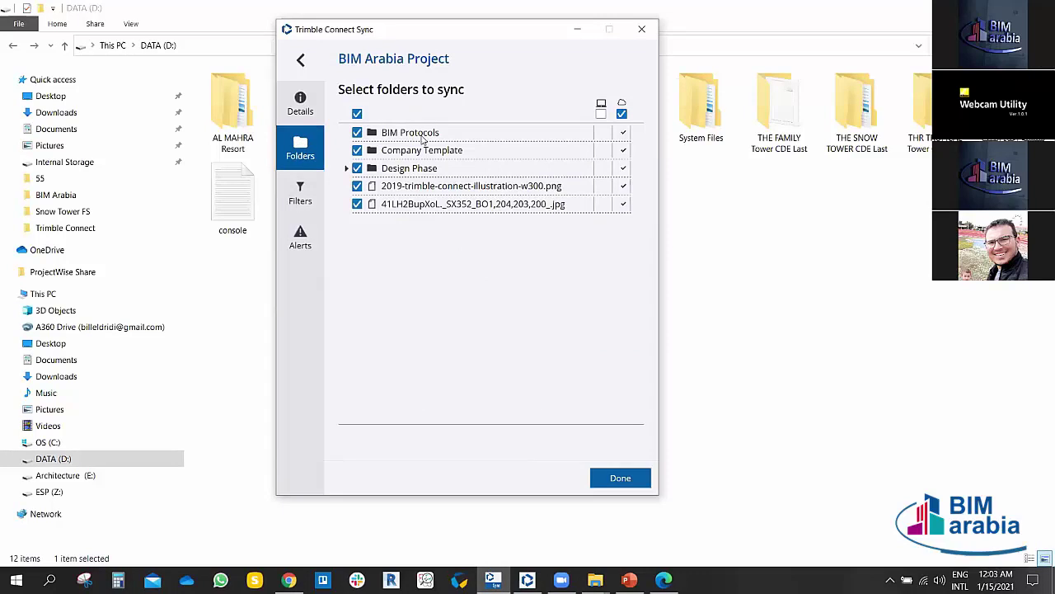
click(601, 114)
click(601, 115)
click(300, 193)
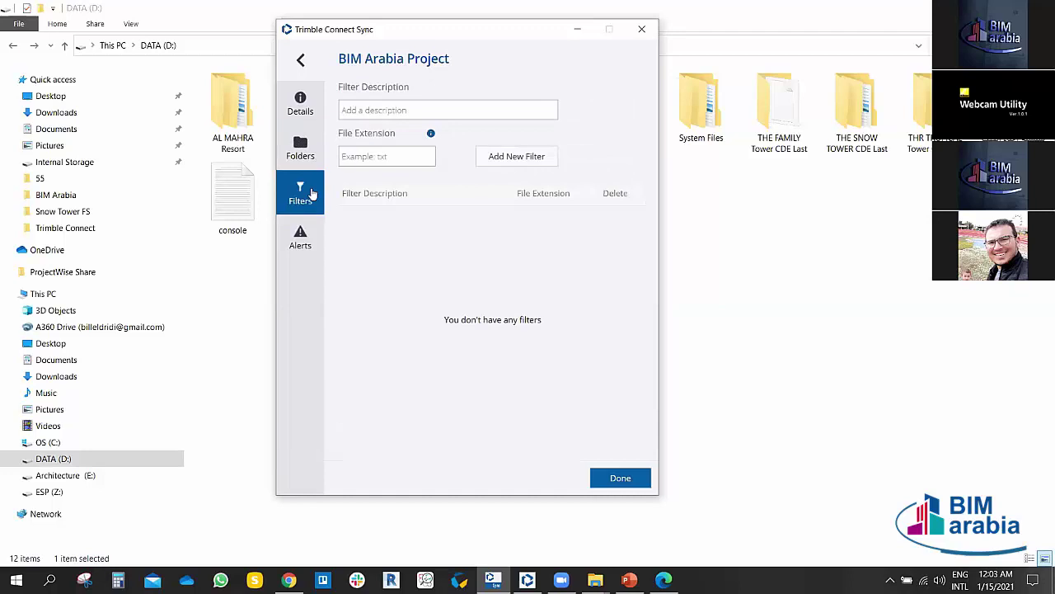
click(300, 237)
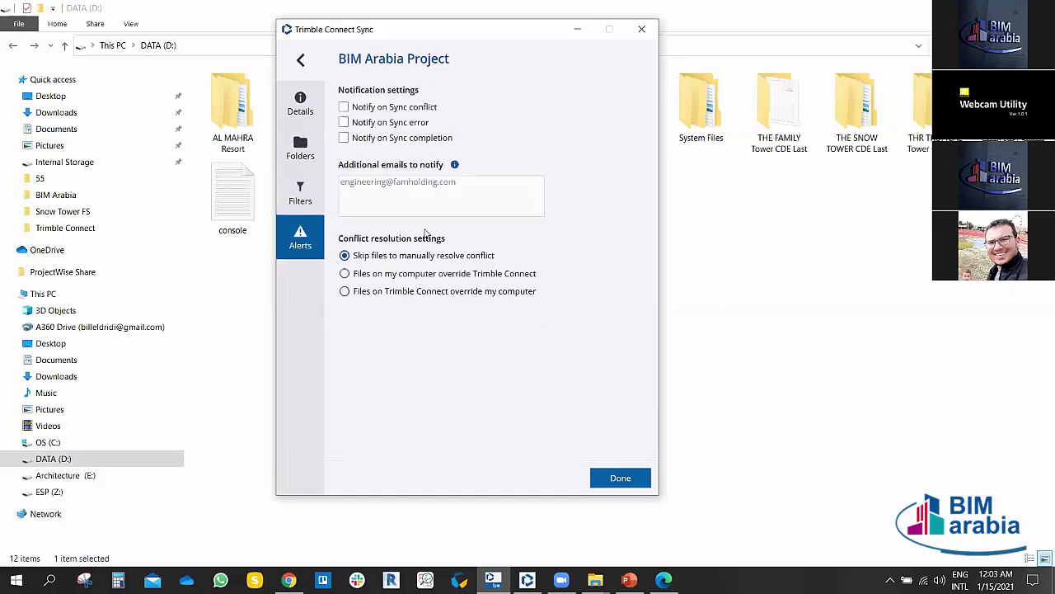
click(303, 62)
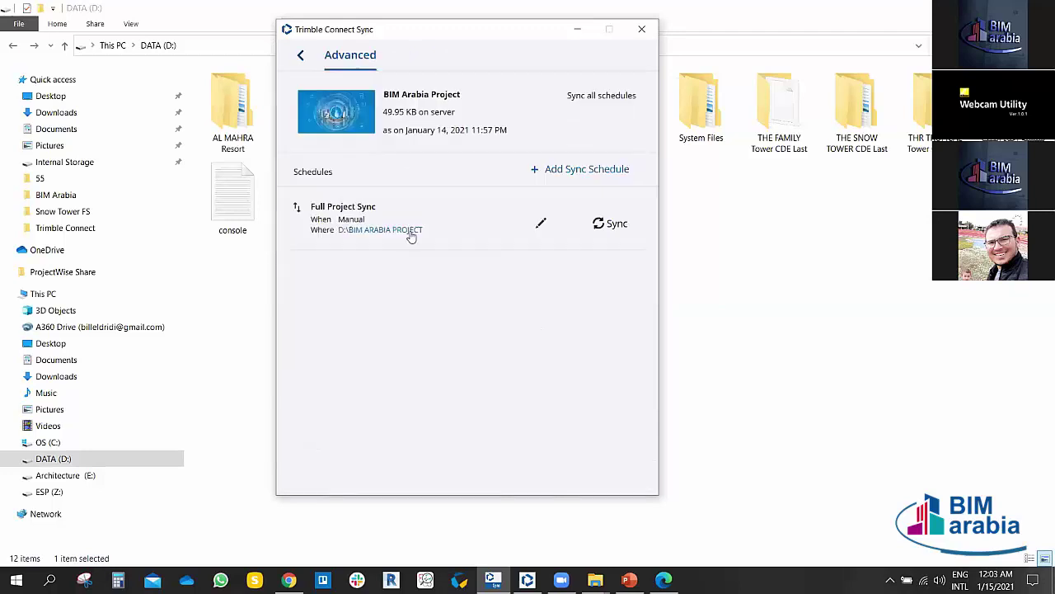
Step: Preview and run Full Project Sync, then open D:\BIM ARABIA PROJECT to check the downloaded folders and images
click(609, 223)
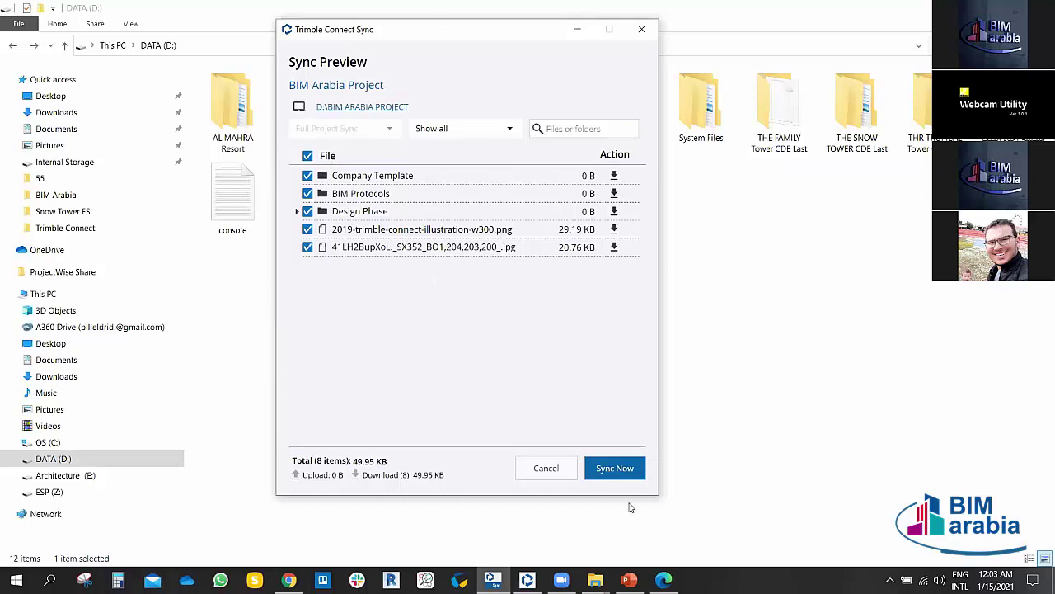
click(628, 477)
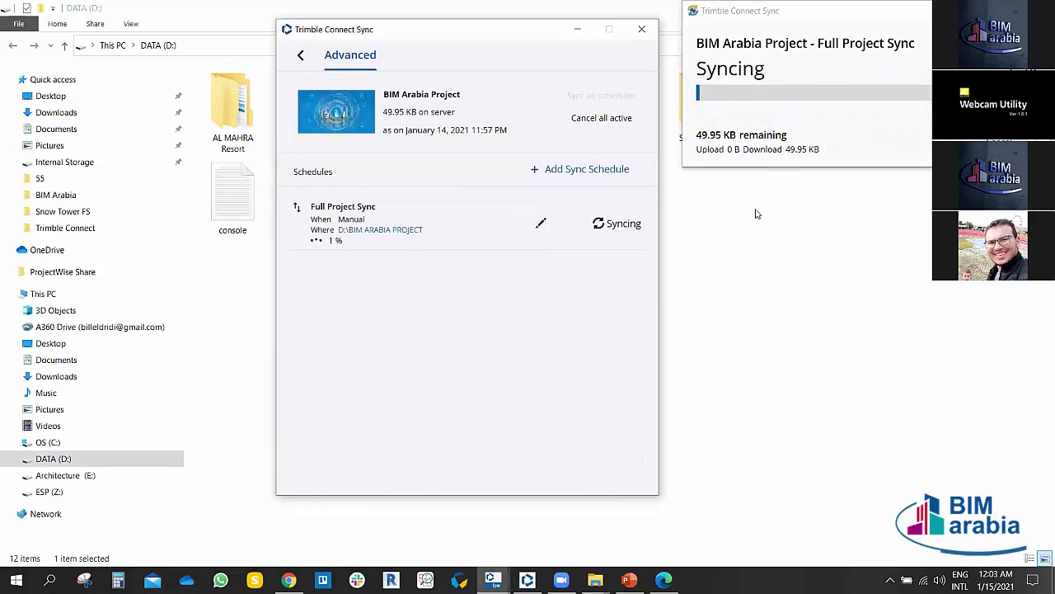
click(300, 54)
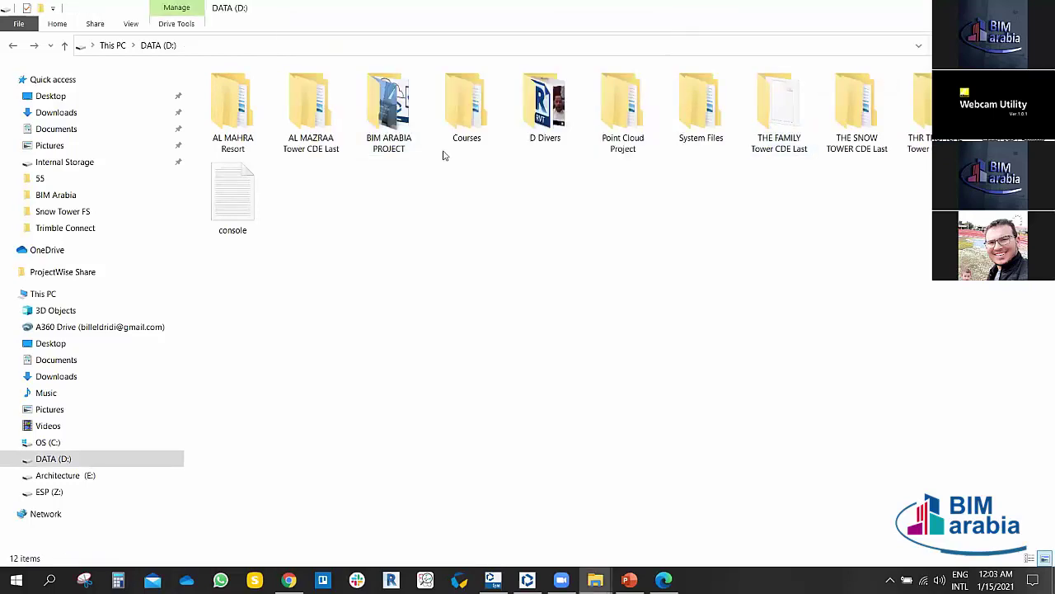
double_click(384, 108)
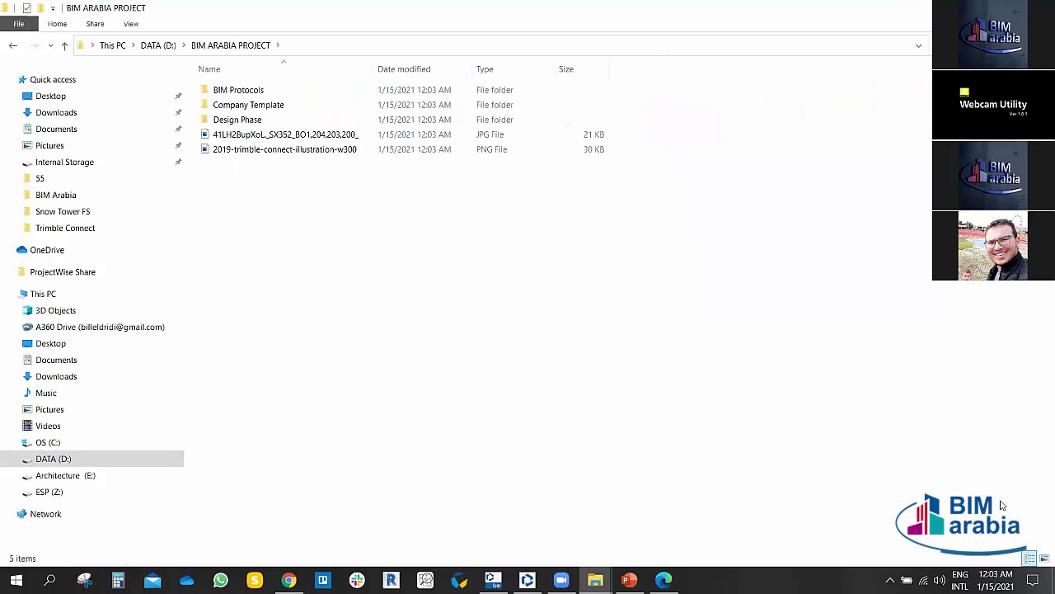
Step: Switch the folder view to Large icons and reopen the BIM ARABIA PROJECT folder
click(1044, 558)
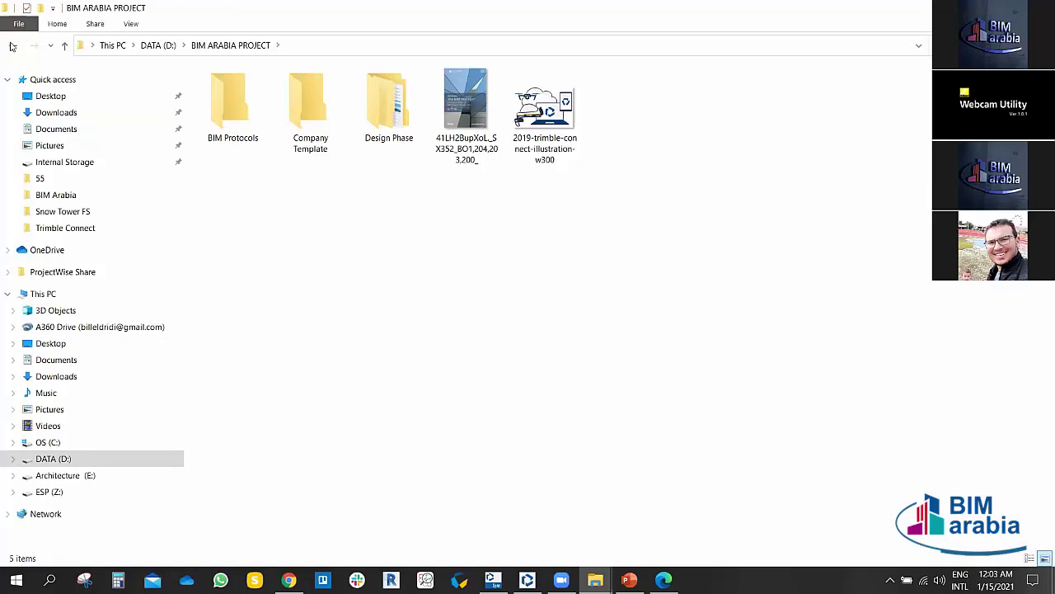
click(13, 46)
click(447, 235)
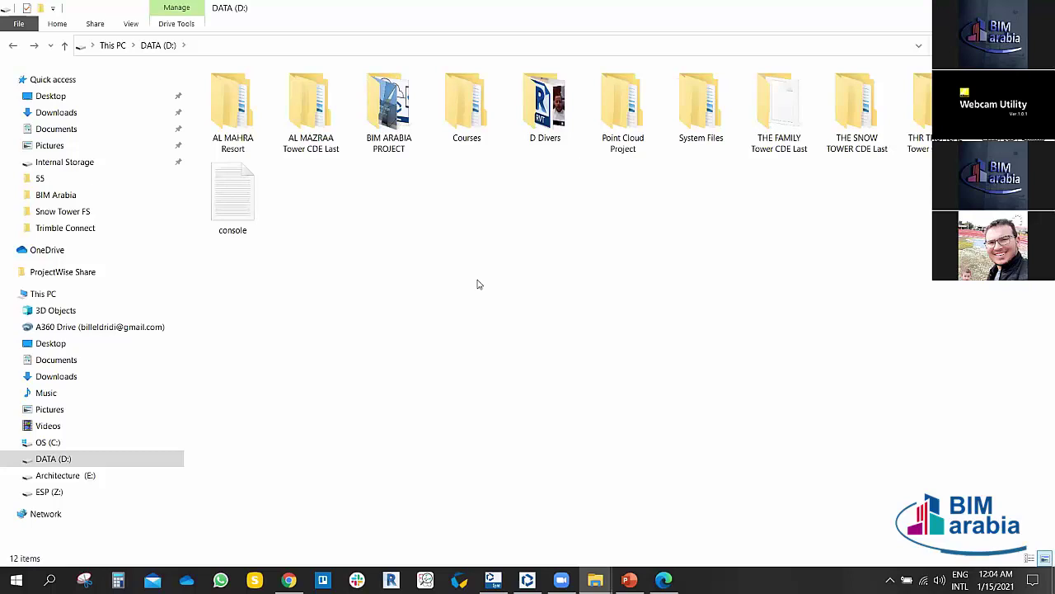
double_click(387, 117)
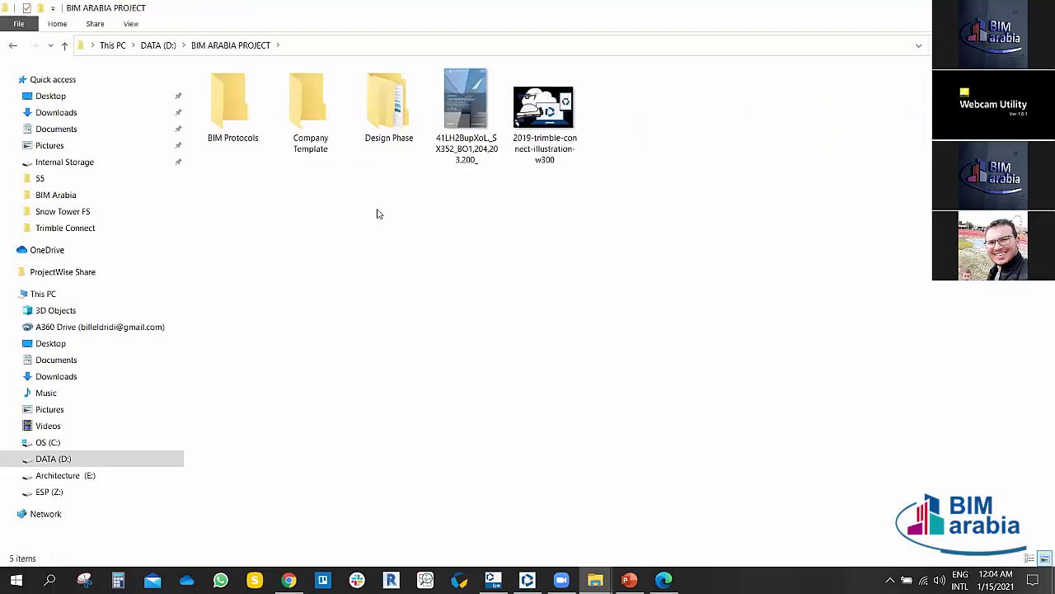
Step: Create a new Microsoft Word document named TEST in the folder
right_click(664, 121)
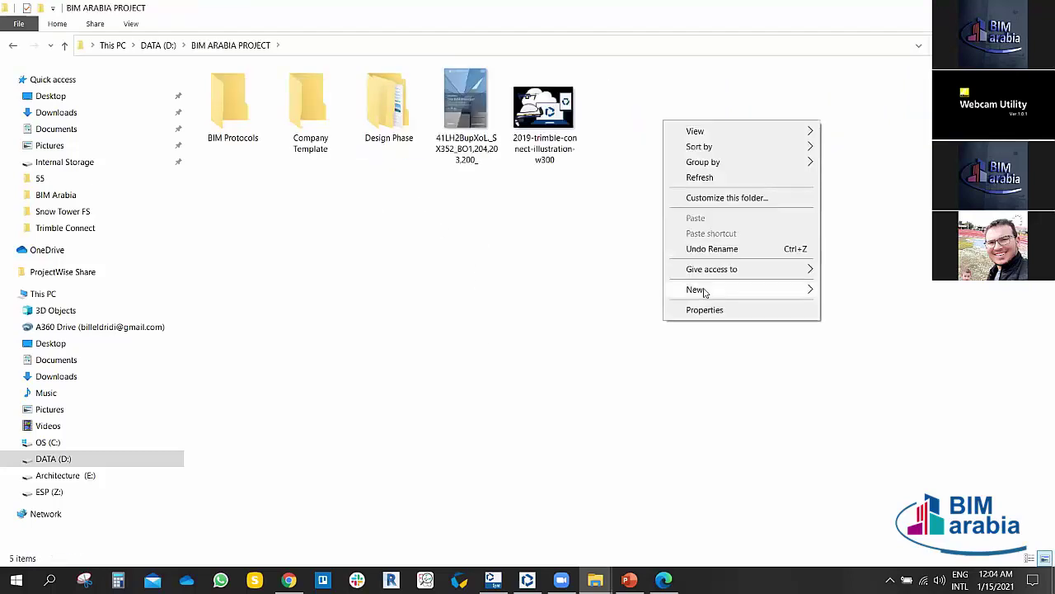
mouse_move(705, 290)
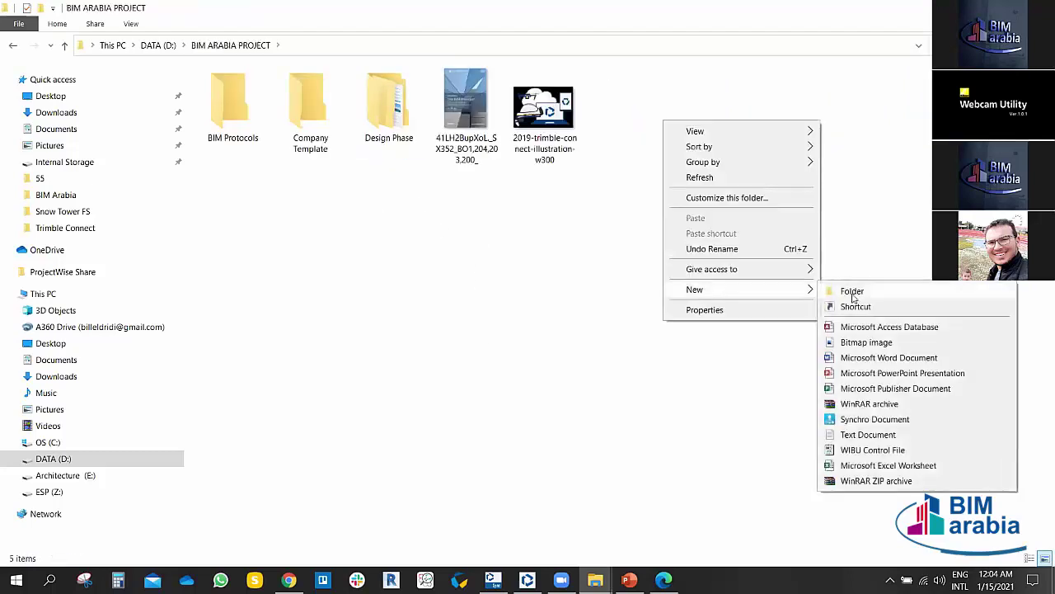
click(865, 357)
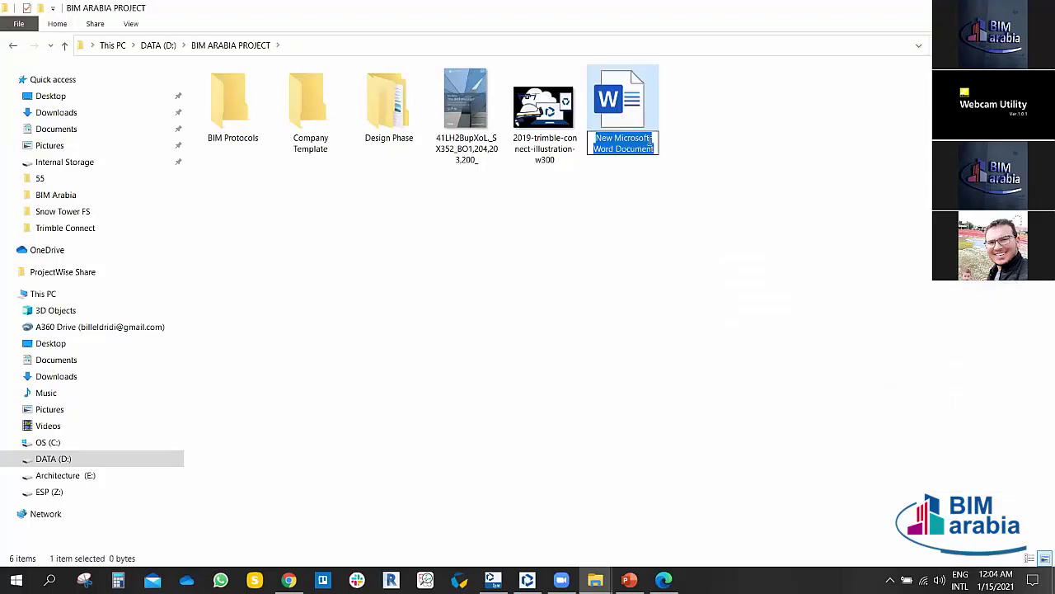
text(TEST)
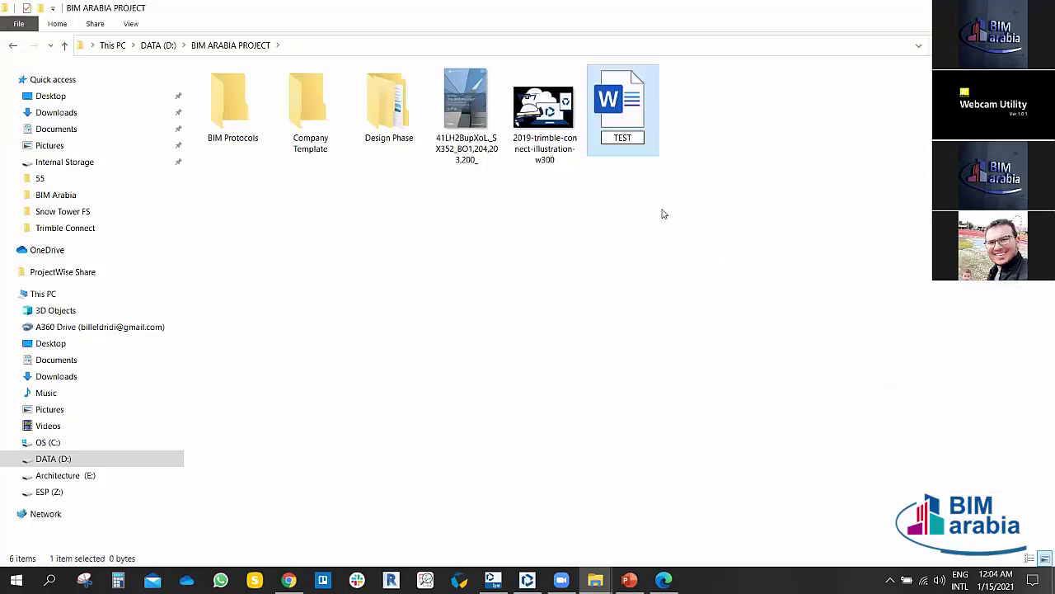
click(660, 217)
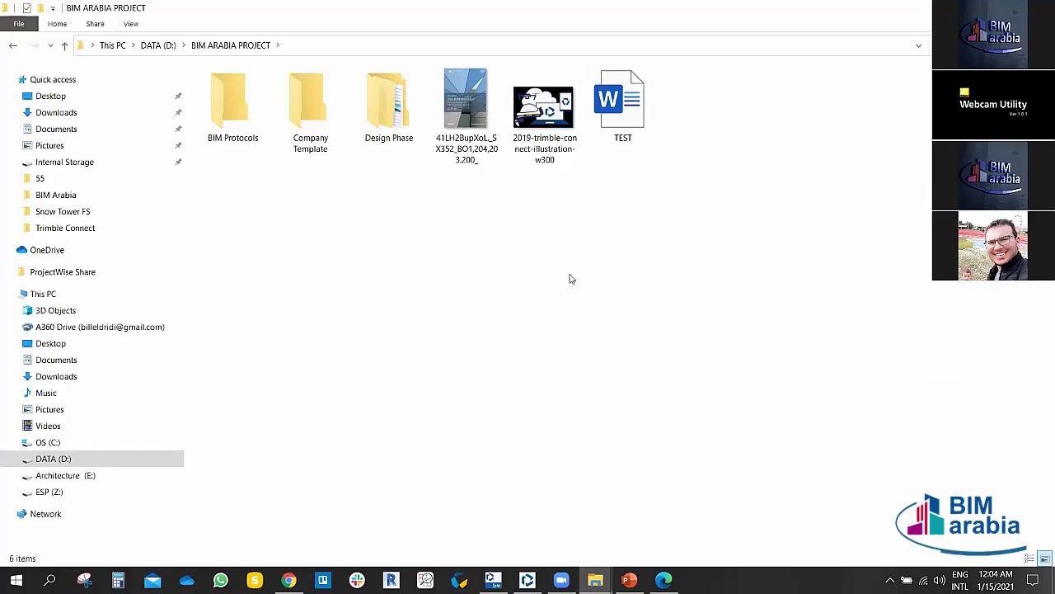
click(636, 118)
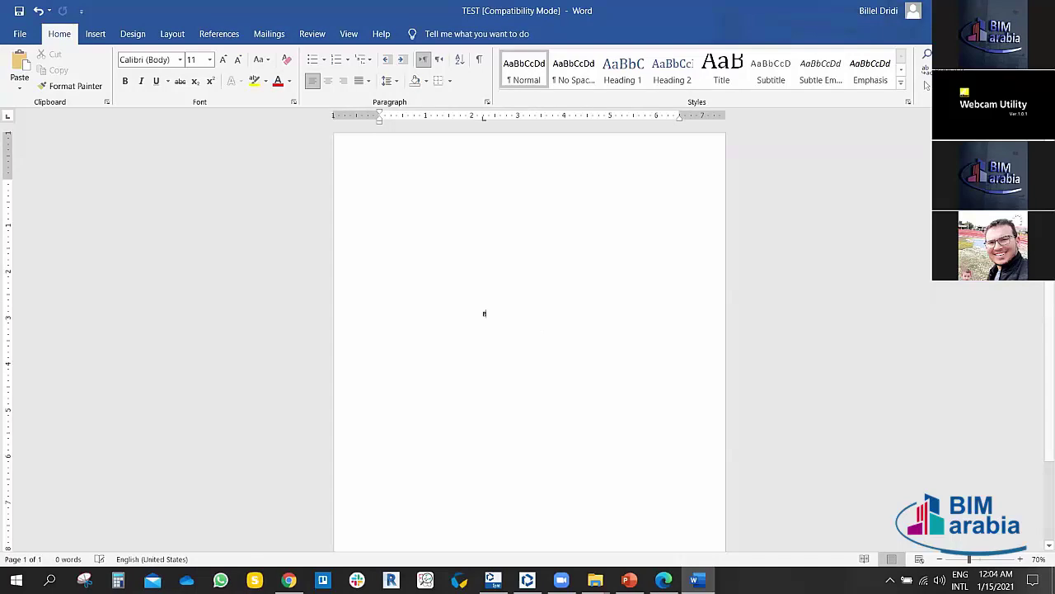
Step: Type the heading BIM ARABIA WEBINARS and select it
text(IM A)
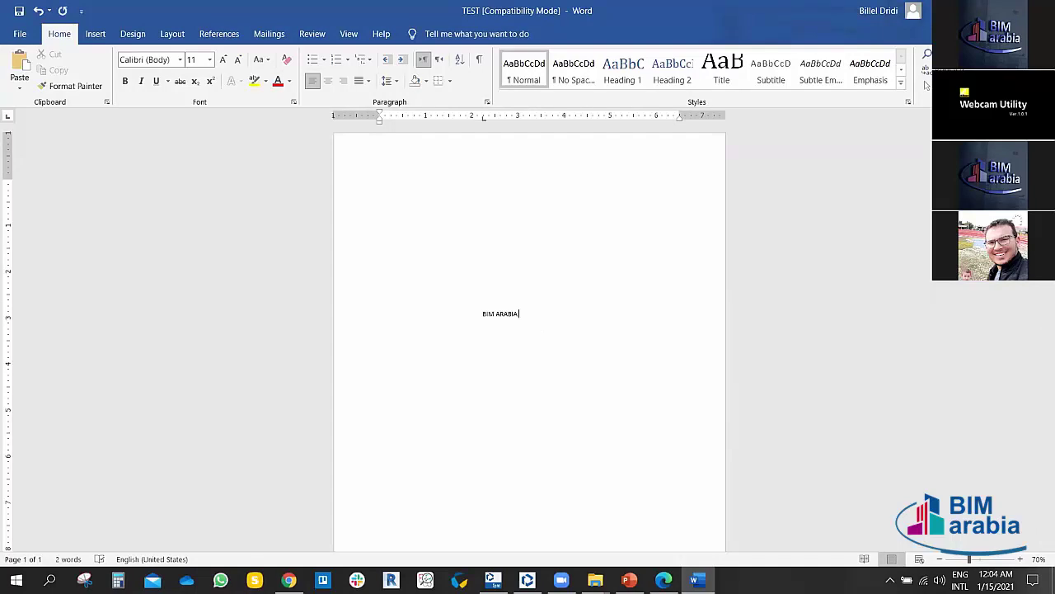
text(RABIA MAGAZIN)
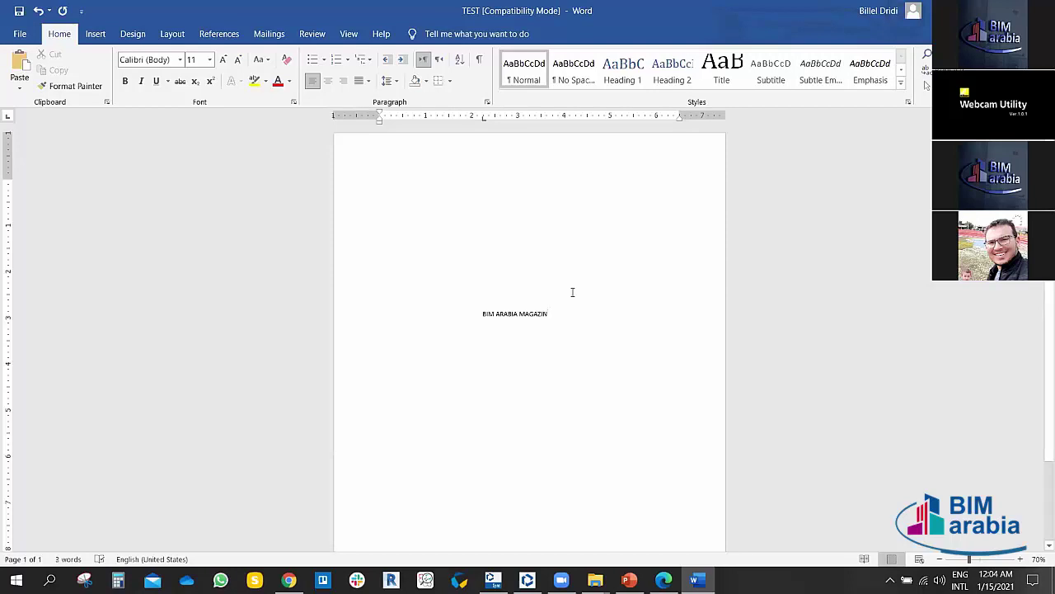
key(BackSpace)
key(BackSpace)
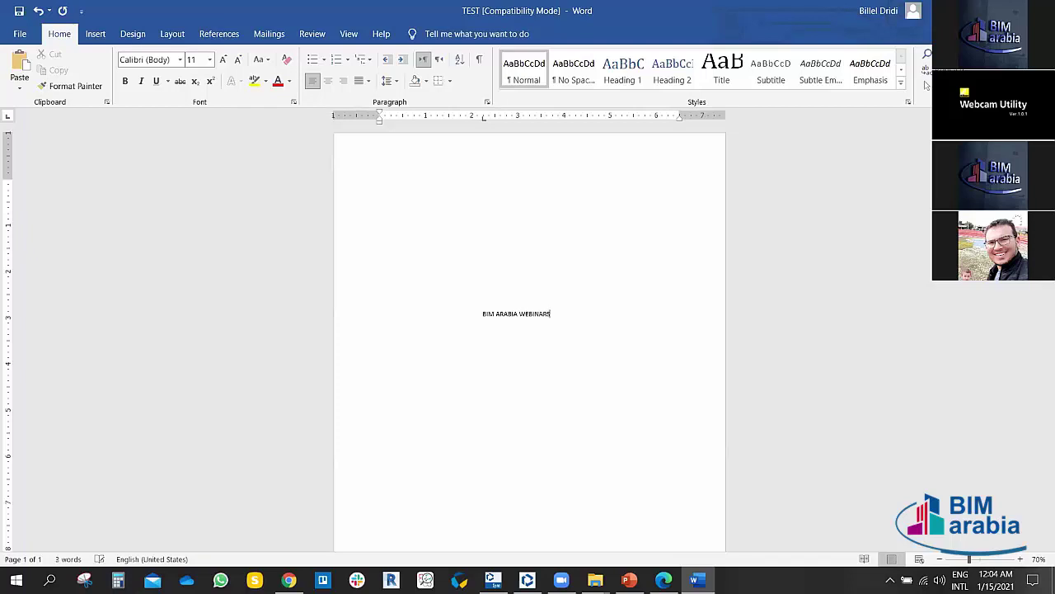
double_click(464, 309)
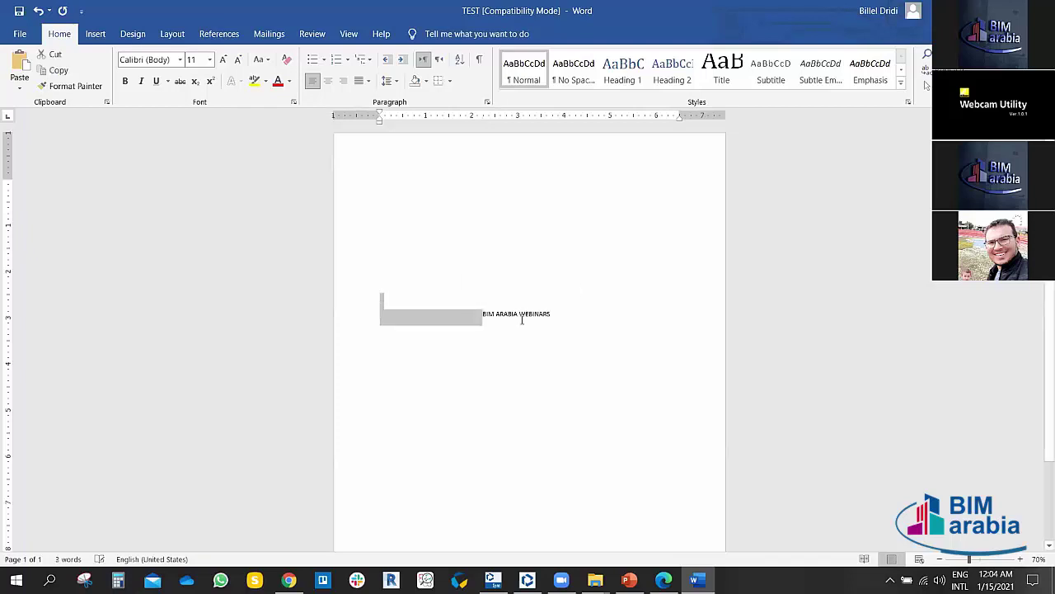
click(551, 314)
drag(551, 314, 481, 314)
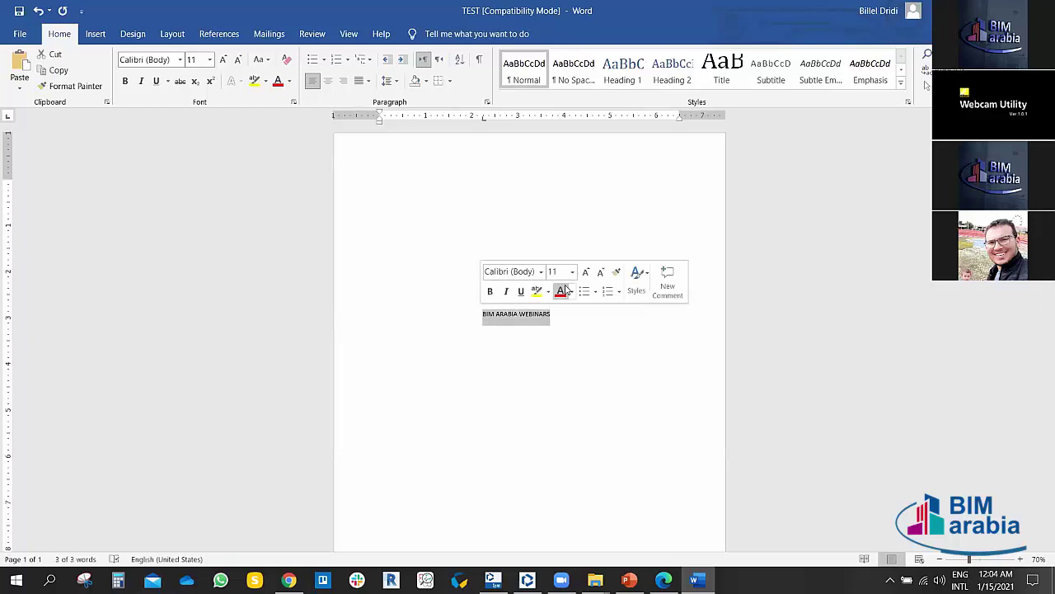
Step: Make the heading 26 pt, bold, italic and centred, then close the document saving changes
click(586, 272)
click(586, 273)
click(586, 272)
click(585, 272)
click(586, 272)
click(585, 272)
click(585, 272)
click(585, 272)
click(505, 291)
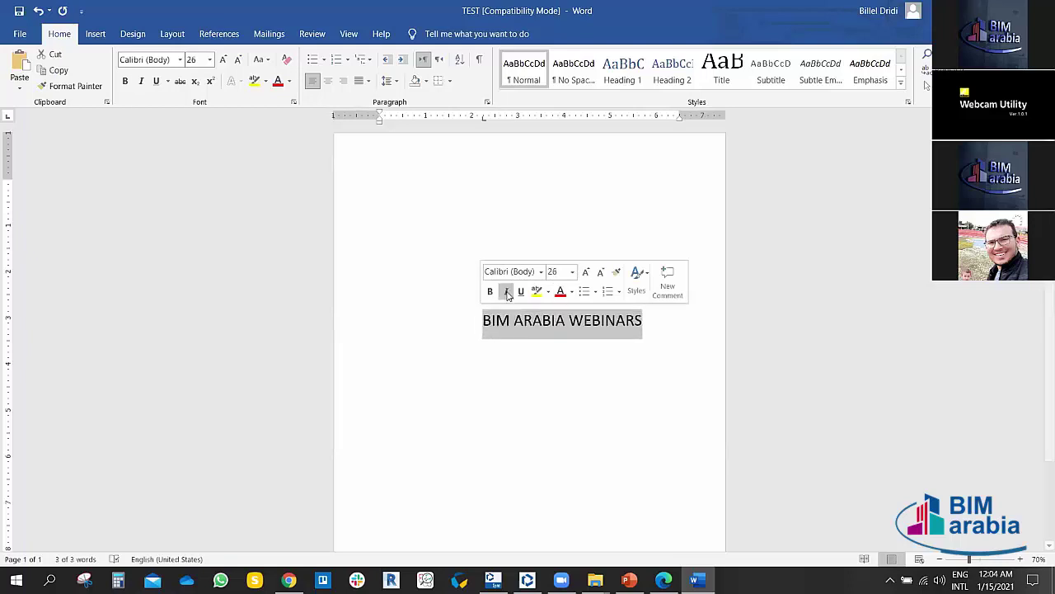
click(489, 291)
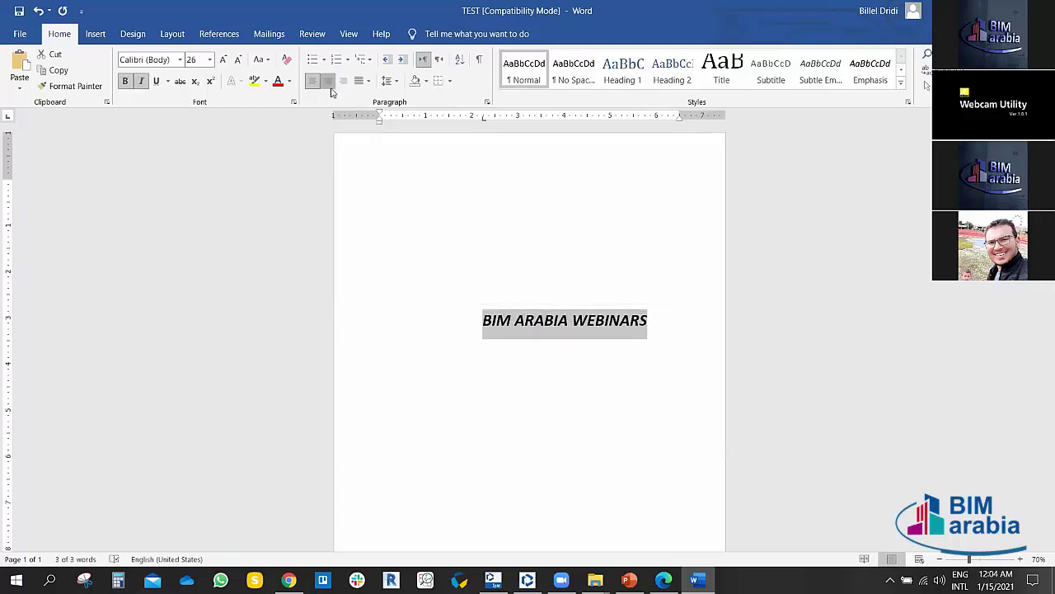
click(327, 80)
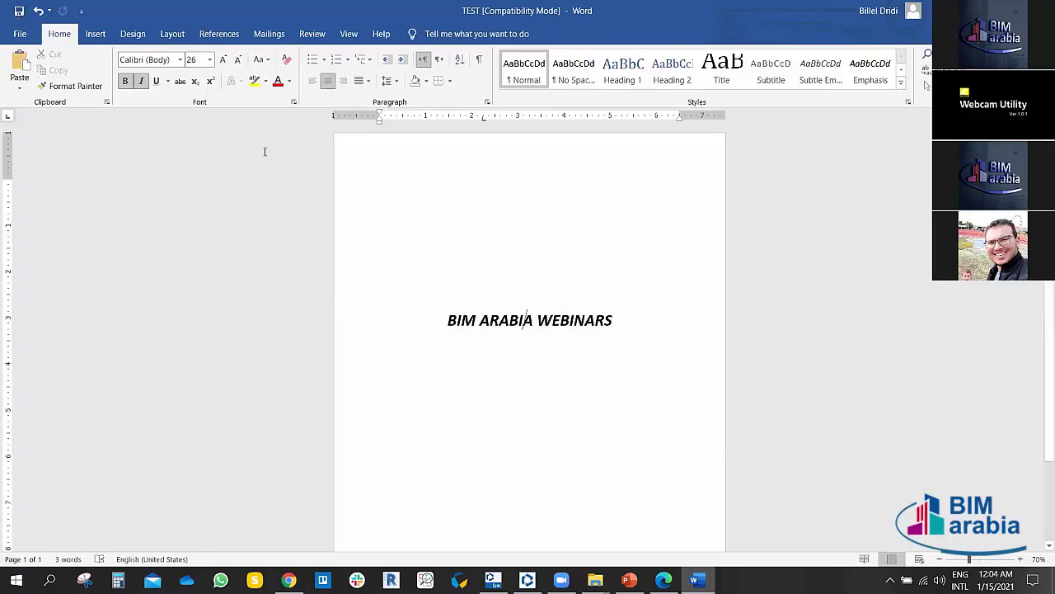
click(1041, 10)
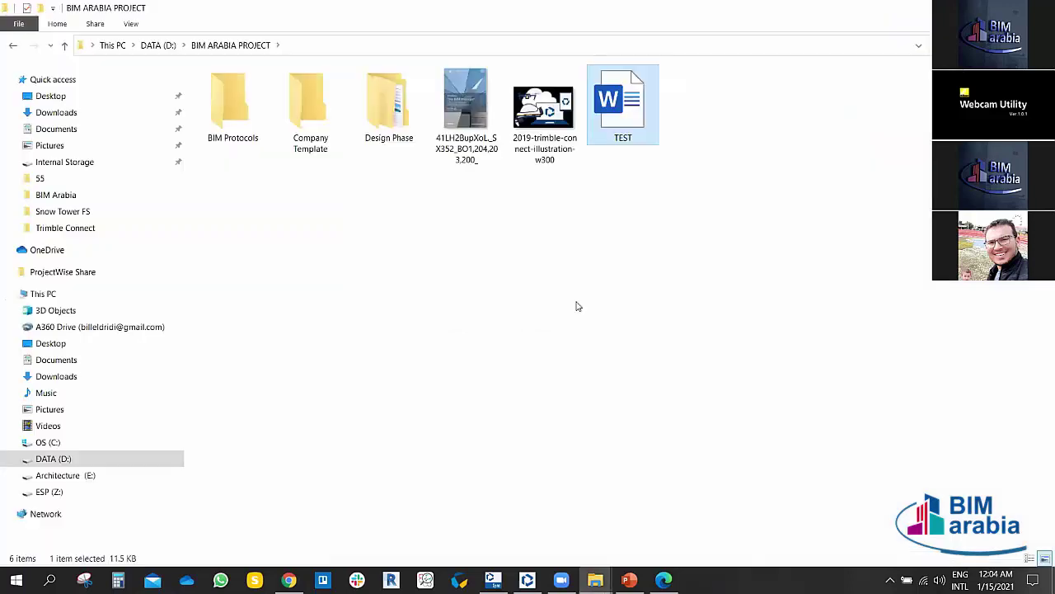
Step: Reload the BIM Arabia Project page in Chrome, then bring up Trimble Connect Sync's project list
click(357, 477)
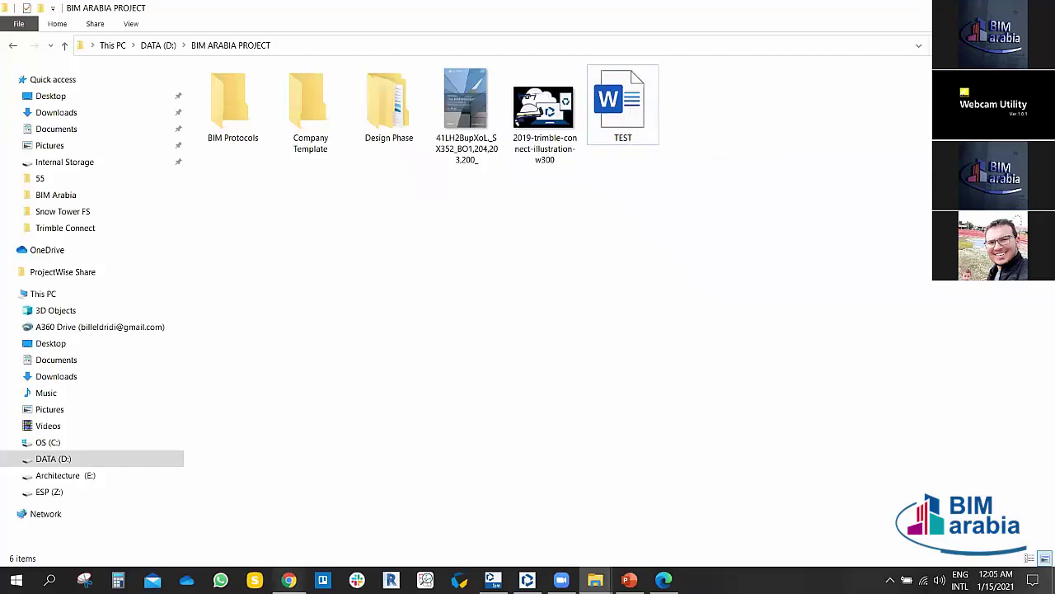
click(291, 579)
click(254, 13)
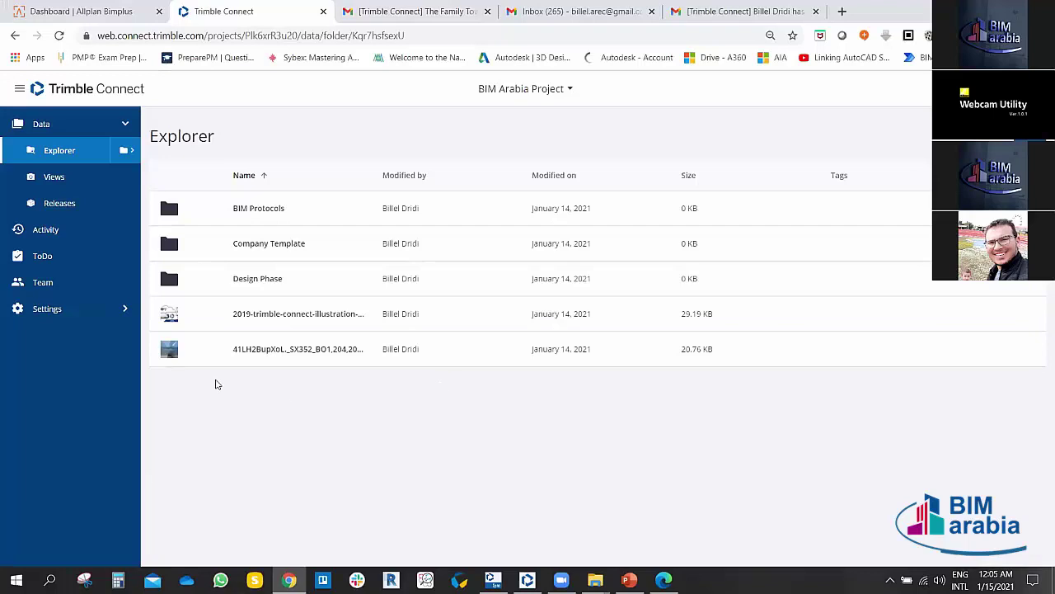
click(58, 36)
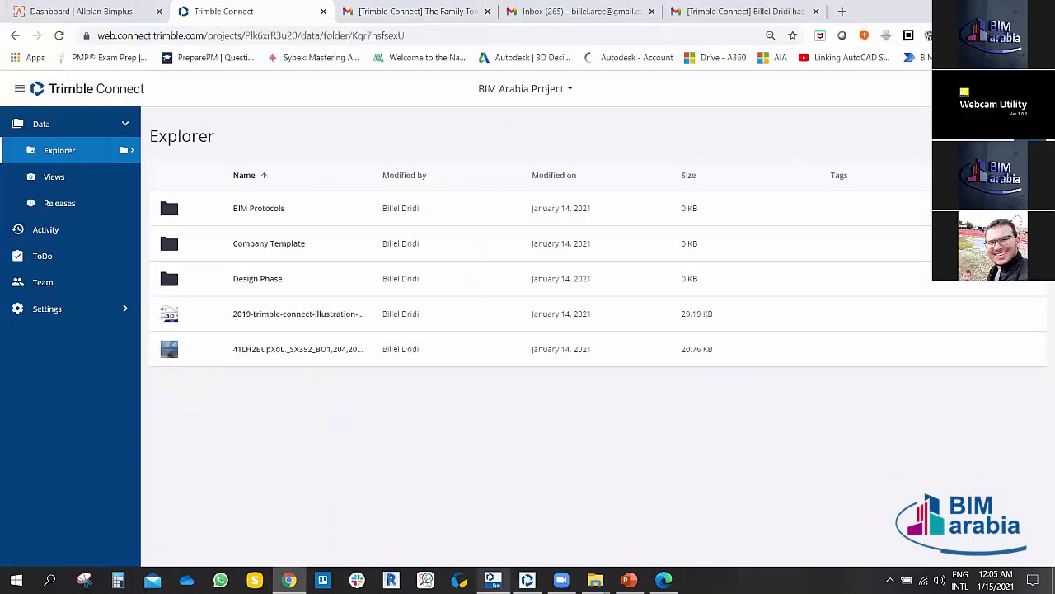
click(493, 579)
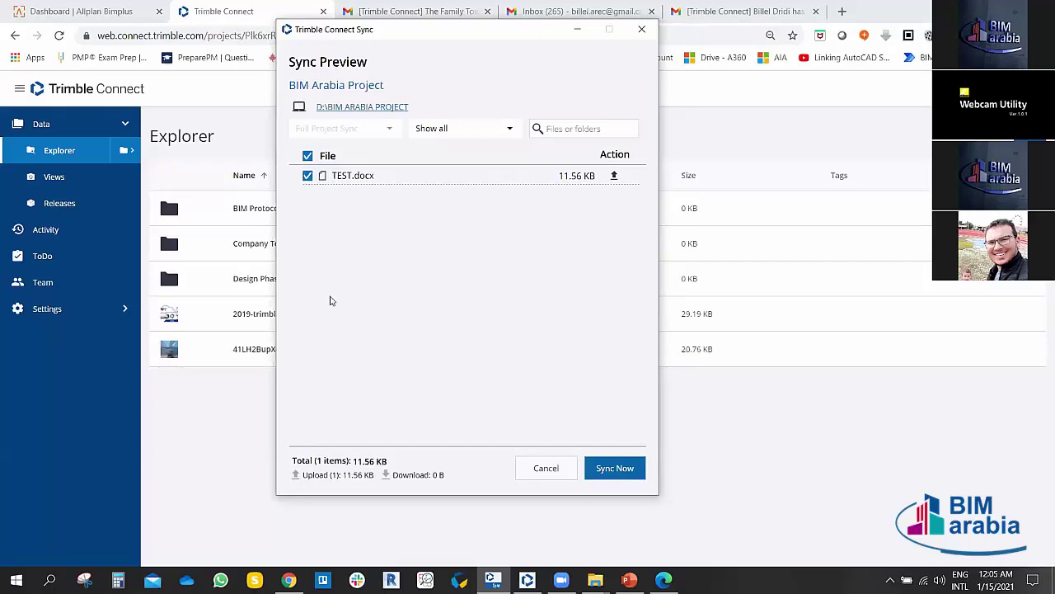
Step: Upload TEST.docx with Sync Now and refresh the web file list to confirm it arrived
click(614, 468)
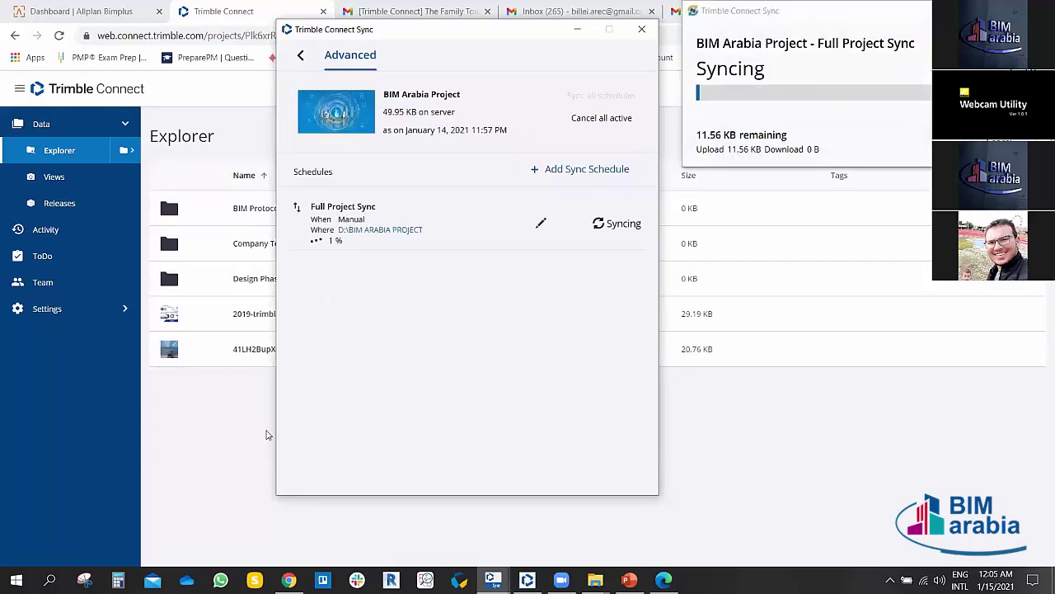
click(576, 32)
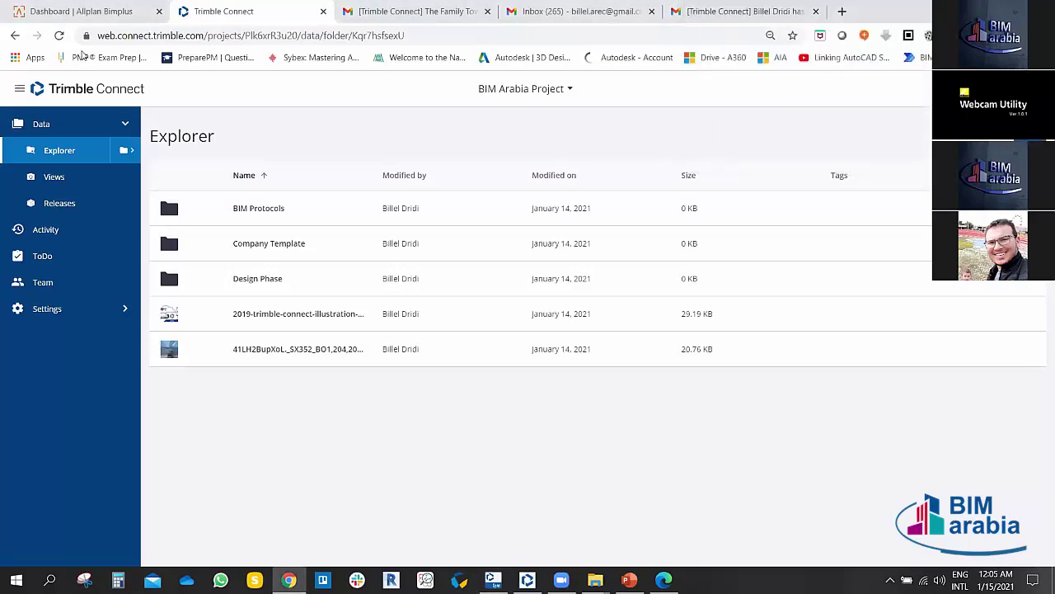
click(58, 35)
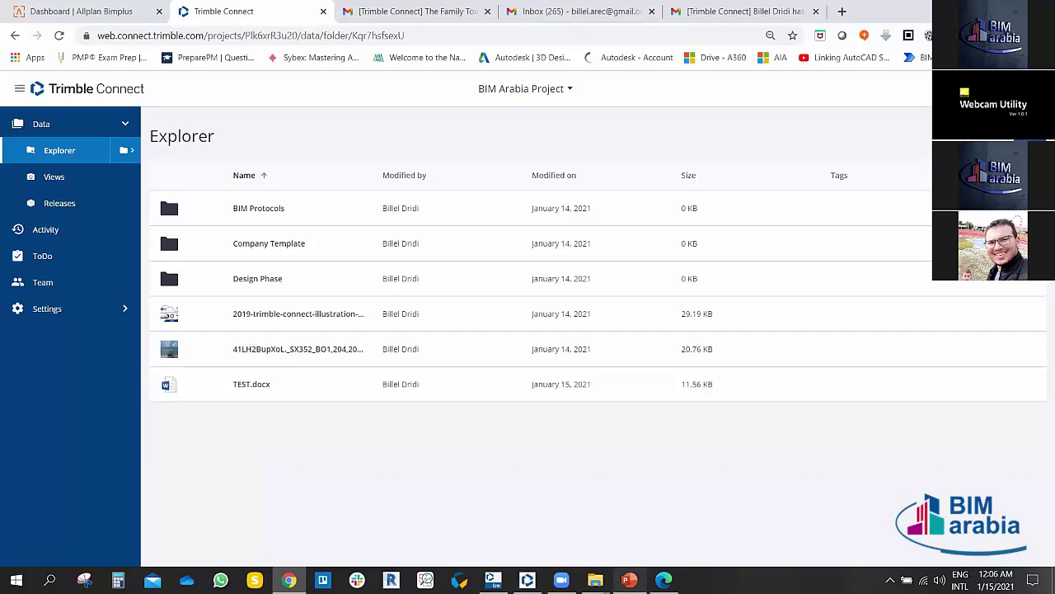
Step: Re-check BIM Arabia Project's sync preview, find nothing pending, and hide the sync window
mouse_move(595, 579)
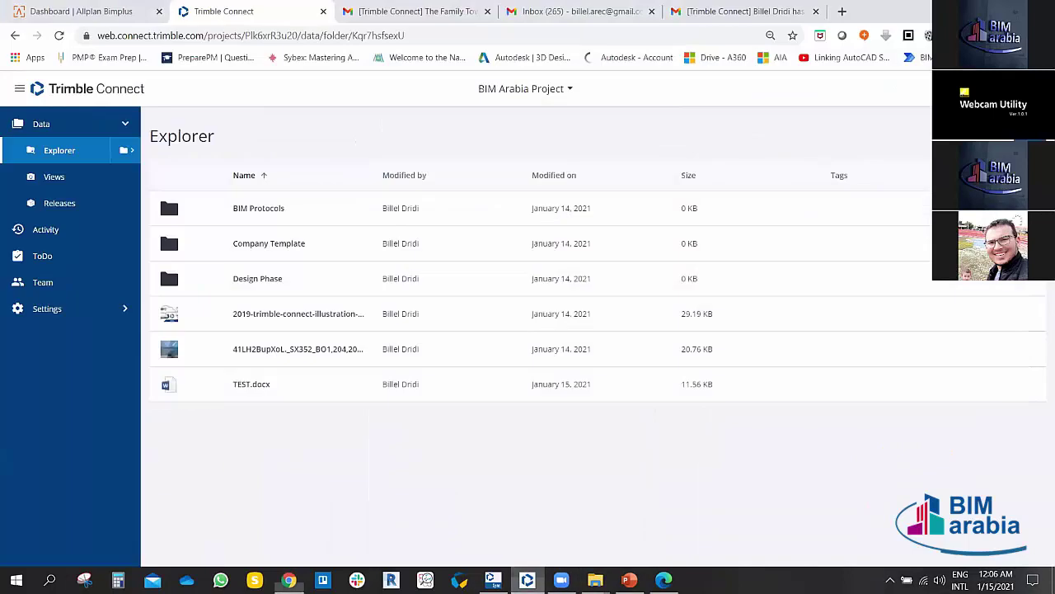
click(493, 580)
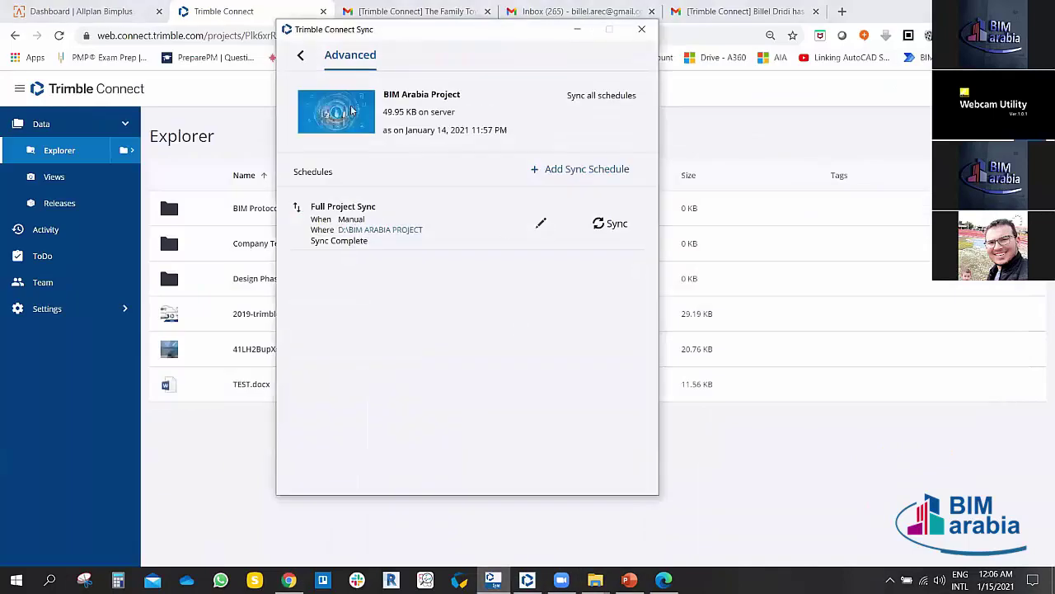
click(300, 55)
click(587, 234)
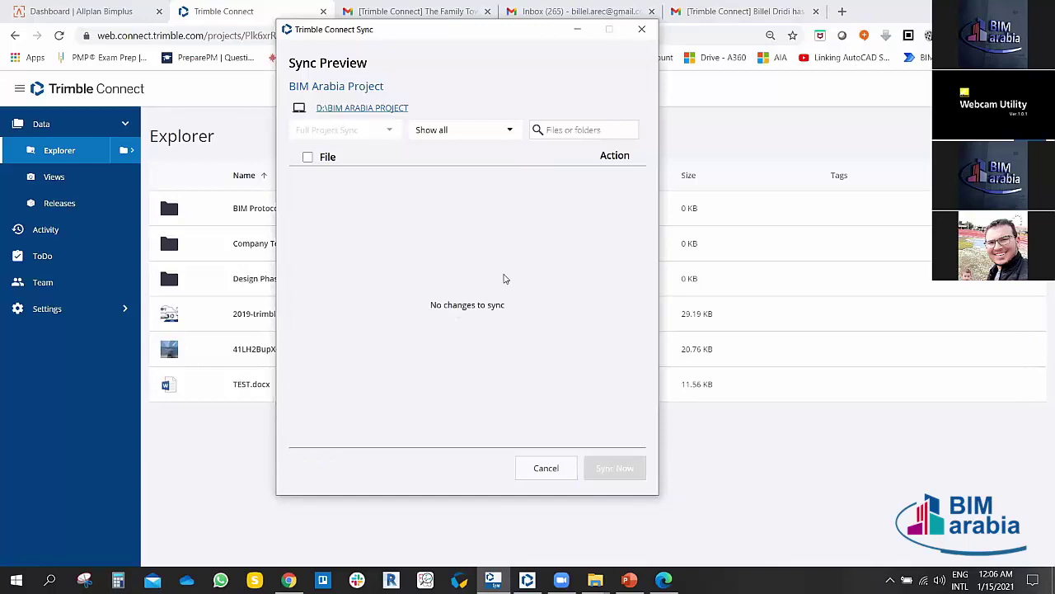
click(546, 467)
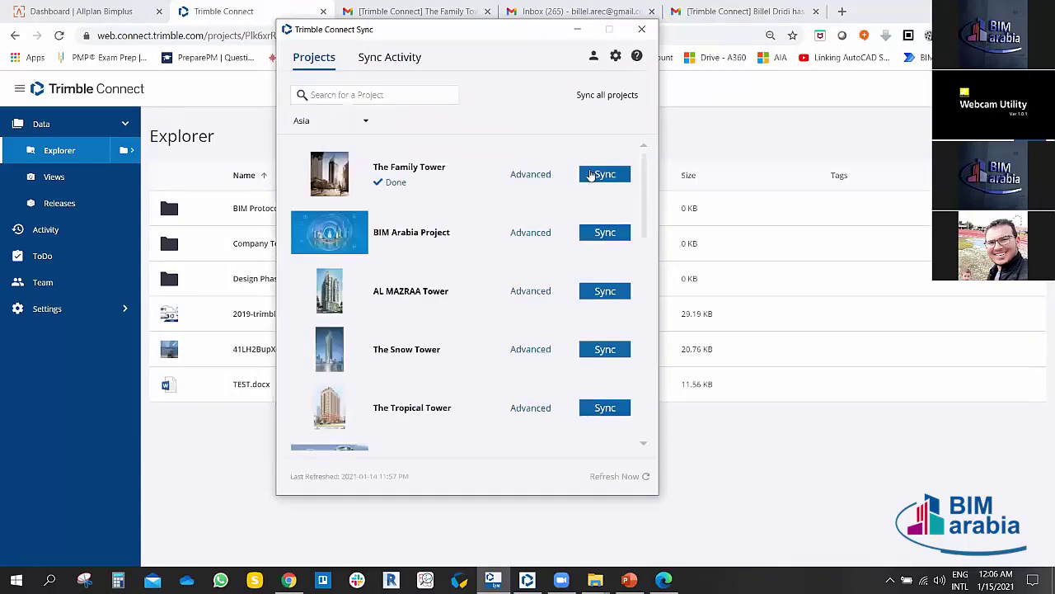
click(576, 31)
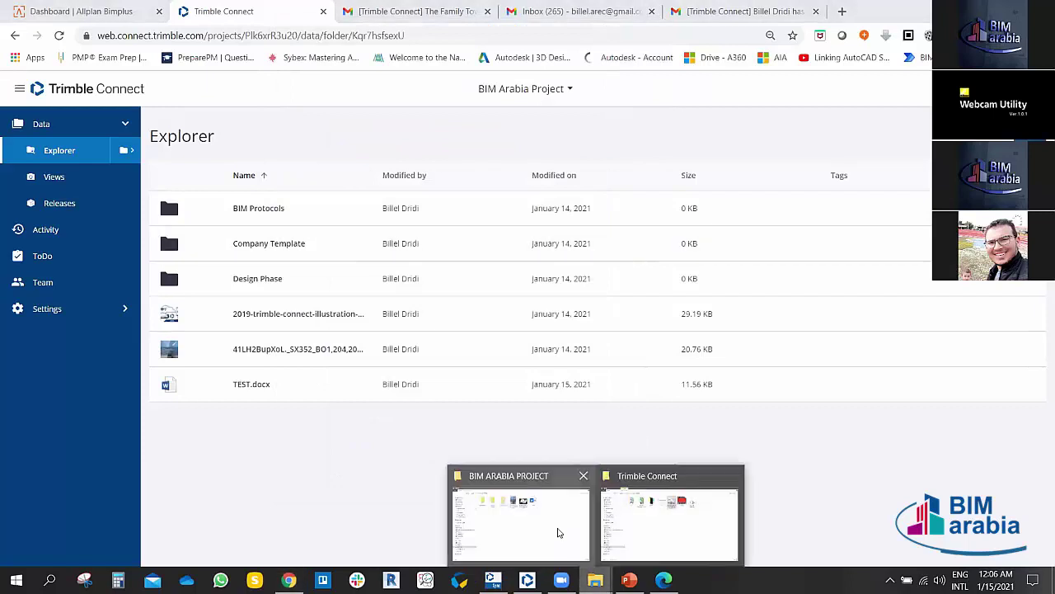
Step: Open TEST.docx from the local project folder and select the BIM ARABIA WEBINARS title
click(595, 580)
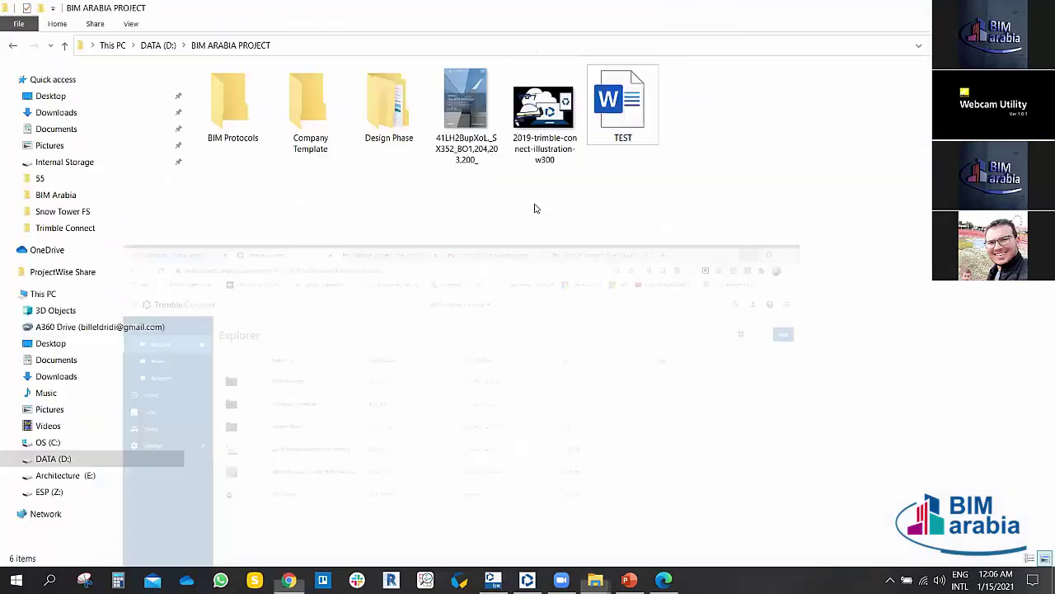
double_click(608, 107)
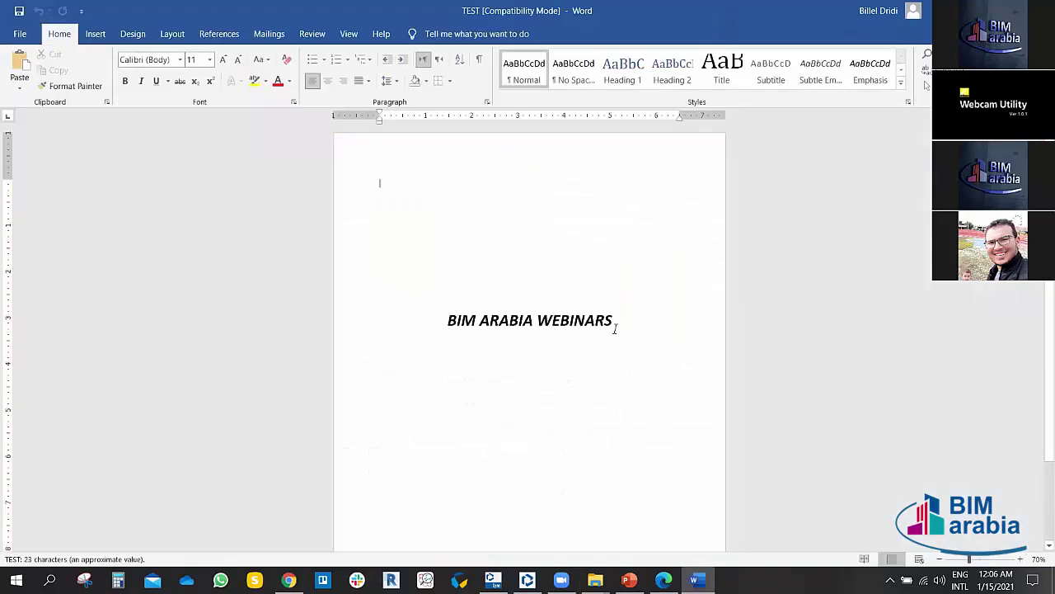
click(614, 328)
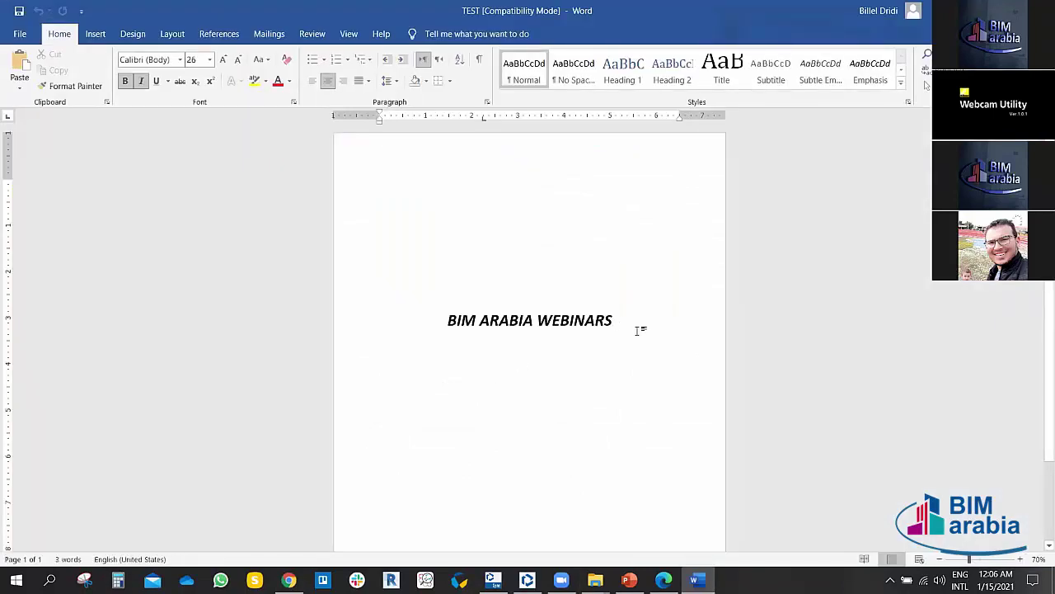
click(521, 360)
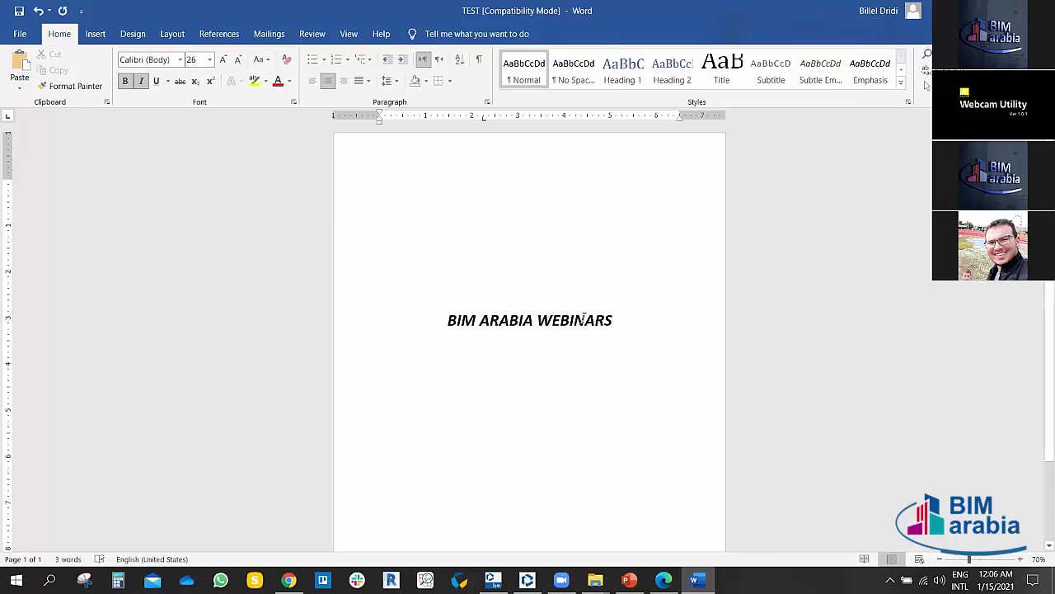
drag(432, 316, 623, 321)
Step: Make the title red, 80 pt, underlined and struck through, then save and close Word
click(278, 80)
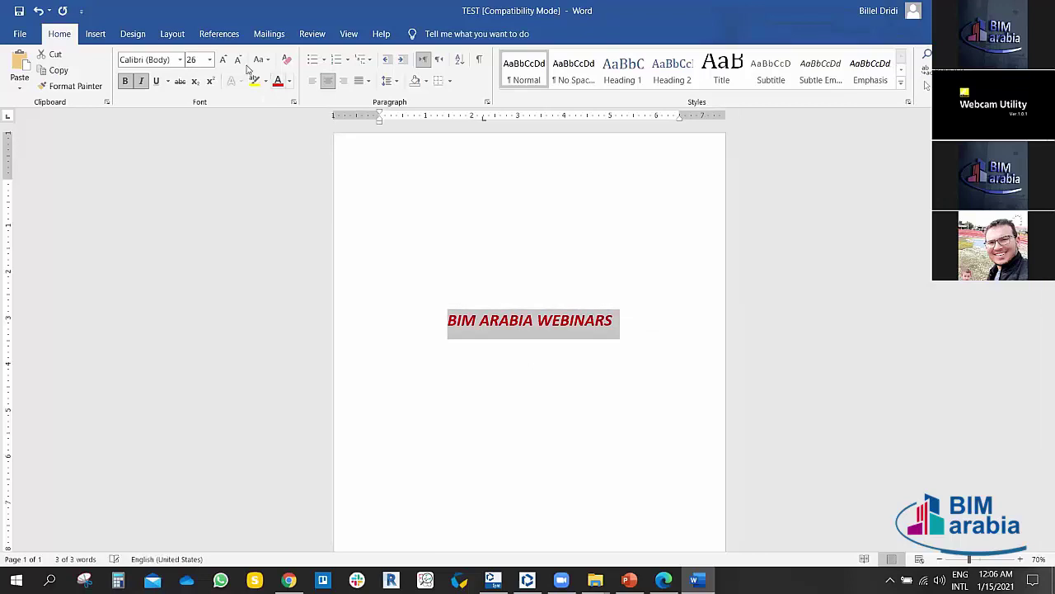
click(222, 59)
click(223, 60)
click(223, 59)
click(222, 59)
click(223, 60)
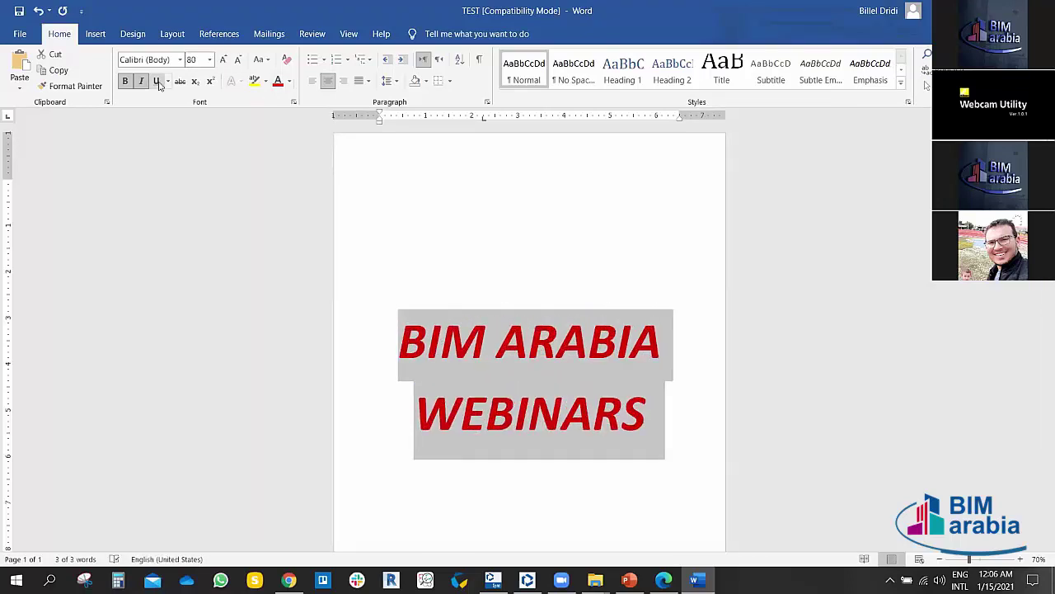
click(156, 80)
click(180, 80)
click(560, 234)
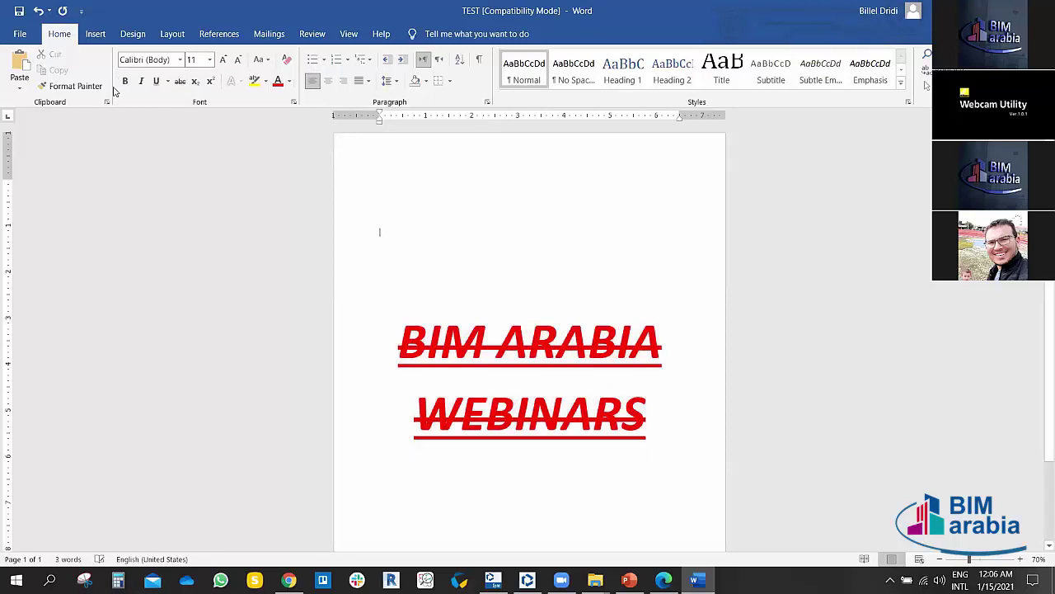
click(20, 12)
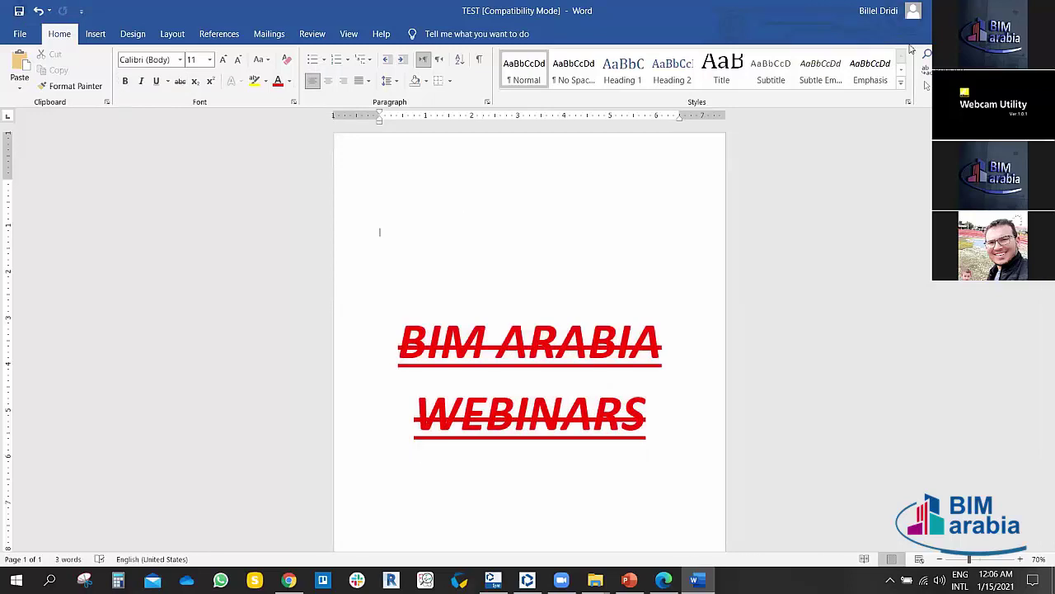
key(alt+F4)
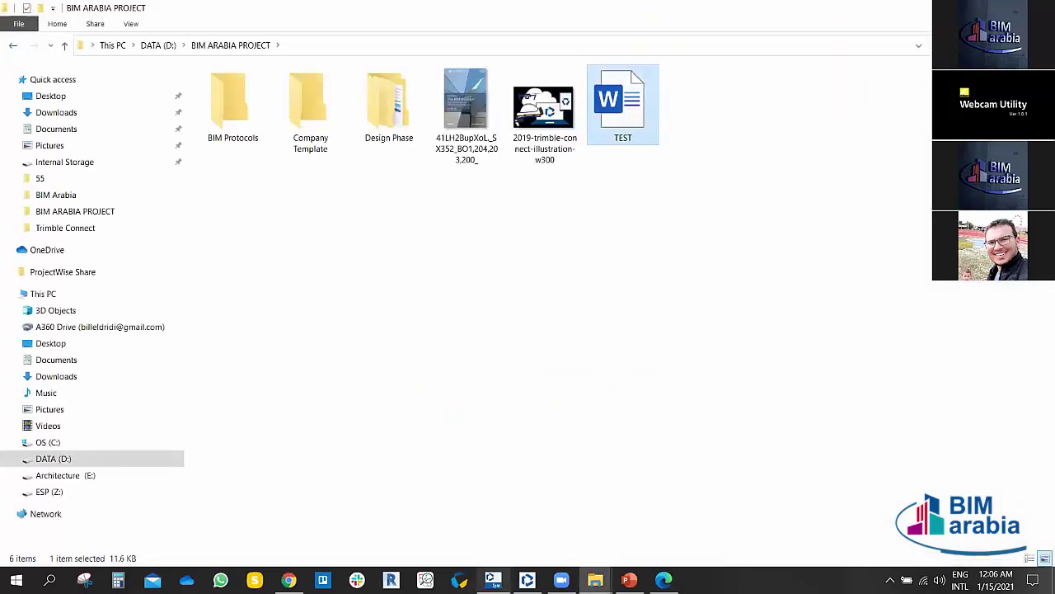
Step: Preview the BIM Arabia Project sync and upload the edited TEST.docx's 11.63 KB change
click(614, 233)
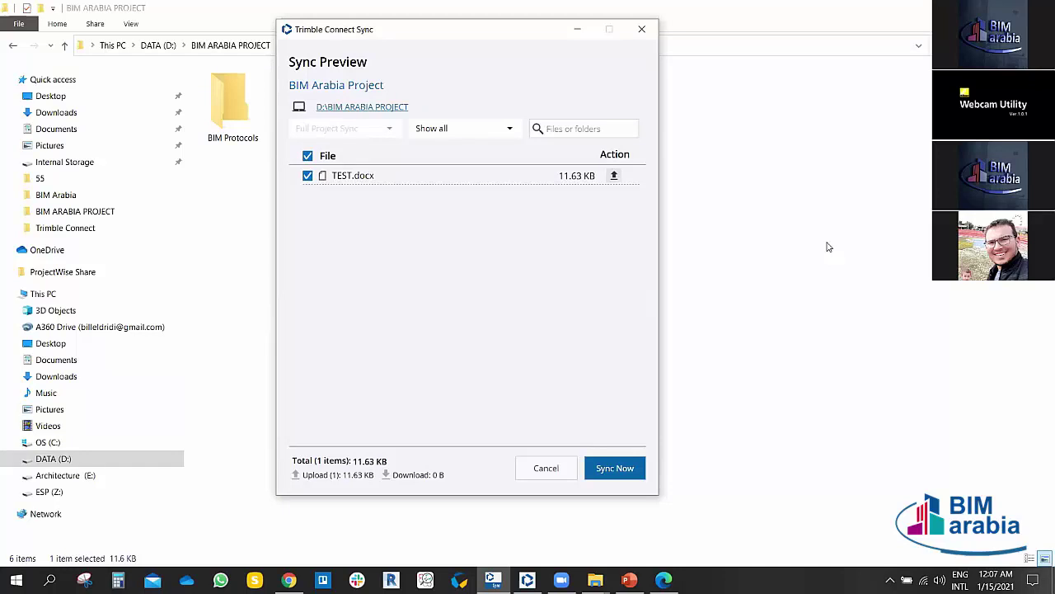
click(613, 467)
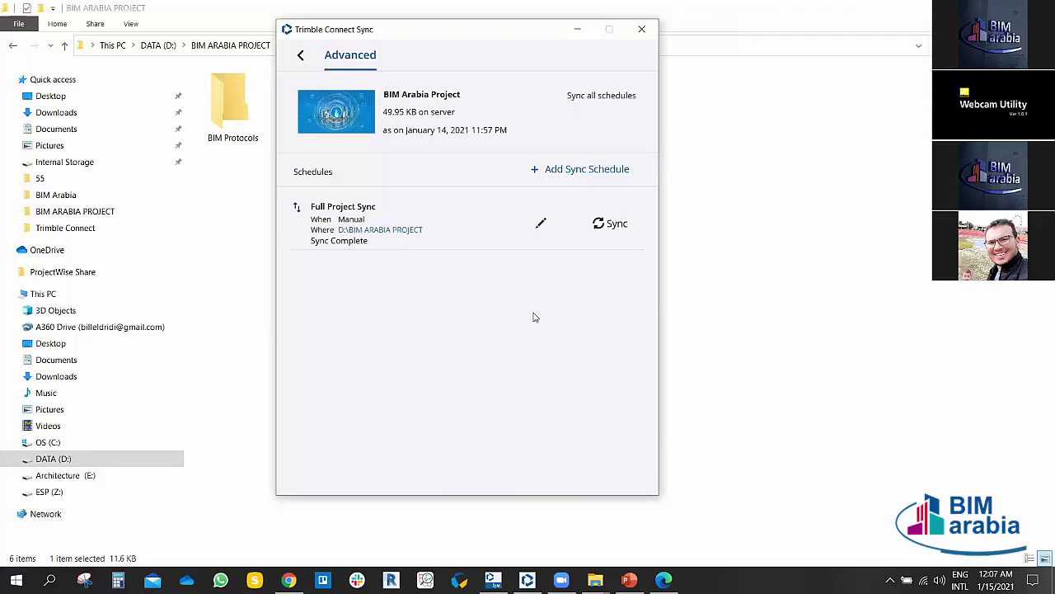
mouse_move(595, 577)
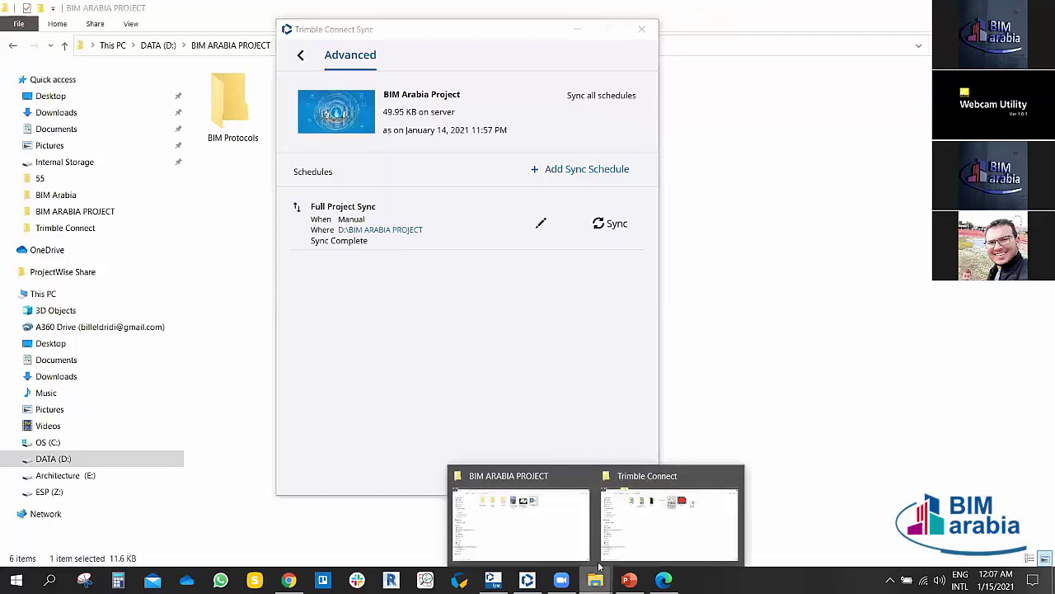
click(561, 528)
Step: Reopen TEST.docx in Word and select the whole BIM ARABIA WEBINARS title
double_click(626, 111)
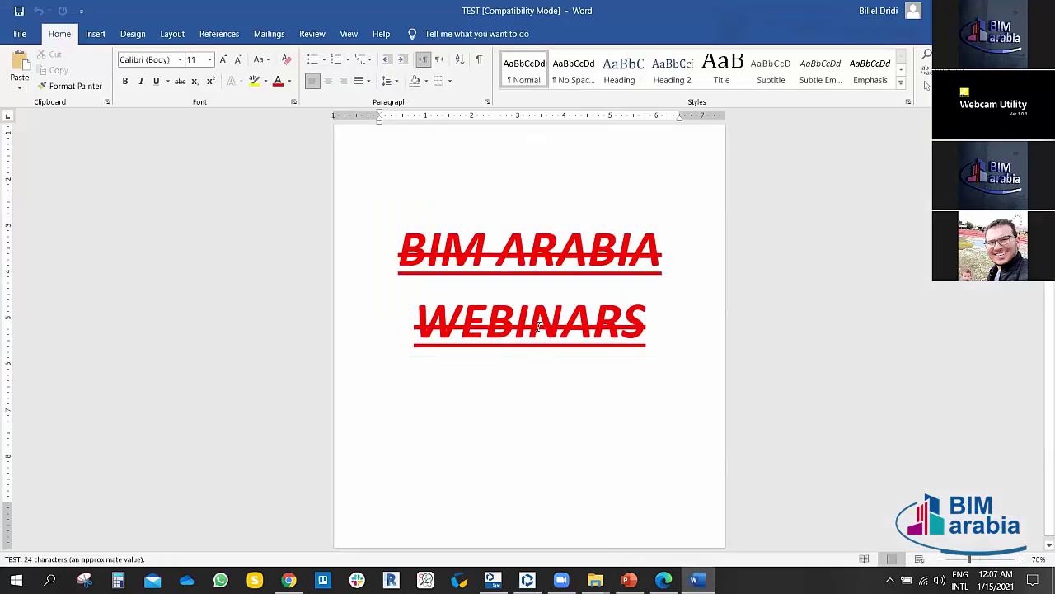
double_click(622, 350)
key(ctrl+a)
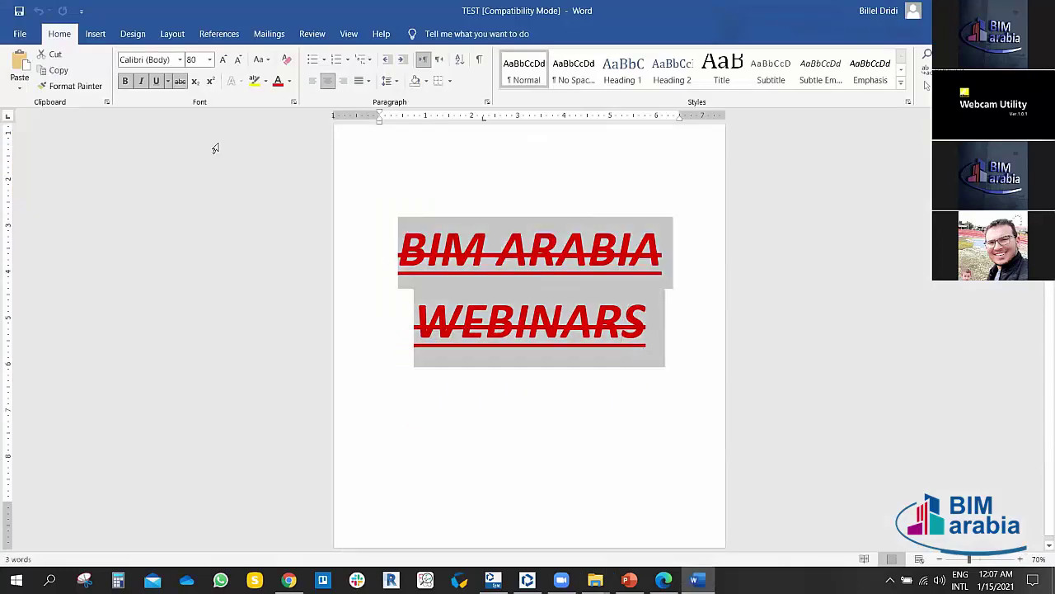
Step: Remove underline, bold, italic and strikethrough from the title, shrink it to 28 pt, and save
click(156, 80)
click(126, 81)
click(141, 80)
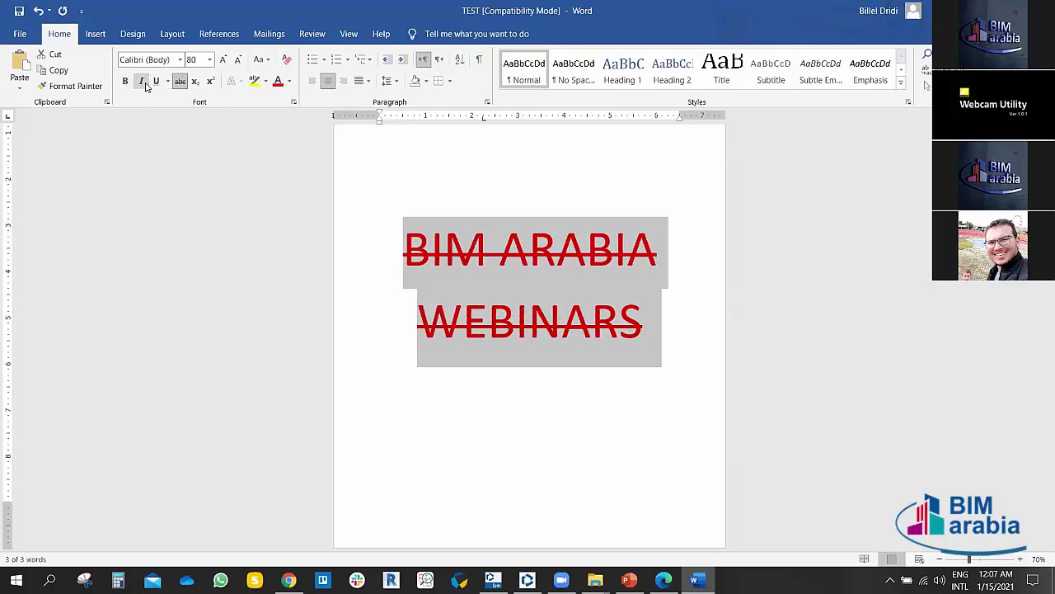
click(237, 60)
click(237, 59)
click(237, 59)
click(237, 59)
click(179, 80)
click(577, 285)
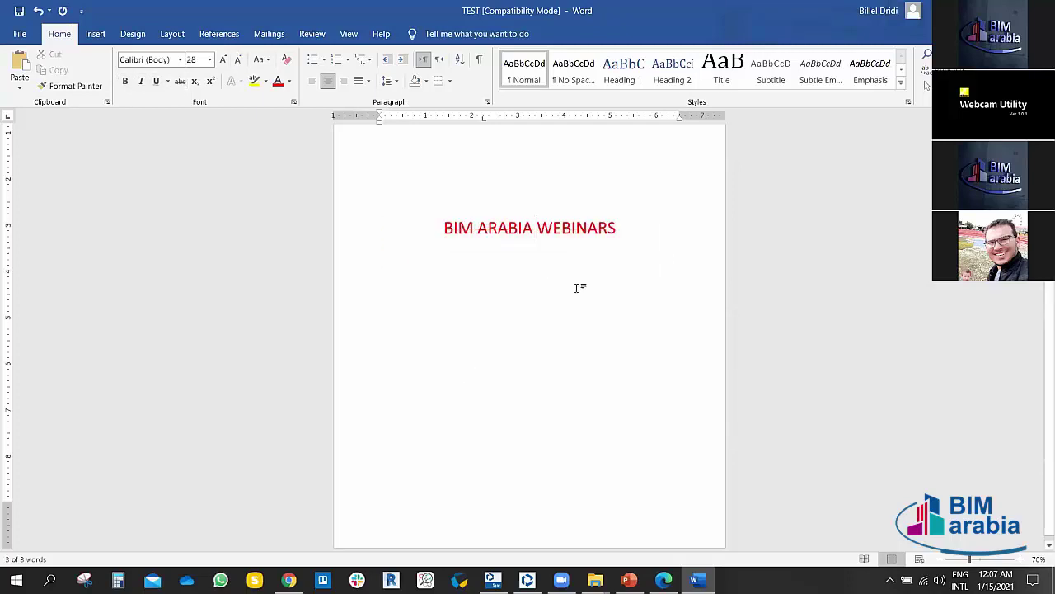
click(19, 11)
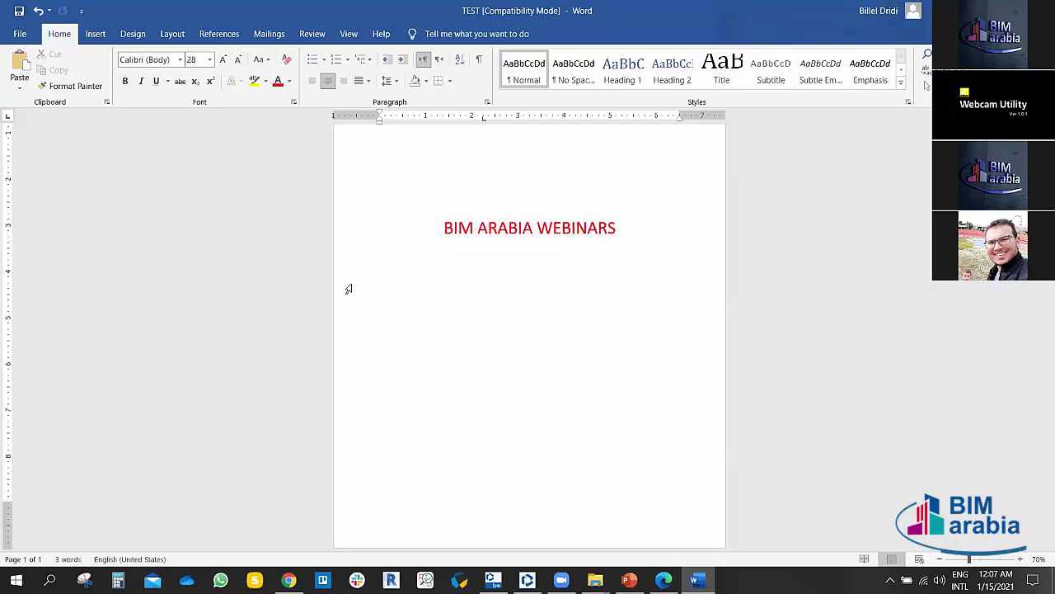
scroll(349, 288, up, 1)
key(alt+Tab)
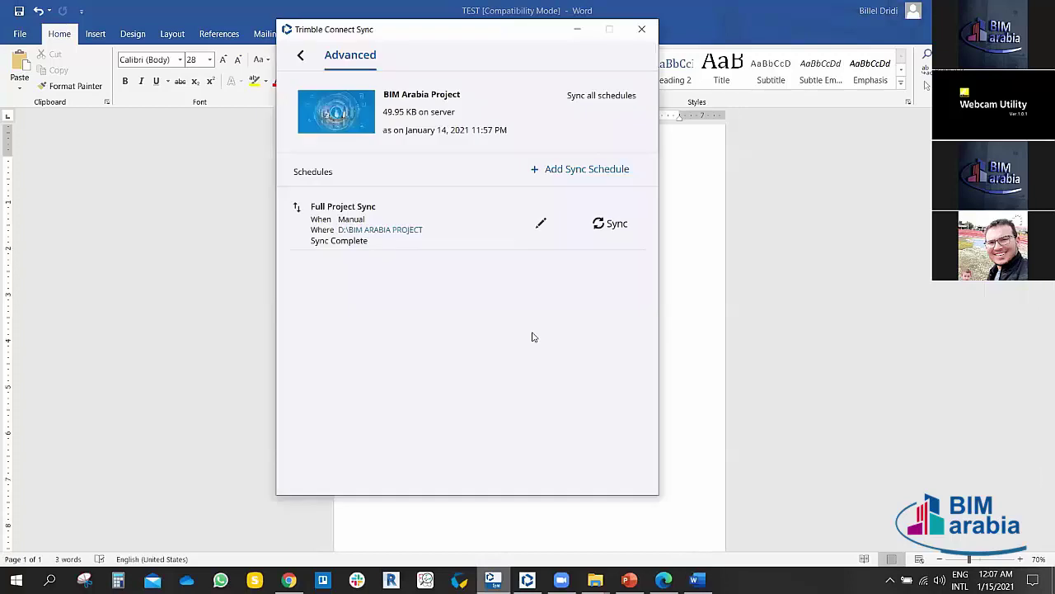
Step: Close Word and sync the BIM Arabia Project to upload TEST.docx
click(610, 223)
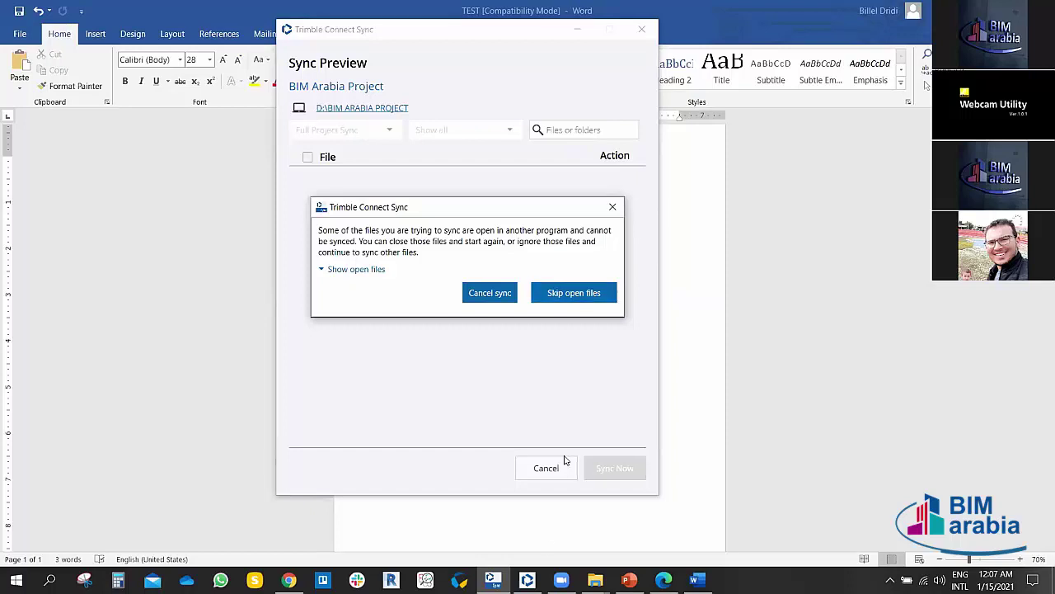
click(695, 579)
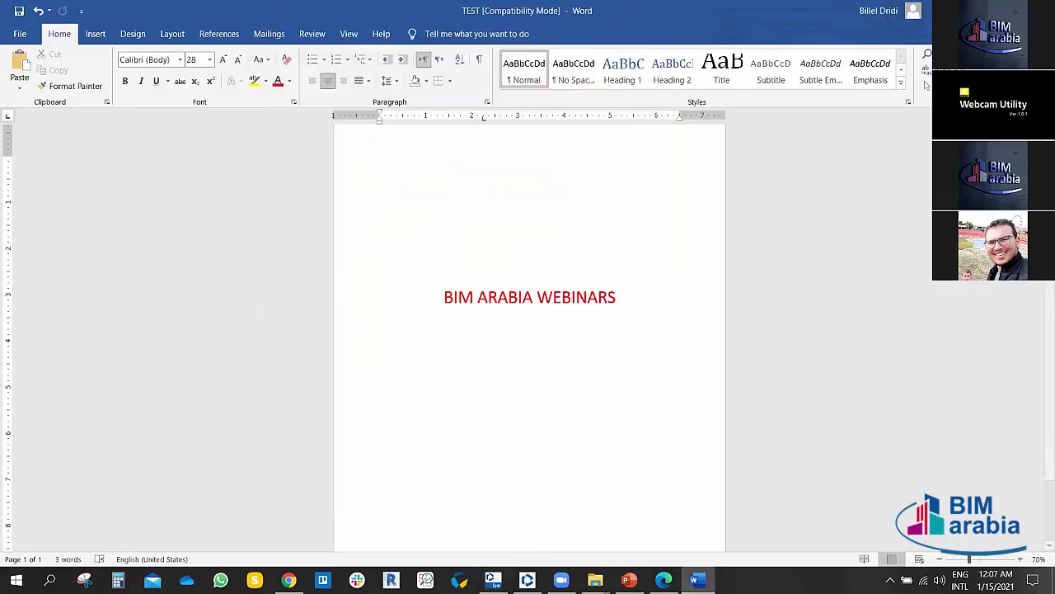
key(alt+F4)
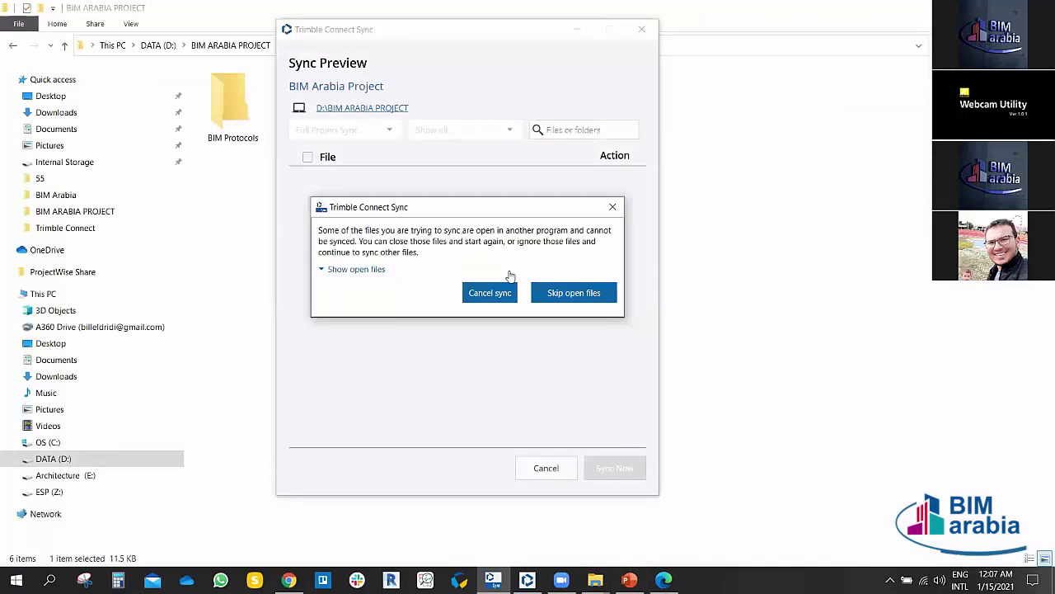
click(613, 207)
click(620, 221)
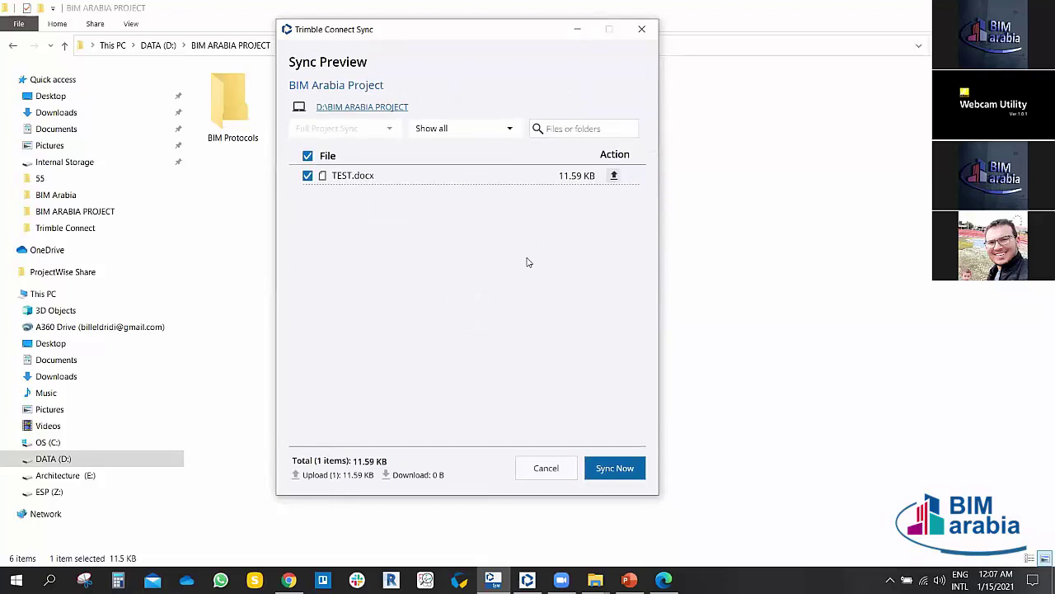
click(621, 473)
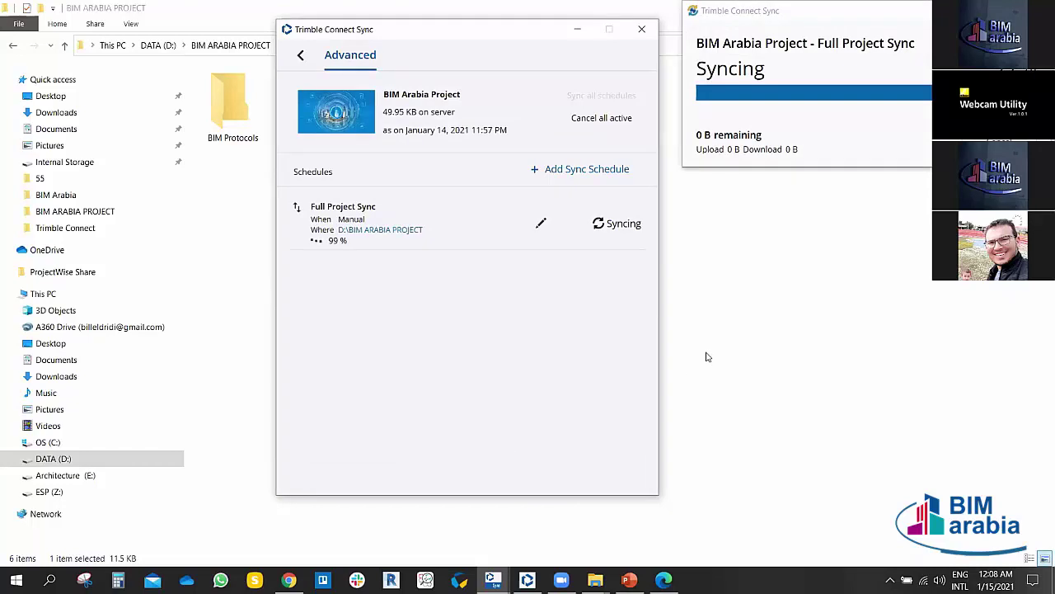
Step: Return to the projects list and minimize the sync window to reveal the project folder
click(298, 55)
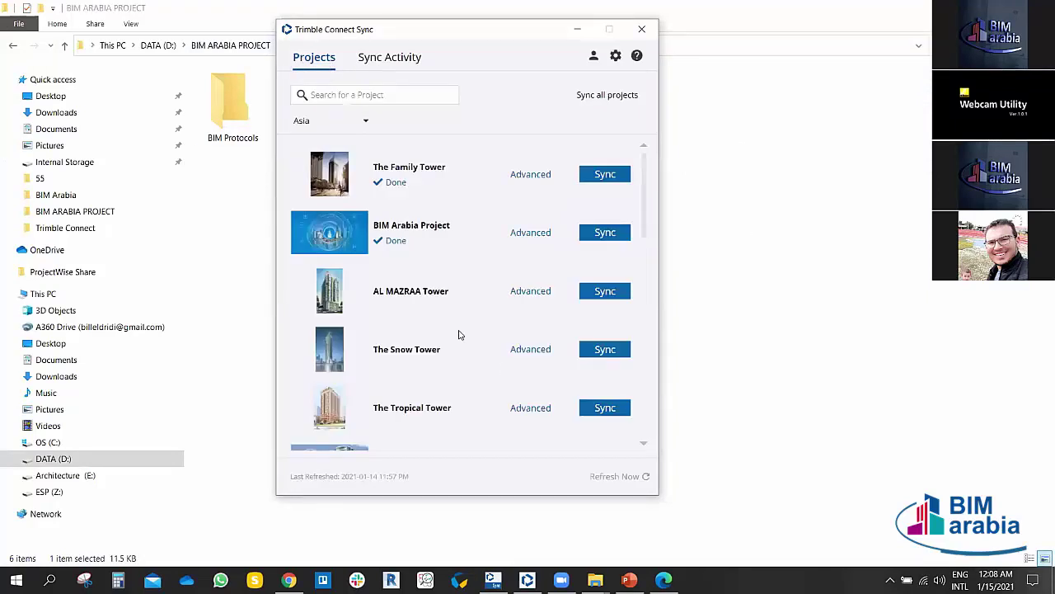
scroll(457, 335, down, 3)
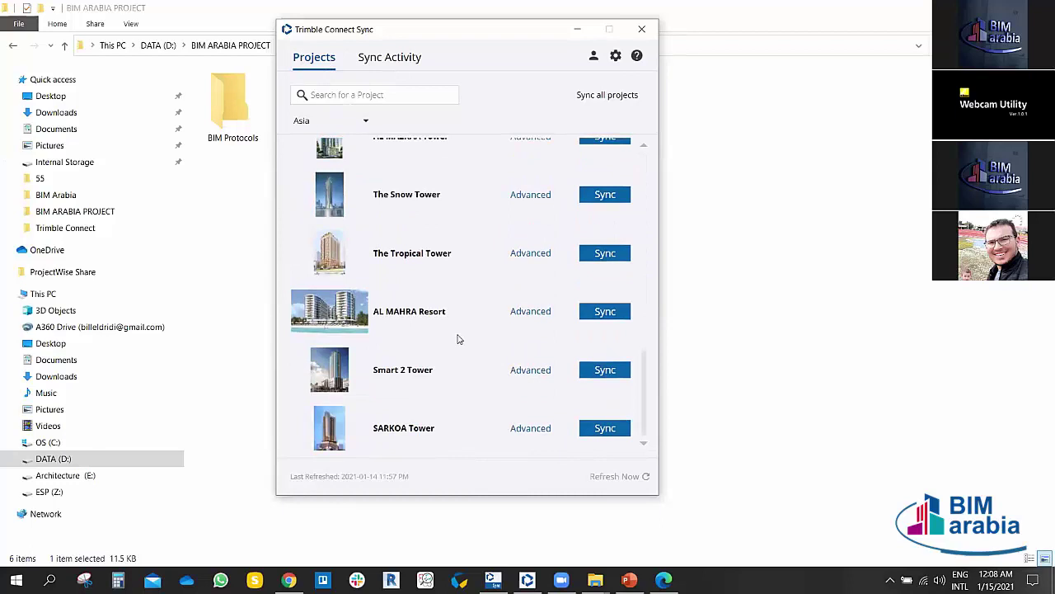
scroll(480, 297, up, 4)
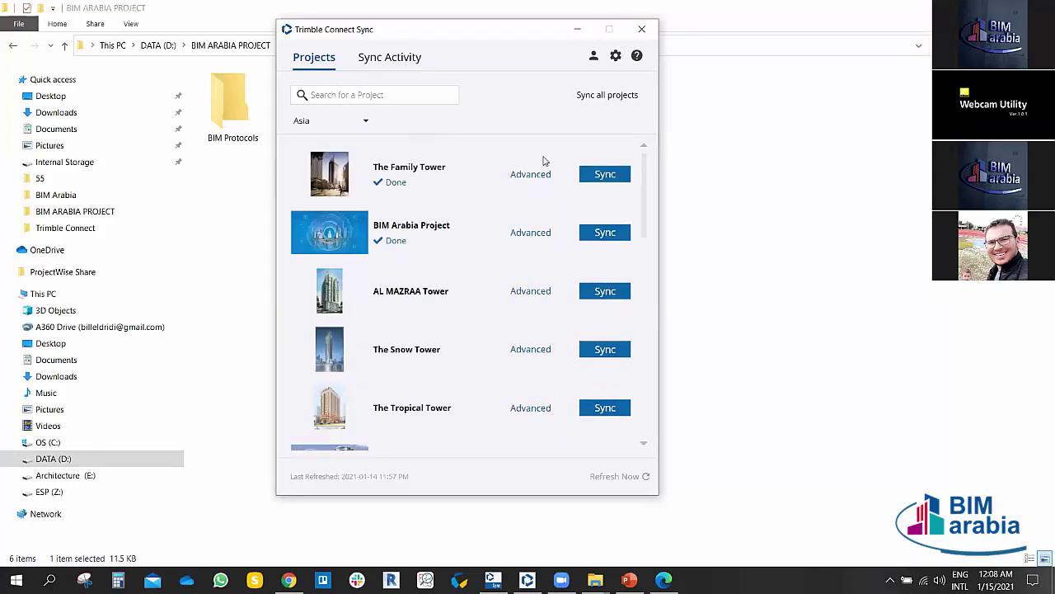
click(577, 30)
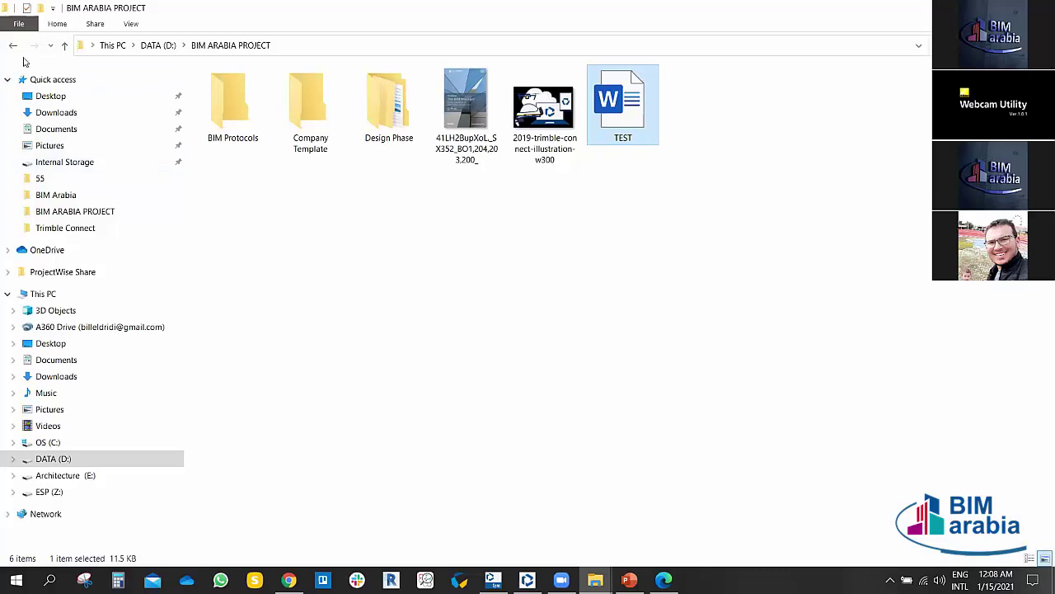
Step: Go back to the DATA (D:) drive, then switch to the Trimble Connect web page in Chrome
click(13, 47)
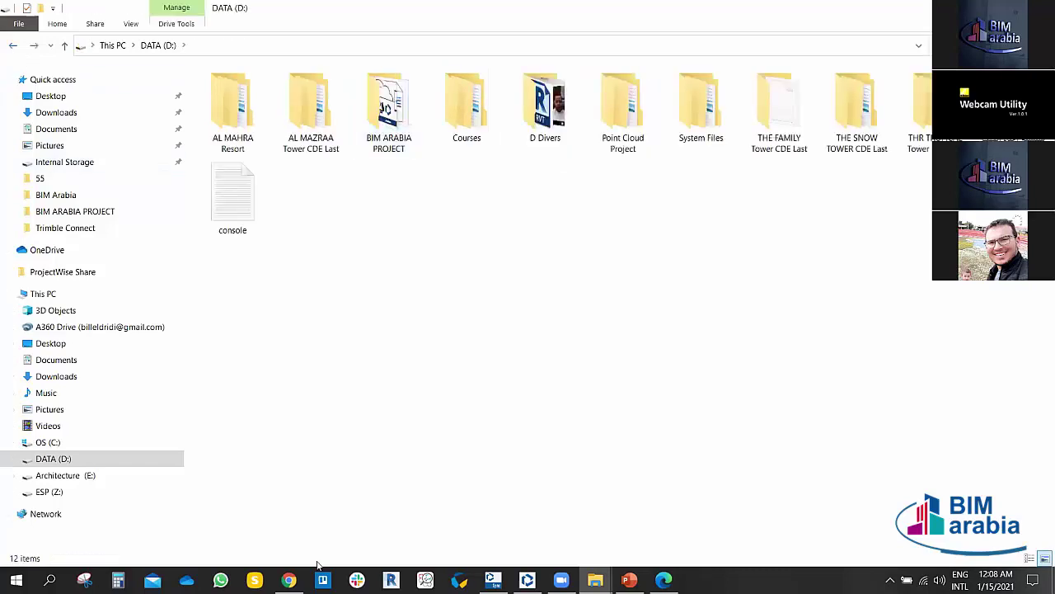
click(288, 579)
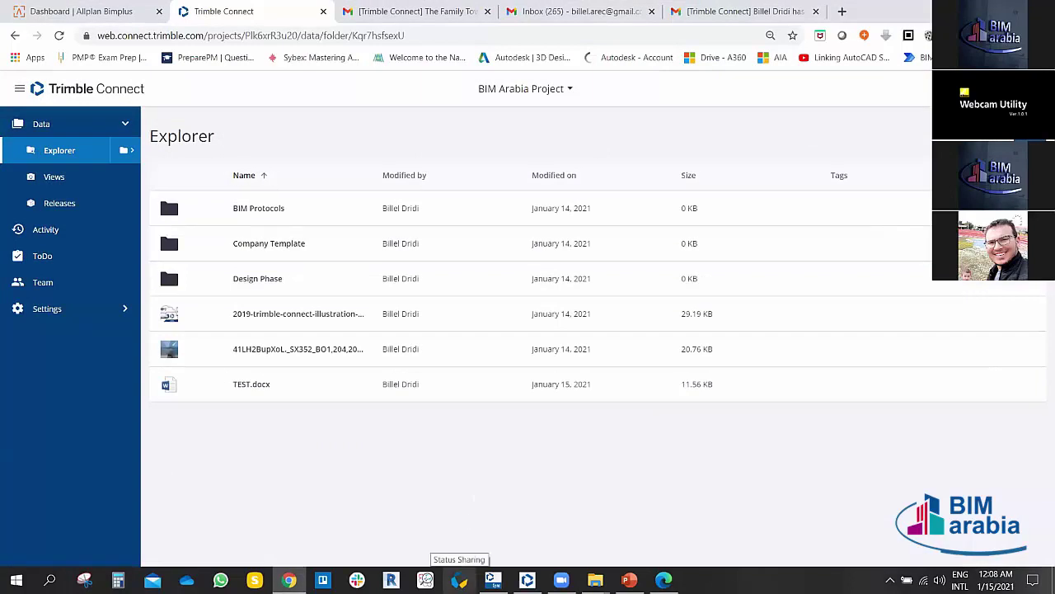
click(391, 579)
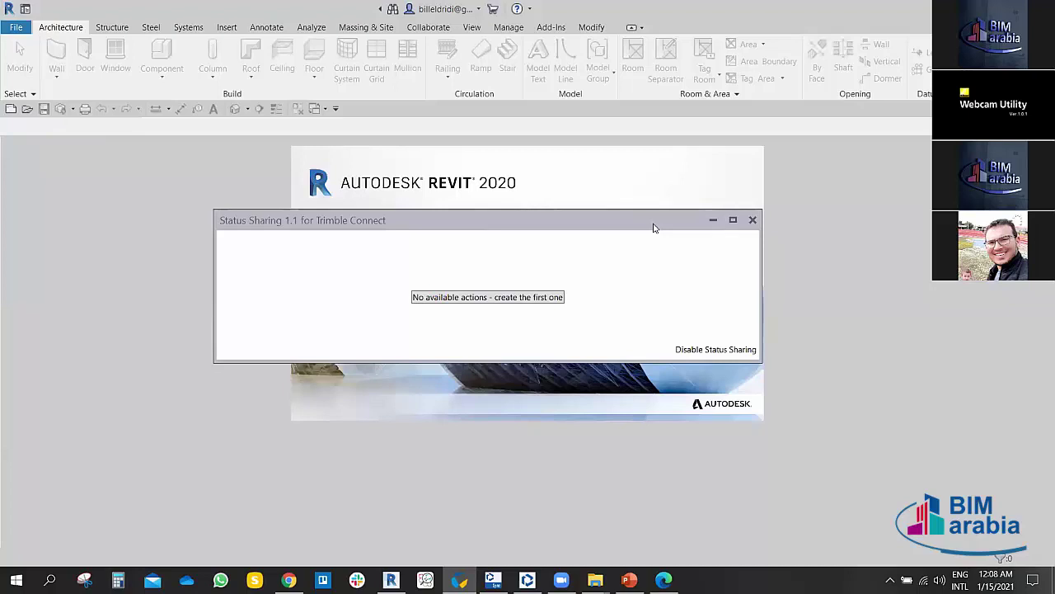
drag(654, 228, 656, 249)
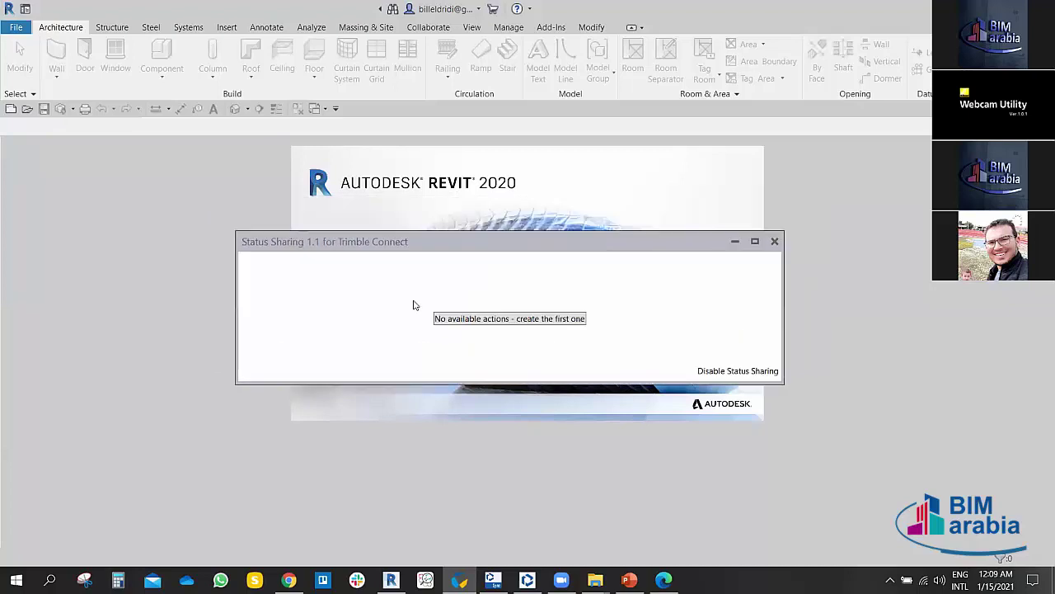
click(734, 241)
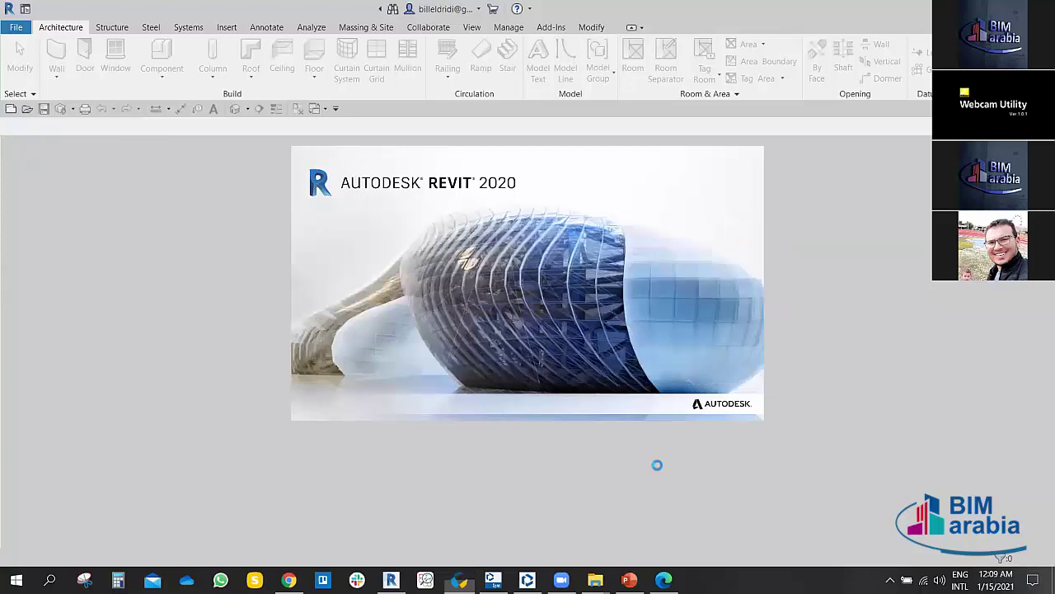
click(289, 580)
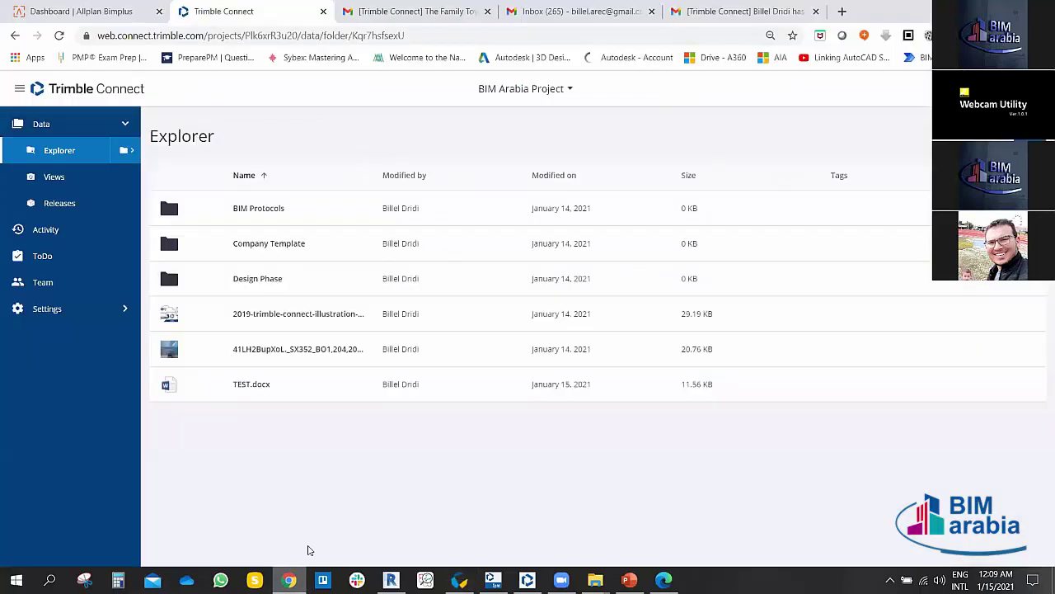
Step: Switch to The Family Tower and open CDE-BS EN ISO 19650-2 > Work in Progress > Architectural Model
click(391, 580)
click(289, 580)
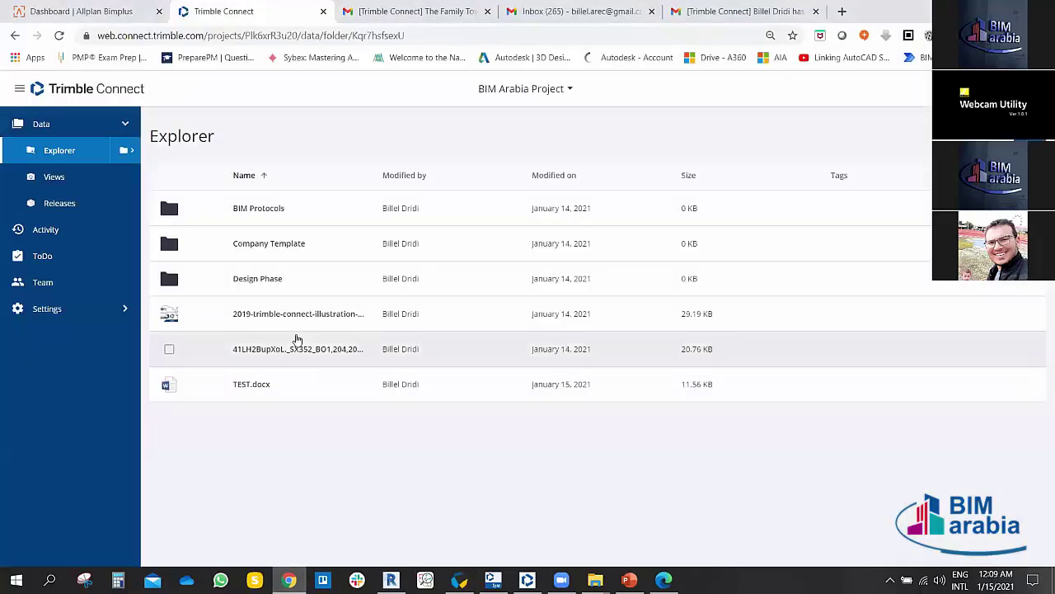
click(528, 89)
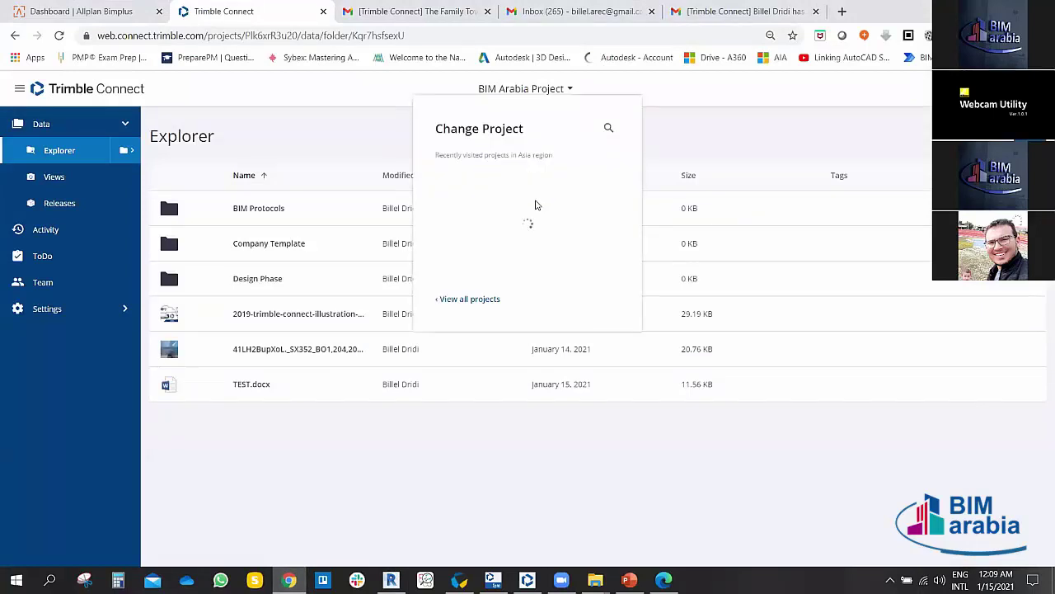
click(503, 200)
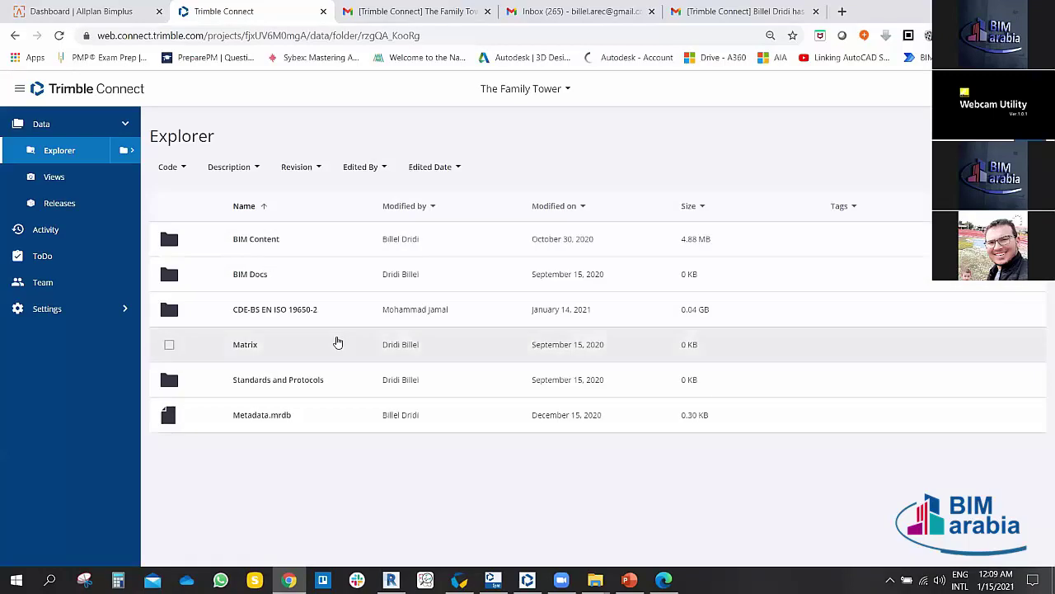
click(237, 310)
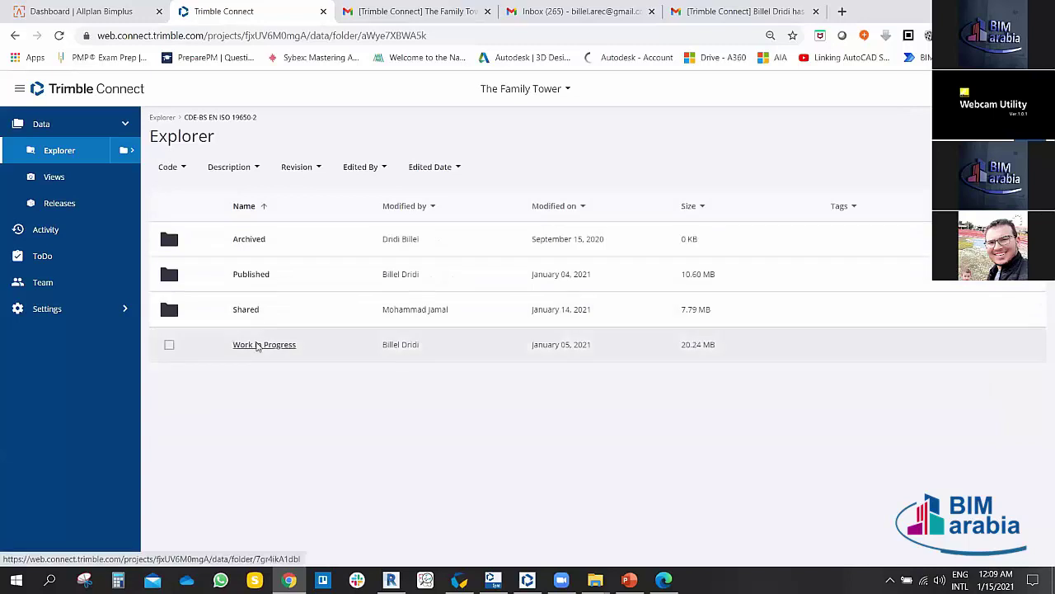
click(257, 345)
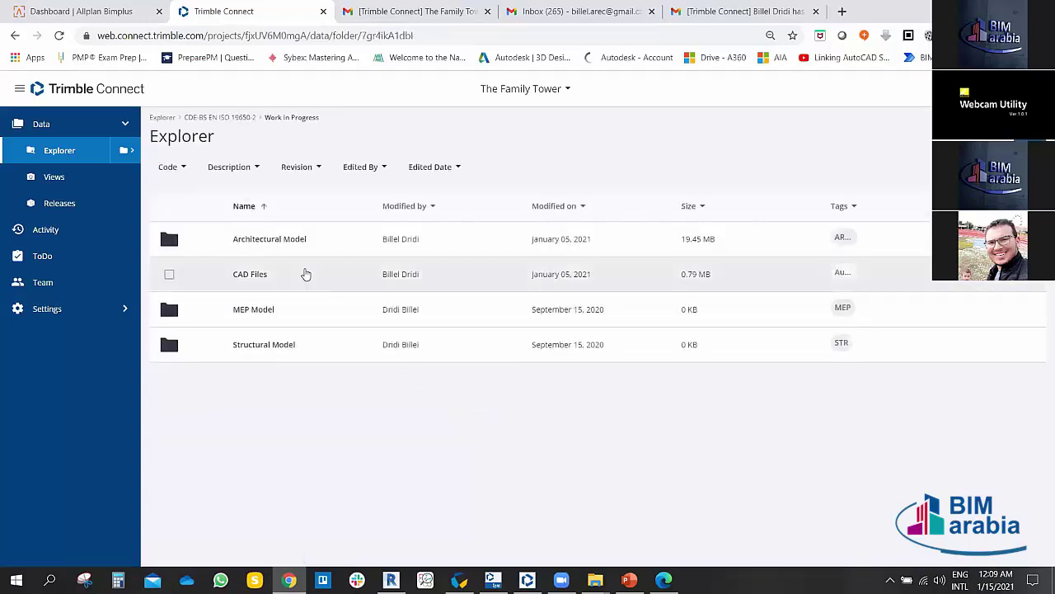
click(290, 244)
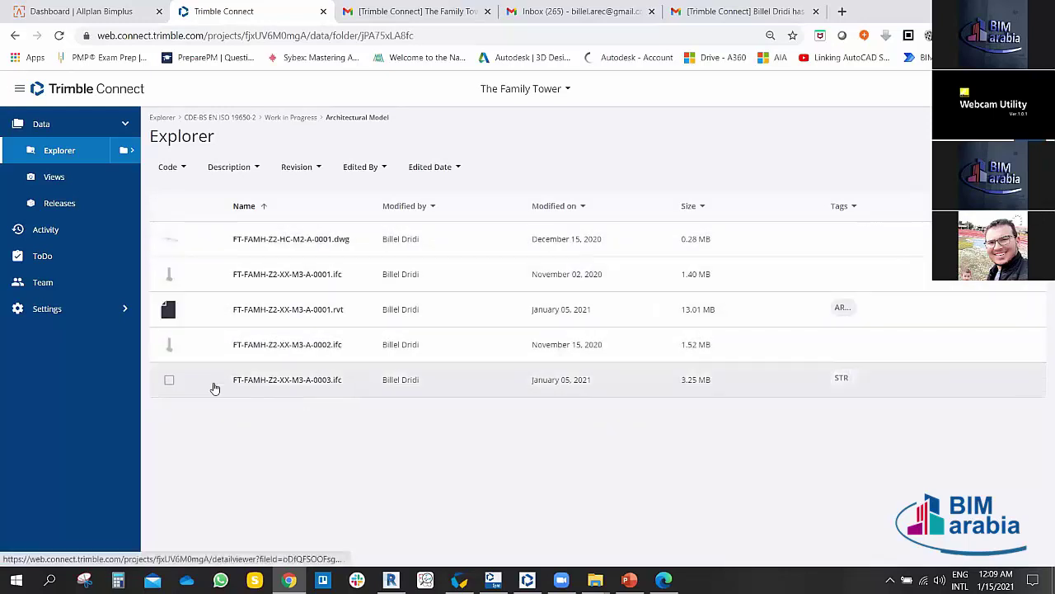
Step: Open FT-FAMH-Z2-XX-M3-A-0003.ifc, refresh to the newer viewer version, and orbit to see the piles
click(264, 380)
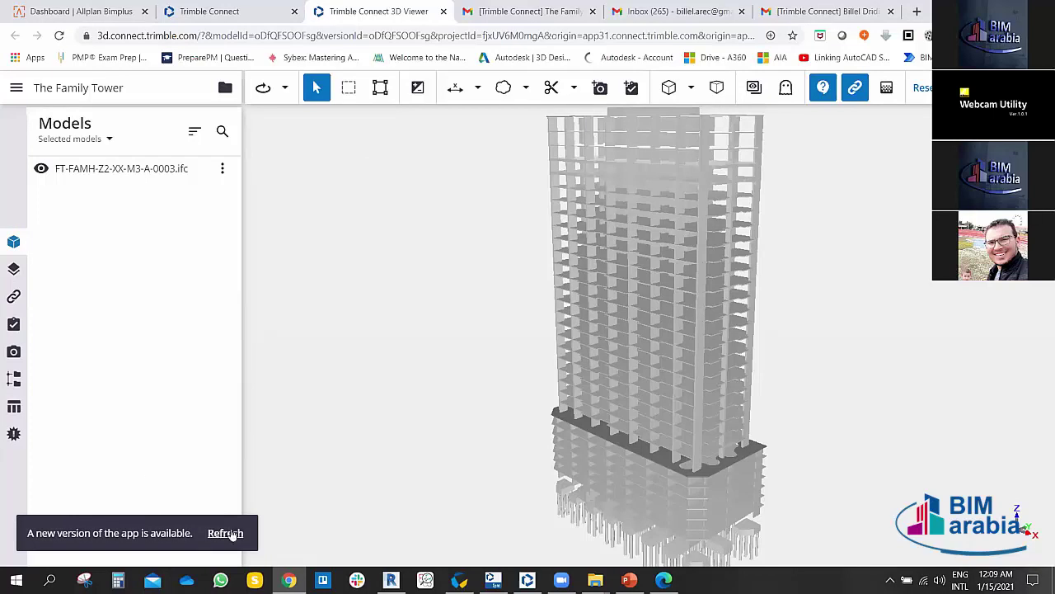
click(225, 534)
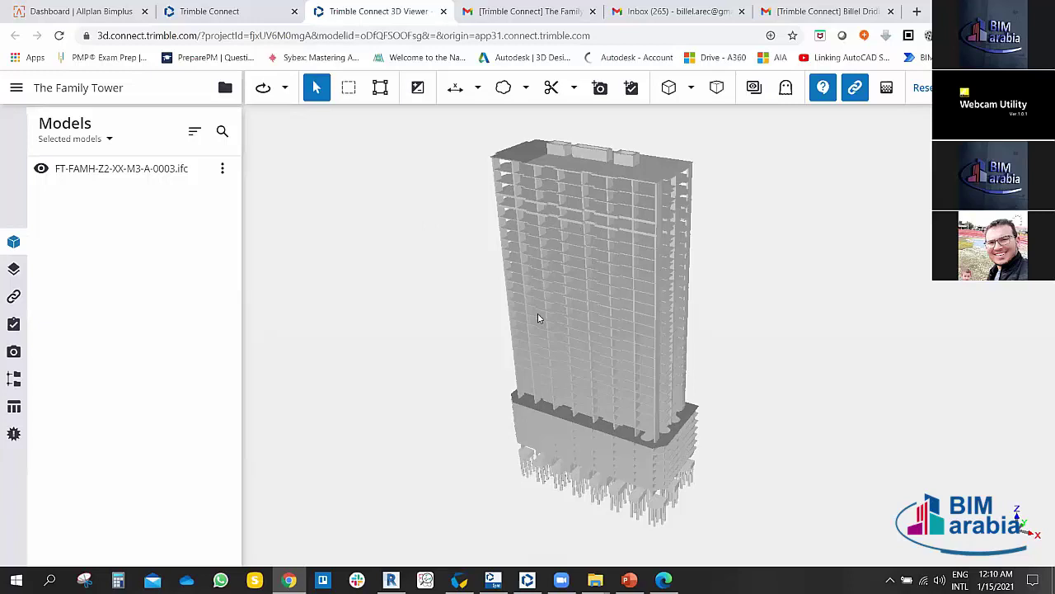
drag(441, 341, 639, 309)
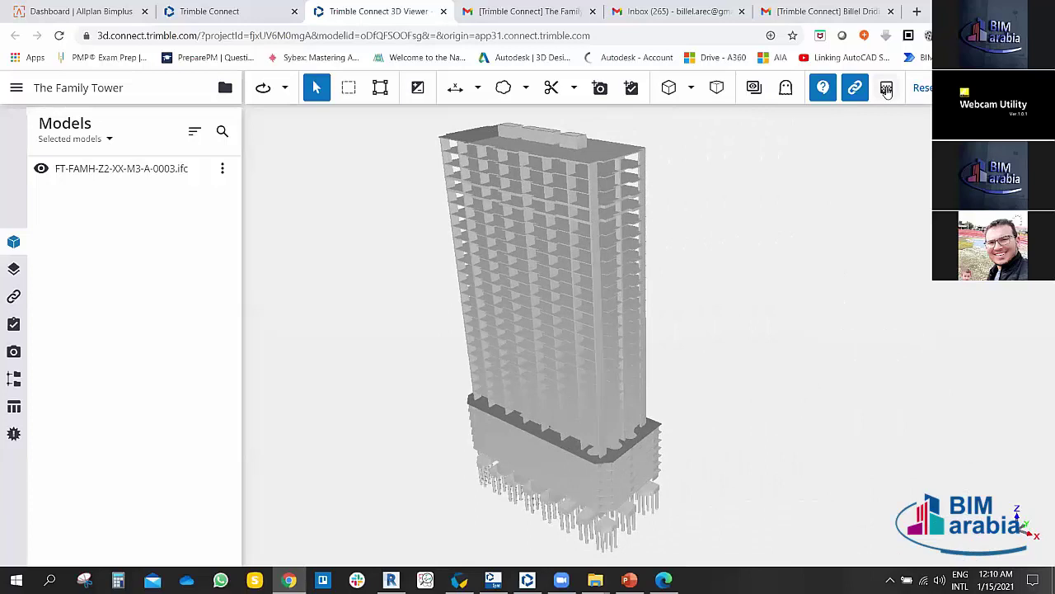
Step: Fade the tower with the model transparency slider, restore full opacity, then hide attachments
click(887, 89)
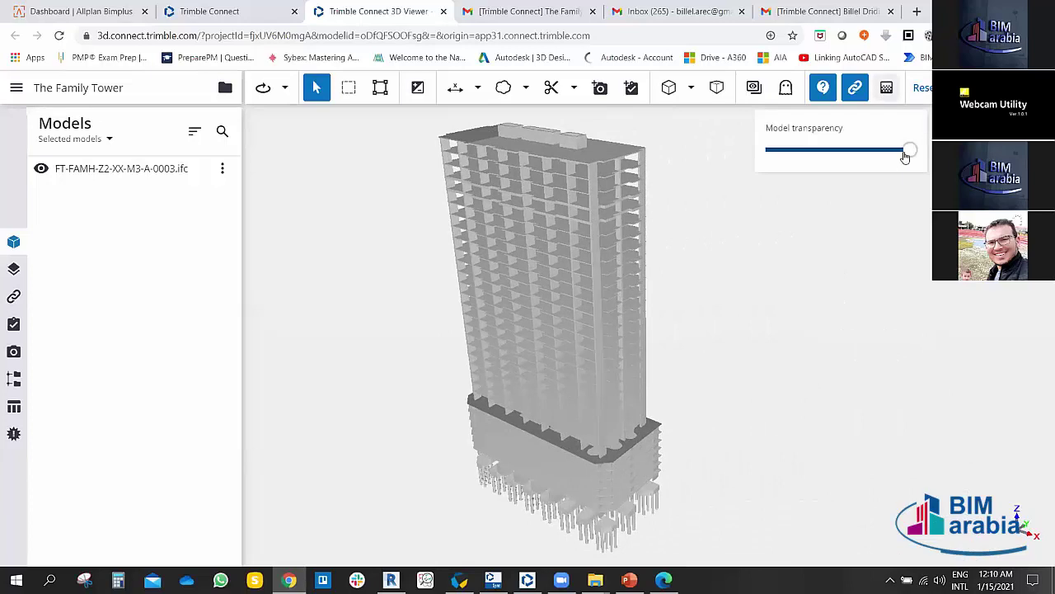
drag(908, 153, 931, 156)
drag(911, 151, 789, 160)
scroll(554, 137, up, 10)
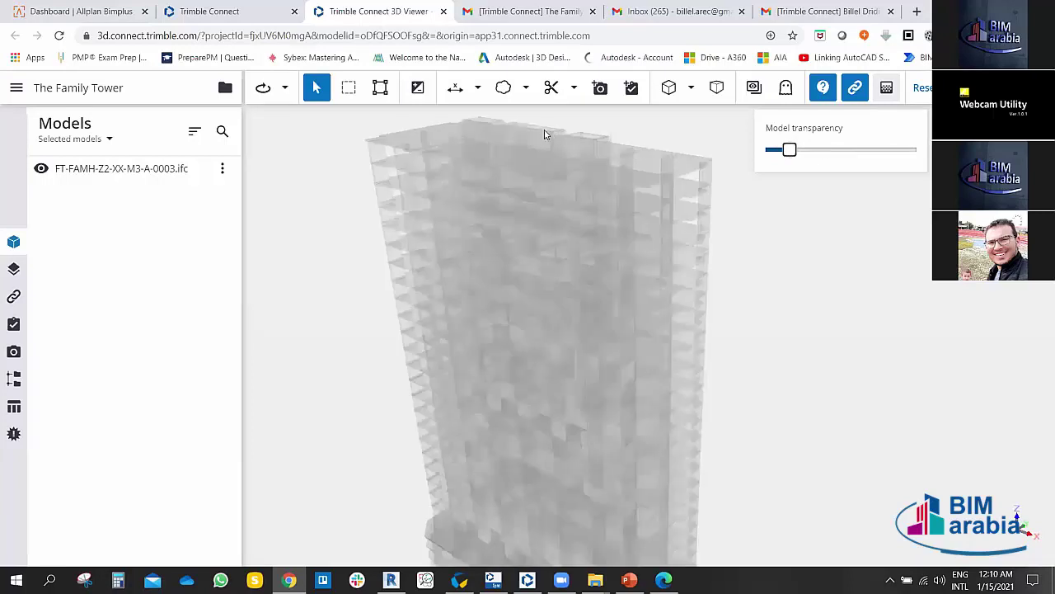
scroll(564, 207, down, 12)
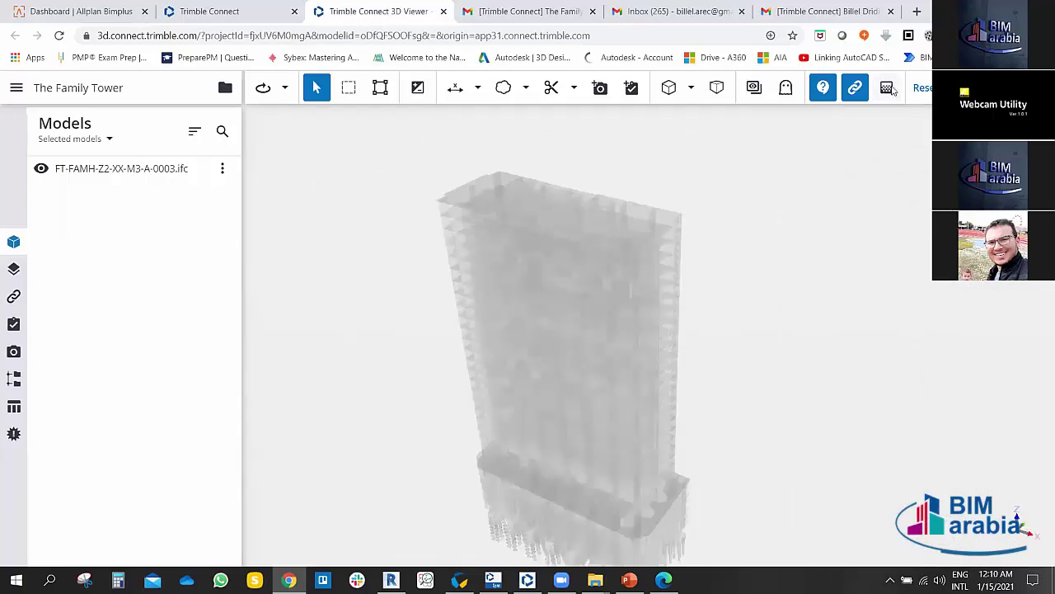
click(887, 88)
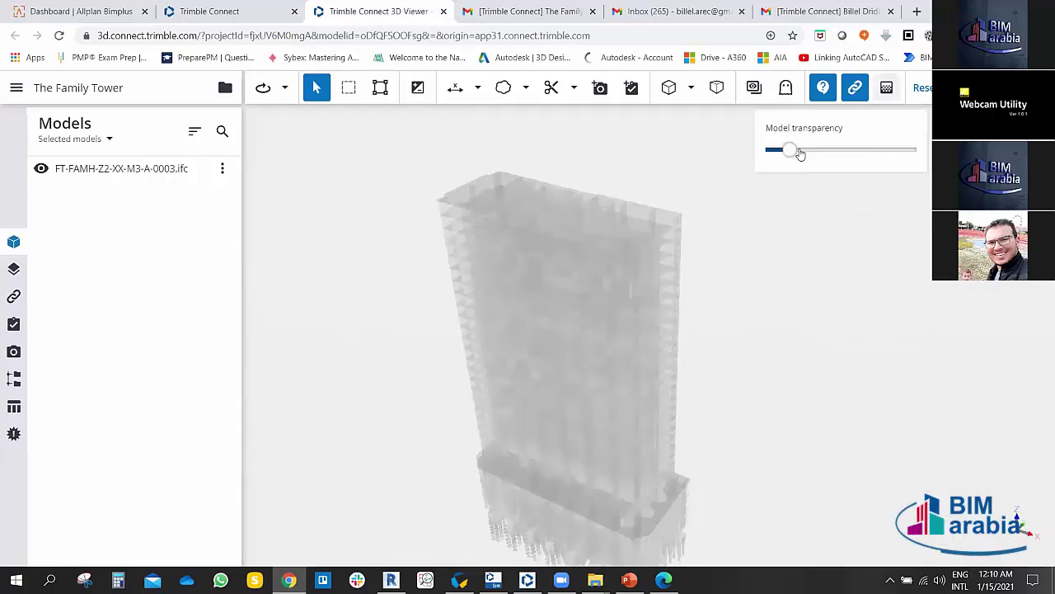
drag(793, 150, 913, 152)
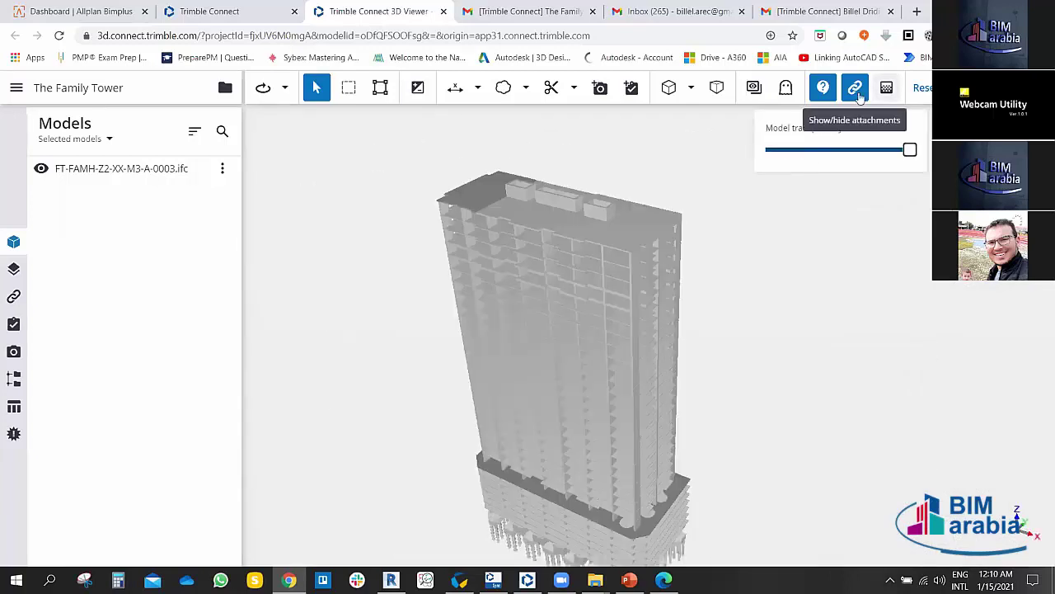
click(857, 96)
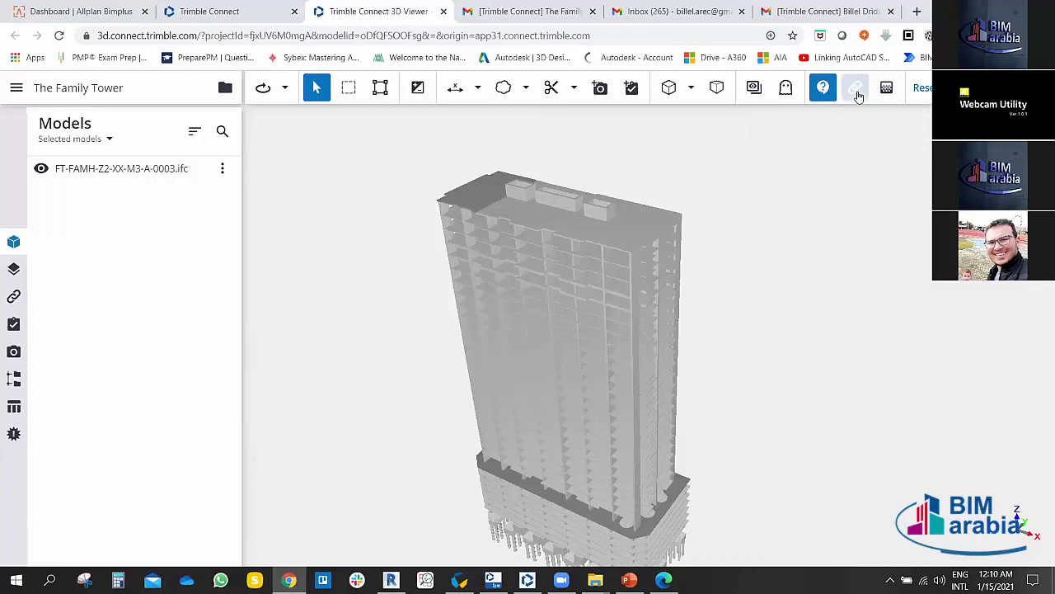
click(857, 95)
click(575, 270)
drag(575, 270, 565, 292)
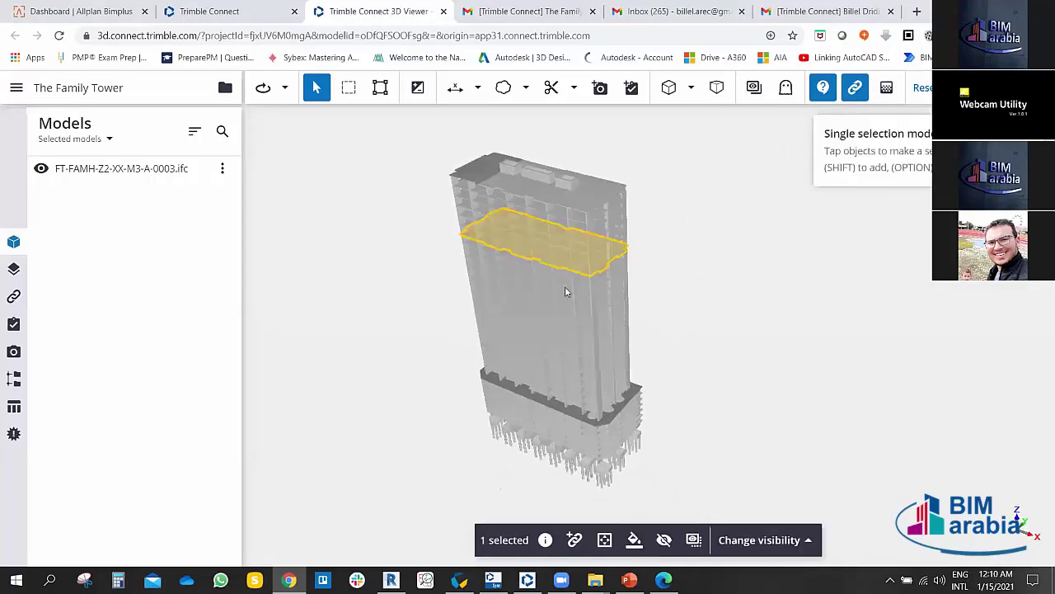
click(704, 273)
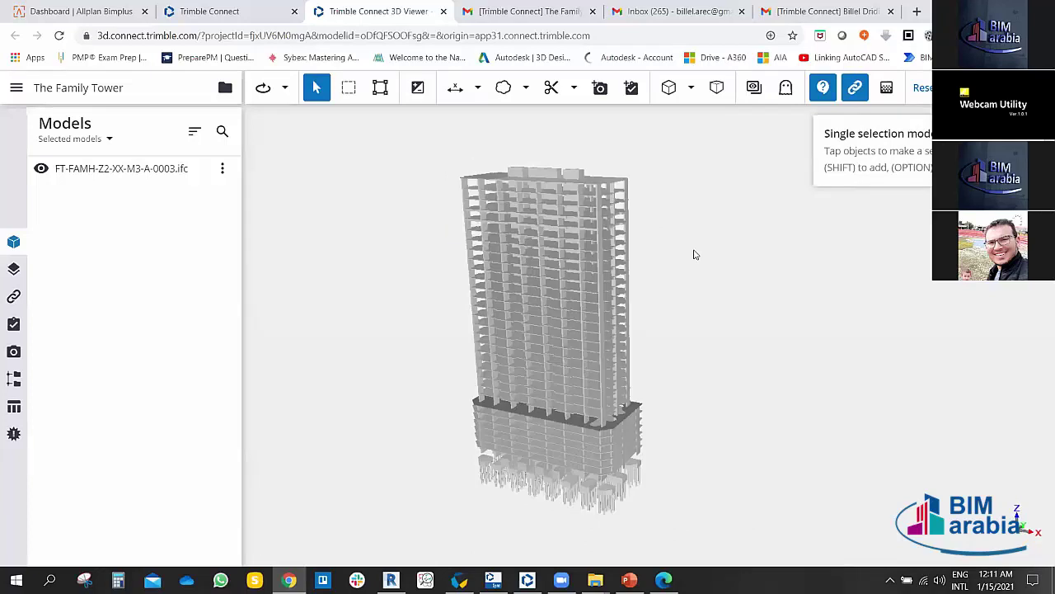
drag(684, 291, 691, 275)
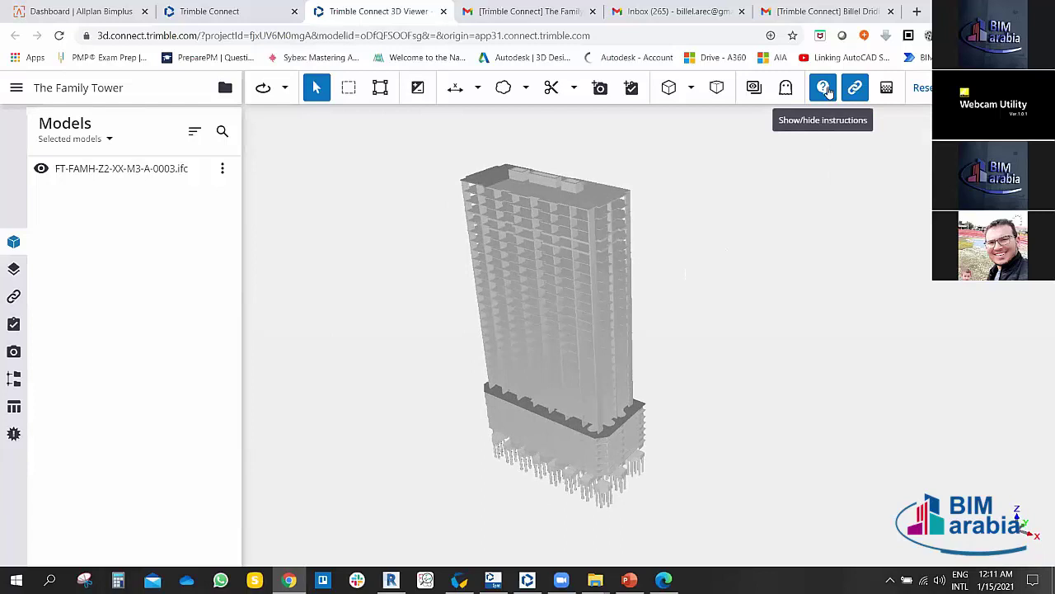
click(824, 89)
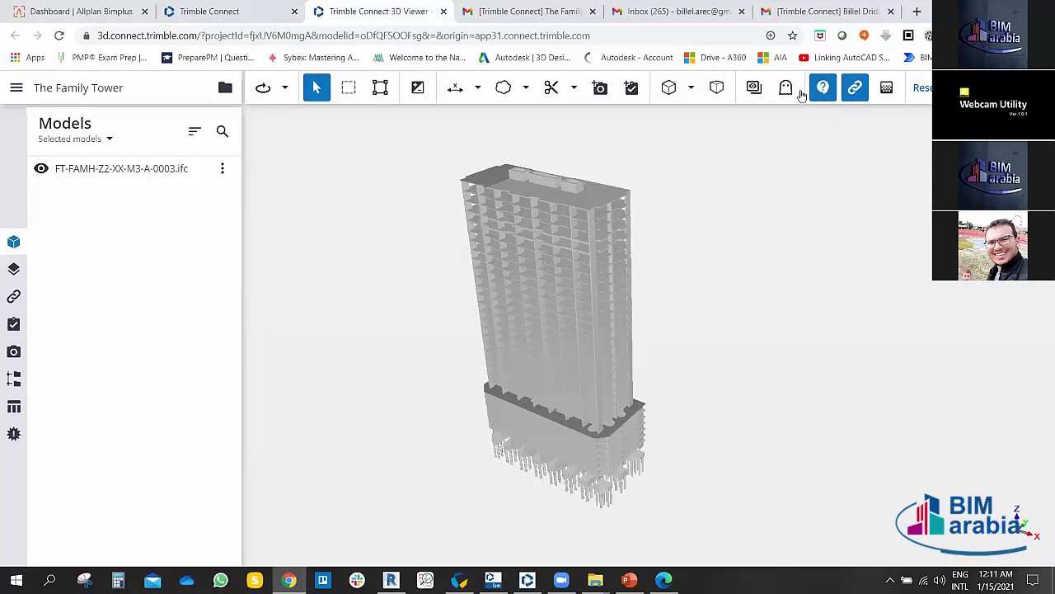
click(788, 88)
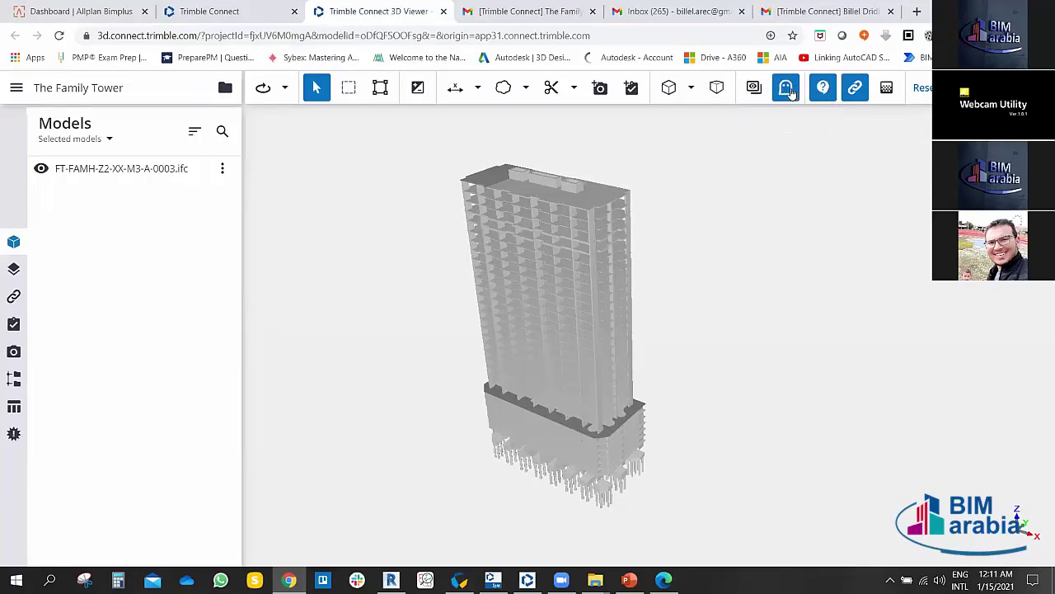
click(597, 202)
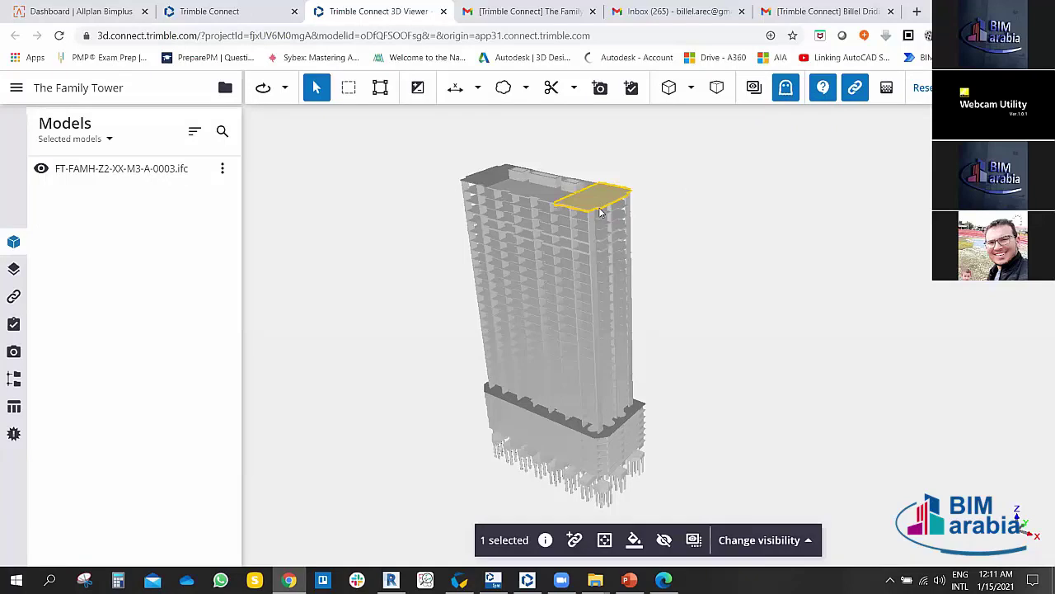
scroll(600, 212, up, 5)
click(690, 210)
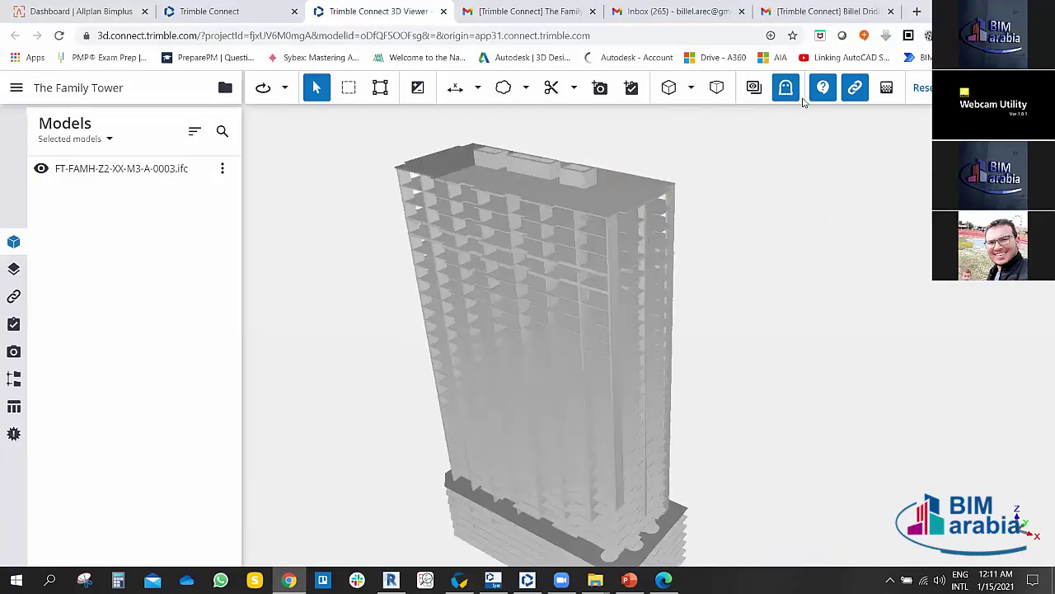
click(785, 87)
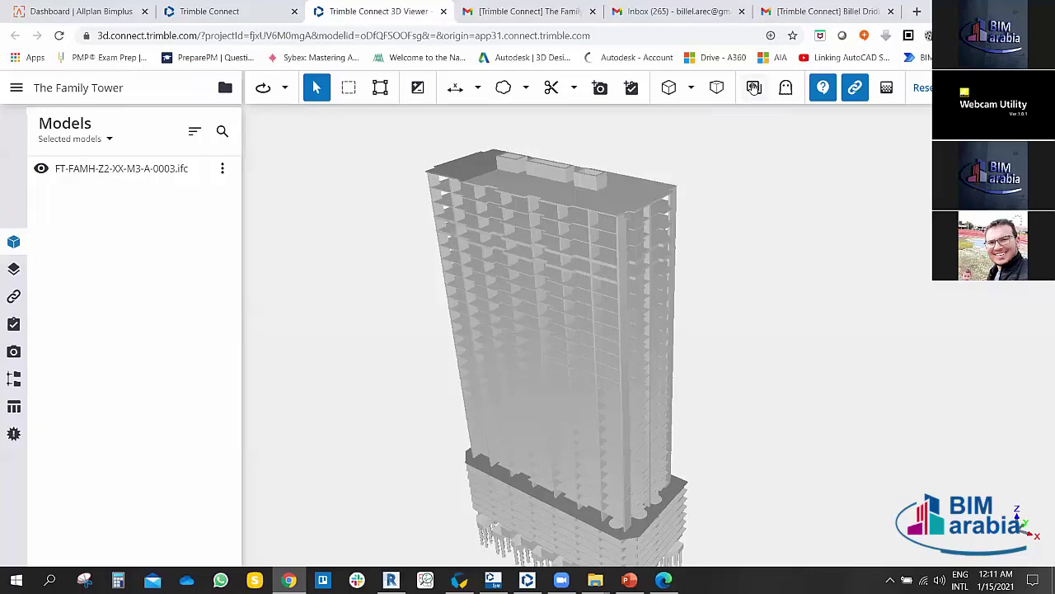
click(626, 199)
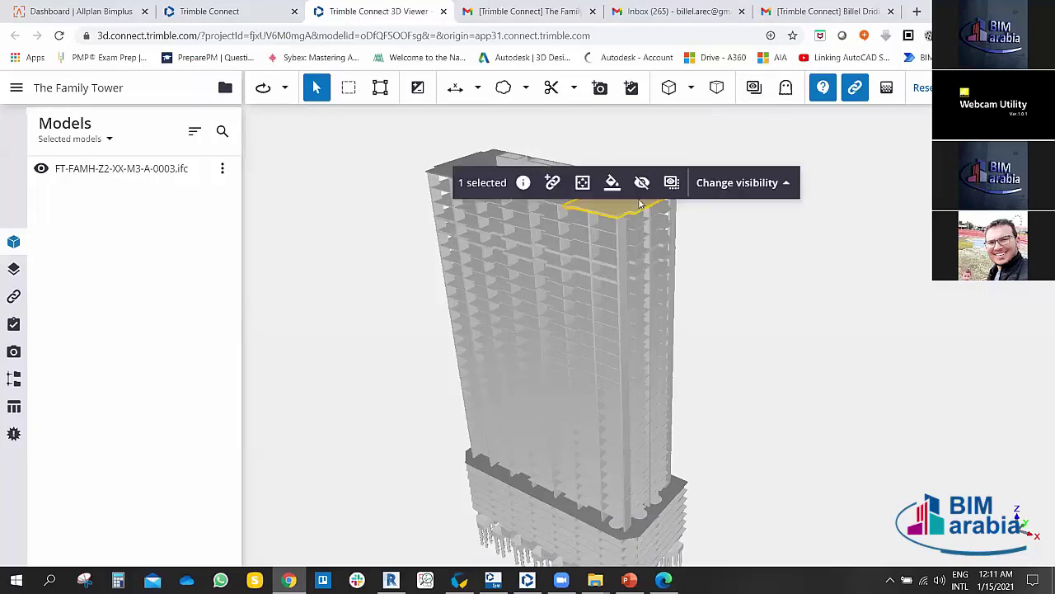
click(760, 188)
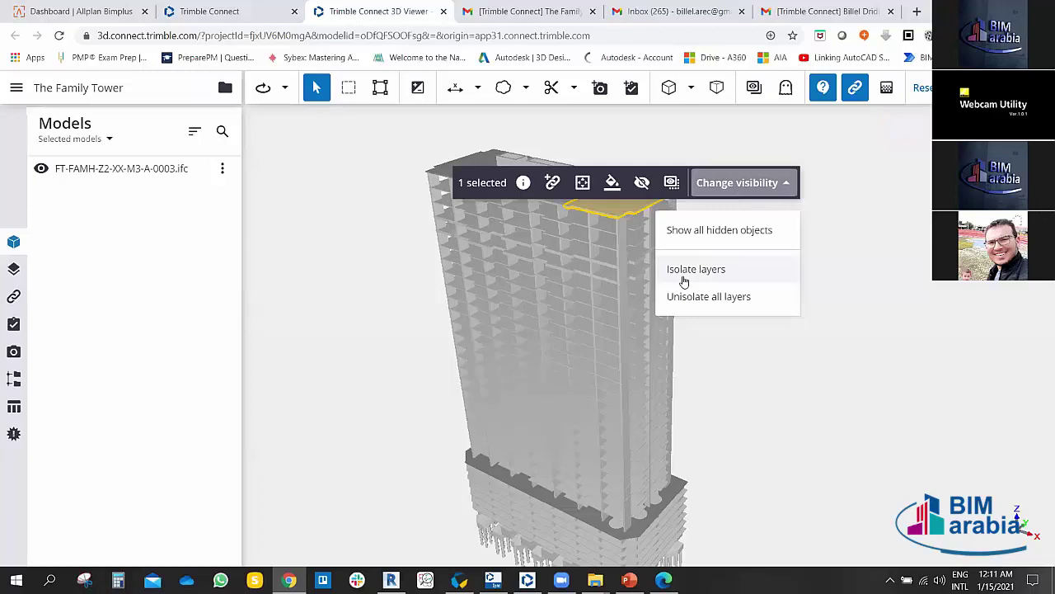
click(672, 182)
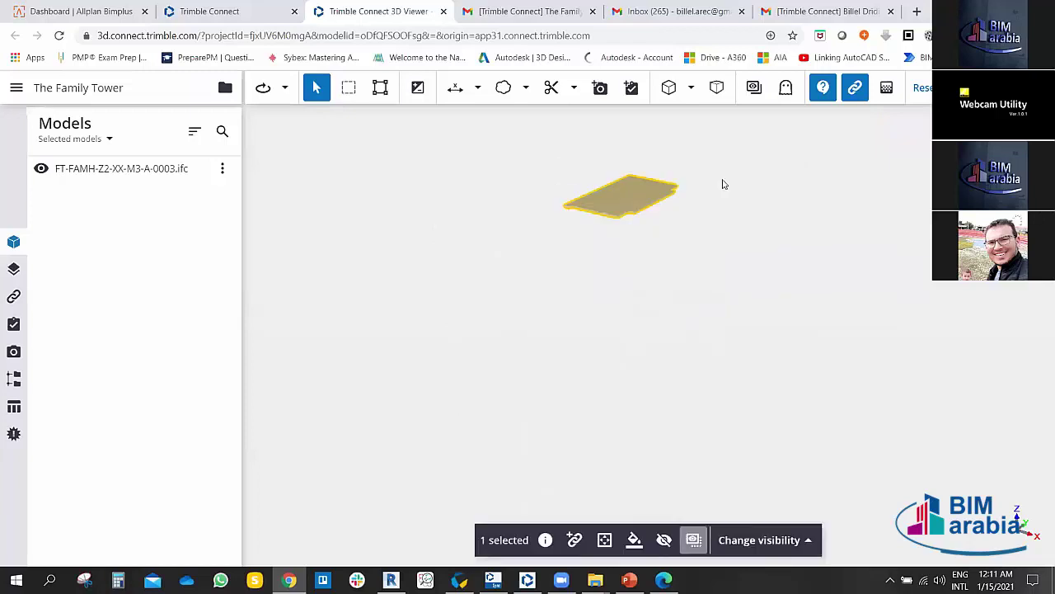
click(757, 88)
click(707, 227)
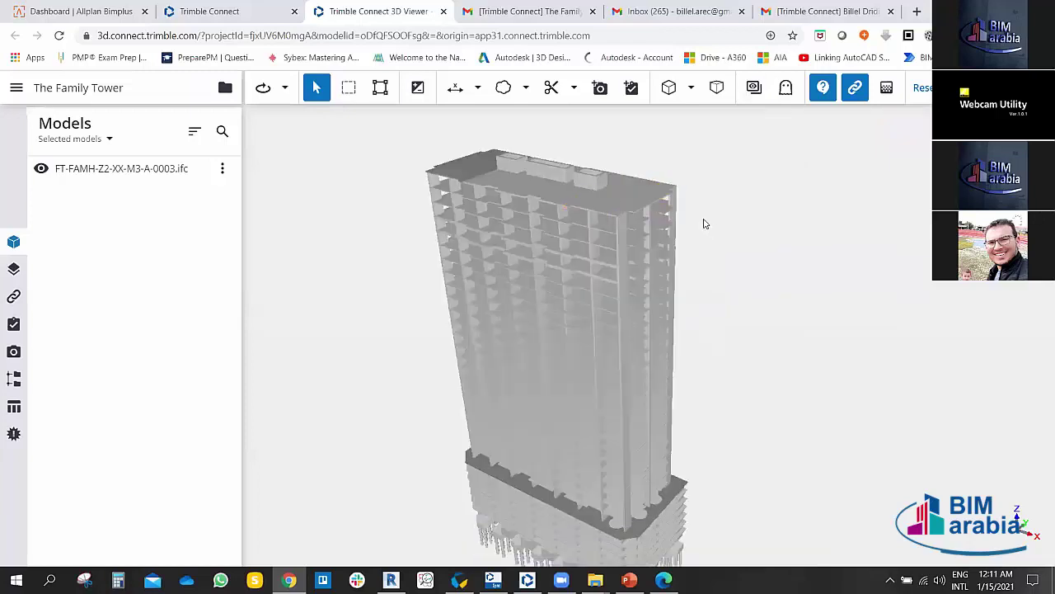
drag(646, 198, 755, 236)
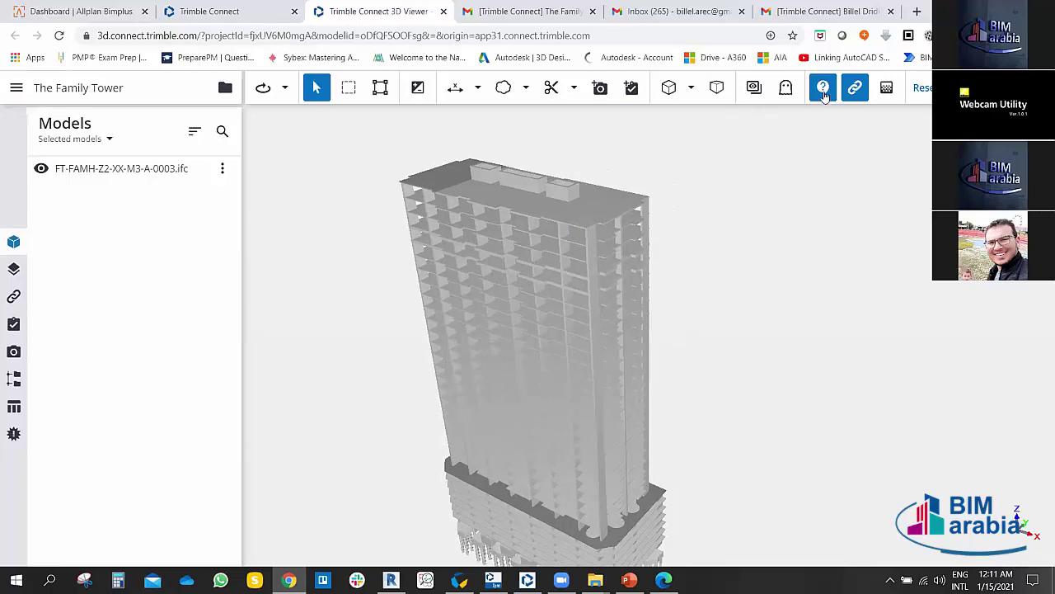
click(569, 222)
click(793, 247)
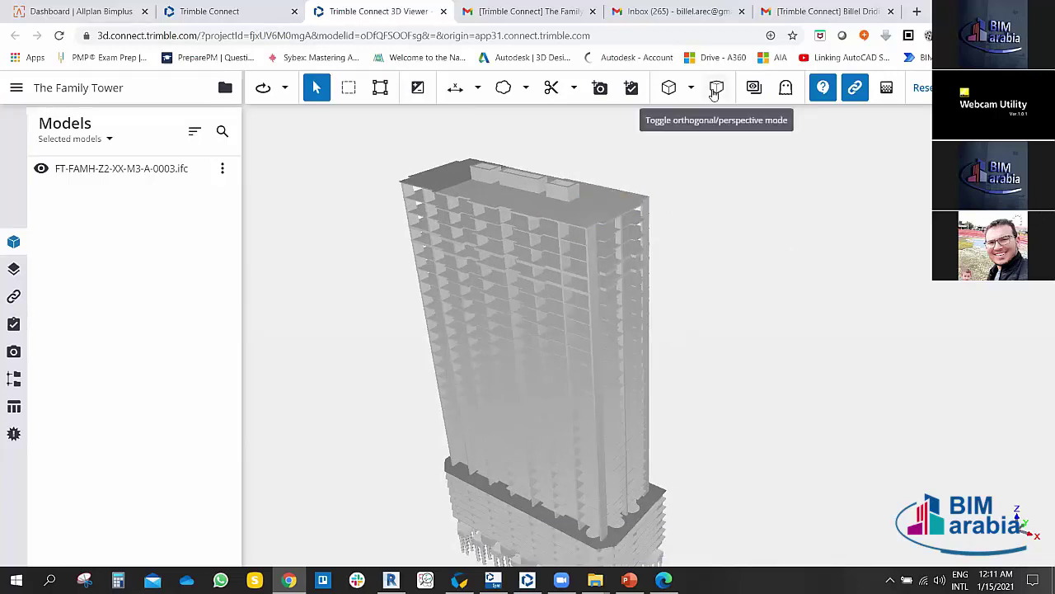
click(715, 89)
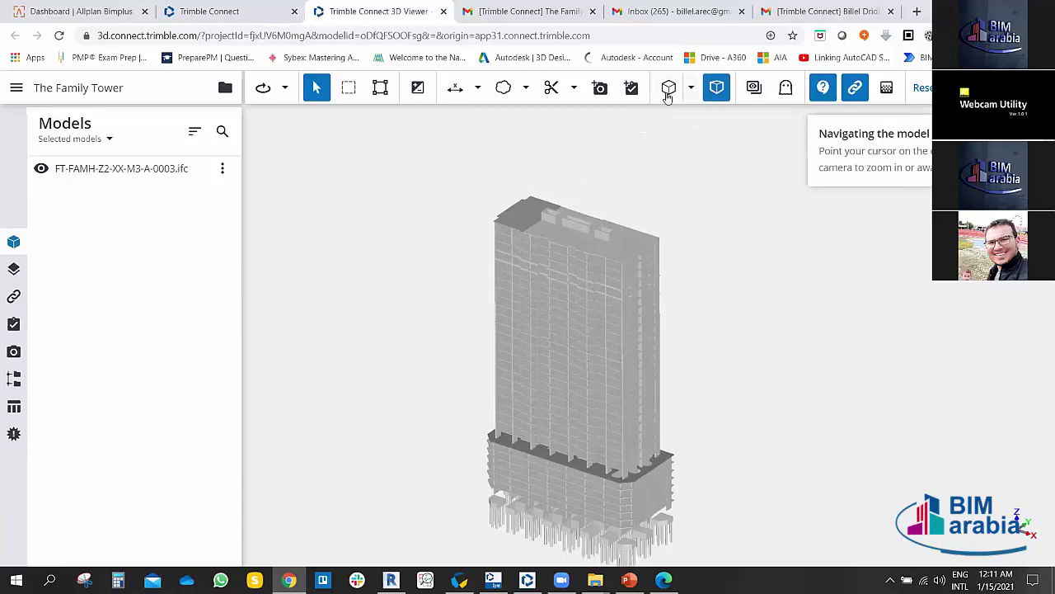
click(714, 90)
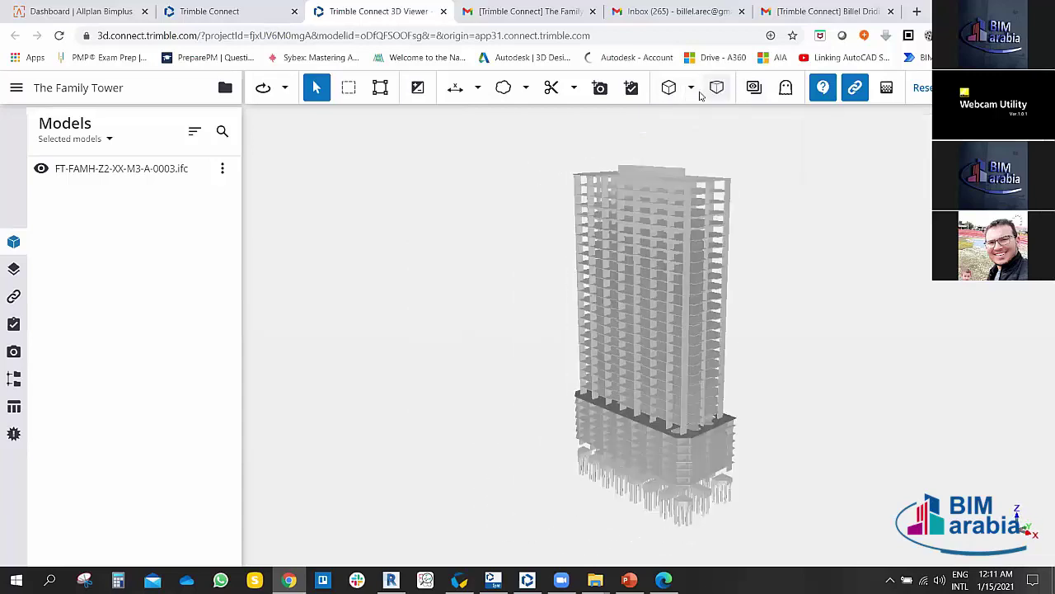
Step: View the tower in the Top, Back, Right and Bottom preset views
click(690, 88)
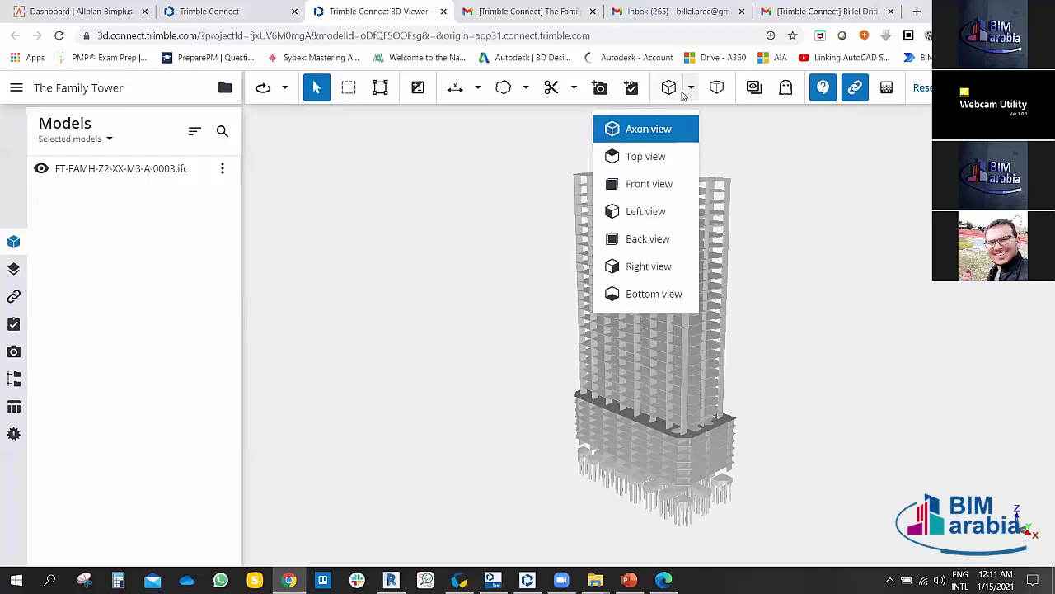
click(654, 157)
click(691, 88)
click(665, 212)
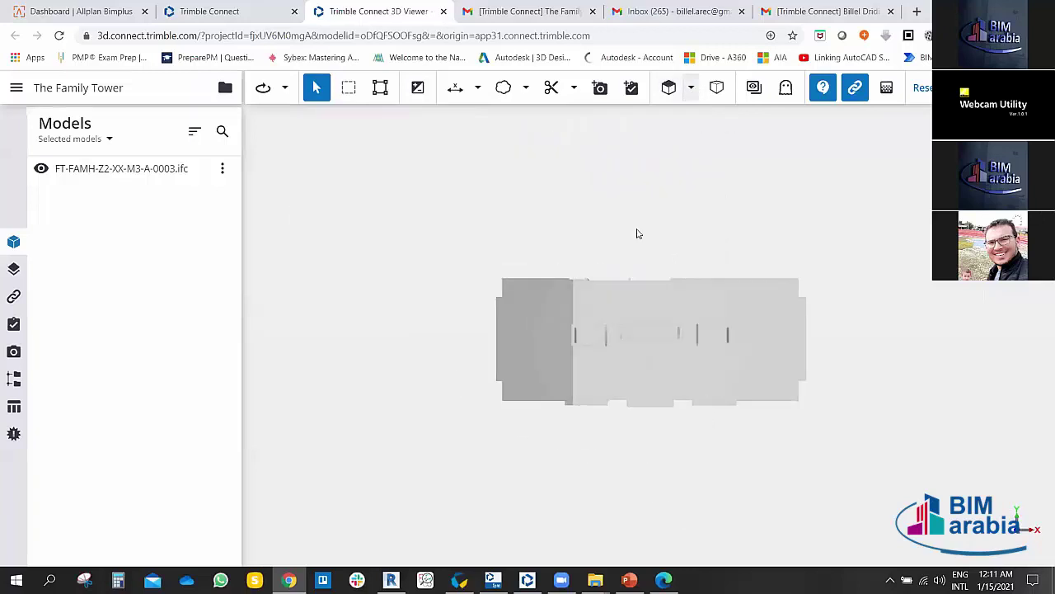
click(690, 88)
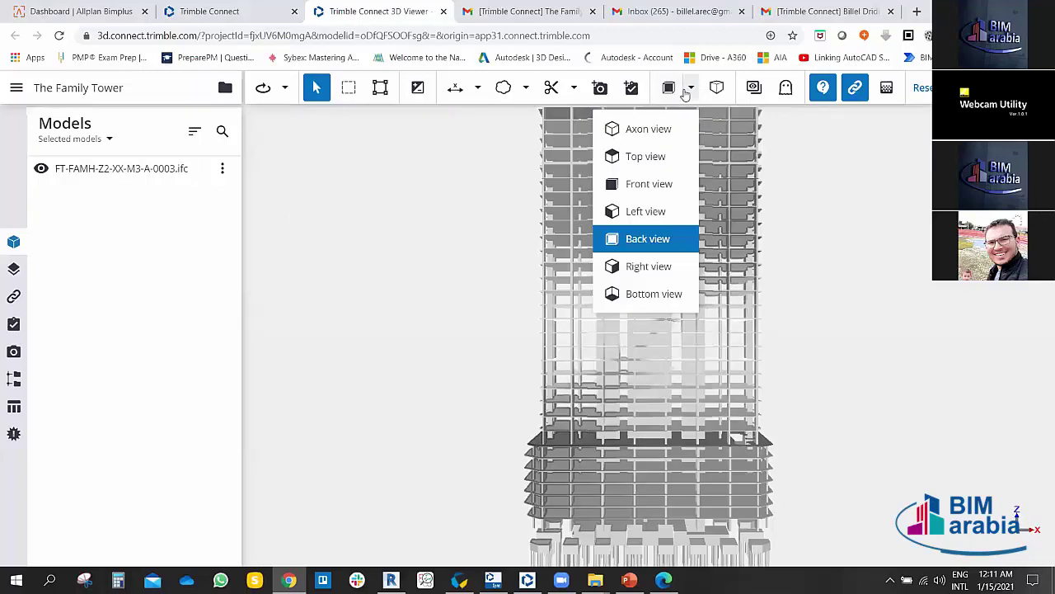
click(624, 290)
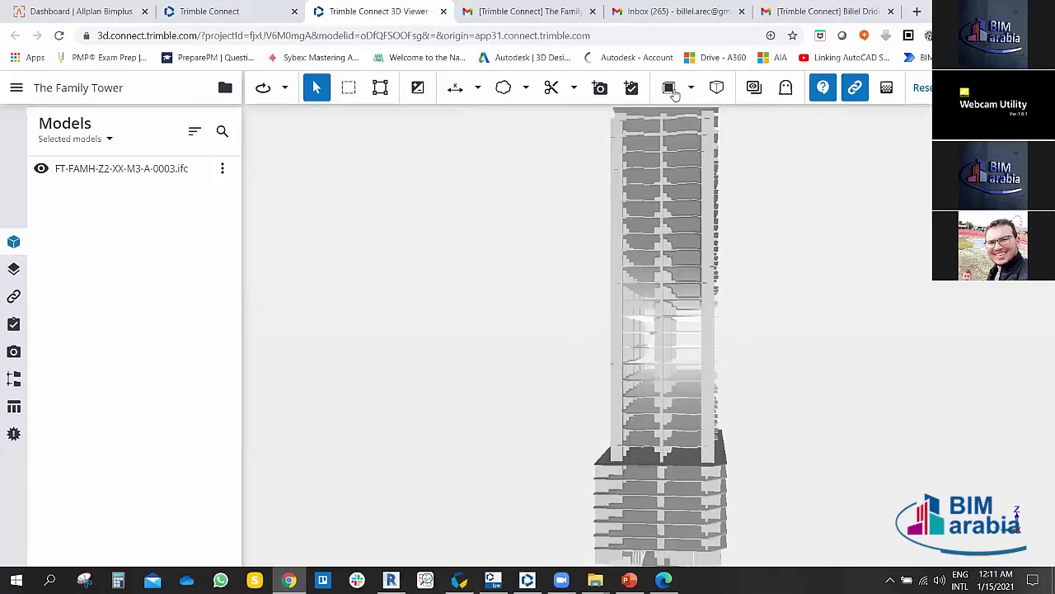
click(693, 93)
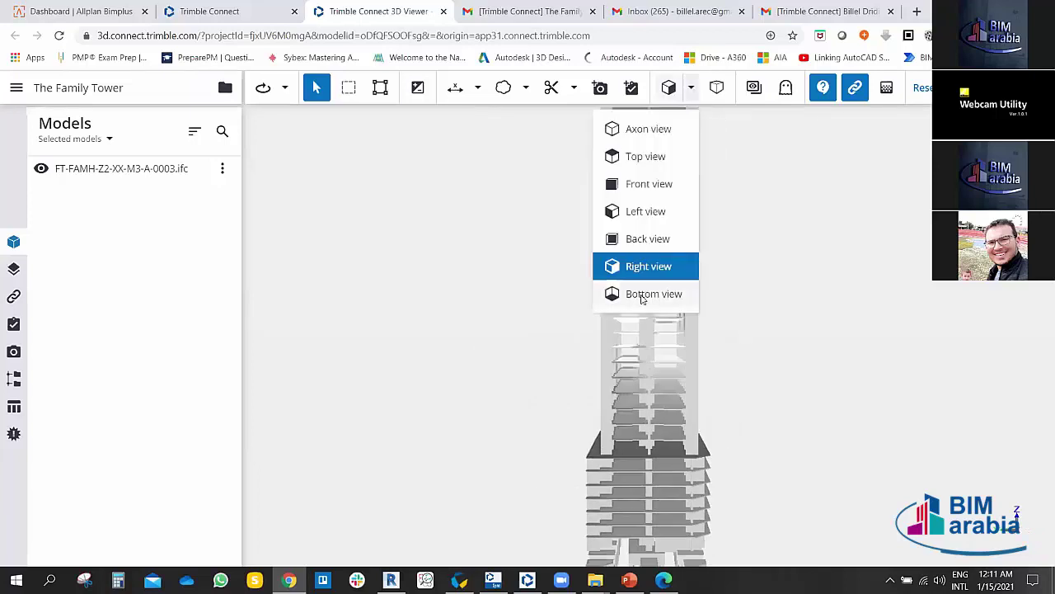
click(634, 293)
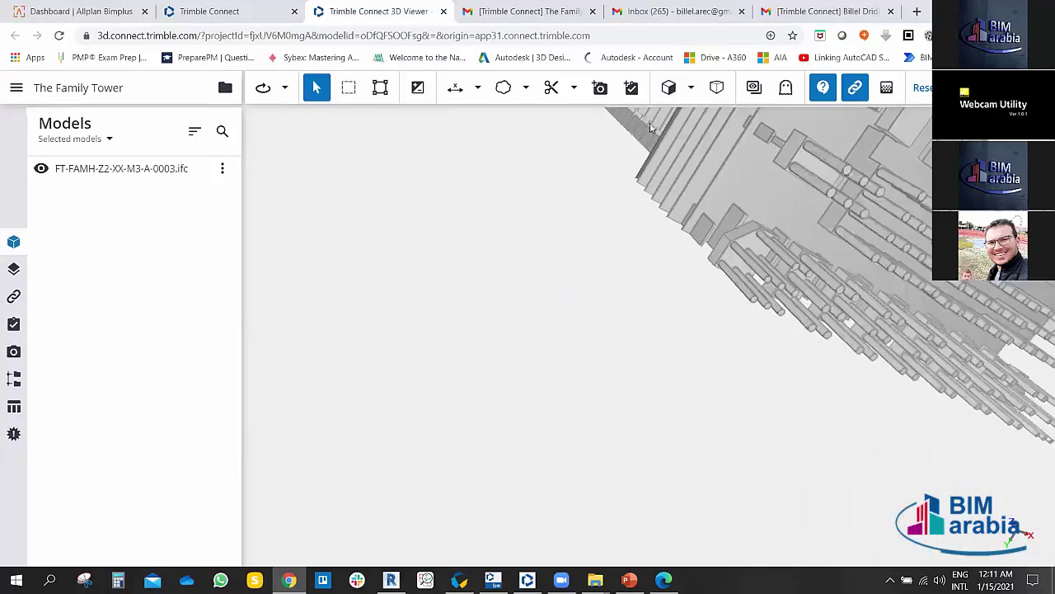
Step: Orbit and zoom the tower to bring the roof slab into close view
drag(778, 523, 443, 292)
scroll(618, 313, up, 5)
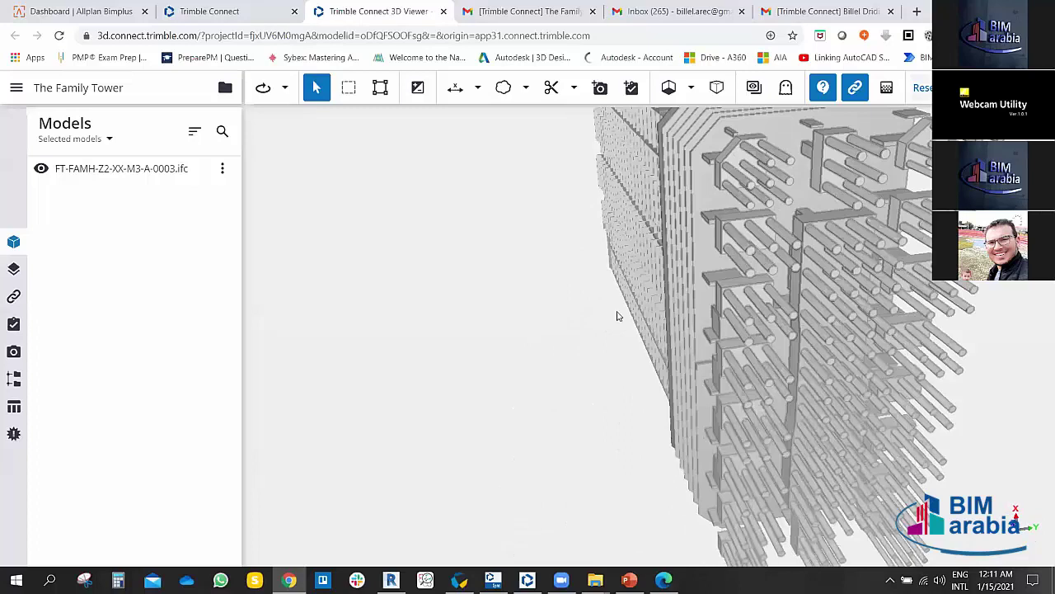
scroll(569, 311, down, 10)
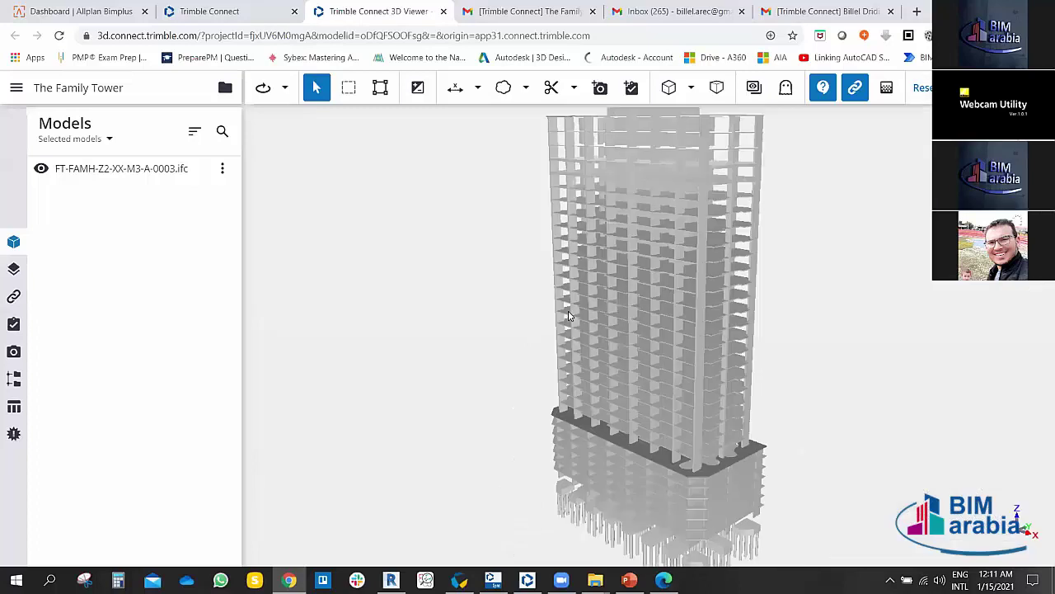
drag(569, 311, 607, 289)
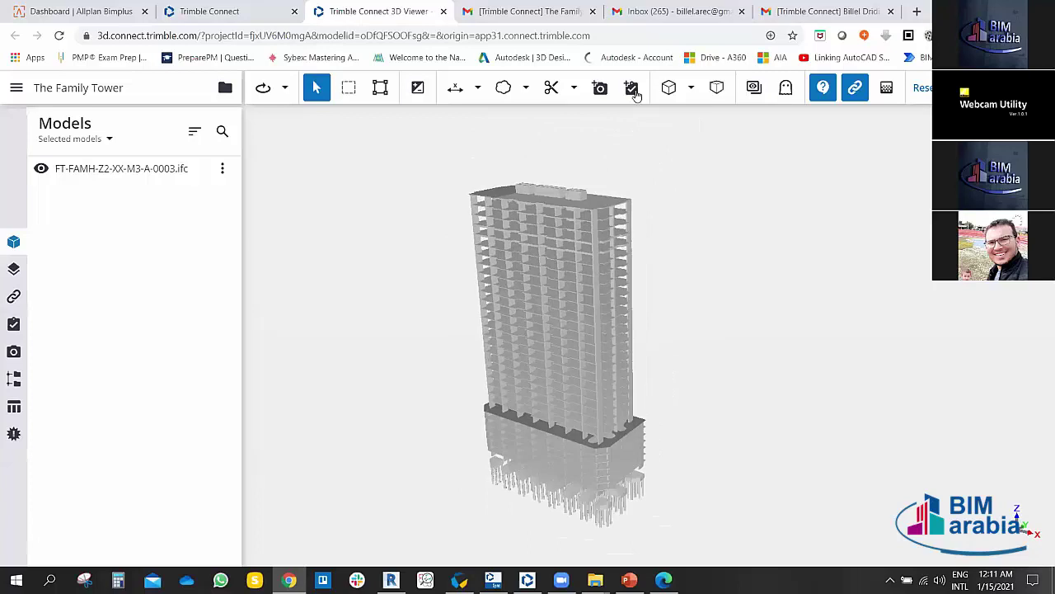
drag(619, 340, 881, 376)
drag(466, 210, 558, 267)
scroll(552, 305, up, 3)
scroll(552, 284, up, 5)
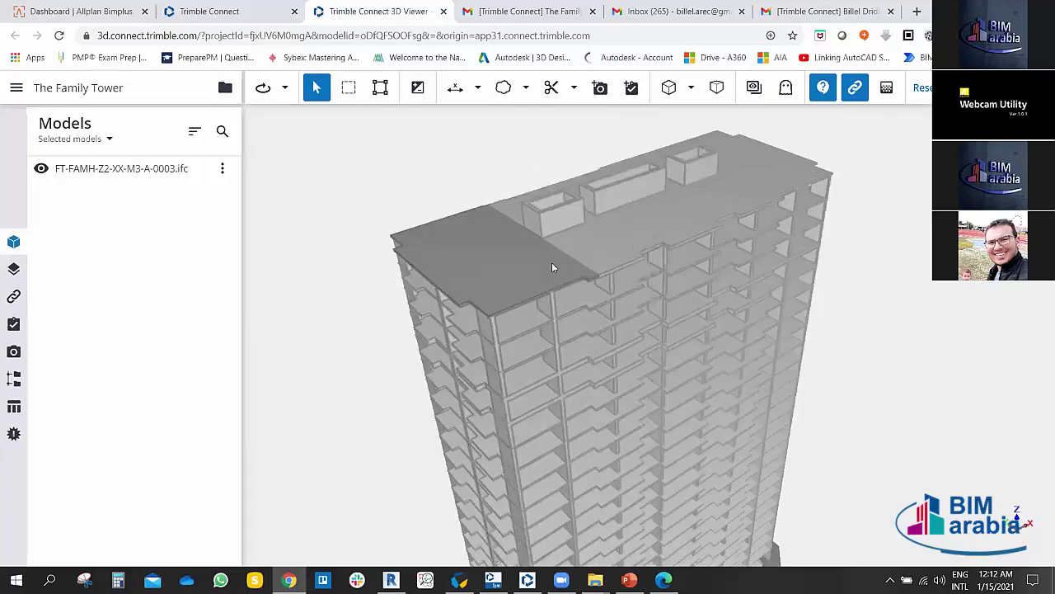
scroll(561, 299, down, 6)
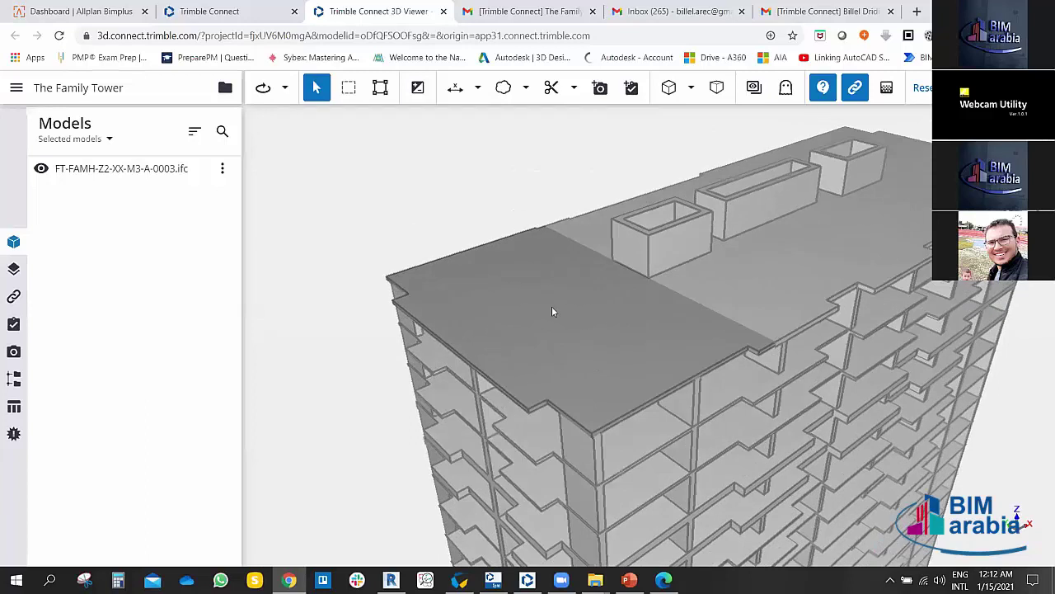
click(485, 299)
scroll(486, 299, up, 5)
click(412, 247)
scroll(411, 247, up, 2)
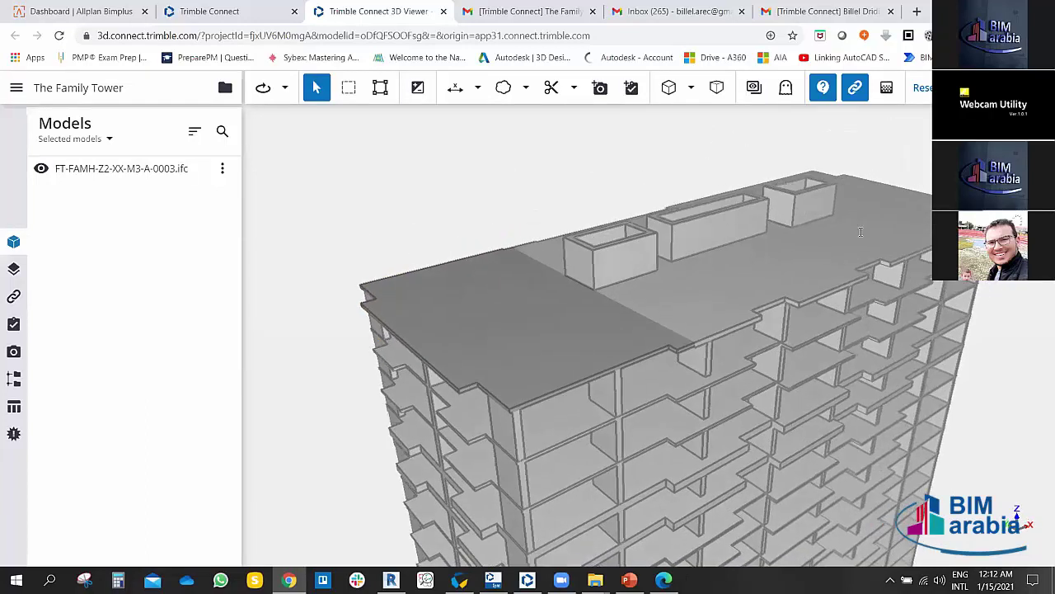
Step: Start a new ToDo and enter 'Concrete Slab Color Different', correcting the misspelled words
click(631, 88)
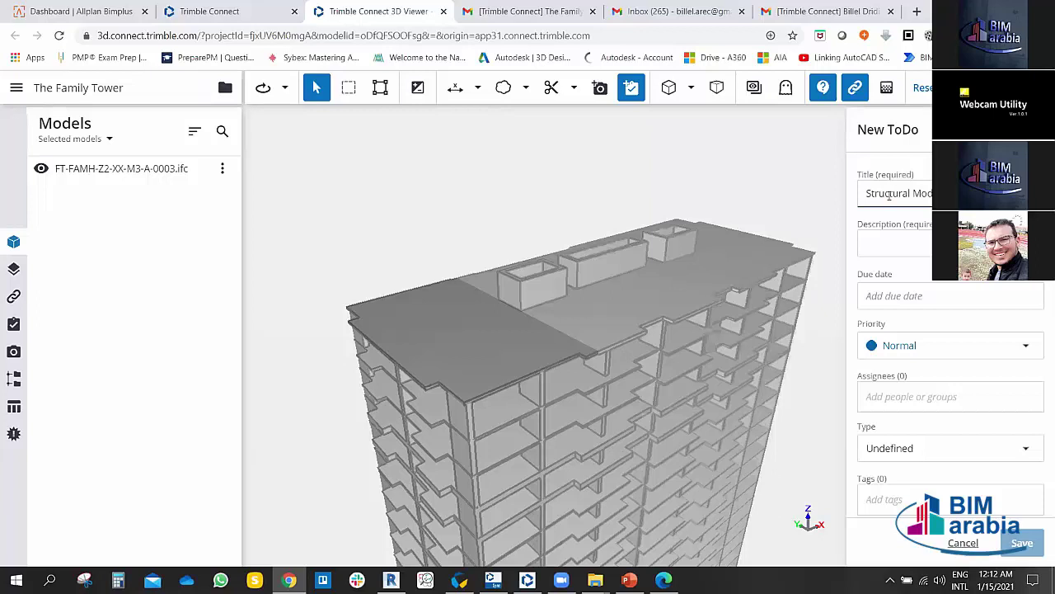
click(898, 243)
text(Sla)
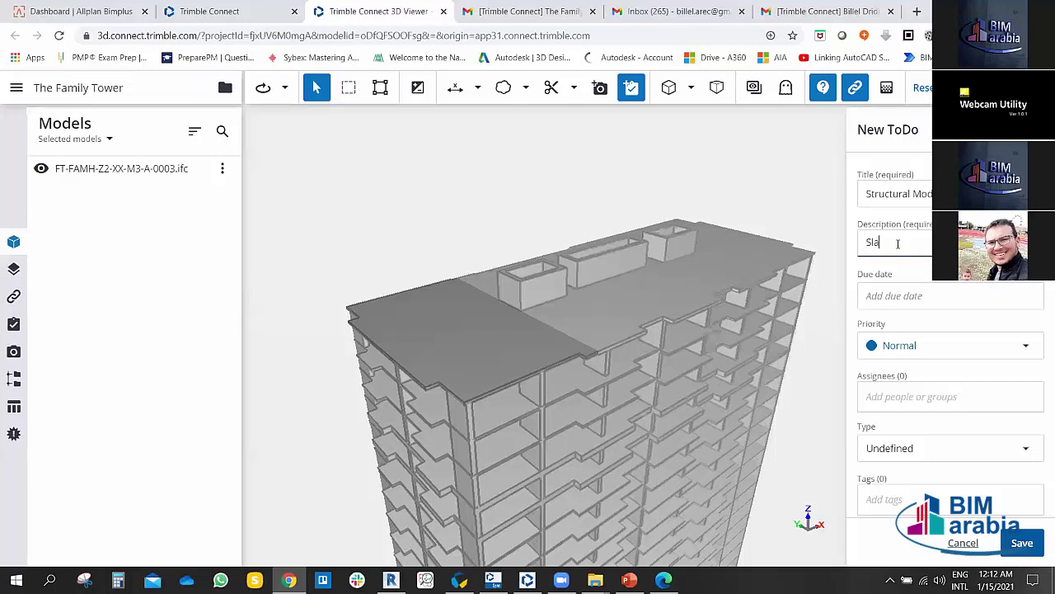
key(BackSpace)
text(Concre Slab C)
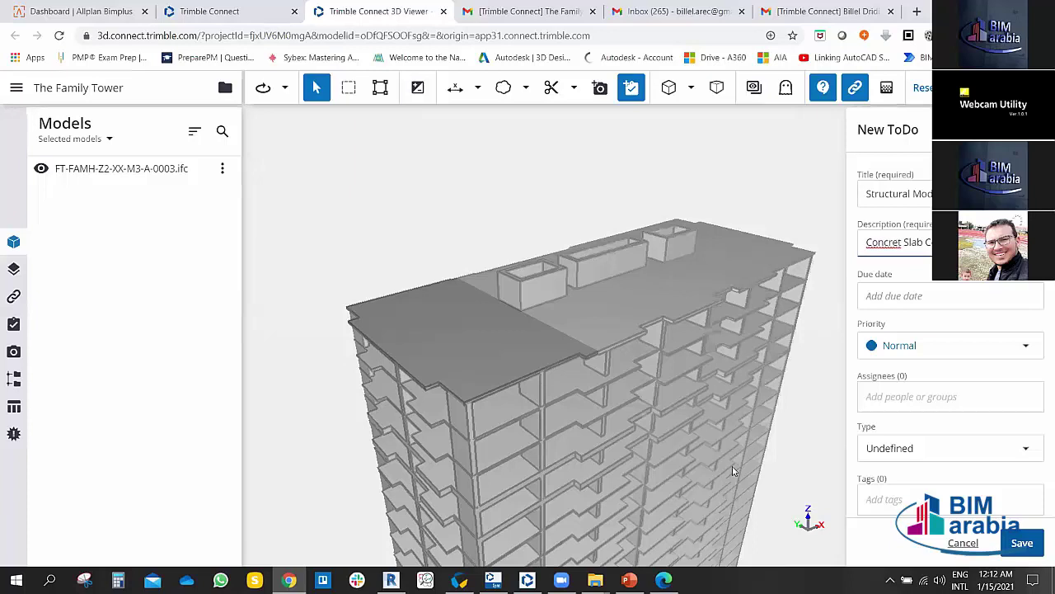
right_click(883, 241)
click(872, 249)
right_click(973, 242)
click(922, 254)
Step: Set the due date to 01/17/2021, priority to Critical, and assign the suggested person
click(891, 297)
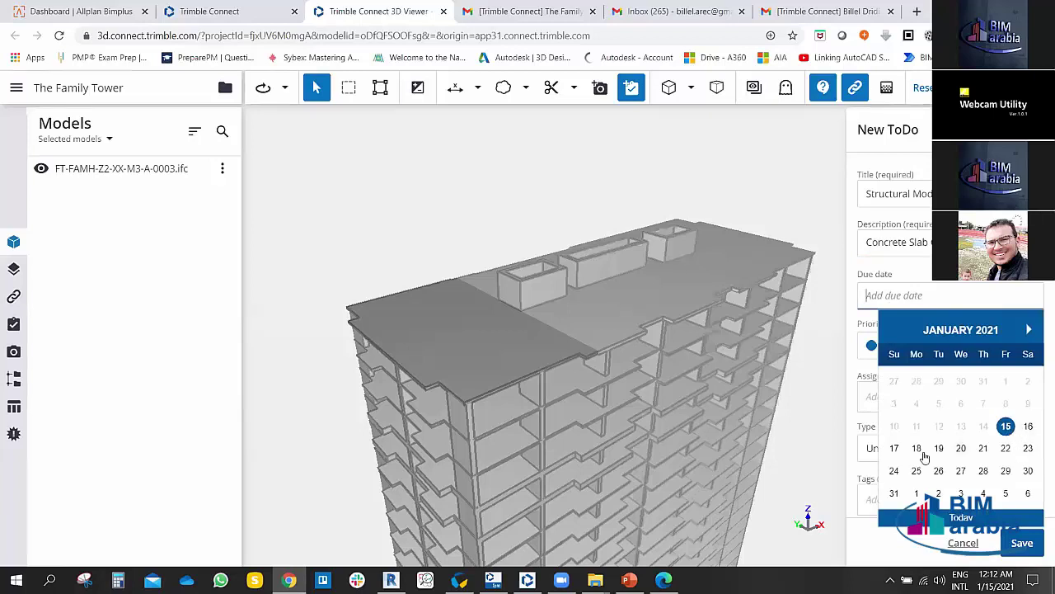
click(895, 448)
click(919, 350)
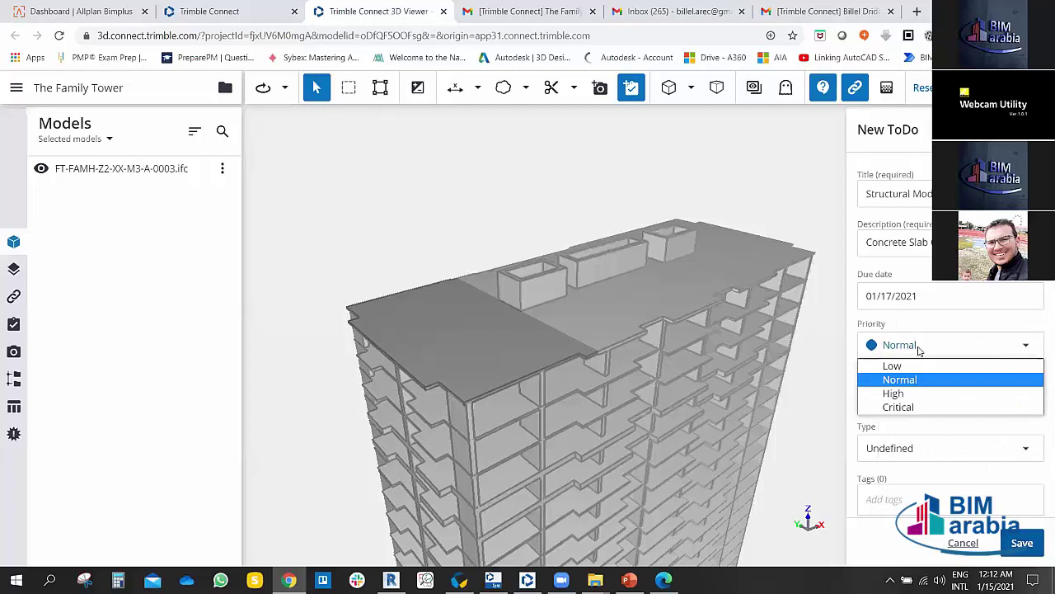
click(903, 410)
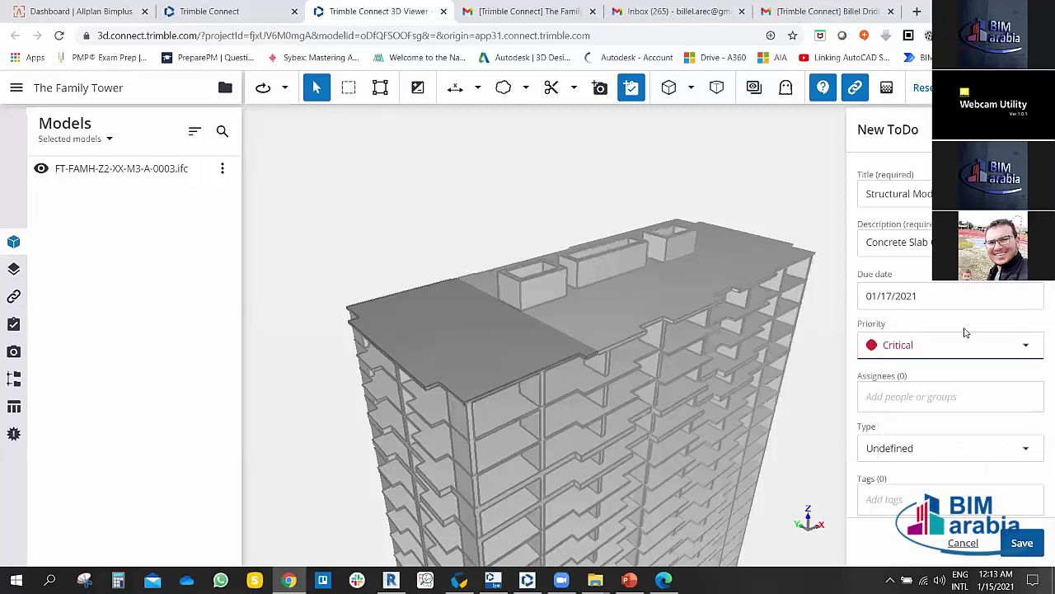
click(906, 395)
text(b)
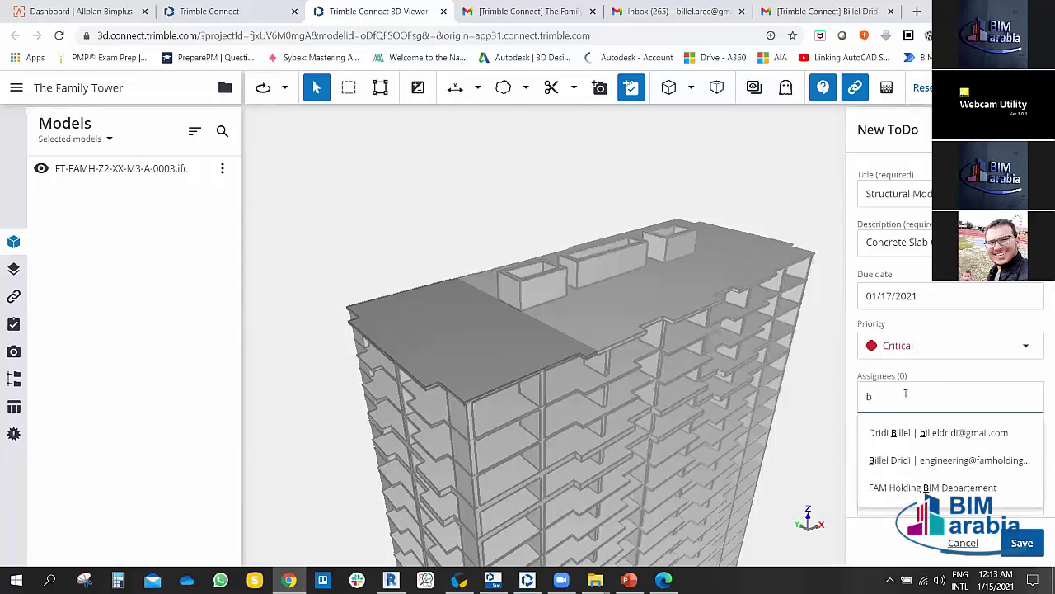
click(940, 433)
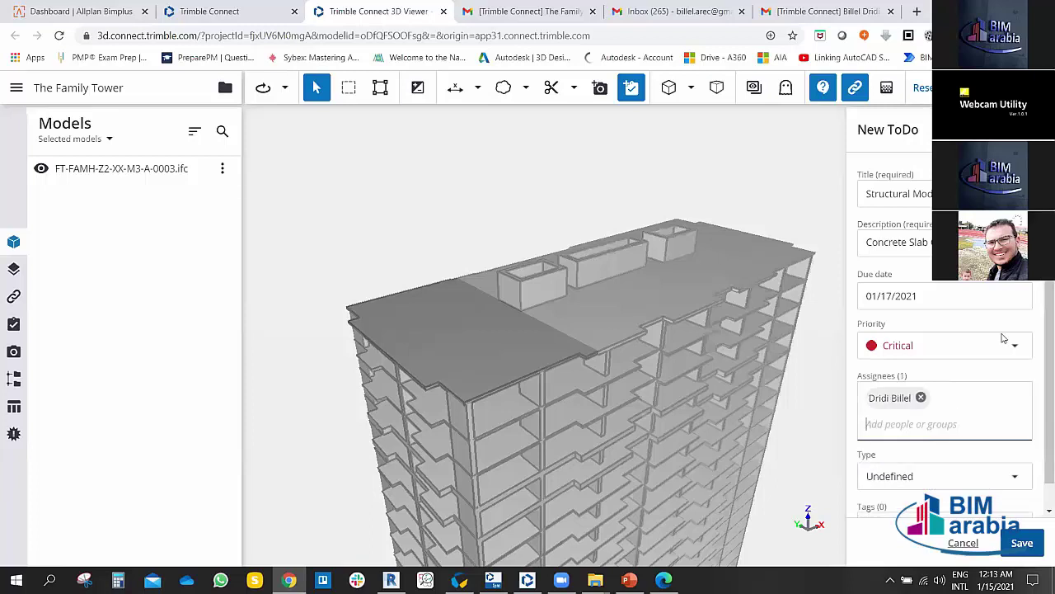
Step: Set the ToDo type to Issue, add the STR tag, and save it
click(918, 449)
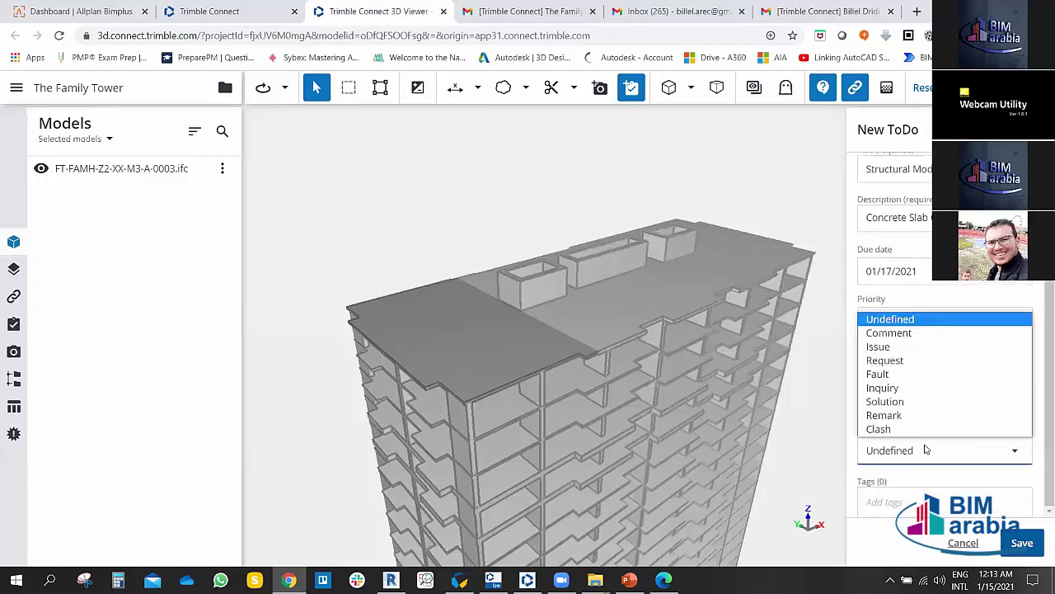
click(907, 347)
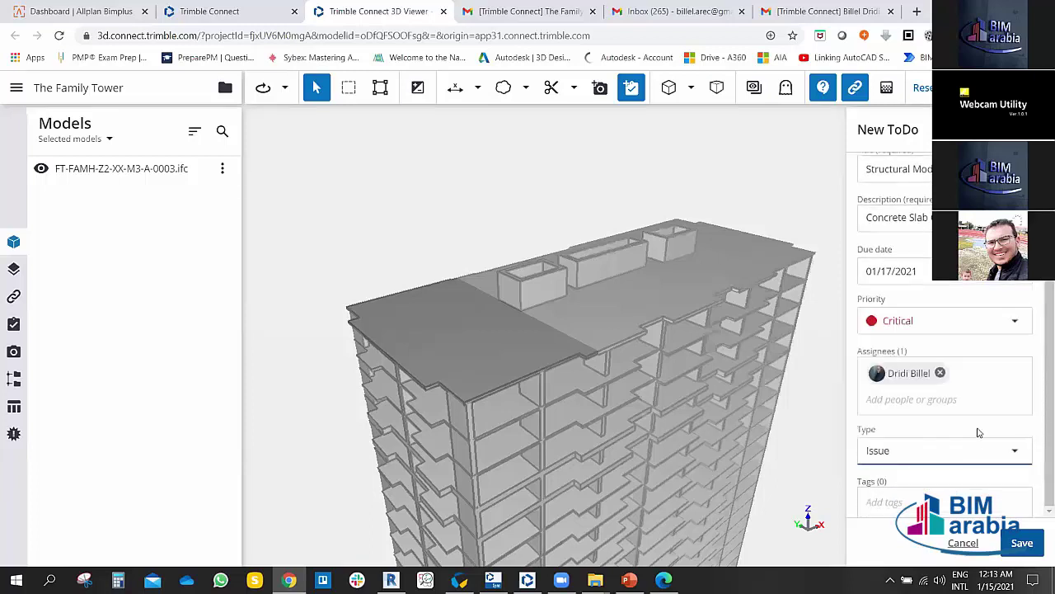
click(1042, 378)
text(STR)
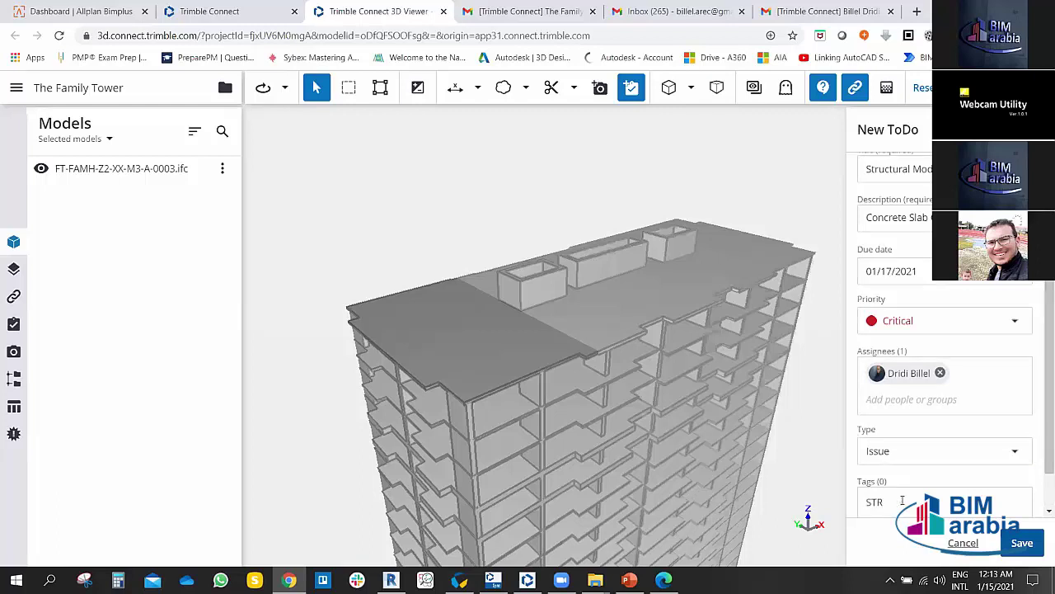
key(Return)
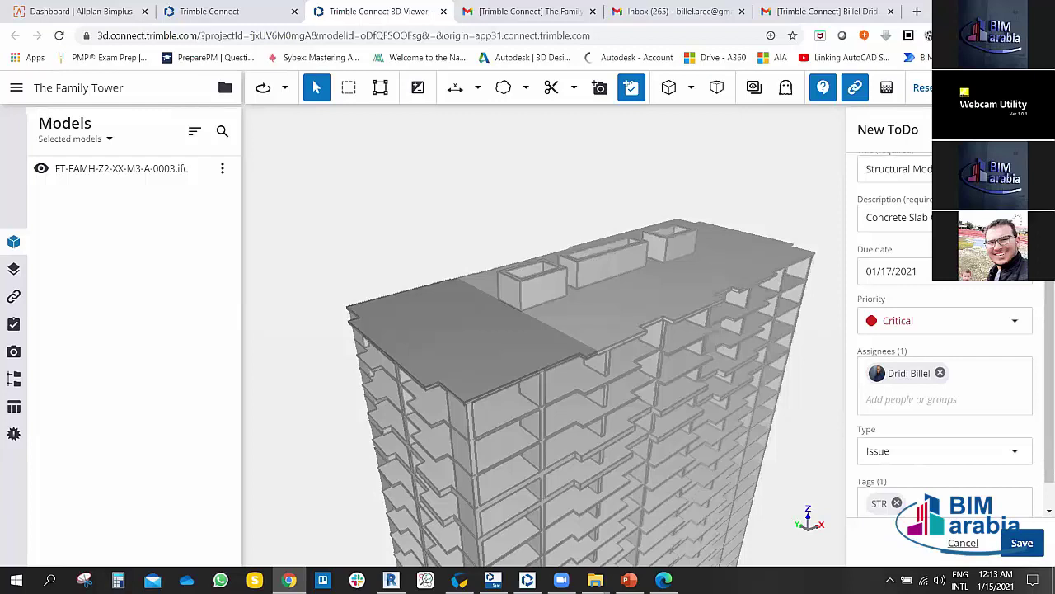
scroll(948, 371, up, 1)
click(1022, 542)
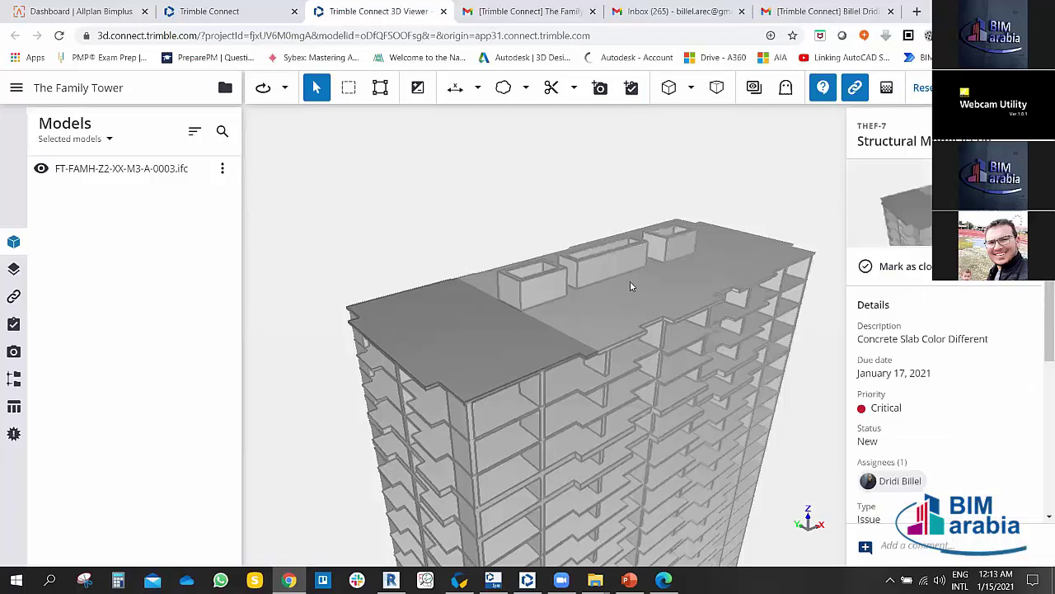
Step: Open the project's ToDos list and check the THEF-7 options menu
drag(651, 305, 363, 329)
click(13, 326)
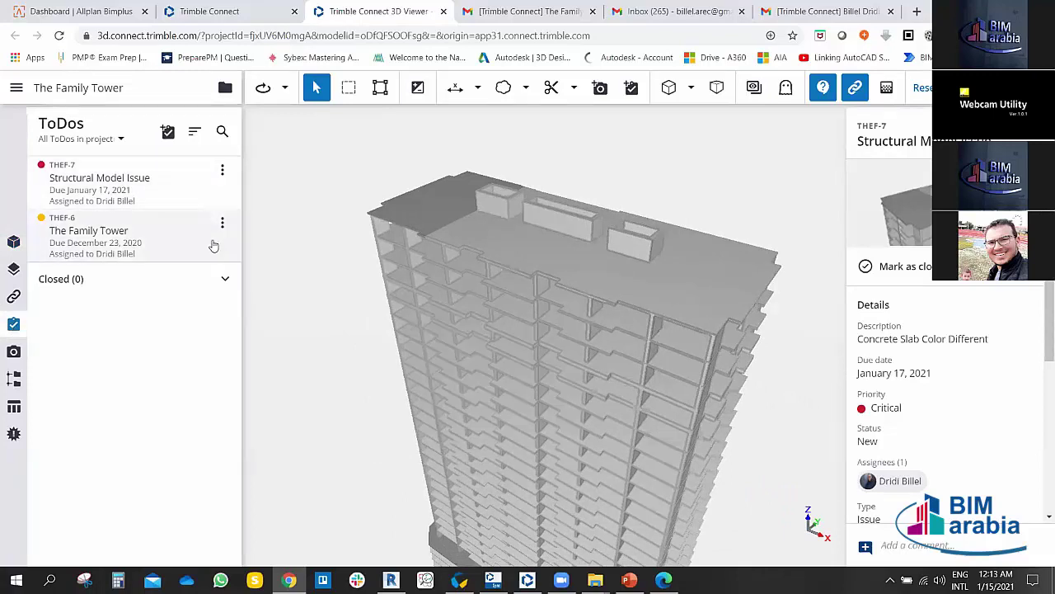
click(222, 170)
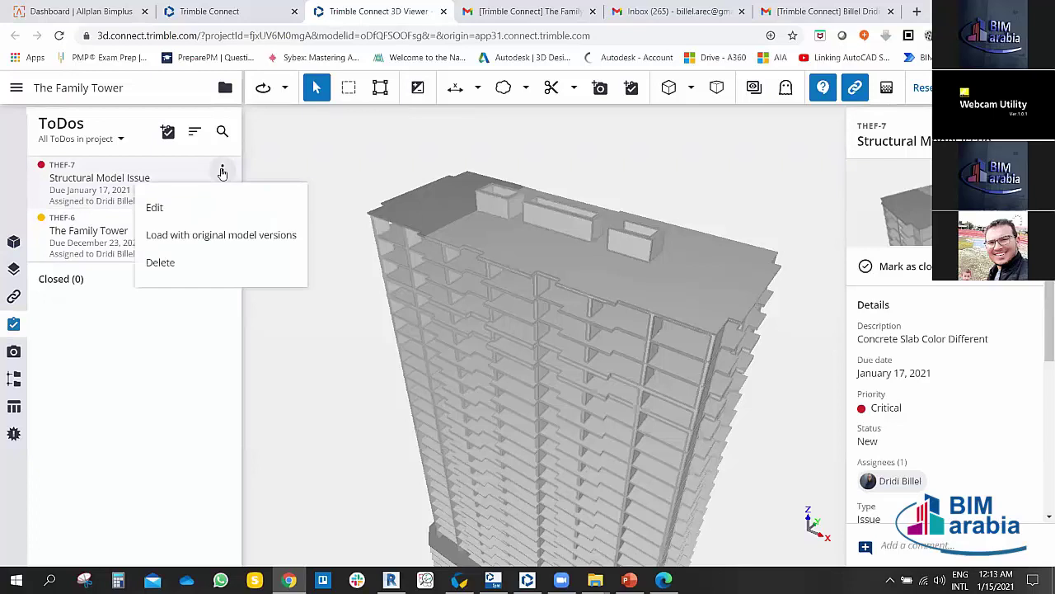
click(271, 175)
Step: Orbit and zoom the tower model beside the ToDos list
drag(608, 288, 391, 197)
scroll(476, 210, up, 8)
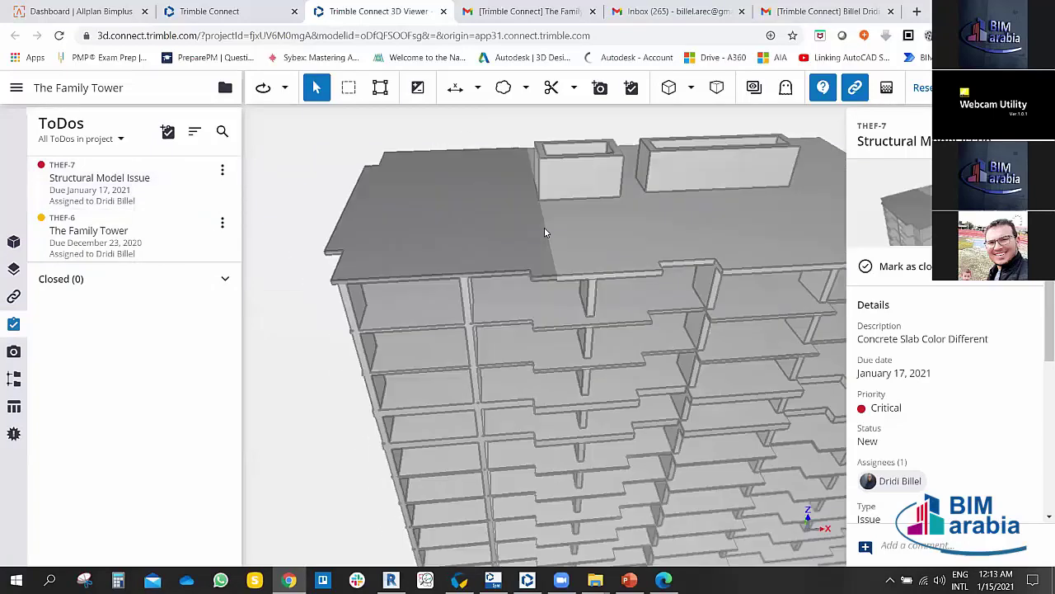
scroll(531, 286, down, 8)
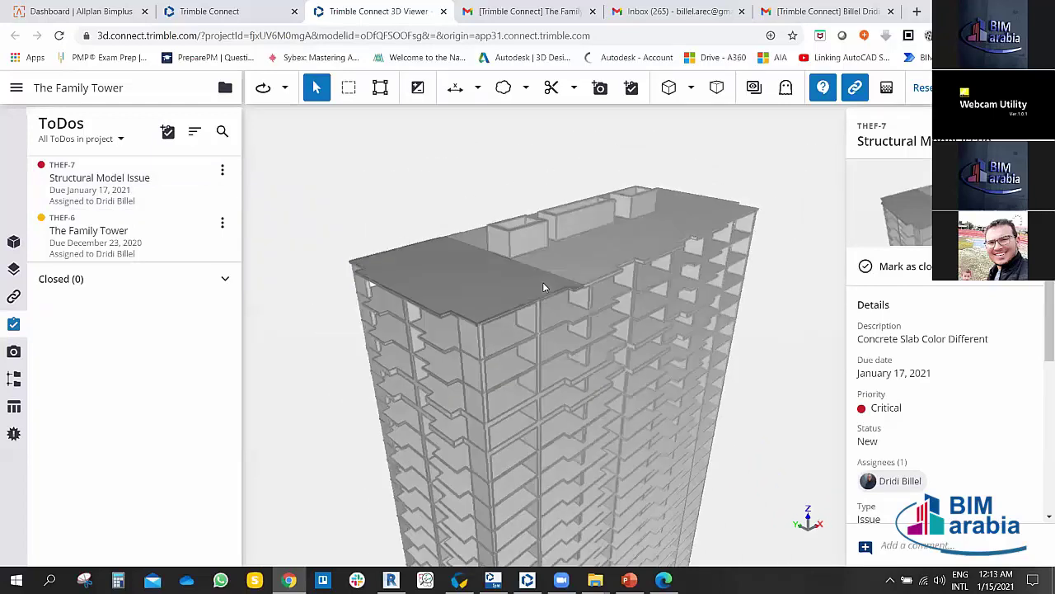
scroll(928, 370, down, 5)
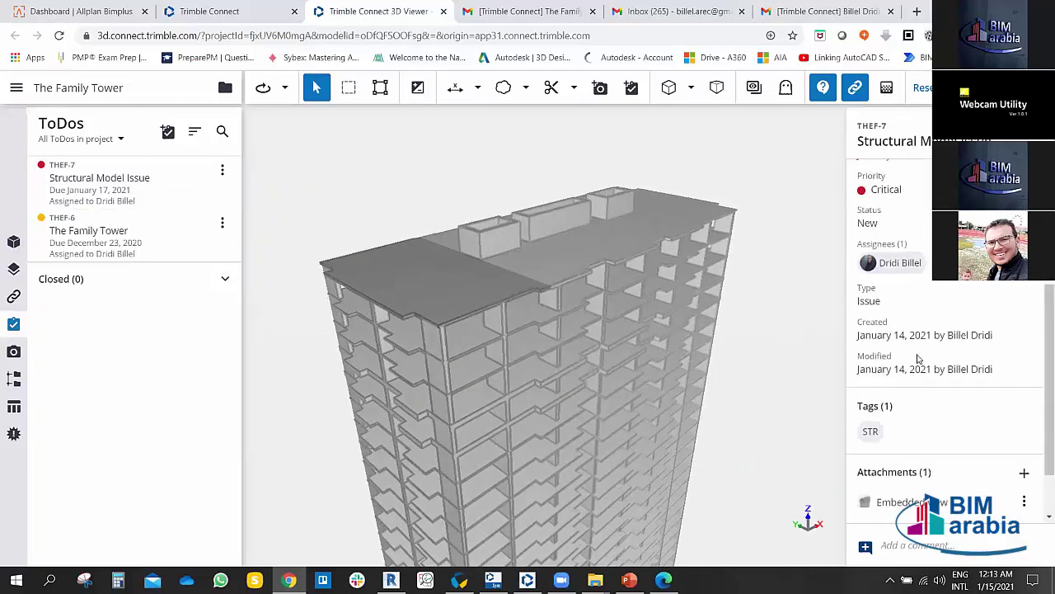
scroll(919, 357, up, 4)
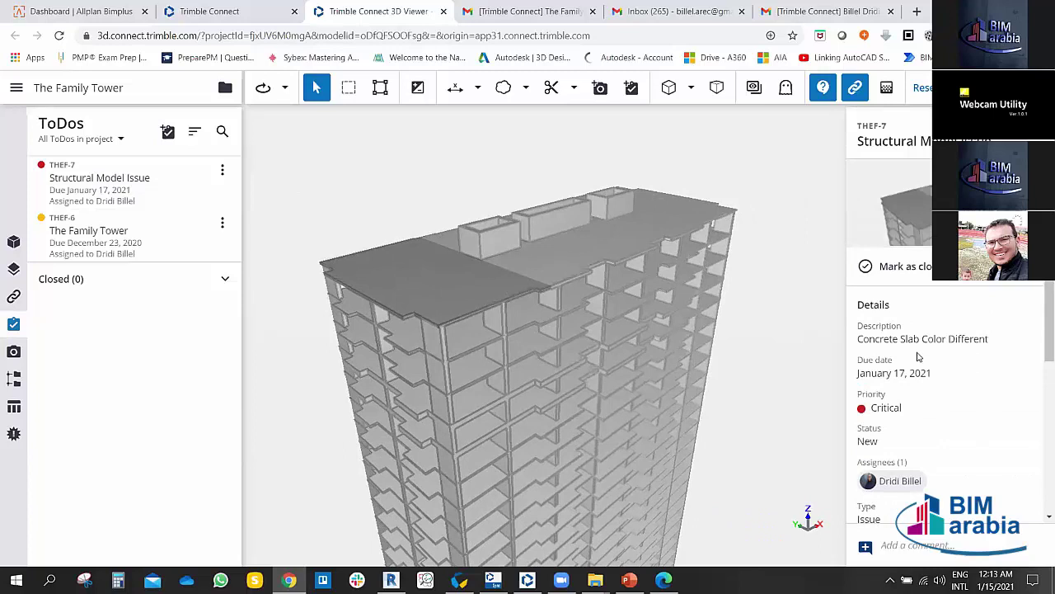
scroll(919, 357, down, 3)
drag(633, 358, 657, 4)
Step: In Gmail, glance at the invitation email, close that tab and open google.com
click(660, 11)
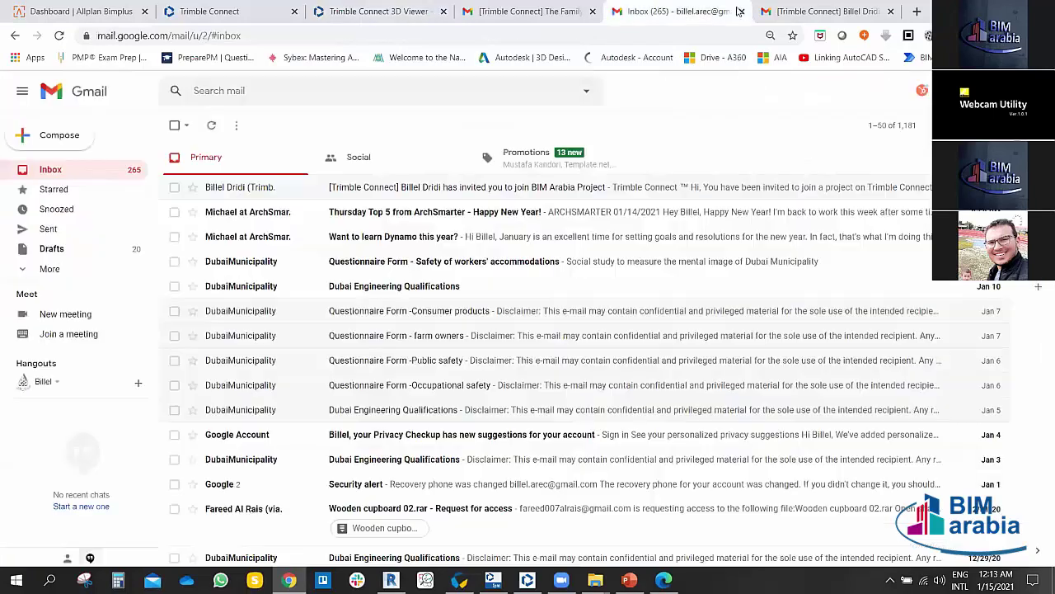
click(214, 181)
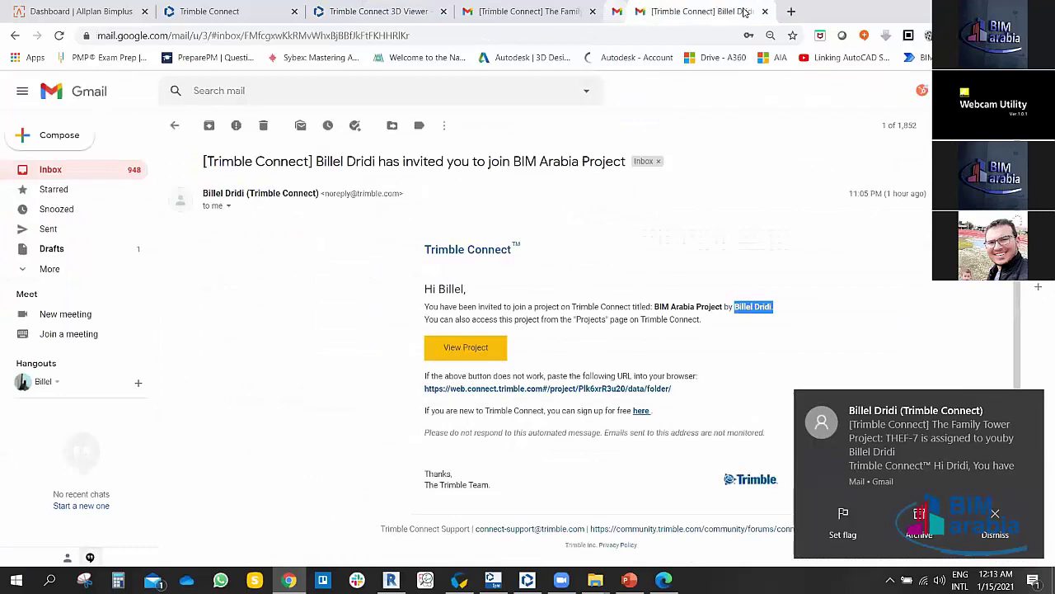
click(61, 172)
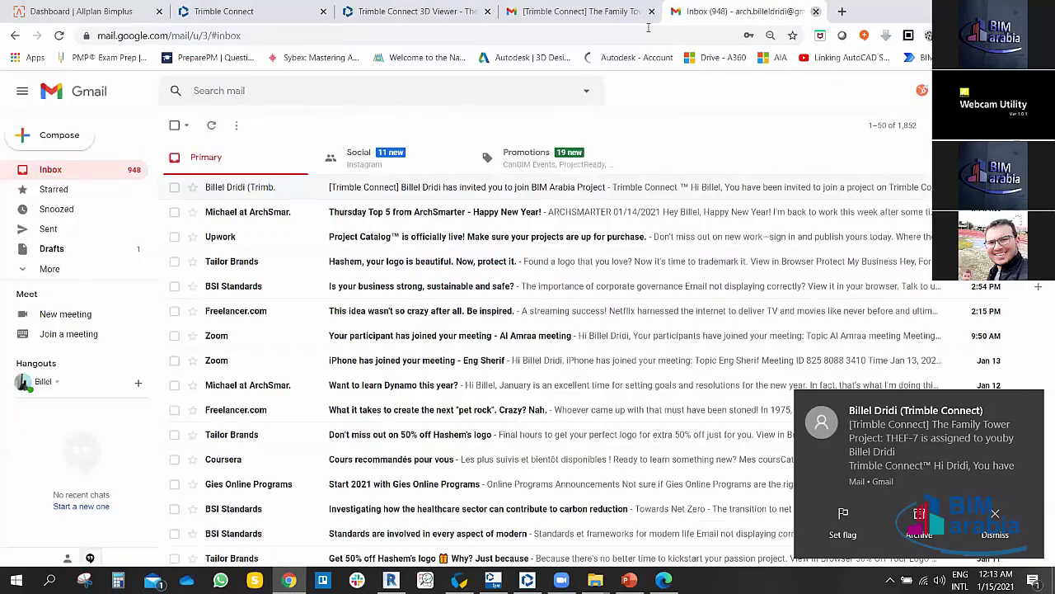
click(815, 11)
click(676, 11)
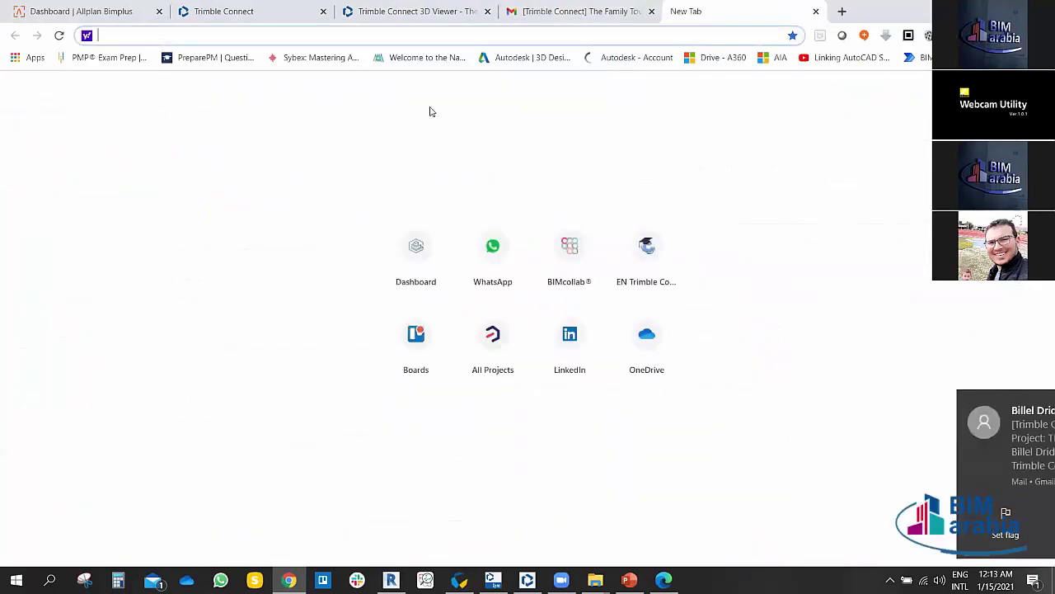
text(GOOgle.com)
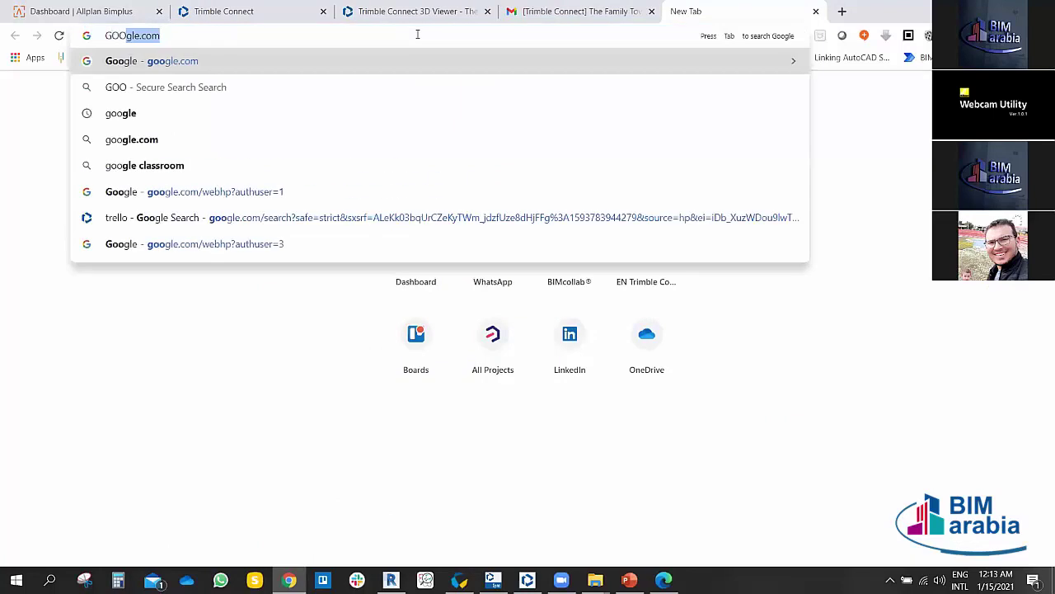
key(Return)
Step: Open the 'THEF-7 is assigned to you' email and click View Todo
click(604, 10)
click(860, 90)
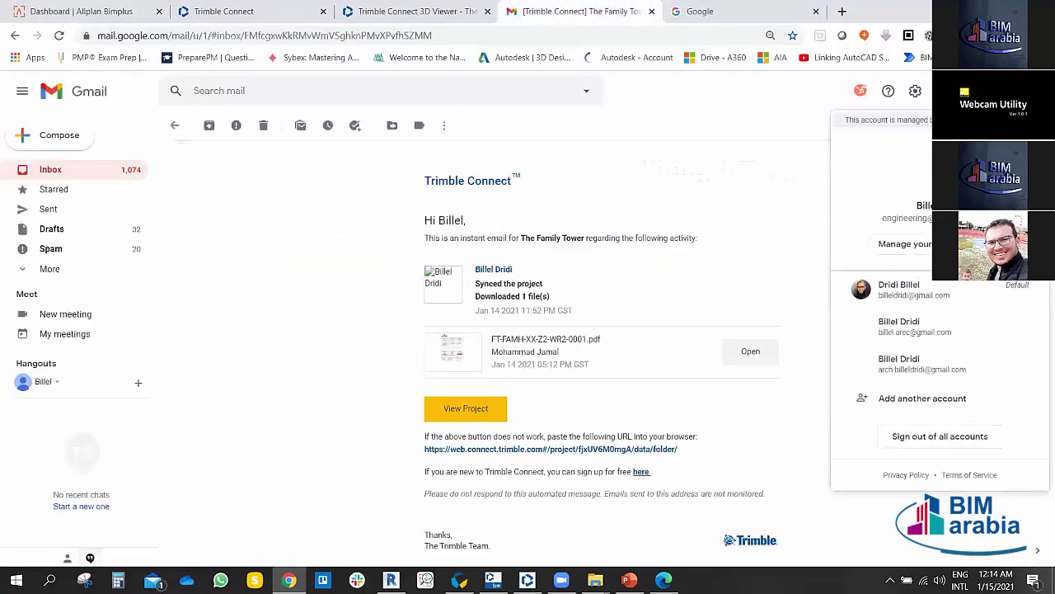
key(Escape)
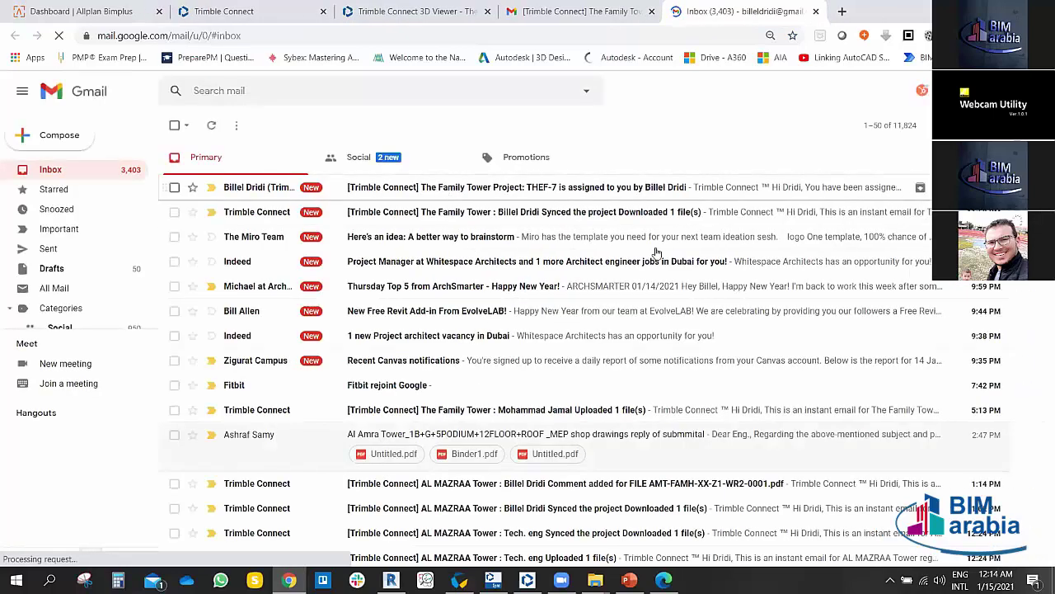
click(384, 187)
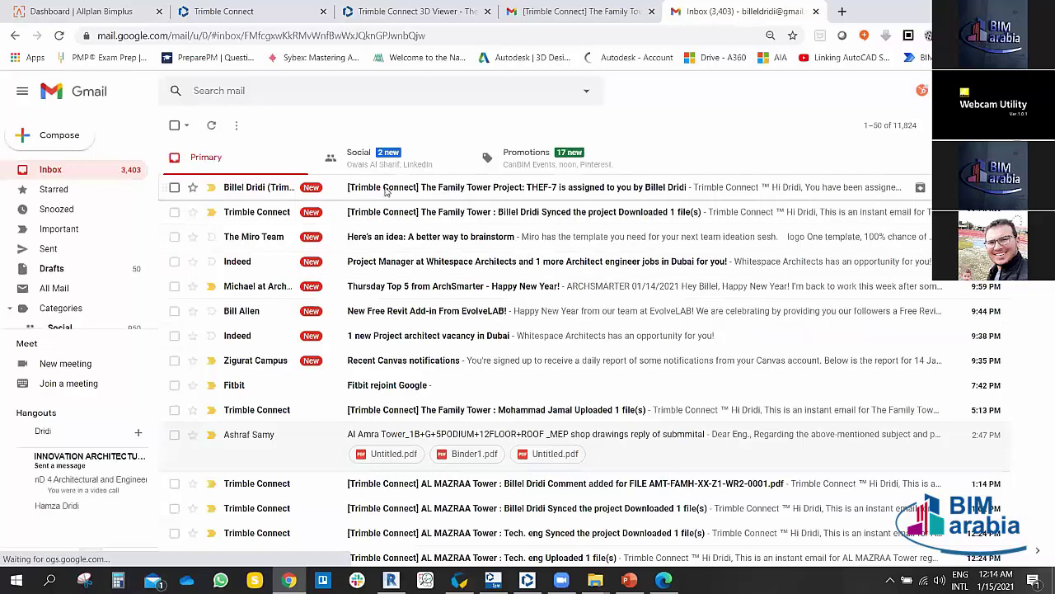
scroll(535, 312, down, 1)
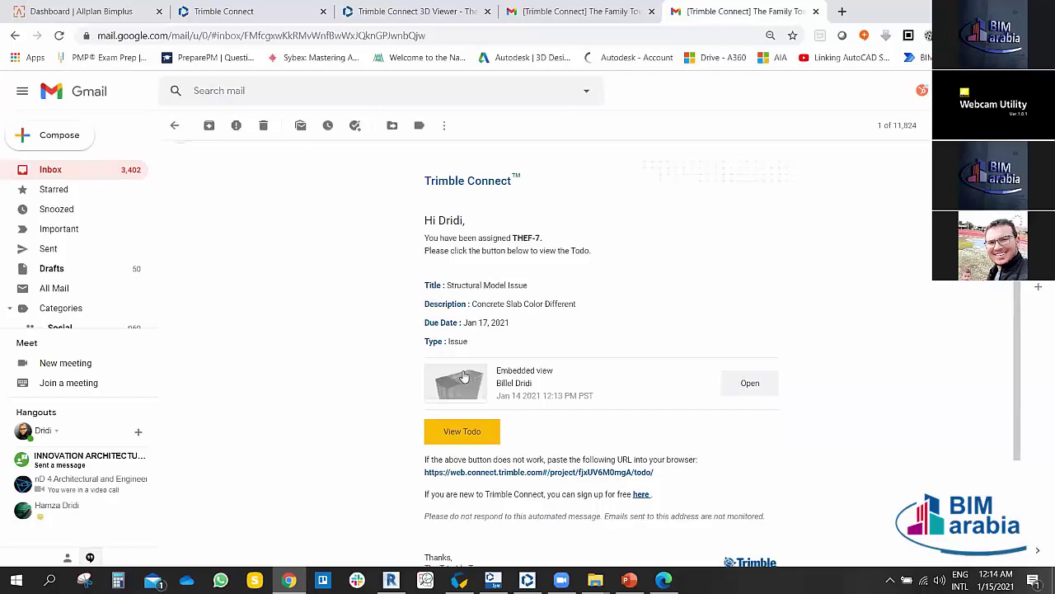
scroll(466, 371, down, 2)
click(462, 273)
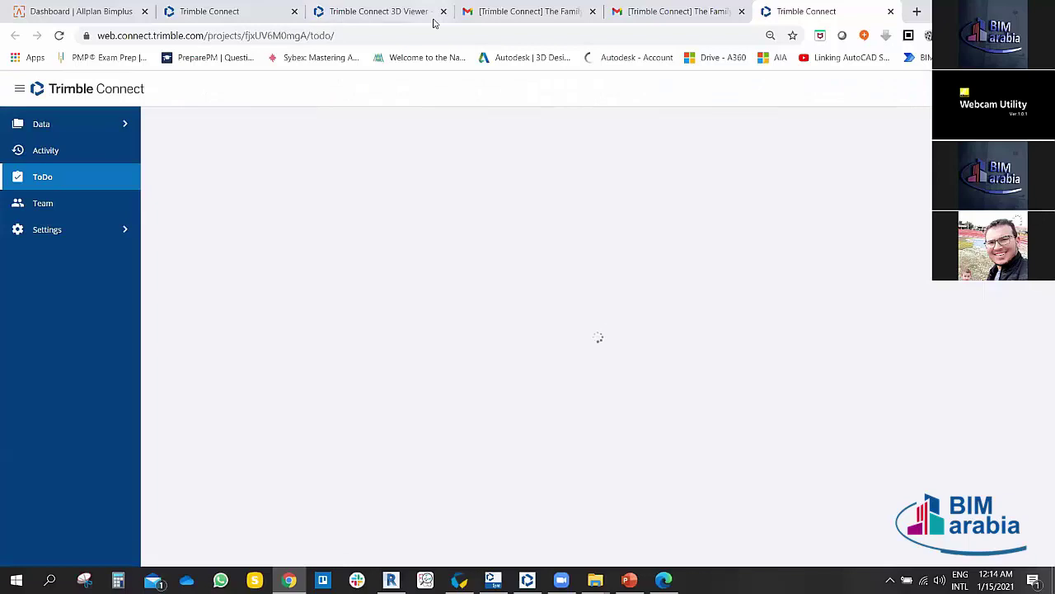
Step: Close the old 3D Viewer tab, select THEF-7 to show its Critical issue details, and open its saved view
click(444, 11)
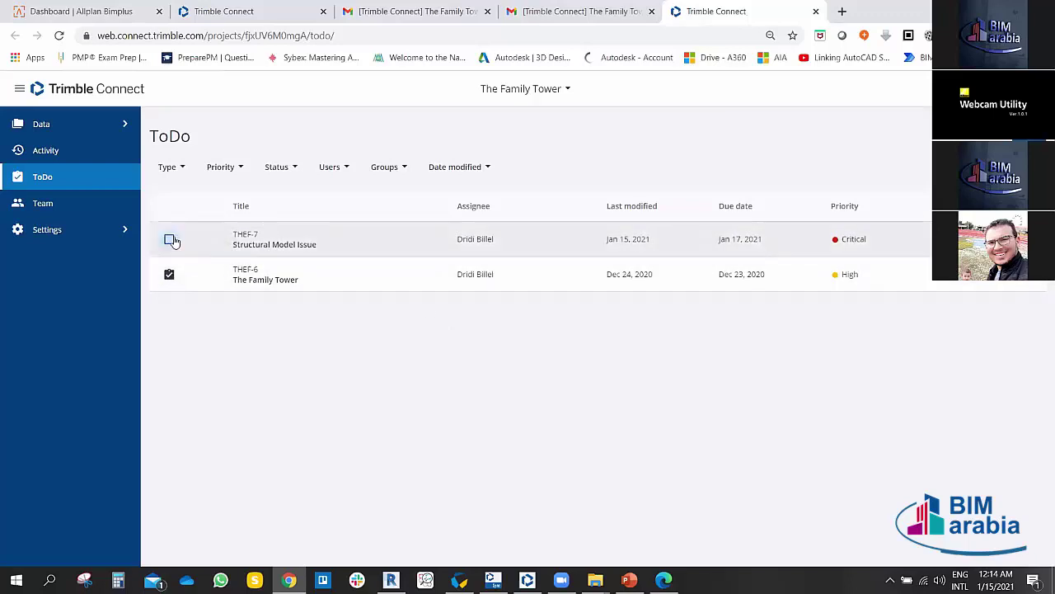
click(582, 241)
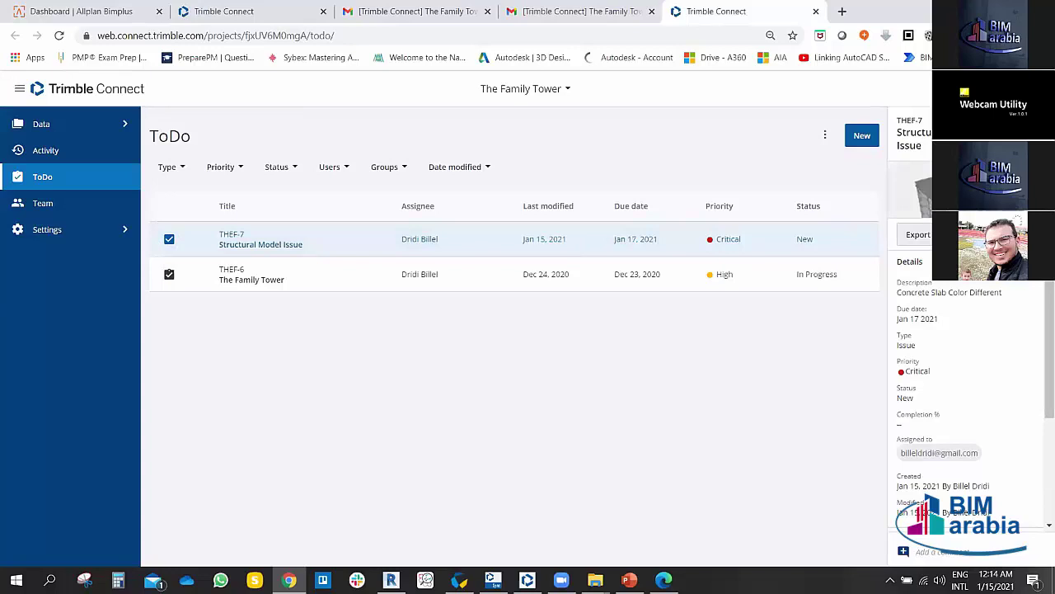
scroll(953, 404, down, 2)
scroll(952, 410, up, 2)
click(916, 194)
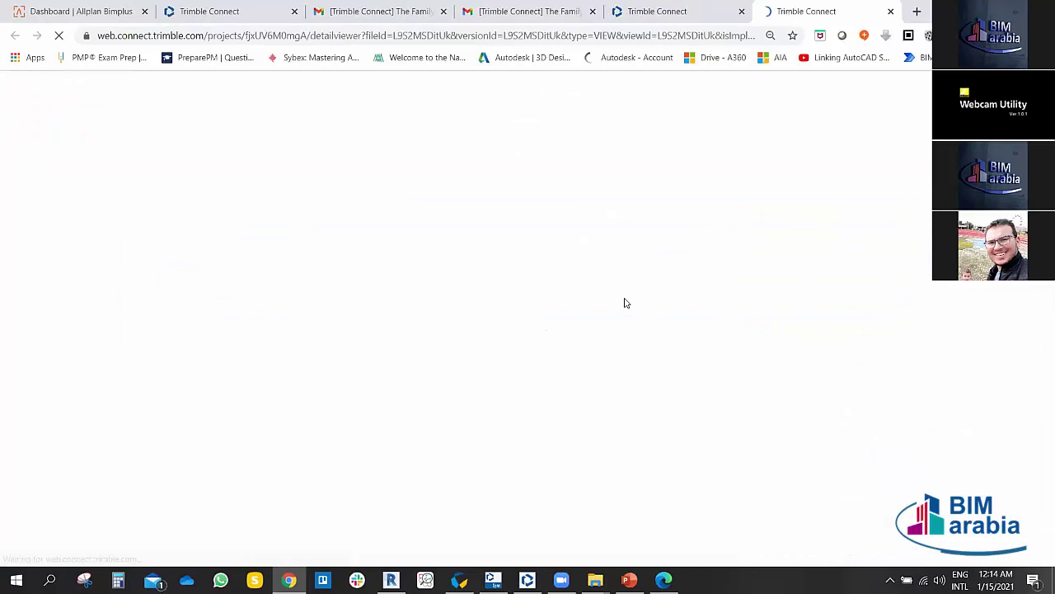
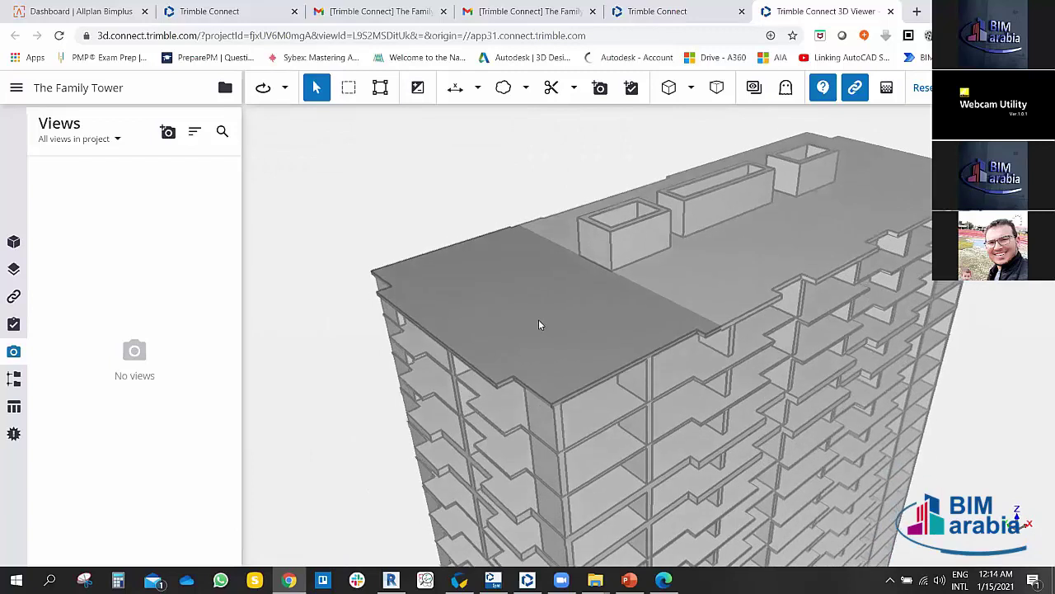
Step: Open ToDo THEF-7 'Structural Model Issue' from the ToDos panel beside the tower model
click(532, 324)
key(Escape)
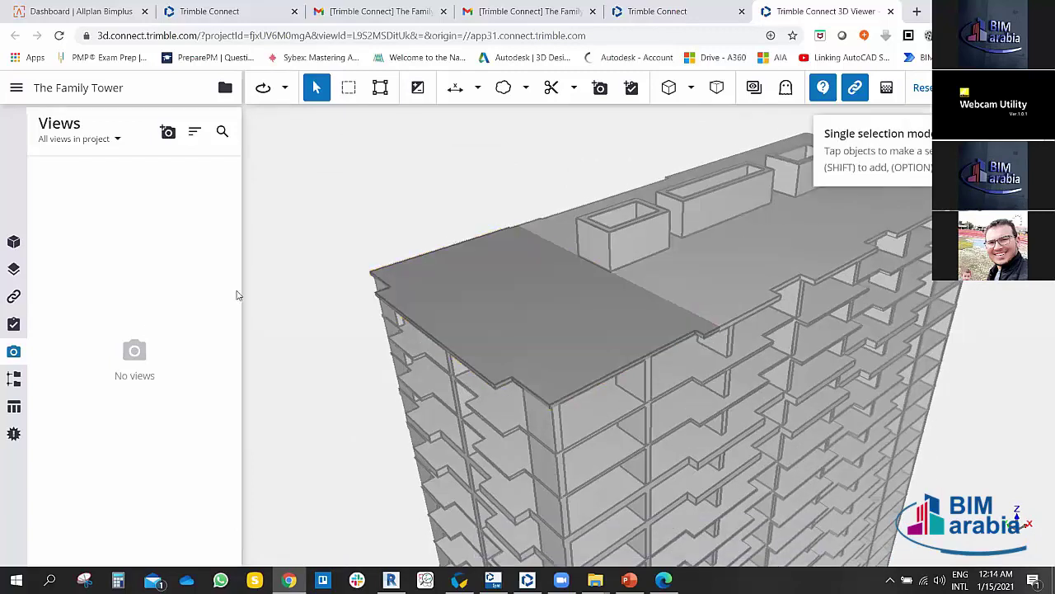
click(13, 324)
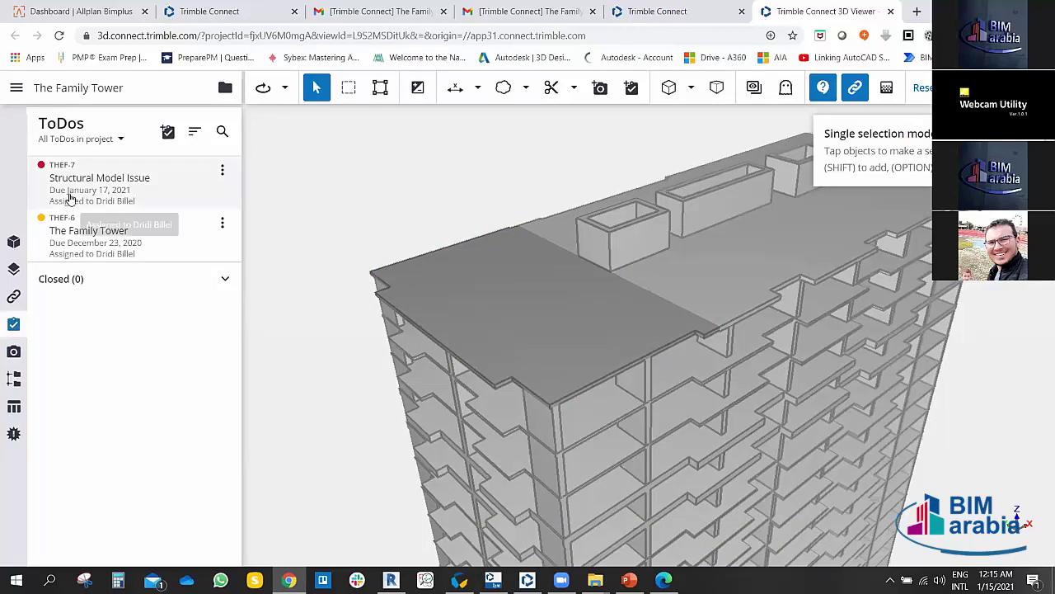
click(106, 185)
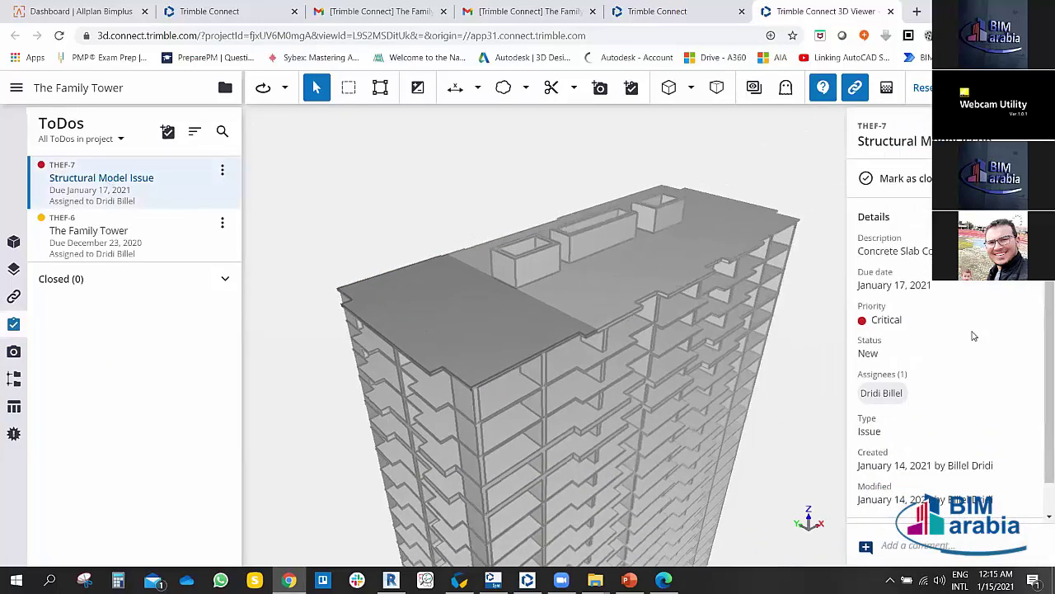
scroll(944, 366, down, 3)
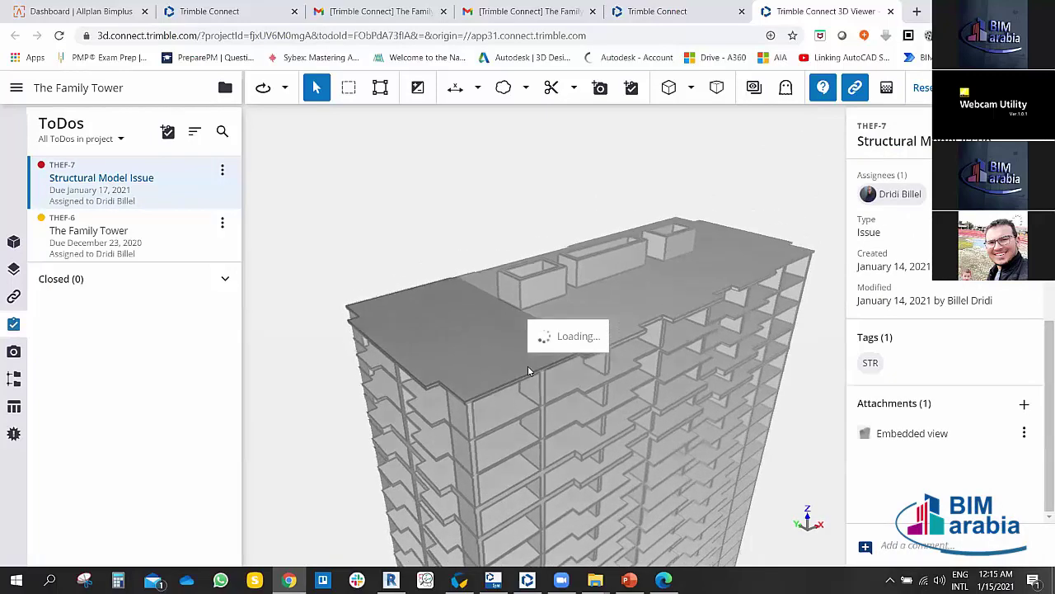
scroll(993, 330, up, 5)
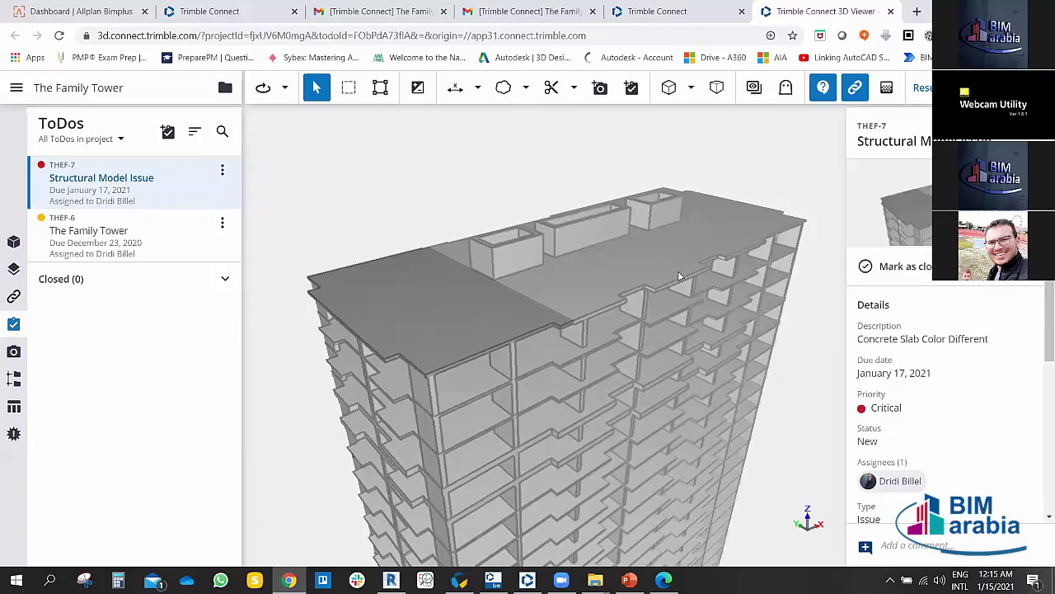
Step: Browse the file explorer and ToDo list pages, then orbit the tower slightly in the 3D viewer
click(243, 8)
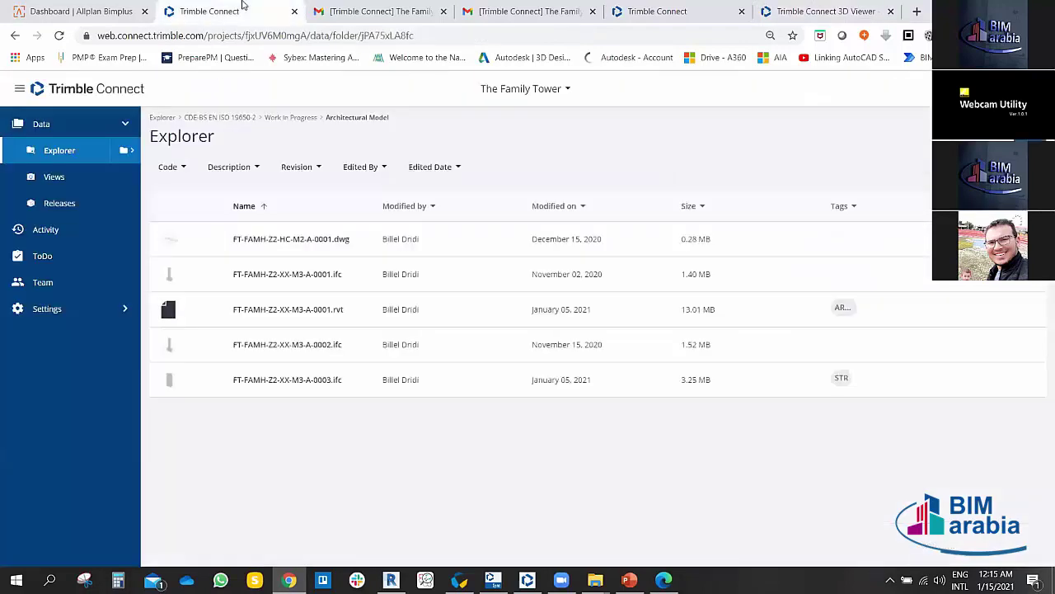
click(666, 9)
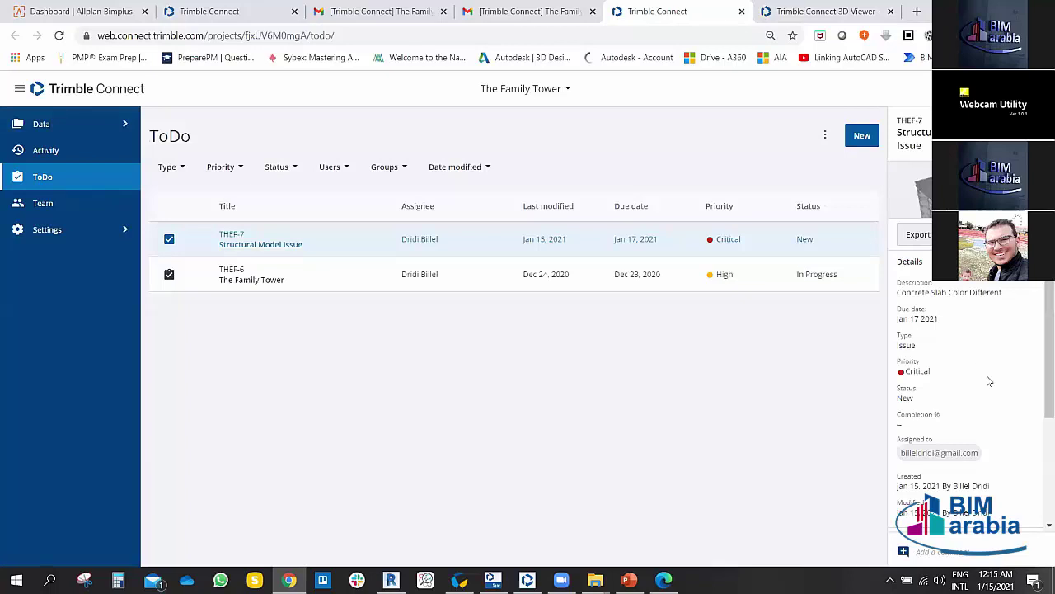
scroll(988, 381, down, 2)
scroll(933, 358, up, 1)
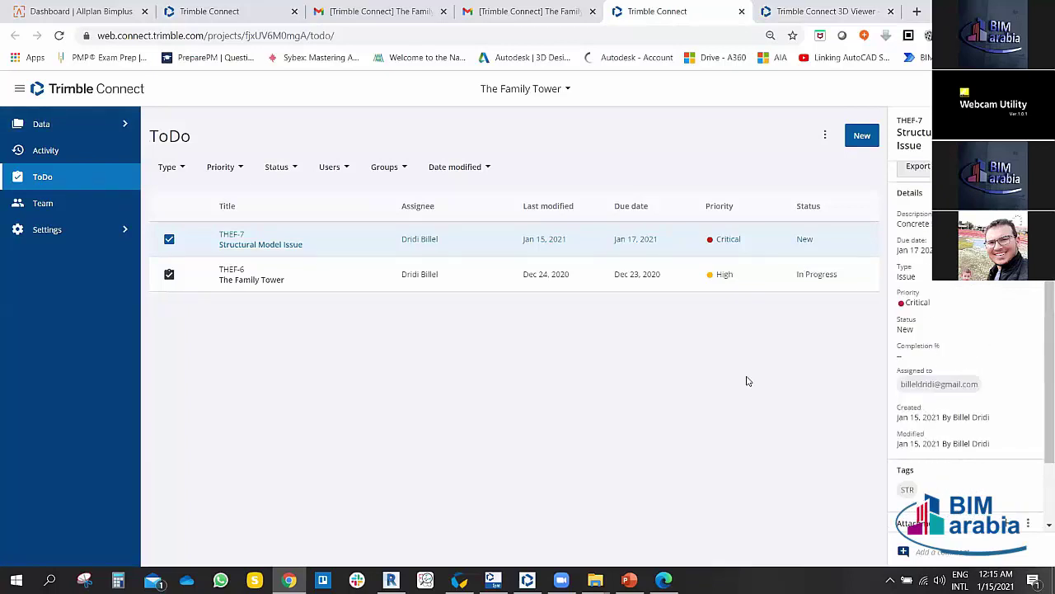
click(779, 11)
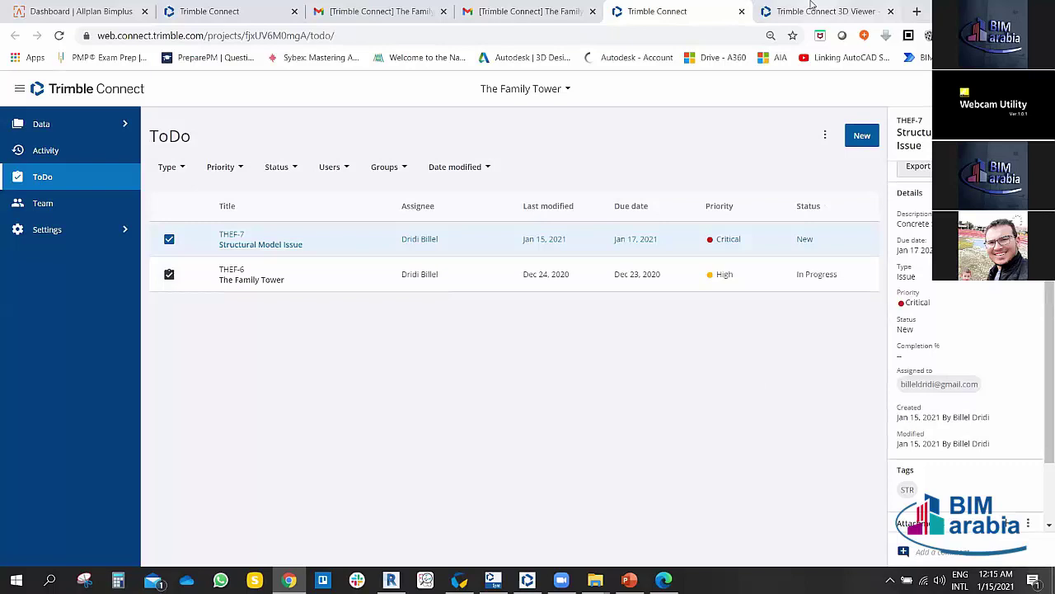
mouse_move(456, 300)
mouse_down()
mouse_move(478, 304)
mouse_move(464, 292)
mouse_move(461, 300)
mouse_up()
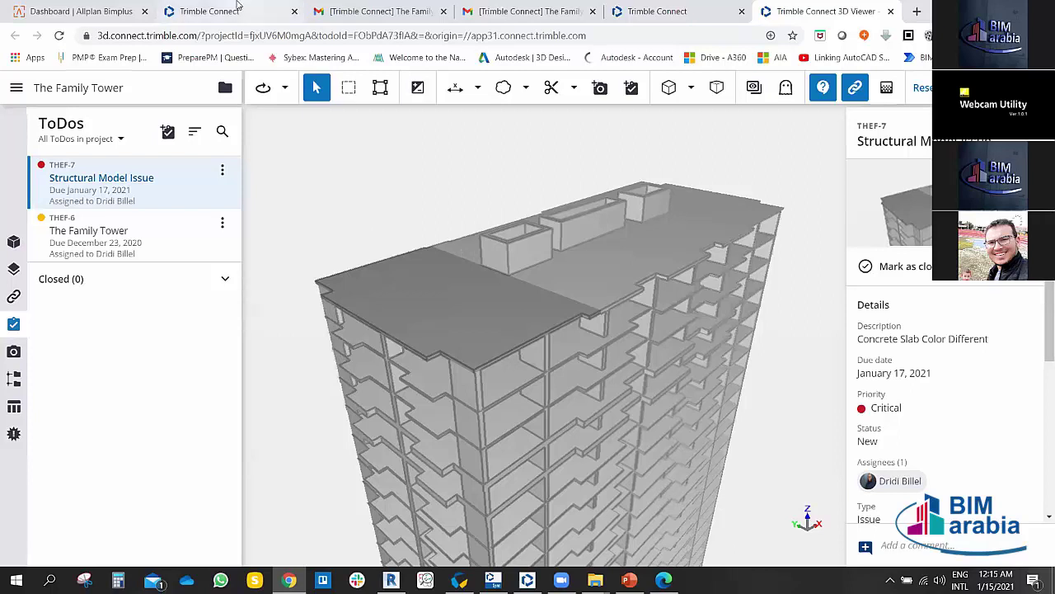
Step: Export the Structural Model Issue ToDo to BCF, untick it, and bring Revit forward
click(240, 9)
click(720, 5)
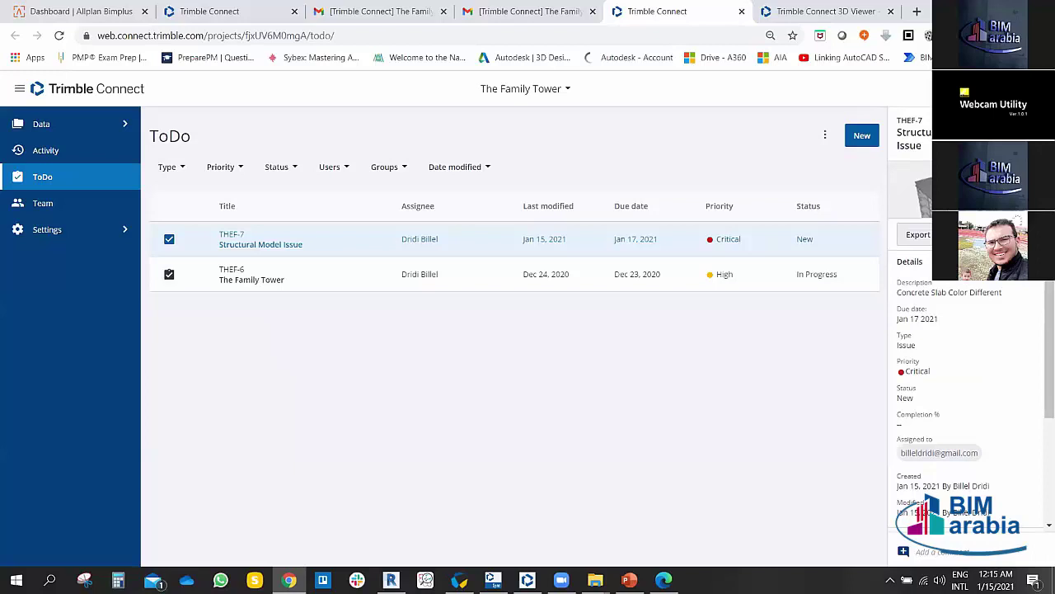
click(918, 234)
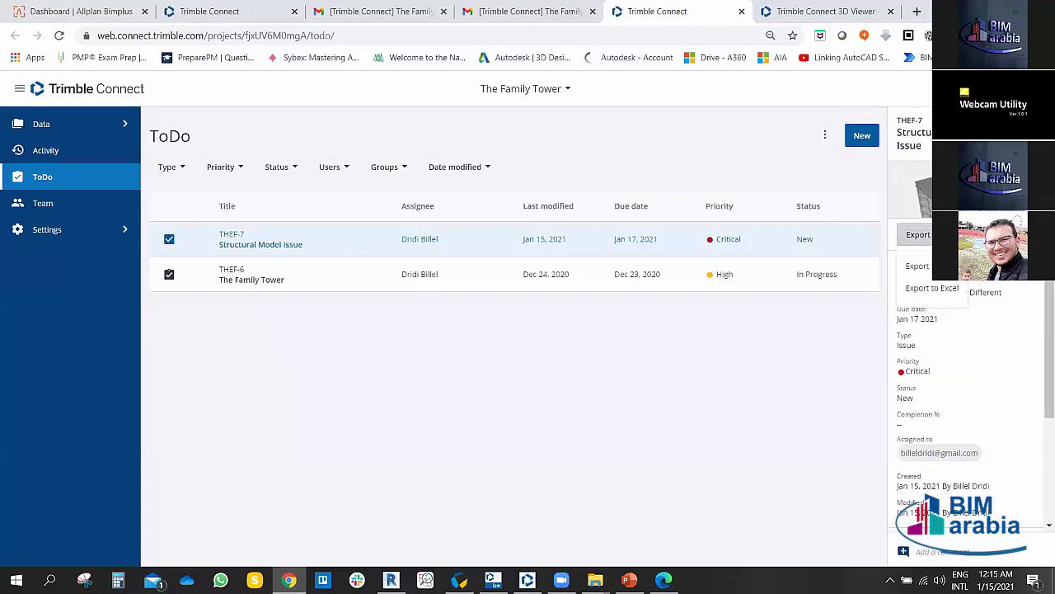
click(921, 265)
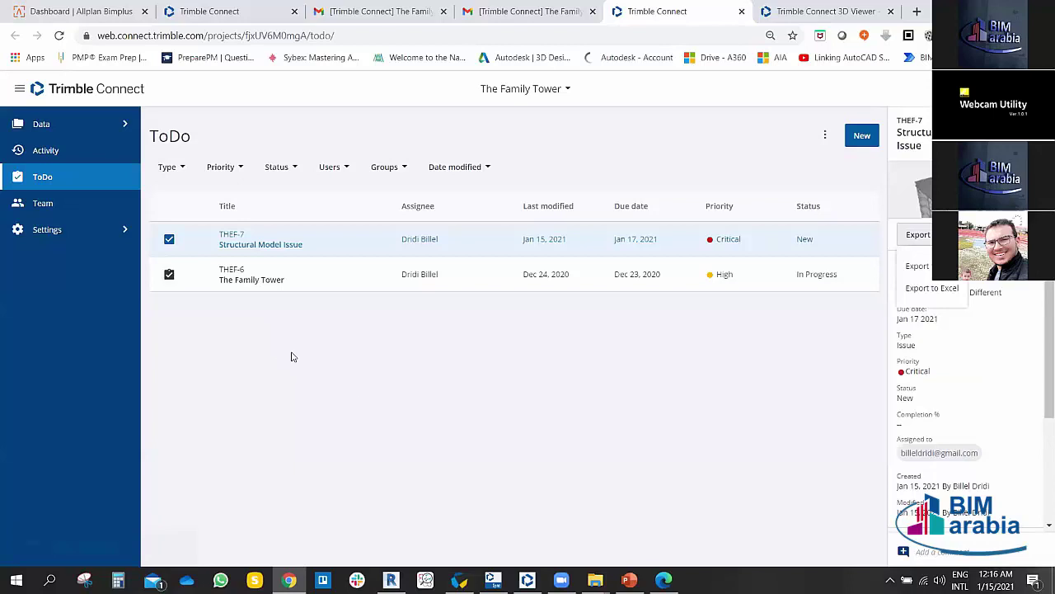
click(169, 239)
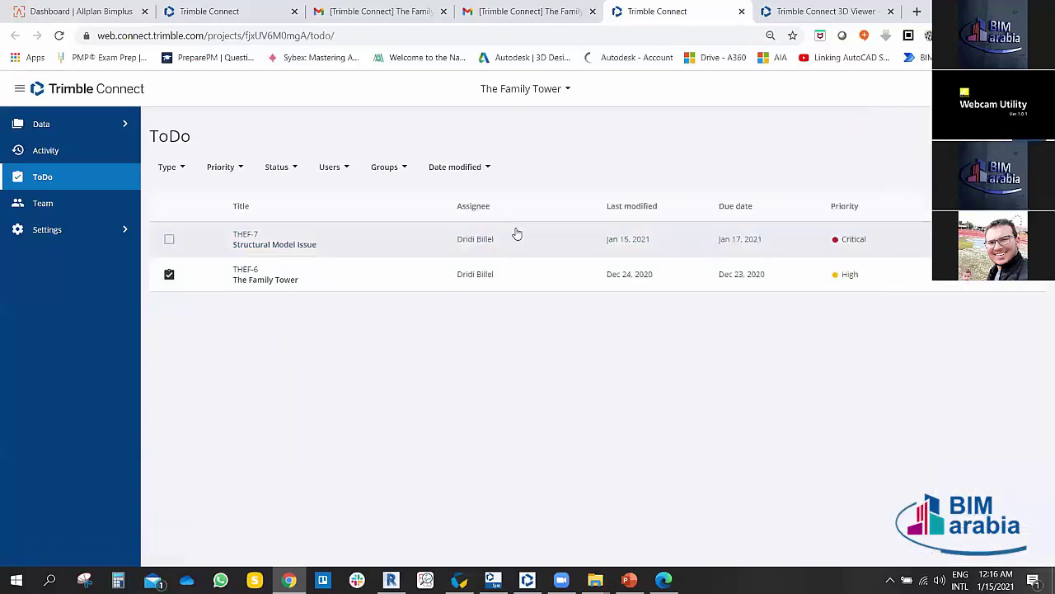
click(392, 579)
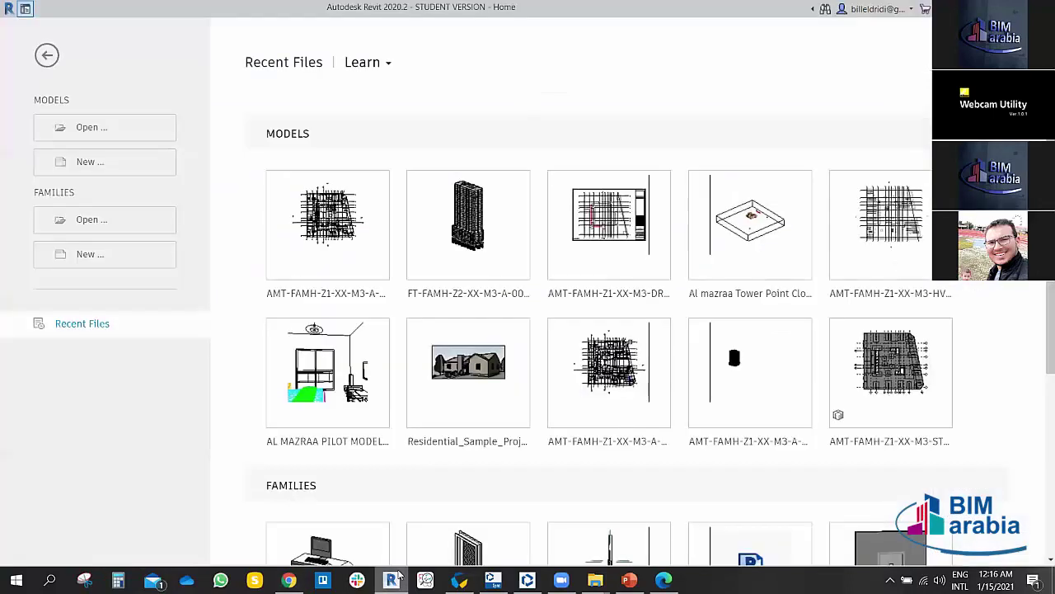
Step: Open the recent tower project in Revit, then orbit the web viewer's tower to the roof edge
click(486, 230)
click(290, 580)
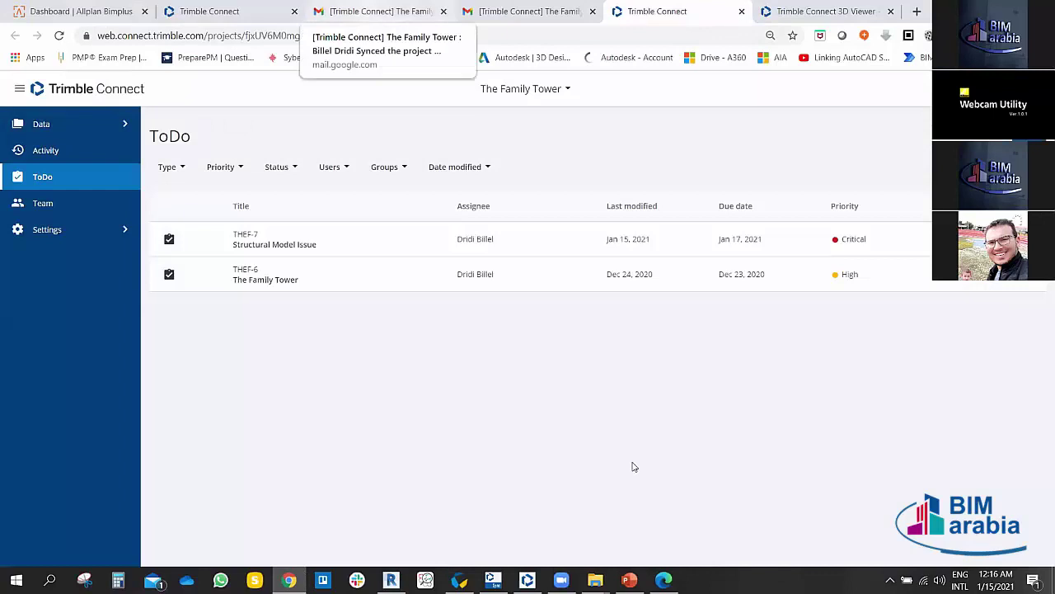
click(807, 10)
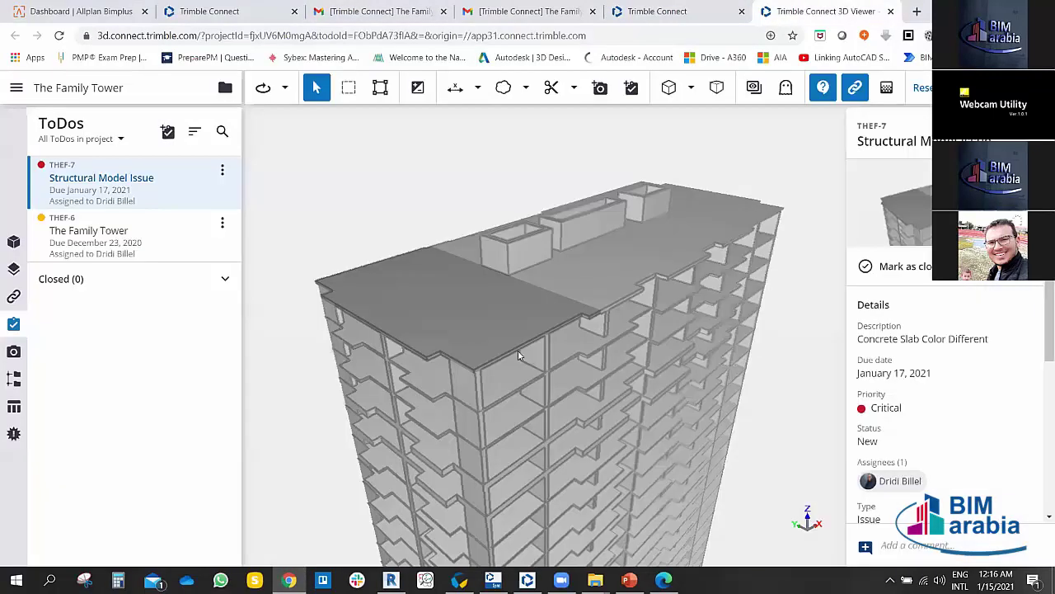
drag(599, 334, 354, 310)
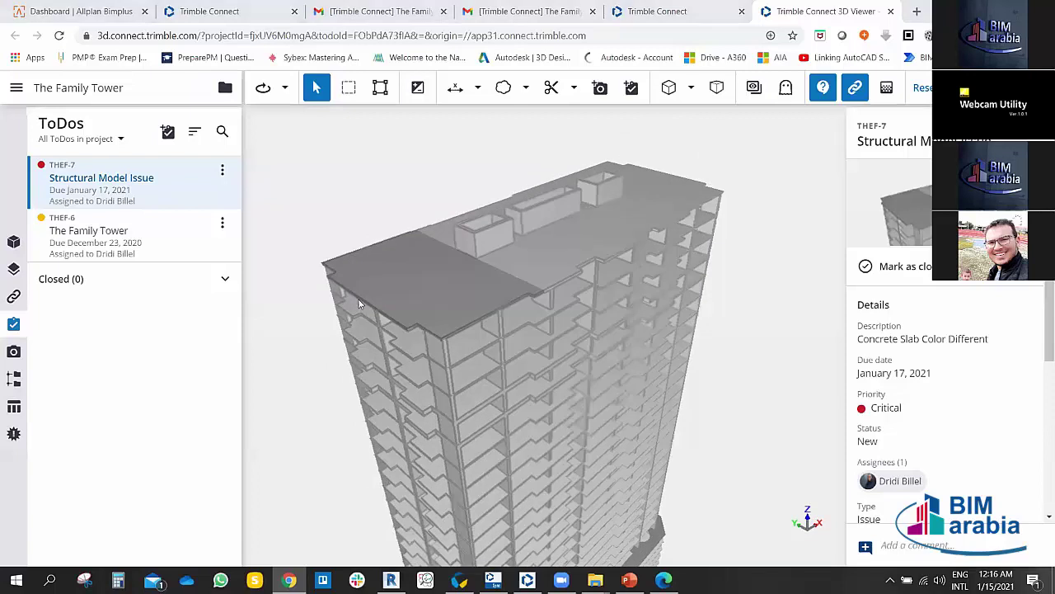
Step: Orbit the tower in Revit's 3D view, then return to the web 3D viewer
key(alt+Tab)
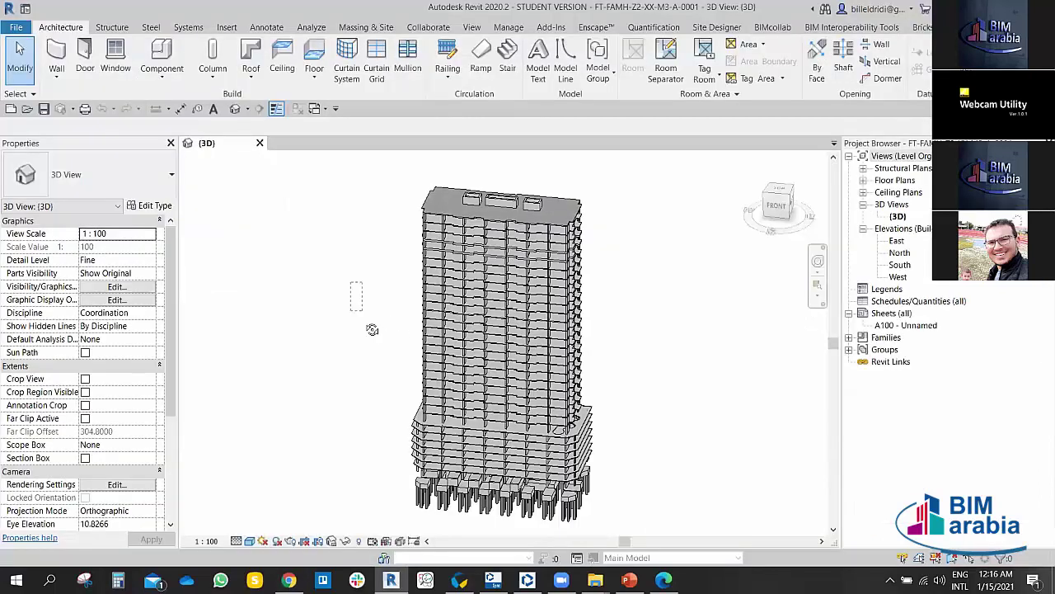
drag(372, 328, 374, 336)
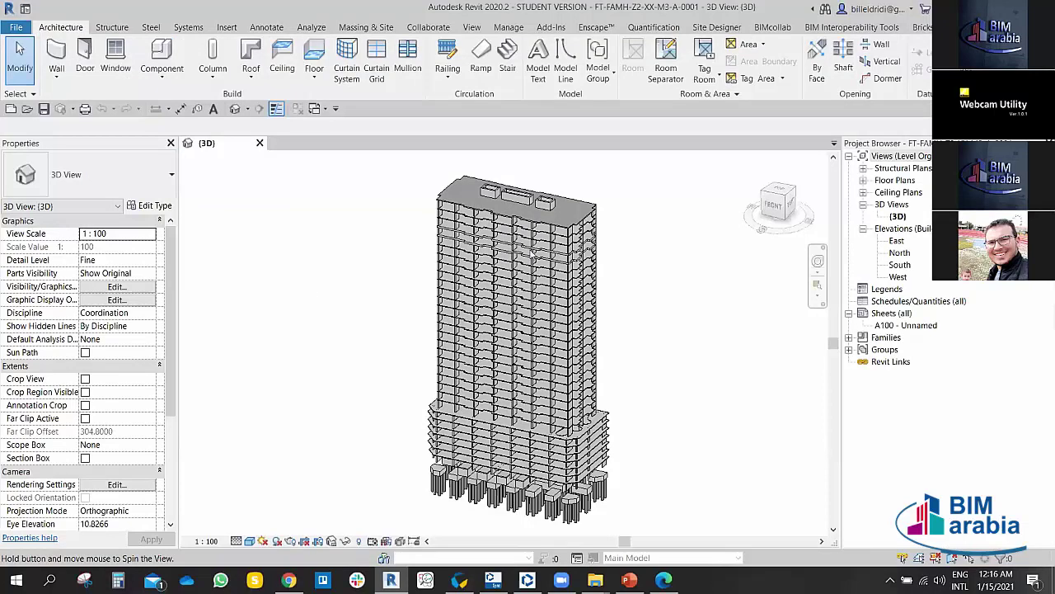
key(alt+Tab)
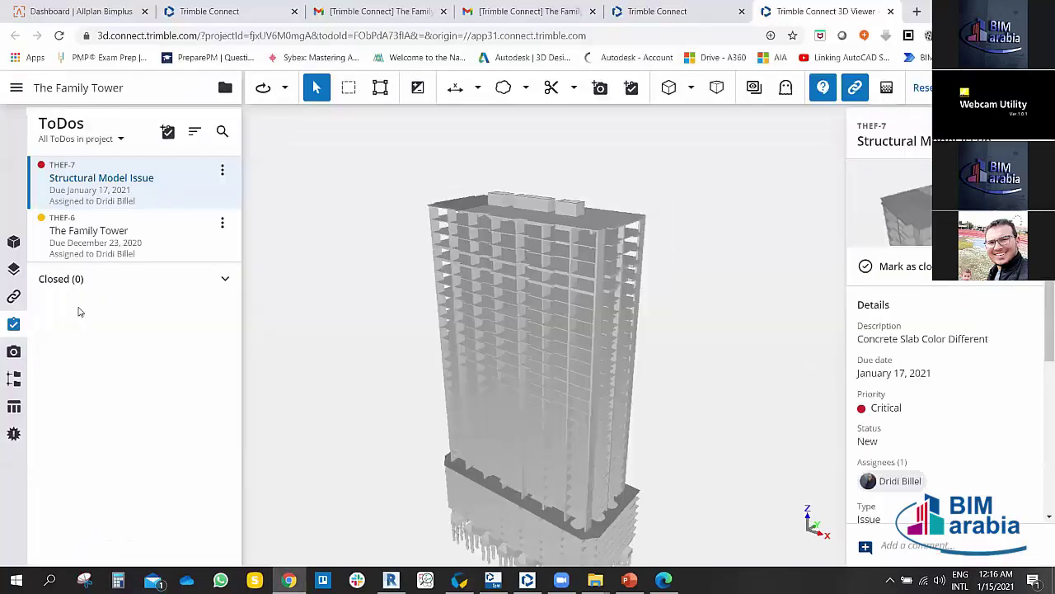
Step: Show the loaded models list and restore the ToDo's saved viewpoint
click(15, 242)
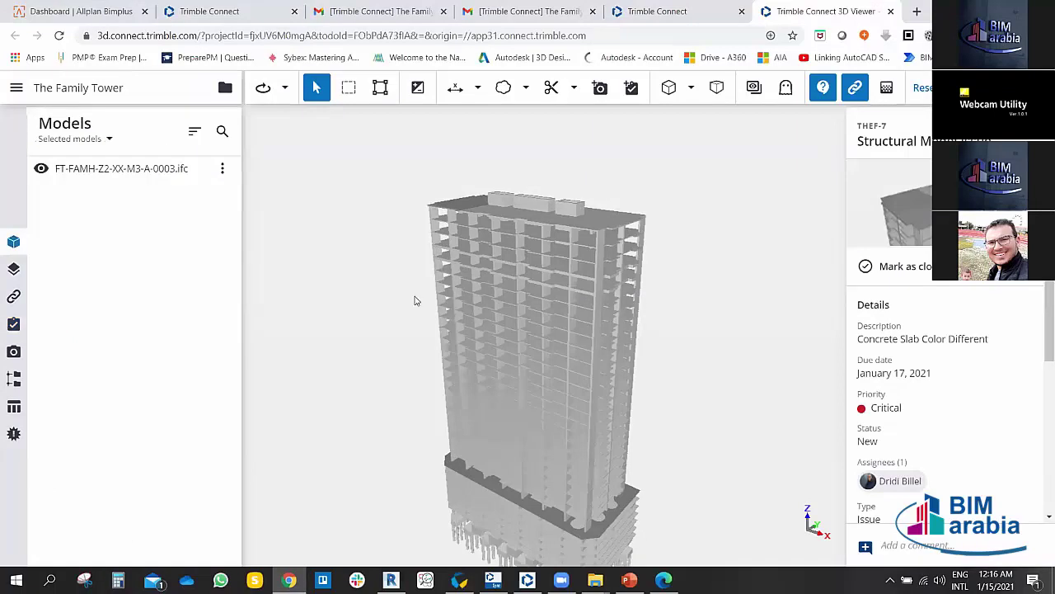
drag(393, 293, 537, 165)
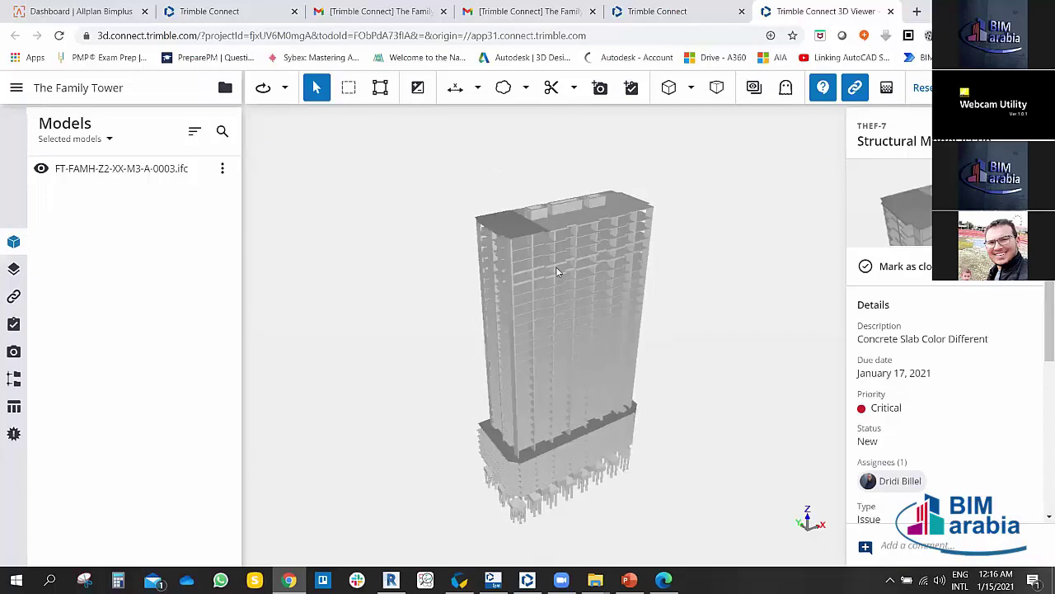
scroll(541, 286, up, 3)
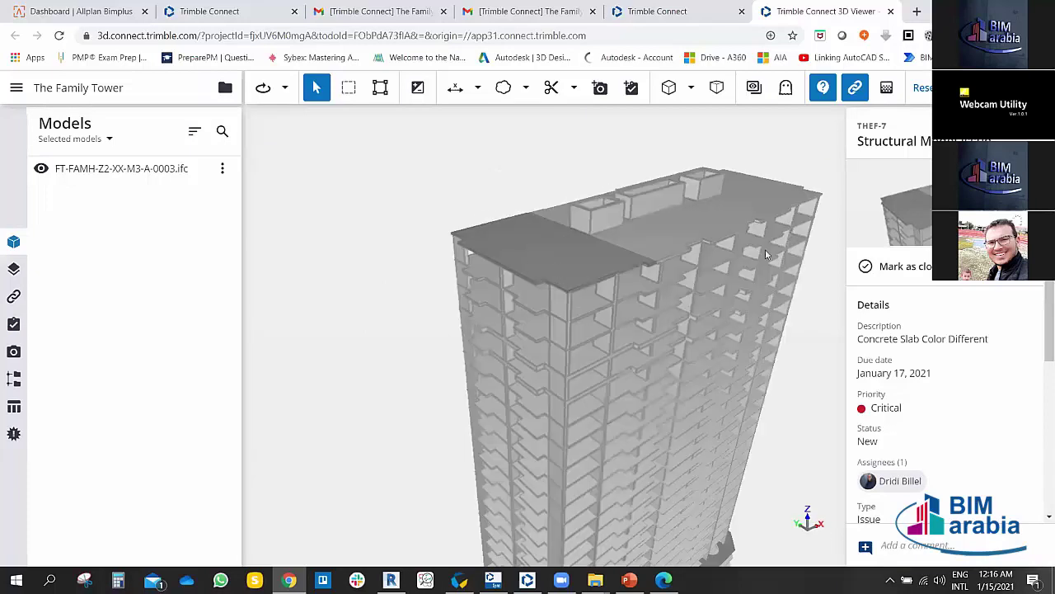
click(916, 200)
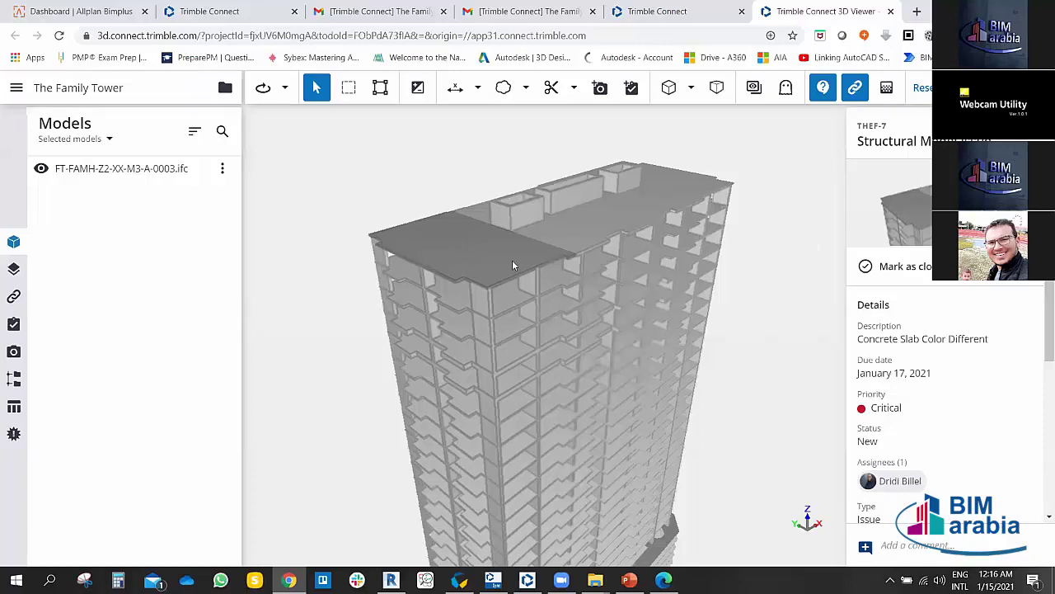
Step: Zoom and orbit to inspect the roof slab, then bring up the markup types list
scroll(503, 247, up, 2)
scroll(496, 238, up, 5)
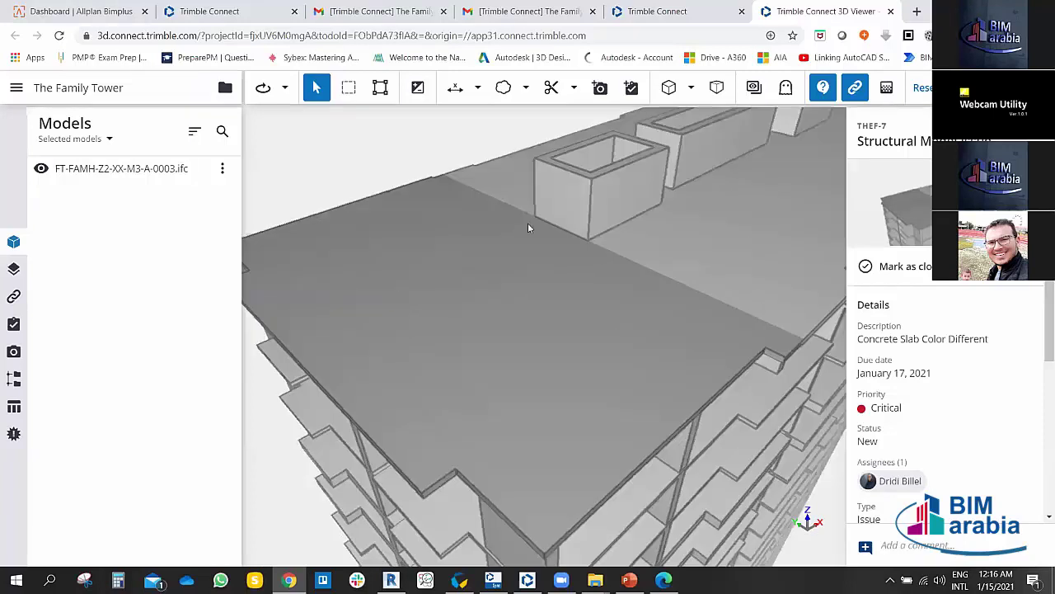
scroll(527, 229, down, 3)
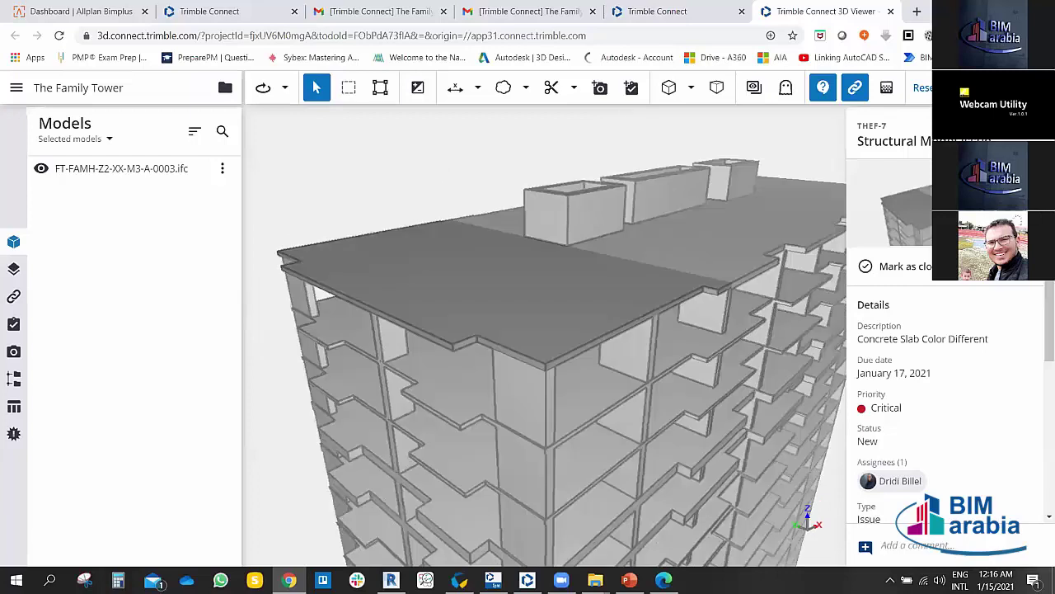
drag(509, 312, 535, 285)
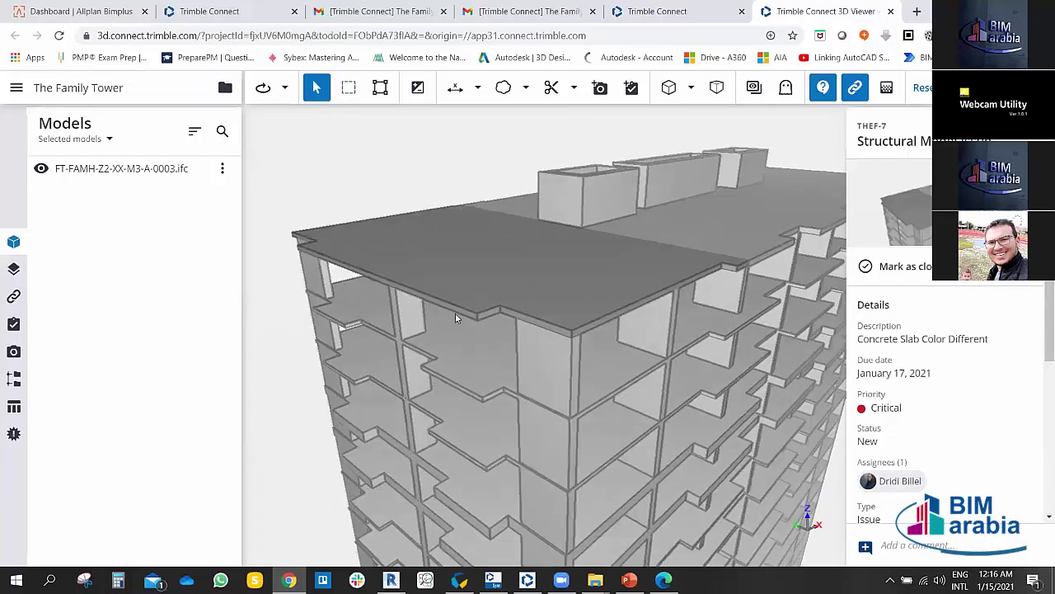
drag(455, 318, 558, 408)
drag(603, 313, 577, 232)
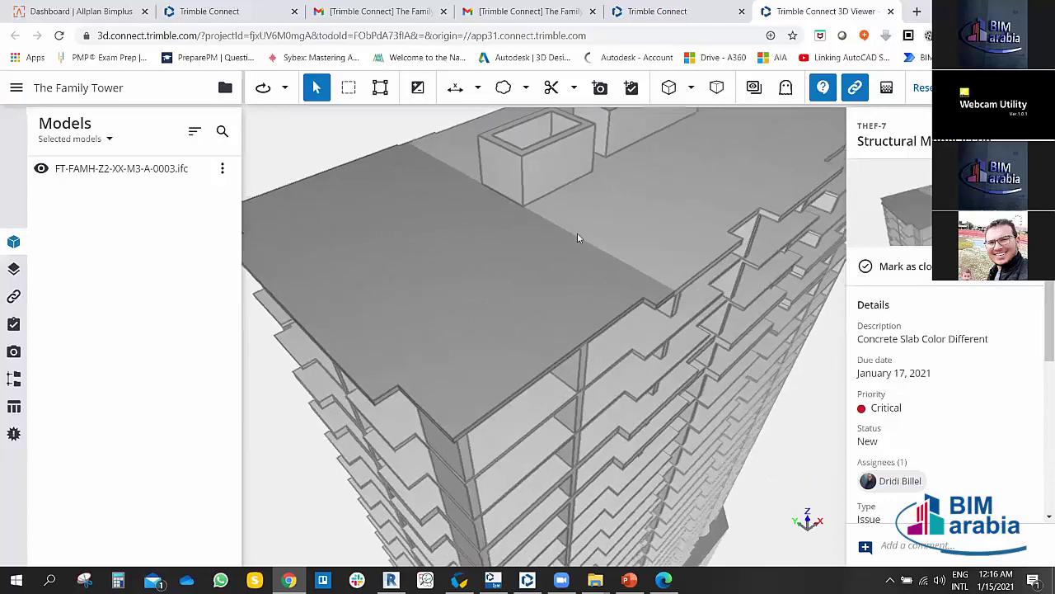
scroll(577, 233, down, 5)
drag(555, 352, 511, 363)
scroll(512, 351, up, 10)
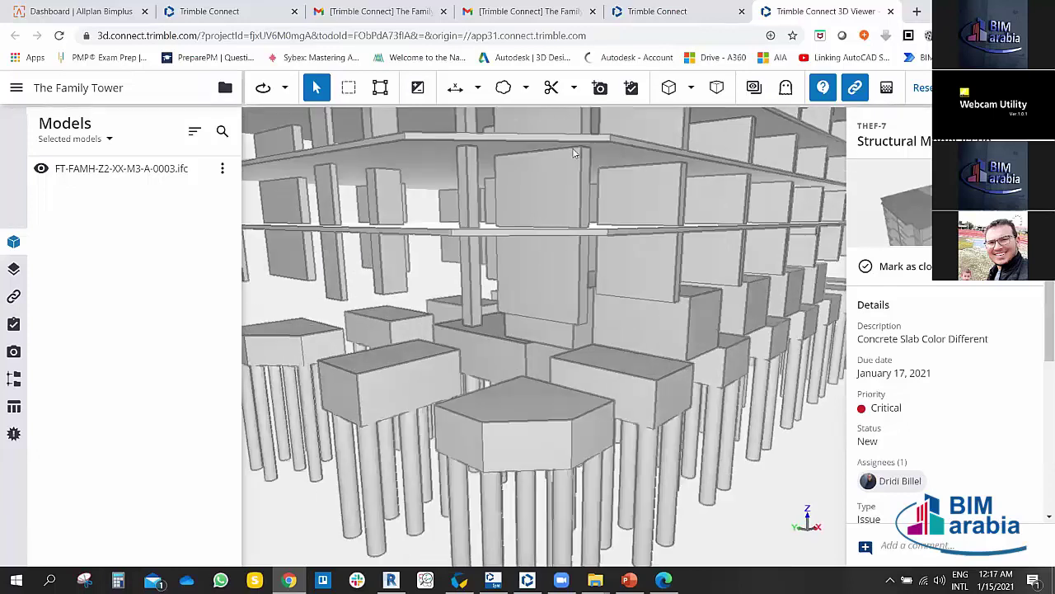
click(527, 89)
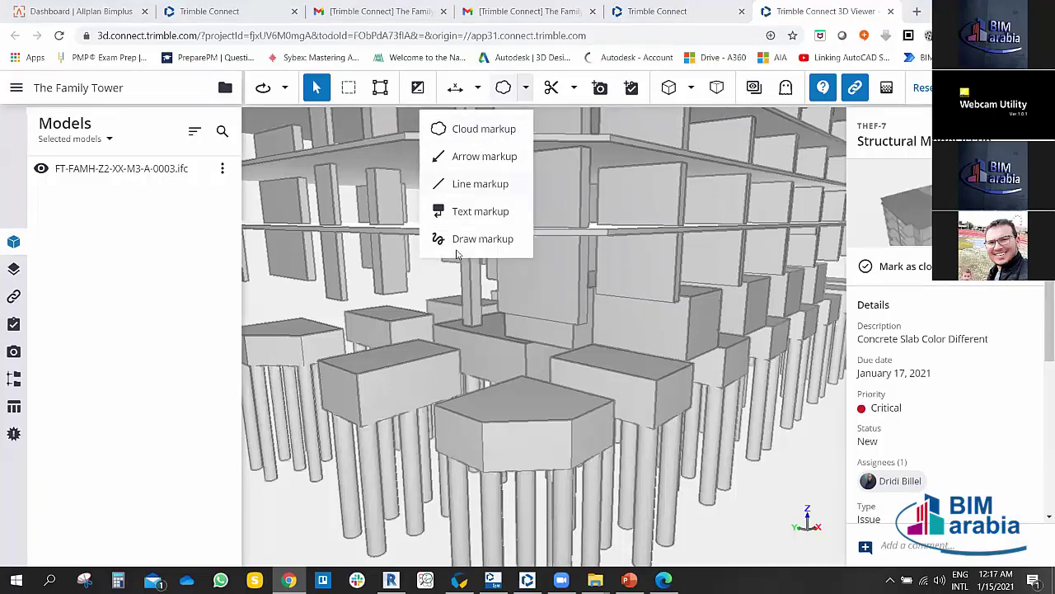
Step: Undo the enlarged slab cloud, then draw a new cloud around the wall panel below the slab
click(422, 216)
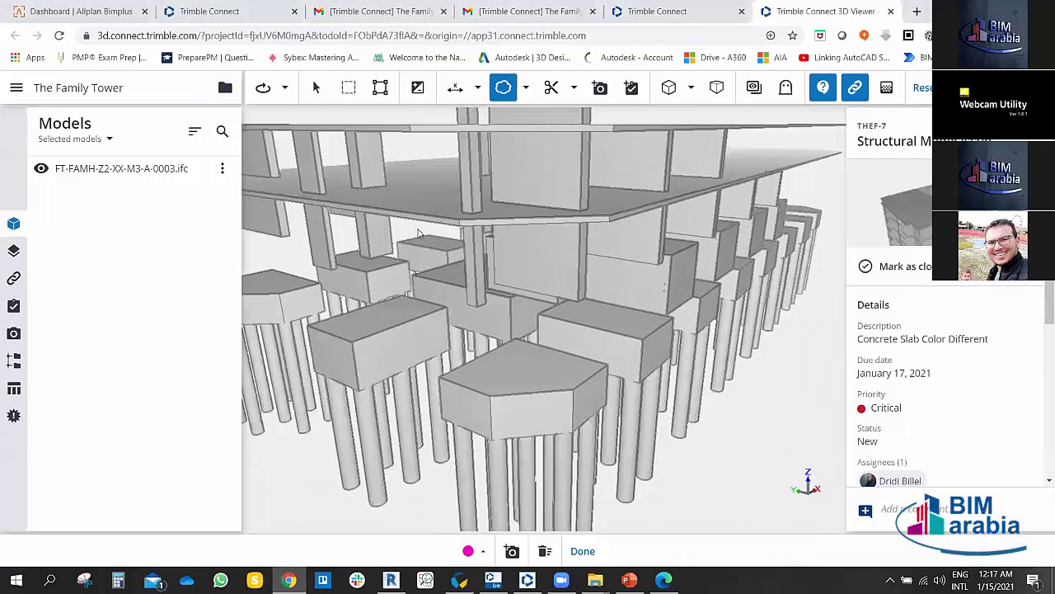
drag(416, 206, 423, 238)
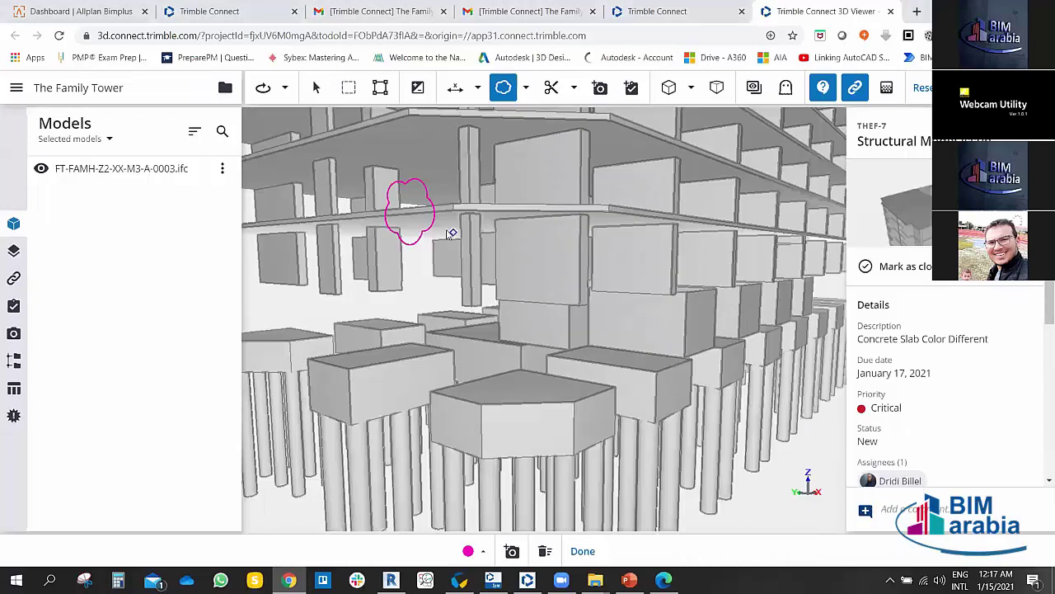
click(434, 241)
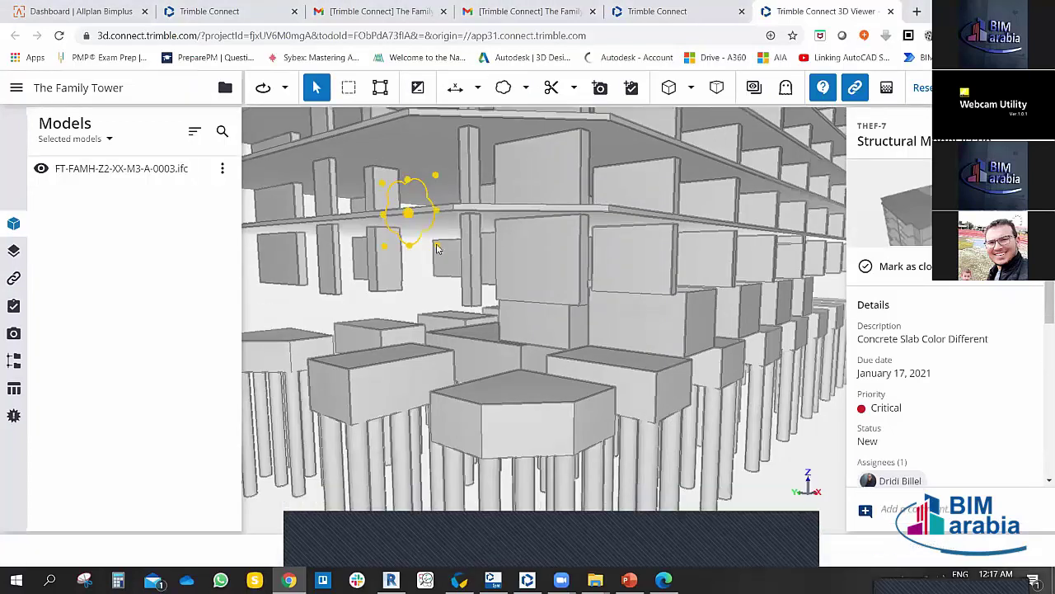
drag(437, 248, 547, 307)
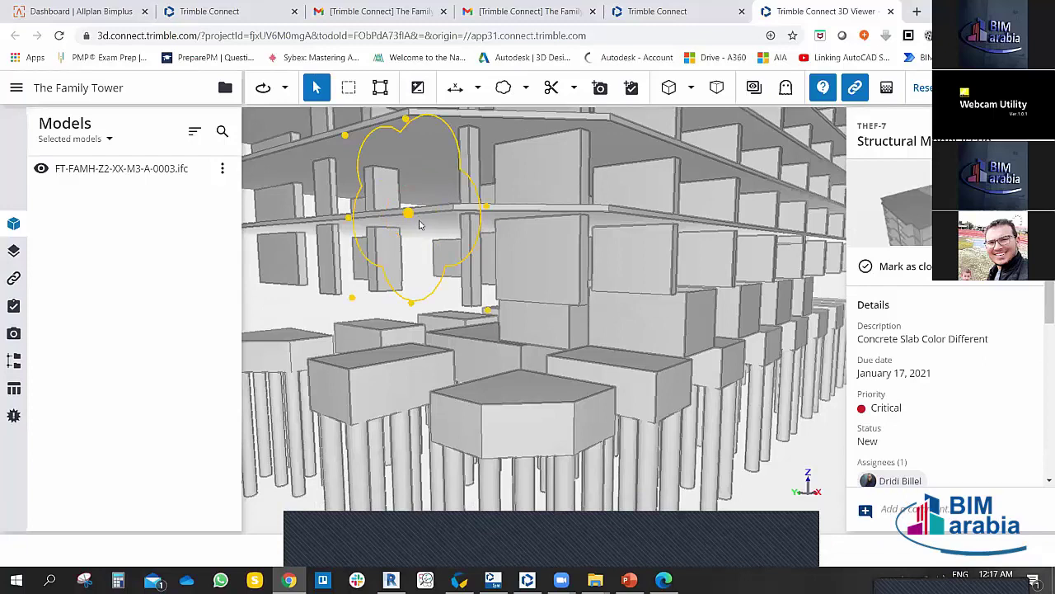
key(ctrl+z)
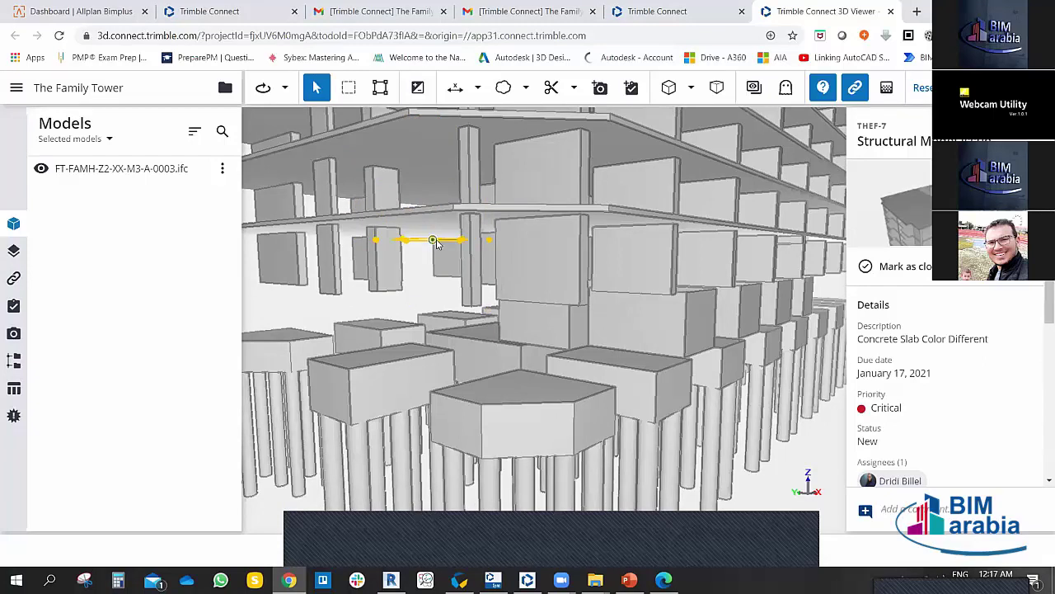
key(Escape)
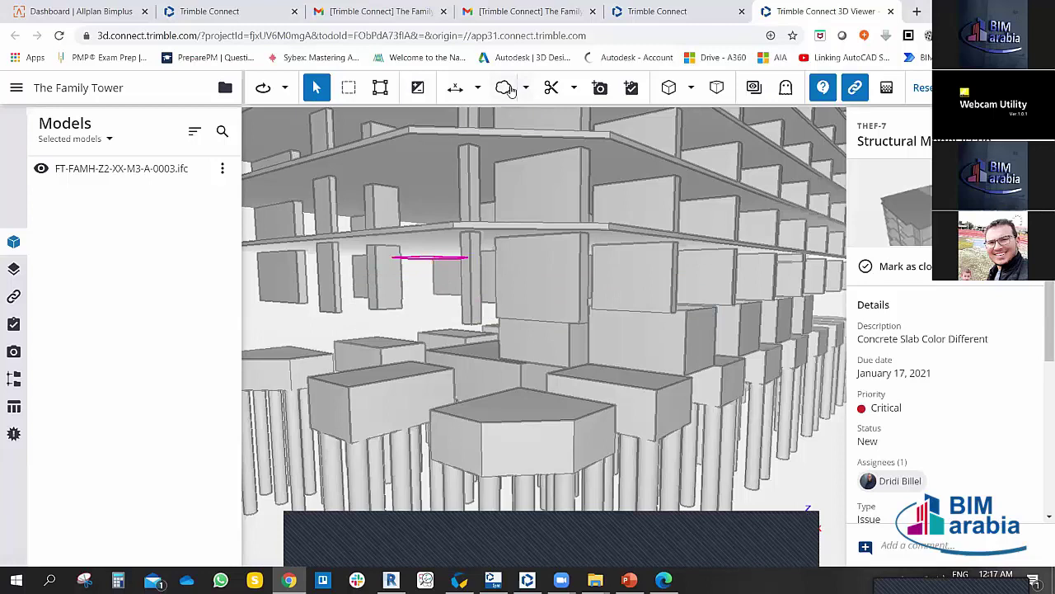
click(505, 88)
drag(522, 259, 554, 273)
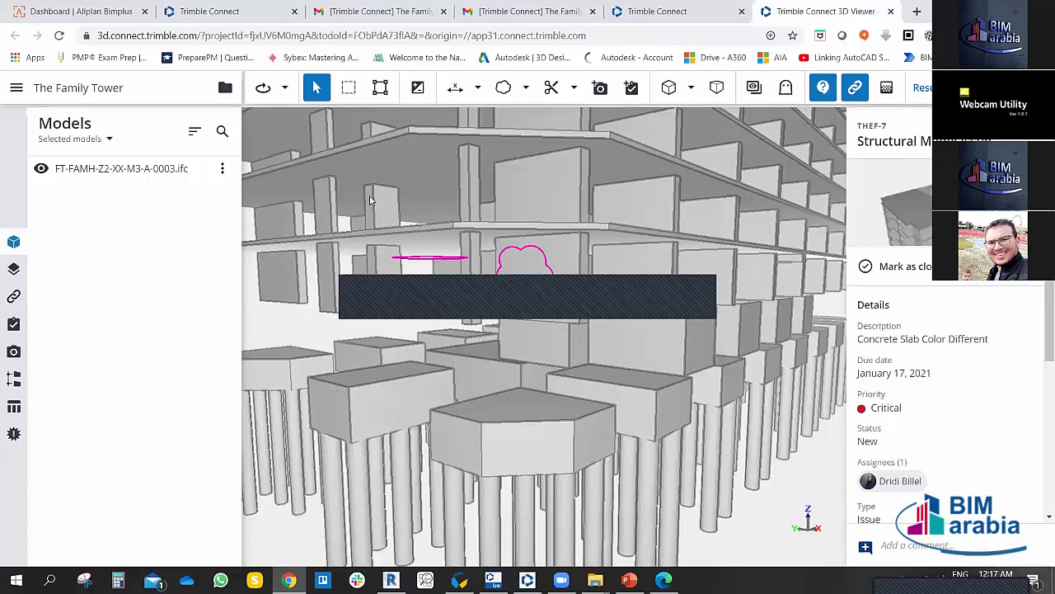
Step: Zoom out and orbit until the whole tower model stands upright in view
click(285, 88)
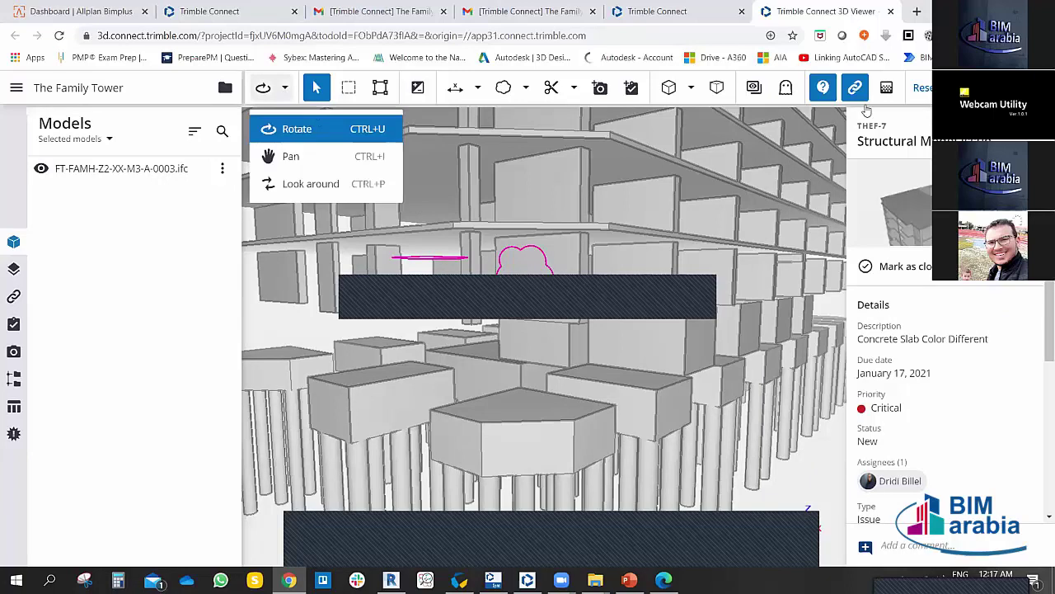
drag(495, 347, 545, 393)
scroll(591, 389, down, 10)
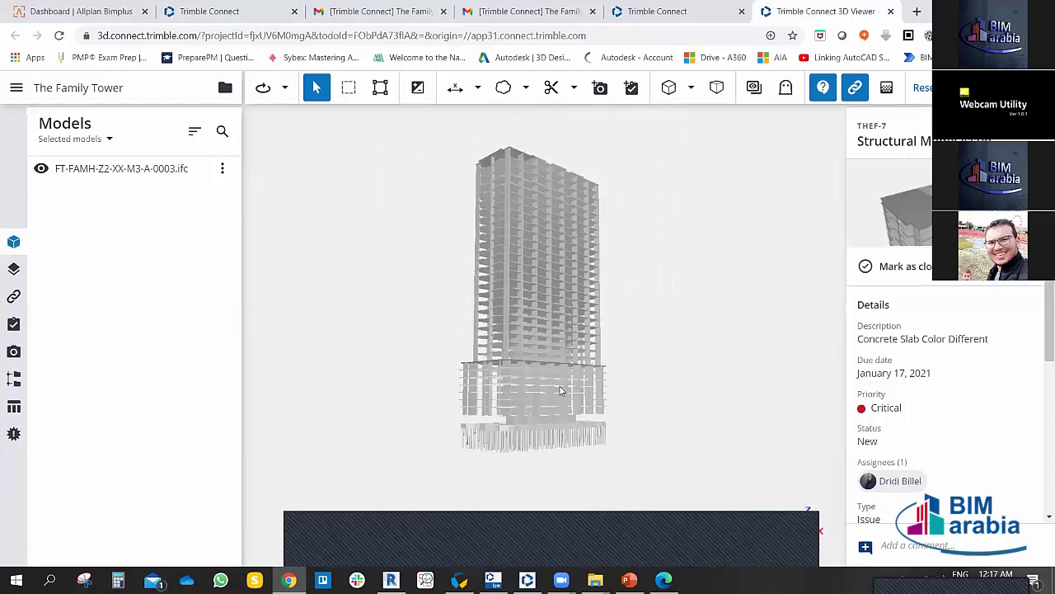
drag(530, 343, 752, 383)
drag(500, 417, 509, 308)
drag(518, 350, 556, 342)
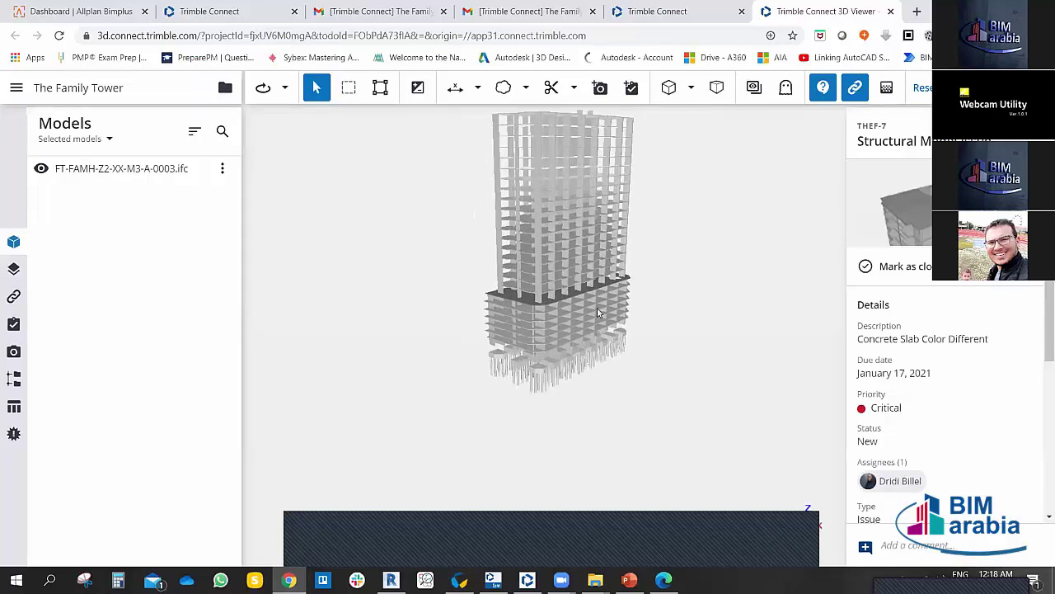
drag(598, 311, 387, 105)
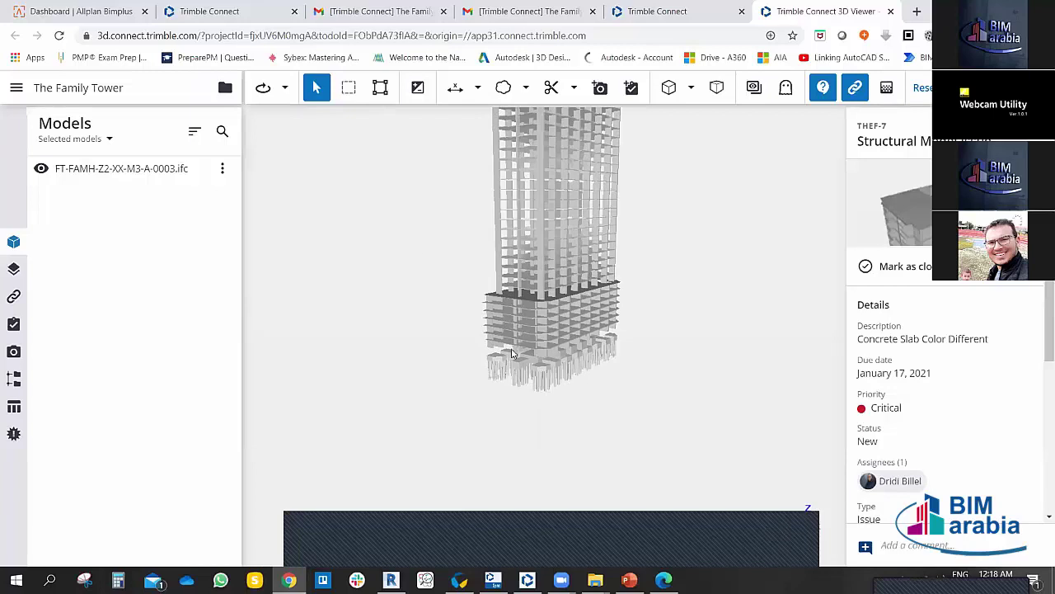
drag(511, 352, 781, 526)
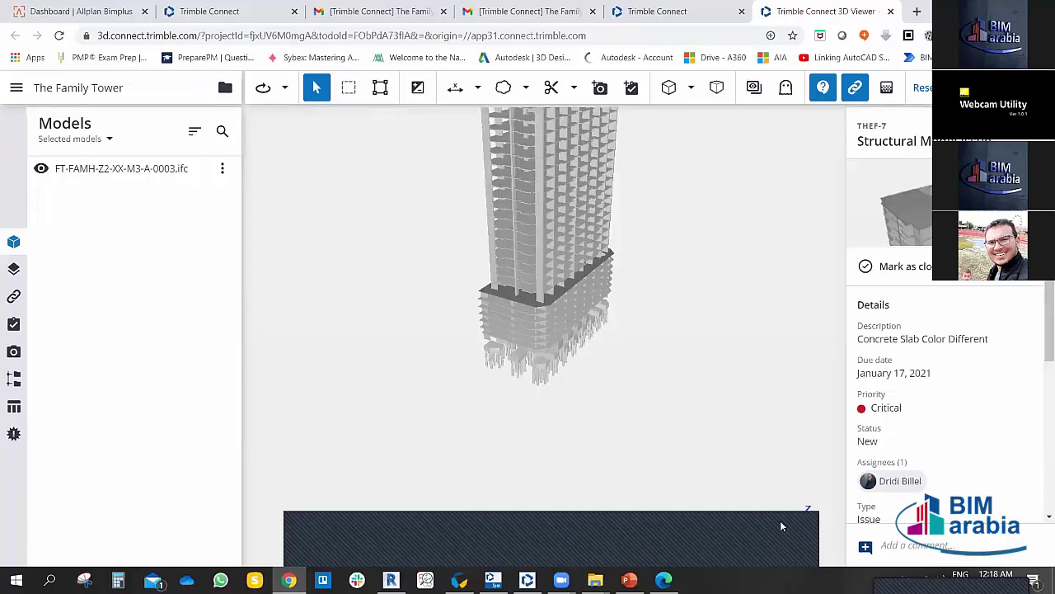
right_click(781, 525)
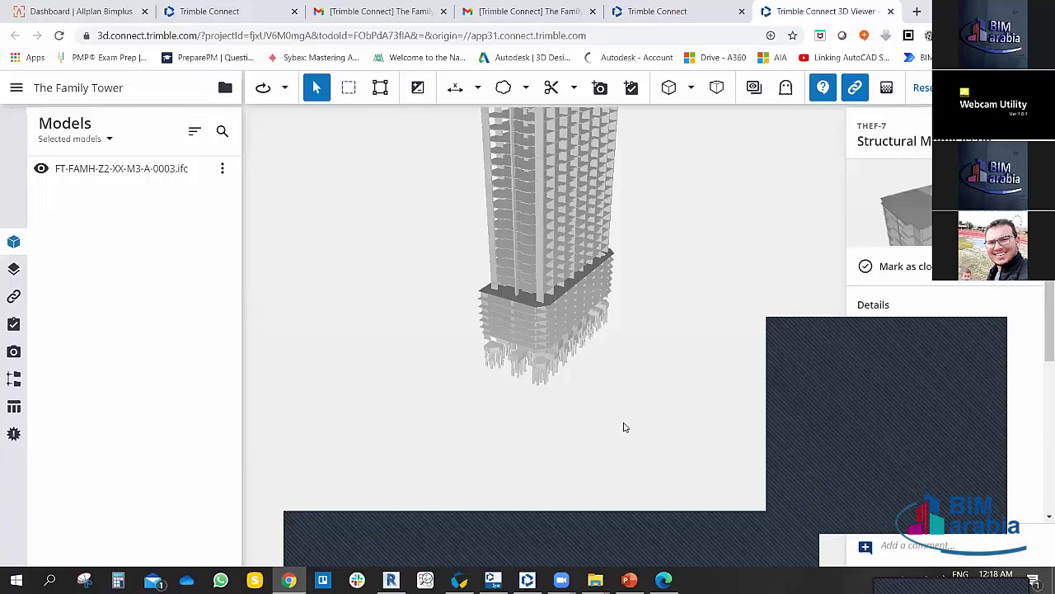
drag(624, 426, 587, 464)
drag(490, 378, 581, 354)
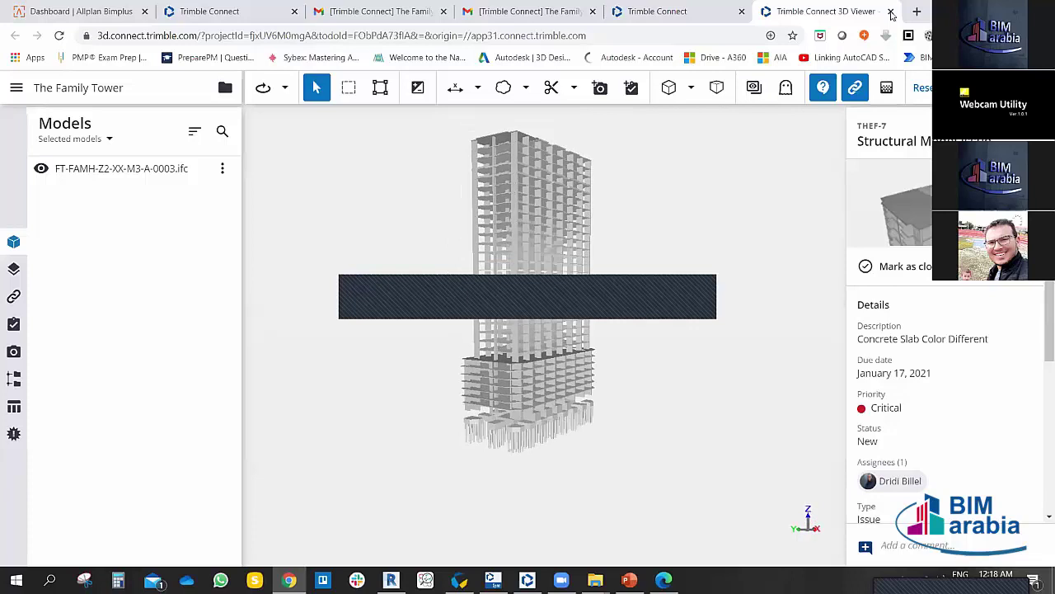
Step: Close the 3D viewer and reopen ToDo THEF-7 in the 3D viewer from its thumbnail
click(890, 11)
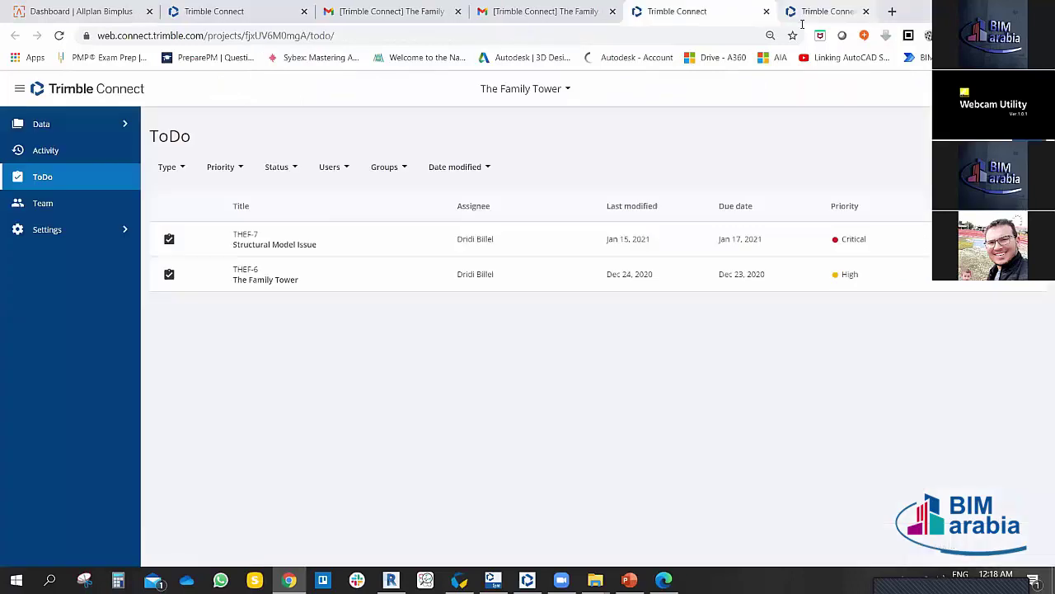
click(248, 240)
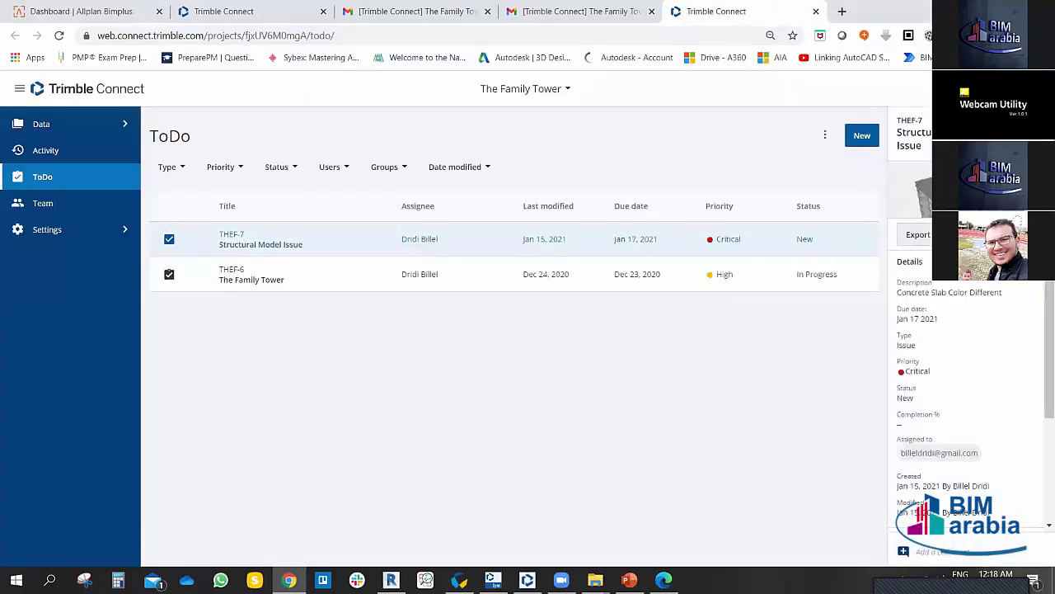
click(919, 190)
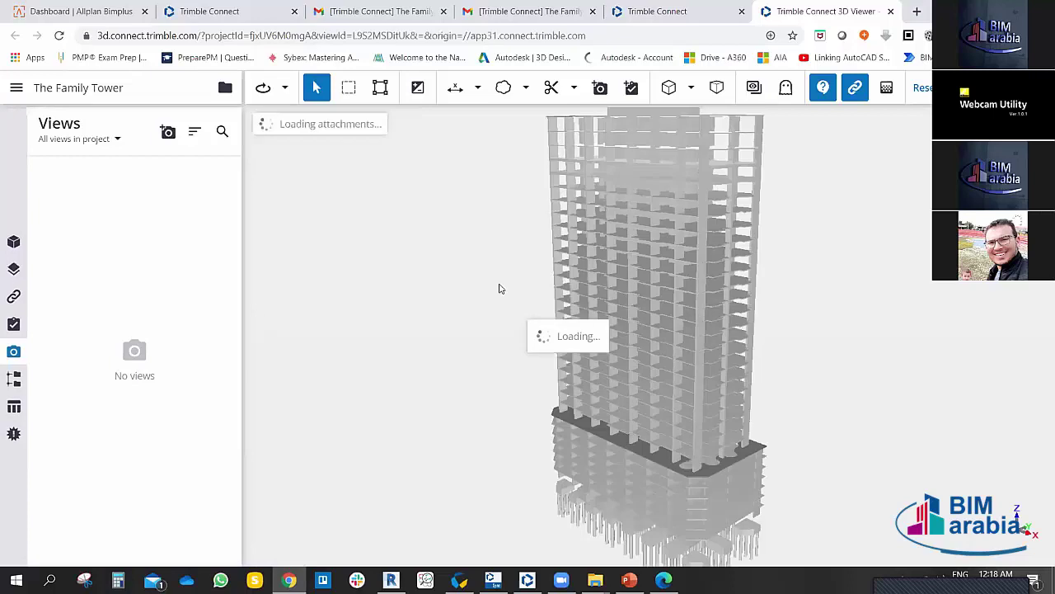
Step: Zoom to the pile caps and draw a cloud on the column face above them
scroll(622, 380, up, 5)
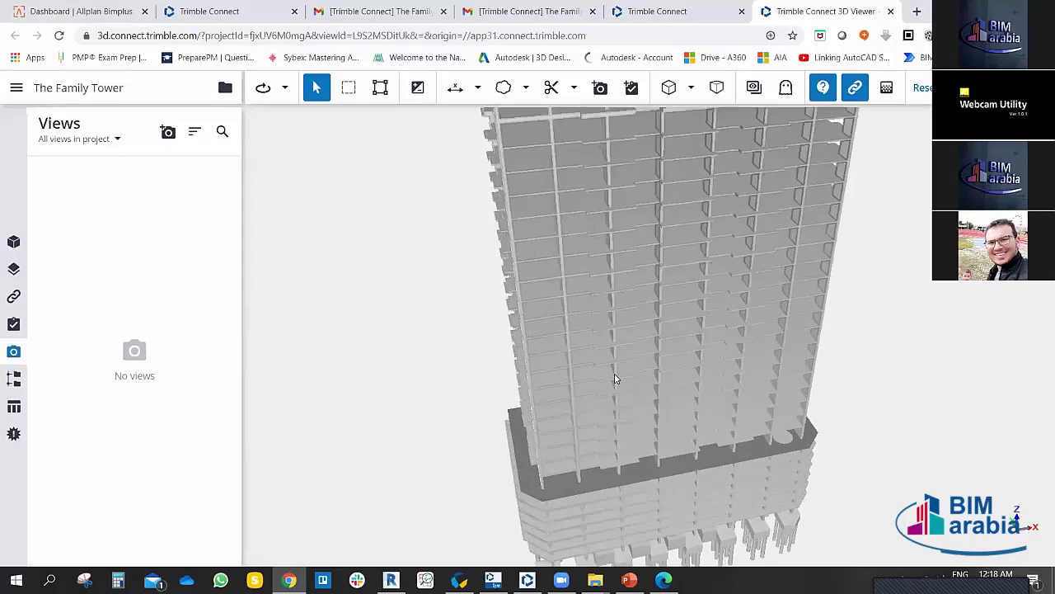
scroll(618, 388, down, 3)
scroll(632, 417, down, 3)
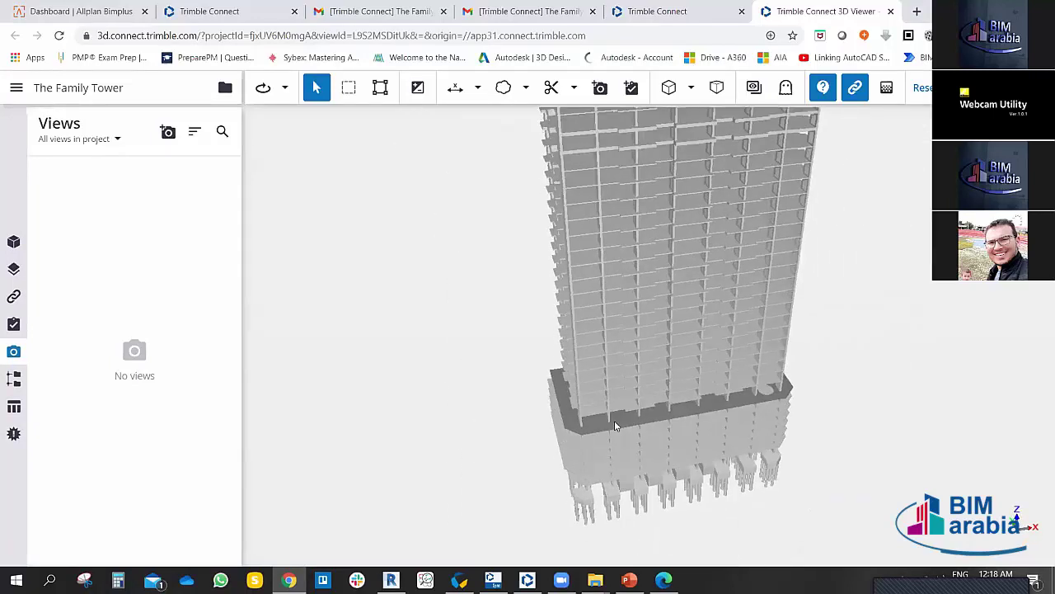
scroll(619, 354, up, 2)
scroll(618, 367, up, 5)
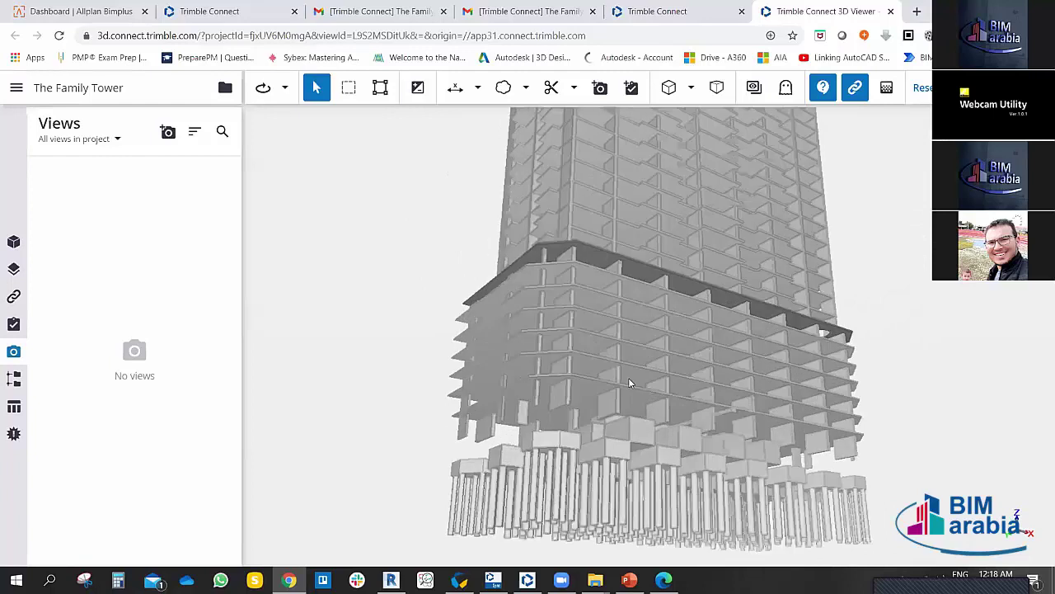
scroll(622, 243, up, 6)
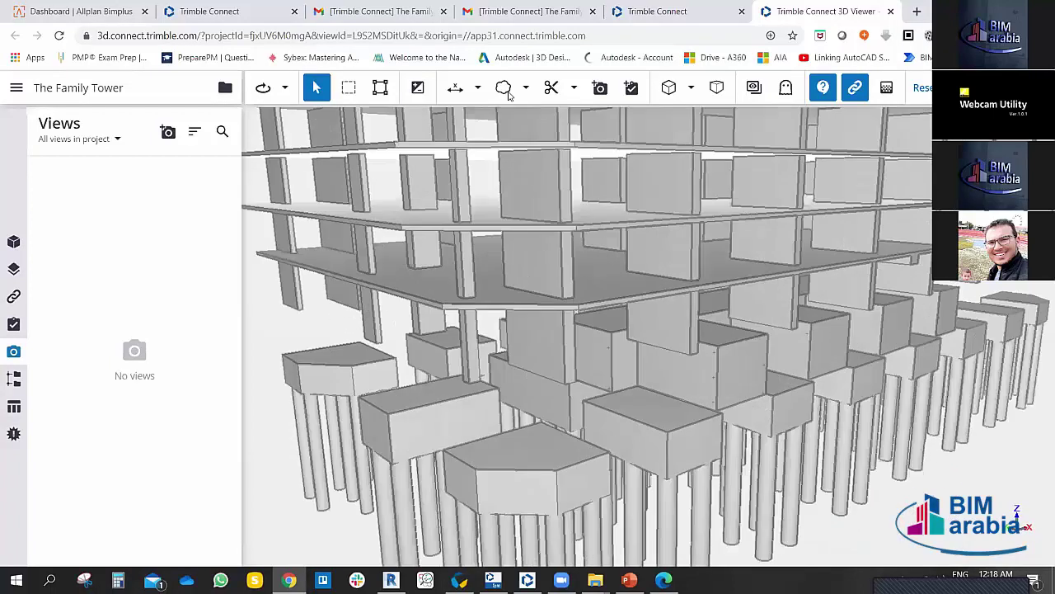
scroll(735, 271, up, 2)
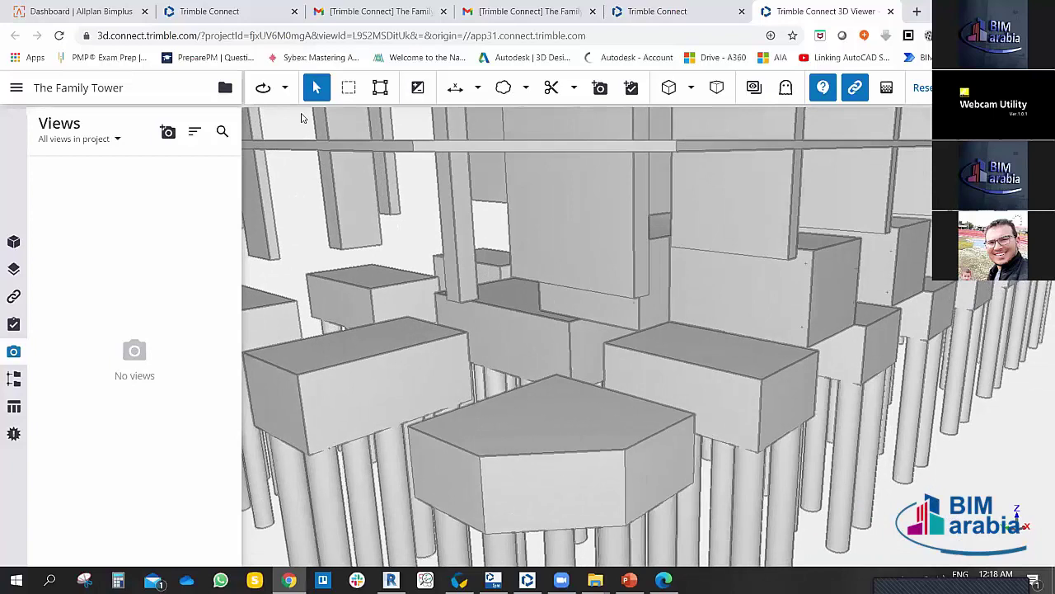
click(503, 87)
drag(598, 216, 652, 270)
Step: Add a text note reading 'Slab Ob grade Missing' anchored at the cloud
click(526, 88)
click(315, 88)
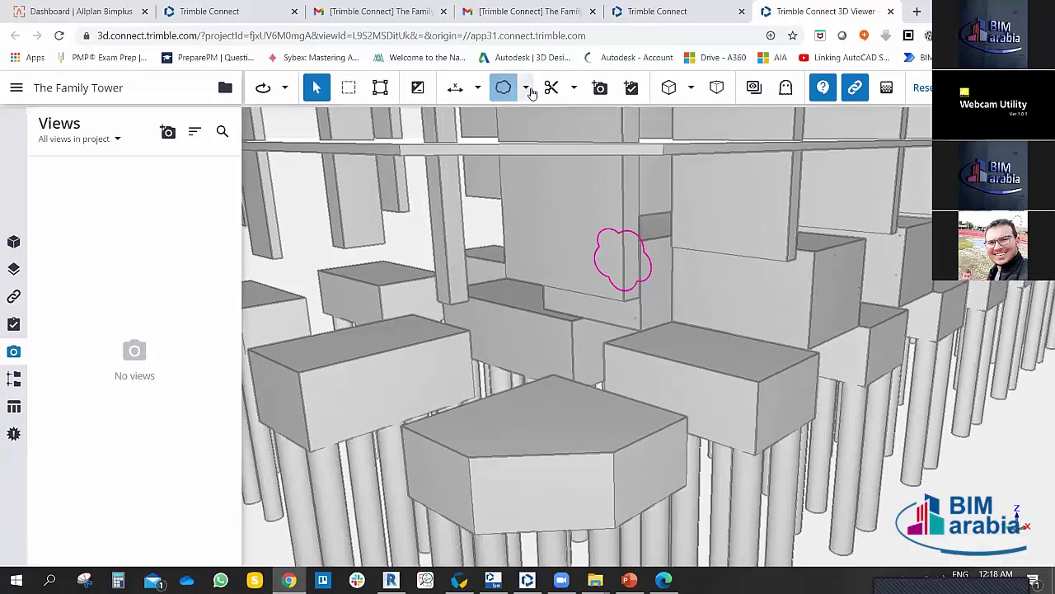
click(525, 87)
click(455, 213)
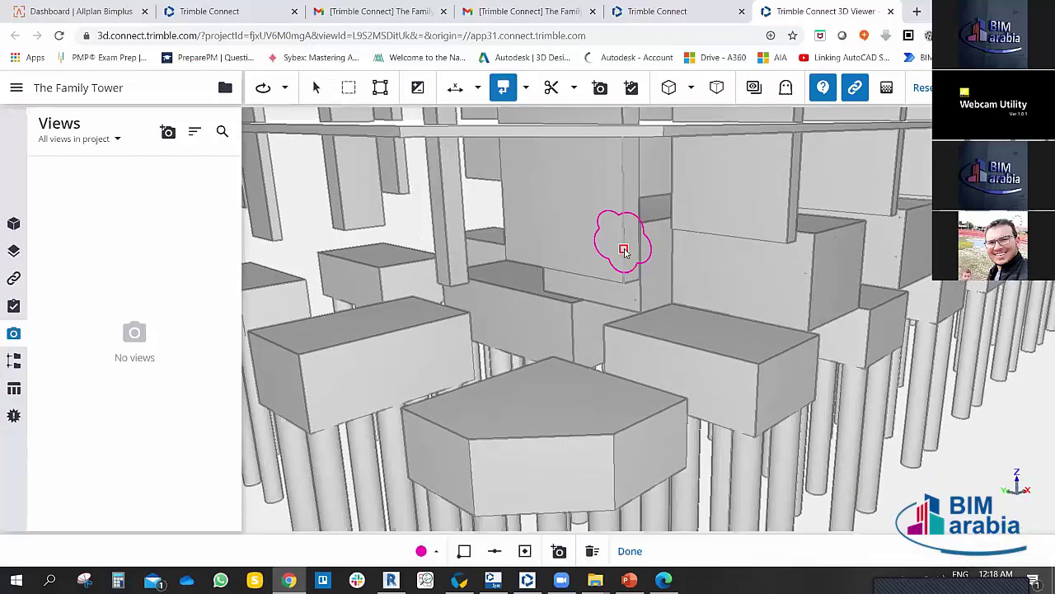
click(624, 250)
click(741, 319)
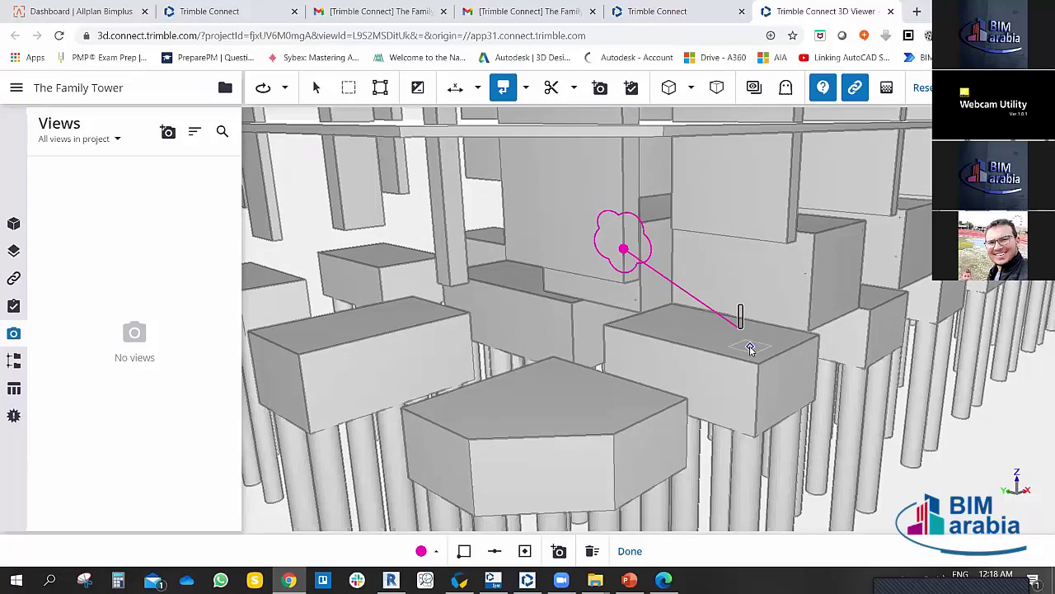
text(G)
key(BackSpace)
text(Slab)
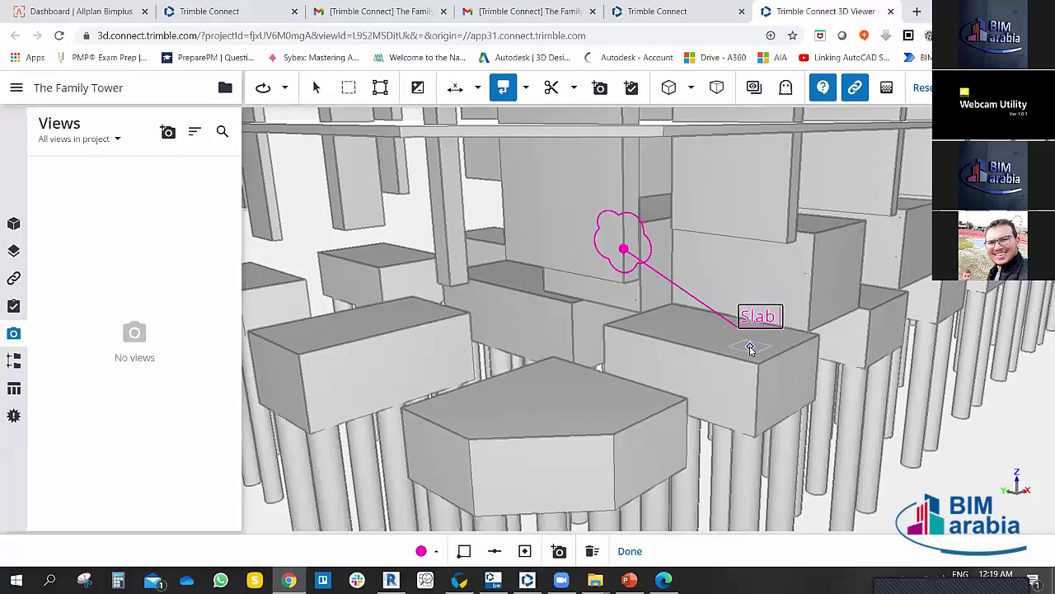
text( Ob grad)
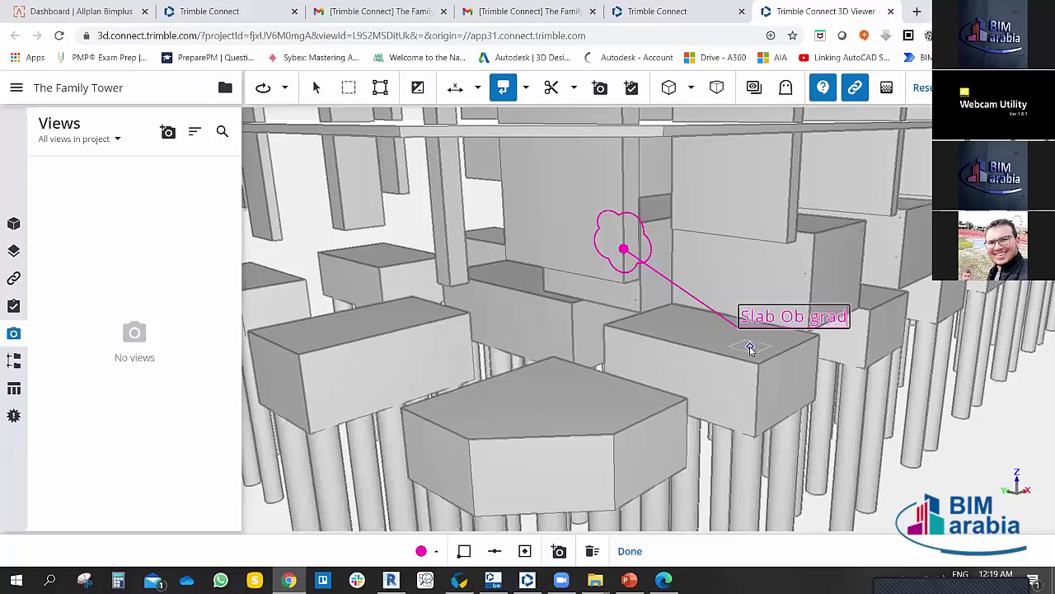
text(e Mis)
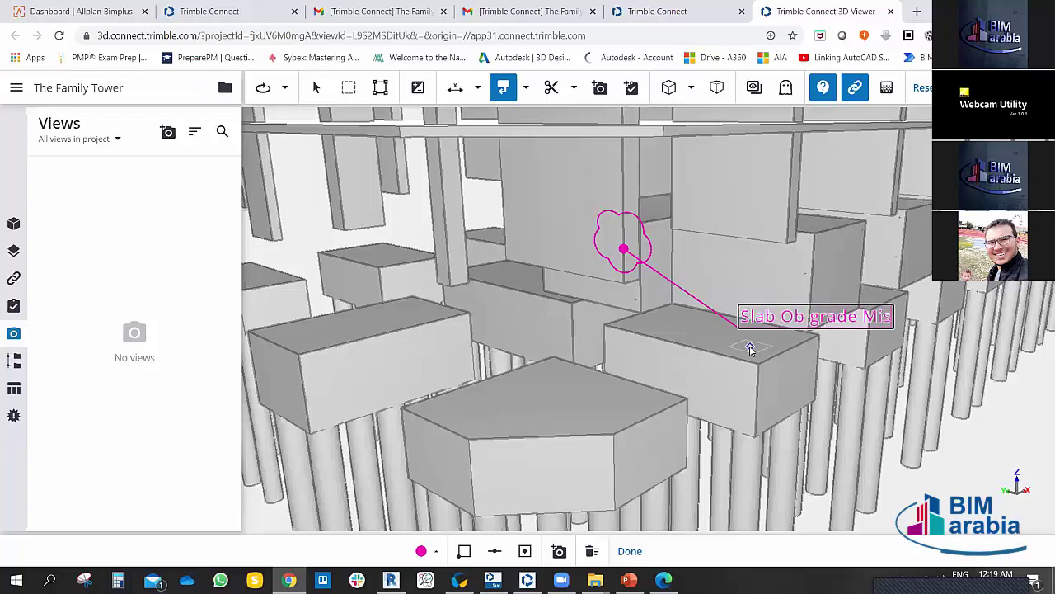
text(sing)
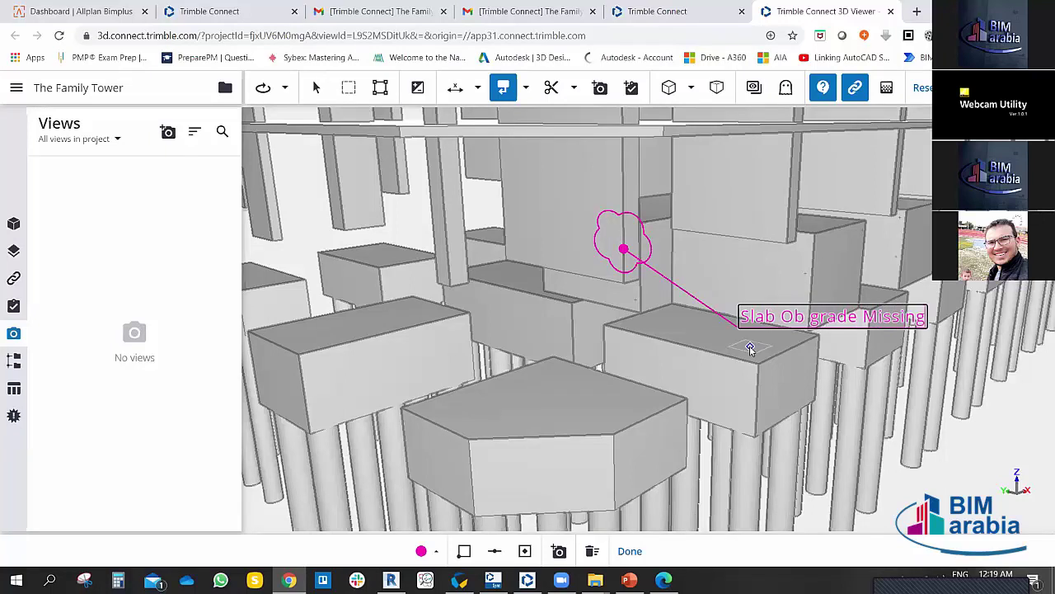
Step: Finish the text note and draw an arrow pointing at the clouded column face
click(501, 85)
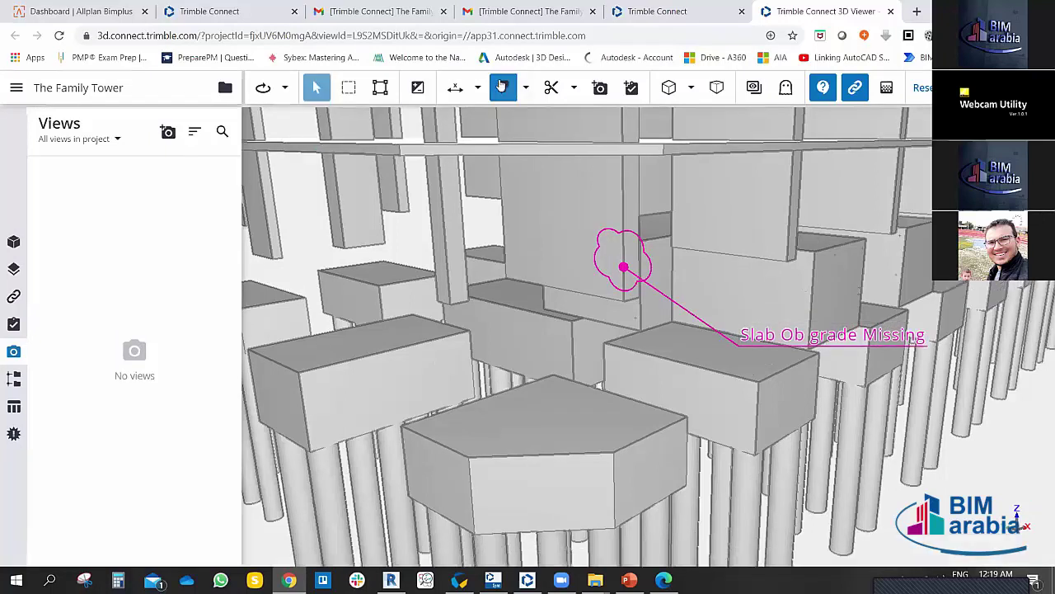
click(526, 89)
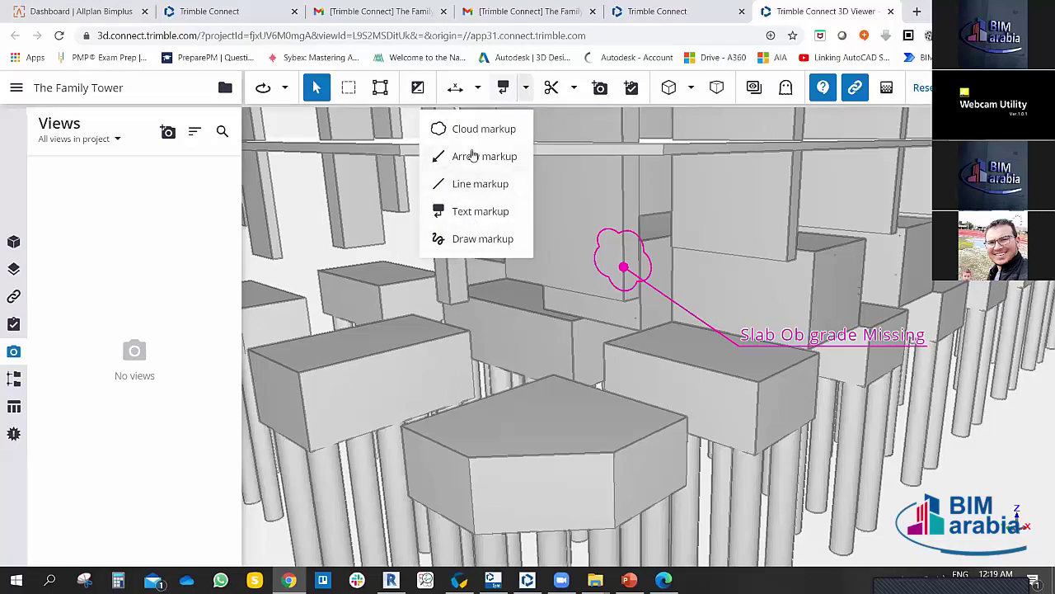
click(474, 165)
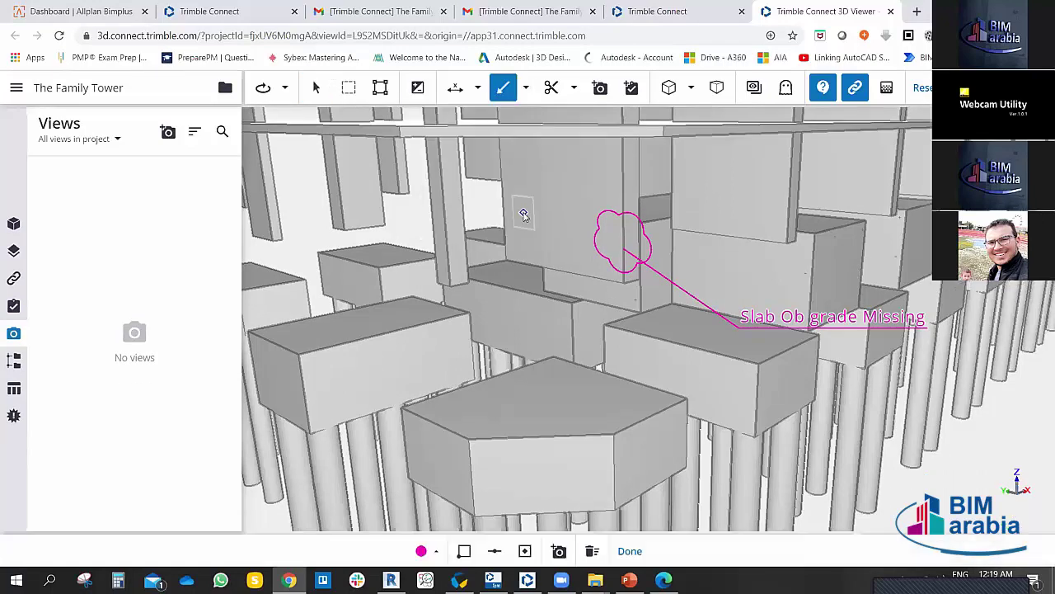
mouse_move(536, 217)
mouse_down()
mouse_move(442, 269)
mouse_move(361, 276)
mouse_up()
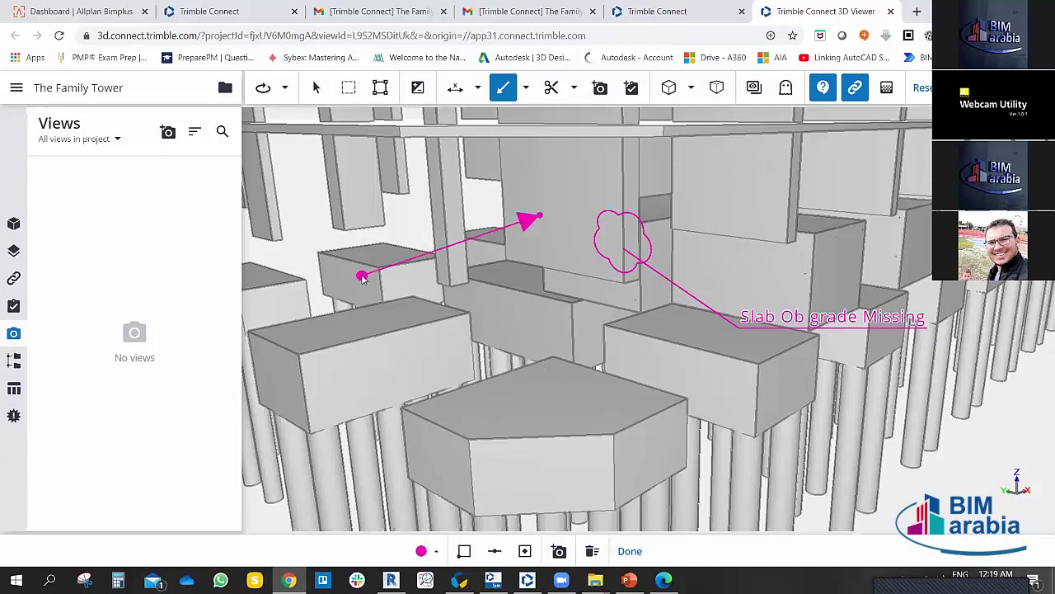
click(524, 88)
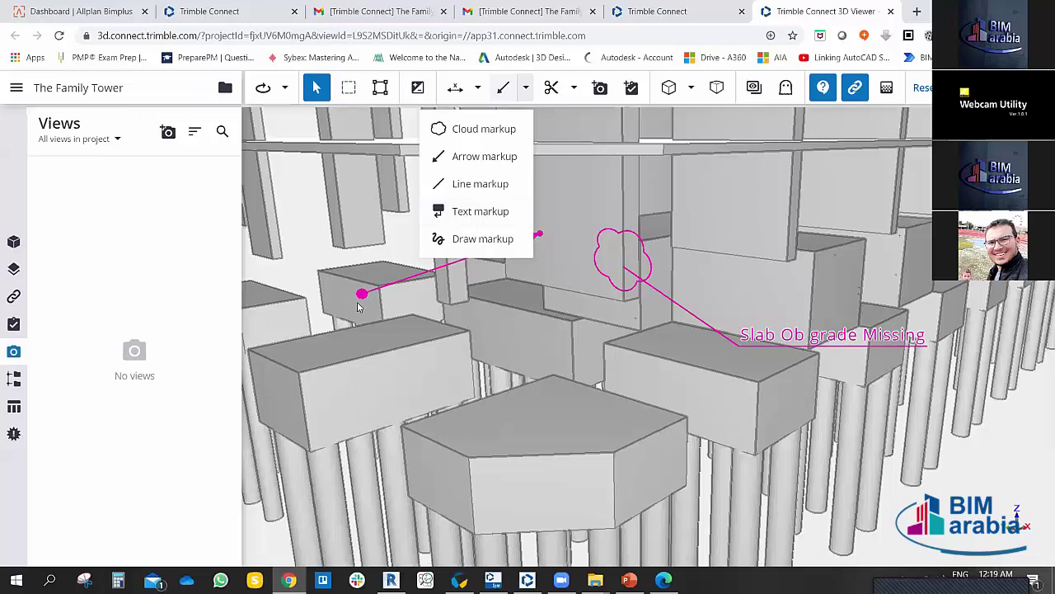
Step: Recentre the markups in view and start a new to-do for this view
click(478, 88)
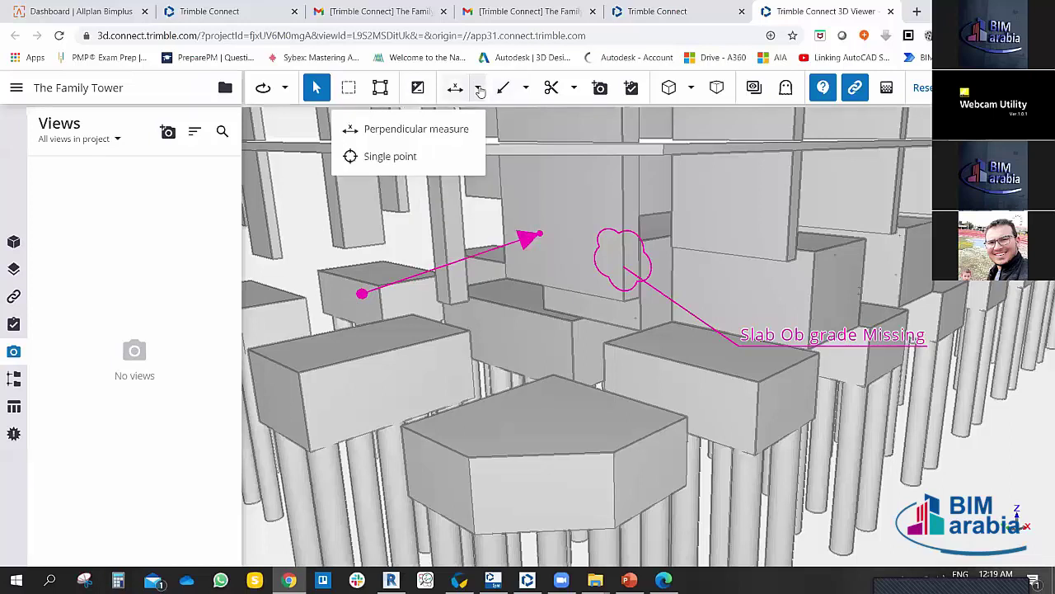
drag(706, 282, 660, 165)
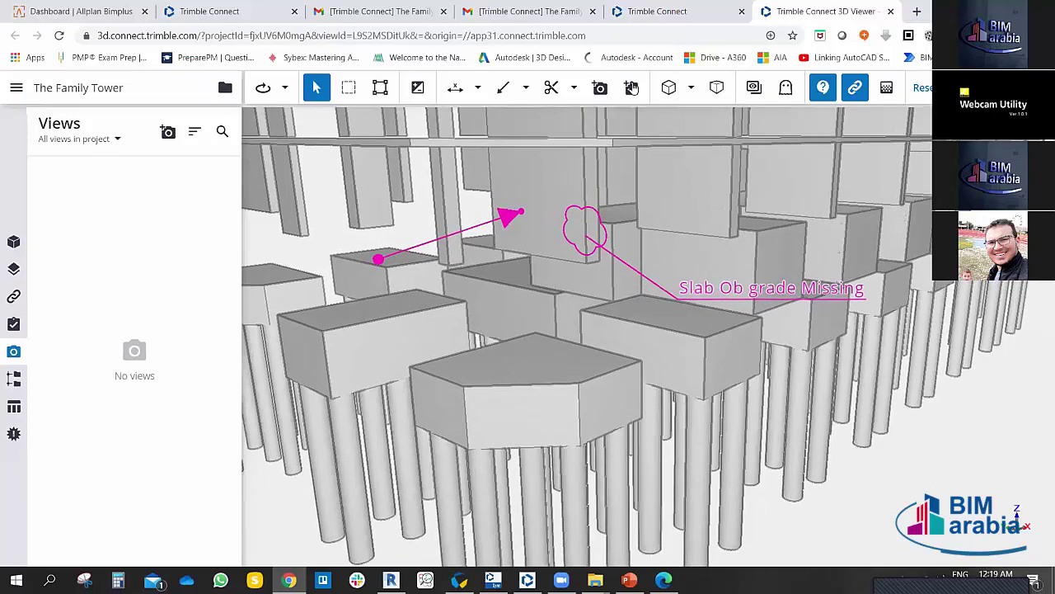
click(632, 87)
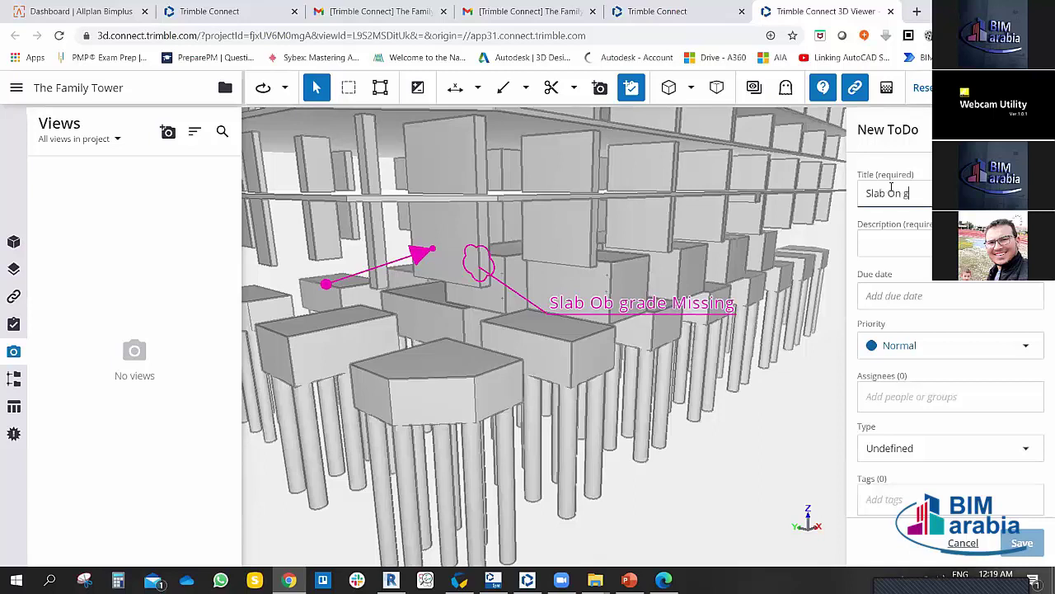
Step: Title the to-do 'Slab On grade' and write its description, fixing a misspelling to 'Where'
text(Slab On grade)
key(Tab)
text(W)
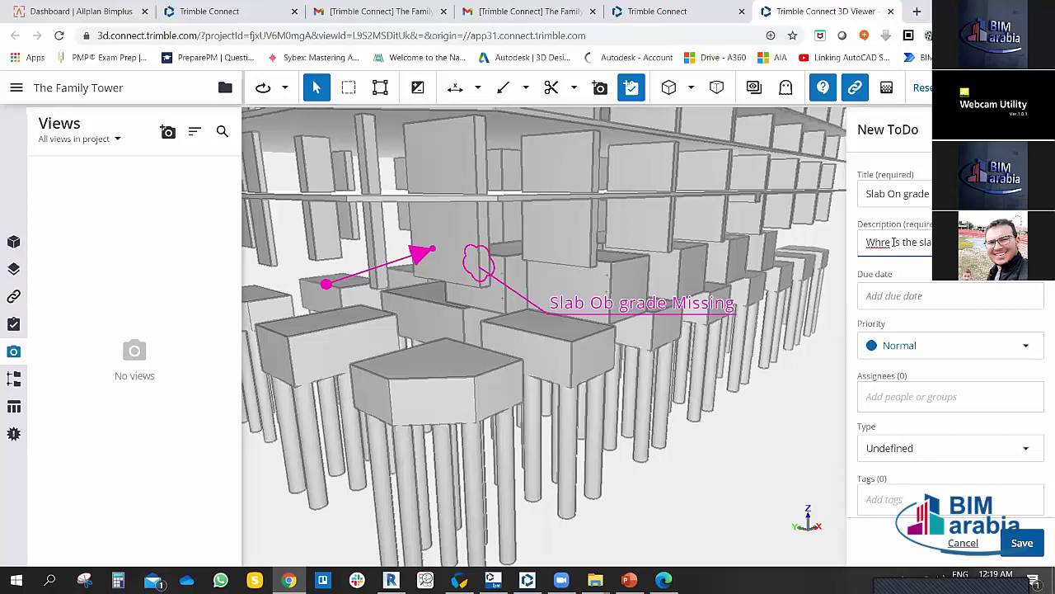
text(please wake up)
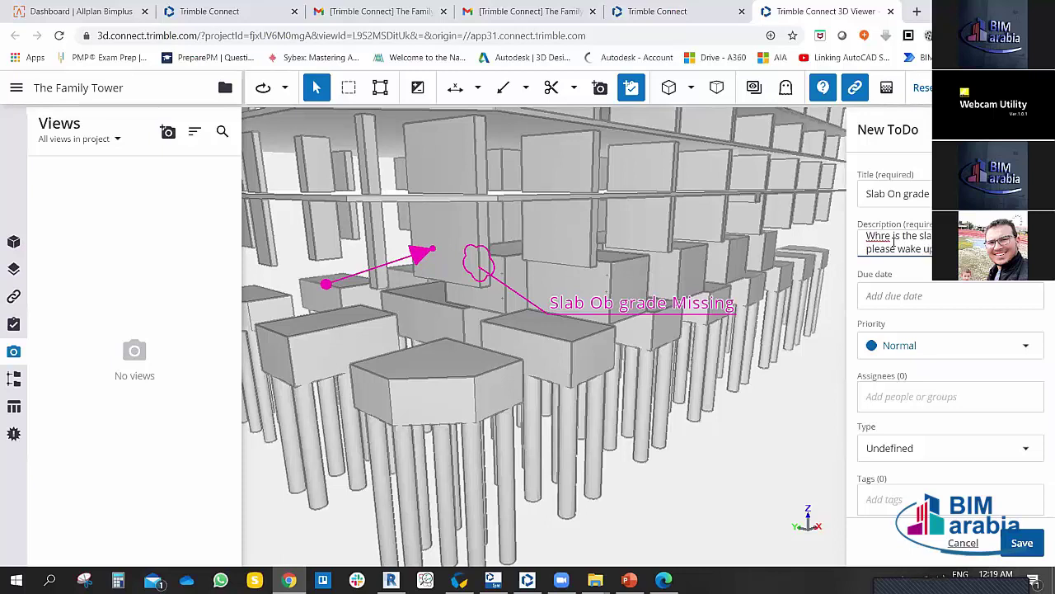
right_click(867, 237)
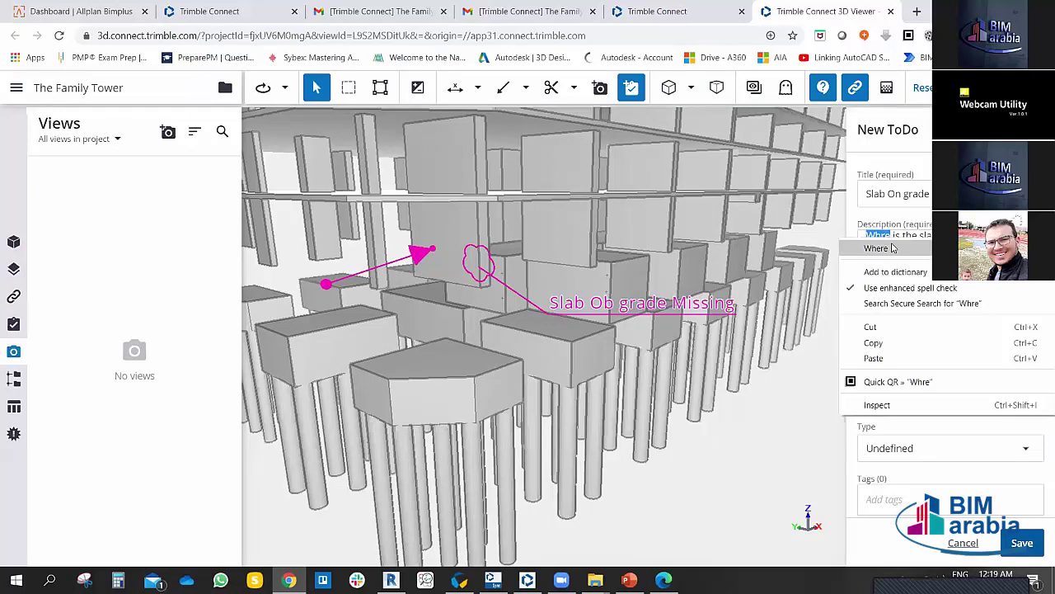
click(907, 251)
Step: Set due date January 17, 2021, priority Critical, and assign a team member
click(918, 302)
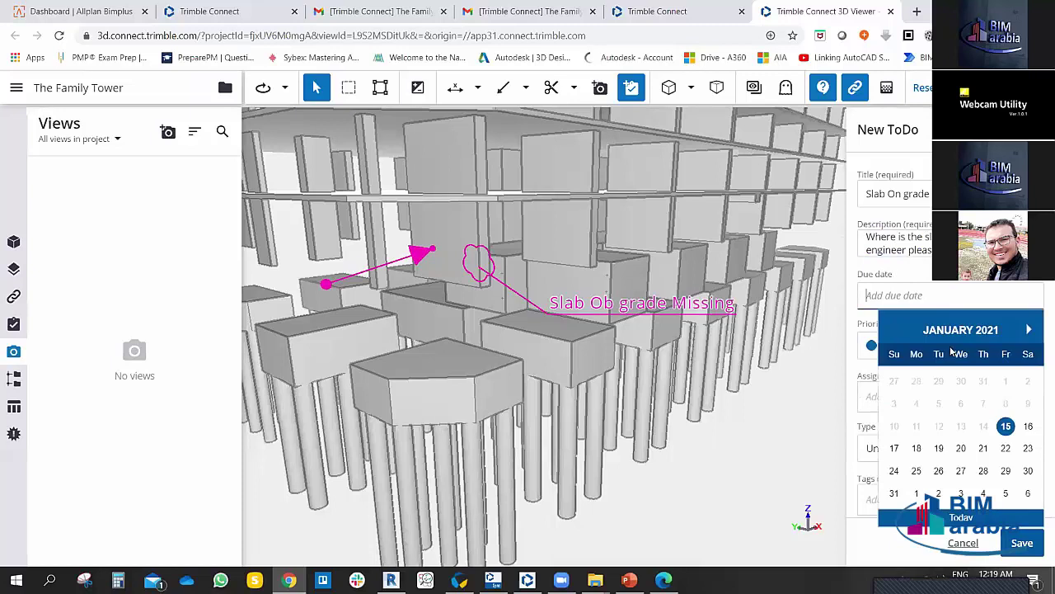
click(897, 448)
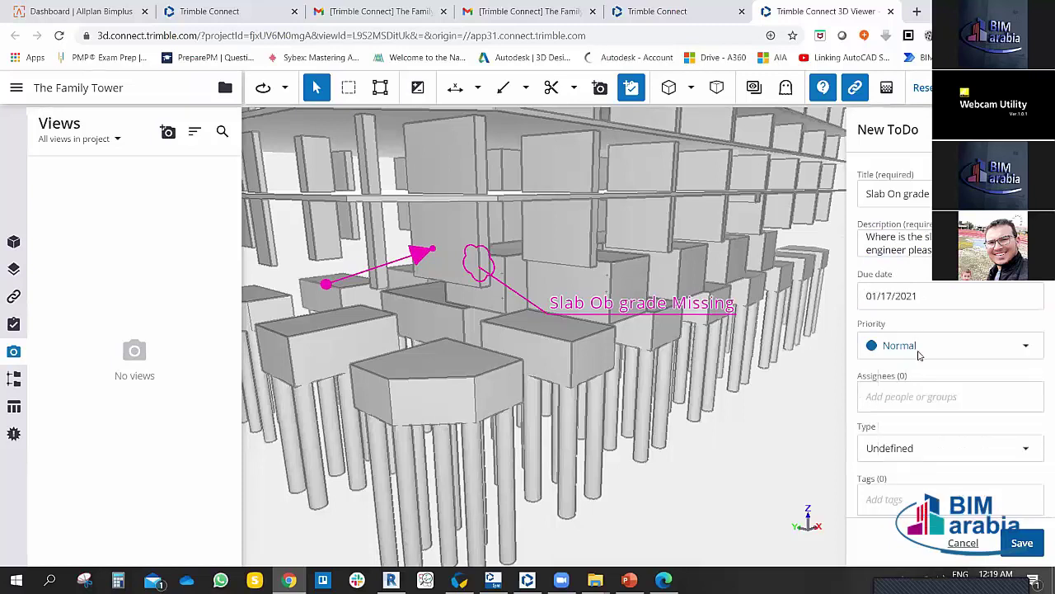
click(919, 350)
click(908, 404)
click(908, 399)
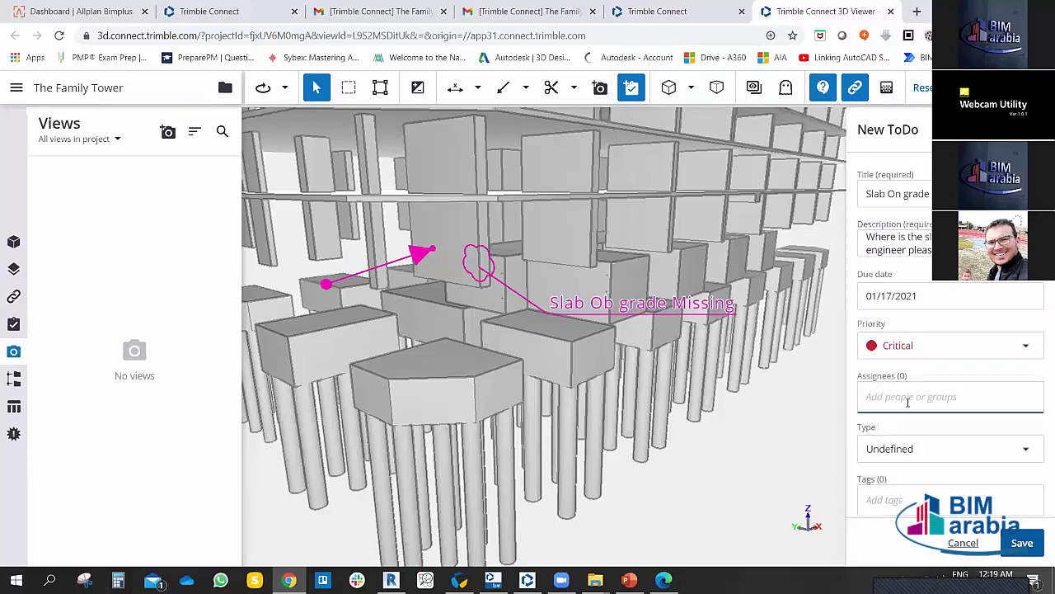
text(Bill)
key(Return)
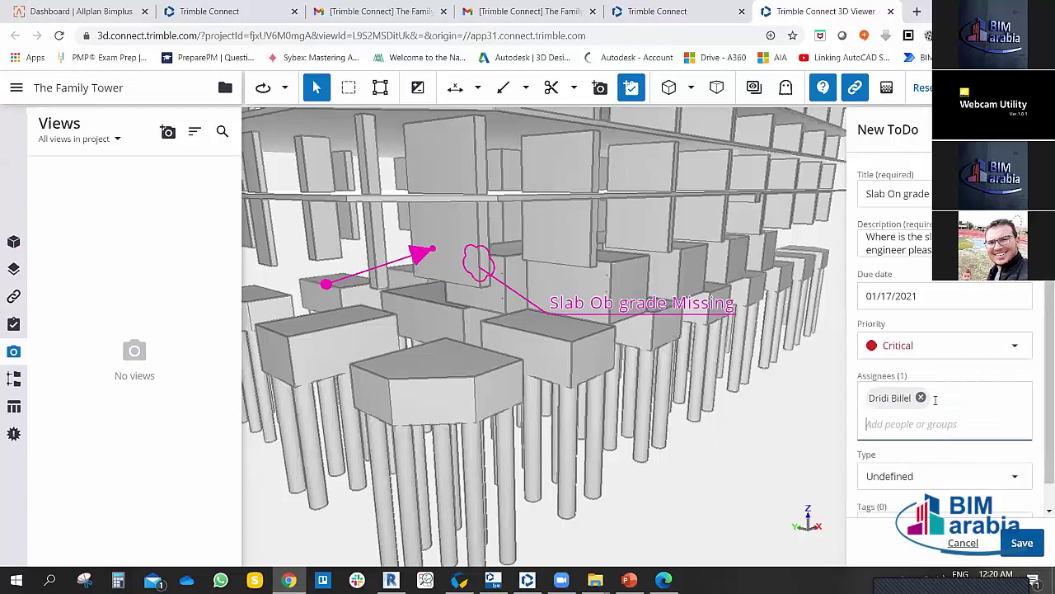
Step: Set the type to Issue, tag it STR, and save the to-do
scroll(934, 404, down, 1)
click(948, 451)
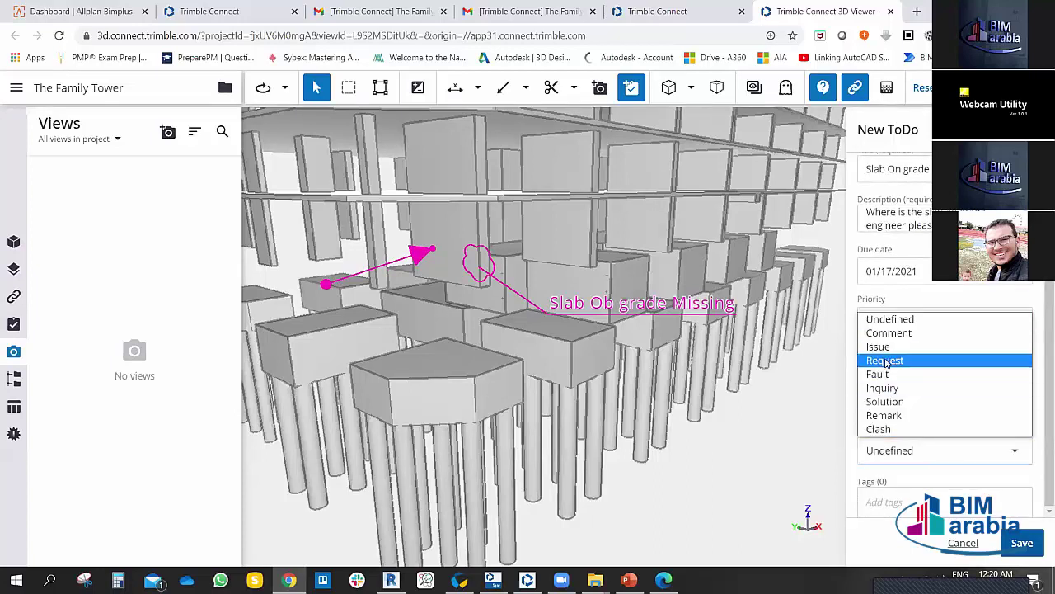
click(889, 347)
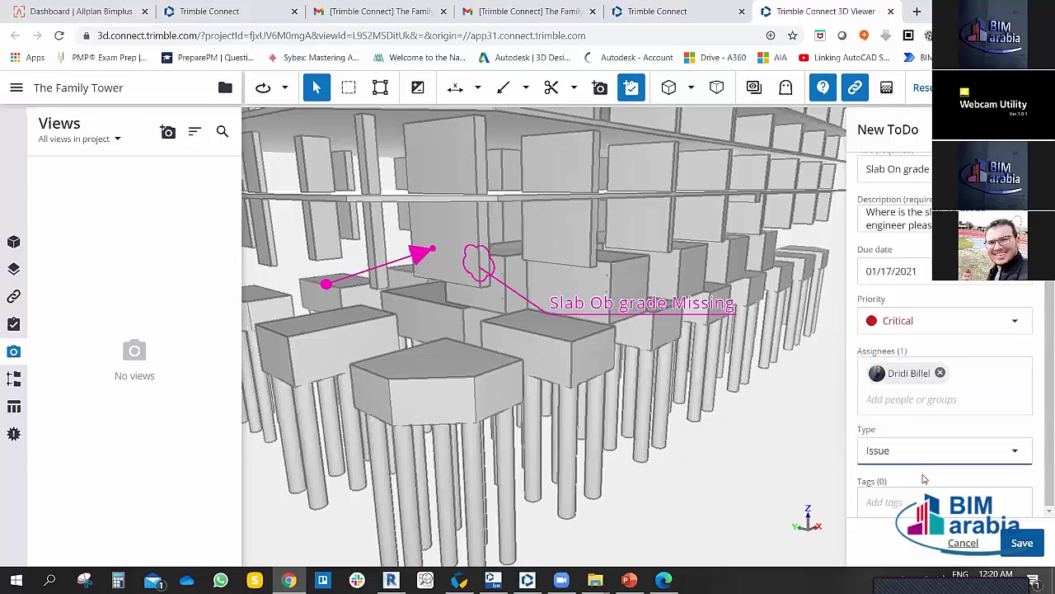
click(910, 496)
text(s)
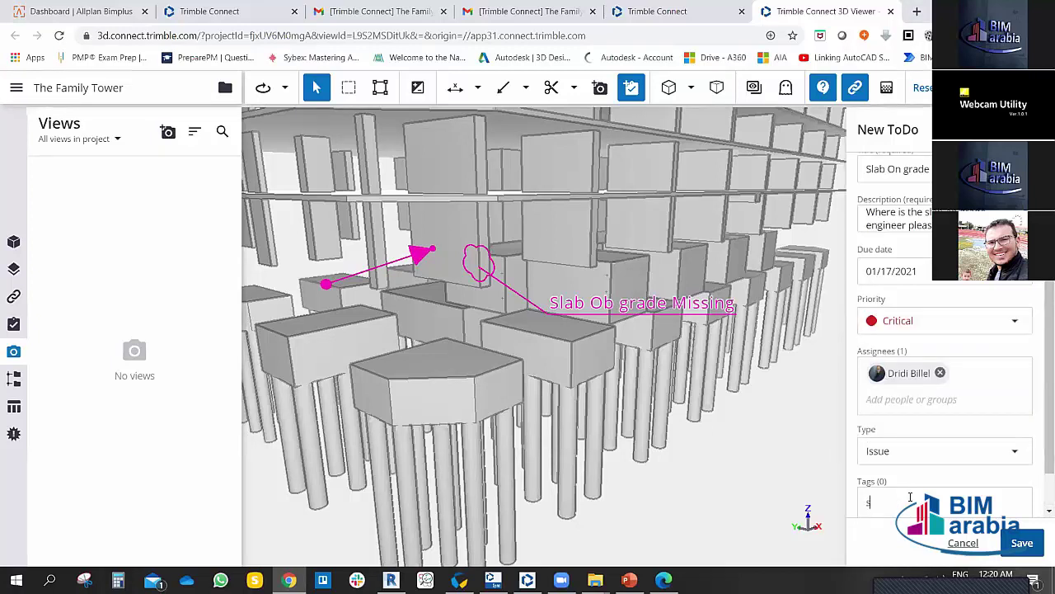
text(tr)
key(Return)
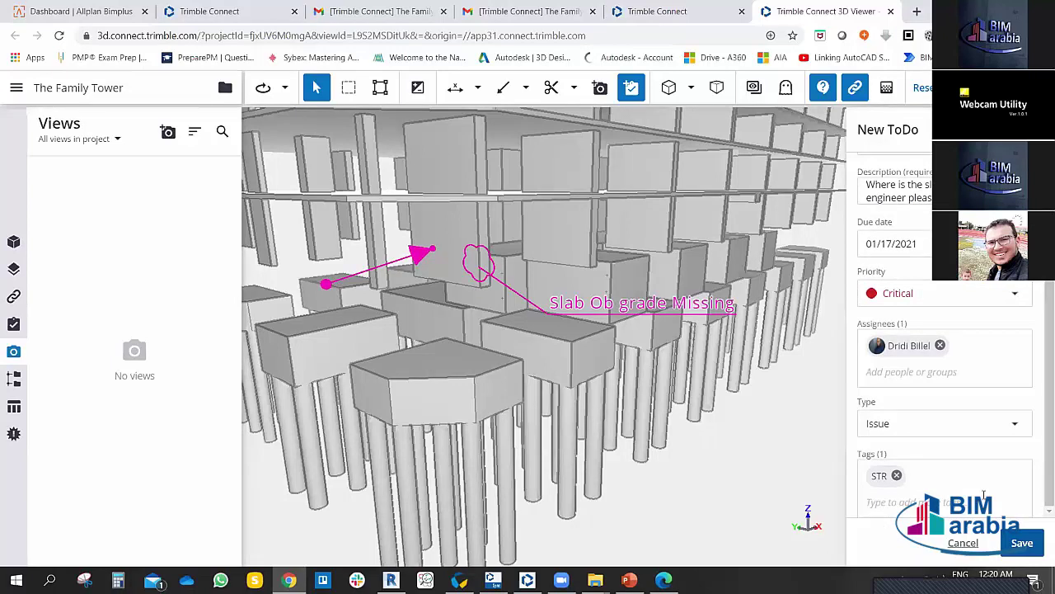
click(1023, 543)
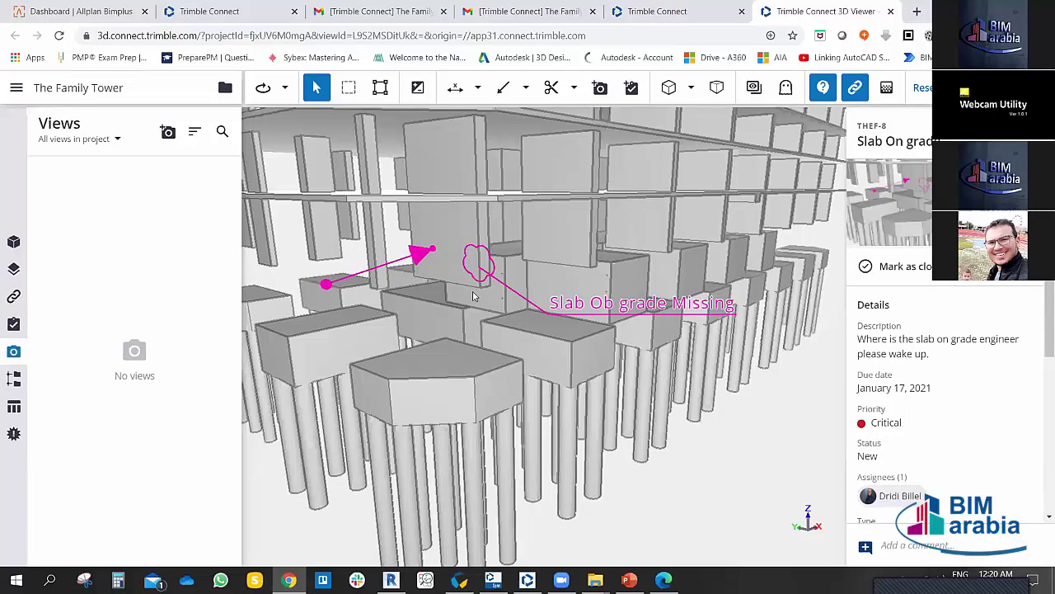
Step: Clear the Windows notification and mark to-do THEF-8 'Slab On grade' as closed
click(996, 519)
click(865, 267)
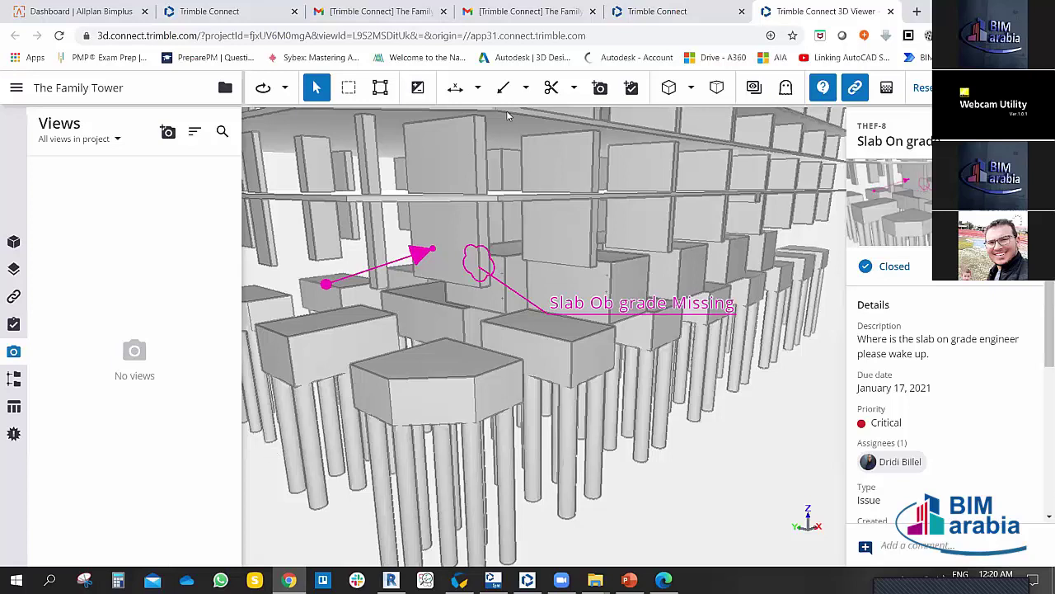
Step: Switch to Perpendicular measure and measure the upper slab edge at 5177 mm
click(478, 89)
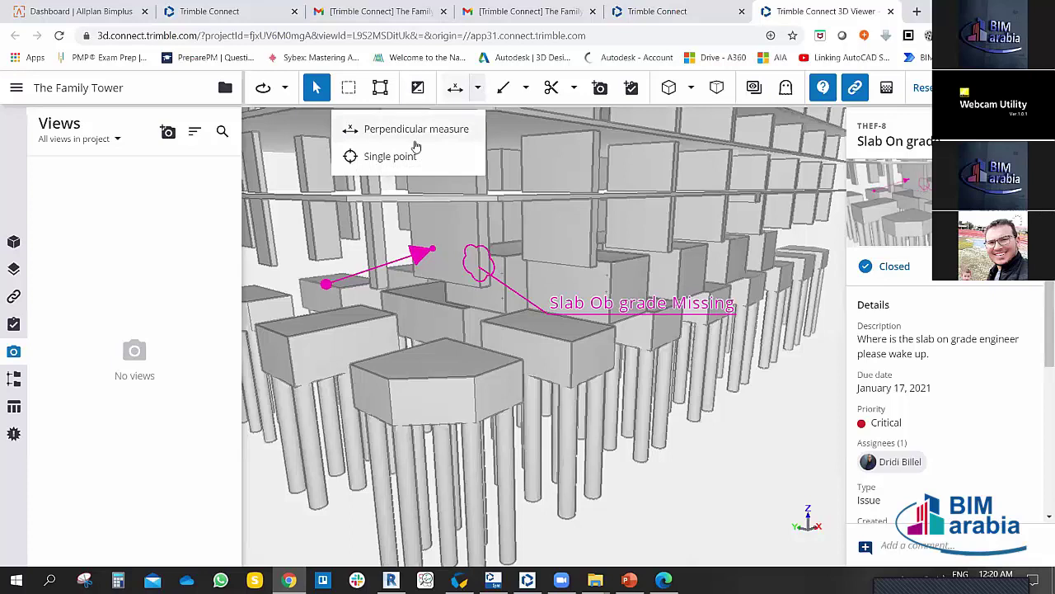
click(417, 131)
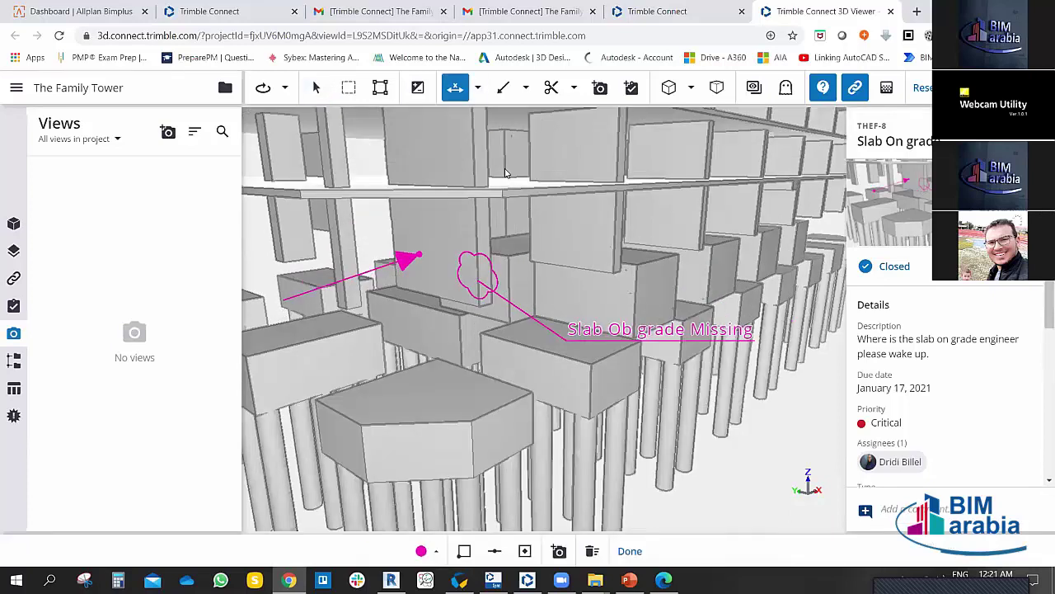
scroll(506, 173, down, 3)
scroll(577, 185, up, 8)
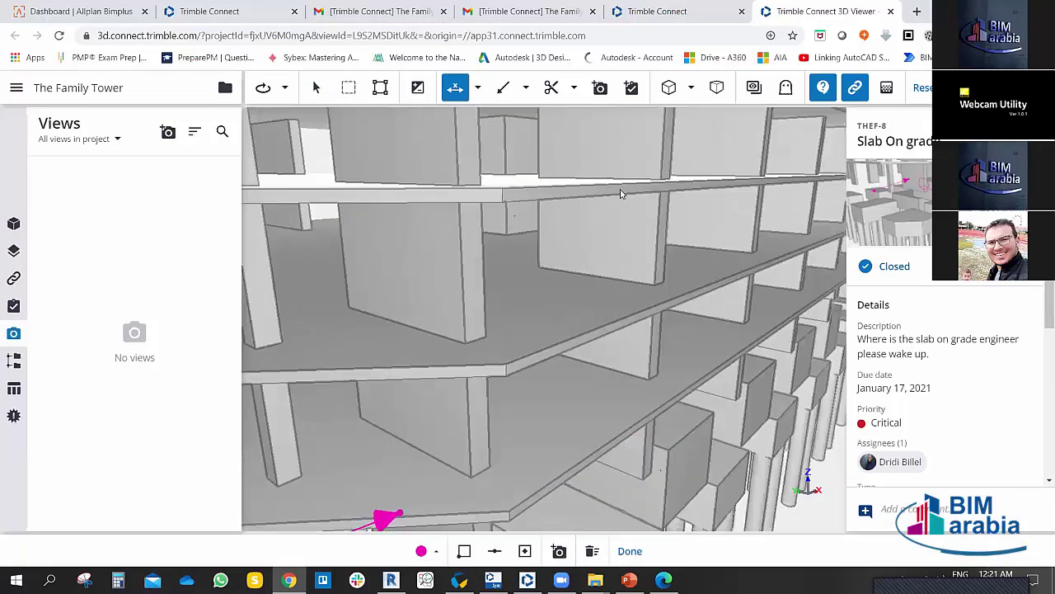
click(656, 183)
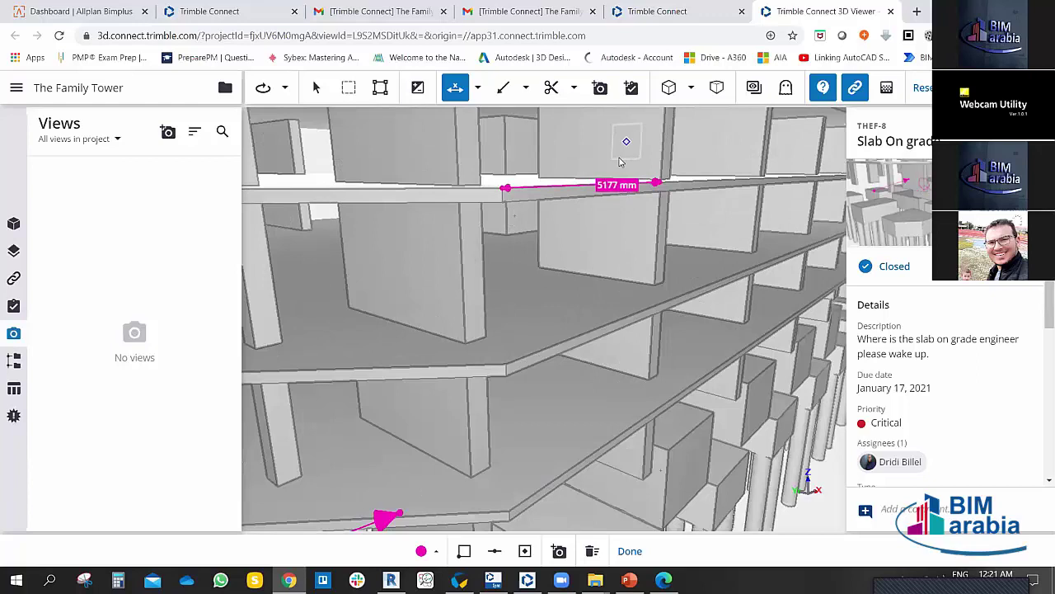
Step: Add a second 6633 mm perpendicular measurement across the slab floors
mouse_move(621, 162)
mouse_down()
mouse_move(591, 315)
mouse_move(541, 314)
mouse_move(456, 266)
mouse_move(613, 255)
mouse_move(637, 222)
mouse_move(595, 210)
mouse_move(546, 241)
mouse_up()
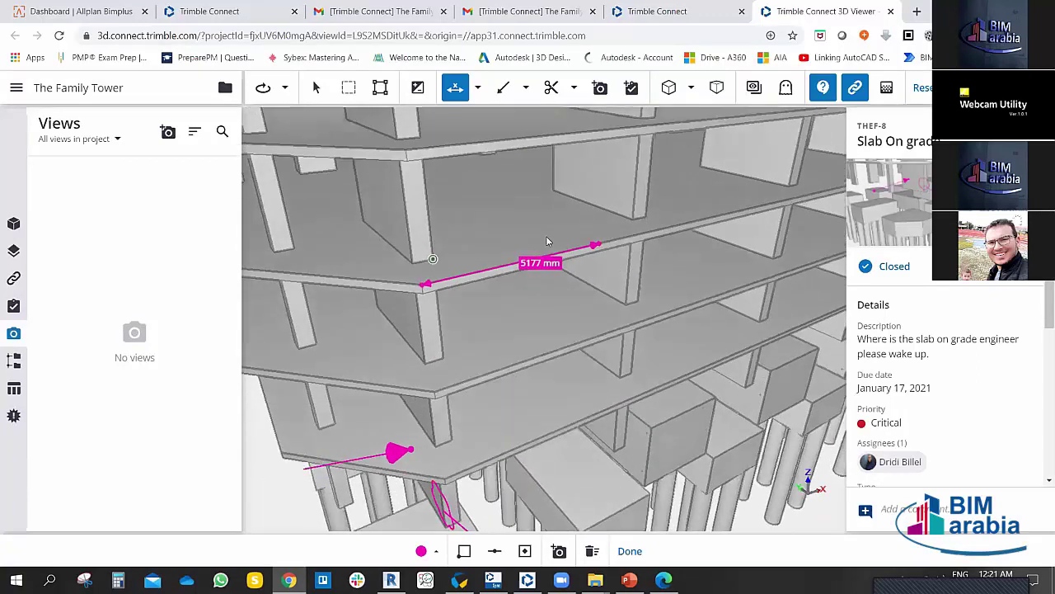
click(546, 240)
scroll(532, 263, up, 2)
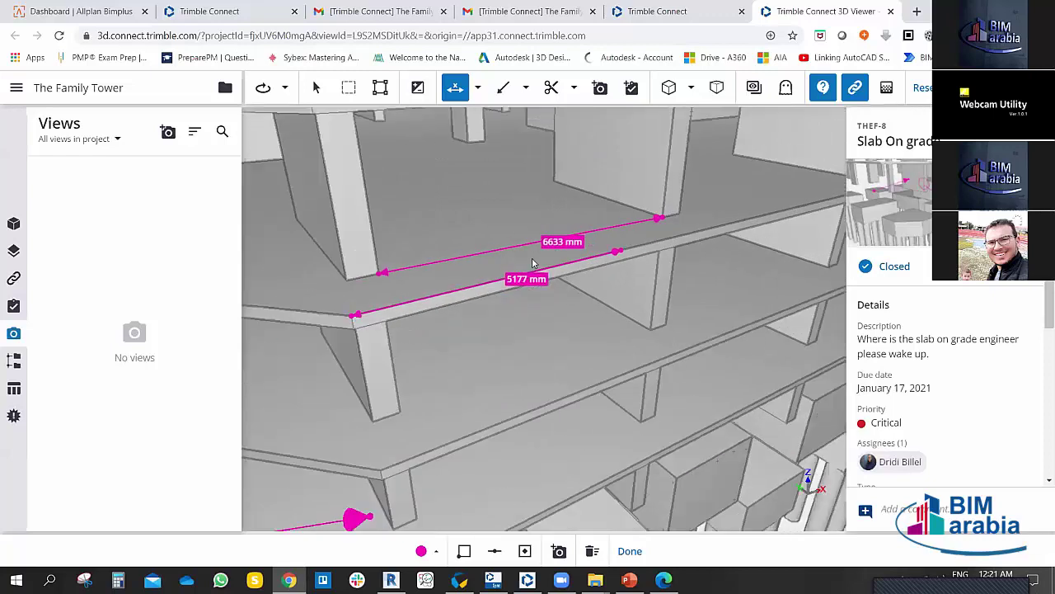
scroll(532, 263, up, 3)
scroll(554, 248, up, 1)
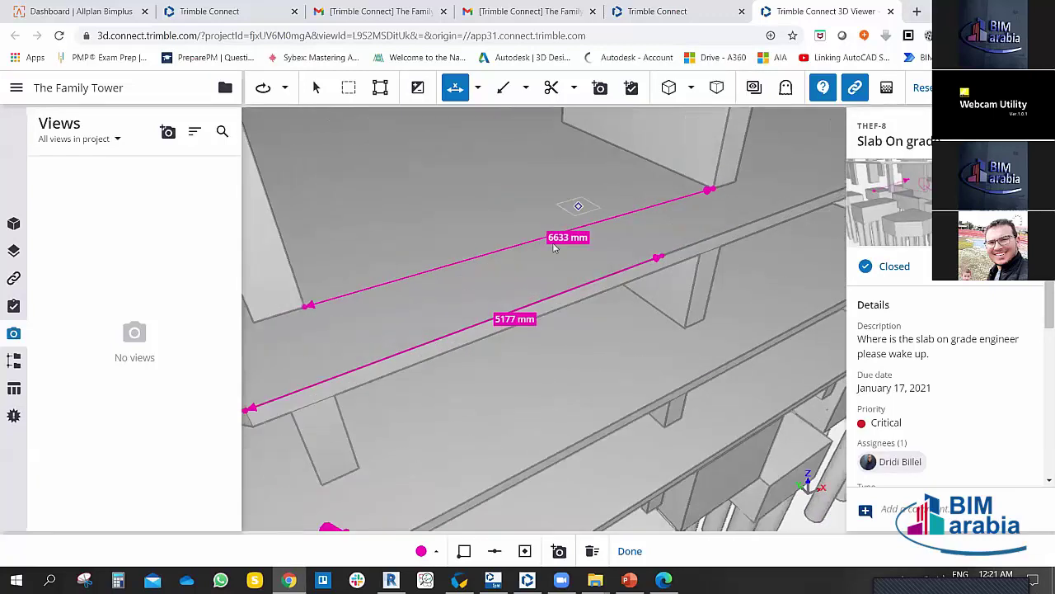
drag(554, 247, 678, 238)
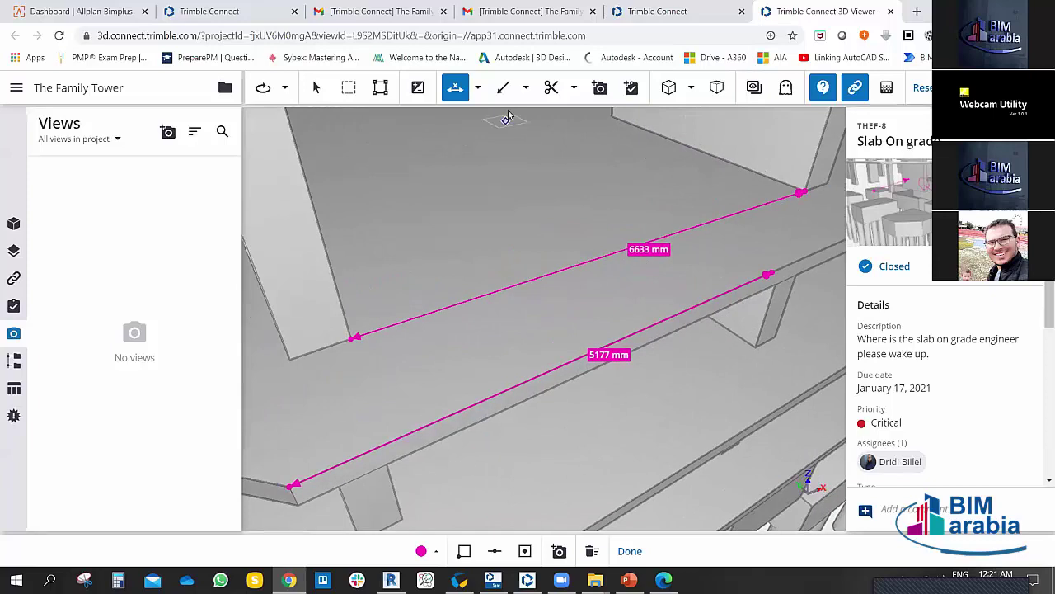
click(525, 87)
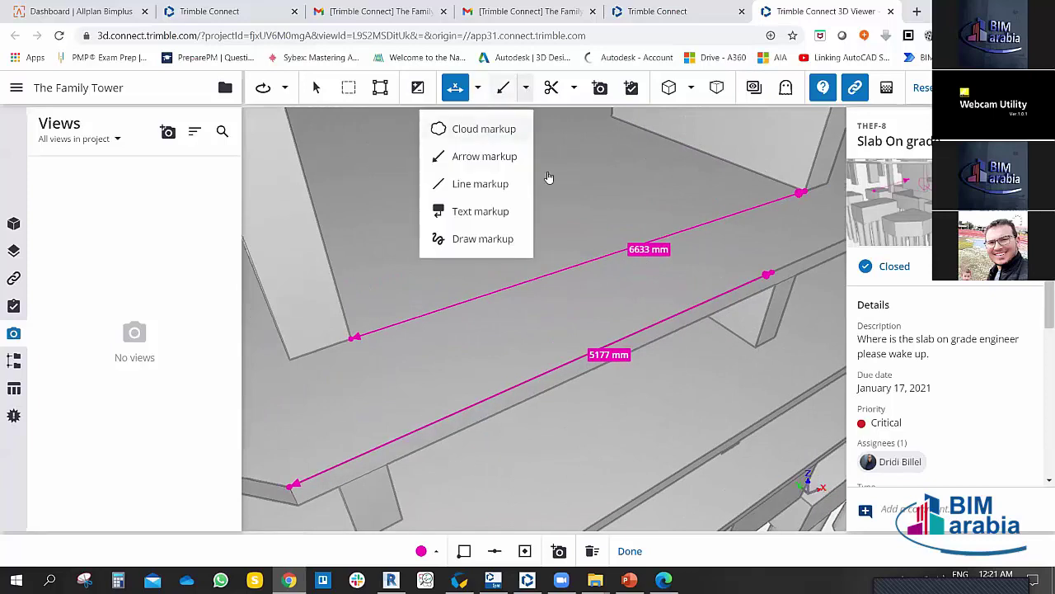
Step: Draw a cloud markup around the 6633 mm dimension on the slab
click(484, 129)
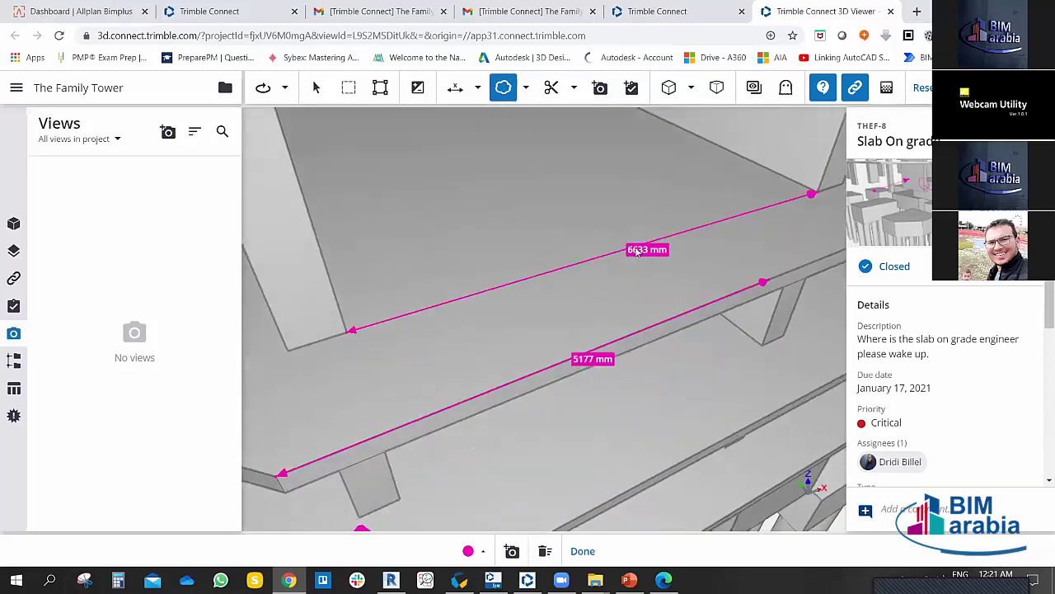
drag(590, 197, 658, 233)
click(315, 87)
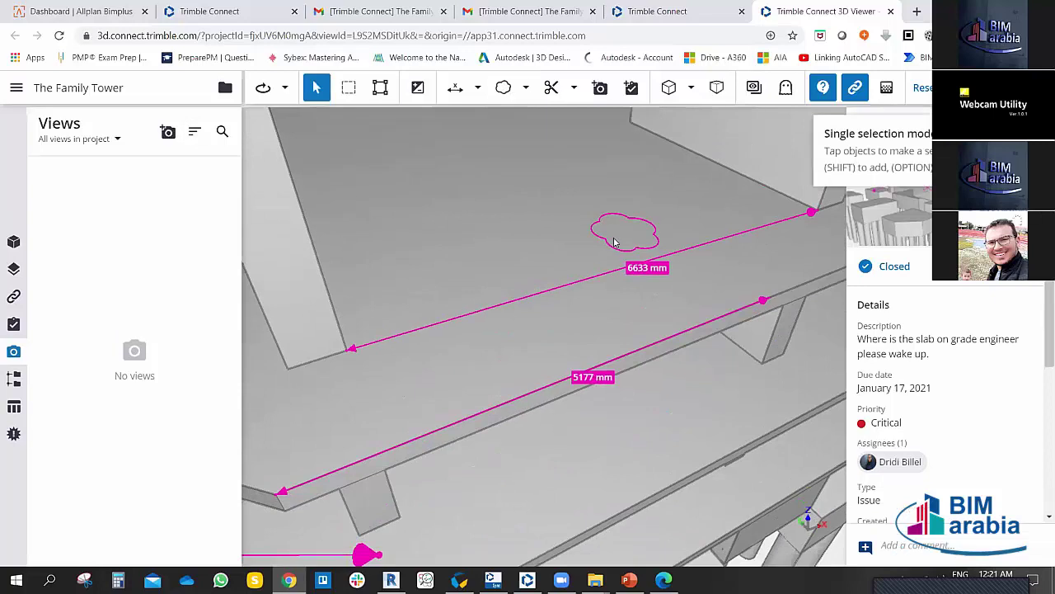
click(612, 245)
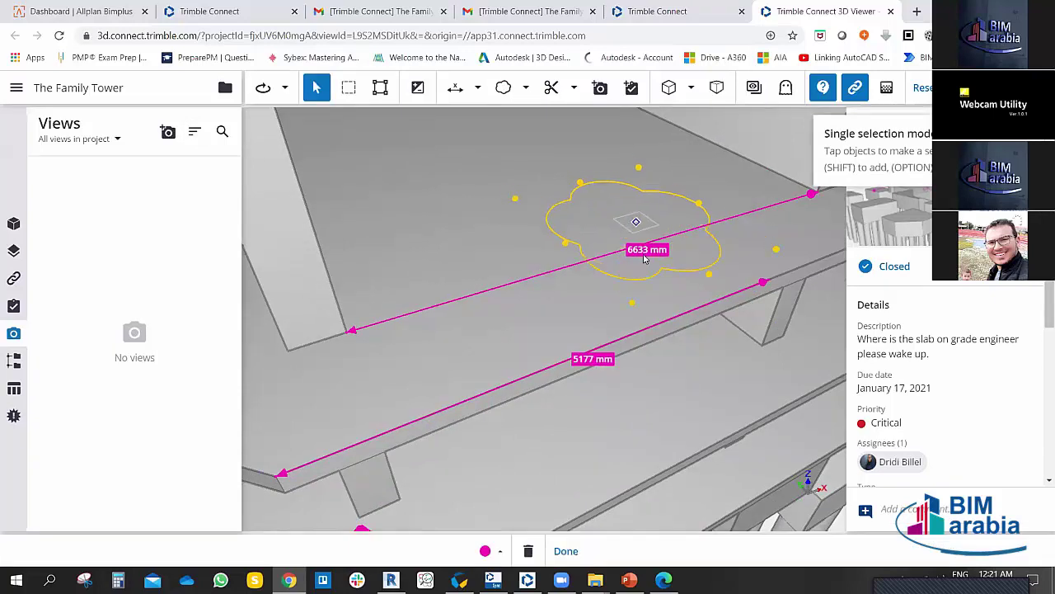
click(483, 196)
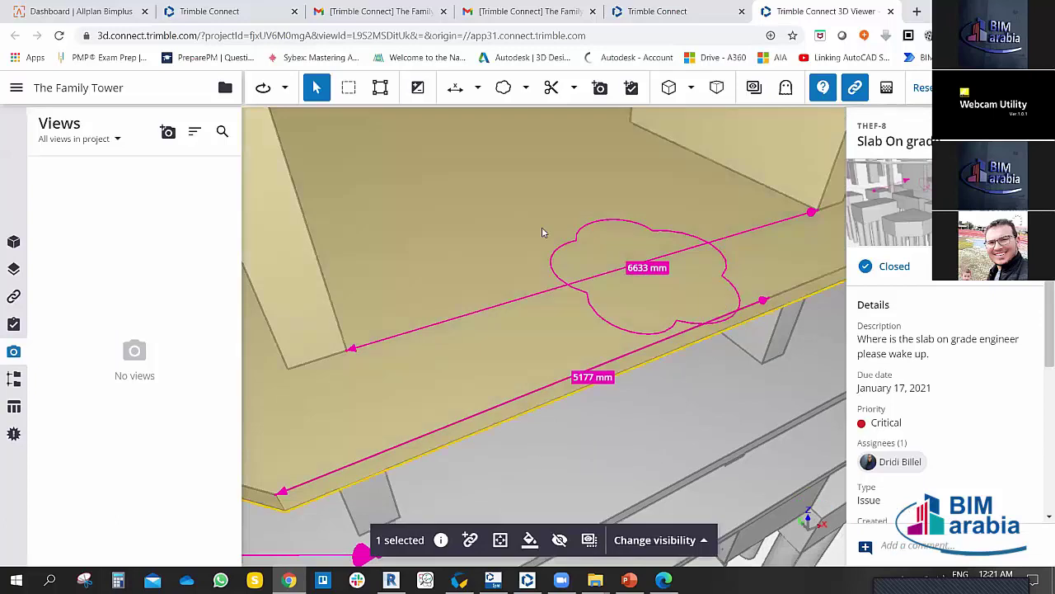
Step: Add a line markup from the cloud with the note 'Why it is 6633'
click(525, 88)
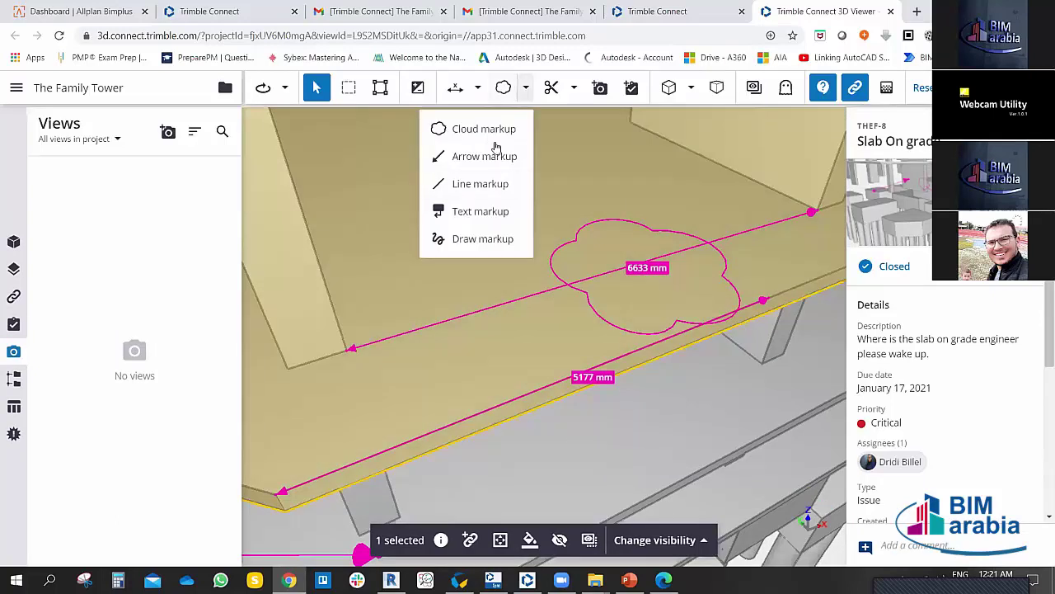
click(476, 184)
click(619, 244)
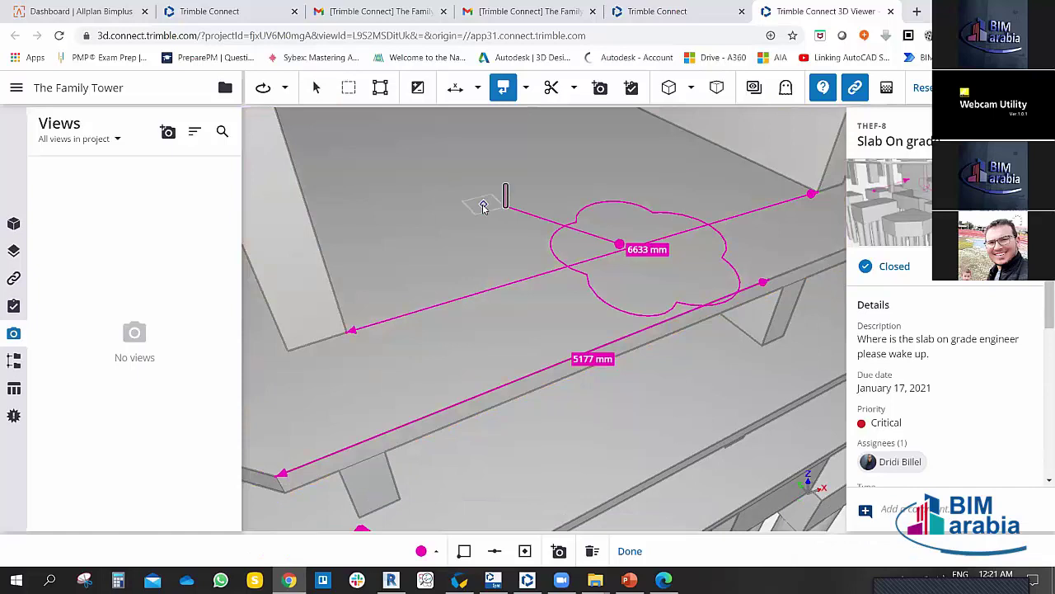
text(Why)
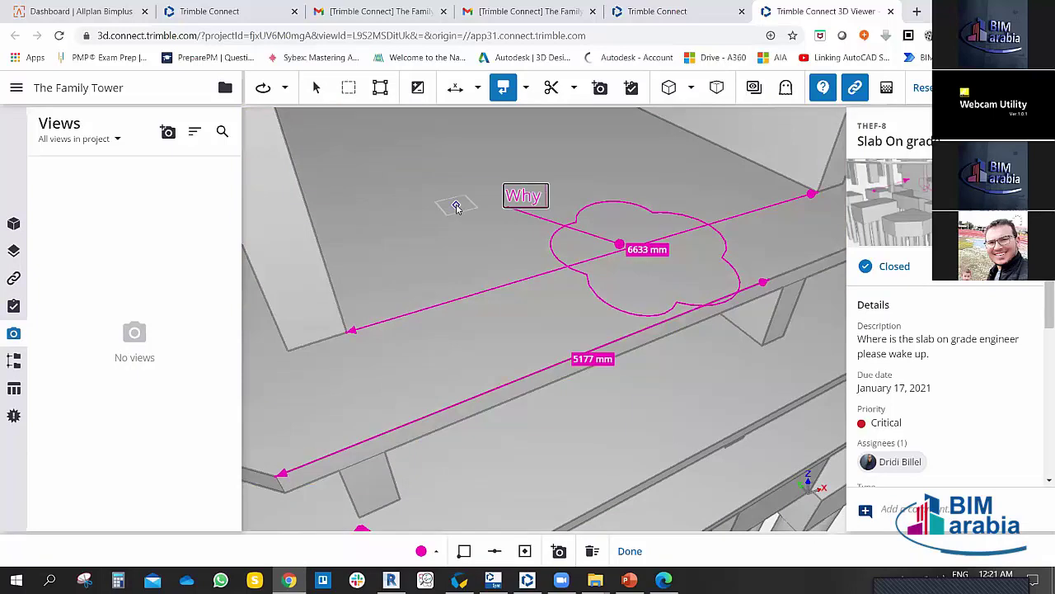
text( it is 6633)
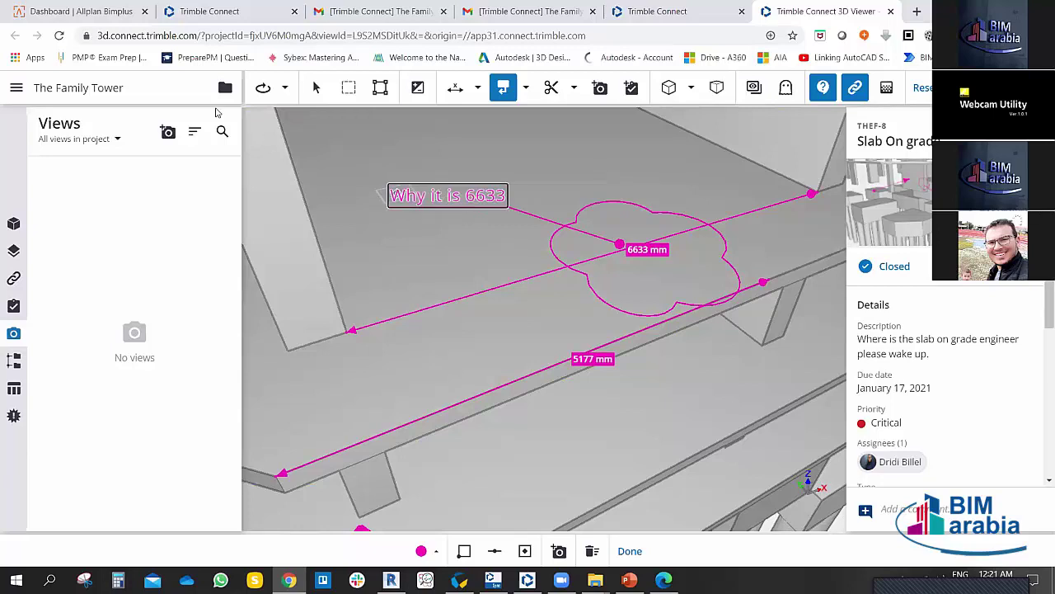
click(316, 88)
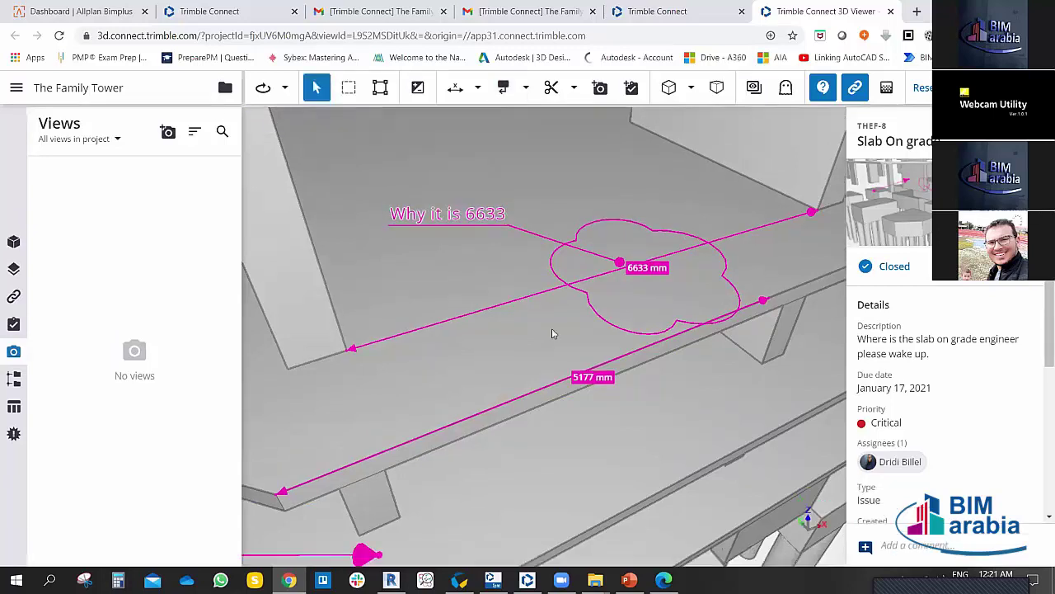
click(478, 87)
Step: Switch to Single point measure and mark coordinate points at two slab corners
click(425, 158)
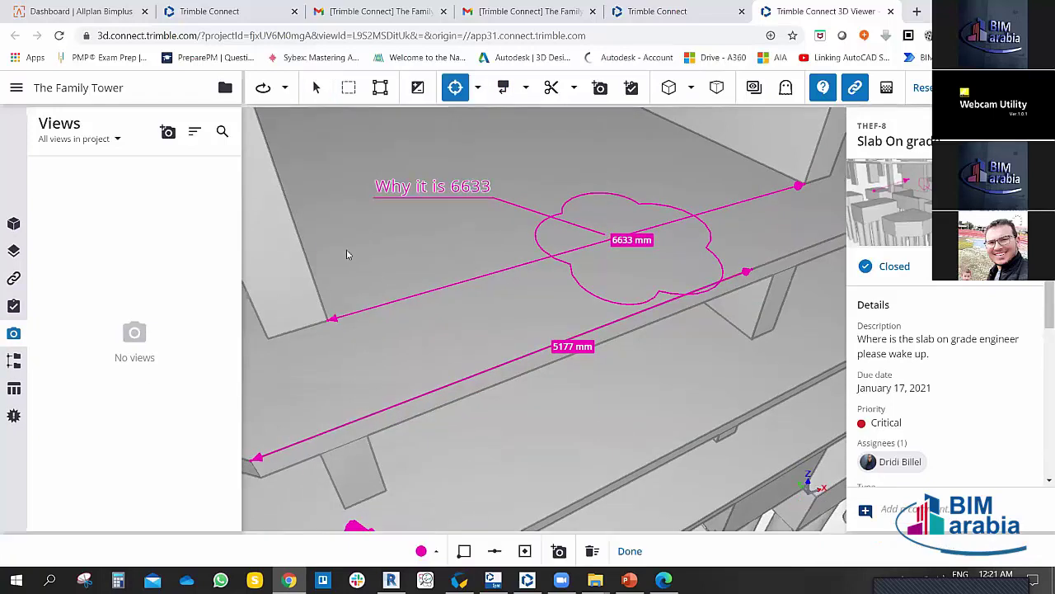
click(324, 270)
scroll(413, 272, up, 2)
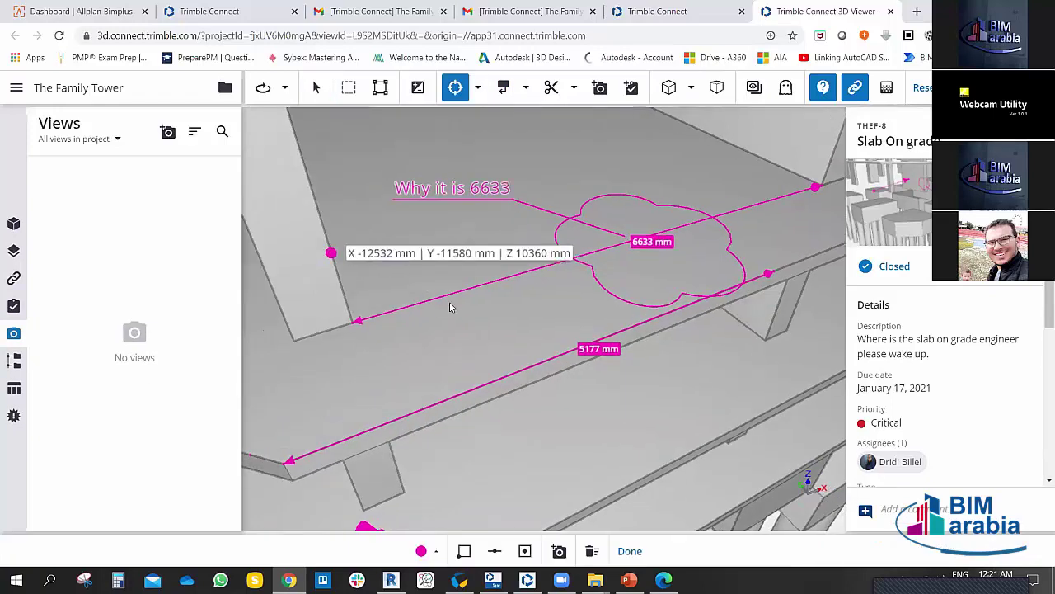
scroll(507, 266, down, 5)
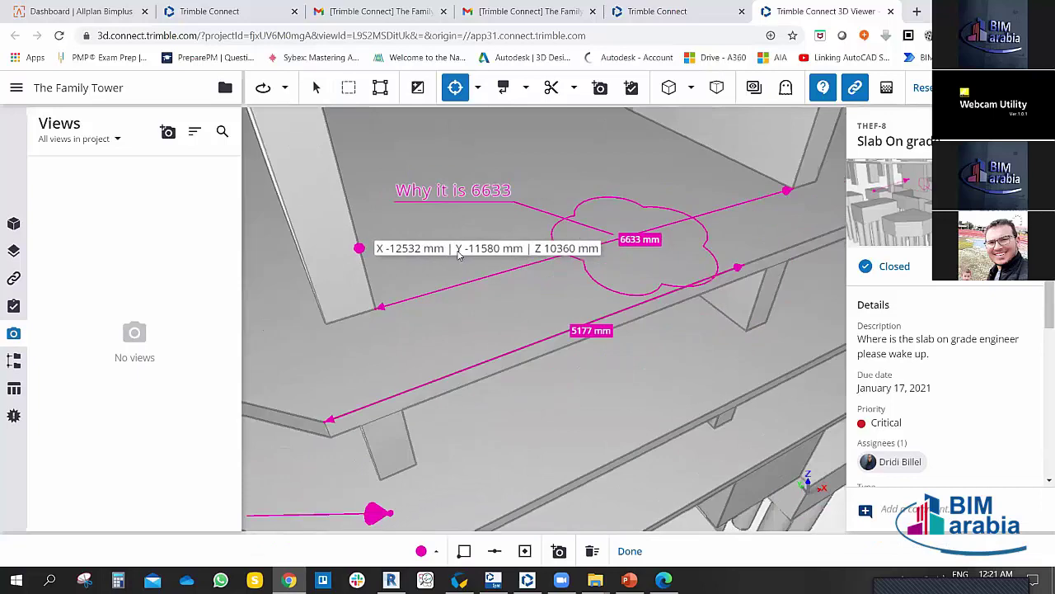
scroll(421, 213, up, 2)
click(415, 199)
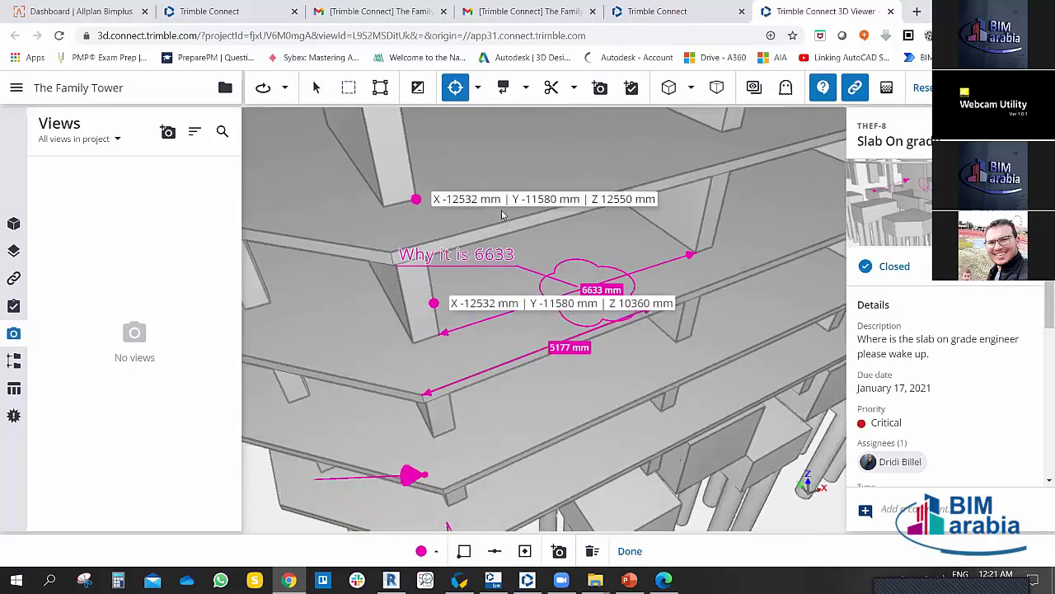
scroll(461, 231, up, 3)
scroll(485, 279, down, 4)
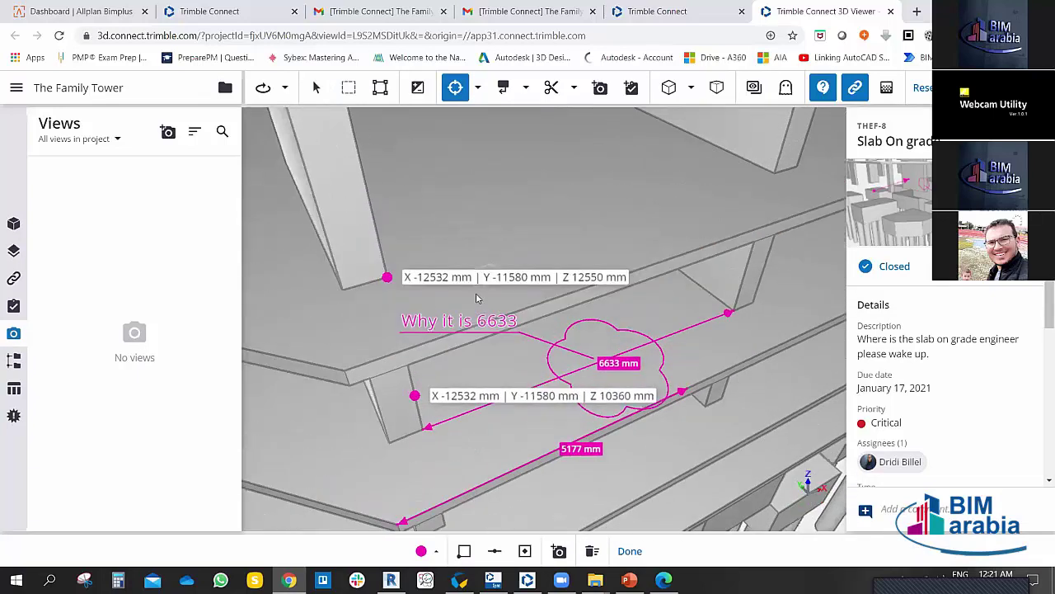
Step: Mark coordinate points at a column corner and the slab corner at Z 18800 mm
drag(482, 231, 464, 245)
scroll(464, 245, up, 5)
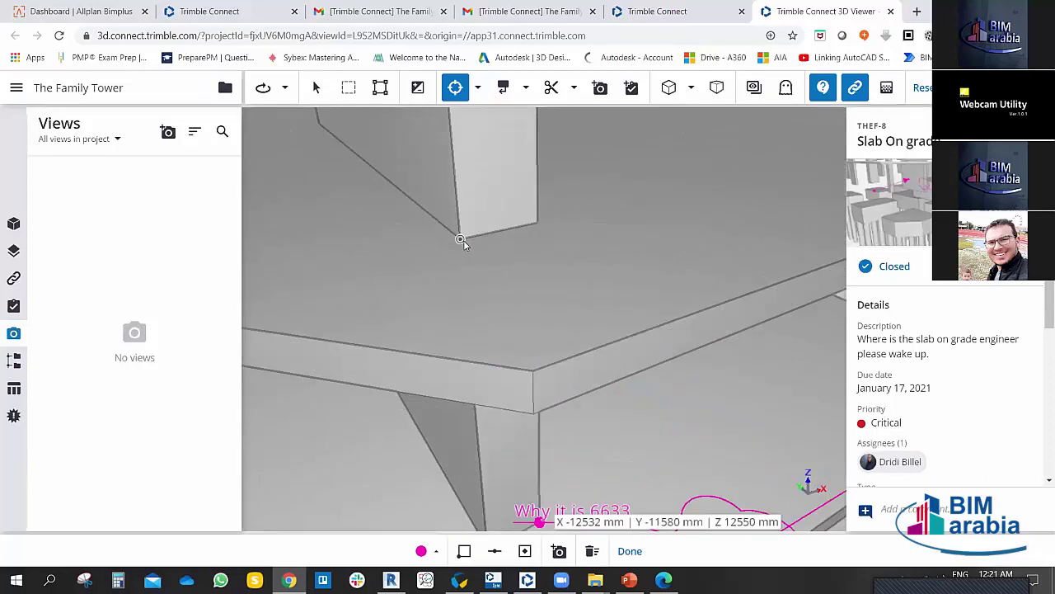
click(460, 239)
drag(612, 193, 557, 253)
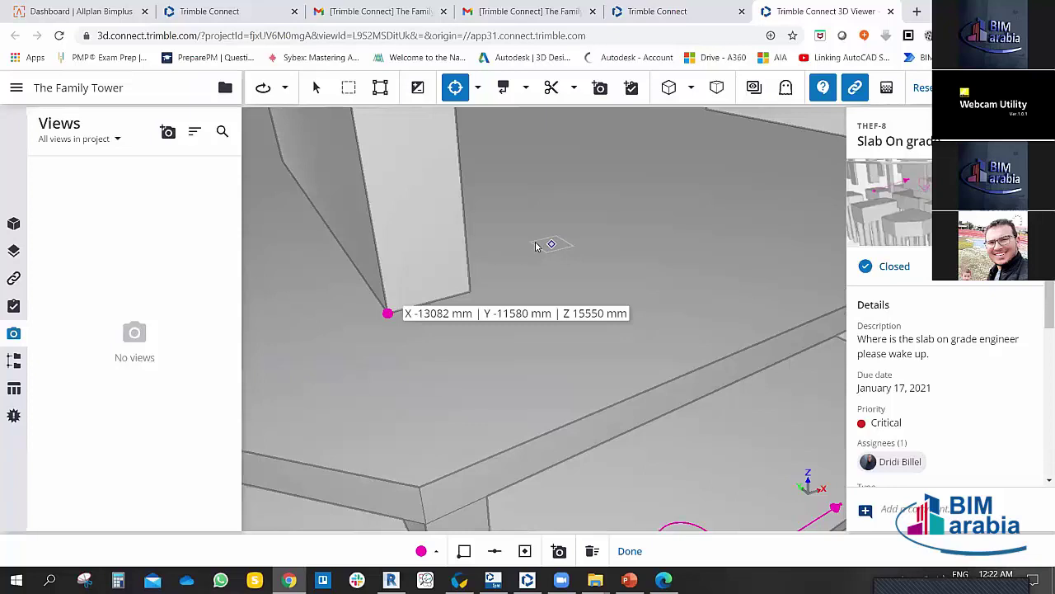
scroll(540, 256, up, 5)
scroll(495, 239, down, 5)
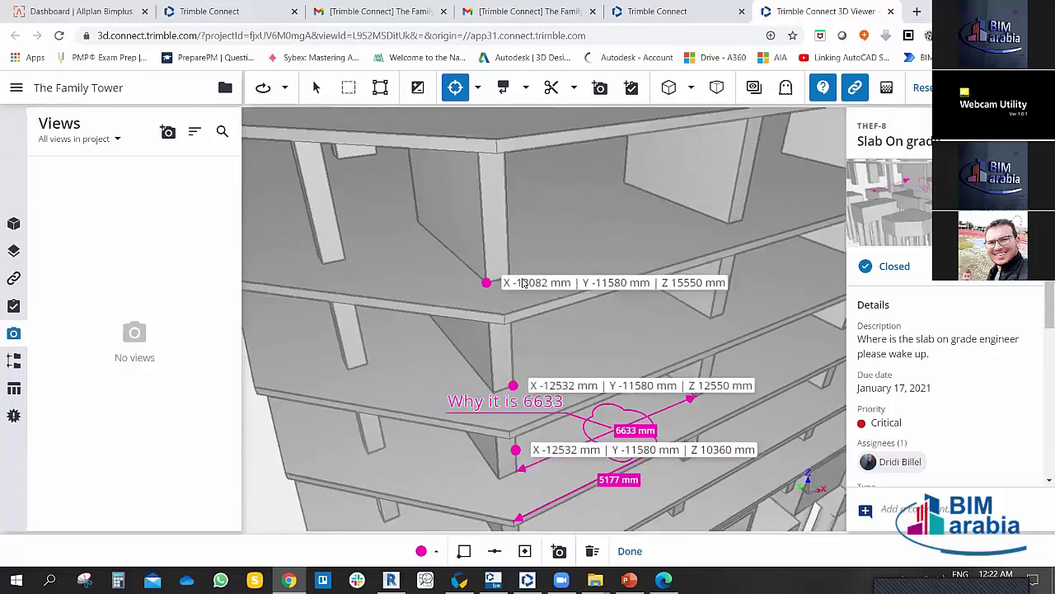
click(447, 138)
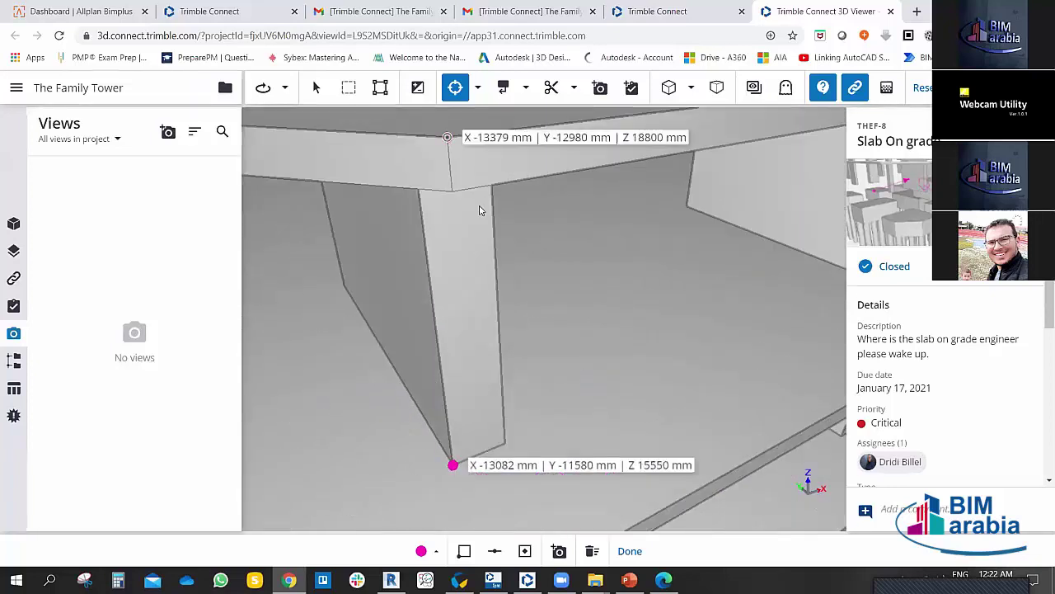
scroll(495, 247, up, 3)
scroll(548, 312, up, 1)
scroll(548, 312, up, 3)
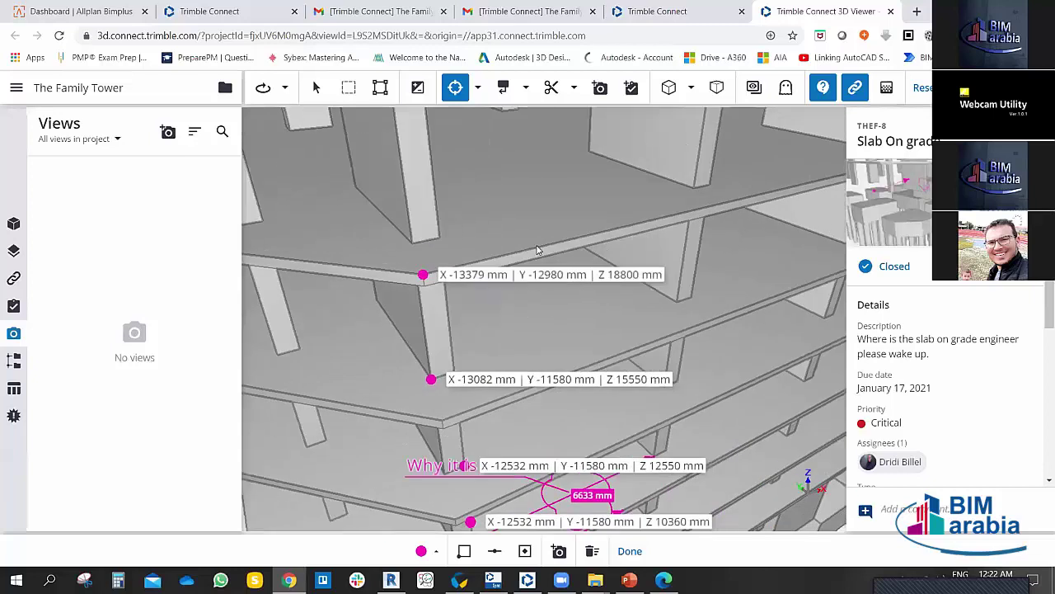
Step: Mark the last coordinate point at Z 20046 mm and exit measuring
click(420, 88)
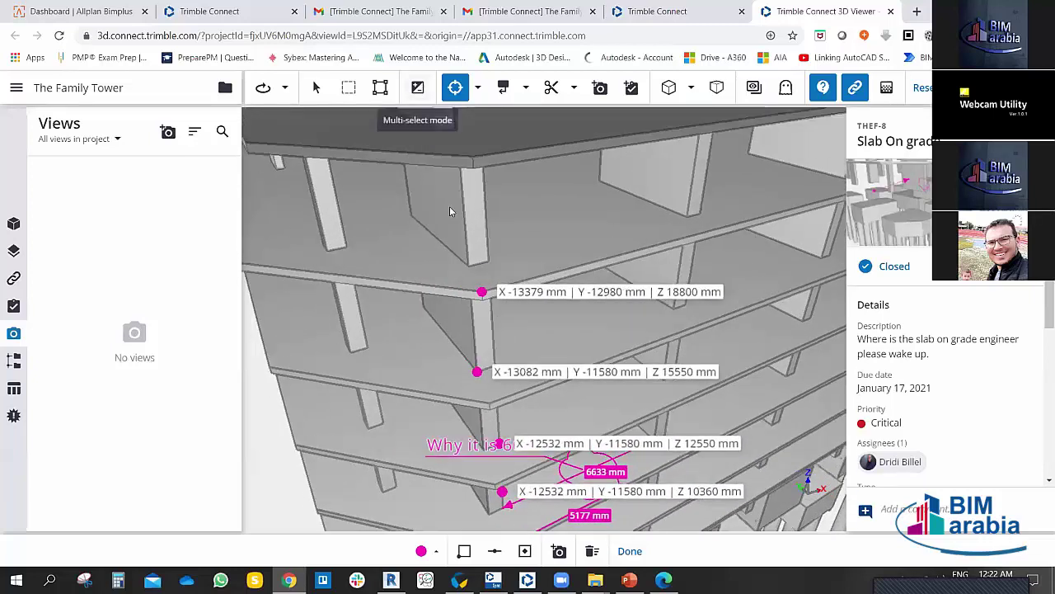
click(449, 206)
key(Escape)
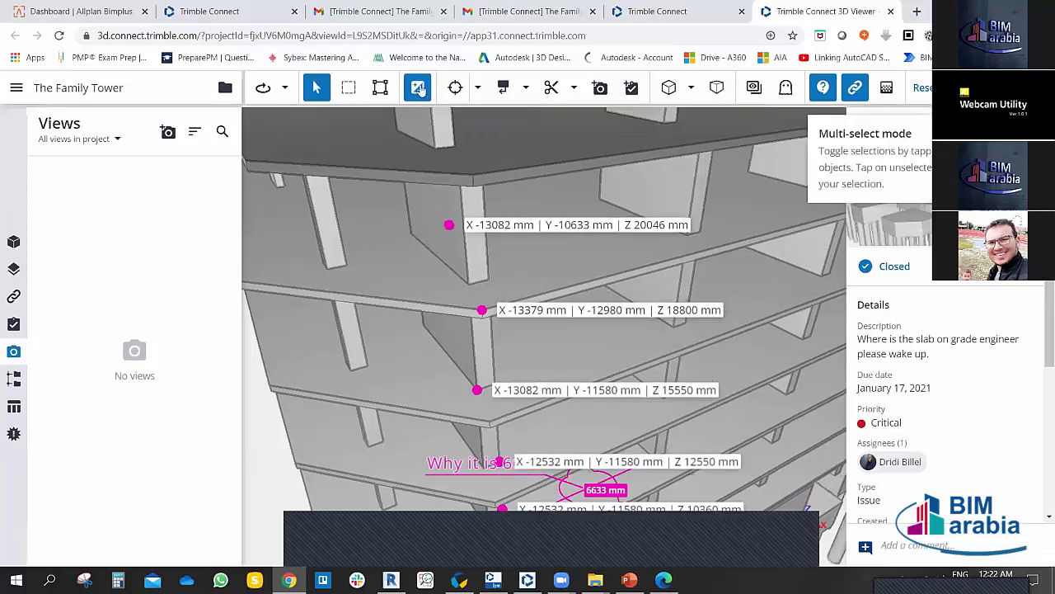
Step: Multi-select an upper-floor column and three floor slabs
click(428, 201)
click(506, 150)
ctrl+click(486, 161)
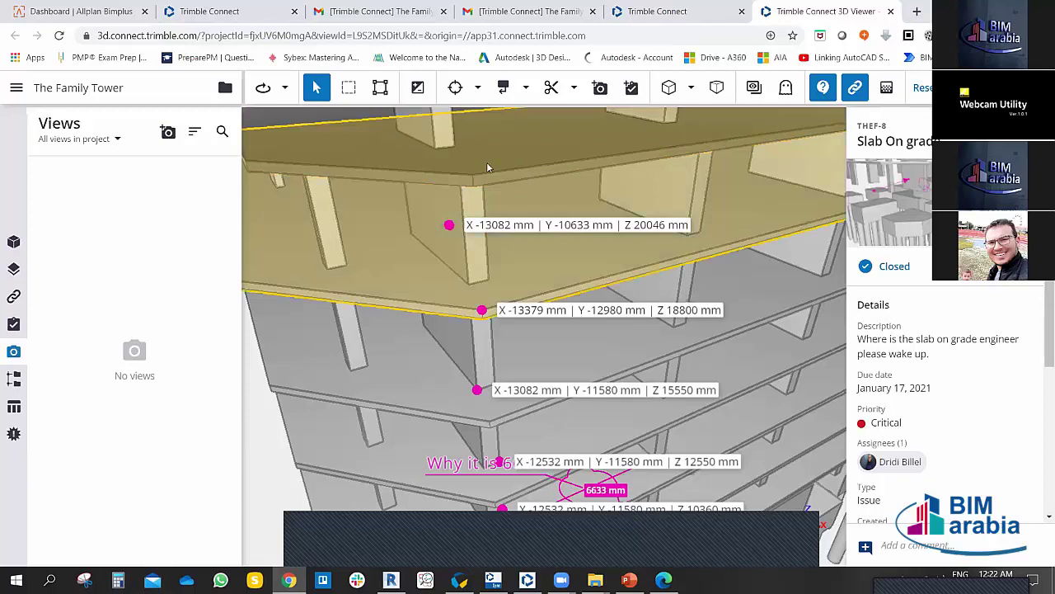
click(418, 87)
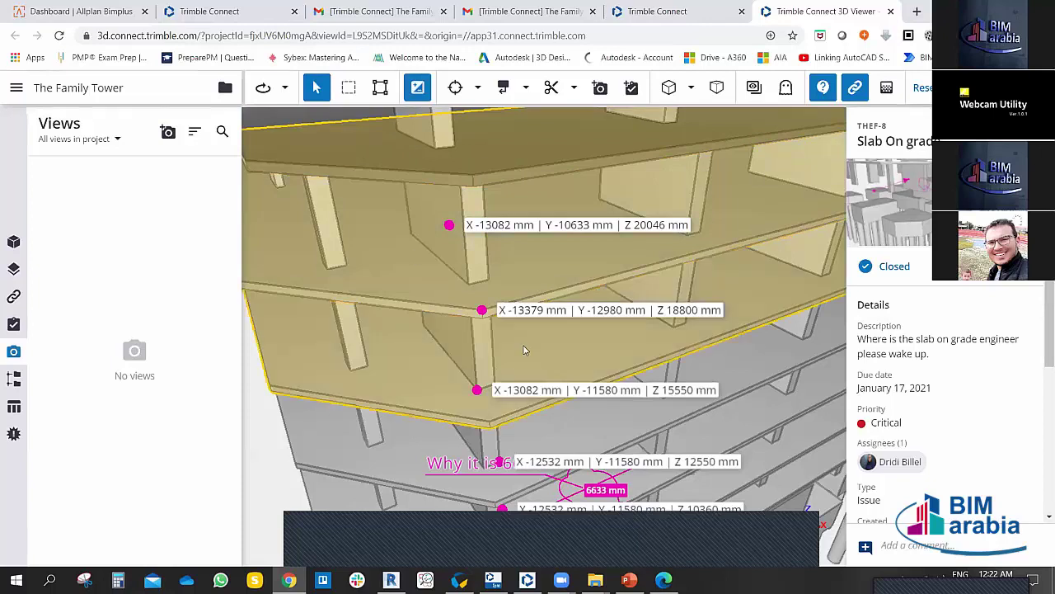
drag(549, 250, 460, 161)
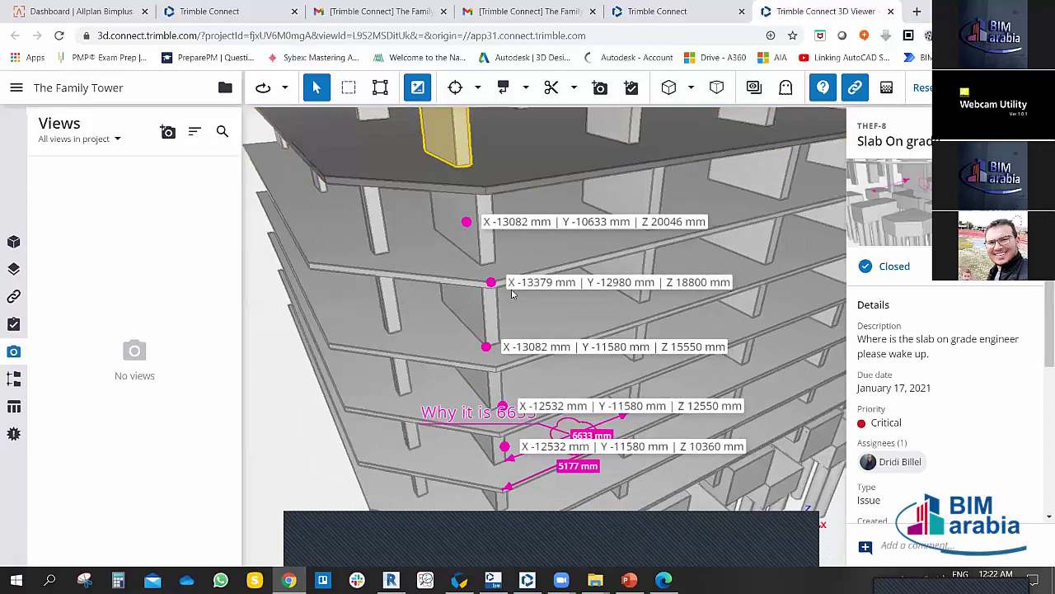
Step: Switch to Assembly selection, select the whole floor slab assembly, and orbit the tower
click(419, 90)
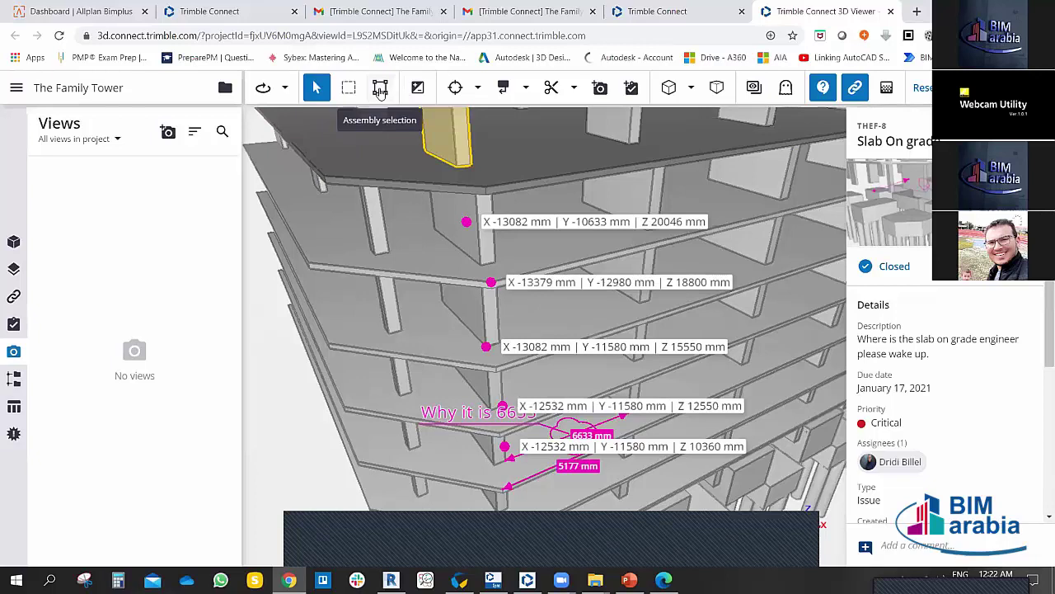
click(380, 89)
click(402, 190)
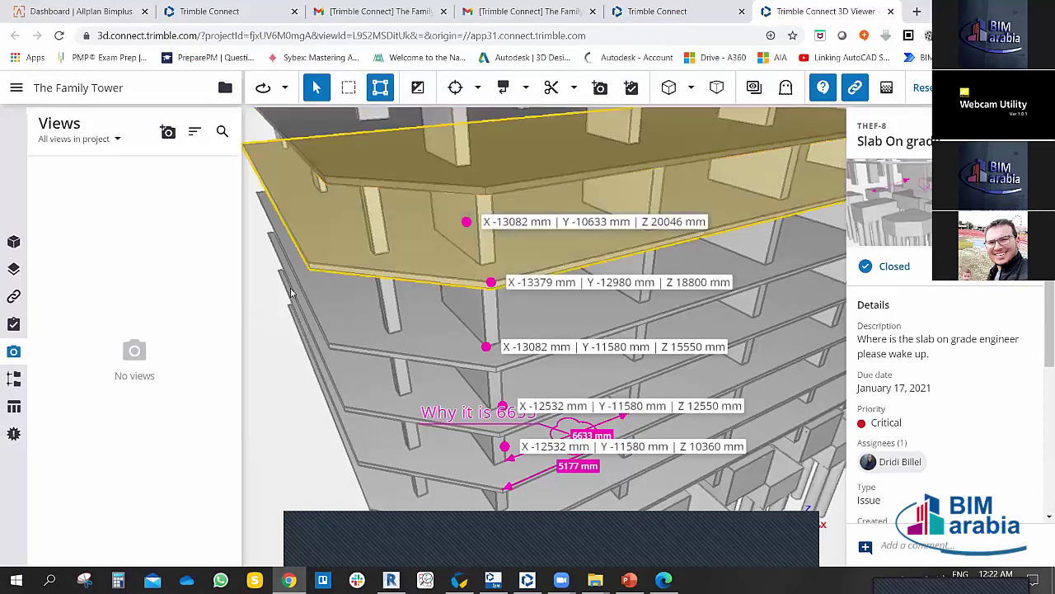
drag(291, 333, 453, 331)
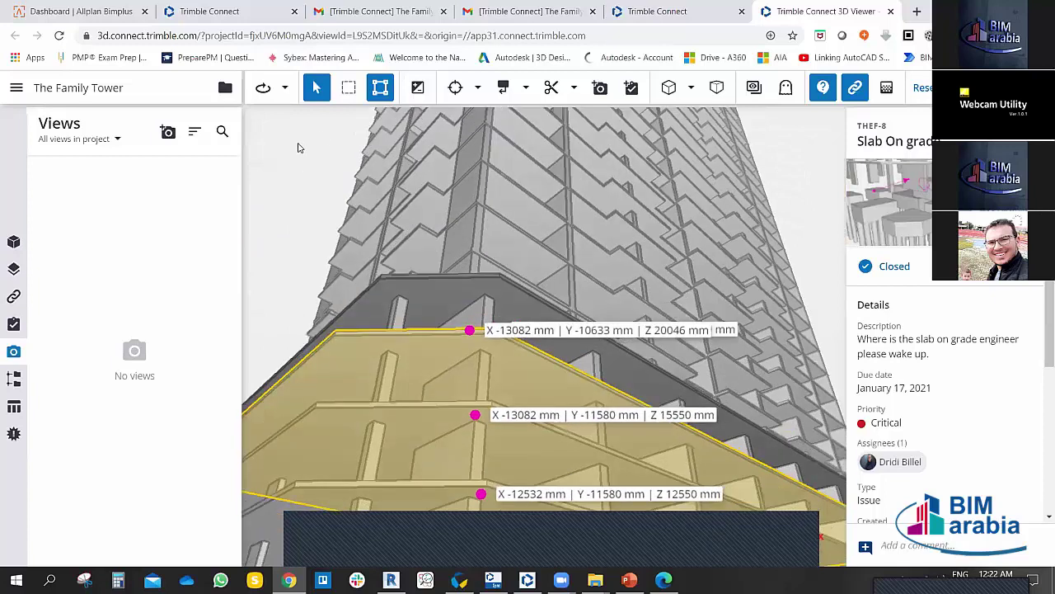
drag(326, 139, 300, 135)
drag(356, 189, 670, 329)
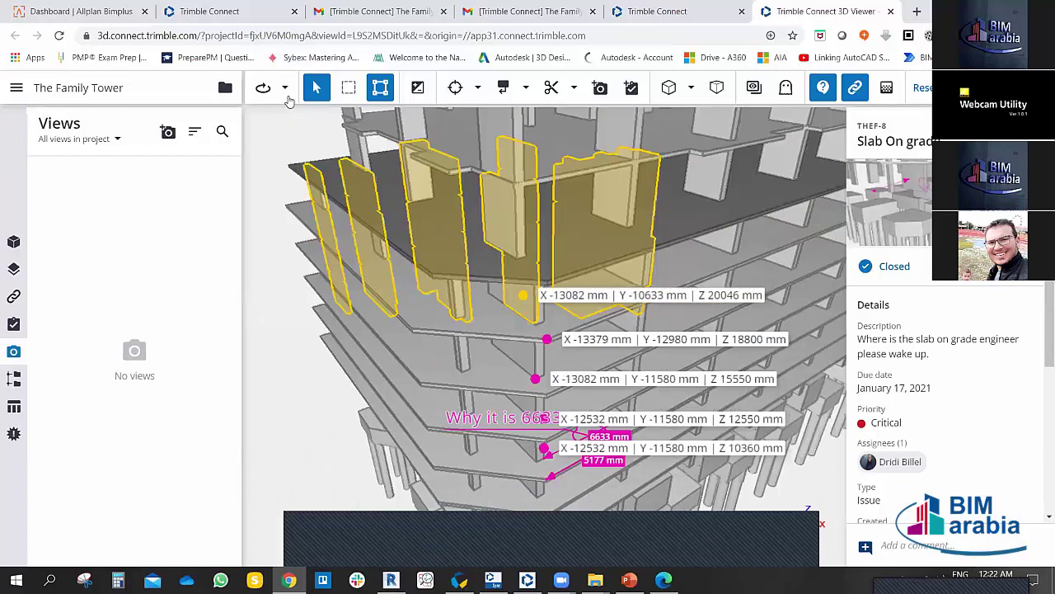
click(286, 92)
click(288, 156)
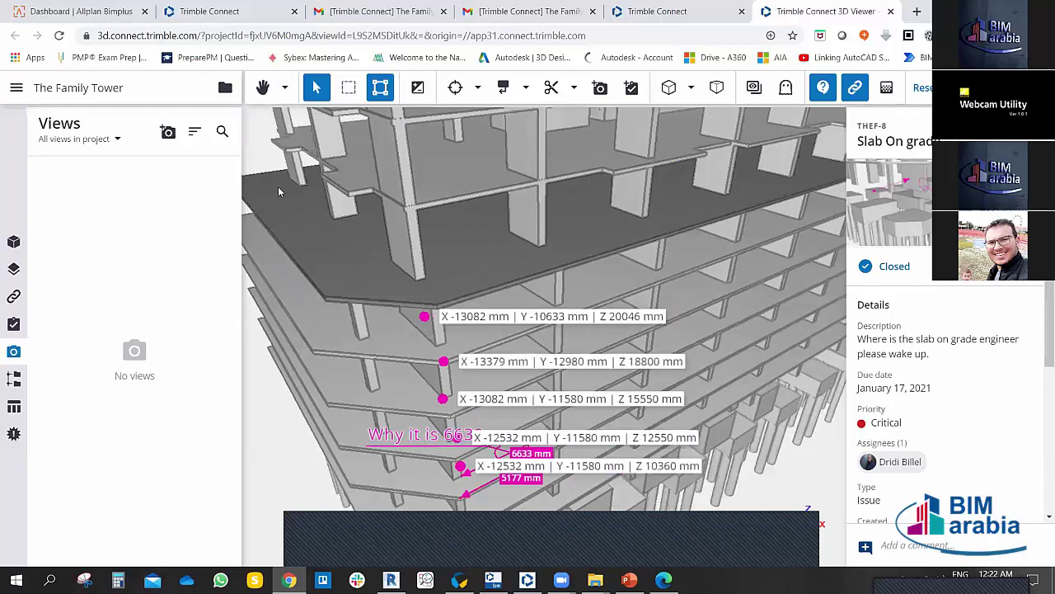
Step: Pan and orbit to frame the full tower, then show the Models panel with FT-FAMH-Z2-XX-M3-A-0003.ifc
drag(278, 186, 502, 190)
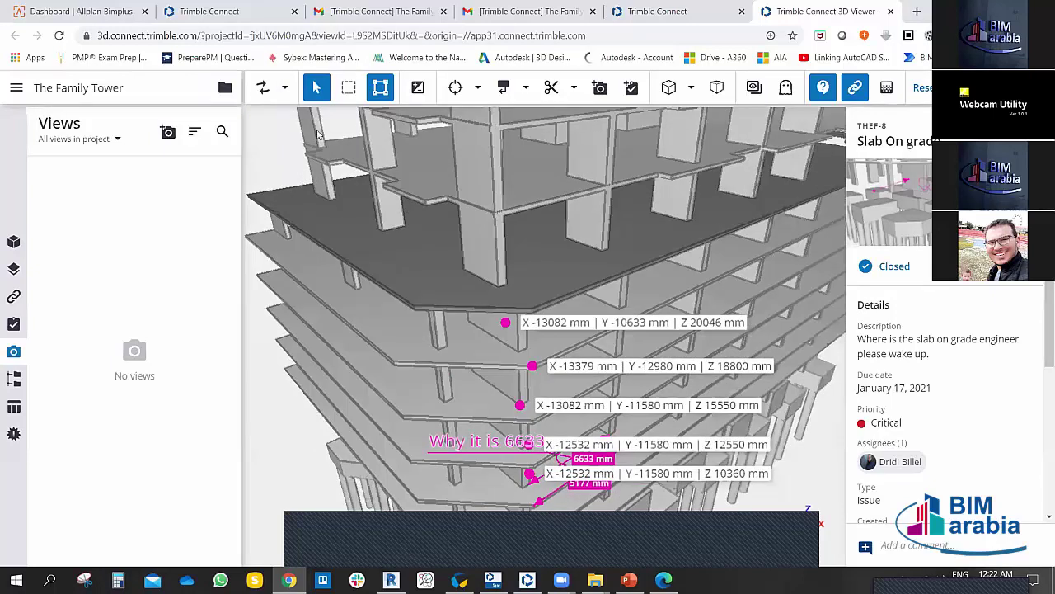
drag(318, 135, 498, 277)
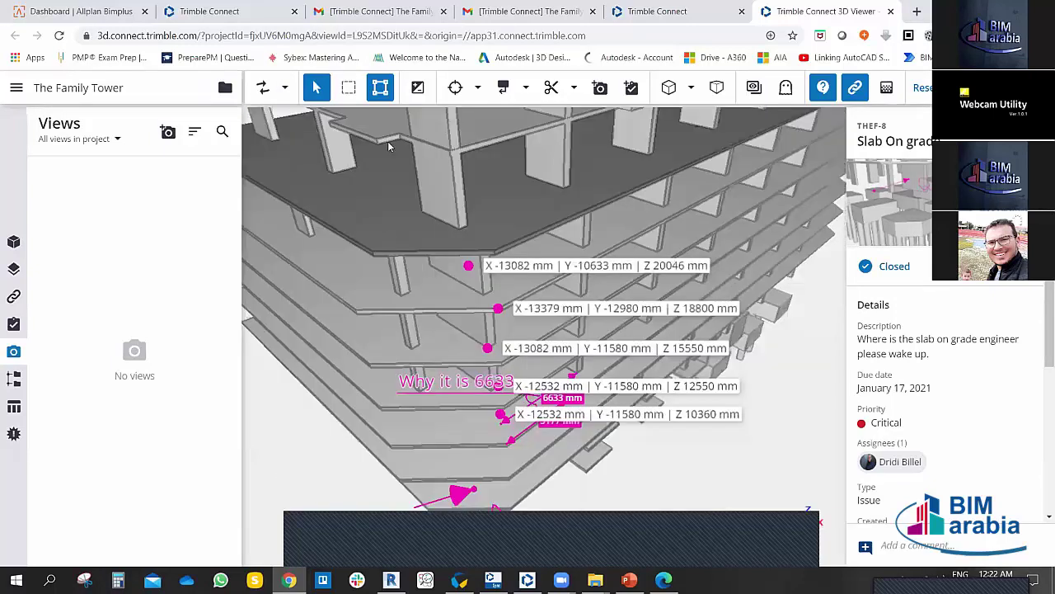
drag(389, 146, 284, 89)
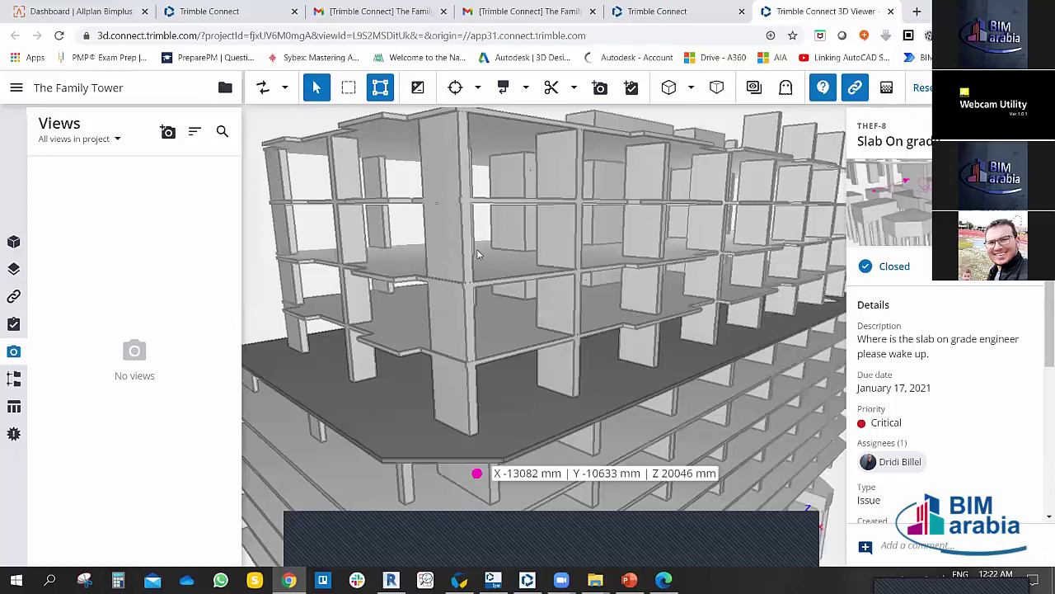
mouse_move(477, 254)
mouse_down()
mouse_move(493, 265)
mouse_move(439, 274)
mouse_up()
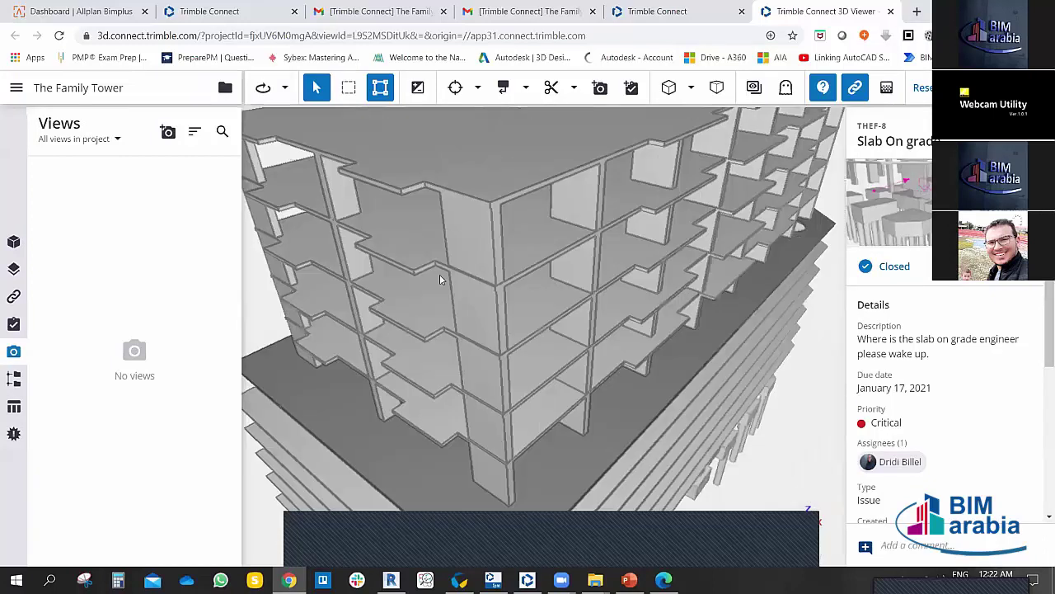
scroll(495, 297, down, 5)
drag(512, 314, 512, 280)
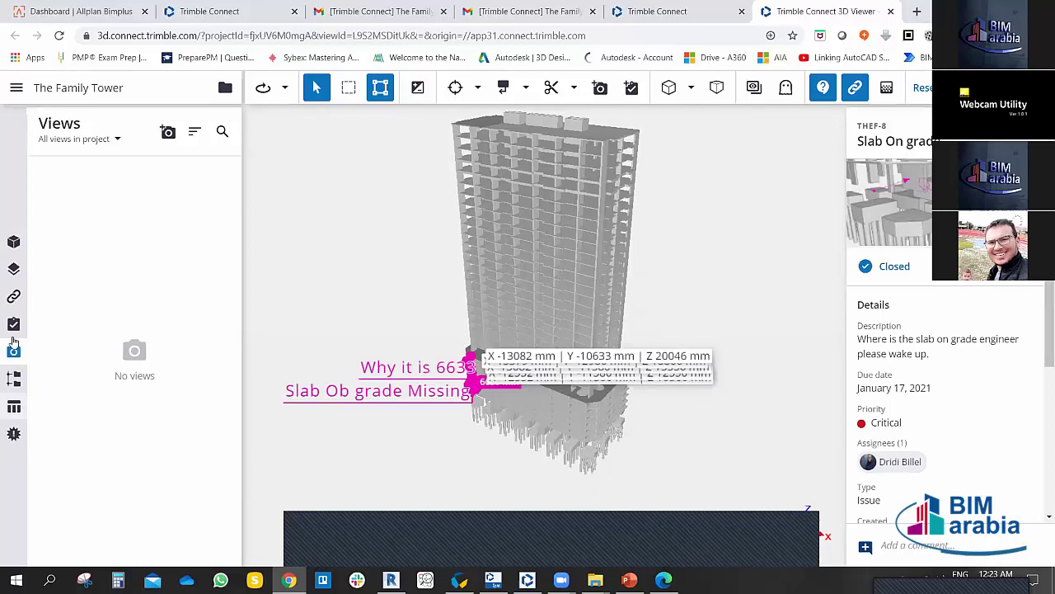
drag(335, 238, 391, 258)
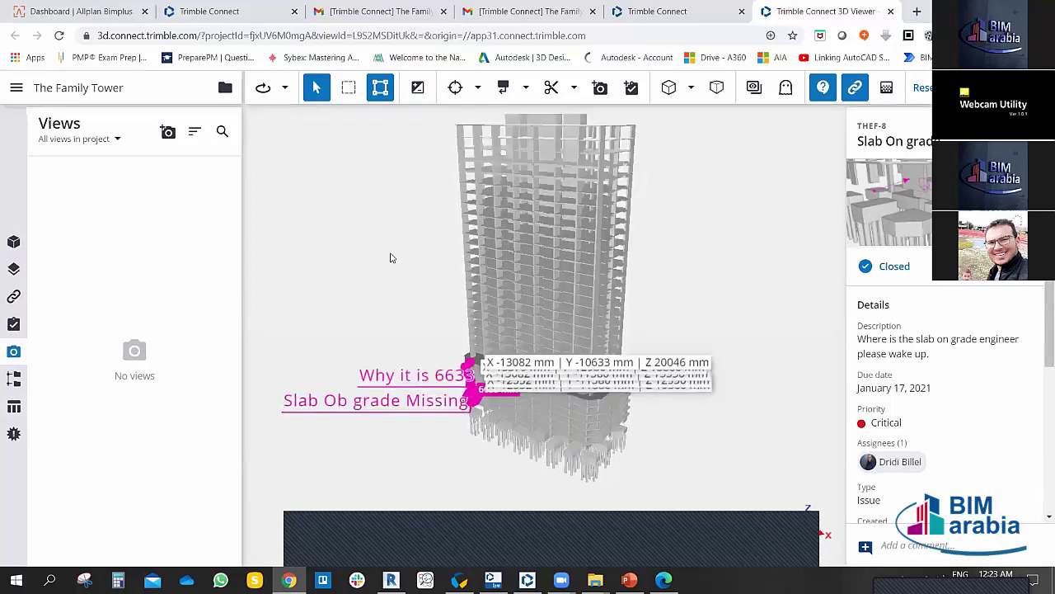
click(13, 244)
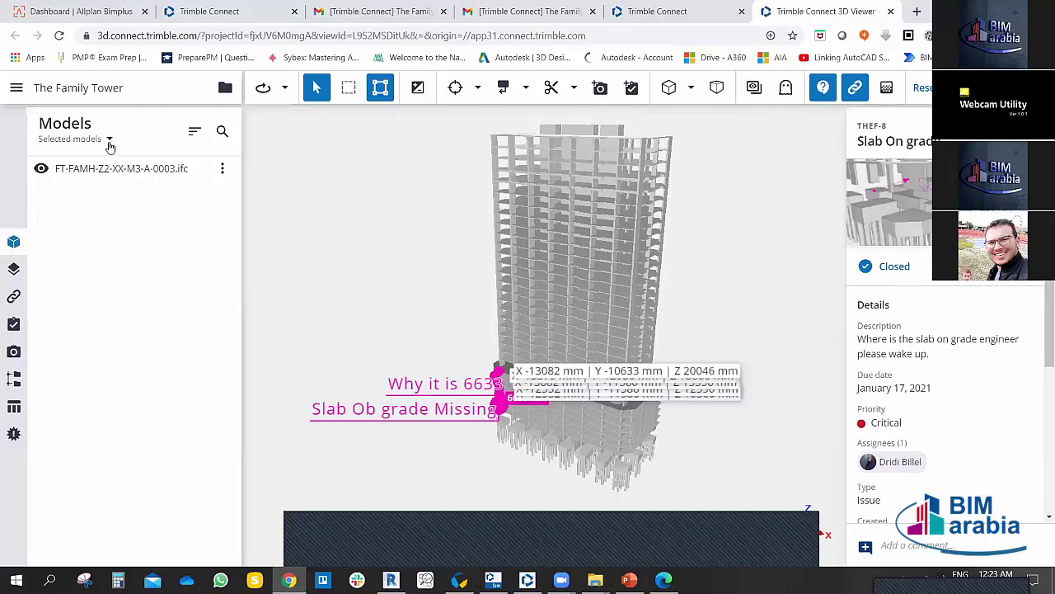
Step: List all project models and expand CDE-BS EN ISO 19650-2 > Work in Progress > CAD Files > Linked CAD Model
click(110, 139)
click(95, 202)
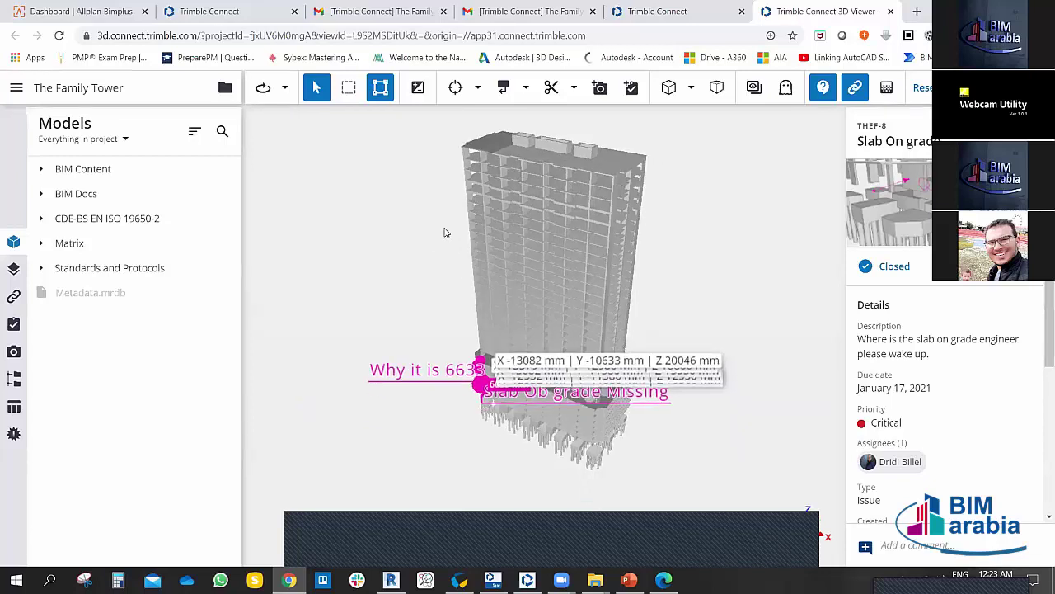
click(40, 220)
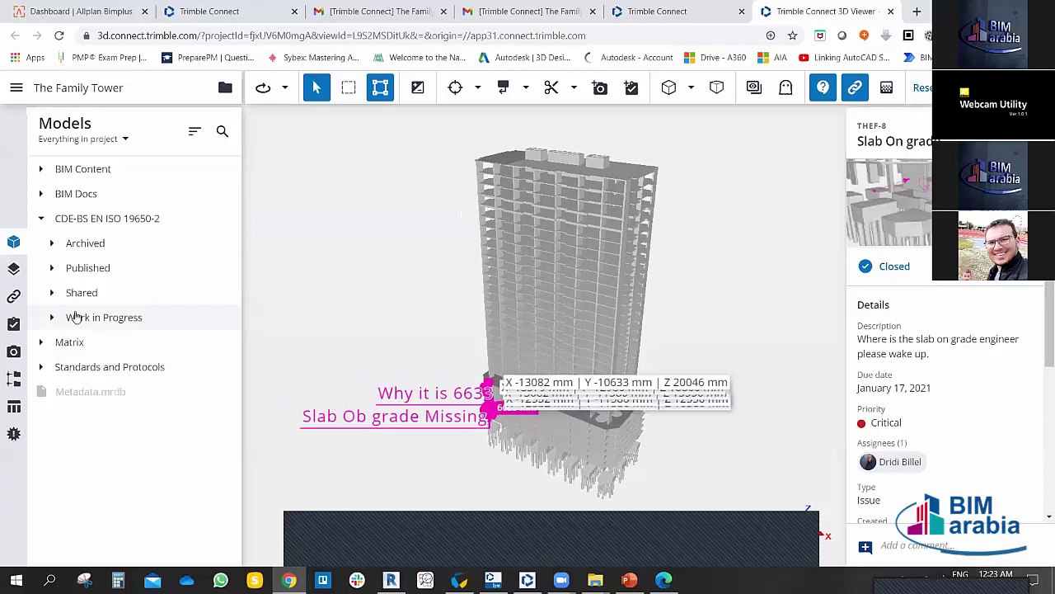
click(54, 320)
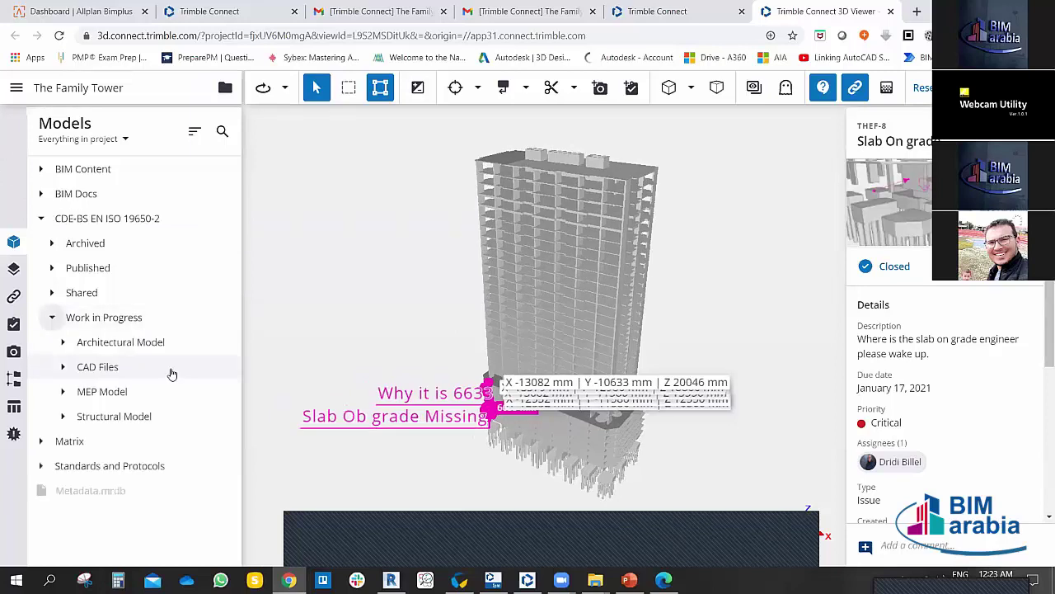
click(65, 368)
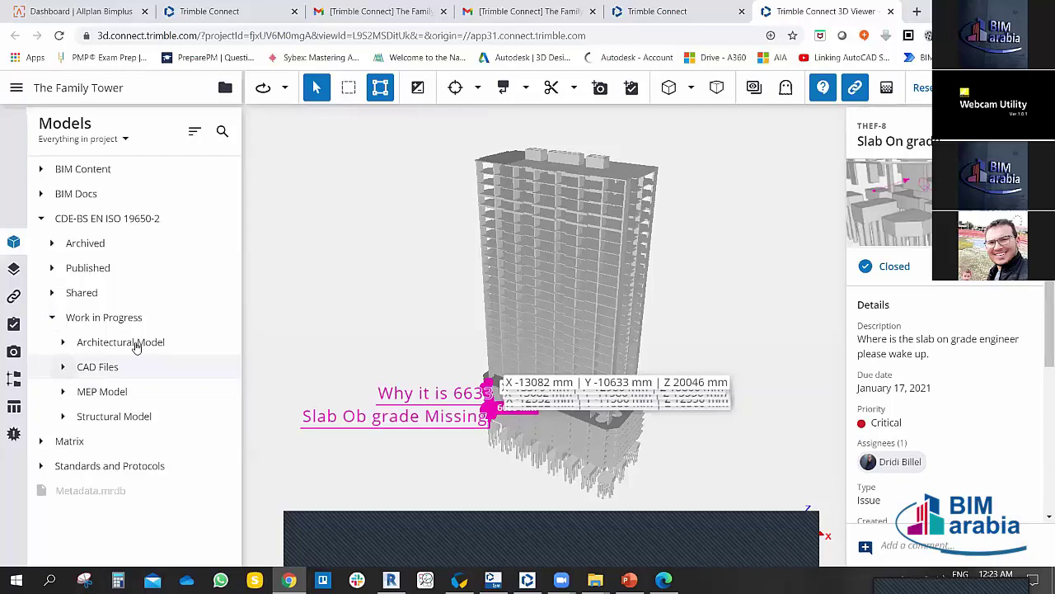
click(113, 445)
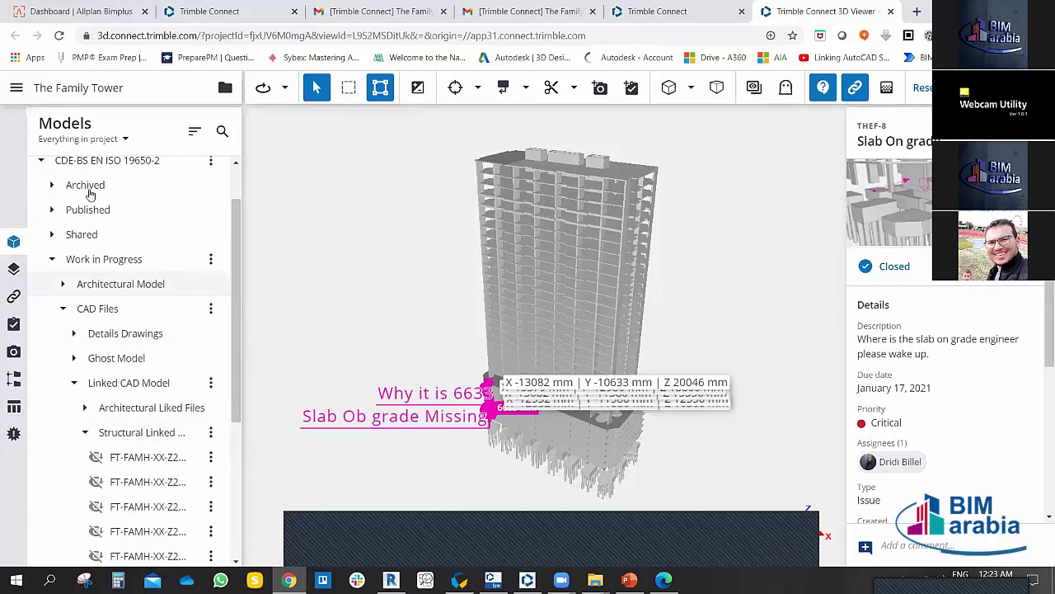
scroll(113, 405, down, 3)
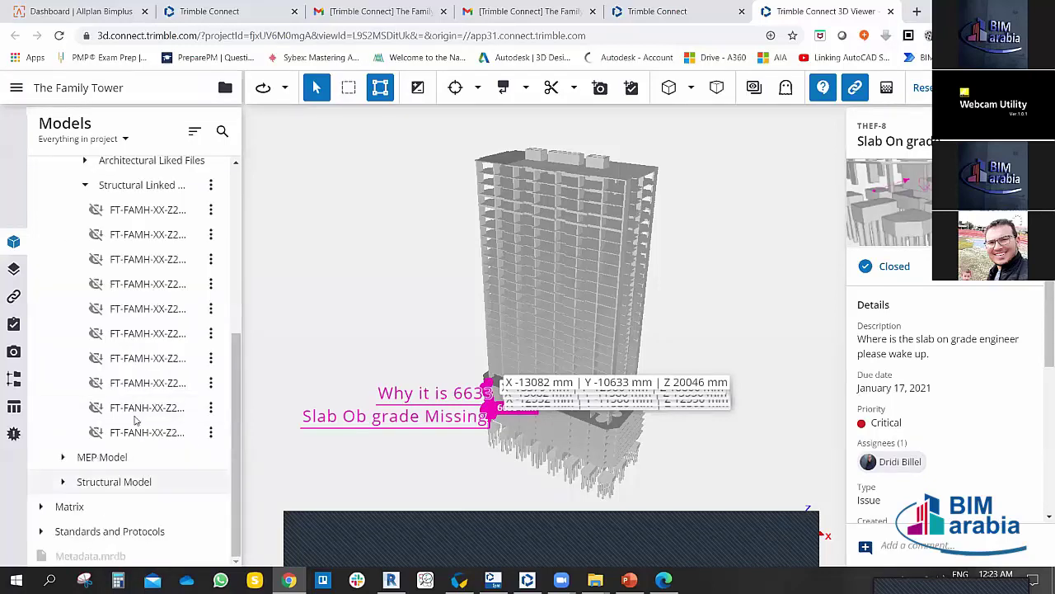
scroll(138, 330, up, 3)
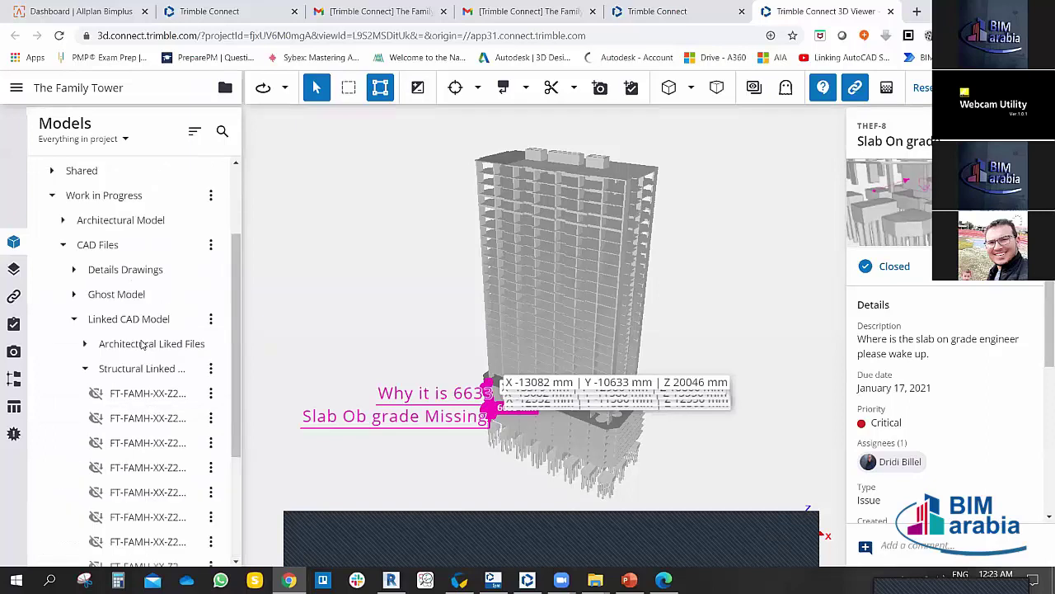
scroll(132, 309, down, 3)
Step: Switch on all ten FT-FAMH Structural Linked Files and zoom onto the top slab
click(96, 211)
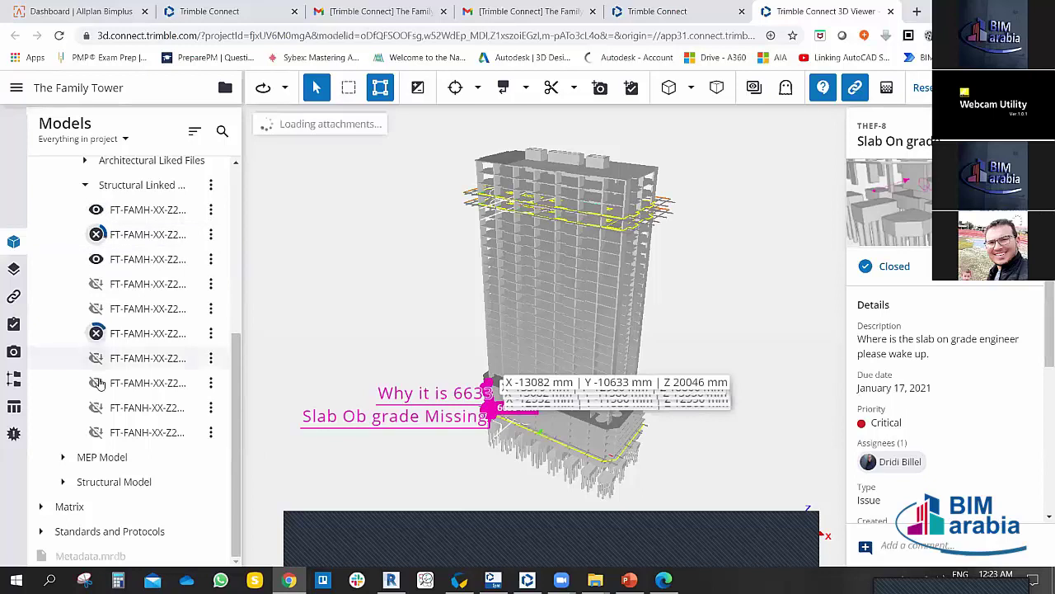
click(96, 407)
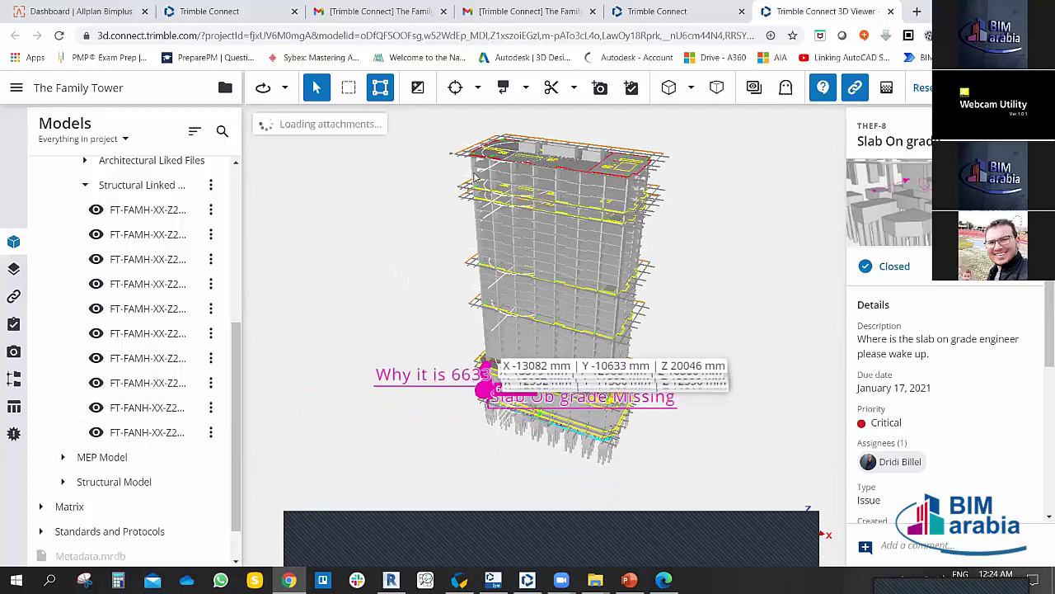
scroll(447, 214, up, 5)
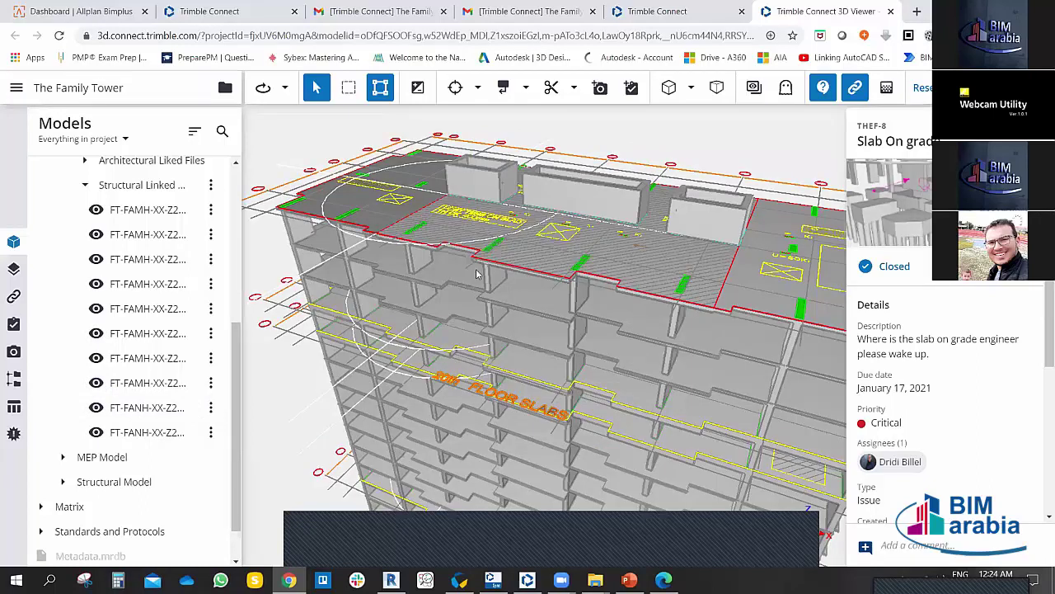
scroll(466, 273, up, 3)
drag(460, 272, 495, 269)
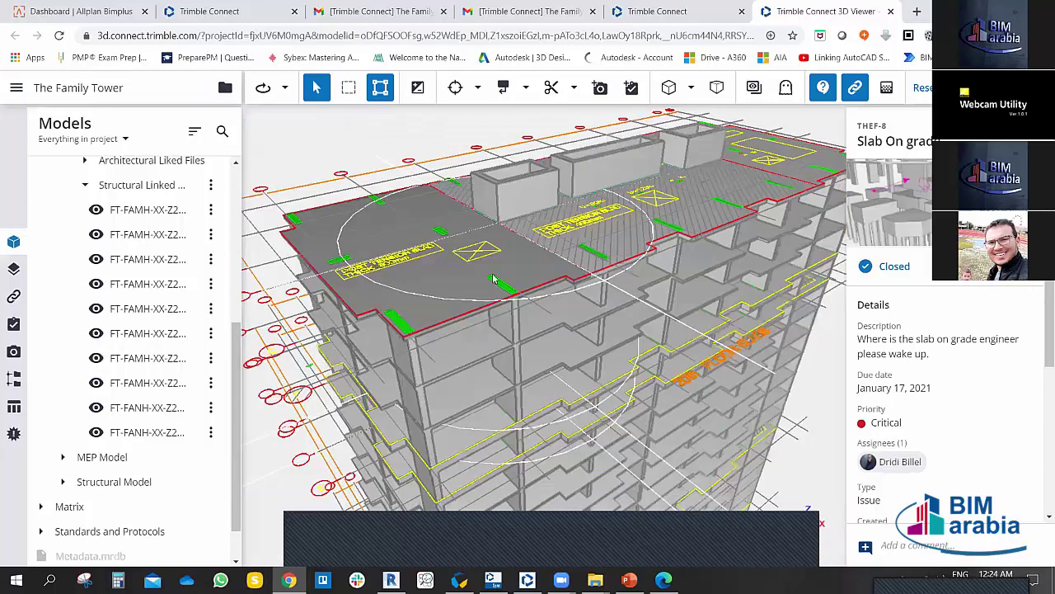
scroll(493, 279, up, 3)
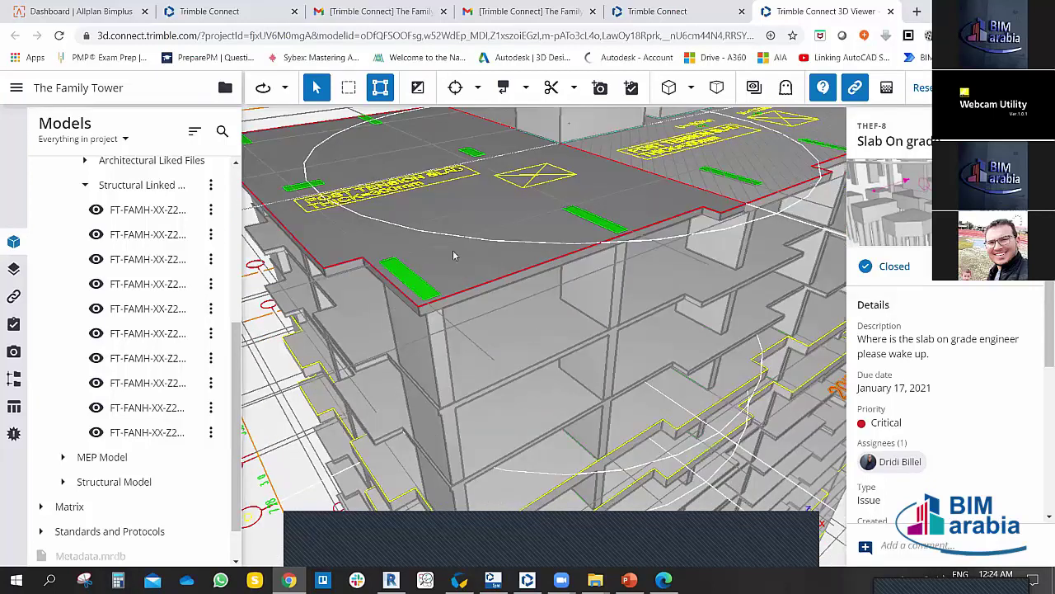
scroll(414, 181, down, 3)
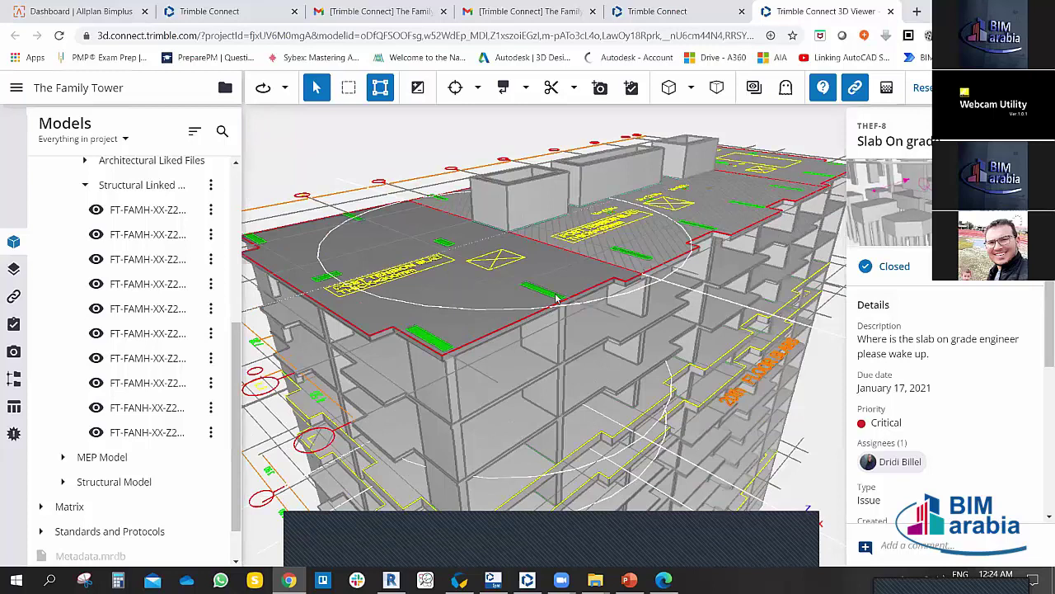
drag(556, 298, 572, 97)
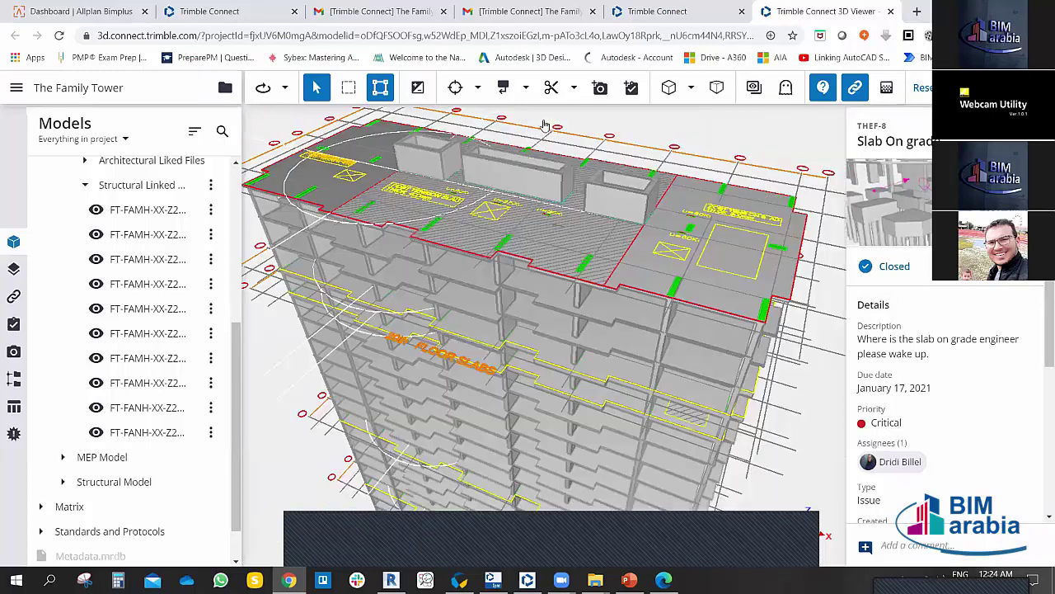
scroll(583, 243, down, 3)
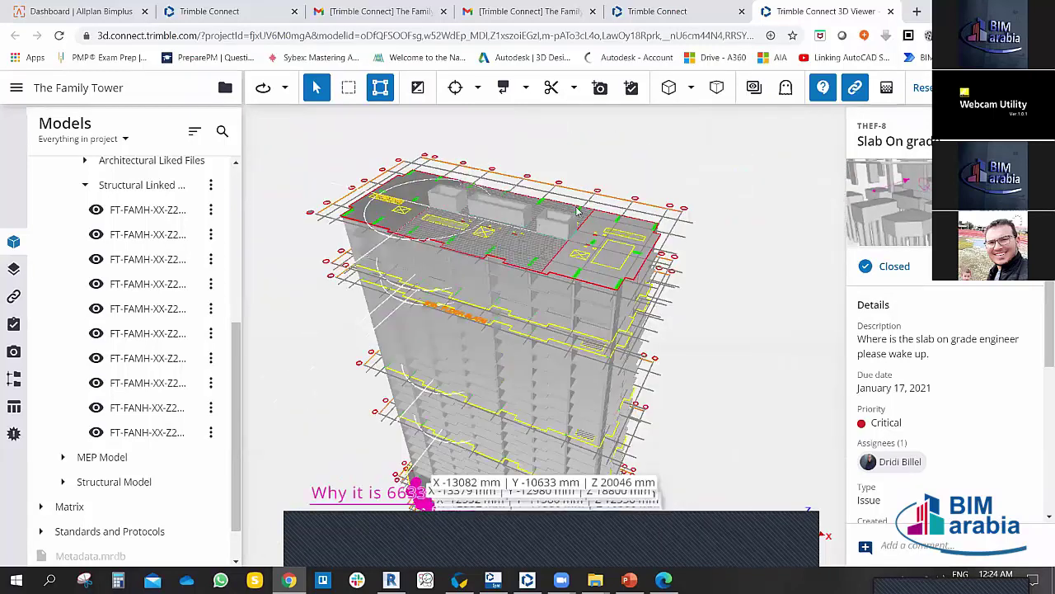
Step: Place a horizontal section cut through the tower and move it lower
scroll(576, 272, down, 3)
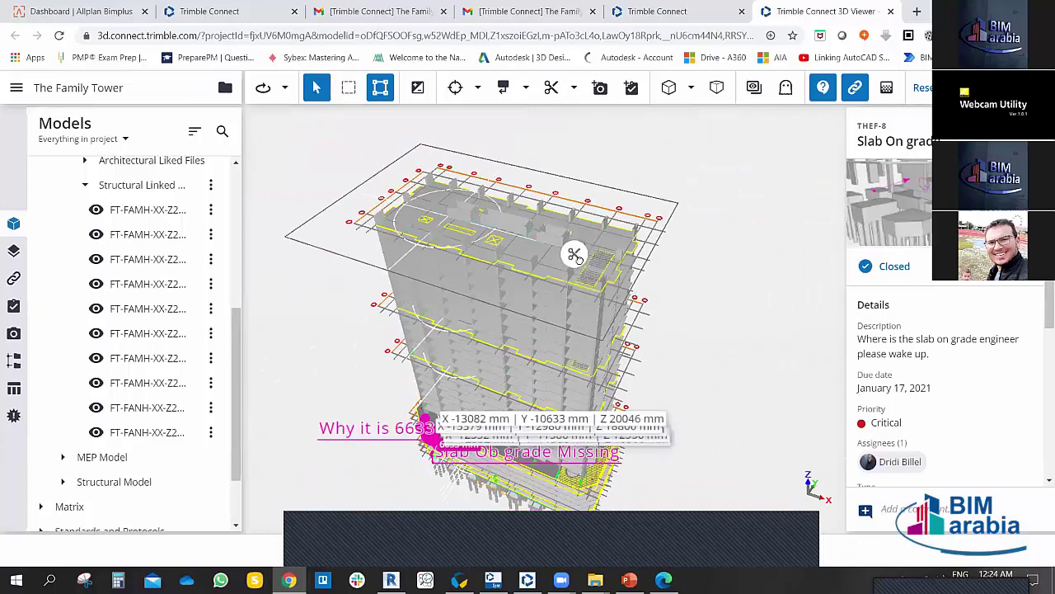
drag(577, 191, 585, 221)
drag(577, 131, 577, 111)
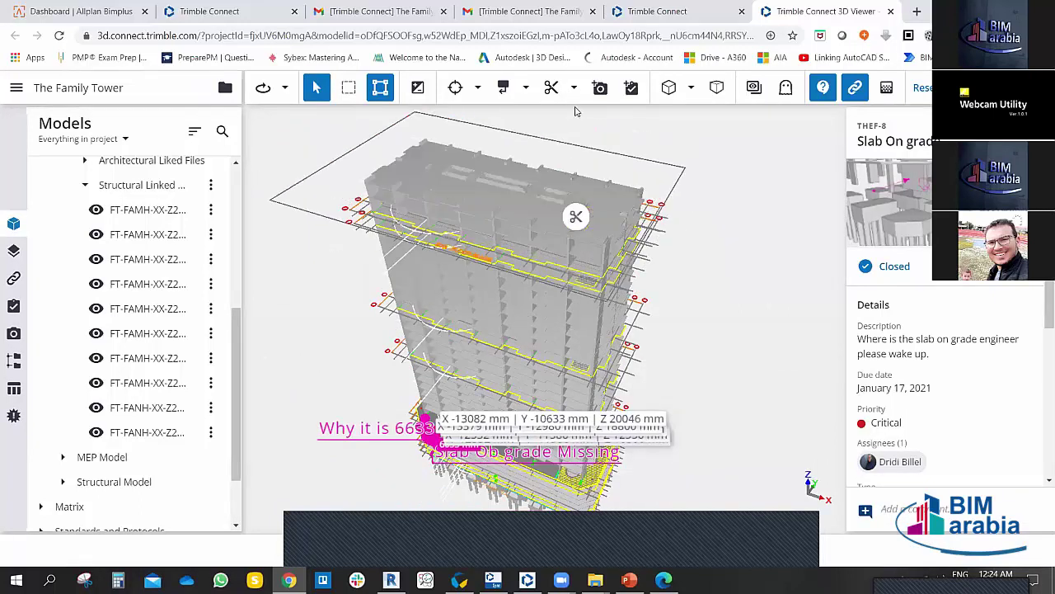
key(s)
click(551, 312)
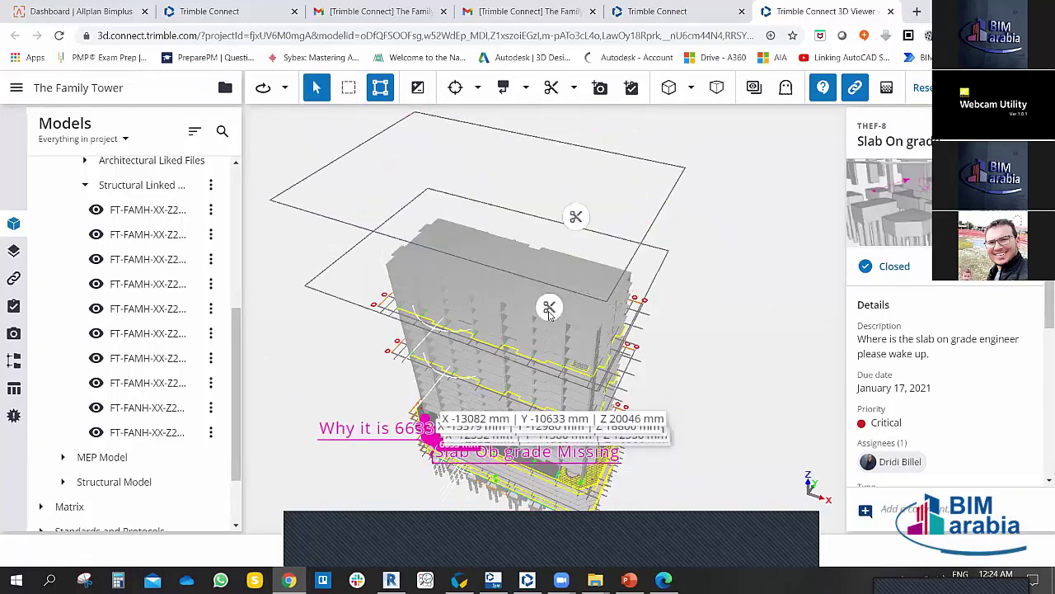
click(544, 355)
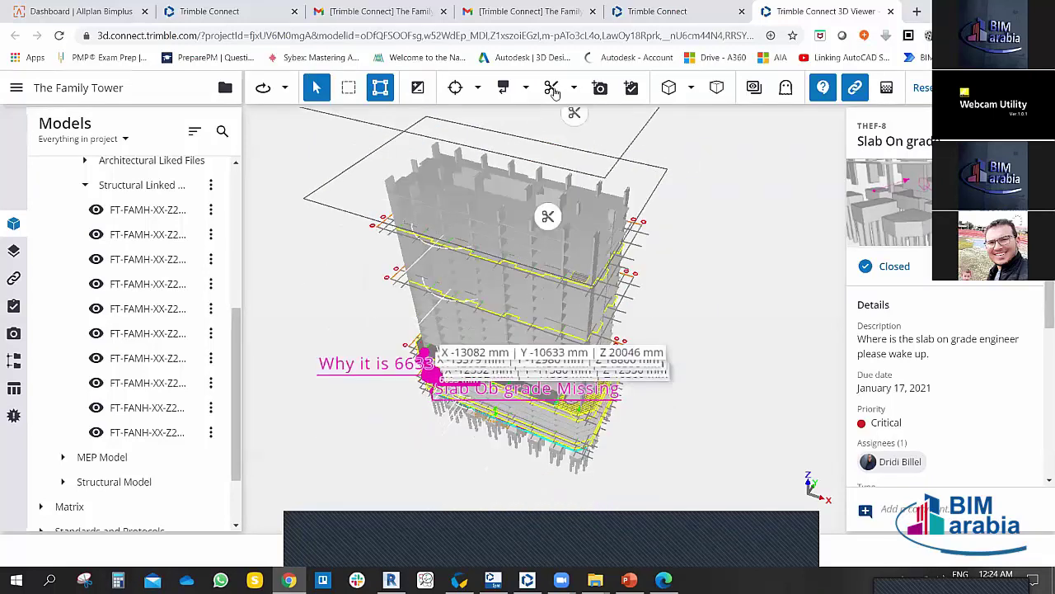
Step: Add a vertical clip plane through the tower and zoom to inspect the cut floors
click(575, 90)
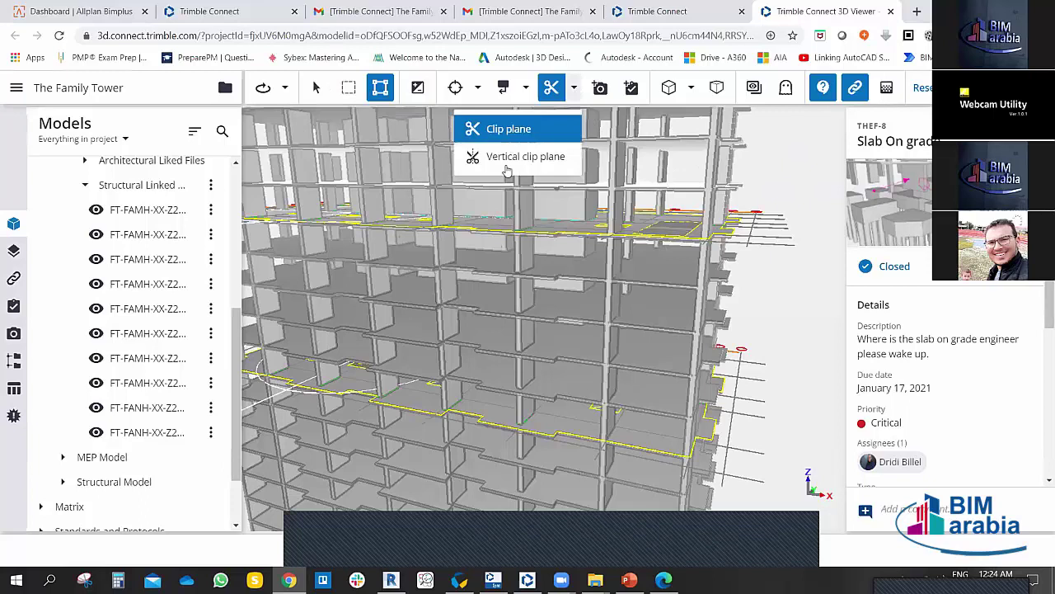
scroll(521, 291, up, 5)
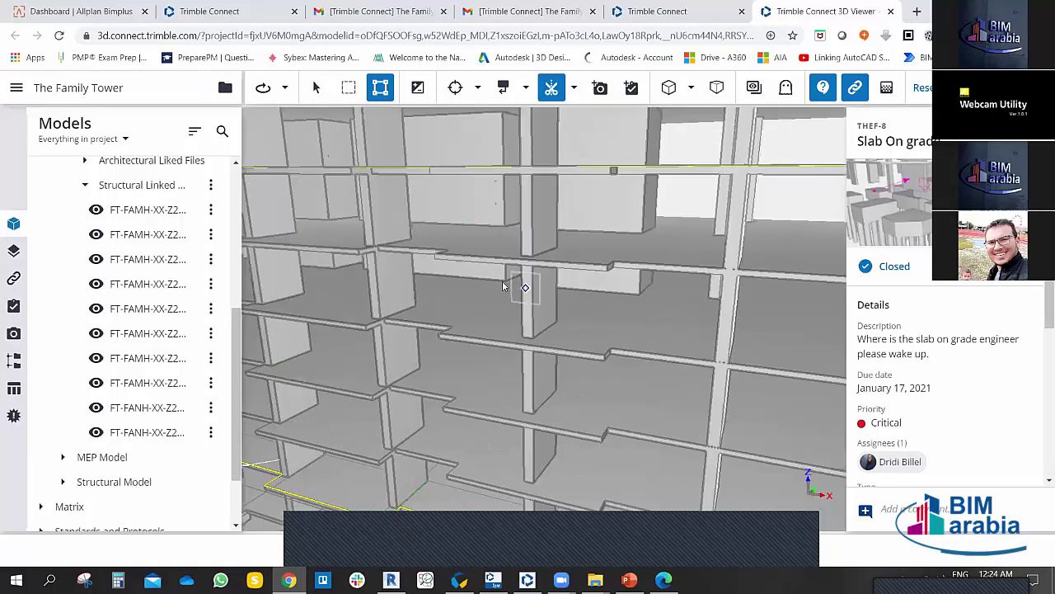
click(519, 285)
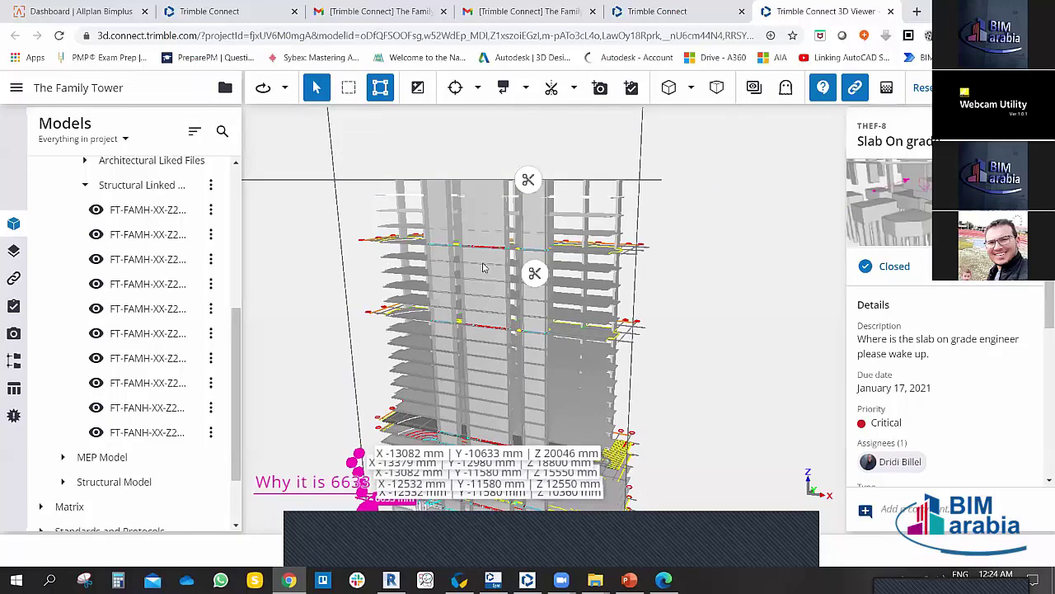
scroll(483, 267, up, 5)
scroll(532, 252, down, 3)
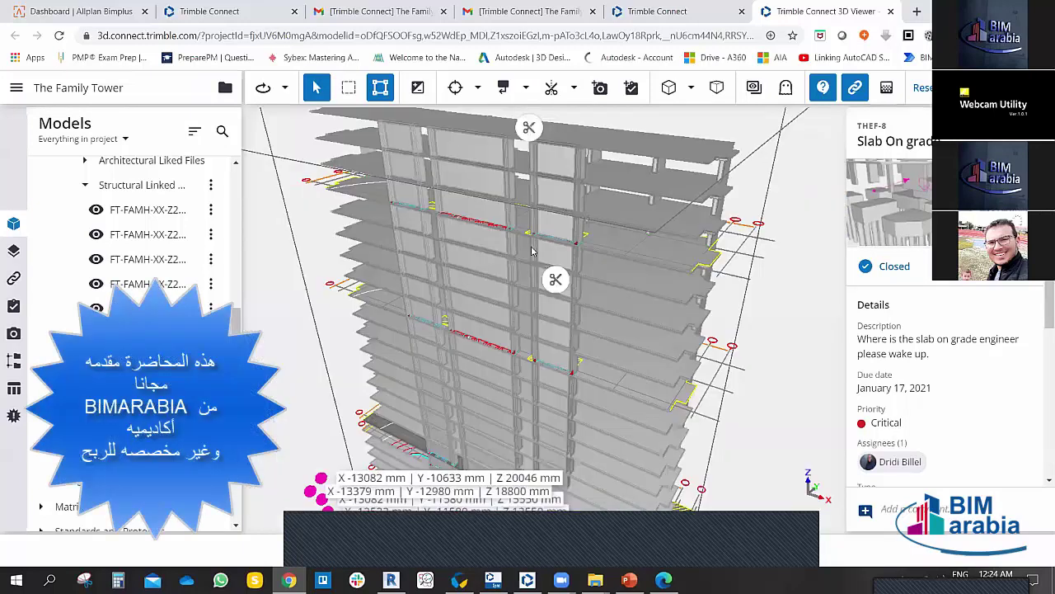
scroll(529, 247, up, 1)
scroll(526, 244, up, 2)
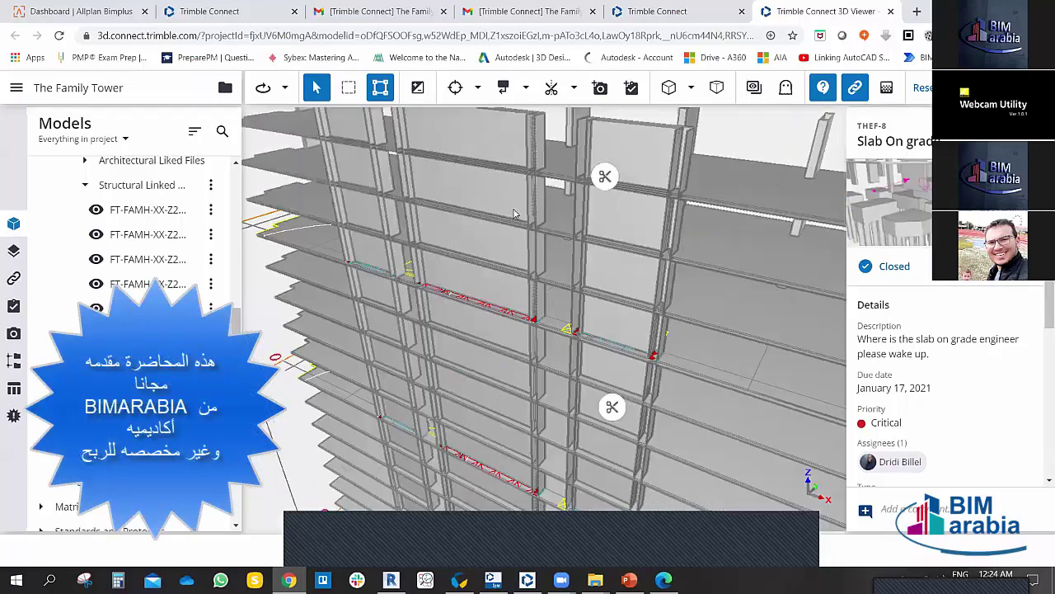
scroll(514, 214, down, 2)
scroll(513, 214, up, 2)
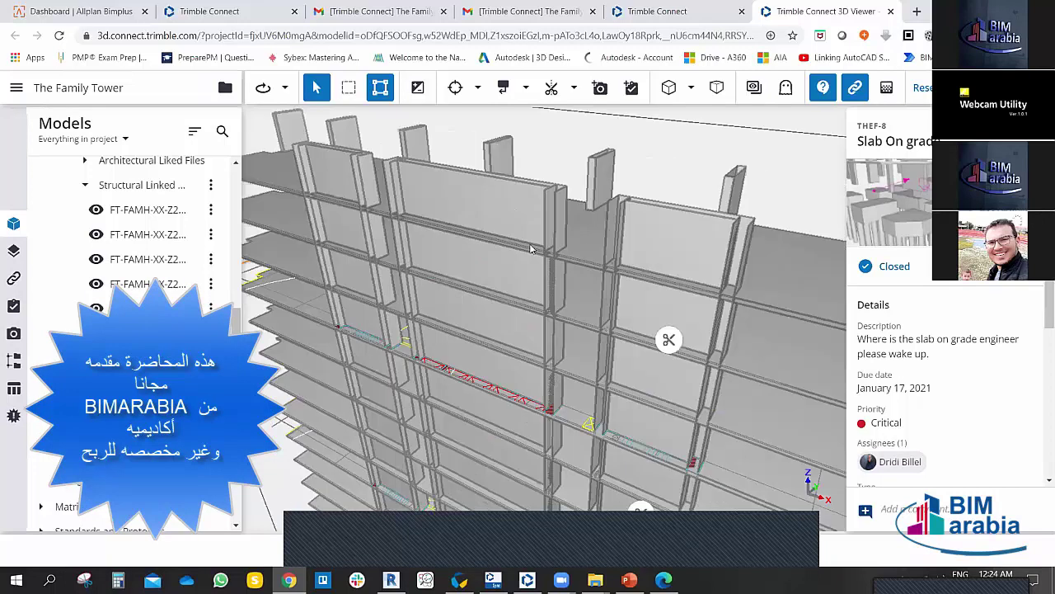
scroll(530, 248, down, 3)
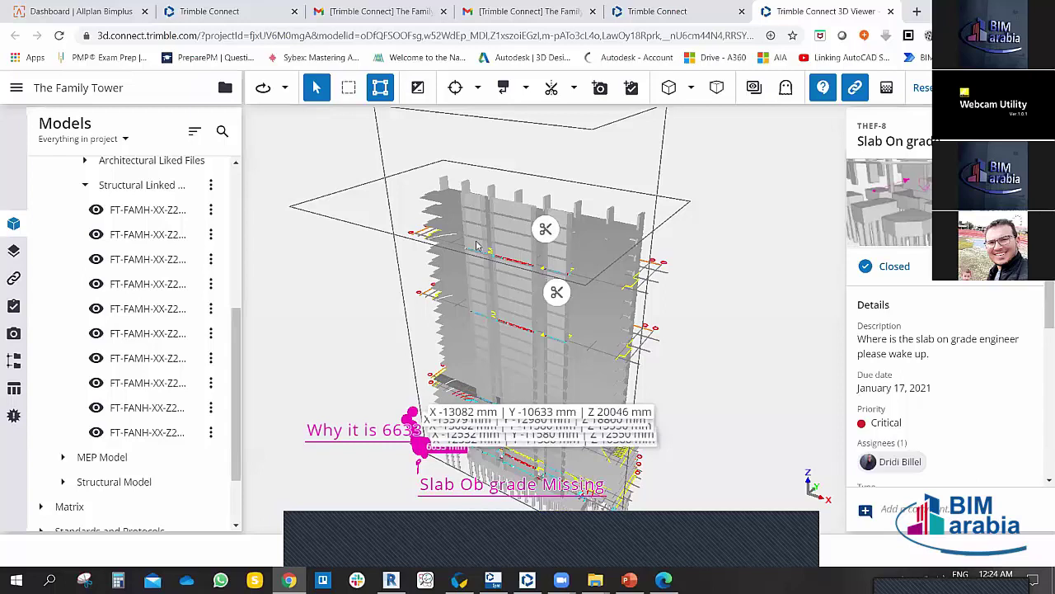
scroll(542, 274, down, 1)
scroll(535, 264, down, 2)
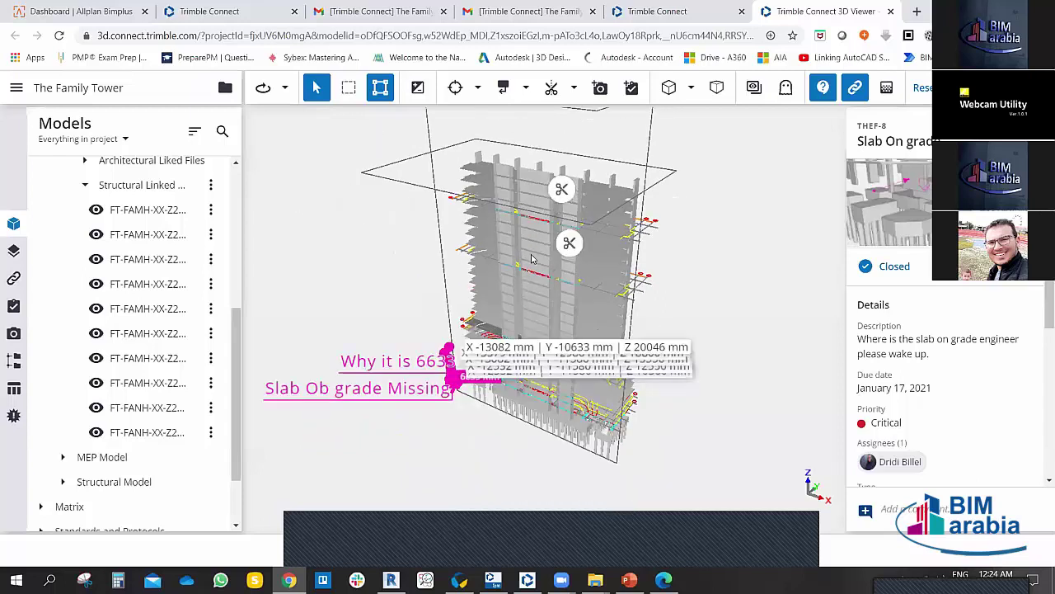
scroll(532, 258, up, 3)
scroll(530, 302, down, 2)
scroll(564, 285, up, 1)
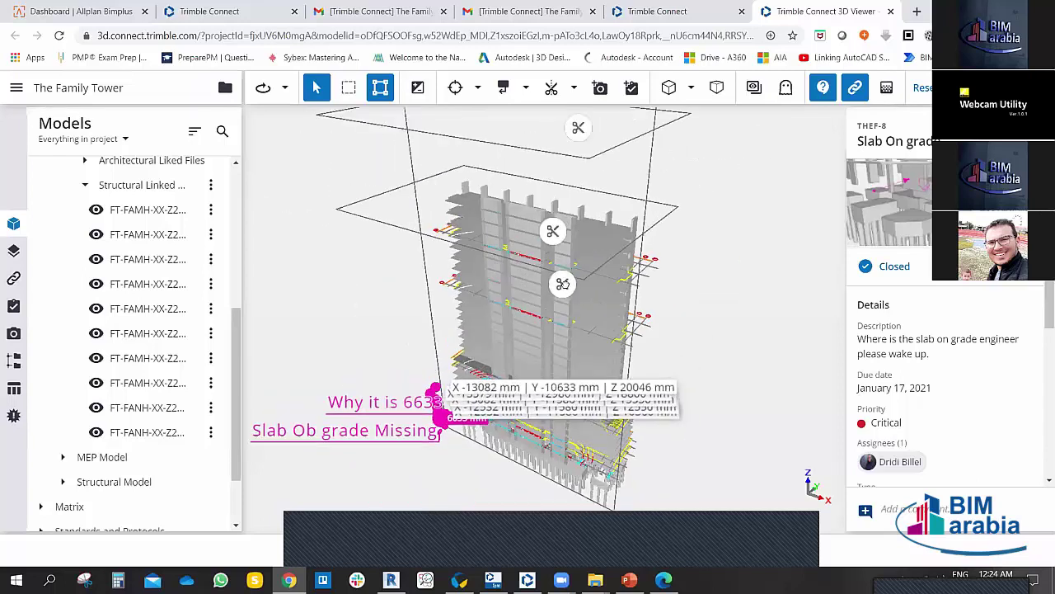
Step: Select the top section plane and delete it
click(563, 285)
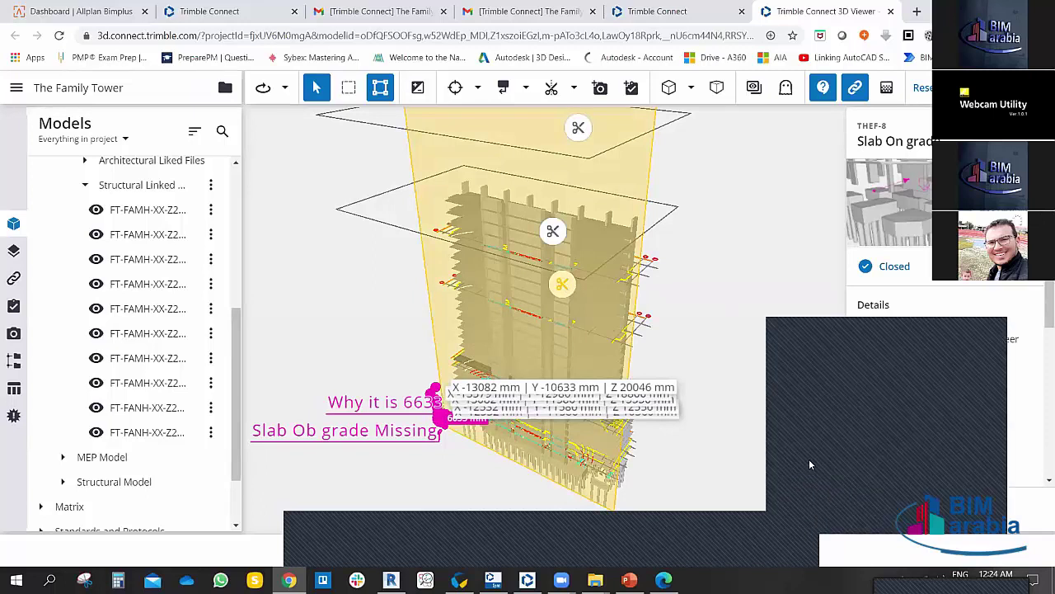
click(550, 165)
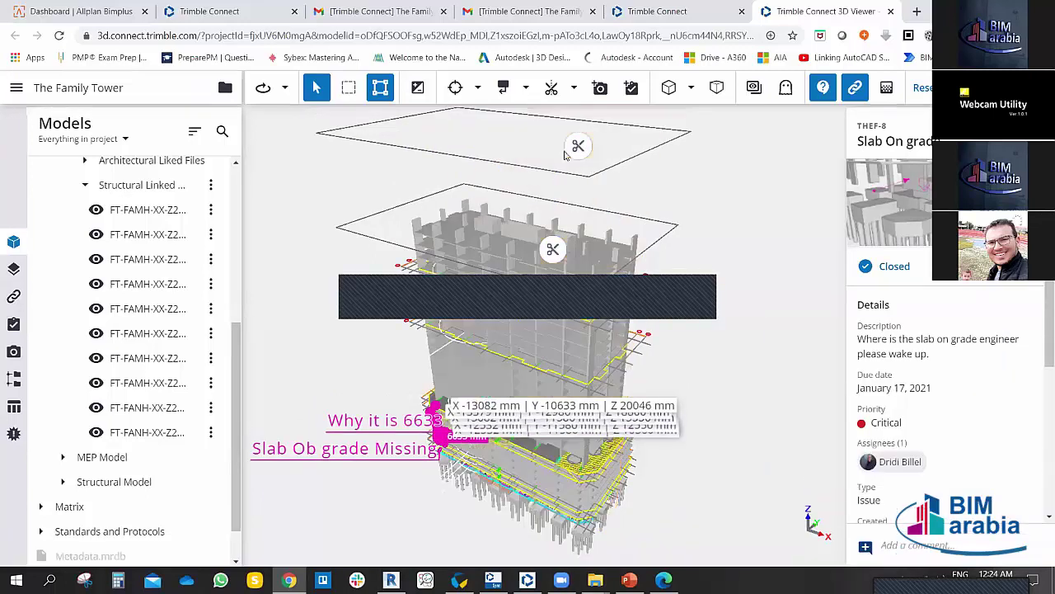
click(575, 158)
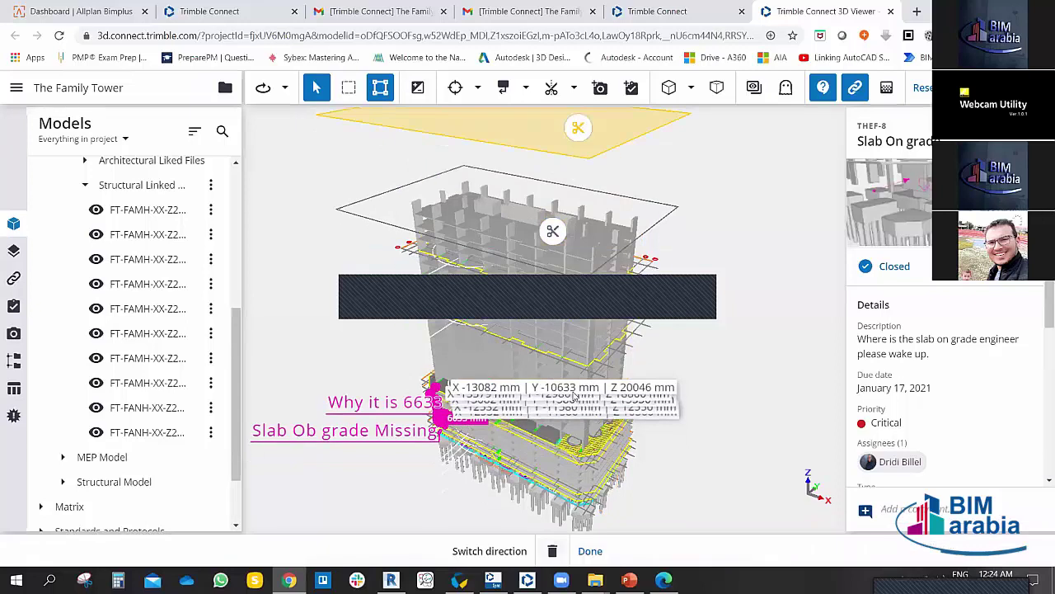
click(552, 255)
click(552, 247)
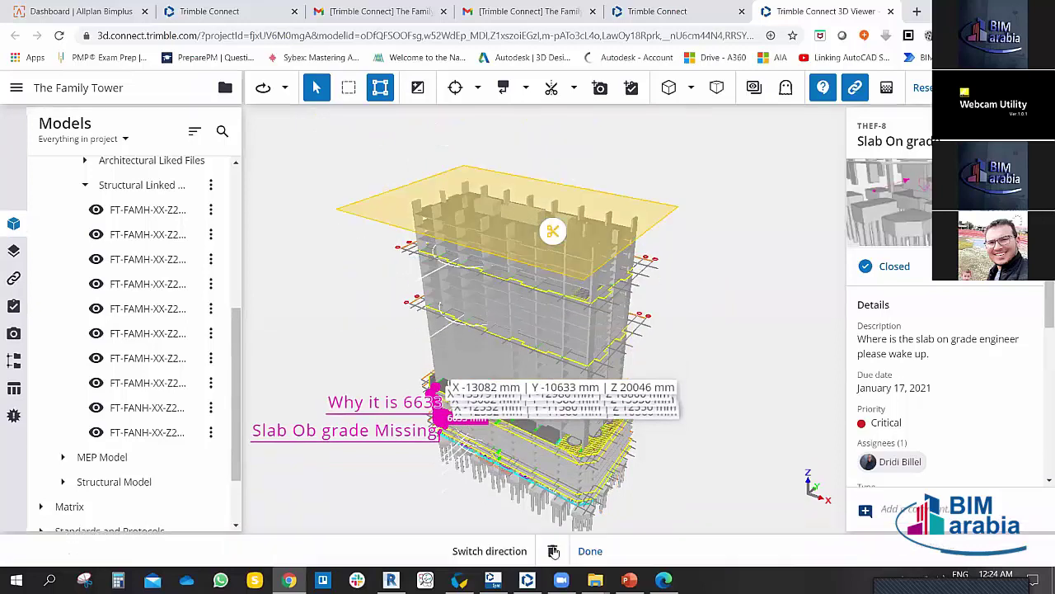
key(Delete)
Step: Orbit and zoom around the roof slab, then frame the whole tower with its markups
drag(699, 307, 484, 204)
scroll(483, 204, up, 4)
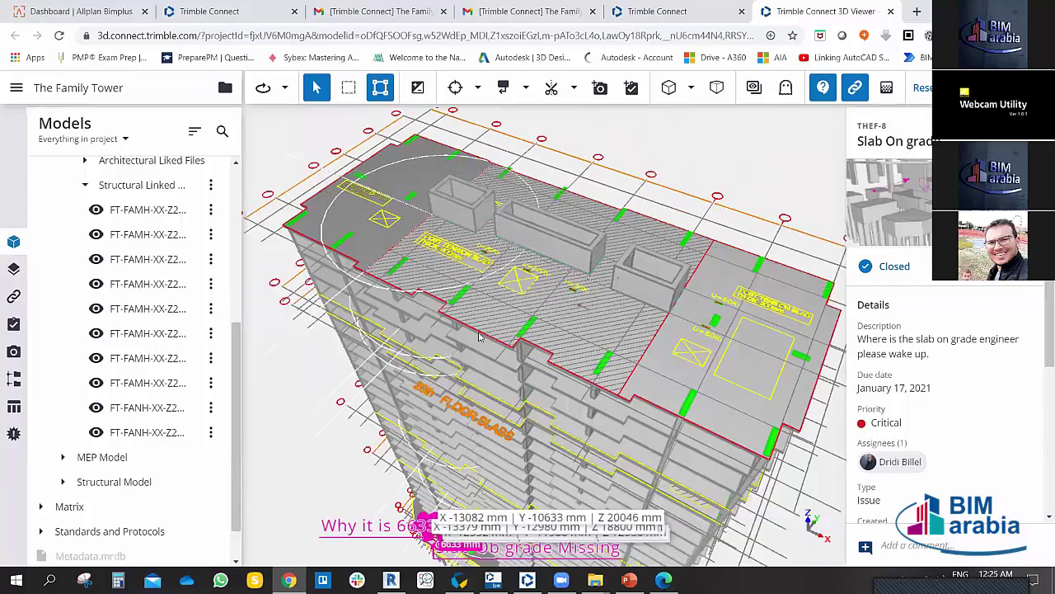
drag(479, 336, 542, 343)
scroll(445, 391, up, 2)
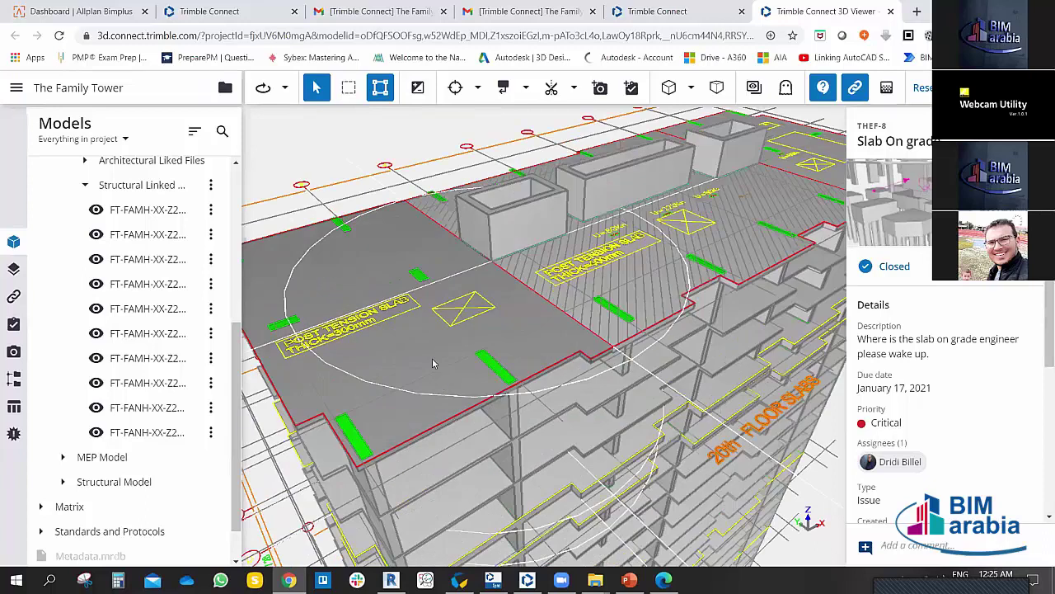
scroll(433, 363, down, 3)
scroll(396, 317, up, 2)
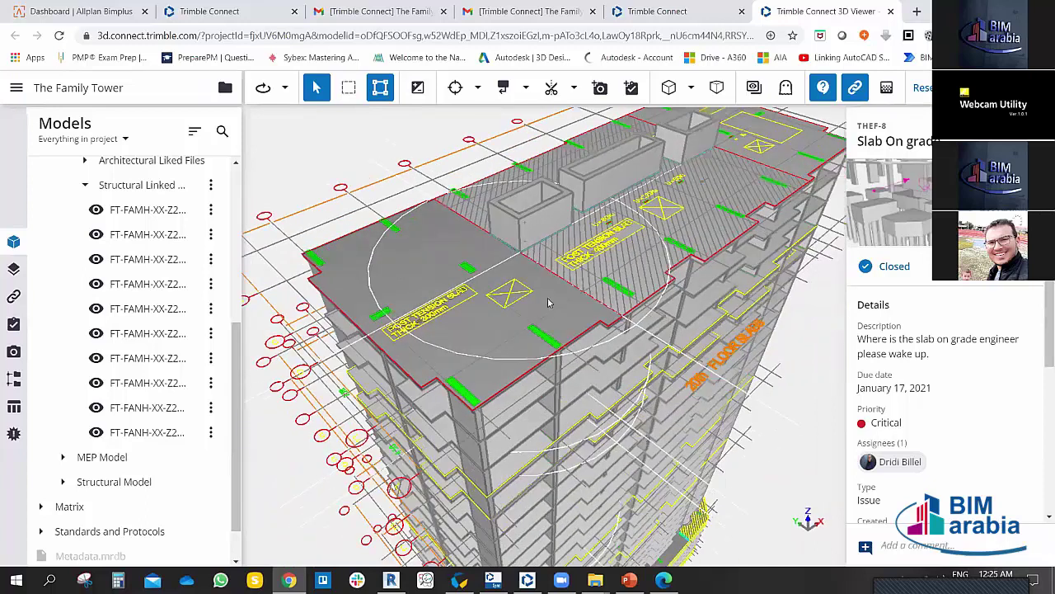
scroll(450, 289, up, 4)
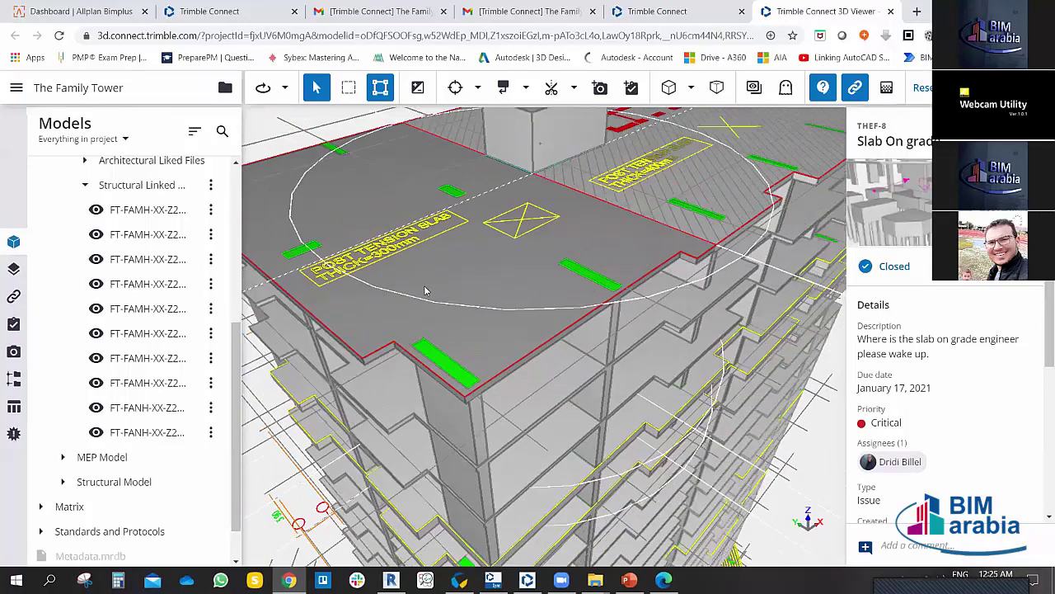
drag(424, 290, 600, 241)
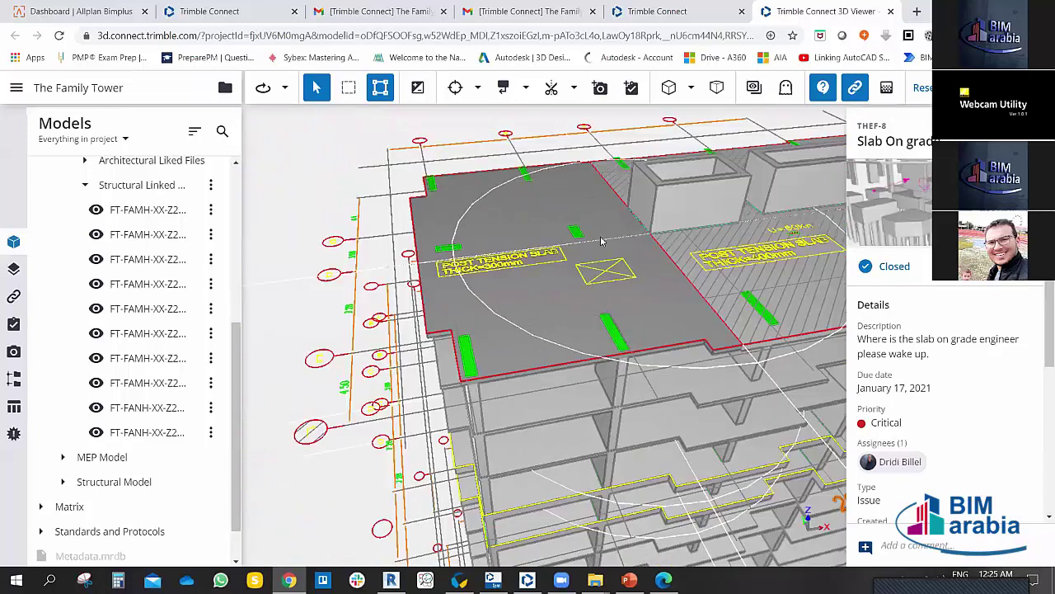
scroll(601, 241, down, 3)
drag(582, 286, 191, 368)
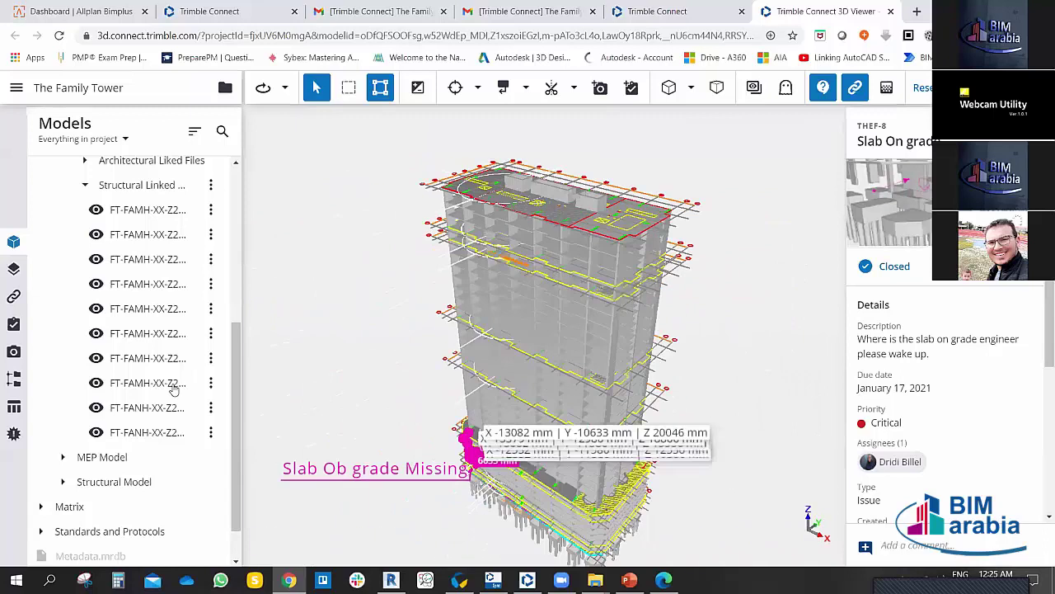
click(16, 88)
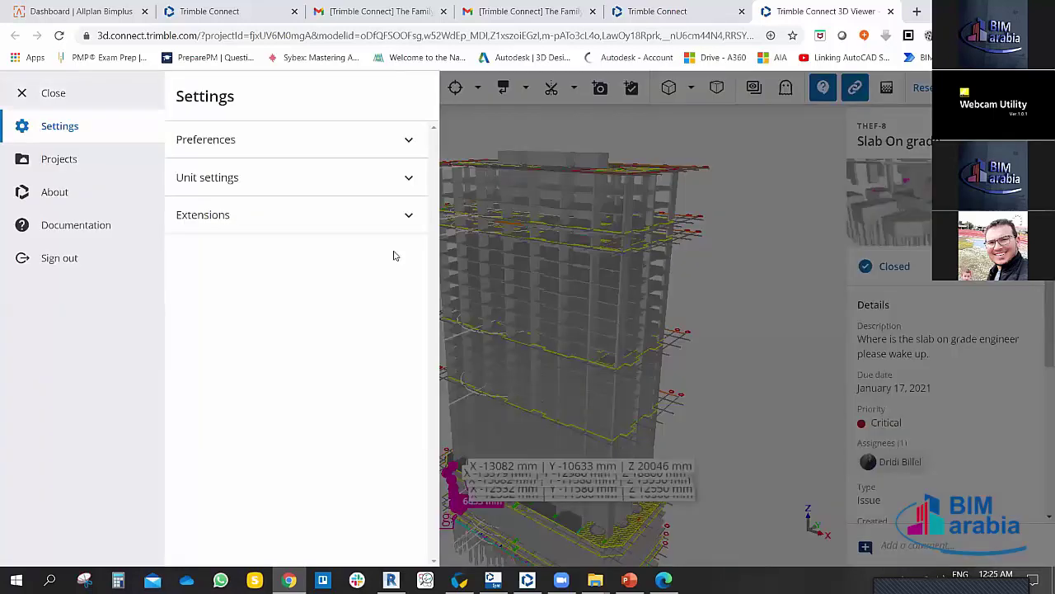
click(412, 139)
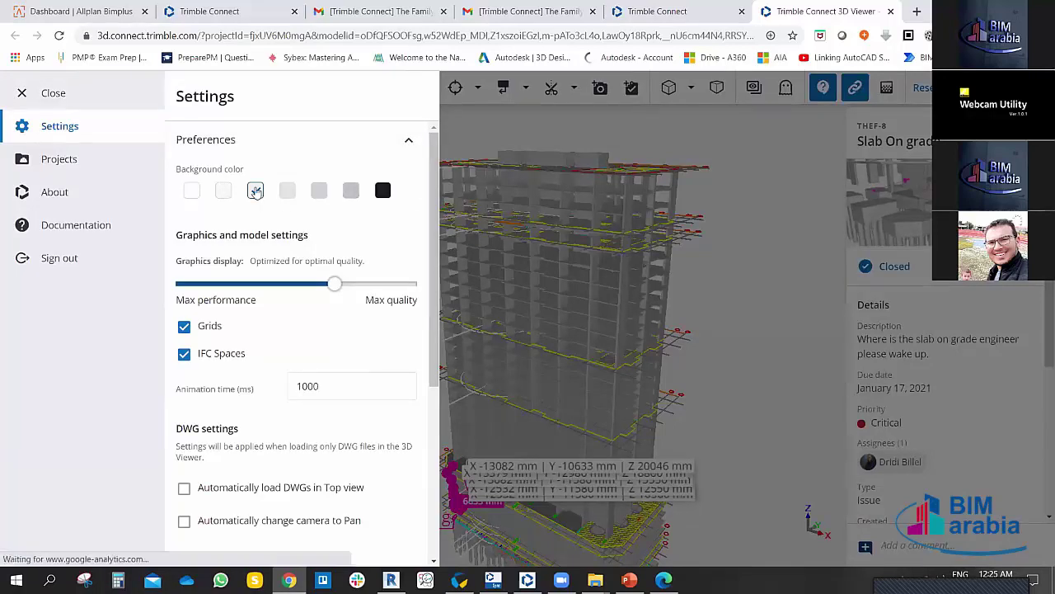
click(317, 198)
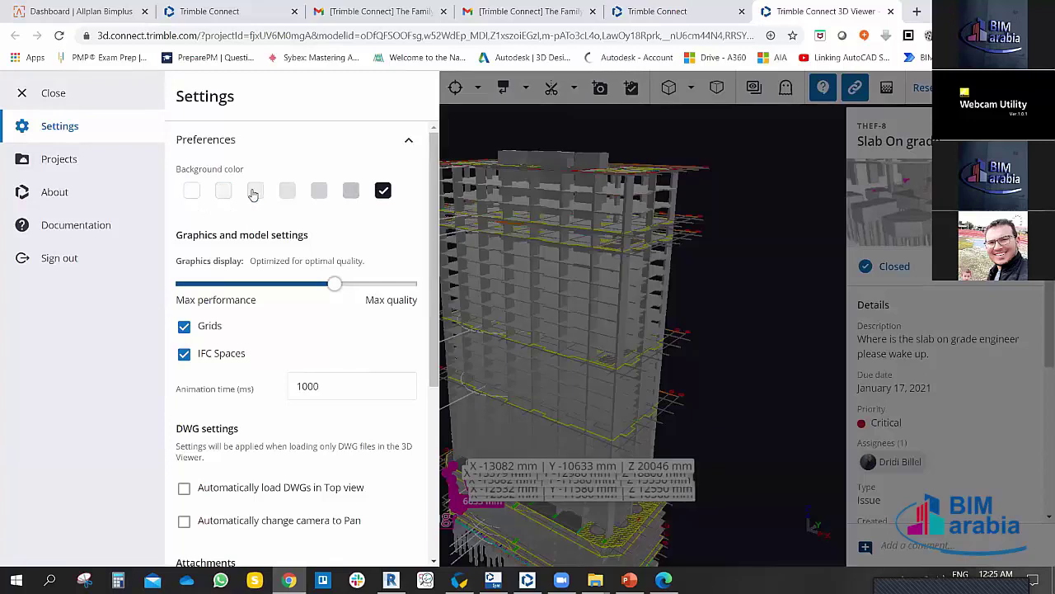
click(254, 192)
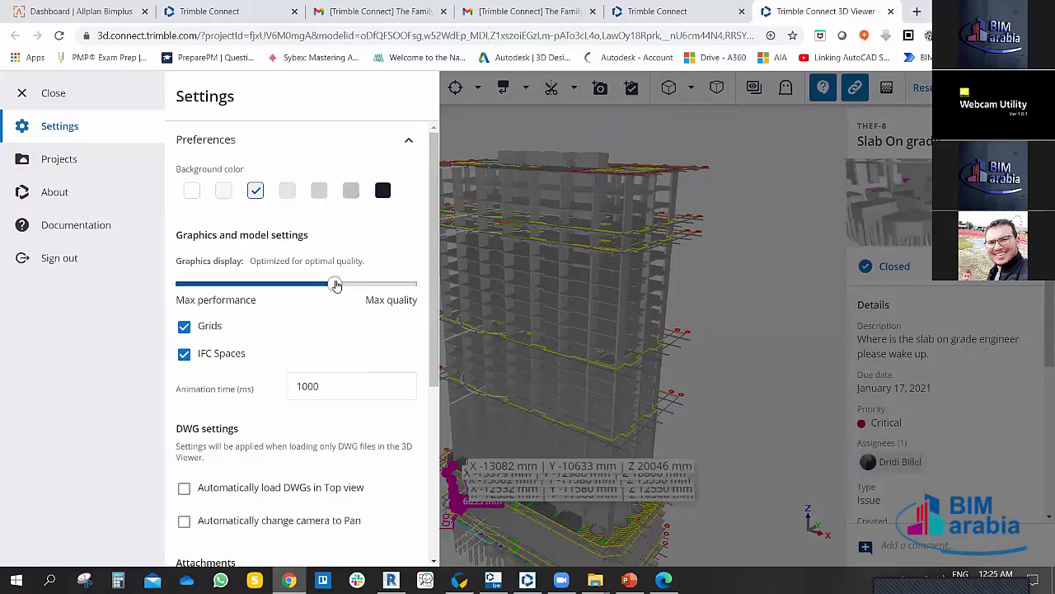
click(234, 286)
click(341, 287)
scroll(327, 336, down, 2)
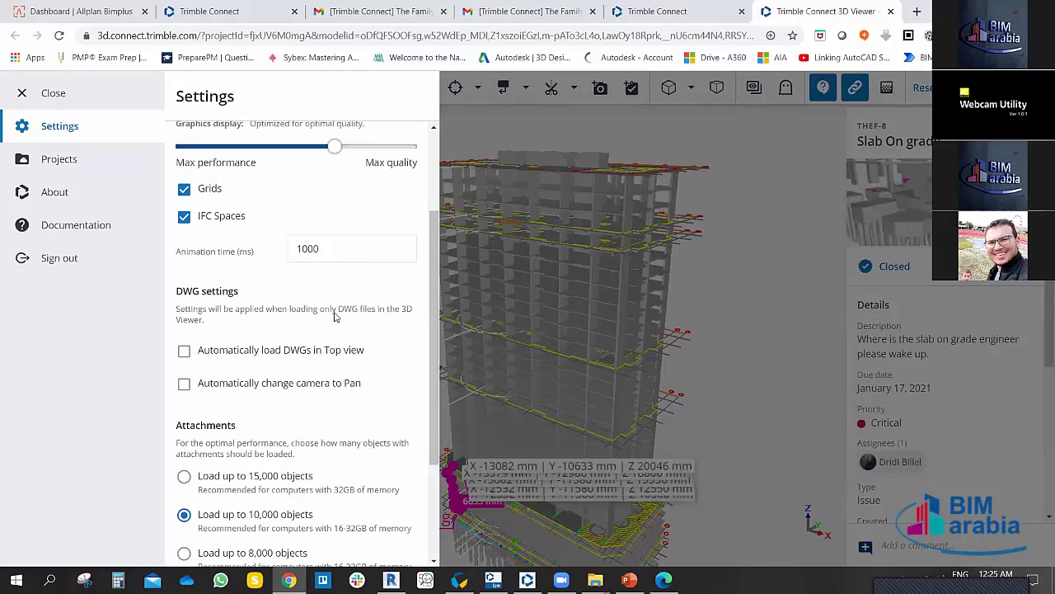
scroll(307, 306, down, 2)
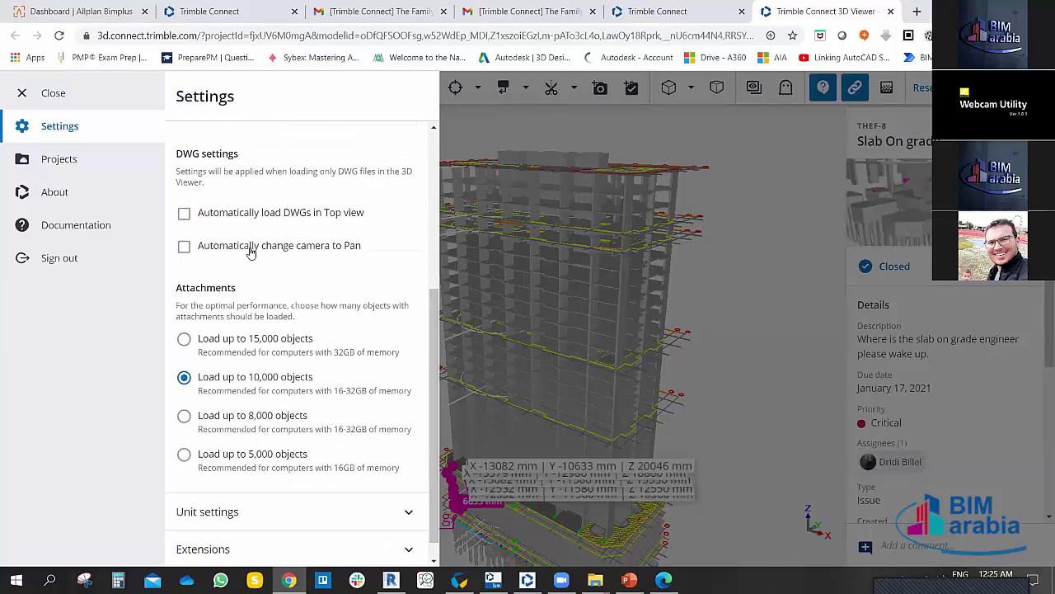
click(184, 214)
scroll(304, 272, down, 1)
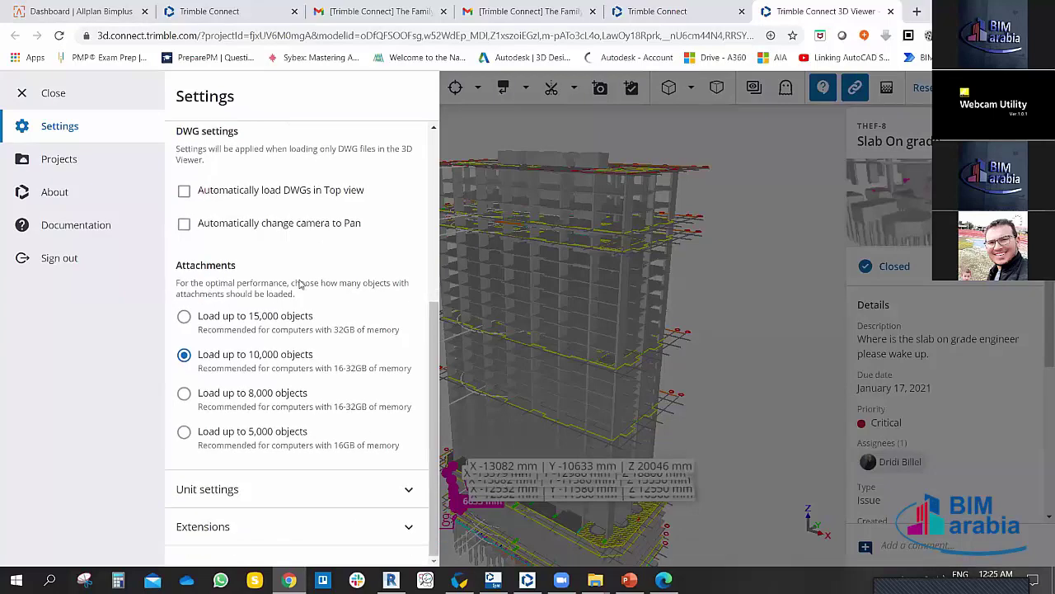
click(387, 491)
scroll(302, 321, down, 3)
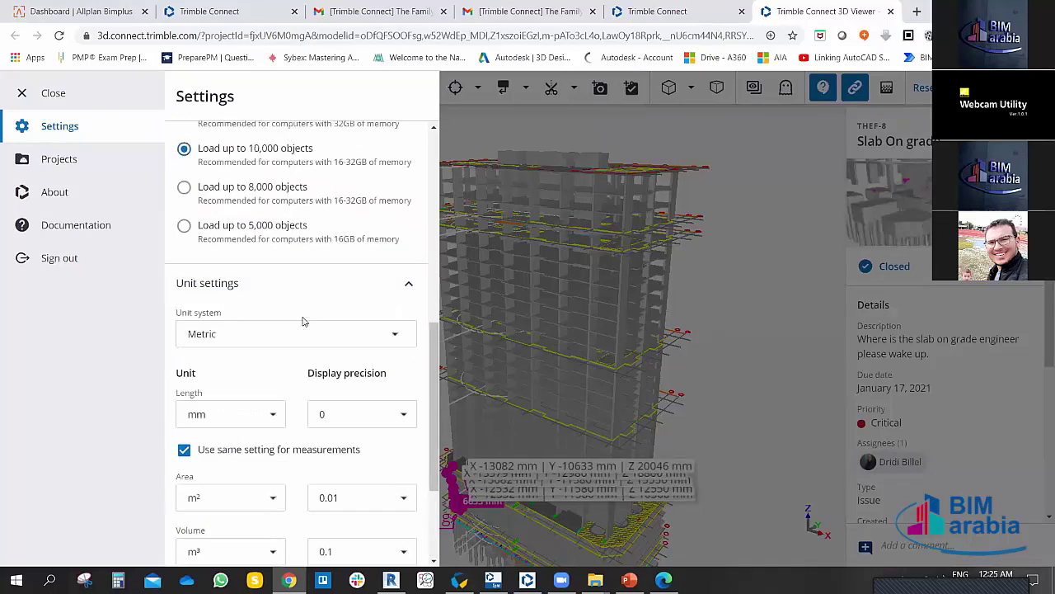
scroll(297, 296, down, 2)
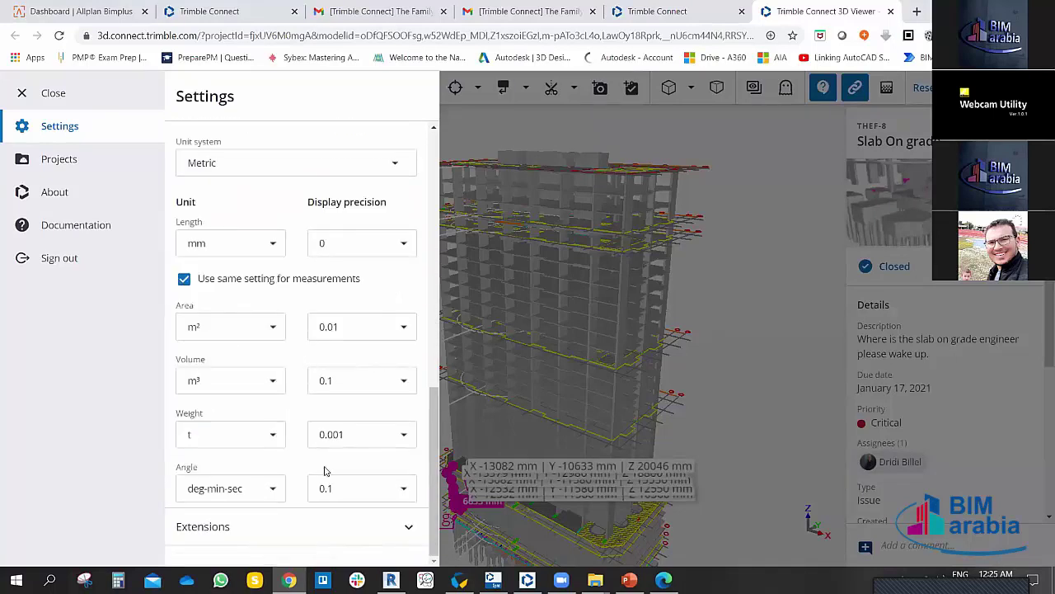
click(404, 524)
scroll(362, 461, down, 2)
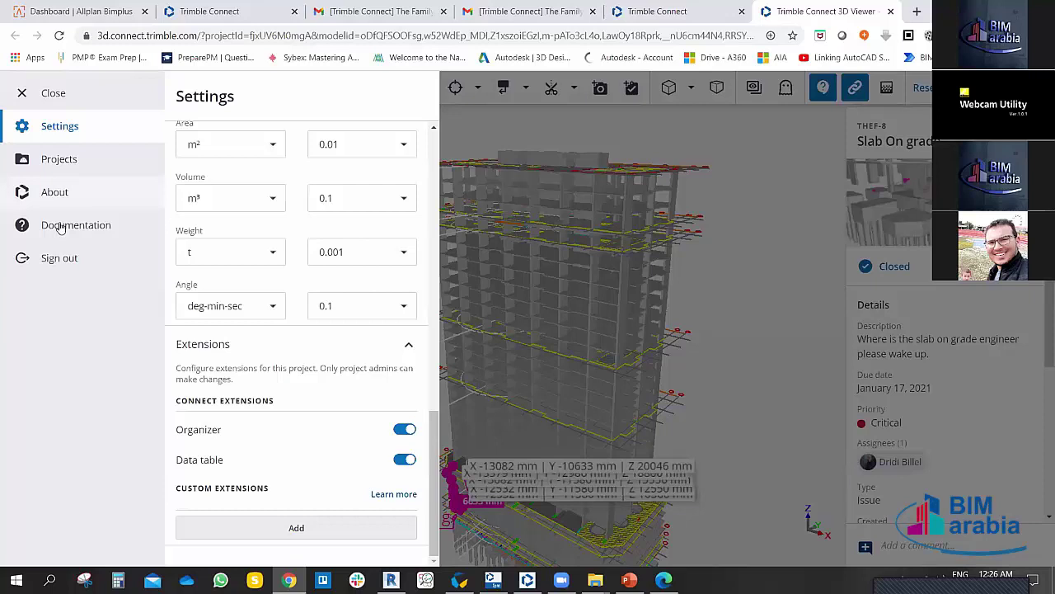
click(72, 167)
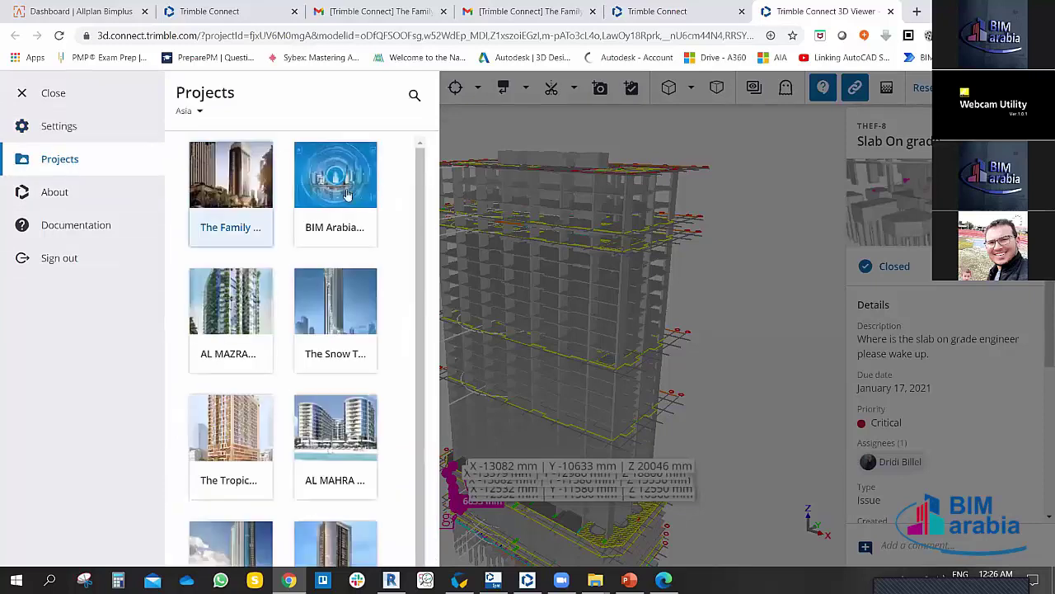
click(53, 193)
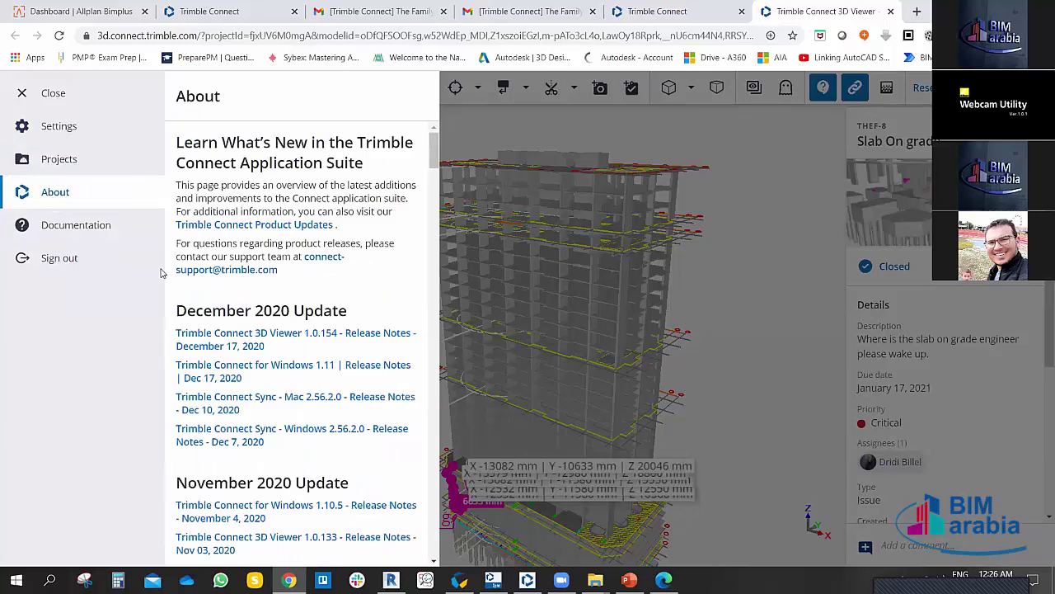
click(97, 230)
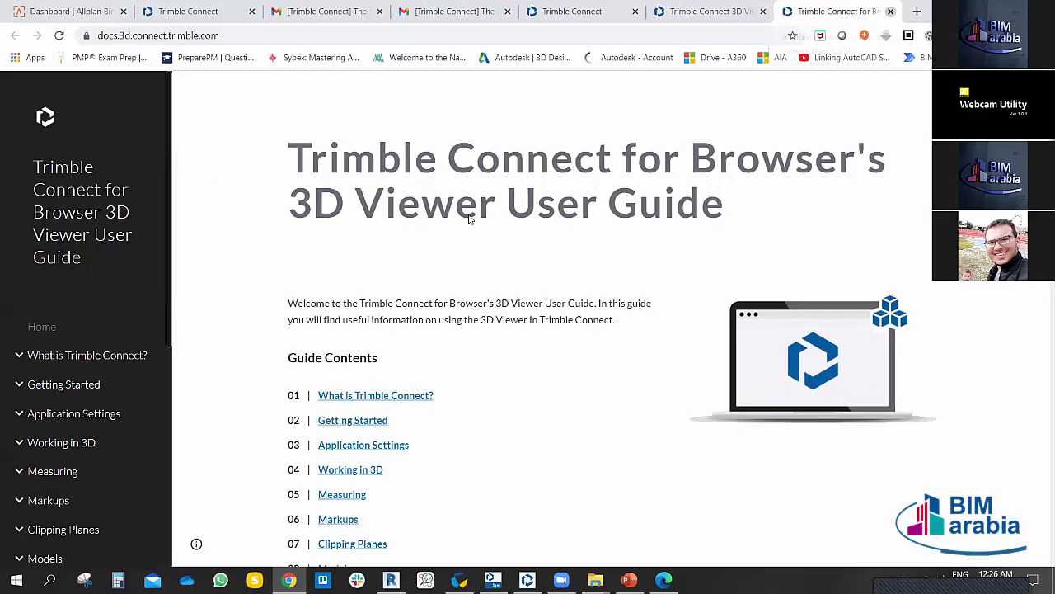
click(890, 11)
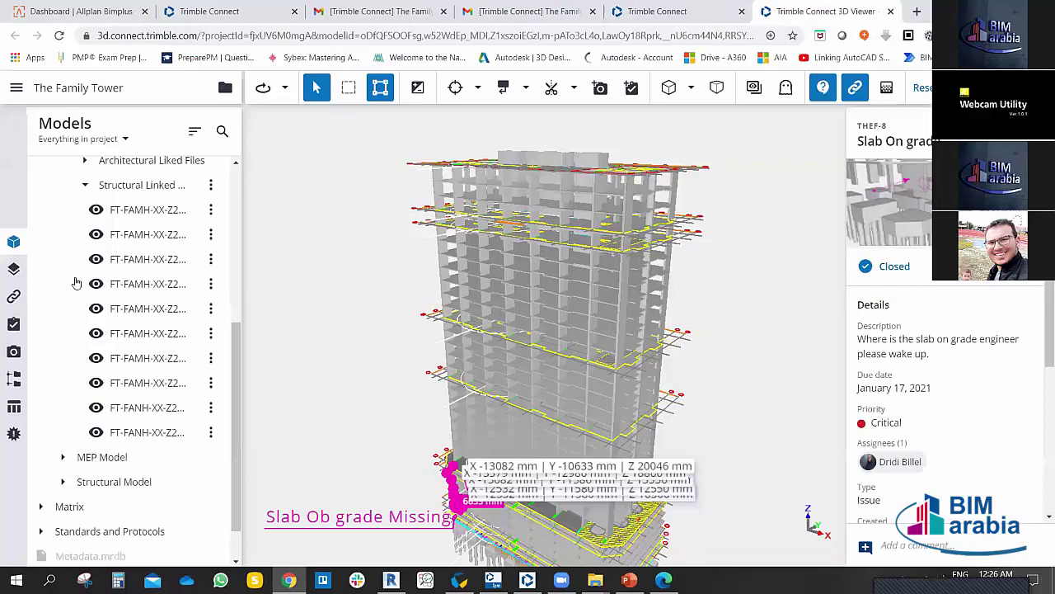
Step: Look through the Layers, Attachments and ToDos panels to reach the saved Views list
click(13, 269)
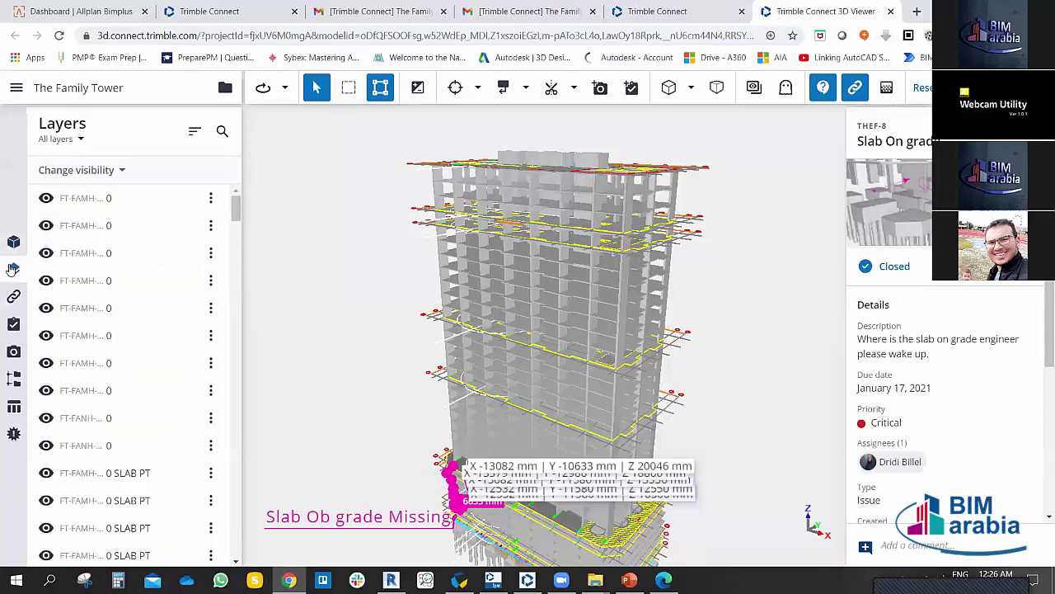
click(13, 299)
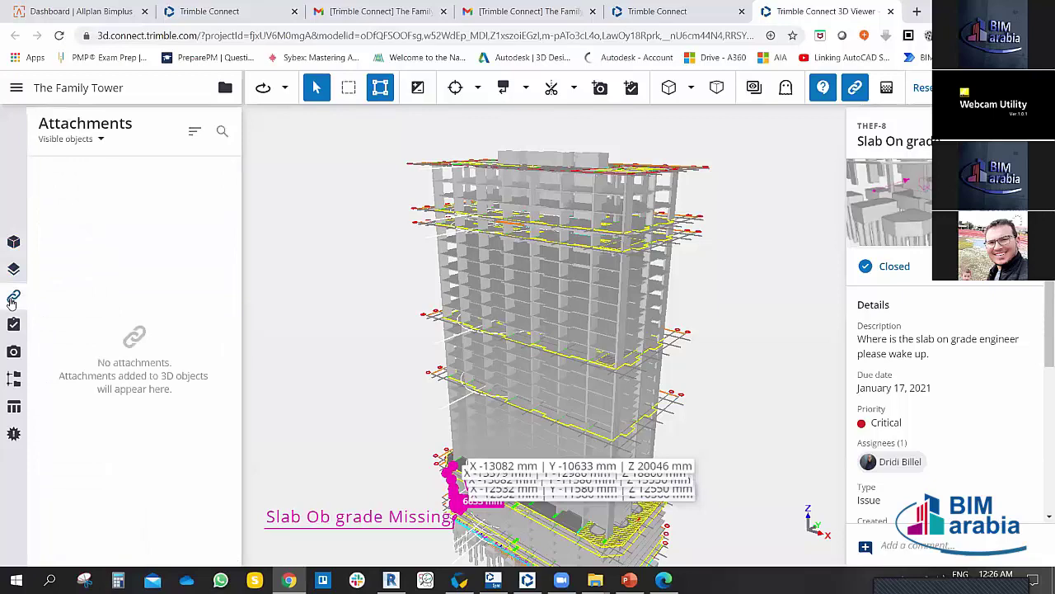
click(13, 324)
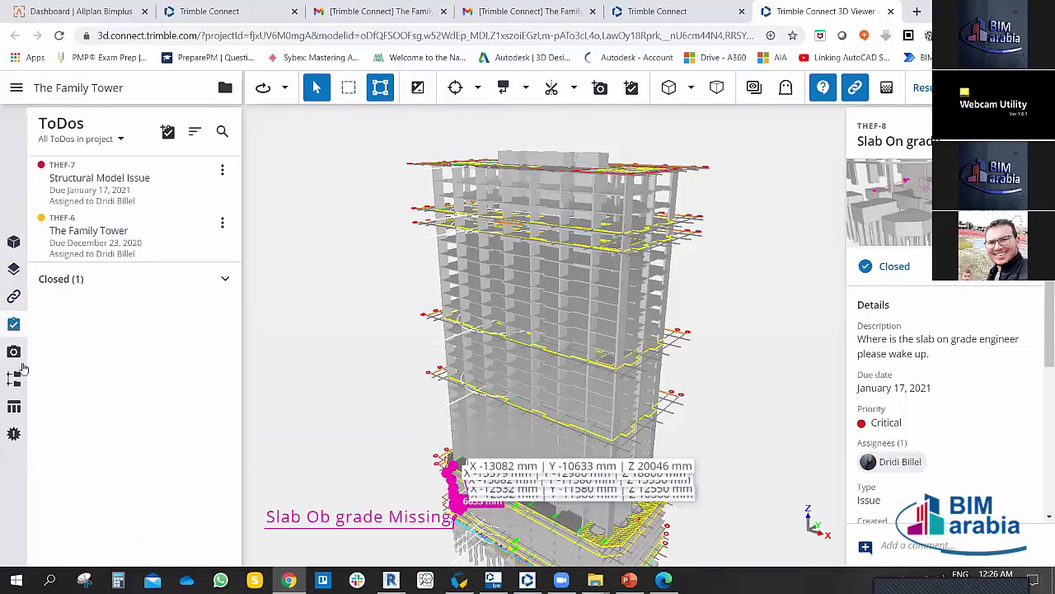
click(14, 353)
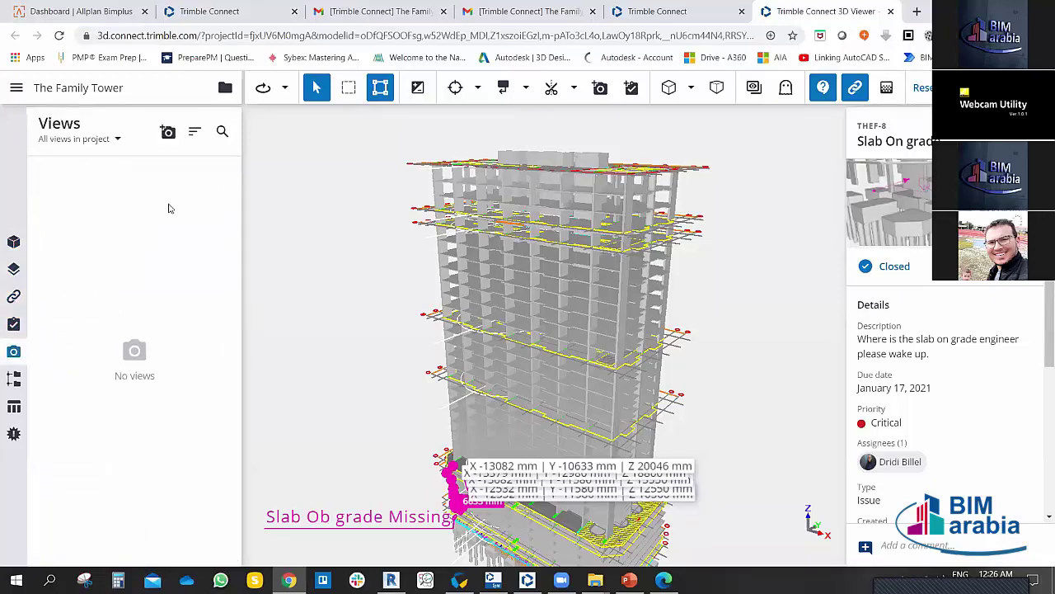
Step: Save the current view as 'General View' with description 'aaa', then go to the file explorer
click(168, 132)
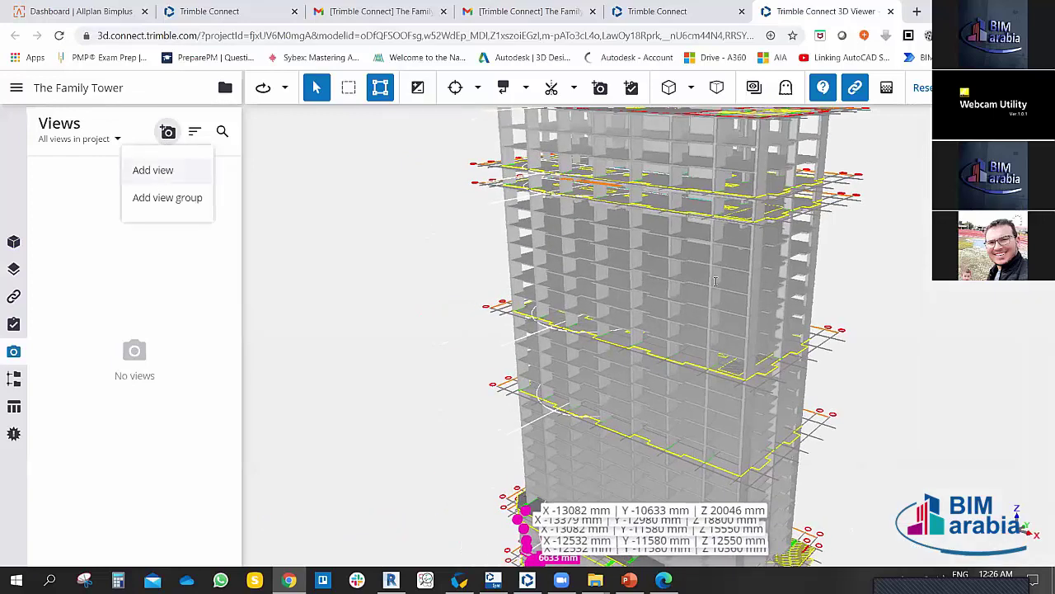
click(156, 171)
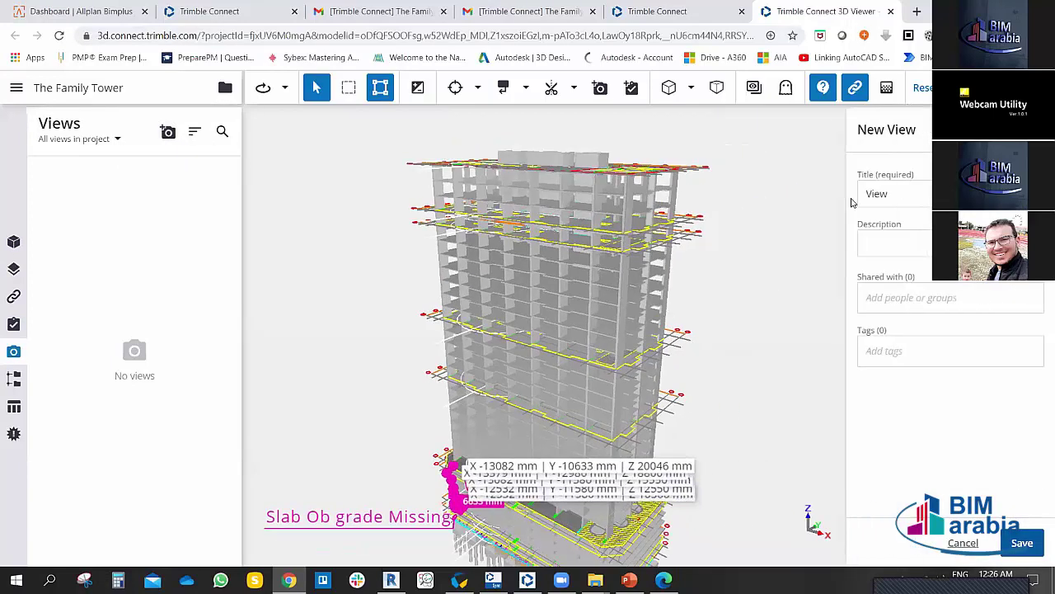
text(General)
click(894, 242)
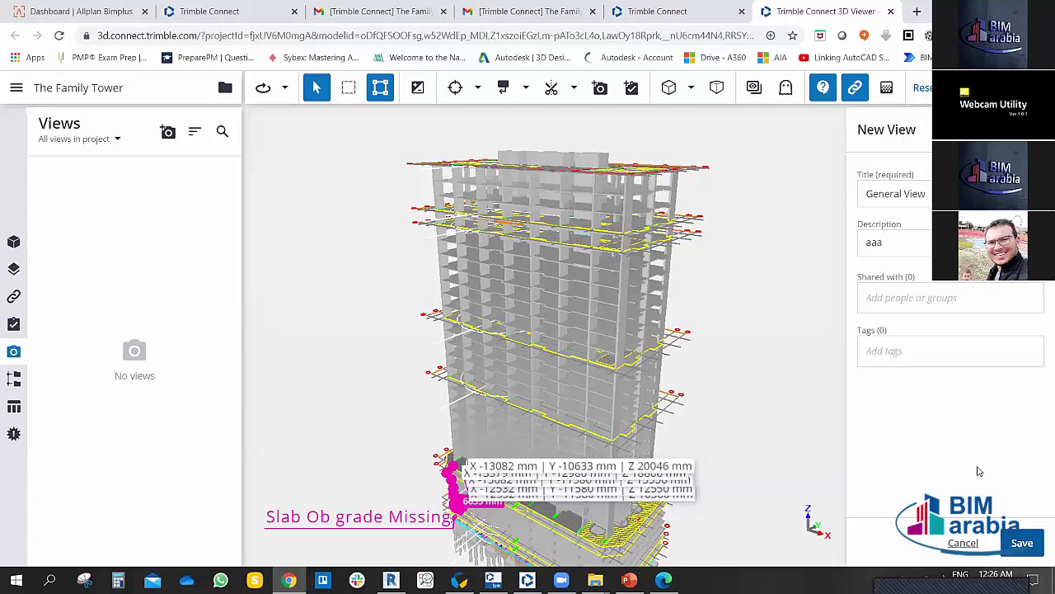
click(1029, 540)
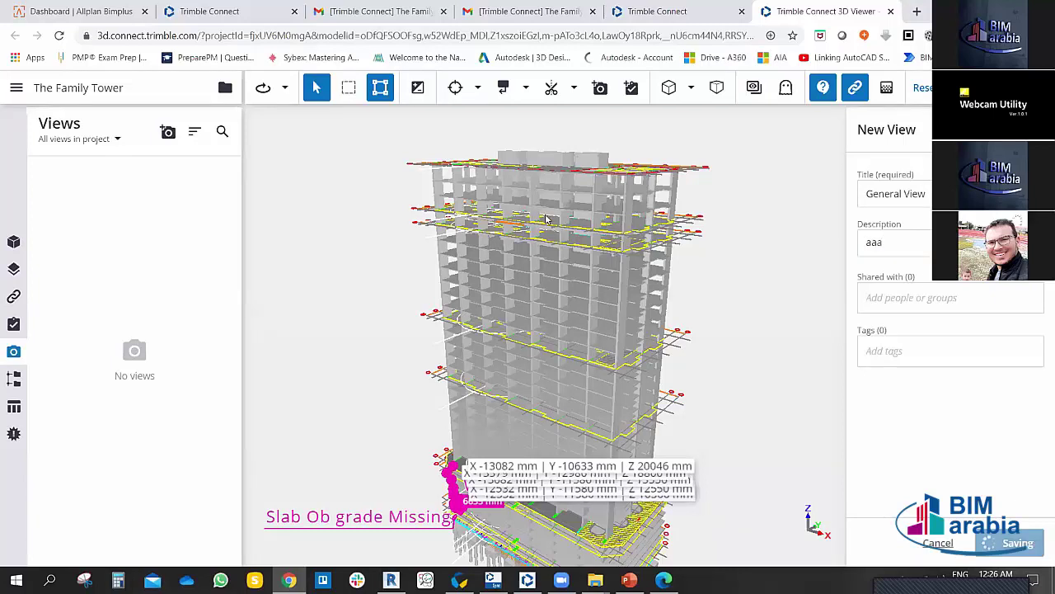
click(216, 11)
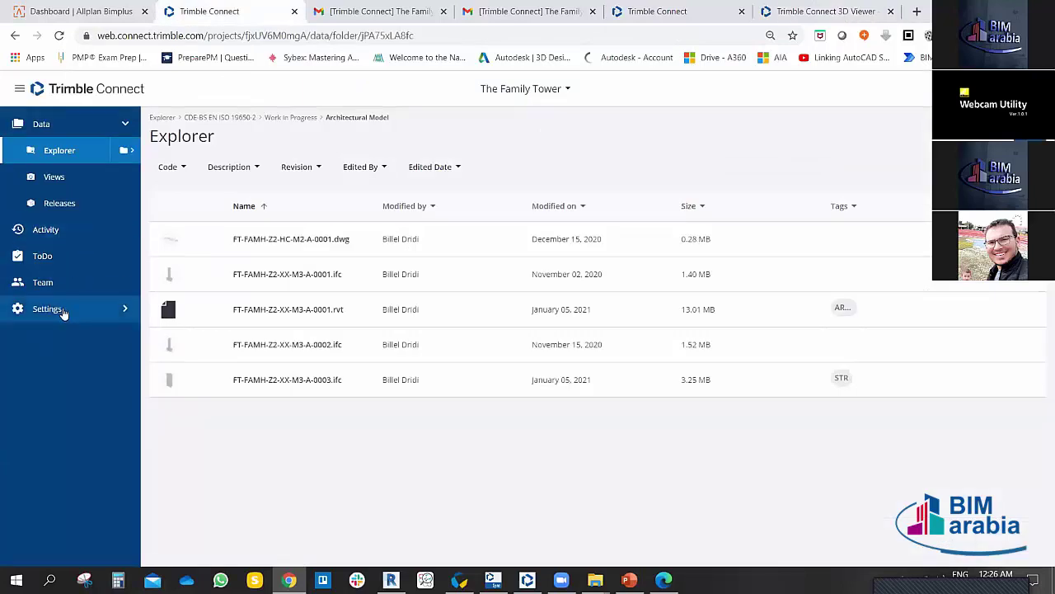
Step: Find General View under Data > Views, glance at ToDos, then return to the 3D viewer
click(63, 312)
click(51, 130)
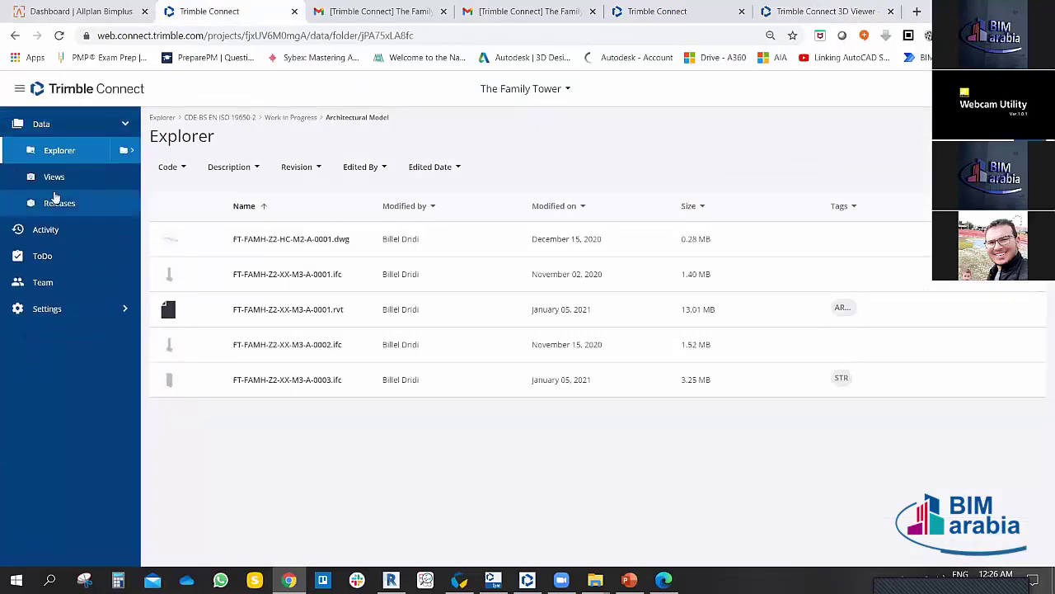
click(54, 178)
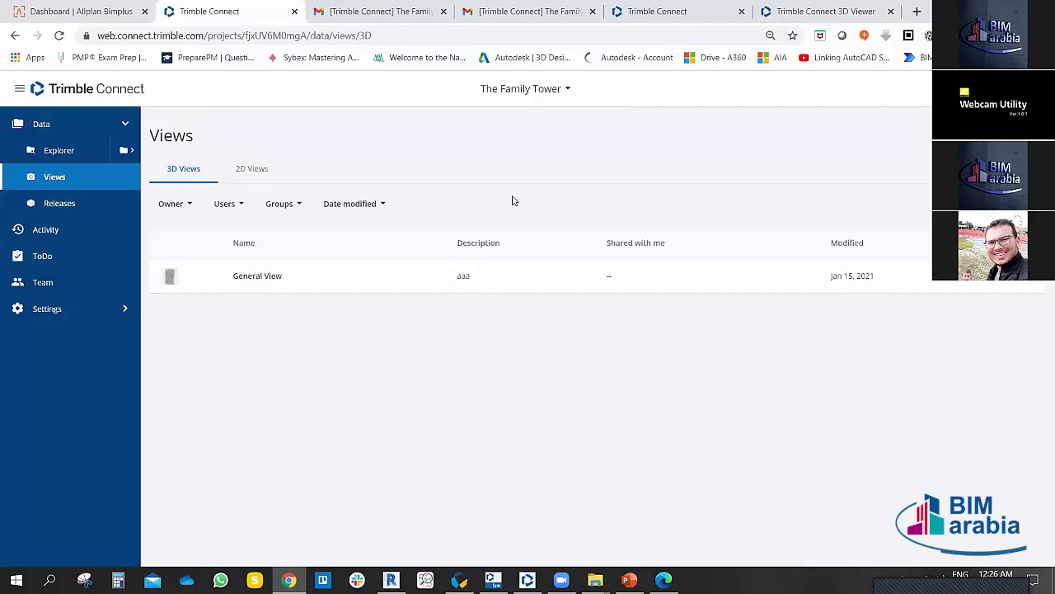
click(683, 13)
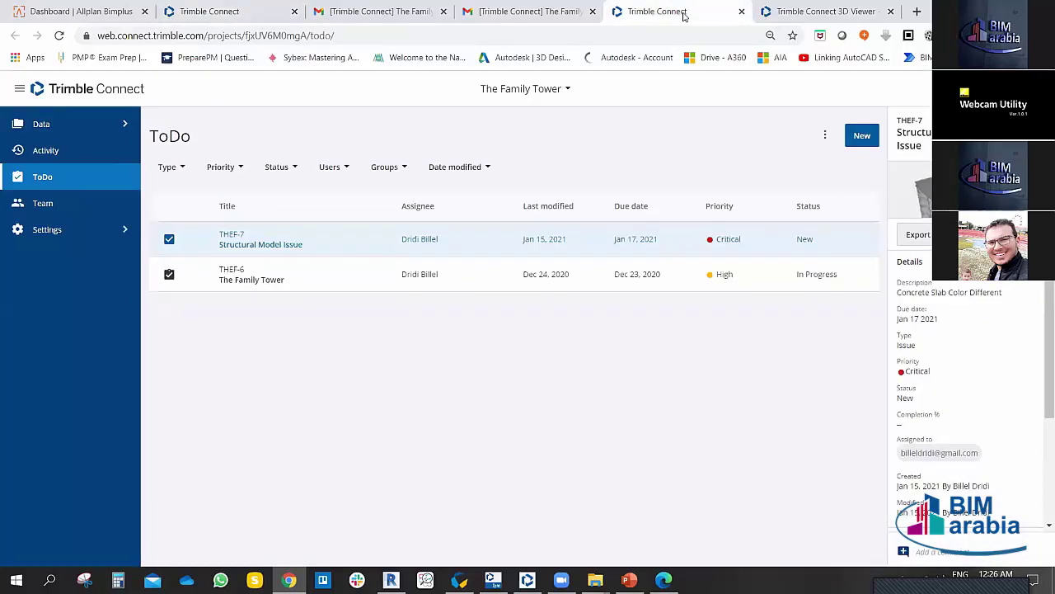
click(853, 13)
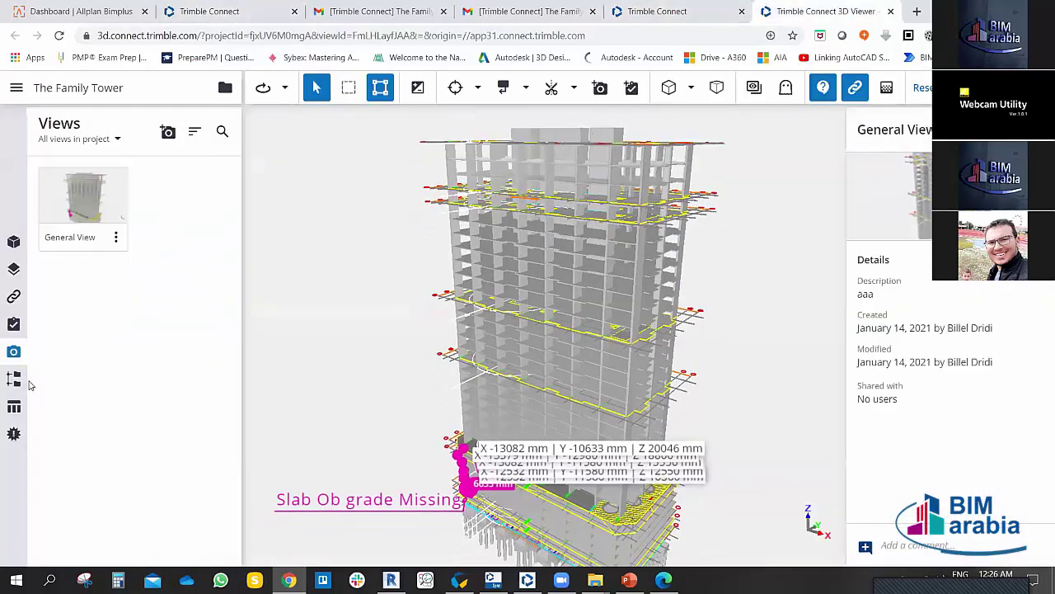
Step: Toggle the Organizer and data table, then close the Organizer so the tower fills the view
click(15, 379)
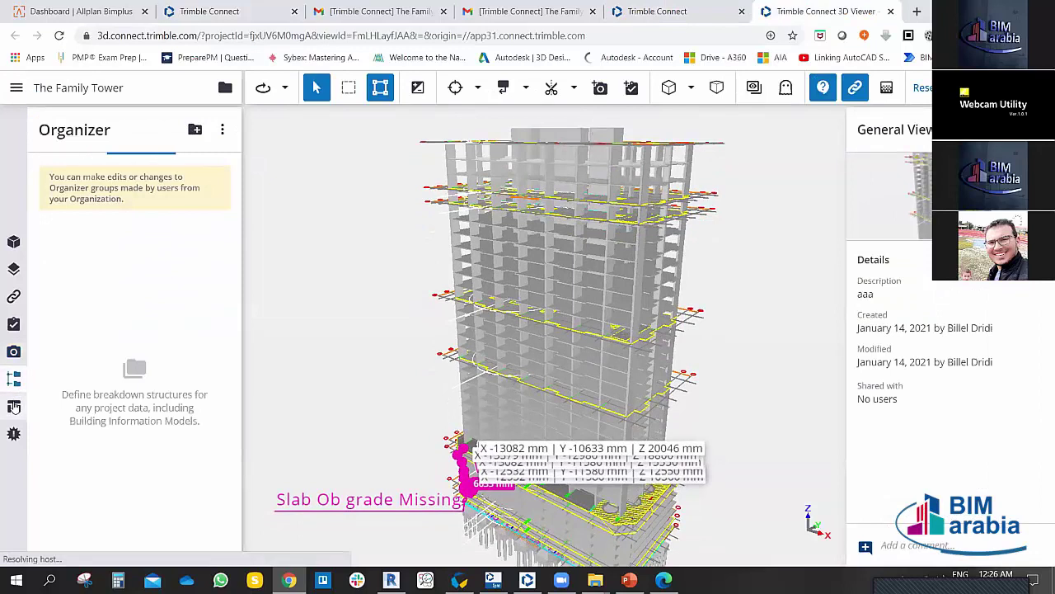
click(13, 407)
click(14, 380)
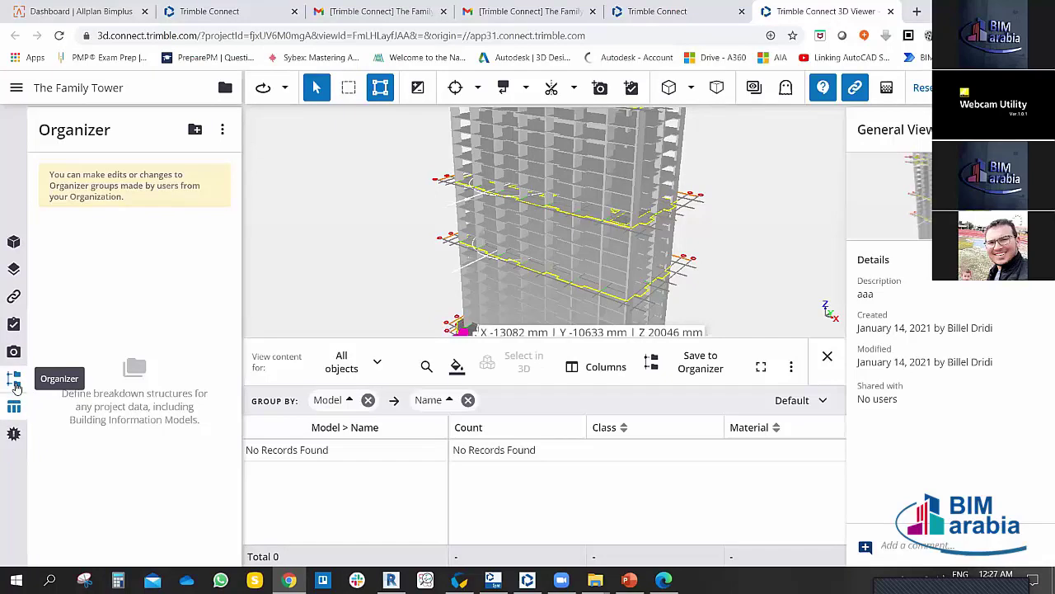
click(16, 381)
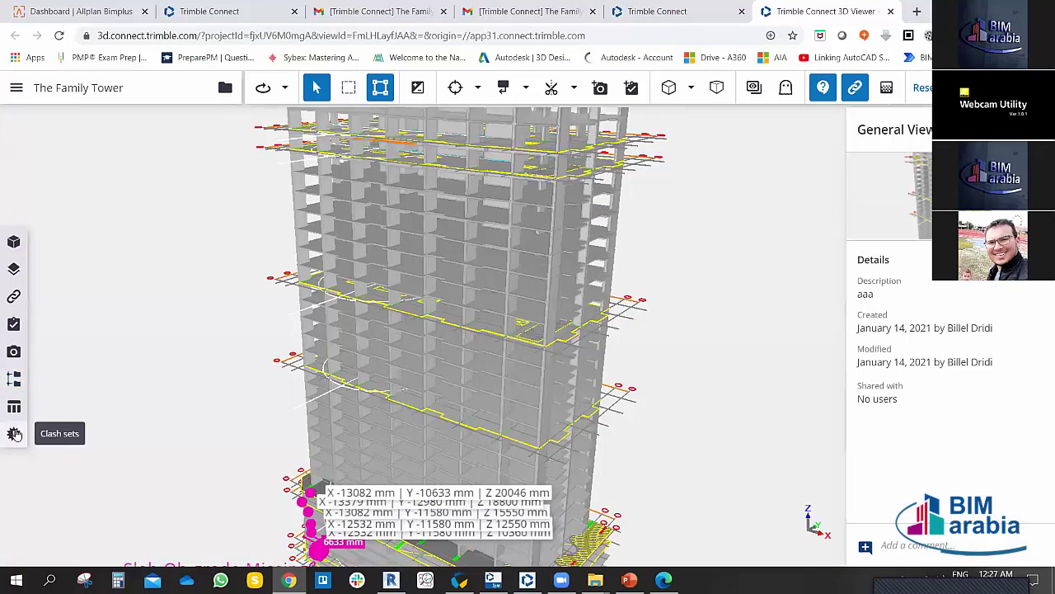
Step: Start a new clash set, scroll its models list, then discard it without saving
click(13, 434)
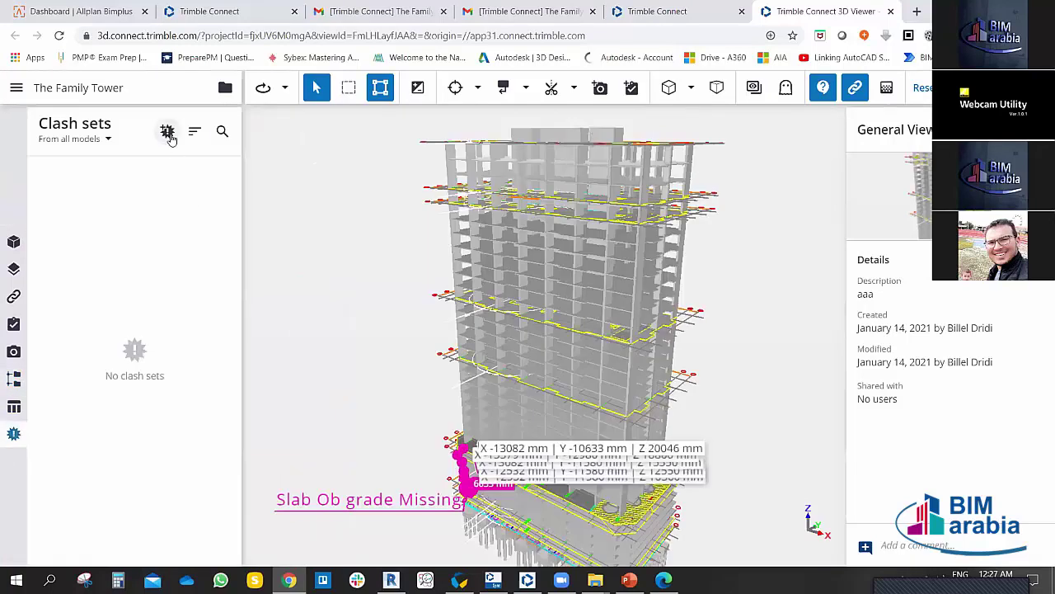
click(167, 131)
scroll(938, 349, down, 5)
scroll(937, 348, down, 2)
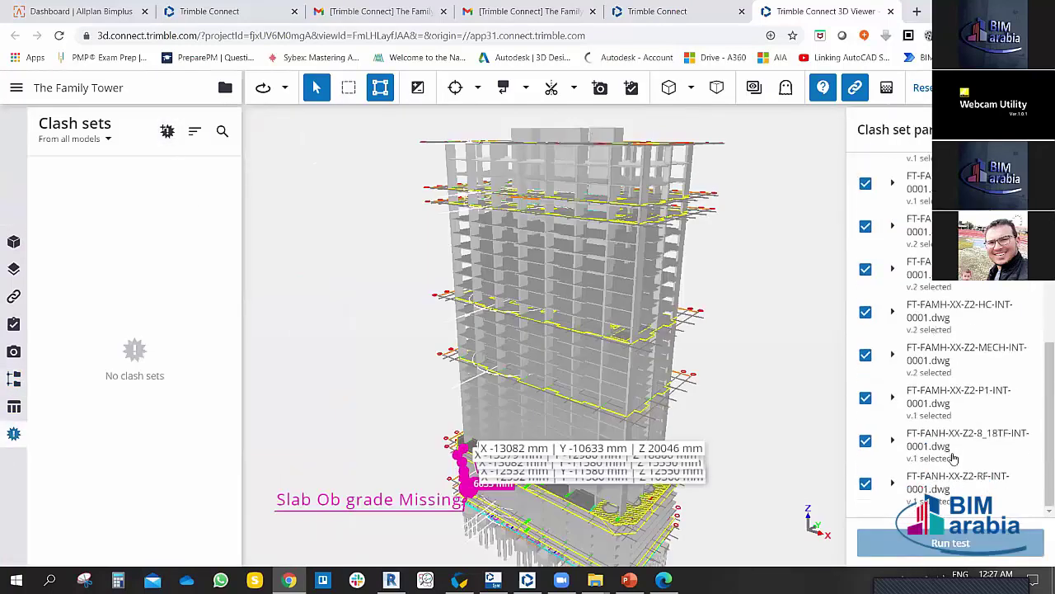
scroll(944, 330, up, 8)
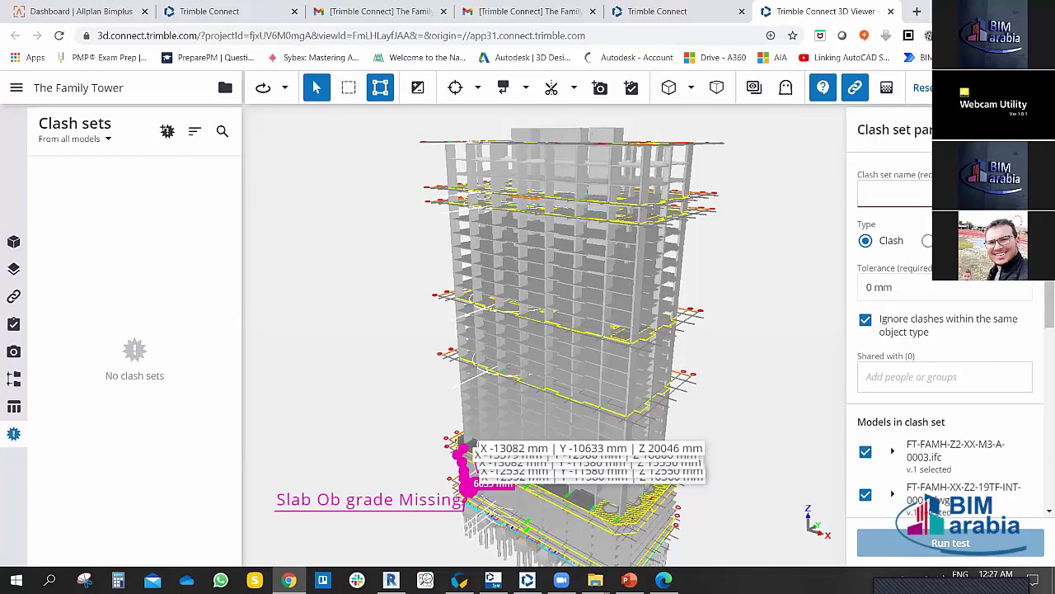
key(Escape)
click(597, 360)
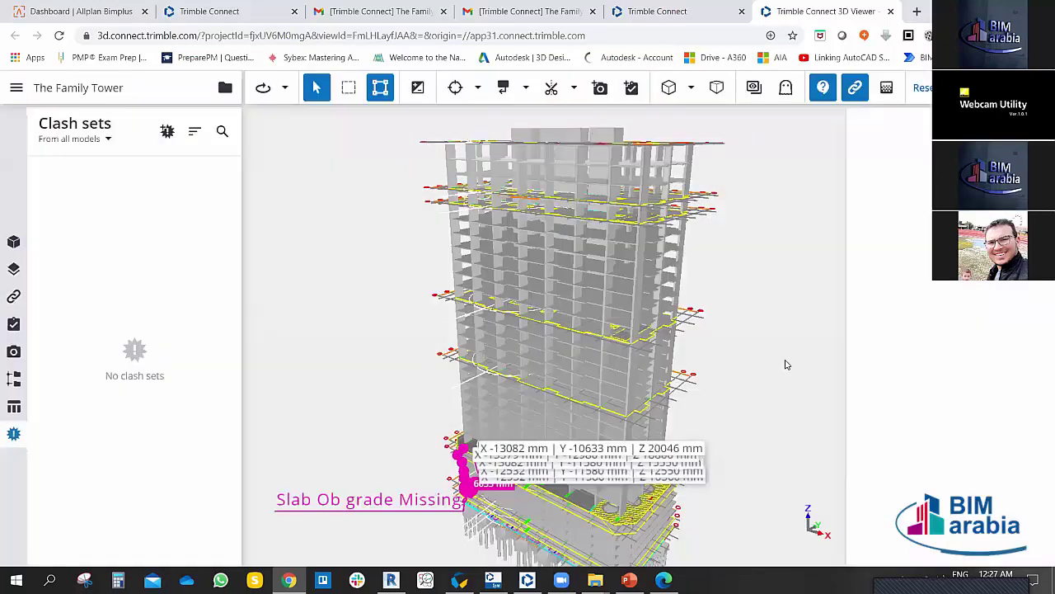
scroll(368, 320, down, 3)
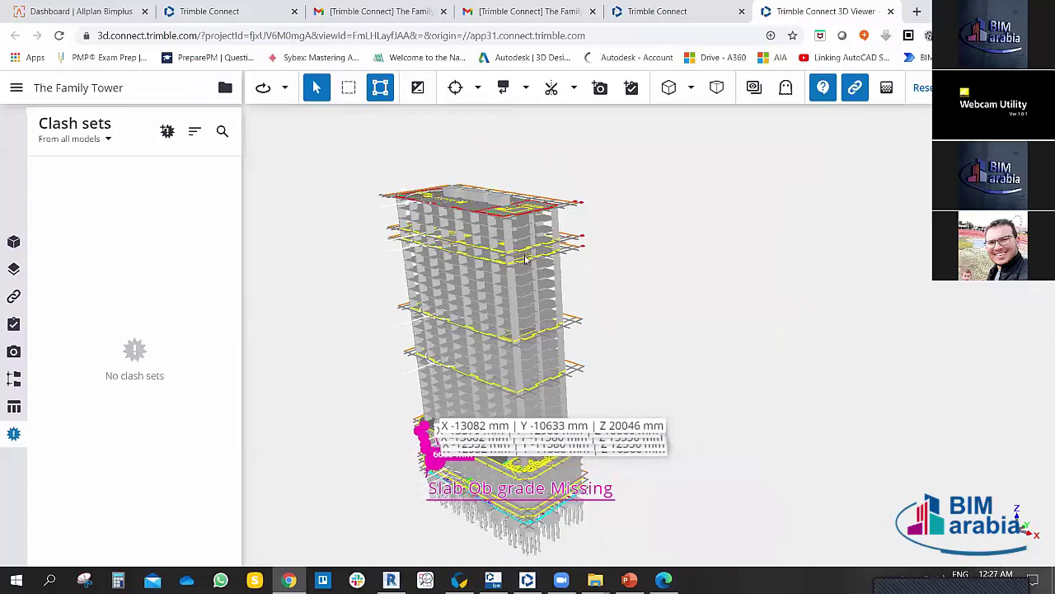
scroll(567, 231, up, 5)
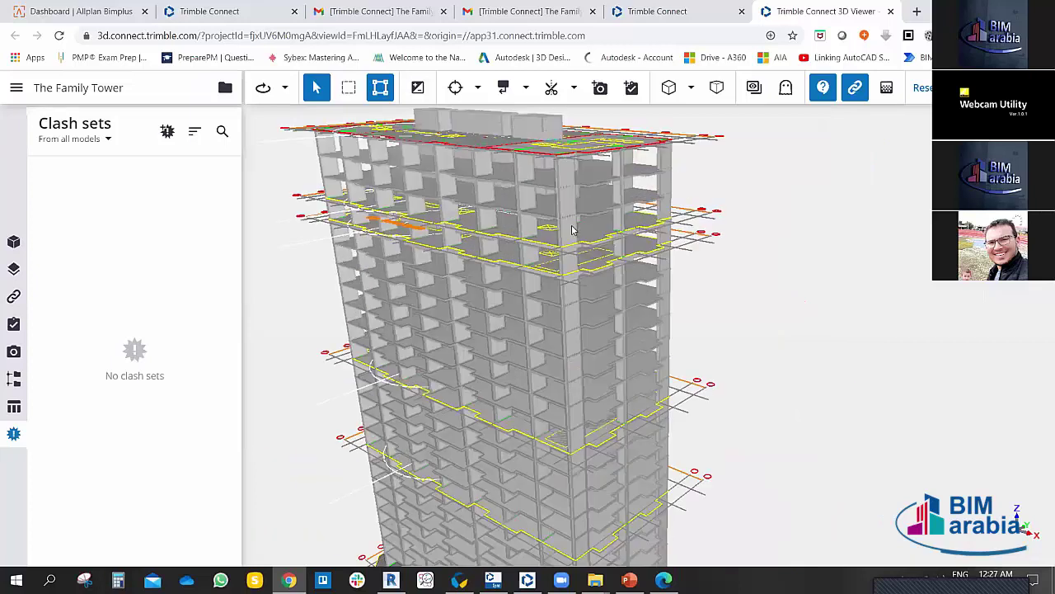
Step: Isolate one upper-floor wall panel through the visibility options and orbit around it
scroll(762, 527, up, 3)
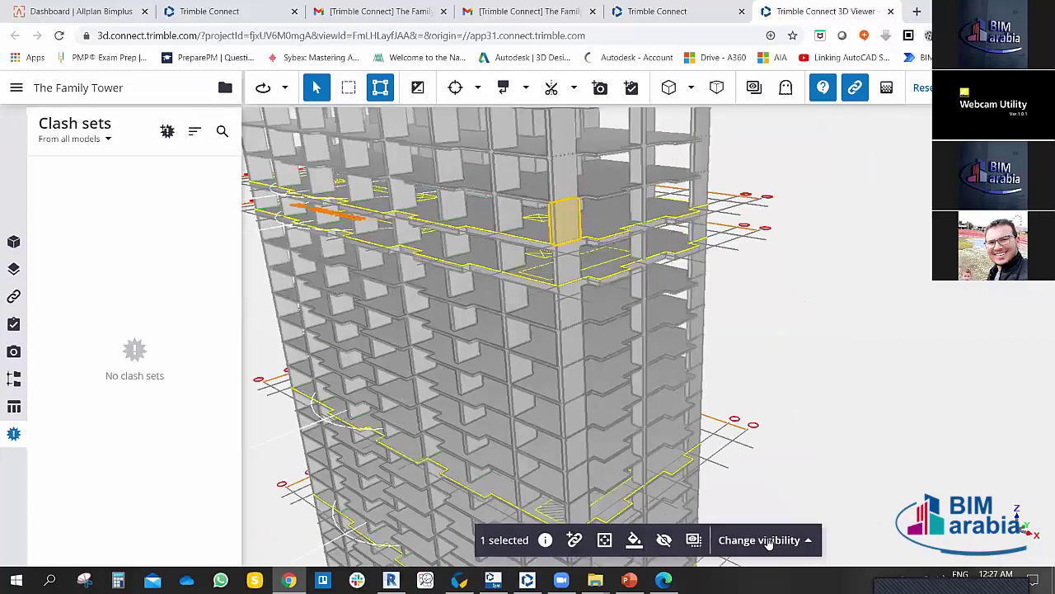
scroll(764, 529, up, 1)
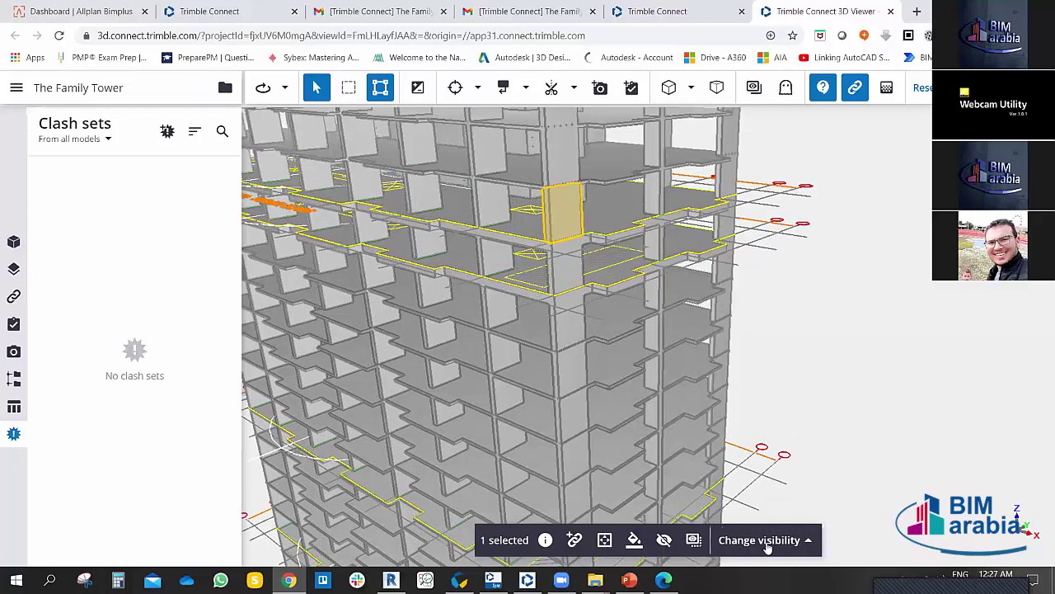
click(767, 547)
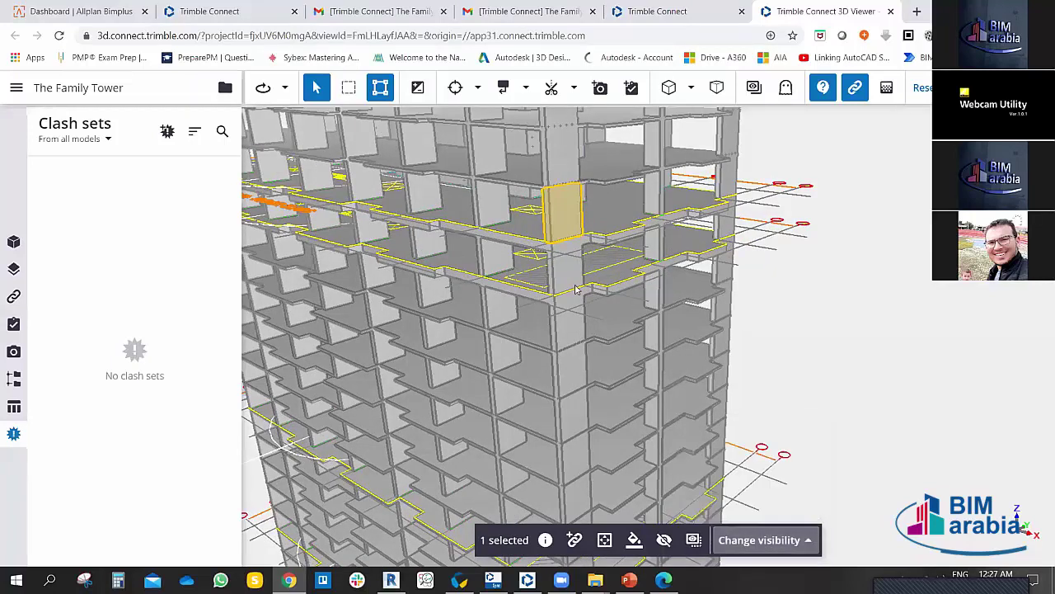
scroll(560, 272, down, 3)
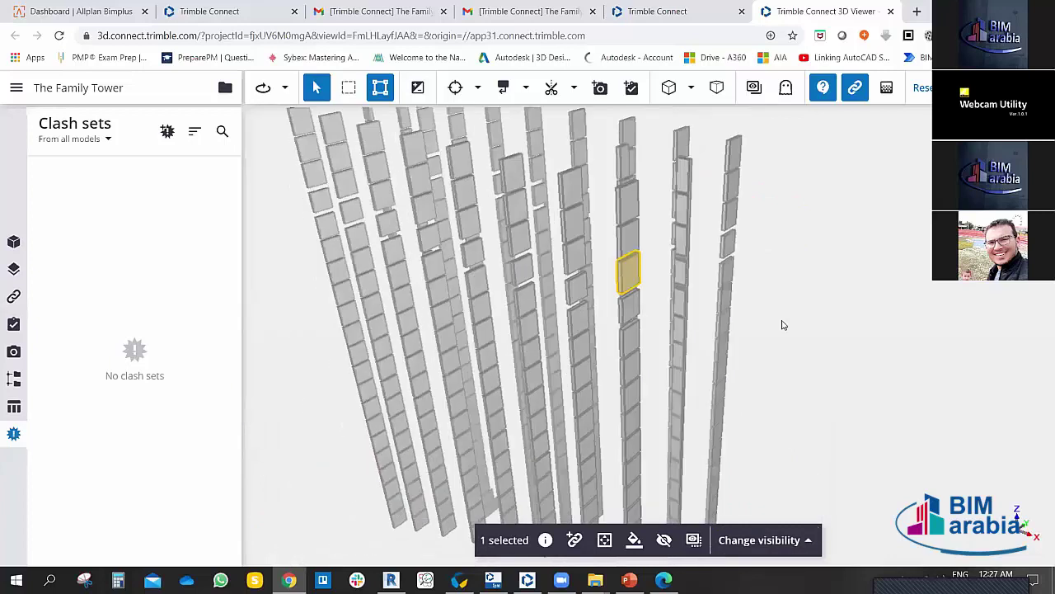
drag(782, 324, 749, 513)
click(750, 539)
click(731, 500)
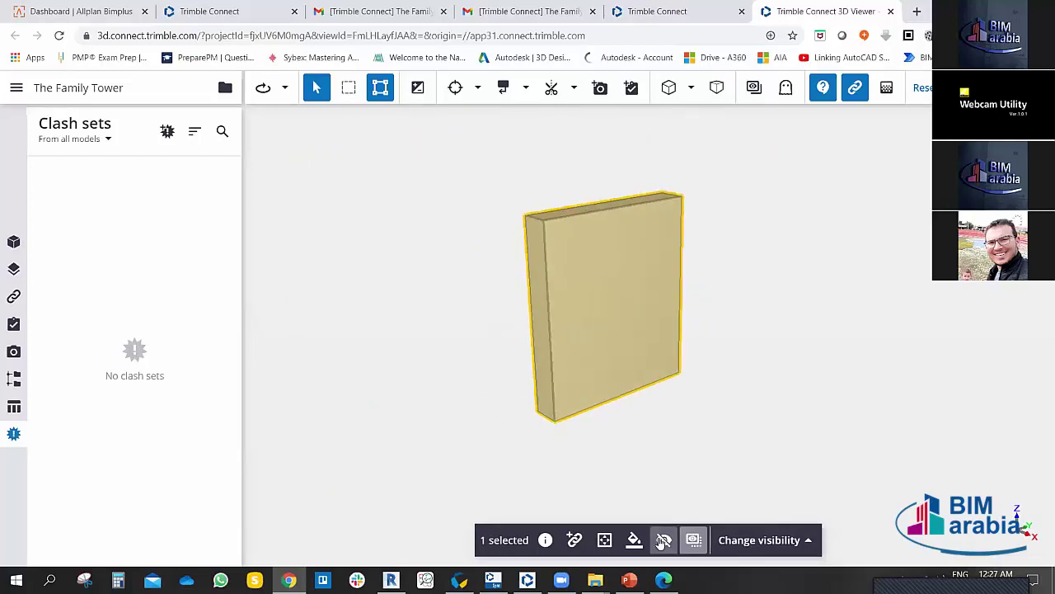
Step: Bring back the hidden wall panel, unisolate all layers, and clear the selection
click(664, 540)
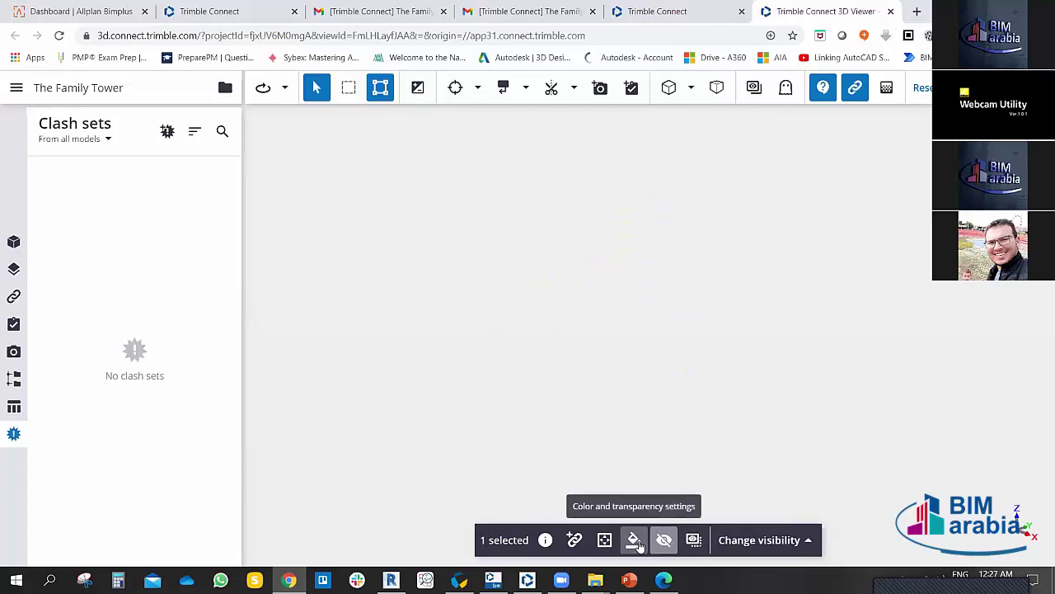
click(765, 544)
click(730, 501)
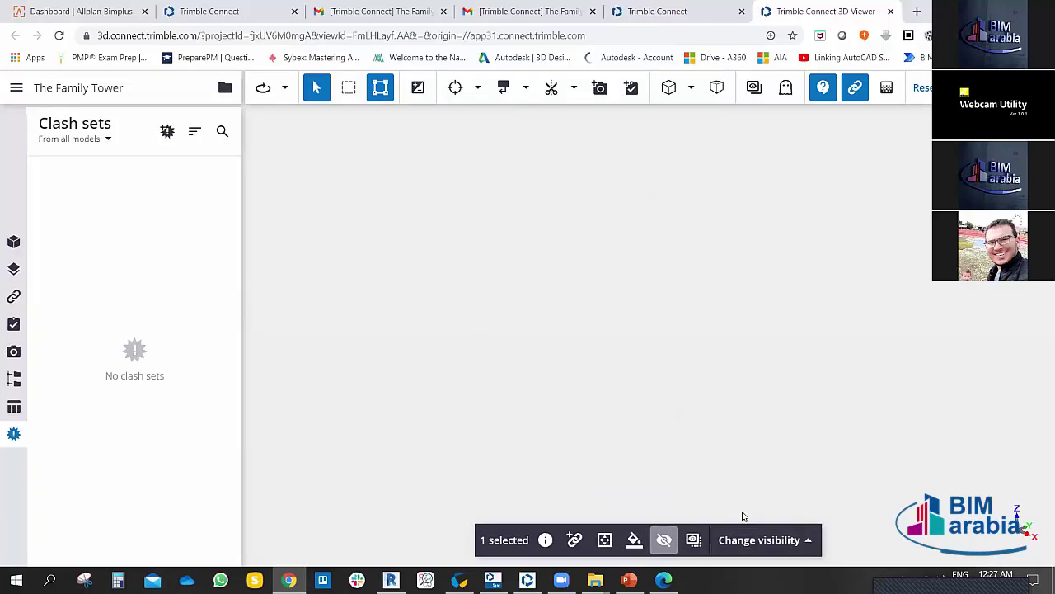
click(666, 541)
click(665, 540)
click(665, 540)
click(764, 540)
click(730, 501)
scroll(723, 478, down, 2)
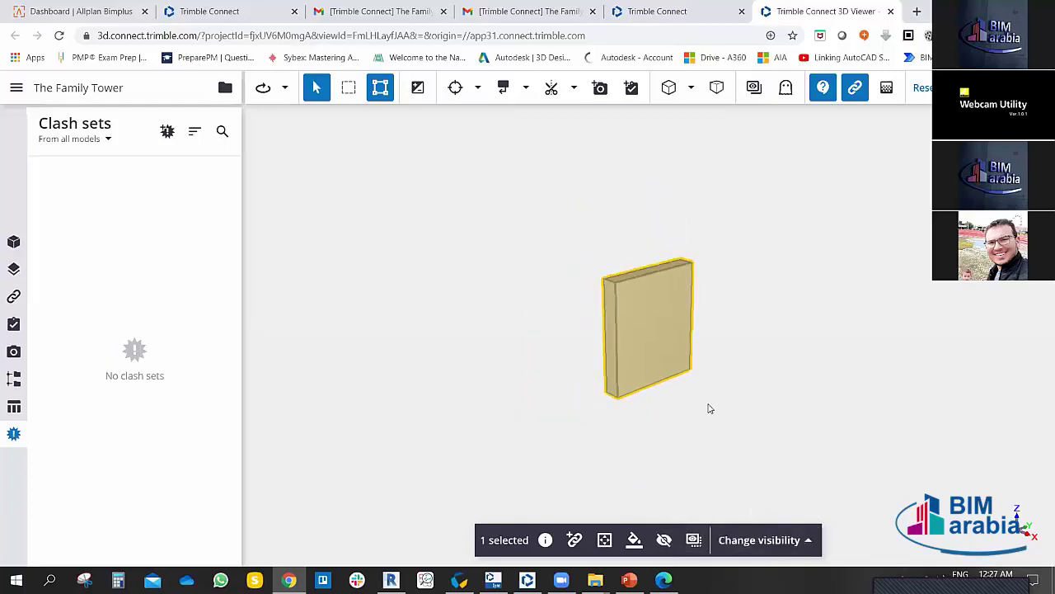
click(725, 388)
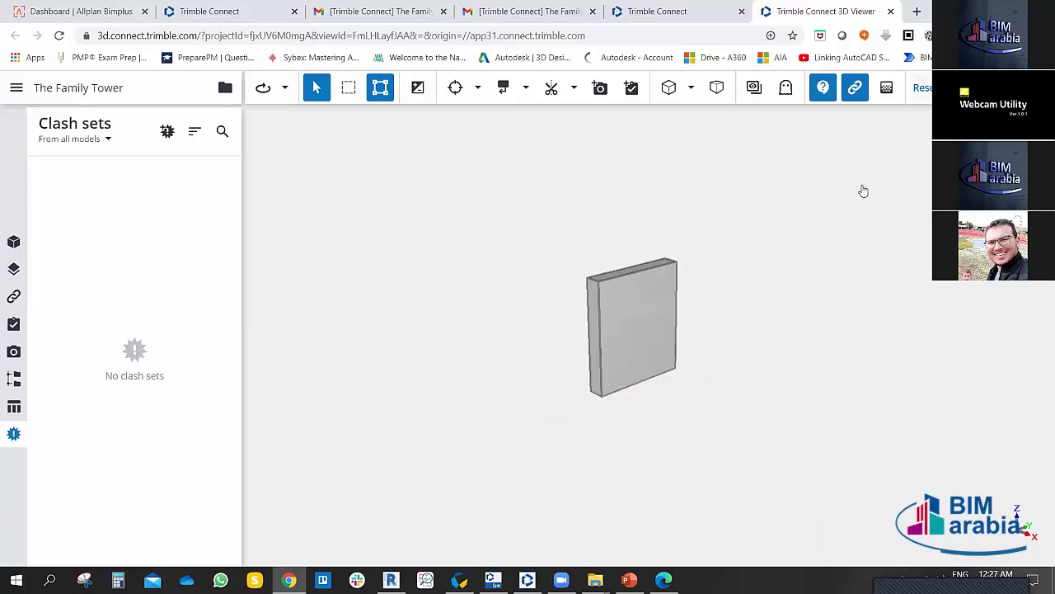
Step: Select the roof slab and inspect its colour and transparency settings
scroll(723, 309, down, 5)
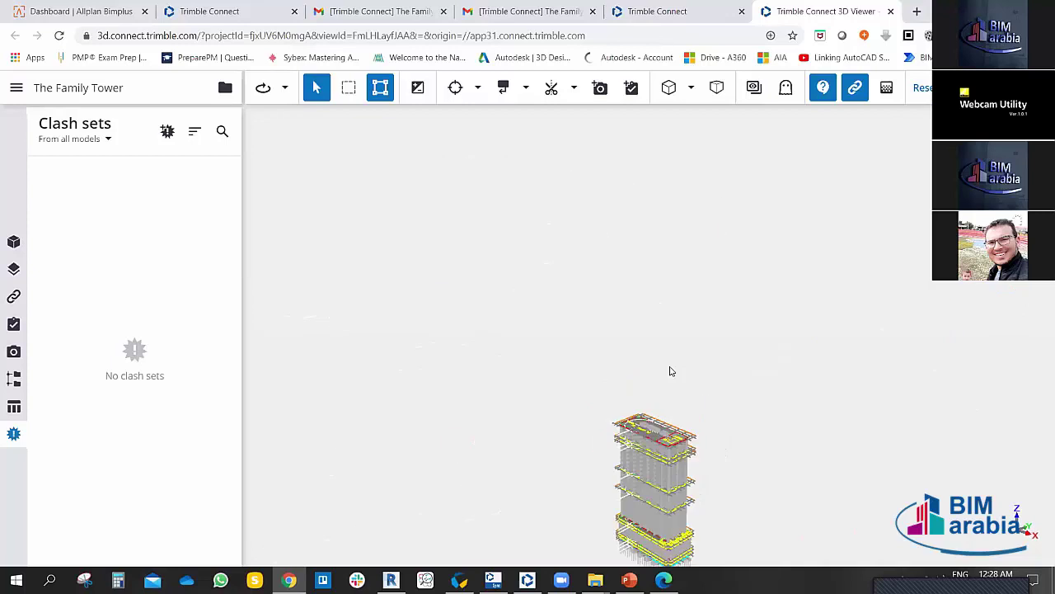
scroll(670, 371, up, 6)
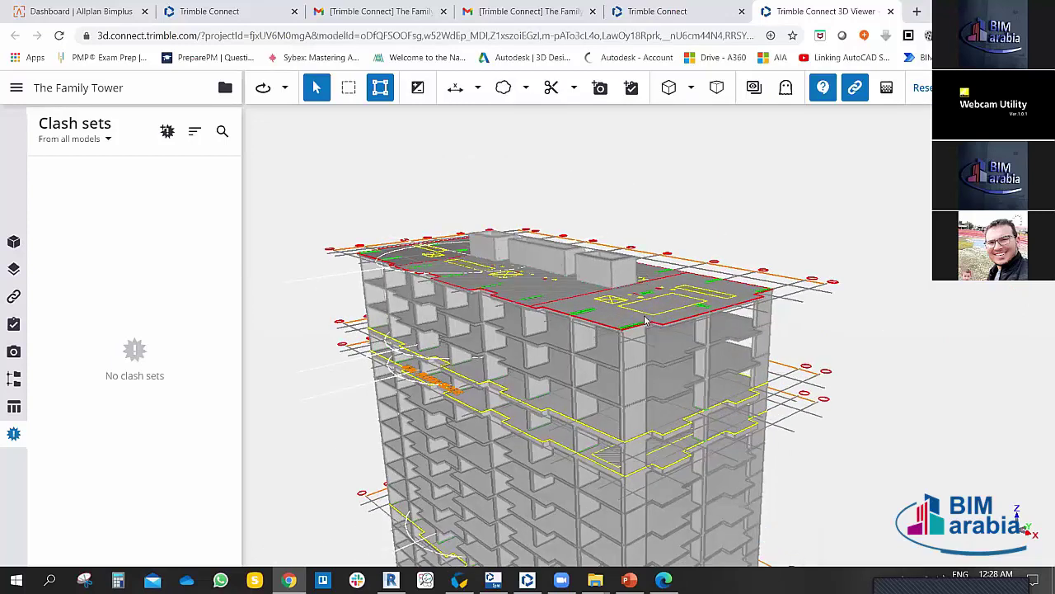
click(645, 321)
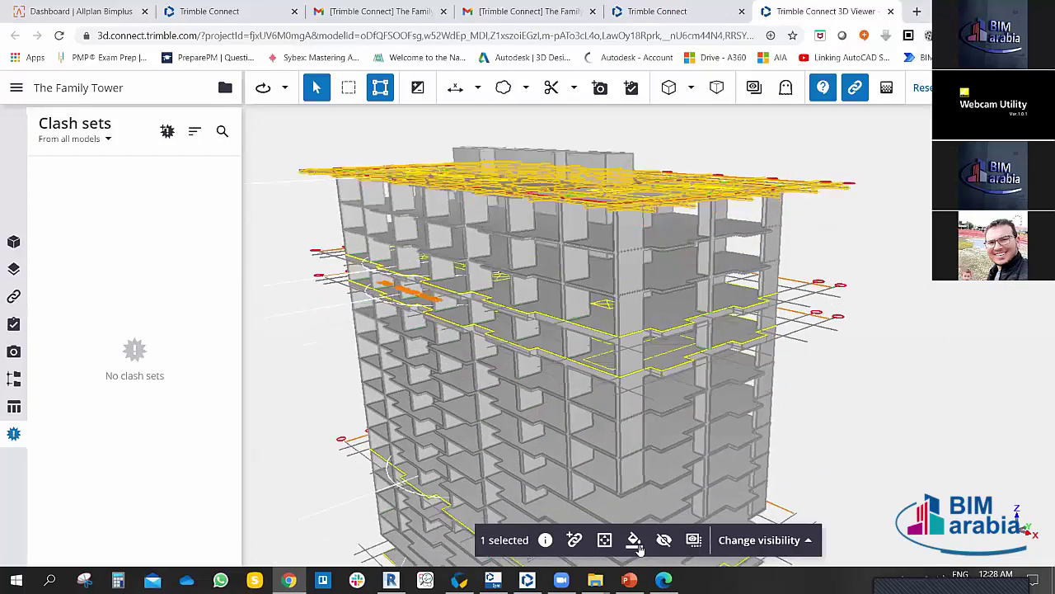
click(634, 539)
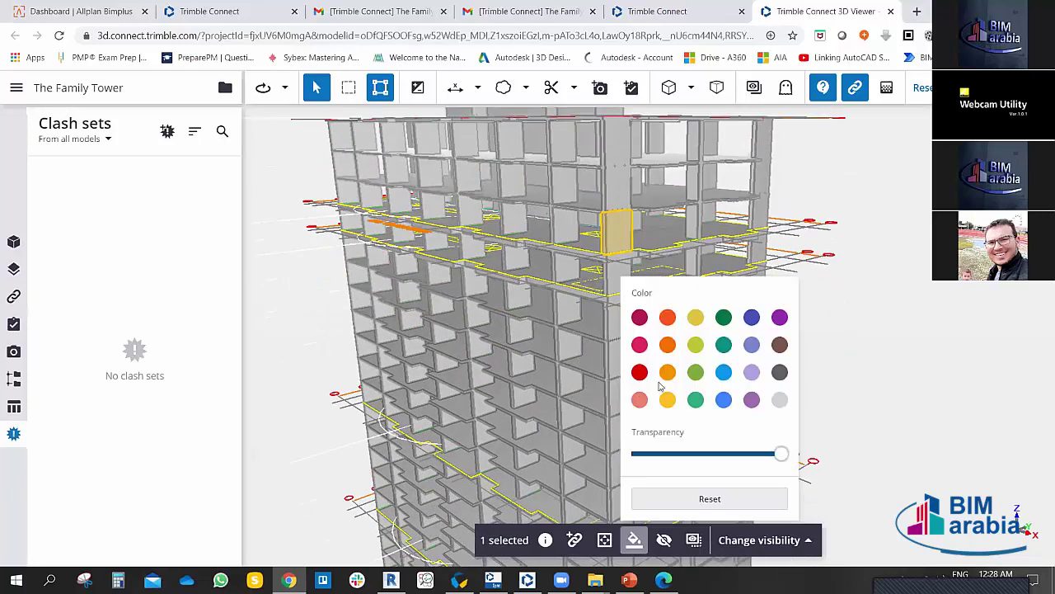
click(803, 320)
Step: Isolate the column layer from a top-floor element and colour that element red
drag(876, 315, 615, 316)
scroll(816, 284, down, 3)
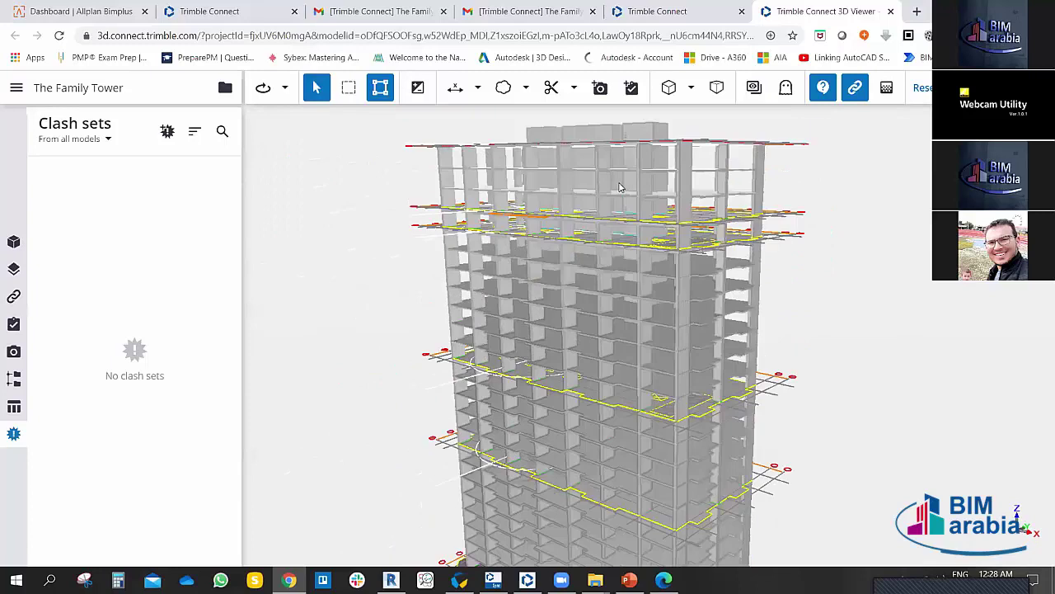
click(620, 188)
click(752, 540)
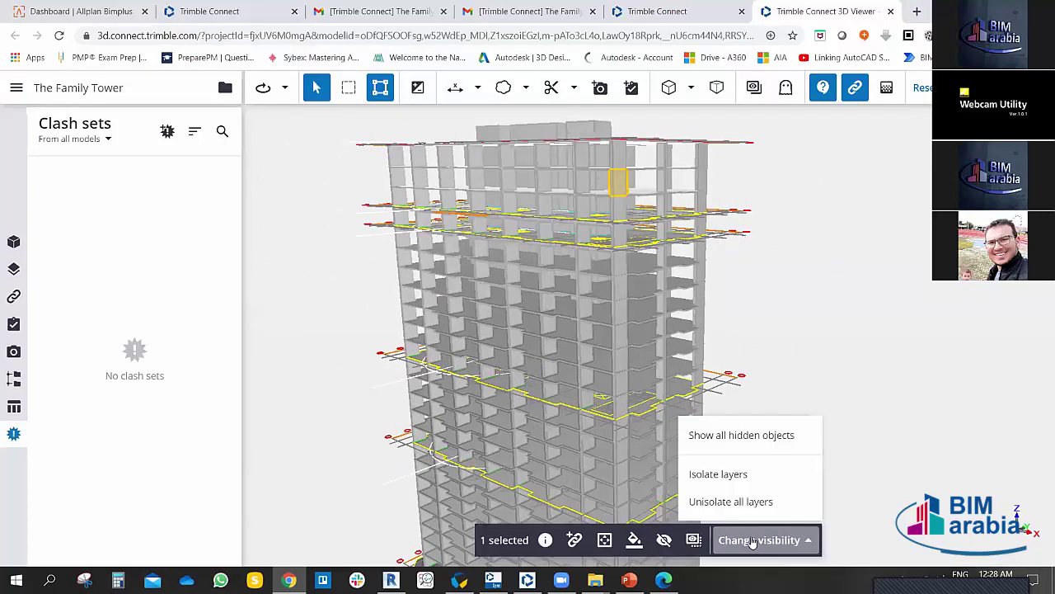
click(736, 475)
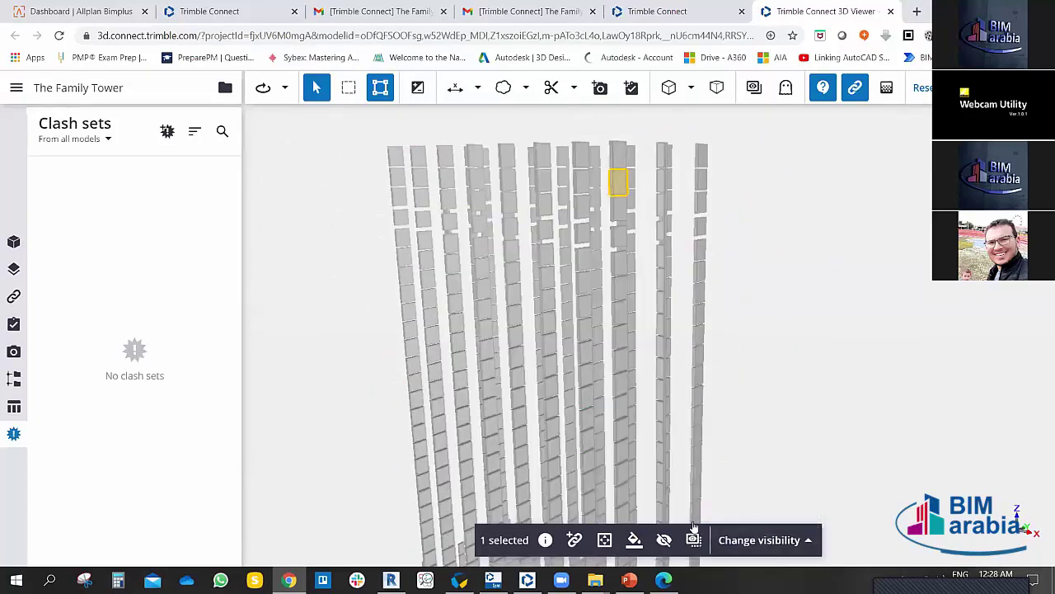
click(634, 540)
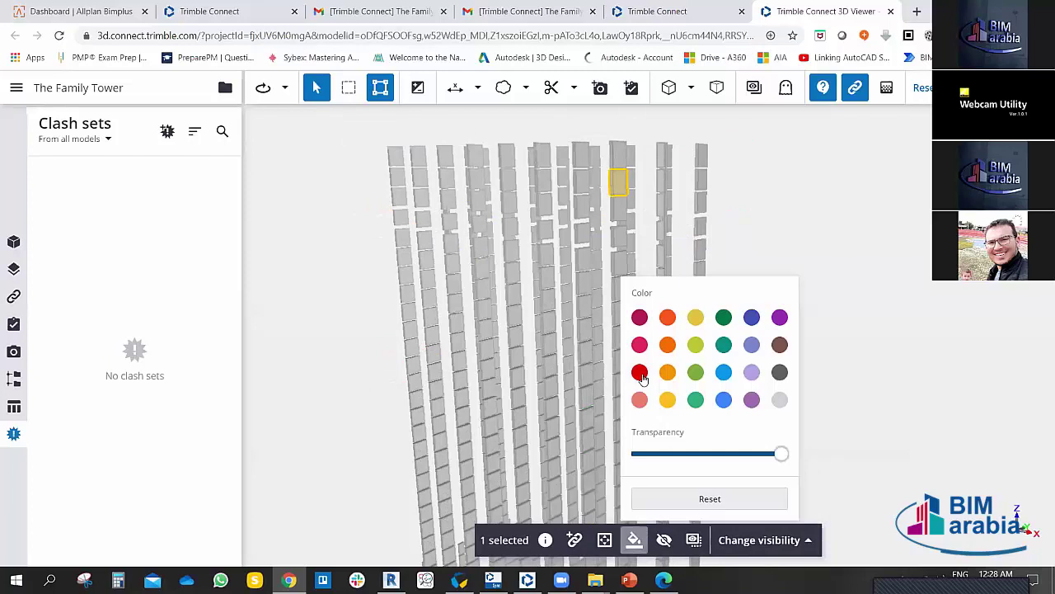
click(640, 373)
click(907, 358)
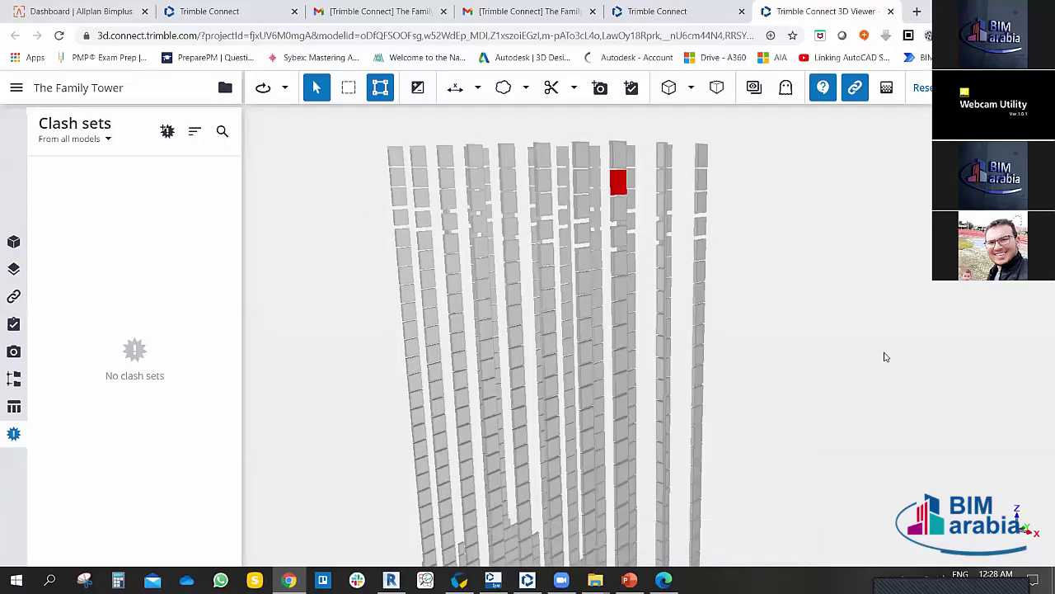
Step: Unisolate to show the full tower, then isolate the column layer again
click(616, 191)
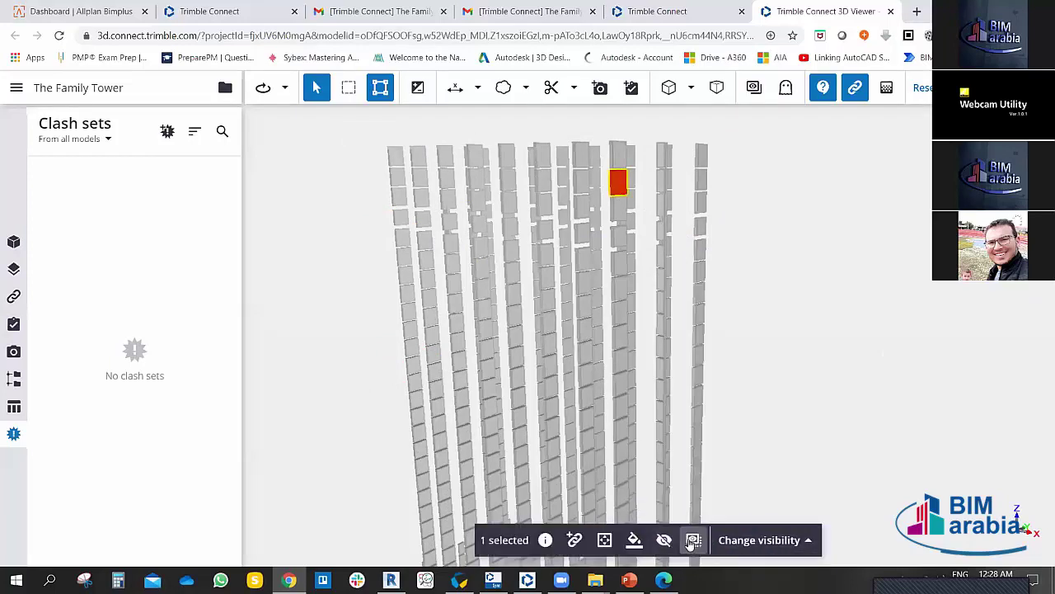
click(726, 542)
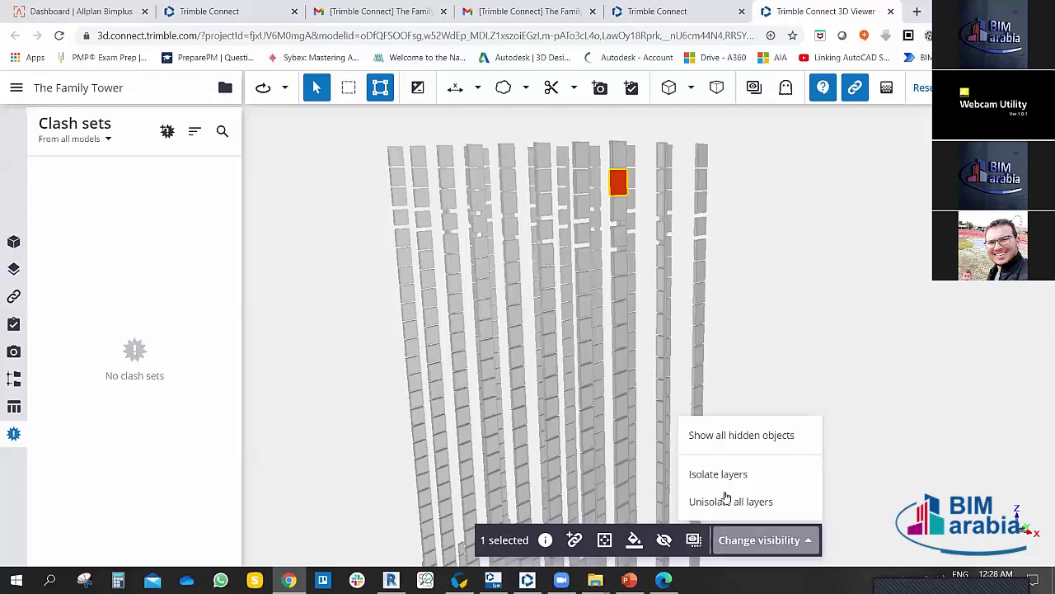
click(747, 540)
click(747, 542)
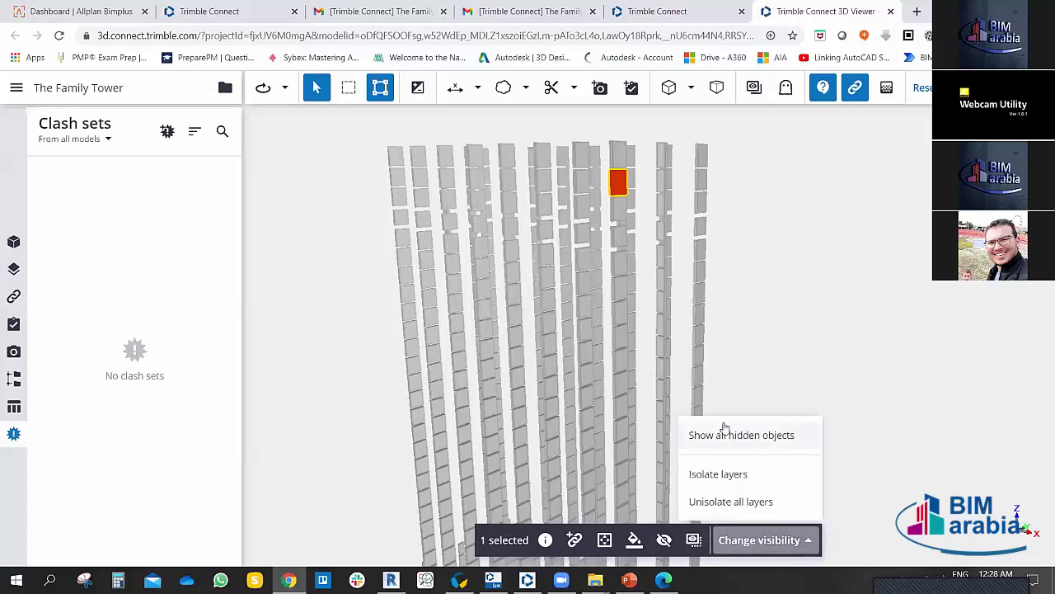
click(729, 501)
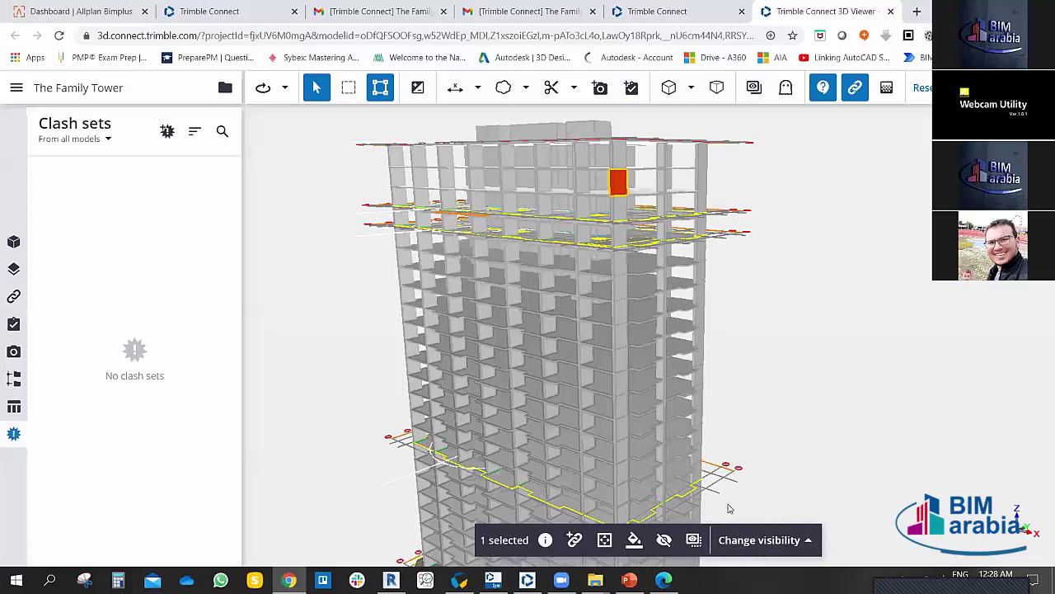
click(746, 543)
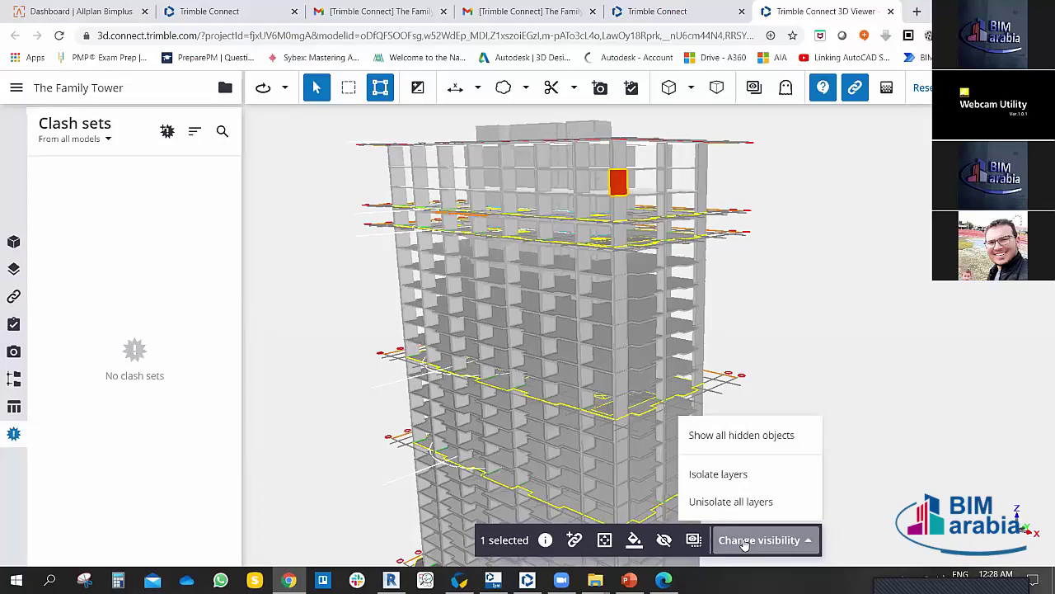
click(732, 476)
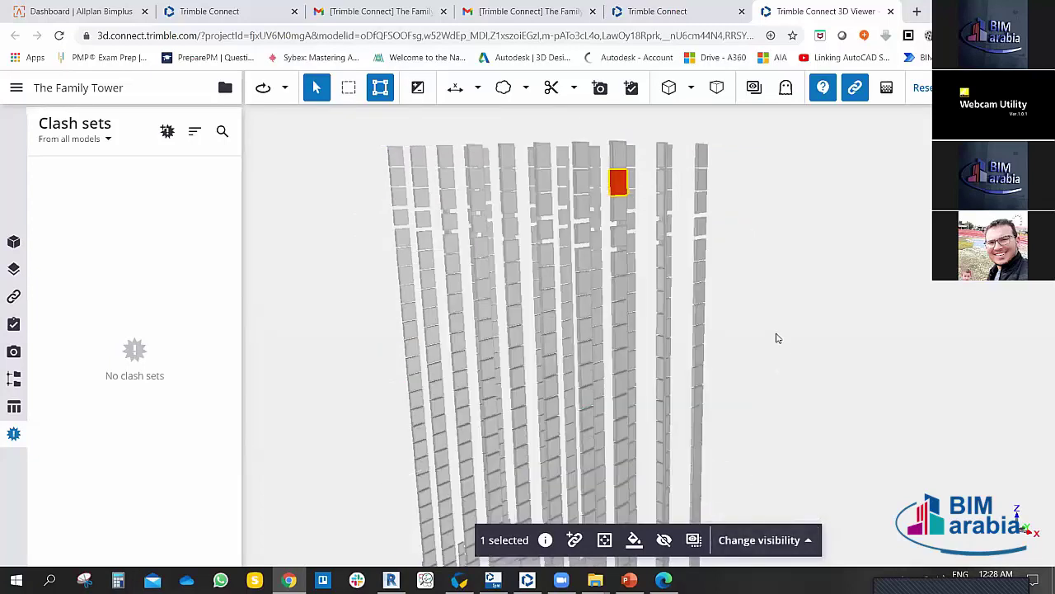
scroll(767, 334, down, 3)
Step: Box-select the columns, recentre the tower, and show only the selected column's layer
click(348, 88)
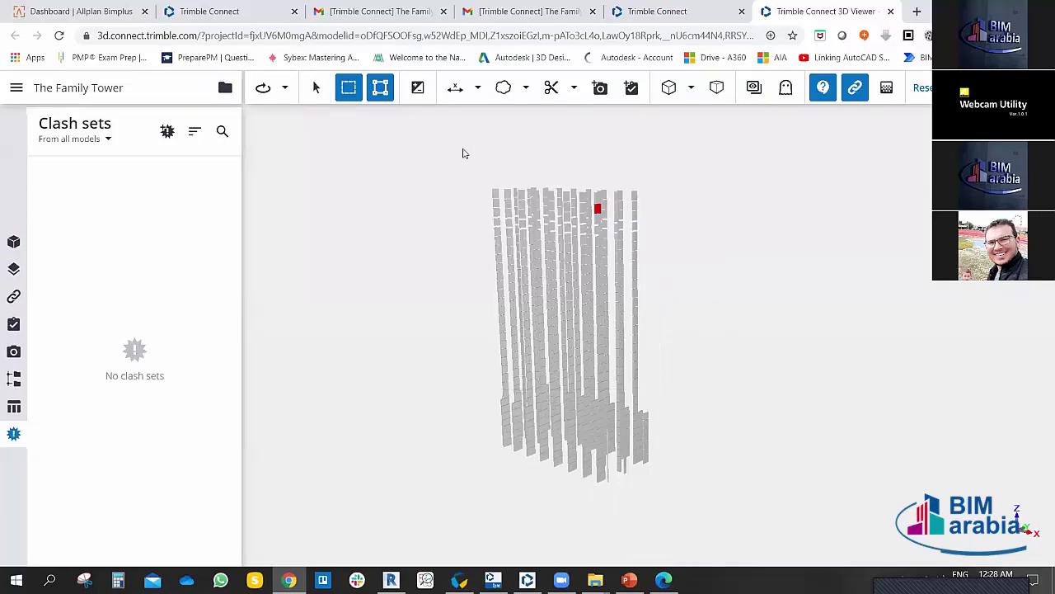
drag(463, 153, 718, 455)
click(655, 283)
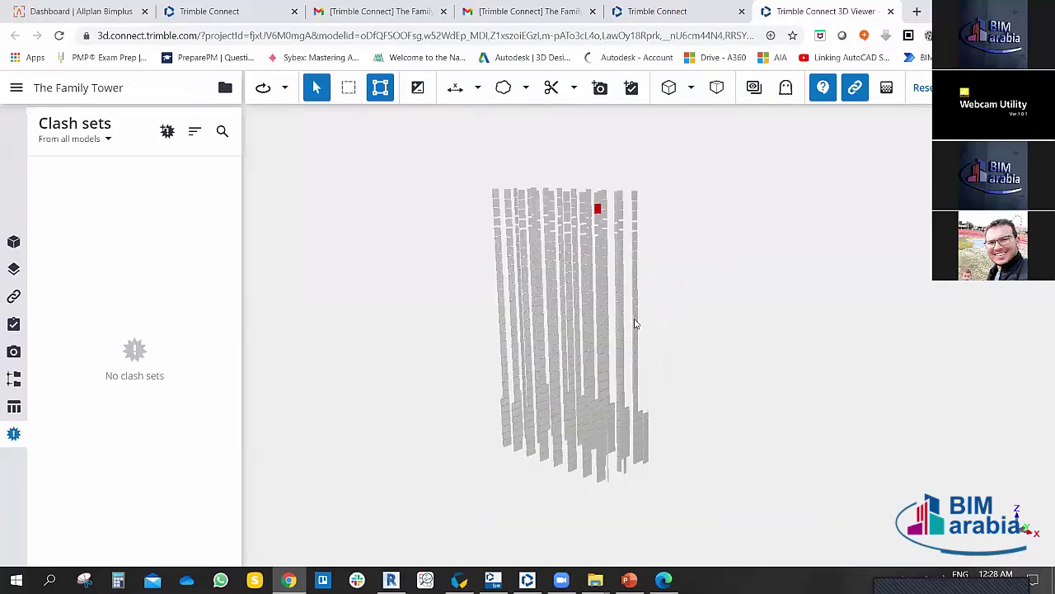
drag(635, 324, 683, 296)
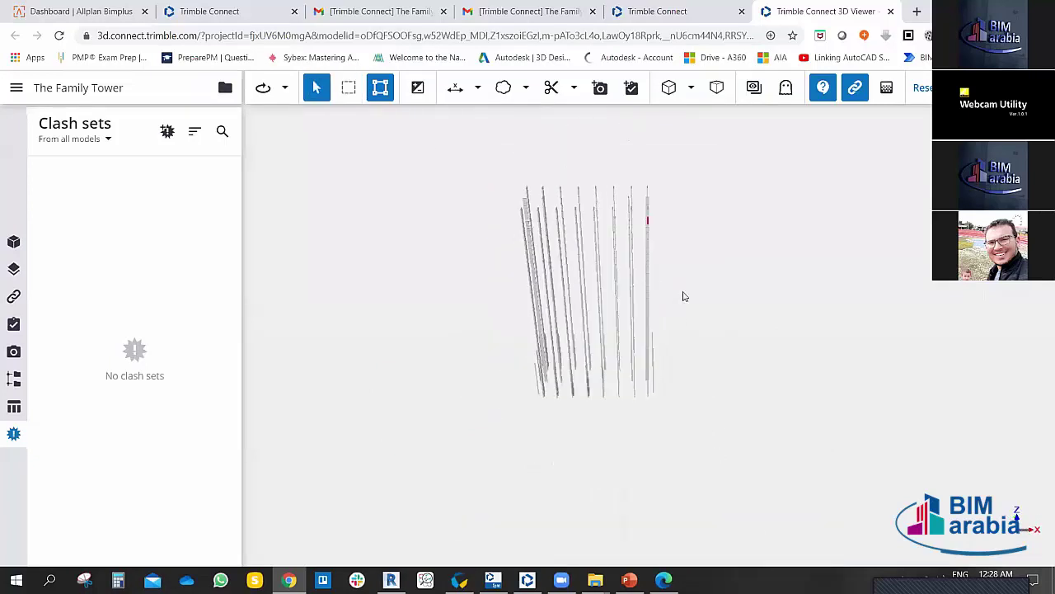
scroll(668, 354, down, 5)
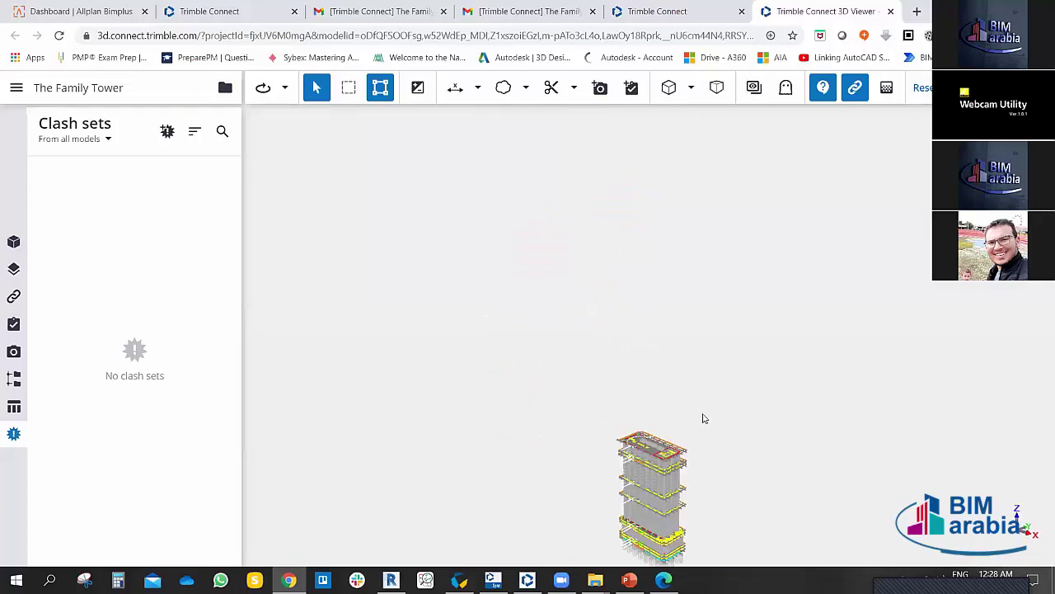
drag(703, 419, 636, 224)
scroll(637, 317, up, 5)
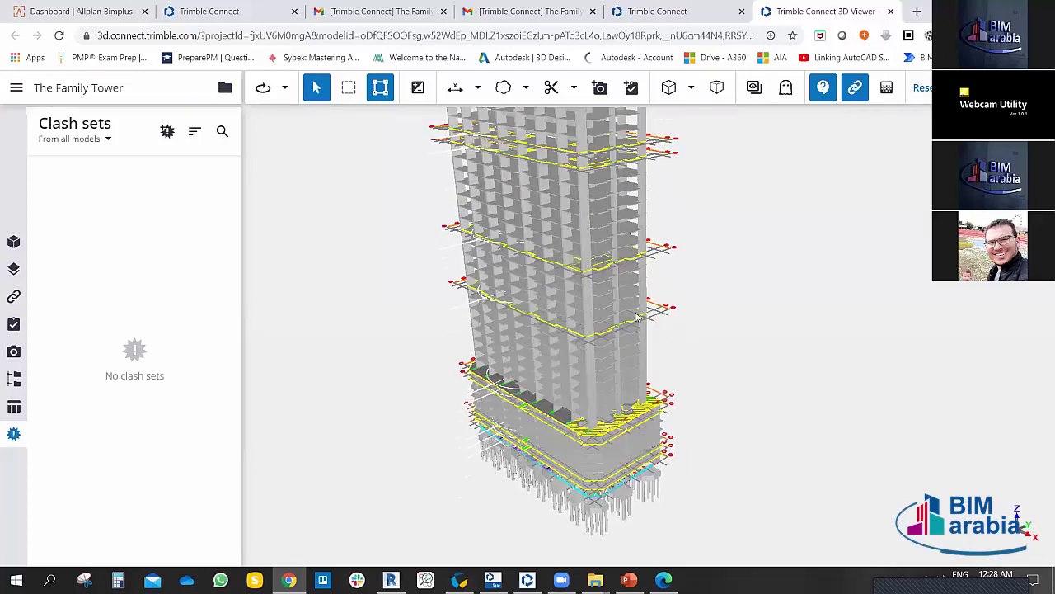
scroll(636, 317, up, 3)
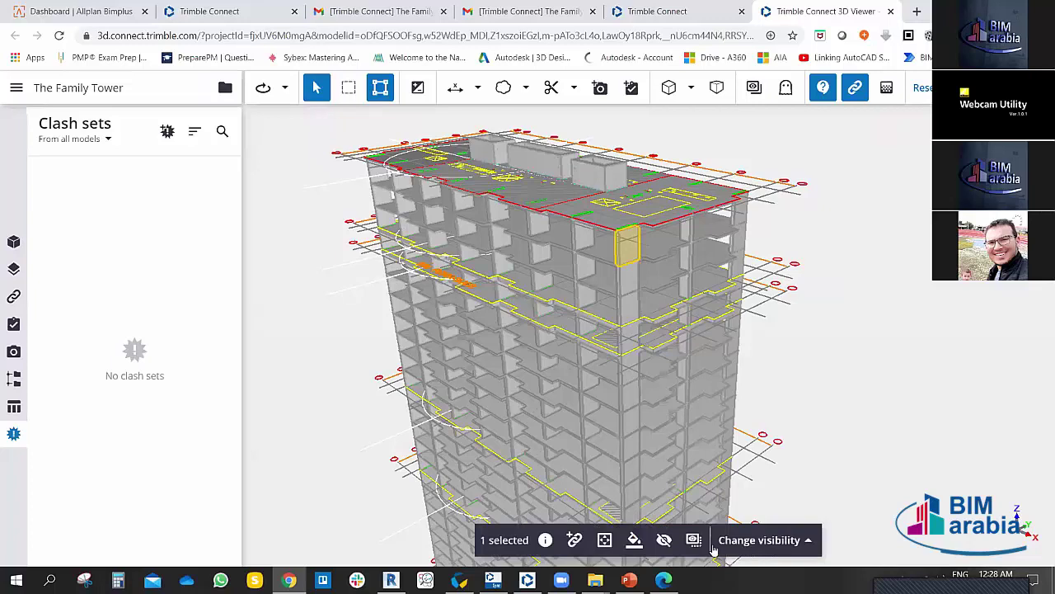
click(756, 540)
click(719, 474)
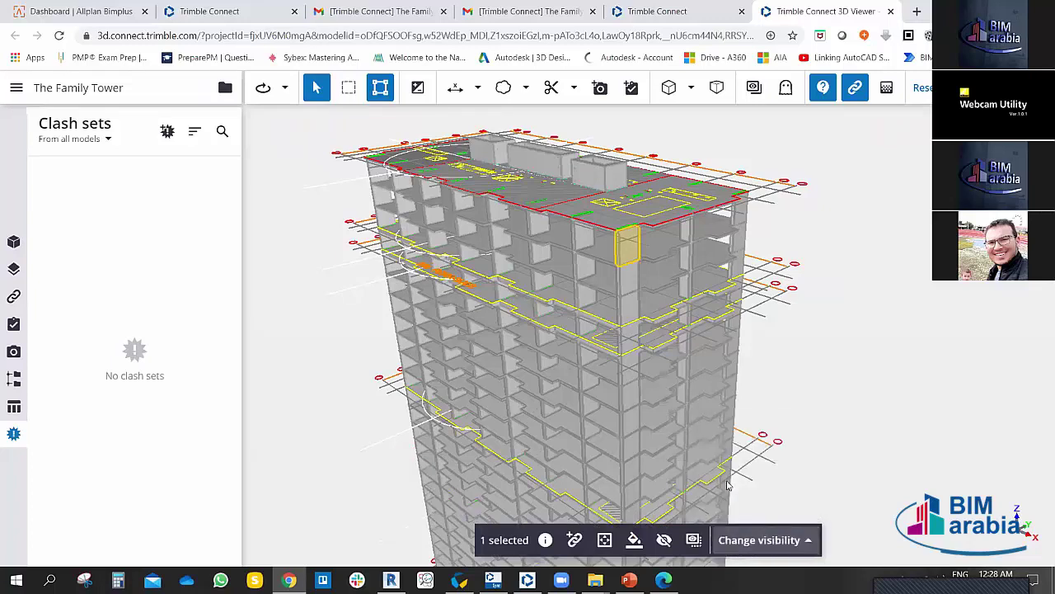
click(694, 540)
click(693, 540)
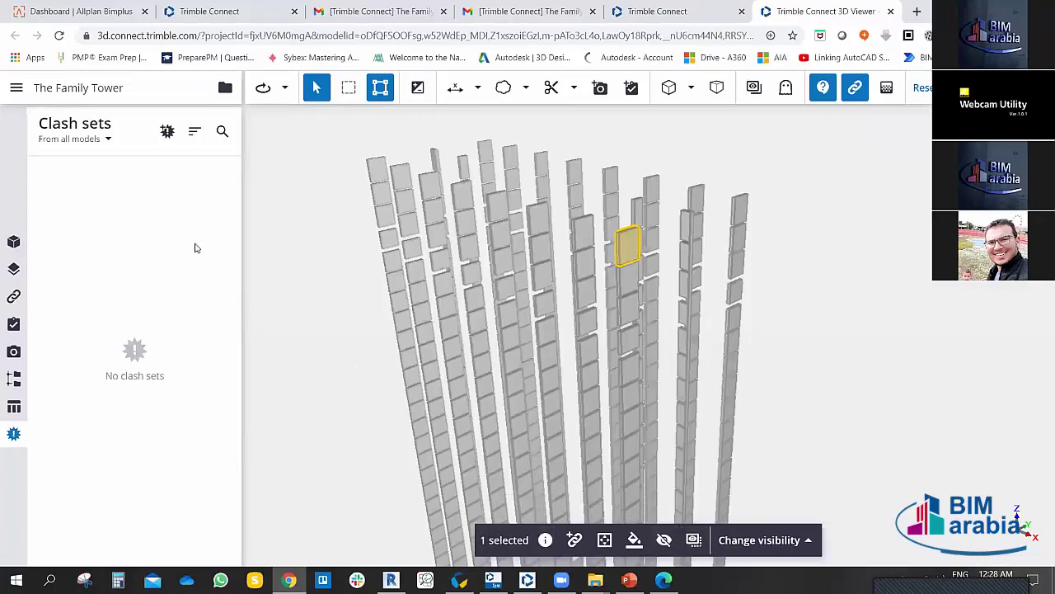
Step: Isolate the S-COLS layer from the Layers panel
click(13, 268)
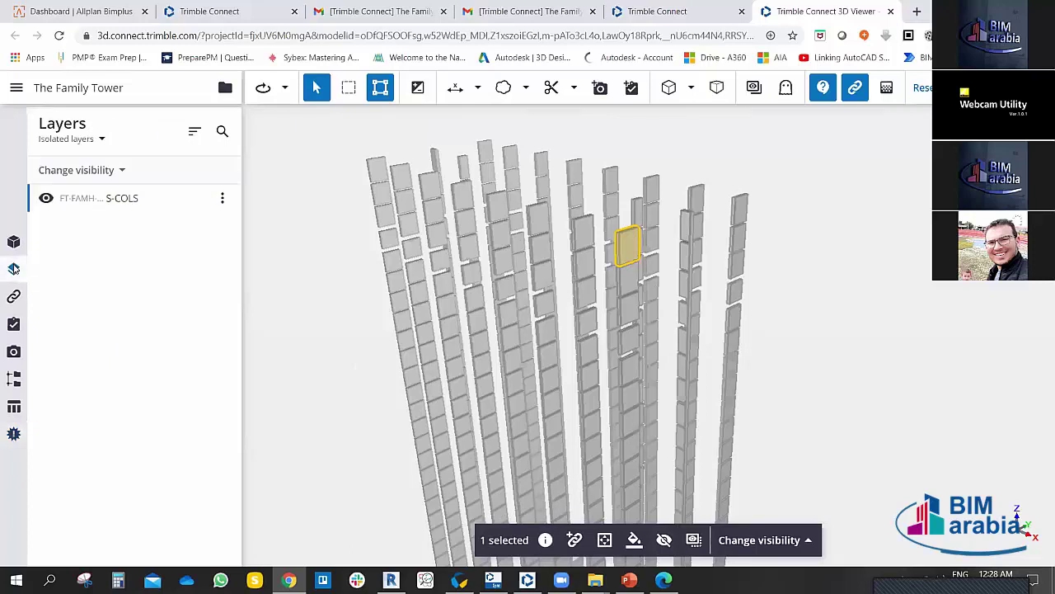
click(46, 198)
click(46, 199)
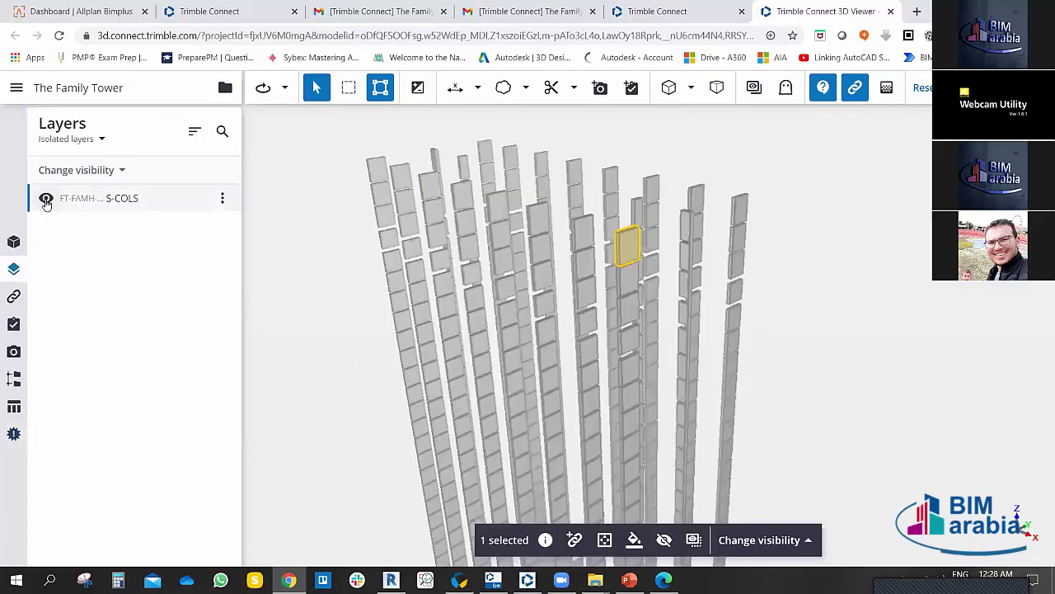
click(221, 199)
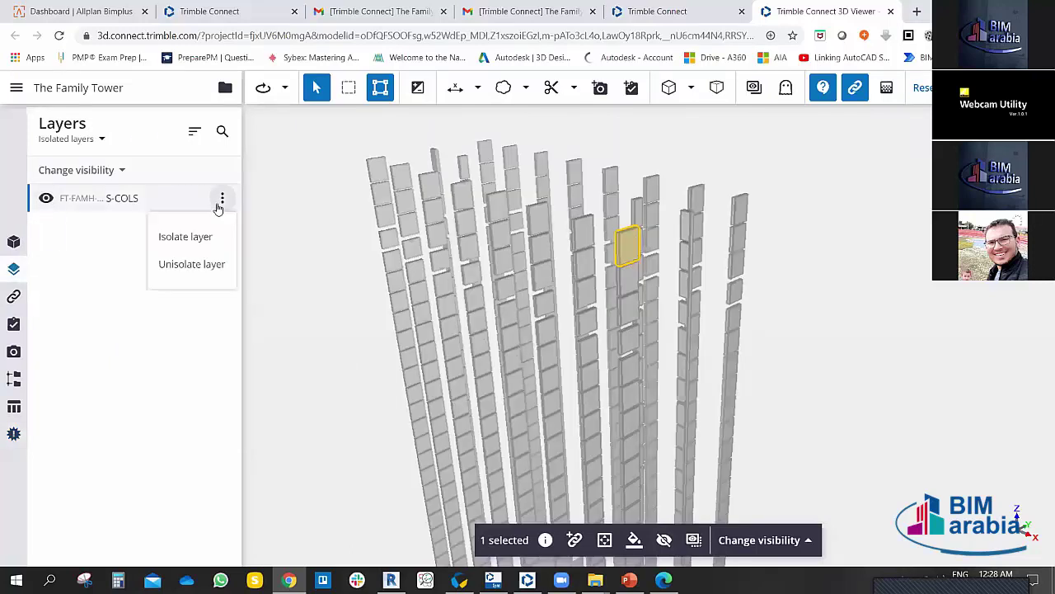
click(198, 244)
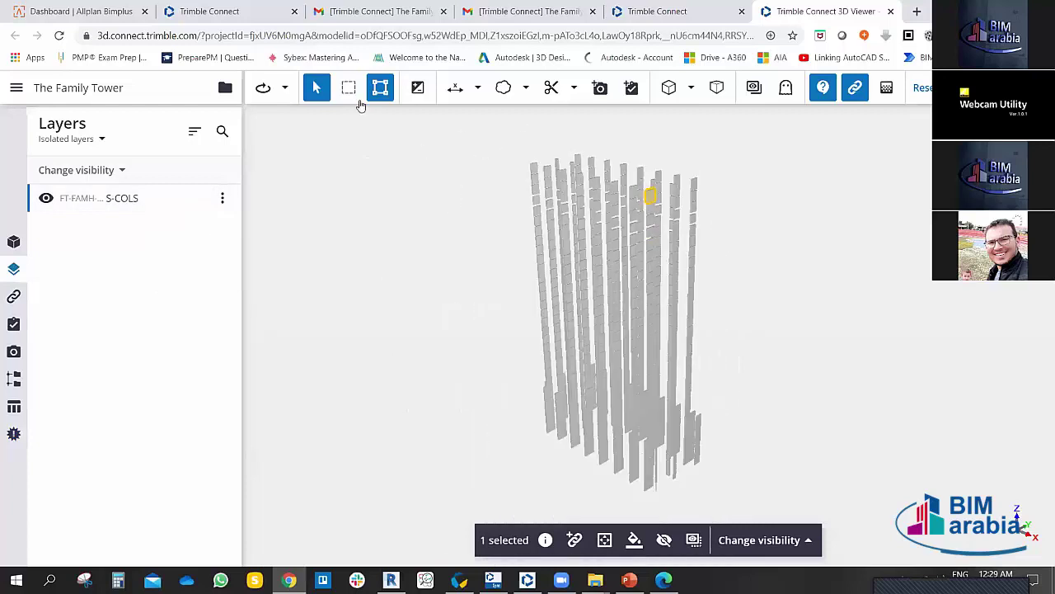
Step: Box-select the isolated columns, paint them red, and clear the isolation
click(349, 88)
drag(518, 139, 707, 451)
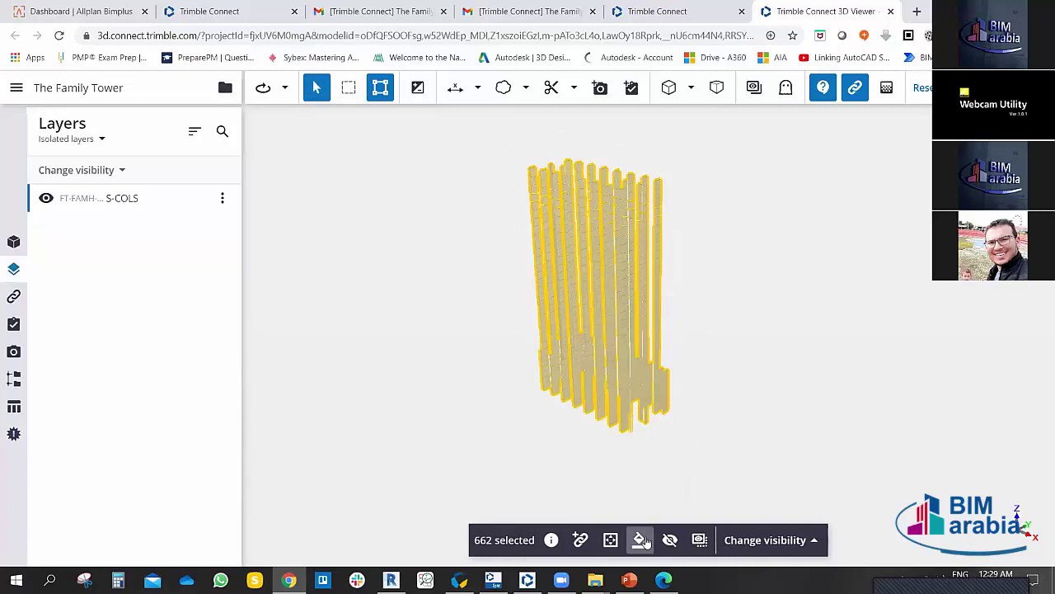
click(641, 540)
click(646, 372)
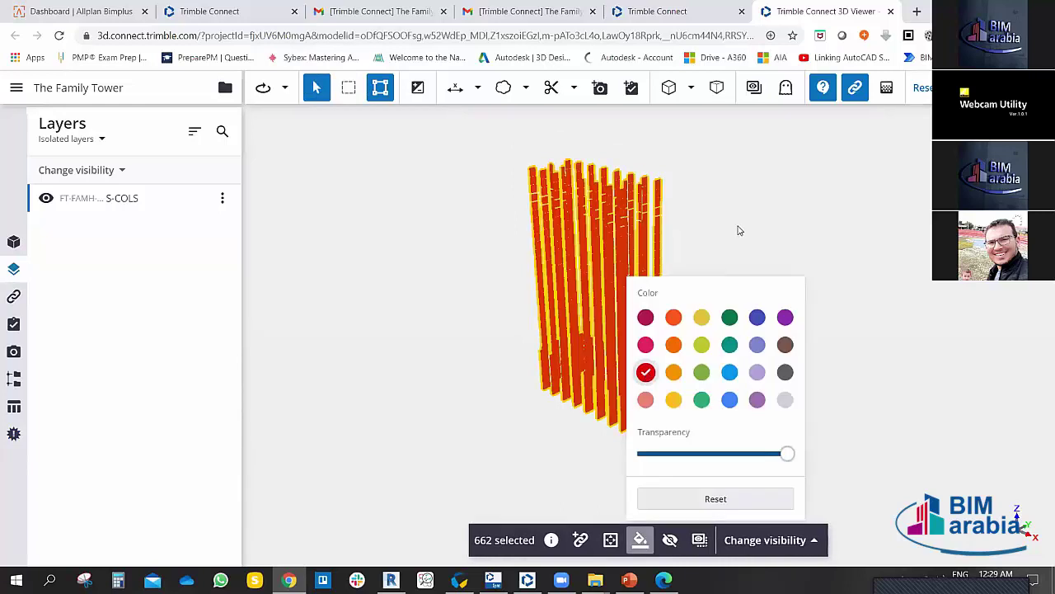
click(740, 230)
drag(704, 261, 703, 416)
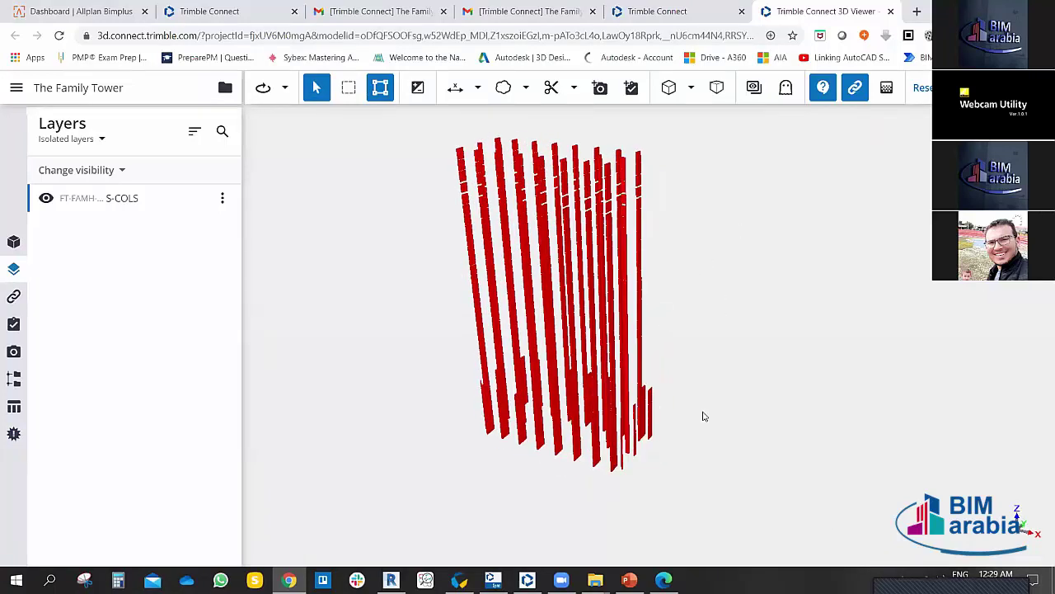
click(916, 87)
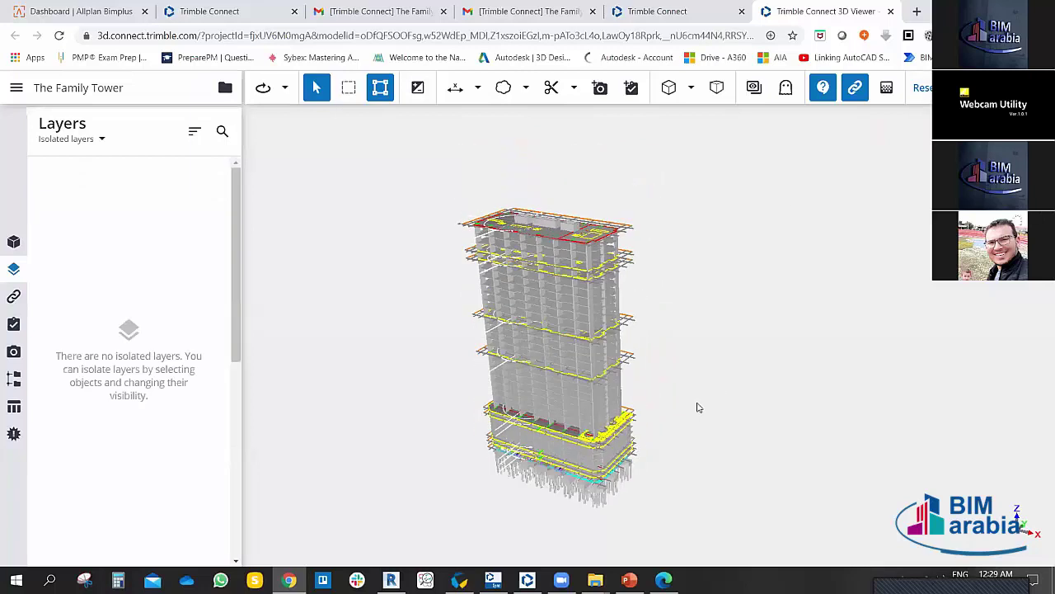
Step: Select a typical floor slab, zoom to it, and orbit to a lower view of it
scroll(700, 335, down, 3)
scroll(696, 366, up, 5)
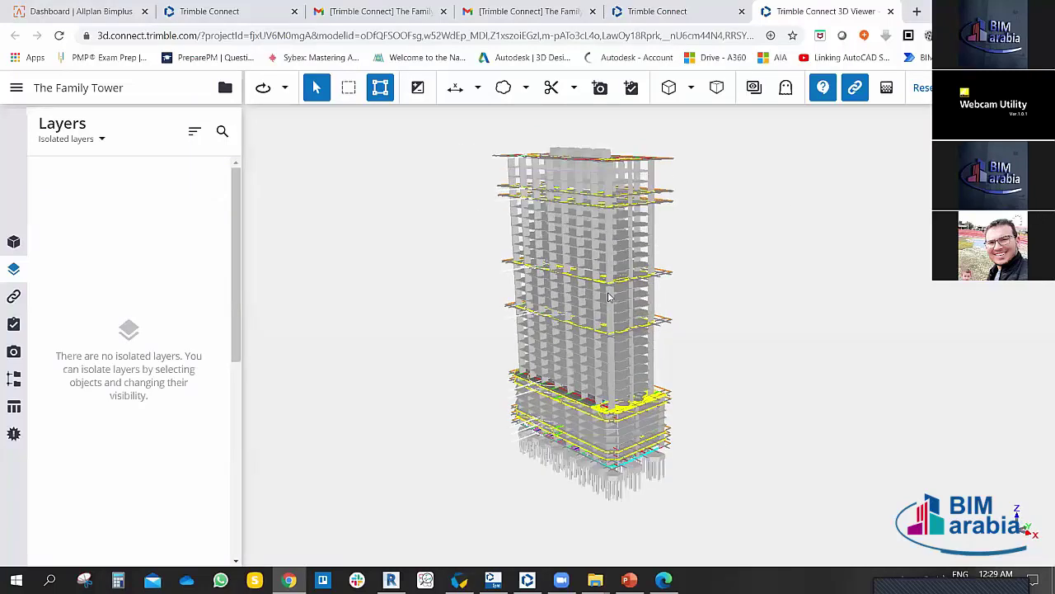
scroll(610, 298, up, 2)
click(610, 297)
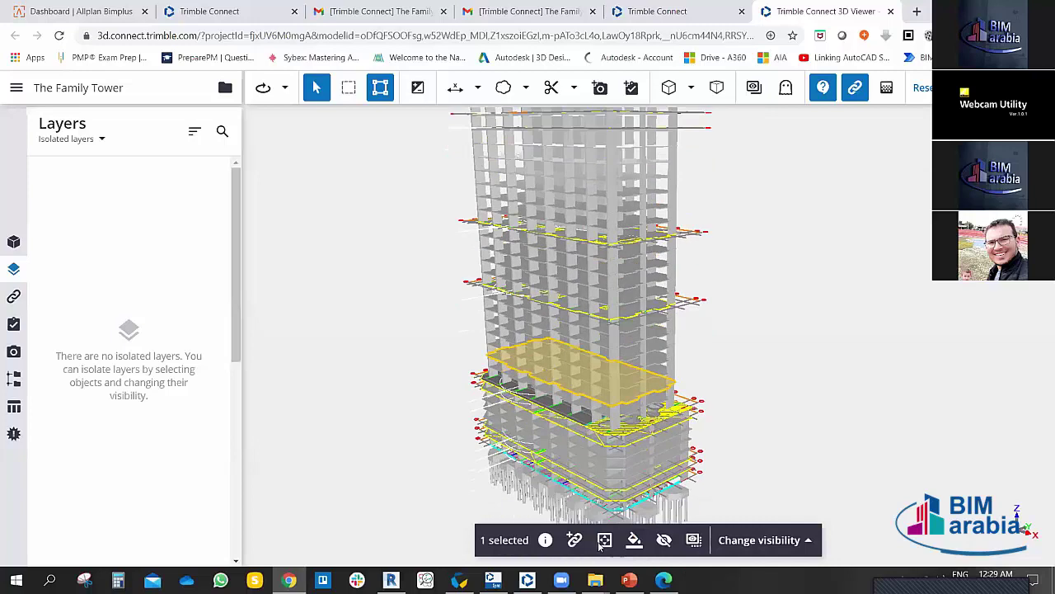
click(604, 539)
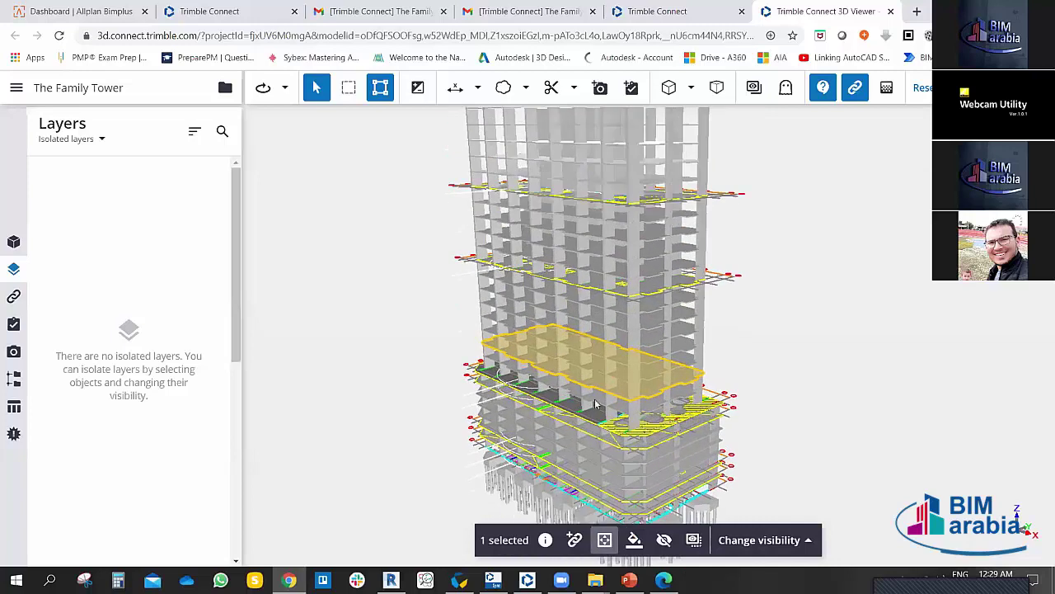
scroll(595, 404, up, 5)
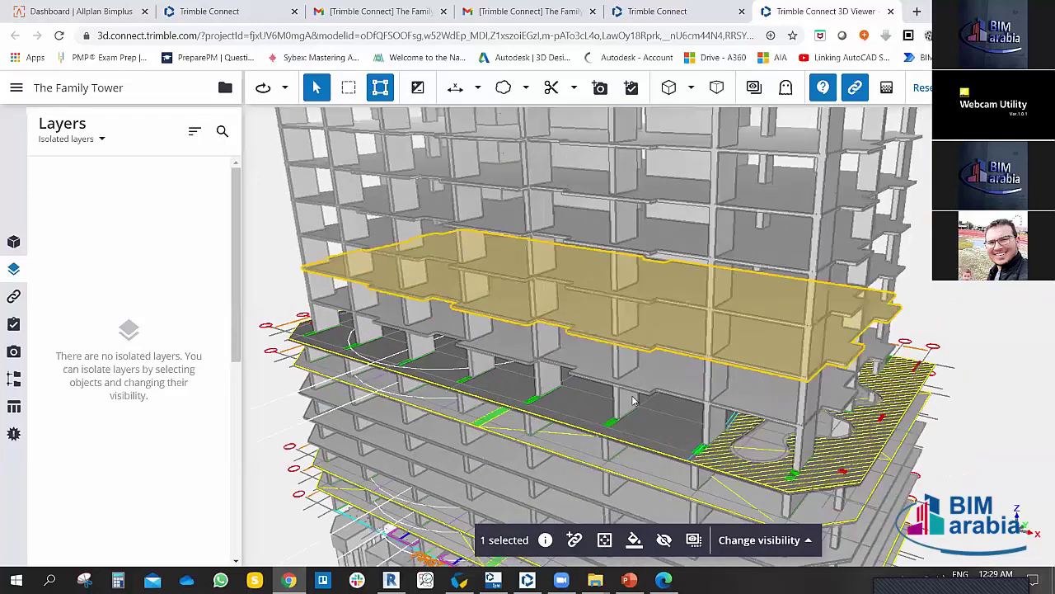
scroll(634, 400, down, 10)
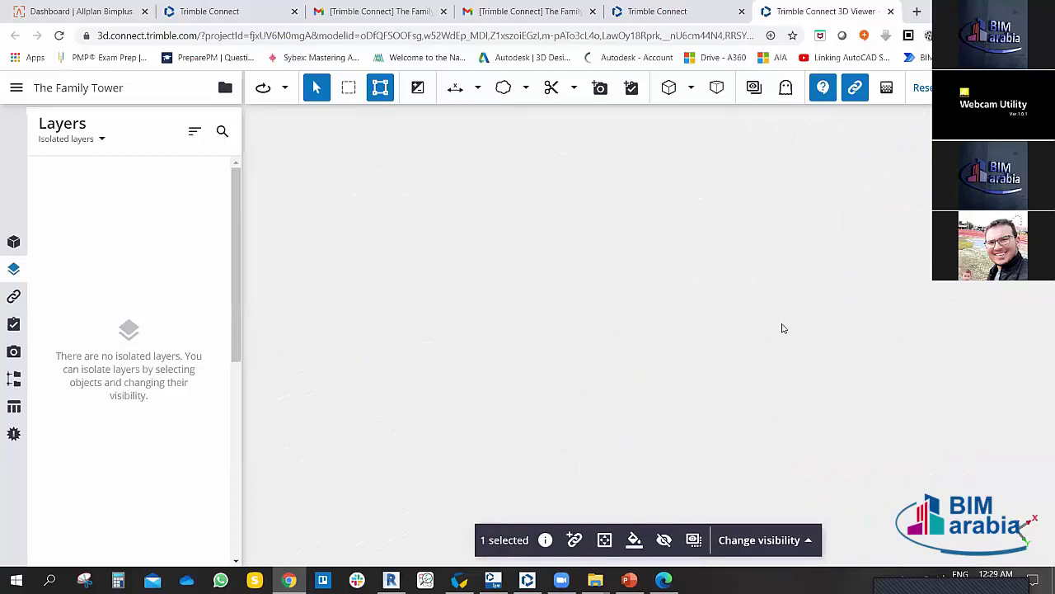
scroll(783, 328, down, 5)
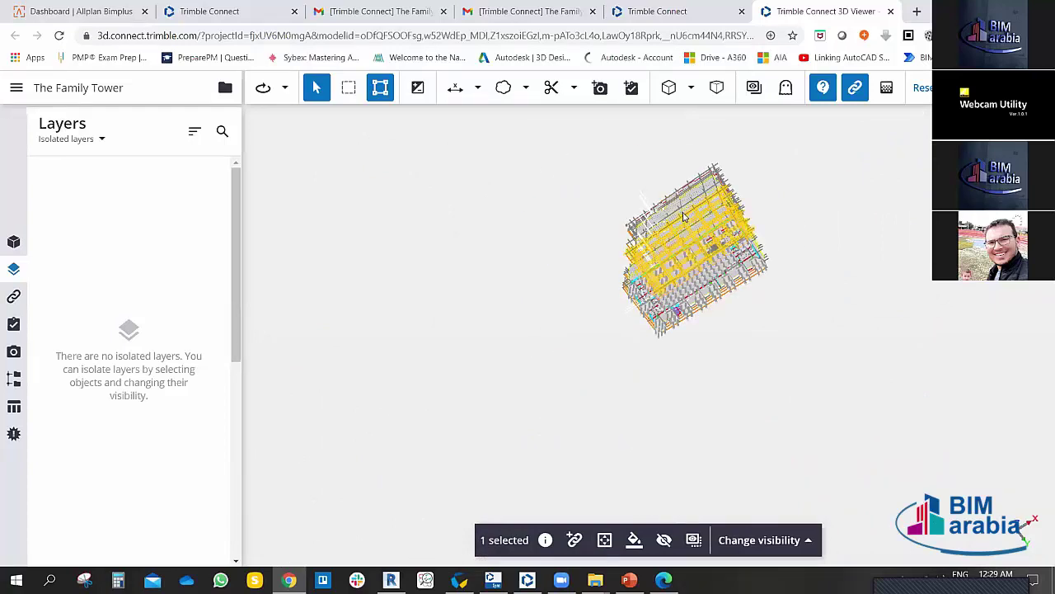
click(604, 541)
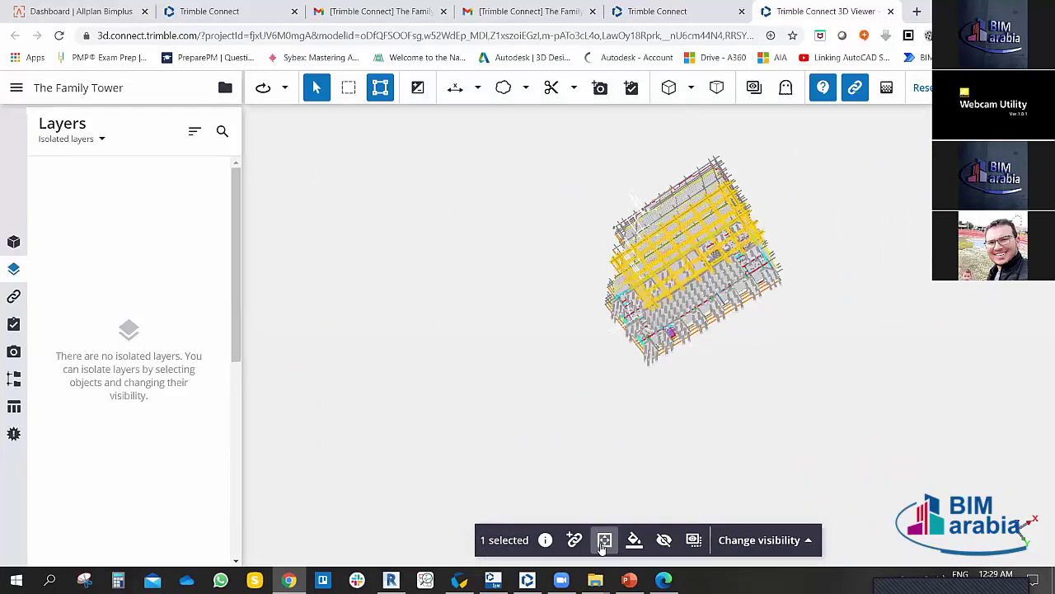
scroll(692, 346, up, 5)
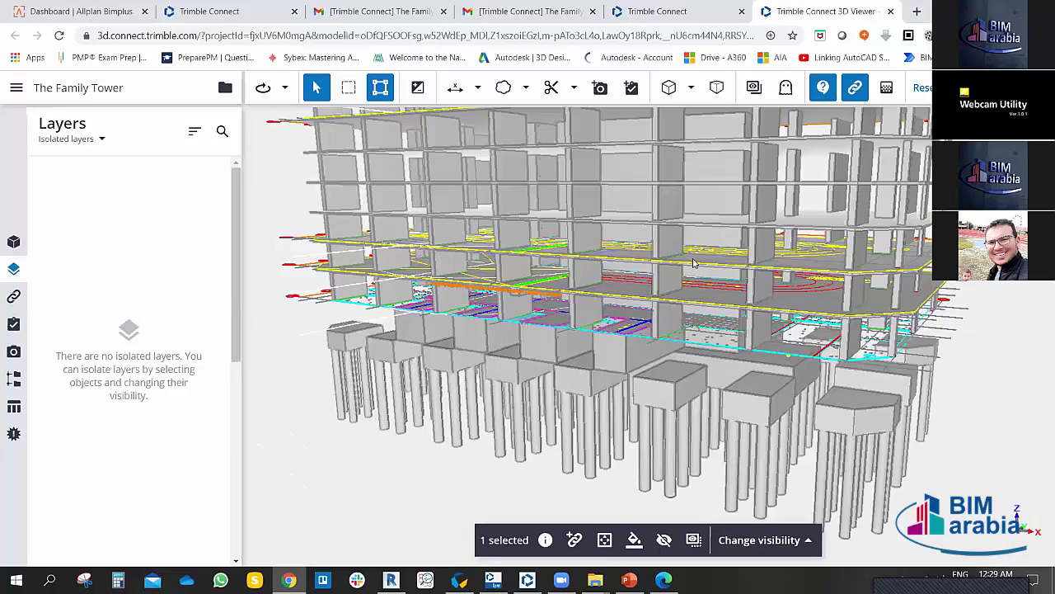
scroll(692, 263, down, 5)
scroll(659, 355, up, 3)
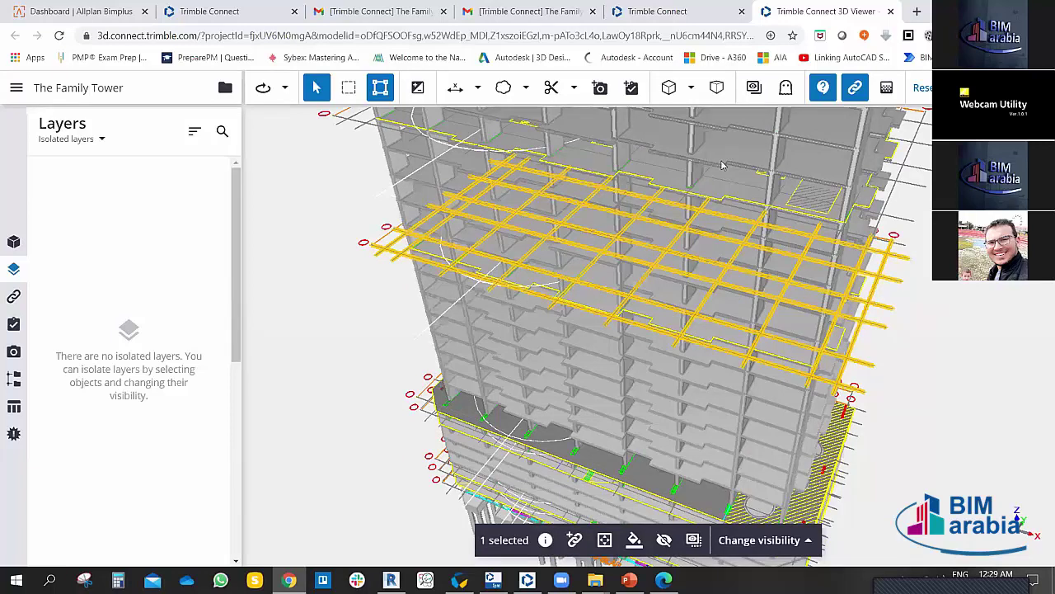
drag(638, 218, 785, 307)
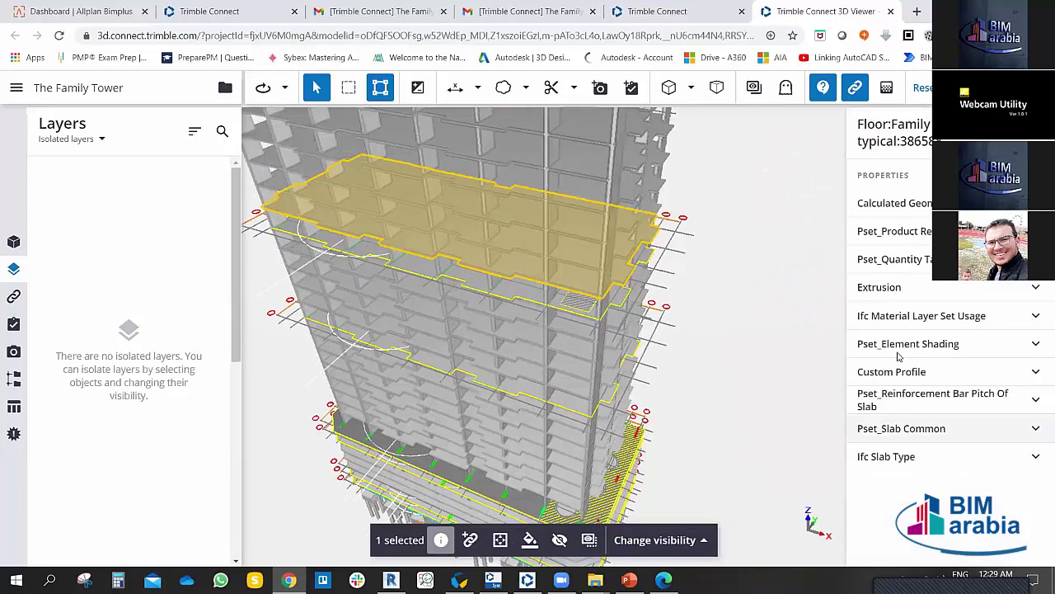
Step: Deselect the slab, orbit back to a level frontal tower view, and open the Zoom meeting window
click(730, 307)
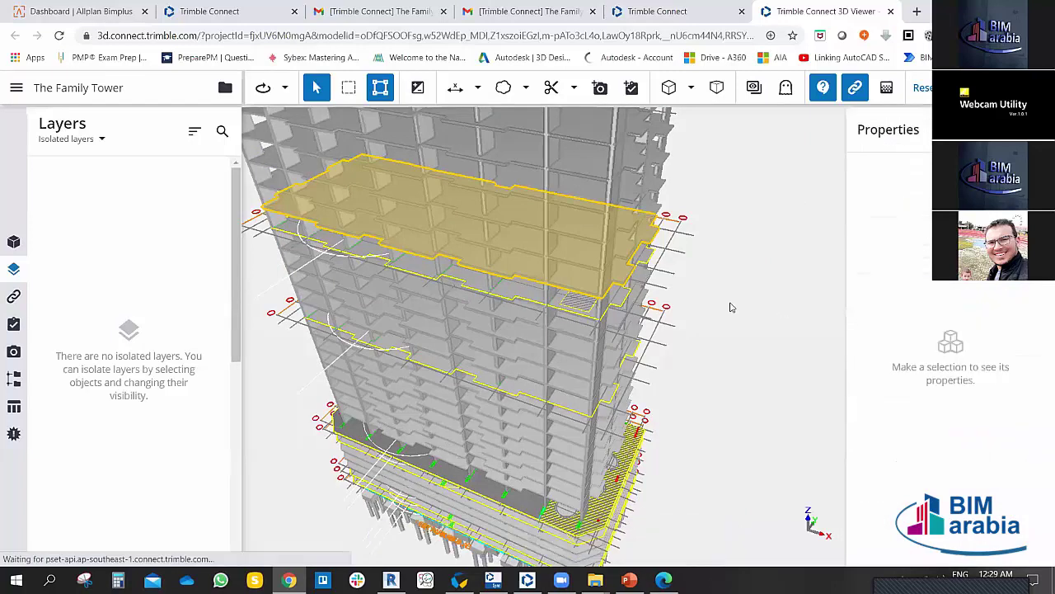
drag(748, 363, 673, 253)
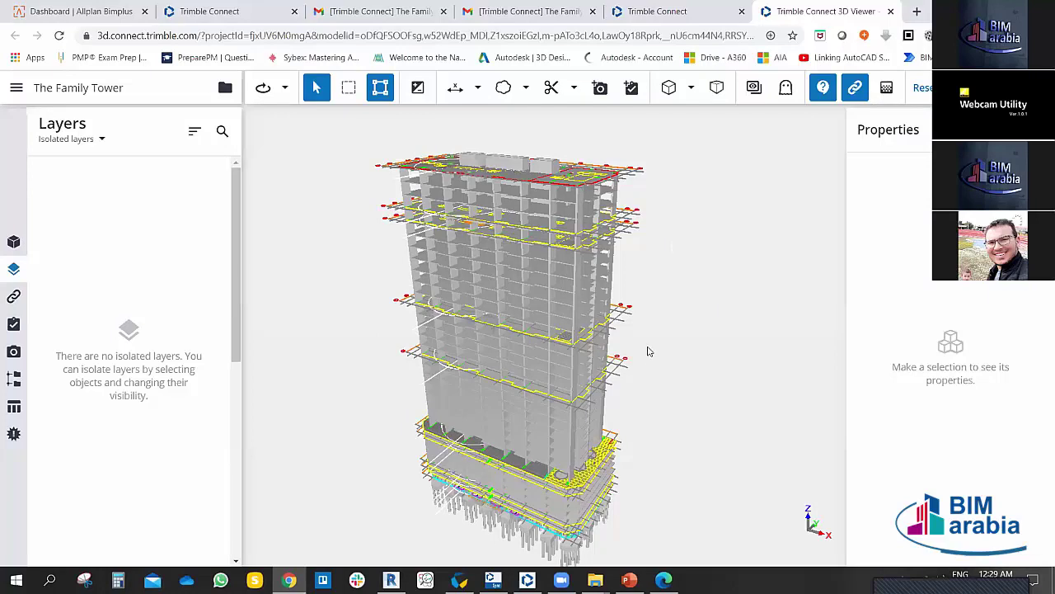
drag(661, 352, 643, 369)
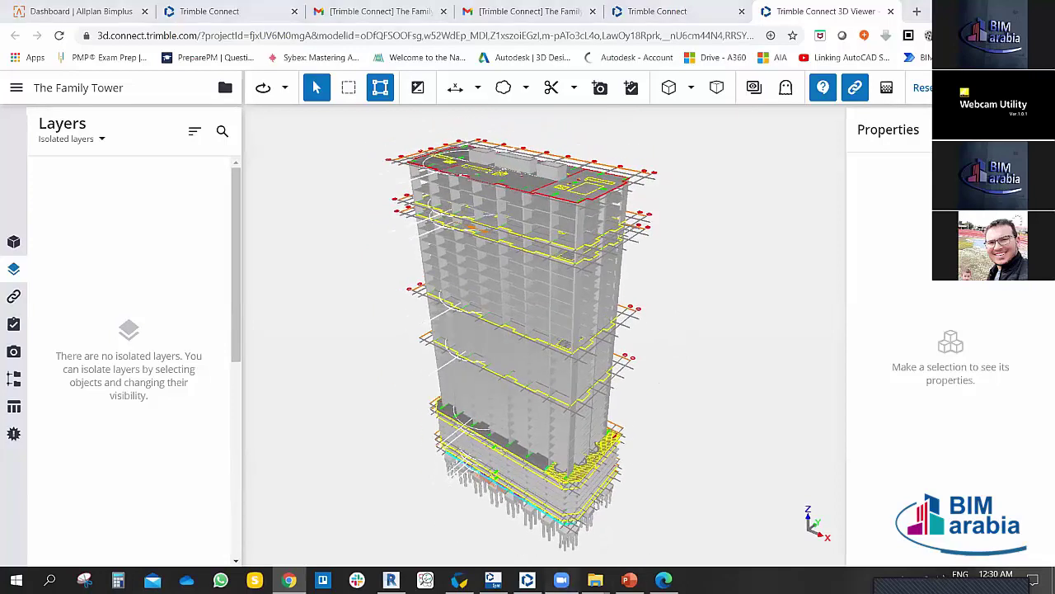
click(560, 579)
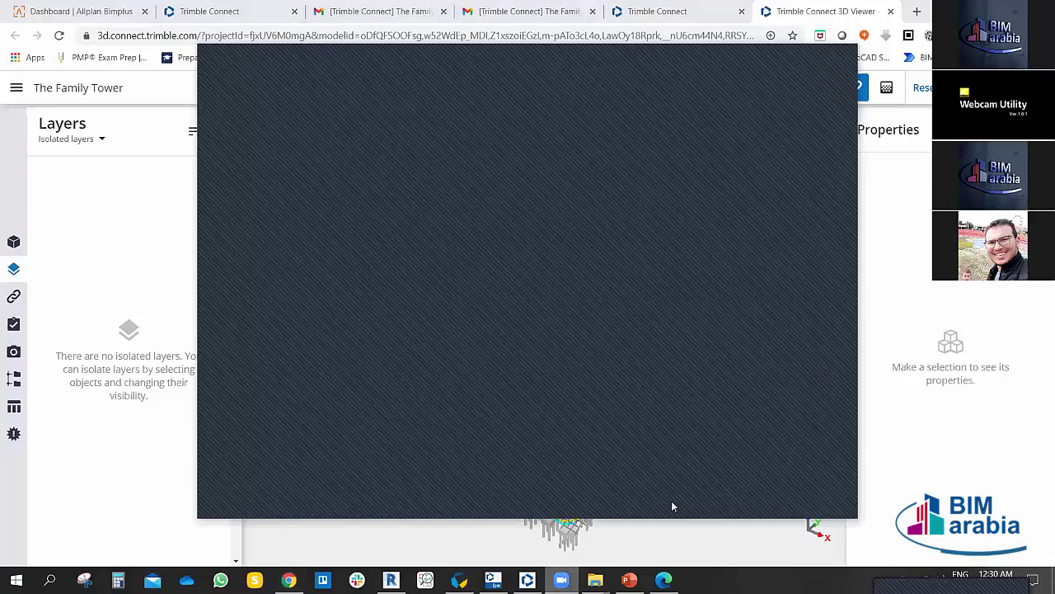